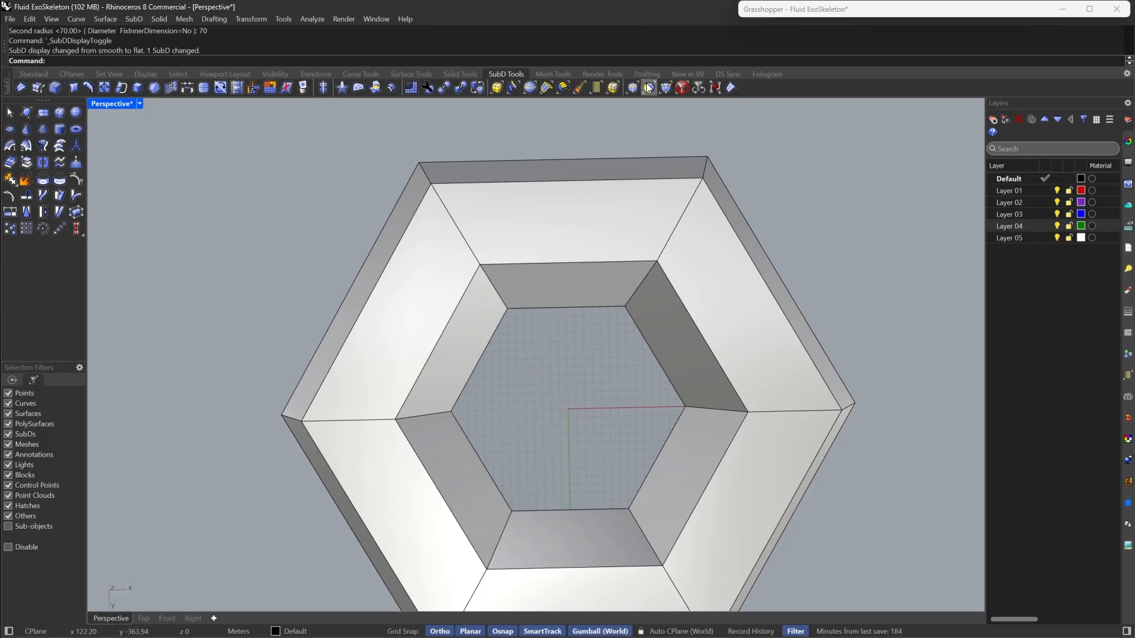
Select the hexagonal torus's top ring of six SubD faces and duplicate it straight up above the original
left_click(649, 87)
right_click_drag(689, 209, 705, 392)
left_click(707, 393)
double_click(587, 441, "shift")
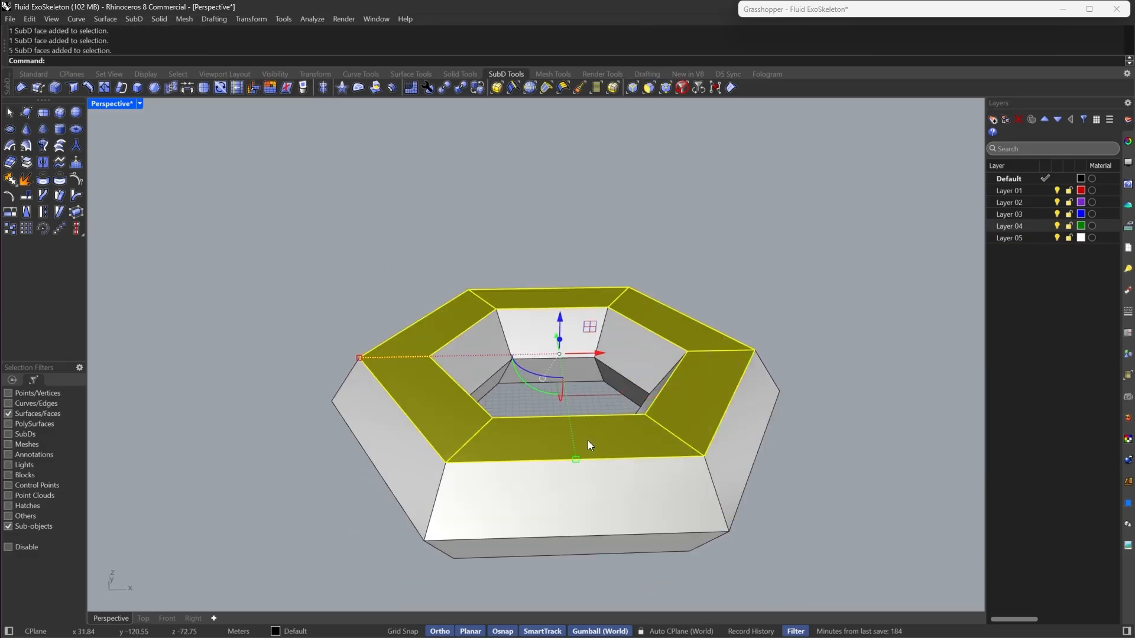
scroll(587, 441, "down", 3)
right_click_drag(587, 440, 544, 338)
left_click_drag(541, 339, 551, 253, "alt")
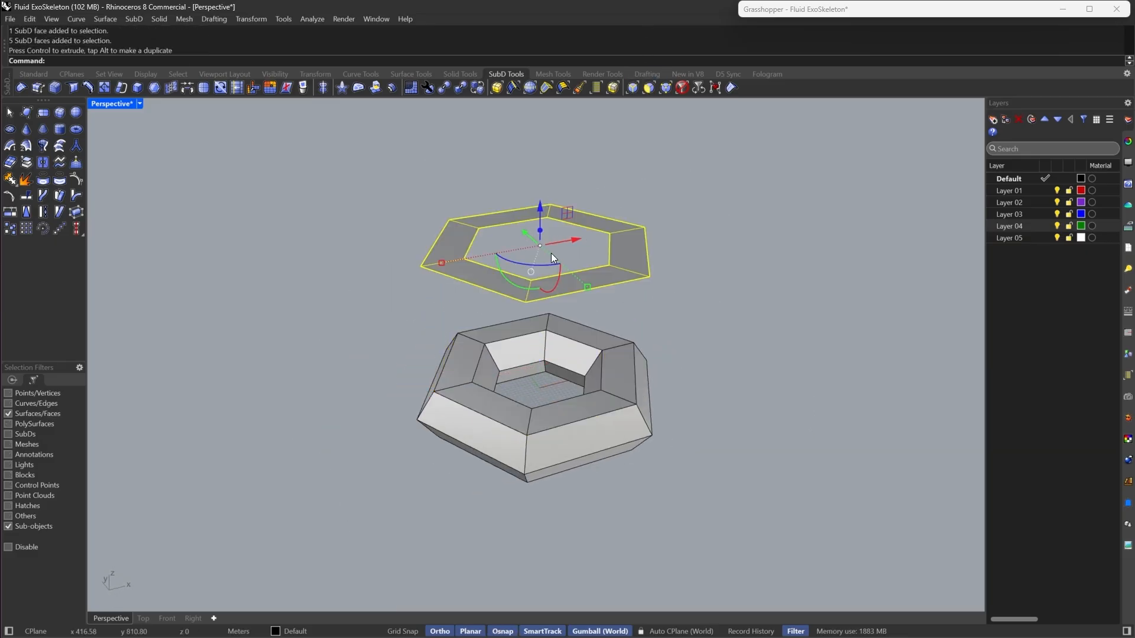
Delete all faces of the original hexagonal torus, keeping only the duplicated flat ring
left_click(605, 392)
double_click(605, 392)
key("Delete")
right_click_drag(549, 419, 602, 258)
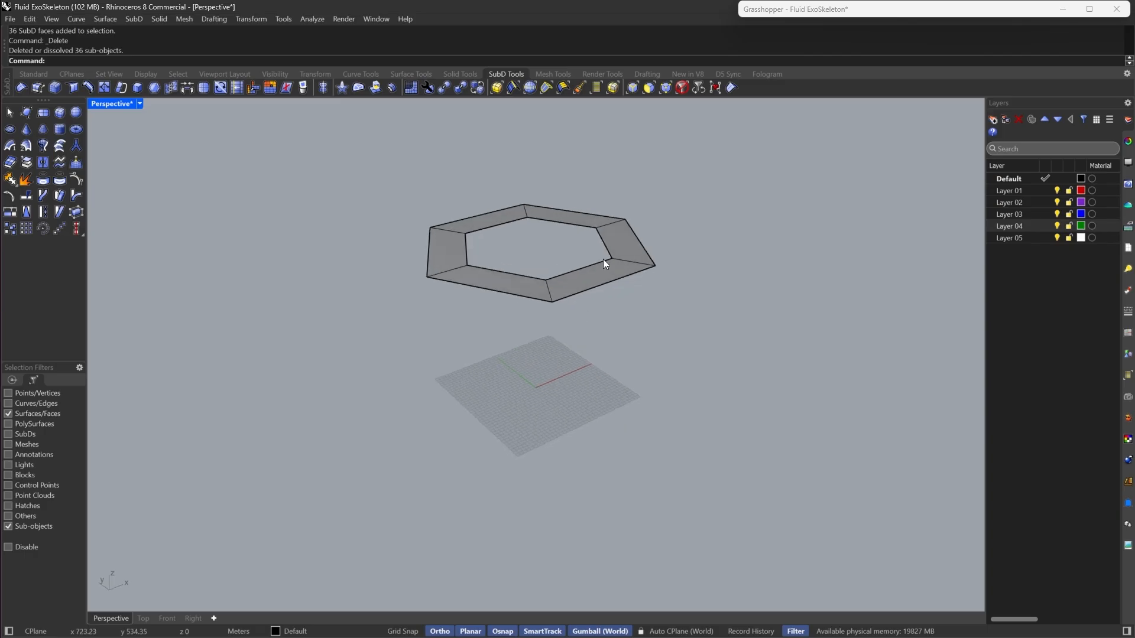
Project the hexagonal ring onto the construction plane with ProjectToCPlane, deleting the input objects
double_click(603, 258)
type("ProjectToCPlane")
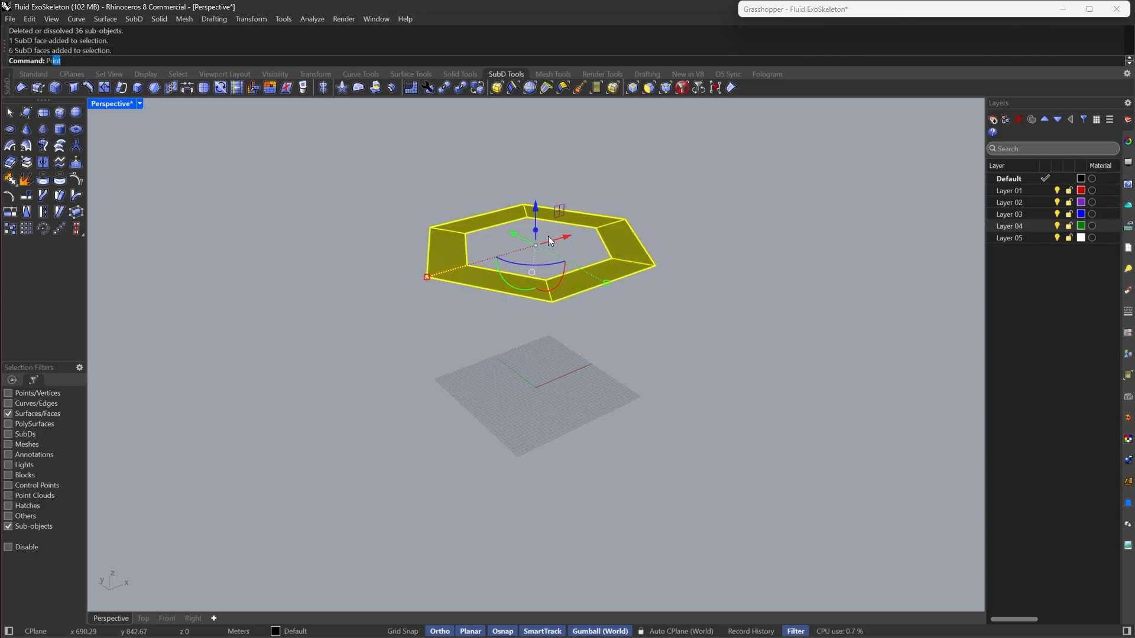
key("Return")
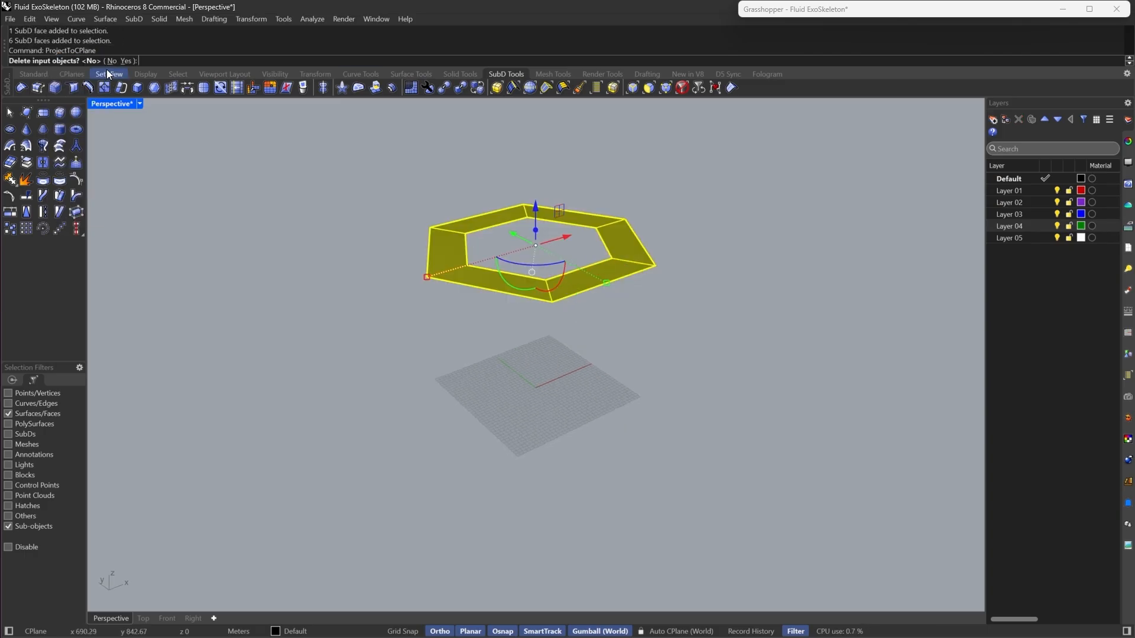
left_click(126, 60)
scroll(710, 372, "up", 5)
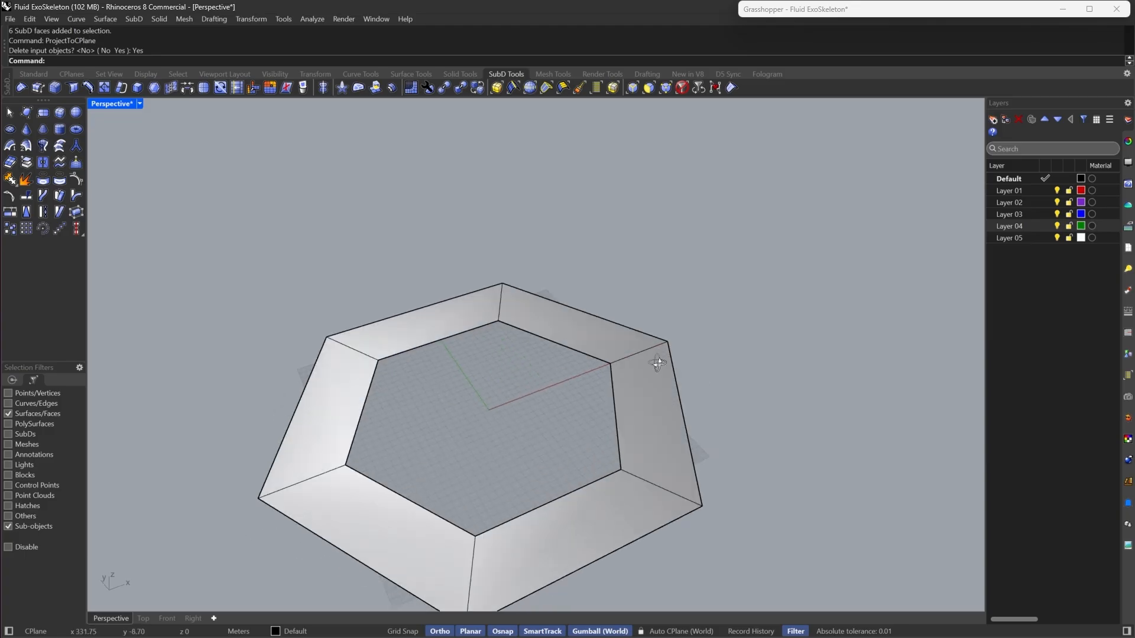
Reset the selection filter to whole objects and select the projected hexagonal ring
scroll(561, 398, "down", 5)
right_click_drag(657, 363, 594, 387)
left_click(682, 87)
left_click_drag(663, 349, 548, 355)
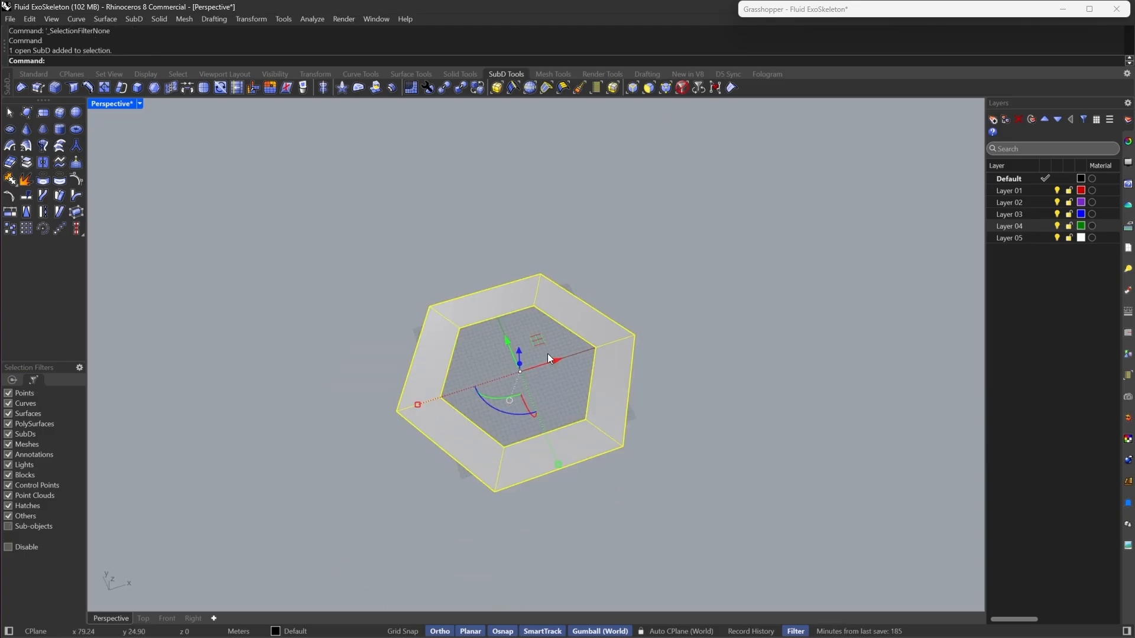
type("copy")
key("Return")
key("Escape")
Rotate the selected hexagonal ring 60 degrees about the vertical axis
right_click_drag(635, 317, 551, 372)
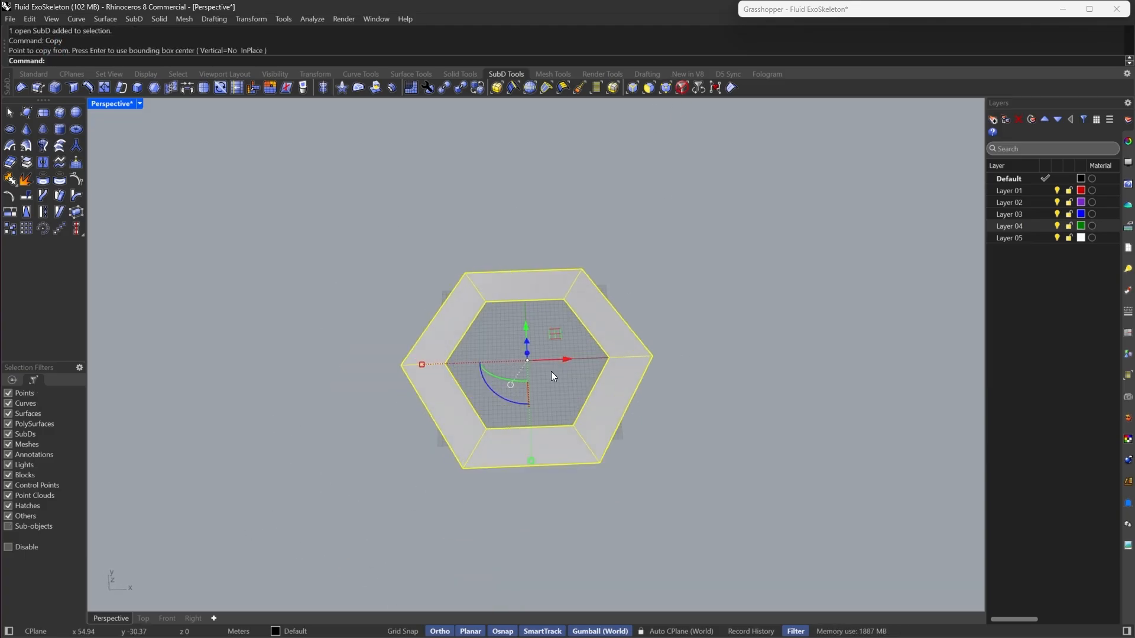
left_click(512, 401)
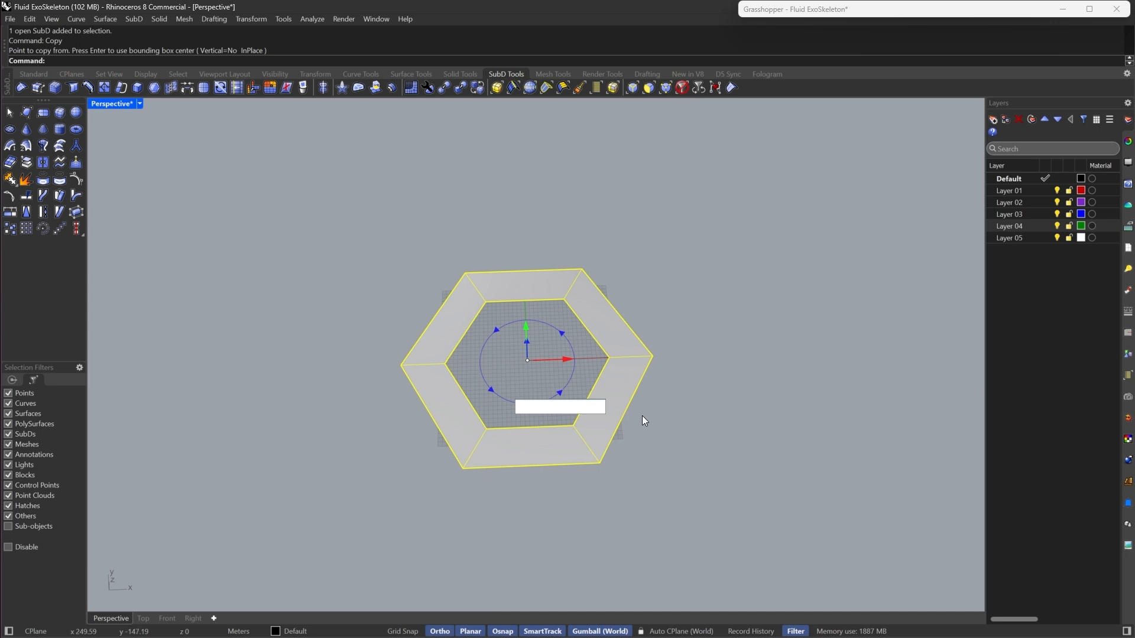
type("60")
key("BackSpace")
key("BackSpace")
type("60")
key("Return")
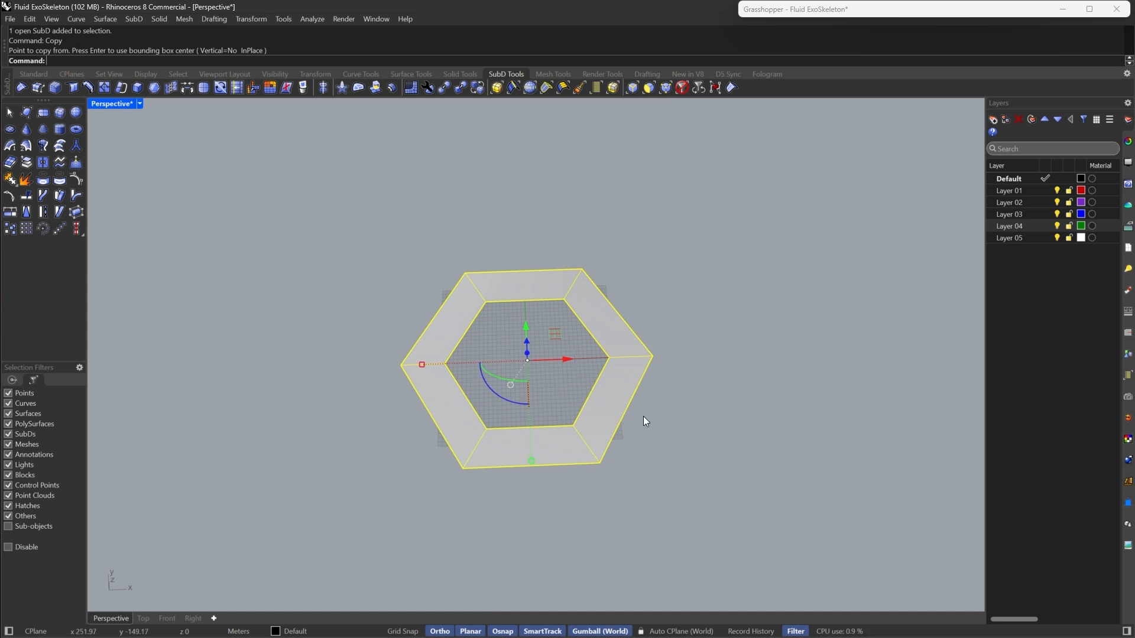
Rotate the hexagonal ring by 30 degrees about the vertical axis so its corners point along Y
left_click(511, 403)
type("30")
key("Return")
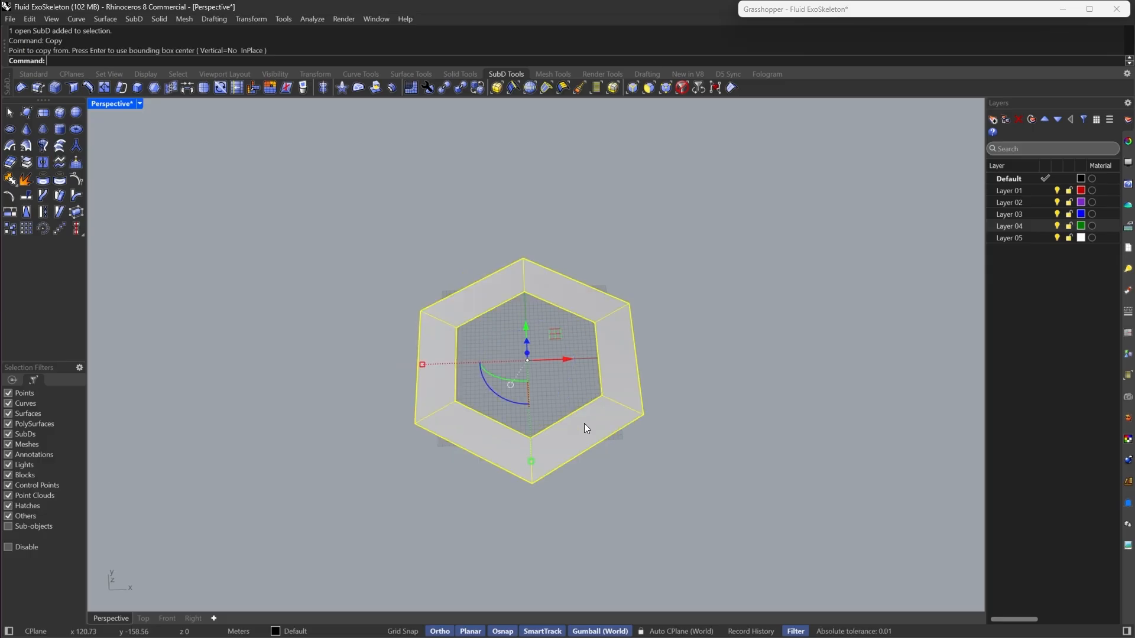
left_click(520, 385)
right_click_drag(520, 386, 525, 412)
Copy the ring twice, from its lower-left outer corner to its lower-right and top outer corners, forming adjoining cells
left_click(448, 392)
type("C")
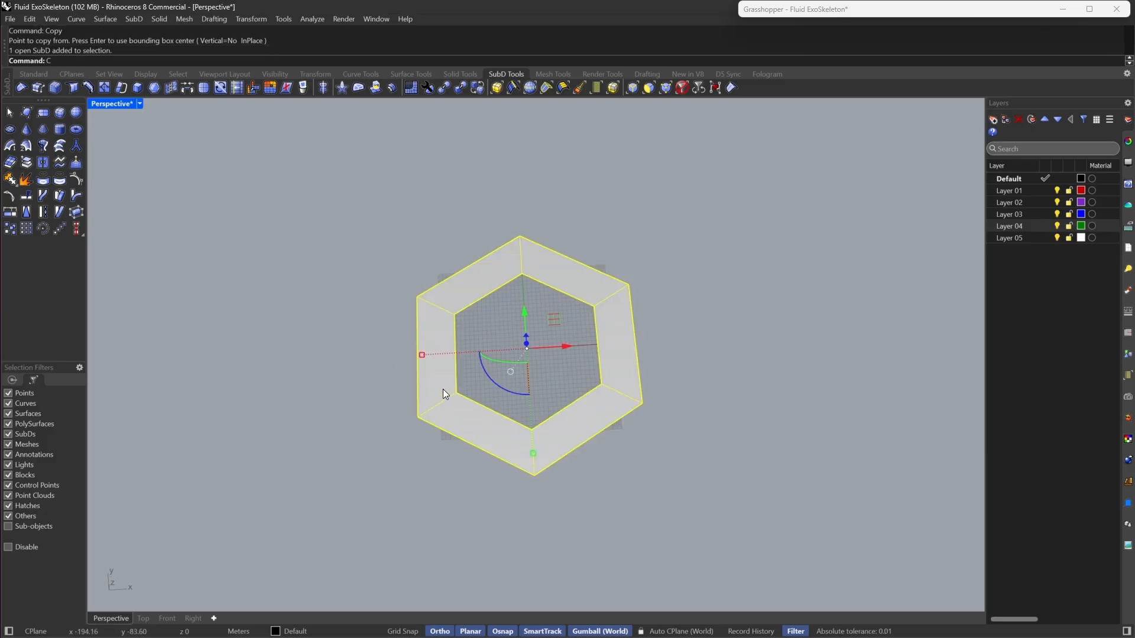
type("opy")
key("Return")
left_click(417, 416)
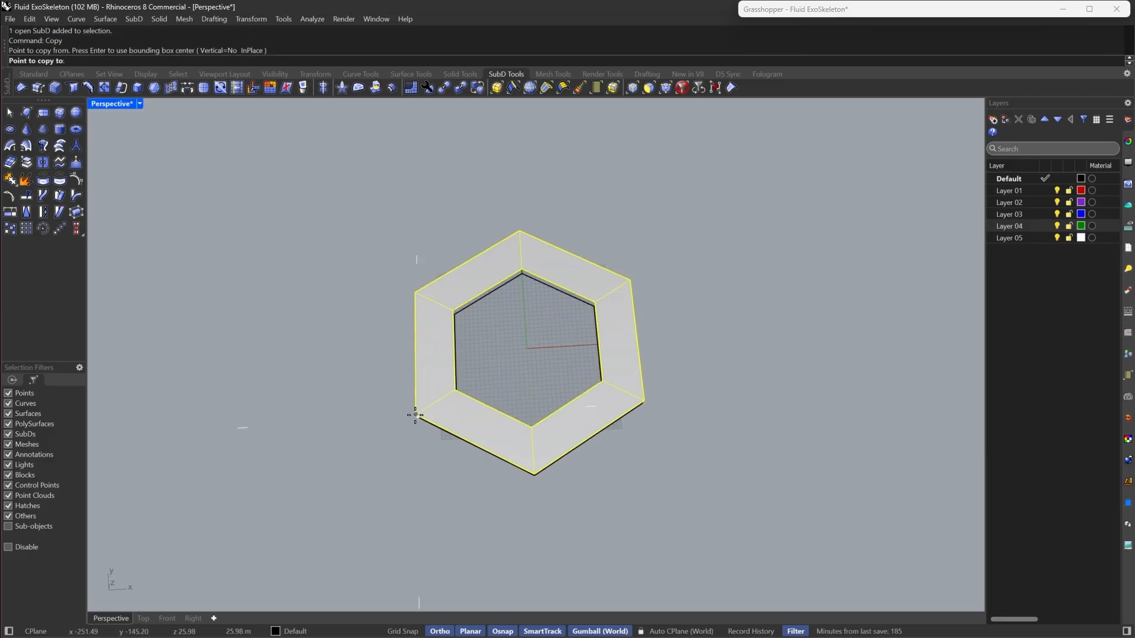
left_click(644, 405)
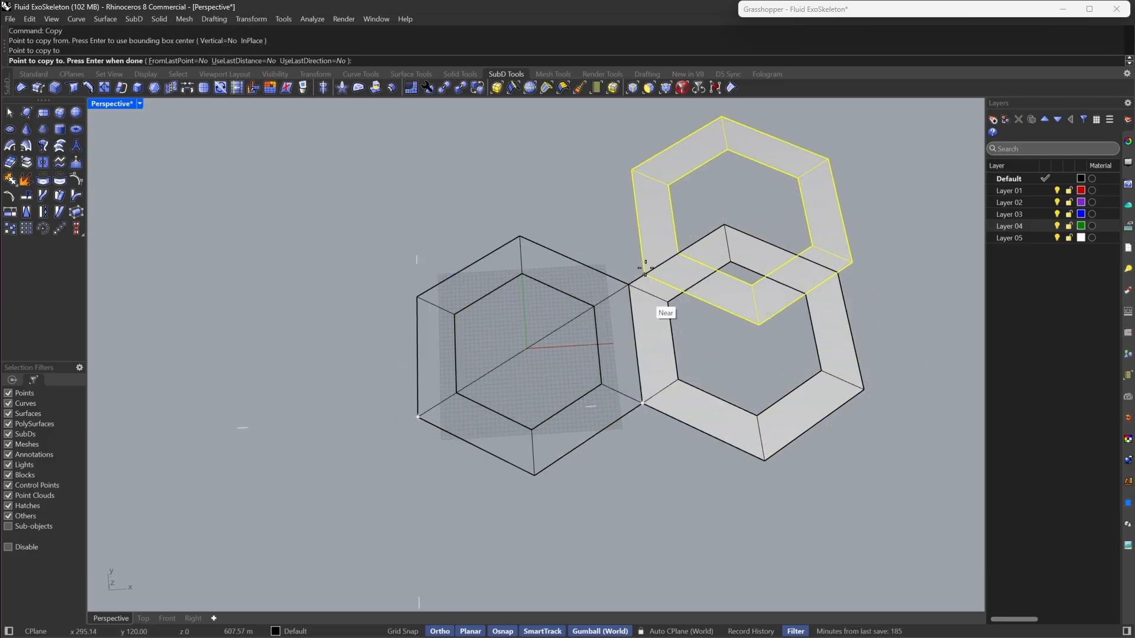
left_click(521, 234)
scroll(406, 254, "down", 2)
key("Return")
Mirror the two copied rings across the original ring's centre line along Y, keeping the originals
left_click_drag(752, 165, 636, 266)
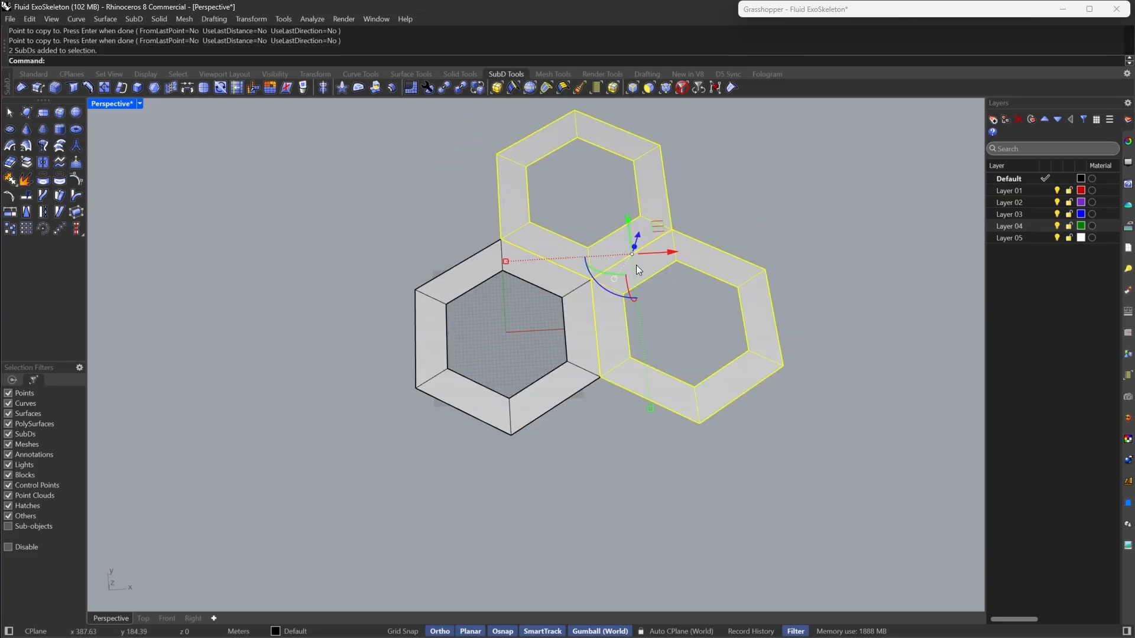
type("Mirror")
key("Return")
left_click(501, 240)
left_click(502, 270)
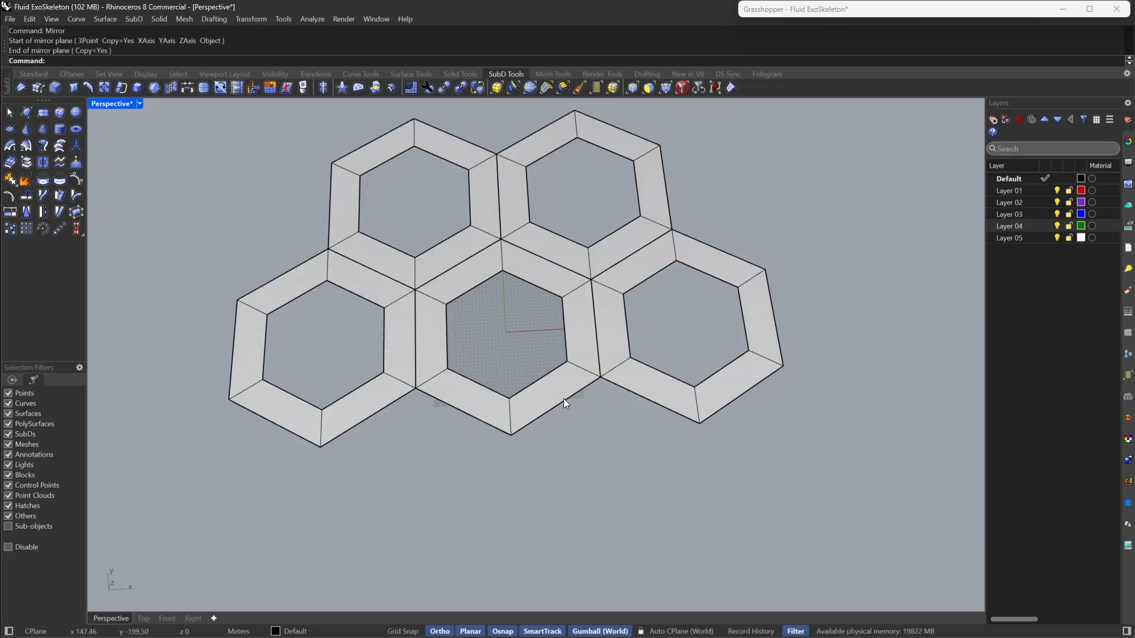
Examine the arrangement of the five adjoining hexagonal rings
scroll(564, 404, "down", 2)
left_click_drag(820, 211, 272, 566)
right_click_drag(378, 526, 349, 499)
left_click(548, 395)
scroll(547, 395, "up", 4)
scroll(548, 395, "down", 4)
right_click_drag(697, 321, 533, 346)
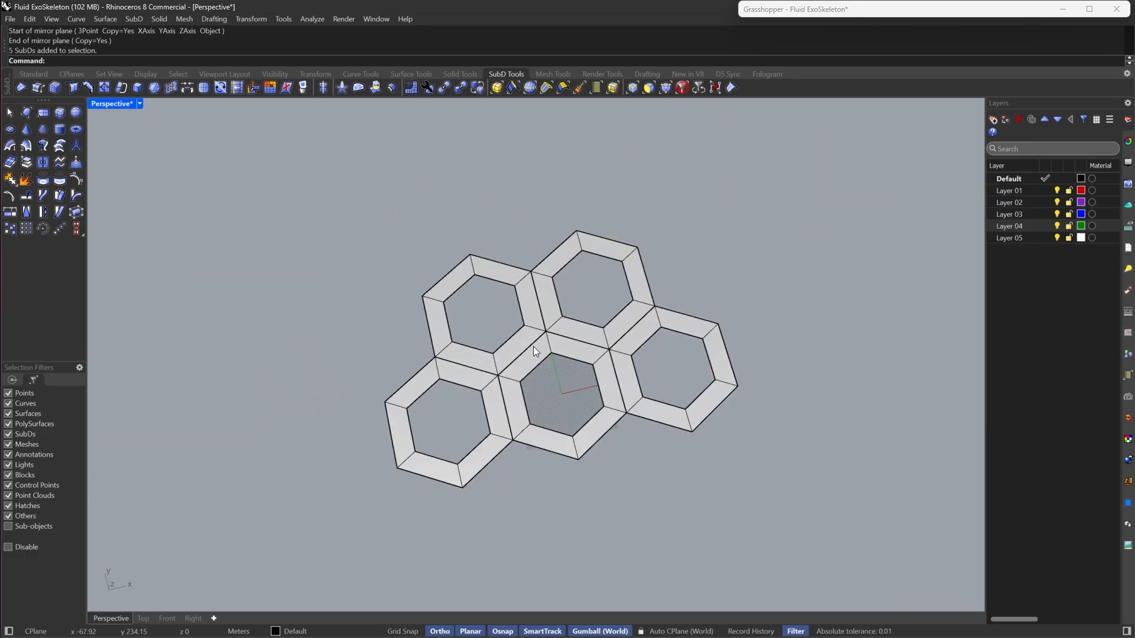
scroll(709, 378, "up", 3)
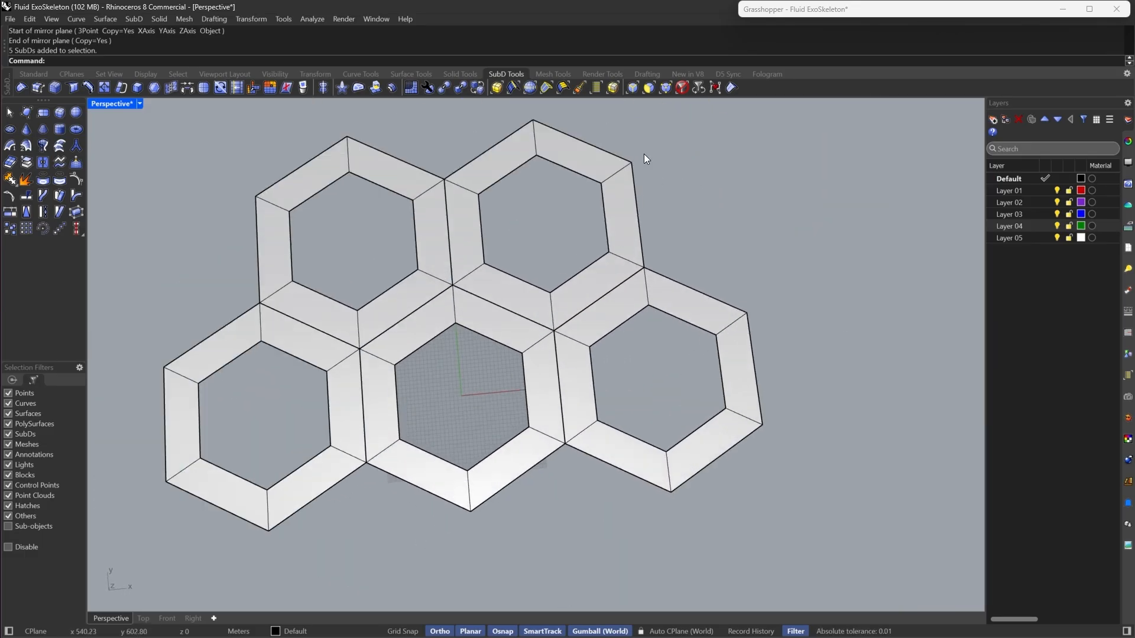
scroll(608, 296, "down", 2)
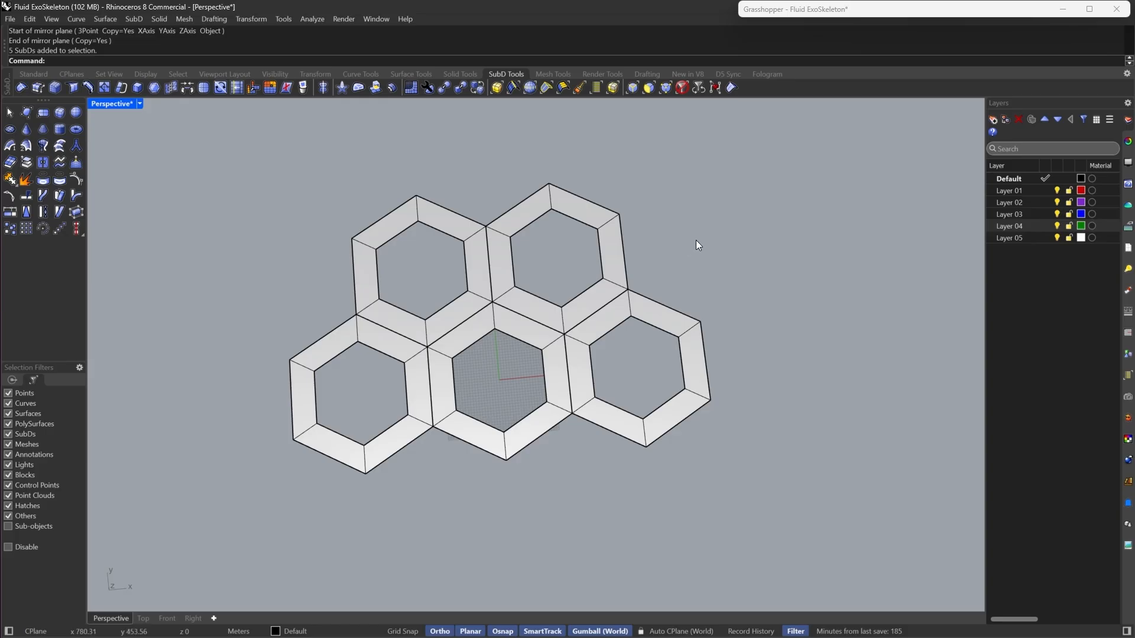
Join the five hexagonal rings into one SubD with smooth joined edges
left_click(684, 86)
left_click_drag(750, 163, 376, 381)
key("Return")
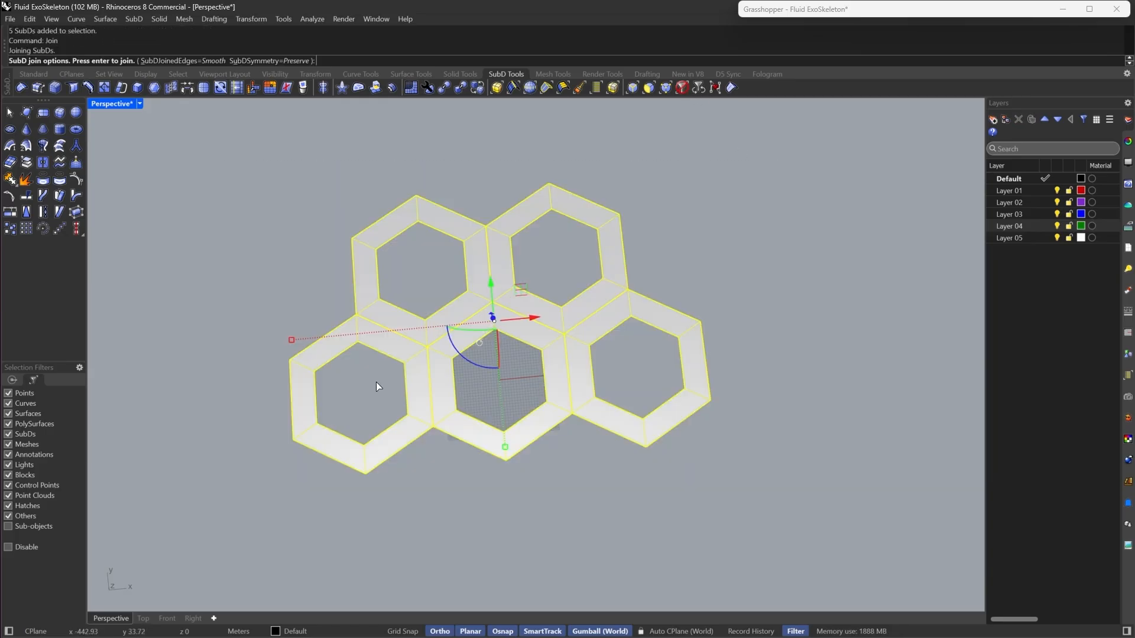
key("Return")
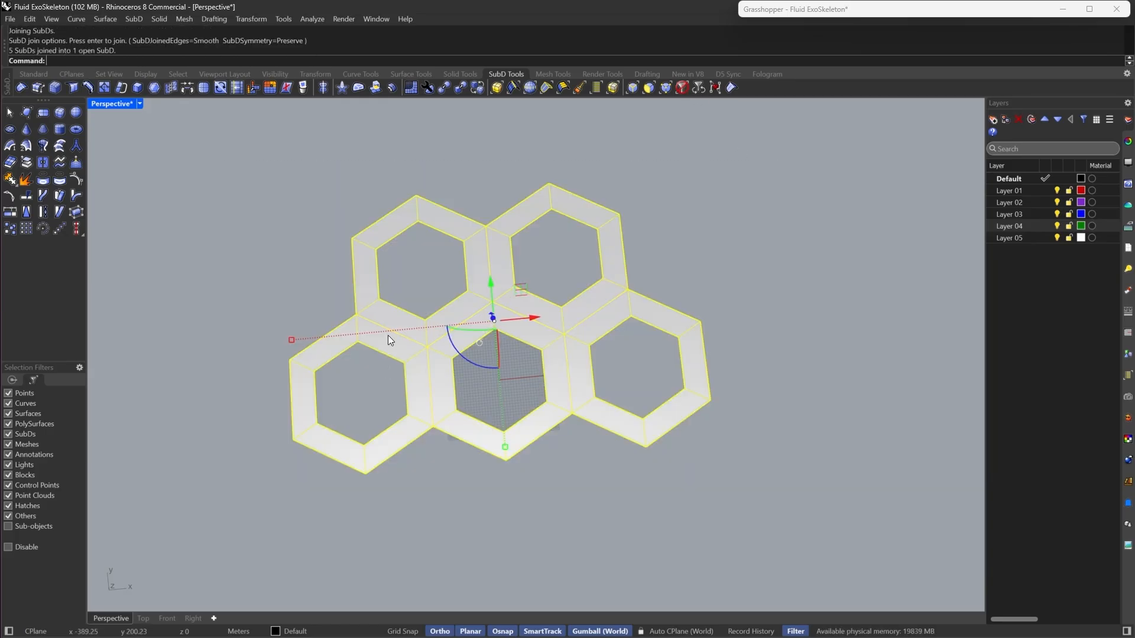
Extrude the honeycomb's outer boundary edge loop outward by about 122 m using ExtrudeSubD
right_click_drag(390, 337, 682, 359)
left_click(628, 87)
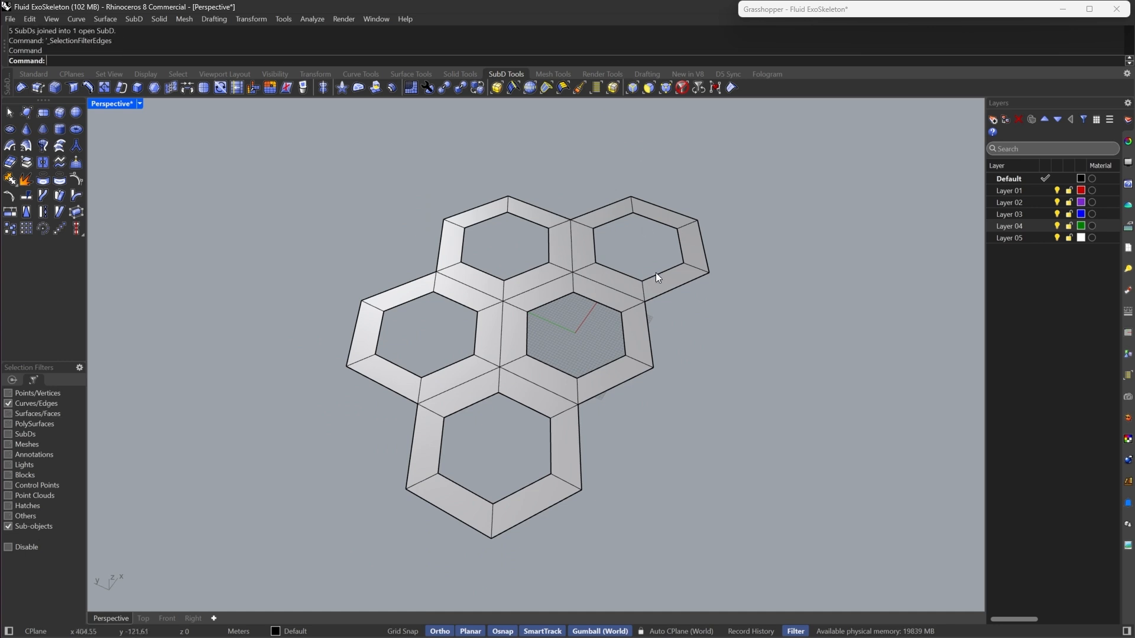
double_click(672, 293)
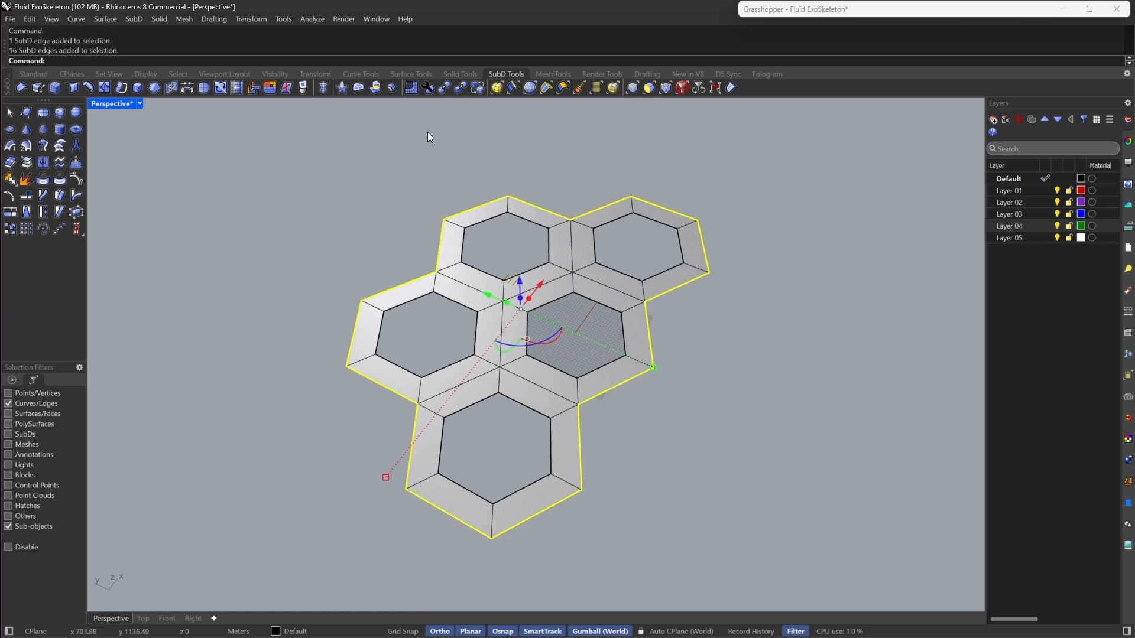
left_click(376, 90)
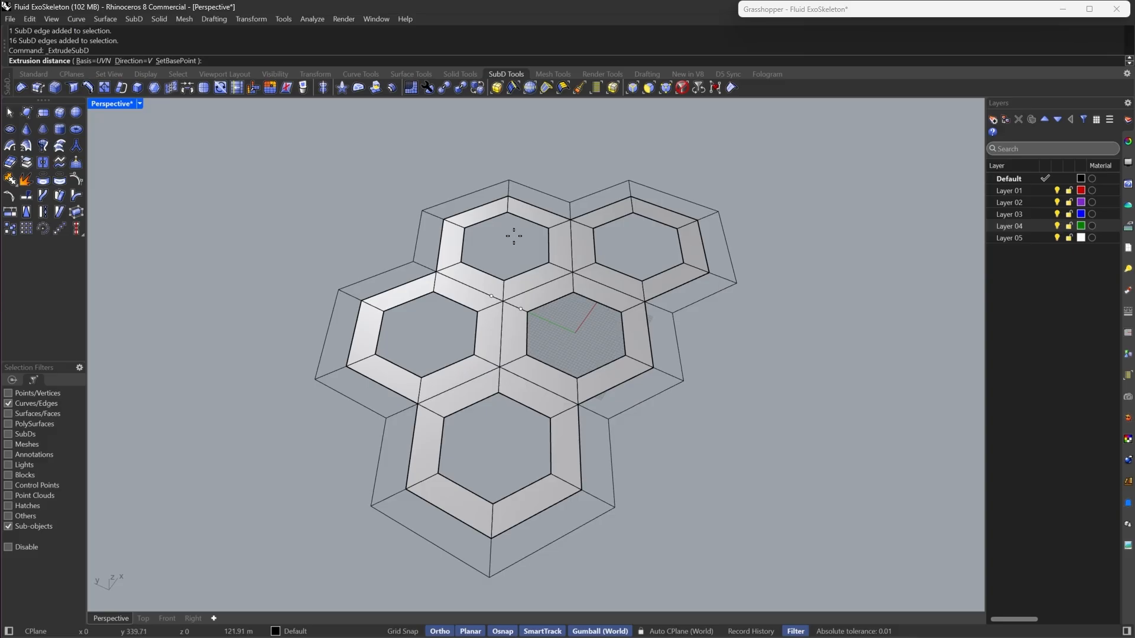
left_click(512, 233)
Select the edge chains running along the middle of the honeycomb's perimeter band around all five cells
scroll(746, 328, "up", 3)
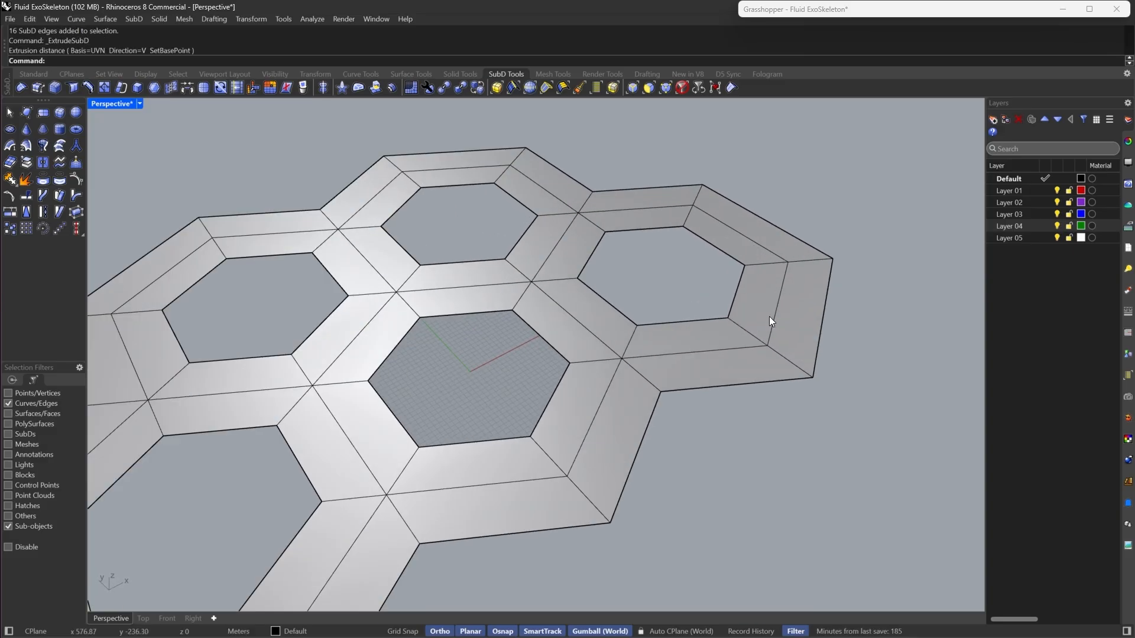
left_click(771, 319)
double_click(771, 316)
scroll(720, 303, "down", 4)
scroll(611, 237, "up", 6)
double_click(614, 235, "shift")
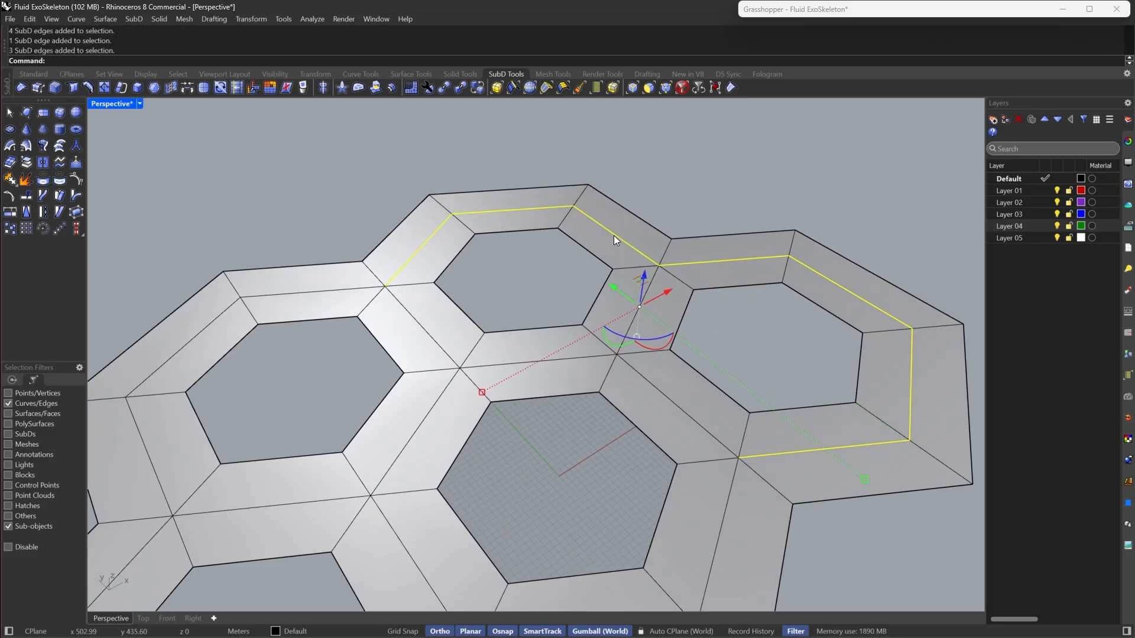
scroll(613, 236, "down", 5)
scroll(424, 255, "up", 1)
double_click(421, 256, "shift")
scroll(421, 256, "down", 2)
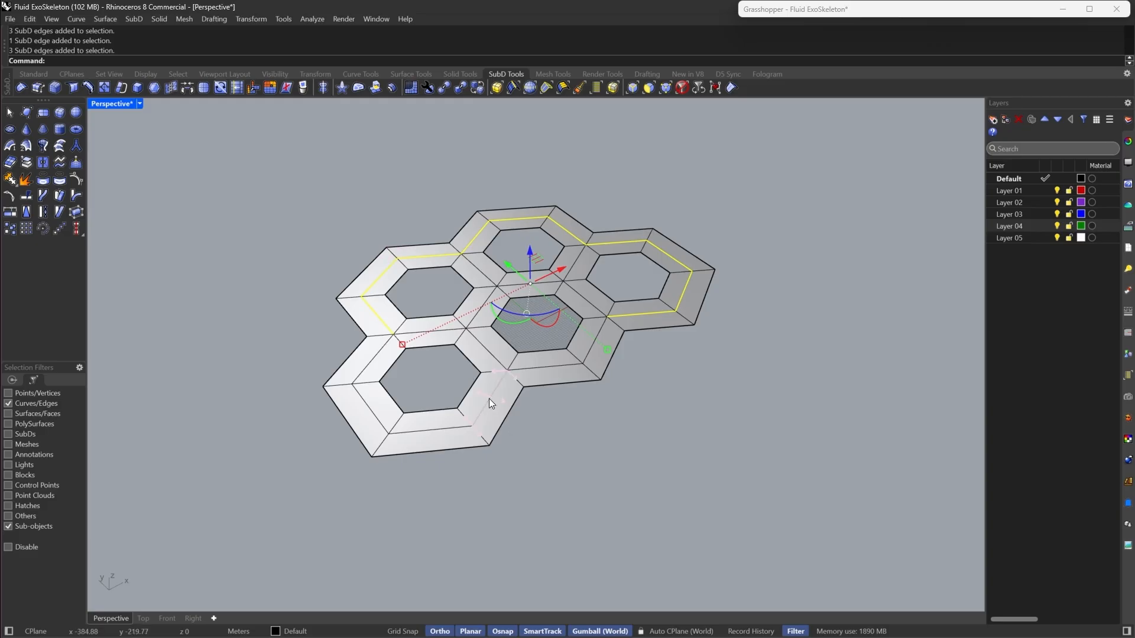
scroll(524, 375, "up", 3)
double_click(559, 360, "shift")
scroll(559, 359, "down", 3)
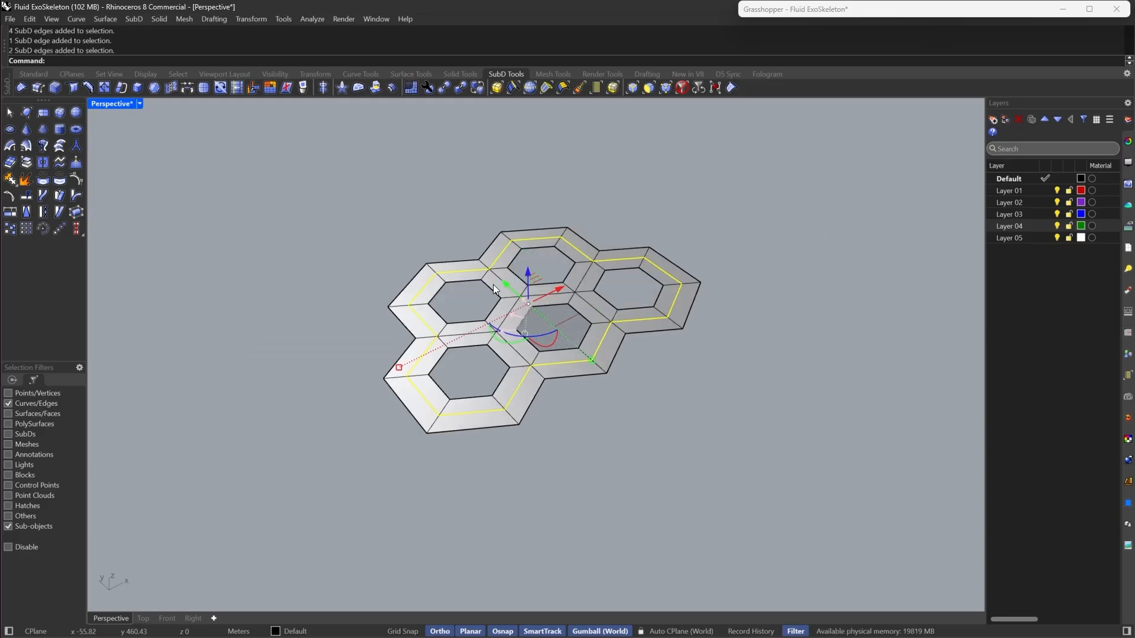
Add the shared edges between neighbouring cells to the selection and raise the selected edges along Z
scroll(493, 285, "up", 5)
left_click(523, 372, "shift")
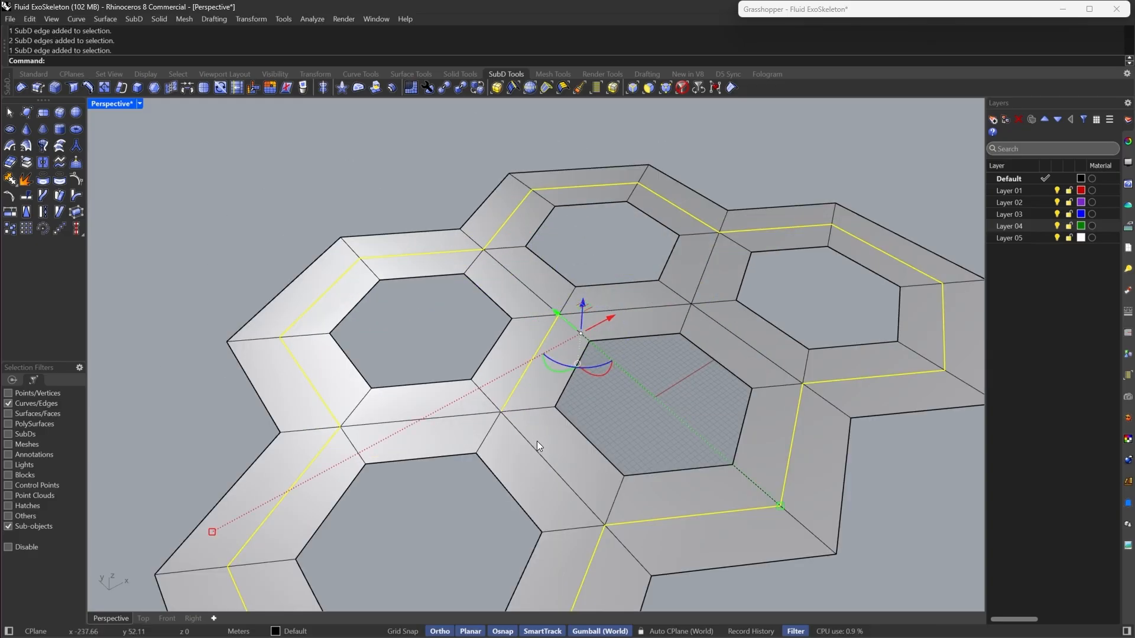
left_click(532, 438, "shift")
left_click(452, 415, "shift")
left_click(660, 306, "shift")
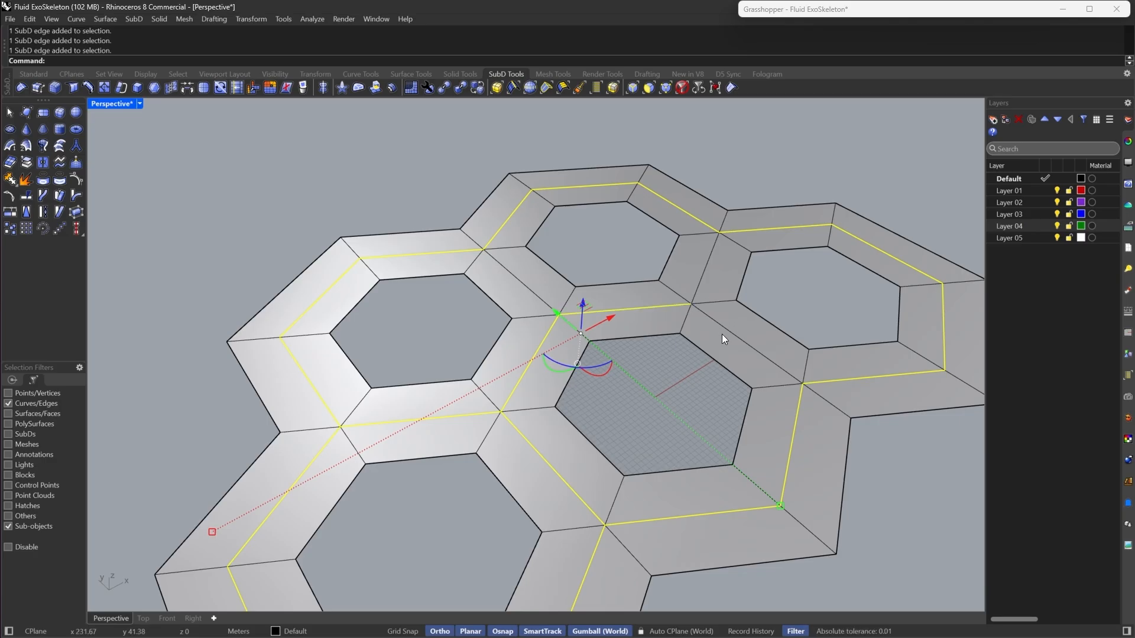
left_click(728, 332, "shift")
scroll(728, 332, "down", 3)
scroll(632, 286, "up", 3)
scroll(572, 263, "down", 3)
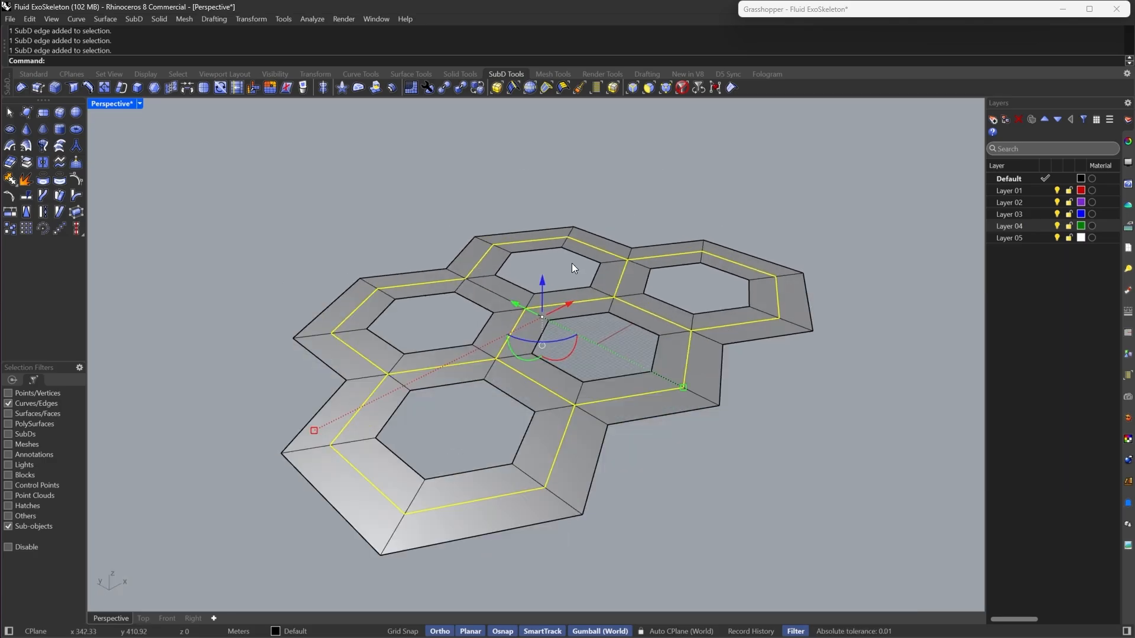
scroll(489, 299, "up", 1)
scroll(494, 292, "down", 5)
scroll(530, 314, "up", 4)
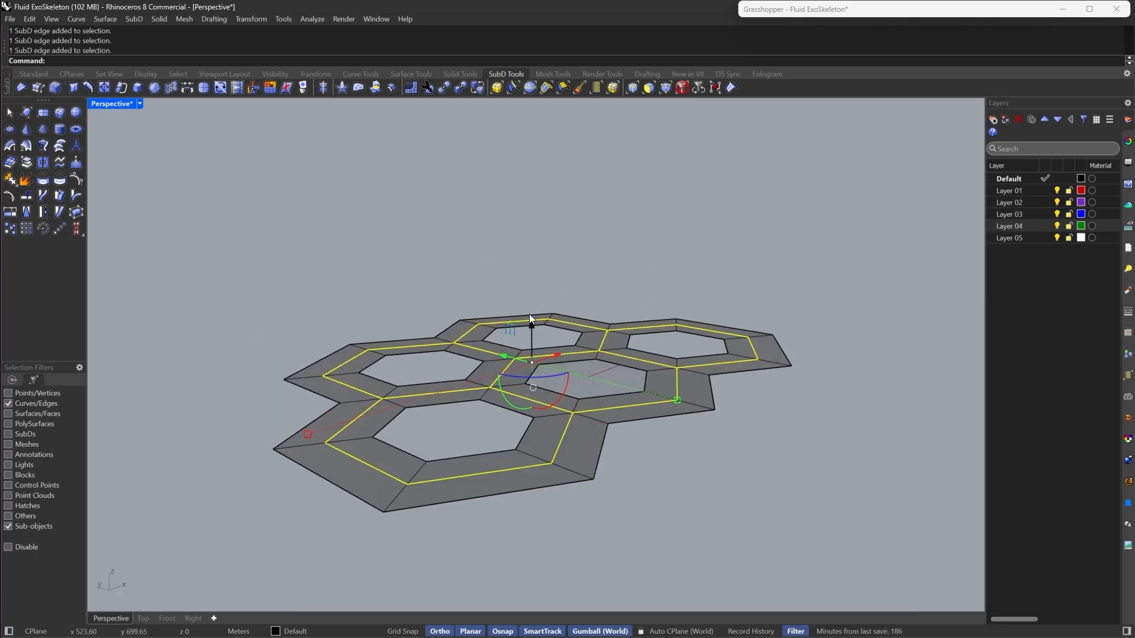
left_click_drag(536, 324, 535, 298)
left_click(739, 244)
Inspect the raised honeycomb in smooth SubD display and return it to flat display
key("Tab")
right_click_drag(739, 243, 556, 361)
scroll(483, 325, "down", 2)
key("Tab")
scroll(693, 428, "down", 4)
right_click_drag(694, 428, 769, 360)
scroll(779, 353, "up", 4)
scroll(686, 366, "down", 7)
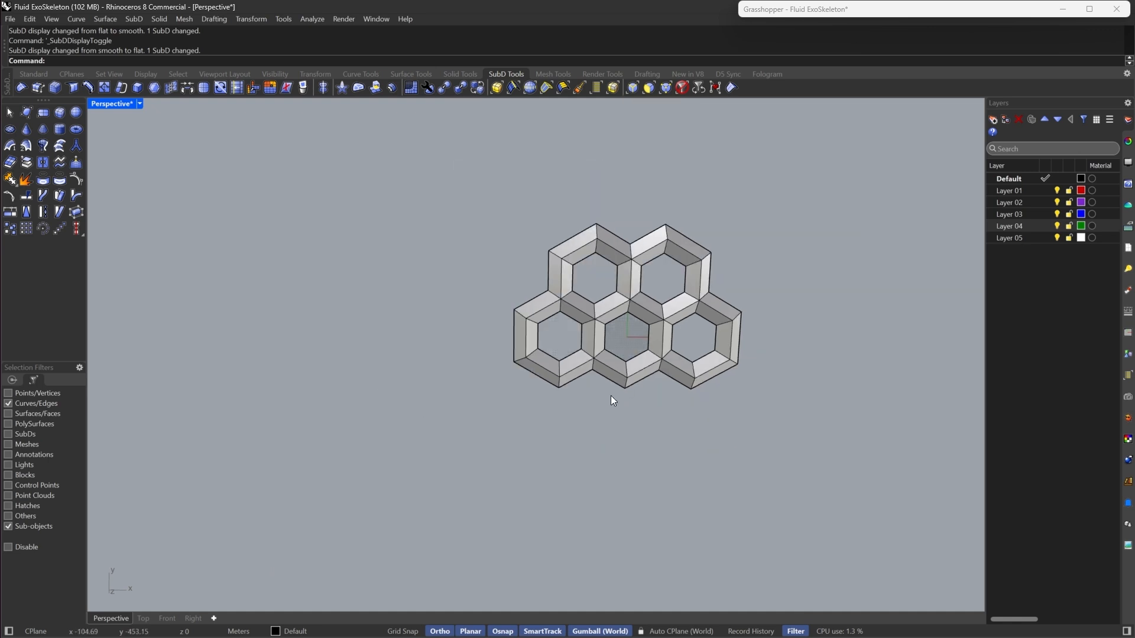
right_click_drag(611, 396, 686, 354)
scroll(687, 354, "up", 7)
double_click(735, 322)
scroll(654, 357, "up", 4)
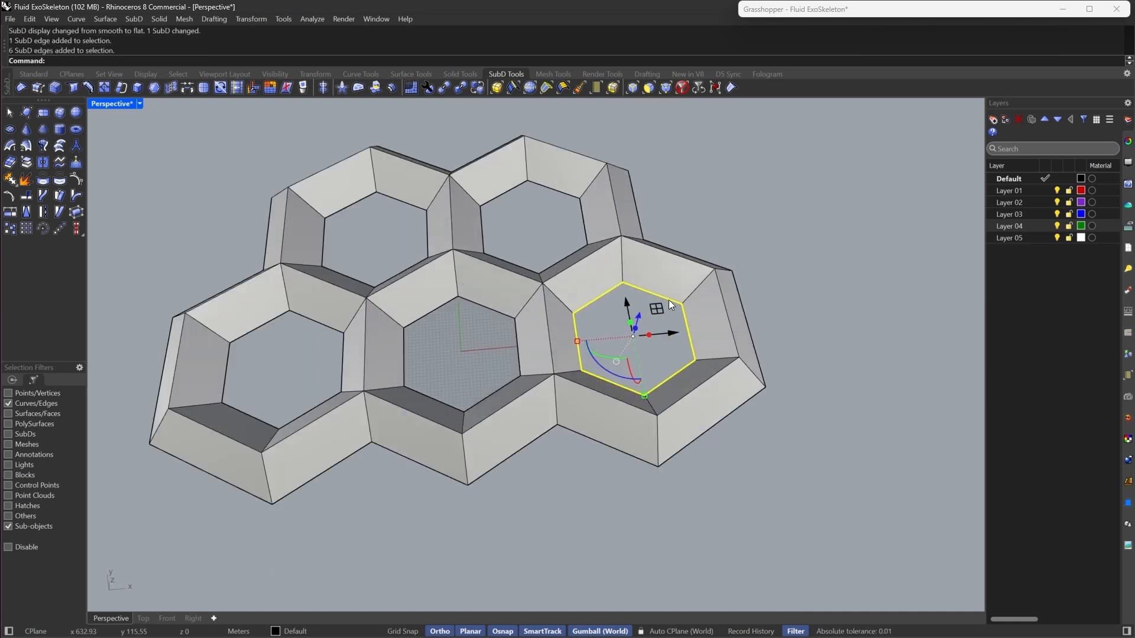
scroll(655, 357, "down", 3)
key("Escape")
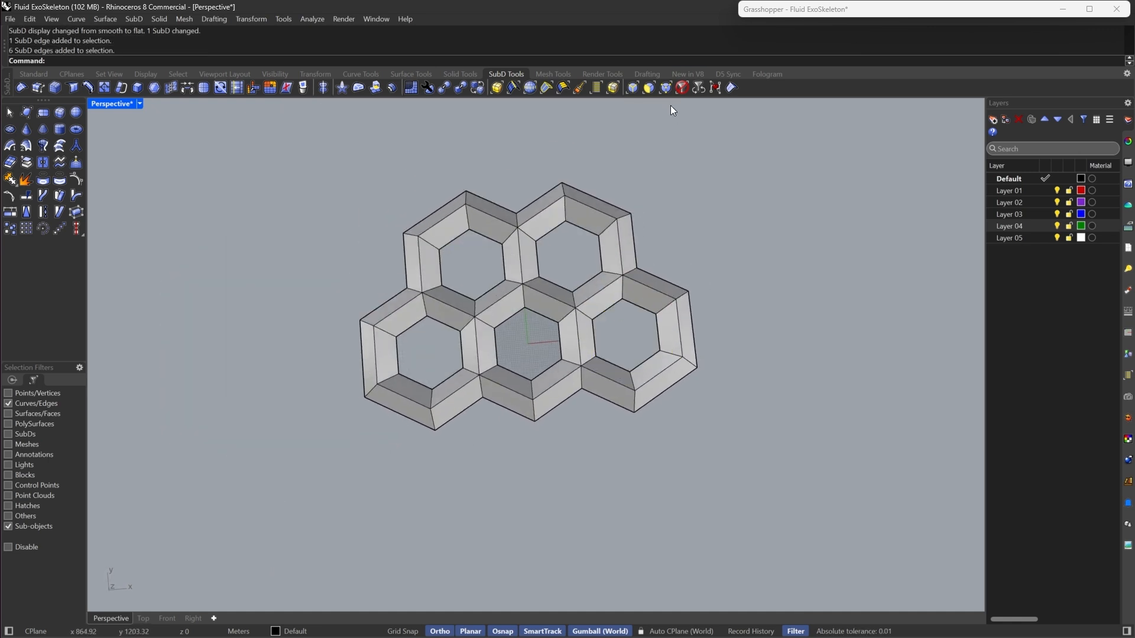
Scale the whole honeycomb SubD down along Y and check its shape in smooth display
left_click(552, 377)
scroll(449, 480, "up", 4)
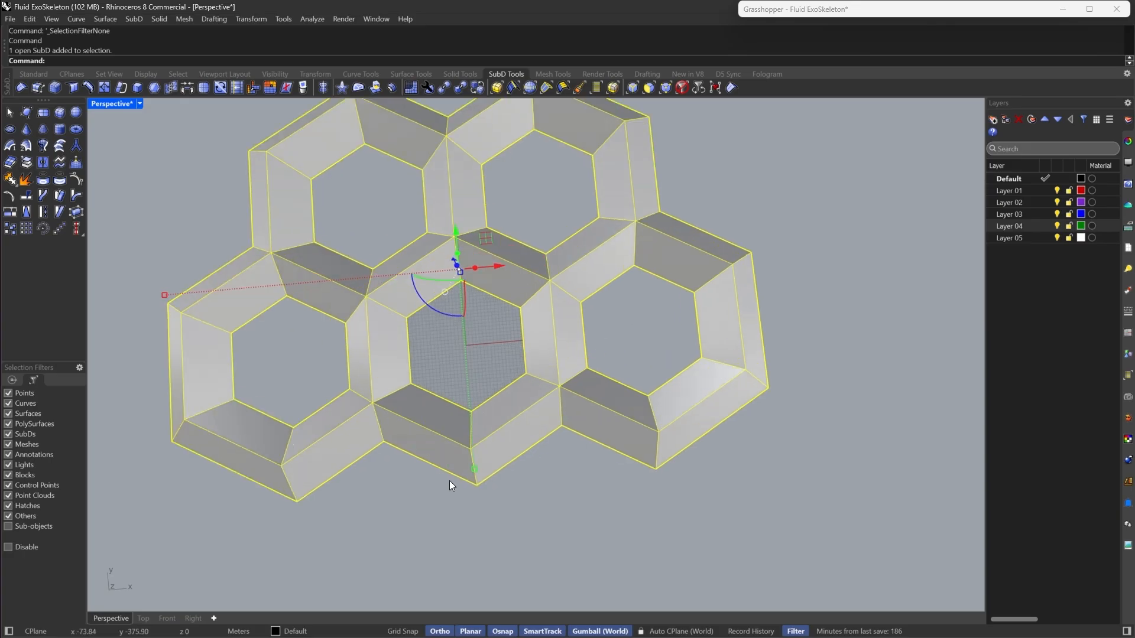
left_click_drag(475, 469, 460, 400)
key("Tab")
key("Escape")
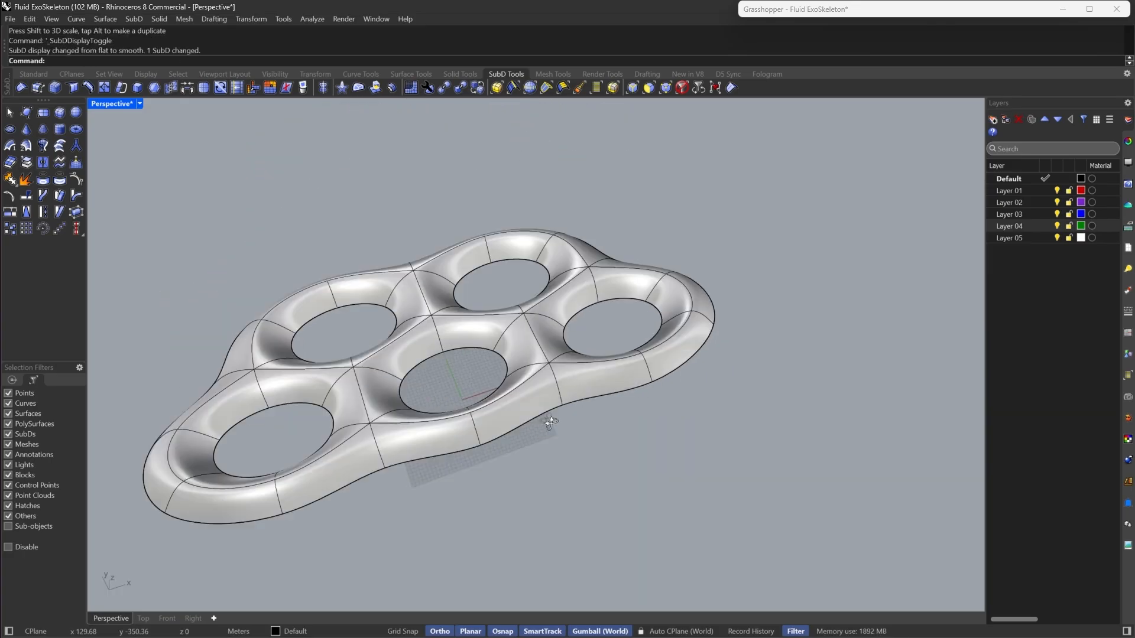
key("Tab")
Select the inner hole edge loops of the three cells in the lower row and scale them inward along X
scroll(517, 449, "up", 3)
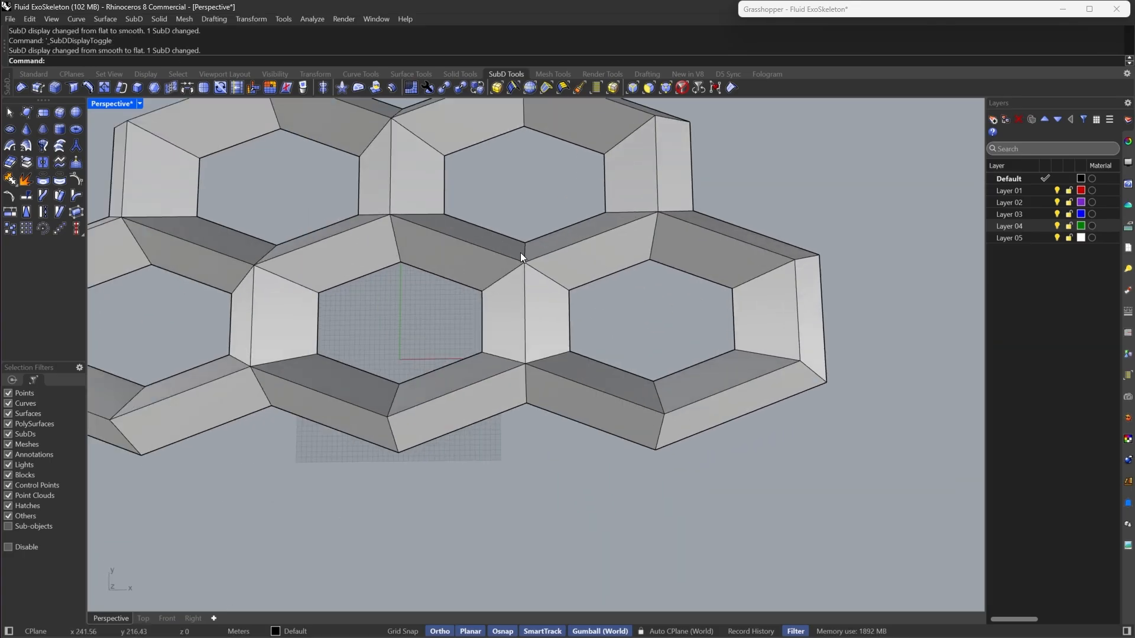
left_click(734, 317)
left_click(633, 87)
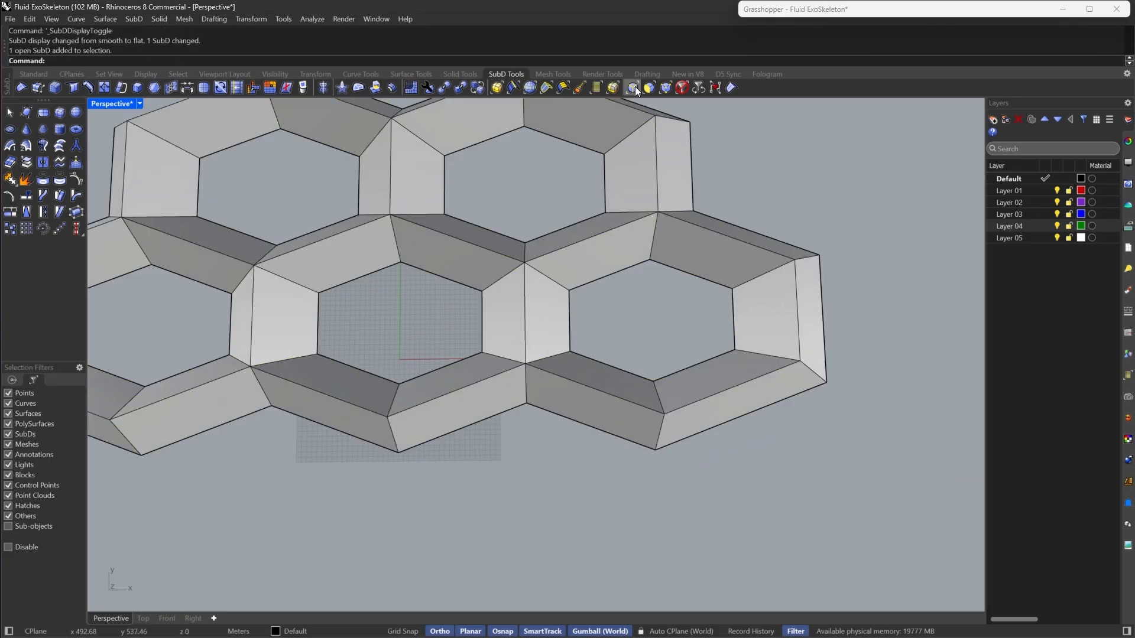
double_click(733, 310)
scroll(730, 337, "down", 5)
scroll(626, 328, "up", 5)
double_click(440, 334, "shift")
scroll(593, 331, "down", 3)
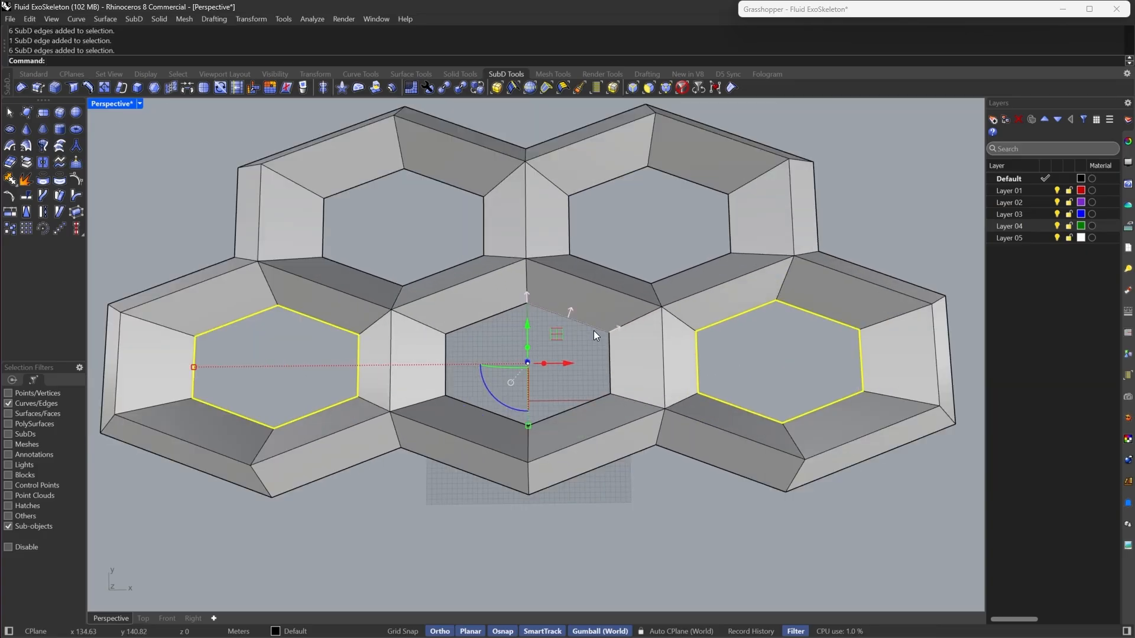
scroll(616, 372, "up", 3)
double_click(615, 372, "shift")
scroll(616, 371, "down", 3)
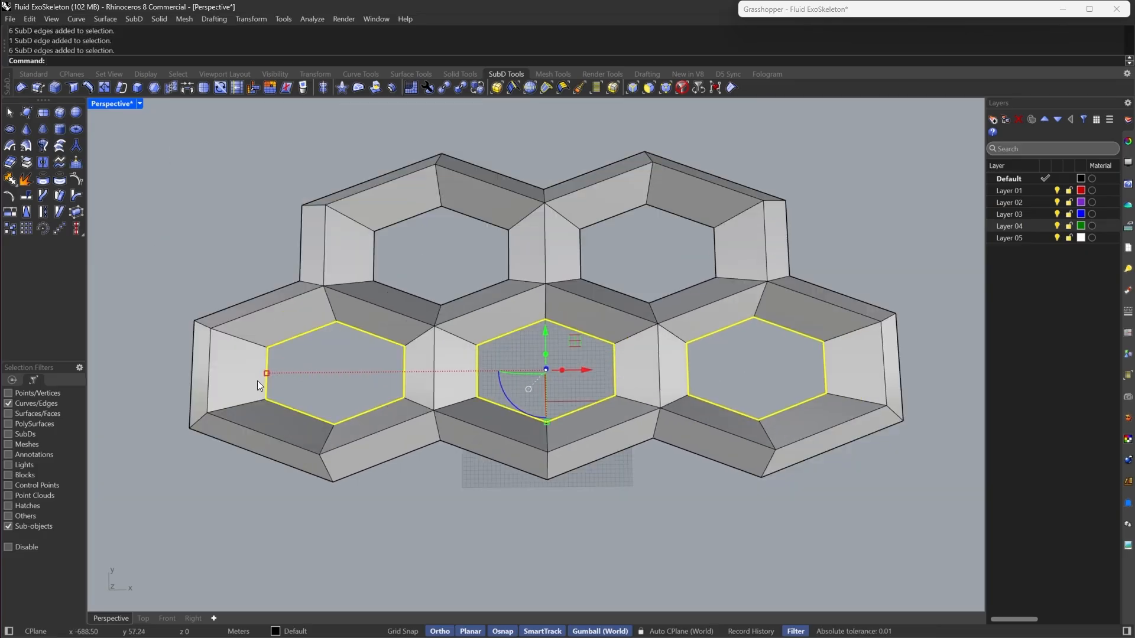
left_click_drag(267, 374, 311, 383)
left_click(447, 572)
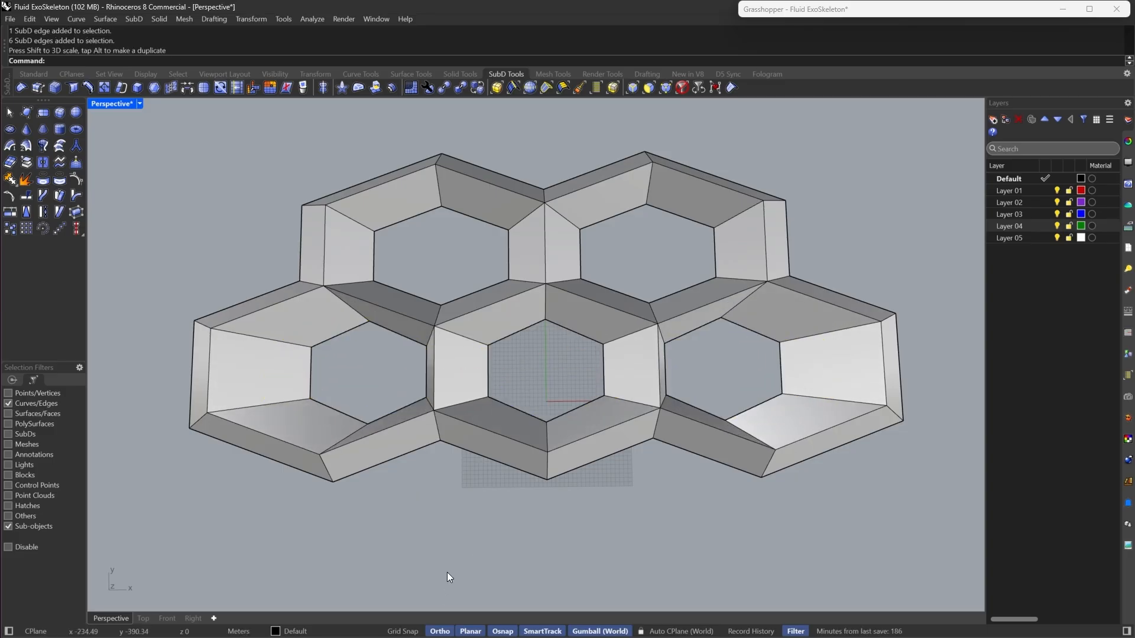
Examine the reshaped lower-row openings in smooth SubD display from several angles and return to flat display
right_click_drag(540, 487, 523, 457)
scroll(725, 342, "up", 5)
key("Tab")
right_click_drag(725, 343, 798, 362)
key("Tab")
key("Tab")
scroll(715, 341, "down", 4)
right_click_drag(815, 453, 667, 455)
scroll(662, 446, "down", 4)
scroll(371, 414, "up", 4)
right_click_drag(489, 412, 494, 454)
key("Tab")
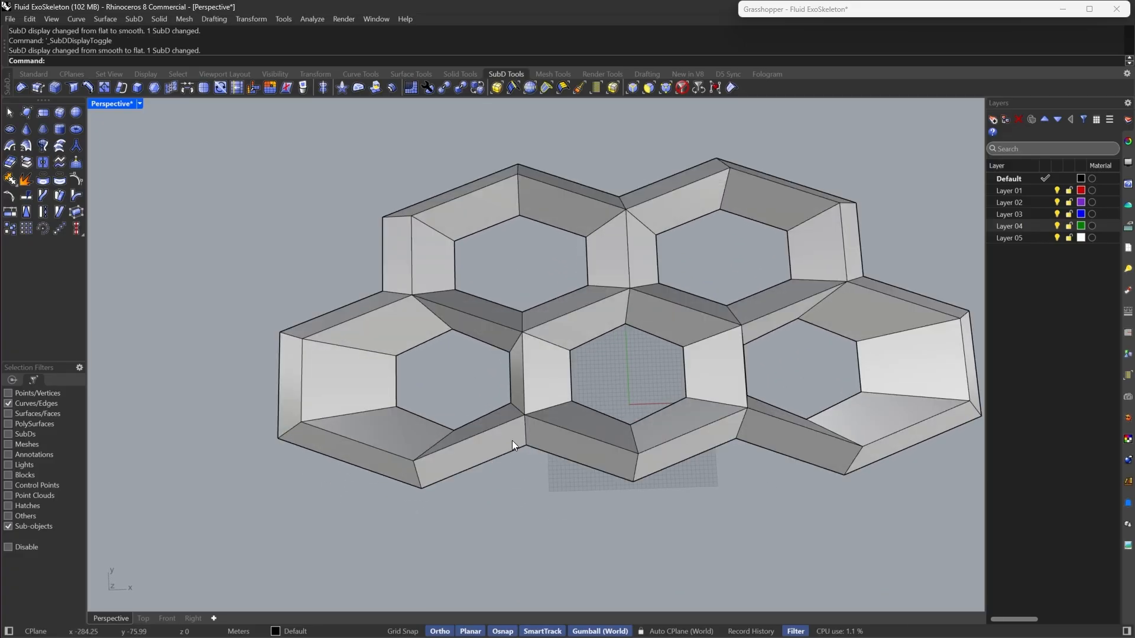
Select the inner hole edge loops of the two upper-row cells and scale them inward along X
scroll(549, 390, "down", 4)
scroll(701, 230, "up", 6)
double_click(705, 345)
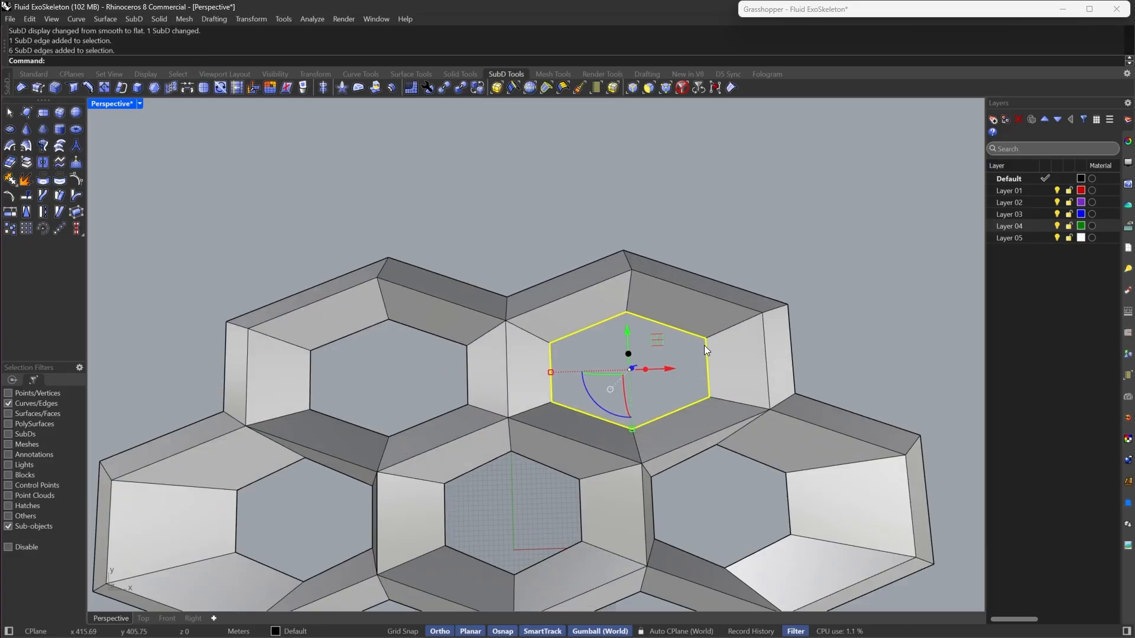
left_click(308, 373, "shift")
double_click(307, 370)
left_click_drag(321, 372, 361, 386)
key("Escape")
scroll(614, 372, "down", 5)
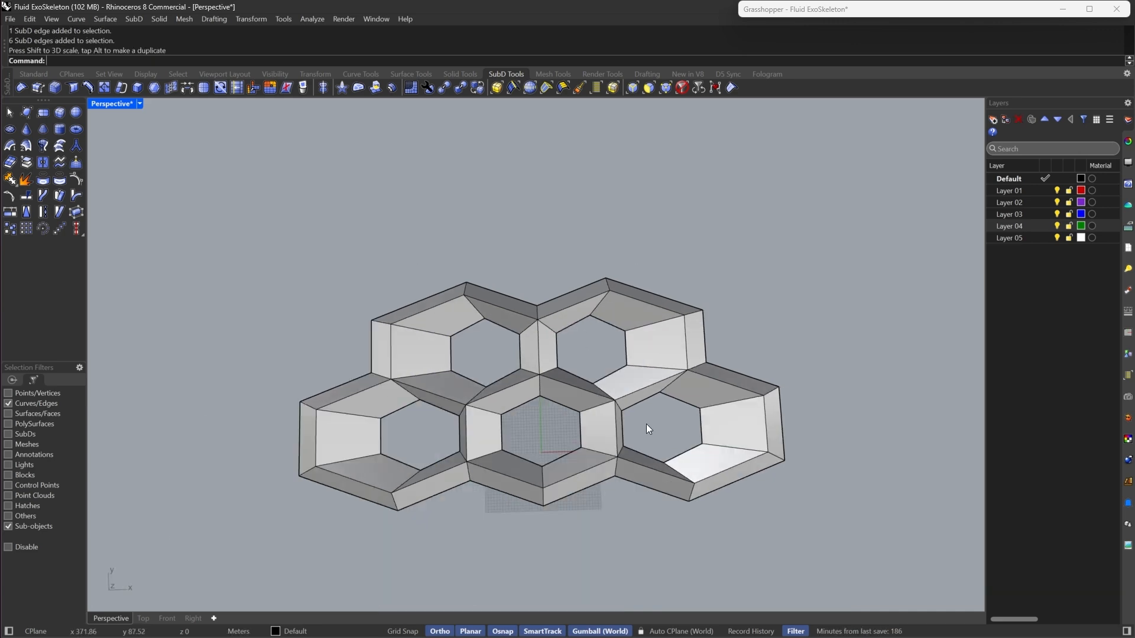
Switch the SubD to smooth display and examine the flow of all five openings from several angles
key("Tab")
right_click_drag(596, 414, 481, 351)
scroll(654, 343, "up", 8)
right_click_drag(654, 343, 550, 446)
scroll(722, 463, "down", 8)
scroll(671, 433, "up", 5)
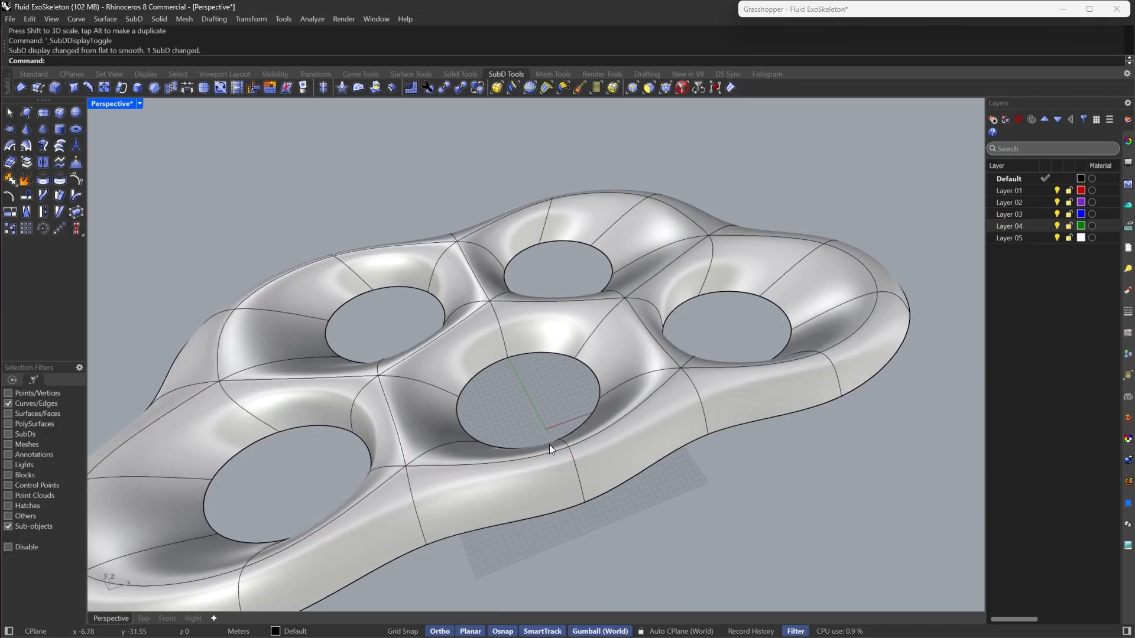
scroll(703, 336, "down", 7)
right_click_drag(702, 336, 644, 281)
scroll(597, 417, "up", 5)
scroll(602, 409, "down", 5)
scroll(602, 436, "down", 5)
scroll(561, 329, "down", 4)
scroll(583, 330, "up", 6)
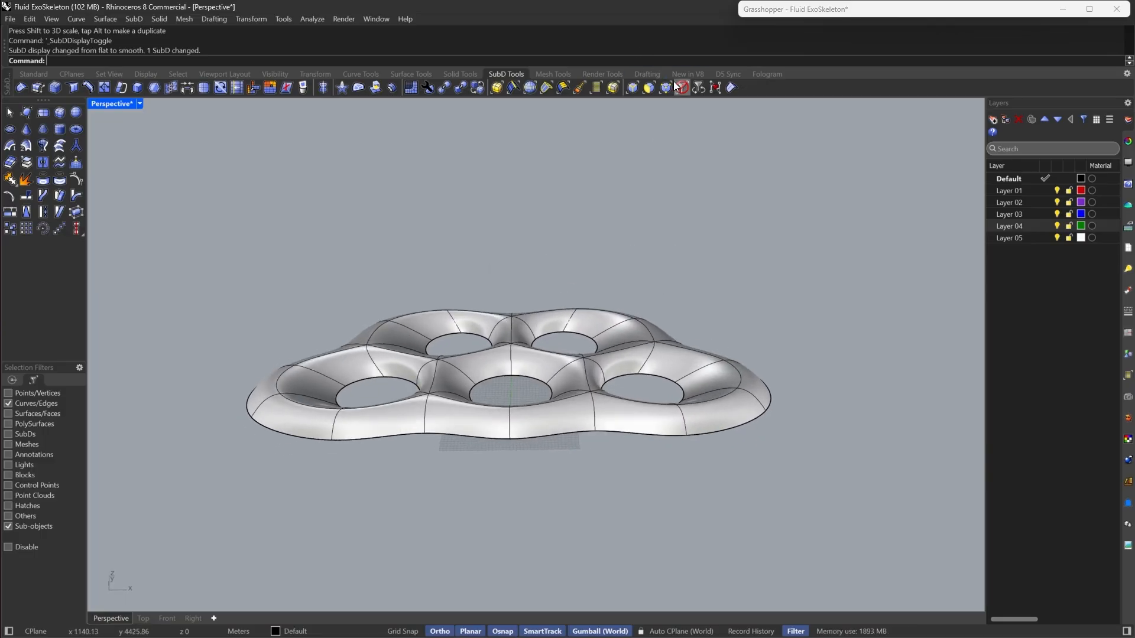
Start CageEdit on the whole SubD, using its bounding box in World coordinates as the control object
left_click(683, 88)
left_click(542, 397)
right_click_drag(562, 410, 588, 435)
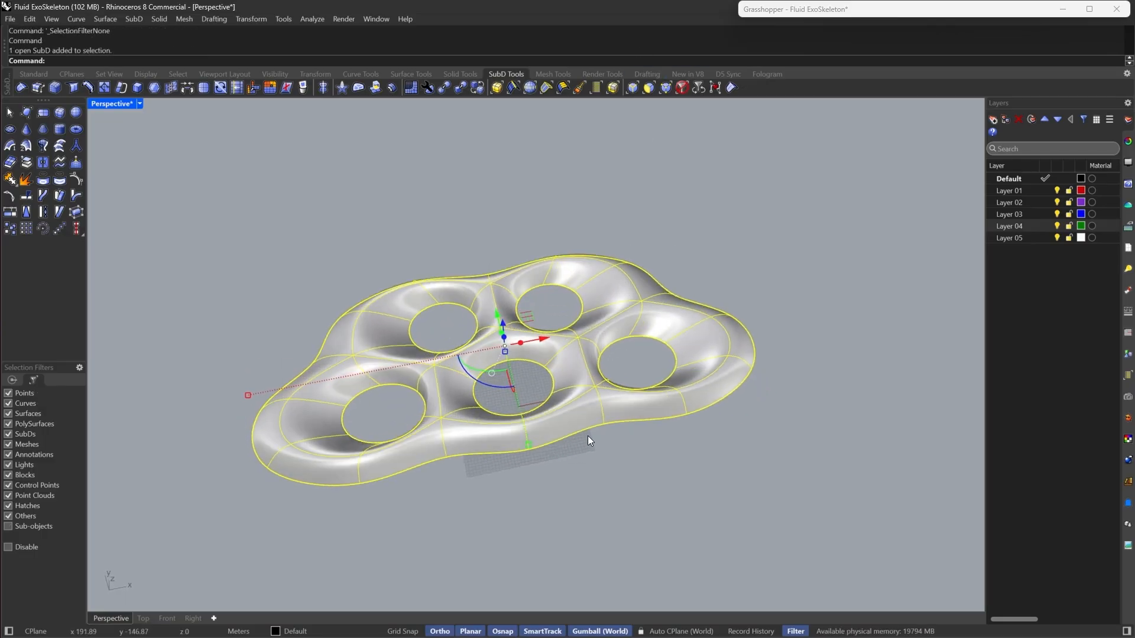
type("Cage")
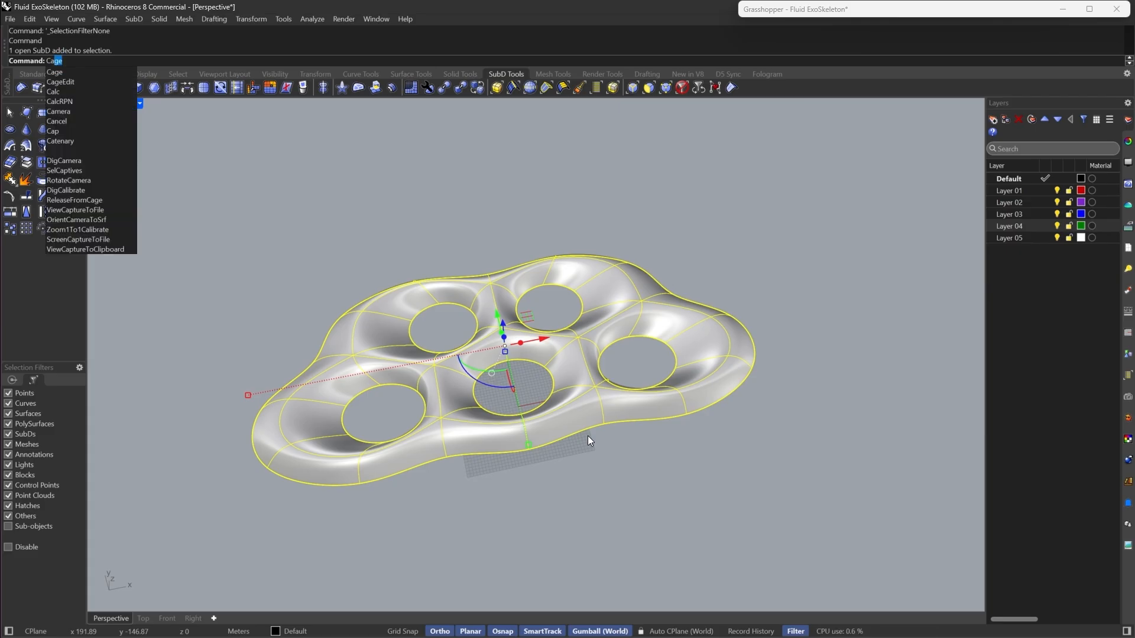
left_click(78, 79)
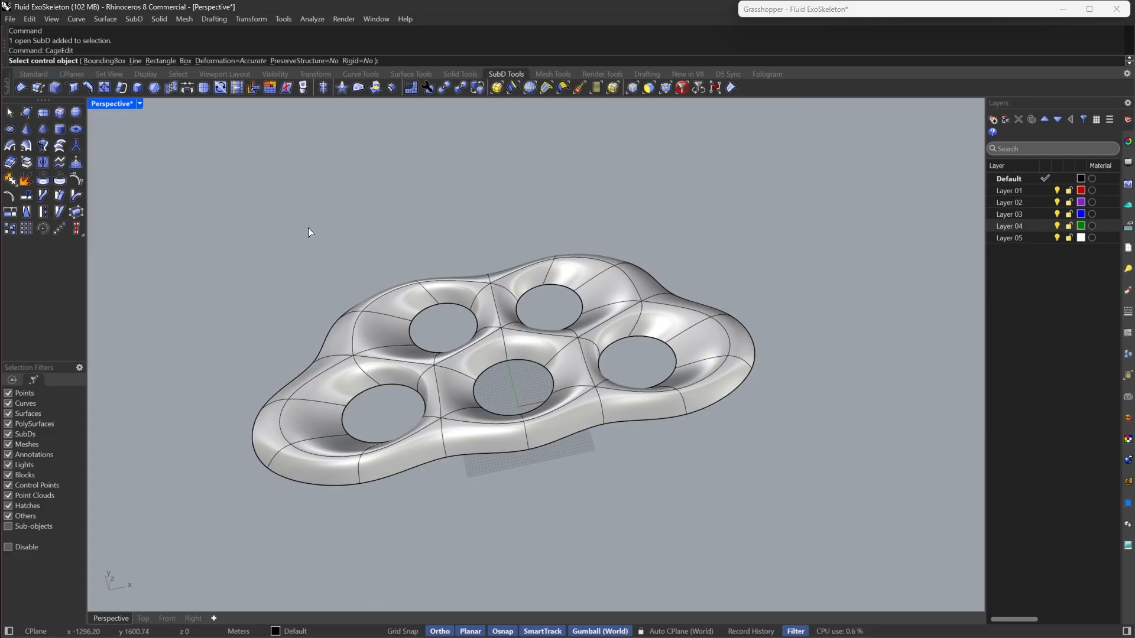
left_click(104, 61)
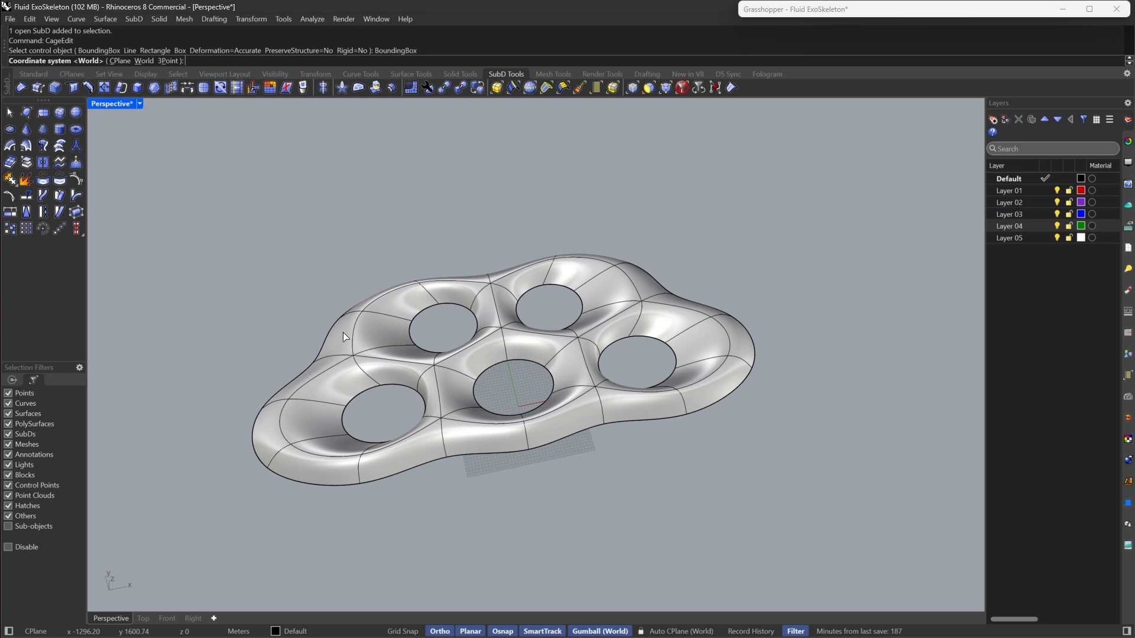
key("Return")
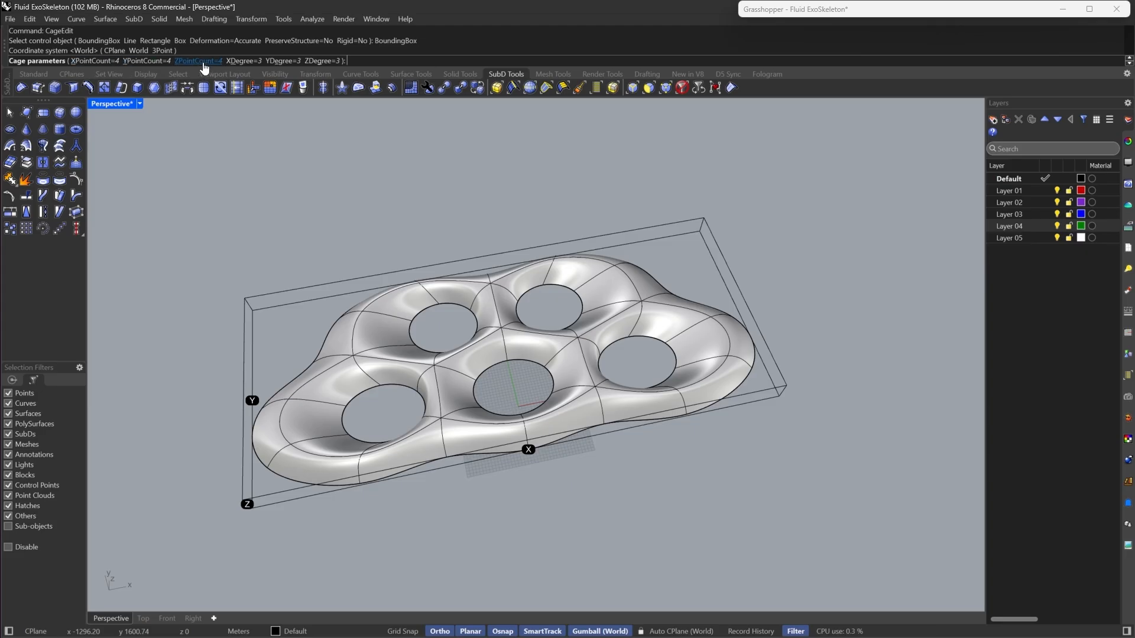
Set the cage's X, Y and Z point counts to 3 and create it with the Global edit region
mouse_move(402, 343)
right_mouse_down()
mouse_move(373, 316)
mouse_move(388, 330)
right_mouse_up()
left_click(104, 61)
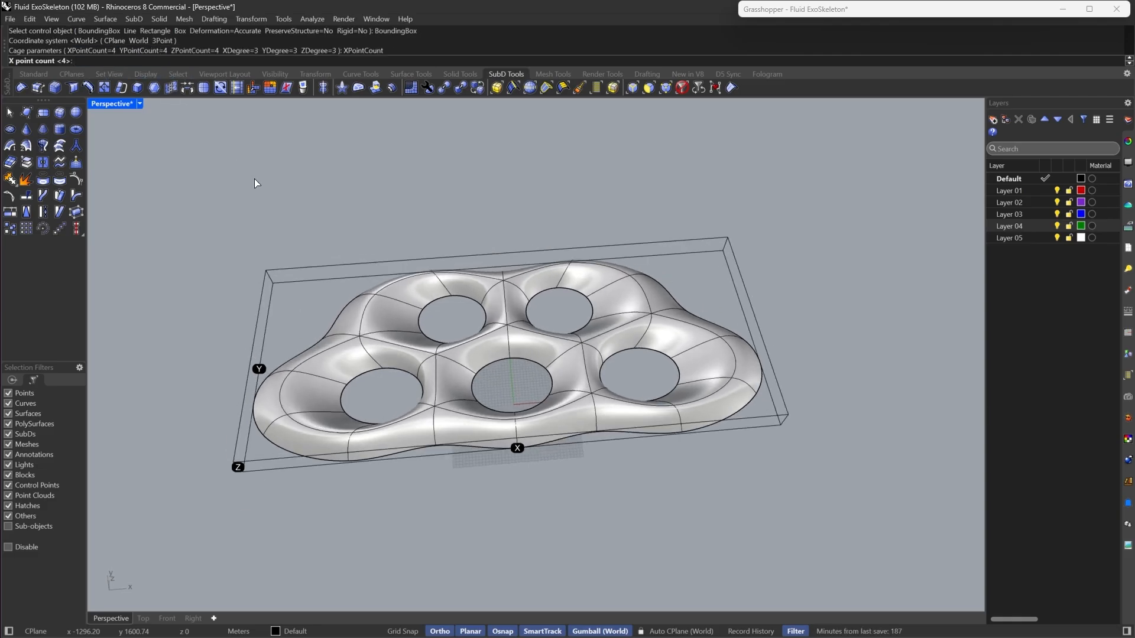
type("3")
key("Return")
left_click(151, 60)
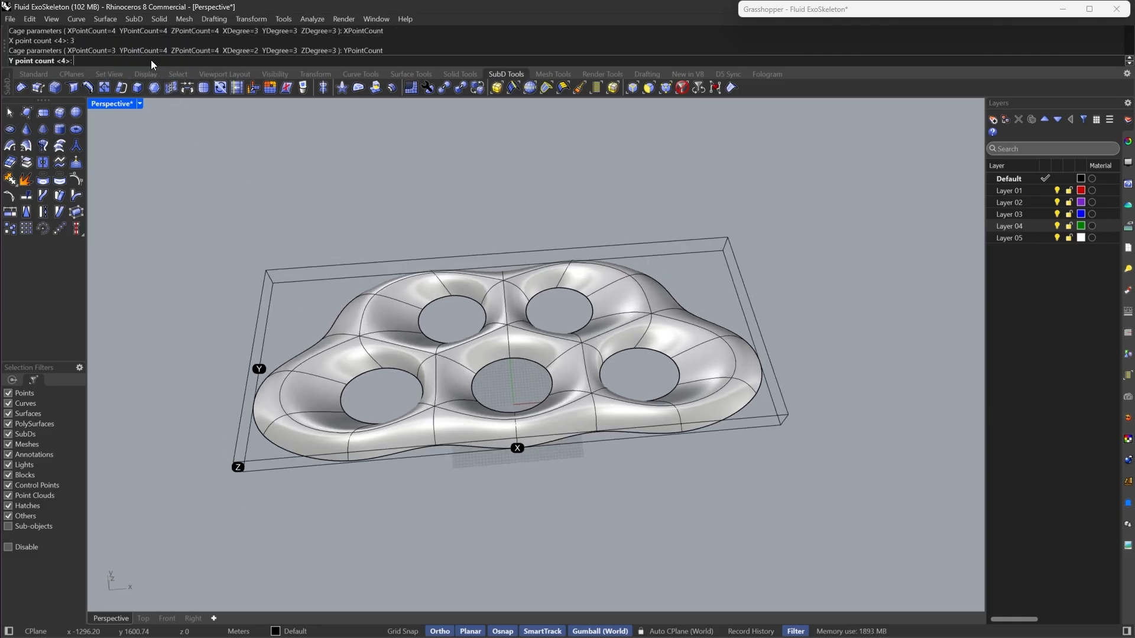
type("3")
key("Return")
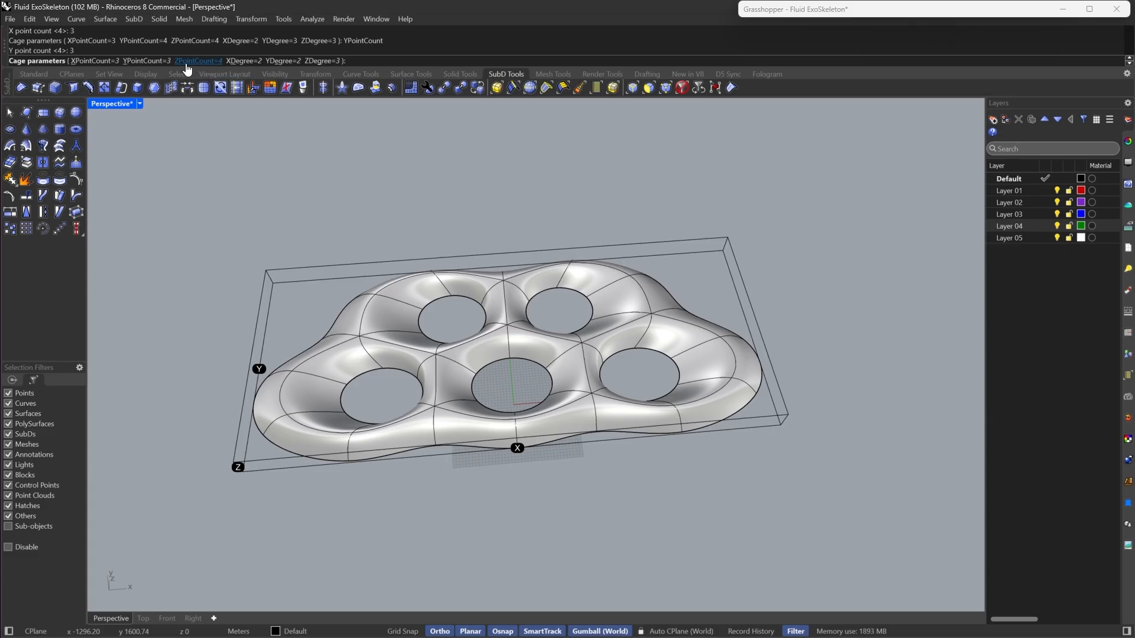
left_click(191, 60)
type("3")
key("Return")
key("Return")
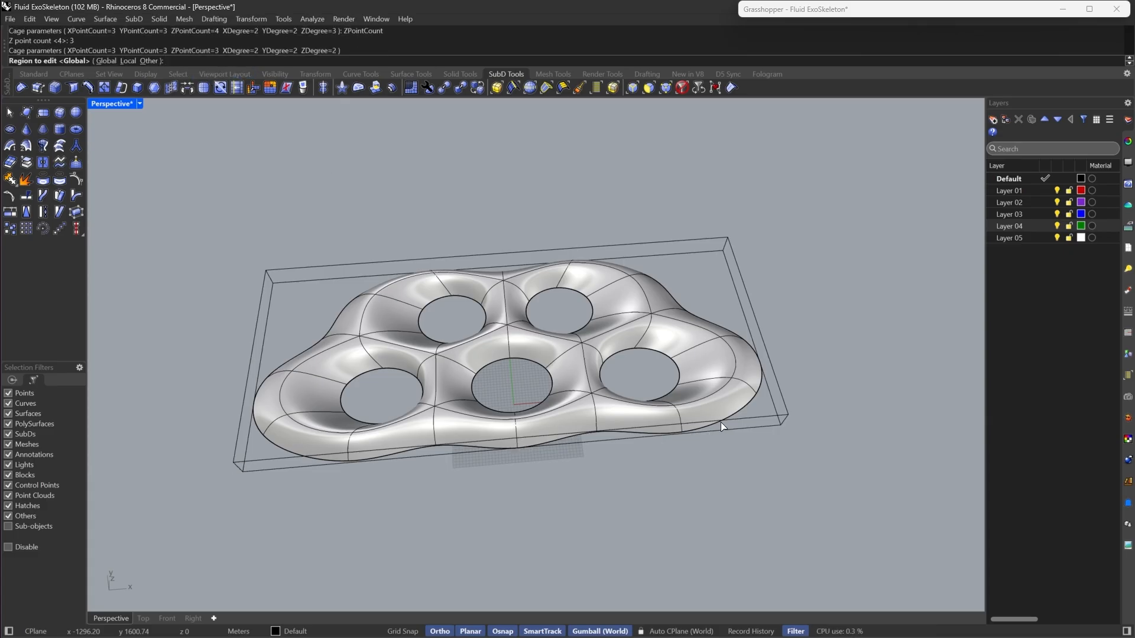
key("Return")
Select the nine cage points in the middle of the length and relocate the gumball to their front bottom point
right_click_drag(585, 484, 545, 431)
left_click_drag(418, 554, 561, 234)
right_click_drag(579, 338, 574, 426)
type("GumballRelocate")
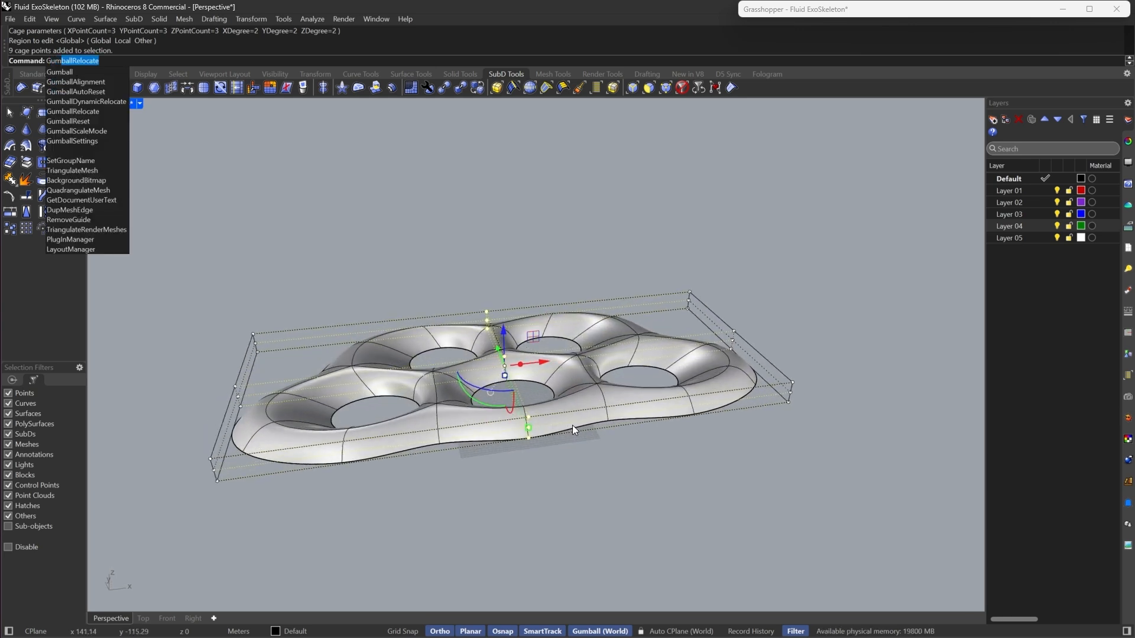
key("Return")
left_click(531, 438)
scroll(546, 449, "up", 5)
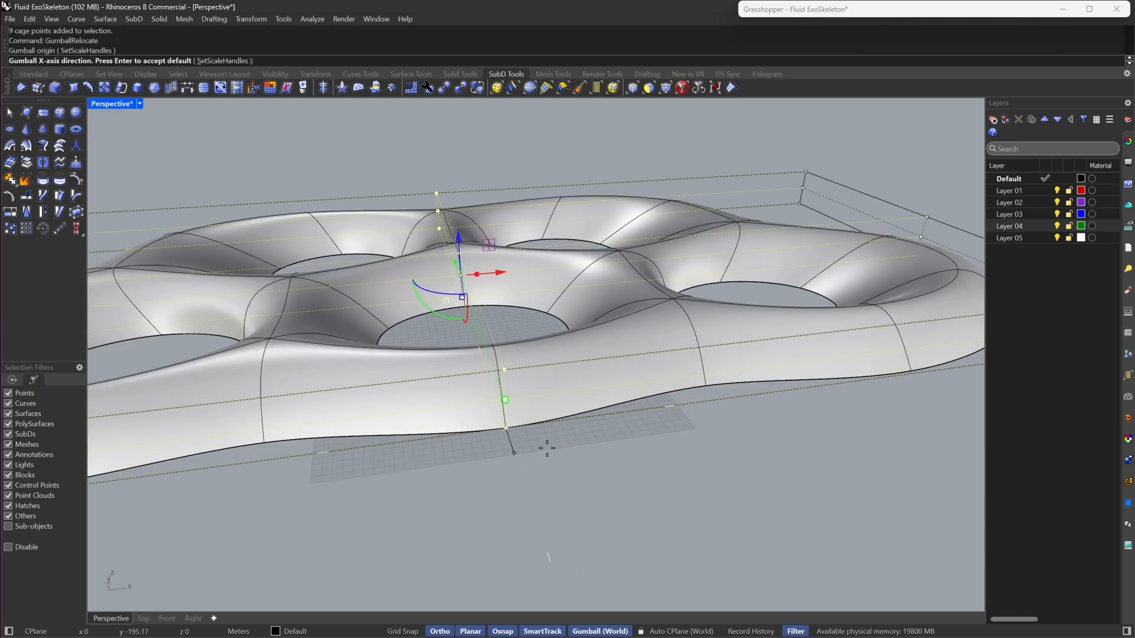
key("Return")
scroll(548, 449, "down", 5)
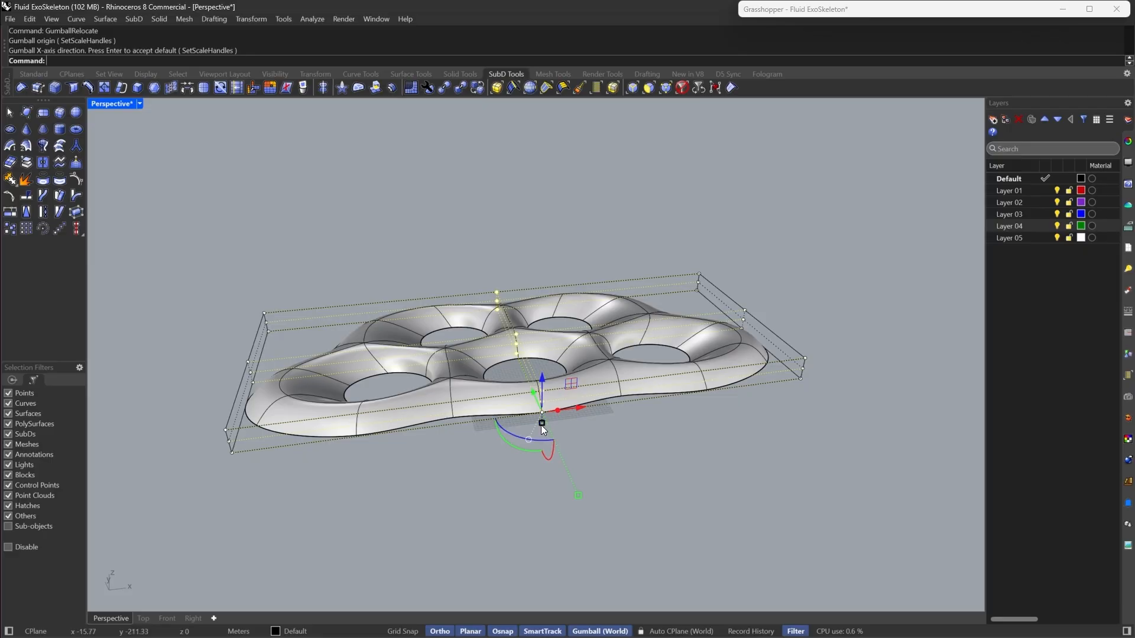
Scale the selected middle cage points up along Z to arch the structure's centre, then clear the selection
left_click_drag(541, 425, 544, 447)
left_click(770, 452)
right_click_drag(771, 452, 743, 393)
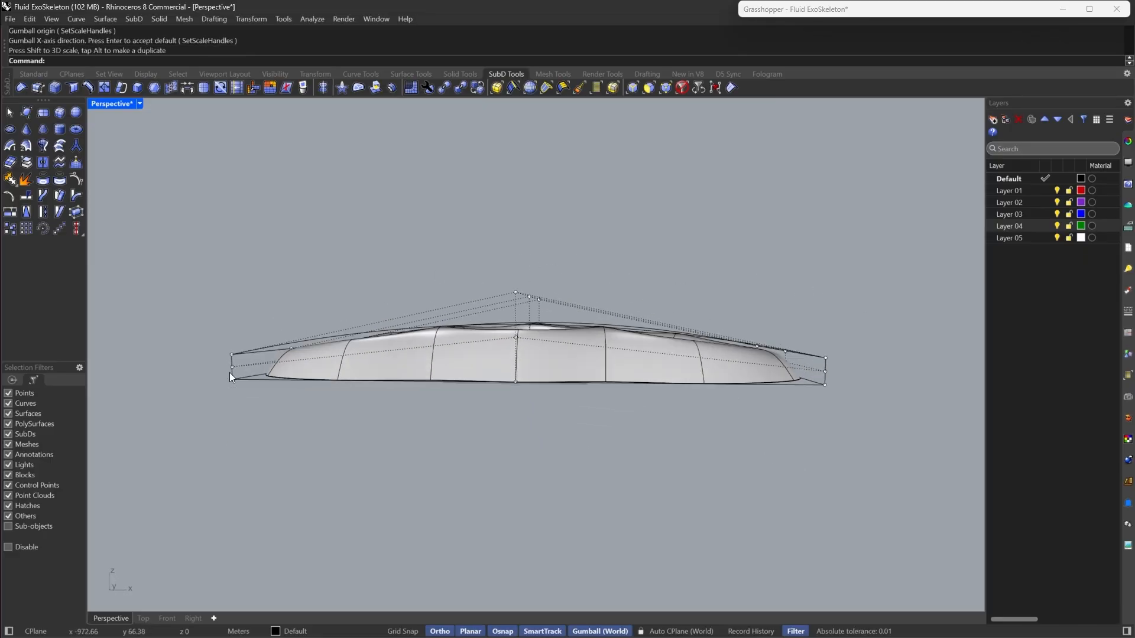
Select the nine cage points at each end of the length and relocate the gumball to a bottom corner point
right_click_drag(846, 335, 827, 328)
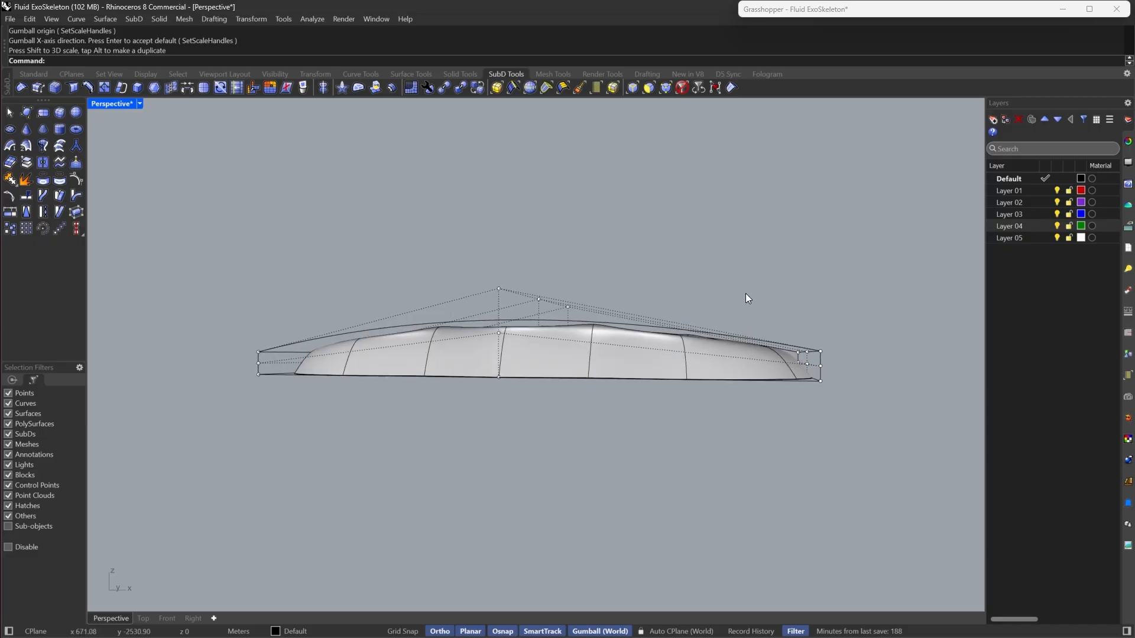
left_click_drag(745, 293, 930, 475)
scroll(927, 439, "down", 2)
scroll(927, 438, "down", 4)
right_click_drag(927, 437, 869, 424)
scroll(554, 357, "up", 6)
left_click_drag(537, 336, 636, 549, "shift")
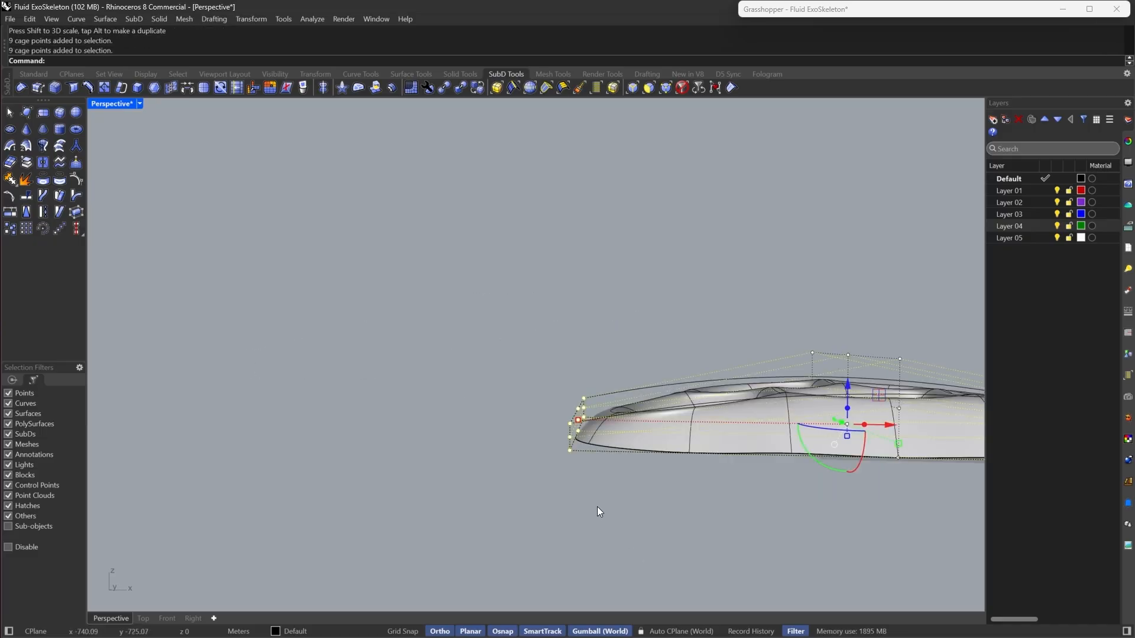
scroll(565, 466, "up", 3)
right_click_drag(550, 442, 602, 451)
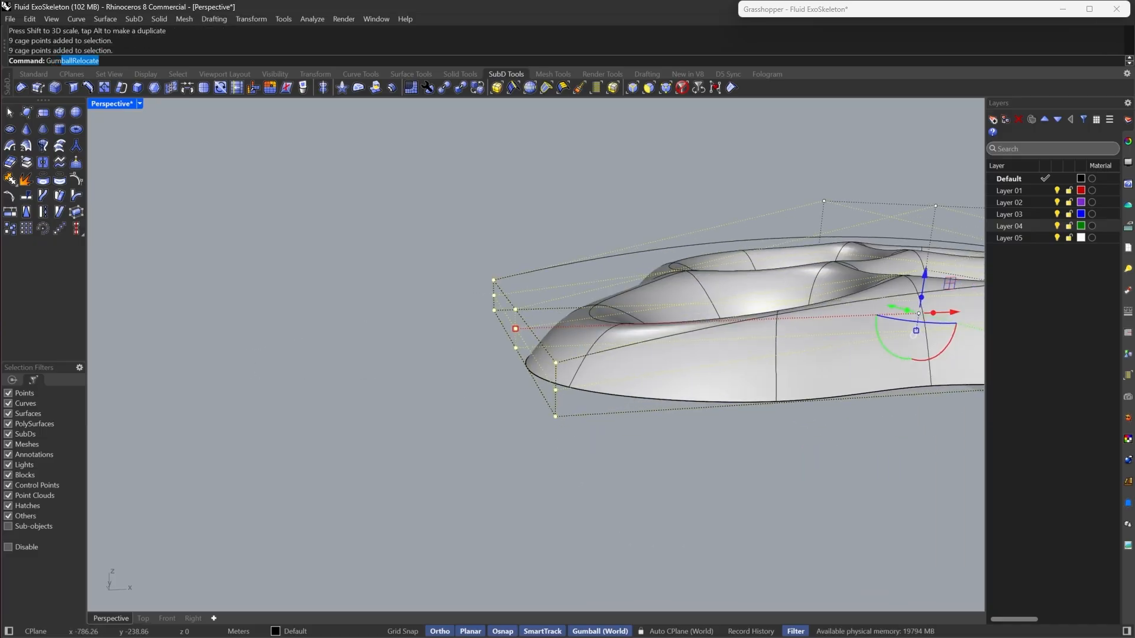
key("ctrl")
left_click(556, 417)
Scale the selected end cage points down along Z to flatten both ends and clear the selection
left_click_drag(555, 444, 555, 427)
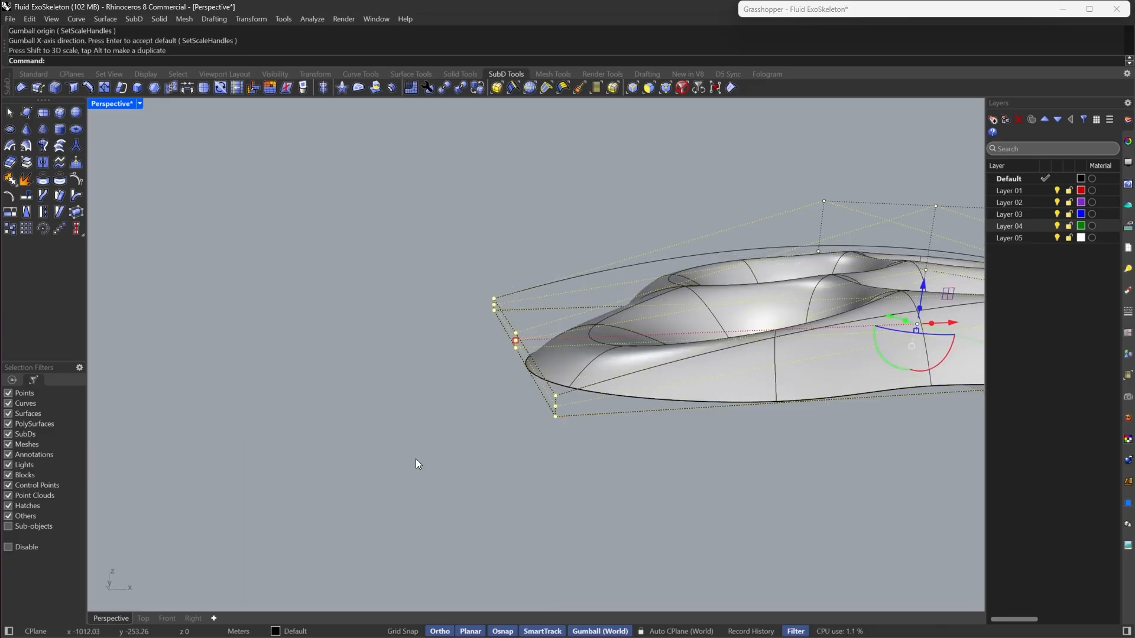
left_click(416, 459)
key("Escape")
Select the control cage around the SubD and turn its control points back on
right_click_drag(733, 390, 611, 401)
scroll(792, 366, "down", 3)
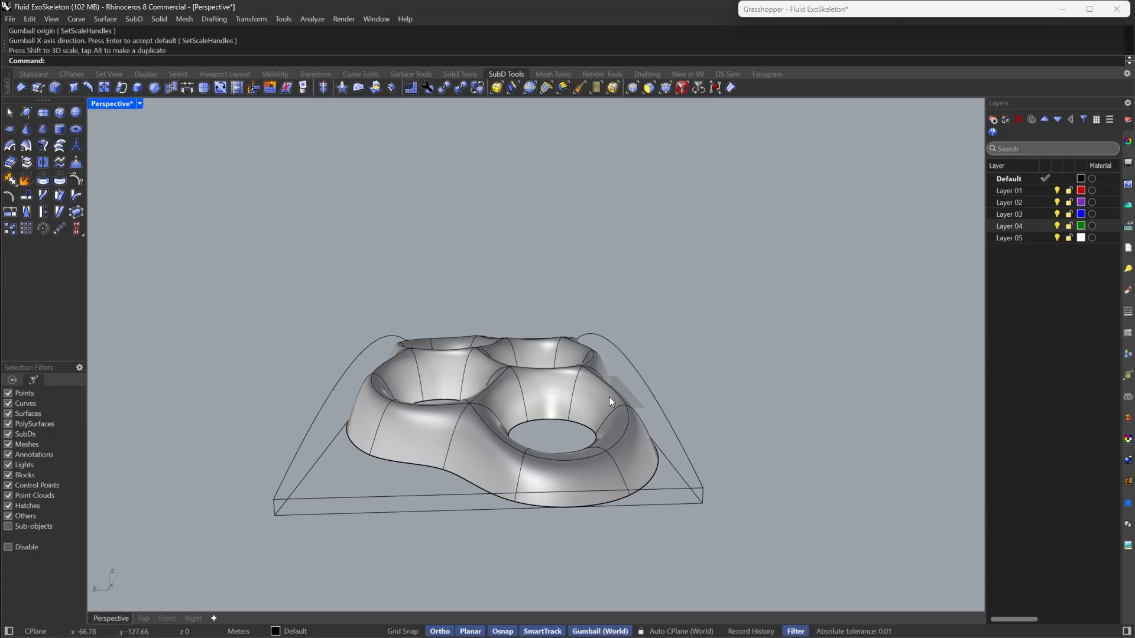
left_click(641, 372)
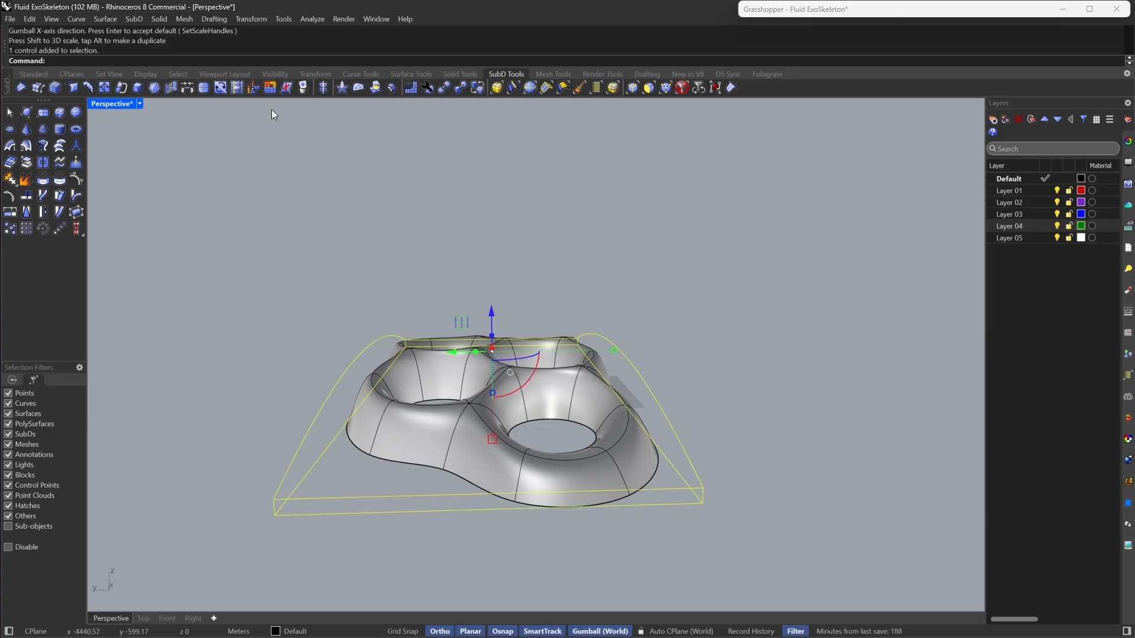
left_click(82, 195)
Select the nine cage points along each of the two long sides, leaving the central row unselected
right_click_drag(342, 249, 526, 302)
left_click_drag(450, 251, 500, 523)
right_click_drag(438, 264, 406, 309)
left_click_drag(478, 562, 480, 564)
scroll(254, 423, "down", 5)
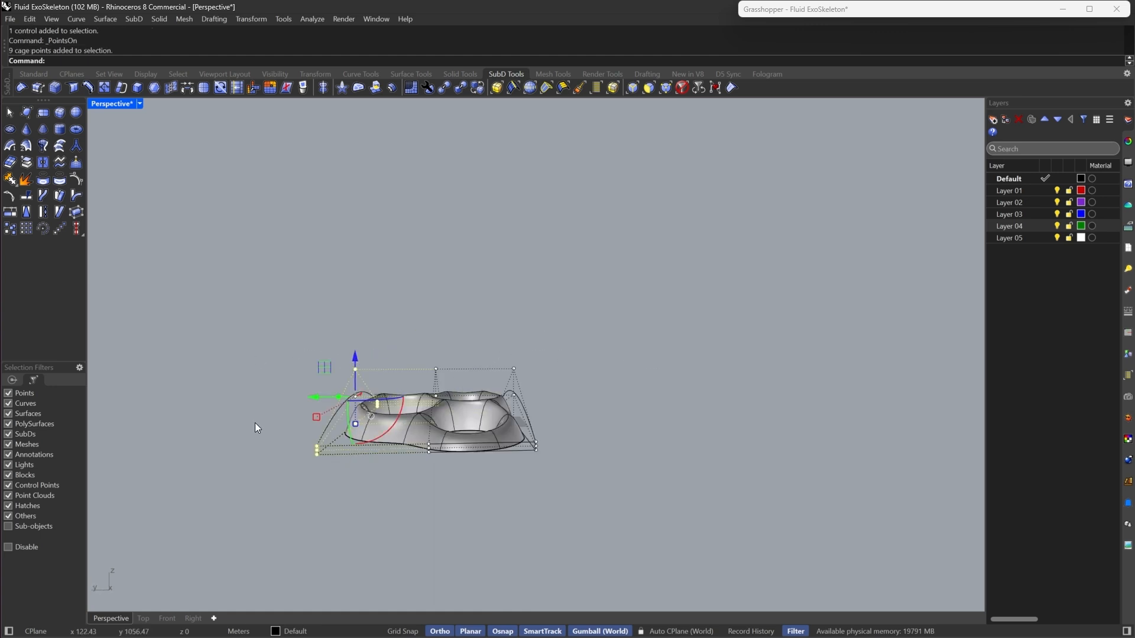
right_click_drag(254, 424, 493, 494)
left_click_drag(493, 494, 636, 253)
right_click_drag(537, 379, 548, 502)
Relocate the gumball to the cage's bottom corner point and scale the selected long-side points down along Z
type("GumballRelocate")
key("Return")
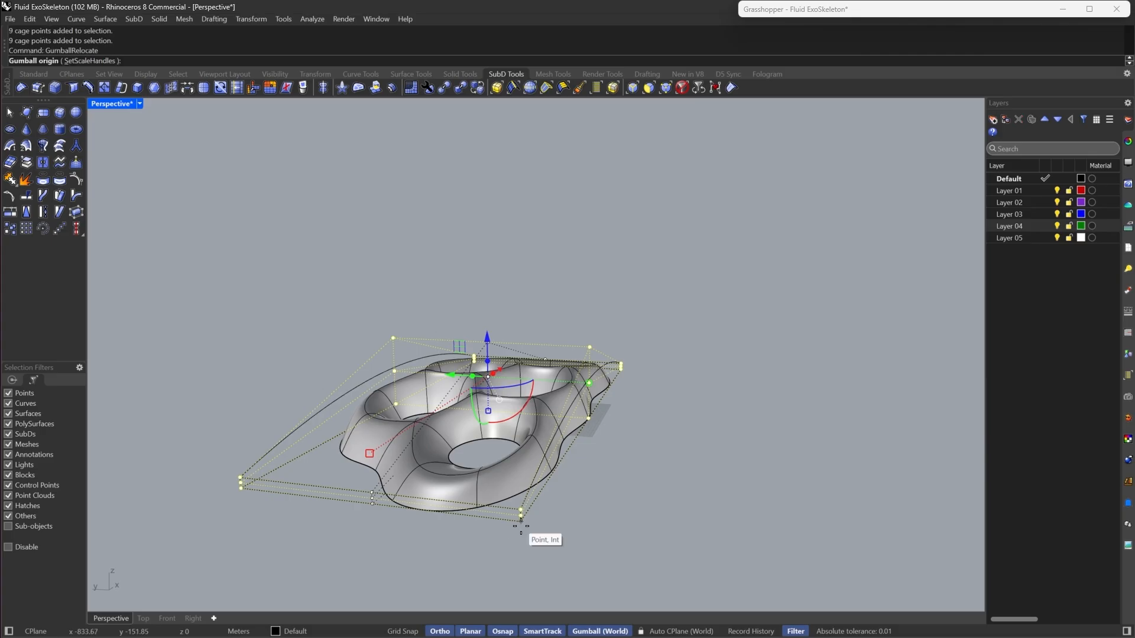
left_click(520, 529)
key("Return")
left_click_drag(521, 572, 520, 544)
right_click_drag(545, 498, 561, 463)
scroll(410, 428, "up", 3)
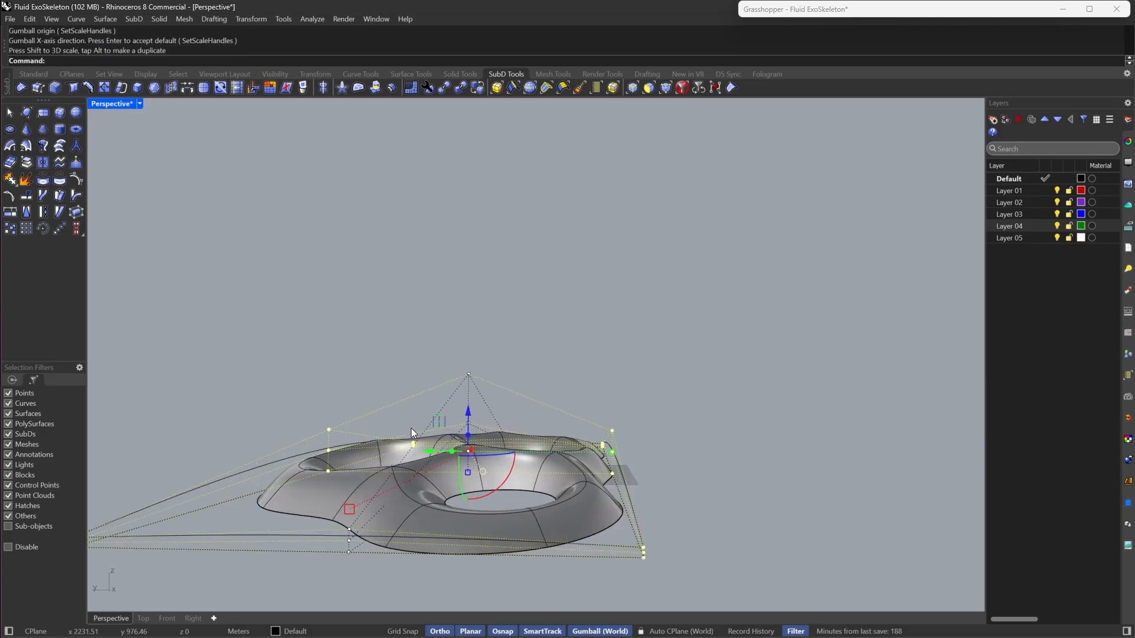
right_click_drag(411, 428, 385, 381)
scroll(713, 410, "down", 3)
right_click_drag(713, 410, 832, 416)
scroll(622, 416, "up", 4)
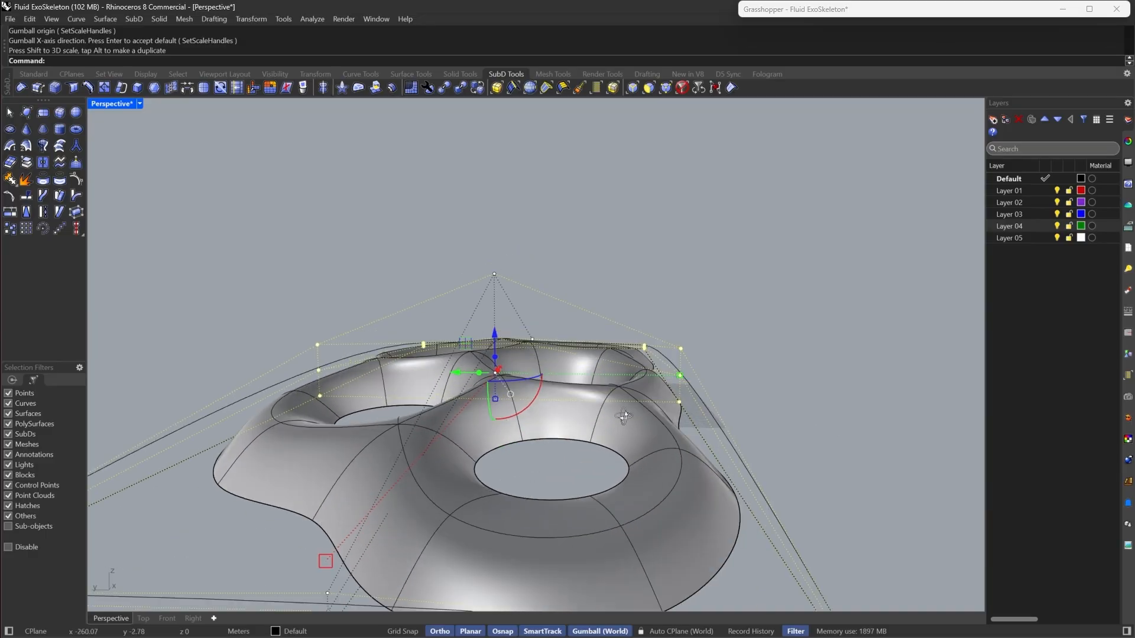
Clear the cage point selection, switch the SubD to flat display and examine its faceted ridges and openings from several angles
mouse_move(622, 416)
right_mouse_down()
mouse_move(667, 409)
mouse_move(624, 423)
right_mouse_up()
key("Escape")
key("Escape")
scroll(667, 409, "down", 4)
key("Tab")
scroll(337, 392, "up", 5)
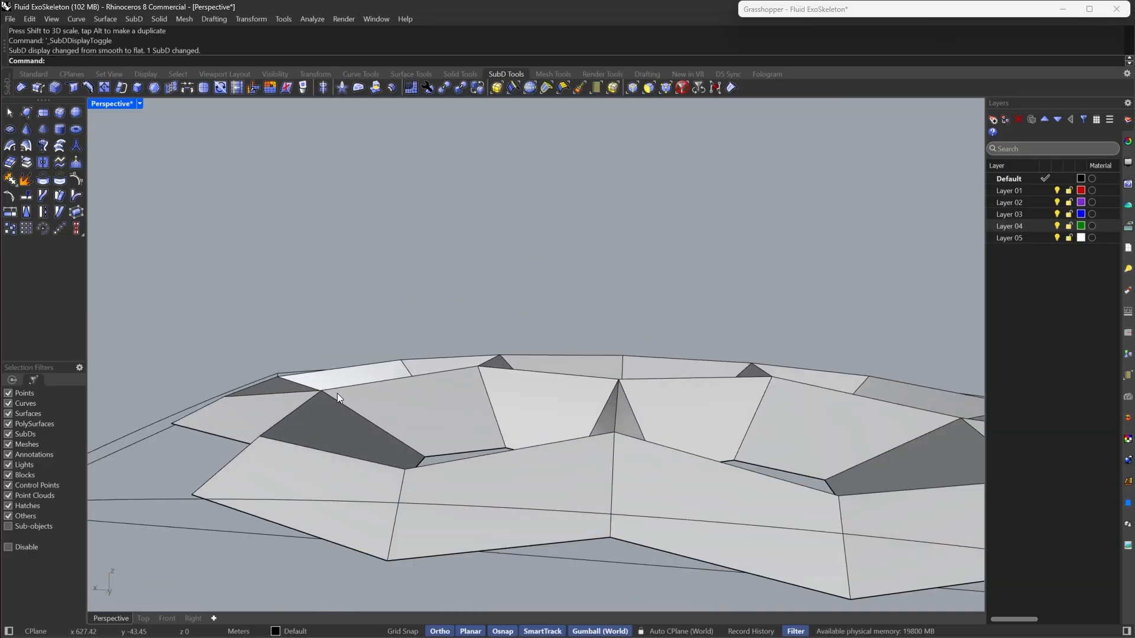
right_click_drag(337, 393, 679, 387)
scroll(679, 386, "down", 4)
right_click_drag(424, 418, 436, 487)
scroll(436, 487, "down", 4)
scroll(436, 487, "up", 5)
right_click_drag(579, 412, 381, 364)
right_click_drag(543, 335, 744, 382)
scroll(742, 382, "up", 5)
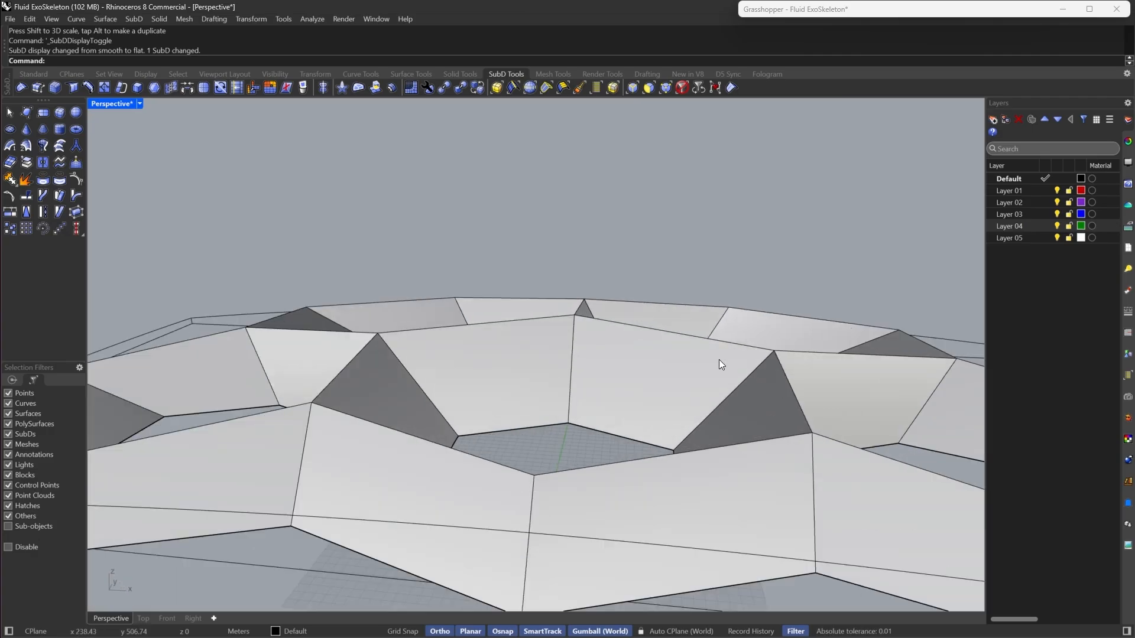
scroll(587, 374, "down", 5)
right_click_drag(588, 374, 591, 434)
Select the SubD and switch it to smooth display to check its overall rounded form
left_click(709, 434)
scroll(709, 435, "down", 6)
left_click(726, 400)
scroll(725, 401, "up", 6)
left_click(583, 412)
key("Tab")
scroll(584, 413, "down", 6)
scroll(591, 435, "up", 5)
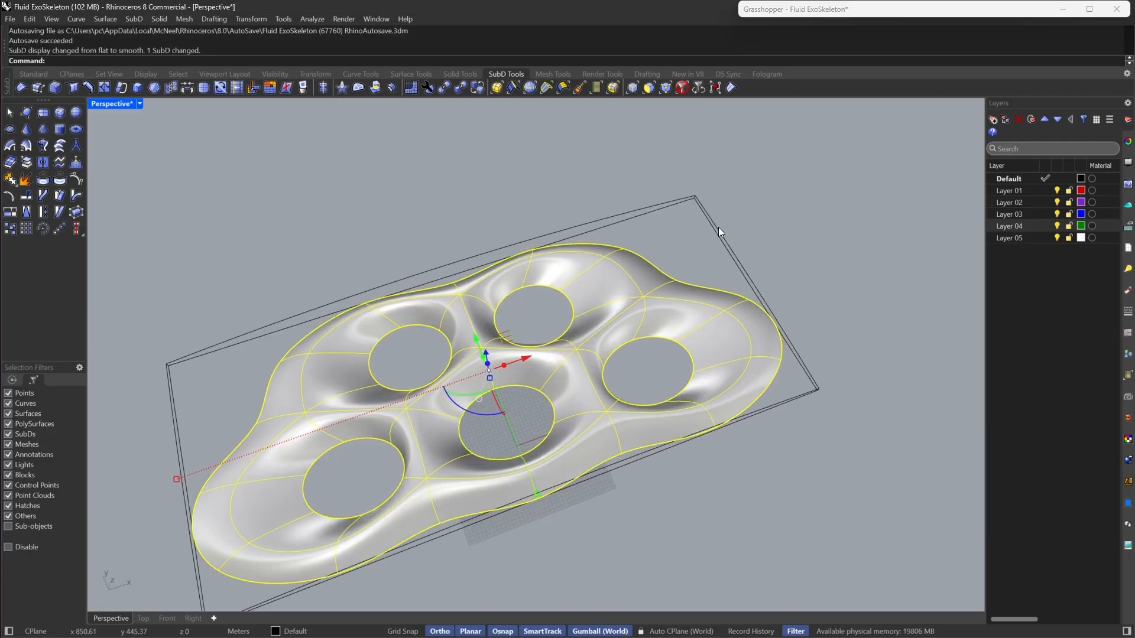
scroll(786, 247, "up", 5)
scroll(786, 247, "down", 6)
Display the SubD flat, restrict selection to edges and select the single ridge edge at each of the two opposite short ends
key("Tab")
right_click_drag(786, 247, 757, 263)
scroll(756, 263, "up", 5)
left_click(757, 263)
left_click(627, 88)
double_click(753, 358)
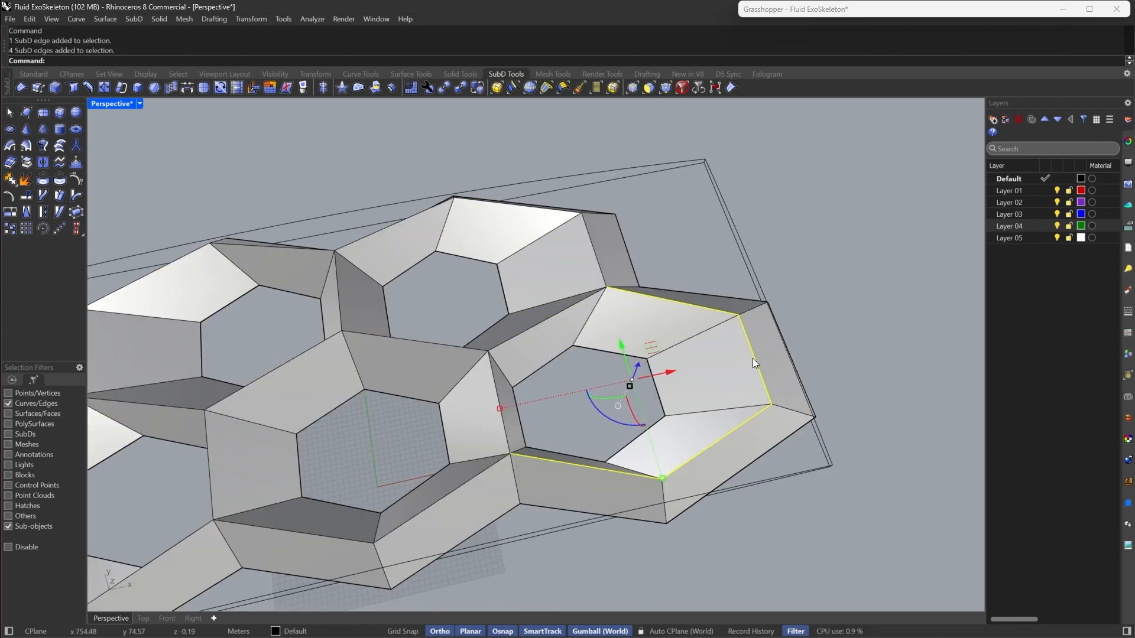
left_click(752, 358)
scroll(752, 358, "down", 3)
left_click(207, 470, "shift")
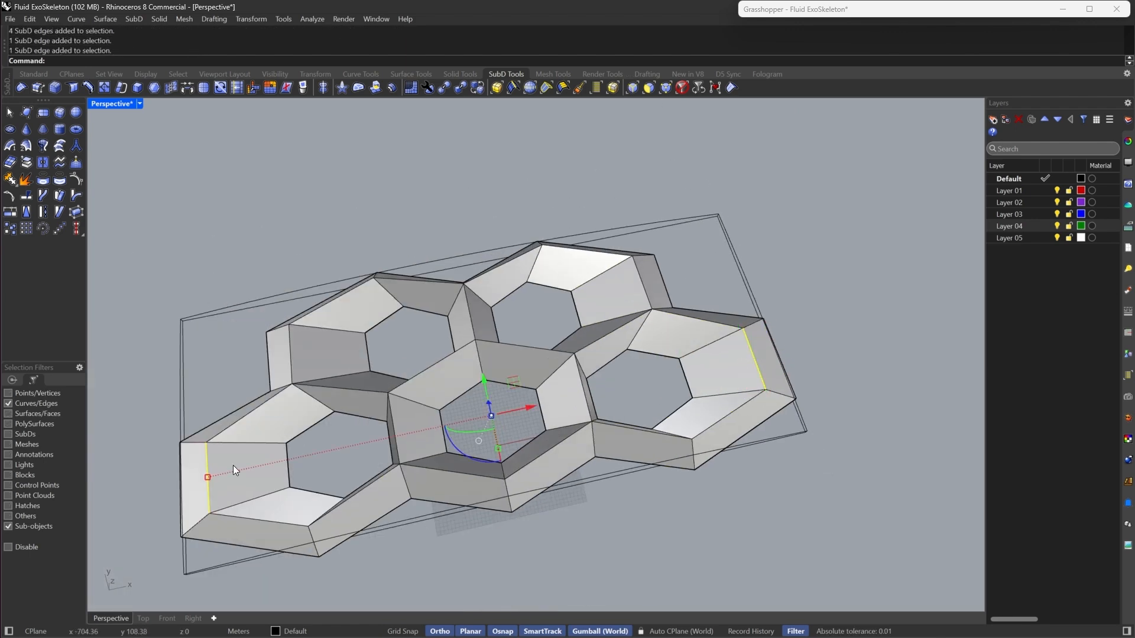
Scale the two selected end ridge edges inward along X and accept releasing the SubD from its cage
left_click_drag(207, 477, 229, 474)
key("ctrl+z")
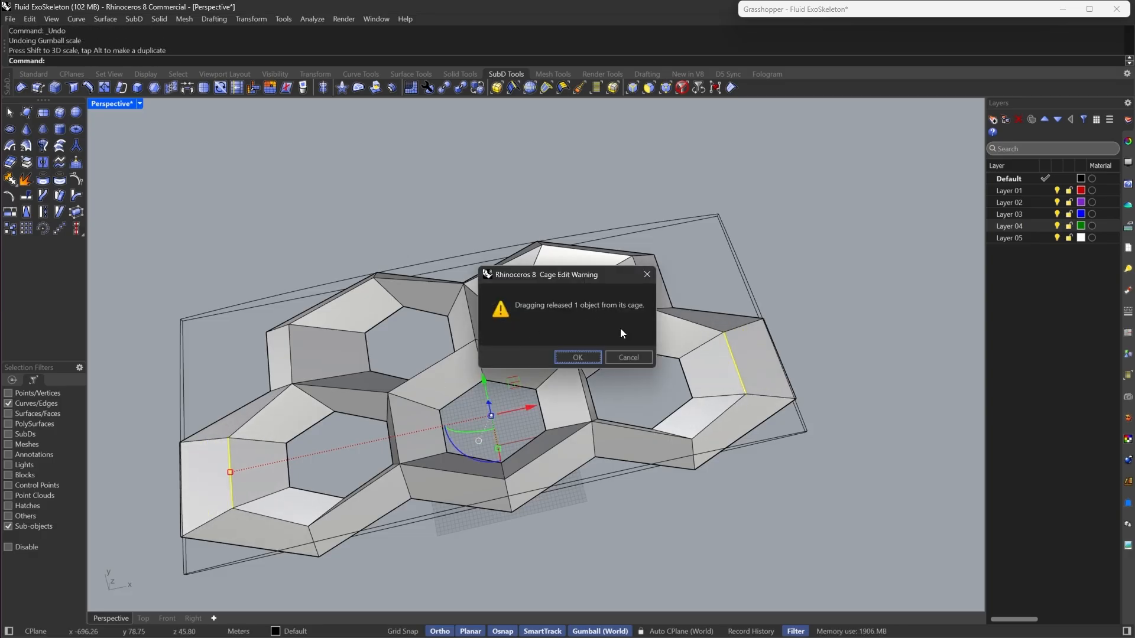
left_click(573, 356)
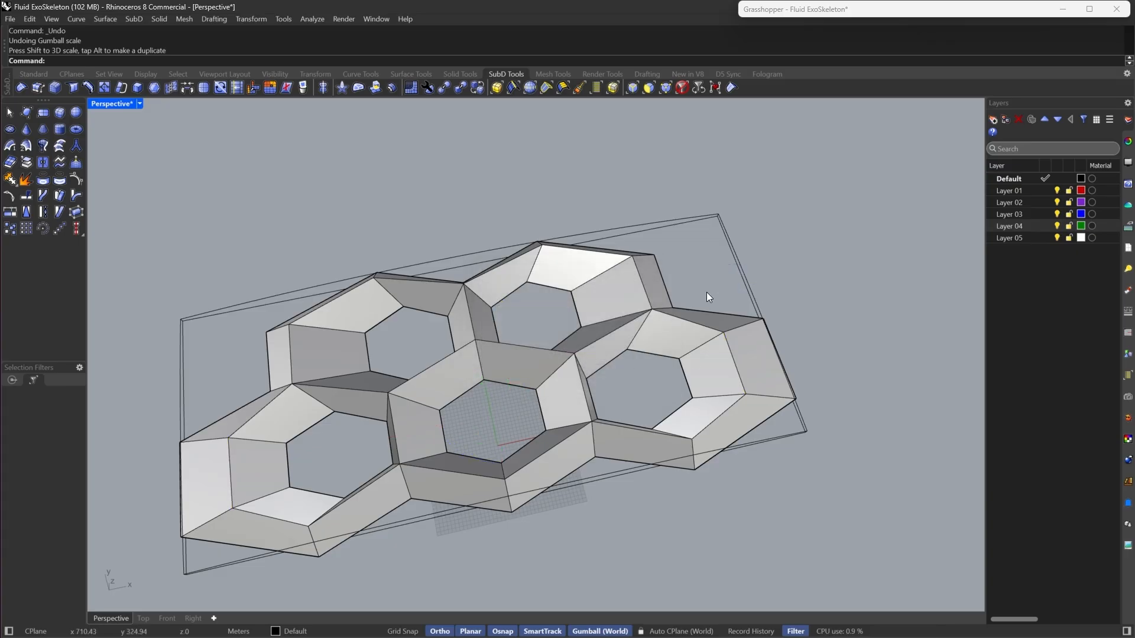
Remove the edge selection filter, then select the control cage around the SubD and delete it
left_click(700, 89)
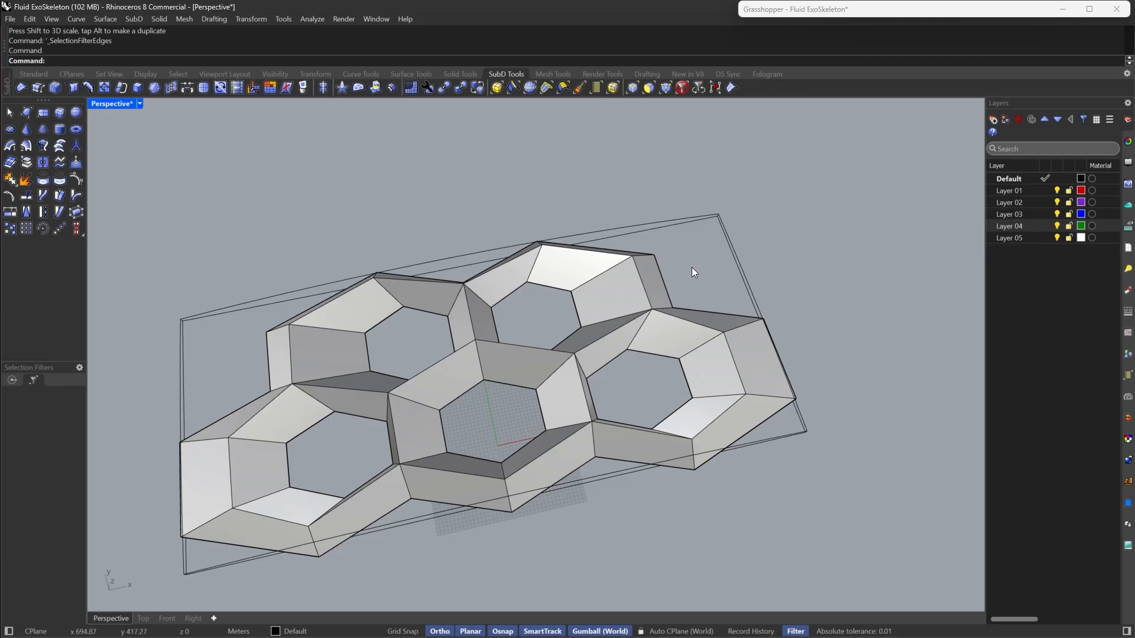
scroll(724, 246, "down", 4)
right_click_drag(725, 245, 569, 356)
scroll(513, 362, "up", 6)
left_click_drag(375, 365, 361, 467)
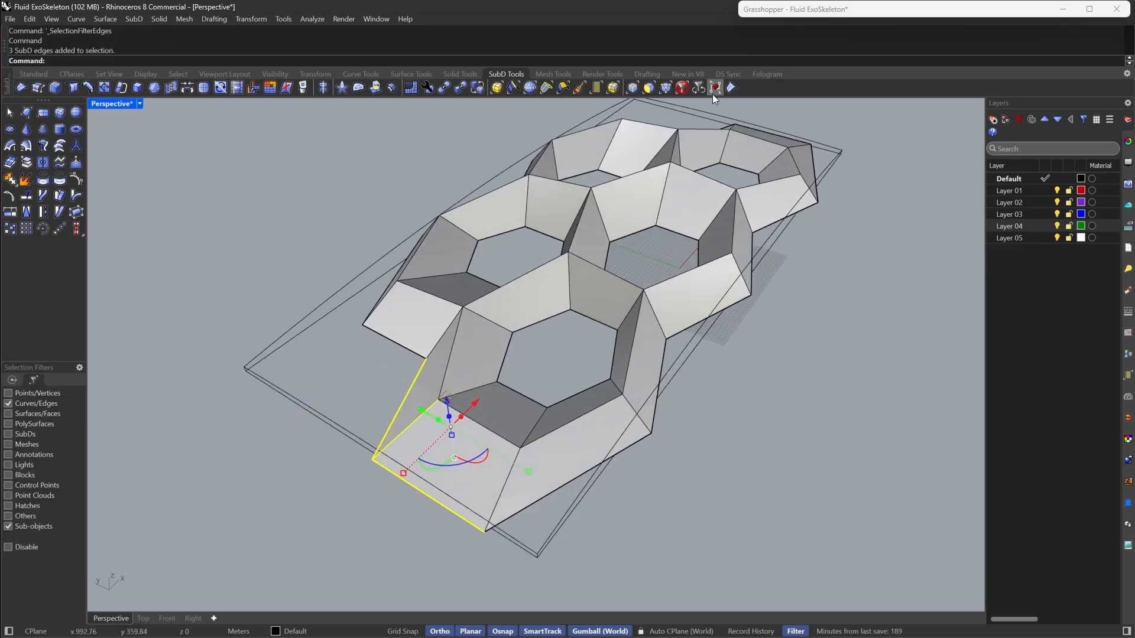
left_click(686, 88)
left_click_drag(378, 364, 210, 446)
scroll(367, 398, "down", 5)
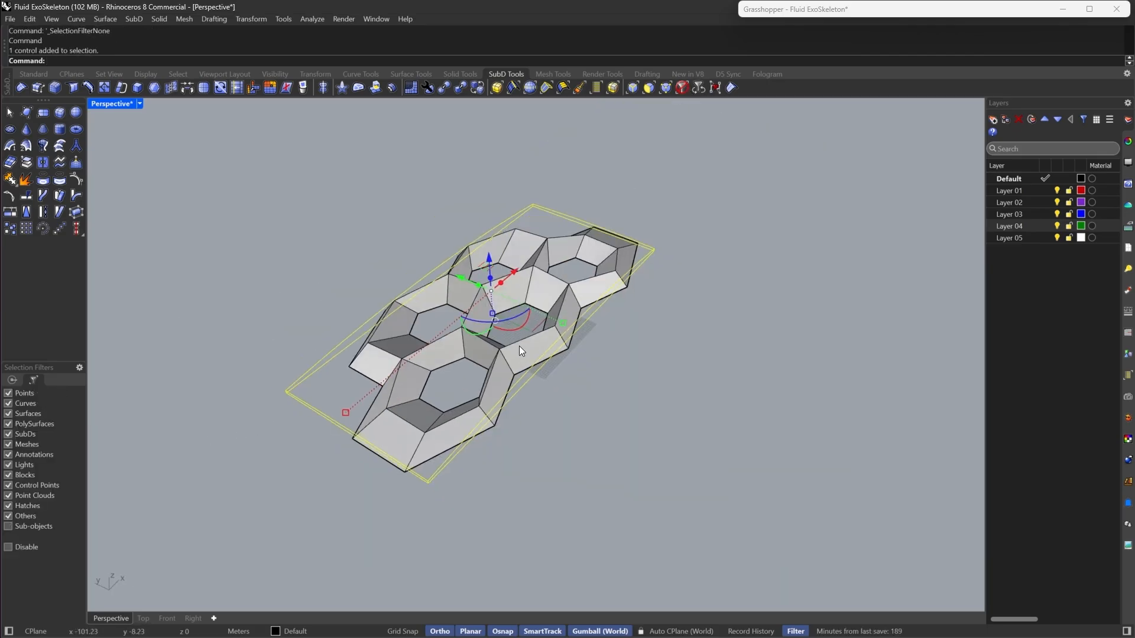
right_click_drag(519, 346, 613, 375)
key("Delete")
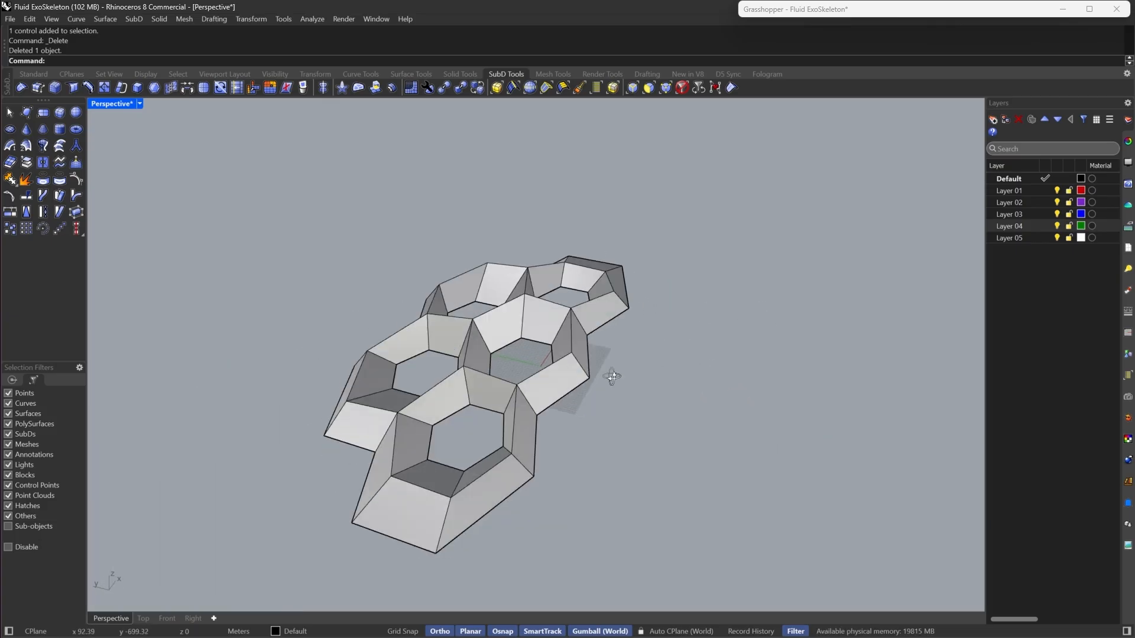
Open the collapsed Grasshopper canvas beside the model, then return the SubD to smooth display and select it
scroll(624, 347, "up", 5)
left_click(650, 378)
scroll(650, 378, "down", 5)
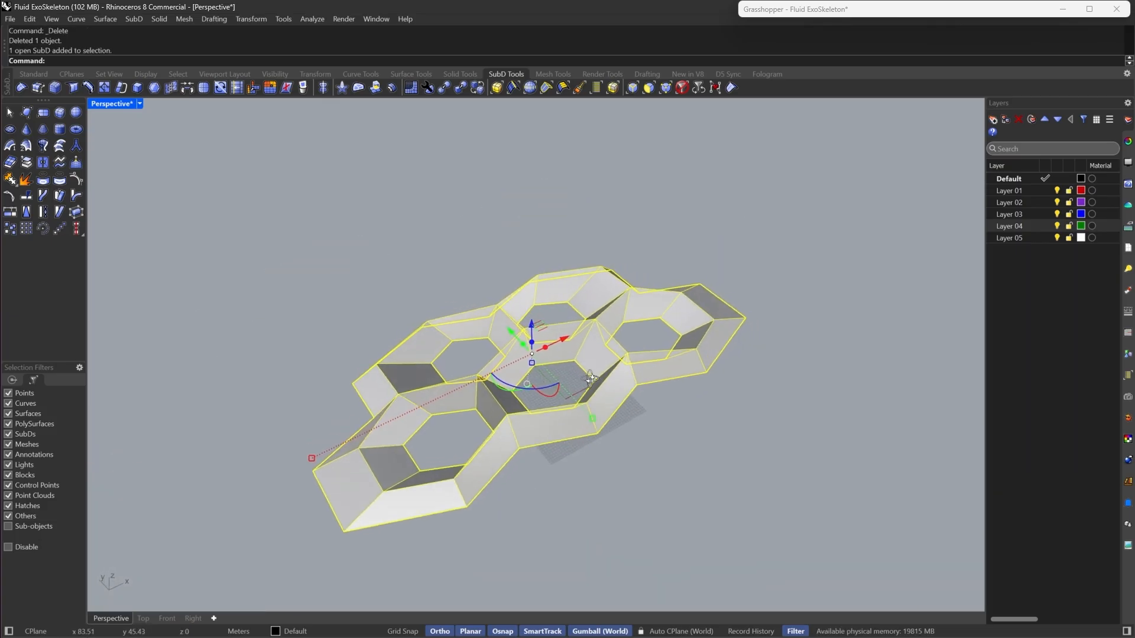
double_click(788, 10)
right_click_drag(874, 331, 802, 244)
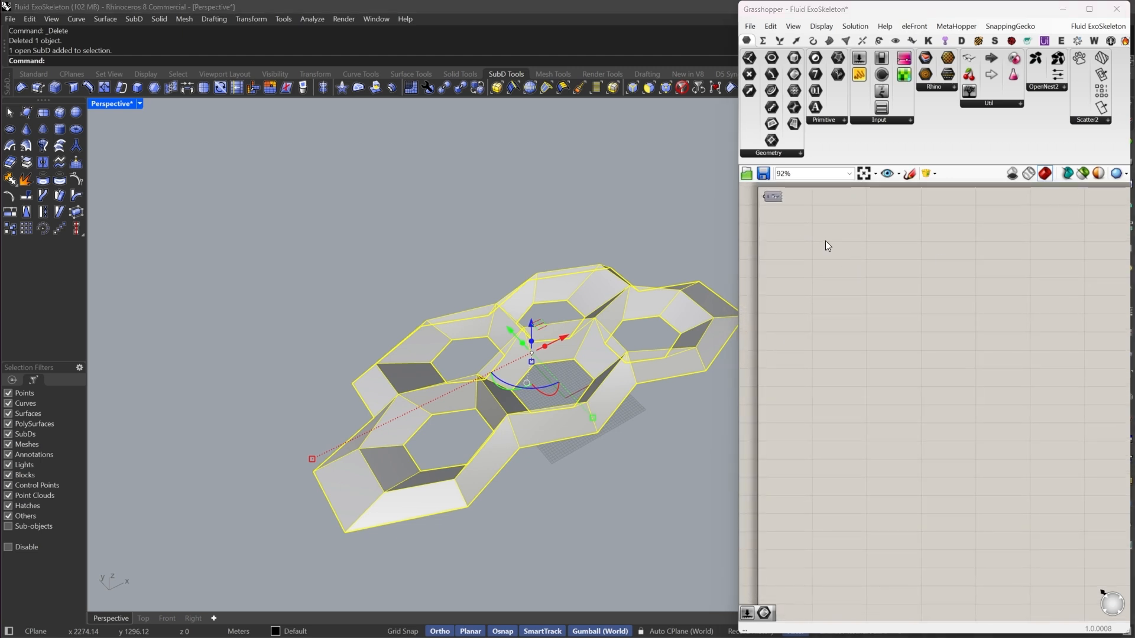
right_click_drag(825, 240, 842, 265)
left_click(587, 500)
right_click_drag(588, 500, 479, 484)
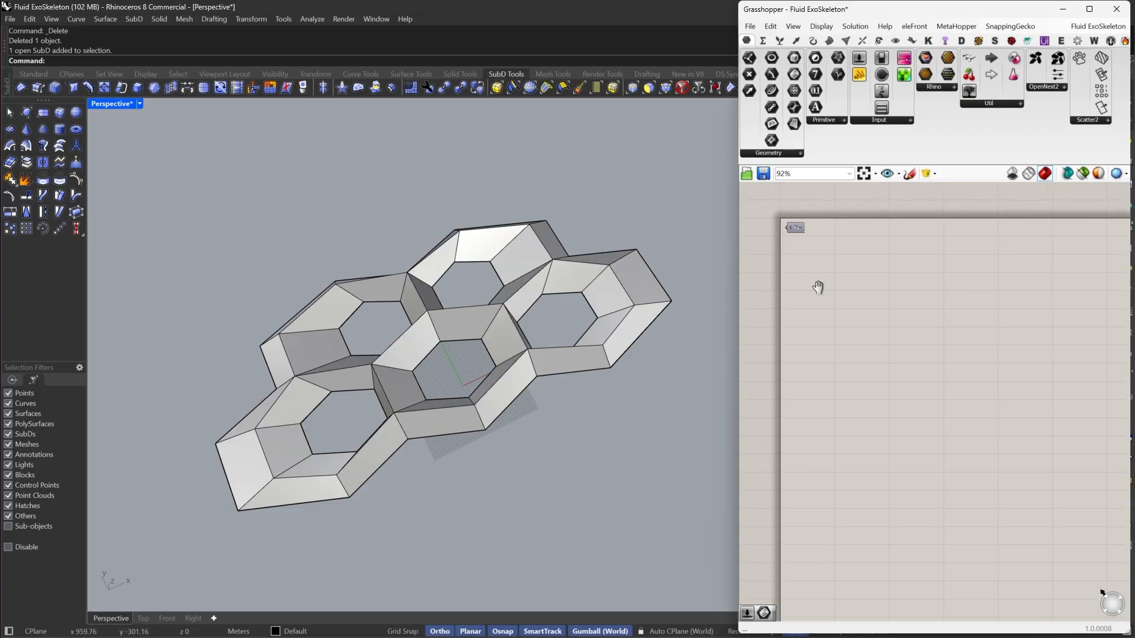
key("Tab")
left_click(505, 370)
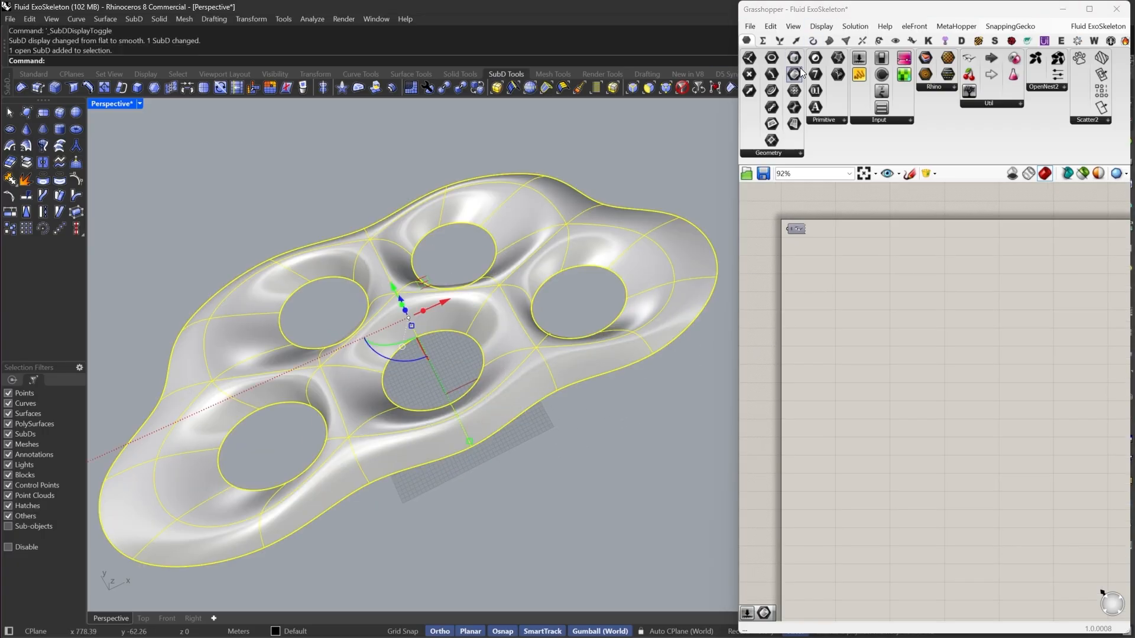
Place a Brep parameter in Grasshopper referencing the selected SubD, and hide the original SubD in Rhino
left_click_drag(800, 70, 826, 288)
right_click(826, 289)
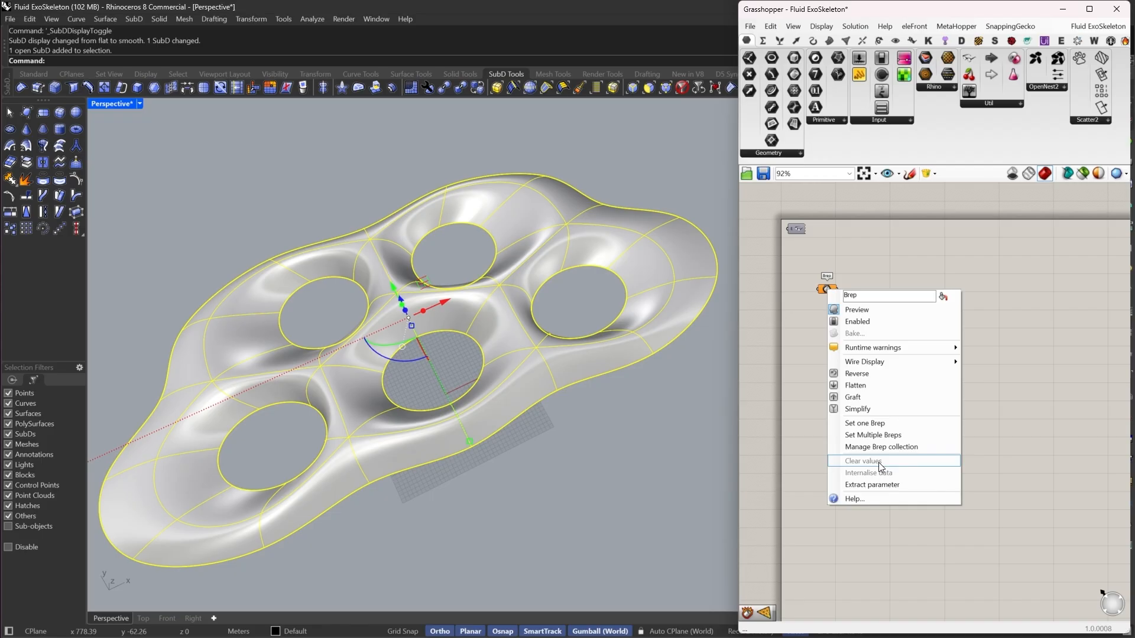
left_click(865, 423)
scroll(853, 283, "up", 3)
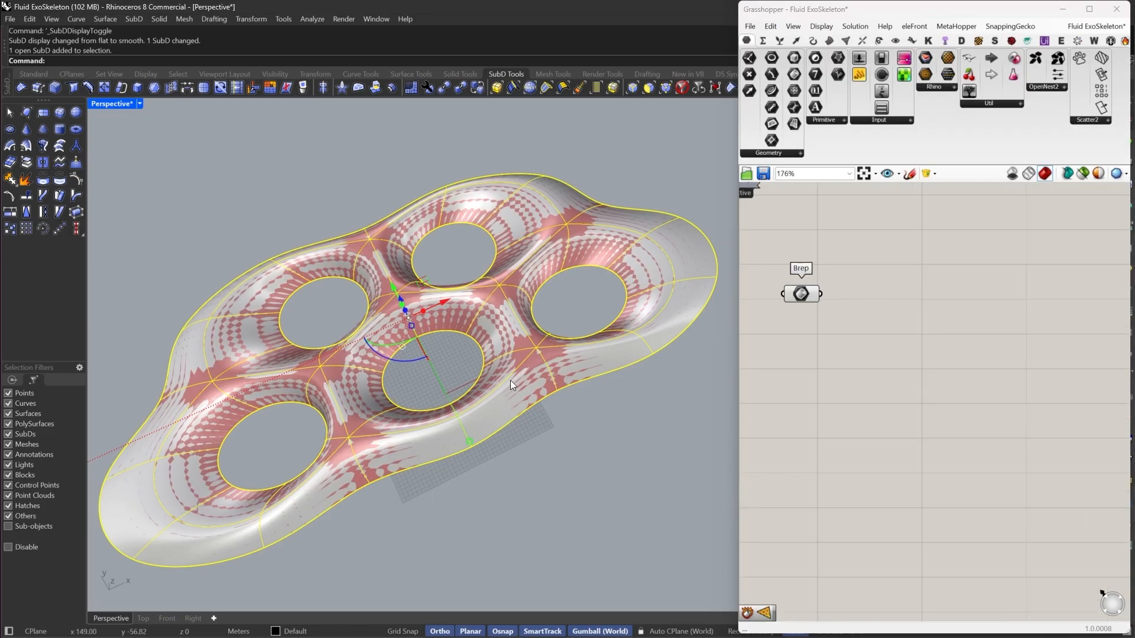
key("ctrl+h")
Add a Deconstruct Brep component and connect the Brep parameter to its B input
scroll(873, 330, "up", 4)
double_click(878, 330)
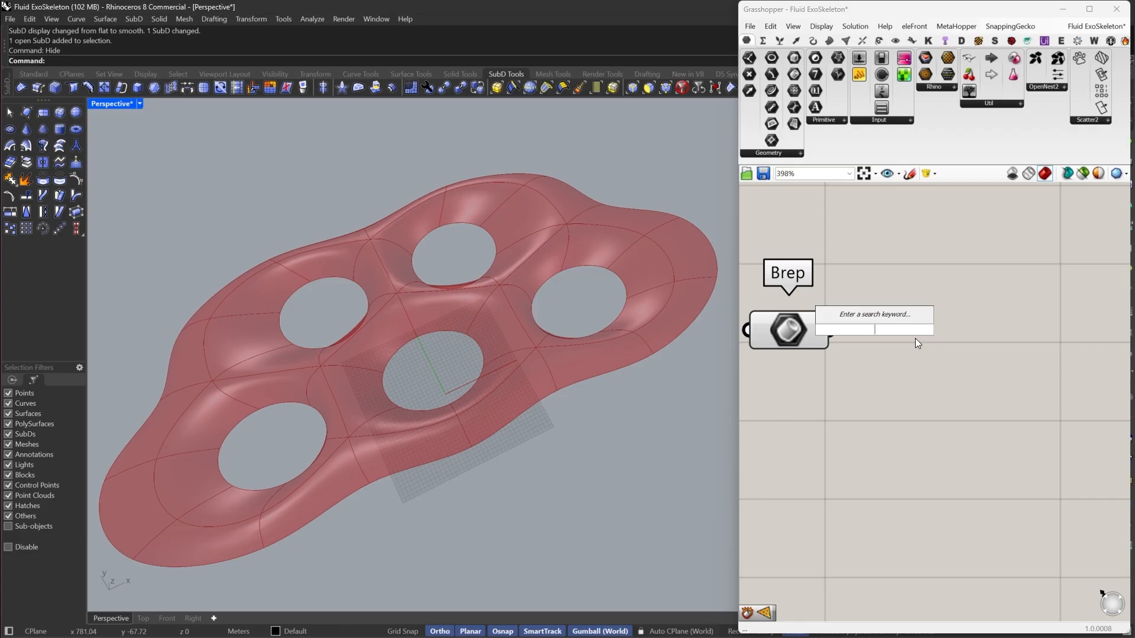
type("de")
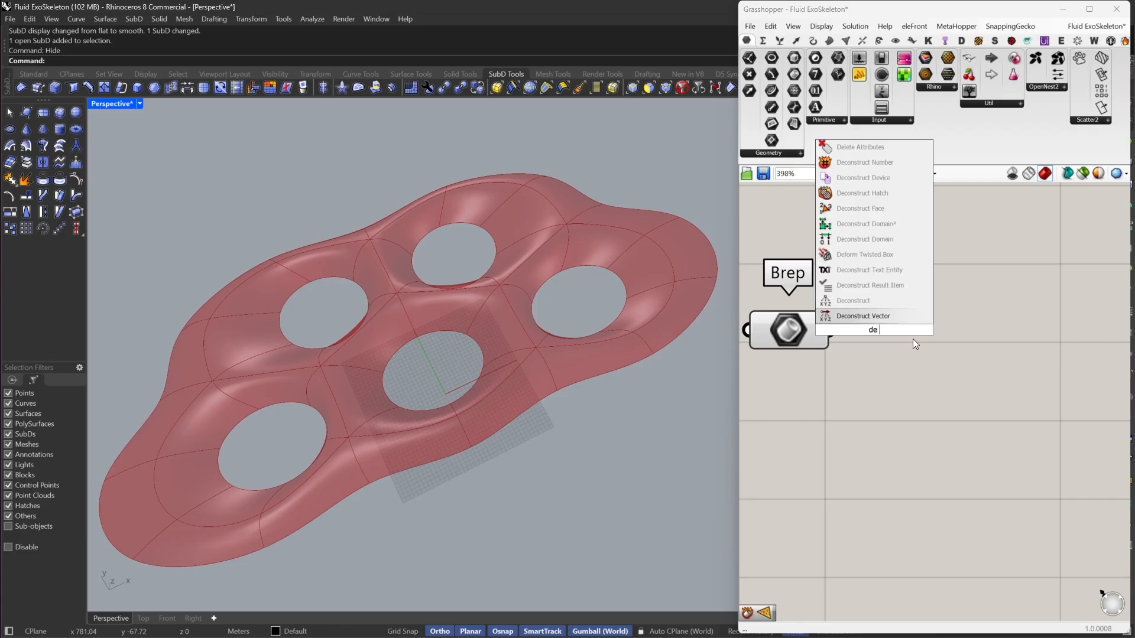
type("b")
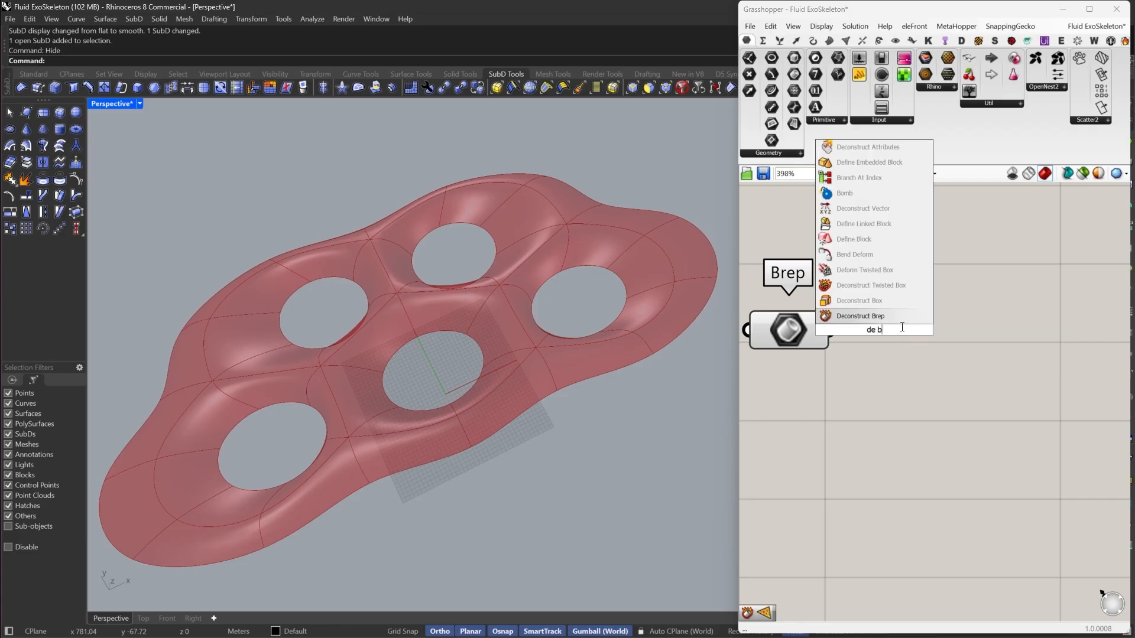
key("Return")
left_click_drag(876, 341, 929, 342)
right_click_drag(989, 420, 915, 428)
left_click(915, 428)
Add a Parameter Subdivide Surface component and connect Deconstruct Brep's F output to its S input
right_click_drag(990, 350, 946, 357)
double_click(951, 331)
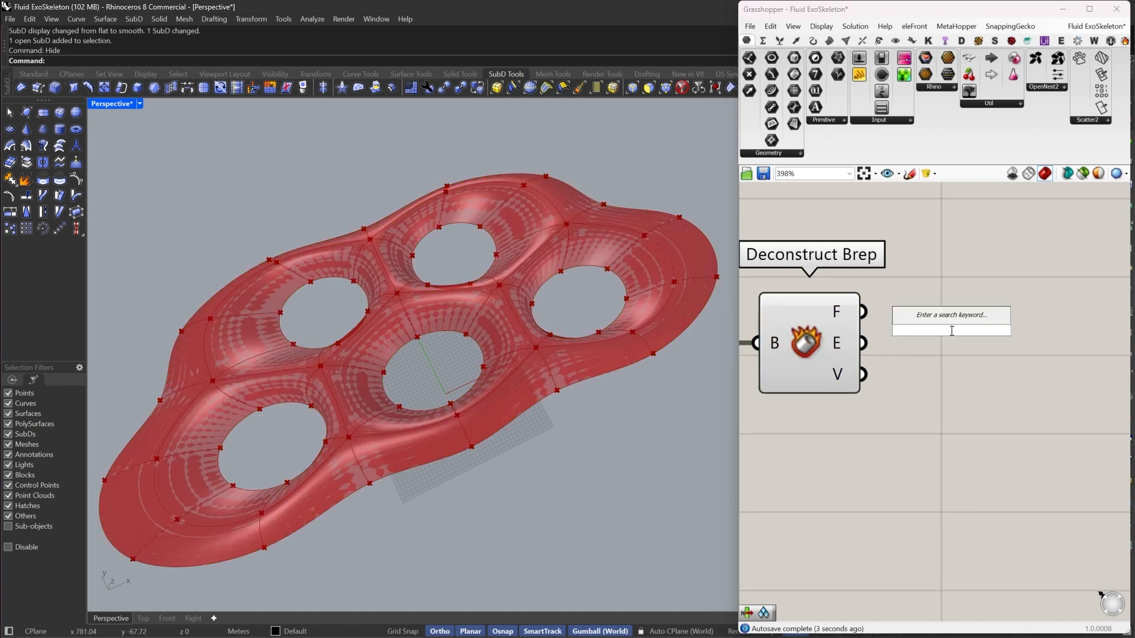
type("p su")
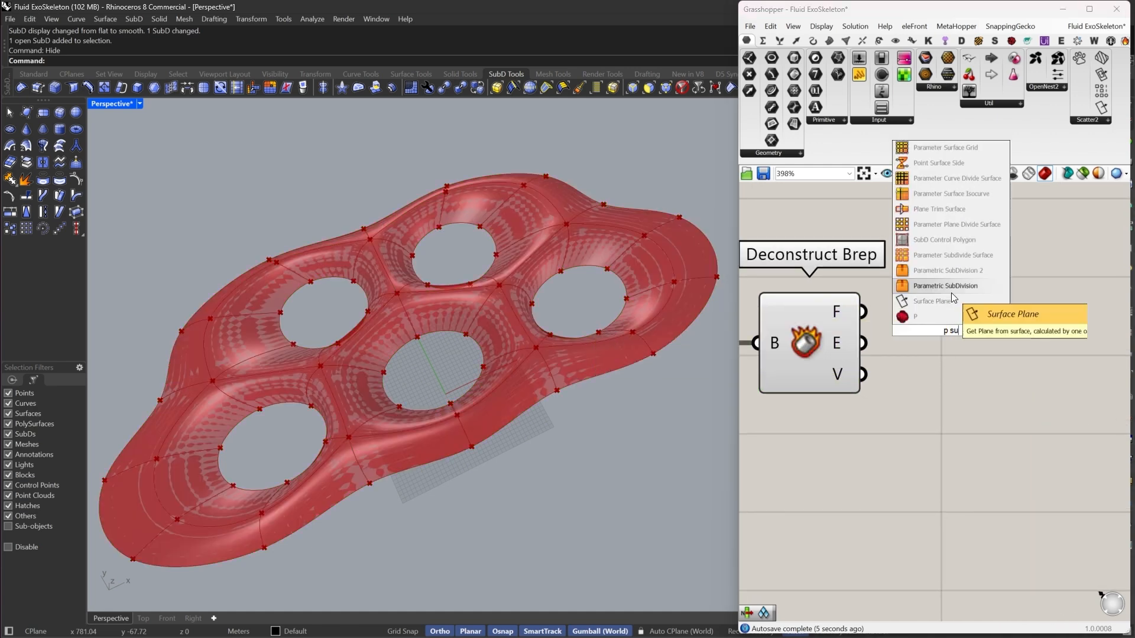
left_click(942, 256)
left_click_drag(902, 300, 869, 309)
left_click_drag(967, 319, 1087, 331)
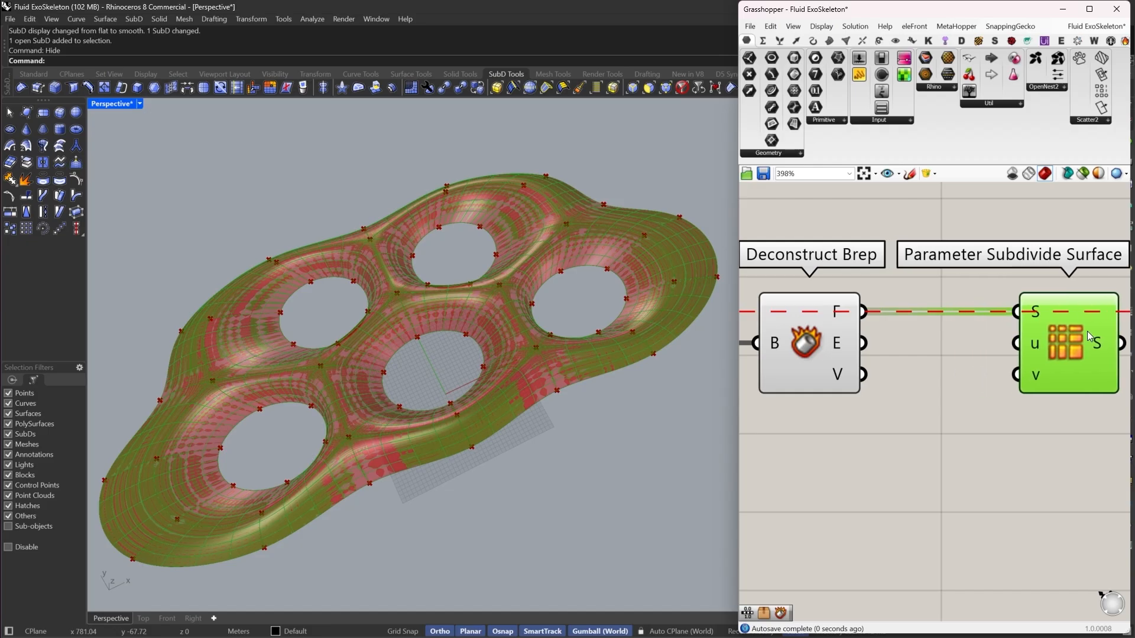
right_click_drag(974, 467, 940, 461)
left_click(941, 466)
scroll(1031, 346, "down", 4)
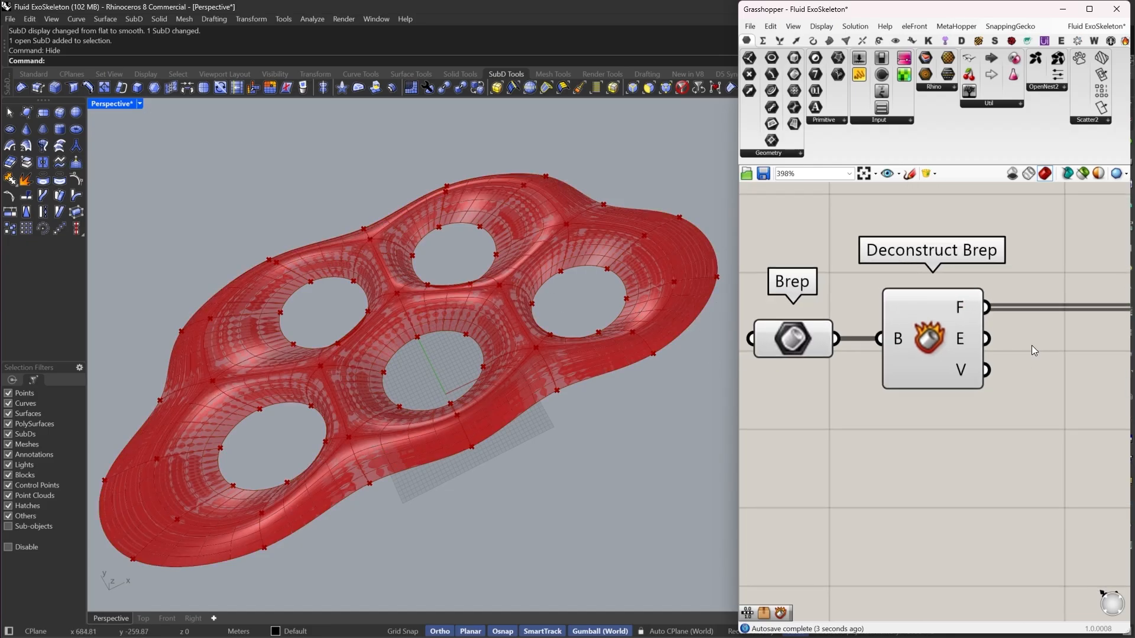
Turn off the preview of the Brep parameter and the Deconstruct Brep component
left_click_drag(1005, 419, 809, 271)
middle_click(862, 262)
left_click(888, 279)
left_click(996, 281)
right_click_drag(1111, 361, 939, 376)
scroll(938, 376, "up", 1)
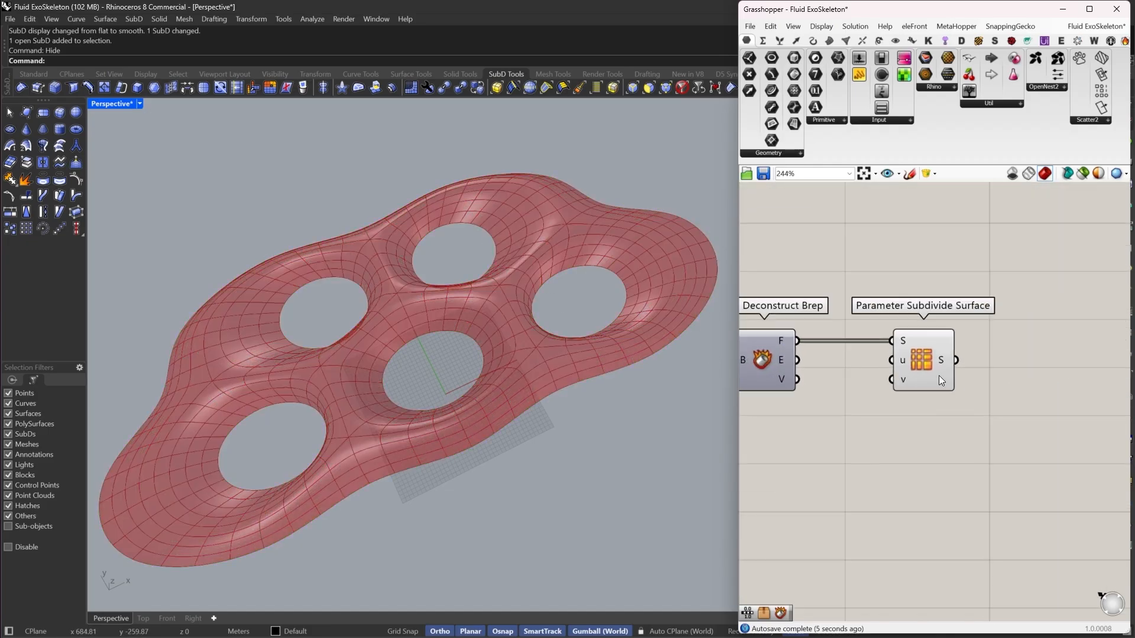
Add a Range component below the wire and connect its R output to Parameter Subdivide Surface's u input
left_click_drag(933, 373, 1021, 376)
double_click(895, 435)
type("ra")
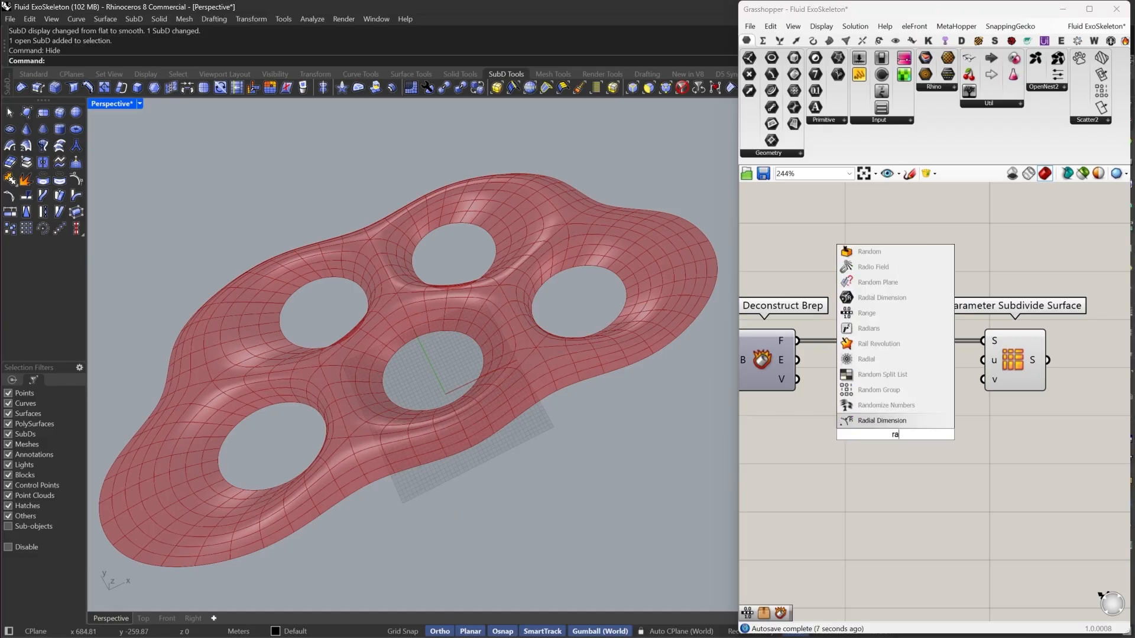
type("n")
left_click(887, 344)
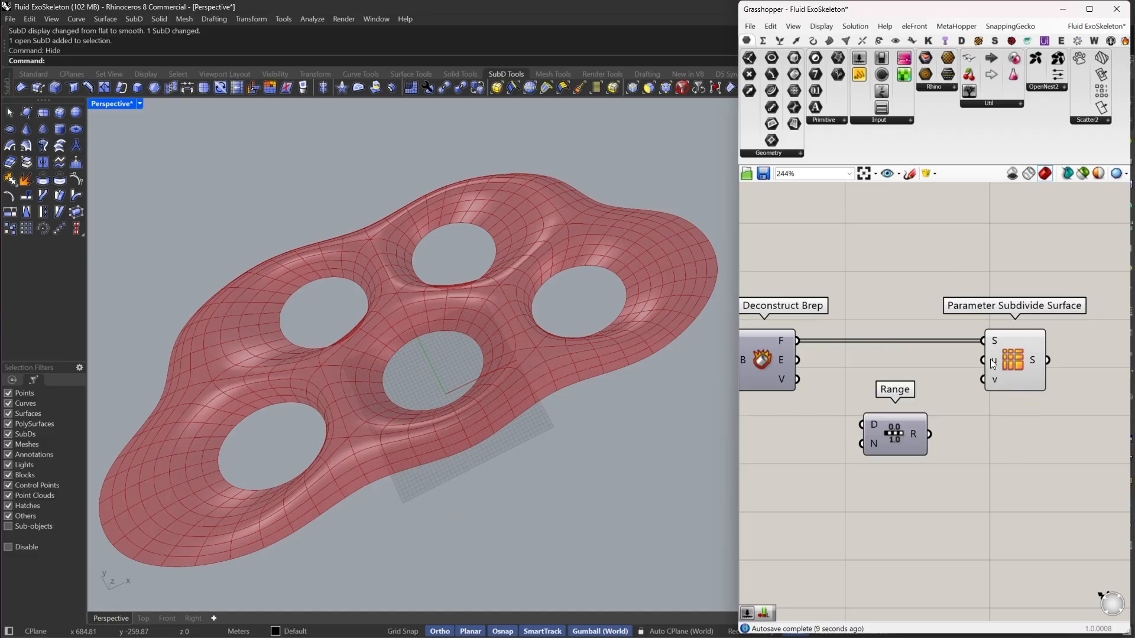
left_click_drag(991, 360, 923, 444)
Inspect the denser surface subdivision, then add a number slider of 1 and connect it to the Range's N input
right_click_drag(709, 296, 544, 384)
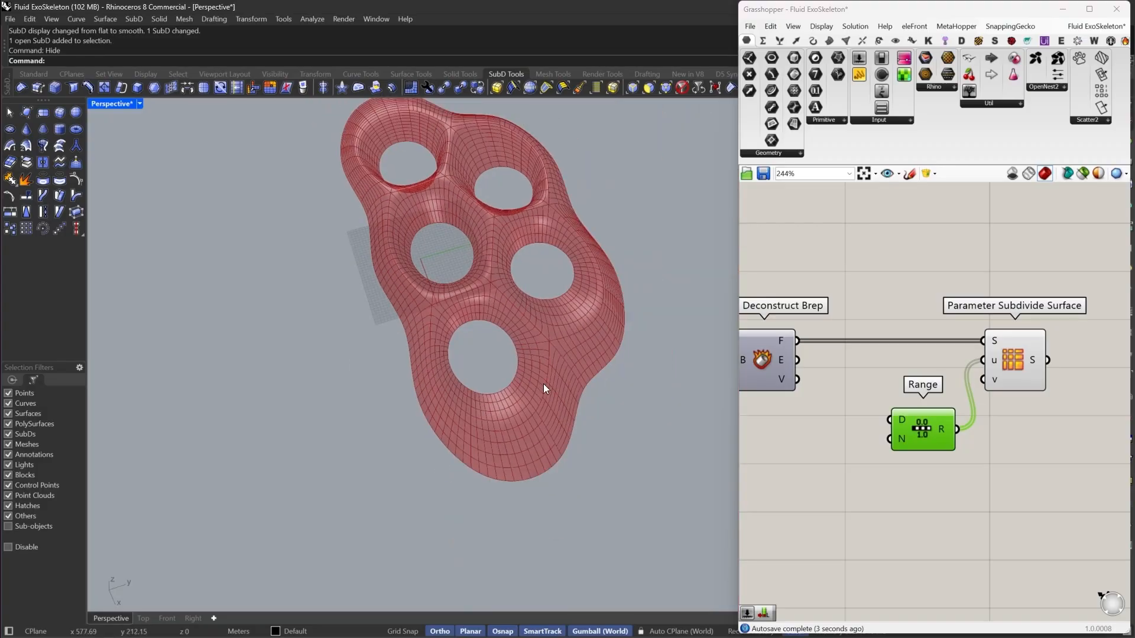
scroll(552, 392, "up", 8)
right_click_drag(615, 462, 392, 367)
scroll(387, 402, "up", 4)
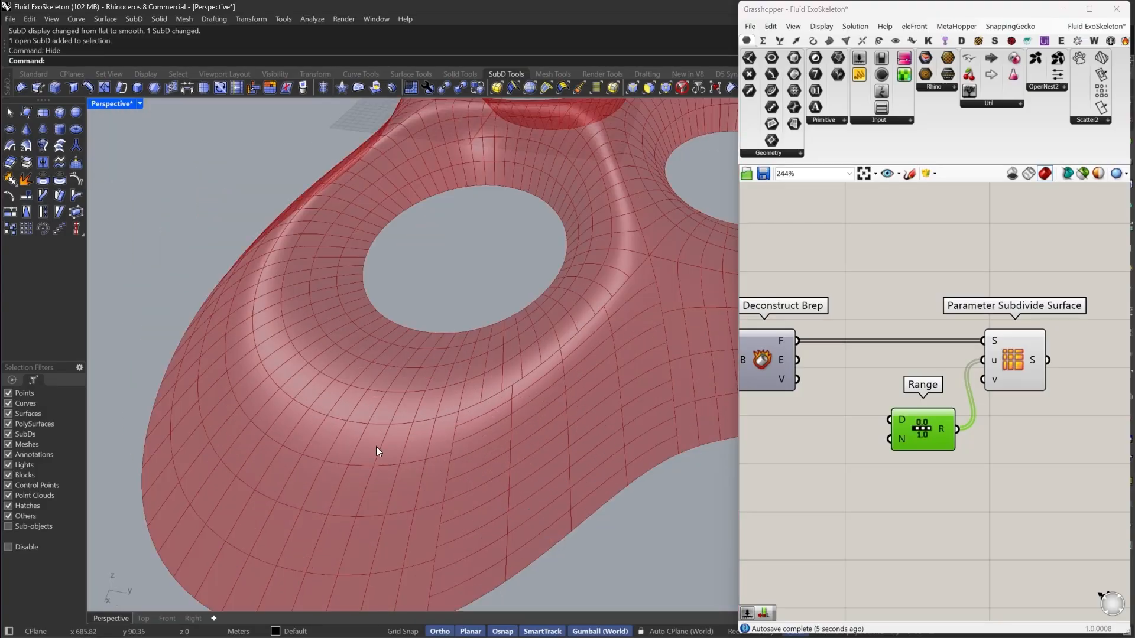
scroll(412, 480, "down", 10)
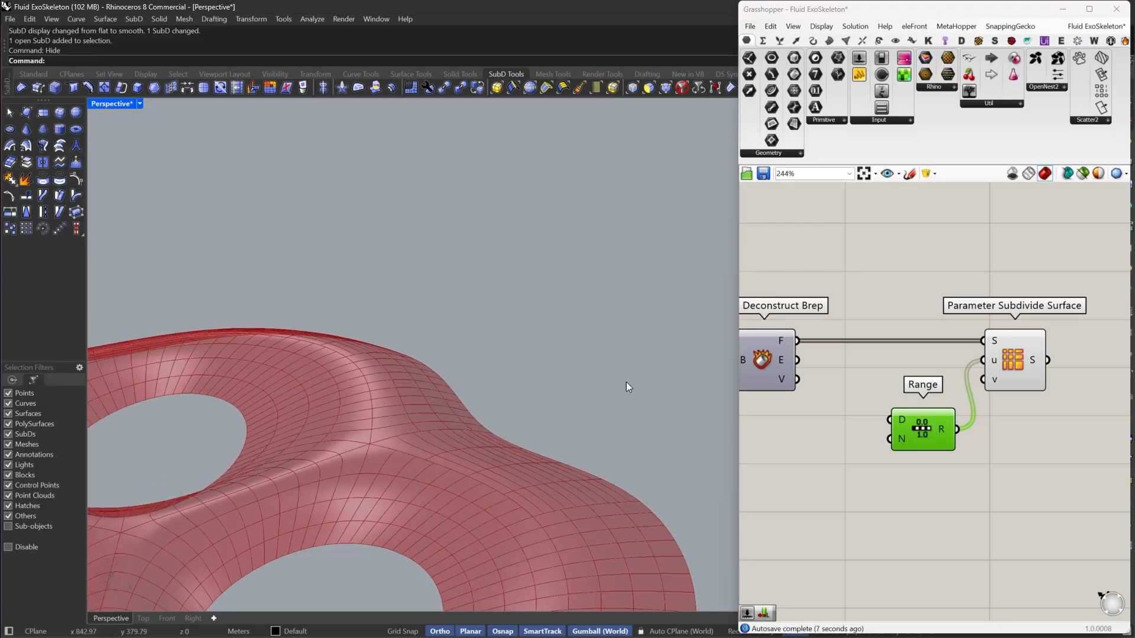
right_click_drag(667, 362, 501, 480)
double_click(819, 470)
type("slider")
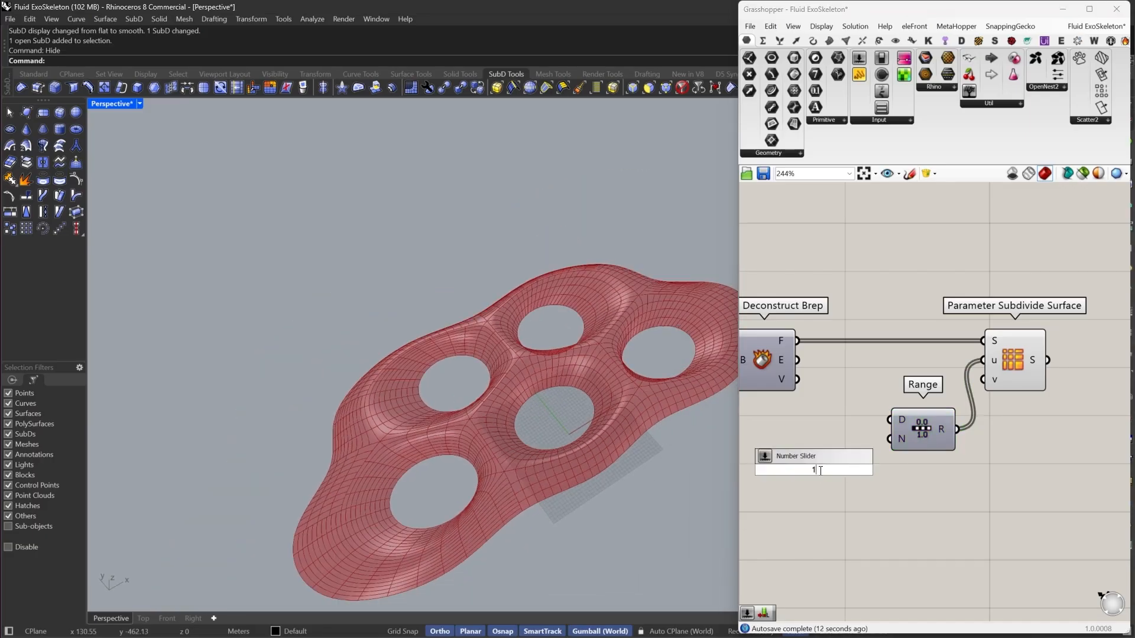
key("Return")
left_click_drag(893, 470, 890, 439)
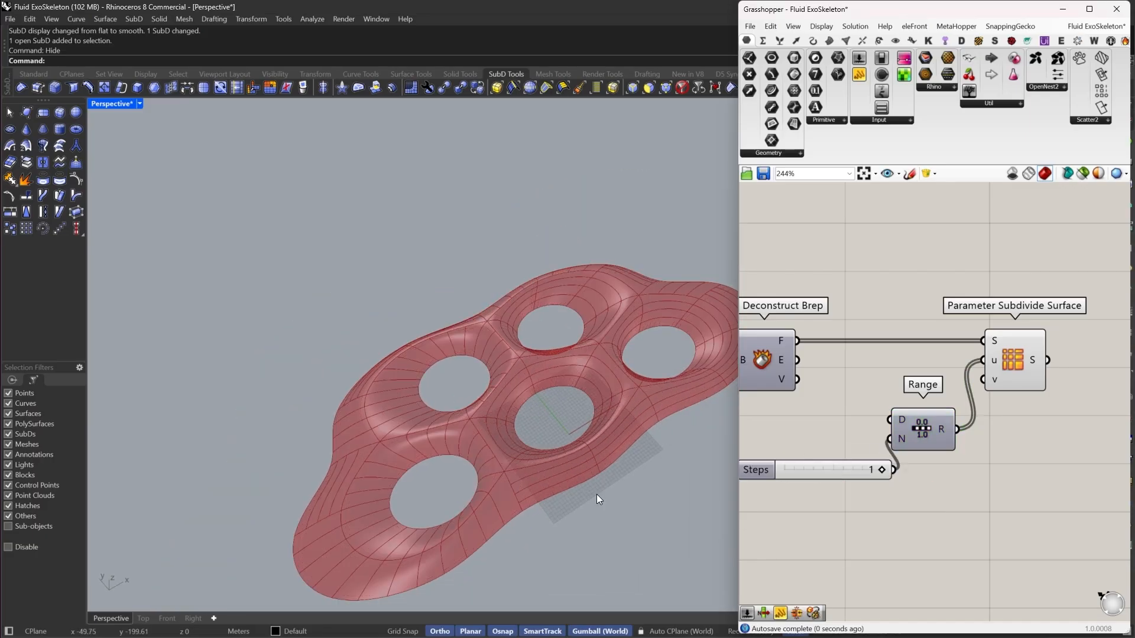
Delete the Parameter Subdivide Surface, Range and Steps slider components, keeping only Brep and Deconstruct Brep
right_click_drag(597, 494, 559, 396)
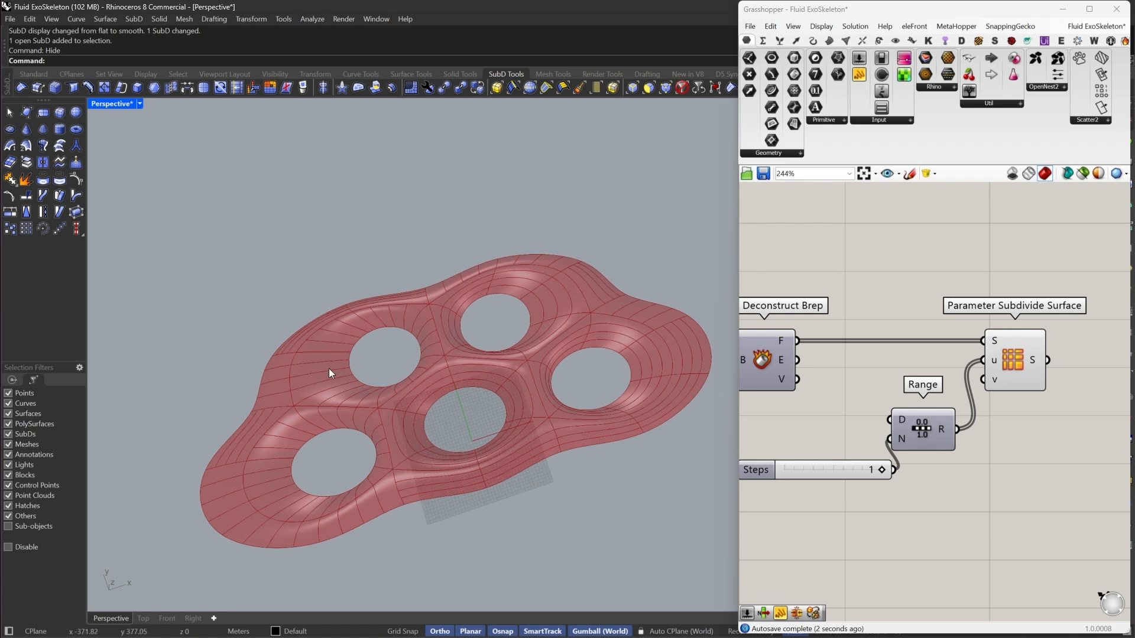
left_click_drag(842, 462, 747, 434)
scroll(996, 433, "down", 3)
left_click_drag(1029, 488, 876, 355)
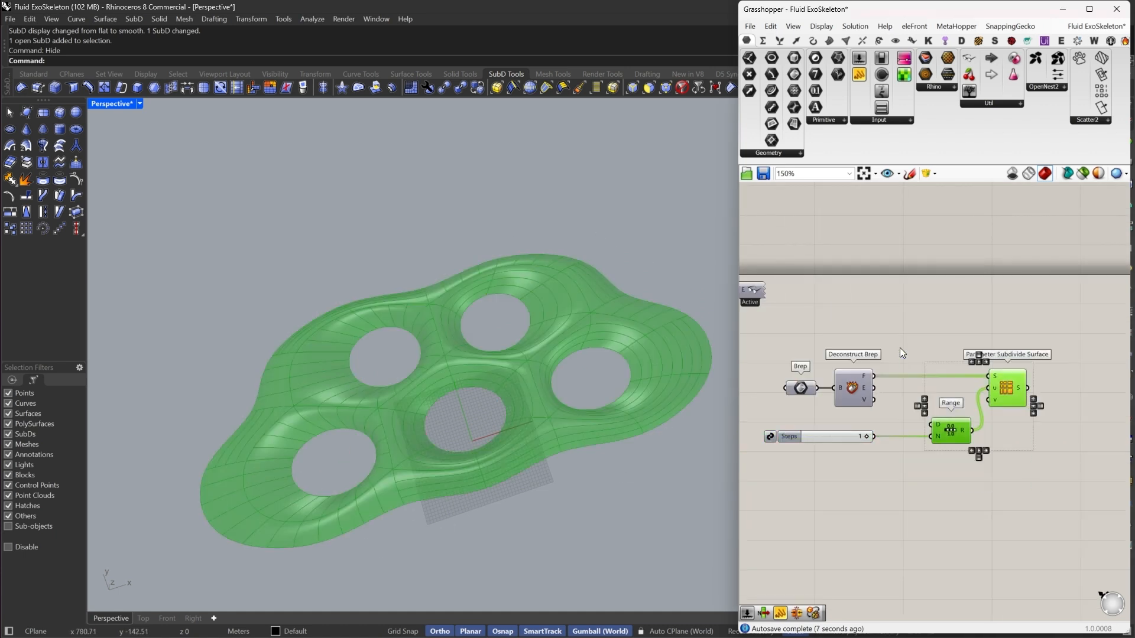
left_click_drag(919, 504, 840, 429, "shift")
right_click_drag(944, 428, 908, 423)
key("Delete")
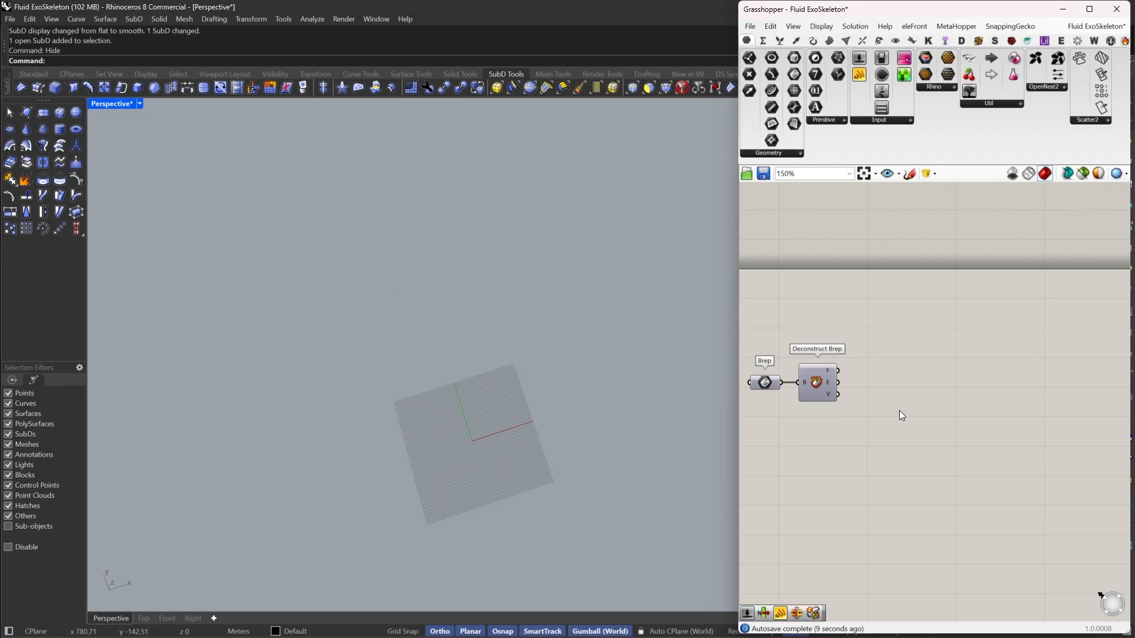
Add a Unify UVs component and connect Deconstruct Brep's F output to its srf input
double_click(899, 405)
type("uni")
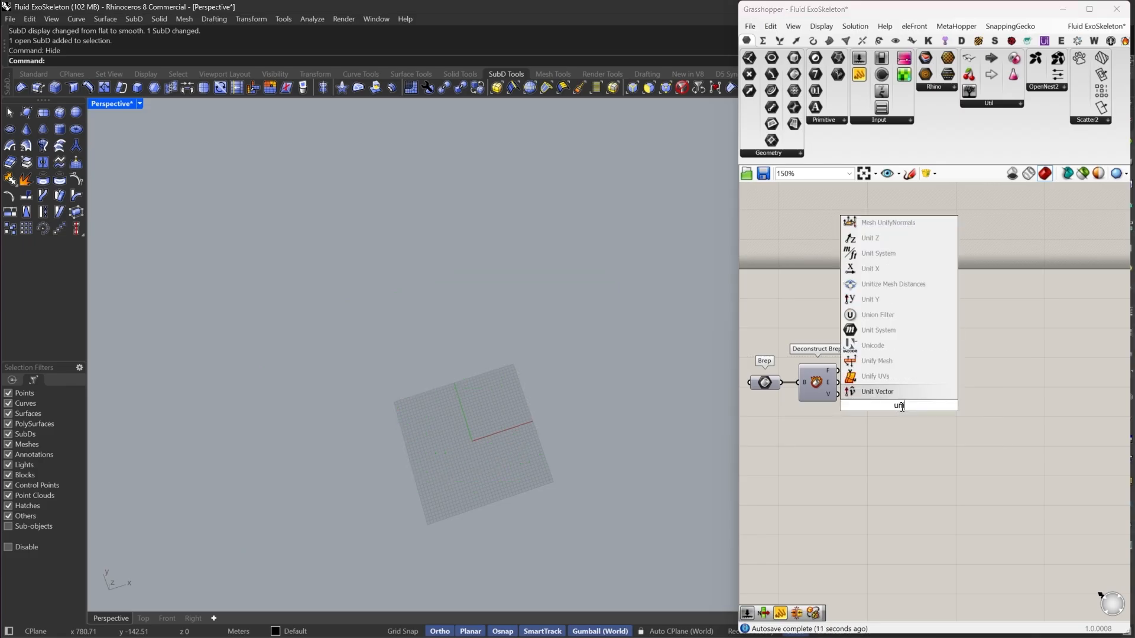
left_click(887, 380)
scroll(887, 378, "up", 2)
left_click_drag(874, 392, 824, 368)
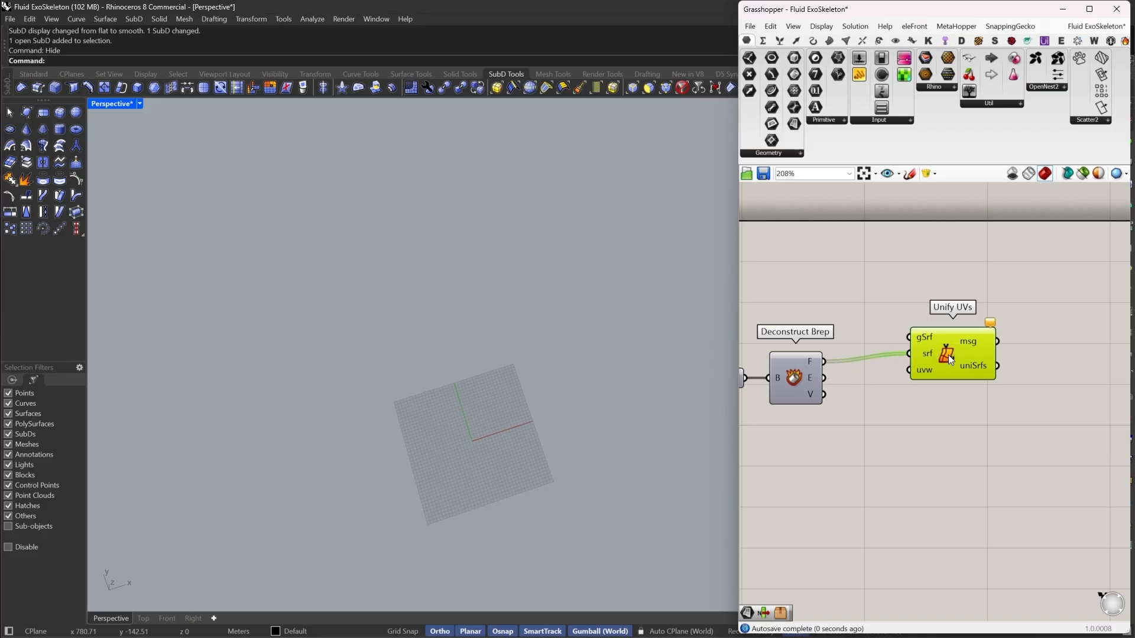
left_click_drag(934, 352, 1026, 350)
left_click(851, 328)
Show the hidden SubD exoskeleton in the Rhino viewport
right_click_drag(515, 550, 537, 538)
type("S")
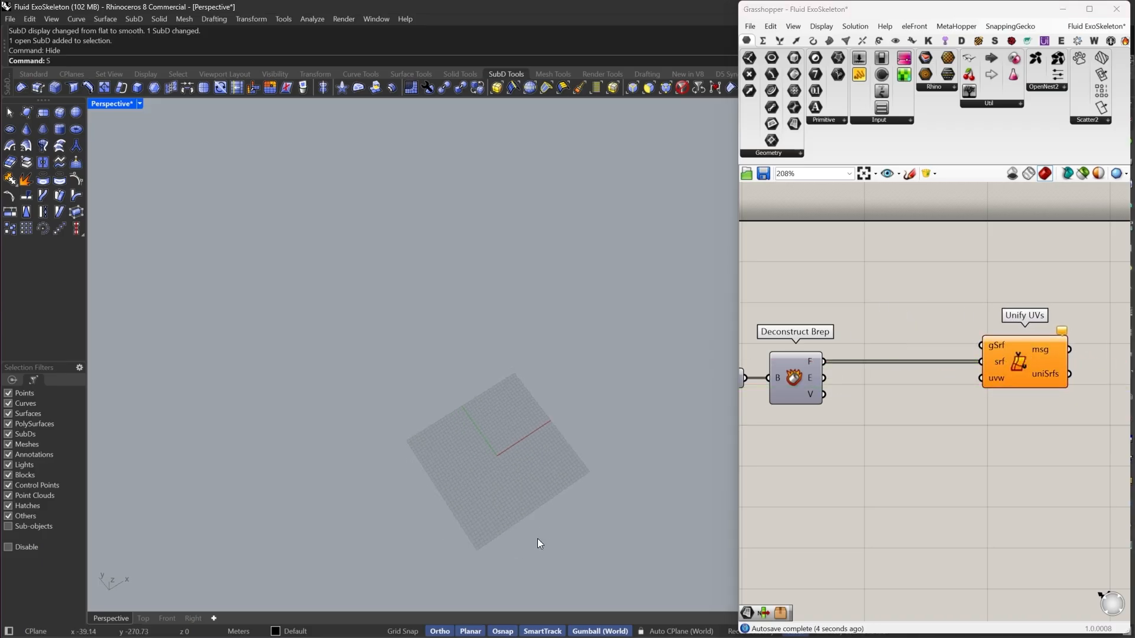
type("how")
key("Return")
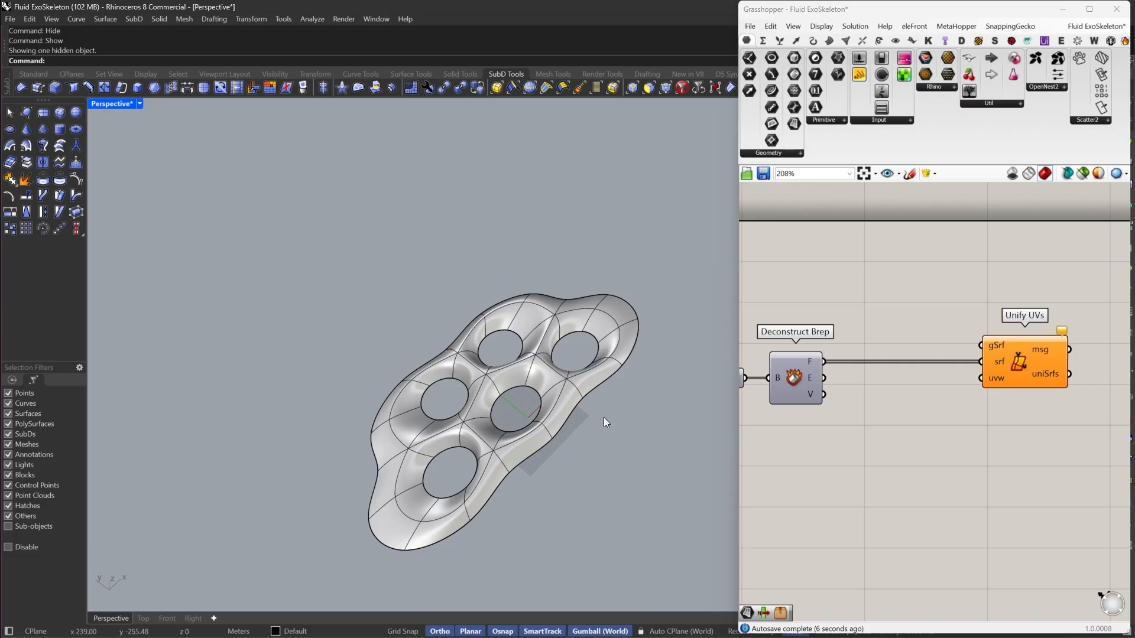
right_click_drag(422, 465, 599, 343)
Select the SubD's outer boundary edge loop and raise a vertical extrusion of that outline above the SubD
left_click(633, 87)
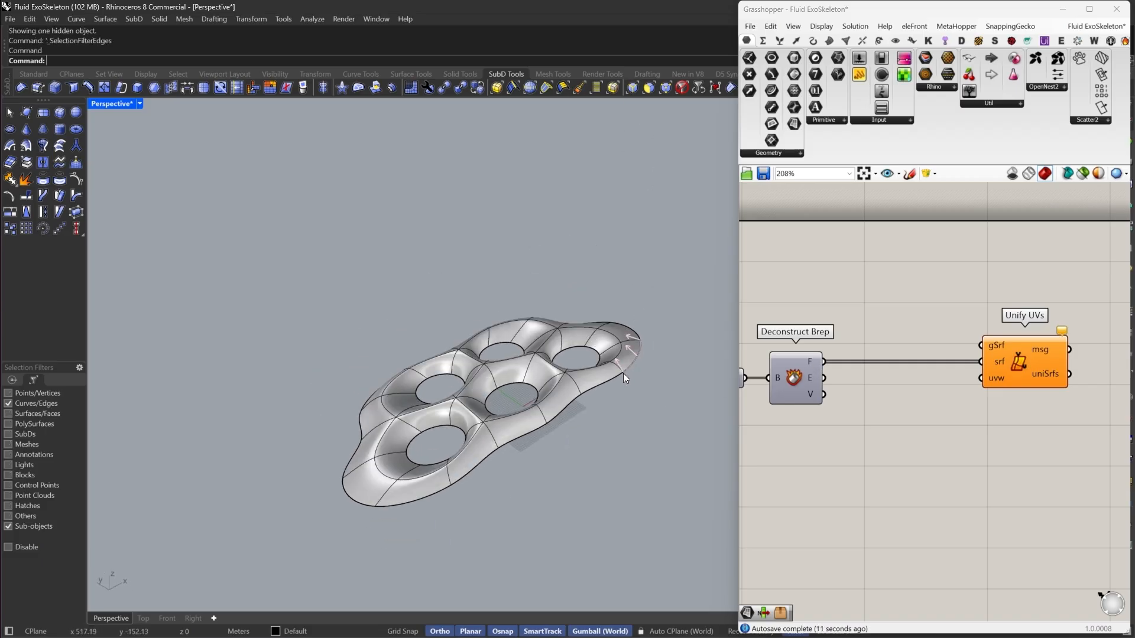
double_click(616, 377)
scroll(551, 394, "down", 3)
scroll(551, 394, "up", 3)
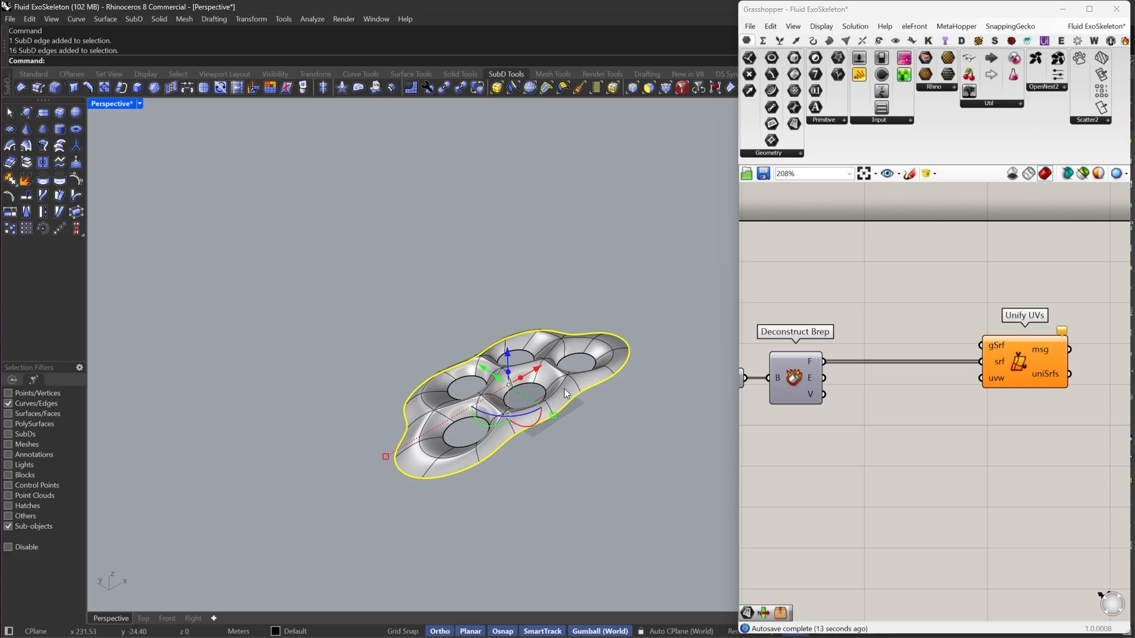
right_click_drag(564, 389, 544, 406)
left_click_drag(505, 357, 504, 226)
key("alt")
Delete the flat top face of the extruded outline above the SubD
left_click(648, 88)
left_click(461, 256)
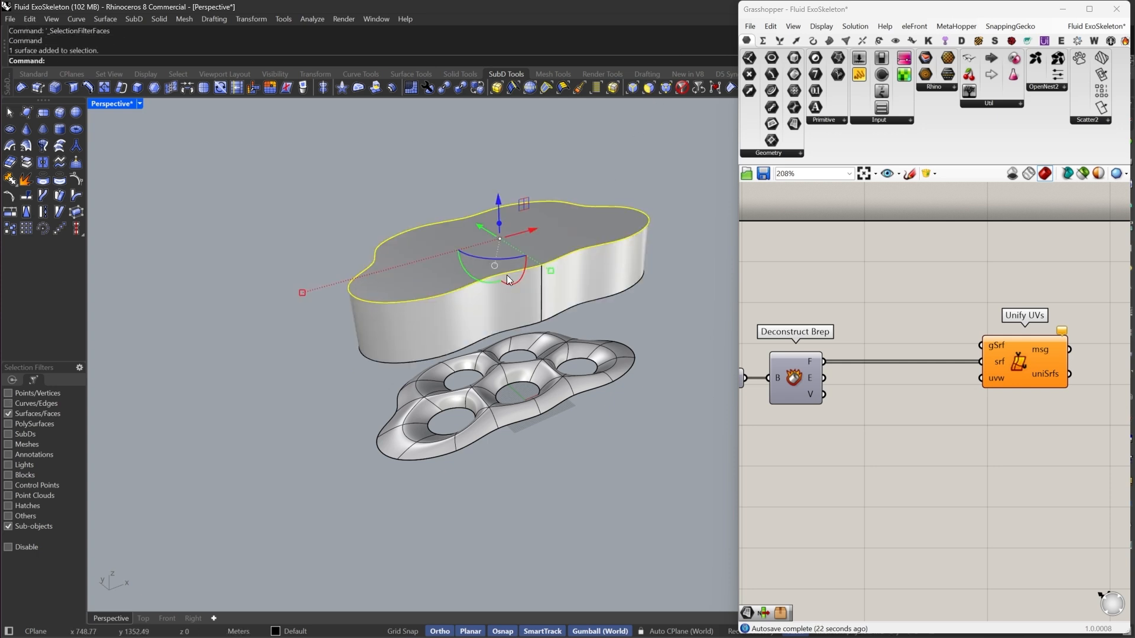
key("Delete")
right_click_drag(506, 275, 520, 292)
right_click_drag(494, 331, 489, 279)
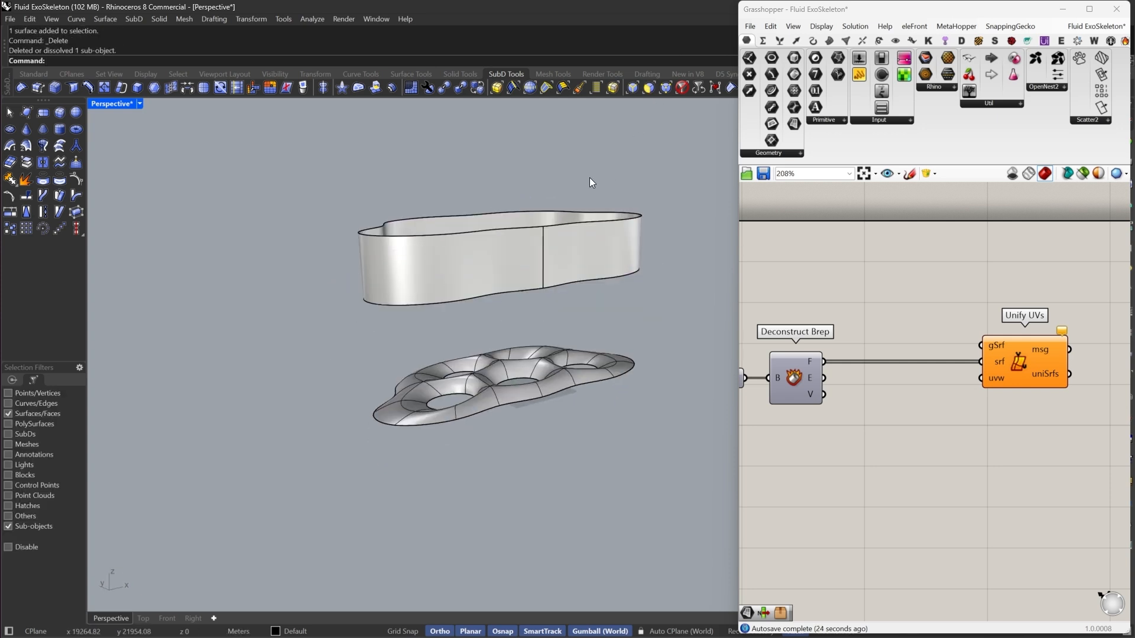
Reference the extruded band in a new Surface parameter and connect it to Unify UVs' gSrf input
left_click(682, 88)
left_click(550, 261)
right_click_drag(841, 376, 891, 384)
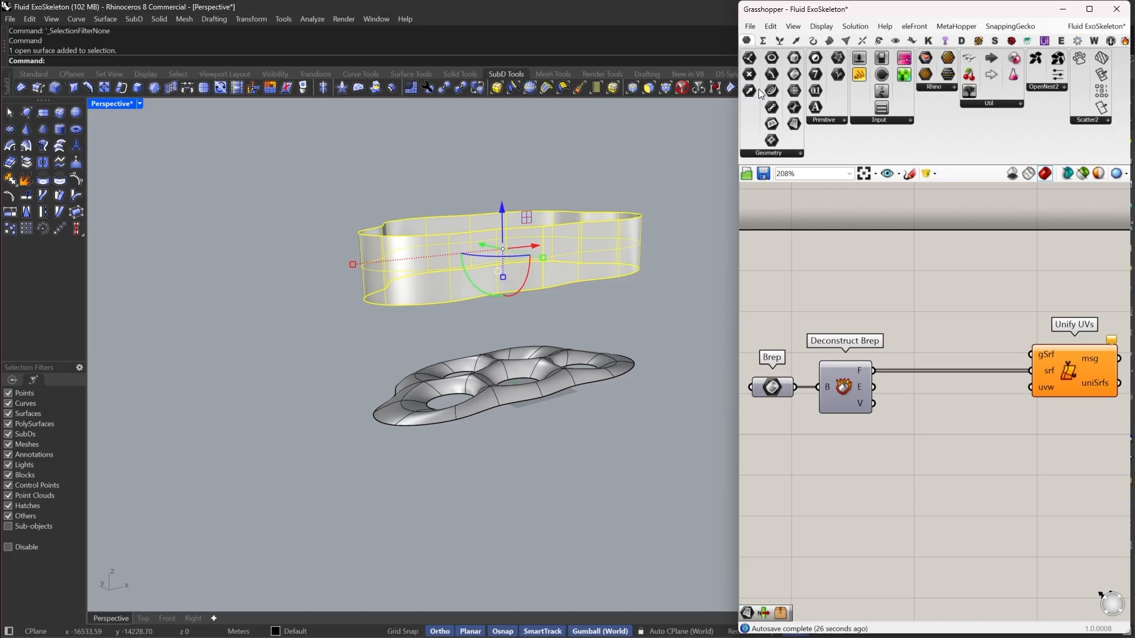
left_click_drag(795, 121, 981, 332)
right_click(962, 339)
left_click(1029, 482)
left_click_drag(1089, 380, 1072, 381)
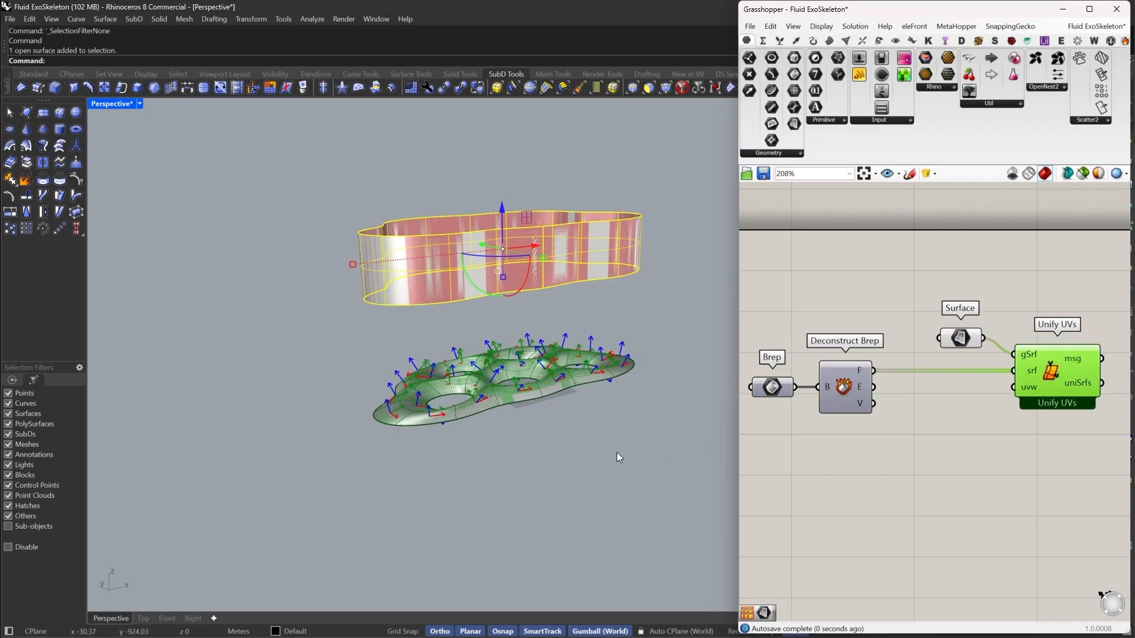
Deselect the band and inspect the surface direction arrows that Unify UVs displays on the SubD faces
right_click_drag(531, 437, 506, 480)
left_click(506, 480)
right_click_drag(956, 371, 852, 355)
left_click_drag(948, 370, 937, 370)
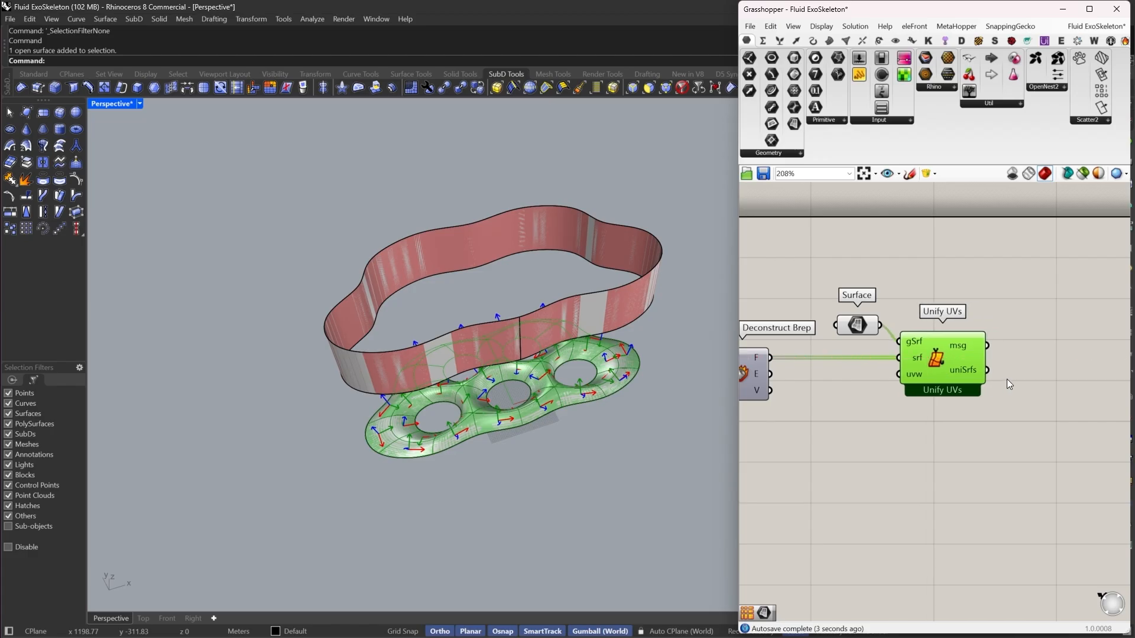
left_click(572, 485)
right_click_drag(1006, 379, 923, 362)
double_click(945, 302)
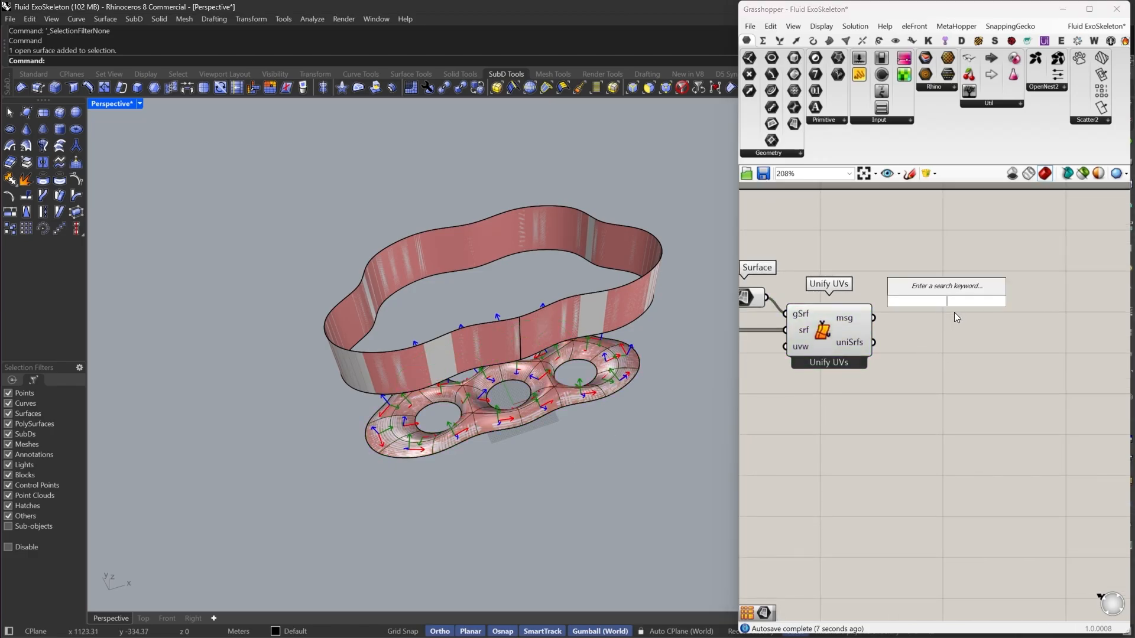
type("suf")
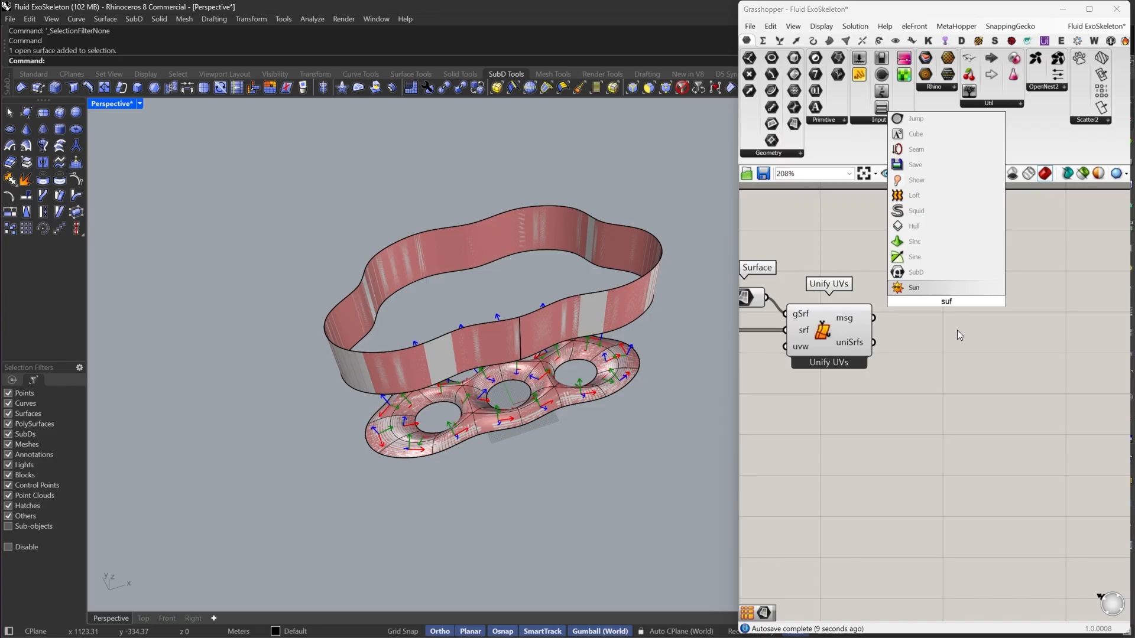
double_click(958, 330)
Add a Srf IsoCurves component and place it above the Unify UVs row, keeping space beside Unify UVs
double_click(967, 362)
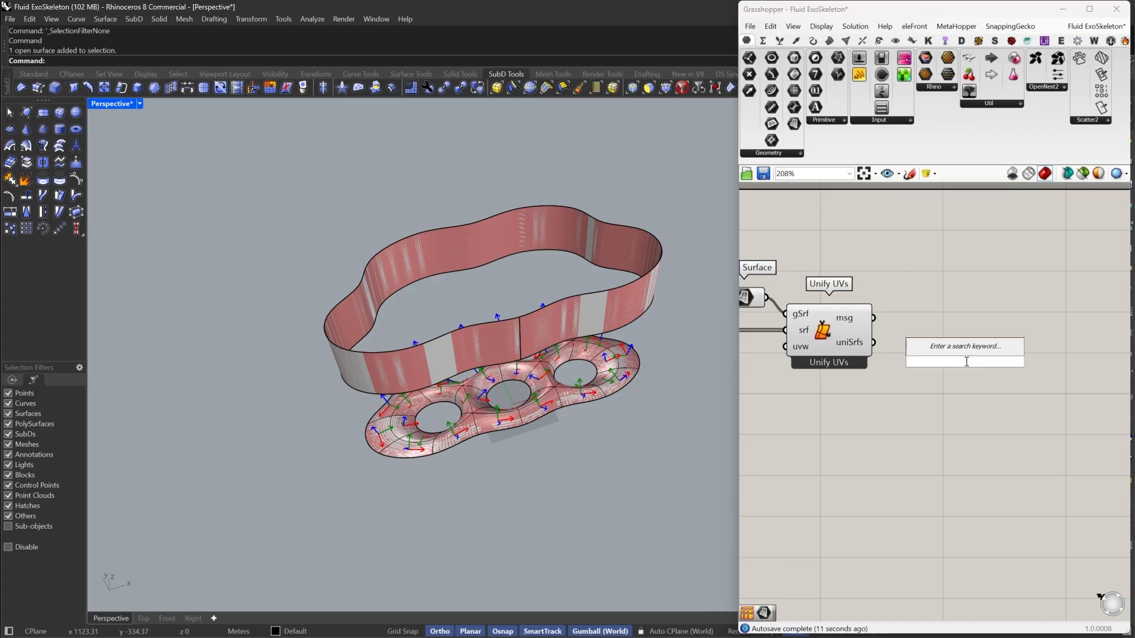
type("iso")
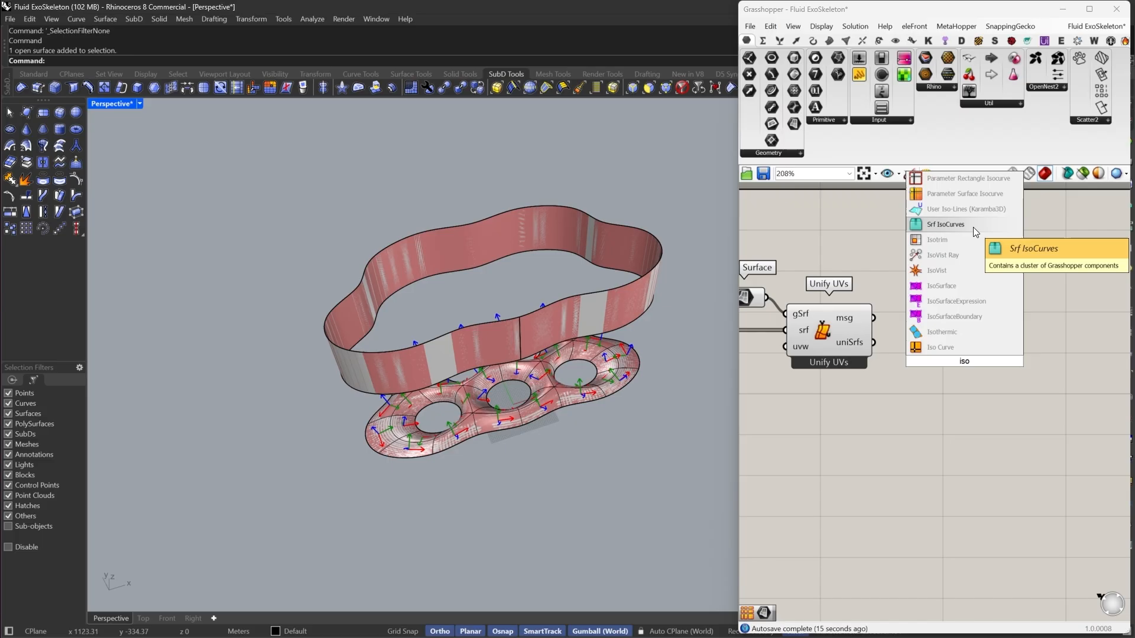
left_click(973, 227)
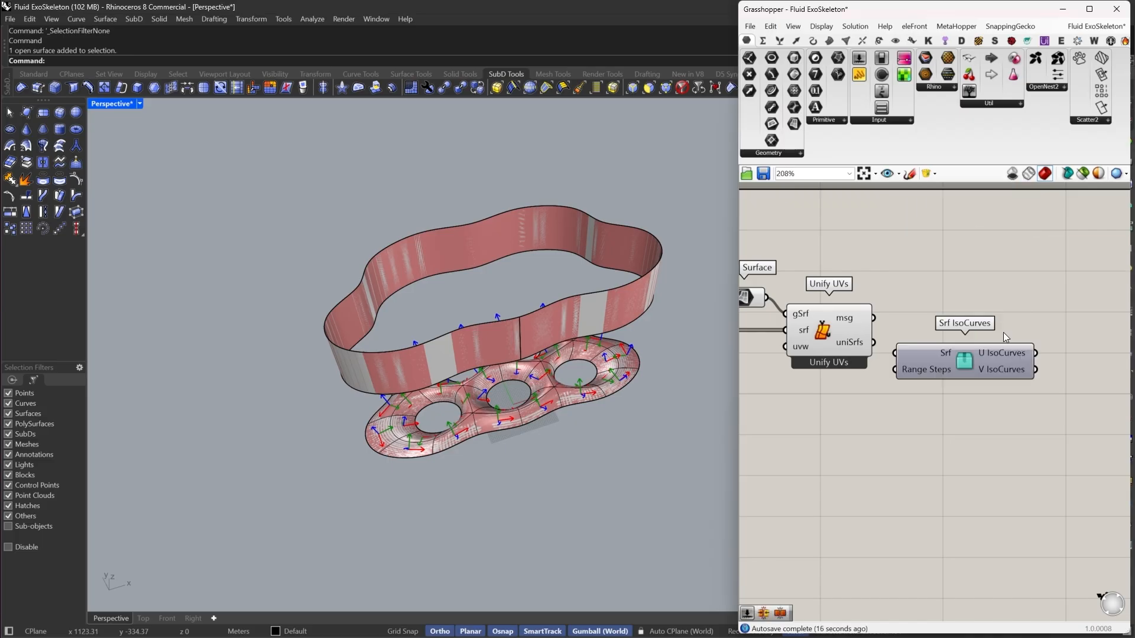
right_click_drag(1003, 332, 964, 332)
left_click_drag(921, 370, 1031, 320)
right_click_drag(1035, 319, 1007, 259)
left_click_drag(1008, 258, 1004, 197)
right_click_drag(997, 232, 965, 318)
left_click_drag(968, 292, 937, 279)
right_click_drag(941, 385, 963, 337)
Add an Iso Curve component and connect Unify UVs' uniSrfs output to its S input
double_click(963, 337)
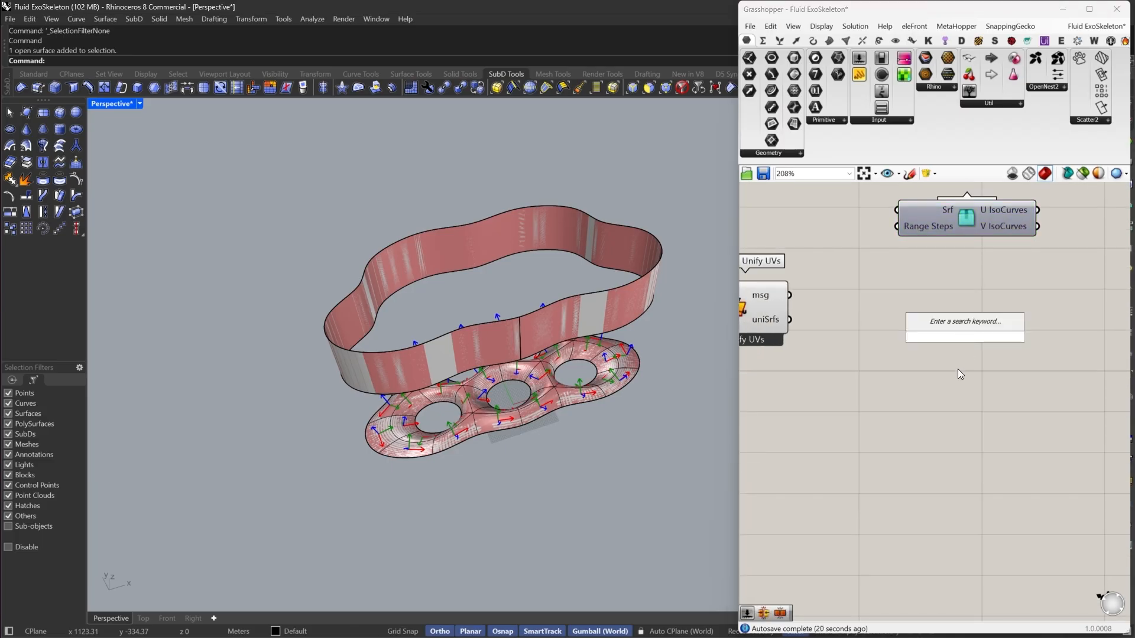
left_click(957, 368)
double_click(927, 338)
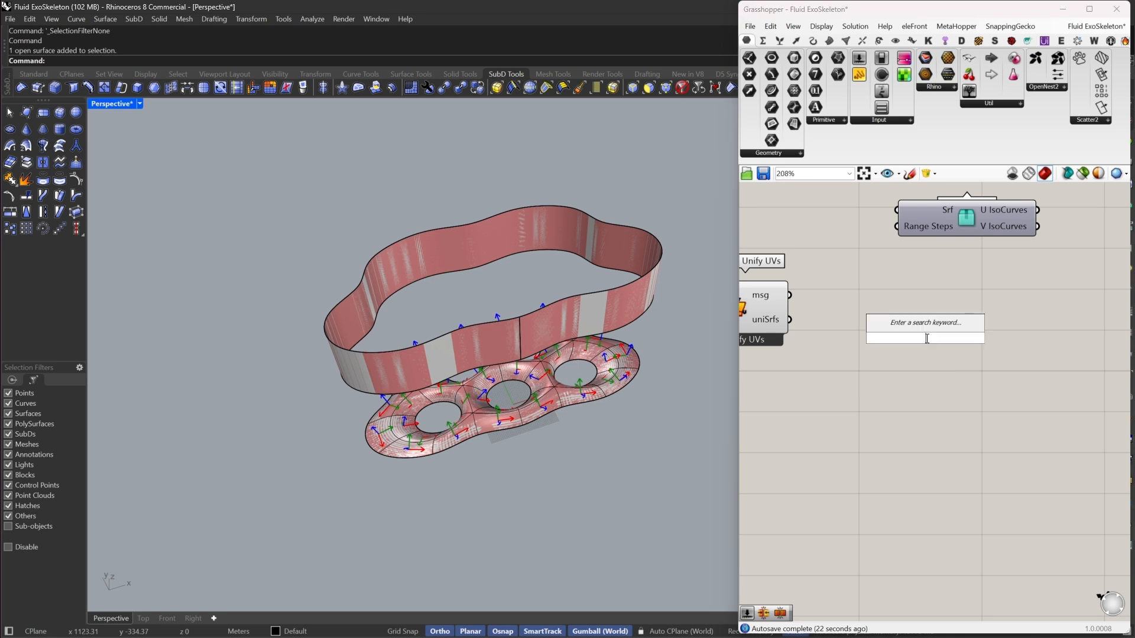
type("iso")
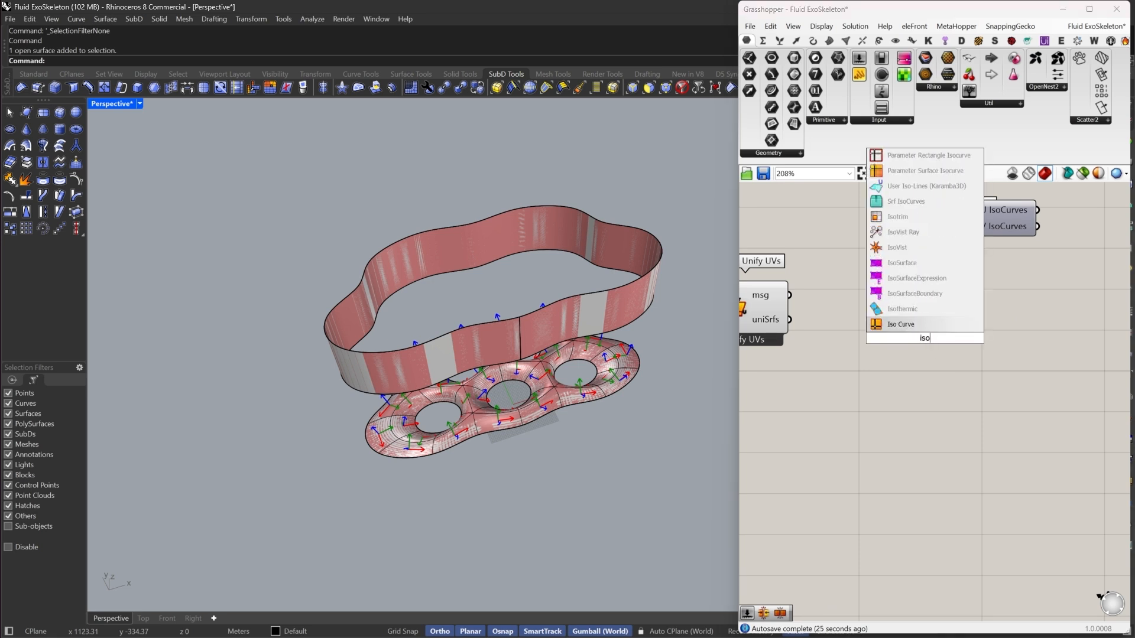
left_click(926, 325)
right_click_drag(978, 352, 976, 367)
left_click_drag(925, 355, 790, 338)
left_click_drag(966, 363, 1034, 337)
Reparameterize the S input of the Iso Curve component
double_click(925, 421)
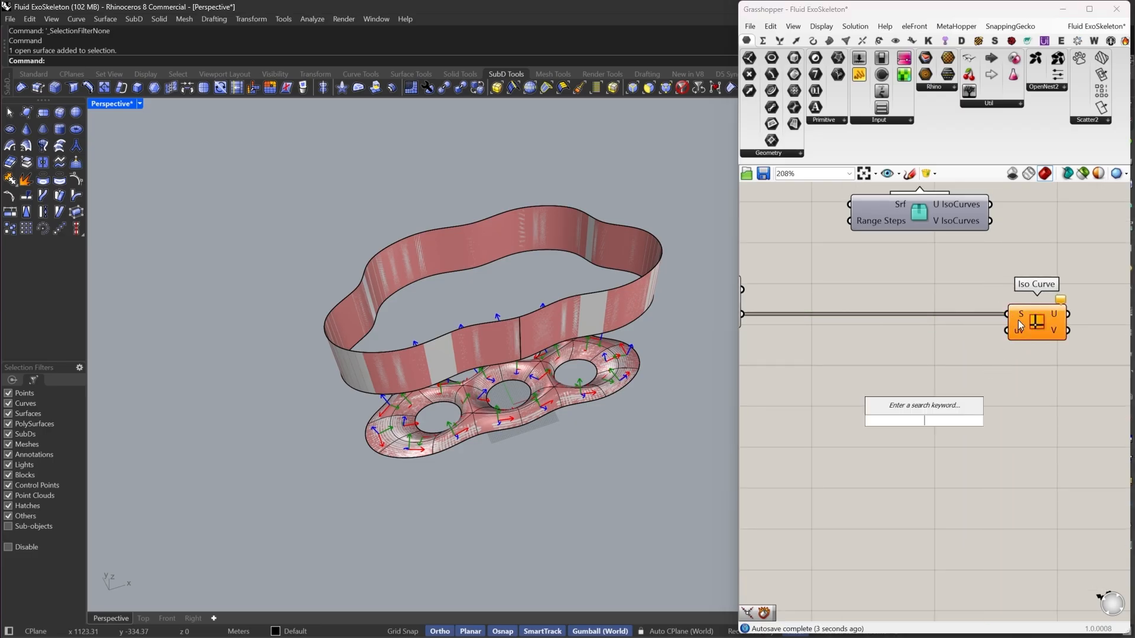
right_click(1018, 325)
left_click(1027, 433)
left_click_drag(1046, 322, 1044, 321)
double_click(883, 407)
type("s")
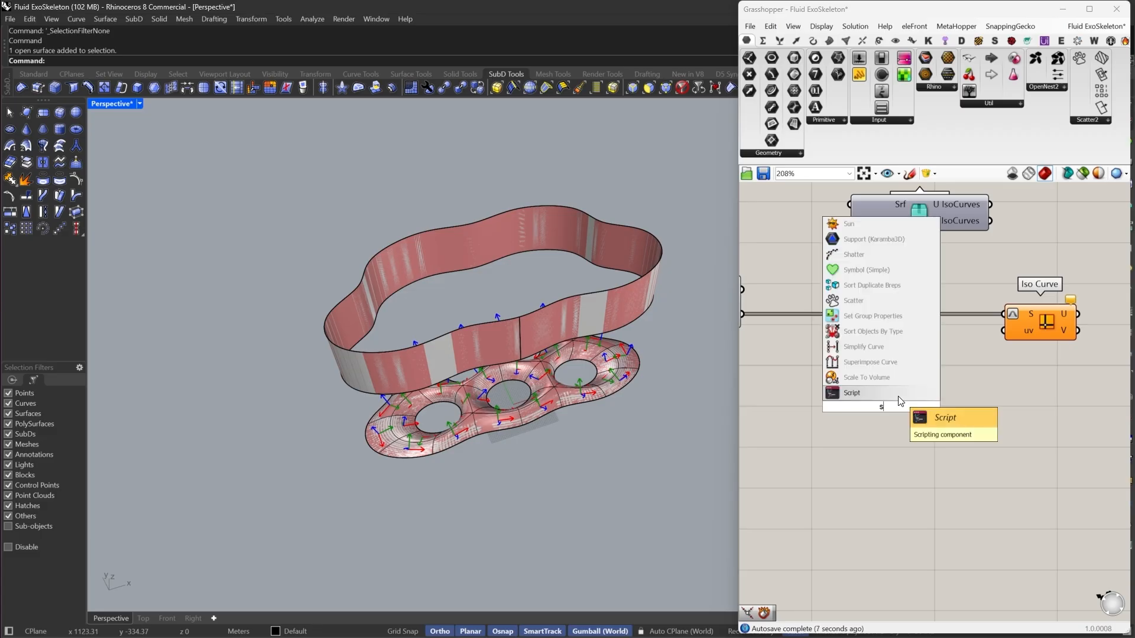
key("BackSpace")
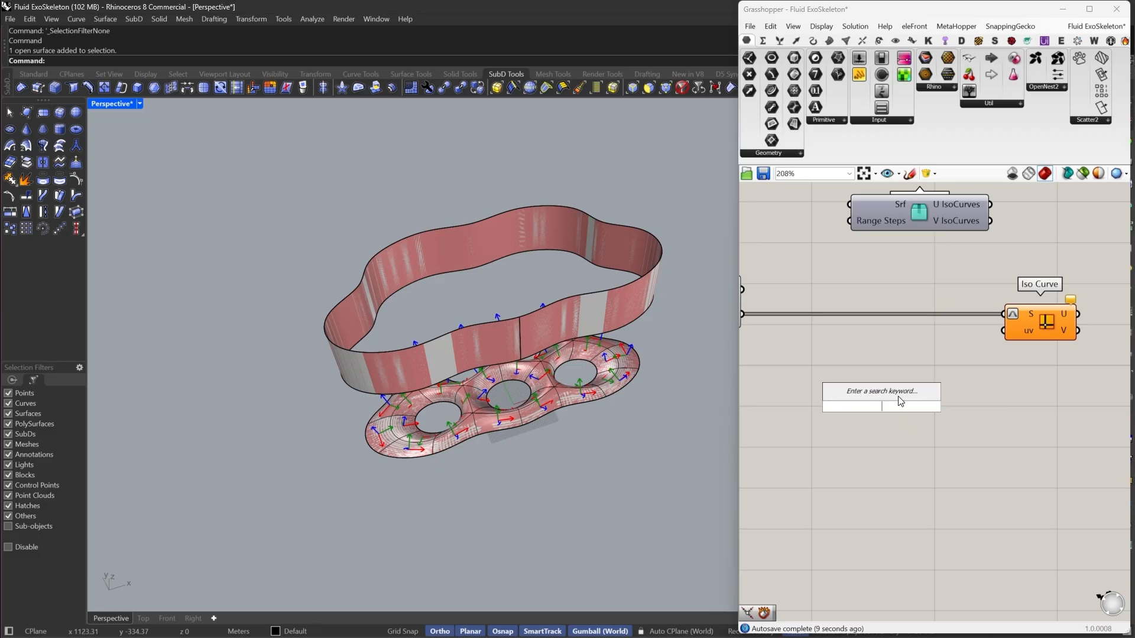
right_click_drag(931, 392, 850, 410)
right_click_drag(944, 349, 1014, 316)
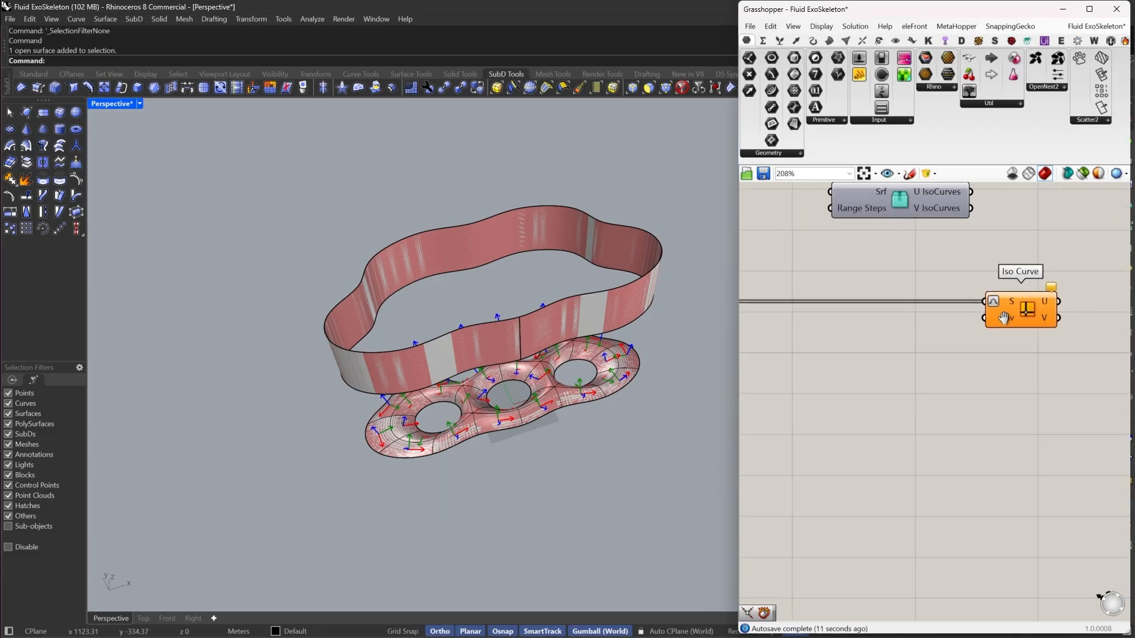
Add a Range component below the wire leading into Iso Curve
double_click(918, 362)
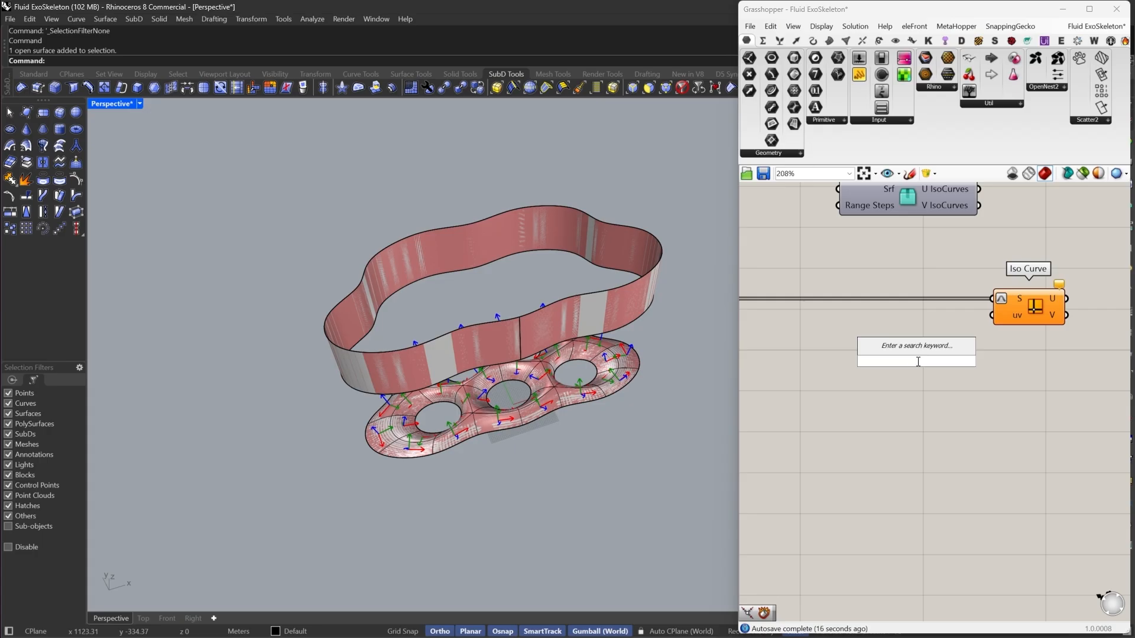
type("er")
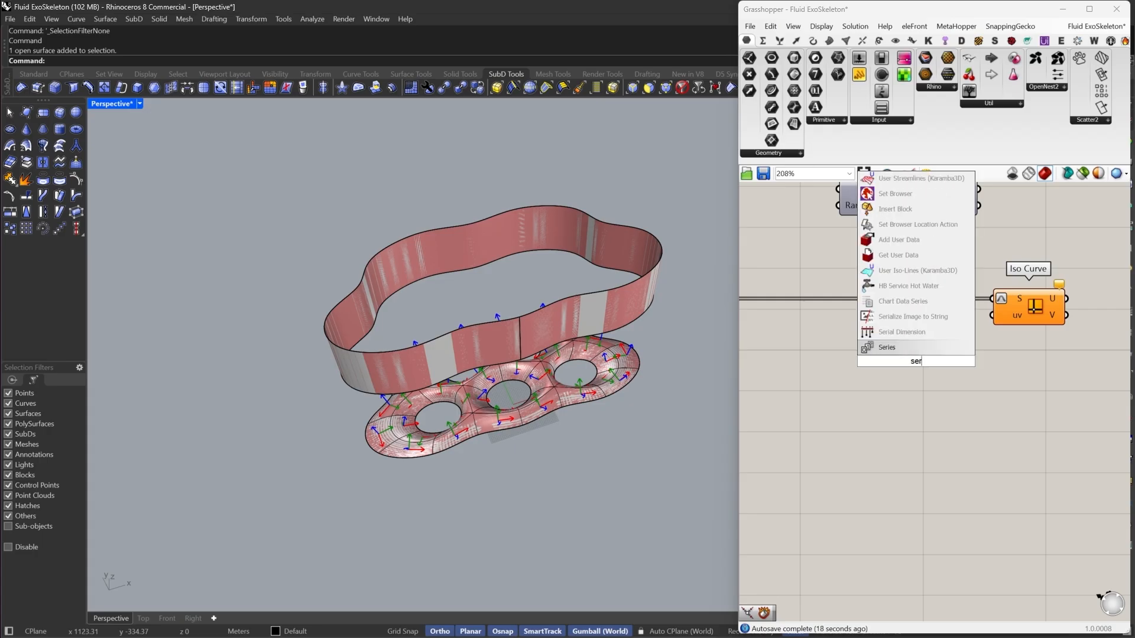
key("BackSpace")
key("BackSpace")
key("BackSpace")
type("ran")
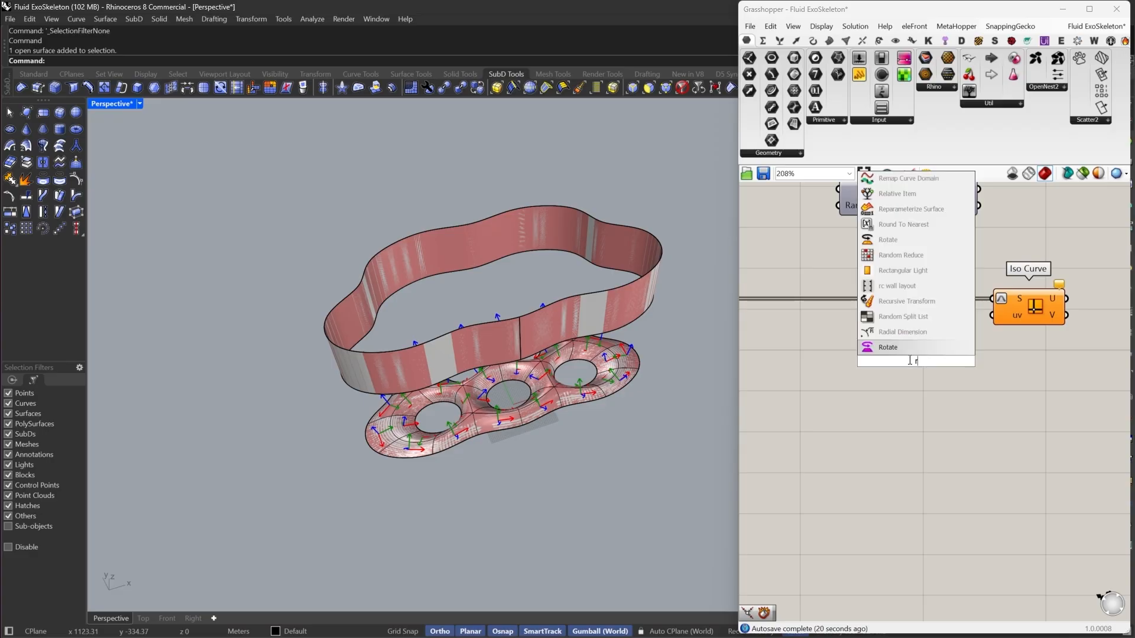
left_click(899, 270)
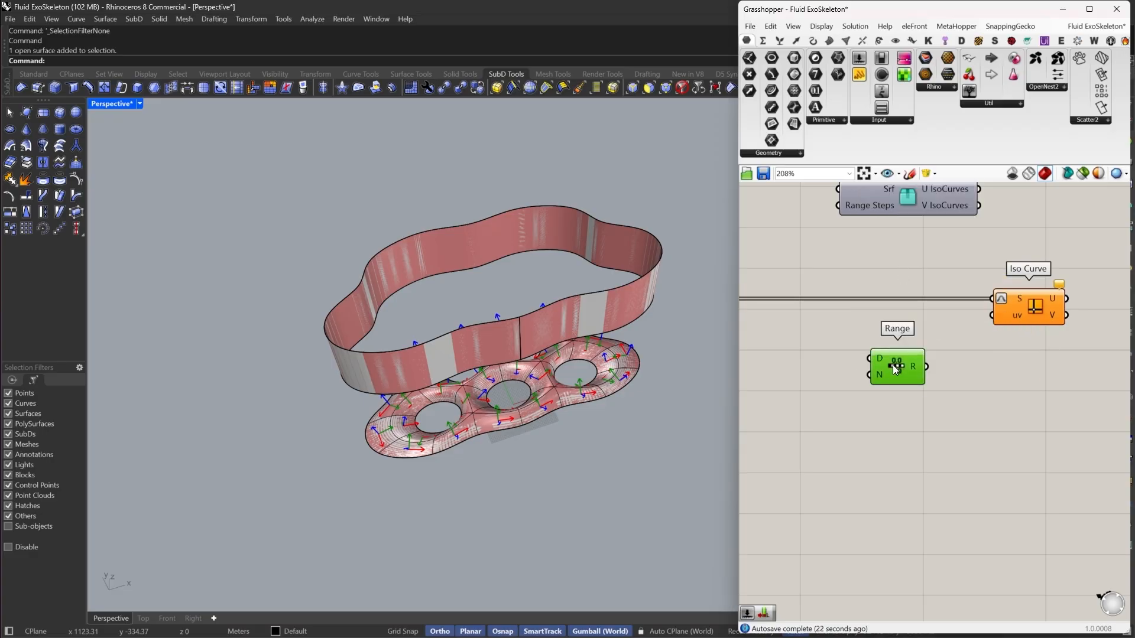
Add a Merge component, connect Range's R output to both D1 and D2, and graft that R output
double_click(870, 393)
type("mer")
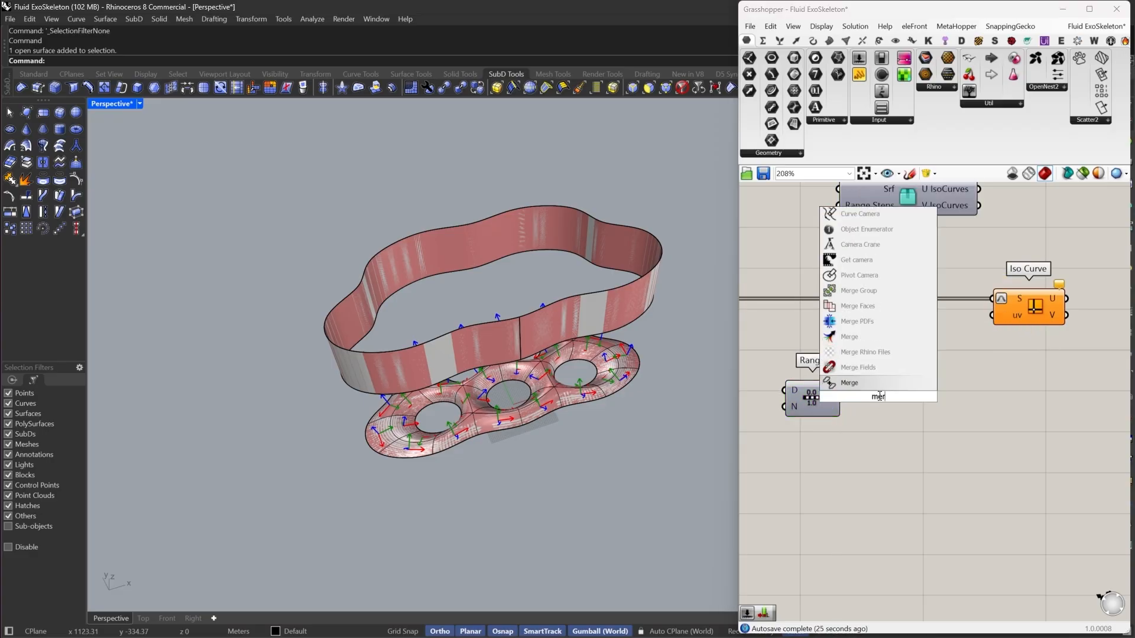
left_click(849, 336)
mouse_move(842, 398)
left_mouse_down()
mouse_move(864, 398)
mouse_move(826, 408)
left_mouse_up()
scroll(864, 398, "up", 1)
scroll(891, 420, "up", 4)
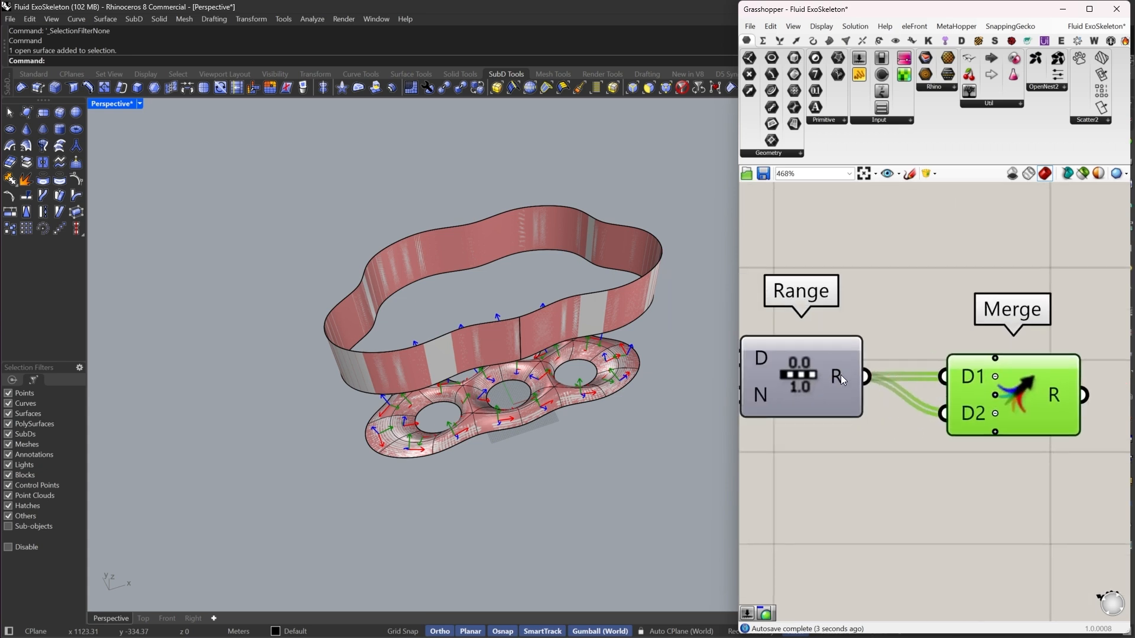
right_click(840, 375)
left_click(874, 434)
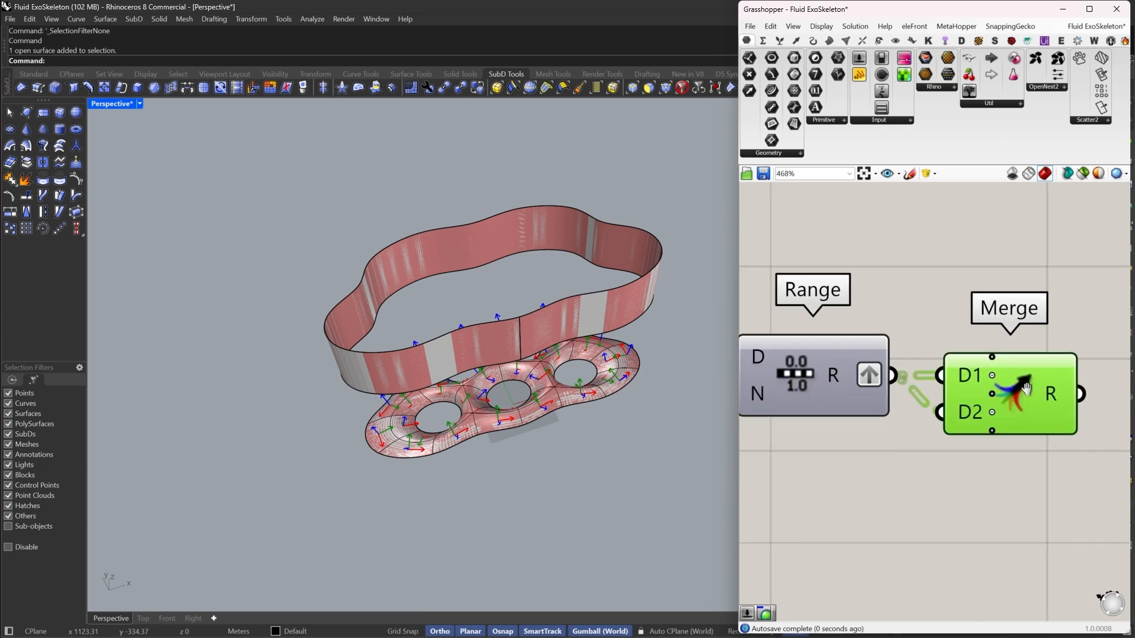
Attach a panel to Merge's R output and read the paired range values down to the last branch
left_click(859, 77)
scroll(823, 286, "down", 4)
left_click(1007, 347)
scroll(934, 337, "up", 3)
left_click_drag(883, 333, 915, 344)
left_click_drag(1004, 359, 996, 345)
right_click_drag(960, 378, 844, 367)
left_click_drag(1045, 272, 1059, 391)
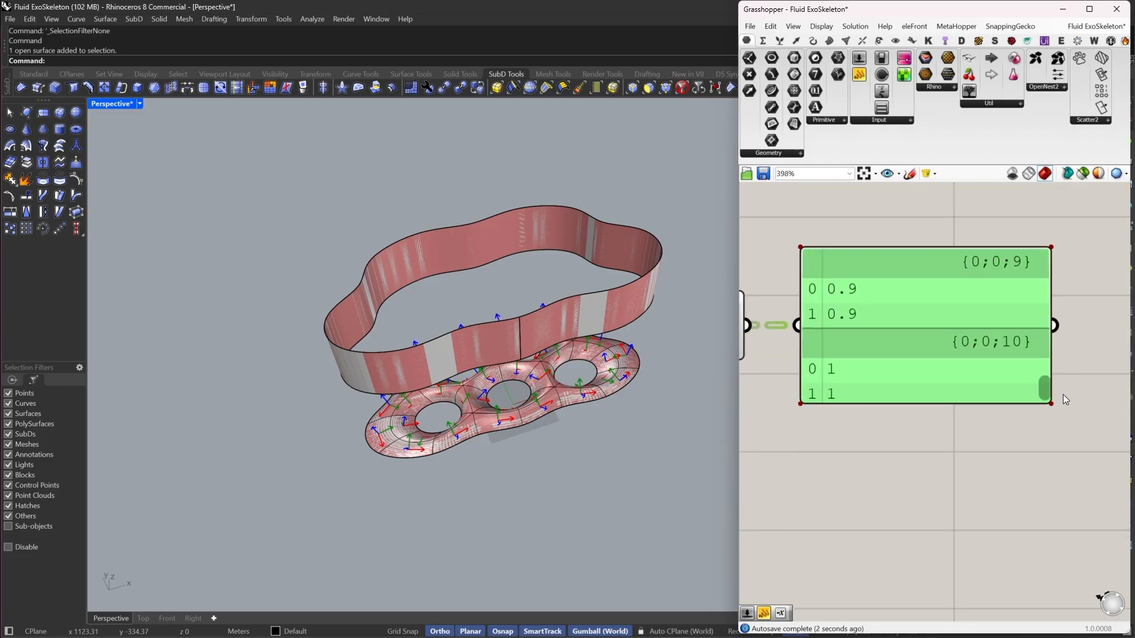
scroll(1061, 402, "down", 4)
Add a Numbers to Points component, connect Merge's R output to its N input, and set its M mask to XZ
double_click(955, 467)
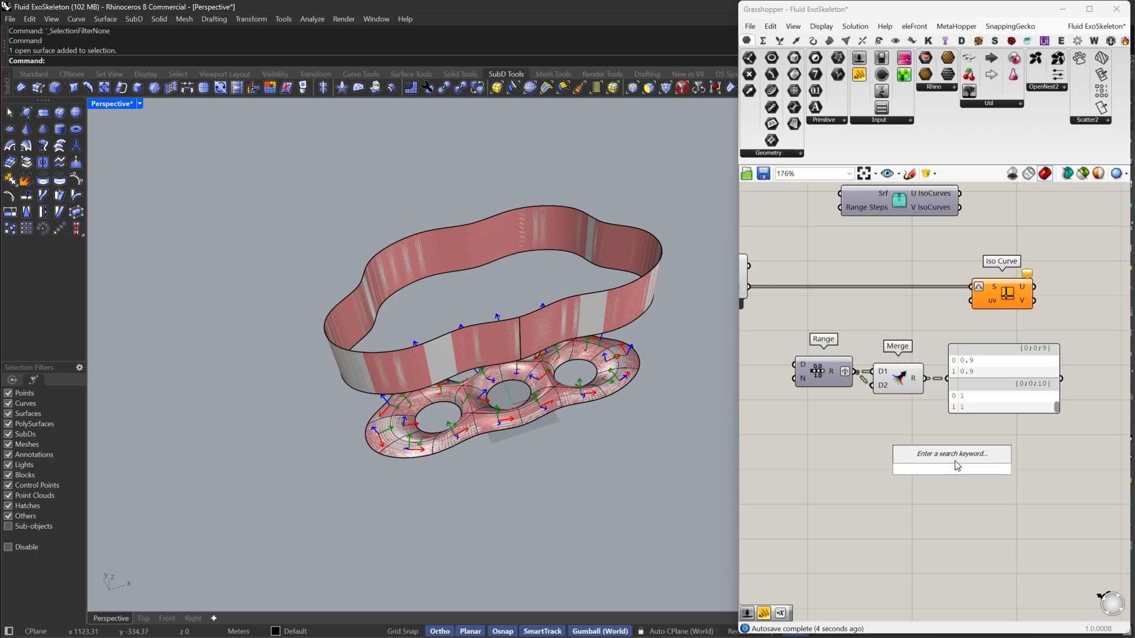
type("numb")
left_click(953, 443)
scroll(947, 461, "up", 2)
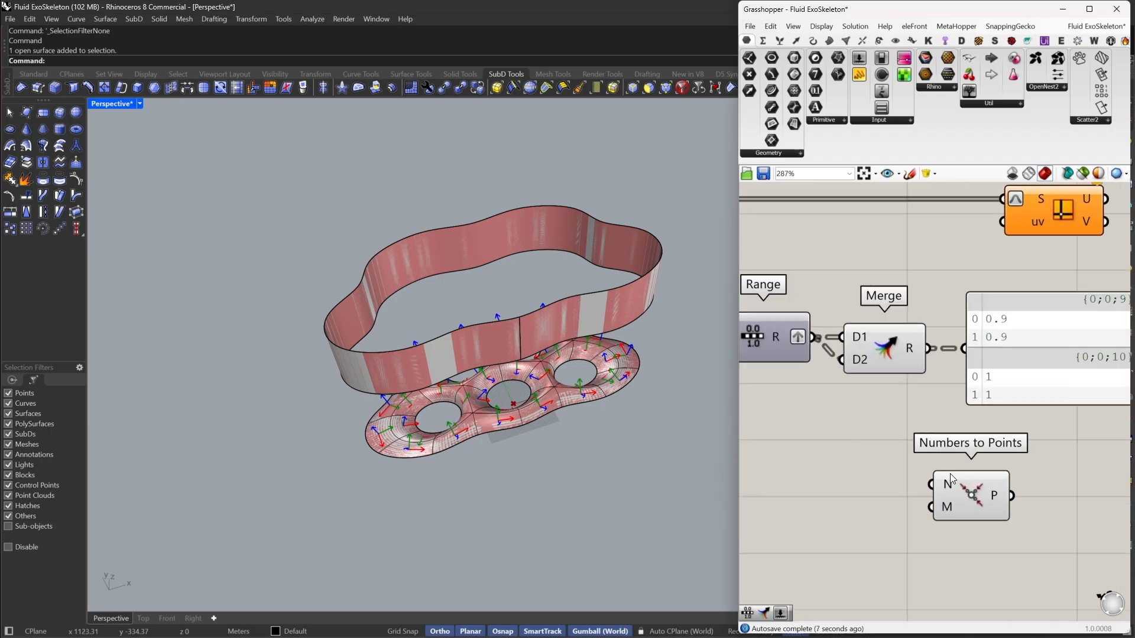
right_click_drag(928, 355, 805, 284)
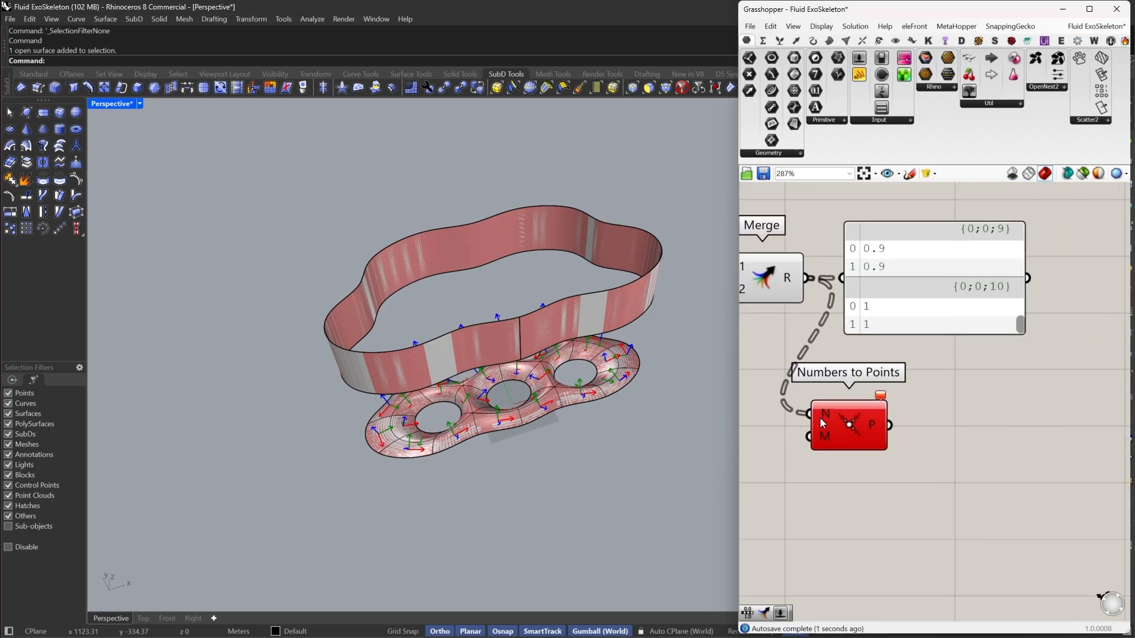
right_click(823, 432)
mouse_move(879, 469)
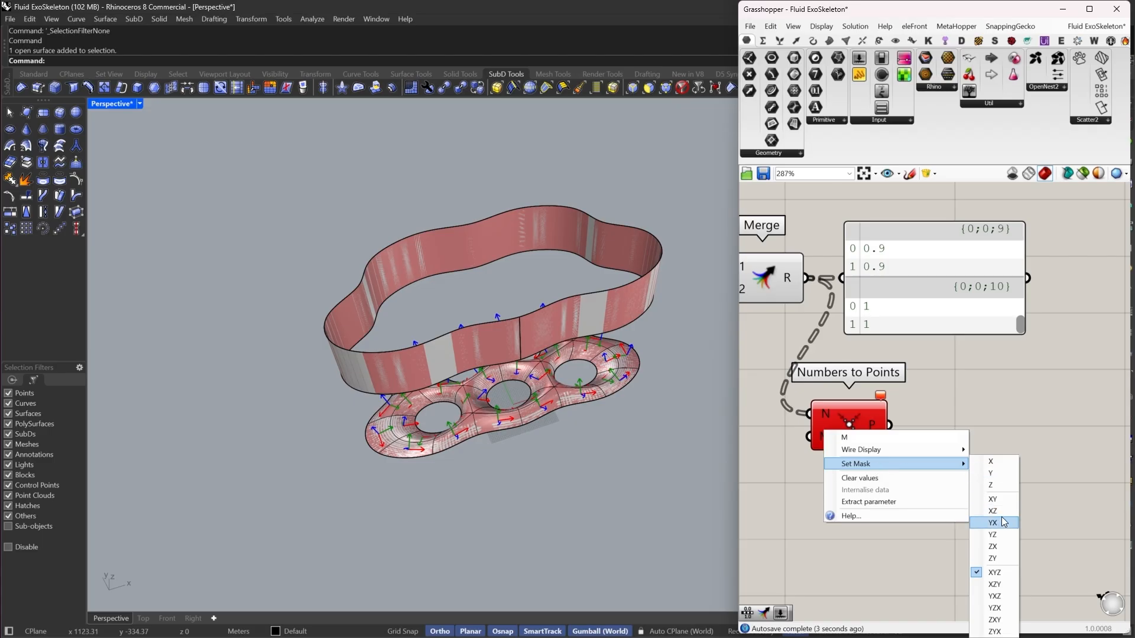
left_click(994, 500)
Place Numbers to Points between Merge and the panel, feed its P output into the panel, and read the point coordinates
right_click_drag(916, 345, 931, 415)
left_click_drag(948, 380, 1022, 379)
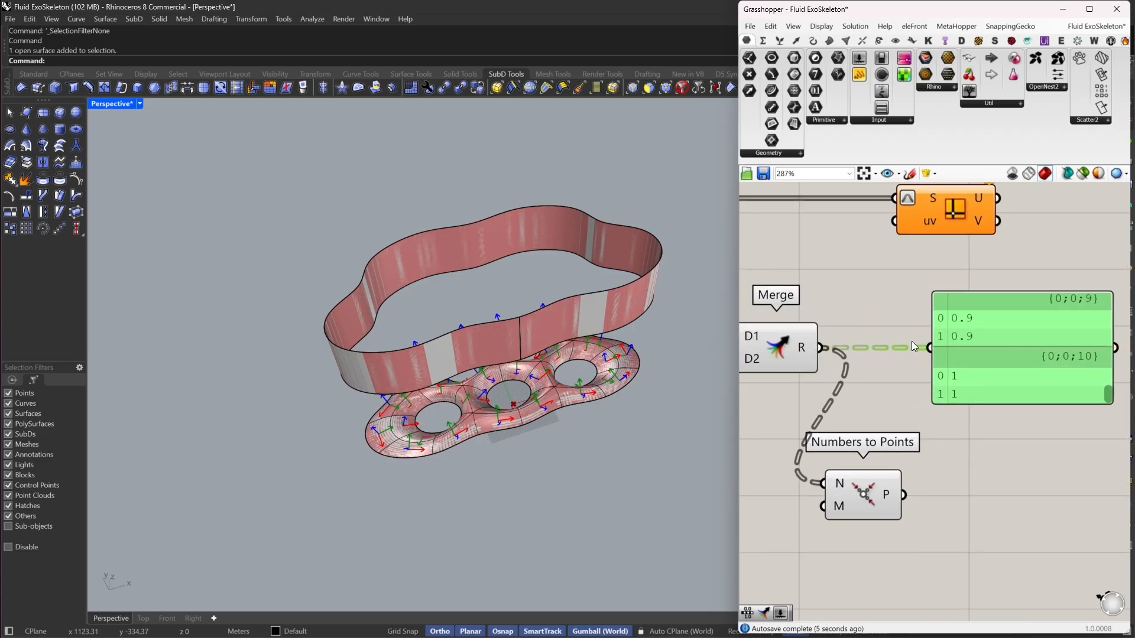
left_click_drag(885, 518, 904, 367)
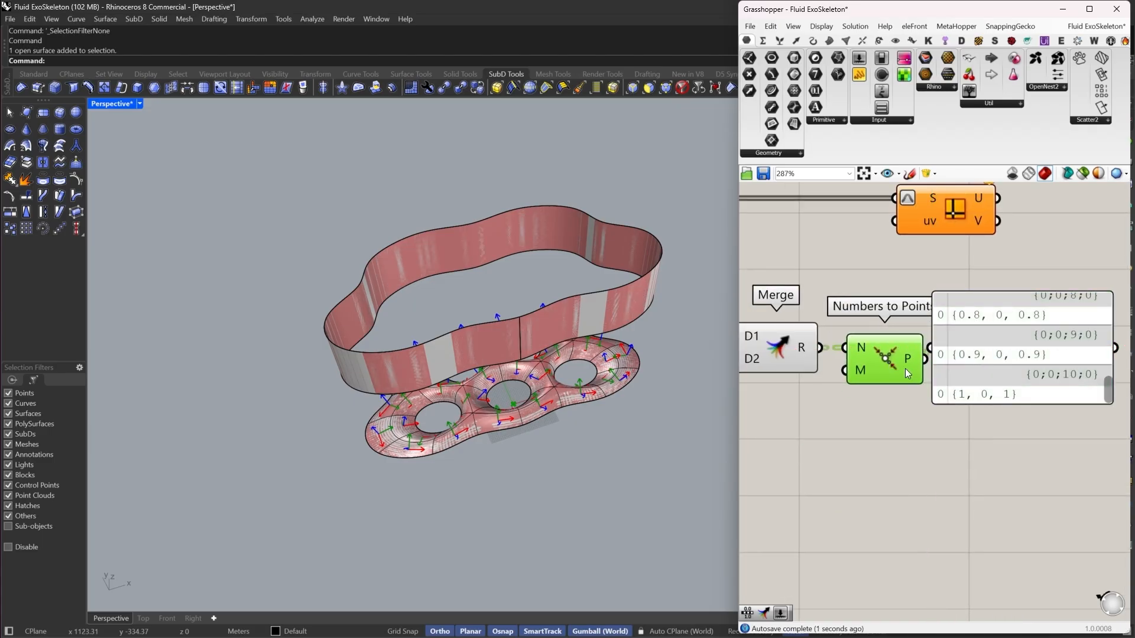
right_click_drag(886, 364, 820, 349)
left_click_drag(982, 346, 1000, 363)
scroll(1004, 363, "up", 3)
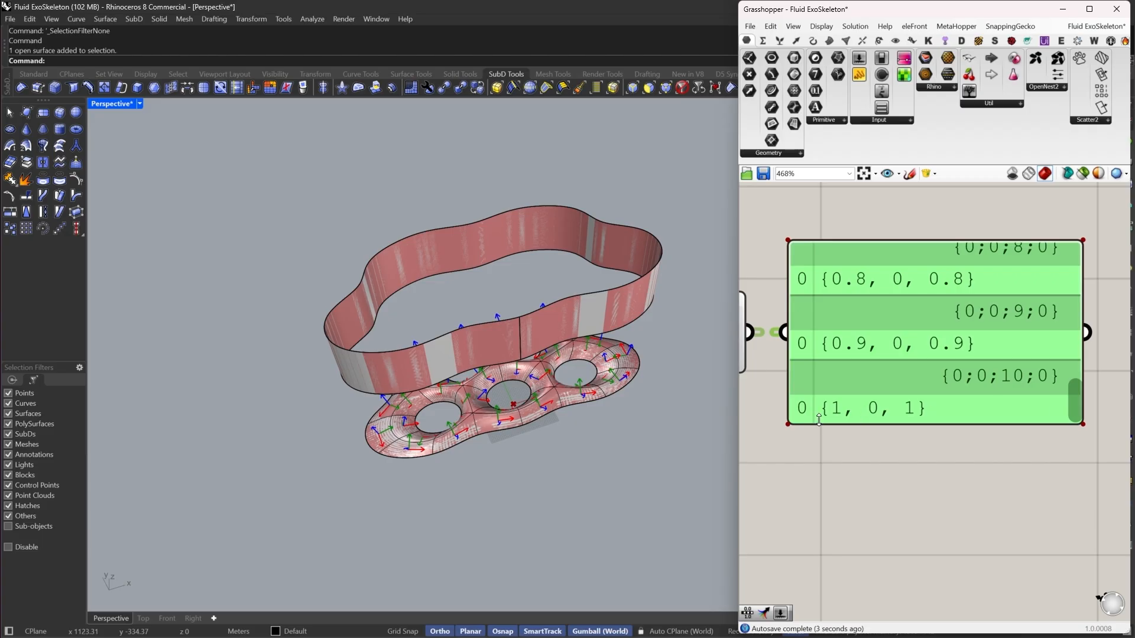
right_click_drag(1047, 403, 1028, 461)
mouse_move(1044, 459)
left_mouse_down()
mouse_move(1056, 433)
mouse_move(1053, 457)
left_mouse_up()
Set the M mask of Numbers to Points to XY and check the resulting points in the panel
right_click_drag(841, 422, 1065, 386)
right_click(831, 376)
left_click(829, 364)
right_click(852, 372)
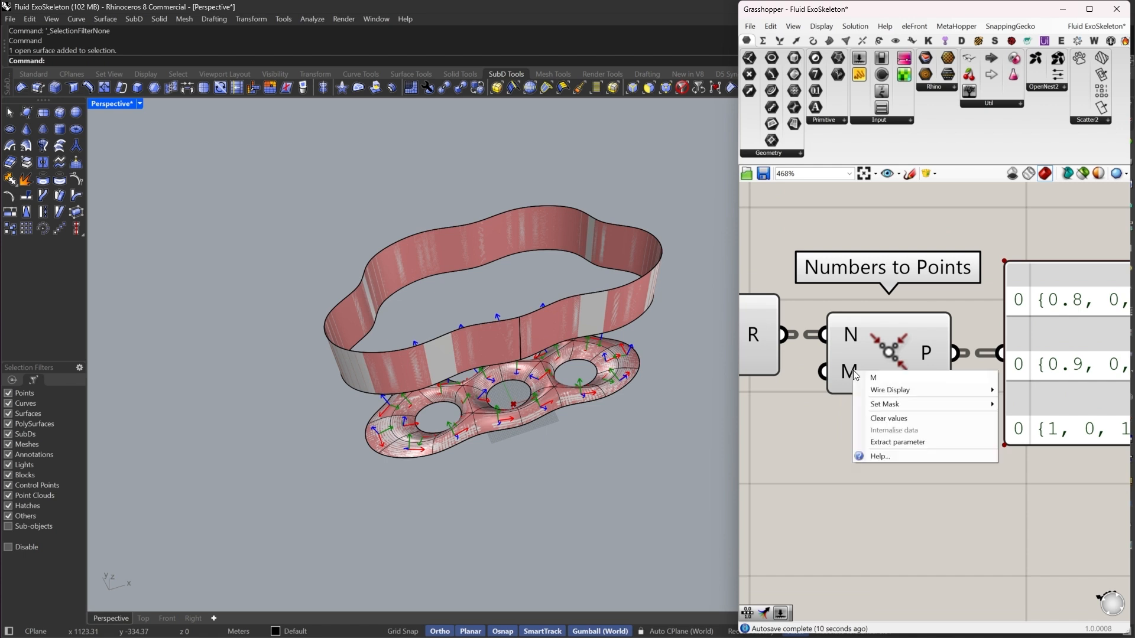
mouse_move(944, 405)
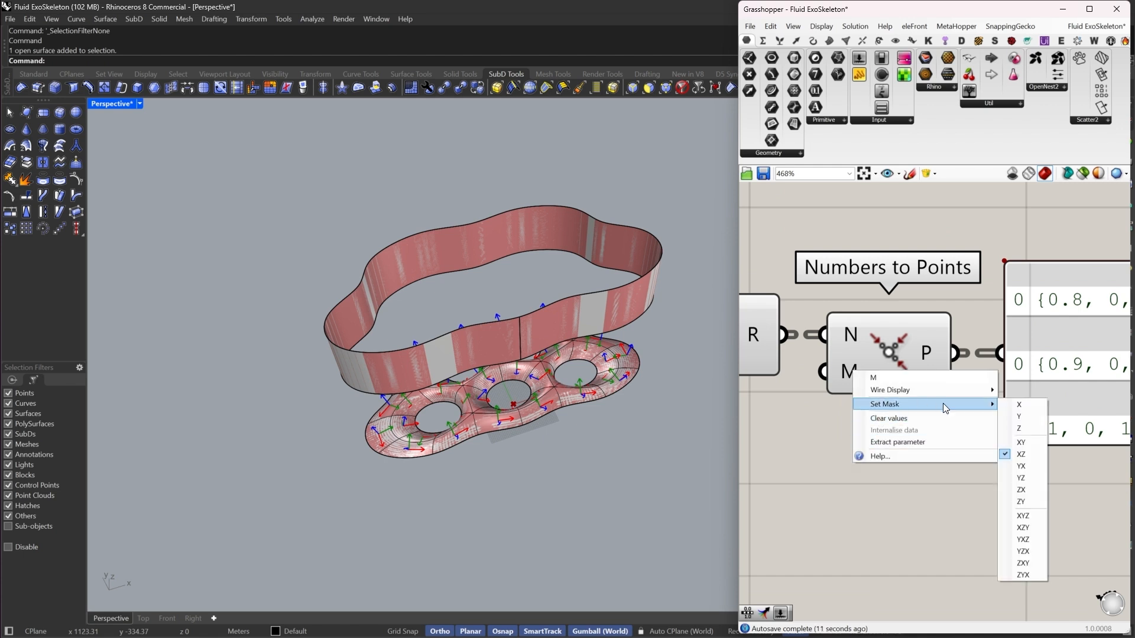
left_click(1014, 439)
right_click_drag(1041, 390, 854, 387)
scroll(855, 386, "down", 1)
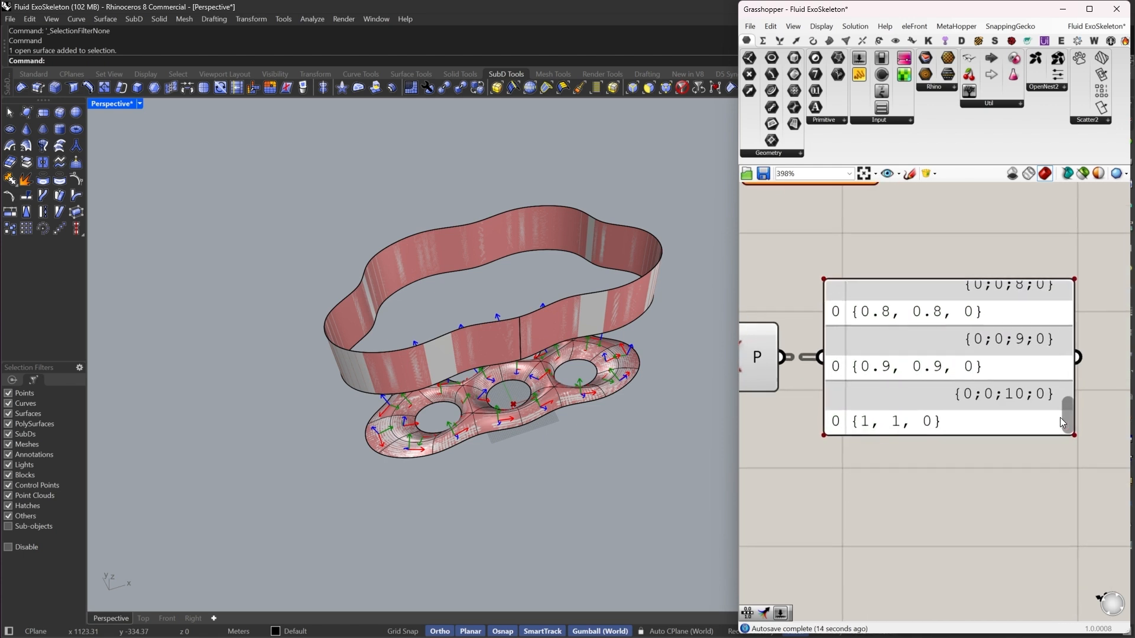
left_click_drag(1063, 420, 1095, 445)
scroll(987, 355, "down", 3)
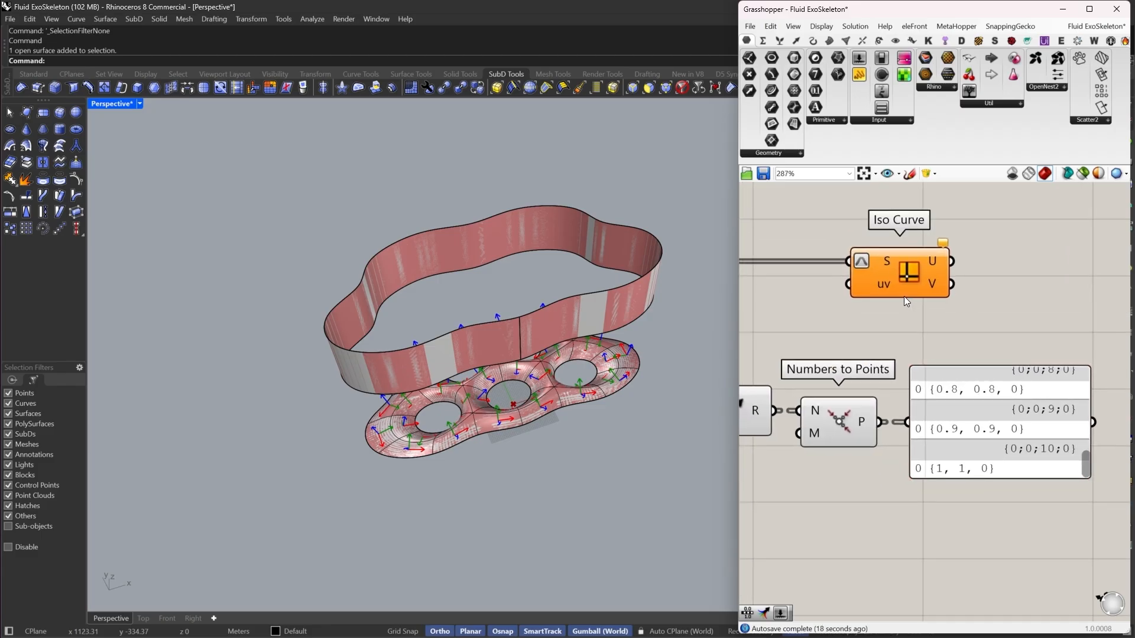
Shift the Iso Curve component clear of the panel and connect Numbers to Points' P output to its uv input
left_click(960, 276)
left_click_drag(959, 275, 952, 275)
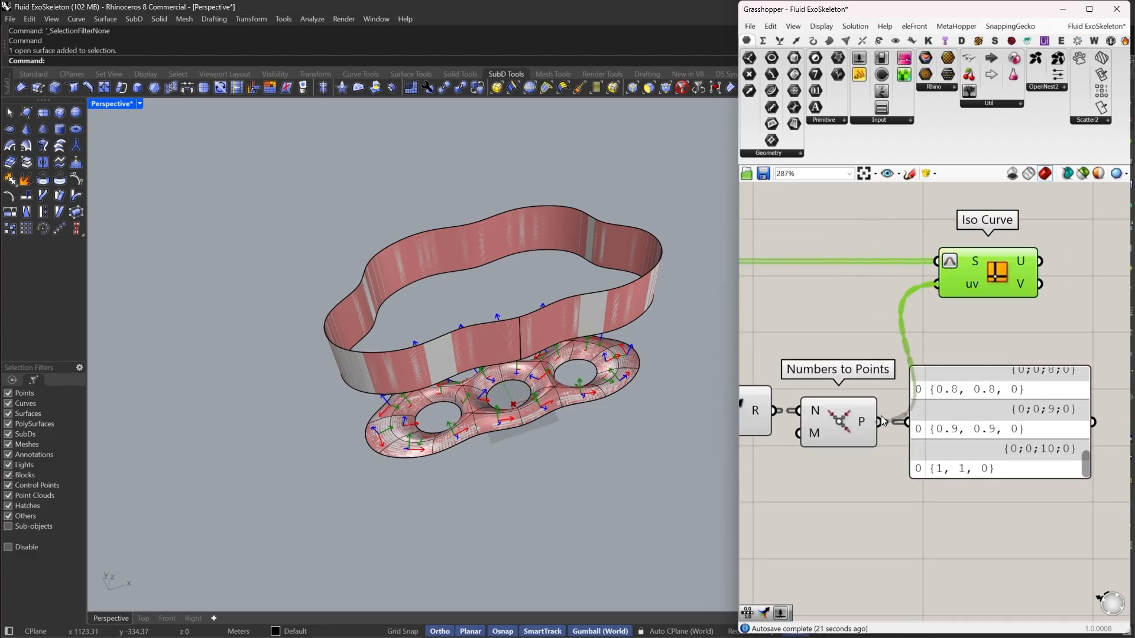
scroll(986, 376, "down", 3)
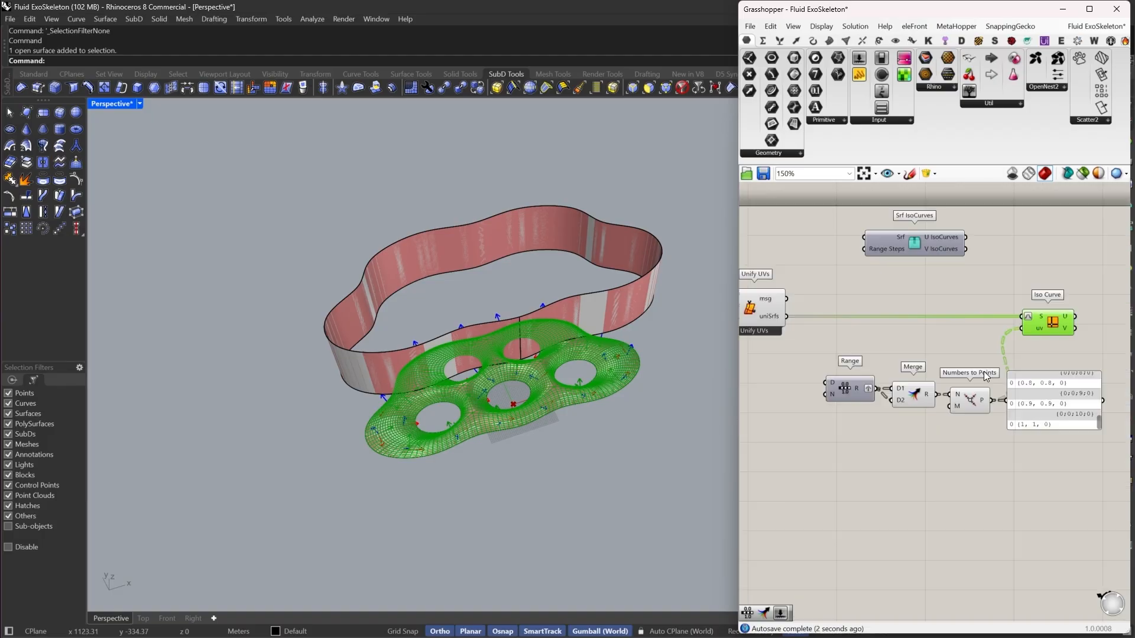
Turn off the preview of the range and point components and of the guide Surface and Unify UVs components
left_click_drag(973, 350, 775, 476)
right_click(853, 344)
left_click(874, 363)
left_click(925, 337)
right_click_drag(931, 352, 964, 364)
right_click_drag(851, 357, 894, 377)
left_click_drag(852, 292, 761, 388)
middle_click(816, 264)
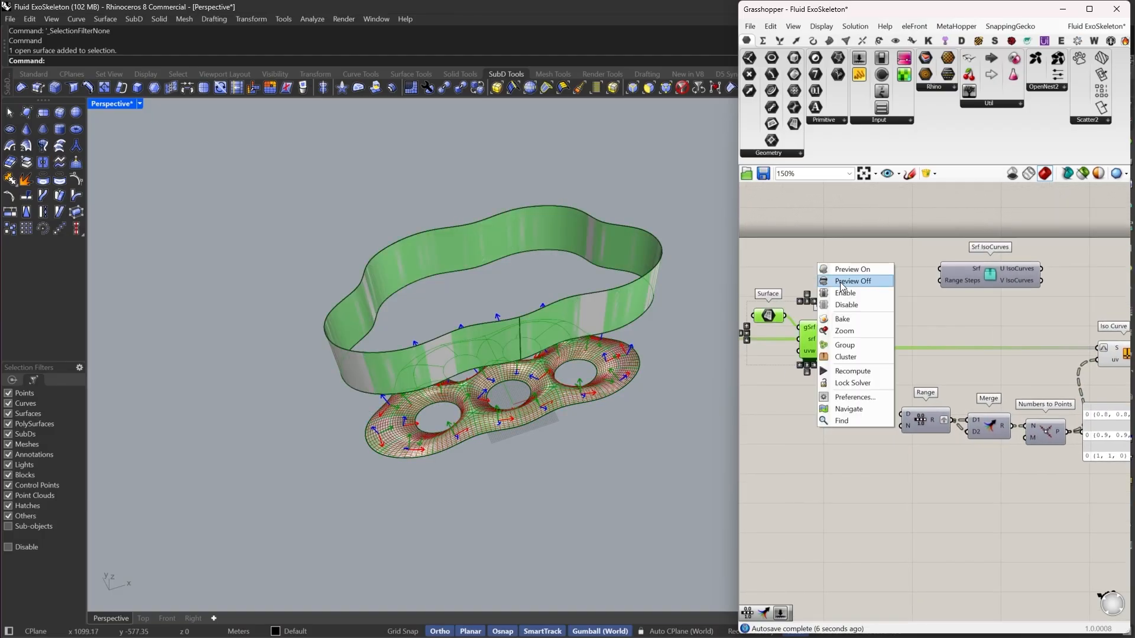
left_click(841, 283)
left_click(857, 281)
Add a Curve parameter fed by Iso Curve's U output and turn off the preview of the Iso Curve component
right_click_drag(1083, 328, 855, 327)
scroll(973, 345, "up", 3)
right_click_drag(973, 345, 893, 343)
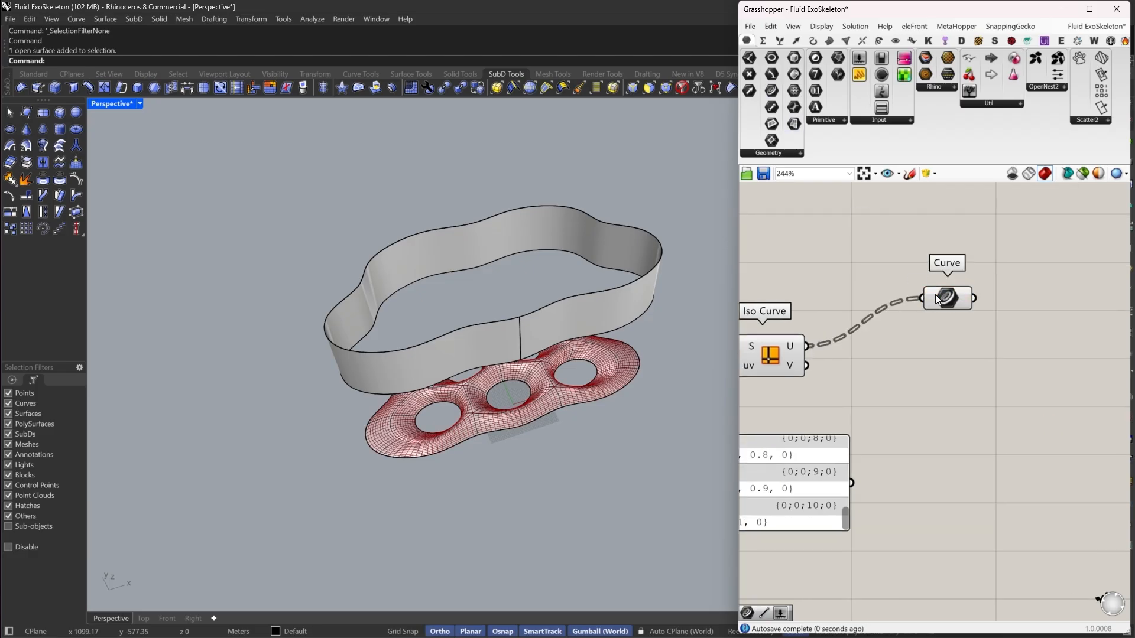
left_click(937, 298)
right_click_drag(838, 353, 992, 338)
scroll(992, 338, "down", 3)
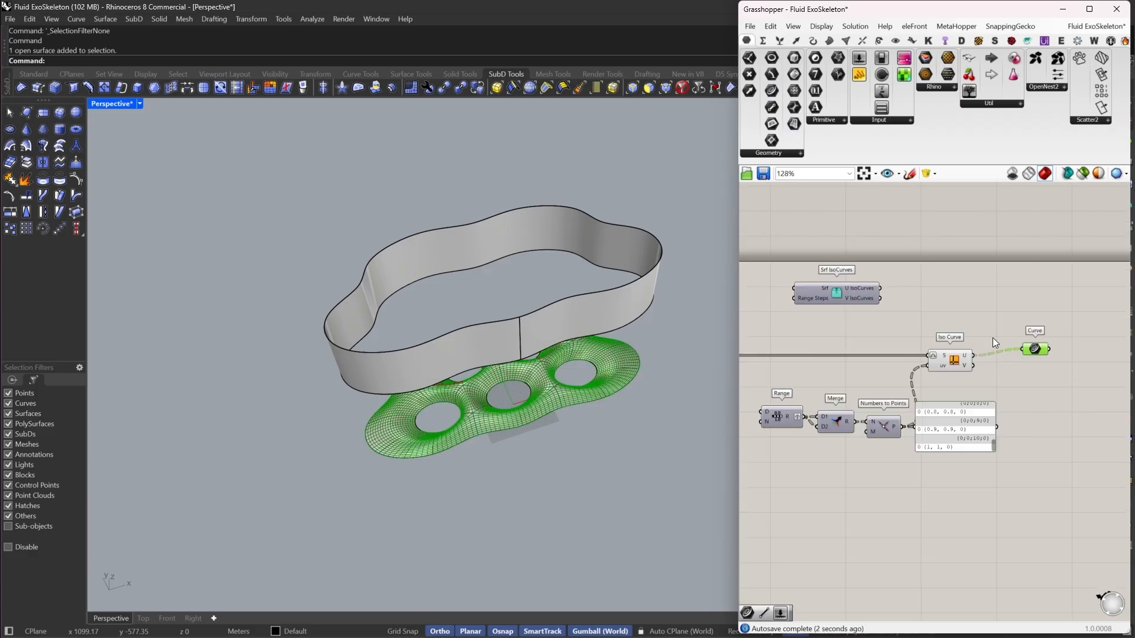
left_click_drag(980, 320, 897, 427)
middle_click(968, 286)
left_click(988, 306)
left_click(1004, 296)
Examine how the U iso curves flow across the faces and around the holes in relation to the guide surface
scroll(511, 417, "up", 5)
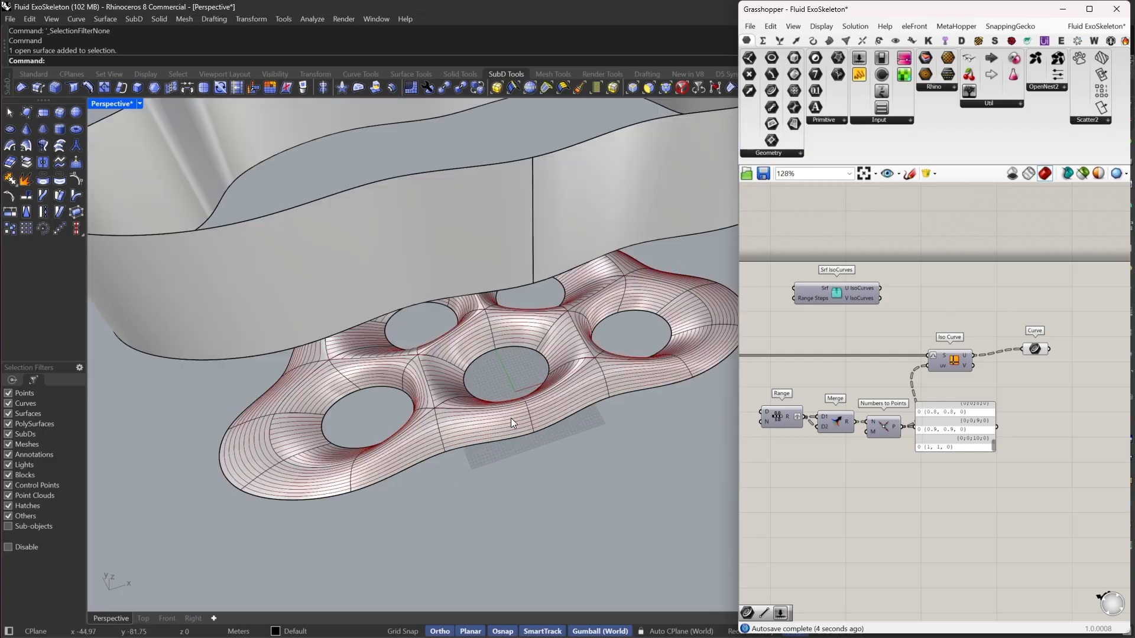
scroll(511, 417, "down", 3)
scroll(490, 463, "up", 5)
scroll(517, 434, "down", 5)
scroll(325, 484, "up", 5)
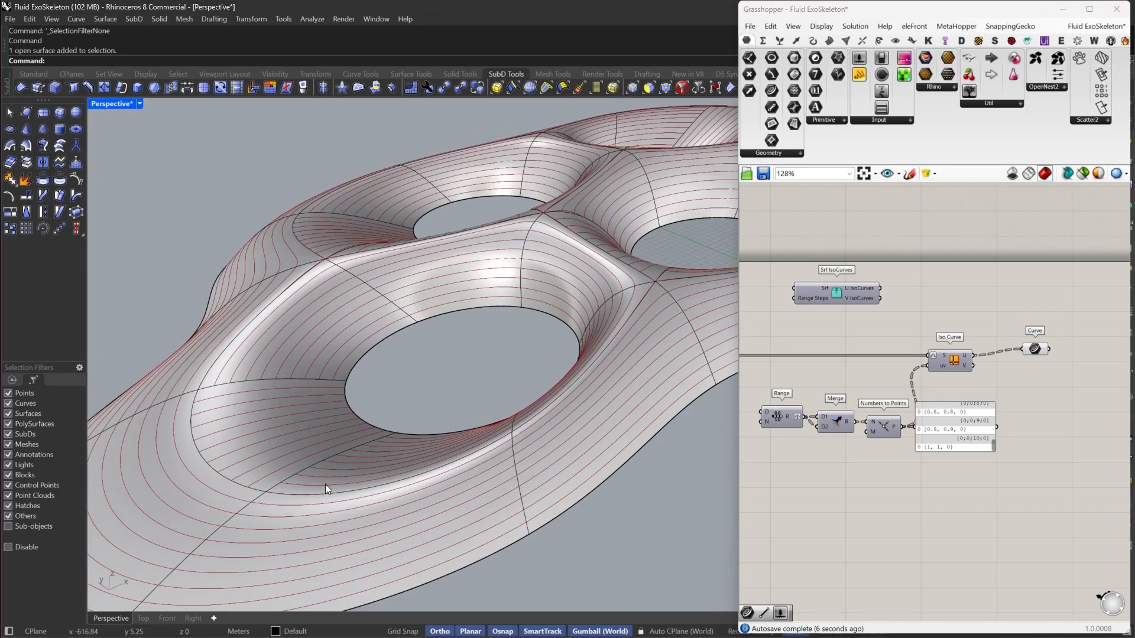
scroll(325, 484, "down", 6)
right_click_drag(590, 322, 565, 373)
left_click(565, 375)
right_click_drag(403, 448, 454, 384)
scroll(454, 384, "down", 5)
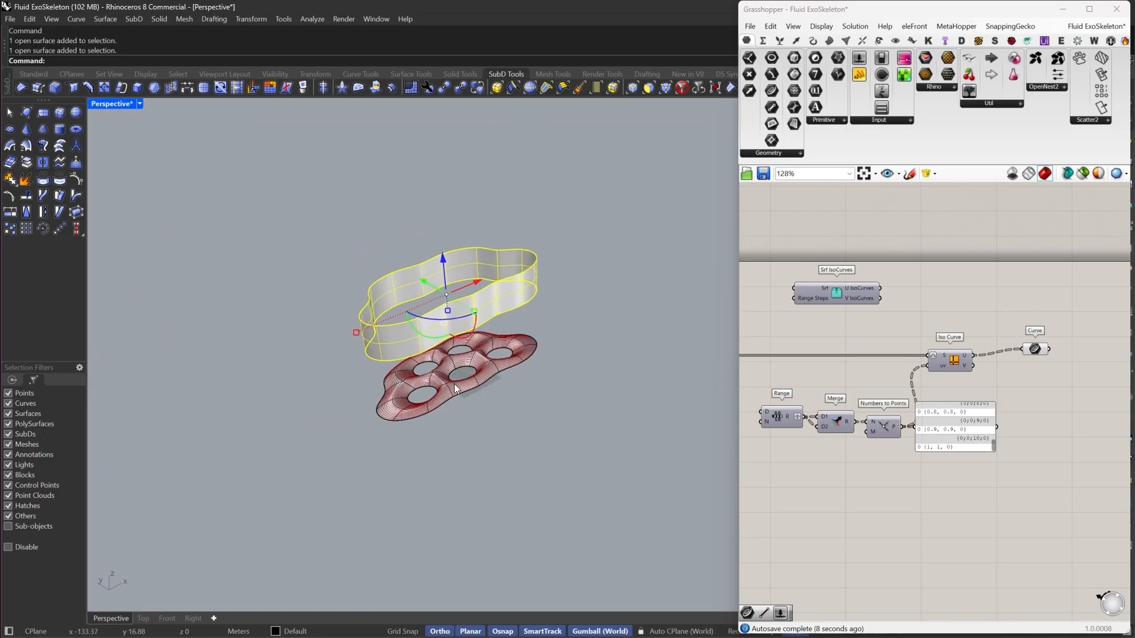
scroll(420, 247, "up", 5)
scroll(557, 236, "down", 4)
Scale the upper edge of the guide surface inward so that its wall tapers
left_click(557, 237)
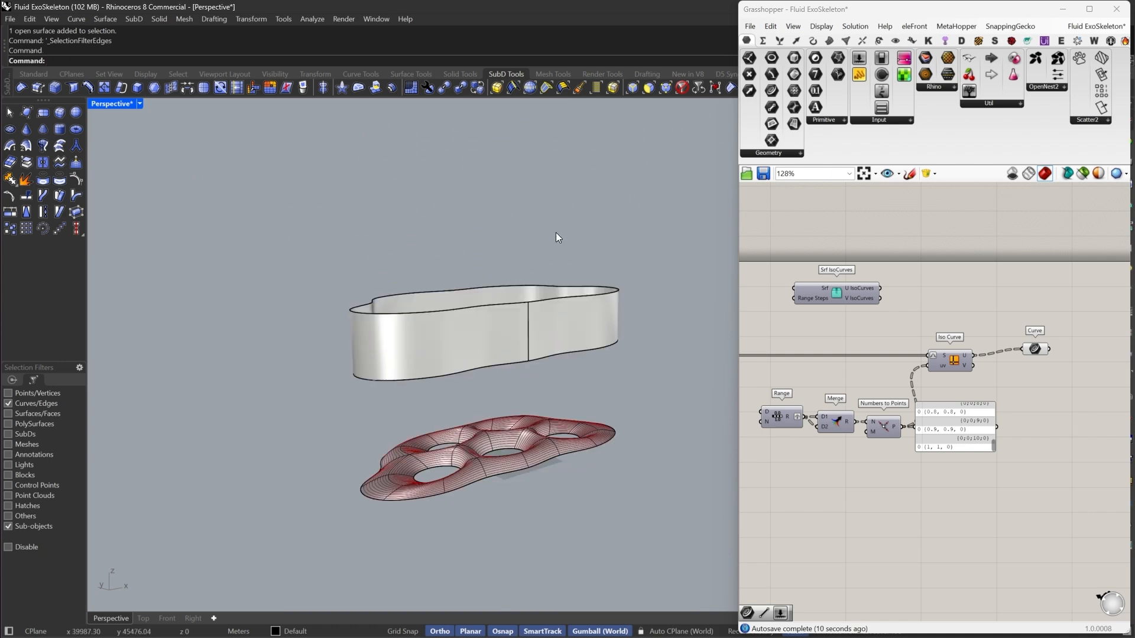
left_click(537, 302)
right_click_drag(503, 250, 384, 406)
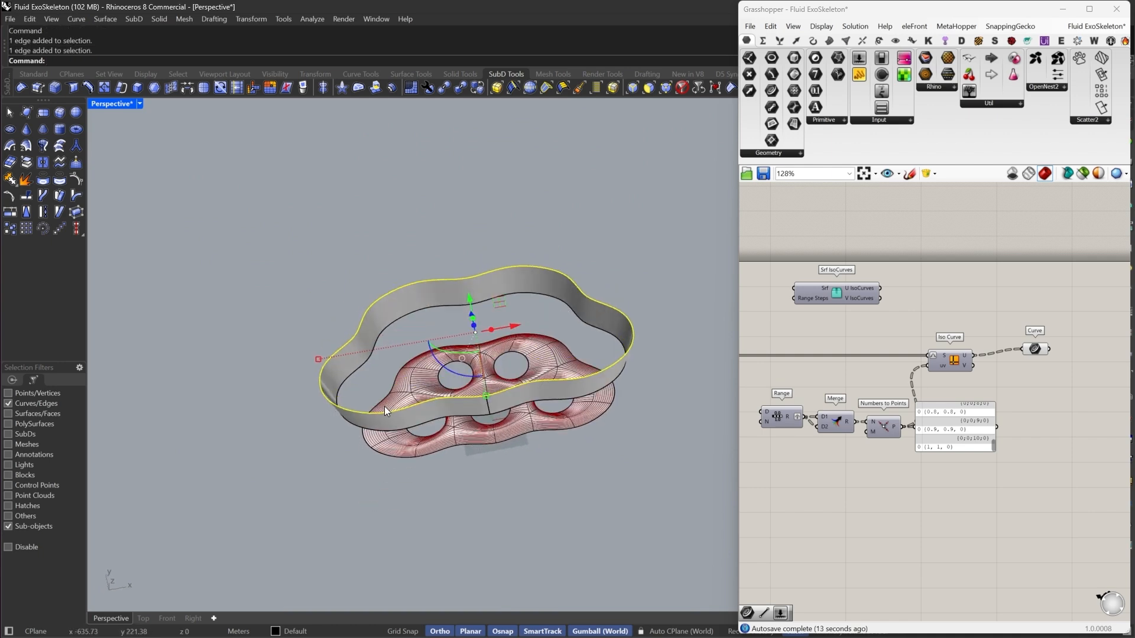
left_click_drag(358, 365, 360, 366, "shift")
right_click_drag(413, 399, 522, 356)
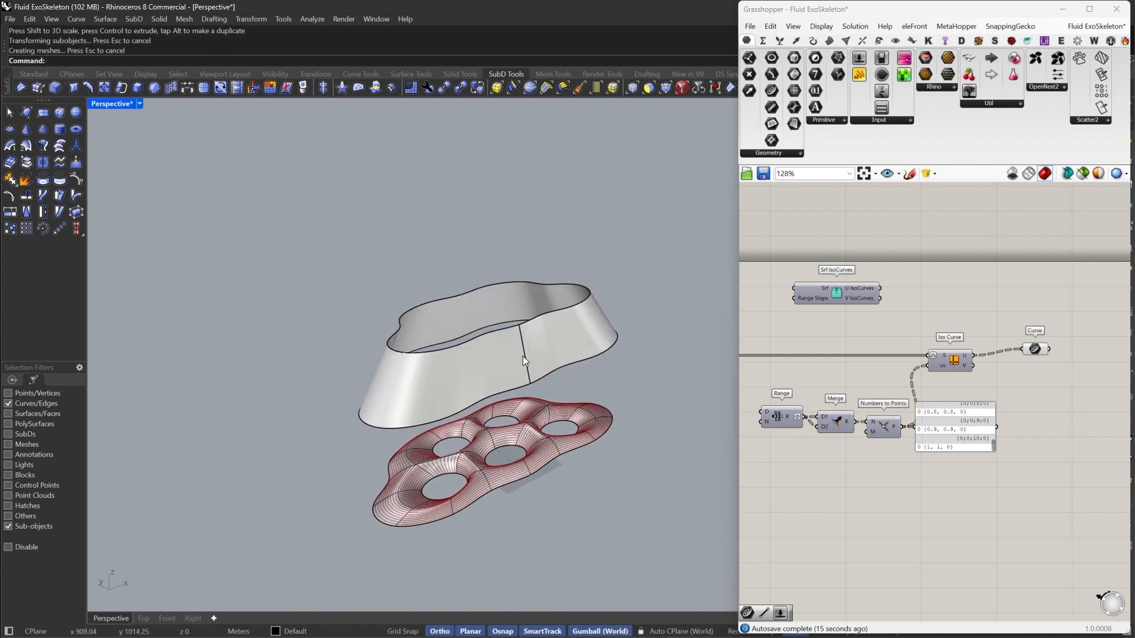
left_click(522, 353)
key("Escape")
Move the guide surface down towards the SubD shell and enlarge it so that it surrounds the shell
left_click(484, 387)
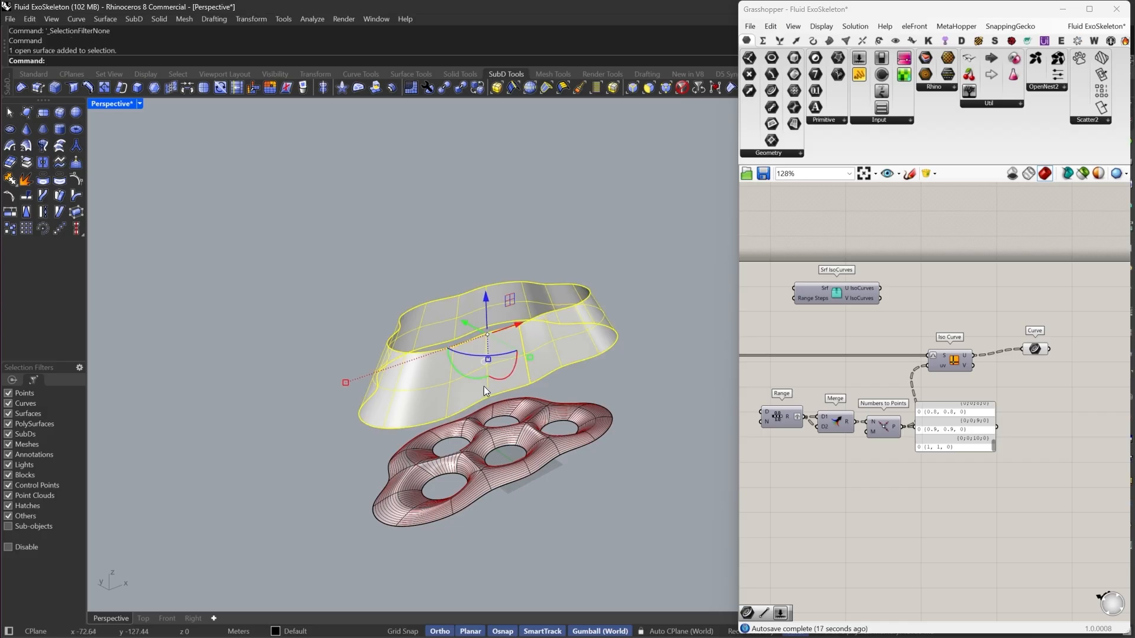
left_click_drag(488, 301, 499, 357)
left_click(360, 466)
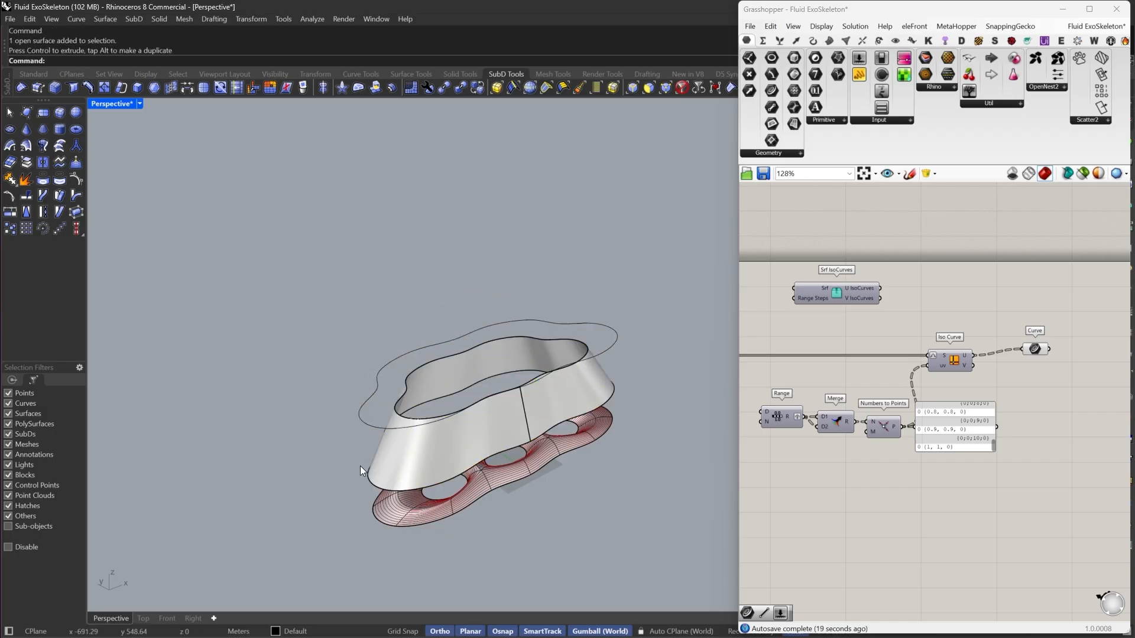
left_click(409, 461)
left_click_drag(354, 446, 318, 463)
key("Escape")
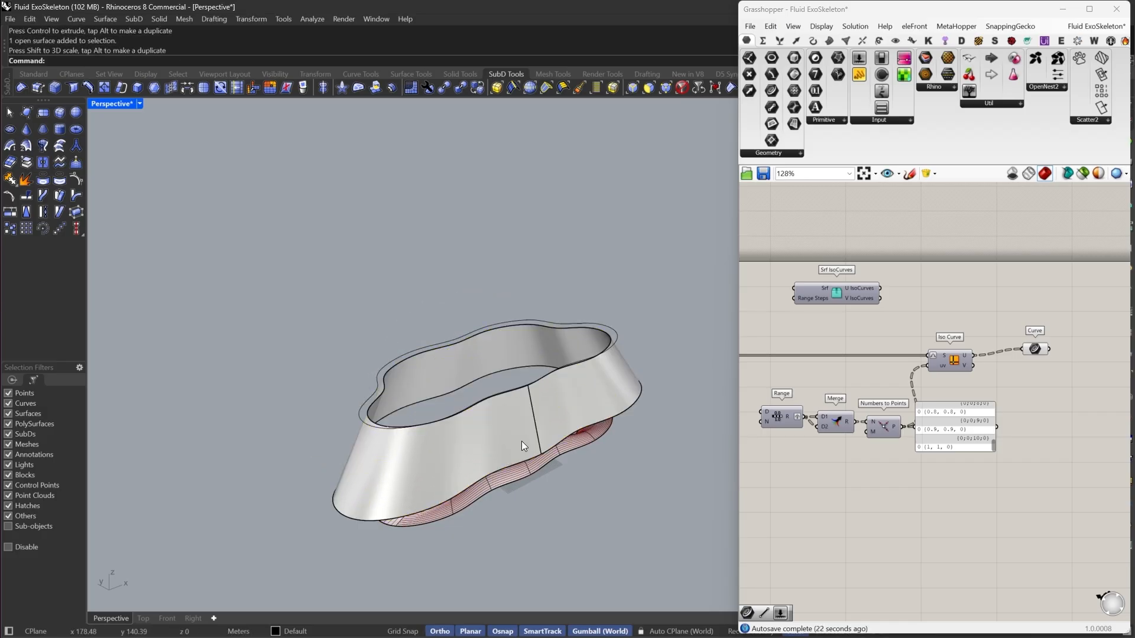
Scale the guide surface's upper edge further inward to flatten the slope and inspect the iso curves inside it
left_click(636, 94)
scroll(450, 423, "up", 3)
left_click(267, 389)
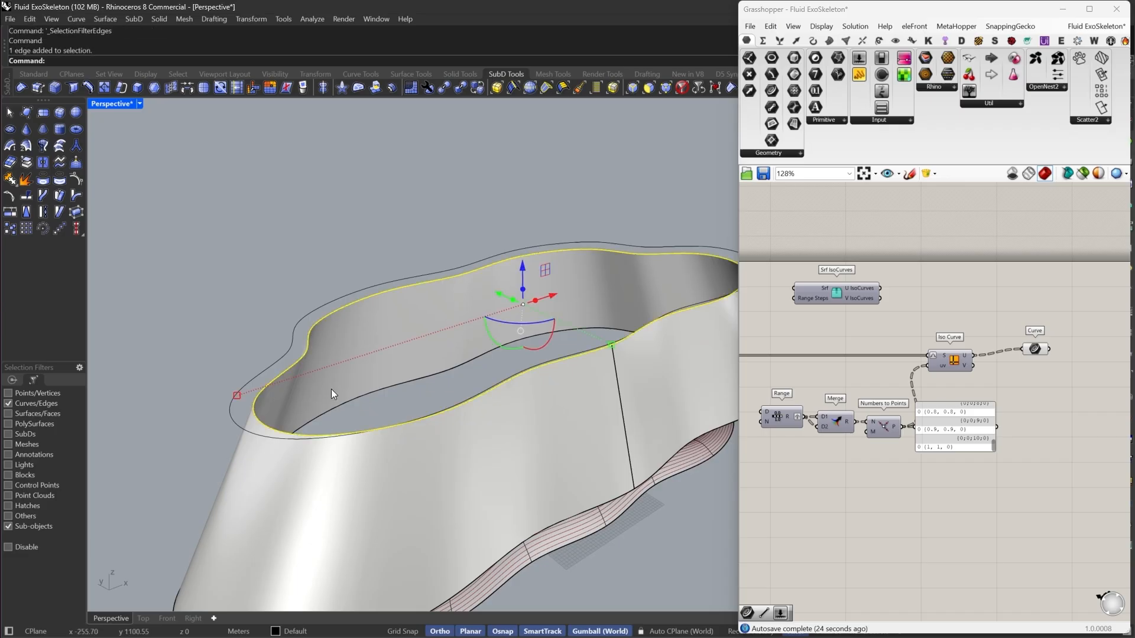
right_click_drag(561, 322, 548, 403)
scroll(591, 408, "down", 3)
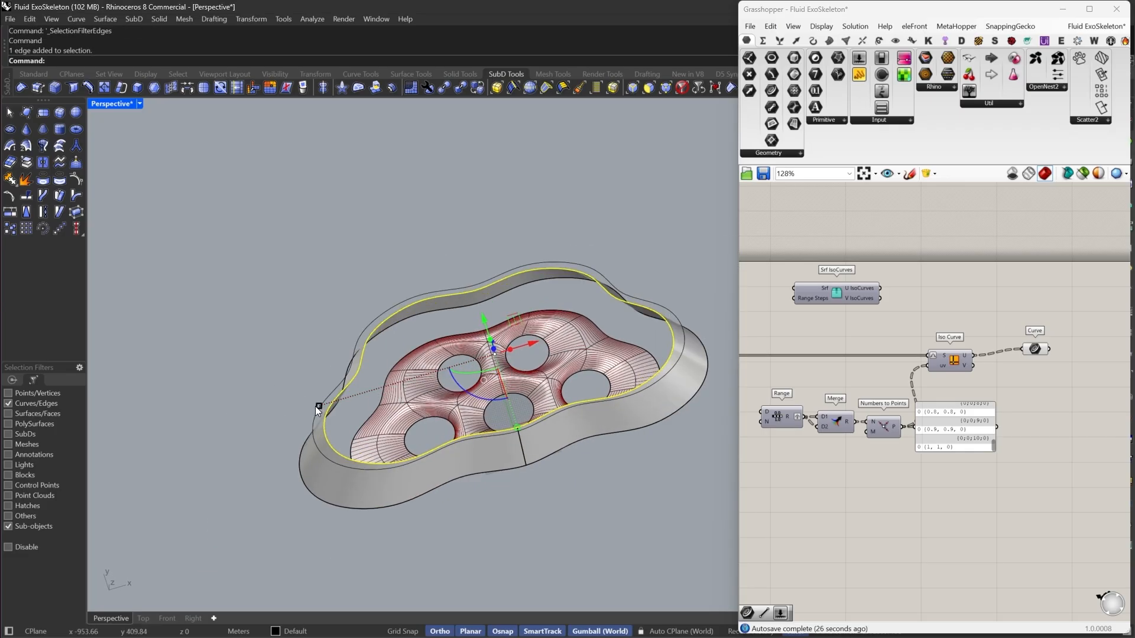
left_click_drag(403, 409, 445, 401, "shift")
right_click_drag(474, 443, 465, 353)
key("Escape")
scroll(470, 383, "up", 4)
right_click_drag(528, 272, 668, 384)
scroll(676, 373, "up", 3)
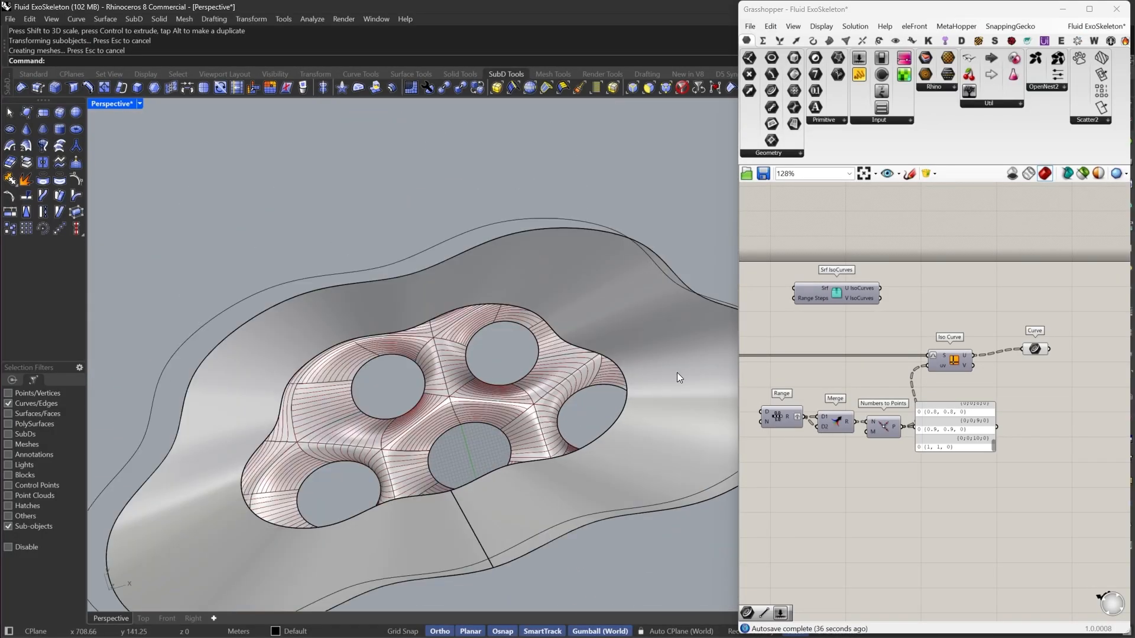
Delete the guide surface together with the closed curve around it
left_click(684, 90)
left_click(650, 424)
right_click_drag(650, 424, 637, 349)
left_click(692, 313, "shift")
right_click_drag(559, 376, 577, 395)
key("Delete")
Move the Unify UVs and Iso Curve component chain aside and place Srf IsoCurves below the Range component
right_click_drag(937, 381, 873, 363)
scroll(998, 338, "down", 3)
left_click_drag(1037, 419, 987, 335)
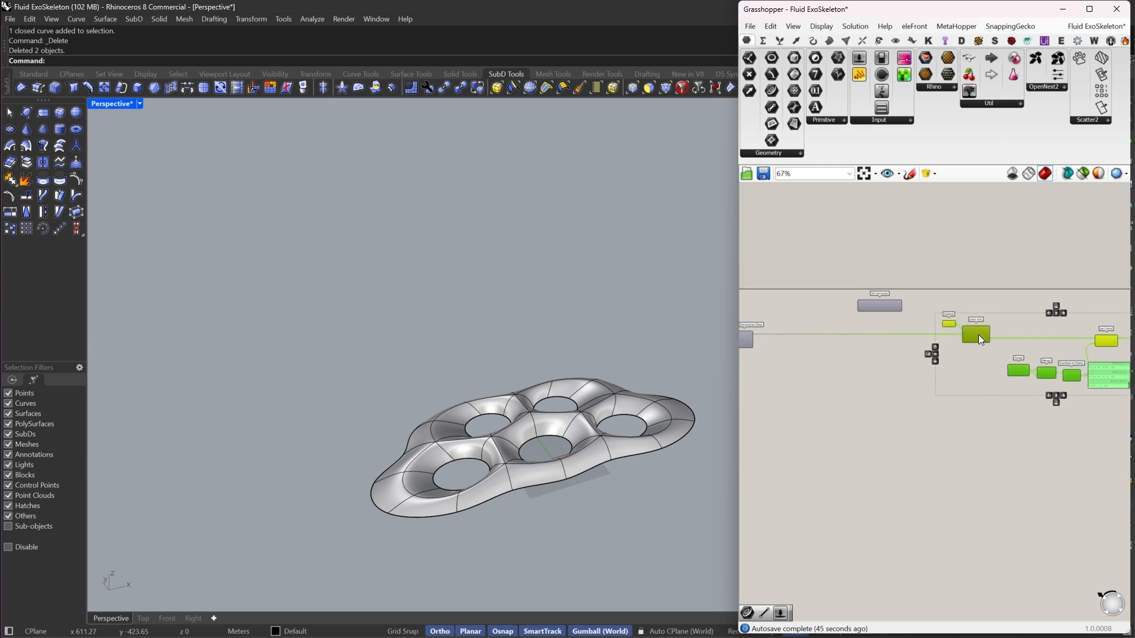
left_click(852, 374)
scroll(883, 354, "up", 3)
right_click_drag(928, 336, 791, 319)
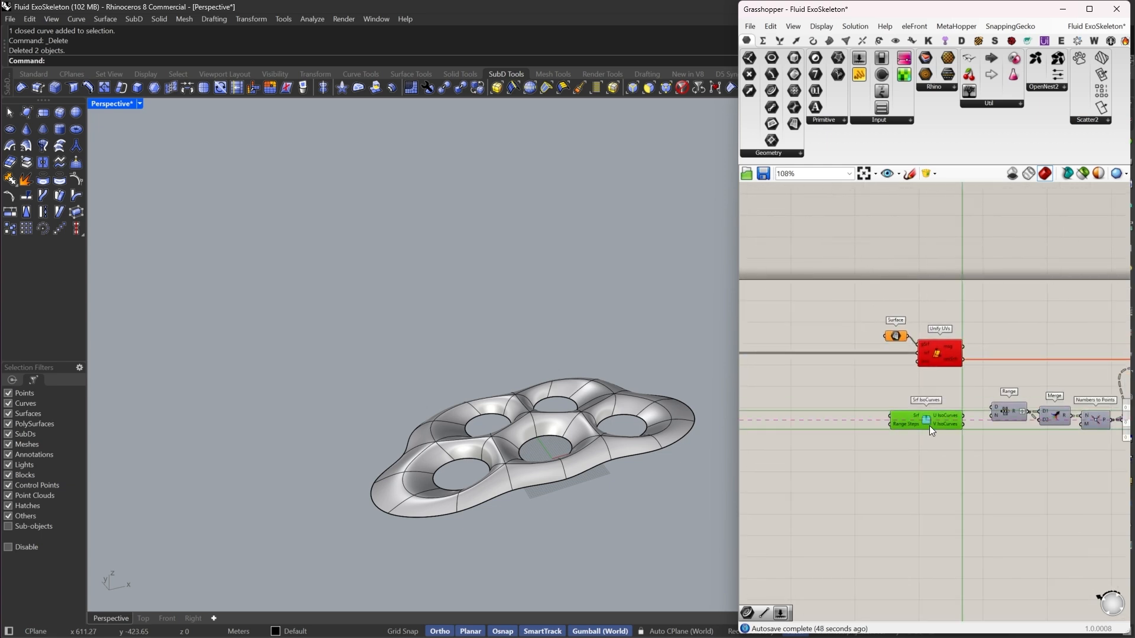
left_click_drag(929, 426, 978, 470)
Connect Unify UVs' uniSrfs output to the Srf input of Srf IsoCurves and undo the deletion of the guide surface
right_click_drag(975, 466, 881, 425)
scroll(926, 400, "up", 2)
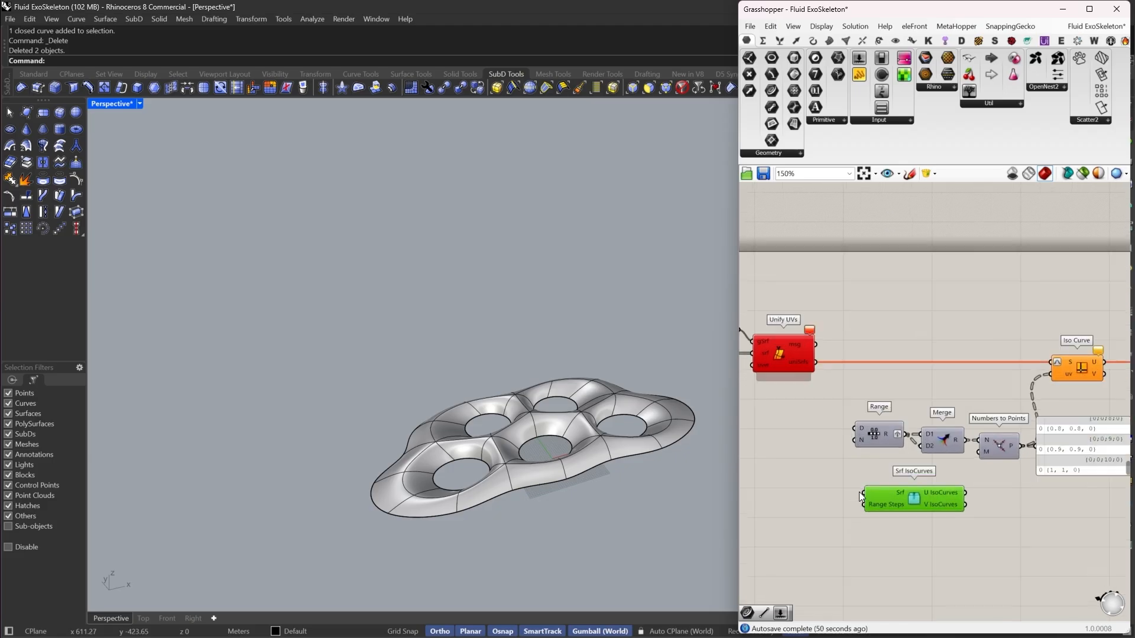
left_click_drag(863, 494, 796, 373)
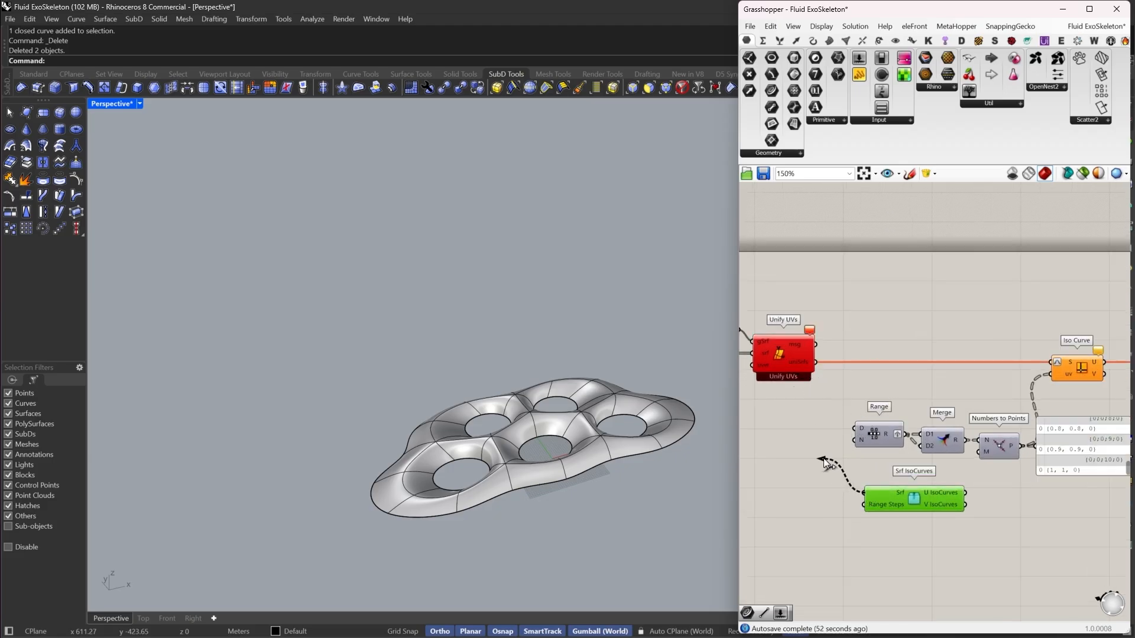
key("ctrl+z")
right_click_drag(867, 493, 902, 482)
right_click_drag(952, 449, 921, 402)
Feed a number slider of 20 into Srf IsoCurves' Range Steps and its U IsoCurves output into the Curve parameter
double_click(852, 485)
double_click(823, 445)
type("20")
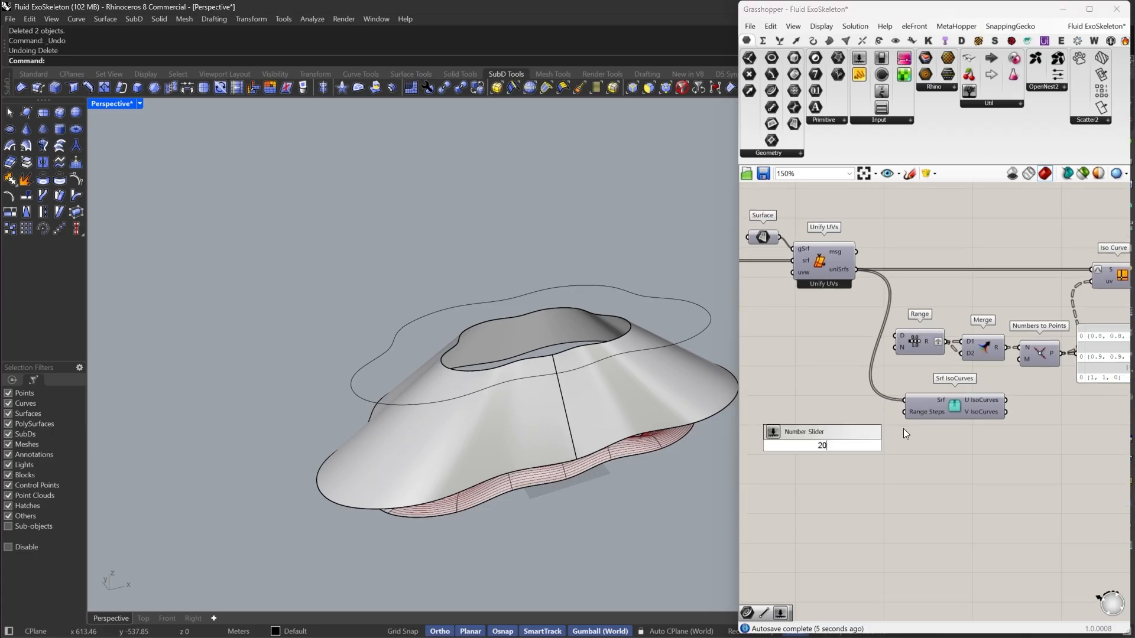
key("Return")
left_click_drag(903, 414, 872, 446)
right_click_drag(965, 409, 764, 444)
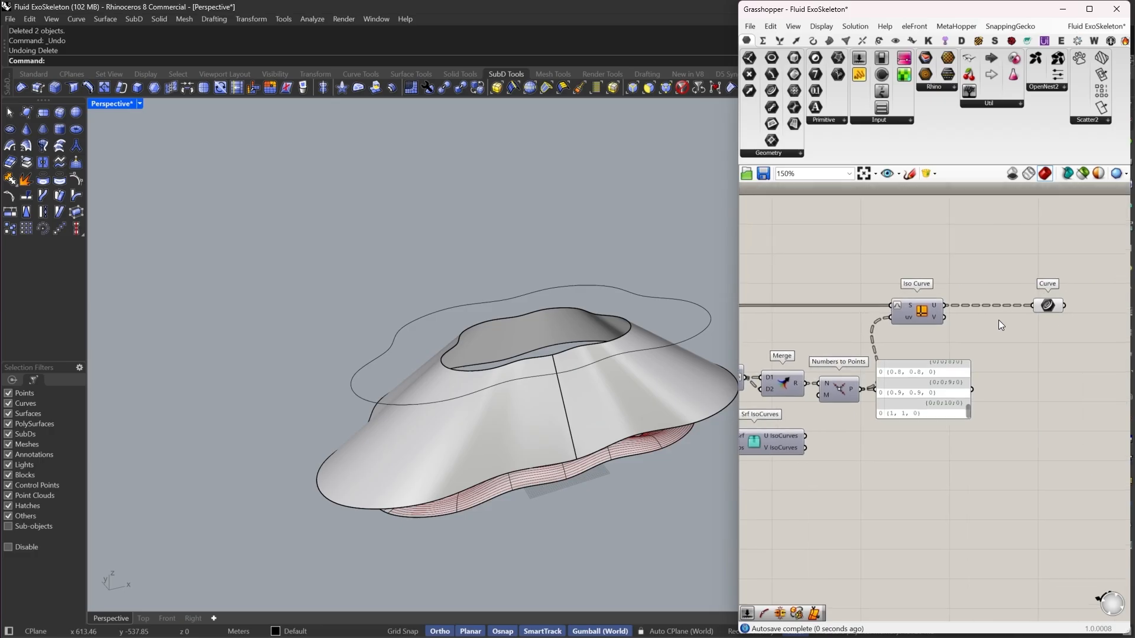
left_click_drag(799, 442, 805, 436)
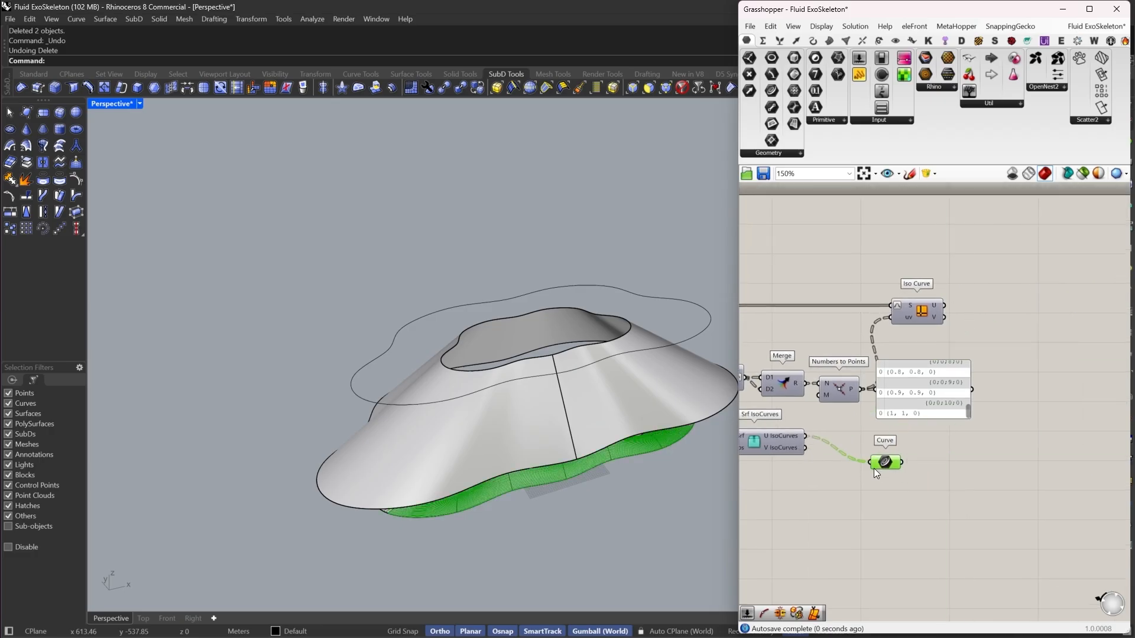
Add a Trim Tree component fed by the U output of Iso Curve
scroll(943, 435, "up", 2)
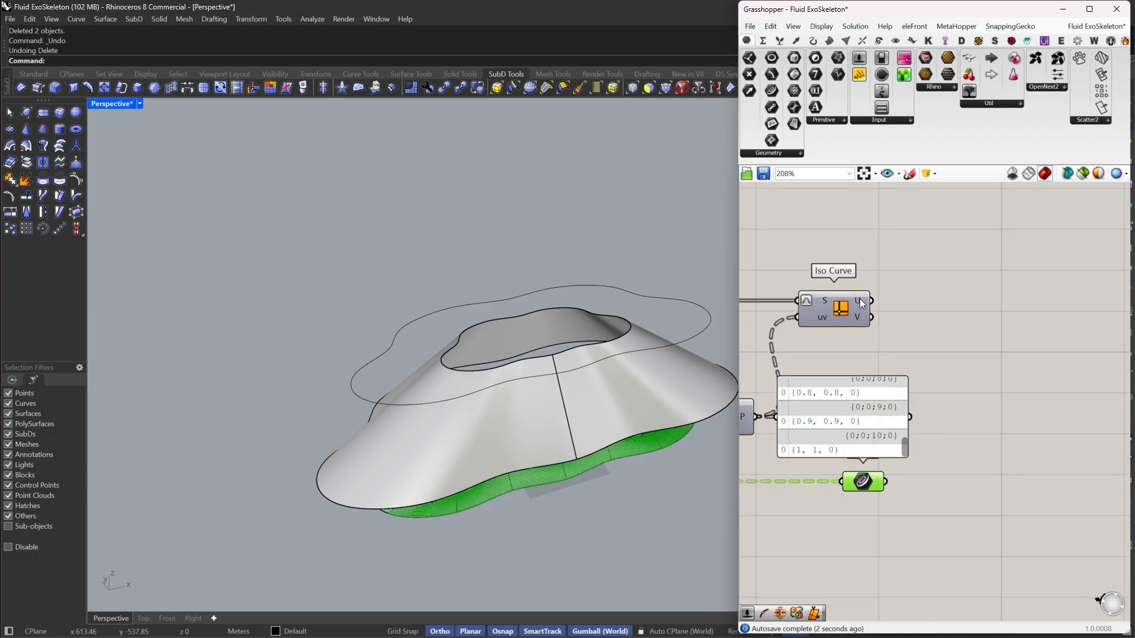
mouse_move(858, 301)
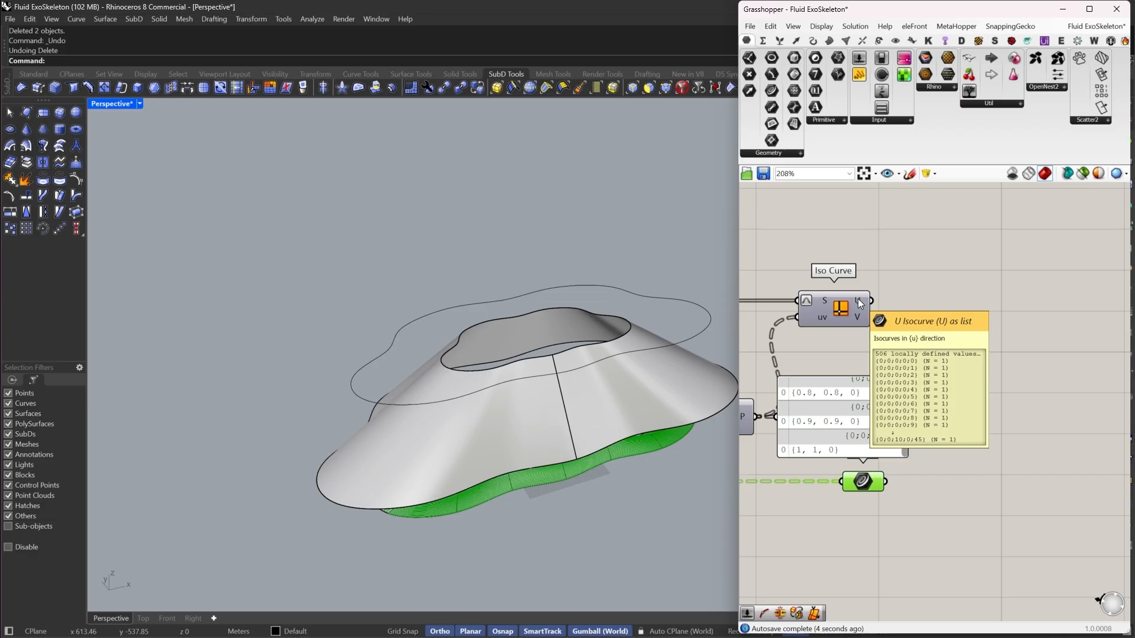
double_click(932, 299)
type("trim")
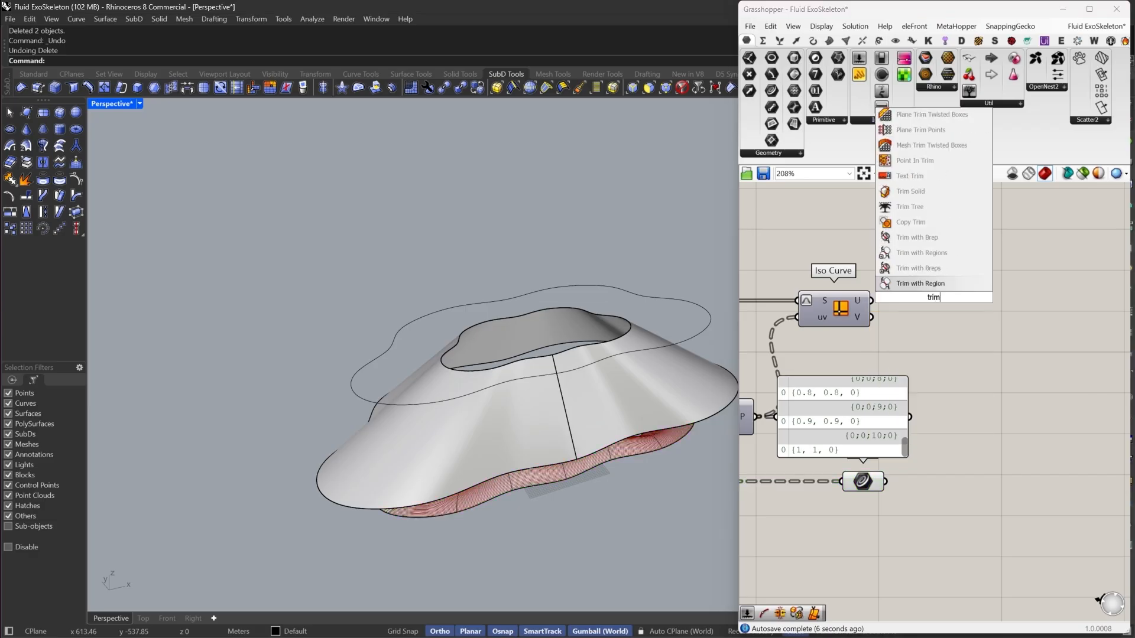
left_click(907, 206)
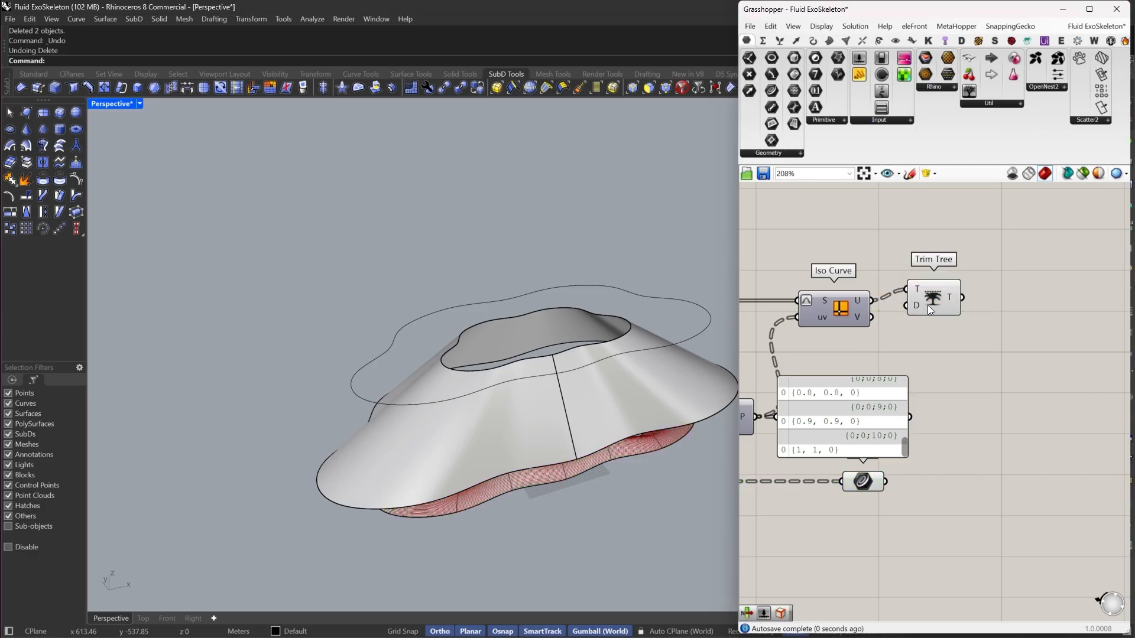
mouse_move(959, 306)
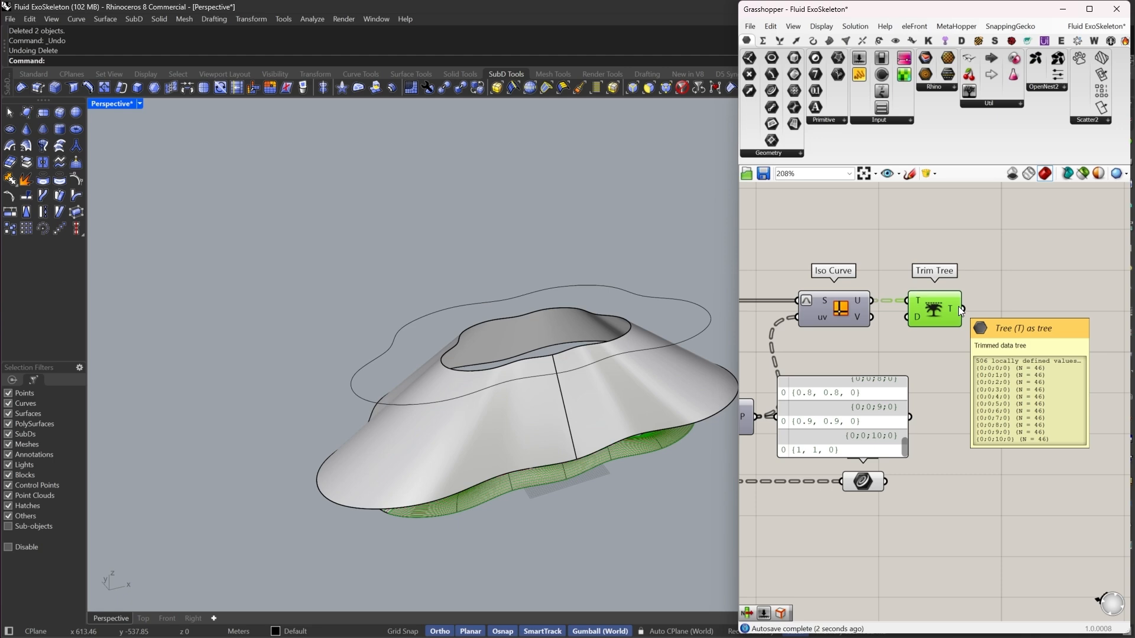
Open the Srf IsoCurves cluster to examine its internal components, then close it discarding changes
right_click_drag(901, 368, 973, 322)
right_click_drag(883, 438, 987, 431)
left_click(820, 447)
right_click_drag(870, 456, 840, 447)
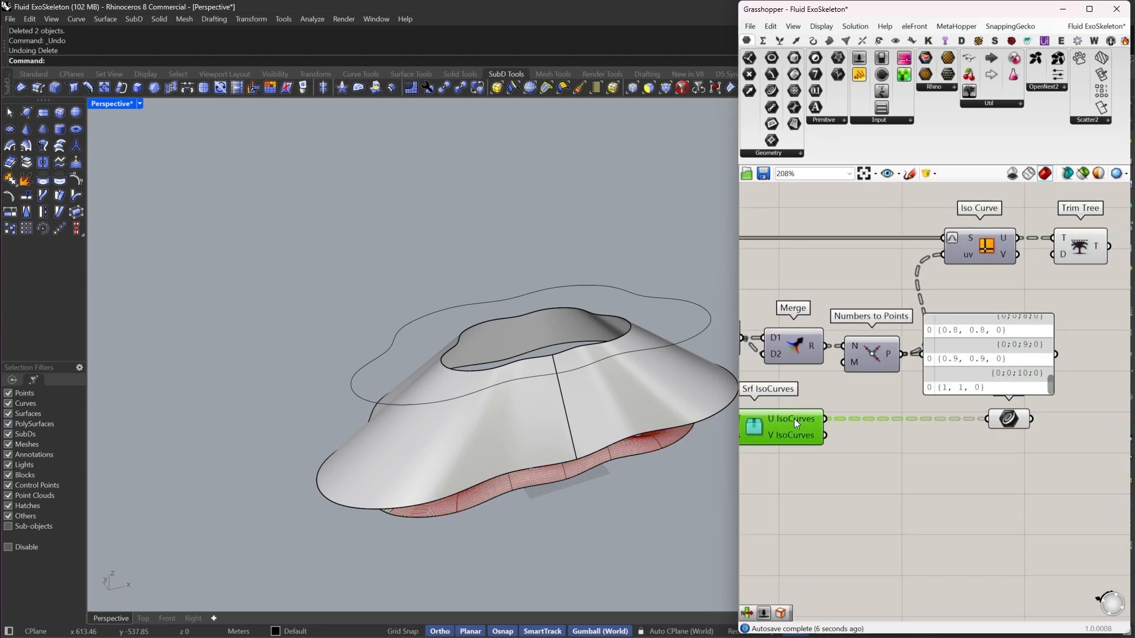
double_click(754, 427)
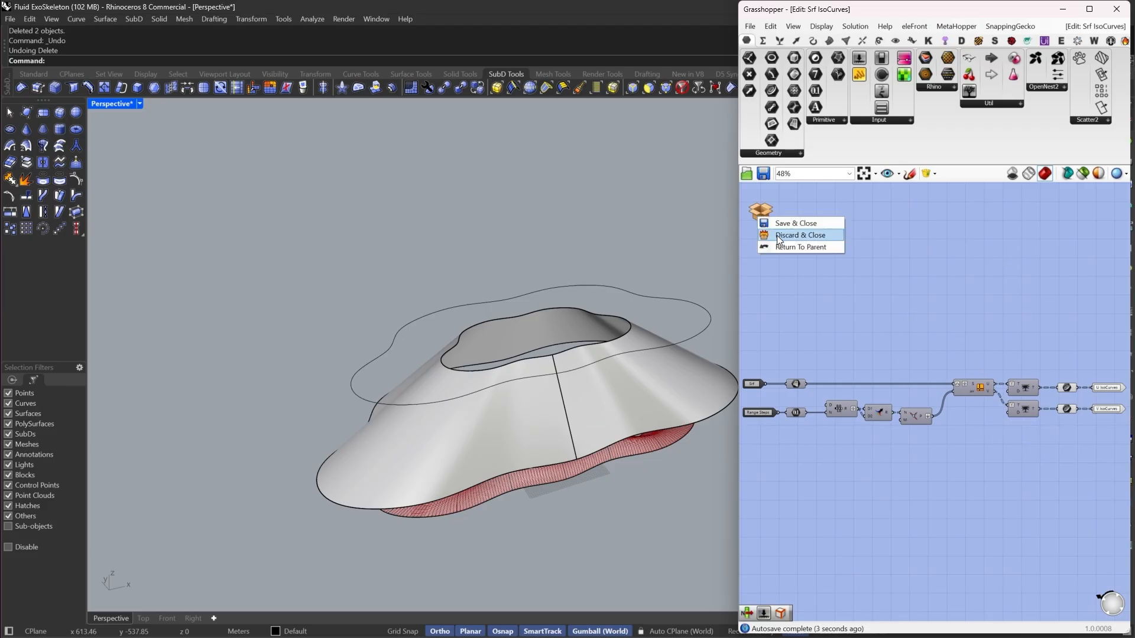
left_click(786, 235)
left_click(959, 349)
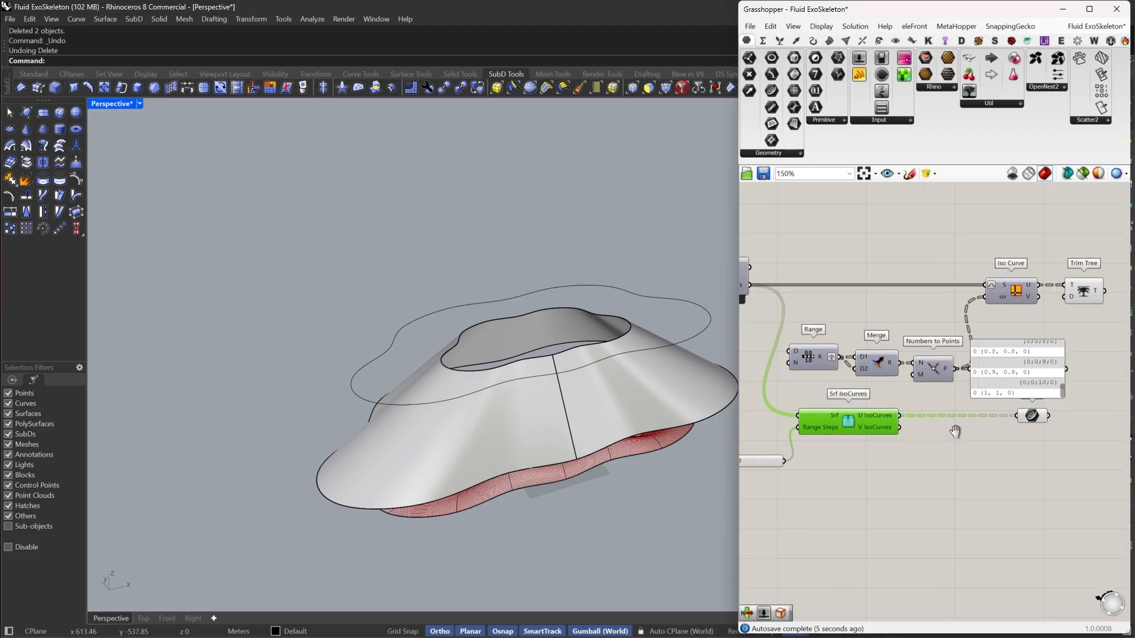
Move the Srf IsoCurves cluster with its Range Steps slider and Curve parameter further down below the Range chain
right_click_drag(903, 448, 949, 440)
left_click_drag(1058, 492, 804, 404)
left_click_drag(942, 412, 942, 459)
left_click(864, 505)
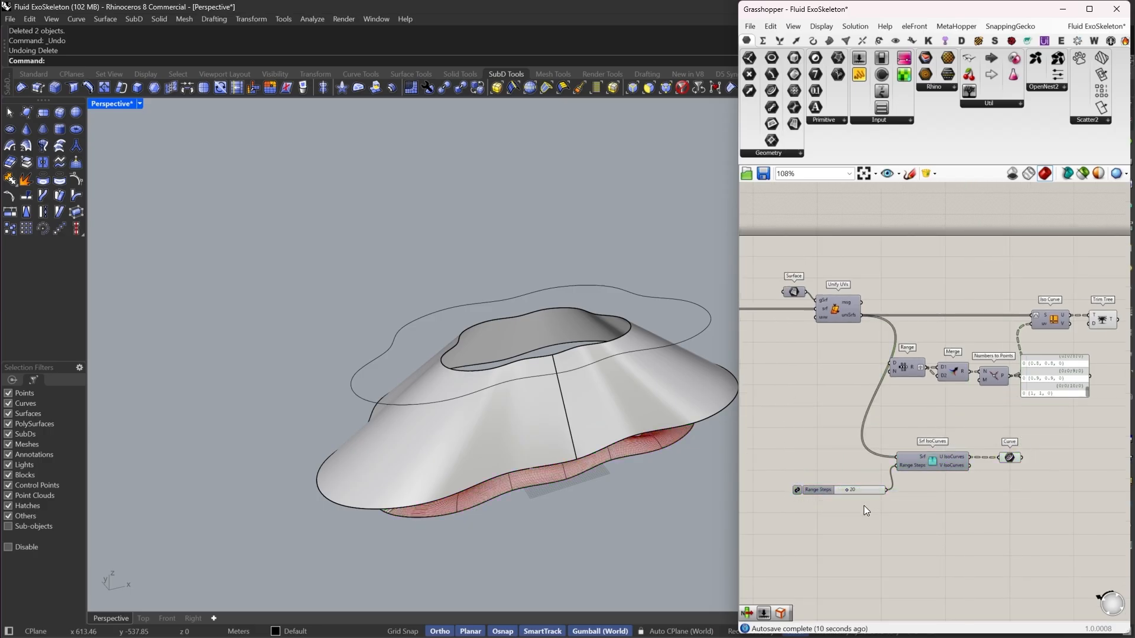
Delete the conical guide surface and the closed curve around it from the Rhino model
scroll(940, 467, "up", 3)
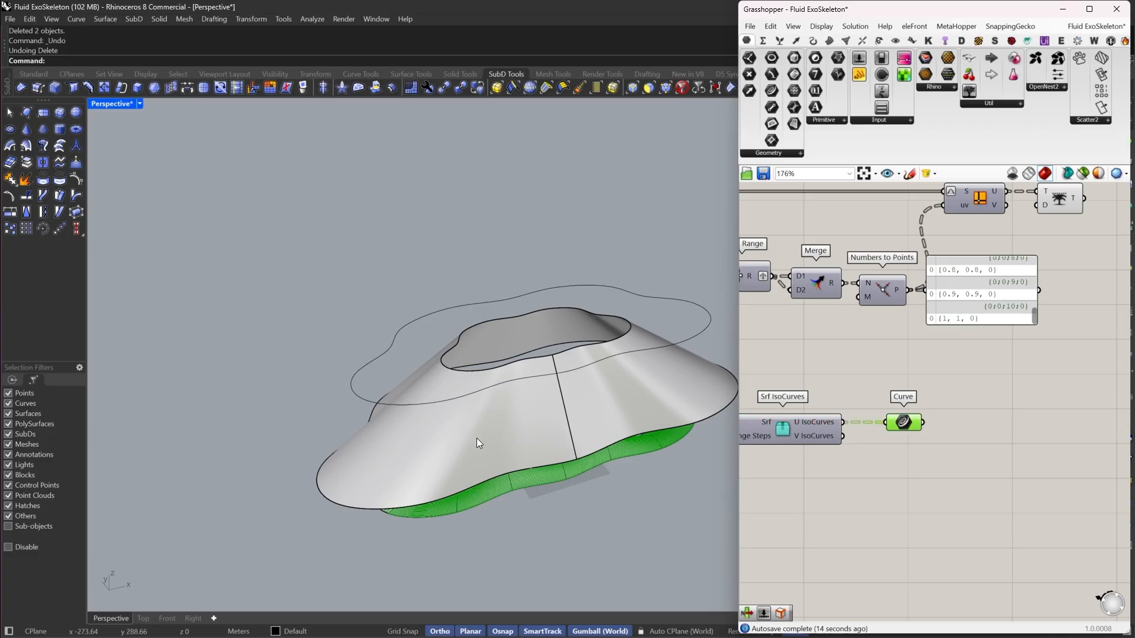
right_click_drag(496, 477, 502, 448)
scroll(554, 450, "up", 8)
right_click_drag(480, 379, 509, 408)
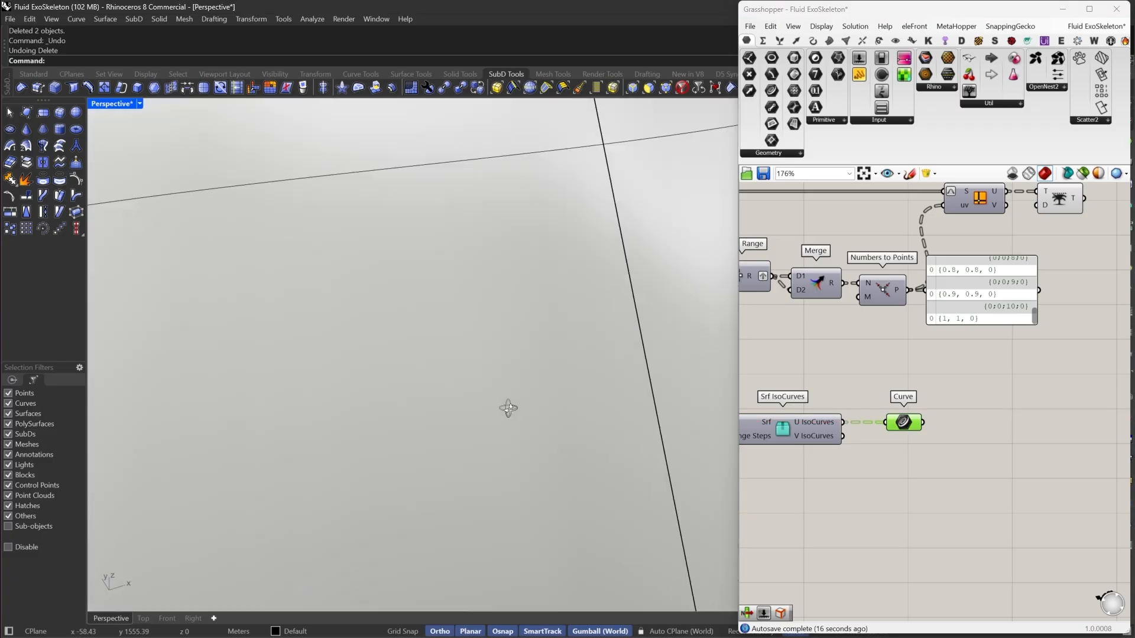
scroll(509, 406, "down", 10)
right_click_drag(513, 369, 528, 346)
scroll(527, 345, "down", 9)
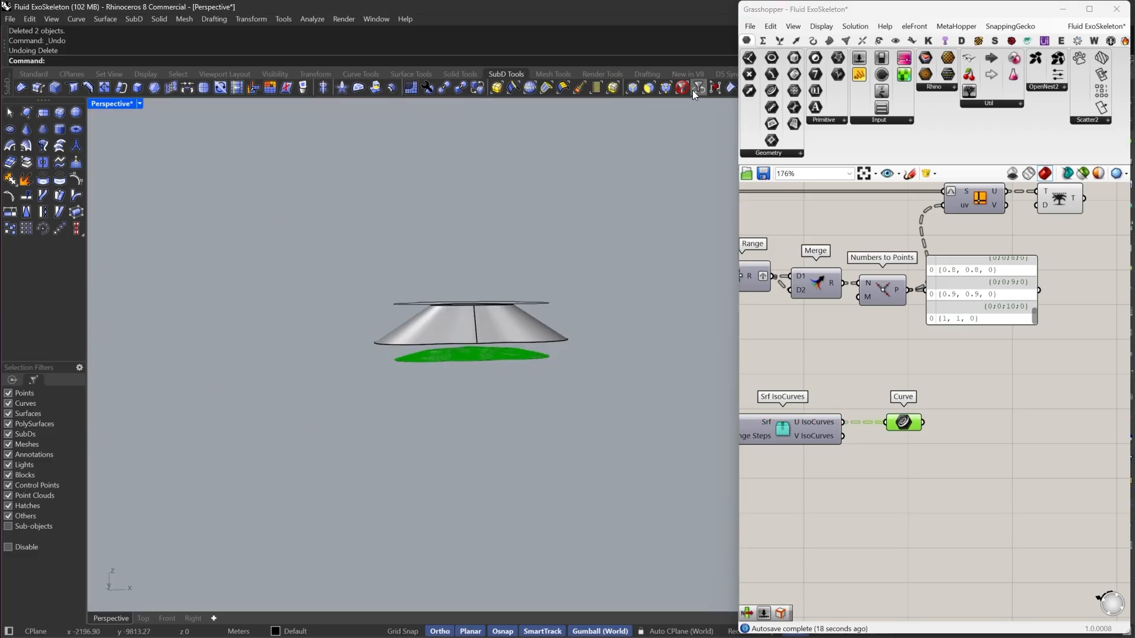
left_click_drag(339, 340, 339, 340)
key("Delete")
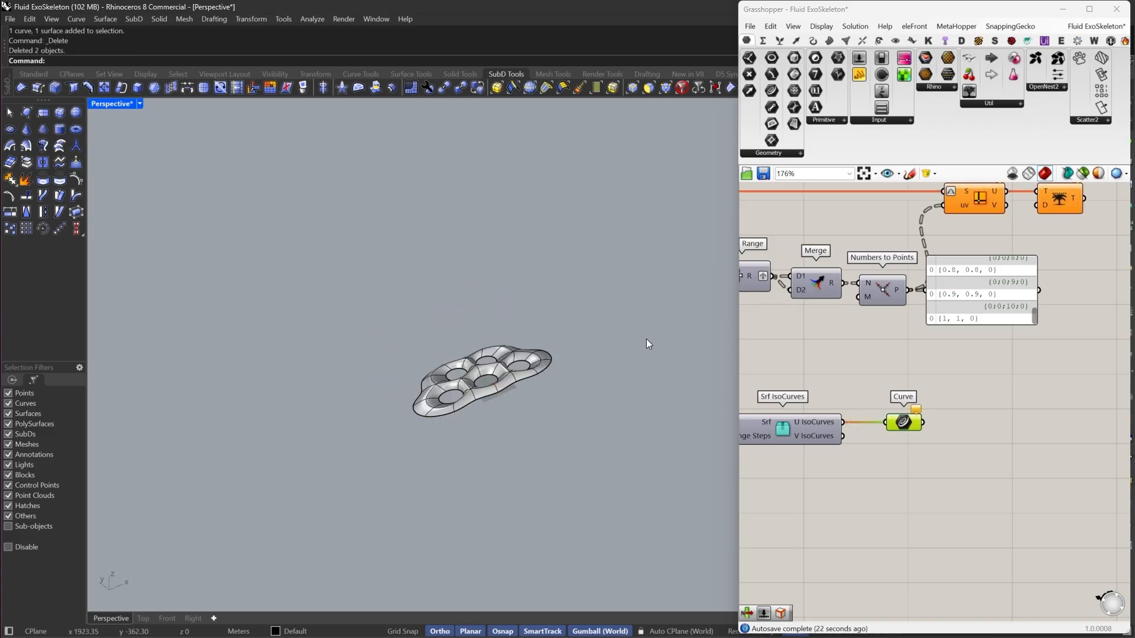
Delete the Surface parameter that feeds the gSrf input of Unify UVs
right_click_drag(647, 342, 602, 387)
right_click_drag(929, 446, 974, 453)
scroll(974, 453, "down", 4)
right_click_drag(934, 392, 1016, 435)
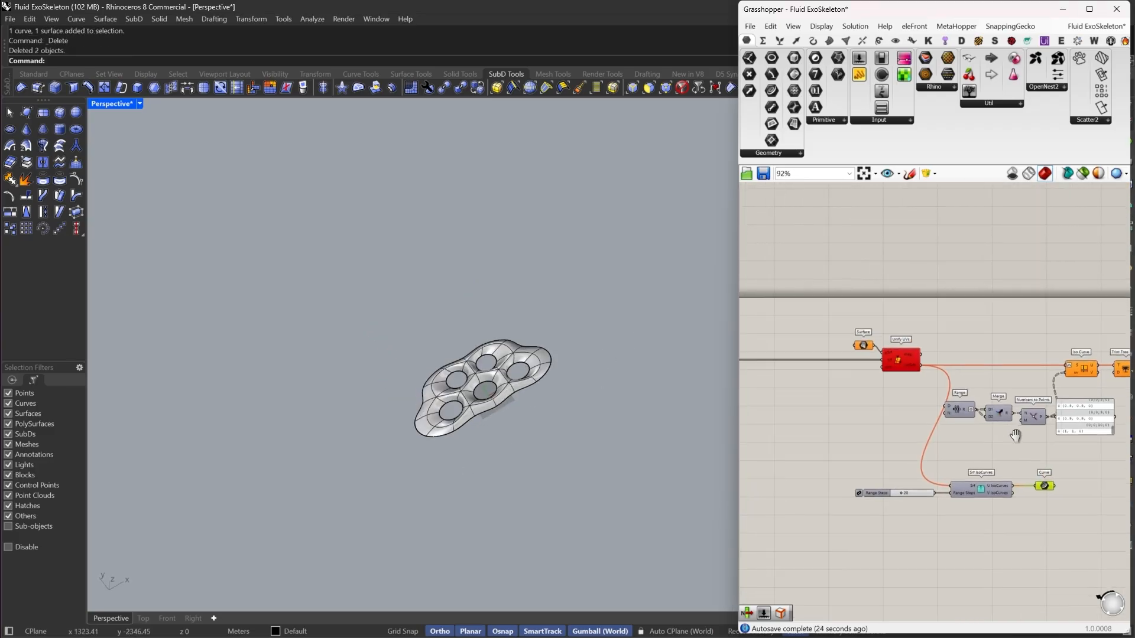
right_click_drag(839, 345, 961, 349)
scroll(917, 356, "up", 3)
key("Delete")
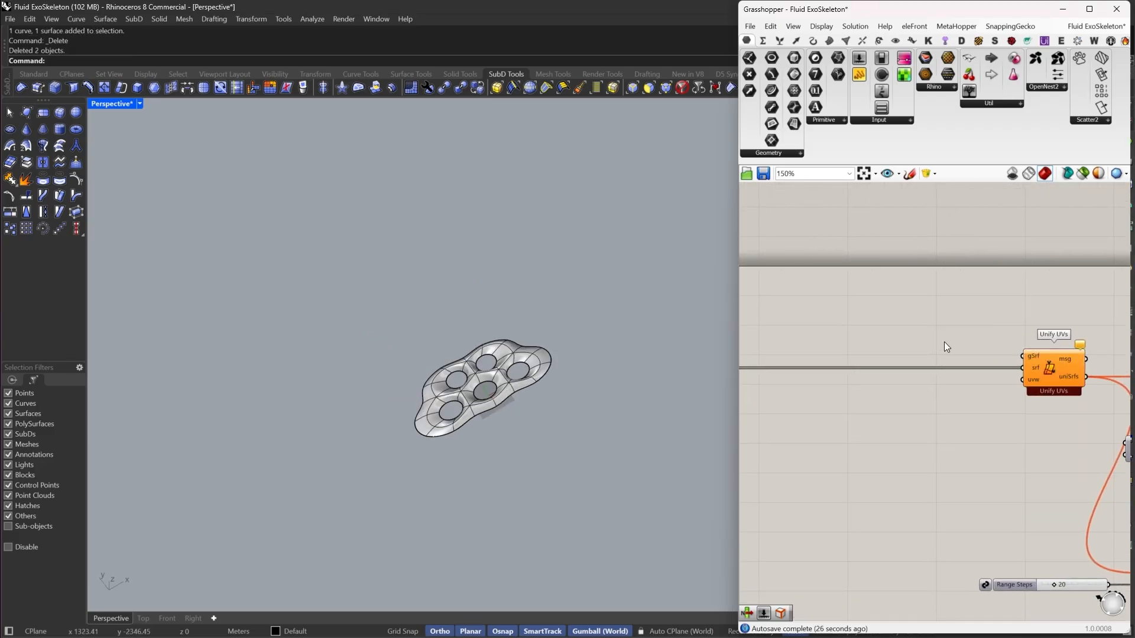
Graft the F output of Deconstruct Brep
right_click_drag(848, 371, 991, 353)
right_click_drag(769, 390, 845, 379)
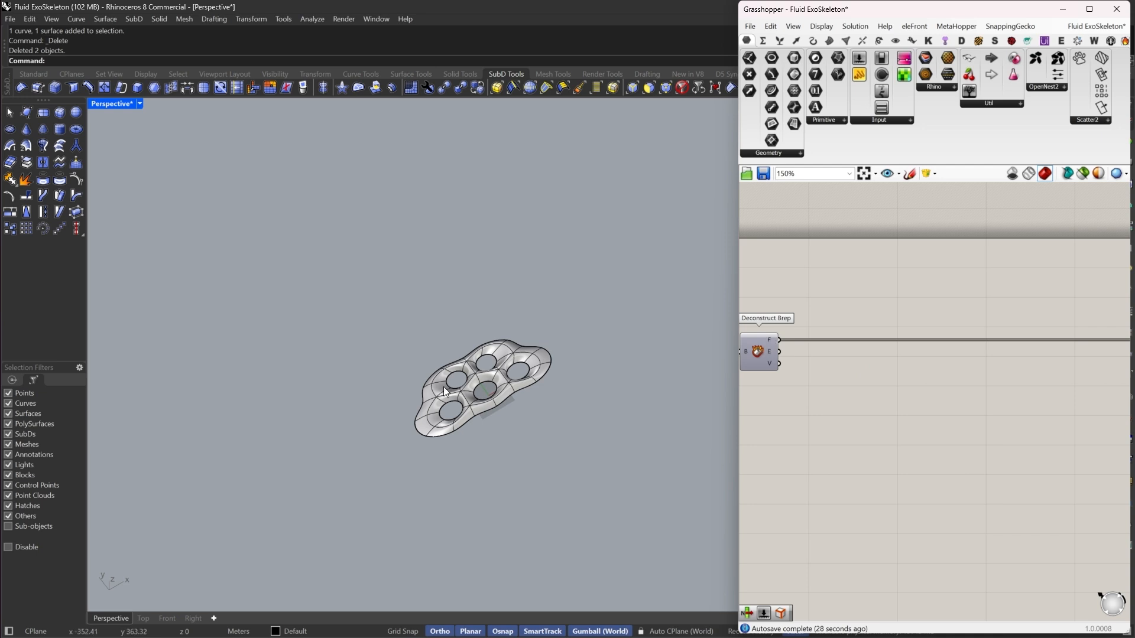
scroll(445, 392, "up", 5)
mouse_move(615, 434)
right_mouse_down()
mouse_move(526, 413)
mouse_move(594, 440)
right_mouse_up()
scroll(527, 413, "down", 4)
right_click_drag(908, 383, 929, 407)
double_click(883, 376)
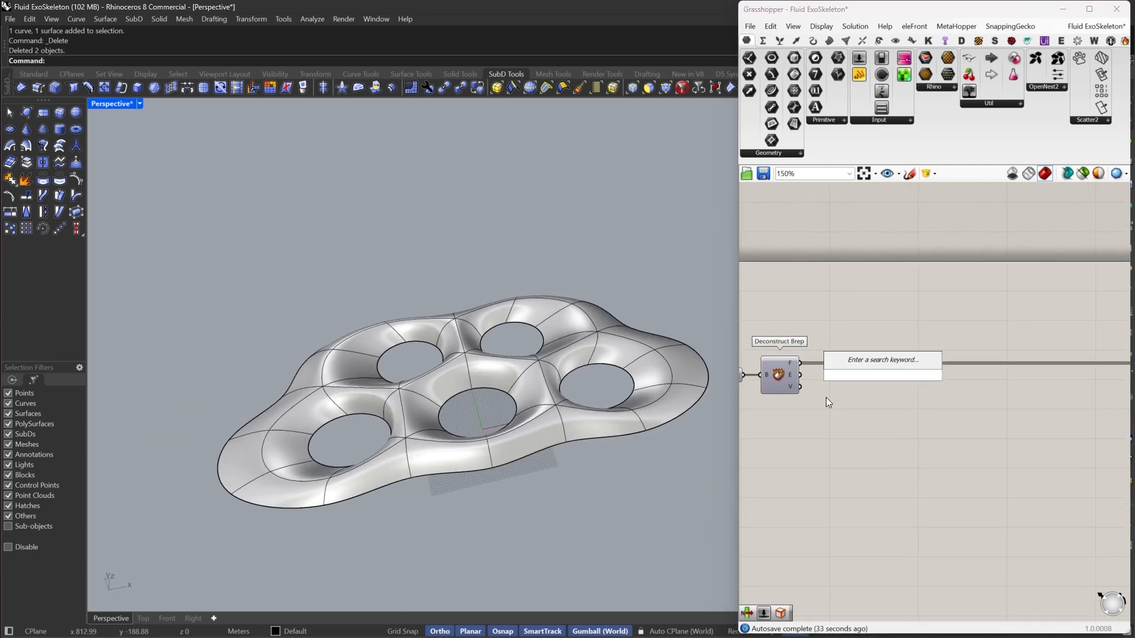
key("Escape")
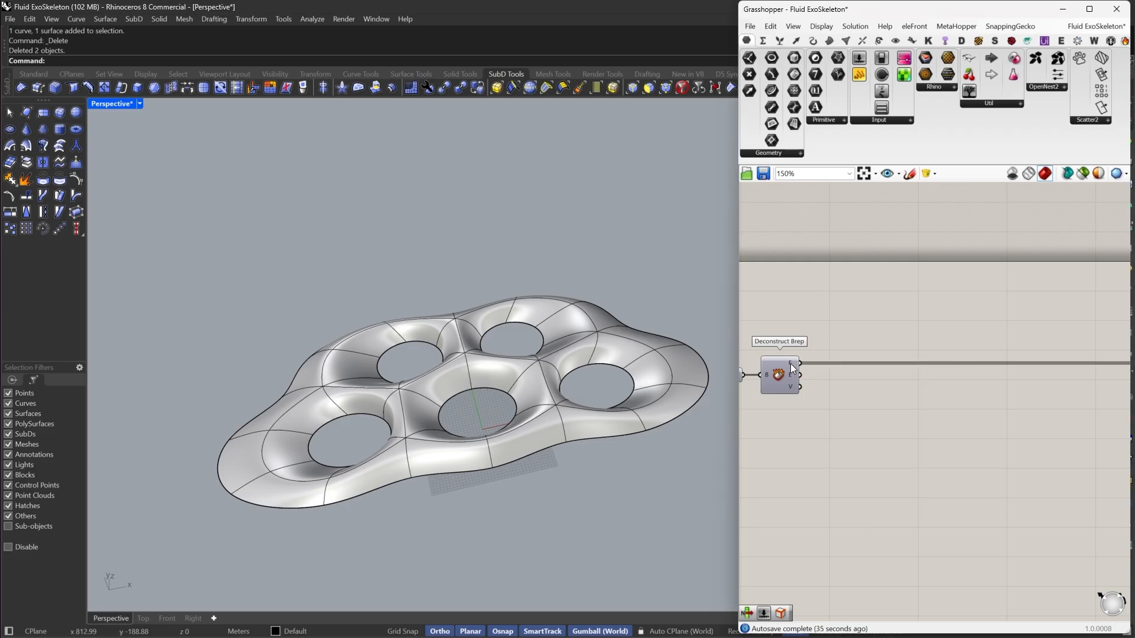
right_click(791, 365)
left_click(844, 439)
Add an Explode component beside Deconstruct Brep and connect the grafted F output to its C input
scroll(867, 404, "up", 2)
double_click(867, 403)
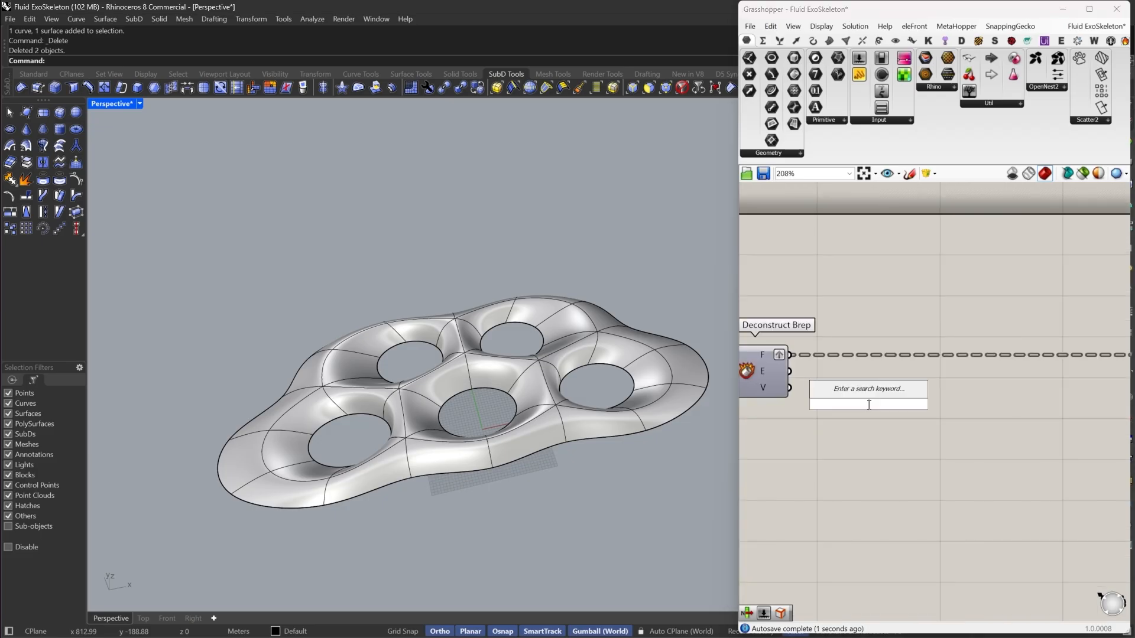
type("expl")
left_click(850, 362)
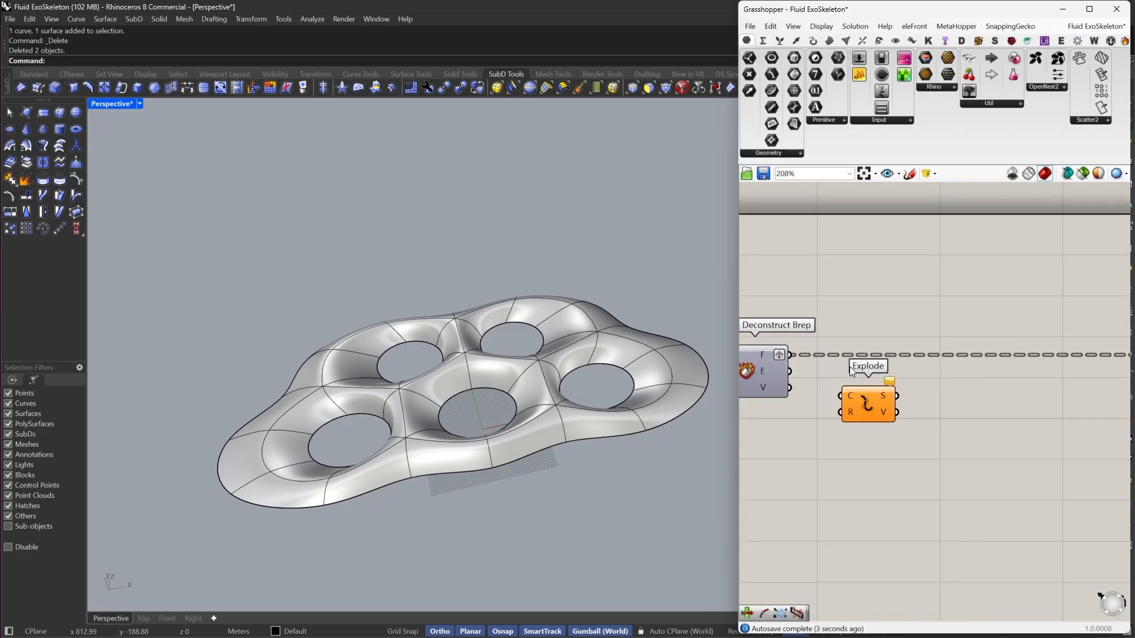
left_click_drag(841, 395, 792, 355)
left_click_drag(876, 400, 884, 336)
Examine the exploded edge curves of the SubD faces around the holes and along the outer rim
scroll(635, 342, "up", 6)
scroll(554, 427, "down", 5)
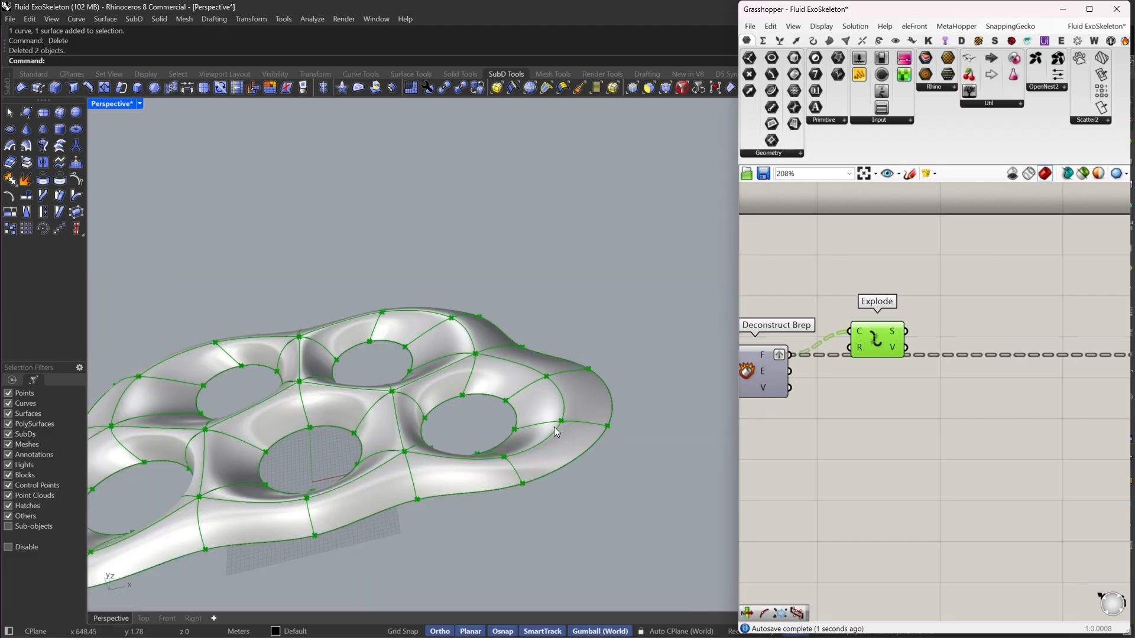
scroll(609, 437, "up", 4)
right_click_drag(632, 420, 603, 388)
scroll(568, 355, "up", 4)
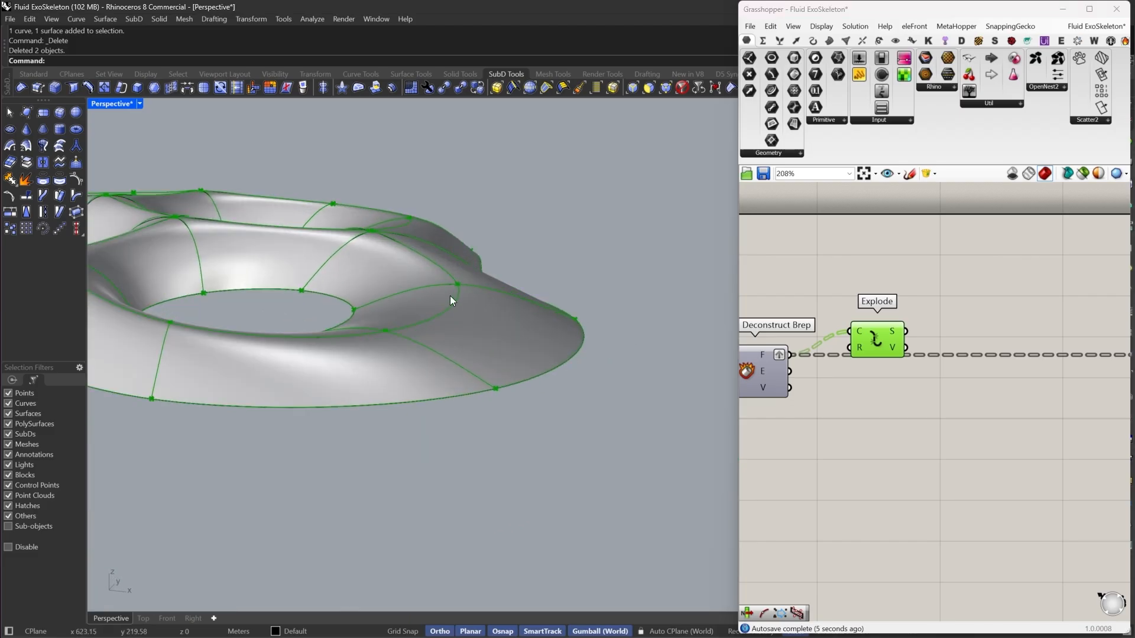
left_click_drag(890, 344, 876, 320)
right_click_drag(918, 310, 896, 317)
scroll(461, 408, "down", 7)
scroll(423, 375, "up", 5)
right_click_drag(419, 362, 431, 410)
scroll(431, 410, "down", 4)
right_click_drag(925, 338, 915, 341)
scroll(916, 342, "up", 2)
Add a Curve Middle component fed by Explode's S output and place it above and beside Explode
double_click(909, 322)
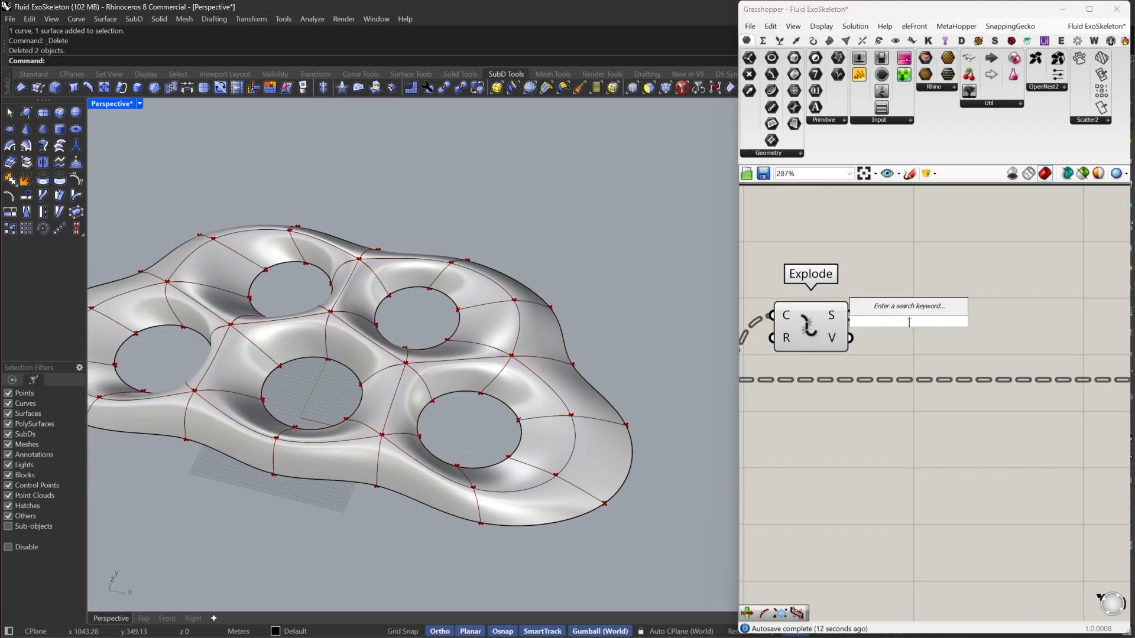
type("mif")
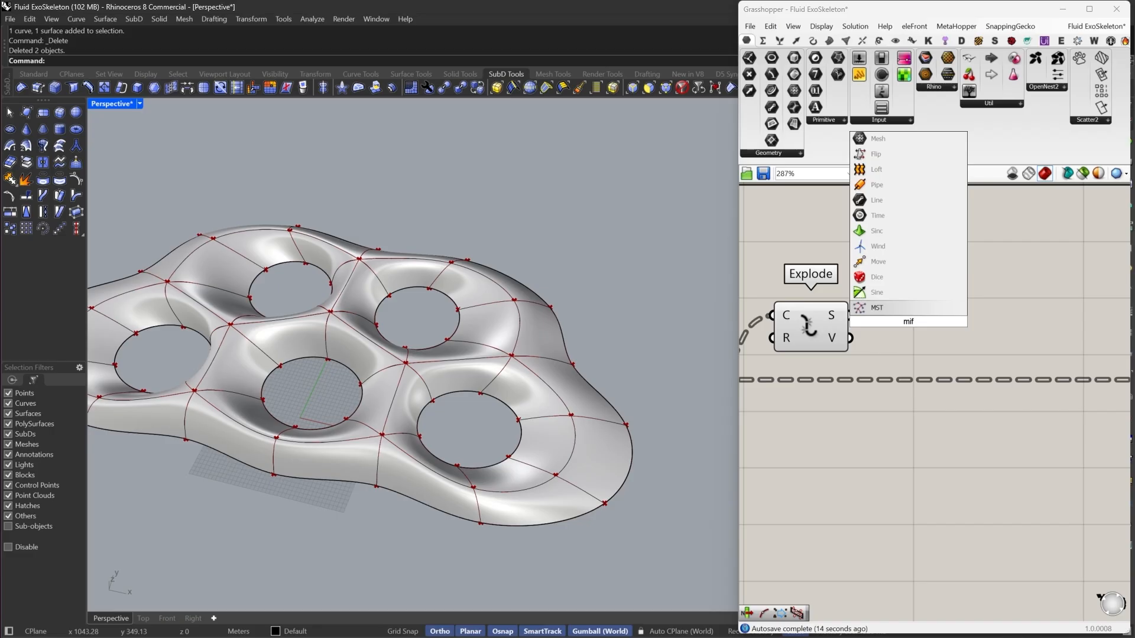
key("BackSpace")
type("d")
left_click(892, 290)
left_click_drag(872, 322, 851, 315)
left_click_drag(921, 320, 931, 262)
Add a Deconstruct component fed by Curve Middle's M output and align it beside Curve Middle
double_click(999, 339)
type("de")
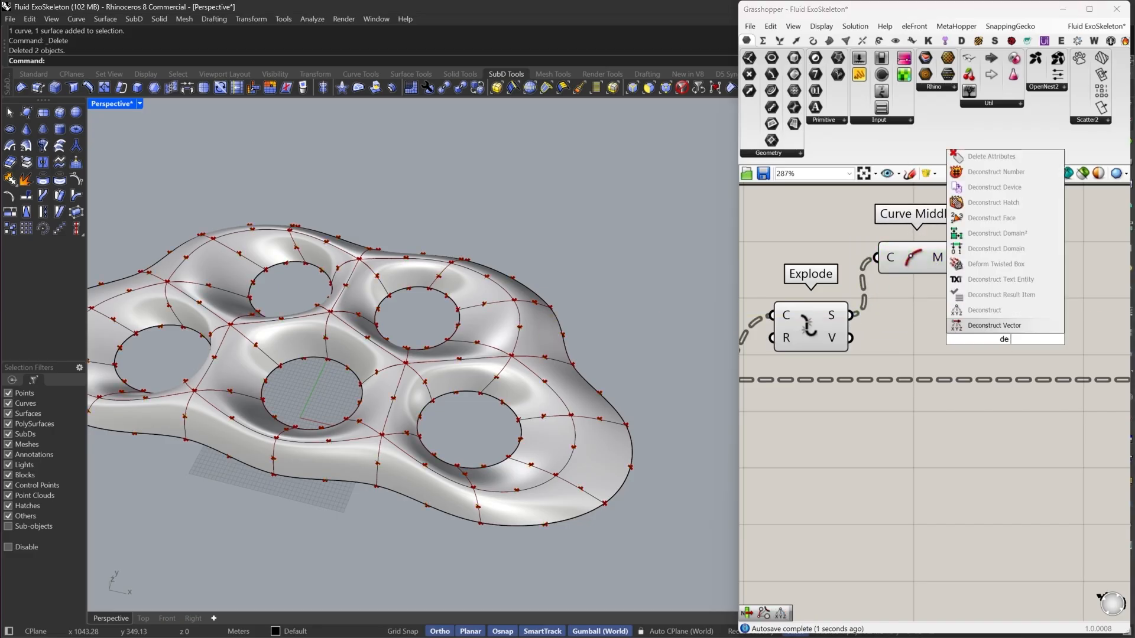
left_click(1000, 310)
left_click_drag(968, 340, 958, 258)
left_click_drag(1014, 355, 1018, 273)
Add a Sort List component with Deconstruct's Z output as keys and Explode's S segments in its A input
right_click_drag(1047, 304, 931, 318)
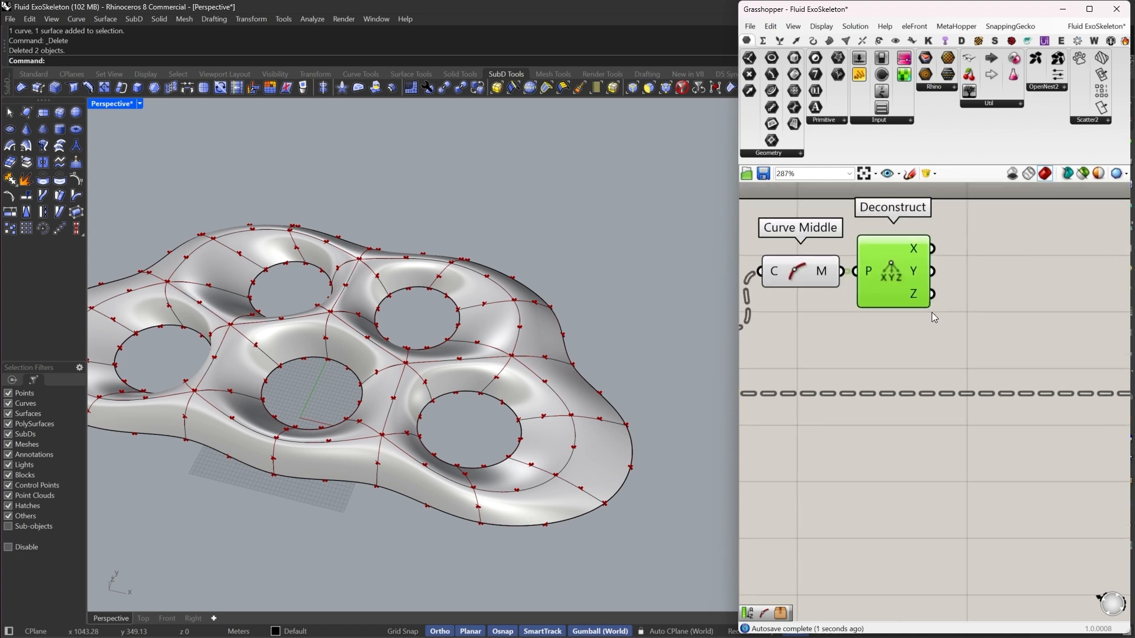
double_click(981, 341)
type("sort")
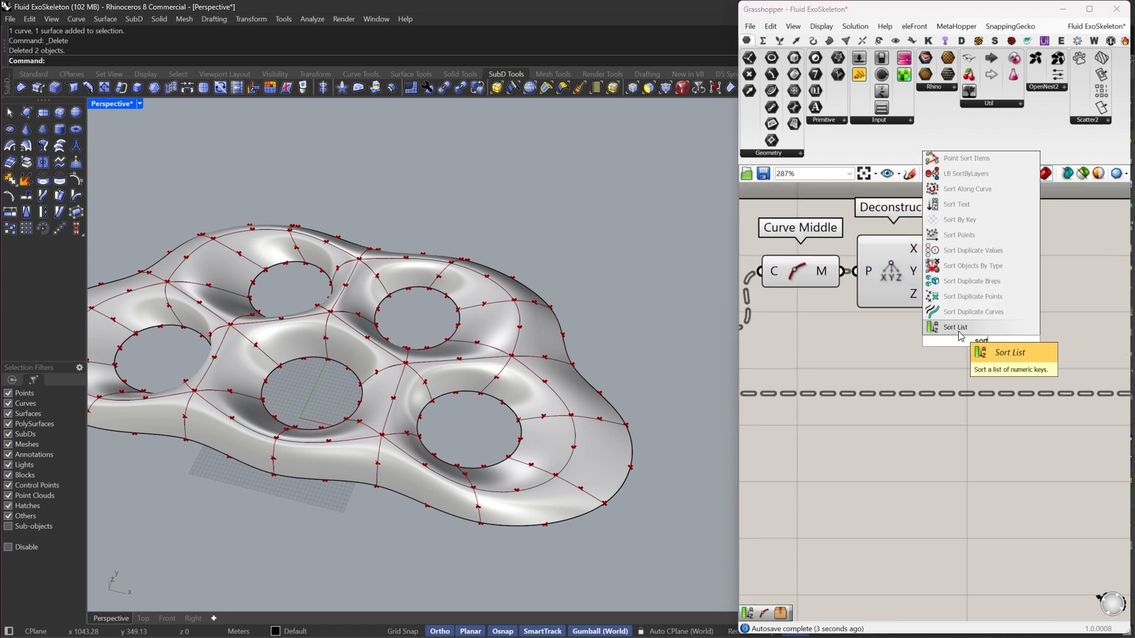
left_click(963, 327)
left_click_drag(943, 352, 809, 331)
right_click_drag(1034, 324, 853, 330)
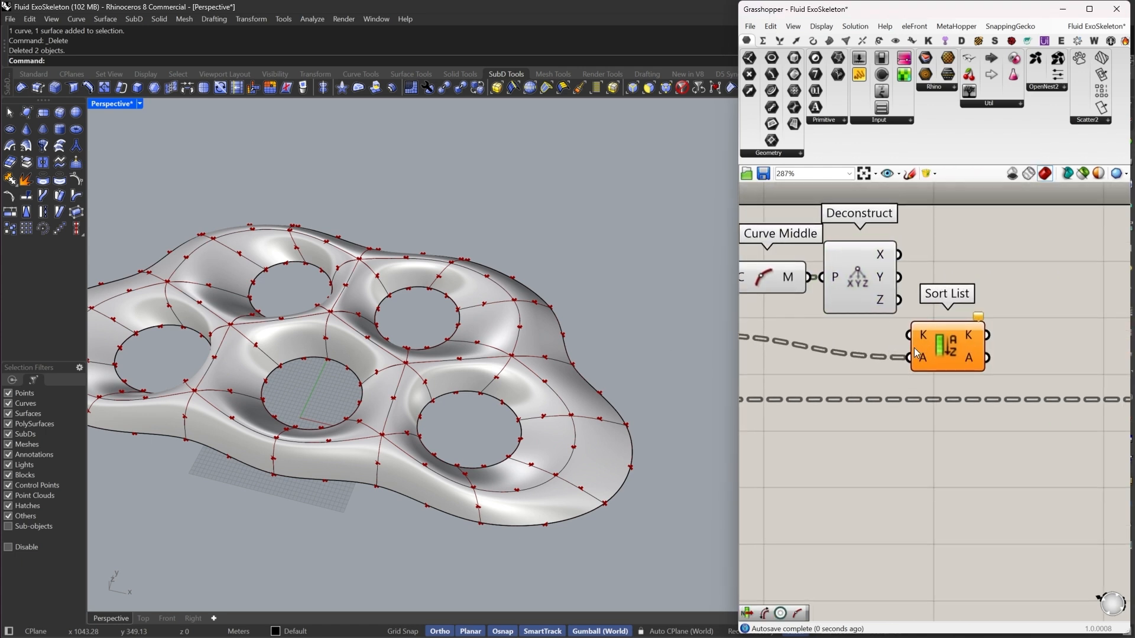
left_click_drag(945, 360, 857, 308)
left_click(852, 281)
right_click_drag(786, 305, 703, 299)
double_click(945, 343)
type("lo")
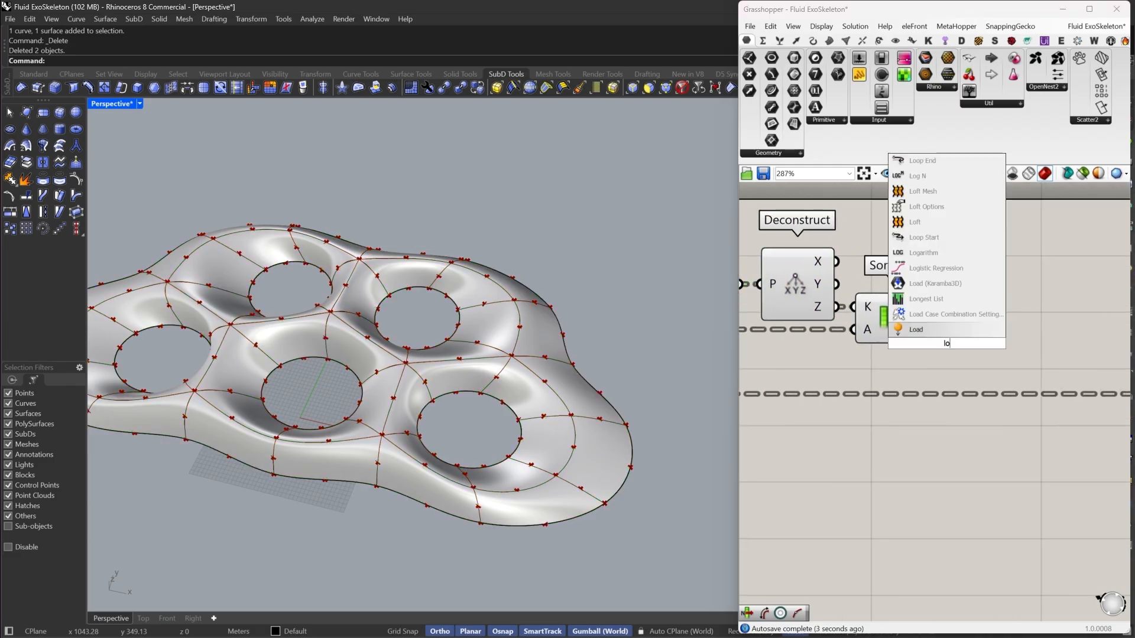
key("BackSpace")
key("BackSpace")
type("li")
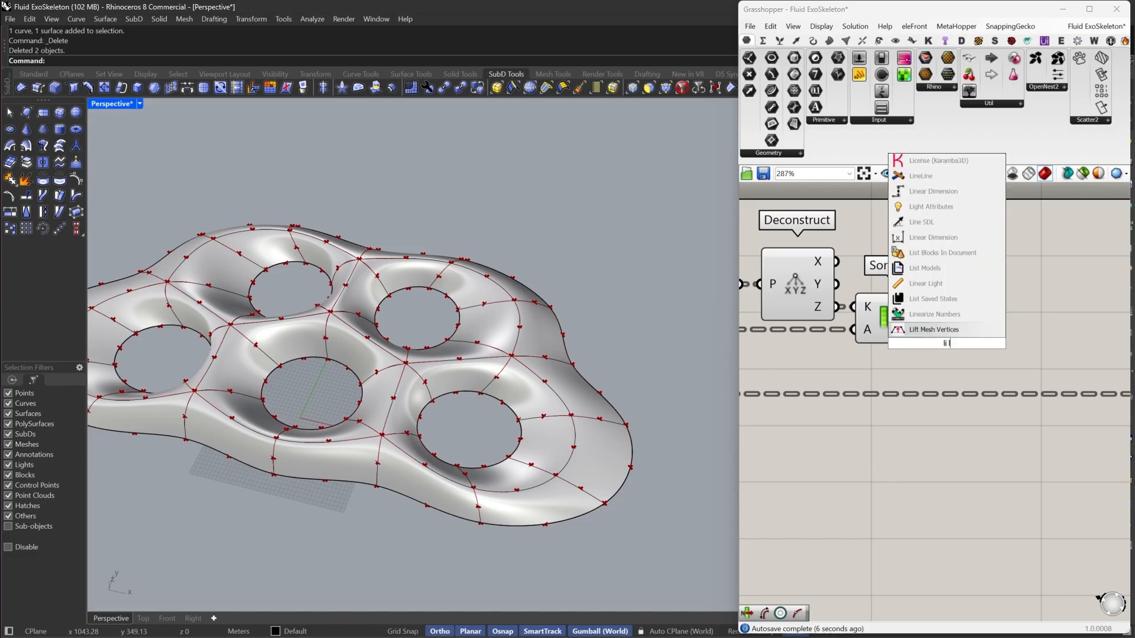
type("ne")
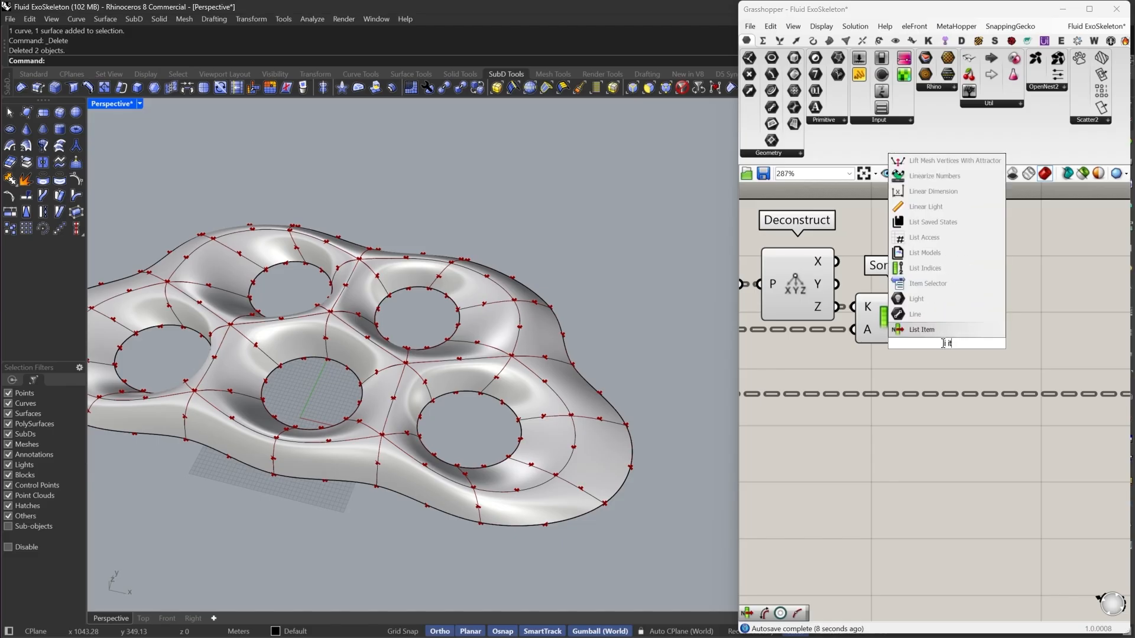
key("Return")
key("ctrl+z")
Add a List Item component and connect Sort List's A output to its L input
double_click(977, 344)
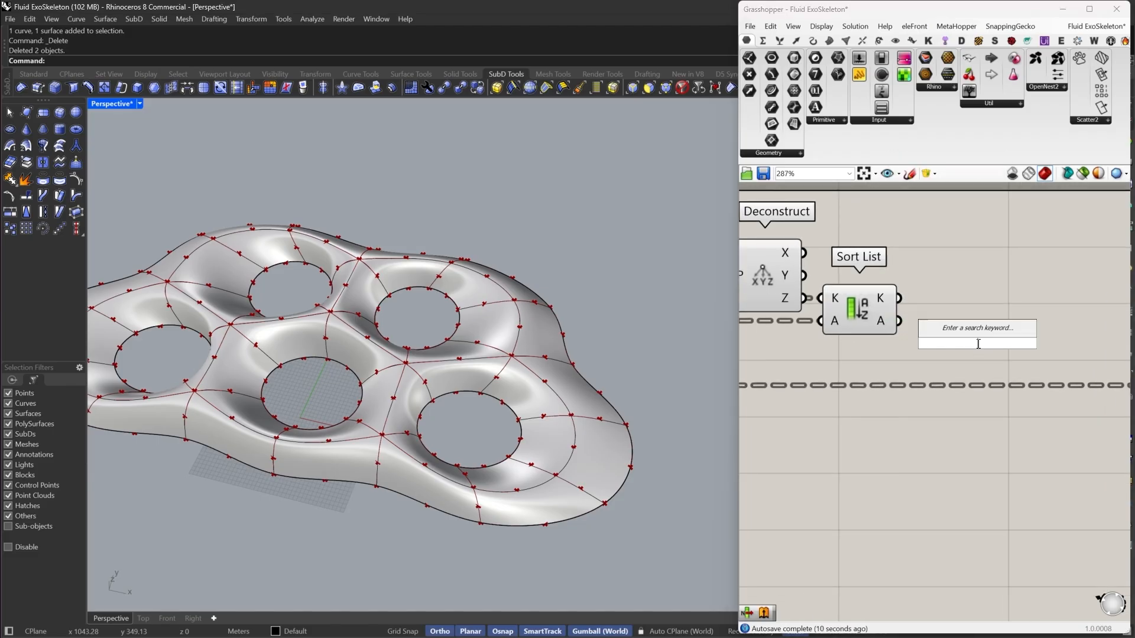
type("list")
key("Return")
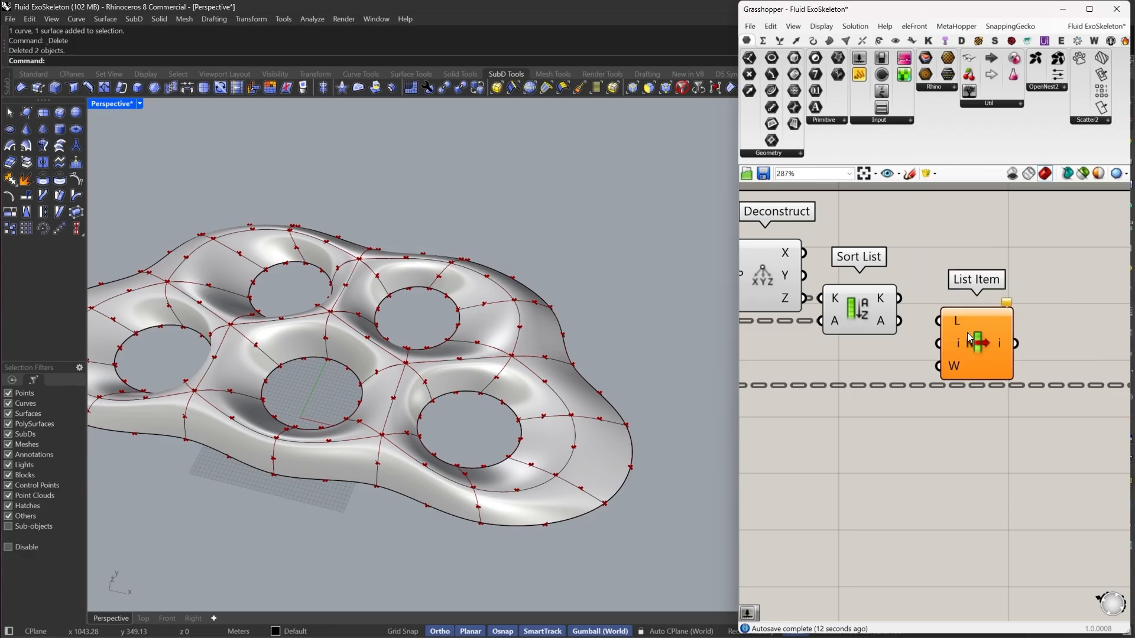
left_click_drag(938, 321, 899, 321)
left_click_drag(990, 351, 977, 351)
Add a -1 output to List Item above its i output
right_click_drag(978, 351, 949, 316)
scroll(692, 481, "up", 5)
right_click_drag(567, 502, 509, 414)
scroll(356, 367, "up", 3)
scroll(921, 306, "up", 3)
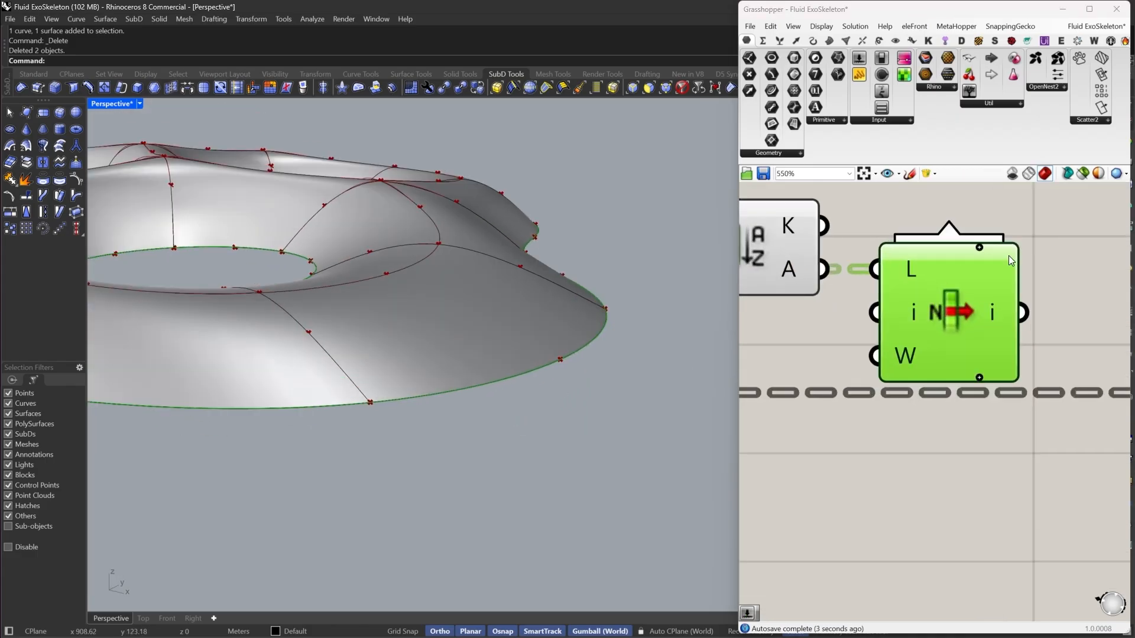
left_click(978, 250)
right_click_drag(987, 256, 929, 308)
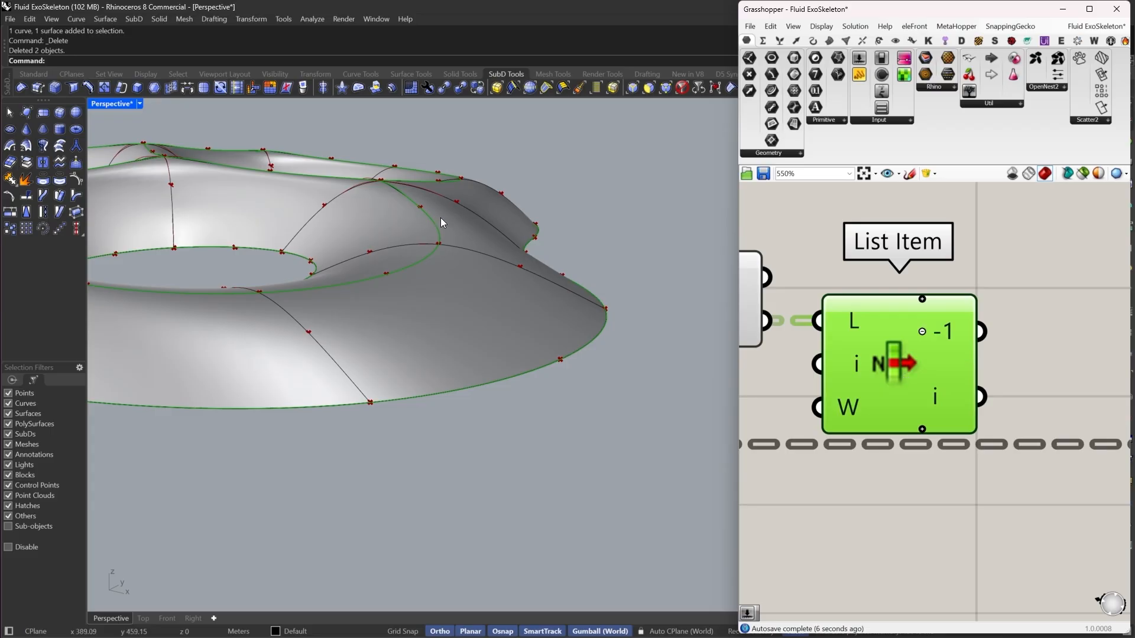
Turn off the preview of Explode, Curve Middle, Deconstruct and Sort List, leaving List Item's preview on
scroll(575, 368, "down", 4)
right_click_drag(575, 368, 520, 370)
scroll(595, 395, "down", 8)
scroll(447, 391, "up", 2)
scroll(978, 390, "down", 9)
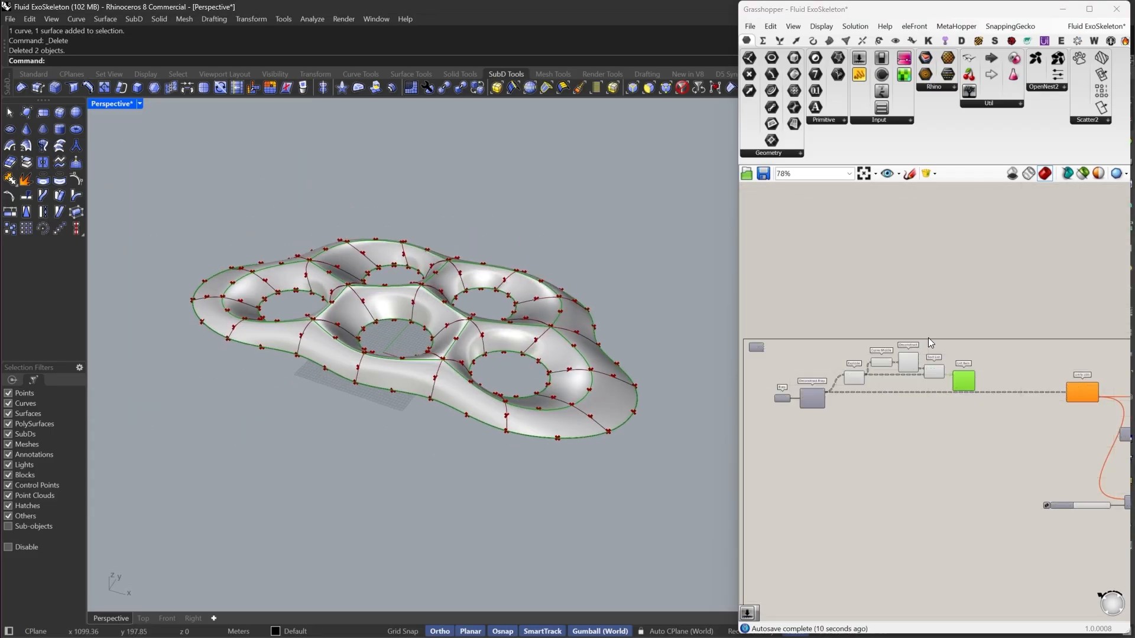
left_click_drag(928, 340, 808, 461)
left_click(950, 284)
scroll(721, 404, "up", 5)
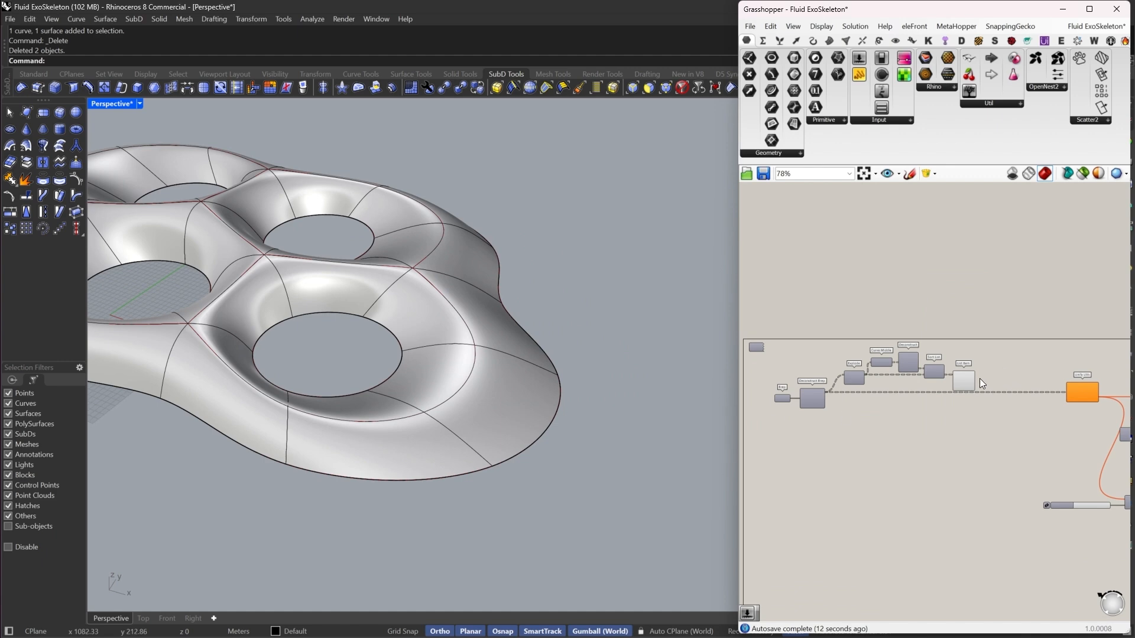
Select the List Item component and hide the referenced SubD in Rhino with the Hide command
left_click(964, 381)
right_click_drag(601, 378, 614, 434)
left_click(591, 407)
type("Hide")
key("Return")
scroll(913, 402, "up", 3)
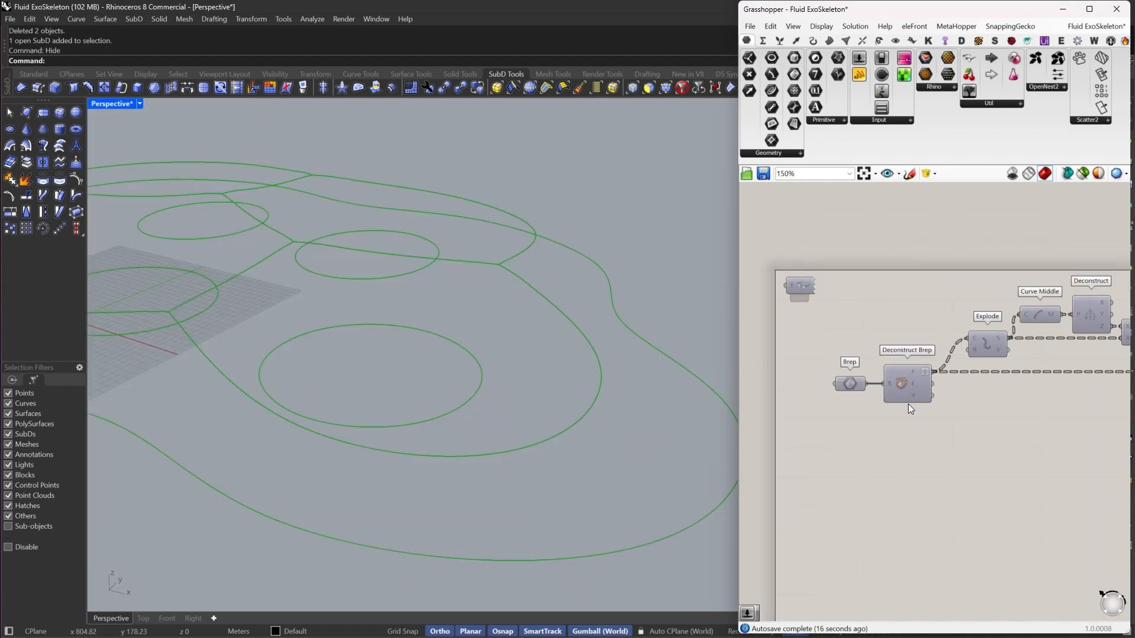
Add a Loft component after List Item and connect the -1 output to its C input
scroll(510, 395, "down", 5)
right_click_drag(510, 396, 498, 442)
right_click_drag(1124, 346, 965, 341)
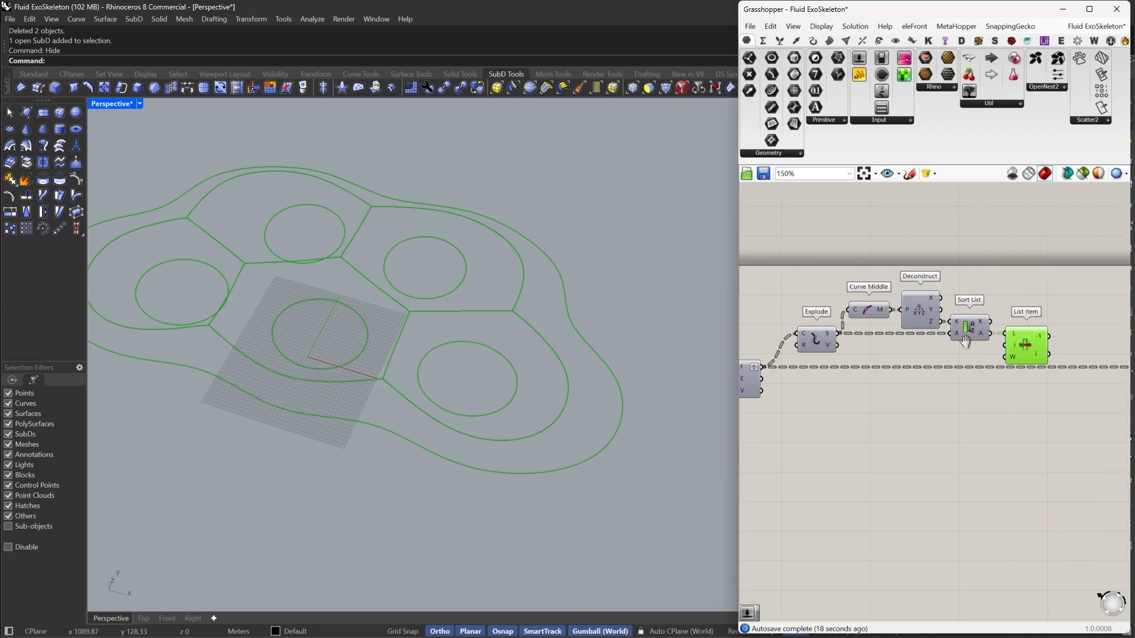
scroll(965, 341, "up", 3)
double_click(945, 342)
type("lo")
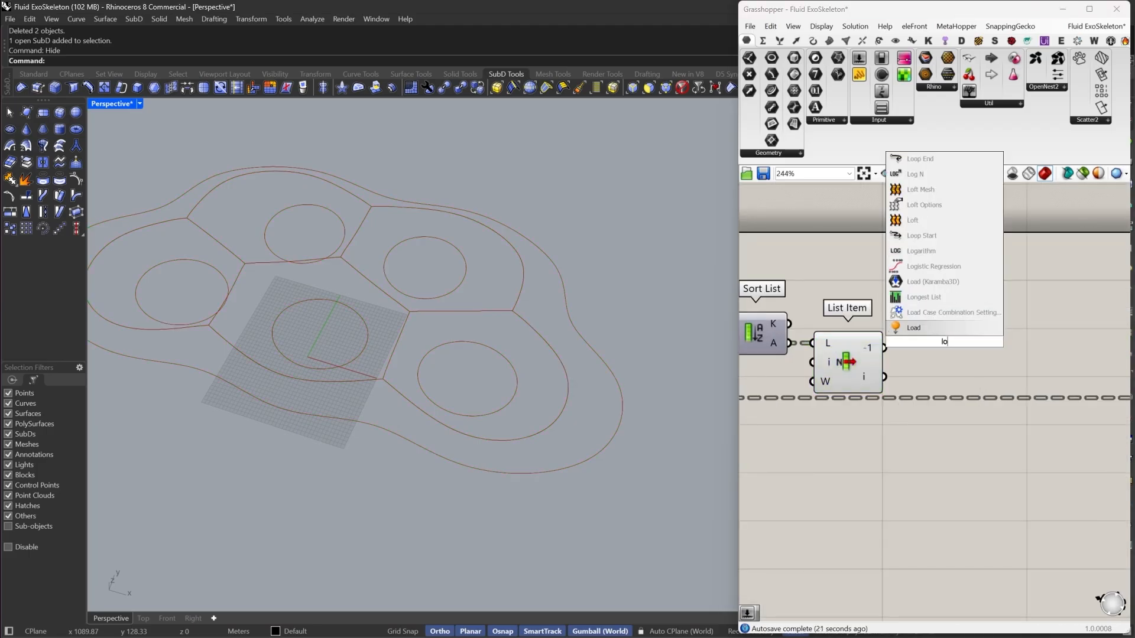
type("ft")
left_click(929, 329)
left_click_drag(928, 331, 1042, 350)
Add a Flip Curve component on List Item's i output and add its flipped curve to Loft's C input
double_click(929, 383)
type("flip")
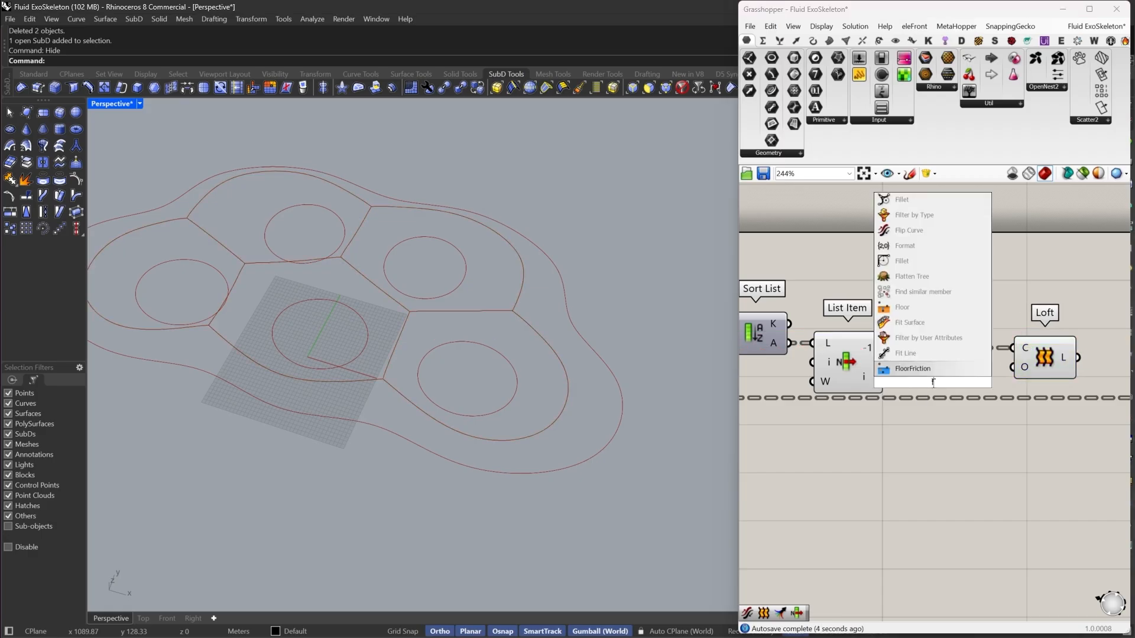
left_click(919, 355)
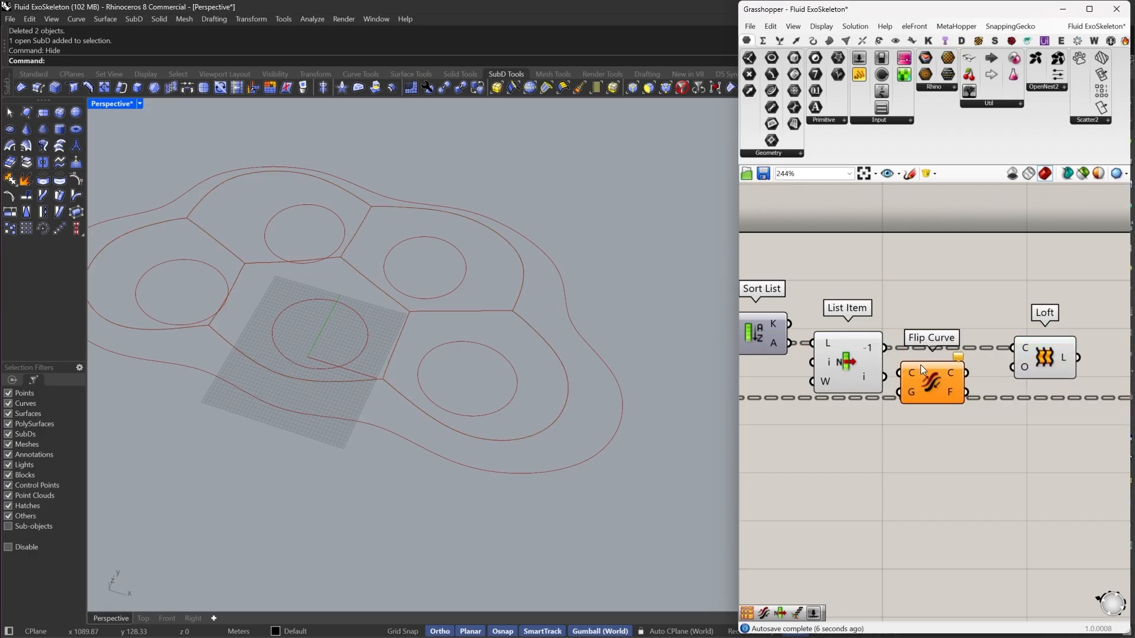
left_click_drag(918, 380, 920, 384)
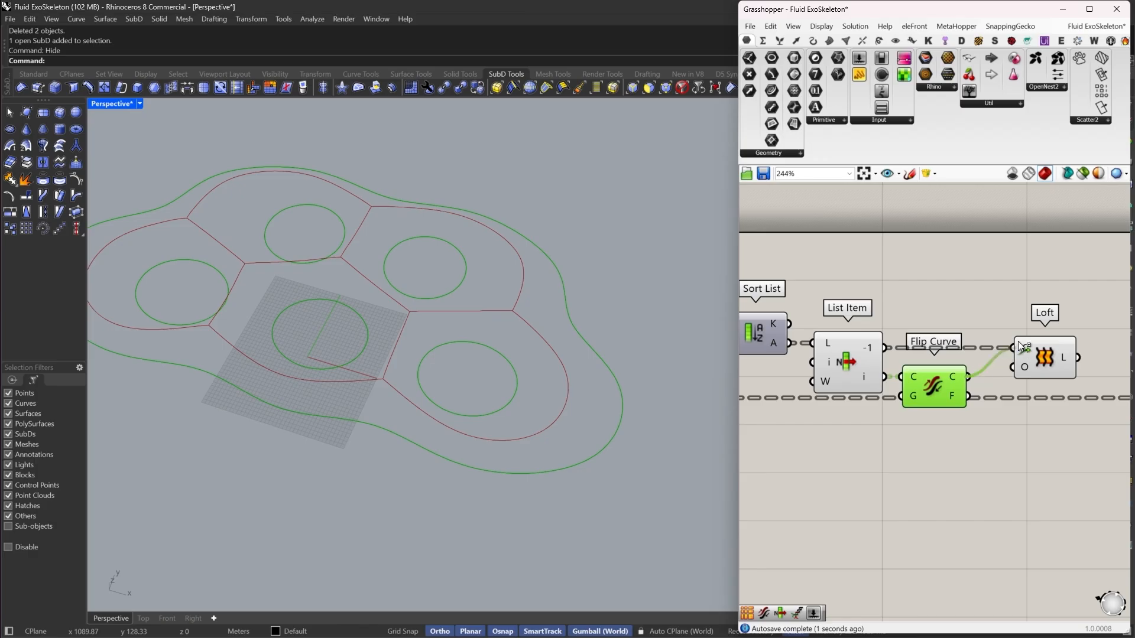
left_click_drag(1018, 342, 1031, 364)
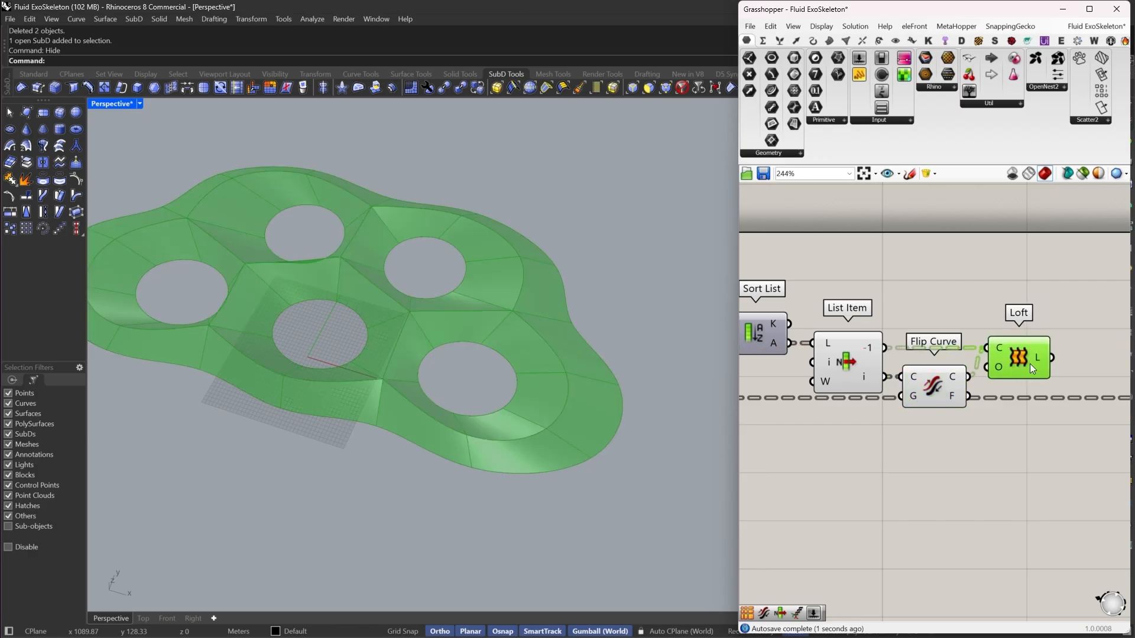
Connect Loft's L output to the gSrf input of Unify UVs as the guide surfaces
right_click_drag(1030, 363, 843, 342)
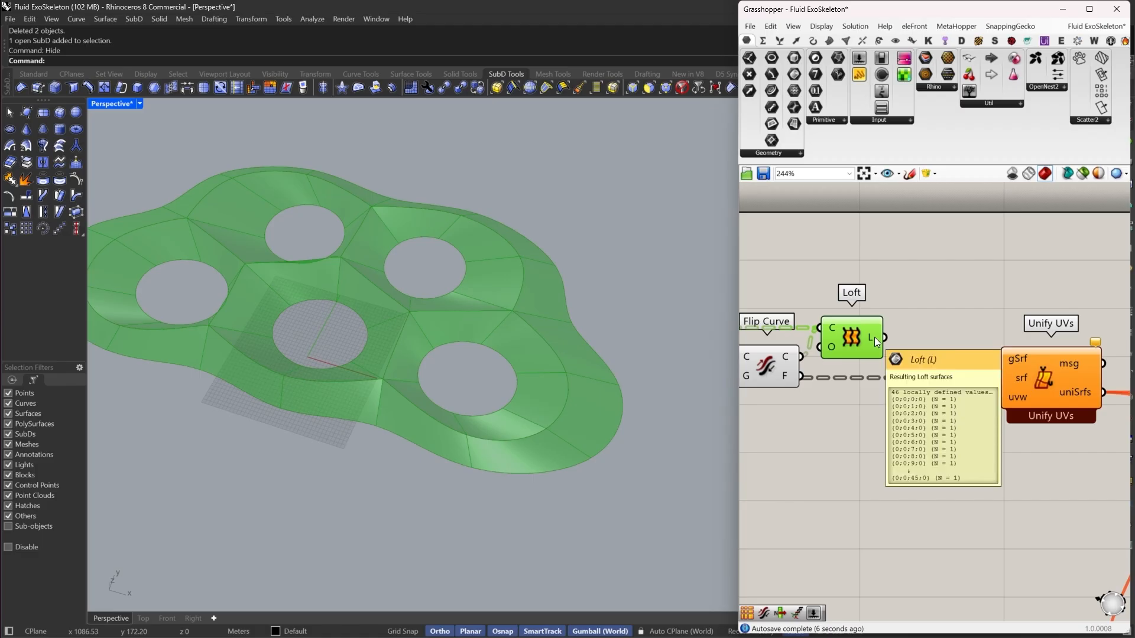
left_click_drag(882, 337, 998, 358)
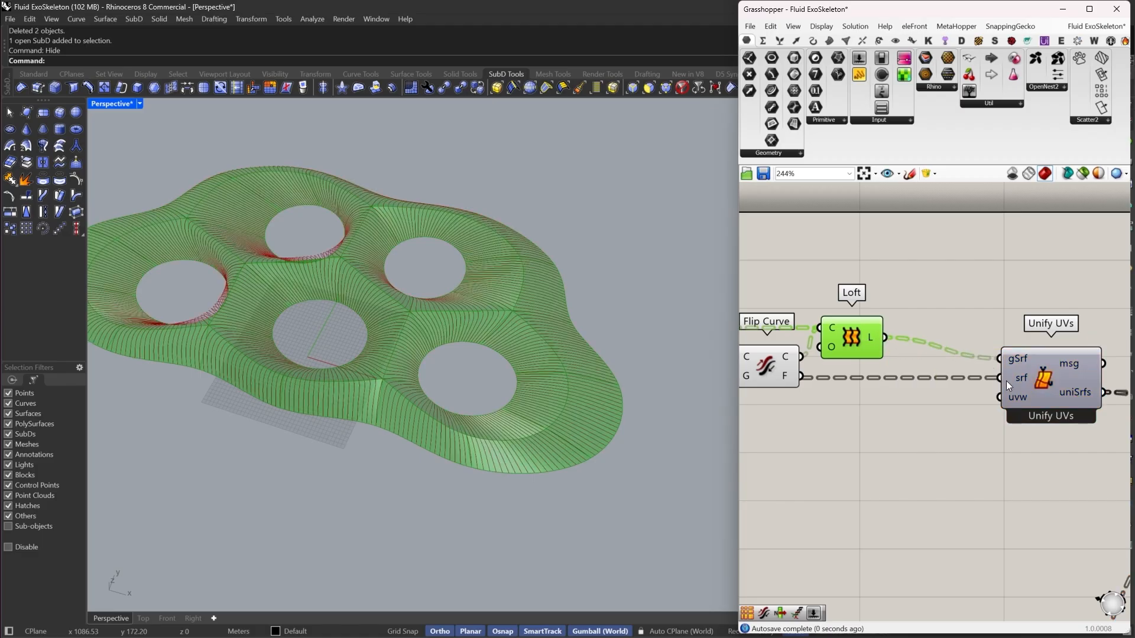
left_click(1045, 387)
Delete the component branch between Unify UVs and Srf IsoCurves, including its panel, keeping the Srf IsoCurves branch
scroll(966, 378, "down", 5)
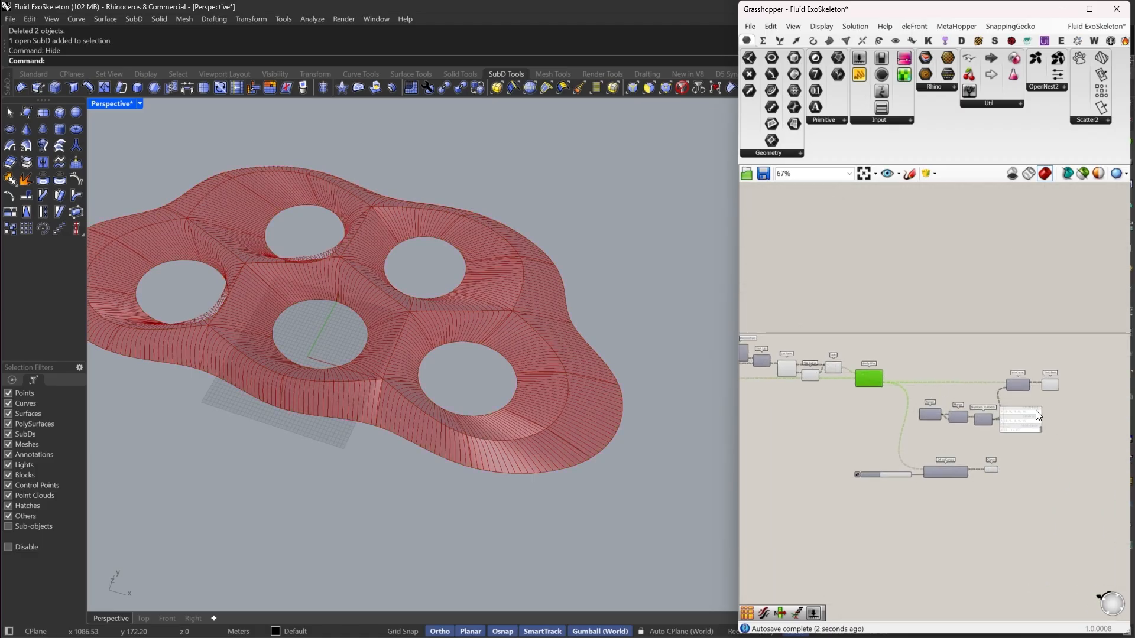
scroll(1036, 411, "up", 2)
left_click_drag(1064, 336, 819, 412)
right_click_drag(903, 330, 938, 364)
key("Delete")
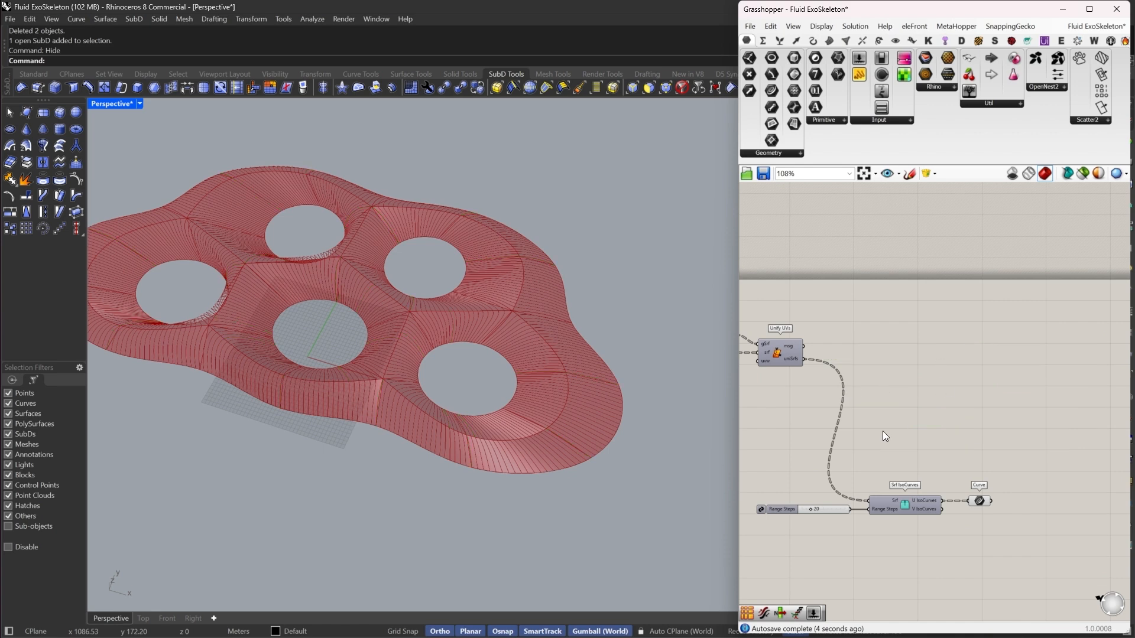
Move Srf IsoCurves, its Range Steps slider and the Curve component up beside Unify UVs
right_click_drag(885, 436, 930, 436)
left_click_drag(955, 495, 932, 399)
left_click_drag(874, 512, 836, 409)
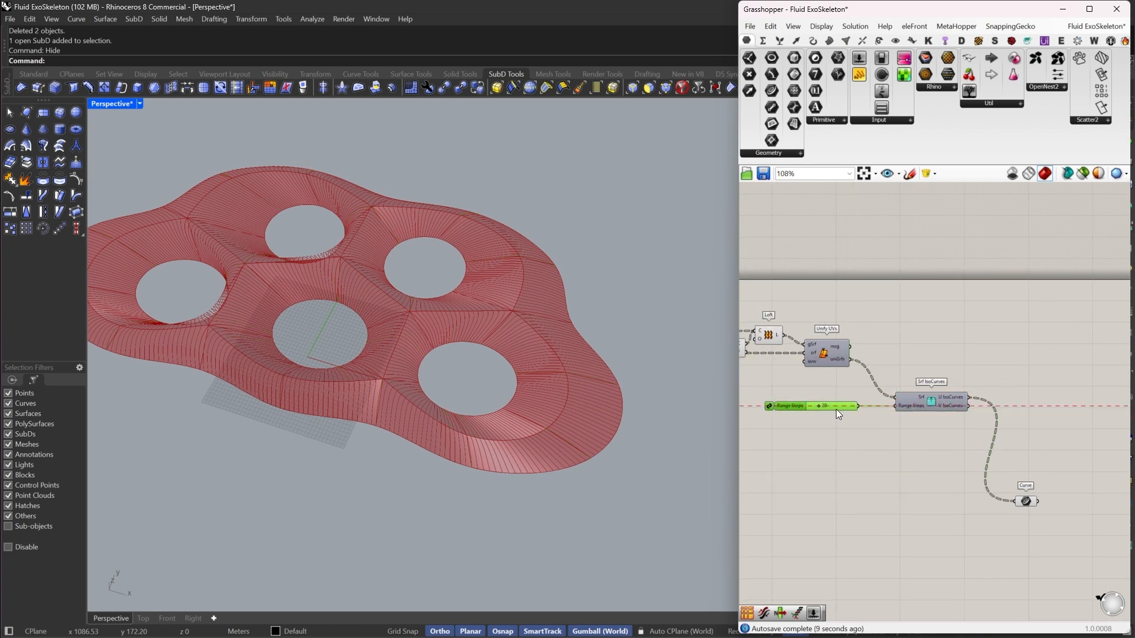
left_click_drag(1028, 500, 1014, 384)
scroll(501, 347, "up", 5)
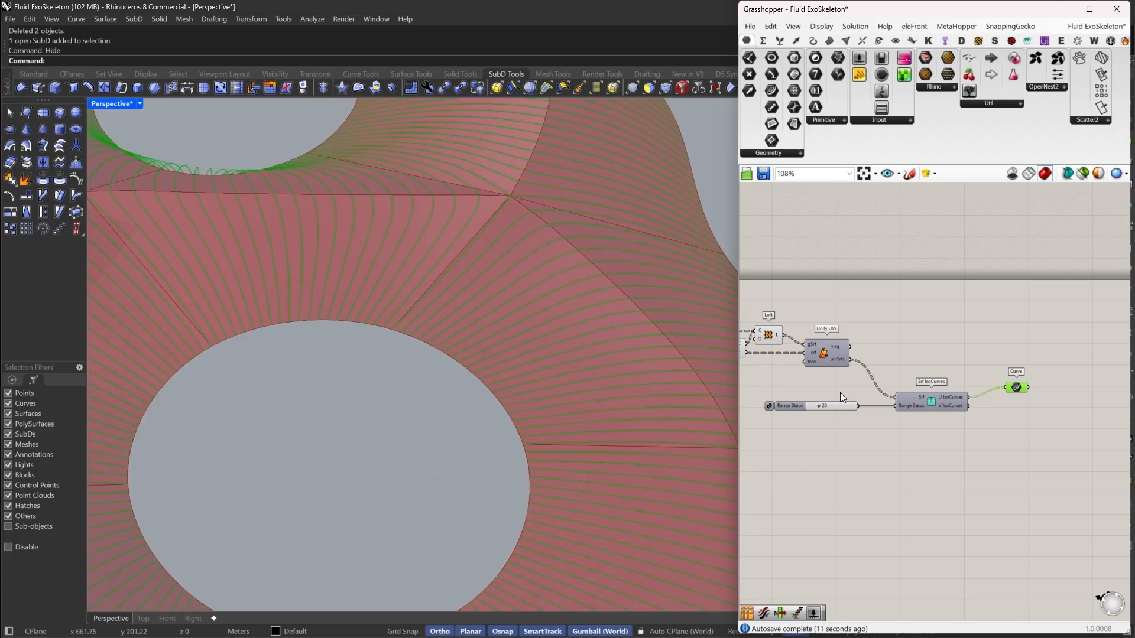
Turn off the preview of the components from List Item to Unify UVs so only the Curve component displays
scroll(842, 394, "down", 4)
right_click_drag(843, 324, 990, 332)
left_click_drag(1067, 442, 793, 332)
right_click(945, 278)
left_click(964, 296)
left_click(915, 305)
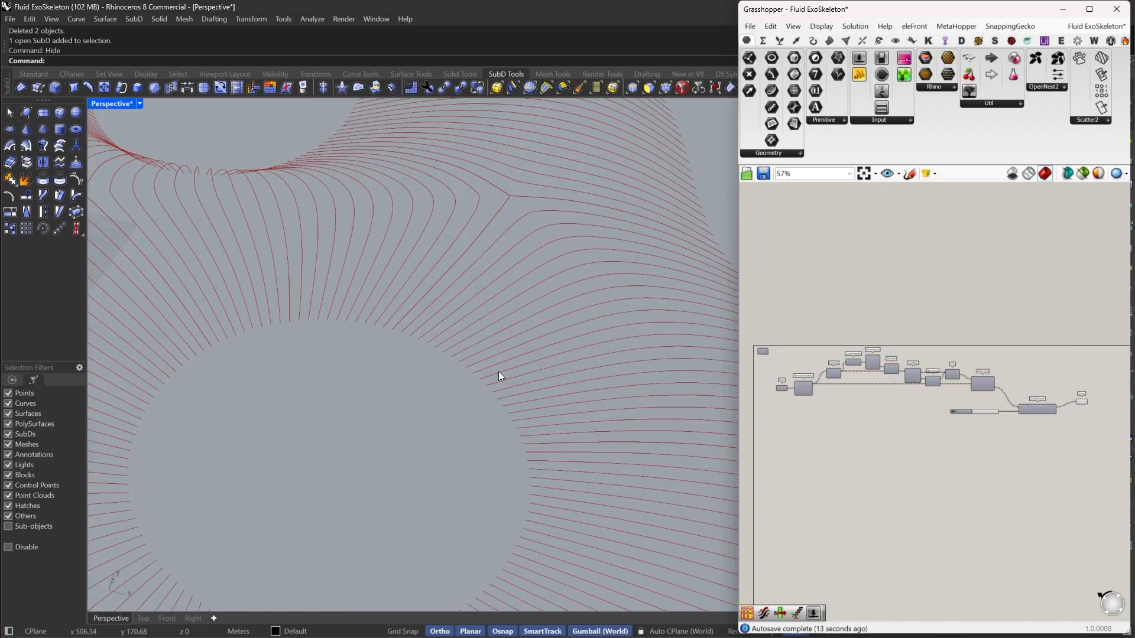
Examine the flow of the iso curves around the openings and across the face junctions from several angles
scroll(498, 371, "down", 8)
scroll(570, 368, "up", 5)
right_click_drag(569, 368, 598, 396)
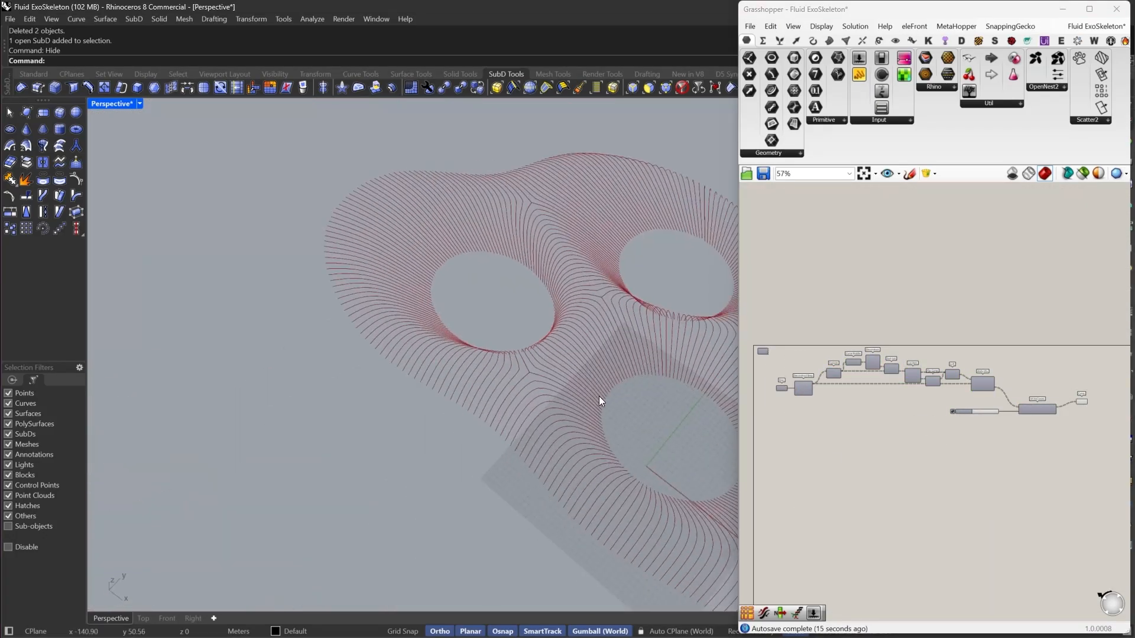
scroll(296, 435, "down", 7)
right_click_drag(295, 434, 585, 468)
scroll(602, 470, "up", 11)
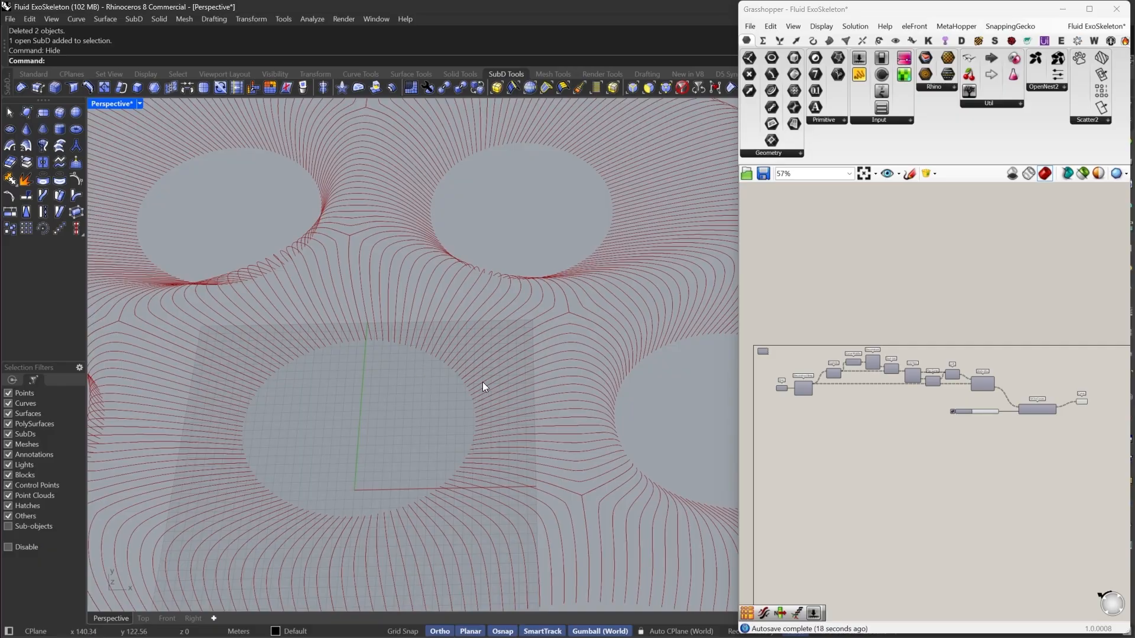
scroll(396, 388, "down", 3)
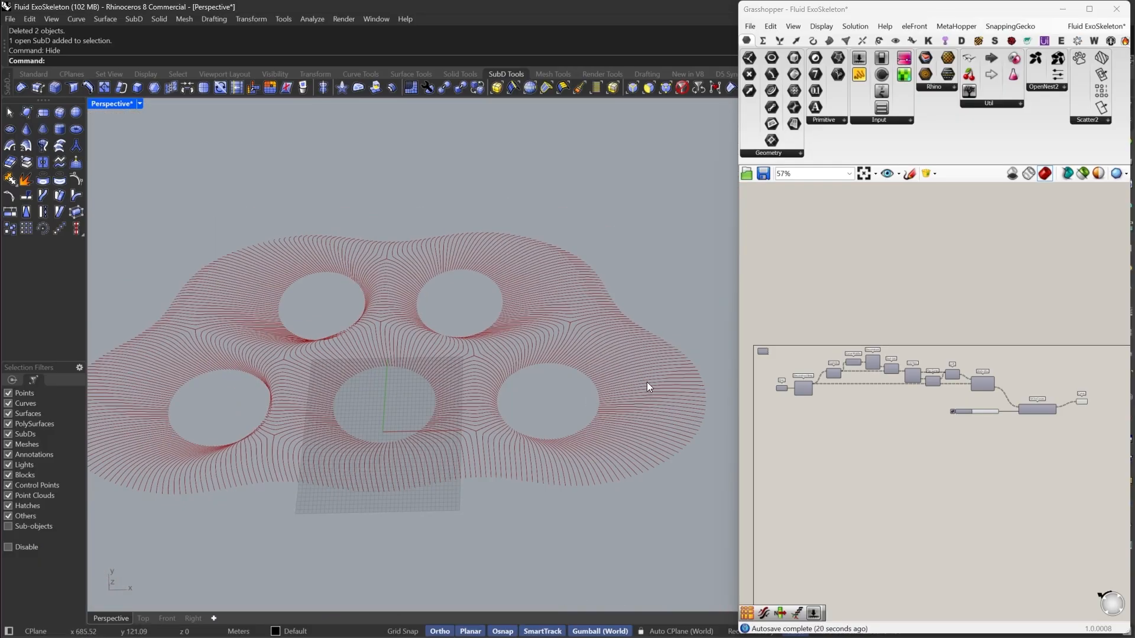
scroll(647, 382, "down", 2)
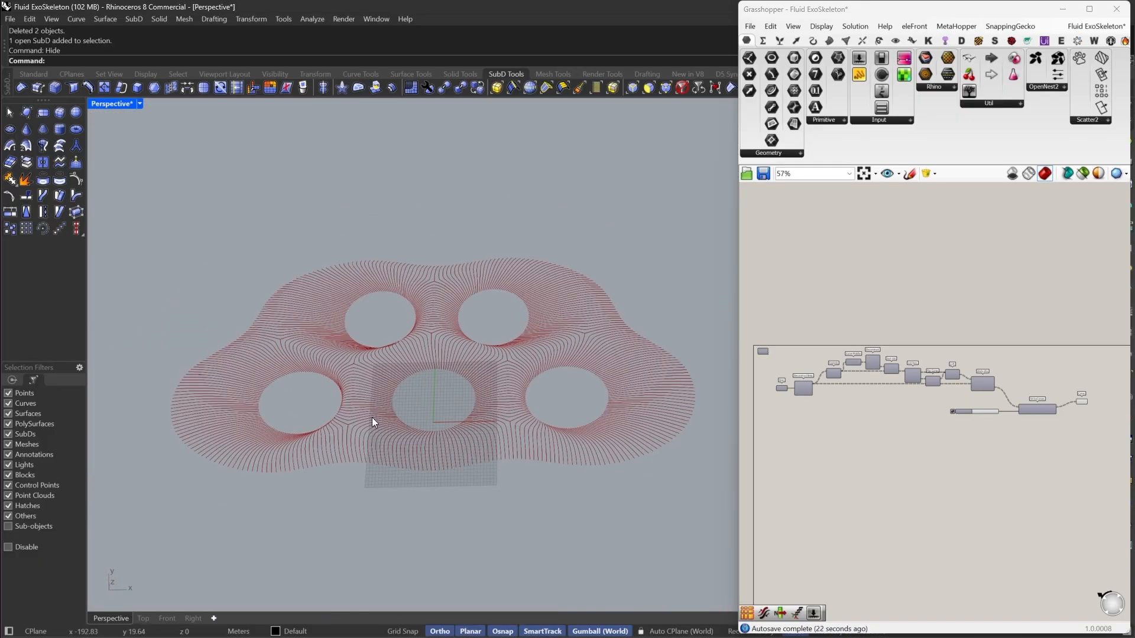
scroll(371, 417, "up", 3)
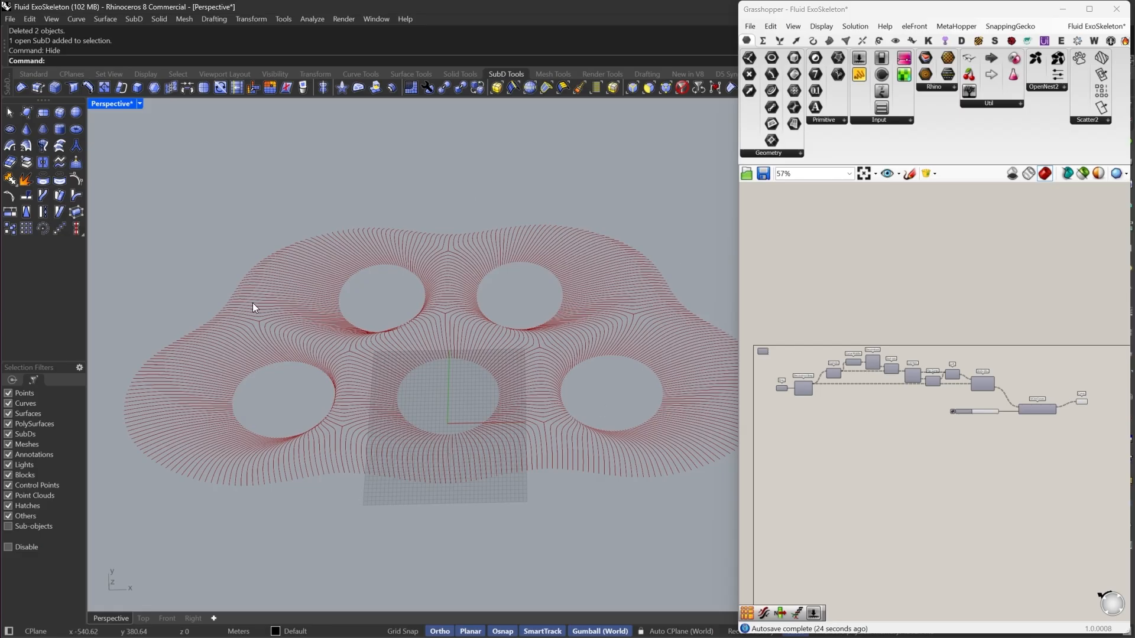
right_click_drag(255, 305, 576, 359)
scroll(612, 390, "up", 6)
scroll(545, 355, "down", 6)
scroll(531, 335, "down", 4)
scroll(576, 359, "up", 4)
right_click_drag(427, 444, 447, 419)
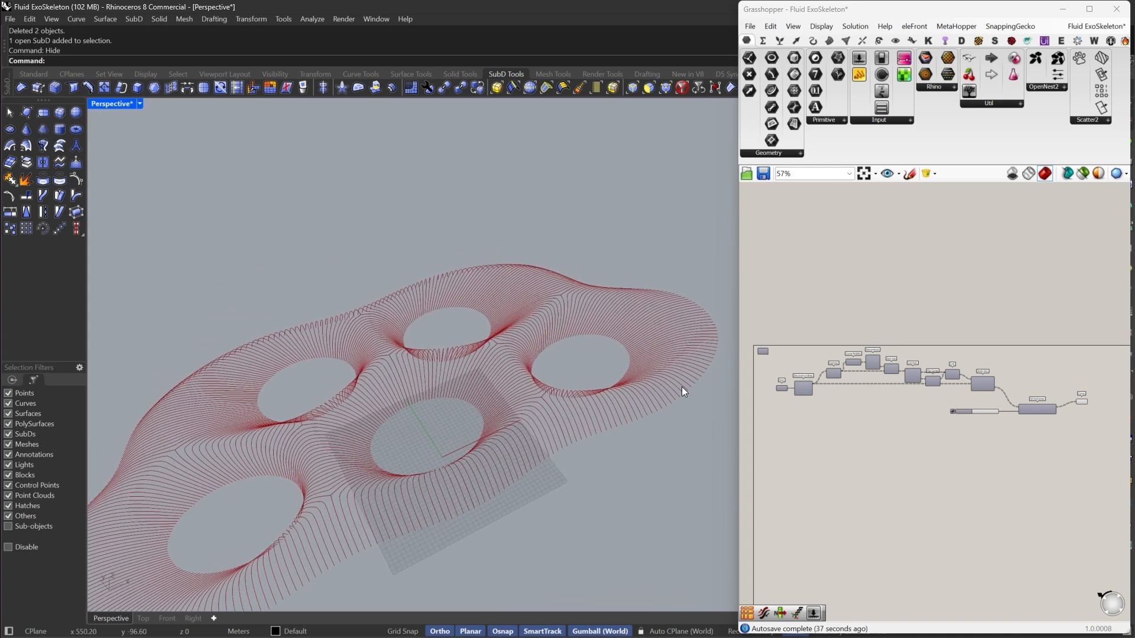
Move Srf IsoCurves closer to its slider and align the Curve component right beside its U IsoCurves output
right_click_drag(1009, 397, 878, 392)
scroll(878, 391, "up", 5)
left_click_drag(964, 431, 939, 430)
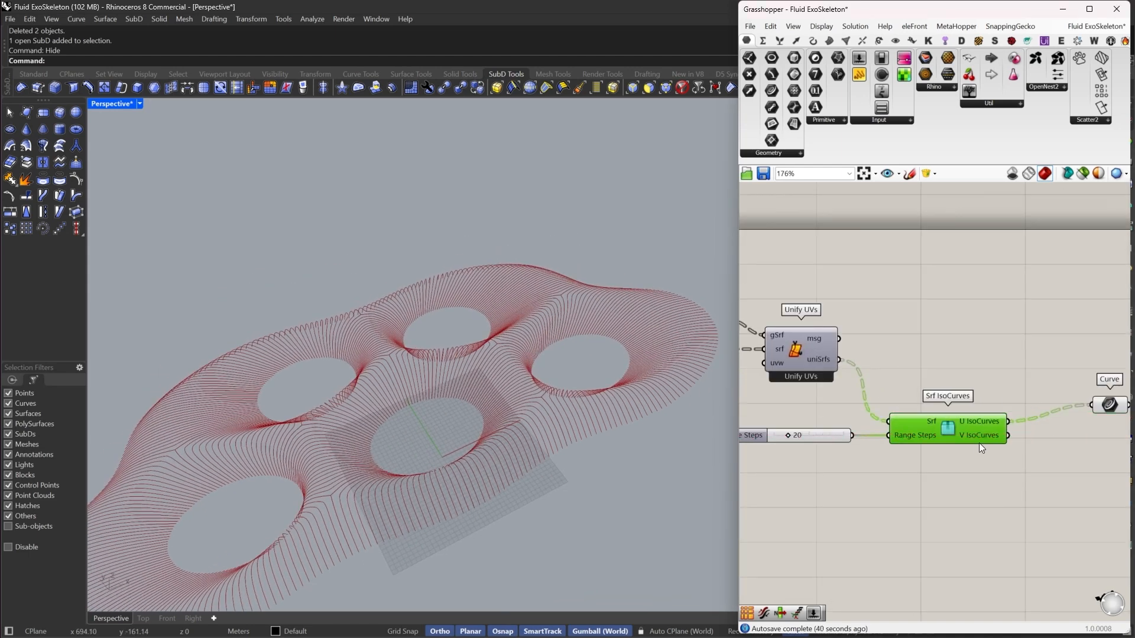
right_click_drag(981, 443, 882, 422)
left_click_drag(1016, 381, 974, 398)
left_click(942, 350)
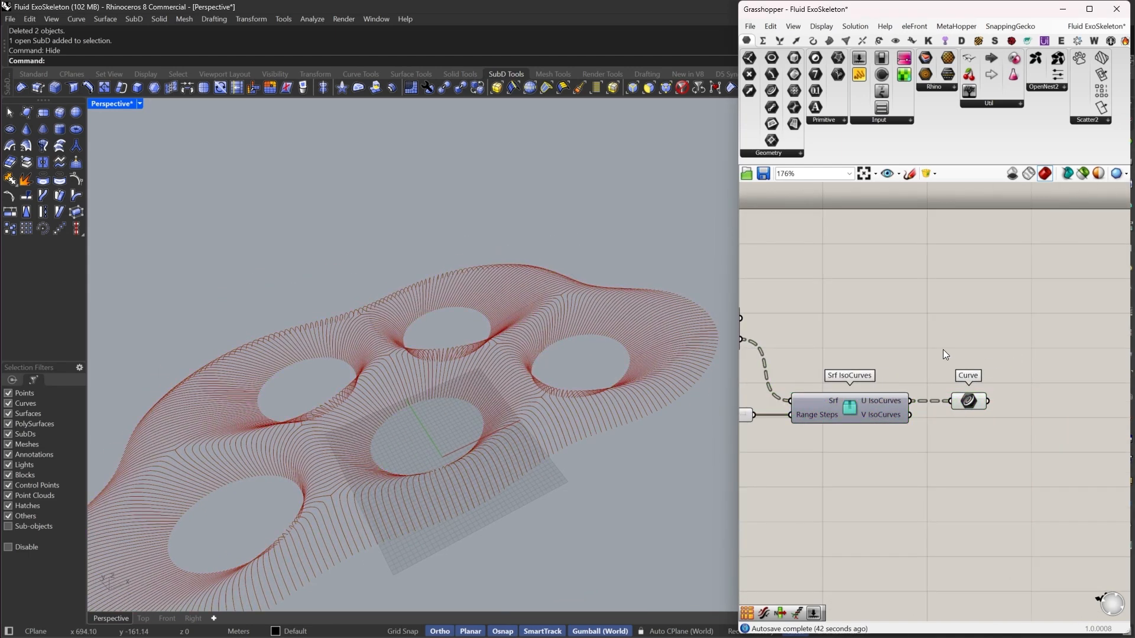
Add a Parameter Subdivide Surface component and connect Unify UVs' uniSrfs output to its S input
scroll(561, 394, "down", 7)
right_click_drag(562, 396, 546, 408)
right_click_drag(419, 416, 407, 402)
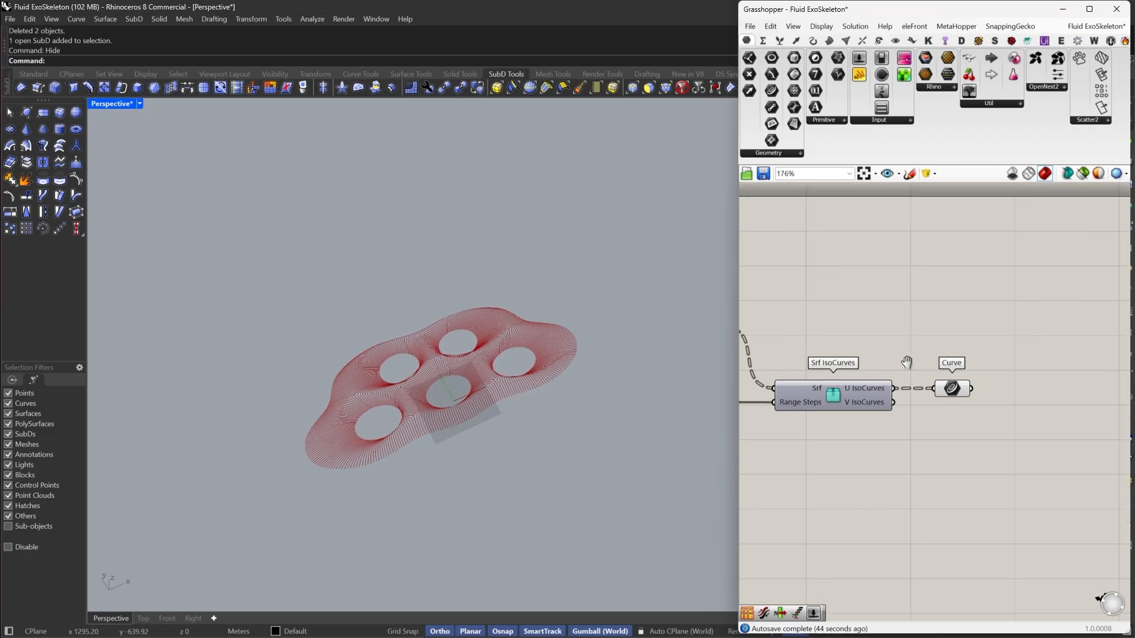
right_click_drag(907, 346, 956, 364)
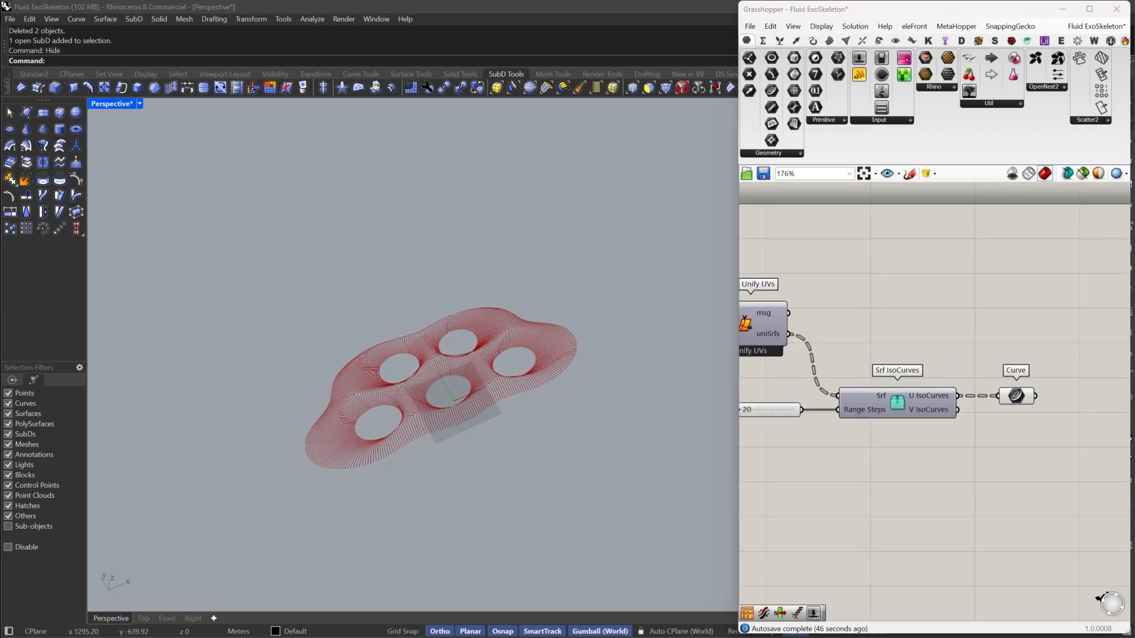
right_click_drag(873, 329, 854, 352)
double_click(938, 352)
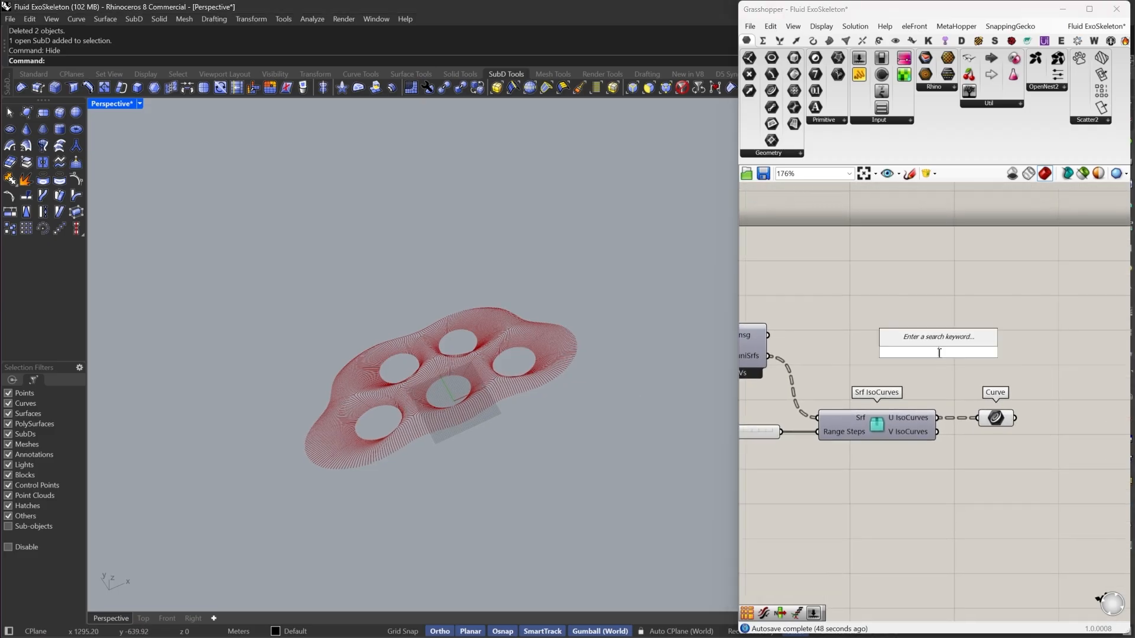
type("P")
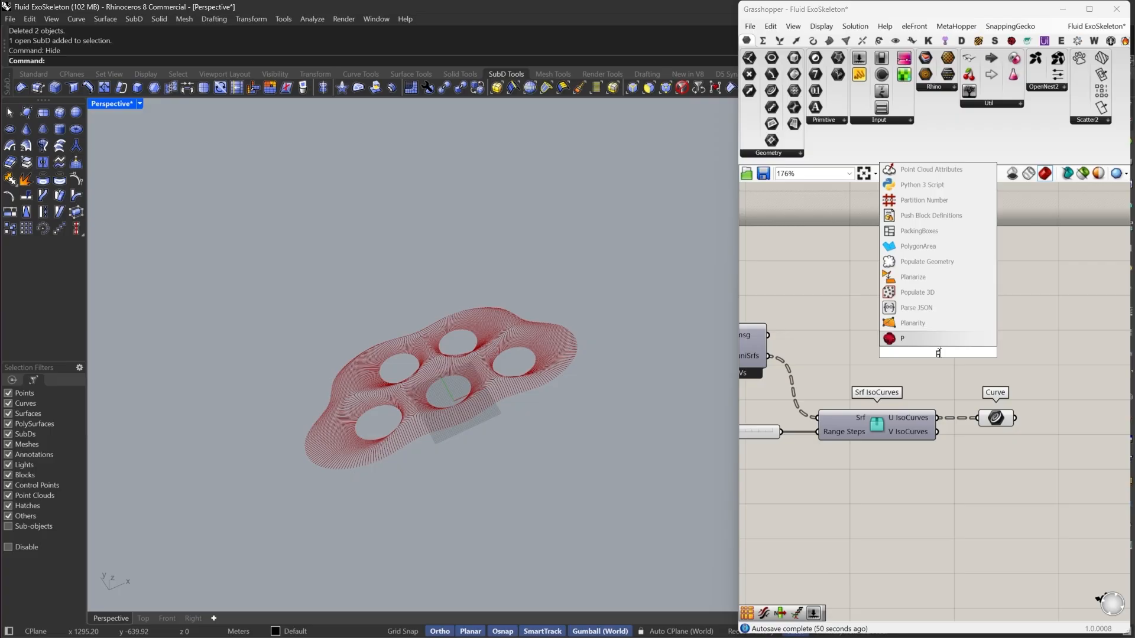
type(" su")
left_click(937, 279)
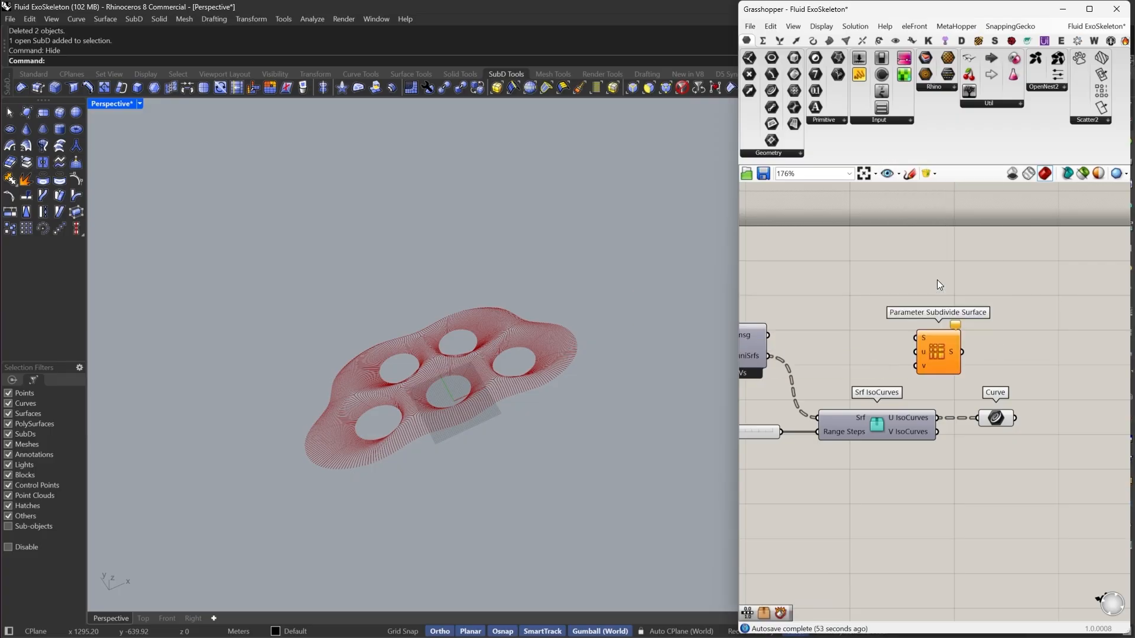
left_click_drag(915, 338, 1084, 368)
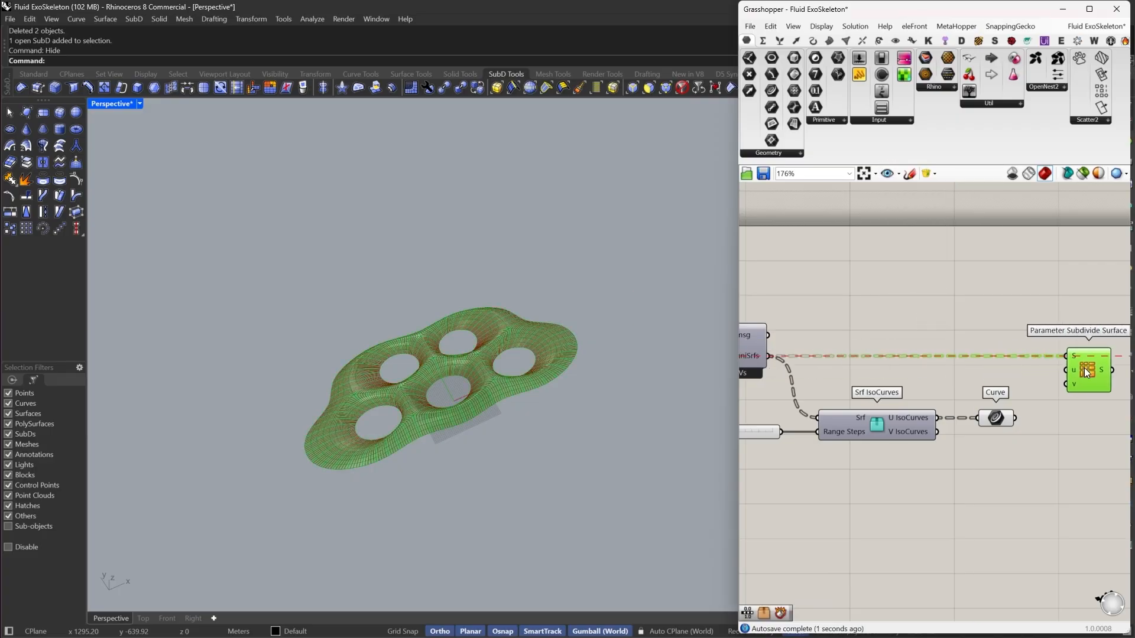
Move the Srf IsoCurves branch with its slider and Curve component above the Parameter Subdivide Surface wire
right_click_drag(1022, 388, 1027, 352)
left_click_drag(1026, 352, 767, 458)
left_click_drag(894, 389, 898, 231)
left_click(904, 286)
Turn off the preview of the Srf IsoCurves and Curve components
right_click_drag(996, 268, 1037, 303)
left_click_drag(1062, 300, 805, 219)
middle_click(809, 223)
left_click(830, 243)
Add two stacked Range components and connect their R outputs to Parameter Subdivide Surface's u and v inputs
right_click_drag(946, 307, 861, 283)
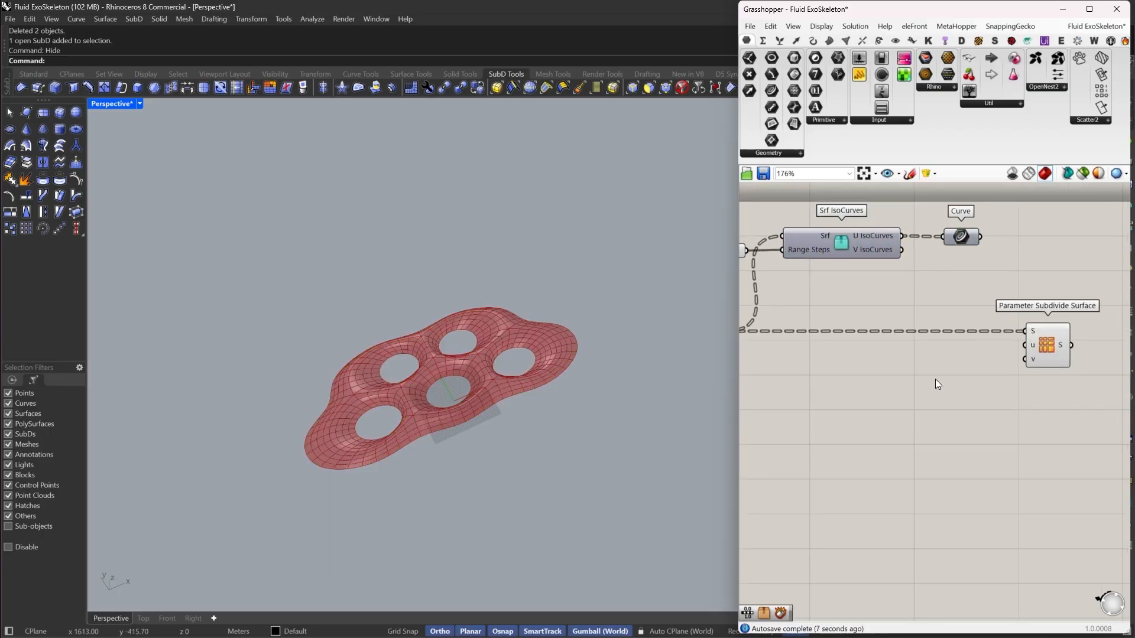
double_click(935, 378)
type("ra")
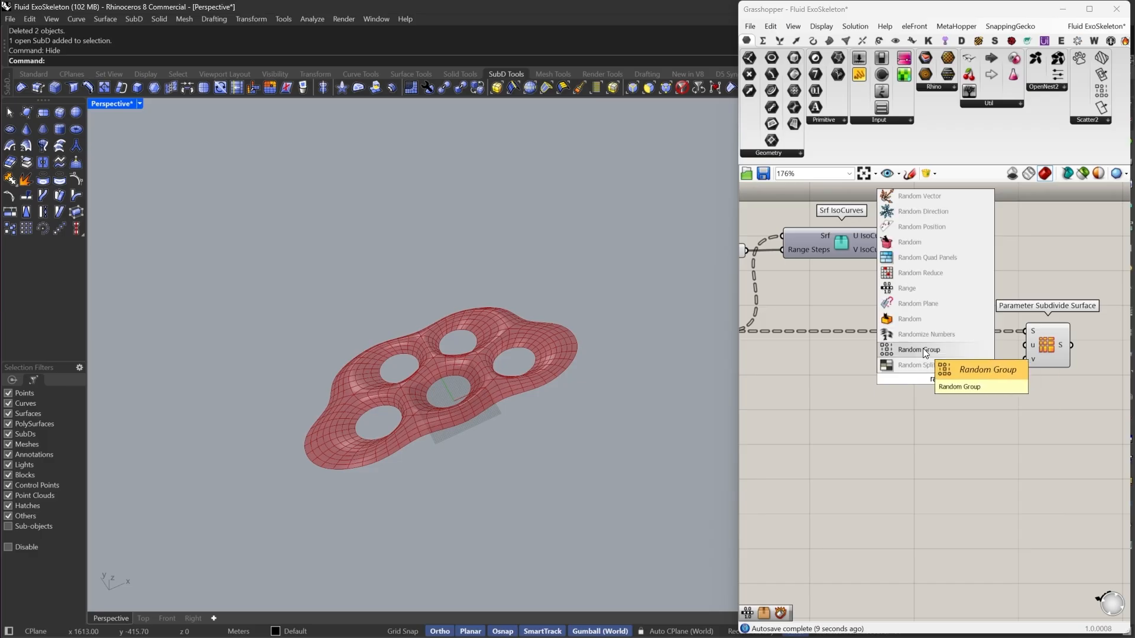
left_click(915, 301)
scroll(1019, 354, "up", 2)
left_click_drag(922, 391, 977, 437)
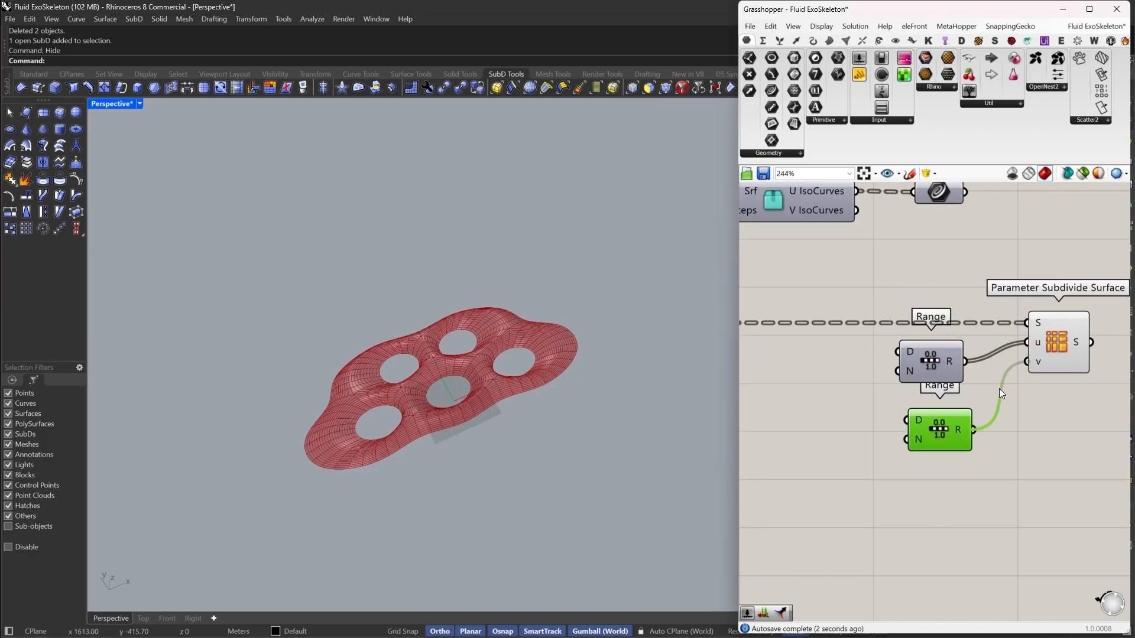
left_click_drag(933, 372, 927, 387)
left_click(849, 401)
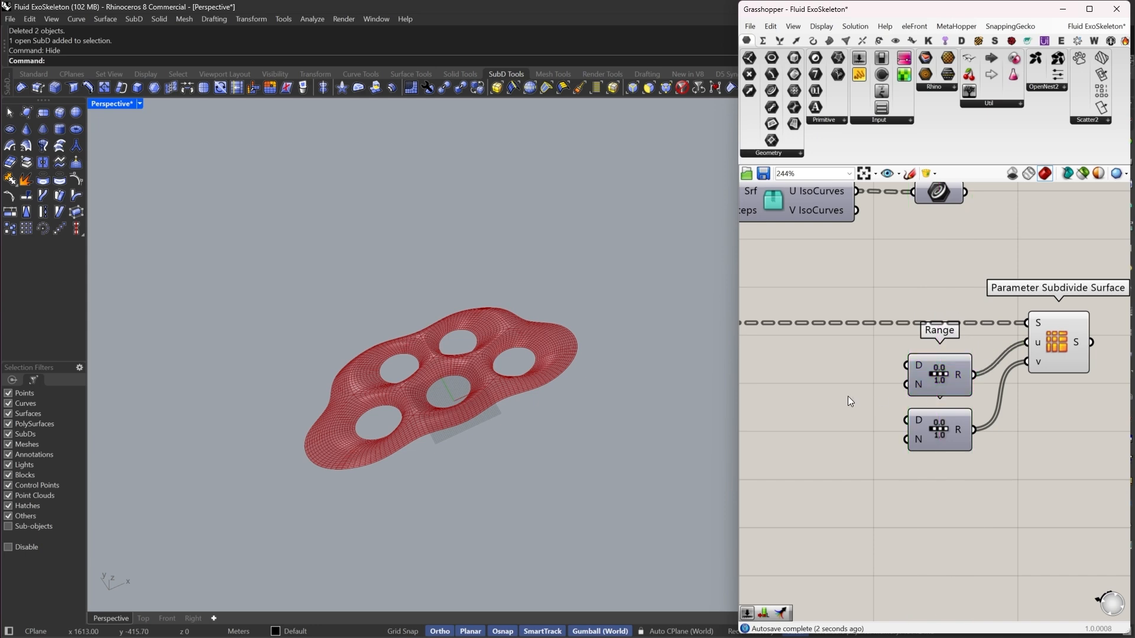
Add a panel containing 1, connect it to the upper Range's N input and align it there
double_click(848, 397)
type("\"1")
key("Return")
scroll(857, 367, "up", 3)
left_click_drag(943, 399, 862, 397)
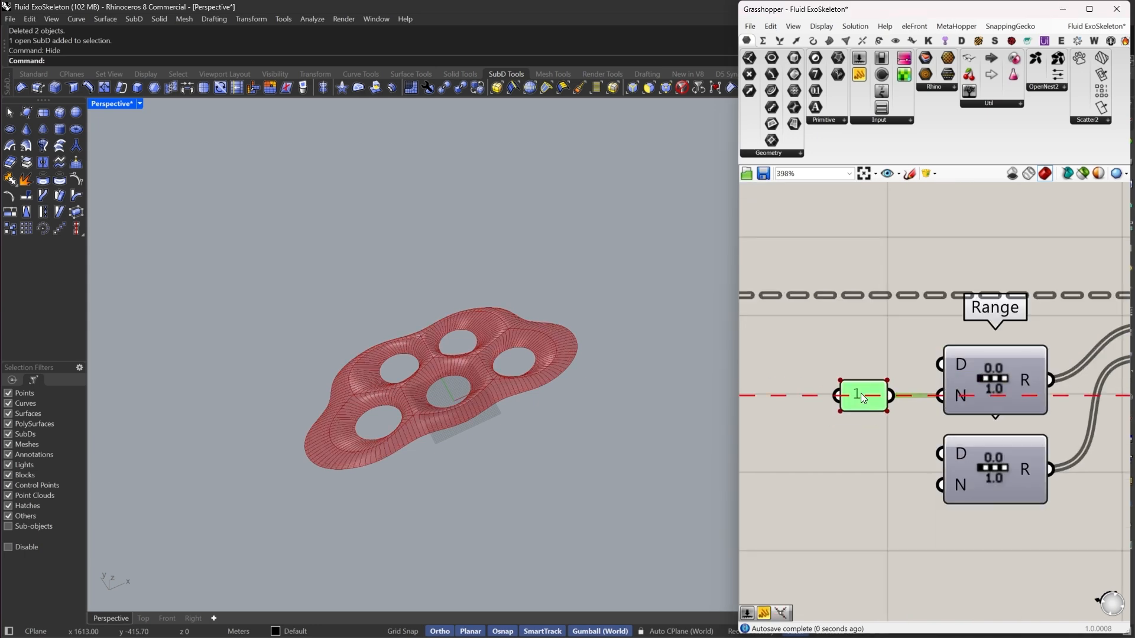
Add a number slider with value 3, connect it to the lower Range's N input and align it there
scroll(392, 400, "up", 8)
scroll(571, 398, "down", 6)
right_click_drag(571, 399, 591, 353)
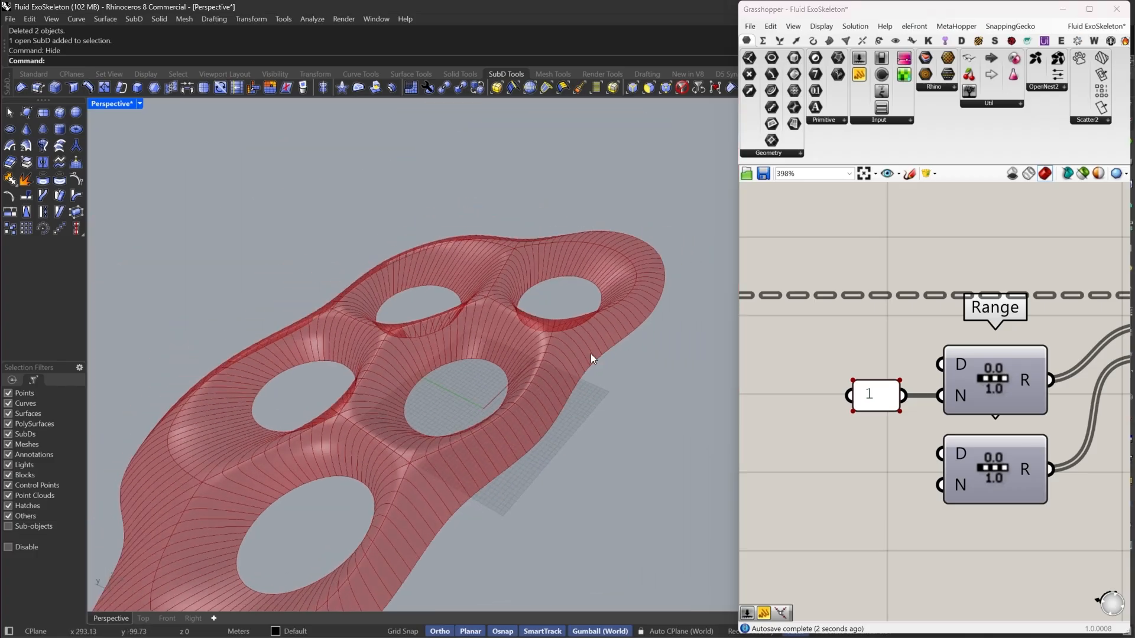
scroll(600, 354, "up", 6)
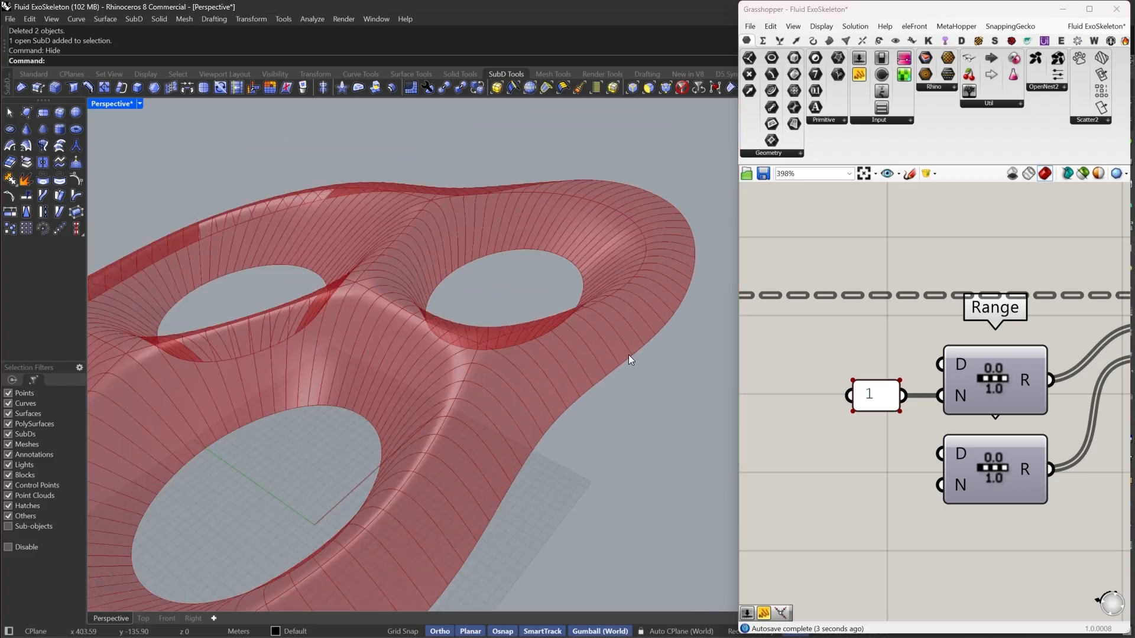
scroll(909, 287, "down", 4)
double_click(867, 397)
type("3")
key("Return")
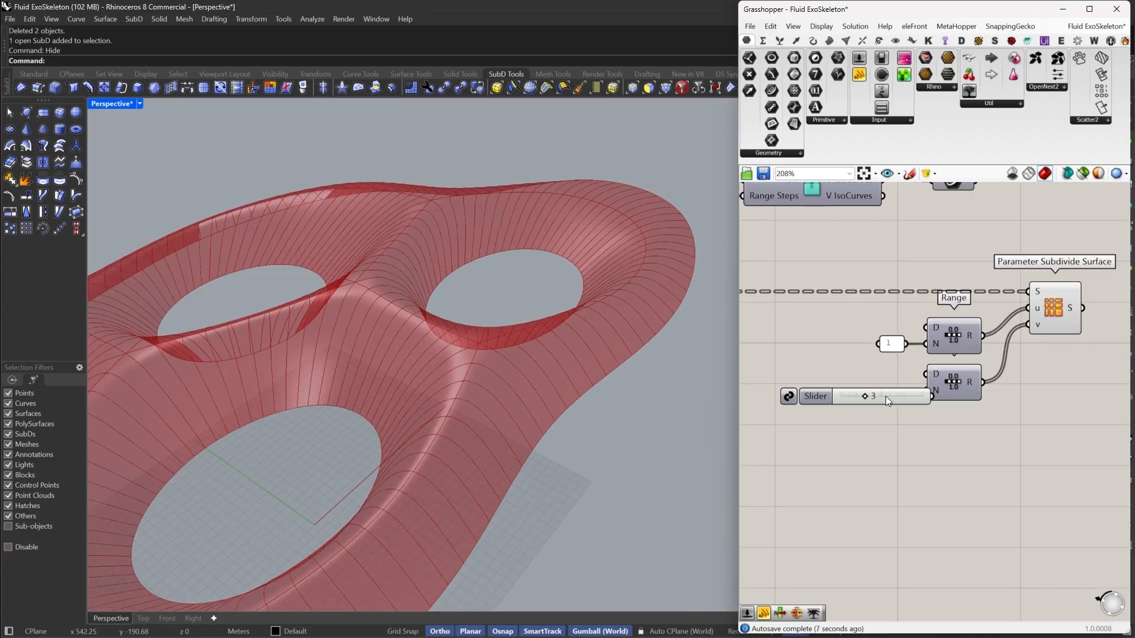
scroll(885, 396, "up", 3)
left_click_drag(884, 388, 872, 397)
left_click(891, 371)
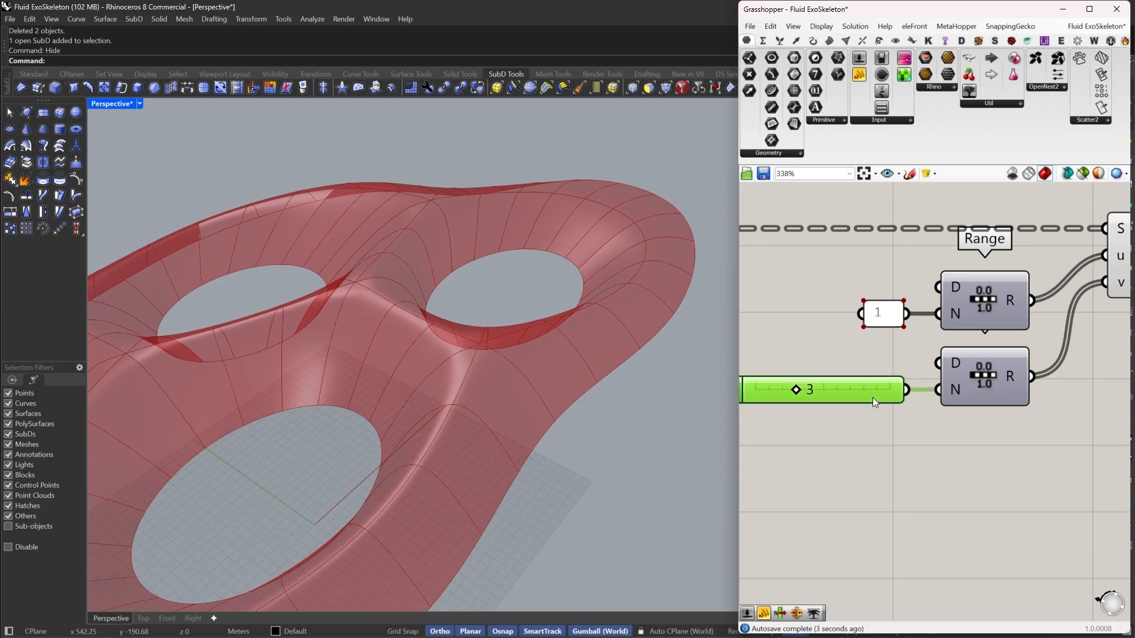
Set the Steps slider feeding the lower Range to 4
right_click_drag(819, 400, 866, 411)
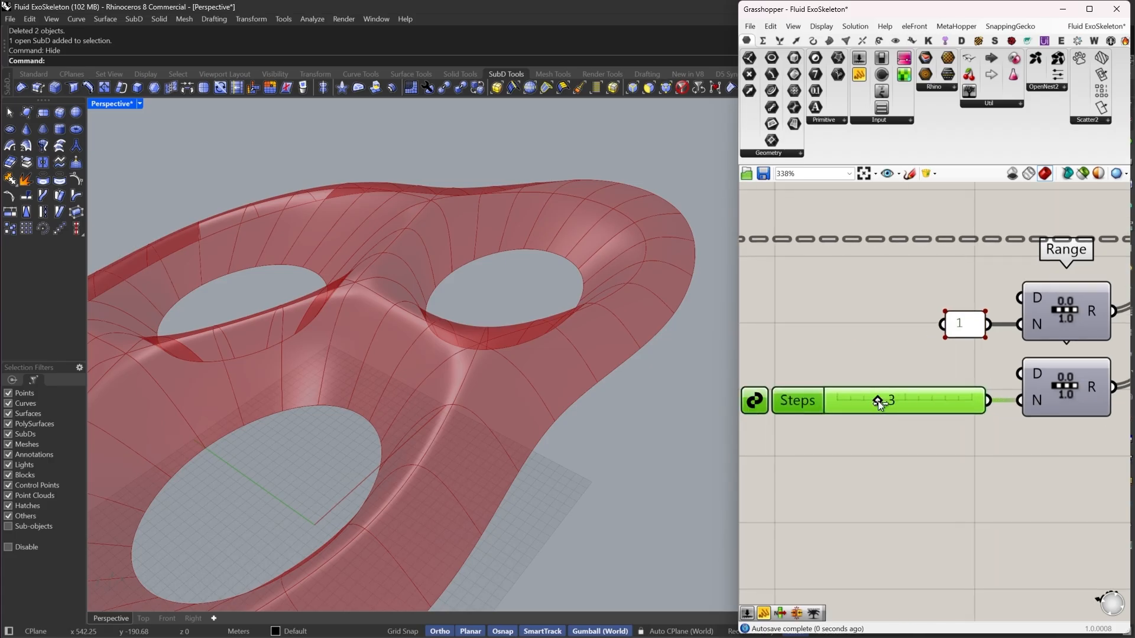
mouse_move(878, 401)
left_mouse_down()
mouse_move(903, 405)
mouse_move(880, 407)
left_mouse_up()
right_click_drag(620, 364, 506, 397)
scroll(510, 408, "down", 4)
scroll(885, 403, "up", 3)
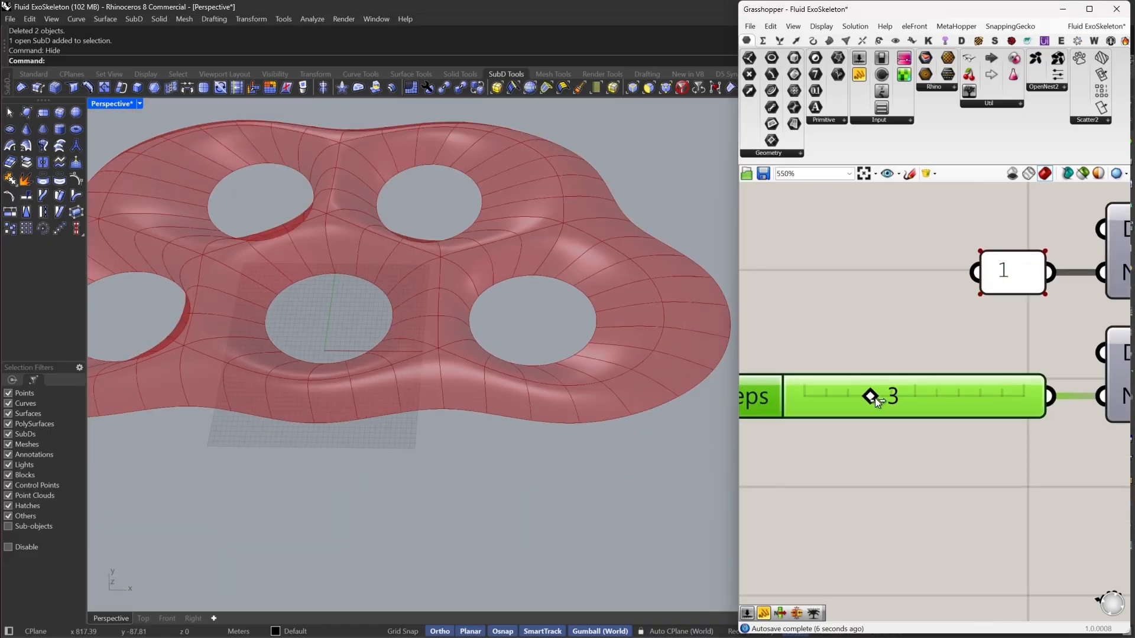
left_click_drag(874, 398, 884, 399)
scroll(527, 458, "down", 5)
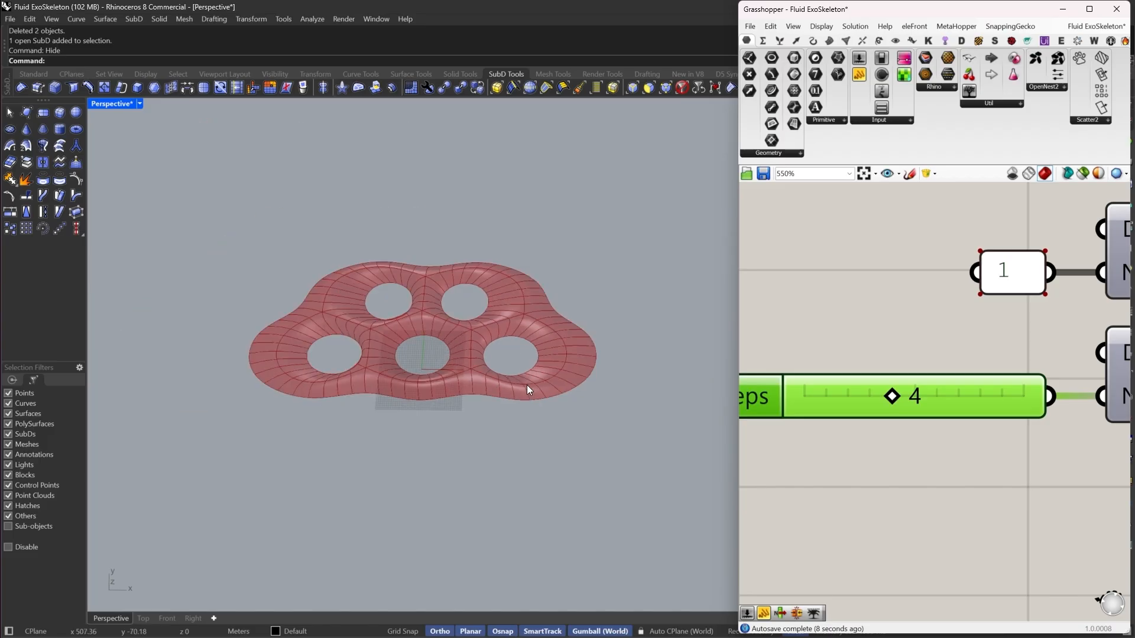
right_click_drag(526, 458, 488, 372)
scroll(881, 401, "down", 8)
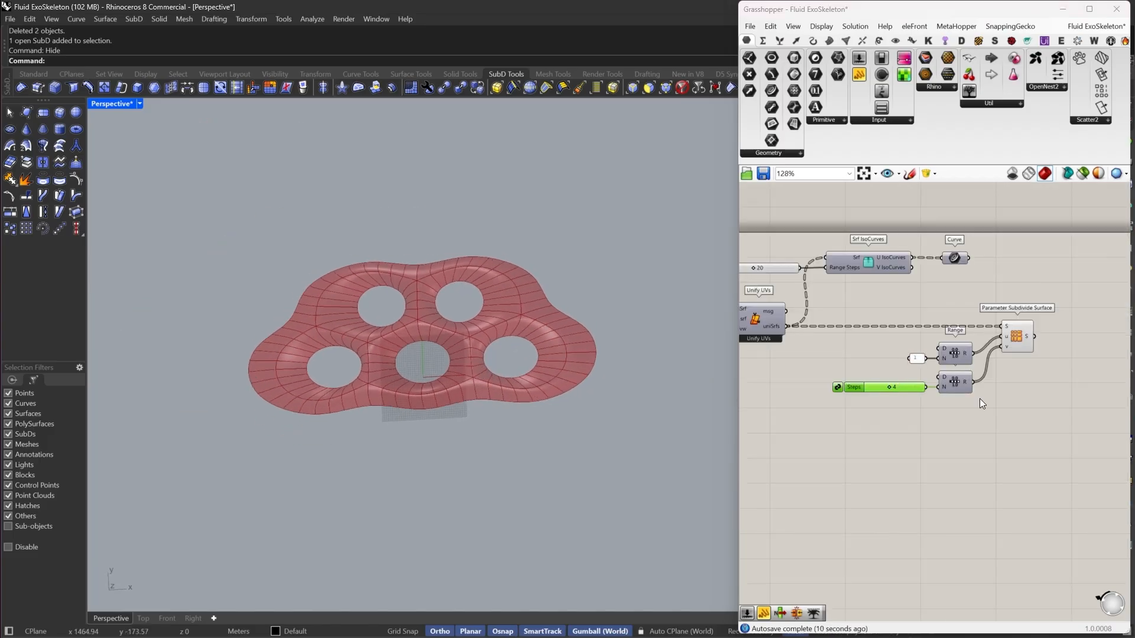
Duplicate the Srf IsoCurves branch with its slider and Curve component, placing the copy beyond the Parameter Subdivide Surface component
right_click_drag(990, 397, 1047, 443)
double_click(870, 375)
left_click_drag(998, 268, 777, 331)
right_click_drag(872, 331, 825, 320)
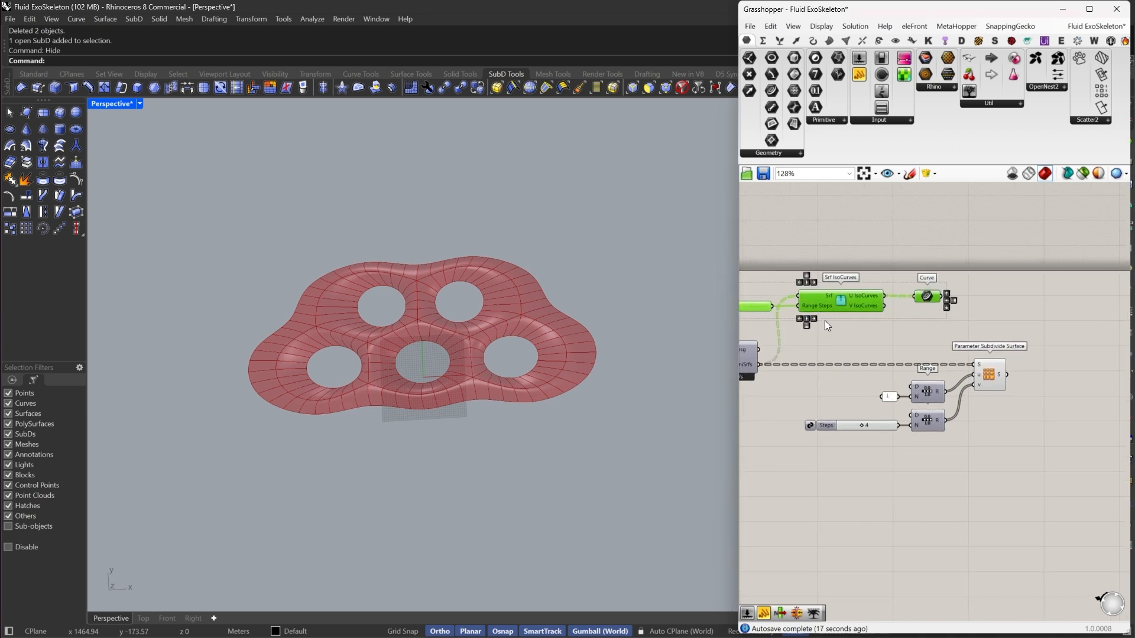
key("ctrl+c")
key("ctrl+v")
left_click_drag(846, 305, 1075, 444)
right_click_drag(1076, 410, 931, 450)
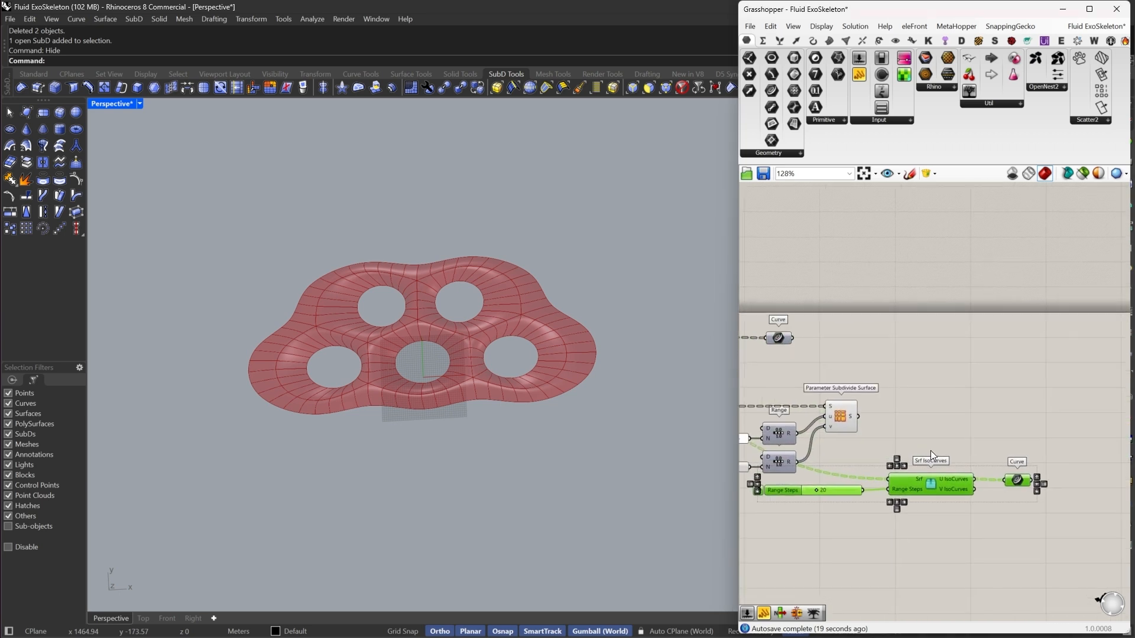
Connect Parameter Subdivide Surface's S output to the copied Srf IsoCurves' Srf input and align the two components
scroll(909, 441, "up", 3)
left_click(909, 438)
left_click_drag(881, 473, 835, 394)
right_click_drag(985, 425, 910, 407)
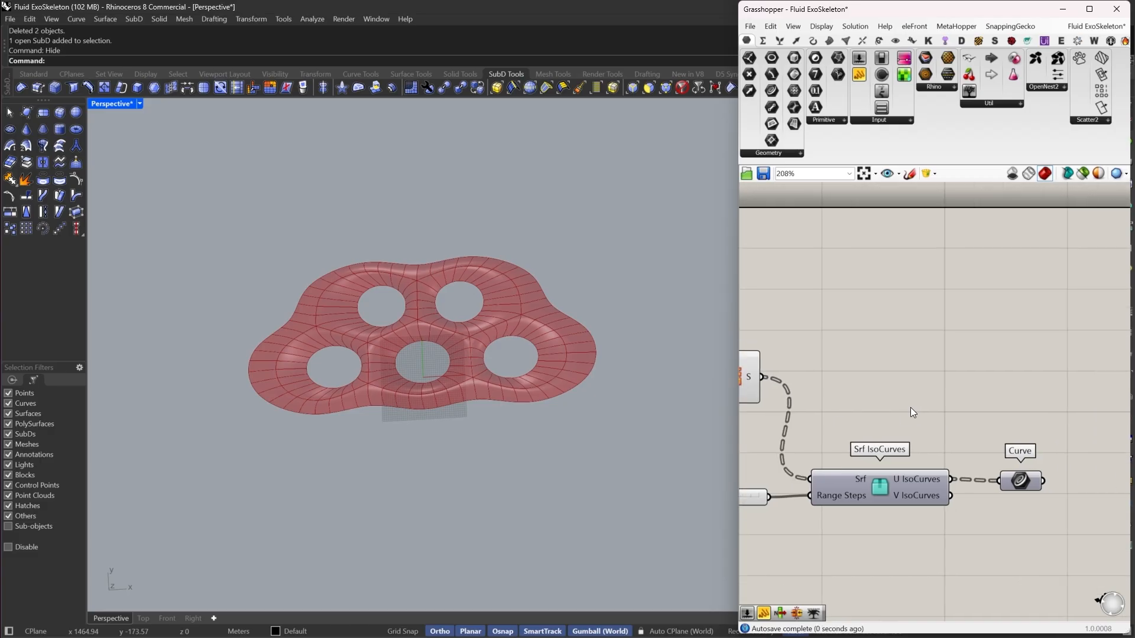
left_click_drag(907, 489, 934, 385)
right_click_drag(893, 405, 915, 395)
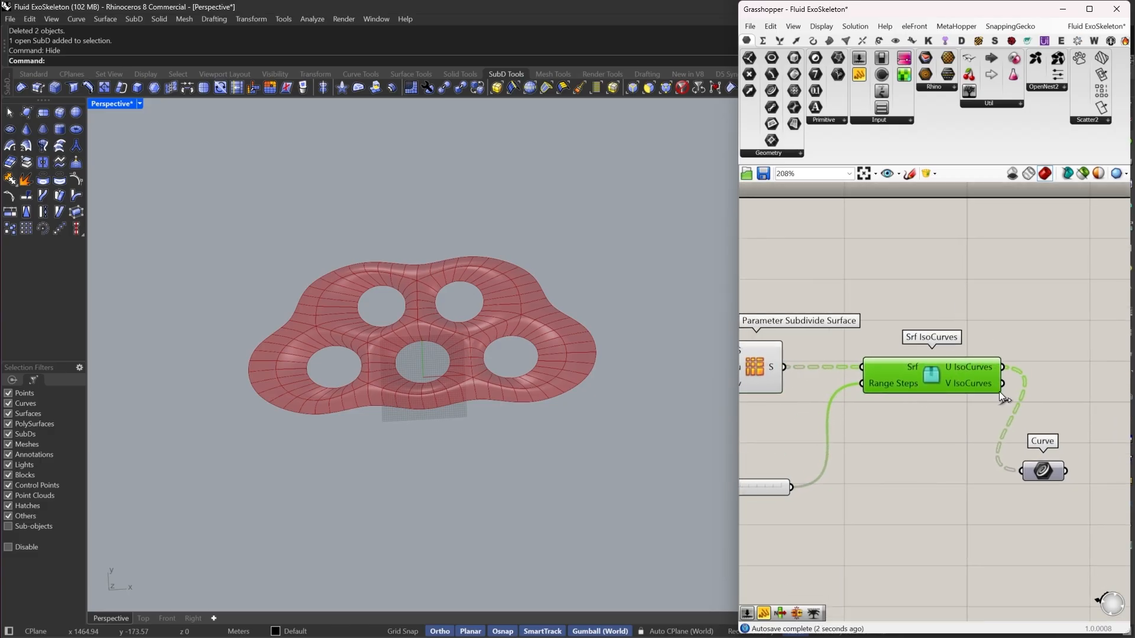
Turn on the preview of the copied Curve component
left_click_drag(1069, 421, 1024, 492)
middle_click(1042, 397)
left_click(1062, 405)
Set the copied Range Steps slider to 1
scroll(528, 377, "up", 10)
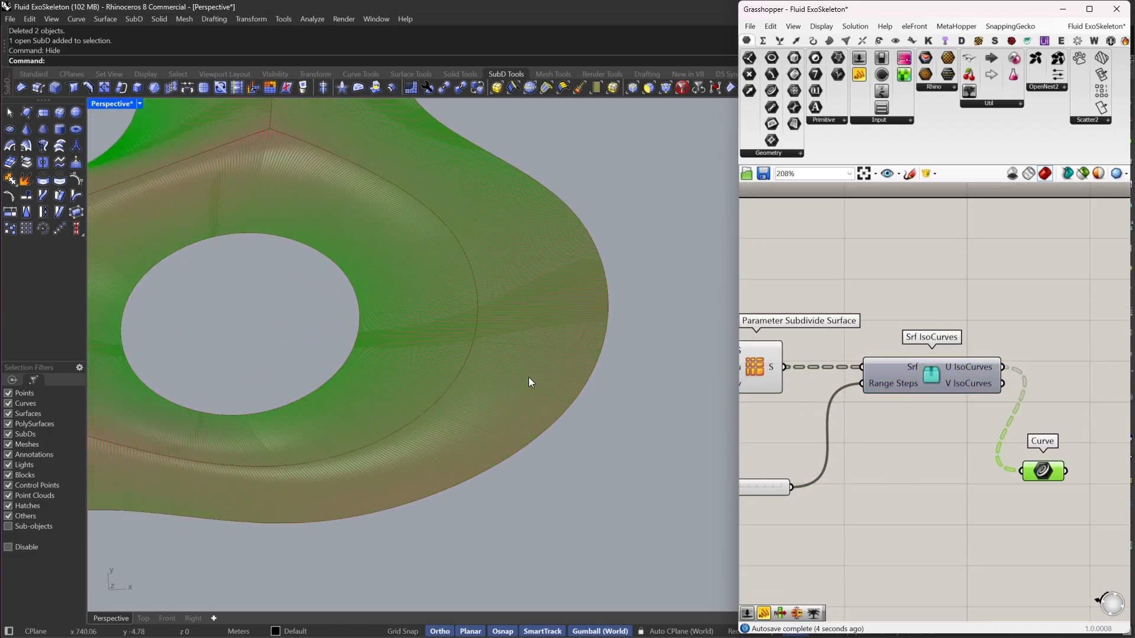
right_click_drag(992, 404, 1081, 356)
scroll(839, 454, "up", 3)
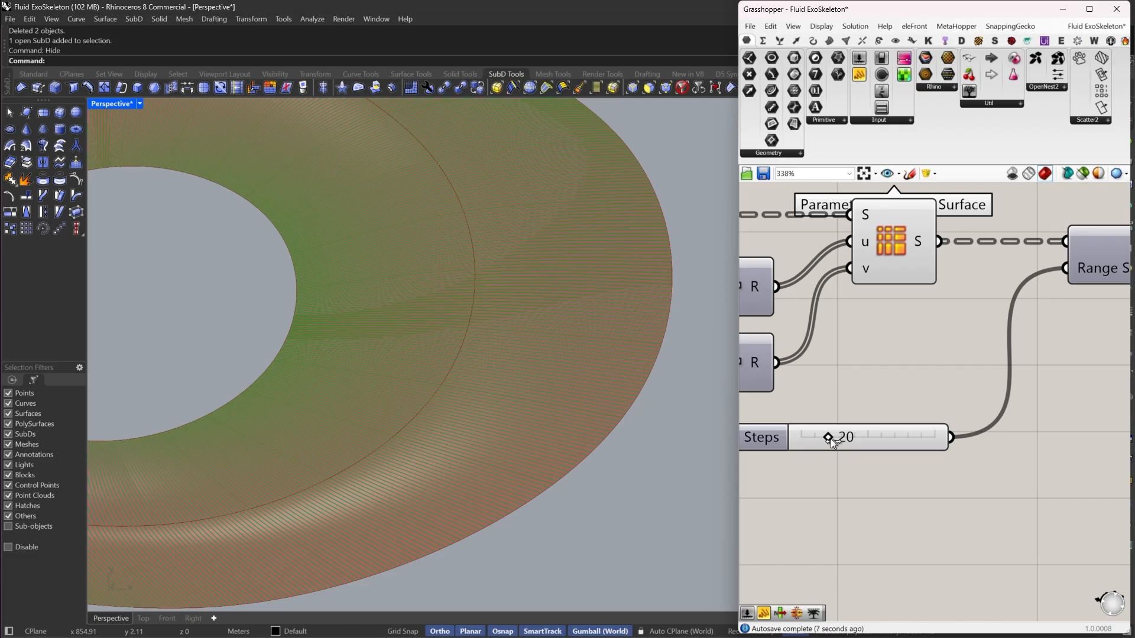
left_click_drag(831, 439, 806, 438)
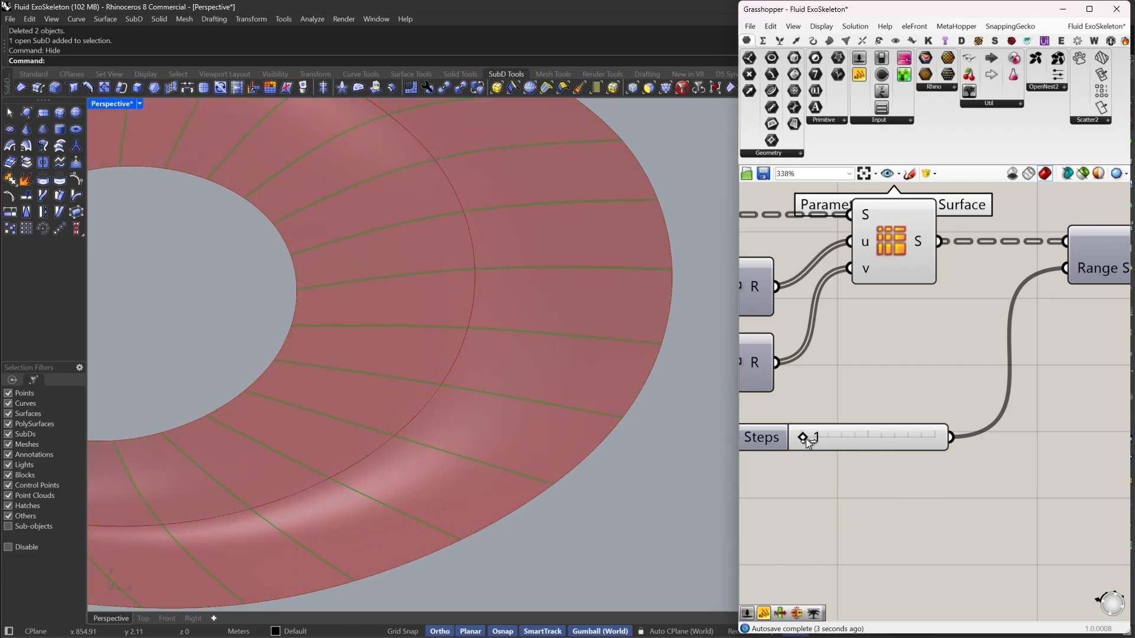
scroll(806, 439, "down", 4)
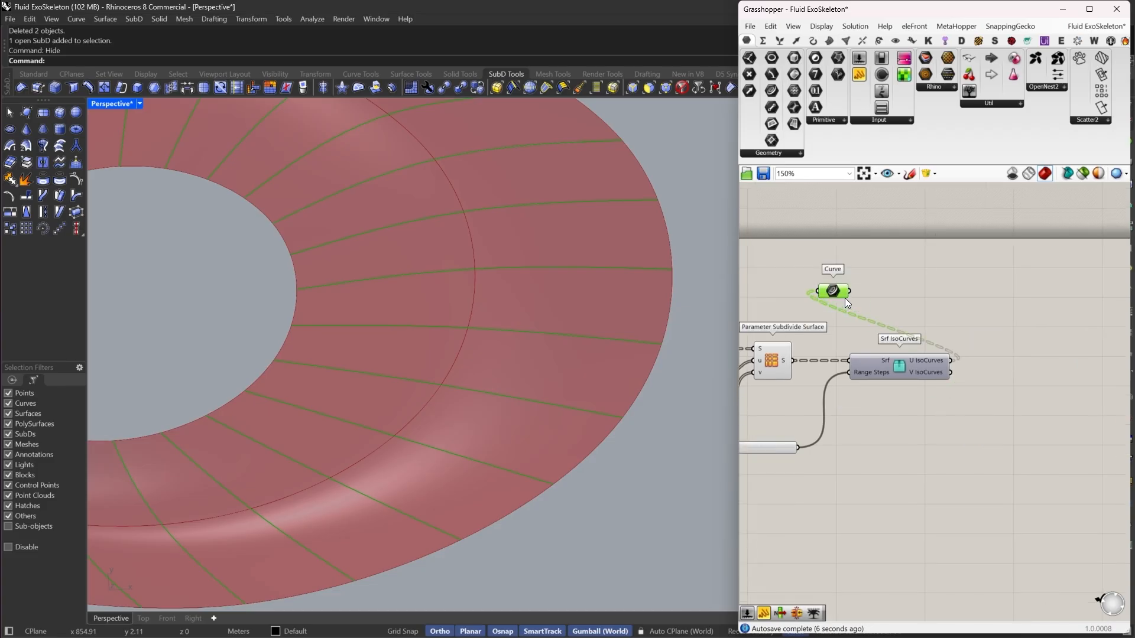
Spread out the copied Srf IsoCurves and Curve components and place the Range Steps slider just below Parameter Subdivide Surface
left_click_drag(837, 293, 968, 313)
left_click_drag(912, 358, 941, 357)
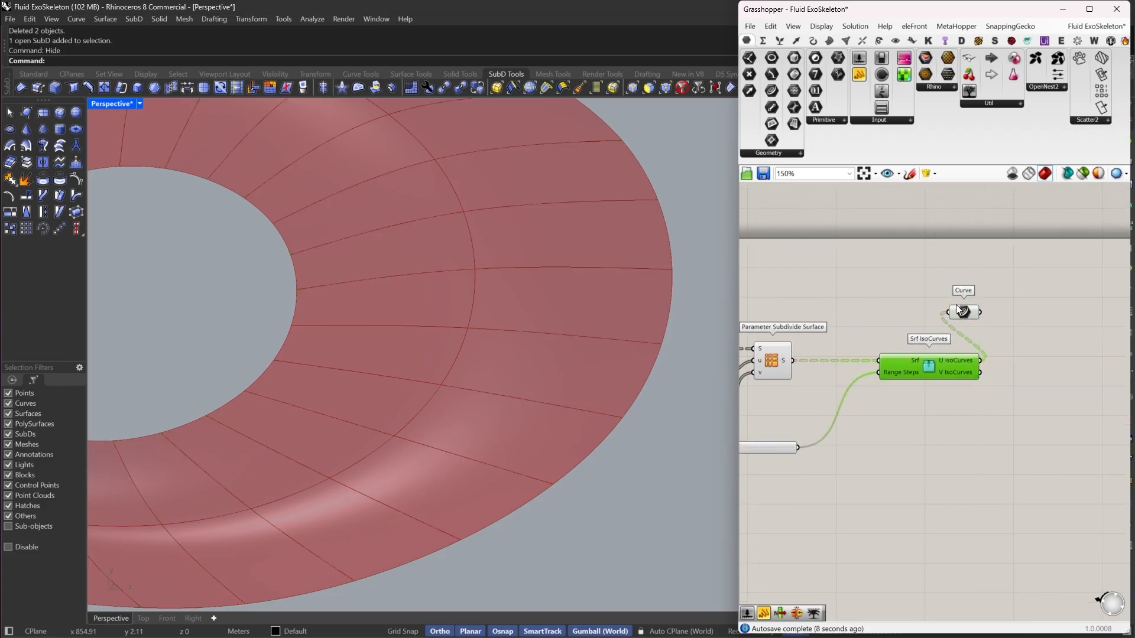
left_click_drag(966, 313, 1026, 317)
left_click(1026, 306)
right_click_drag(860, 400, 912, 398)
left_click_drag(825, 448, 900, 397)
right_click_drag(974, 389, 928, 386)
scroll(928, 385, "up", 2)
left_click_drag(953, 356, 967, 356)
right_click_drag(1014, 347, 953, 353)
mouse_move(952, 353)
Set the copied Range Steps slider to 2
right_click_drag(861, 381, 941, 380)
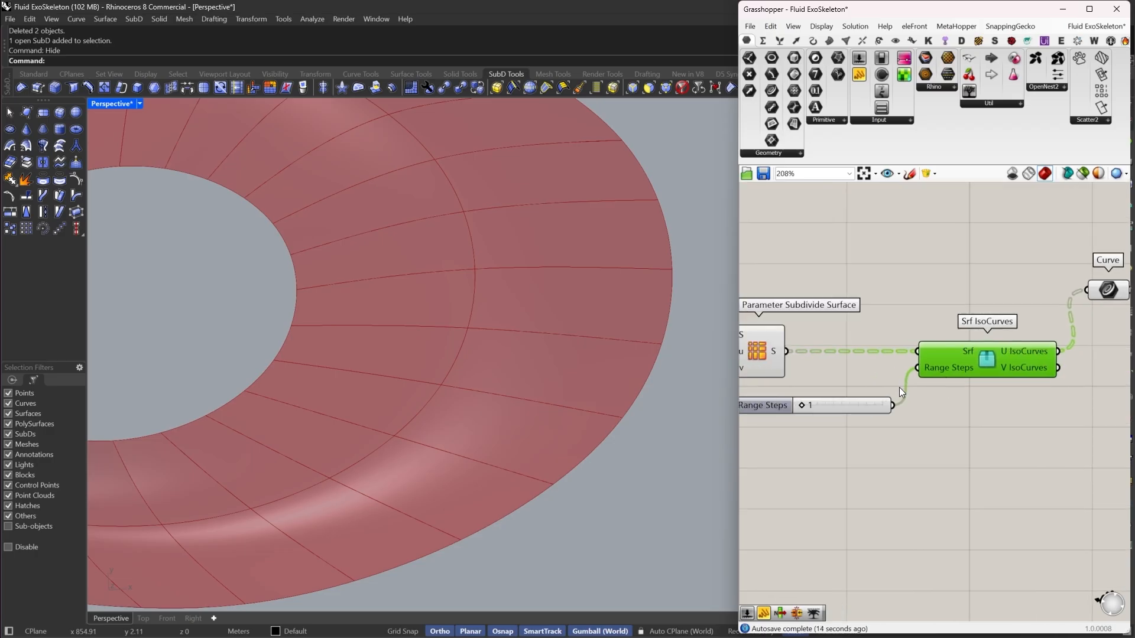
scroll(802, 406, "up", 4)
left_click_drag(796, 404, 798, 405)
scroll(797, 407, "up", 2)
scroll(796, 403, "down", 8)
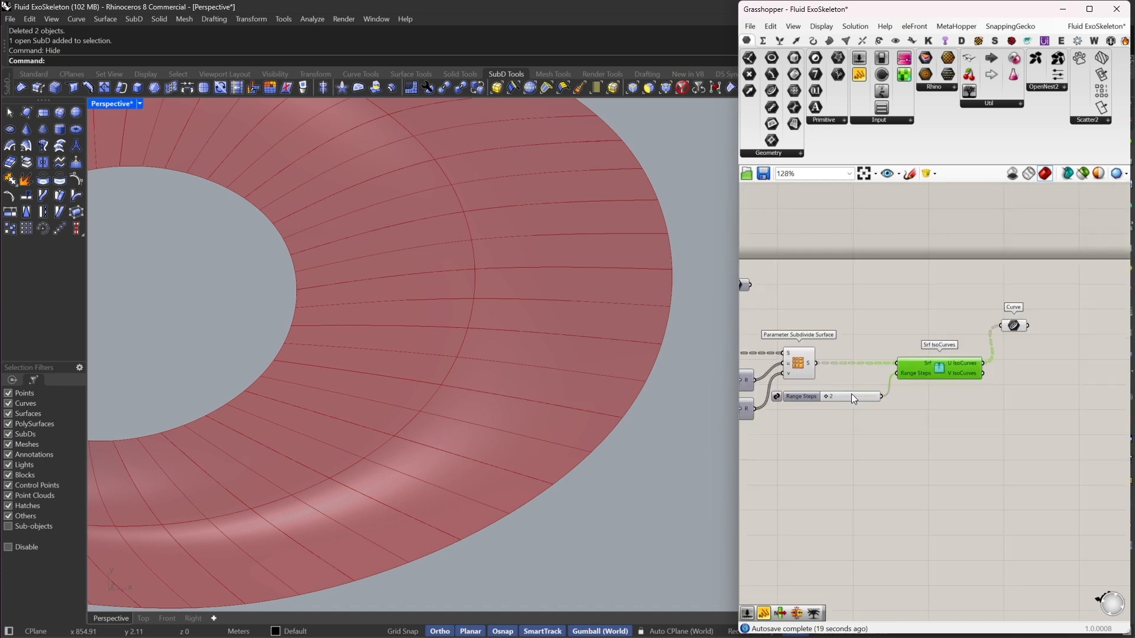
Align the copied Curve component with the U IsoCurves output of Srf IsoCurves
left_click_drag(971, 346, 1009, 383)
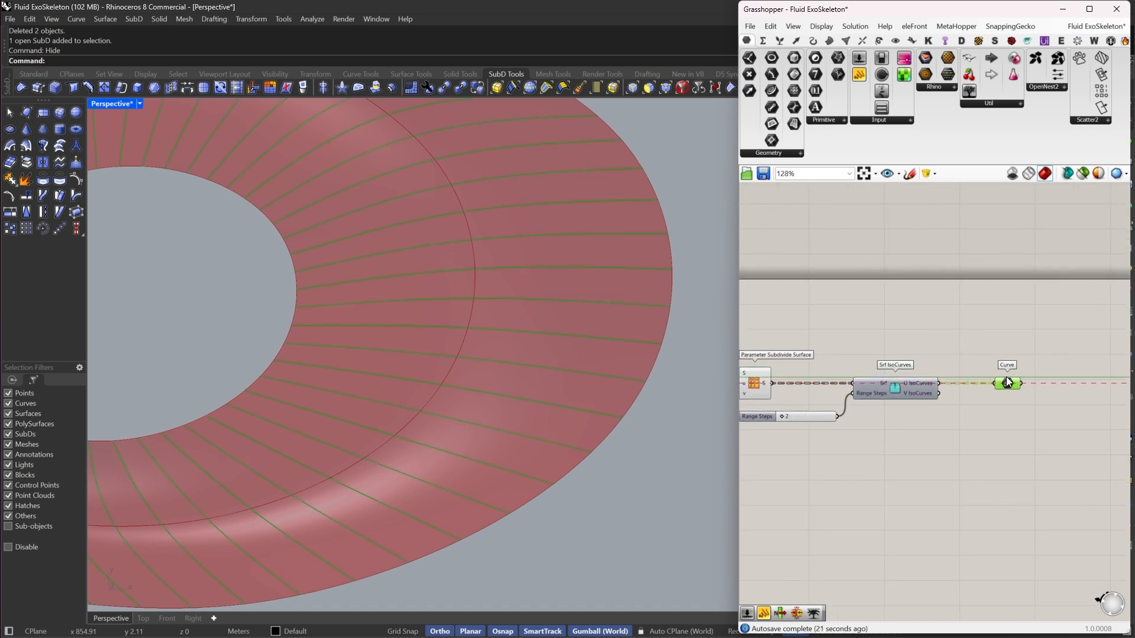
left_click(899, 400)
scroll(835, 409, "up", 2)
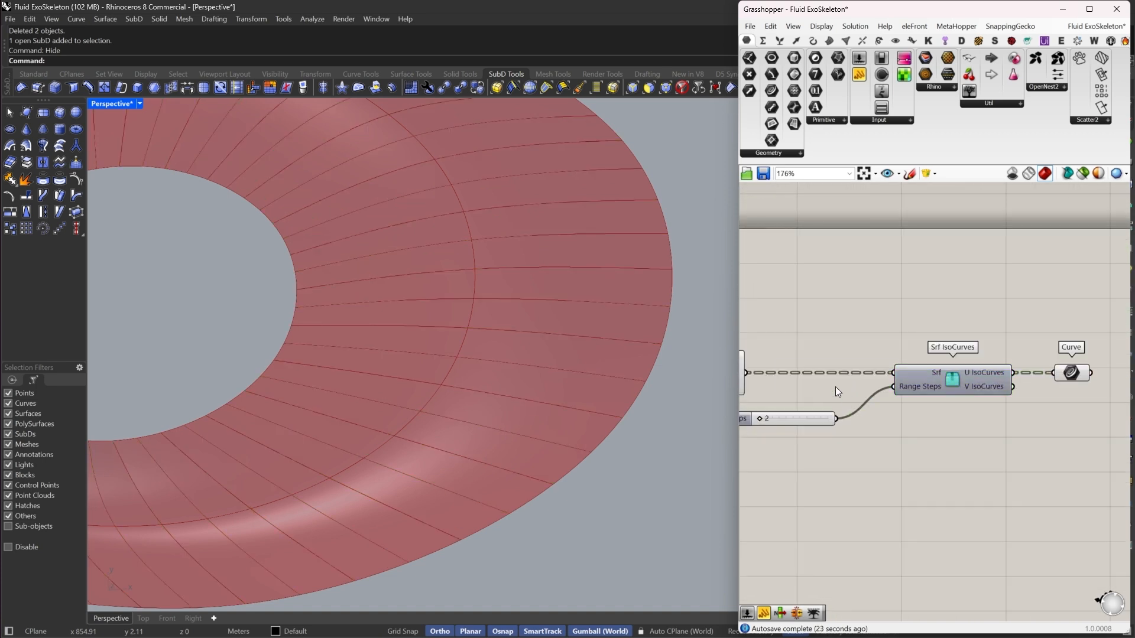
Replace the copied Range Steps slider with a panel containing 2 connected to Srf IsoCurves' Range Steps input
double_click(836, 387)
type("Panel")
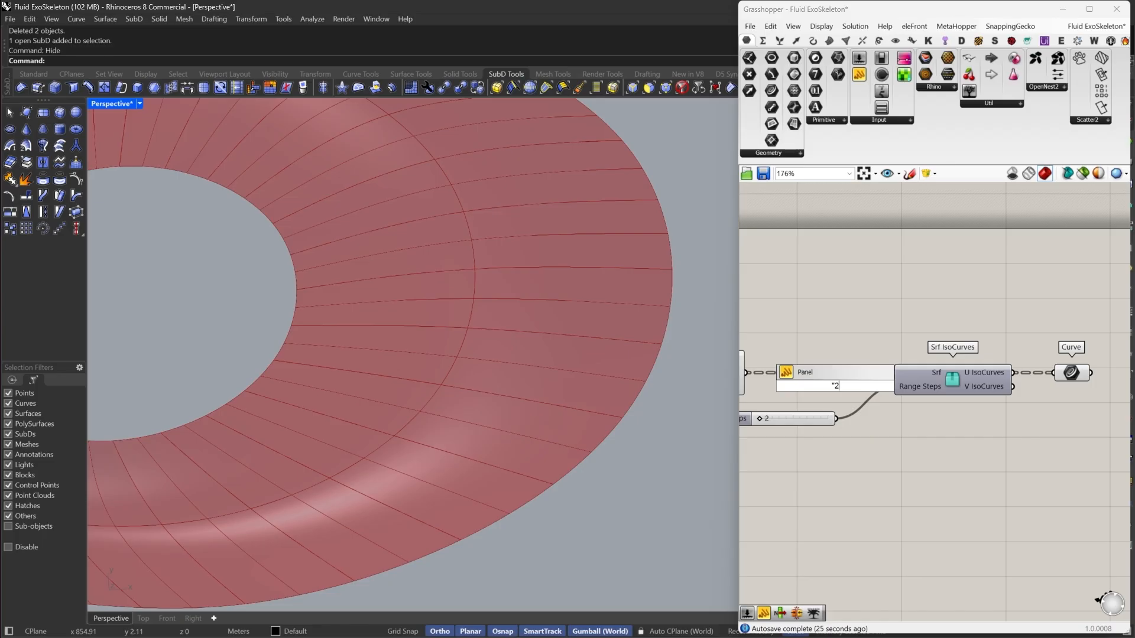
key("Return")
scroll(914, 386, "up", 2)
left_click_drag(886, 386, 748, 462)
right_click_drag(811, 459, 929, 448)
key("Delete")
left_click_drag(905, 377, 811, 383)
Move the copied Srf IsoCurves and Curve components closer to Parameter Subdivide Surface, next to the panel containing 2
scroll(874, 383, "down", 3)
left_click_drag(1080, 426, 903, 315)
scroll(896, 380, "up", 2)
left_click_drag(1009, 372, 929, 372)
left_click(881, 350)
scroll(857, 374, "up", 4)
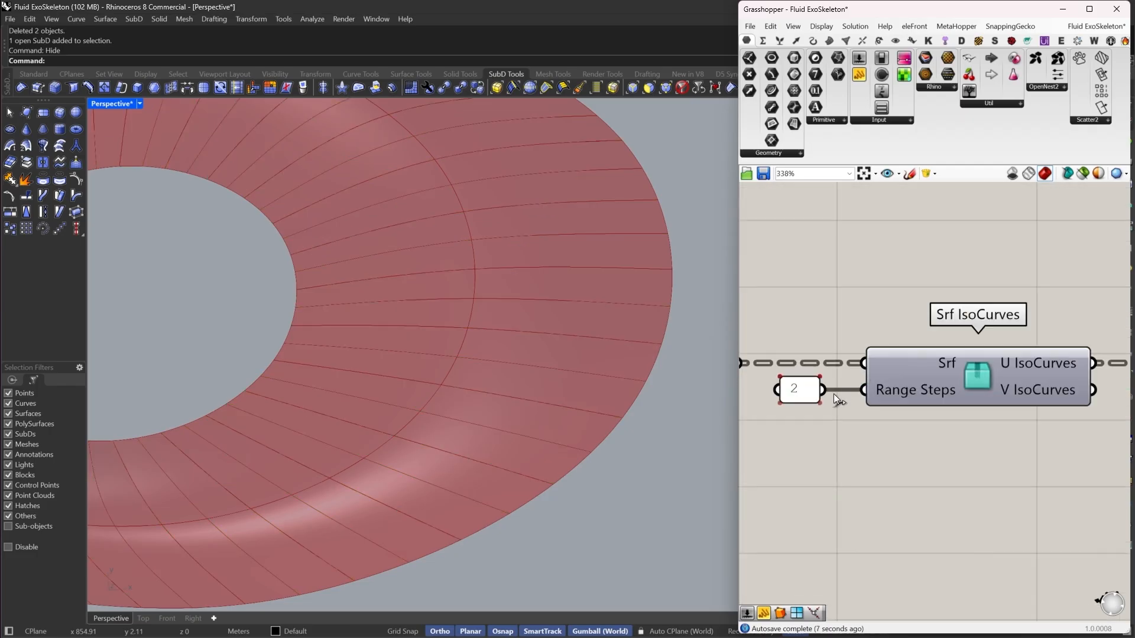
Review the definition from Unify UVs through the Range components to Parameter Subdivide Surface
scroll(833, 394, "down", 5)
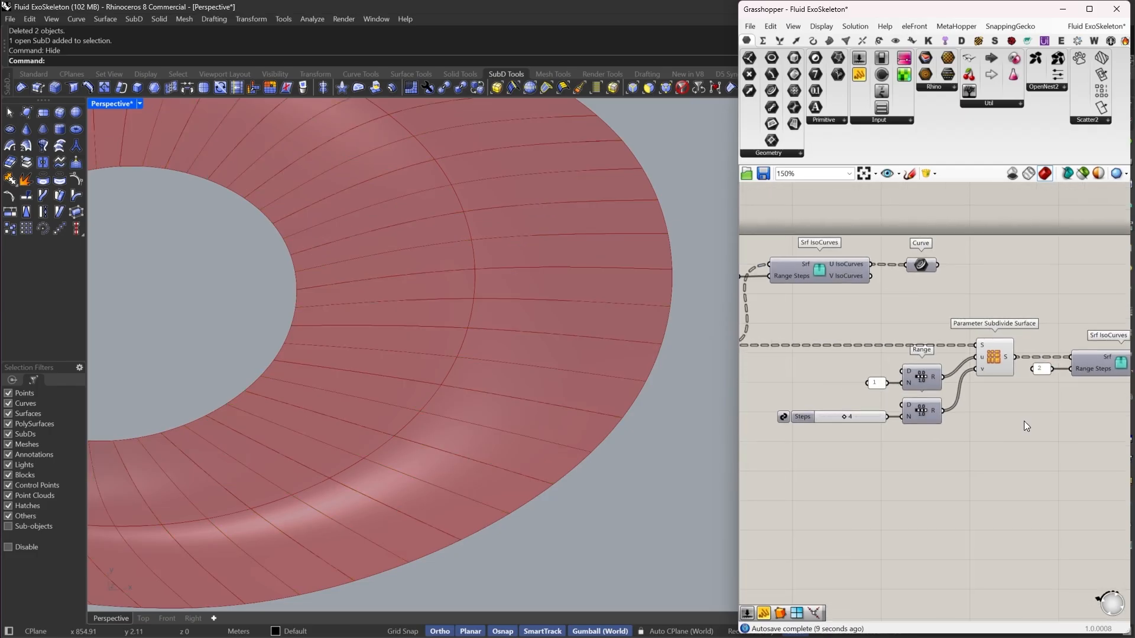
scroll(1024, 421, "down", 5)
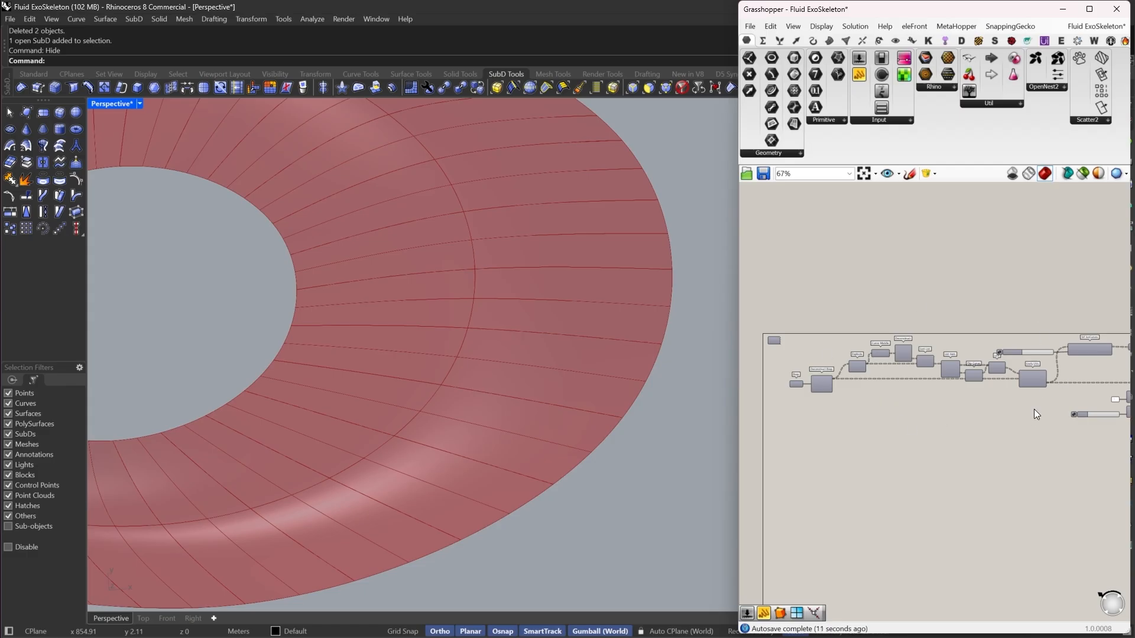
scroll(860, 399, "up", 4)
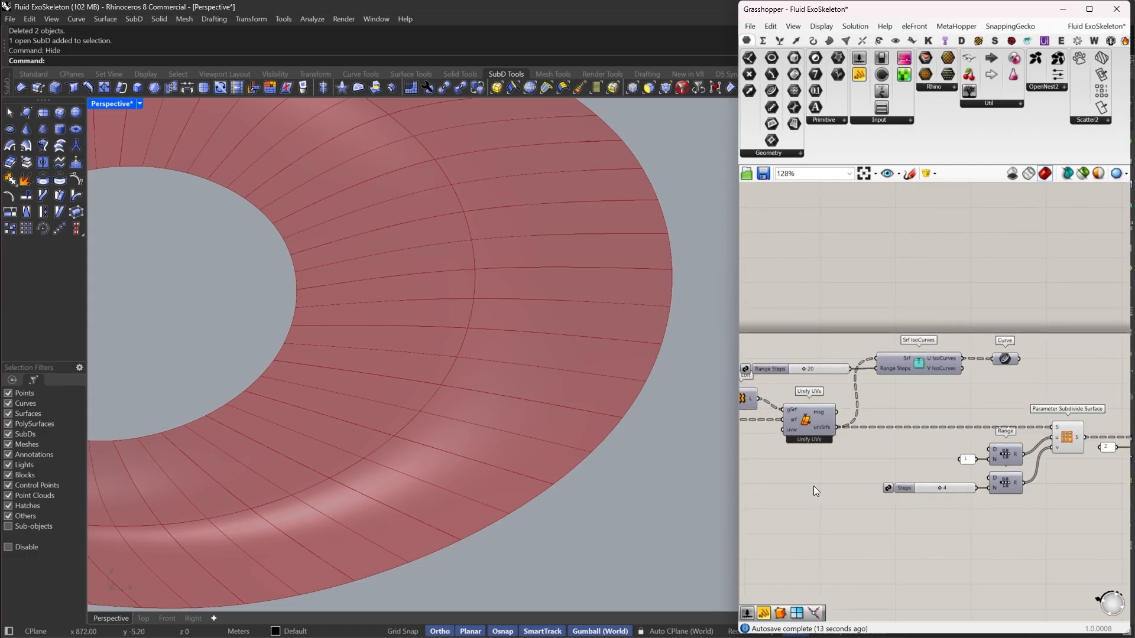
right_click_drag(1048, 468, 824, 453)
scroll(905, 451, "up", 2)
left_click_drag(795, 454, 825, 348)
middle_click(825, 348)
left_click(822, 333)
Move the copied Curve component closer to Srf IsoCurves and inspect its data structure
right_click_drag(1081, 423, 910, 421)
scroll(910, 421, "up", 3)
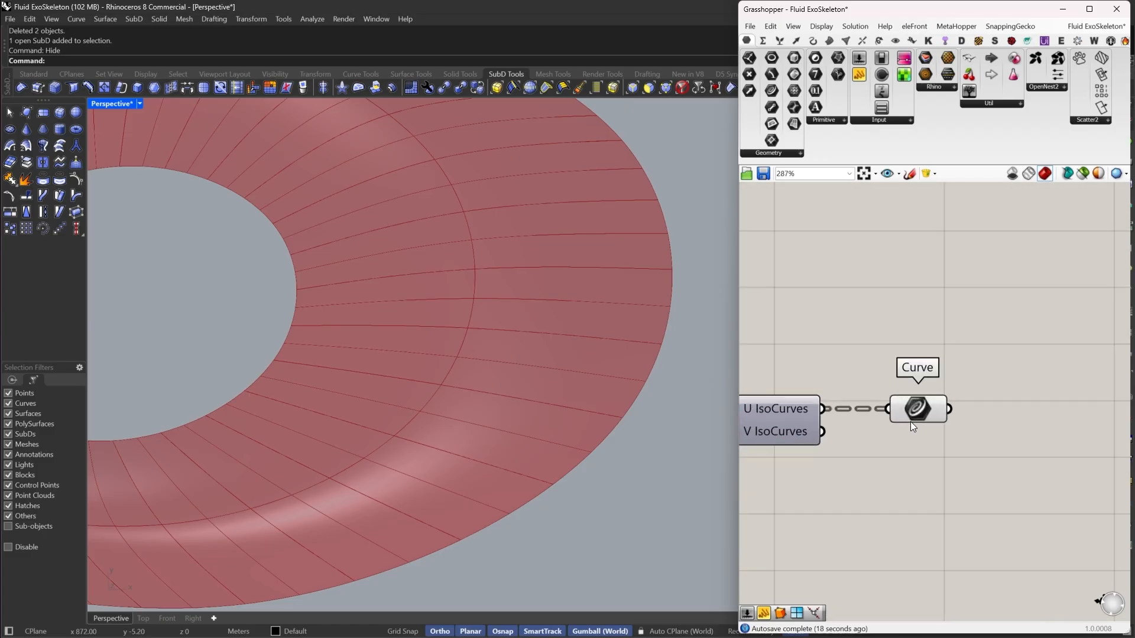
left_click_drag(925, 413, 908, 417)
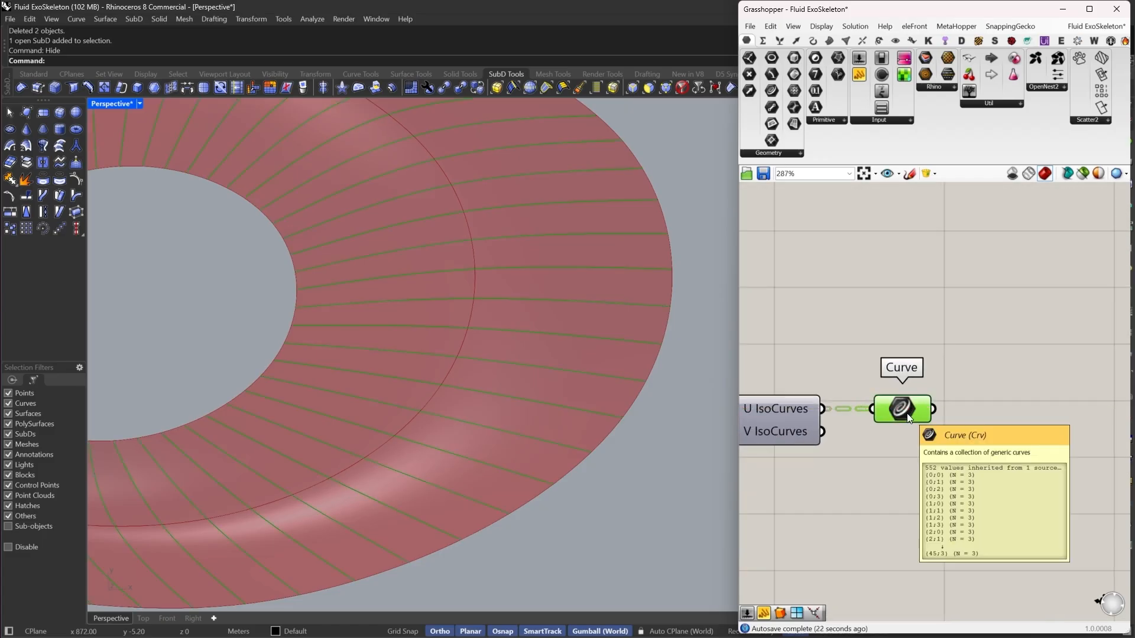
right_click_drag(959, 410, 898, 383)
scroll(898, 383, "down", 3)
Add a Divide Curve component, connect the Curve output to its C input and inspect the division points
left_click(924, 379)
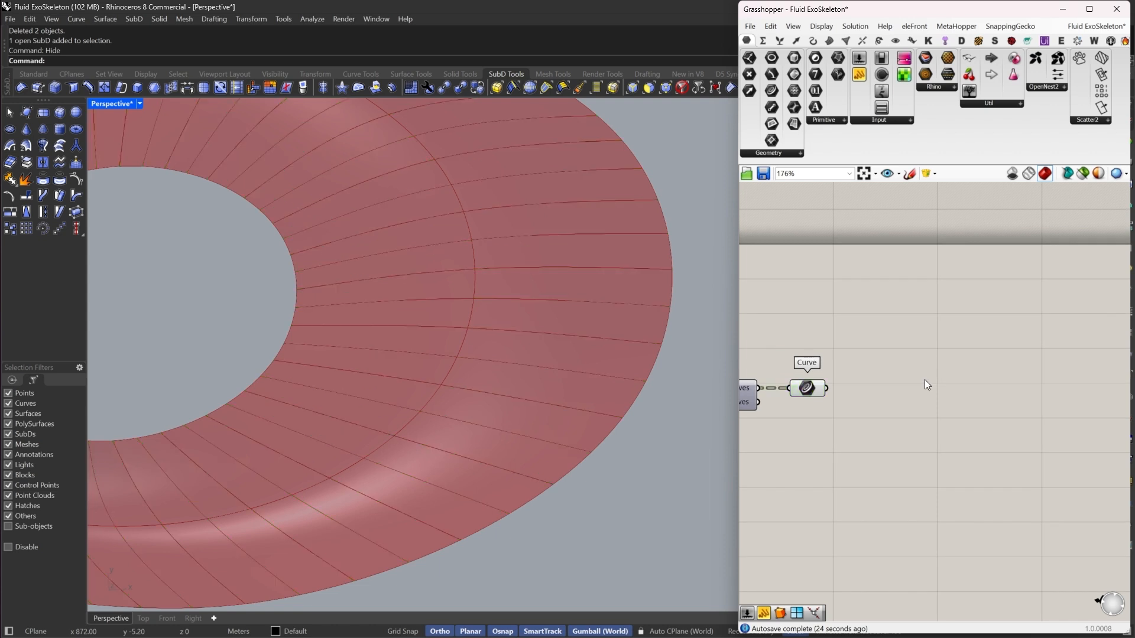
double_click(924, 381)
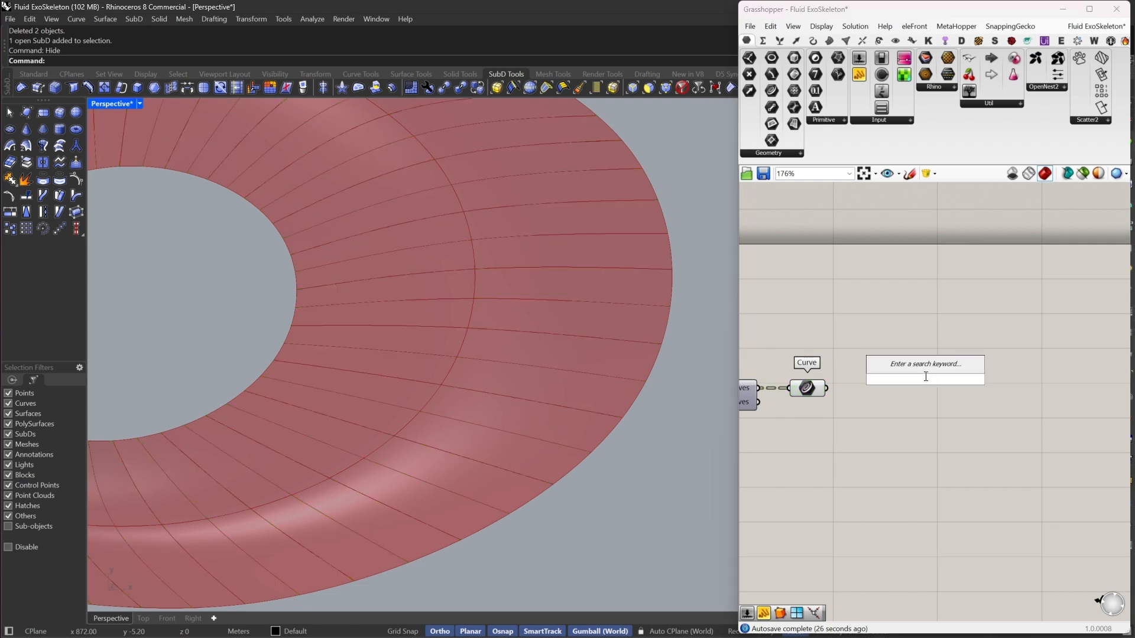
type("div")
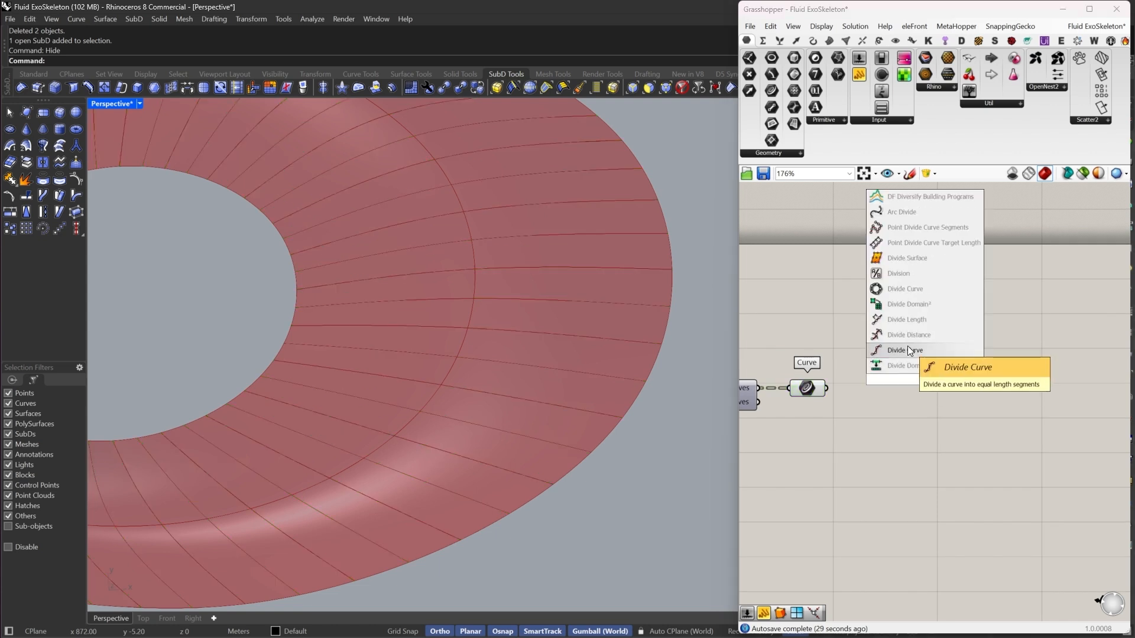
left_click(908, 349)
left_click_drag(826, 388, 925, 389)
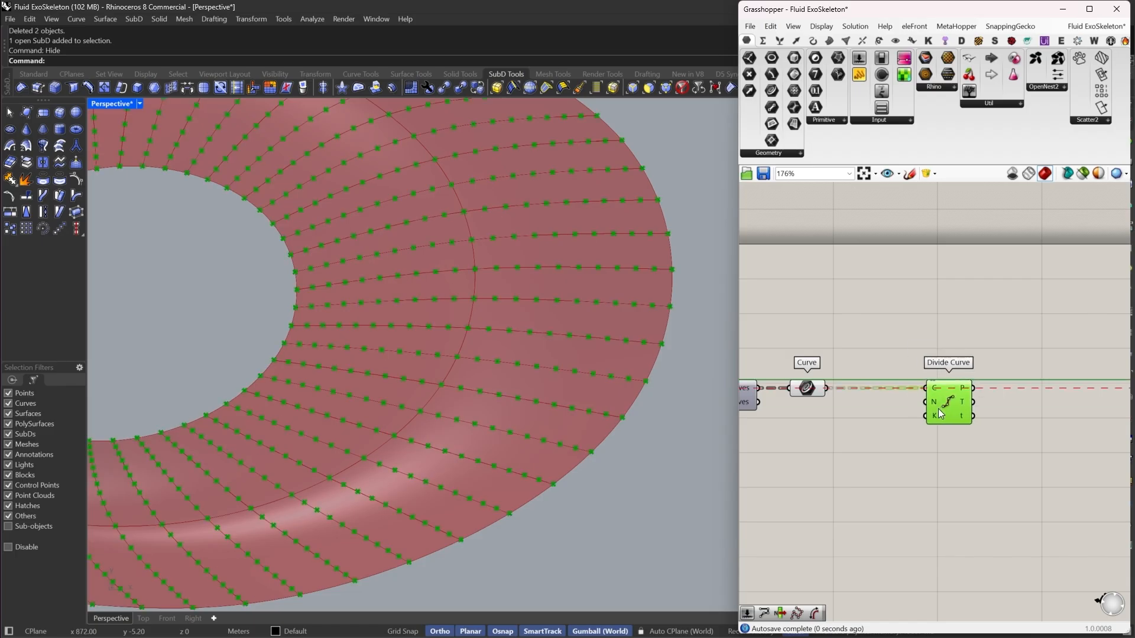
right_click_drag(565, 458, 592, 402)
scroll(592, 402, "up", 5)
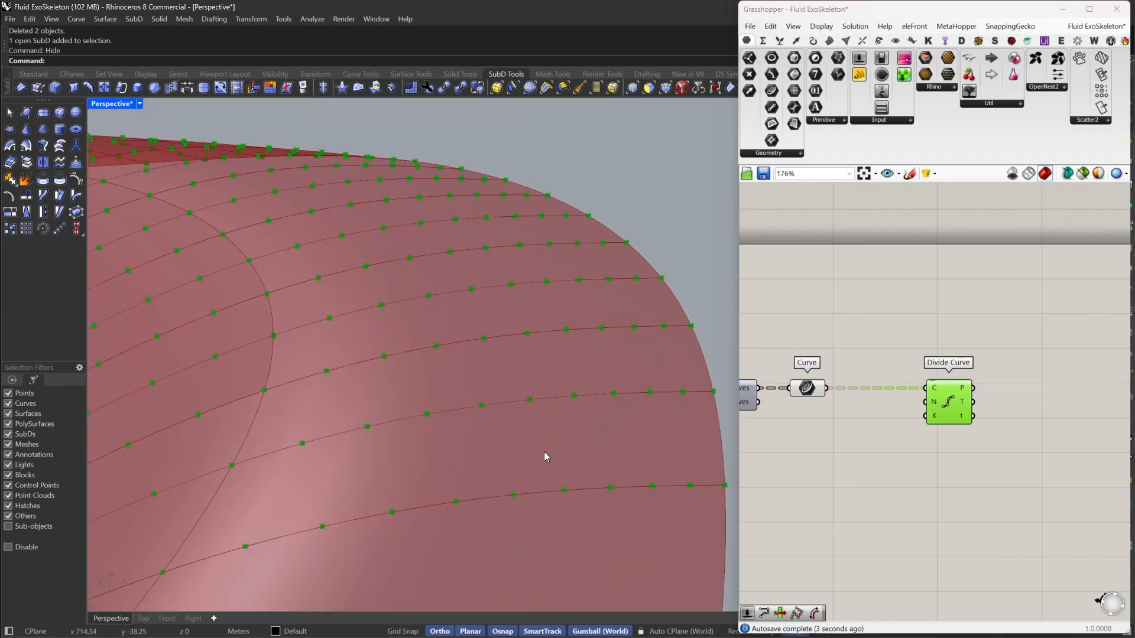
Delete the Divide Curve component
left_click_drag(958, 413, 1020, 382)
right_click_drag(1007, 401, 991, 370)
key("Delete")
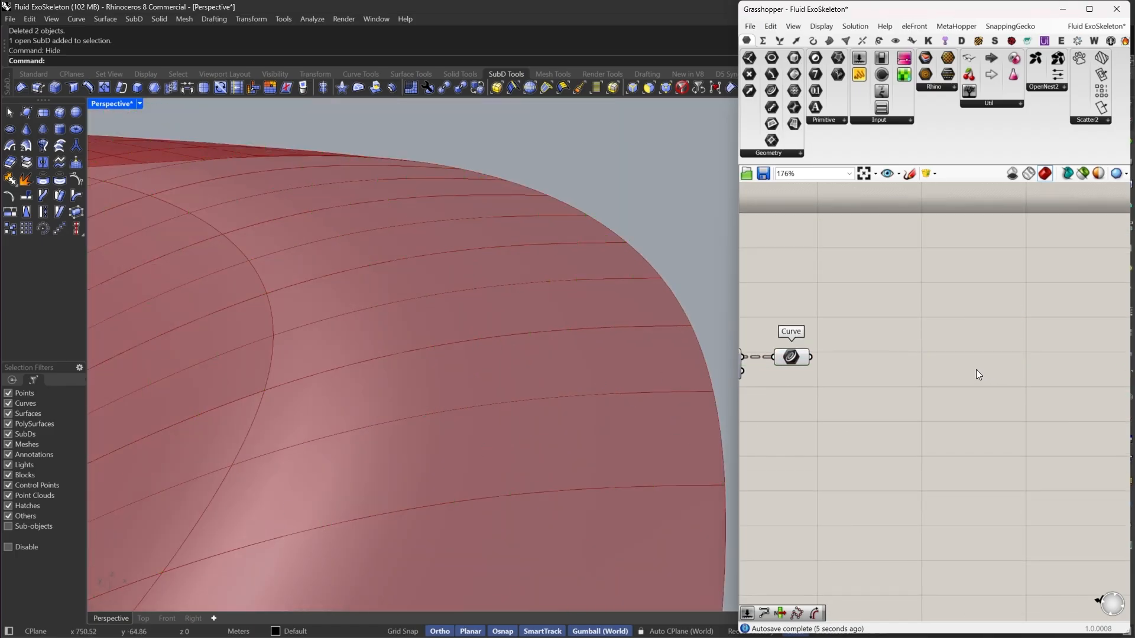
double_click(977, 370)
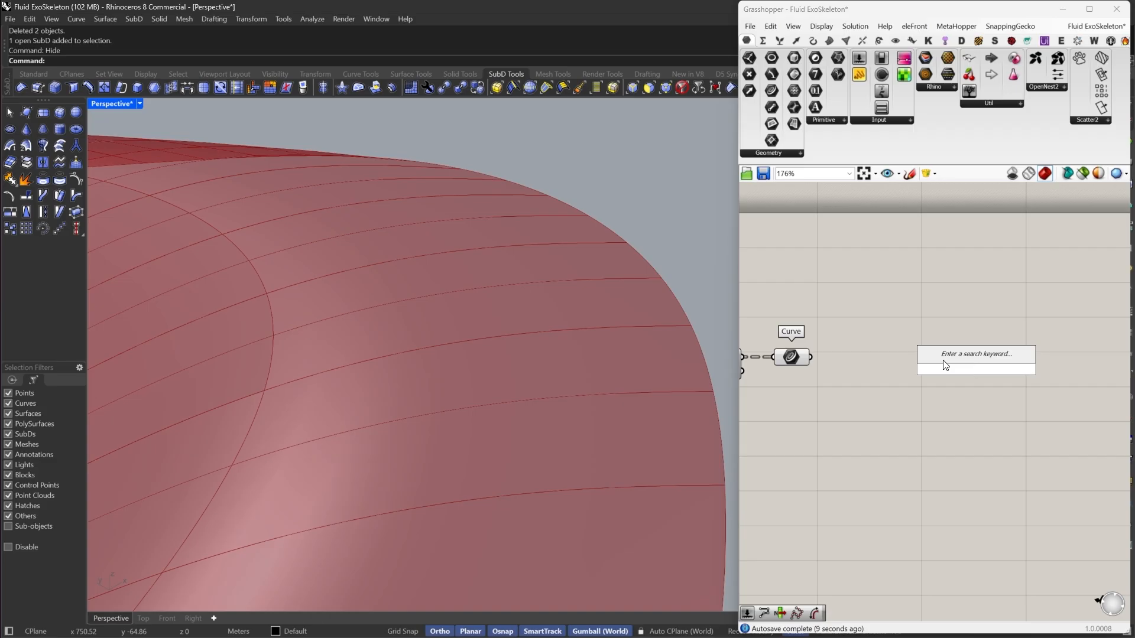
key("Escape")
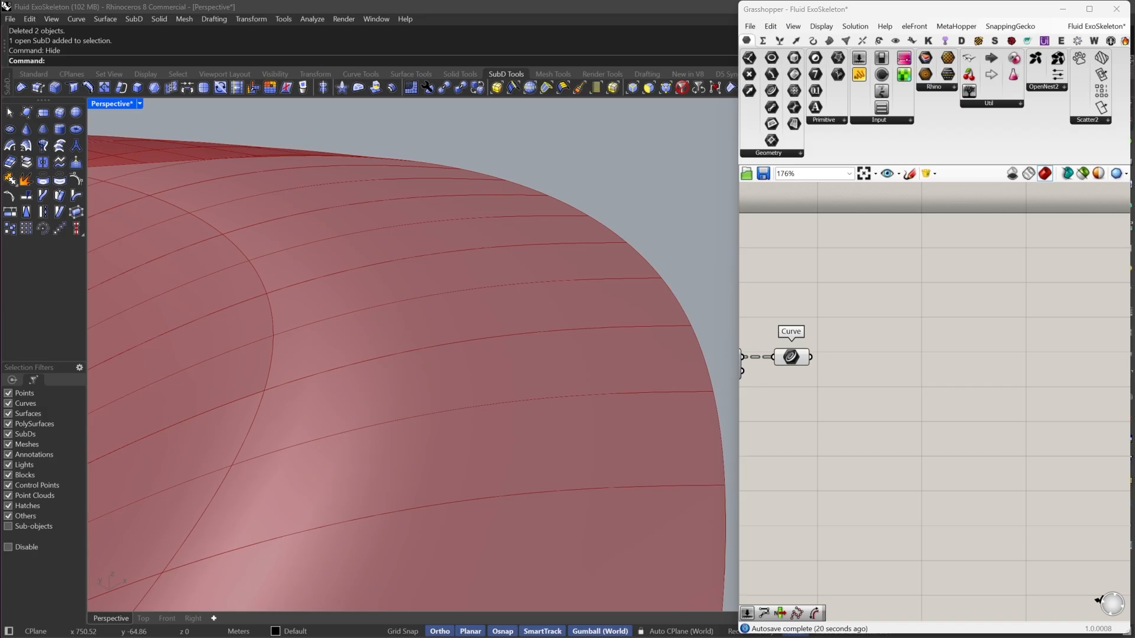
double_click(916, 367)
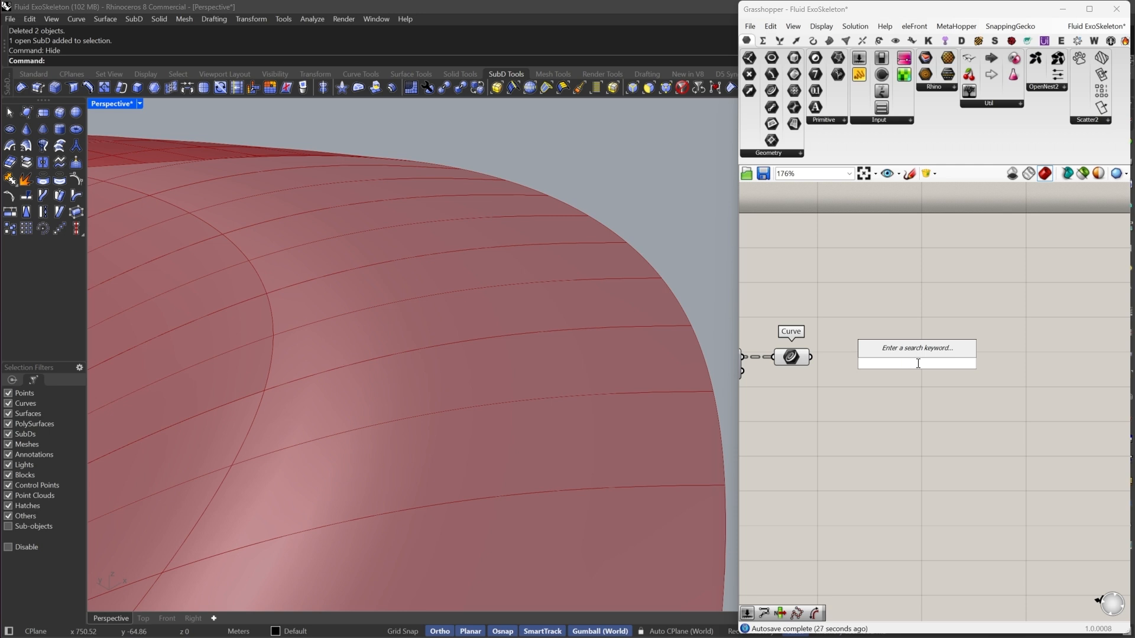
left_click(813, 40)
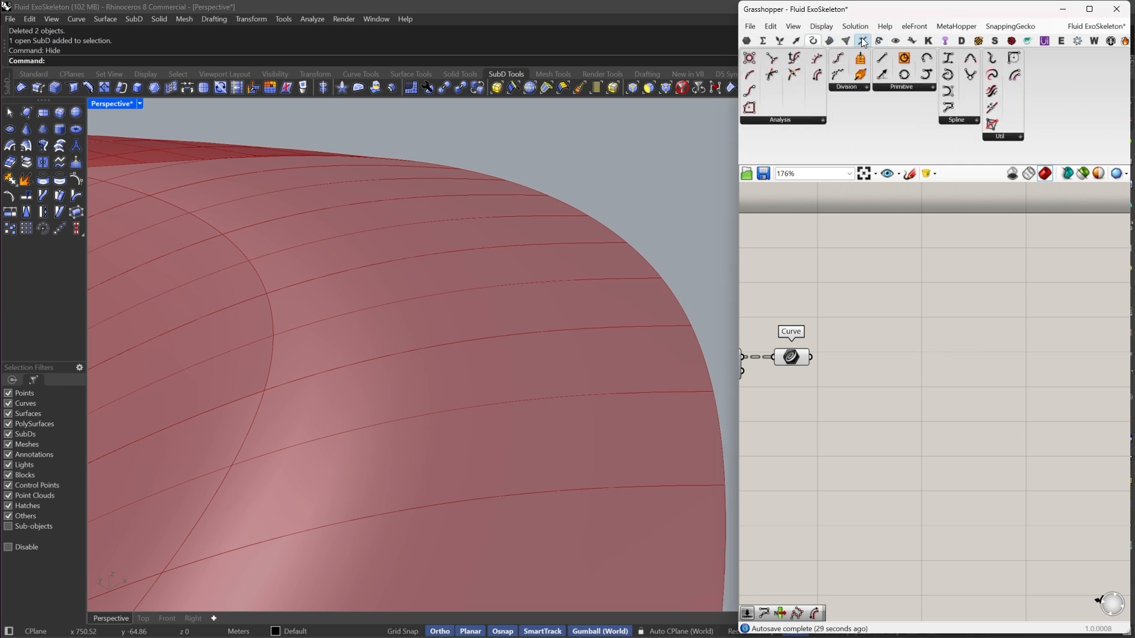
left_click(862, 40)
left_click(796, 41)
left_click(812, 41)
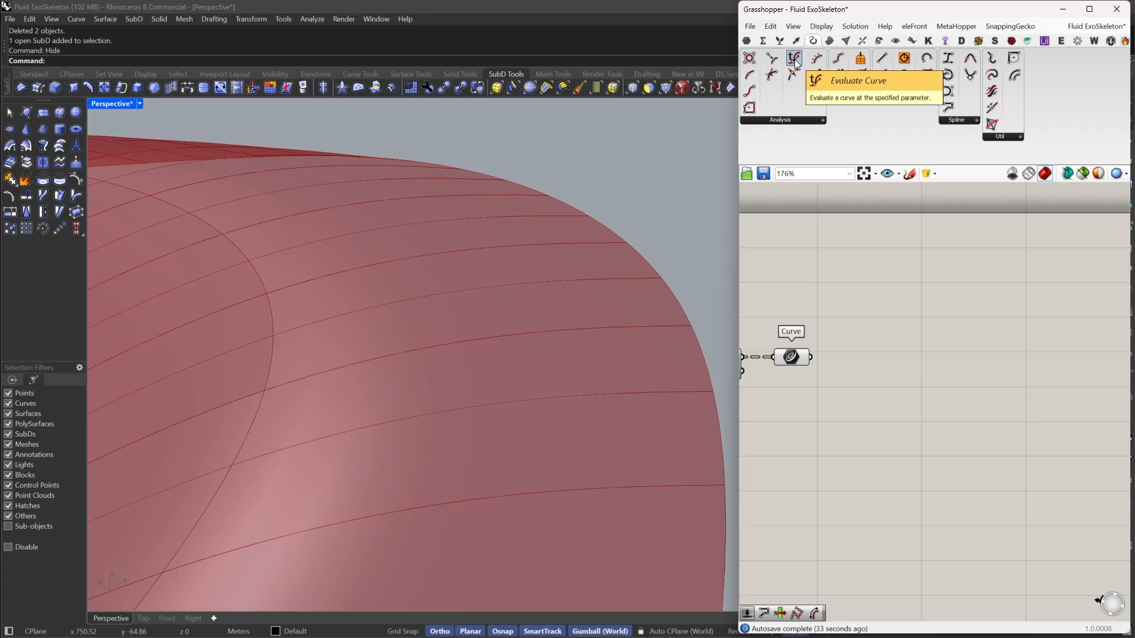
Add an Evaluate Curve component, connect the Curve output to its C input, reparameterize C and move the component farther from Curve
double_click(935, 373)
type("eval")
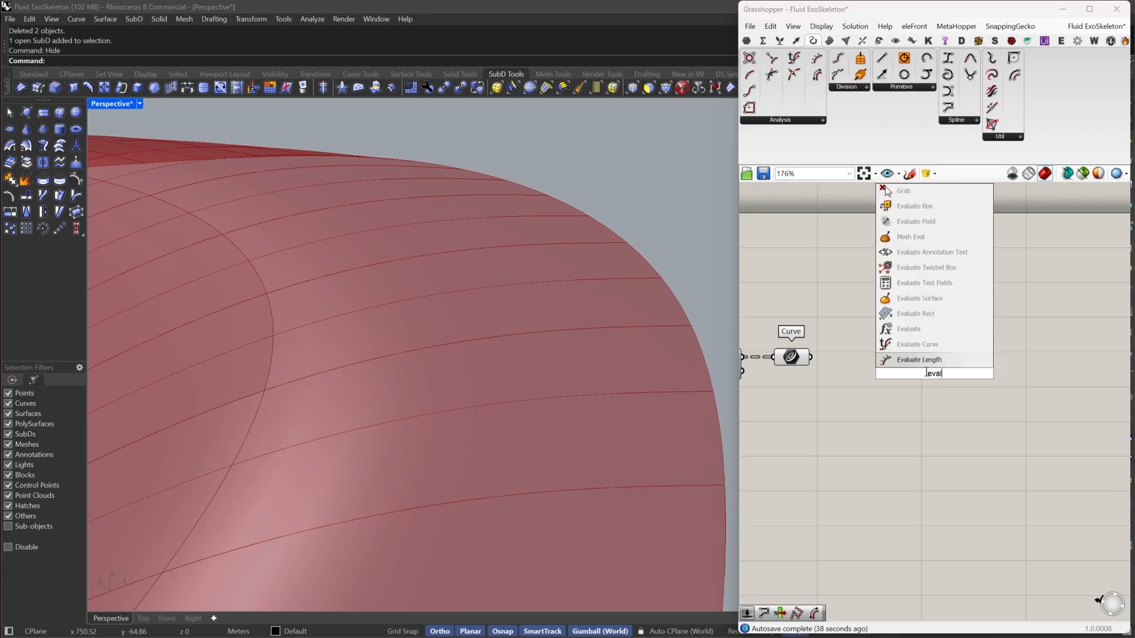
left_click(907, 345)
left_click_drag(911, 363, 814, 358)
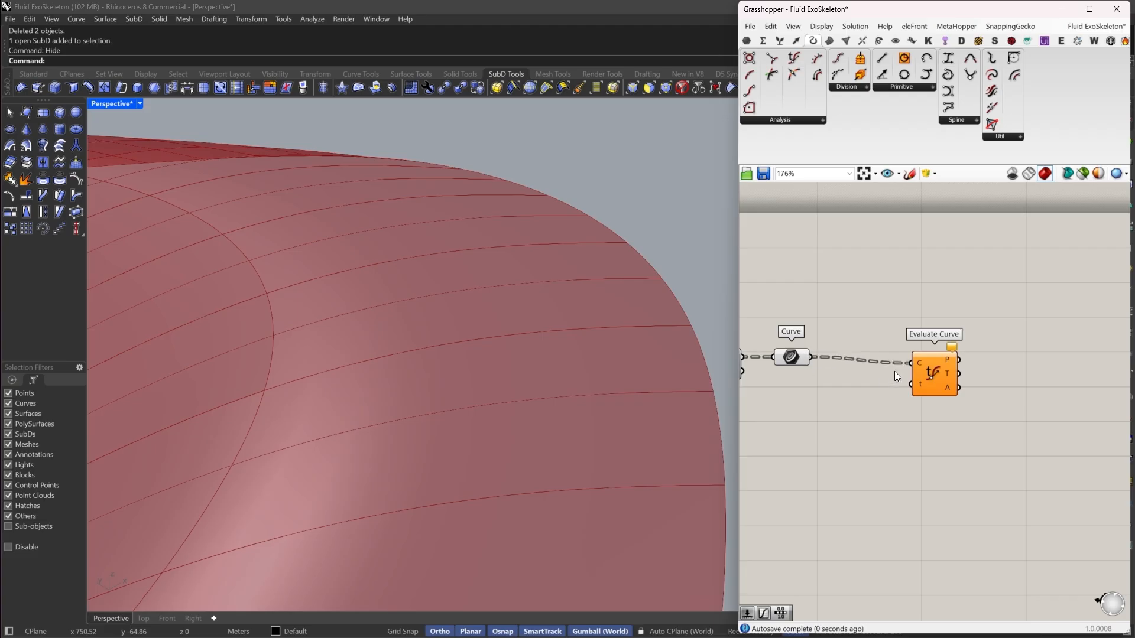
right_click(916, 364)
left_click(948, 477)
left_click_drag(935, 395, 1025, 361)
scroll(1033, 356, "down", 2)
scroll(913, 367, "up", 3)
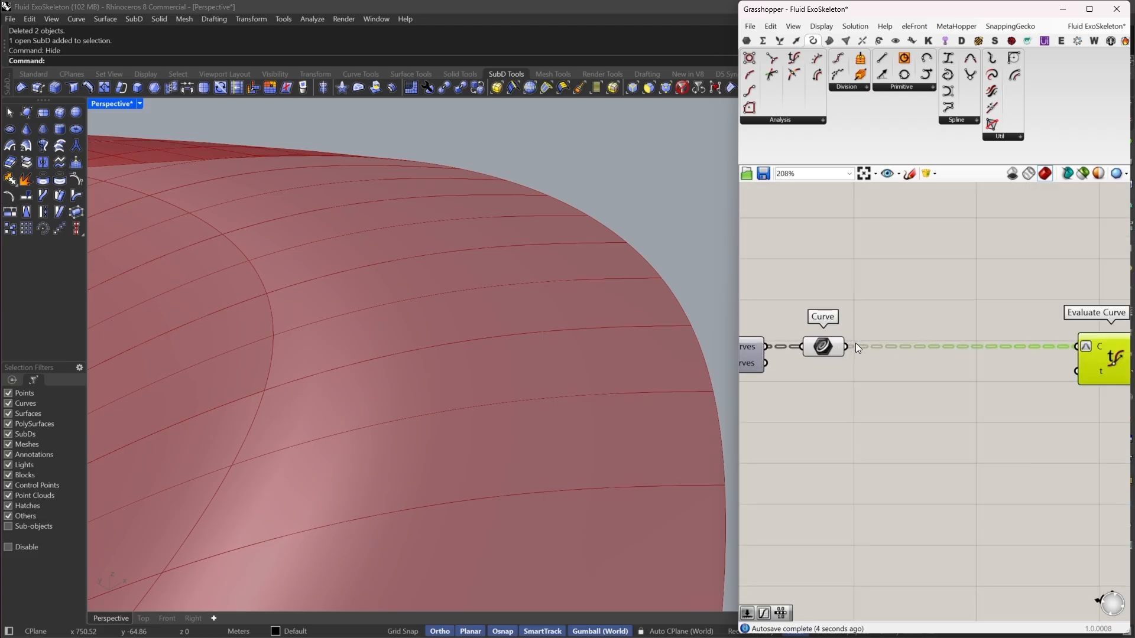
mouse_move(826, 352)
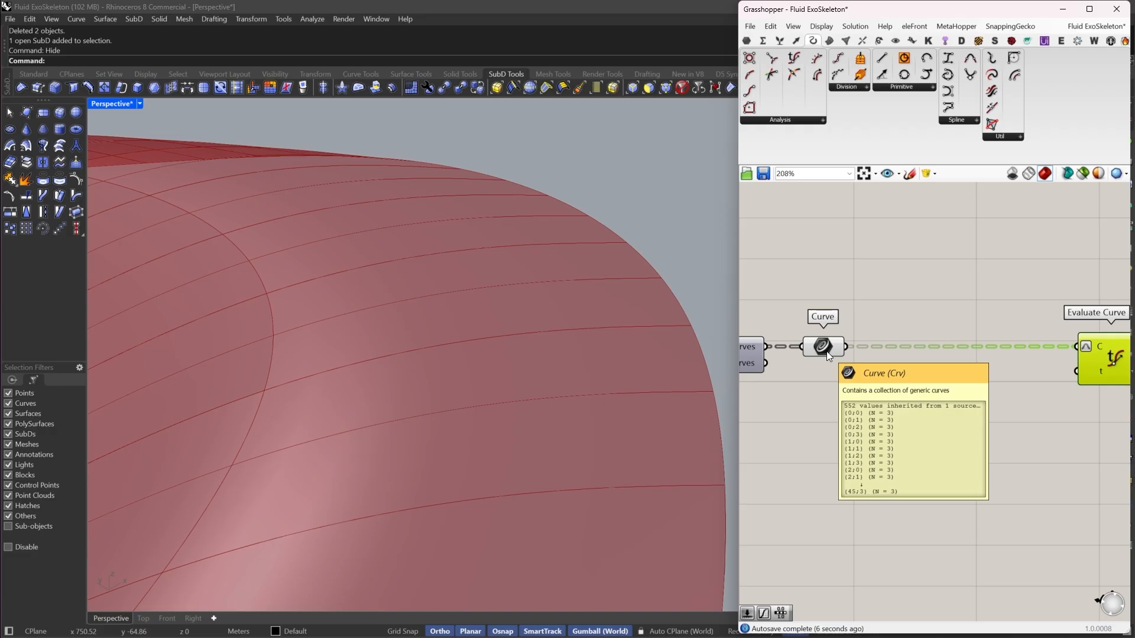
double_click(882, 391)
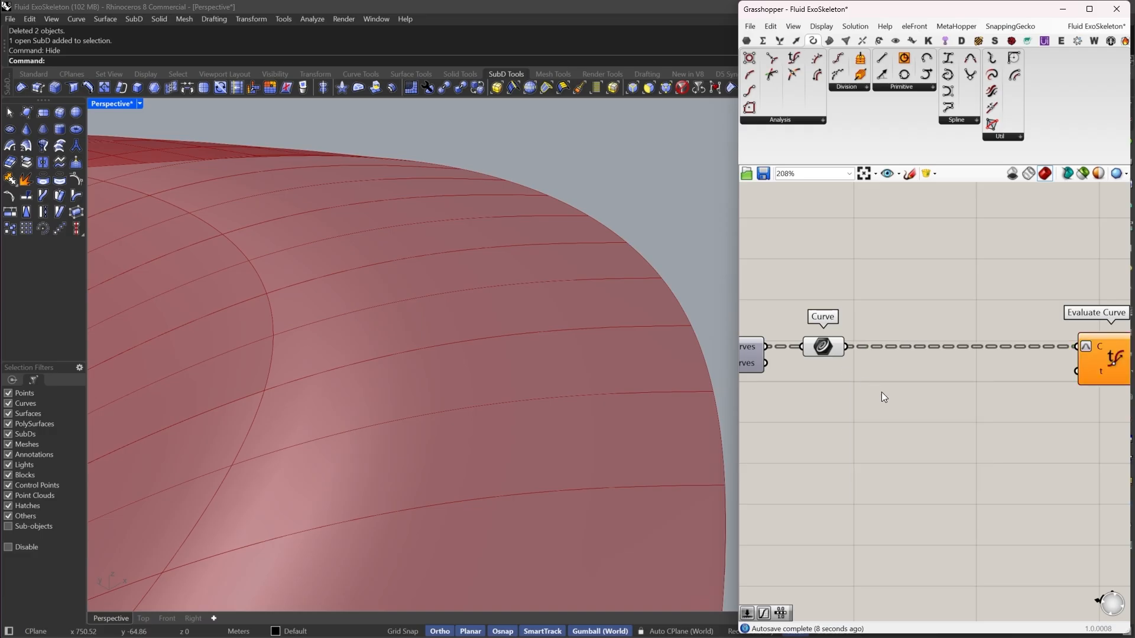
type("line")
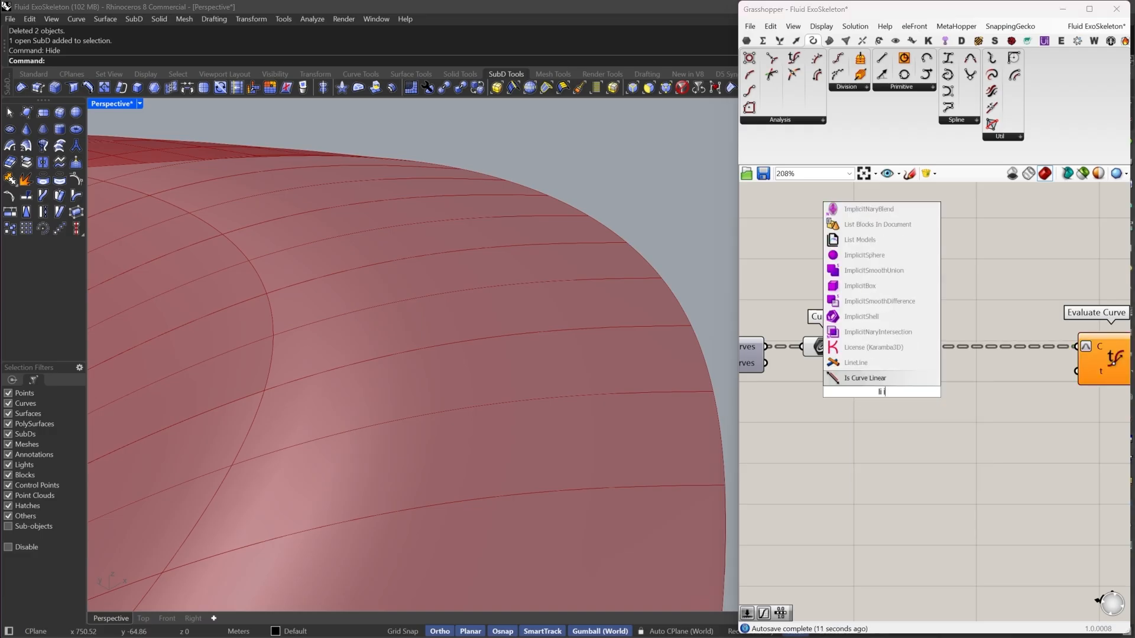
left_click(879, 379)
key("ctrl+z")
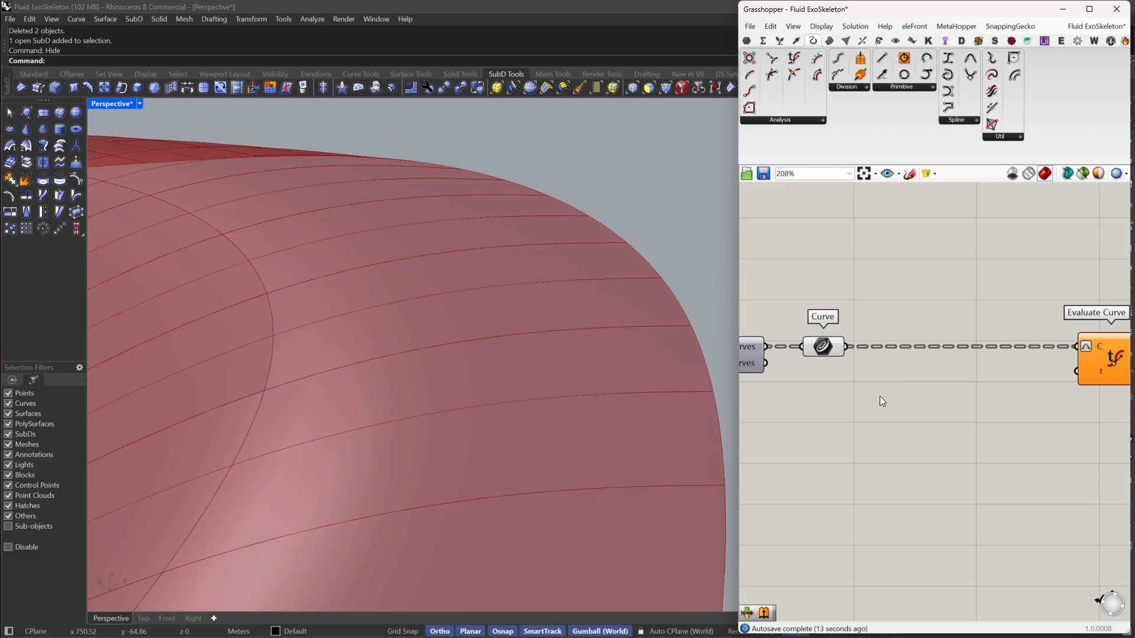
Add a List Item component, feed U IsoCurves into its L input, and delete the Curve component to put List Item in its place
double_click(880, 396)
type("li i")
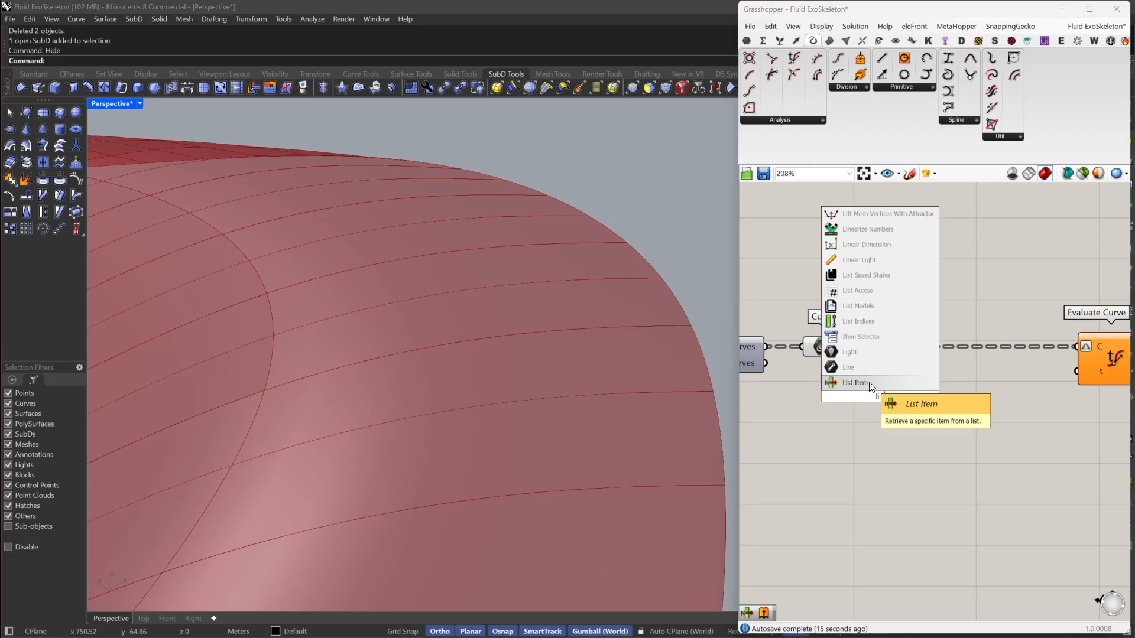
left_click(869, 382)
left_click_drag(854, 379, 853, 271)
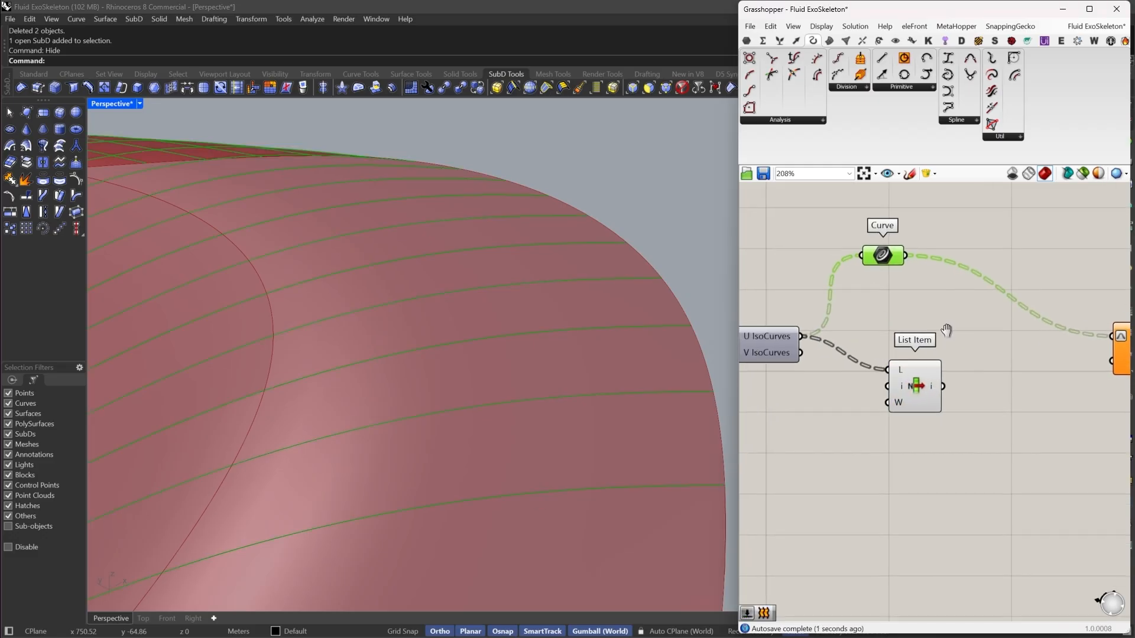
key("Delete")
left_click_drag(912, 389, 867, 352)
Add the +1 and +2 outputs to List Item, connect its i output to Evaluate Curve's C input and move Evaluate Curve farther along
scroll(905, 367, "up", 2)
scroll(875, 386, "up", 5)
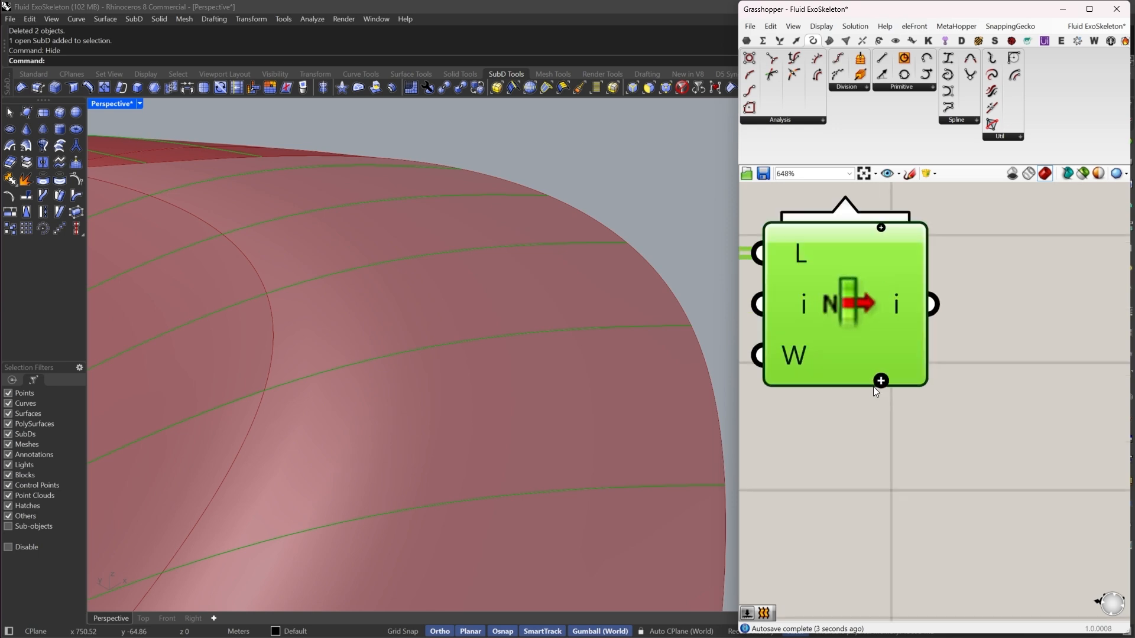
left_click(881, 385)
left_click(880, 384)
scroll(878, 384, "down", 9)
scroll(1062, 369, "up", 2)
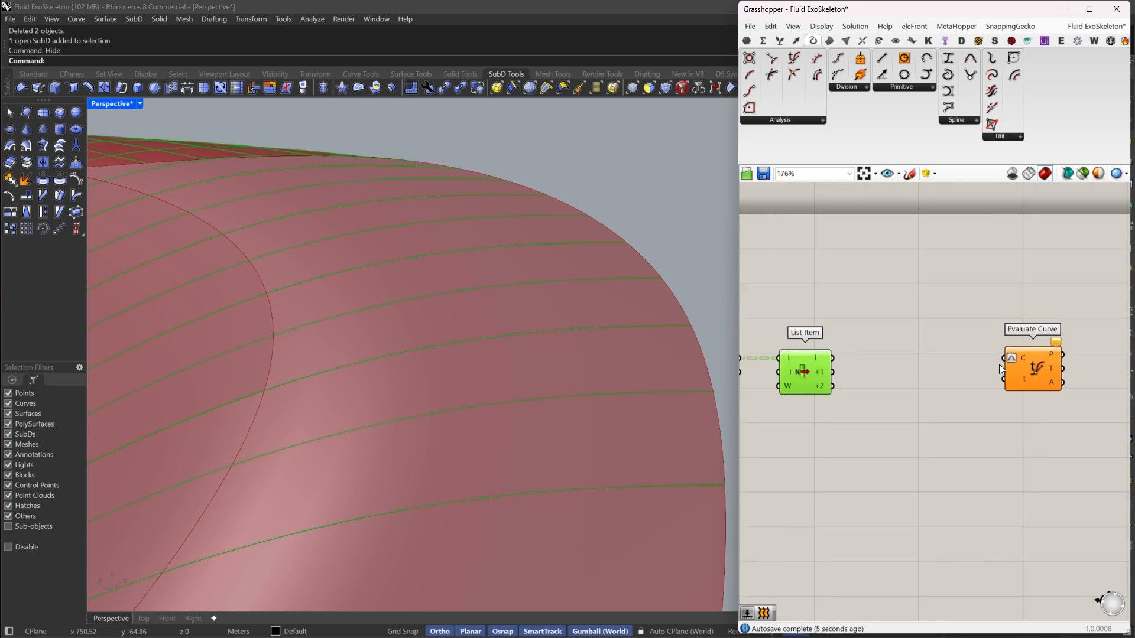
left_click_drag(1003, 357, 834, 357)
right_click_drag(1026, 373, 931, 361)
left_click_drag(930, 360, 1045, 355)
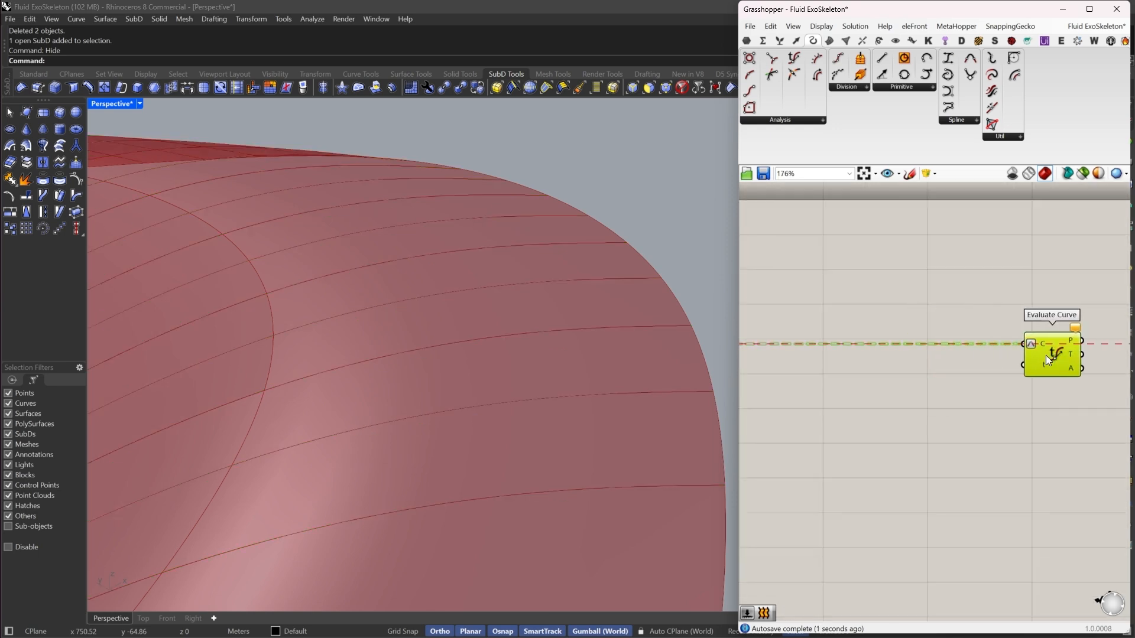
Add a Graph Mapper component and place it below Evaluate Curve
scroll(1045, 356, "down", 3)
double_click(958, 373)
type("gra")
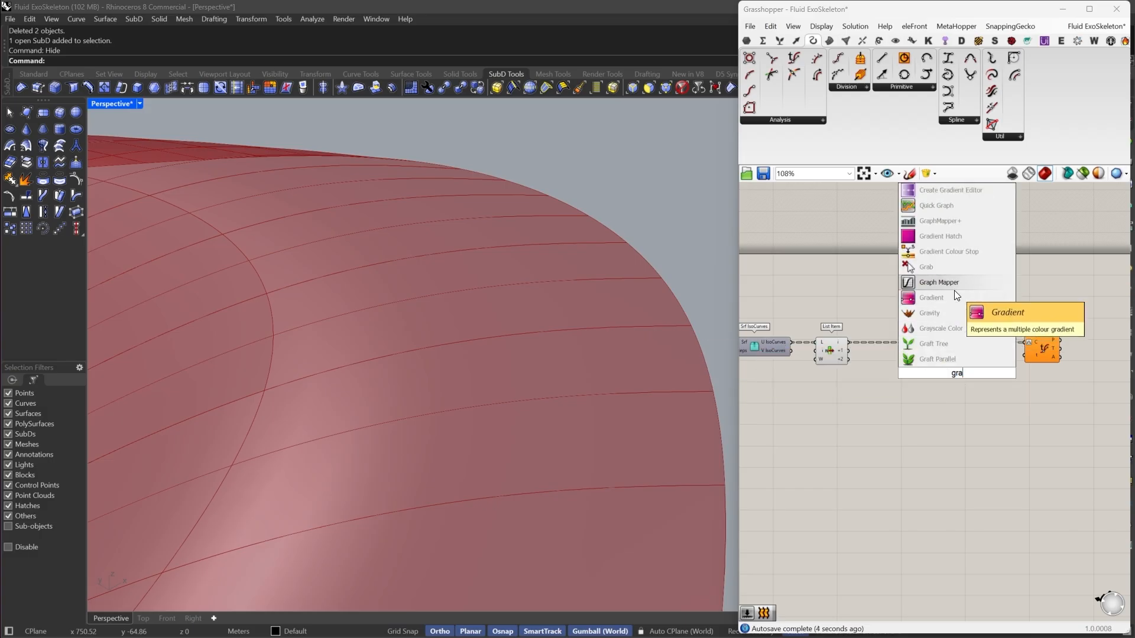
left_click(954, 285)
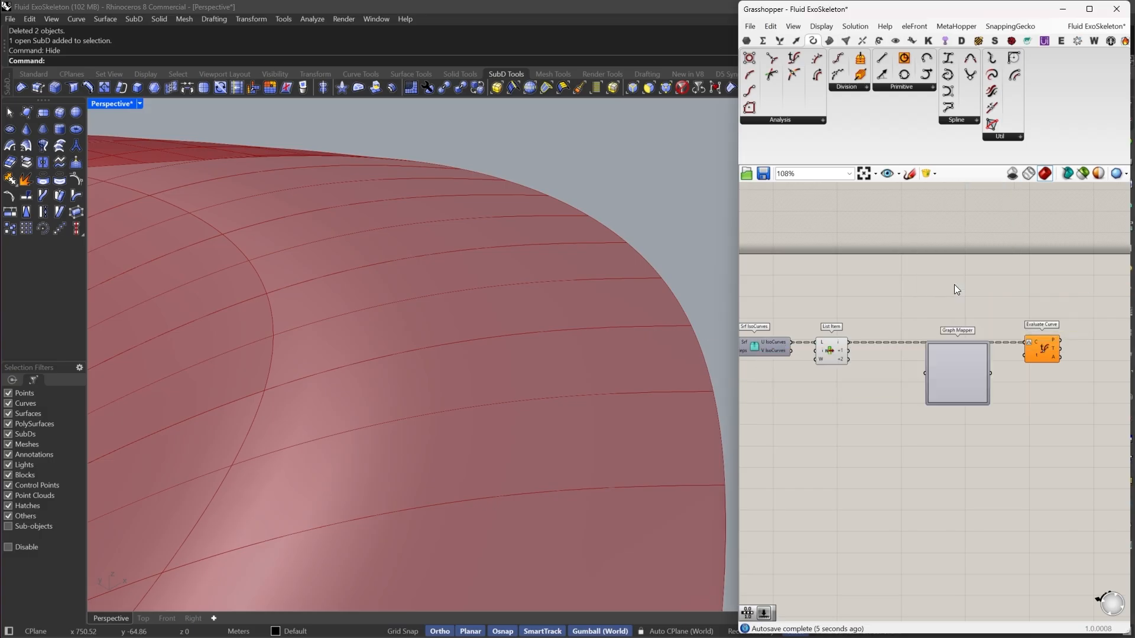
left_click_drag(955, 345, 1038, 400)
right_click_drag(1068, 382, 1005, 357)
Space Evaluate Curve farther from List Item, place Graph Mapper between them below the wire and resize the mapper to a small square
left_click(976, 322, "shift")
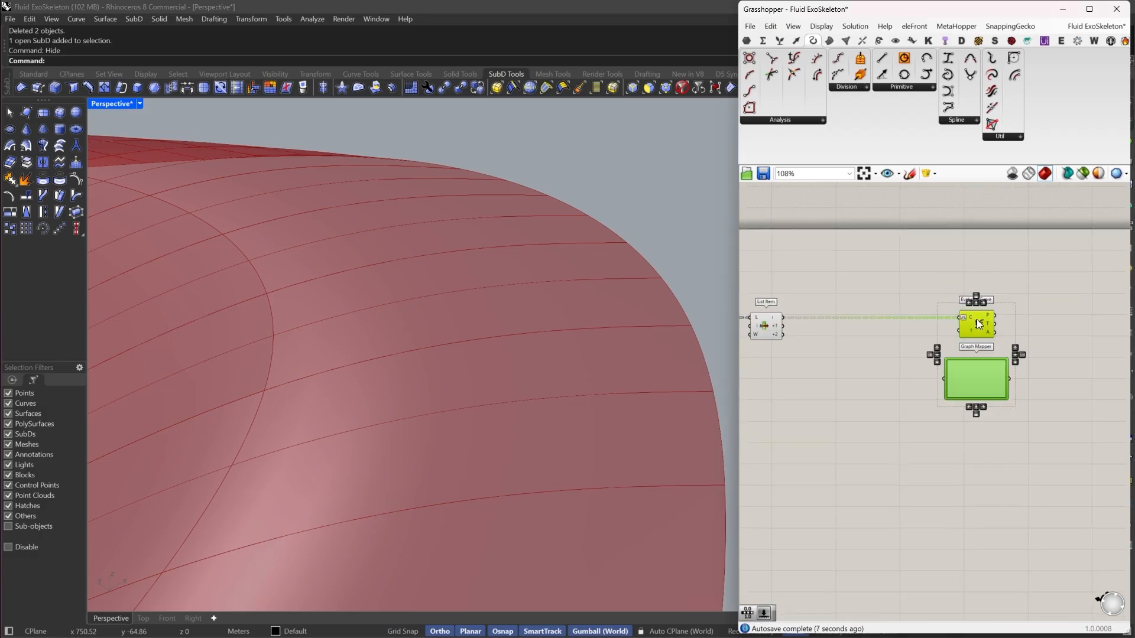
left_click_drag(976, 319, 1022, 328)
right_click_drag(991, 337, 981, 341)
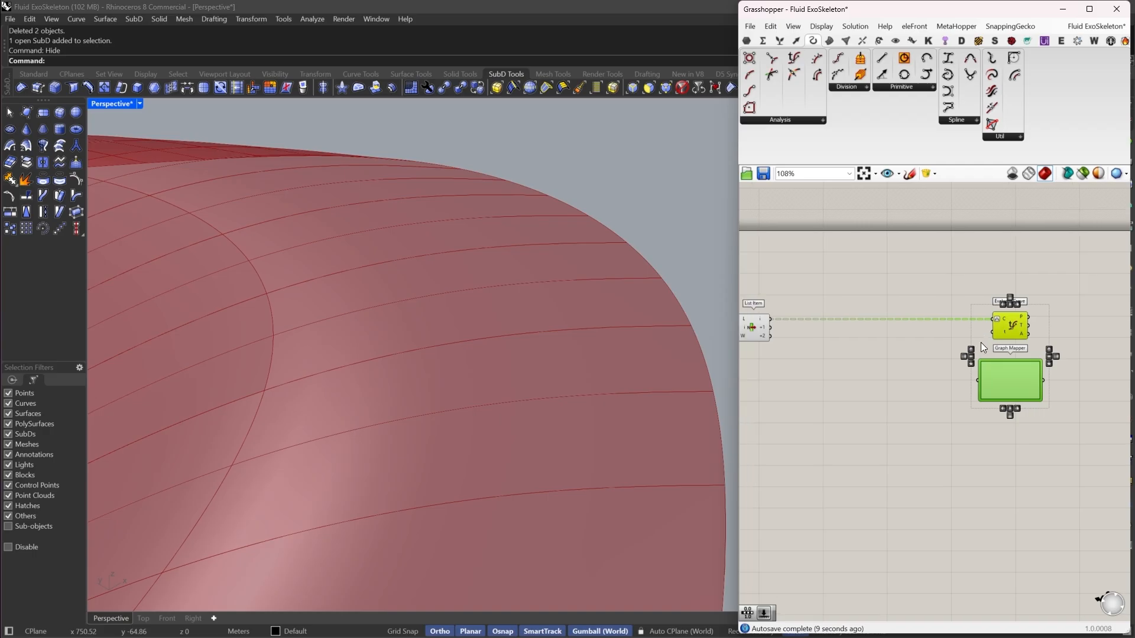
left_click(980, 342)
left_click(995, 374)
scroll(977, 414, "up", 3)
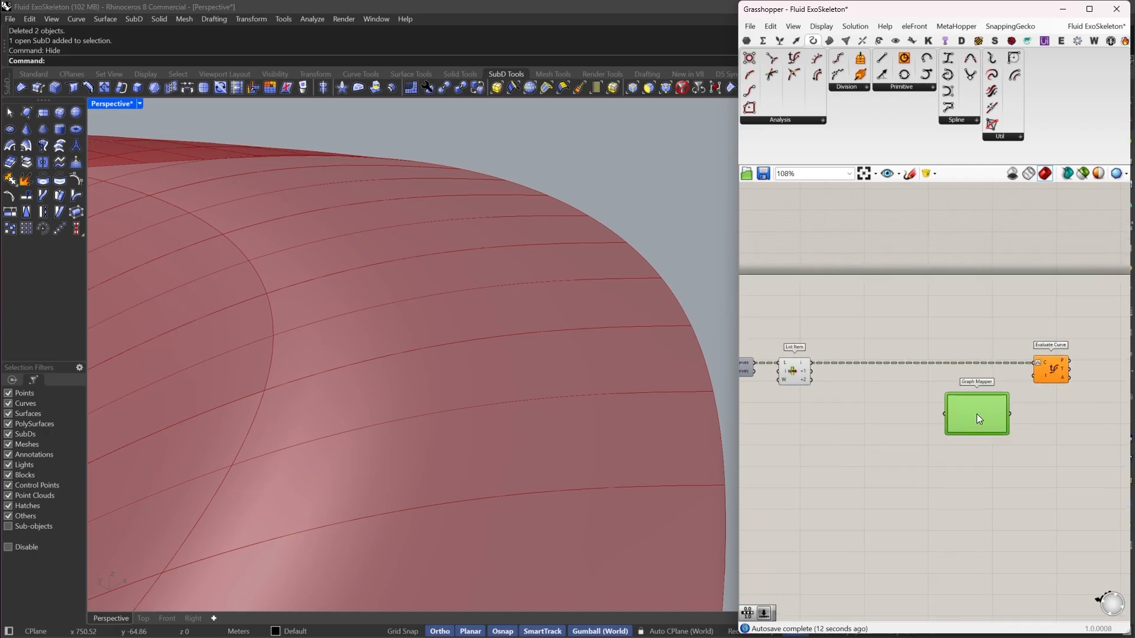
left_click_drag(901, 410, 934, 407)
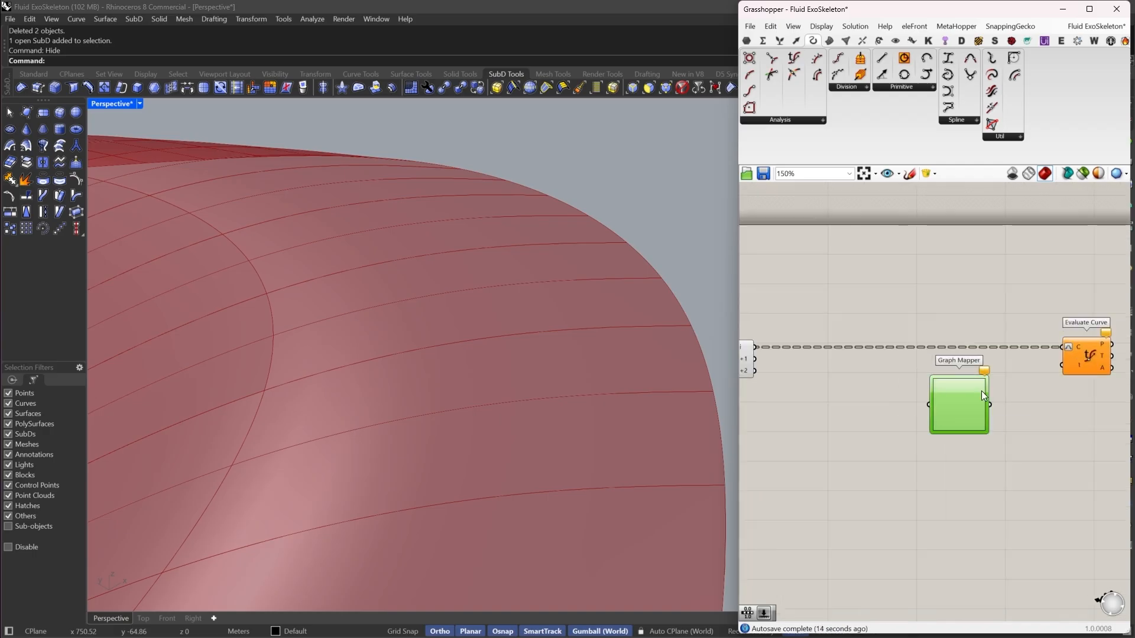
right_click_drag(981, 391, 1044, 389)
Add a Range component before Graph Mapper and connect its R output to the mapper's input
double_click(940, 393)
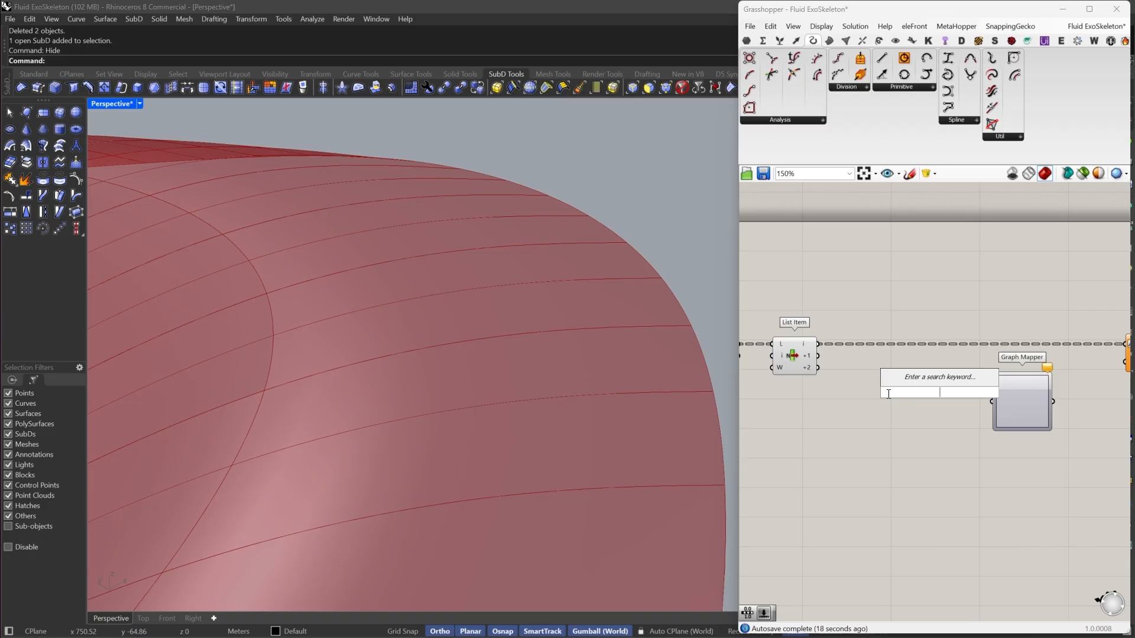
type("ran")
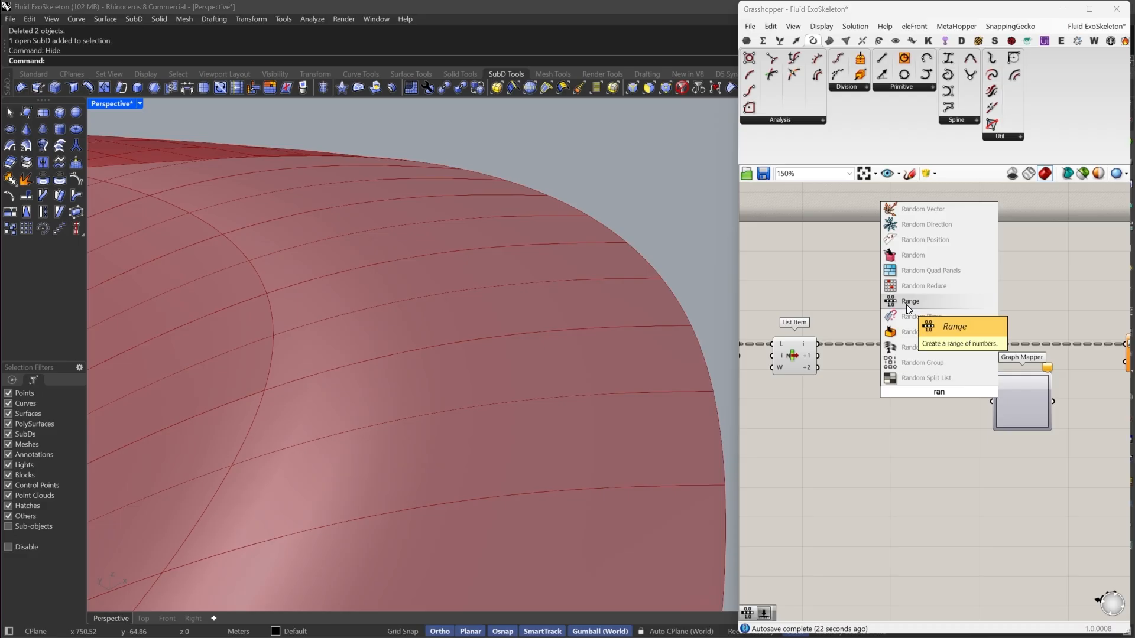
left_click(908, 302)
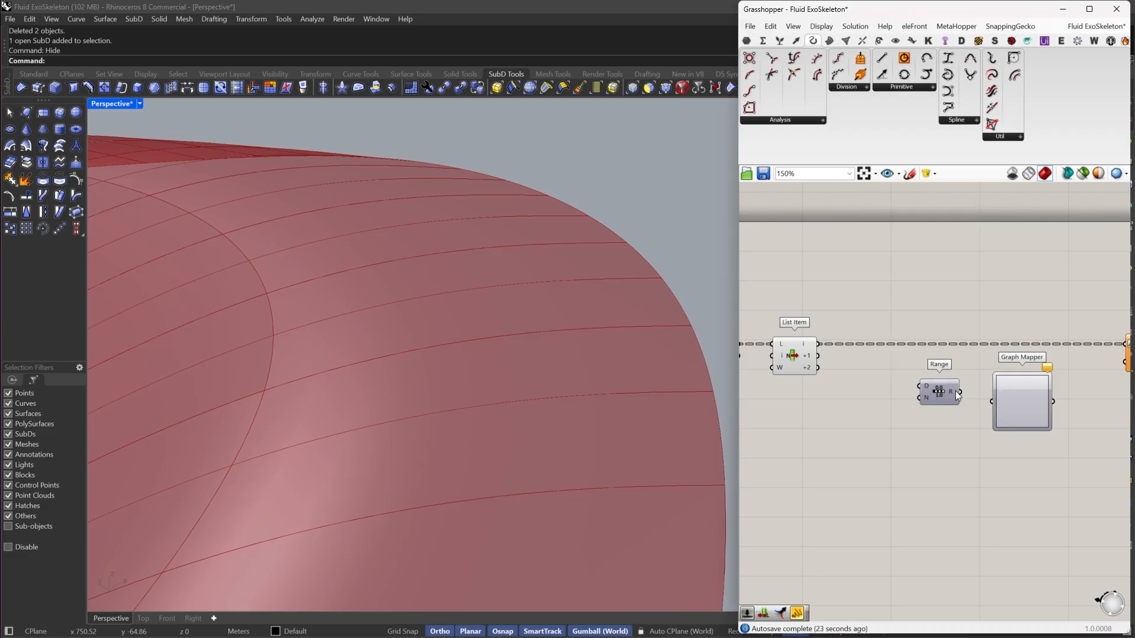
Create a number slider with the value 20, connect it to Range's N input and align it with that input
double_click(852, 429)
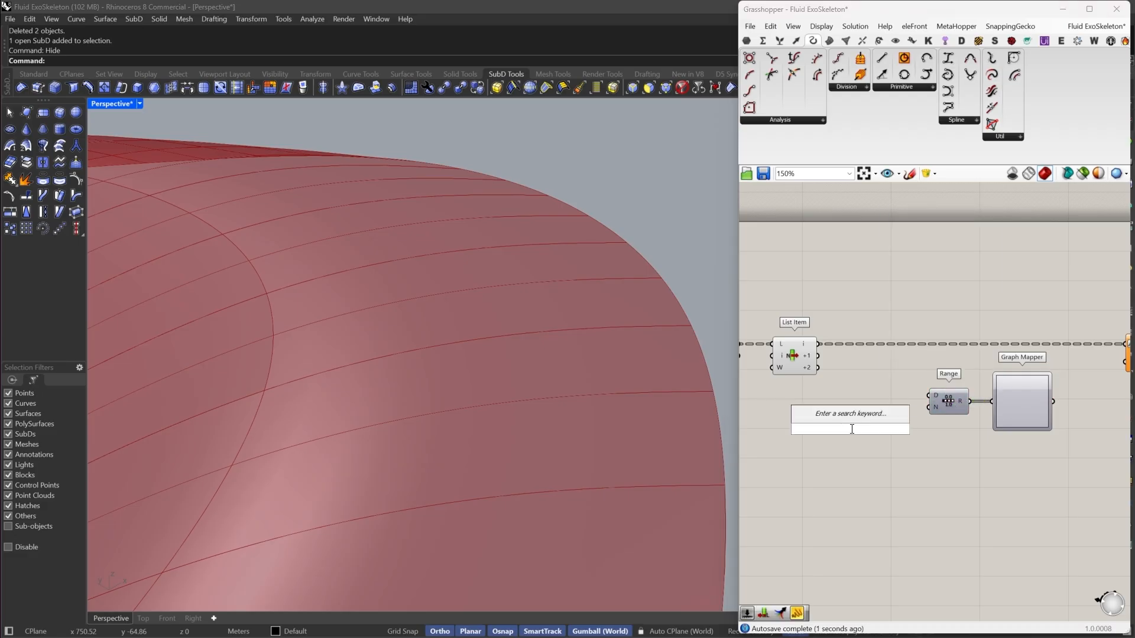
type("20")
key("Return")
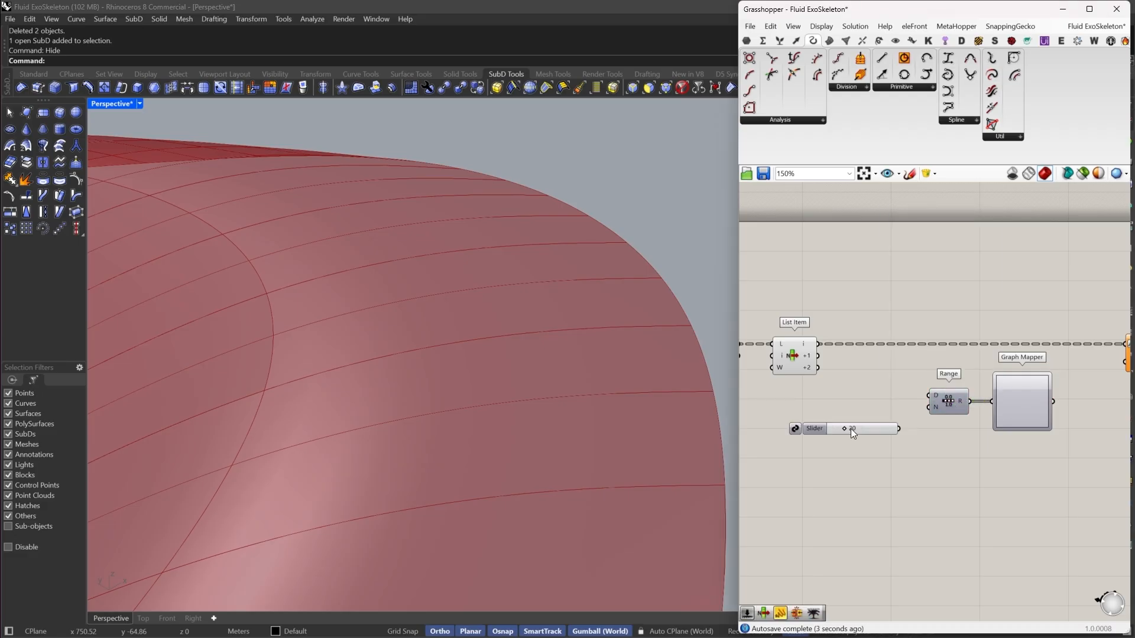
scroll(921, 394, "up", 2)
left_click_drag(931, 414, 880, 446)
left_click_drag(866, 449, 863, 420)
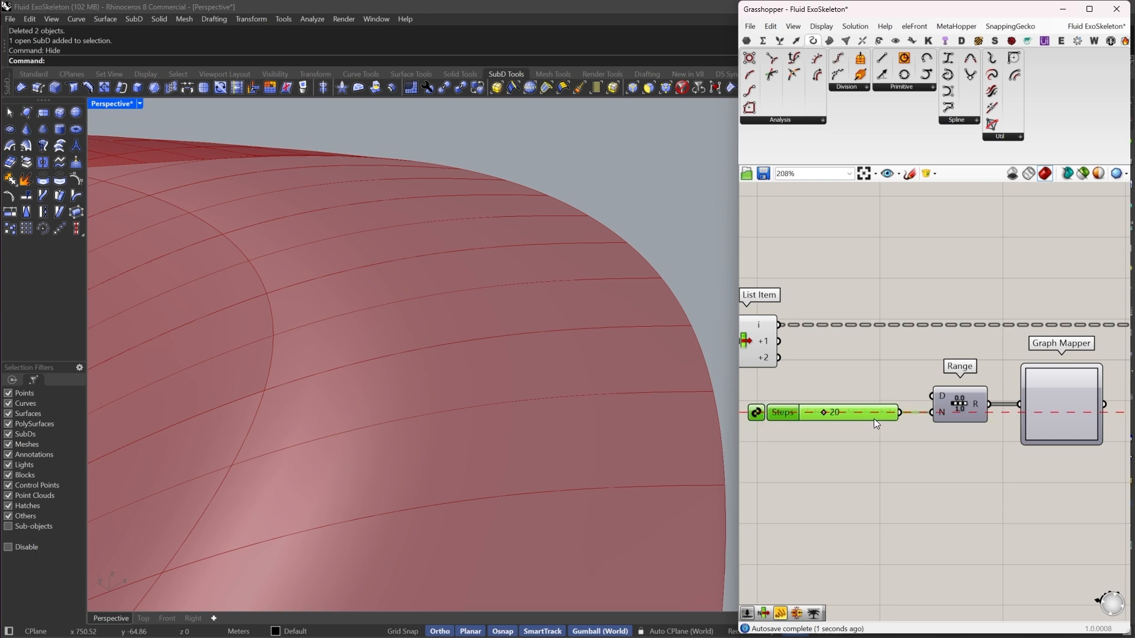
Connect the Graph Mapper output to the t input of Evaluate Curve
right_click_drag(874, 418, 686, 395)
left_click_drag(918, 380, 1004, 328)
left_click(930, 388)
right_click_drag(928, 388, 997, 371)
Set the Graph Mapper's graph type to Bezier
right_click(954, 364)
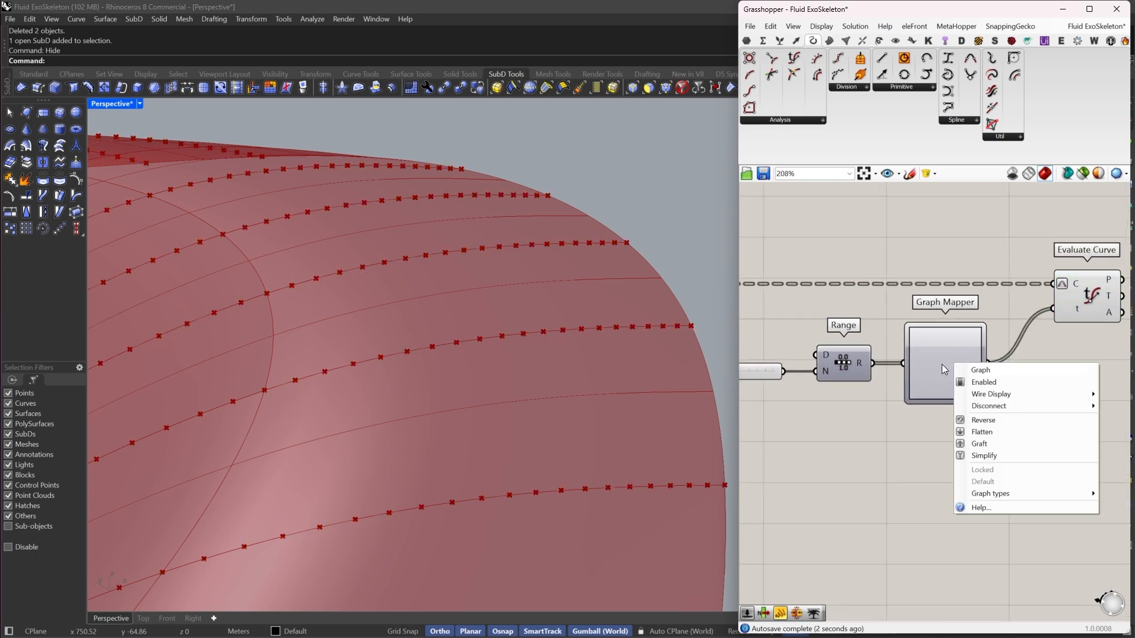
right_click(924, 358)
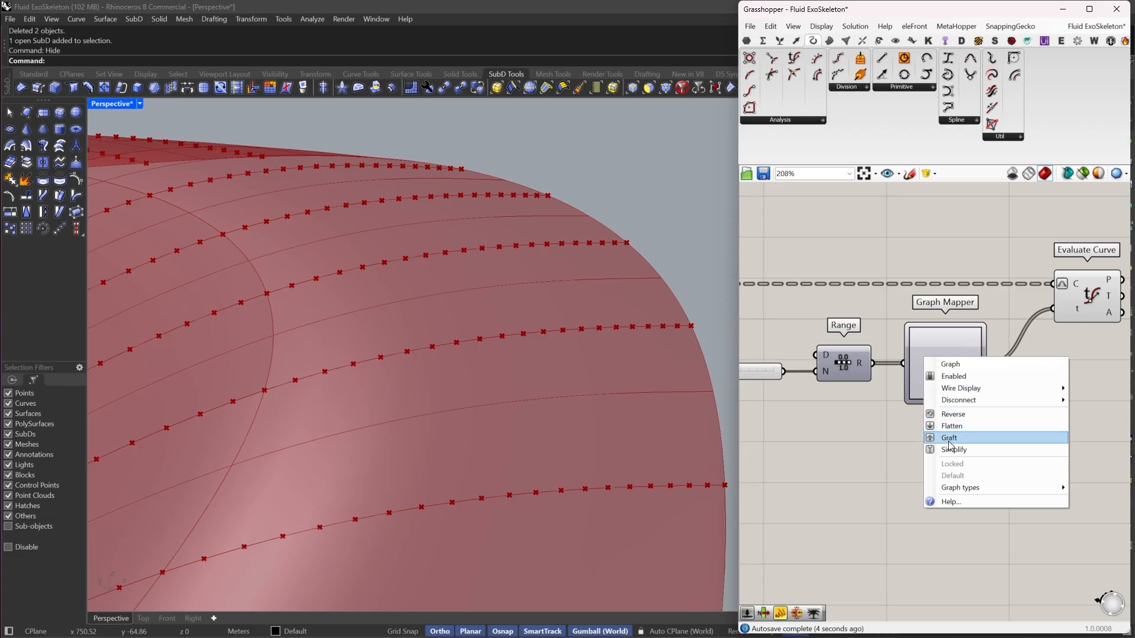
mouse_move(957, 491)
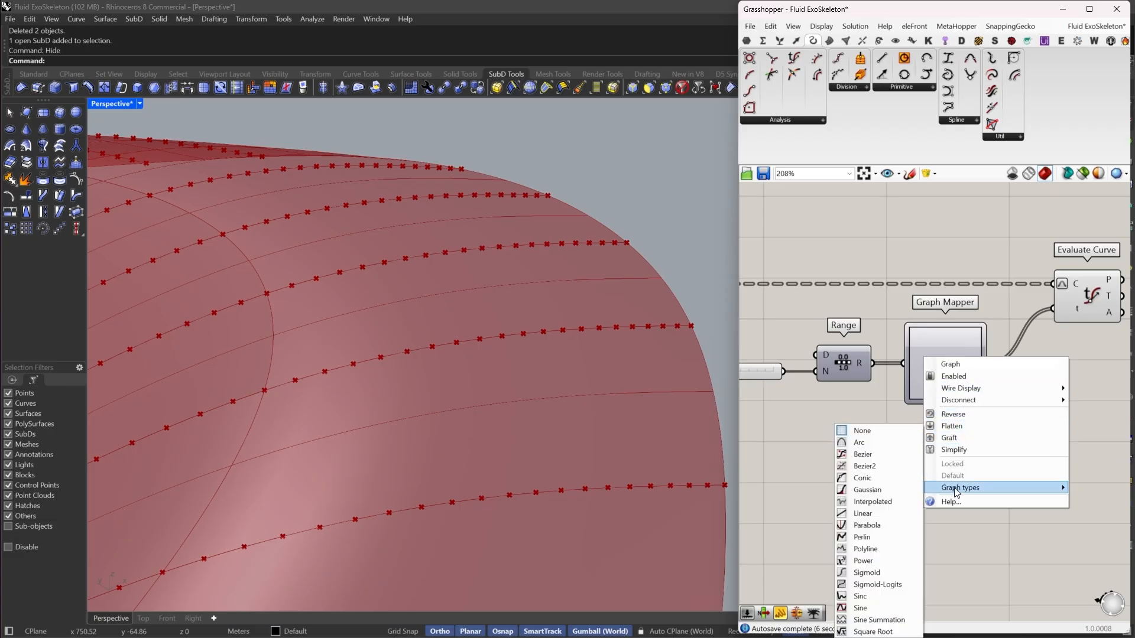
left_click(883, 456)
Move the Bezier graph's upper handle to the graph's top edge, slightly past its middle, so the points cluster toward the curve ends
scroll(981, 357, "up", 3)
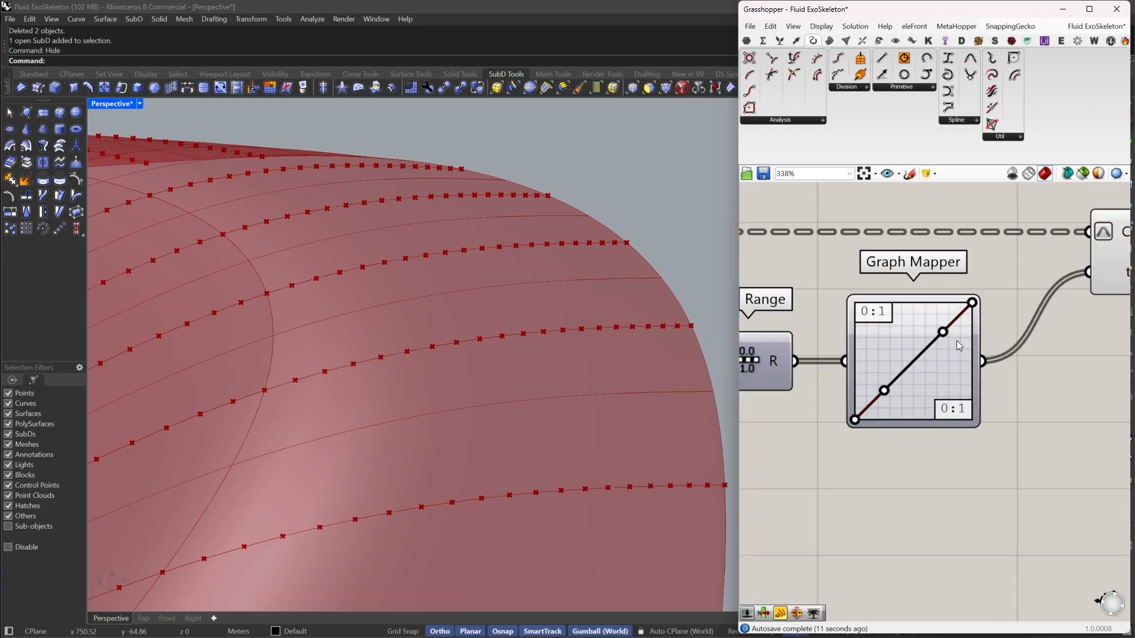
left_click_drag(946, 332, 921, 302)
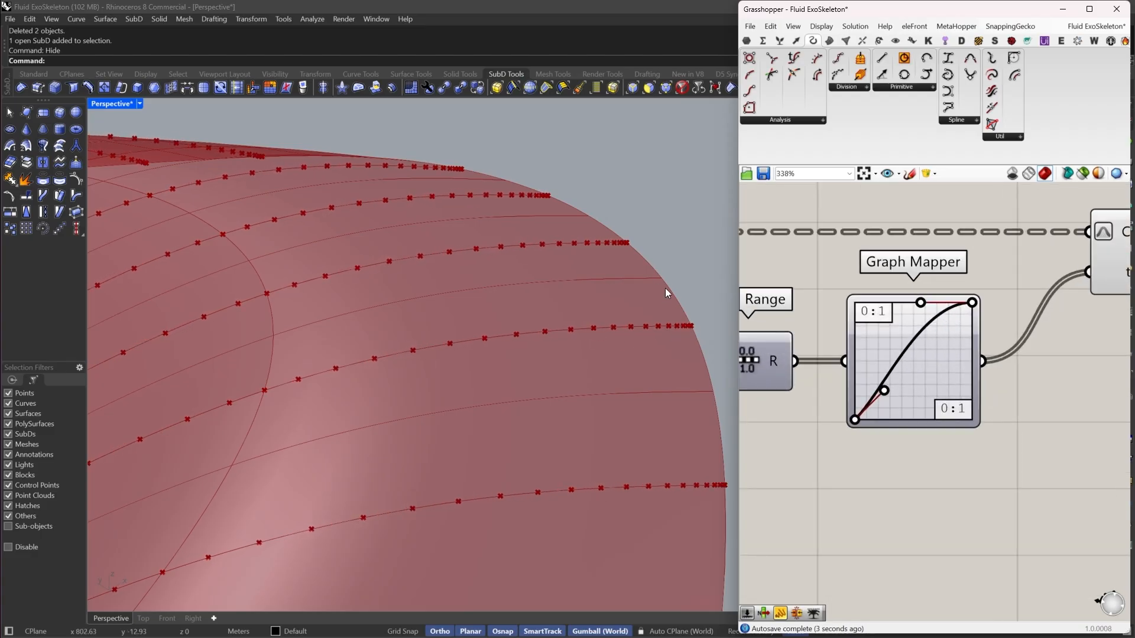
scroll(562, 371, "down", 2)
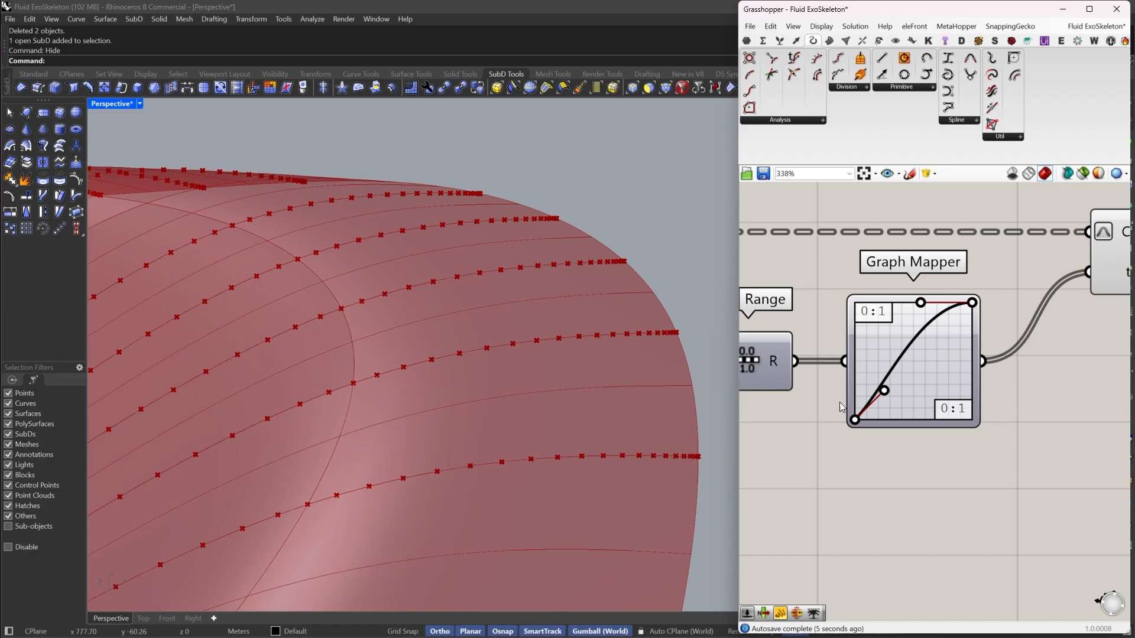
Move the Bezier graph's lower handle to the graph's left edge, slightly below mid-height
left_click_drag(884, 390, 830, 370)
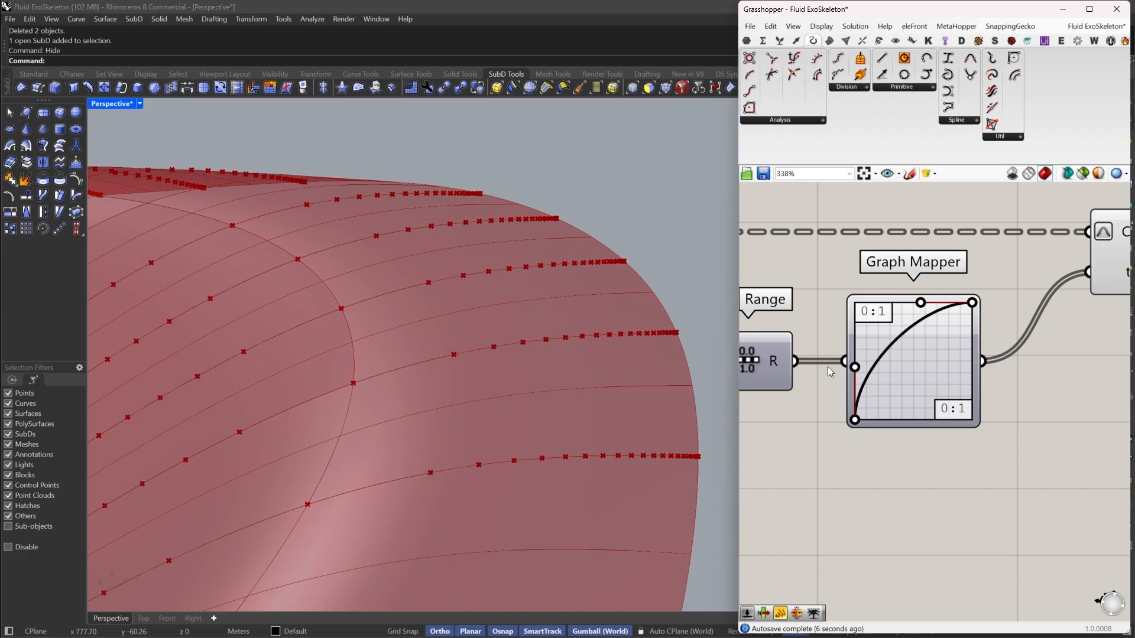
scroll(828, 366, "down", 4)
right_click_drag(966, 340, 943, 359)
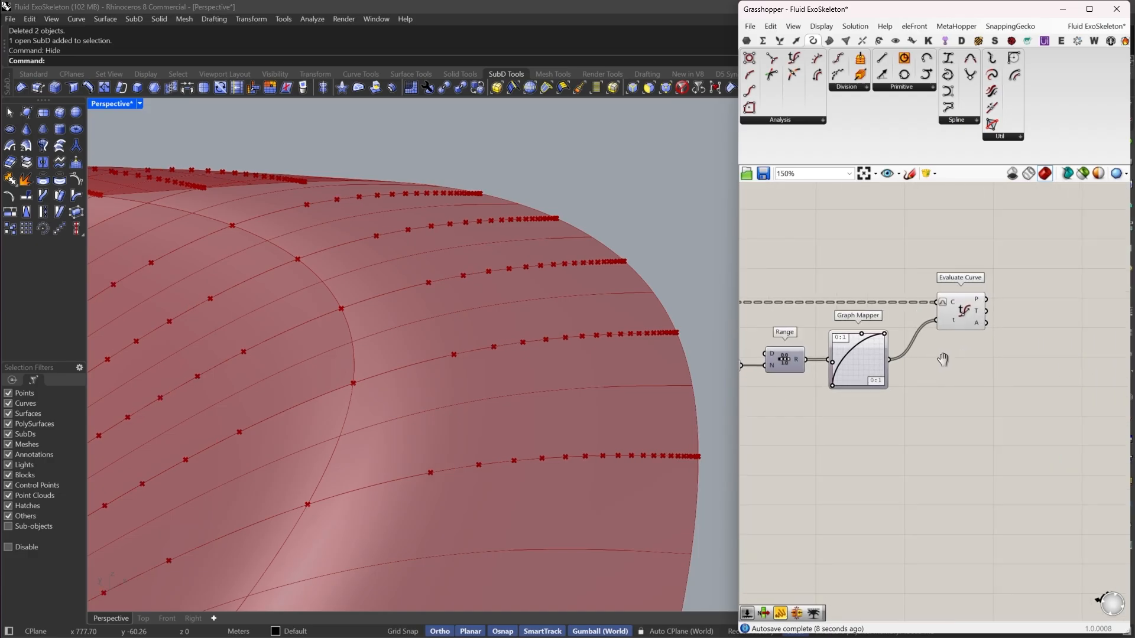
Duplicate the Evaluate Curve component below the original, keeping its input wires
left_click_drag(913, 270, 984, 380)
scroll(981, 345, "down", 1)
left_click_drag(963, 326, 1032, 424)
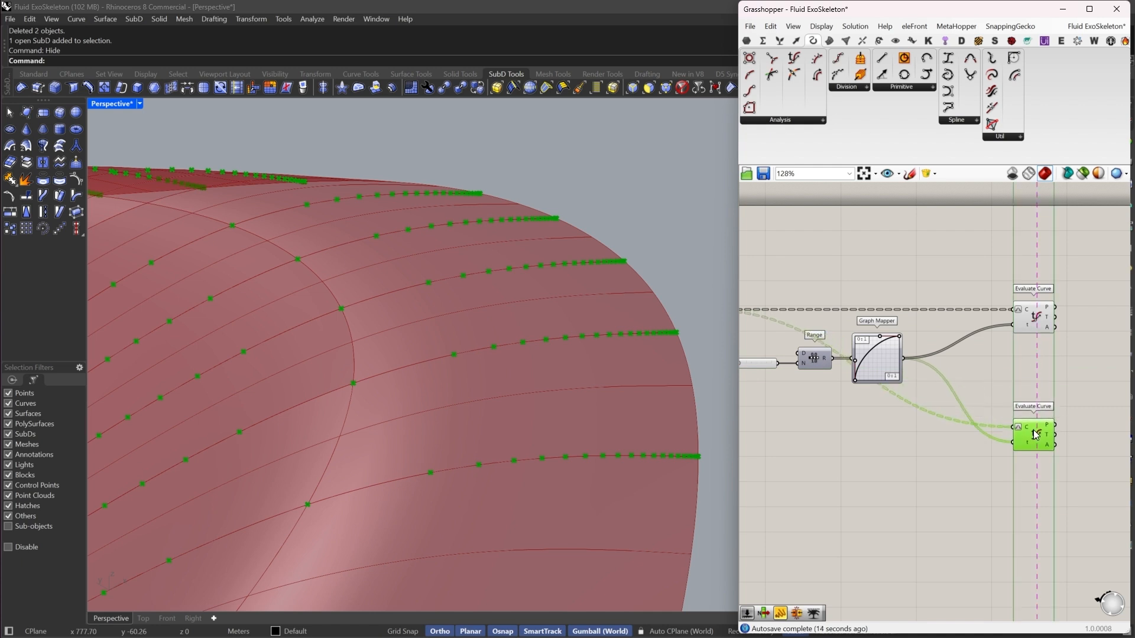
Rewire the duplicate Evaluate Curve's C input to the middle of the three iso curve outputs and move it closer to the original
right_click_drag(954, 410, 991, 382)
right_click(1003, 396)
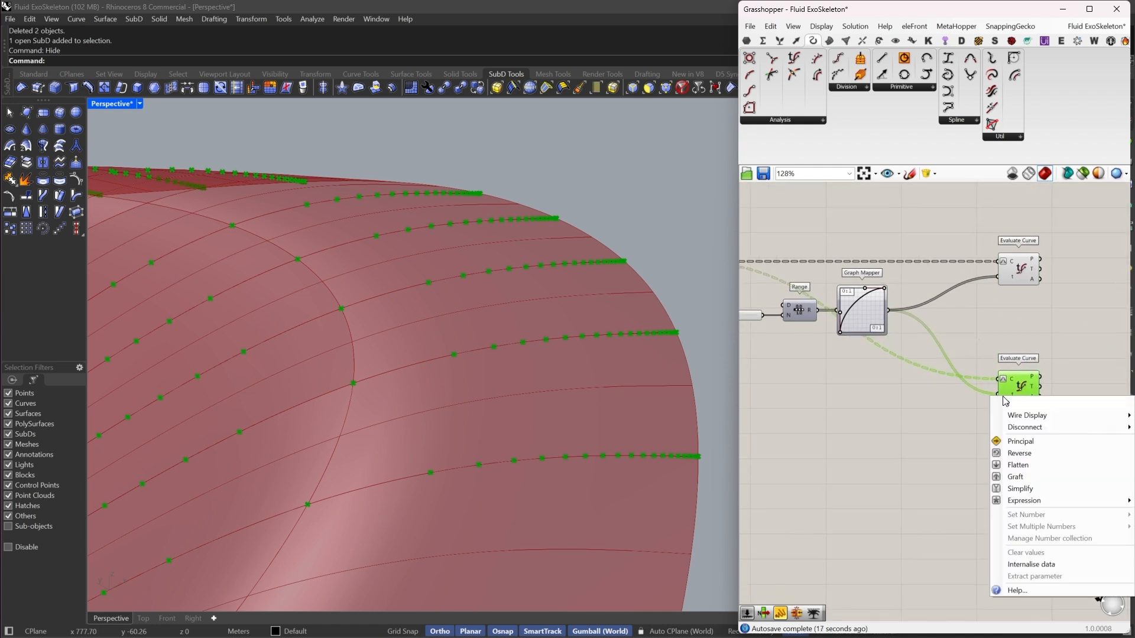
left_click(947, 392)
left_click_drag(999, 380, 866, 282)
right_click_drag(939, 290, 817, 314)
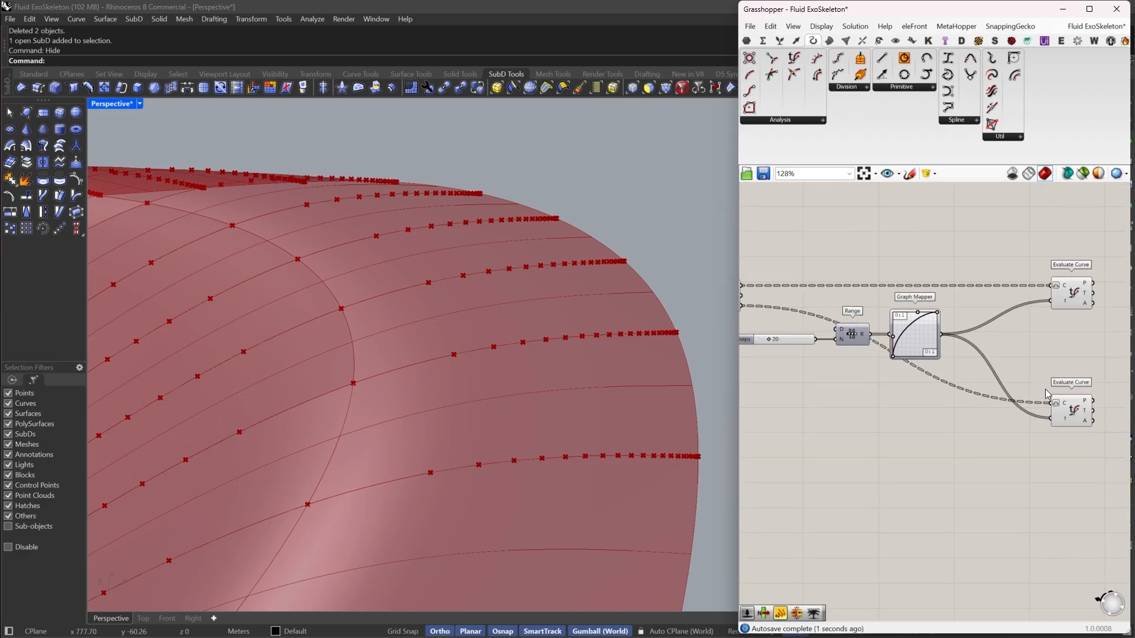
left_click_drag(1051, 403, 771, 296)
right_click_drag(1053, 347, 888, 313)
scroll(889, 313, "up", 1)
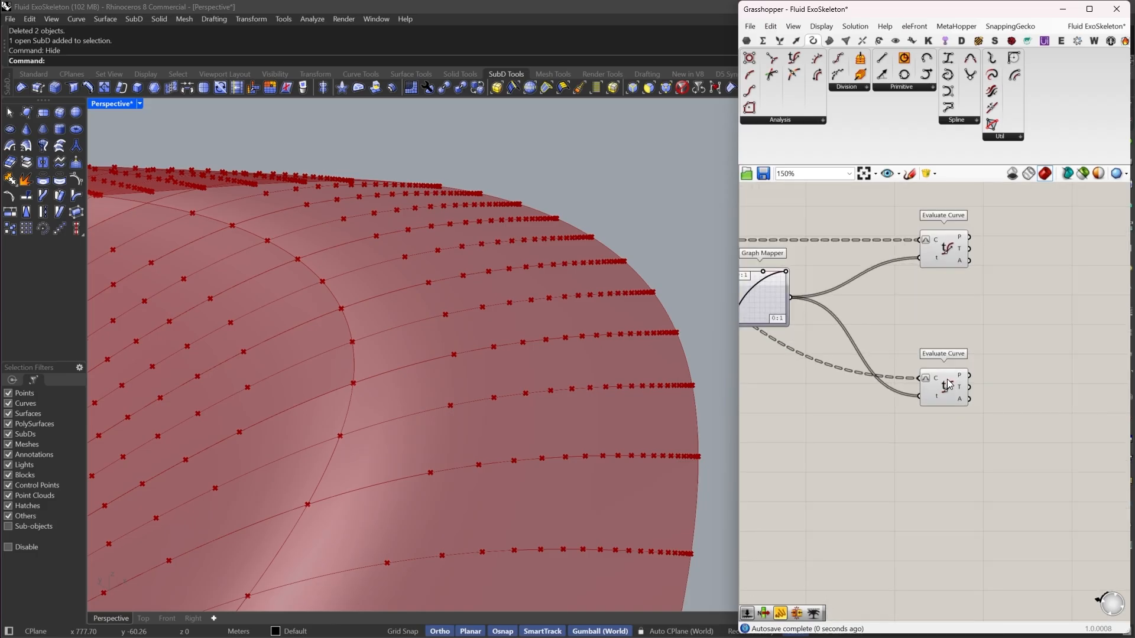
left_click_drag(947, 384, 947, 332)
right_click_drag(908, 332, 1036, 343)
scroll(979, 349, "down", 1)
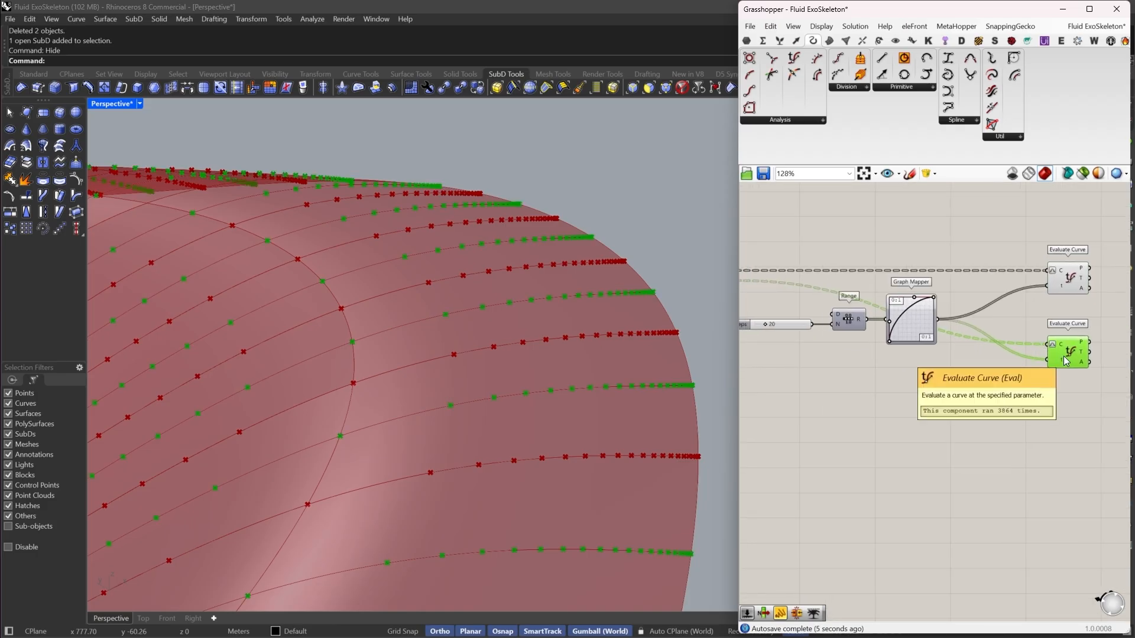
Add a third Evaluate Curve copy below the second, with its C input connected to the third iso curve output
left_click_drag(1064, 361, 1007, 292, "alt")
right_click_drag(1051, 297, 892, 297)
right_click_drag(1008, 304, 858, 315)
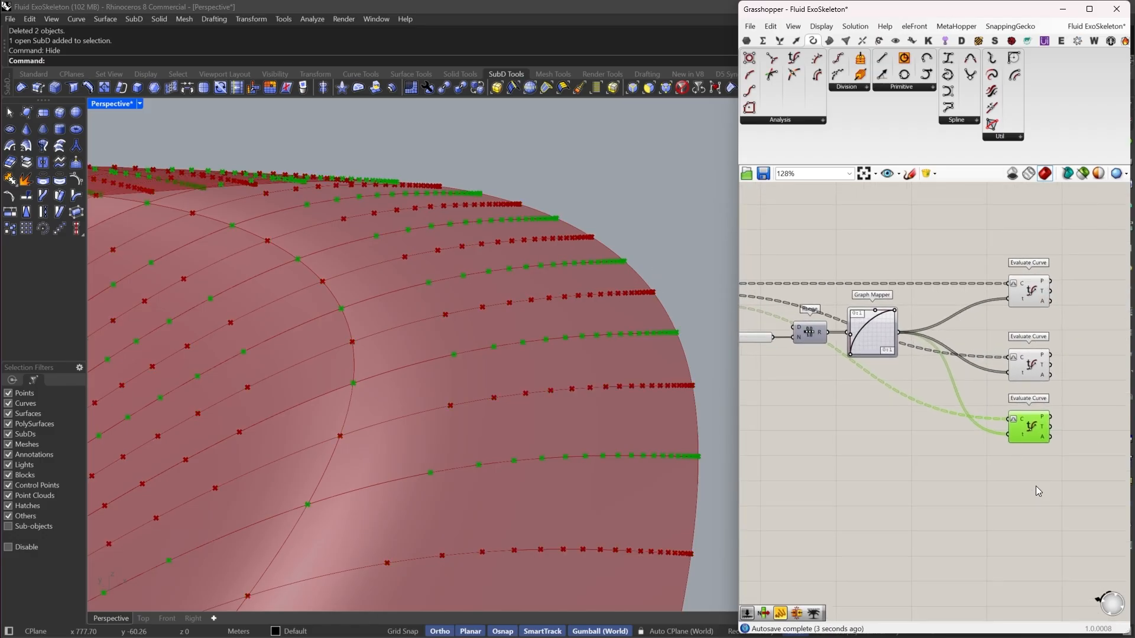
left_click_drag(1036, 485, 969, 243)
Move the Bezier graph's upper handle to its right edge, slightly above mid-height, fine-tune the lower handle and check the point spacing on the model
scroll(899, 328, "up", 6)
left_click(930, 279)
right_click_drag(904, 305, 901, 262)
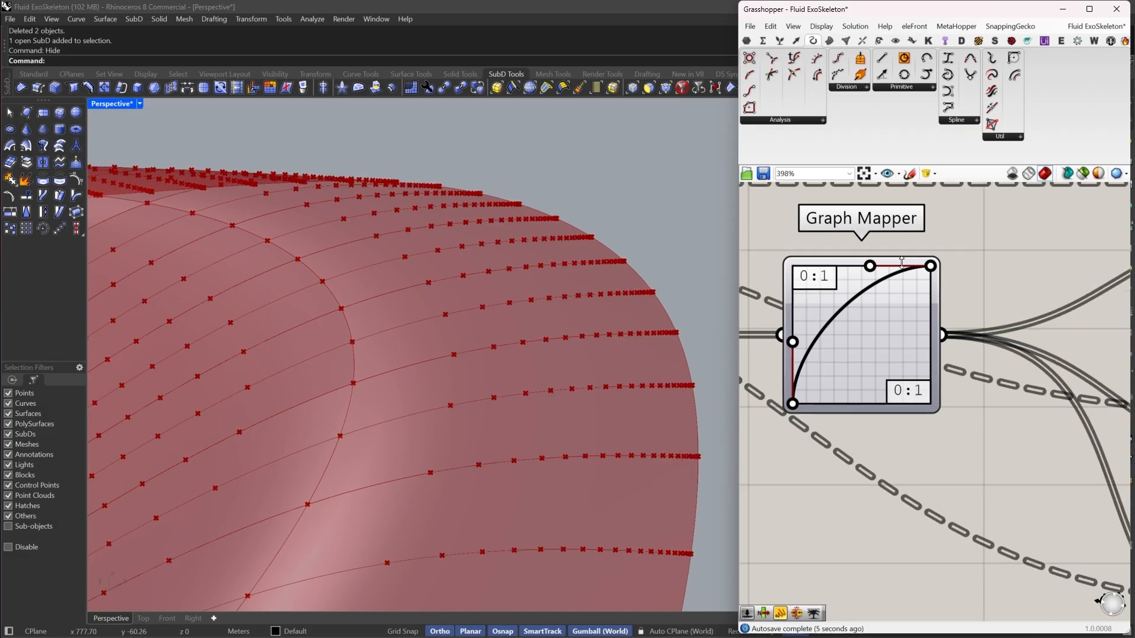
left_click_drag(870, 265, 967, 320)
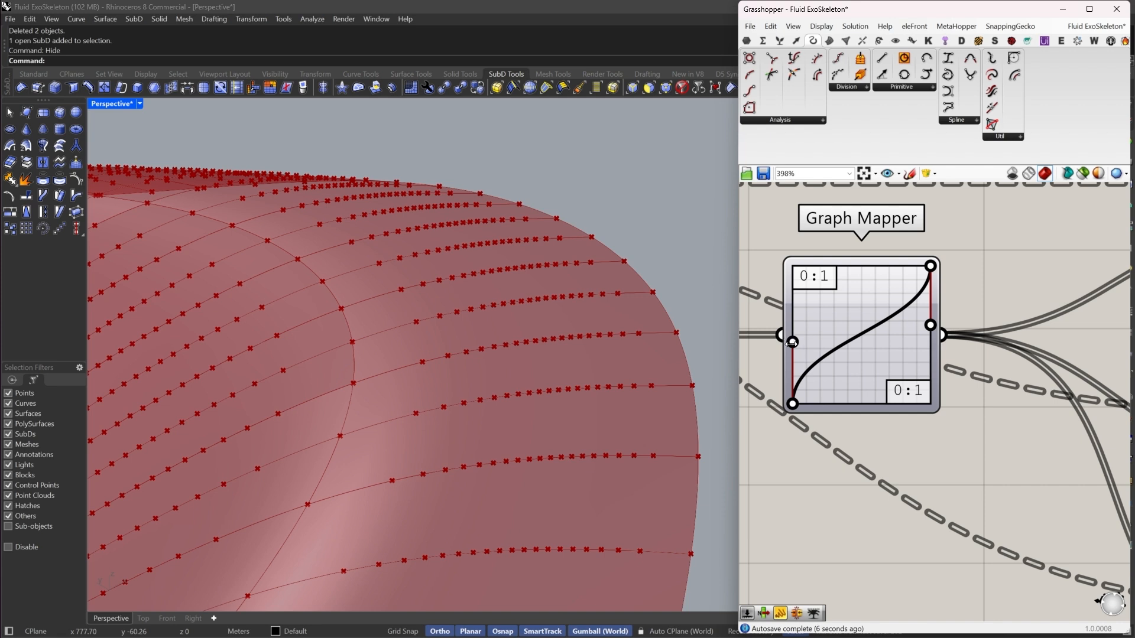
mouse_move(793, 342)
left_mouse_down()
mouse_move(792, 333)
mouse_move(792, 343)
left_mouse_up()
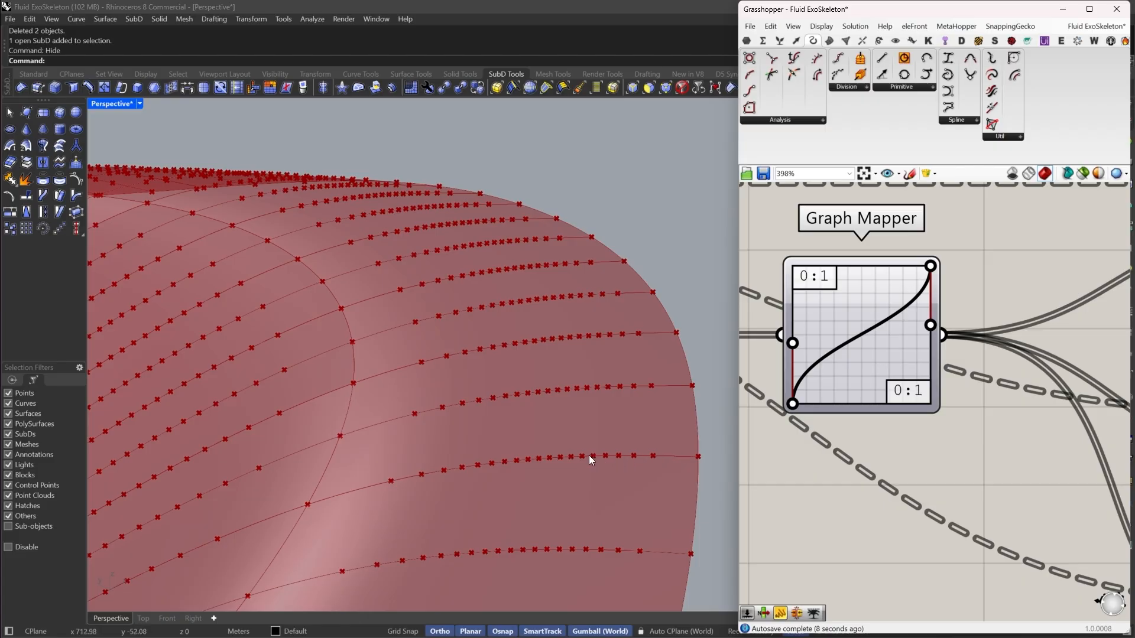
right_click_drag(572, 456, 384, 498)
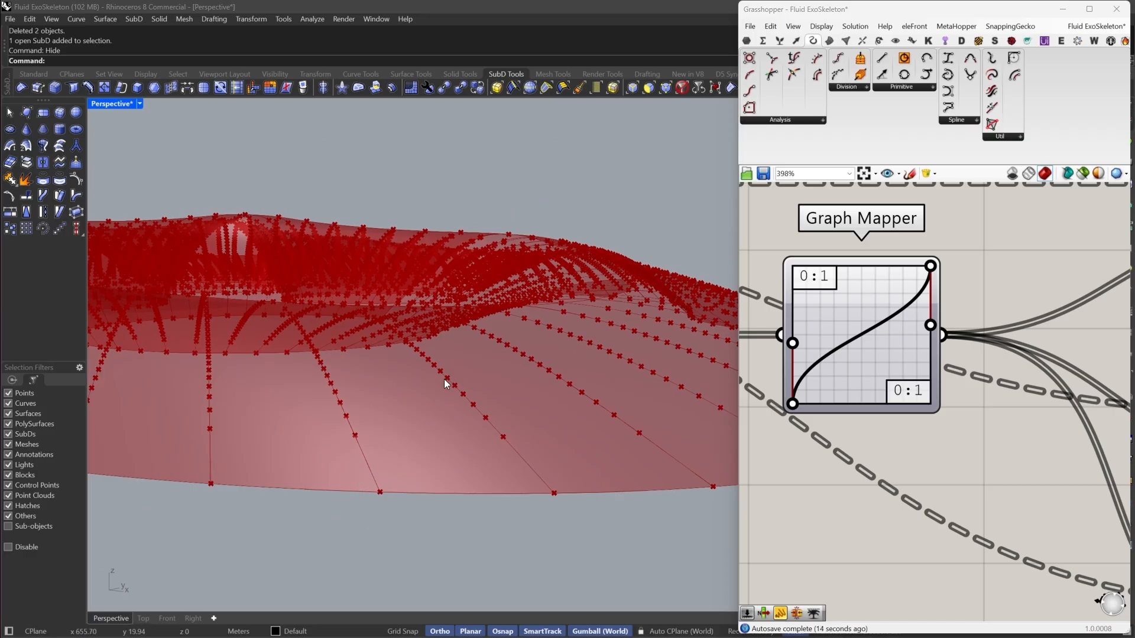
right_click_drag(364, 529, 651, 423)
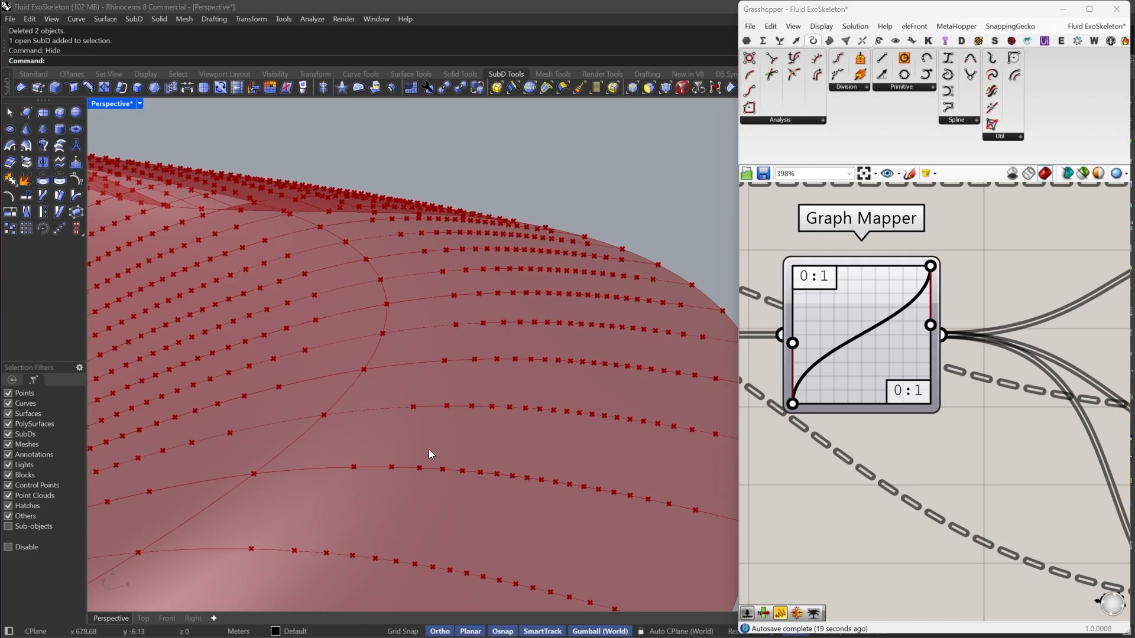
right_click_drag(512, 423, 466, 466)
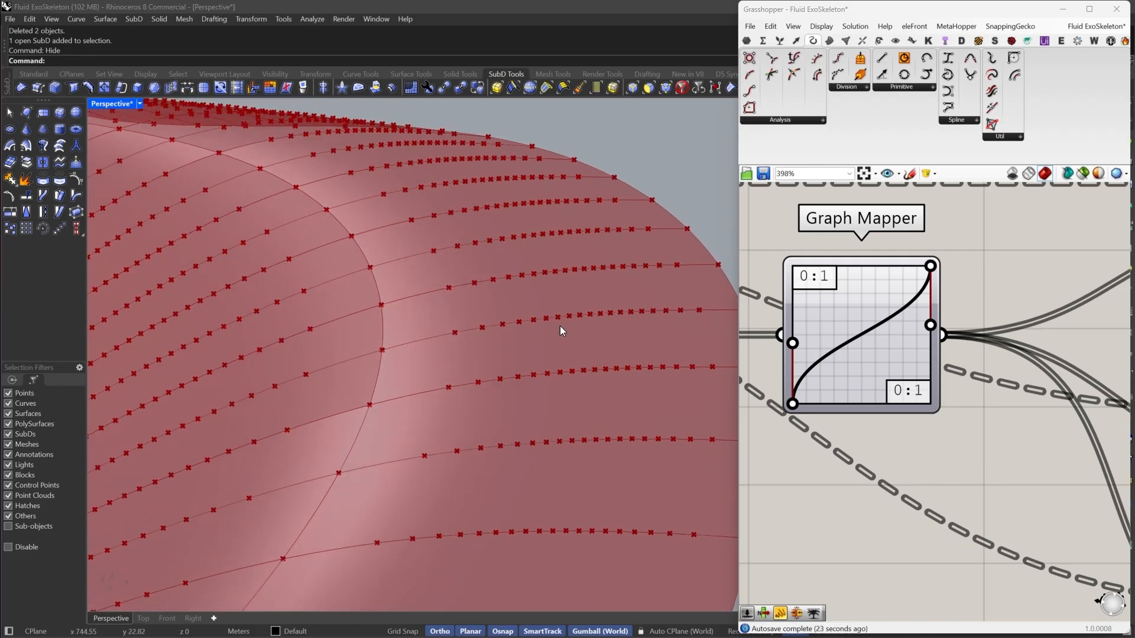
right_click_drag(561, 331, 575, 368)
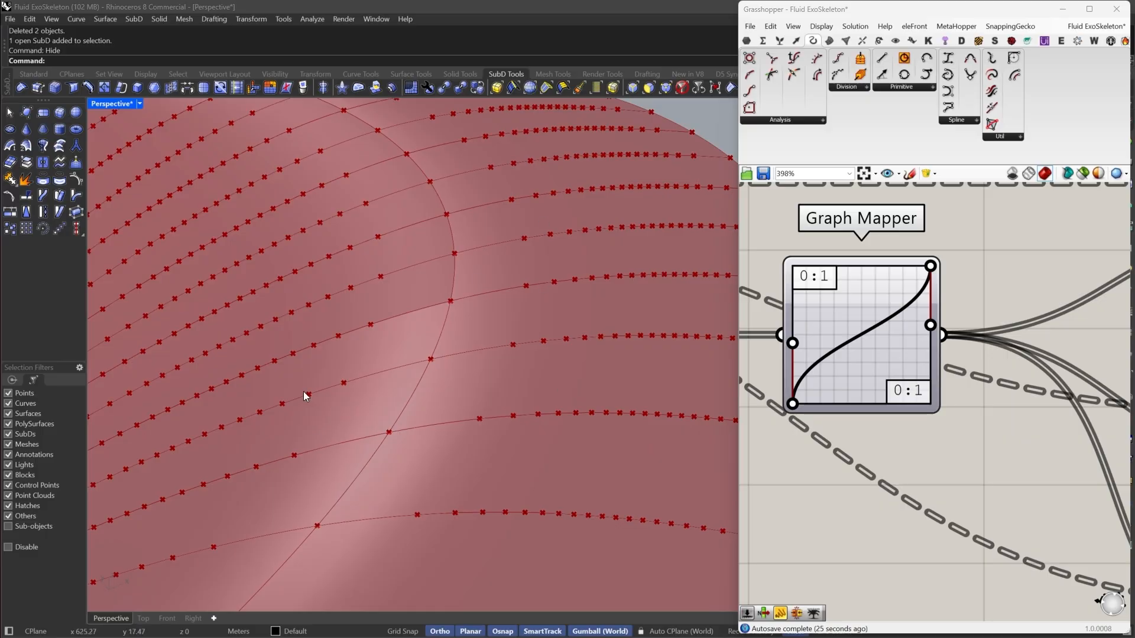
right_click_drag(303, 391, 438, 293)
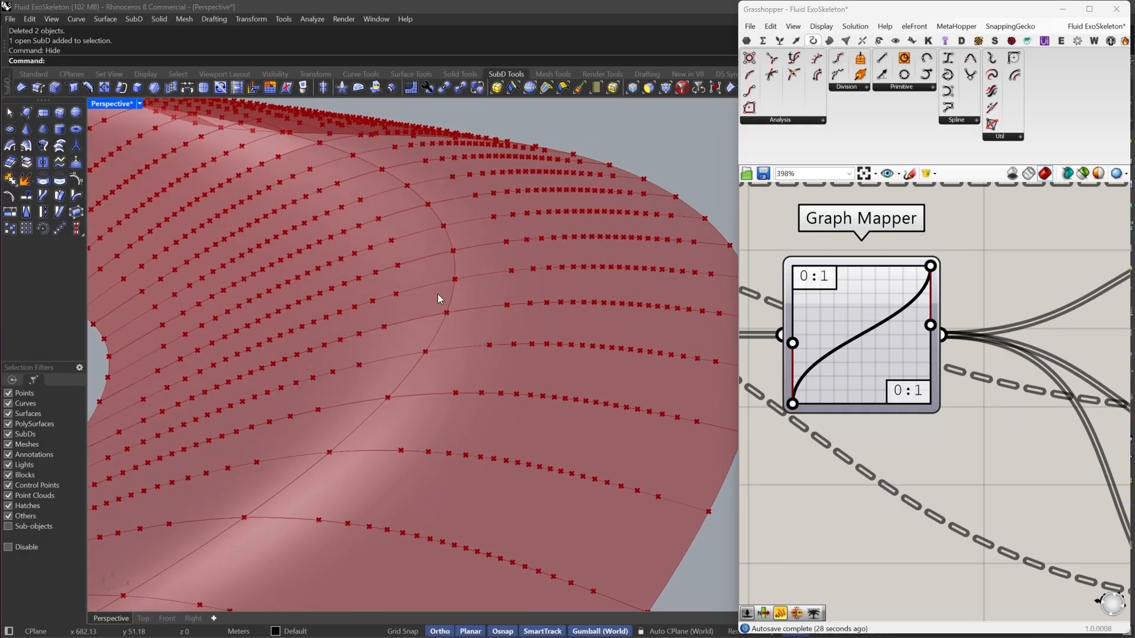
right_click_drag(552, 319, 582, 396)
Add a Line component between the P outputs of the first and second Evaluate Curve, using inputs A and B, and align it
scroll(963, 332, "down", 5)
right_click_drag(1017, 318, 879, 317)
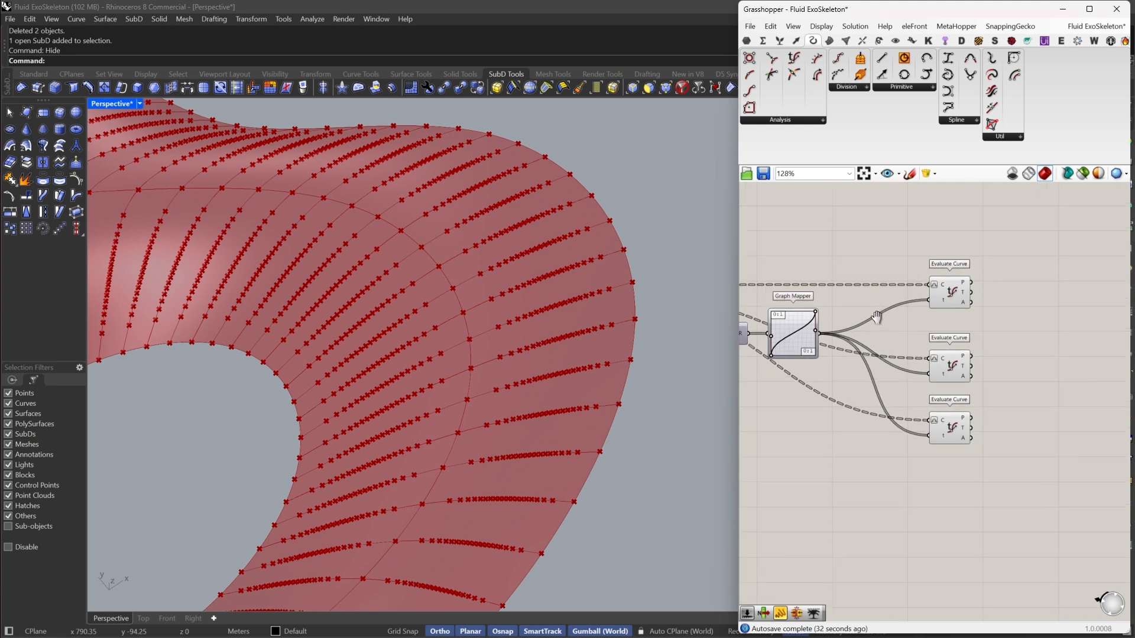
right_click_drag(978, 307, 912, 316)
double_click(912, 316)
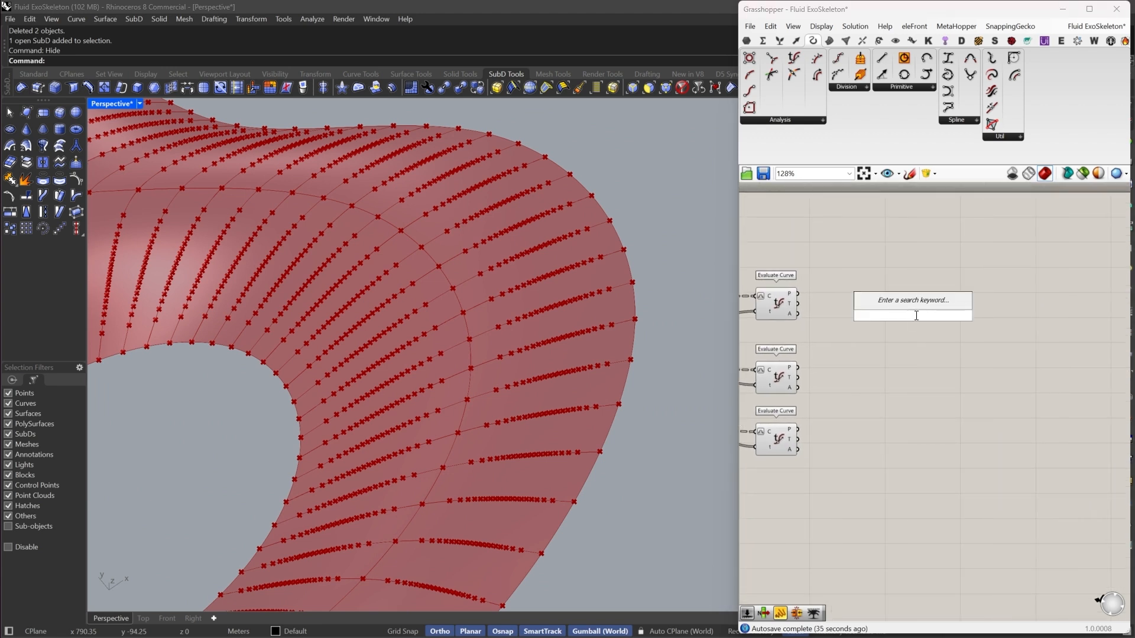
type("line")
left_click(934, 320)
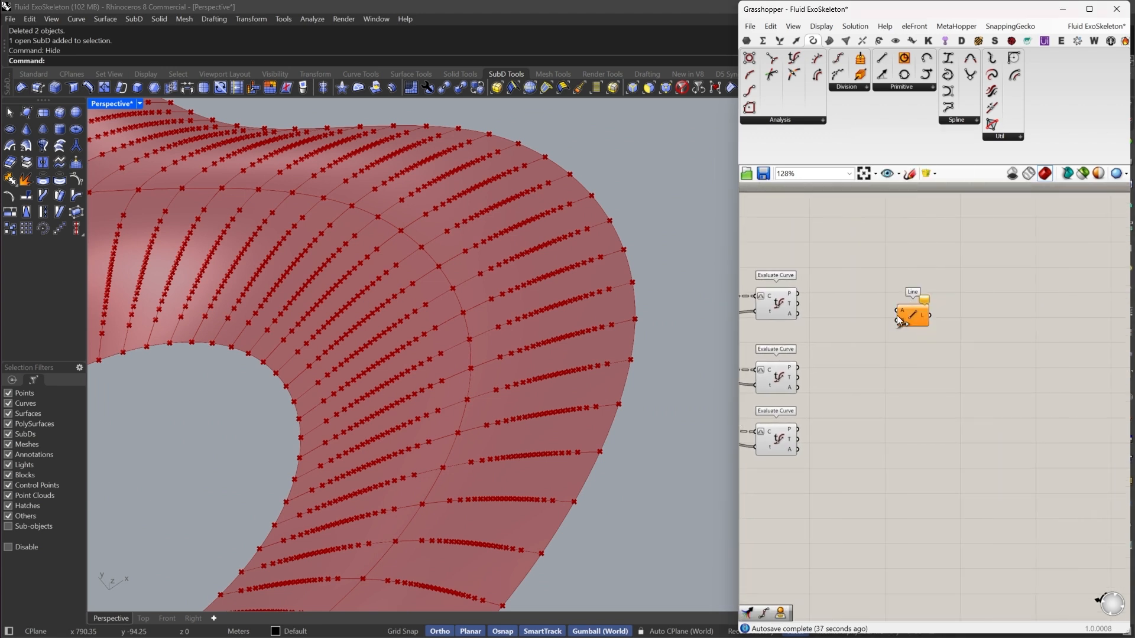
left_click_drag(898, 310, 798, 294)
left_click_drag(898, 320, 798, 368)
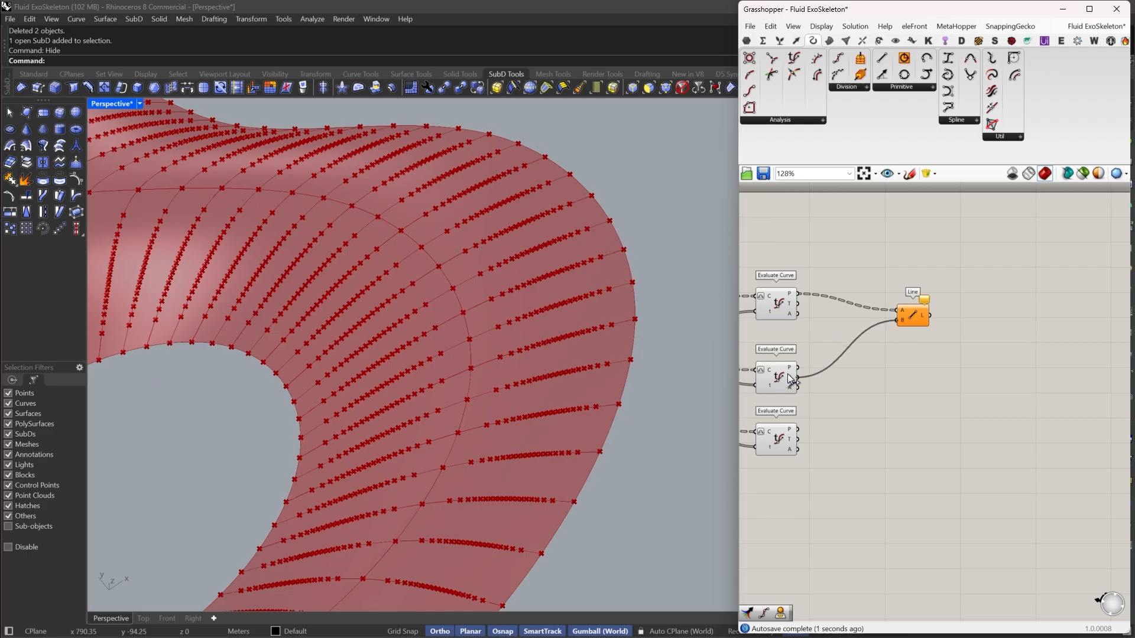
left_click_drag(913, 319, 896, 302)
right_click_drag(893, 298, 975, 295)
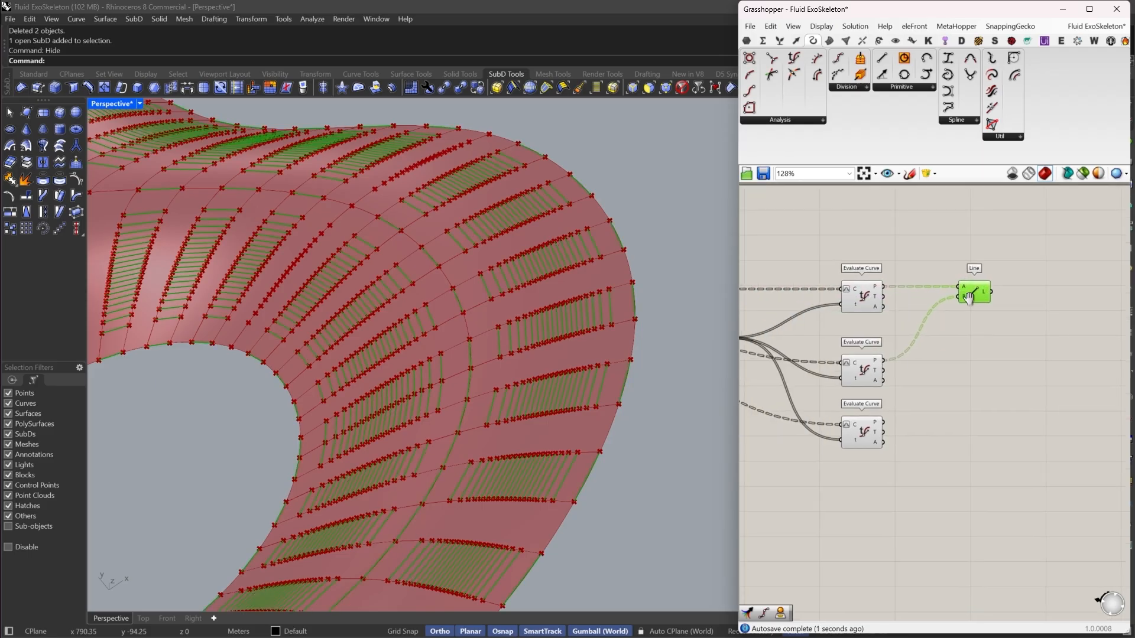
Highlight the first two Evaluate Curve components to inspect the points joined by the lines
scroll(898, 260, "up", 4)
left_click_drag(897, 240, 797, 377)
scroll(502, 367, "up", 3)
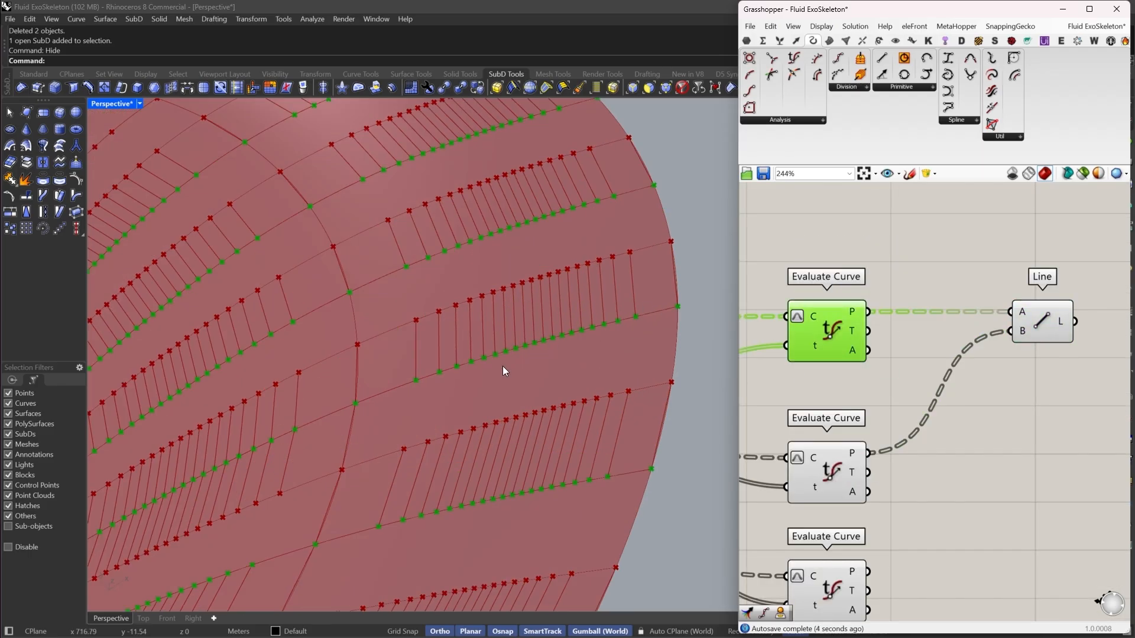
left_click_drag(865, 417, 806, 496, "shift")
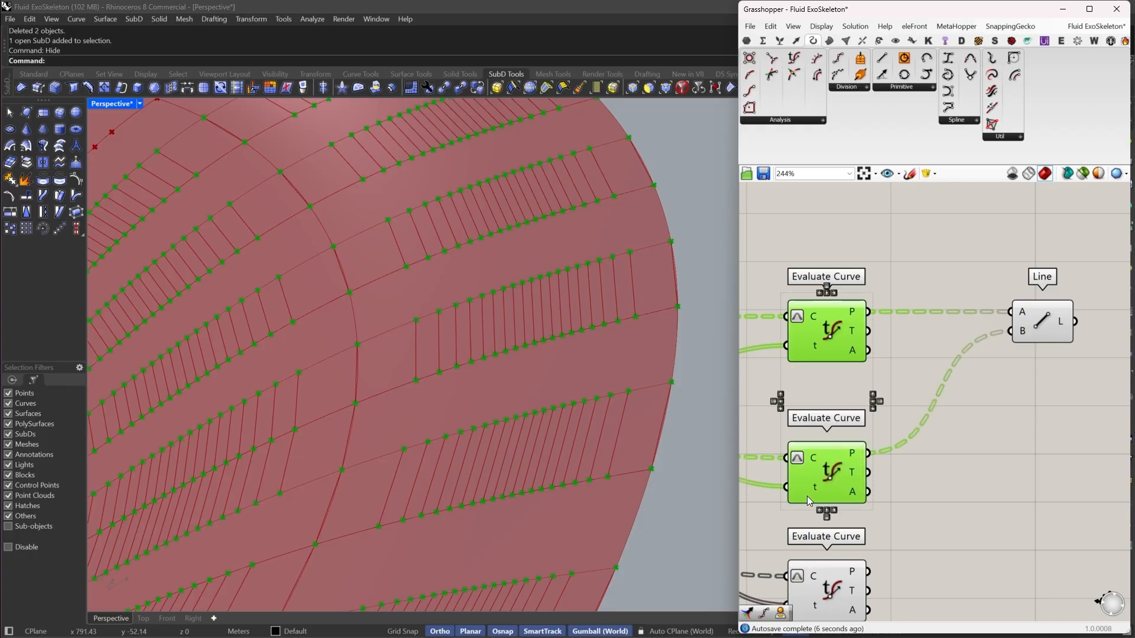
left_click(1039, 399)
Duplicate the Line component, feeding A from the third Evaluate Curve's P output and B from the second's, and align it below the original
right_click_drag(1040, 397, 967, 330)
left_click_drag(964, 262, 977, 360)
key("ctrl+c")
key("ctrl+v")
right_click_drag(969, 385, 998, 356)
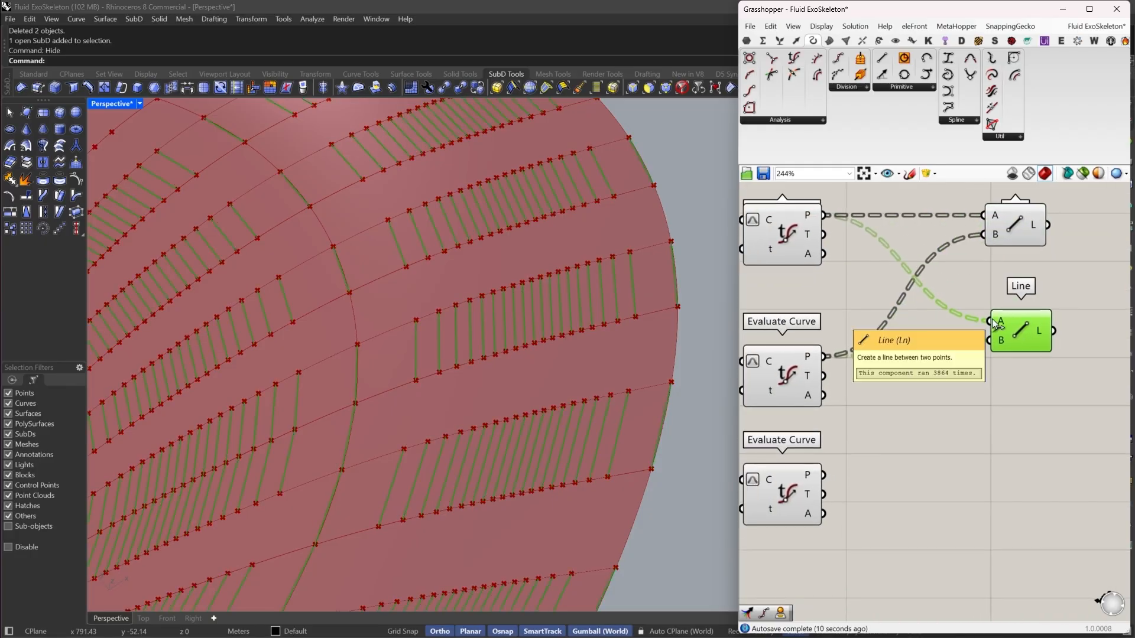
left_click_drag(991, 324, 821, 479)
left_click_drag(1022, 335, 1017, 352)
right_click_drag(1049, 327, 1003, 335)
left_click(860, 266)
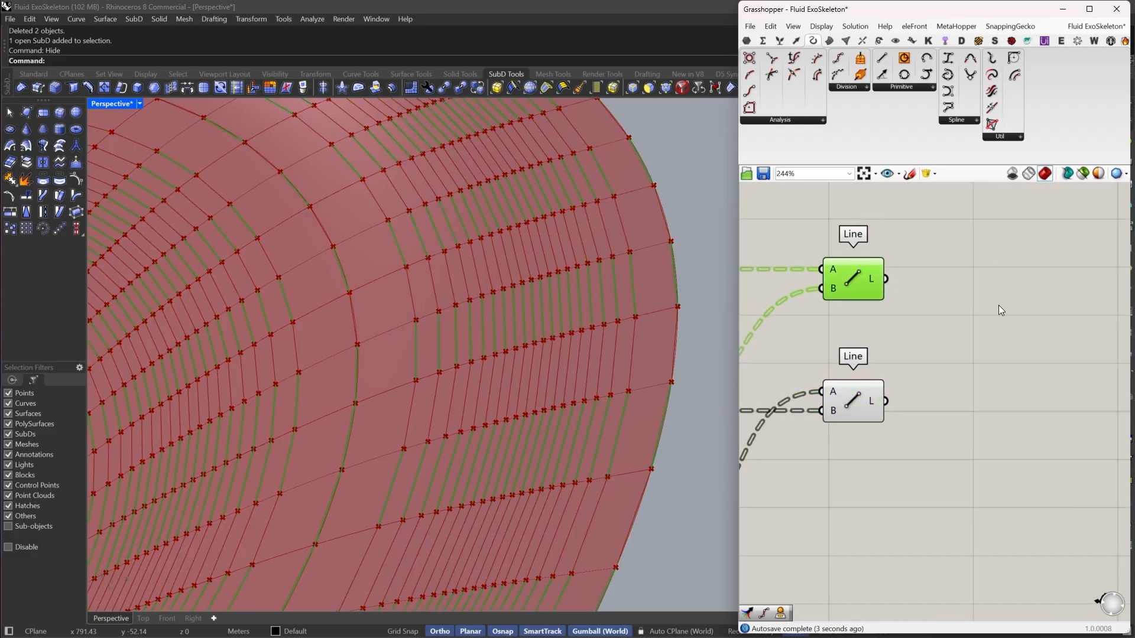
Add a Tree Branch Check cluster and connect the first Line component's output to its Data input
scroll(975, 304, "down", 3)
double_click(984, 302)
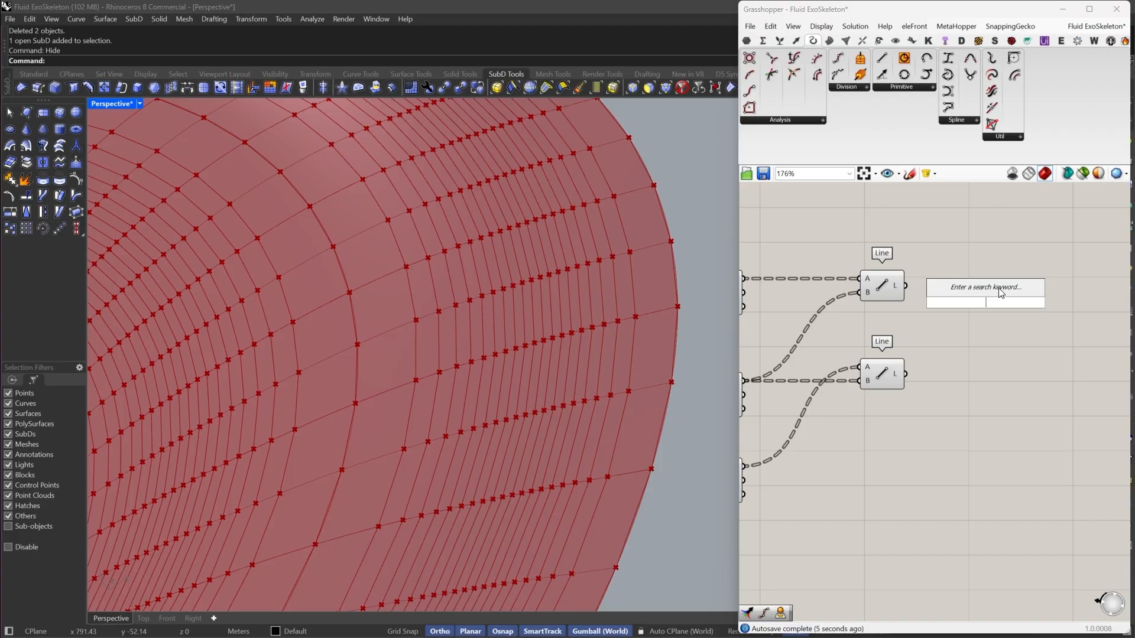
right_click_drag(991, 341, 950, 329)
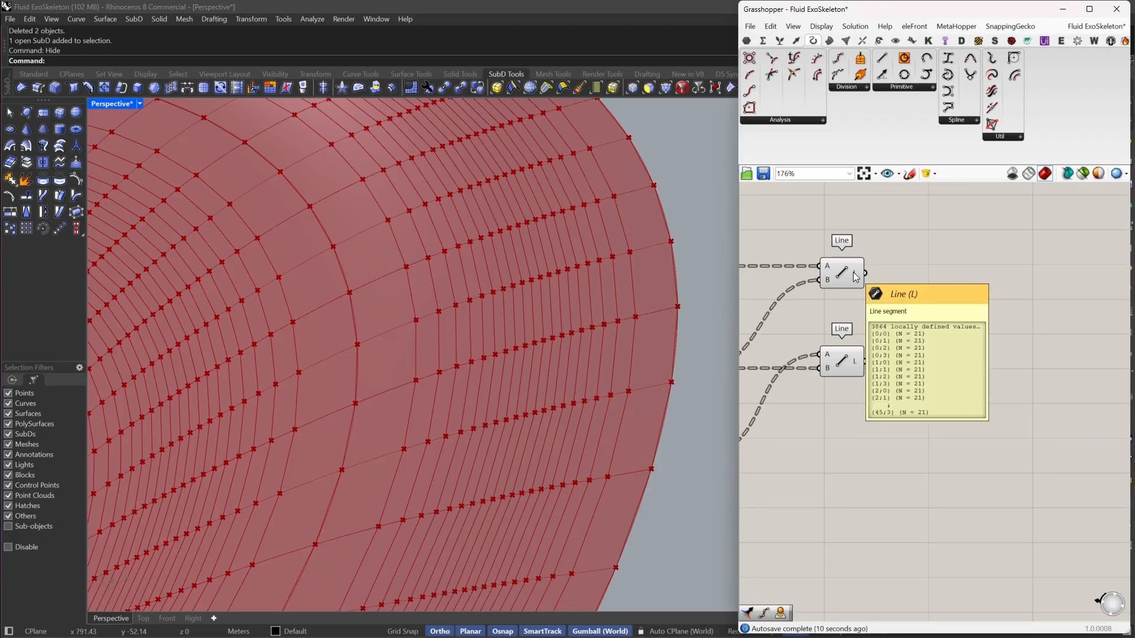
left_click(855, 277)
double_click(918, 275)
type("tree")
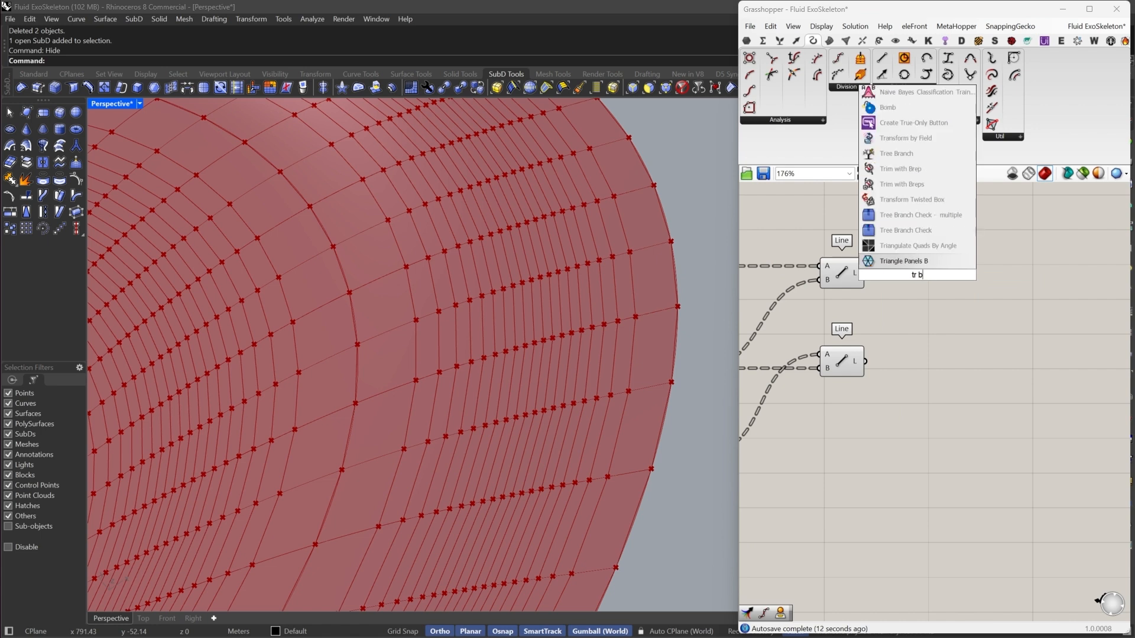
key("Return")
left_click_drag(914, 282, 990, 285)
right_click_drag(1008, 284, 923, 345)
left_click_drag(923, 345, 957, 347)
right_click_drag(917, 382, 967, 385)
right_click_drag(1002, 344, 946, 337)
Open the Tree Branch Check cluster and examine how its Tree Statistics, List Item and Tree Branch components are connected
double_click(941, 352)
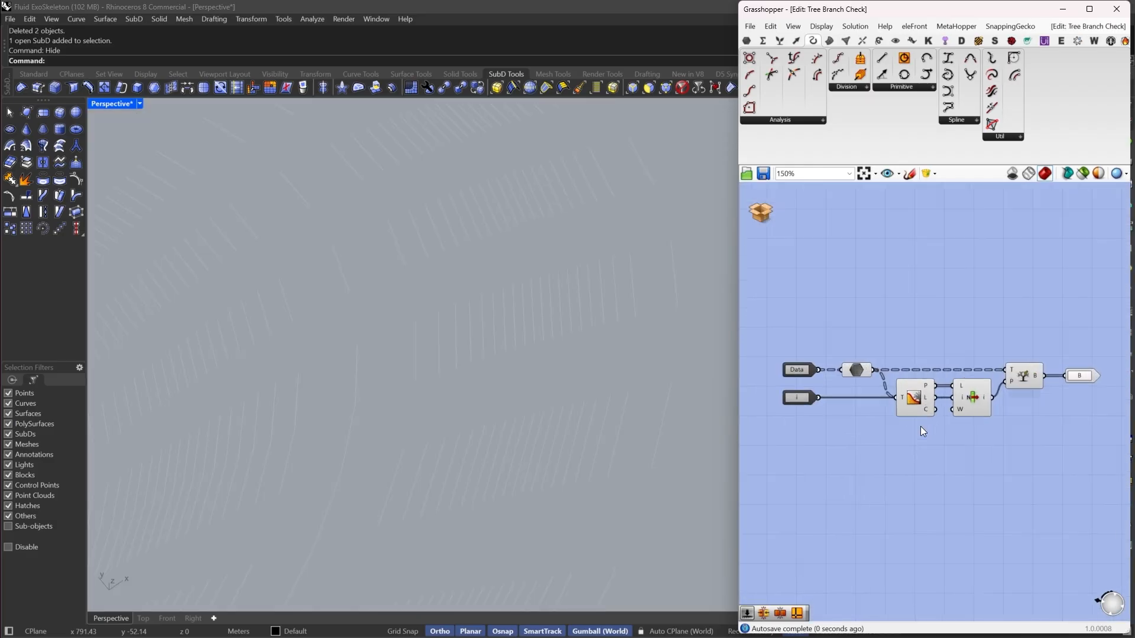
left_click(853, 365)
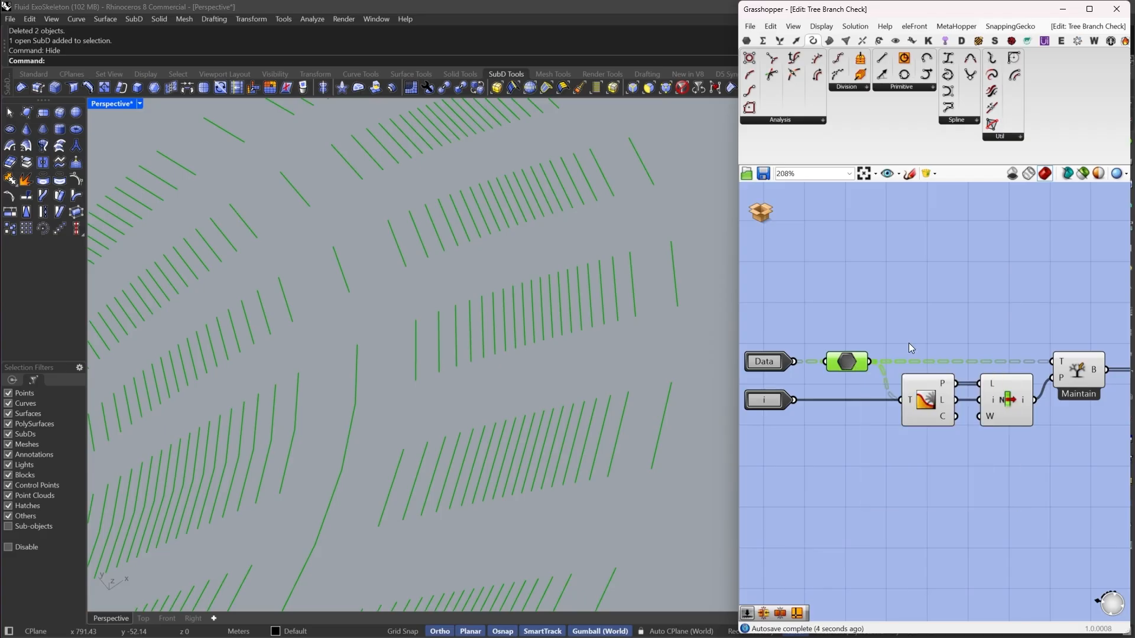
scroll(909, 343, "up", 3)
left_click(898, 363)
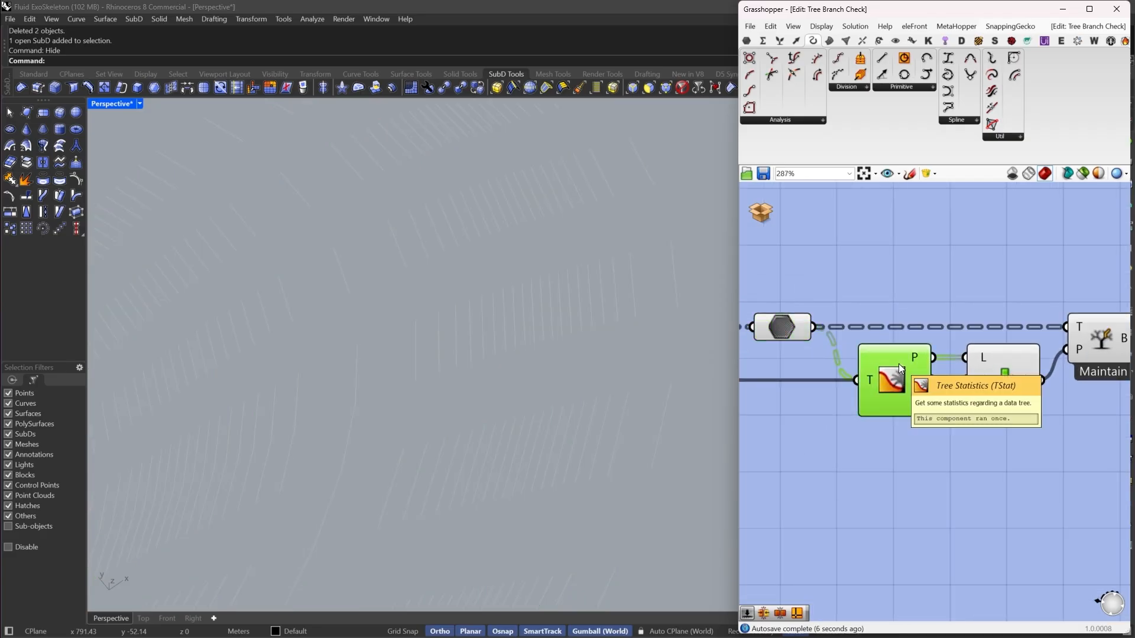
right_click_drag(979, 359, 922, 371)
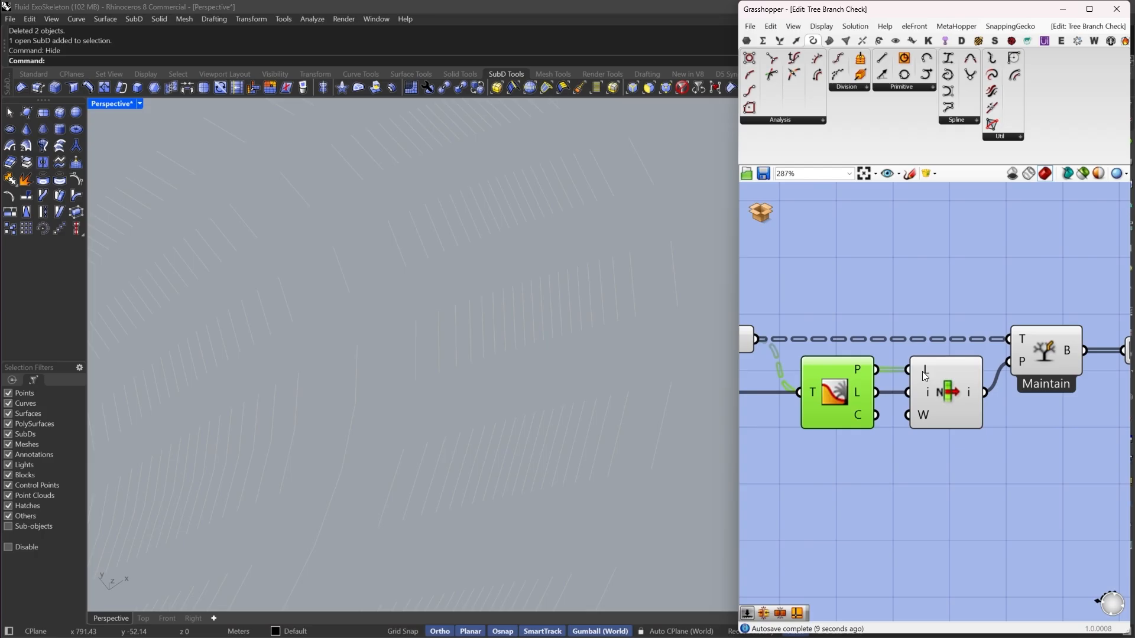
mouse_move(863, 372)
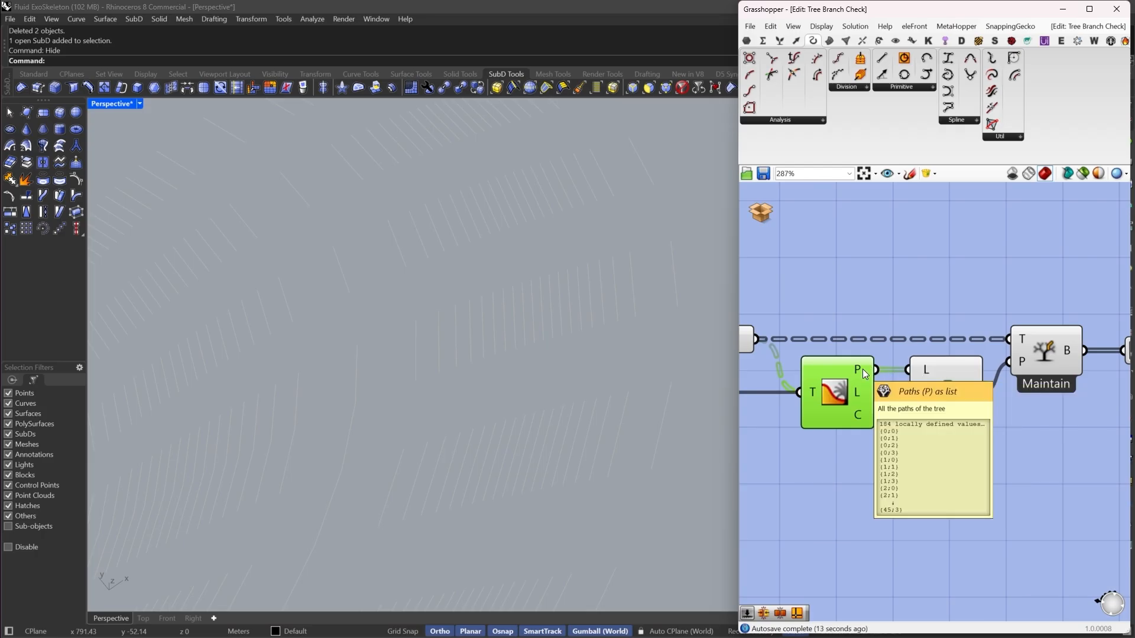
left_click(952, 384)
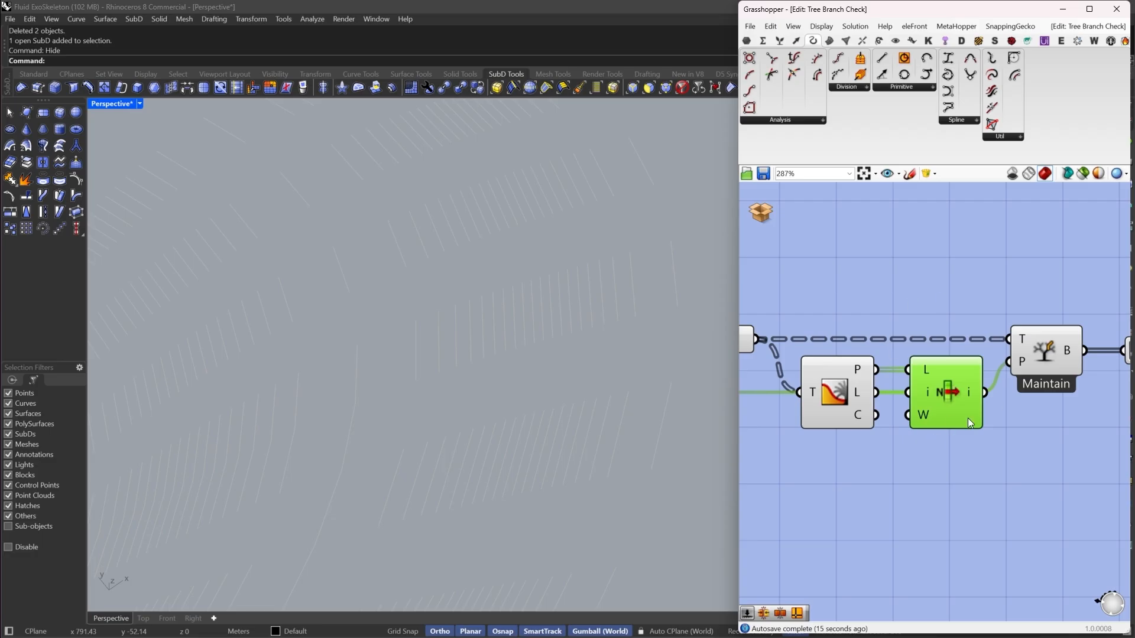
left_click(1049, 347)
right_click_drag(1048, 348, 965, 367)
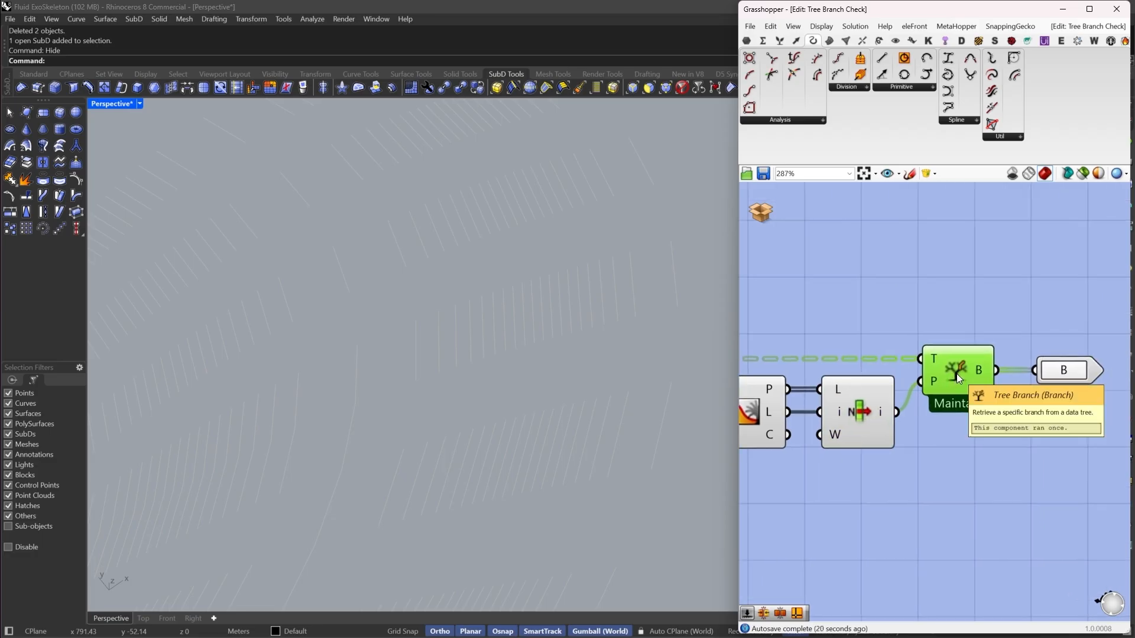
Close the Tree Branch Check cluster after viewing its full layout and return to the main Fluid ExoSkeleton definition
scroll(977, 382, "down", 4)
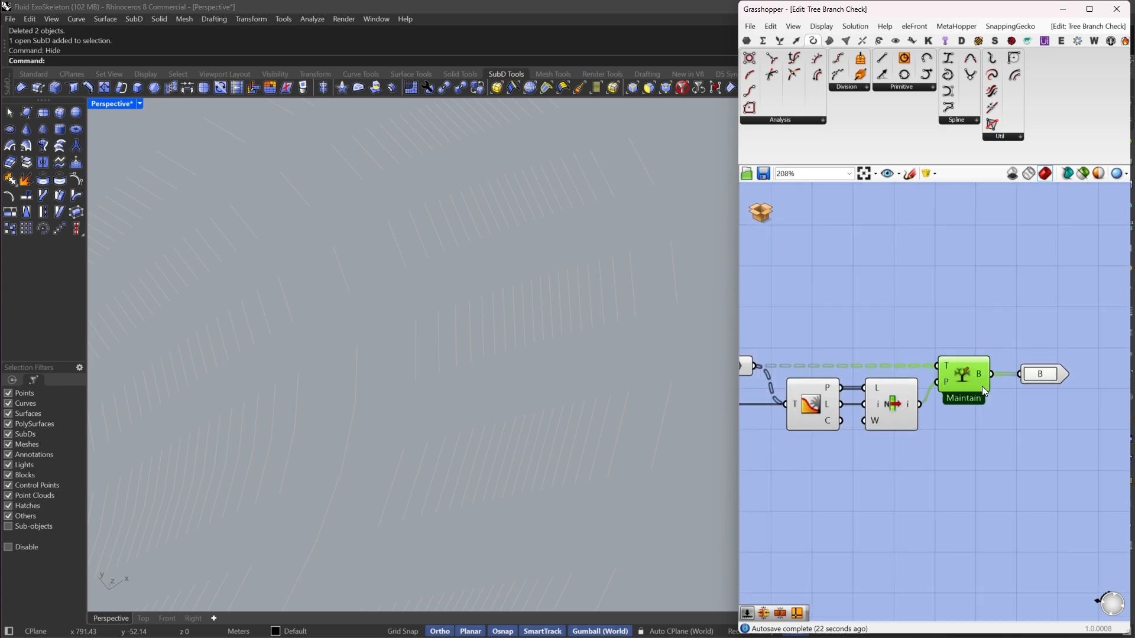
left_click_drag(1049, 328, 726, 471)
right_click_drag(873, 320, 921, 338)
left_click(921, 338)
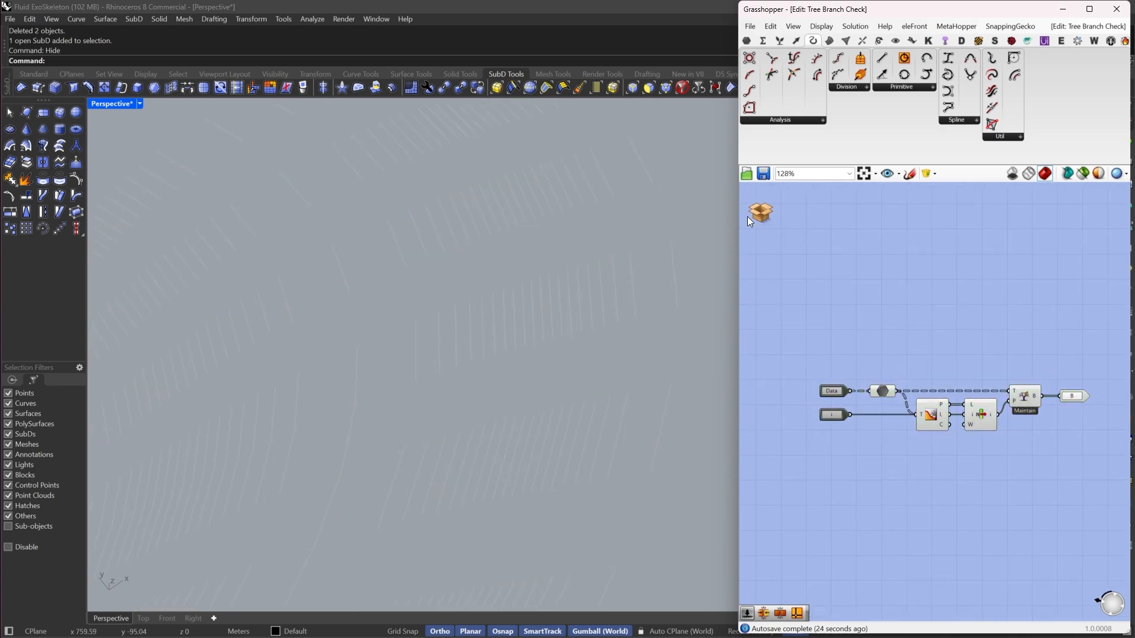
left_click(767, 213)
left_click(789, 232)
left_click(962, 349)
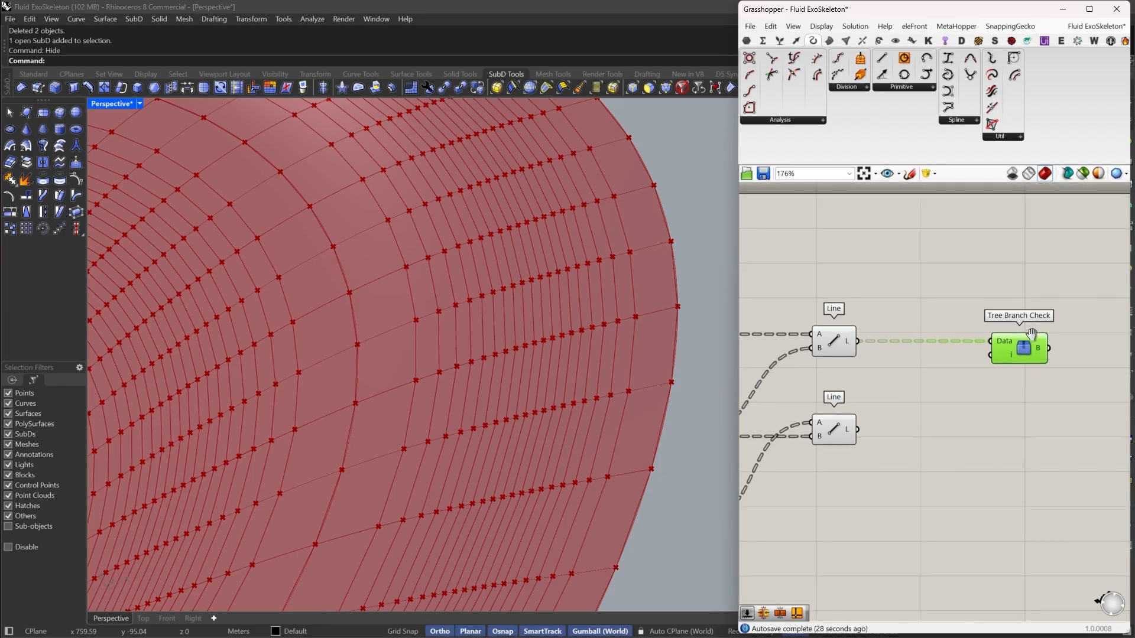
Delete the Tree Branch Check cluster connected to the first Line component
right_click_drag(1023, 369, 975, 364)
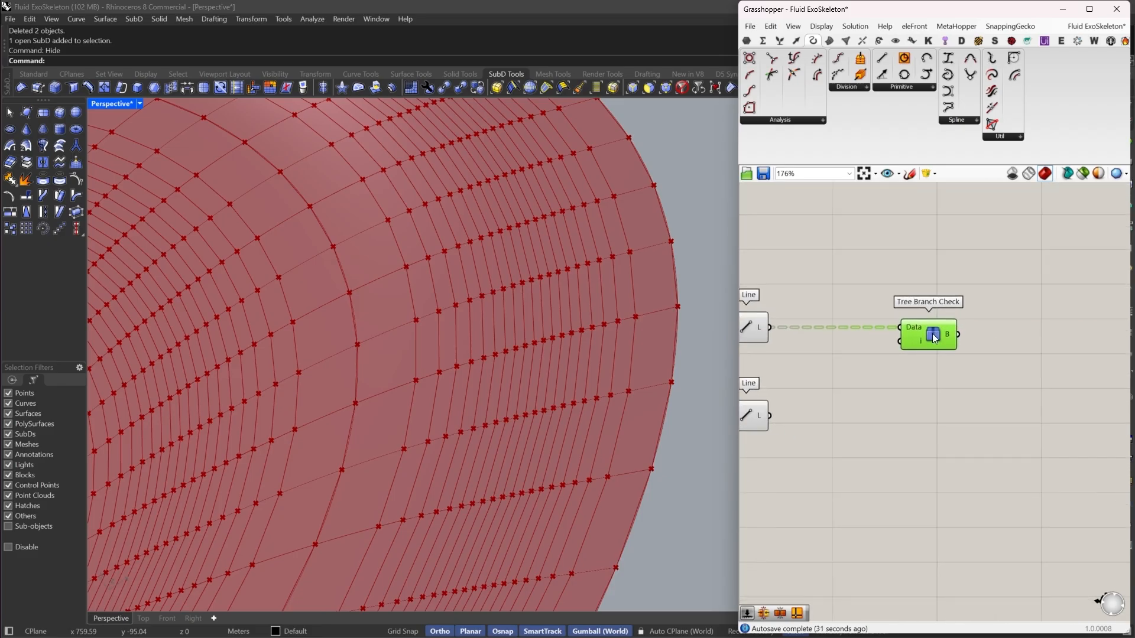
left_click_drag(932, 335, 935, 335)
left_click(819, 429)
right_click_drag(821, 428, 903, 409)
left_click_drag(897, 463, 783, 225)
scroll(864, 353, "down", 3)
right_click_drag(879, 347, 850, 349)
left_click_drag(977, 363, 876, 296)
right_click_drag(886, 301, 910, 343)
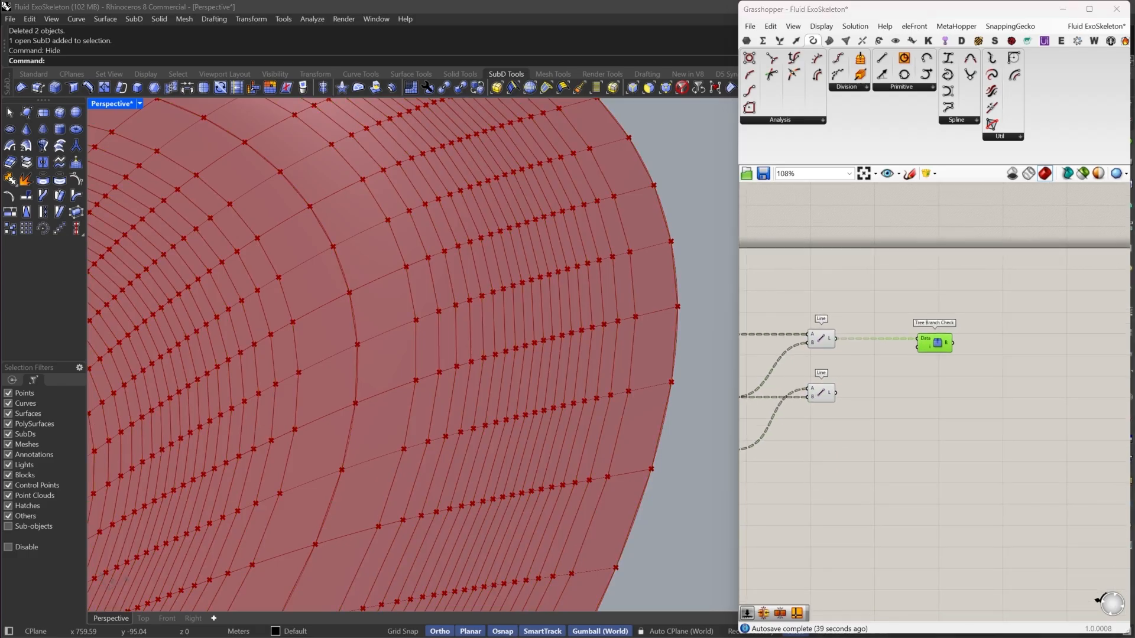
key("Delete")
scroll(892, 346, "up", 3)
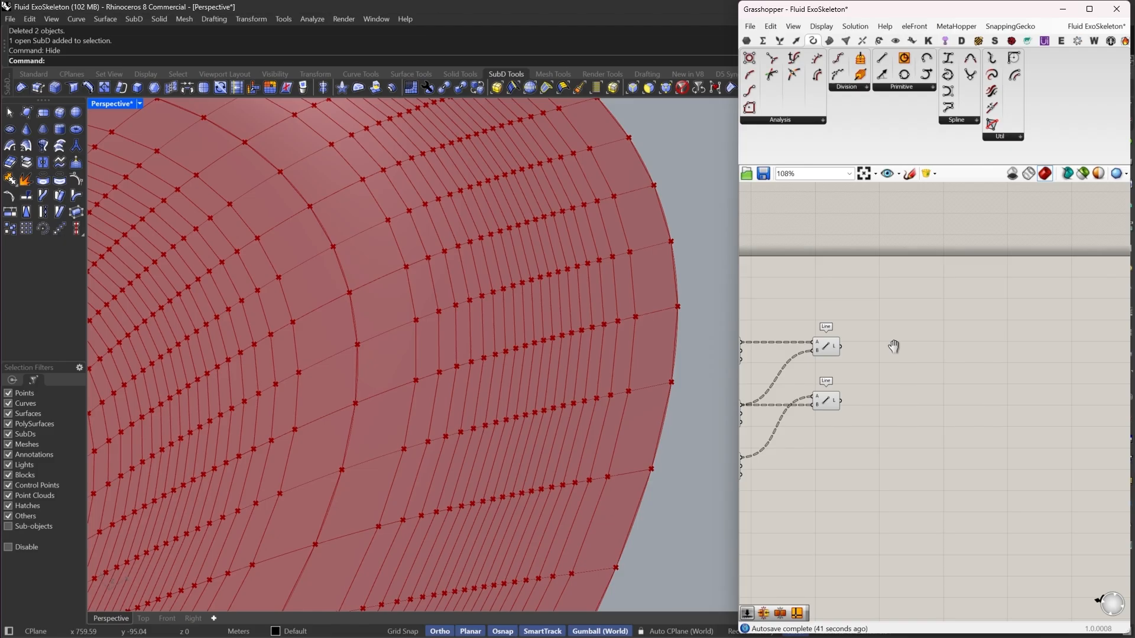
double_click(924, 351)
type("eval")
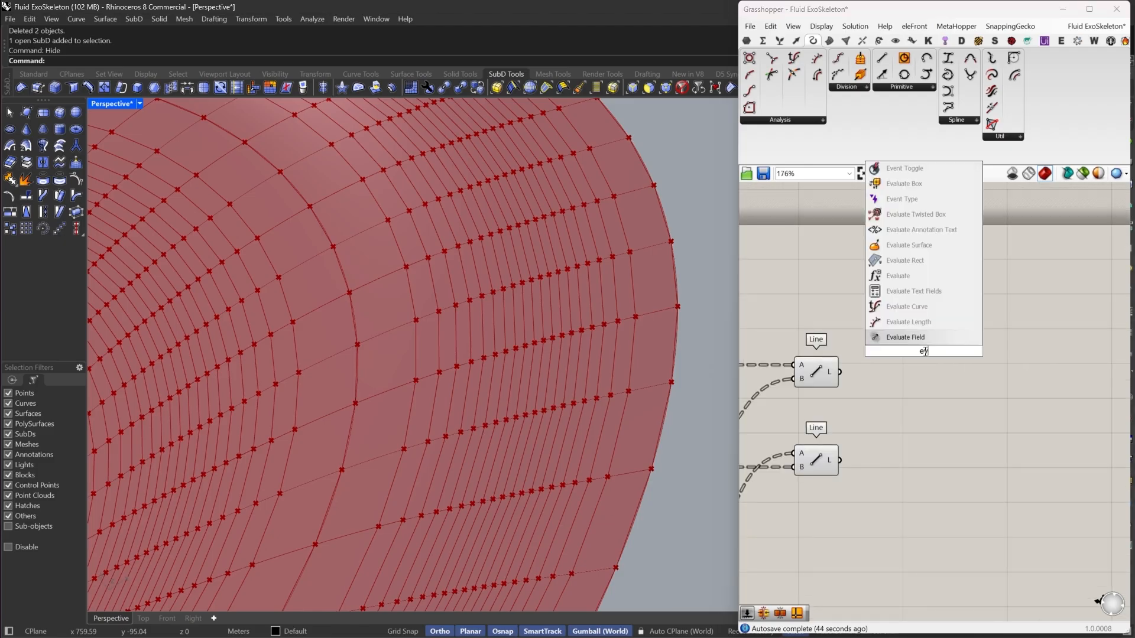
left_click(917, 339)
left_click_drag(900, 337, 845, 363)
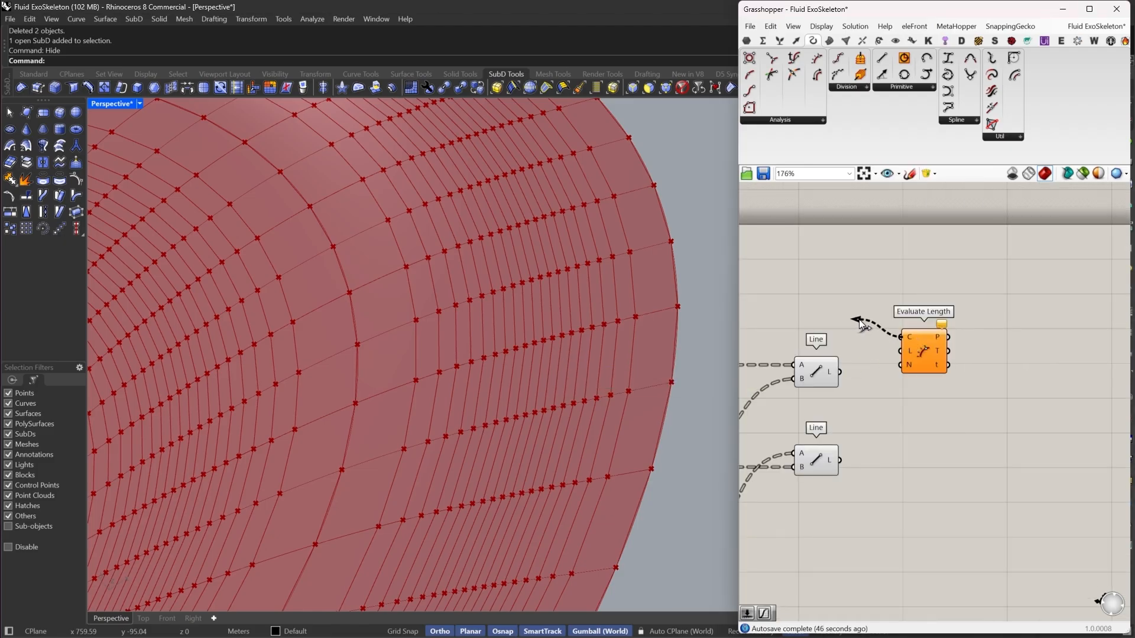
left_click(916, 353)
key("Delete")
Add an Evaluate Curve component, feed its C input from the first Line's L output, and place it well to the right
double_click(916, 352)
type("eva")
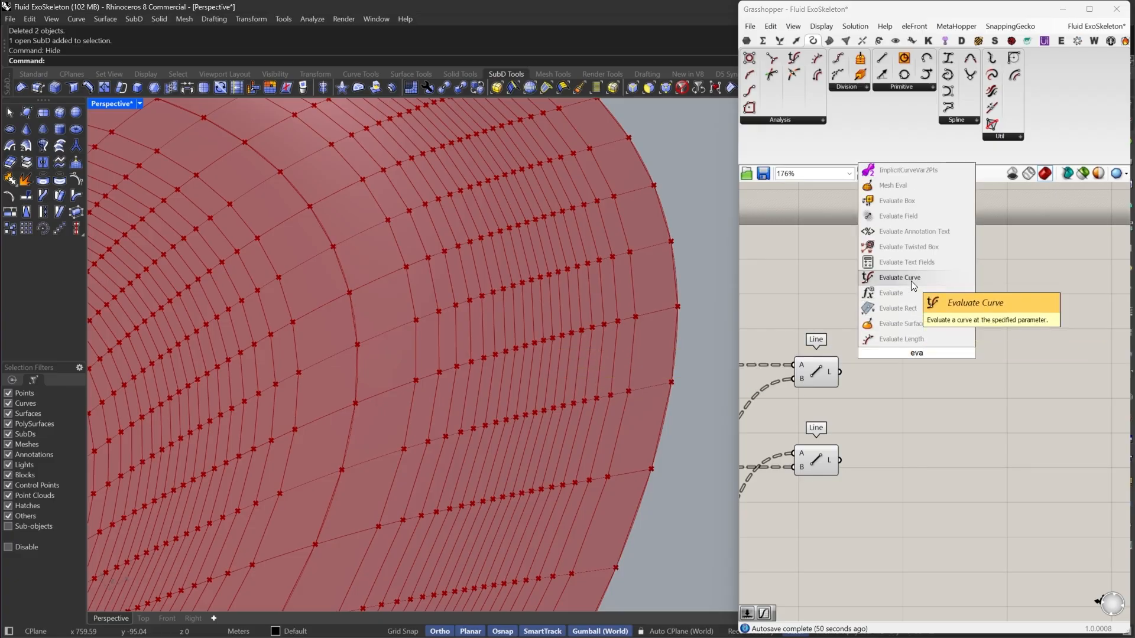
left_click(912, 279)
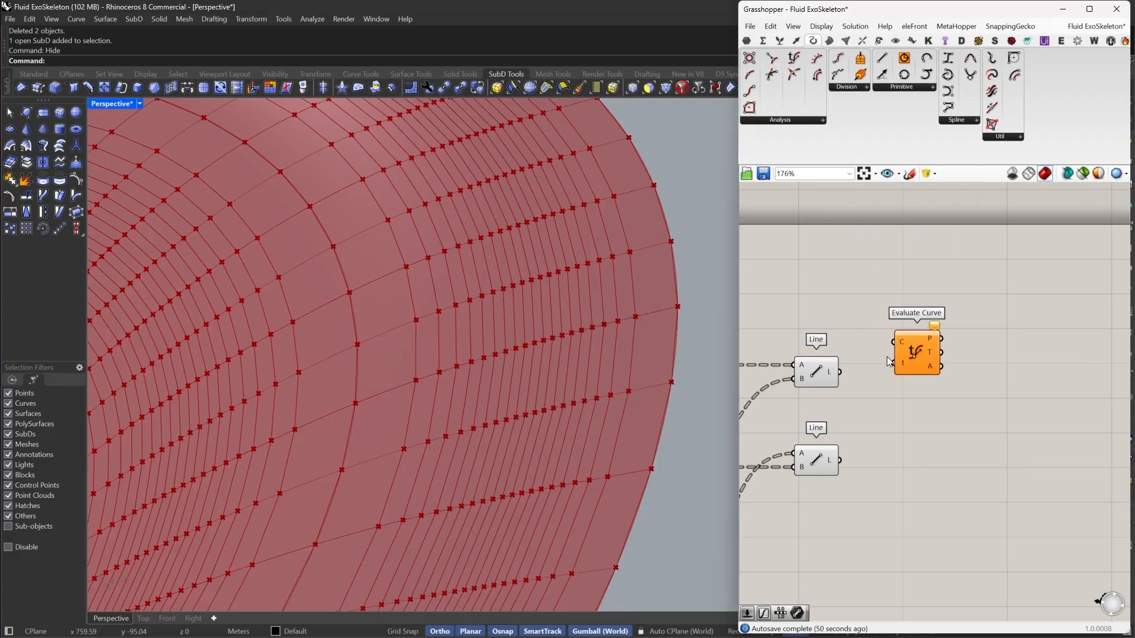
left_click_drag(894, 342, 839, 371)
left_click_drag(916, 354, 1069, 383)
Reparameterize the C input of the new Evaluate Curve component and shift the component slightly to the right
right_click_drag(1068, 383, 995, 339)
right_click(985, 328)
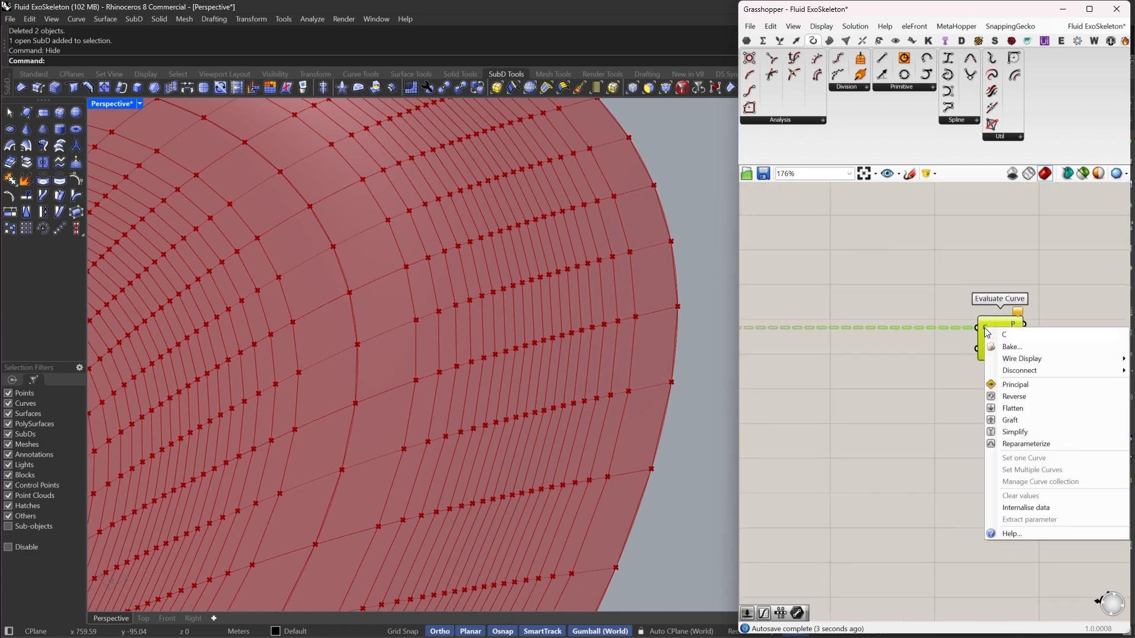
left_click(1008, 444)
left_click_drag(989, 352, 1001, 353)
Add a Graph Mapper before the new Evaluate Curve component and connect its output to the t input
left_click(903, 368)
double_click(903, 367)
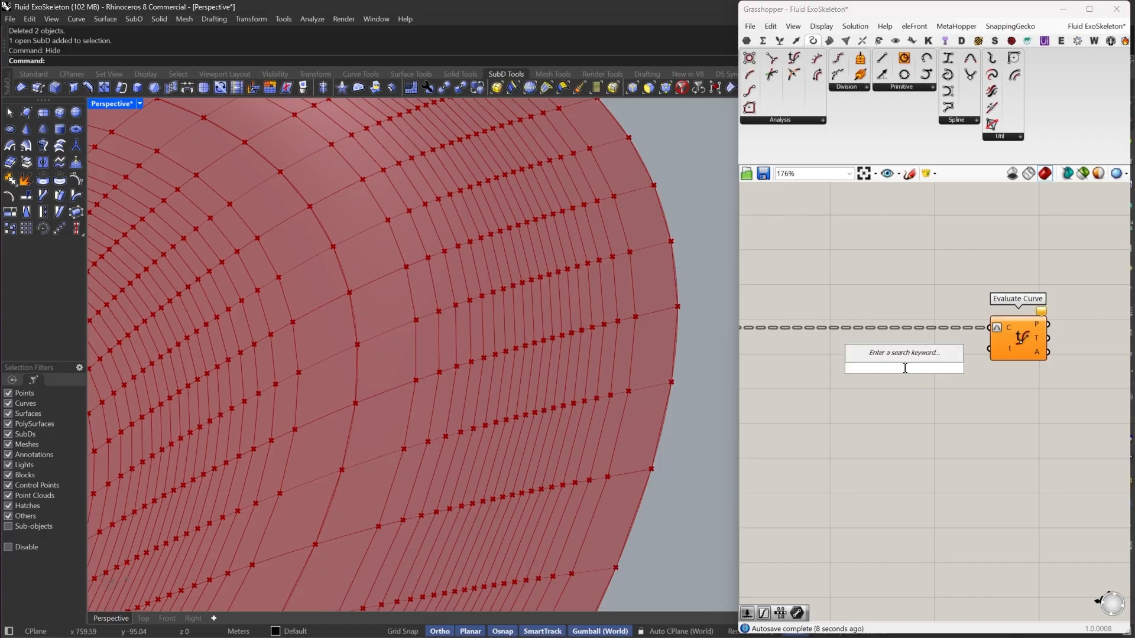
type("gr")
left_click(886, 277)
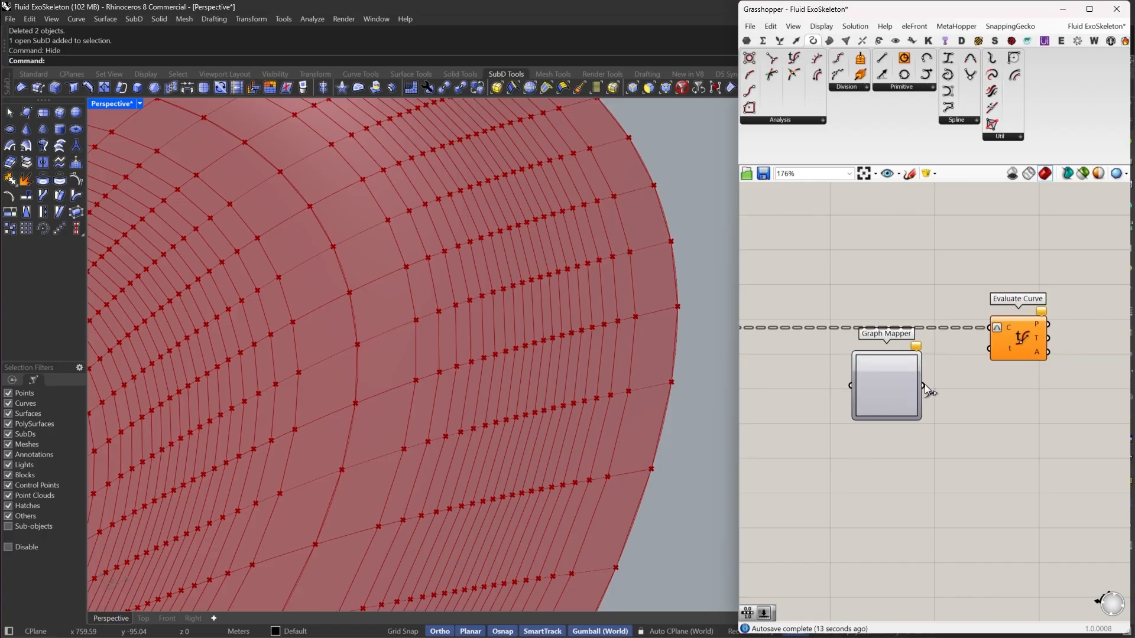
left_click_drag(922, 385, 990, 349)
Add a Range component and connect its R output to the Graph Mapper's input
right_click_drag(783, 404, 905, 400)
double_click(906, 399)
type("ran")
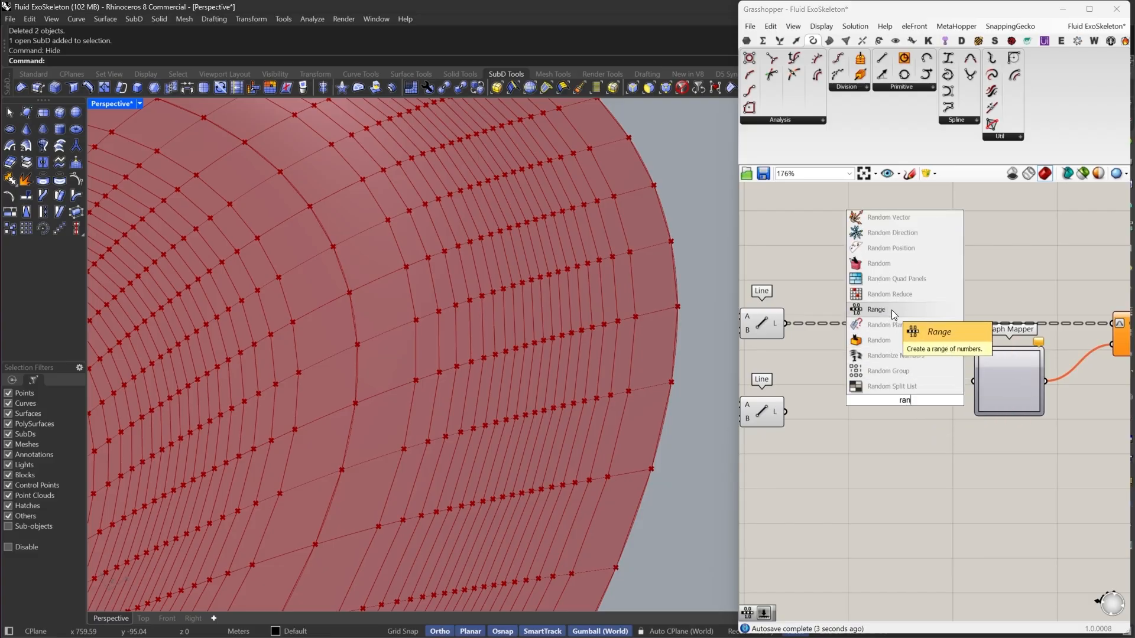
left_click(891, 310)
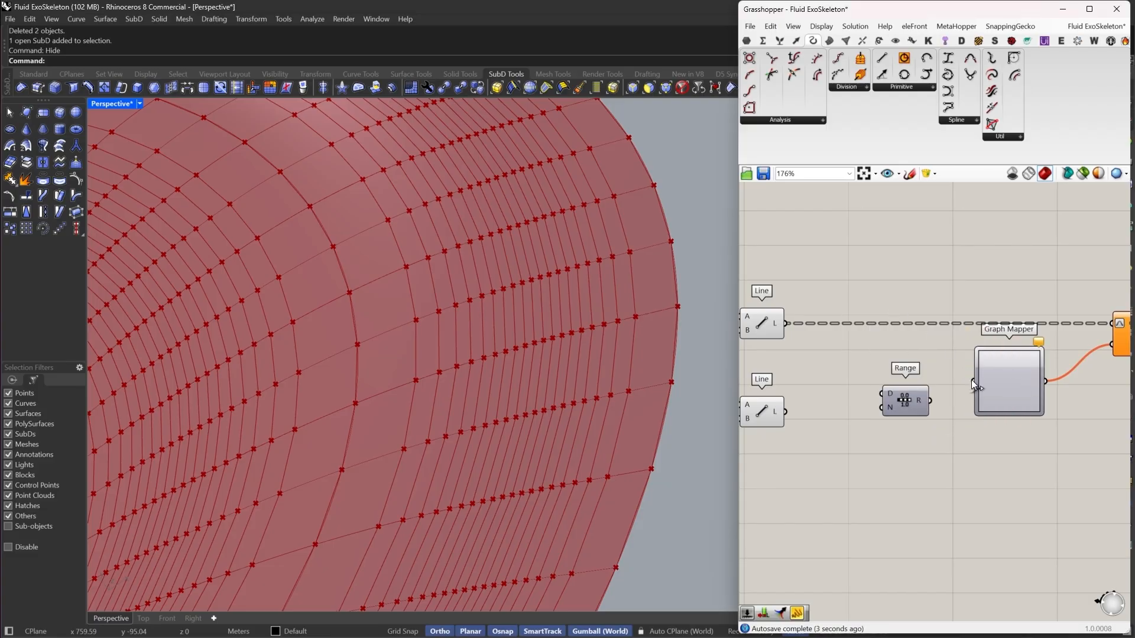
left_click_drag(968, 380, 931, 390)
Open the component search beside the Range component's inputs
double_click(870, 395)
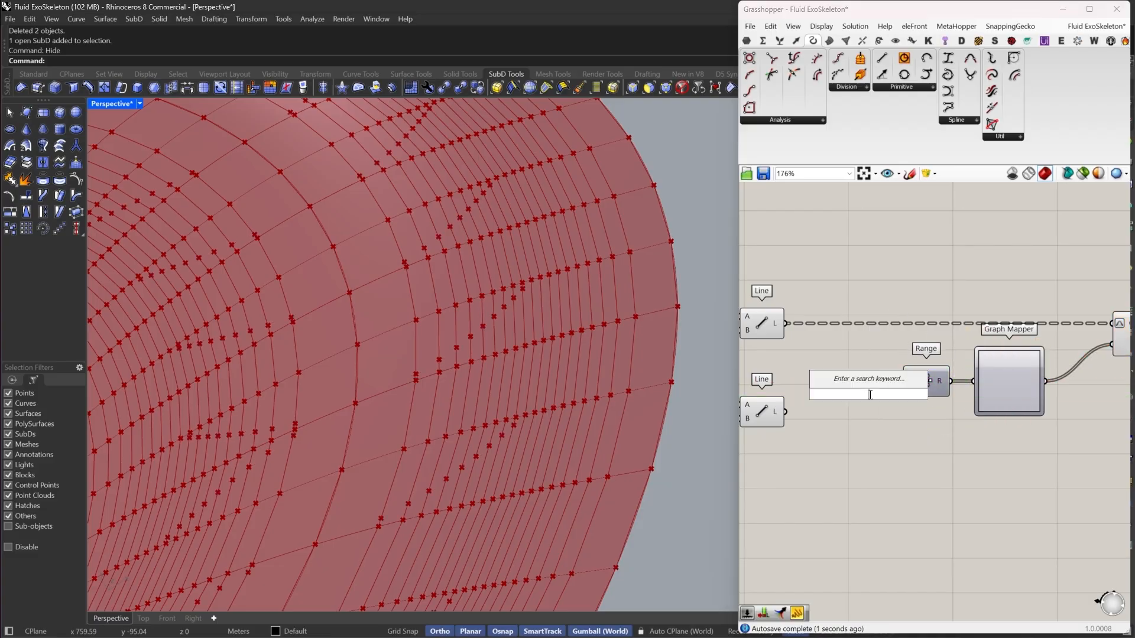
Add a List Length component and connect its list input to the upper Line component's output
type("list")
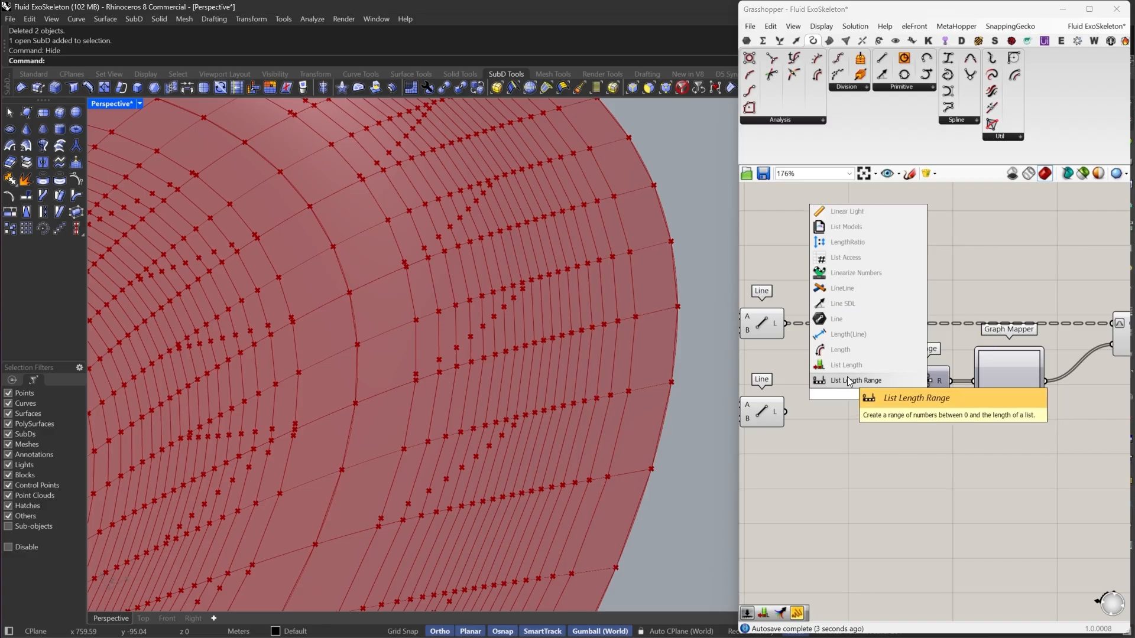
left_click(848, 385)
left_click_drag(846, 394, 785, 323)
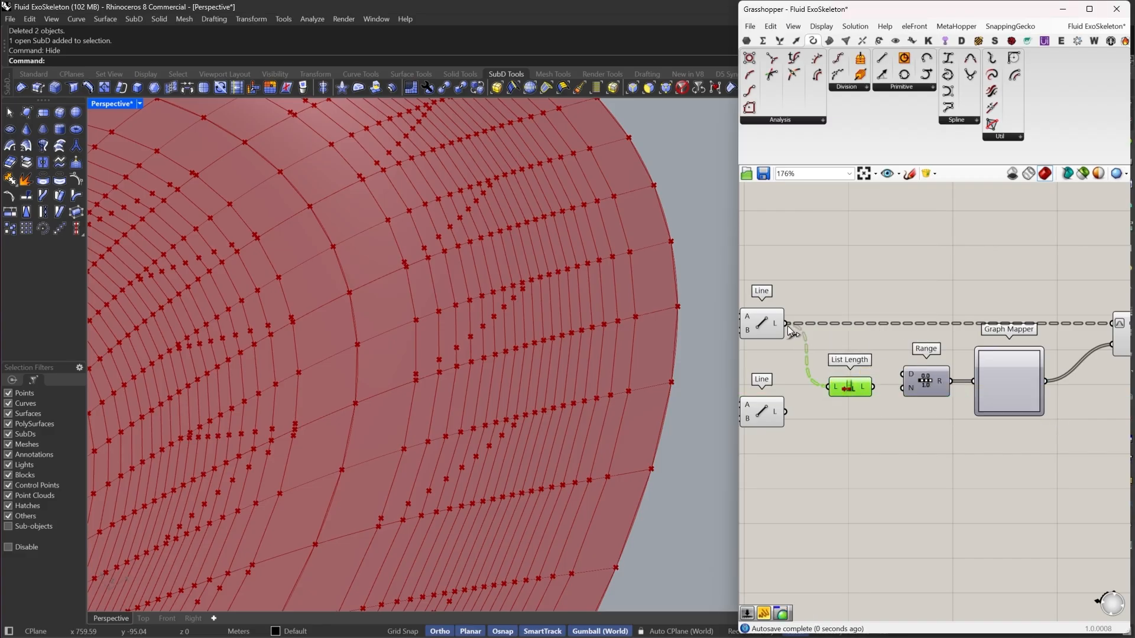
Apply the expression x-1 to the List Length output and connect it to the Range's N input
right_click_drag(889, 402, 884, 391)
scroll(855, 377, "up", 3)
right_click(860, 377)
mouse_move(913, 443)
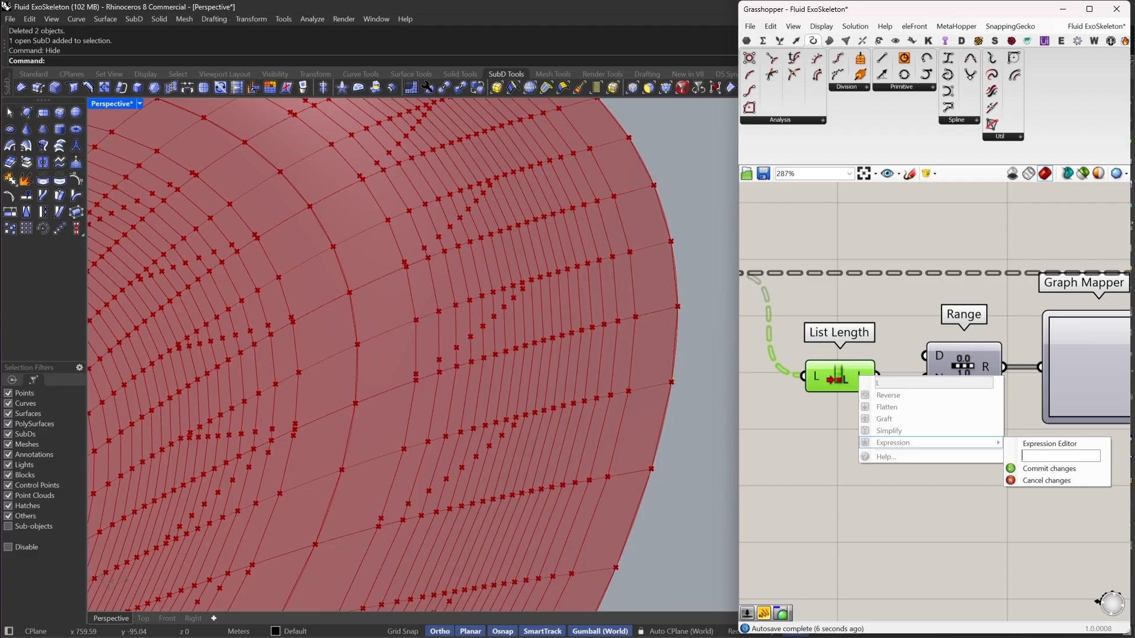
type("-1")
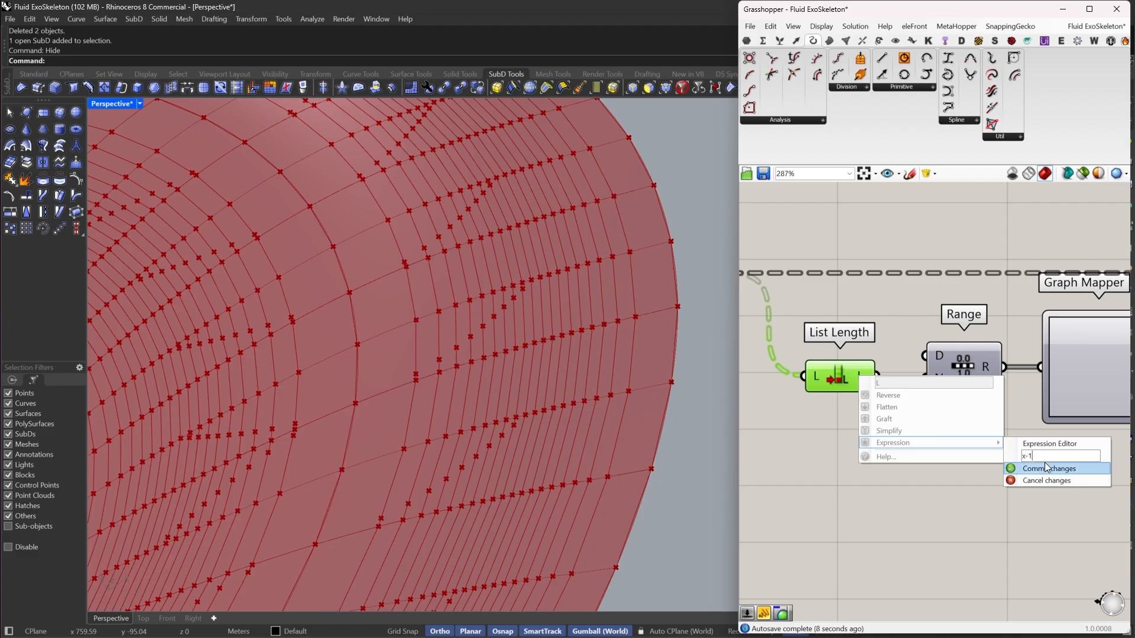
left_click(1046, 468)
left_click_drag(924, 381, 857, 381)
right_click_drag(969, 415, 939, 405)
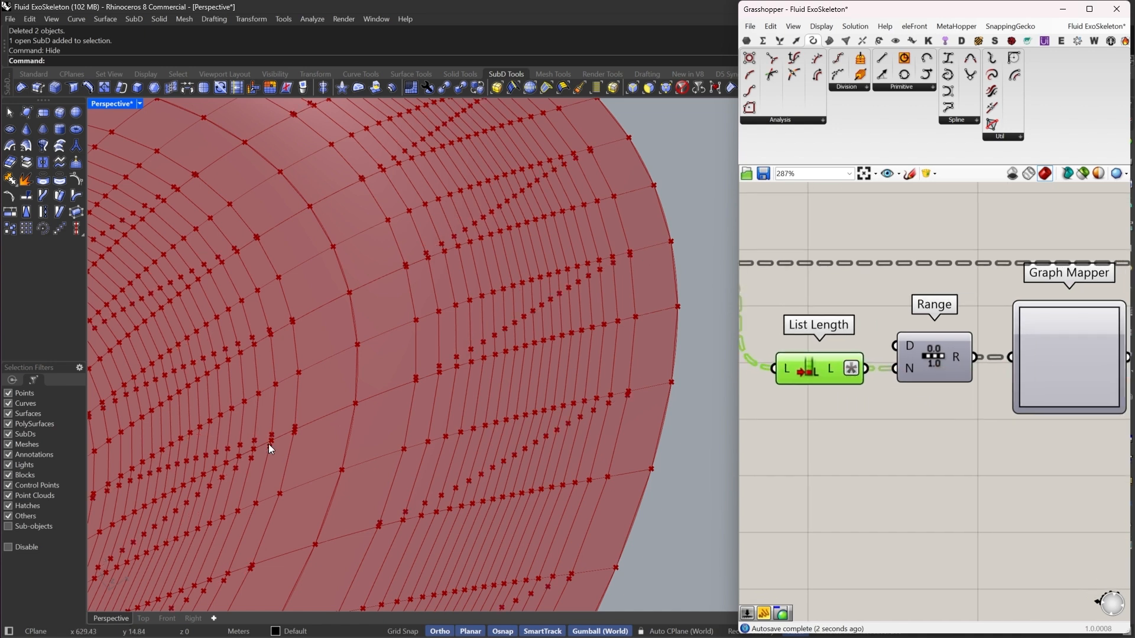
Set the graph type of the Graph Mapper between Range and Evaluate Curve to Sine
right_click_drag(997, 376, 886, 343)
scroll(880, 392, "down", 2)
right_click(880, 339)
mouse_move(941, 470)
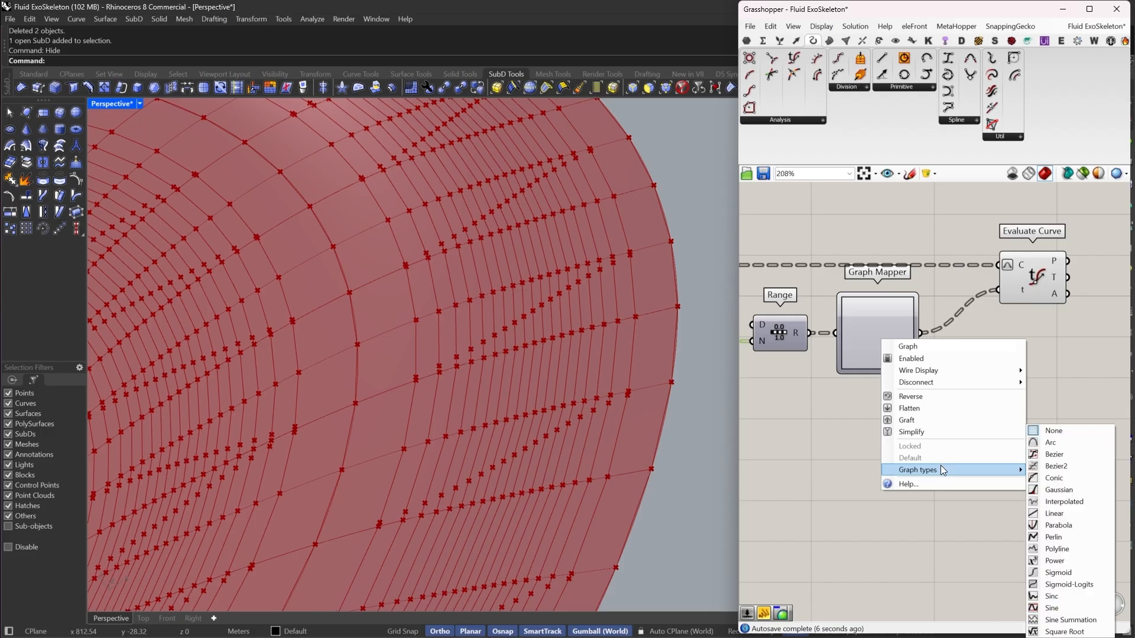
left_click(1075, 608)
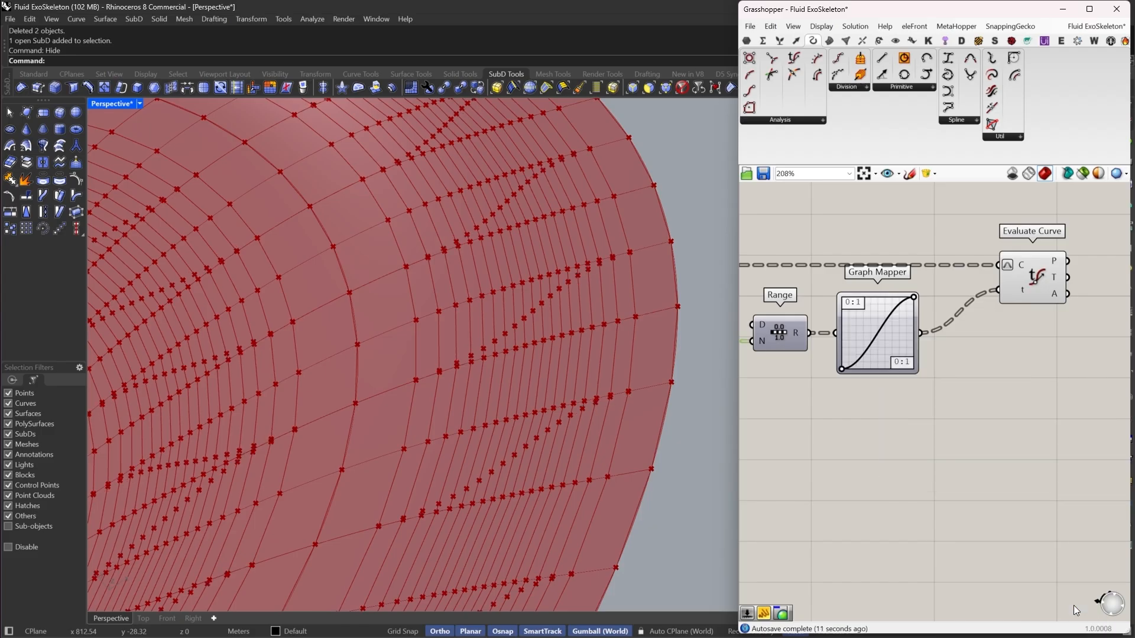
Set the sine Graph Mapper's output range to Y[0] 0.05 and Y[1] 0.95
right_click_drag(544, 331, 519, 235)
scroll(499, 373, "down", 5)
scroll(519, 236, "up", 5)
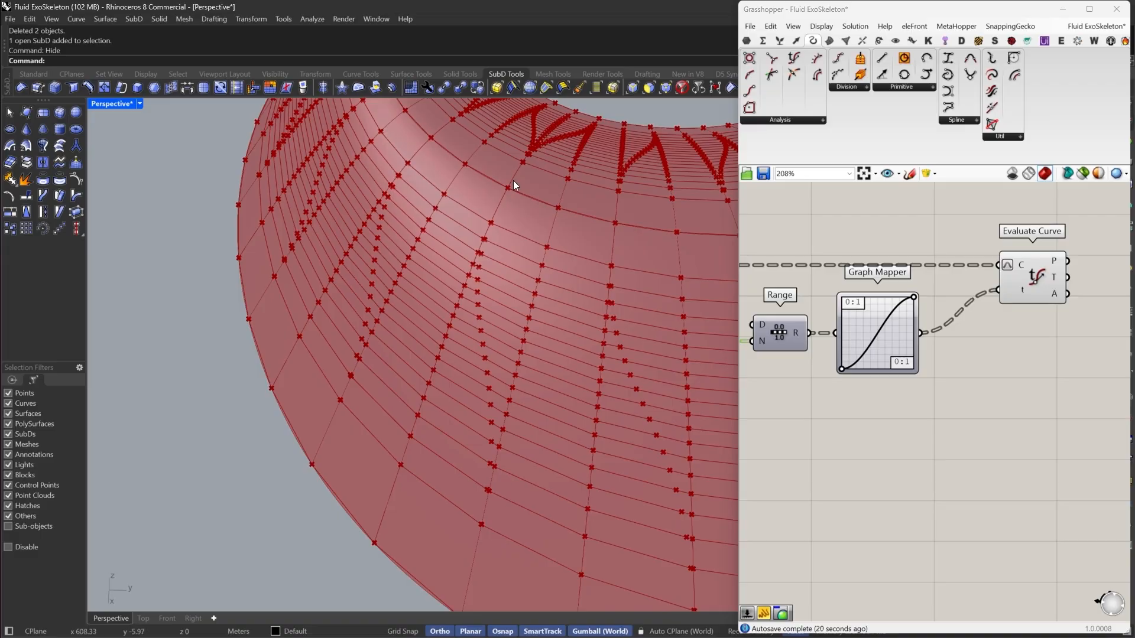
right_click_drag(390, 393, 472, 363)
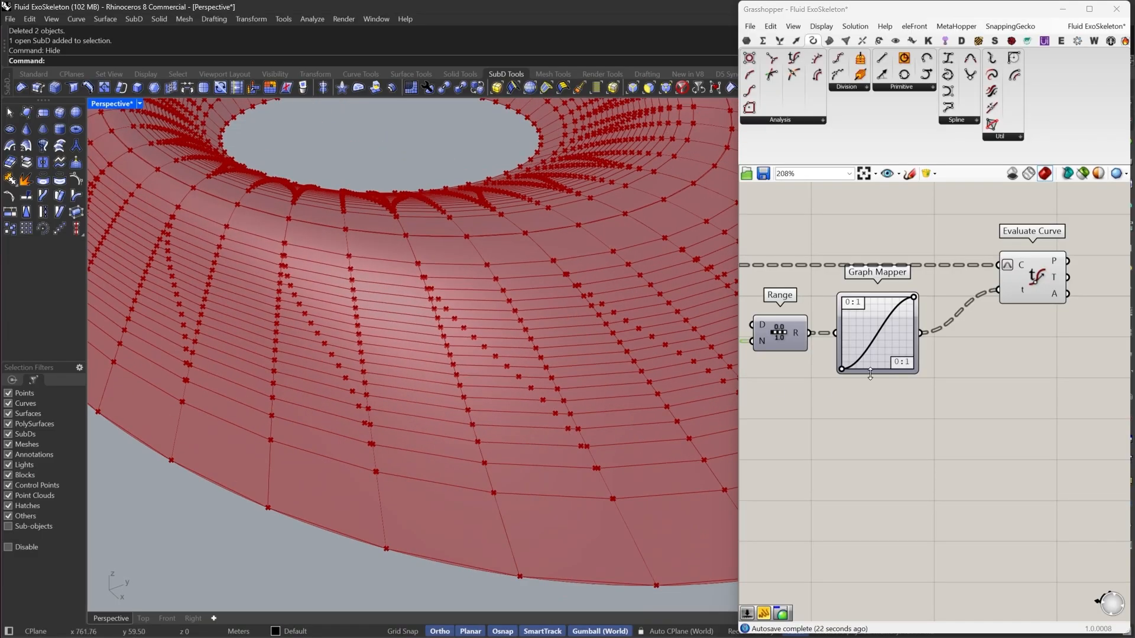
scroll(886, 319, "up", 3)
double_click(878, 308)
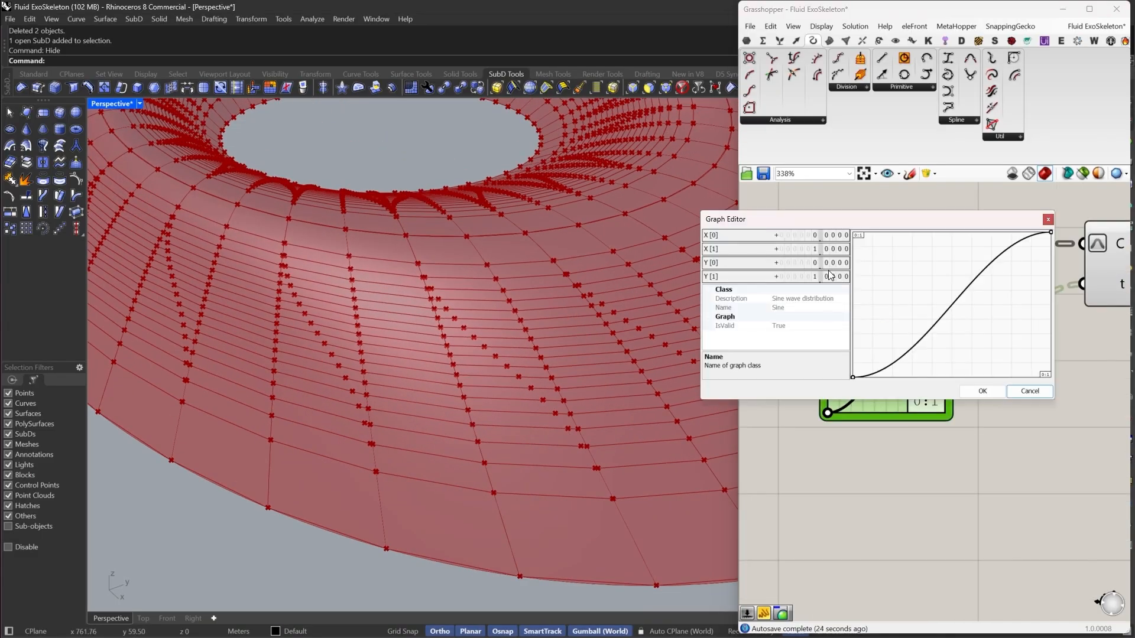
double_click(791, 262)
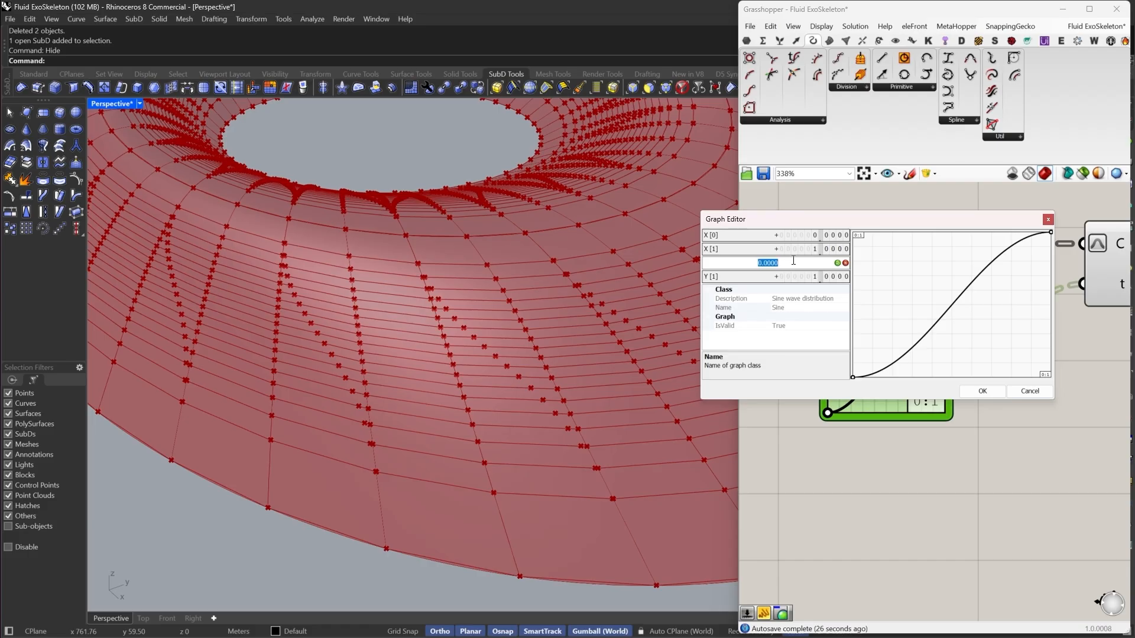
type("0.05")
key("Return")
double_click(802, 278)
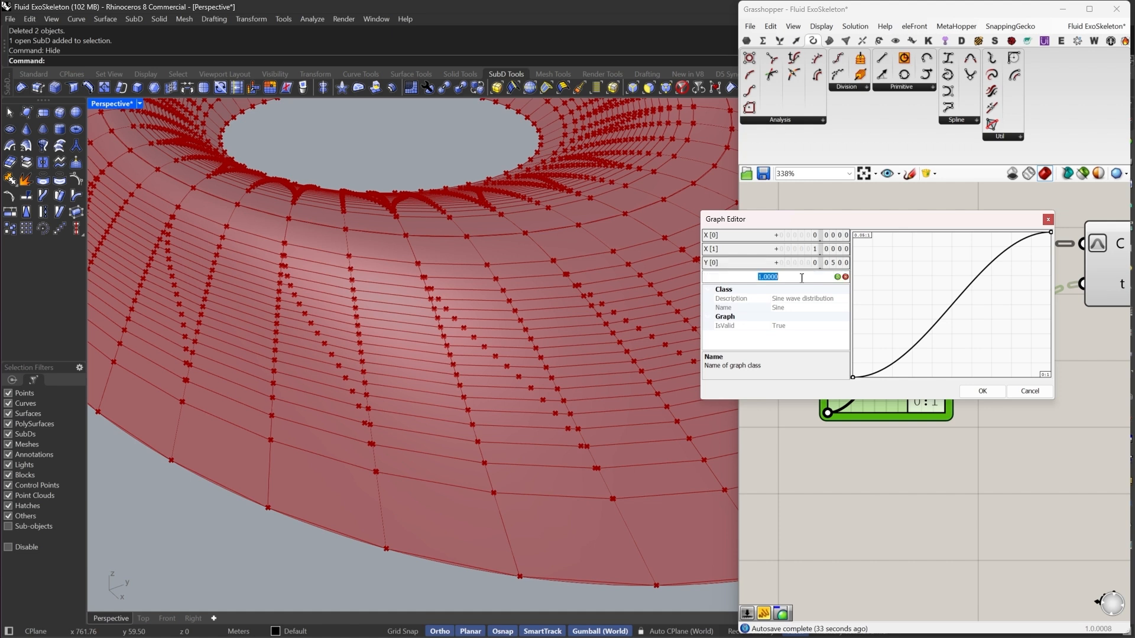
type("0.95")
key("Return")
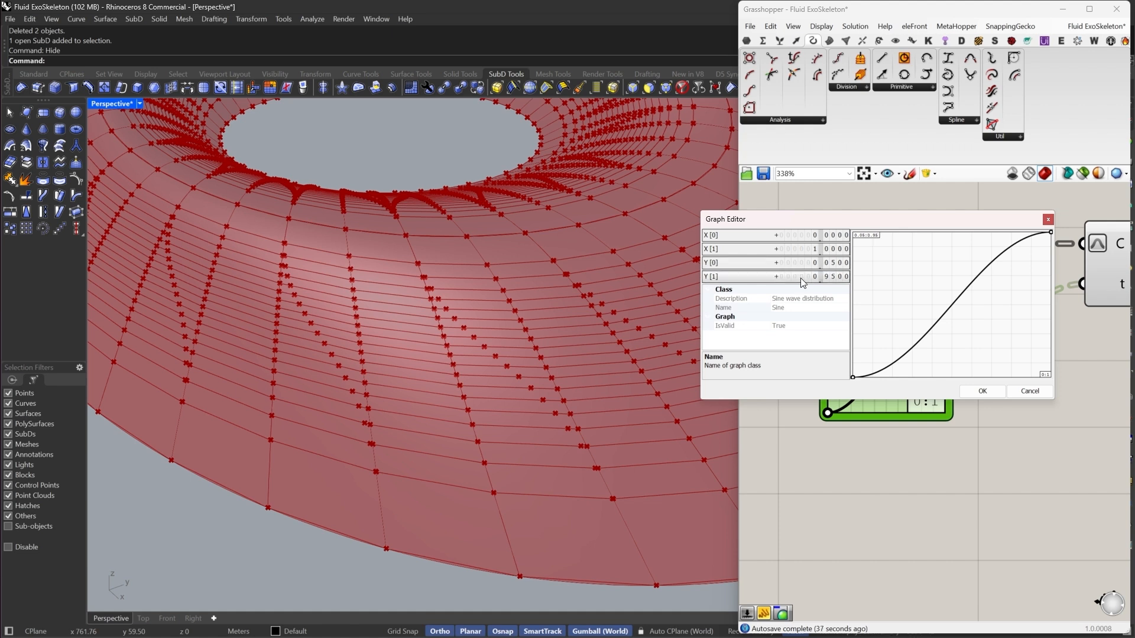
left_click(982, 391)
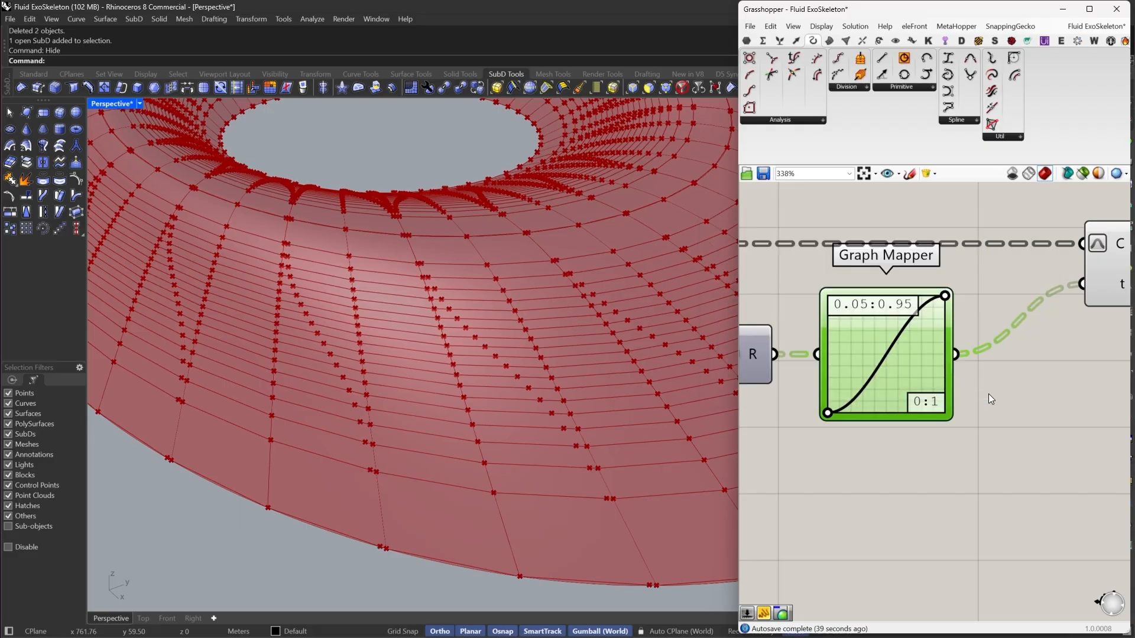
Change the sine Graph Mapper's output range to Y[0] 0.15 and Y[1] 0.85
scroll(434, 300, "up", 5)
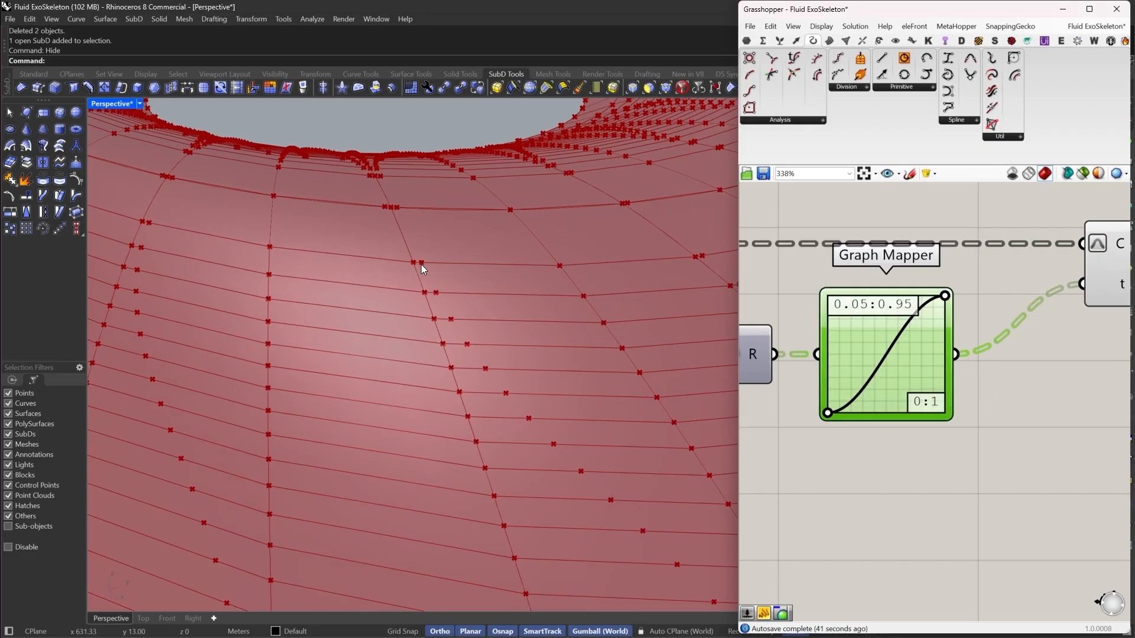
scroll(391, 271, "down", 5)
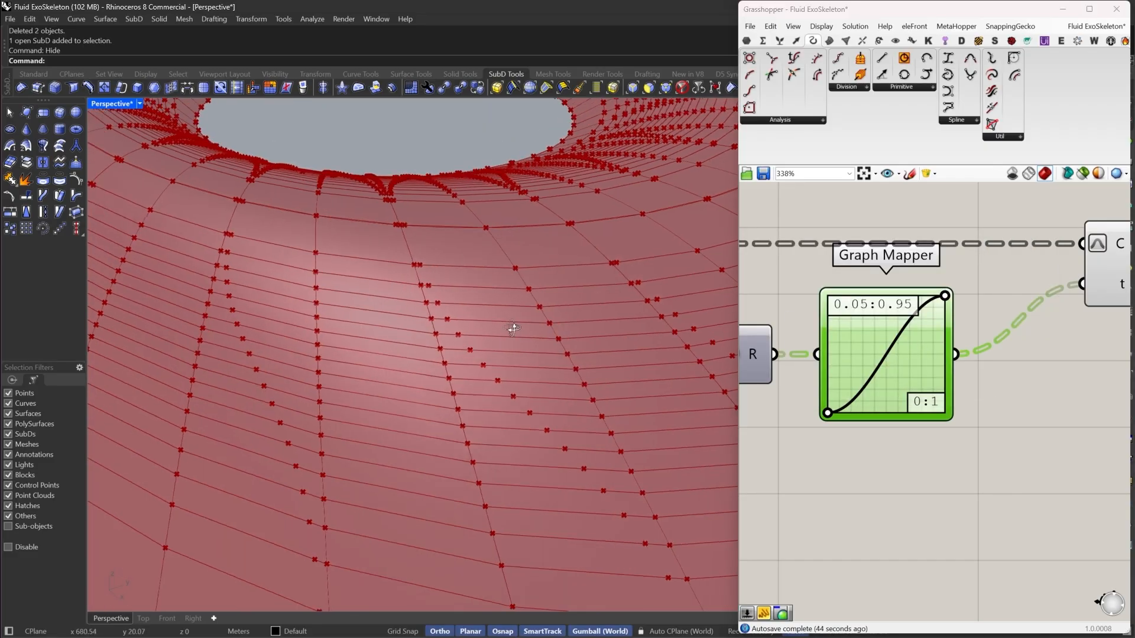
scroll(416, 273, "up", 1)
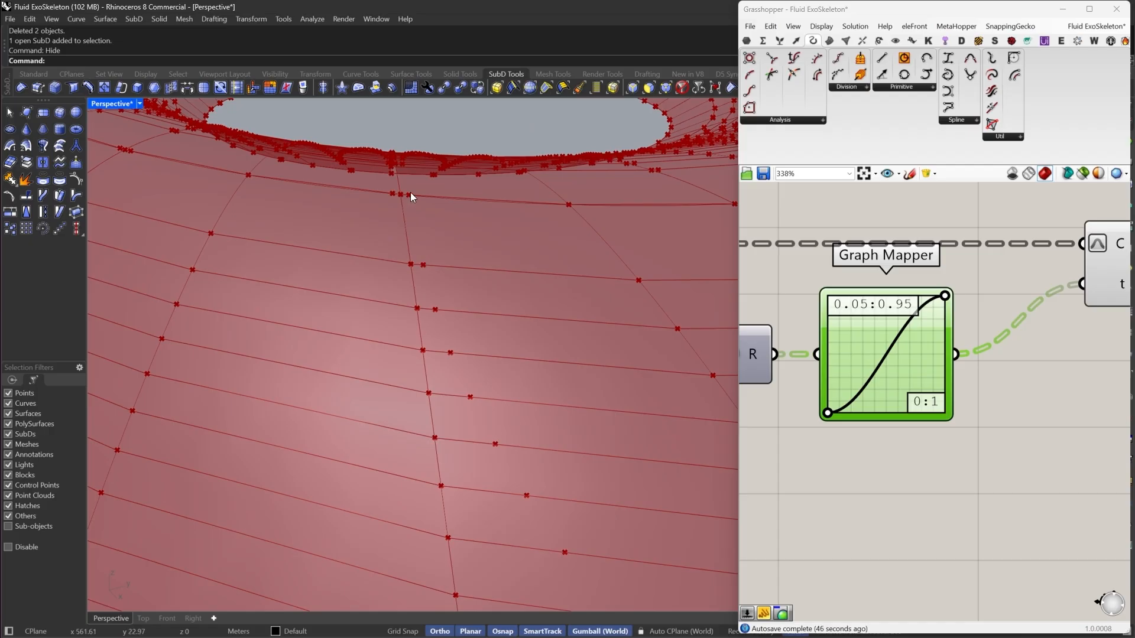
double_click(898, 352)
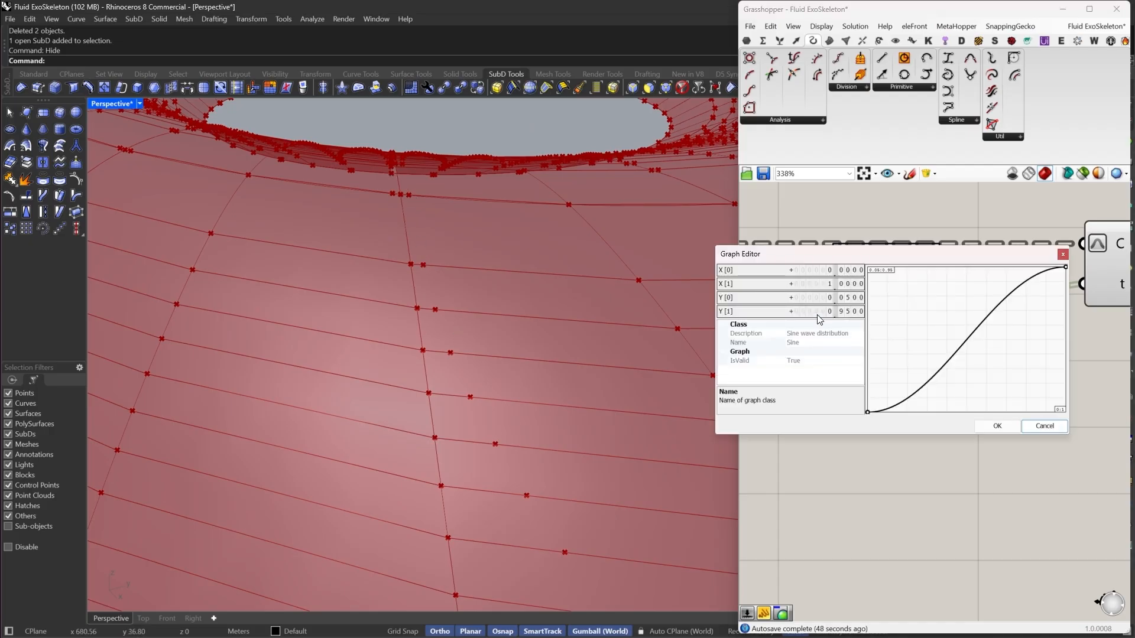
double_click(818, 299)
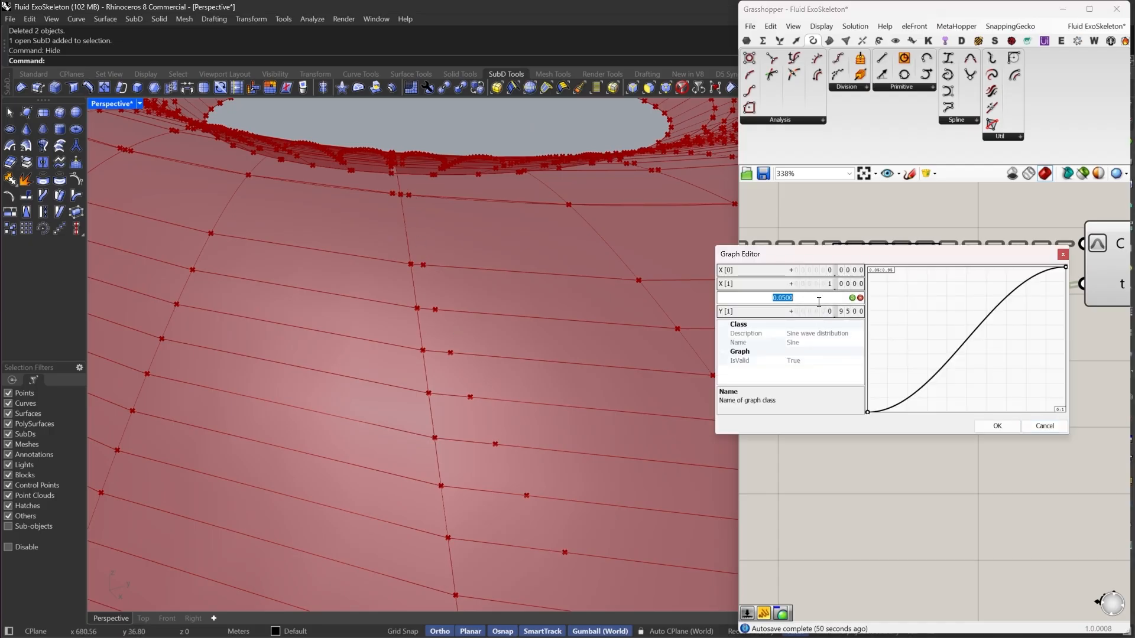
type("0.15")
key("Return")
double_click(822, 313)
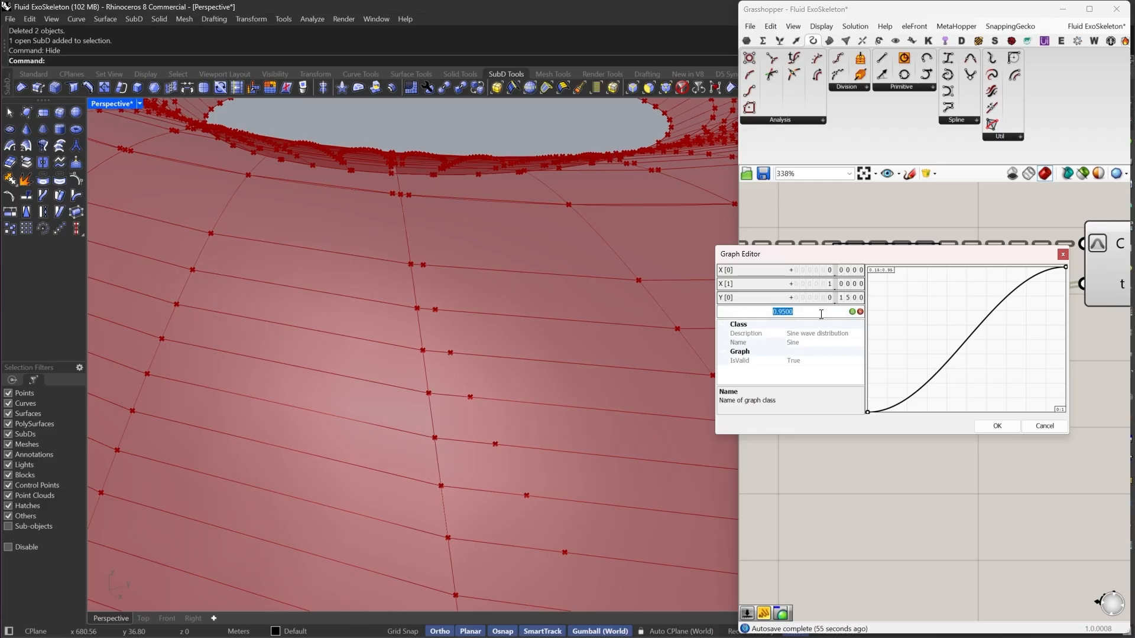
key("BackSpace")
type(".85")
key("Return")
left_click(997, 426)
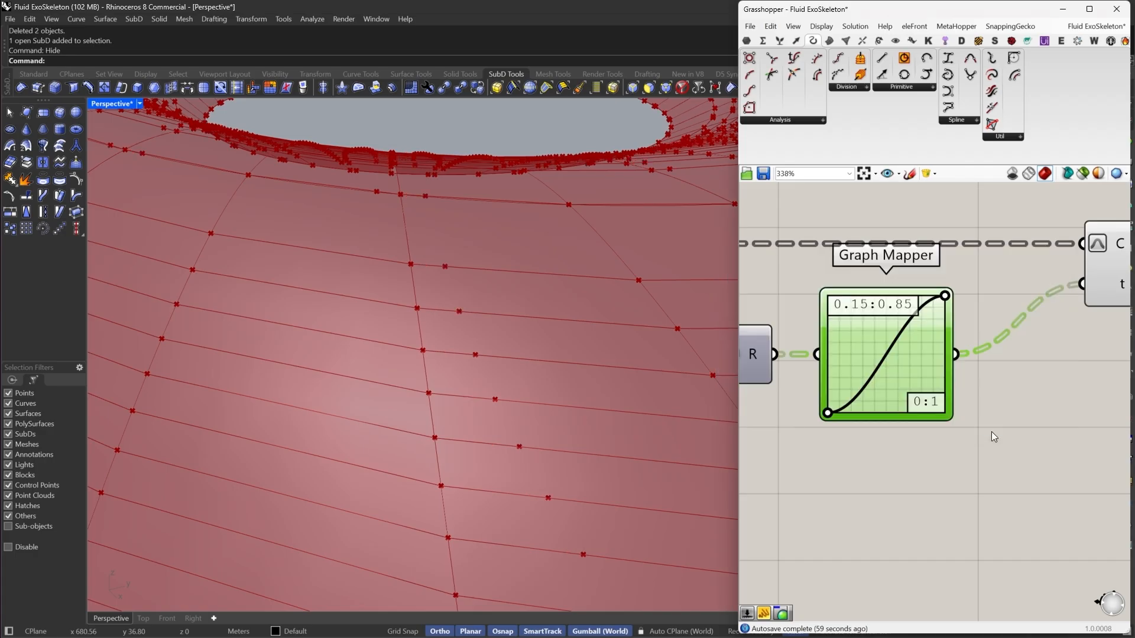
Set the sine Graph Mapper's output range to Y[0] 0.1 and Y[1] 0.9
scroll(460, 310, "down", 4)
mouse_move(539, 447)
right_mouse_down()
mouse_move(507, 438)
mouse_move(530, 445)
right_mouse_up()
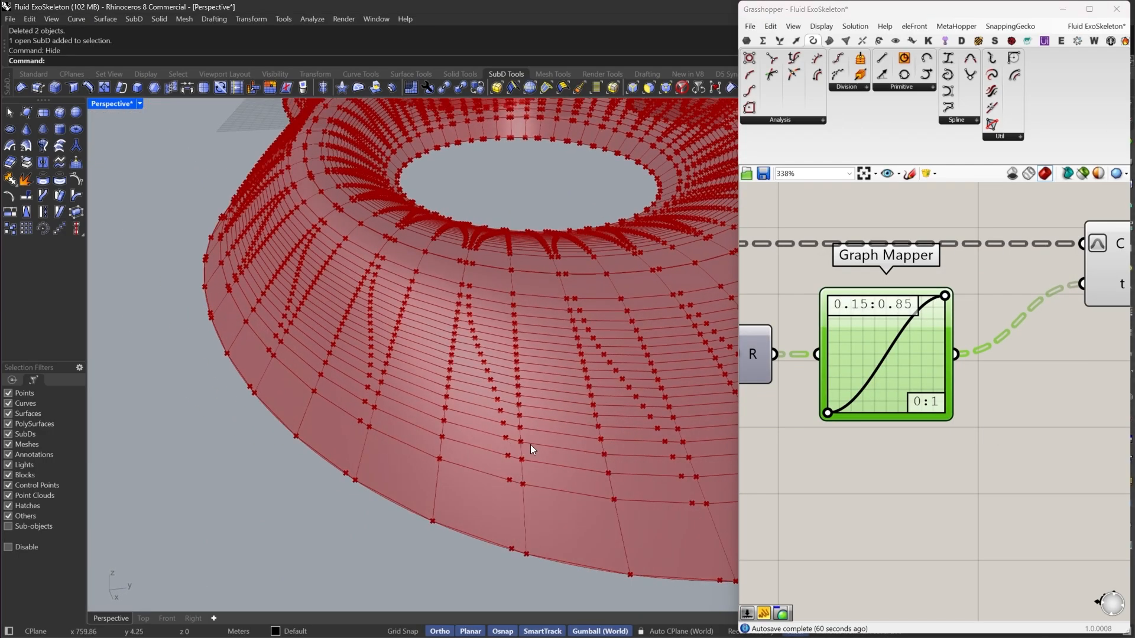
double_click(845, 354)
double_click(792, 306)
key("BackSpace")
type(".")
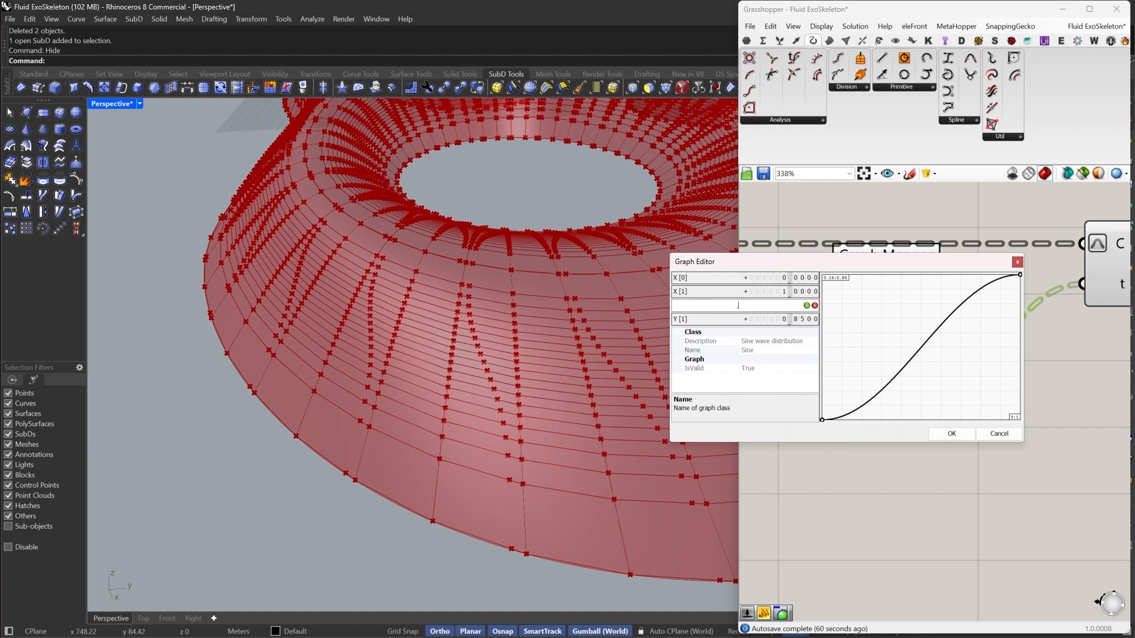
type("1")
key("Return")
double_click(787, 321)
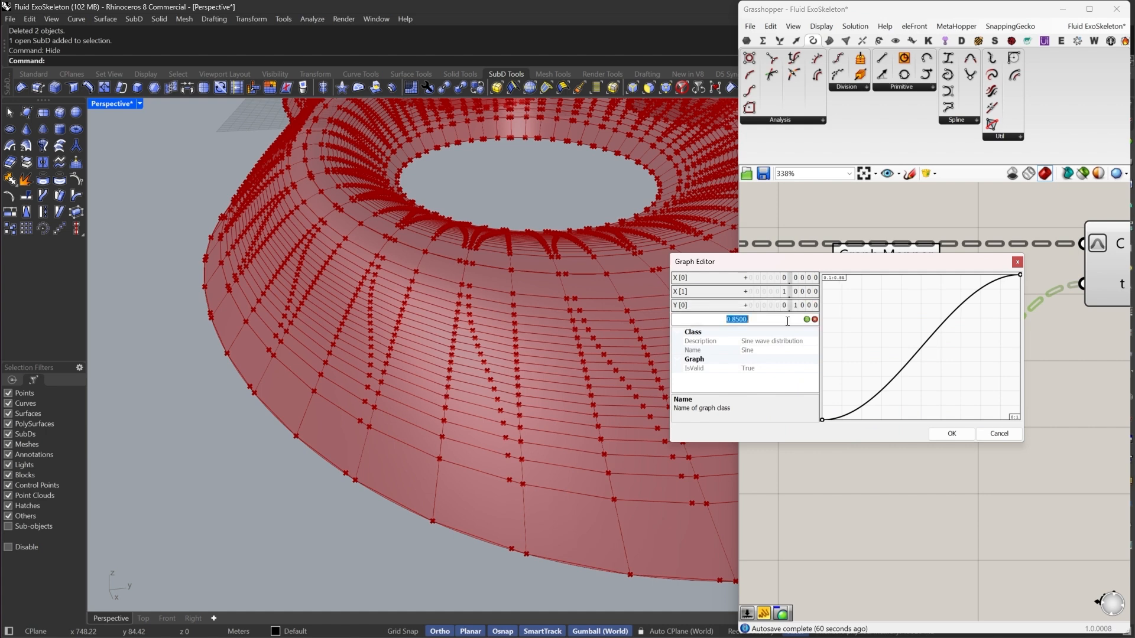
type(".9")
key("Return")
left_click(948, 435)
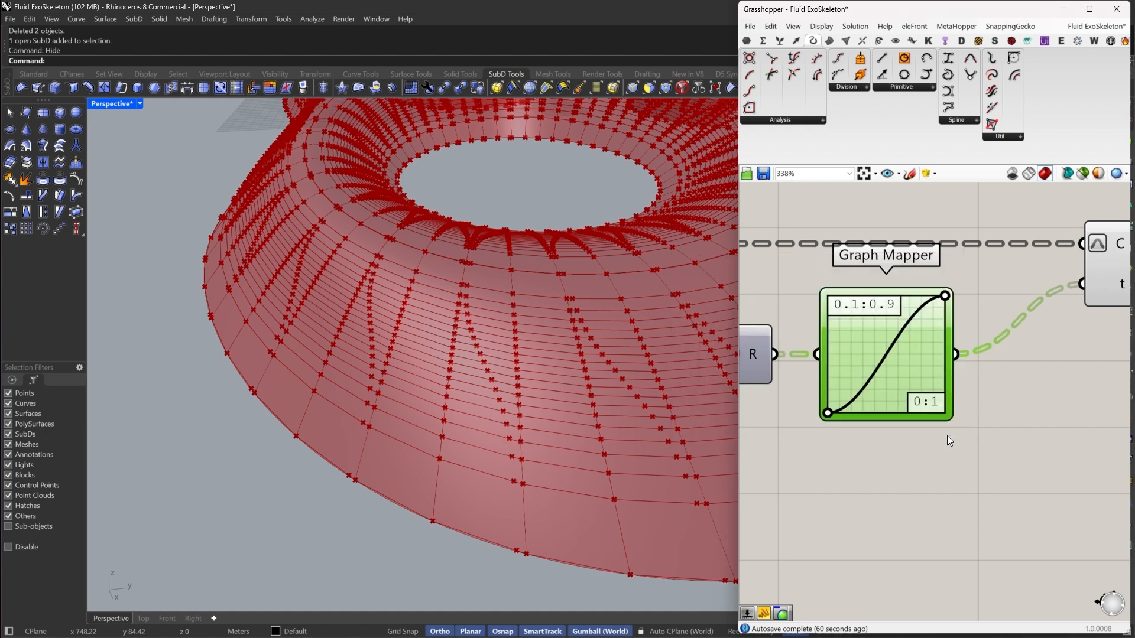
Move the List Length, Range, Graph Mapper and Evaluate Curve components together, farther away from the Line components
scroll(558, 312, "down", 4)
right_click_drag(557, 314, 649, 340)
scroll(649, 339, "up", 4)
scroll(1072, 348, "down", 5)
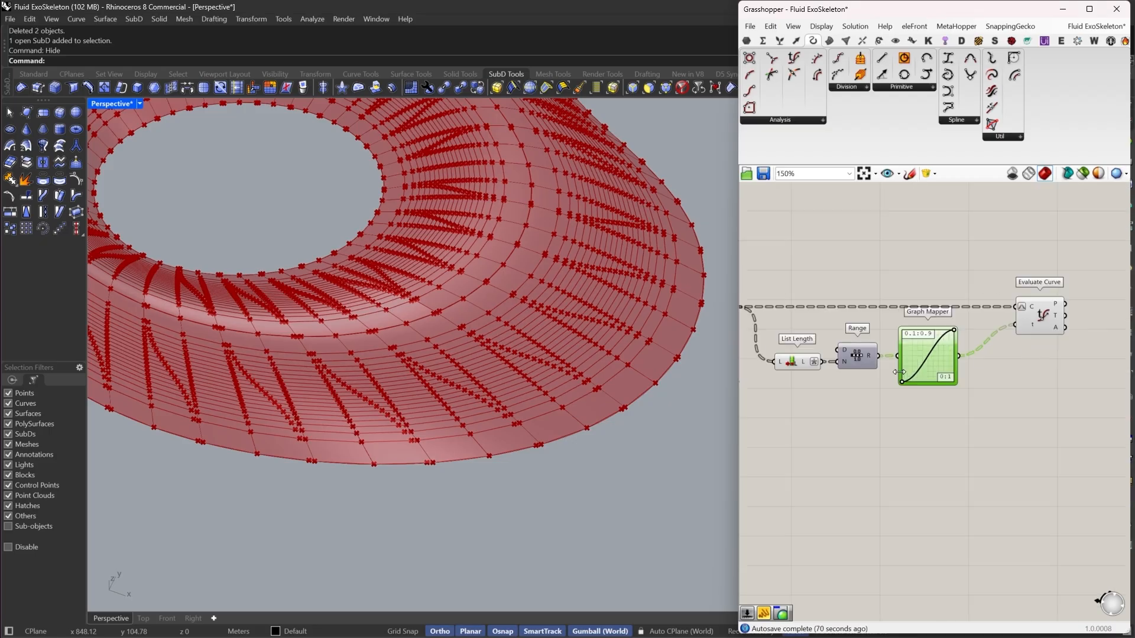
left_click_drag(1081, 454, 789, 288)
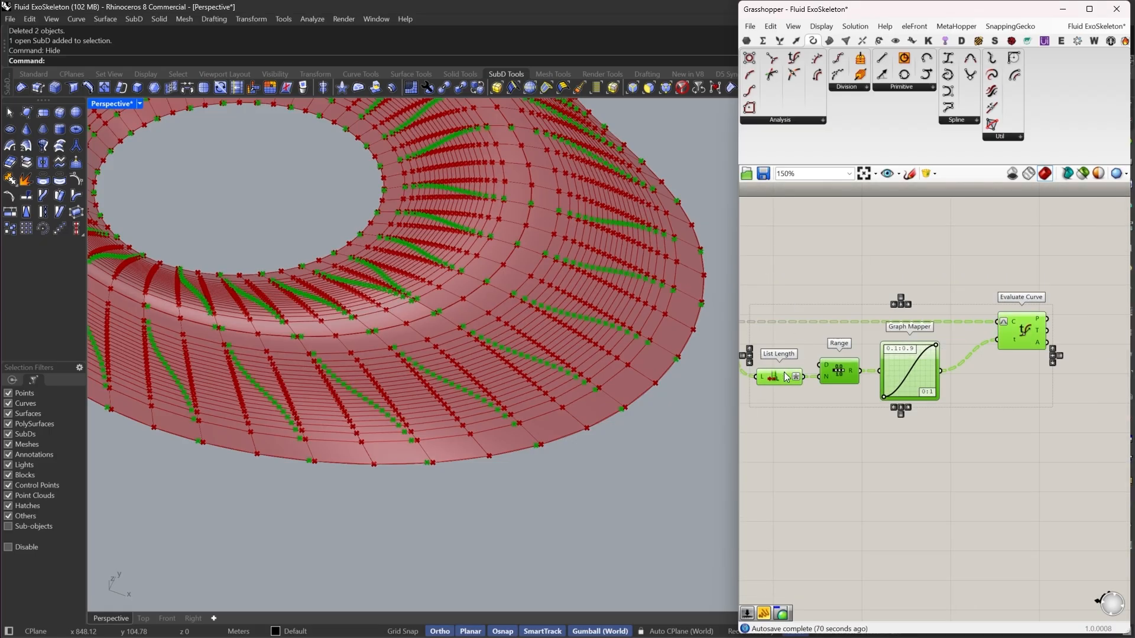
left_click_drag(785, 371, 871, 371)
left_click(1043, 429)
right_click_drag(1043, 429, 988, 426)
left_click_drag(993, 426, 822, 375)
left_click(765, 360)
right_click_drag(762, 362, 826, 329)
Add a number slider with the value 2 and connect it to the Range's D input
scroll(826, 370, "up", 3)
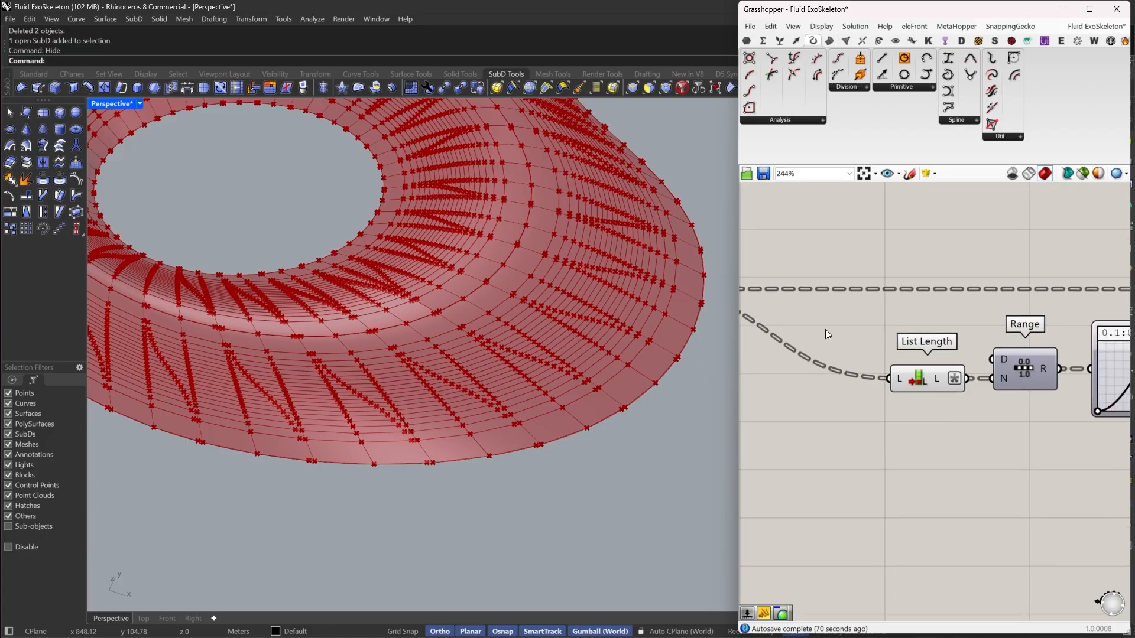
double_click(825, 329)
type("2")
key("Return")
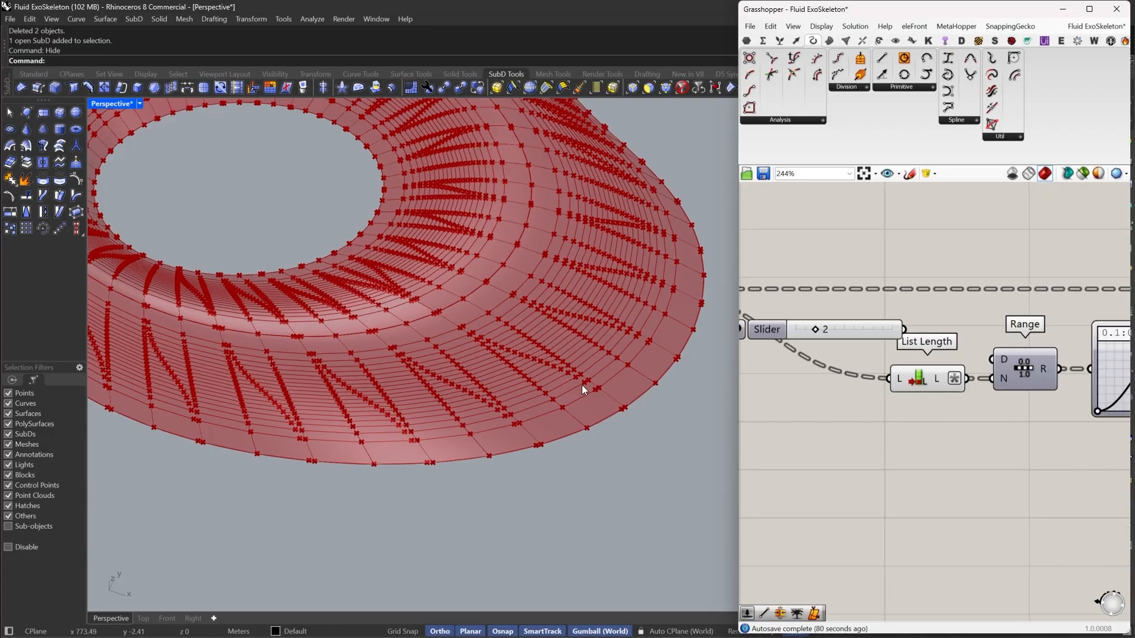
right_click_drag(581, 385, 542, 485)
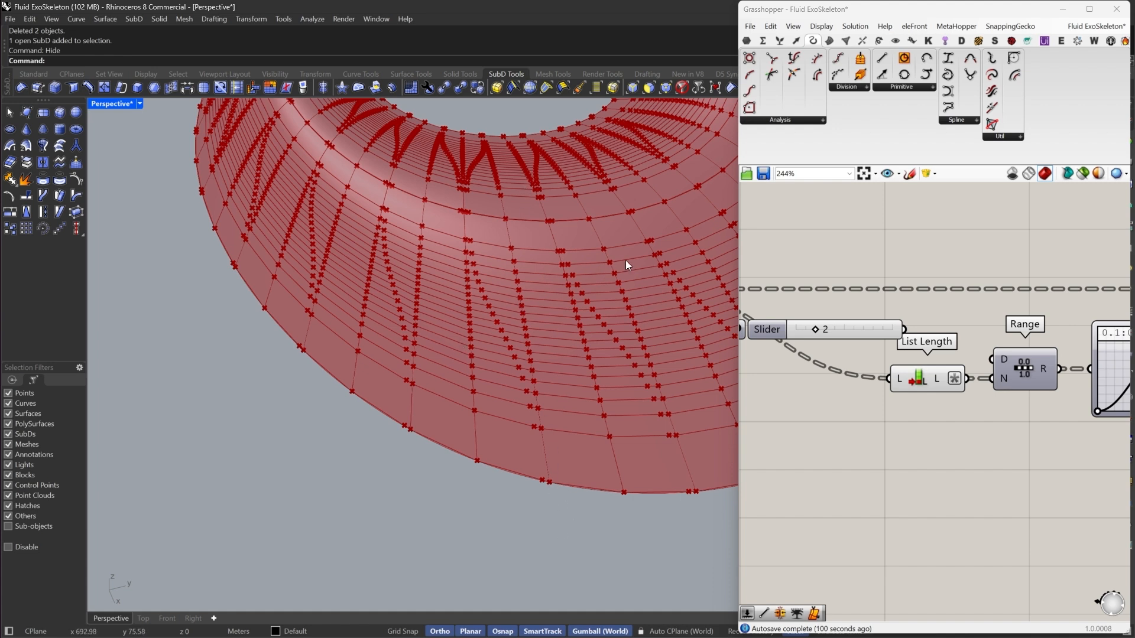
right_click_drag(965, 379, 979, 398)
left_click_drag(916, 349, 1008, 378)
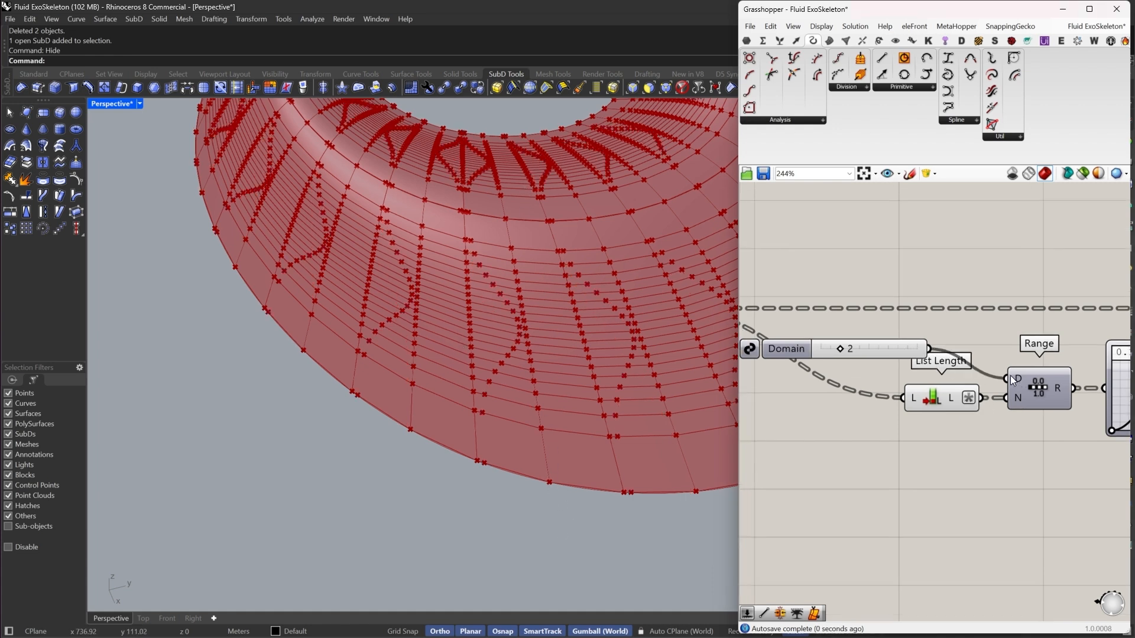
Raise the Domain slider to 3 and place it closer to the Range component
scroll(835, 348, "up", 2)
mouse_move(844, 351)
left_mouse_down()
mouse_move(879, 349)
mouse_move(852, 351)
left_mouse_up()
scroll(903, 395, "down", 4)
left_click_drag(897, 378, 938, 392)
Examine the point pattern on the surface and the upstream Graph Mapper that feeds the three Evaluate Curve components
scroll(923, 375, "down", 5)
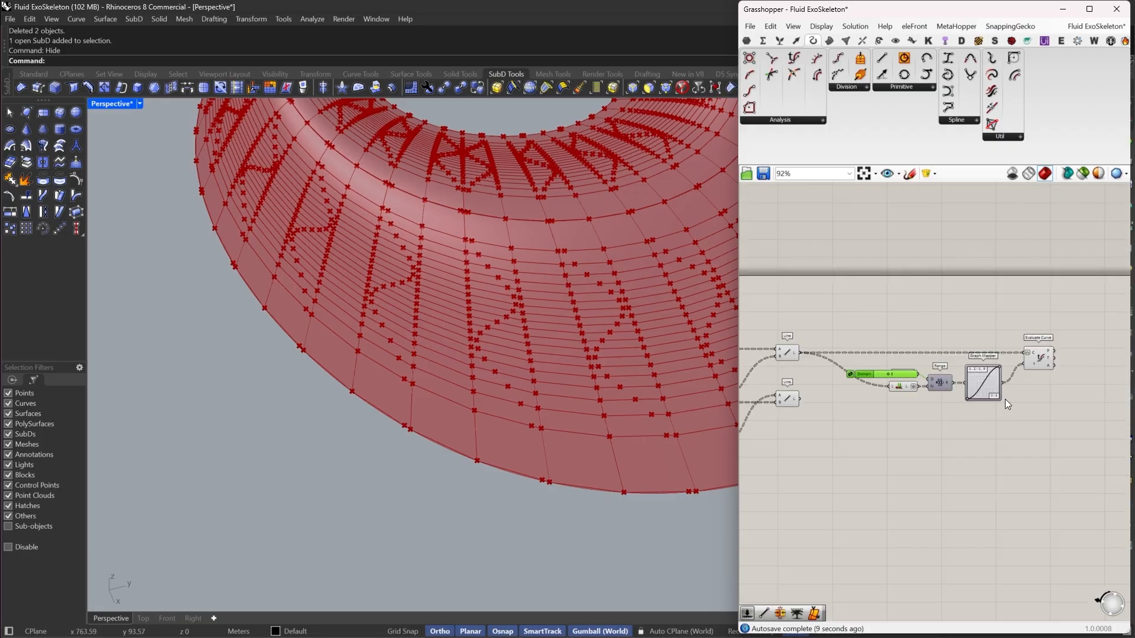
scroll(962, 377, "up", 5)
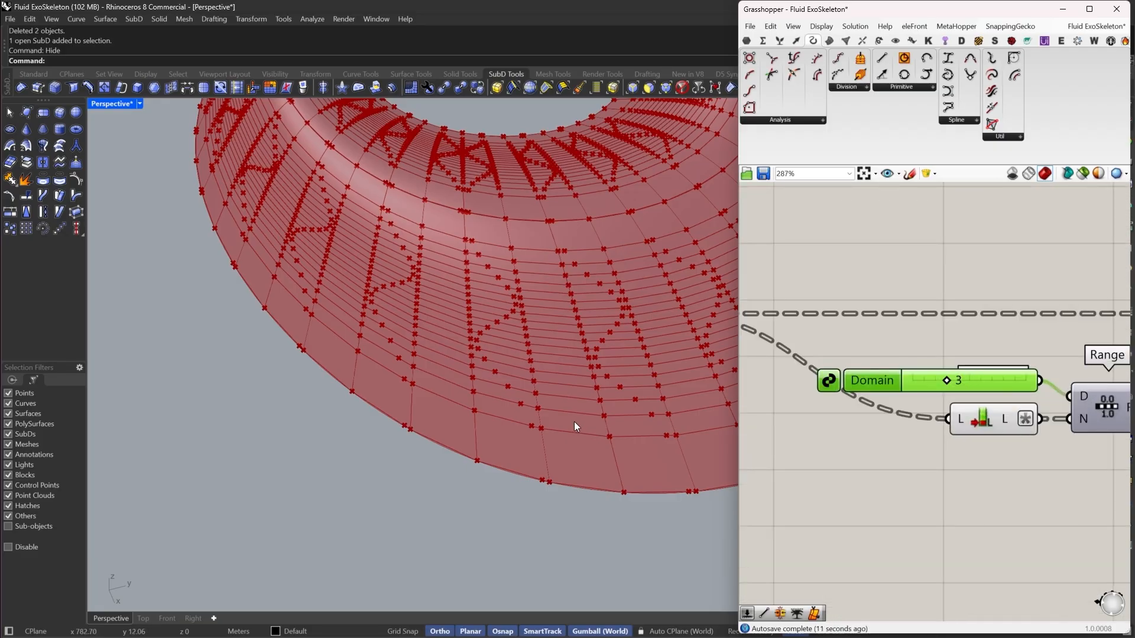
scroll(576, 426, "up", 5)
scroll(891, 377, "down", 3)
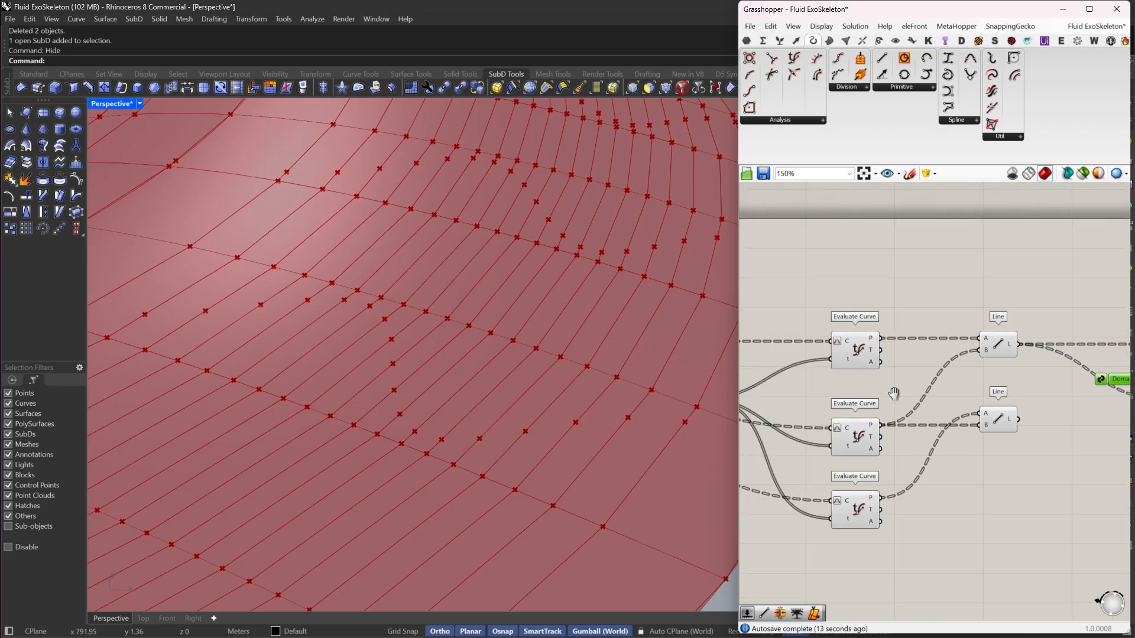
right_click_drag(894, 393, 1040, 368)
scroll(828, 387, "up", 5)
right_click_drag(818, 357, 904, 362)
scroll(527, 384, "down", 5)
right_click_drag(528, 384, 550, 420)
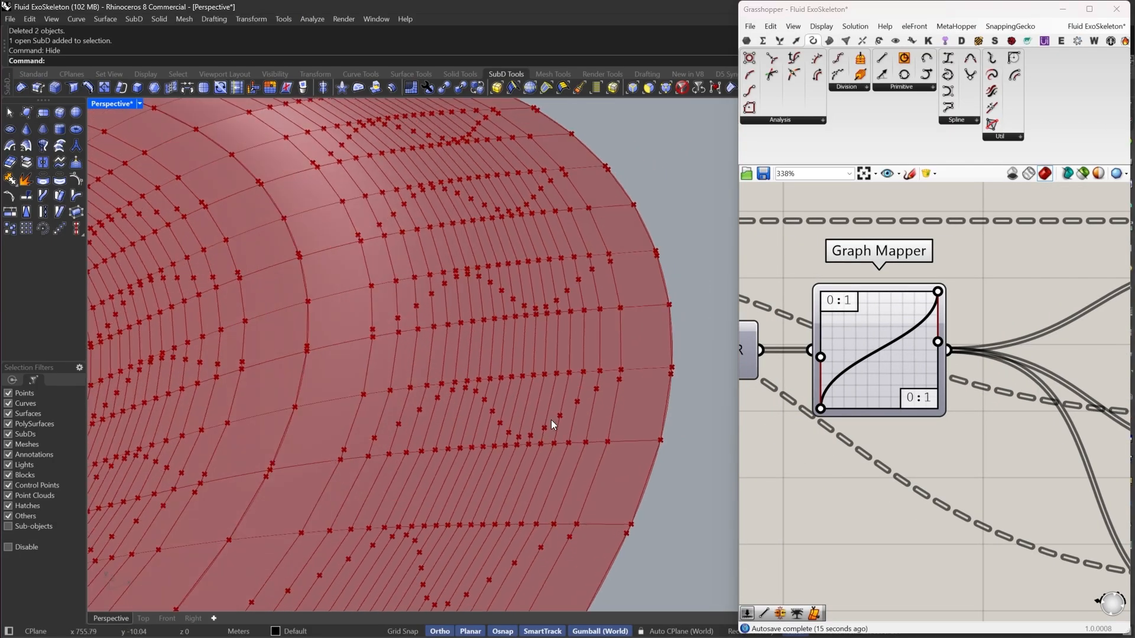
Reshape the Graph Mapper curve feeding the three Evaluate Curve components, settling its start tangent handle just above the start point
scroll(793, 358, "up", 2)
left_click_drag(993, 338, 1031, 336)
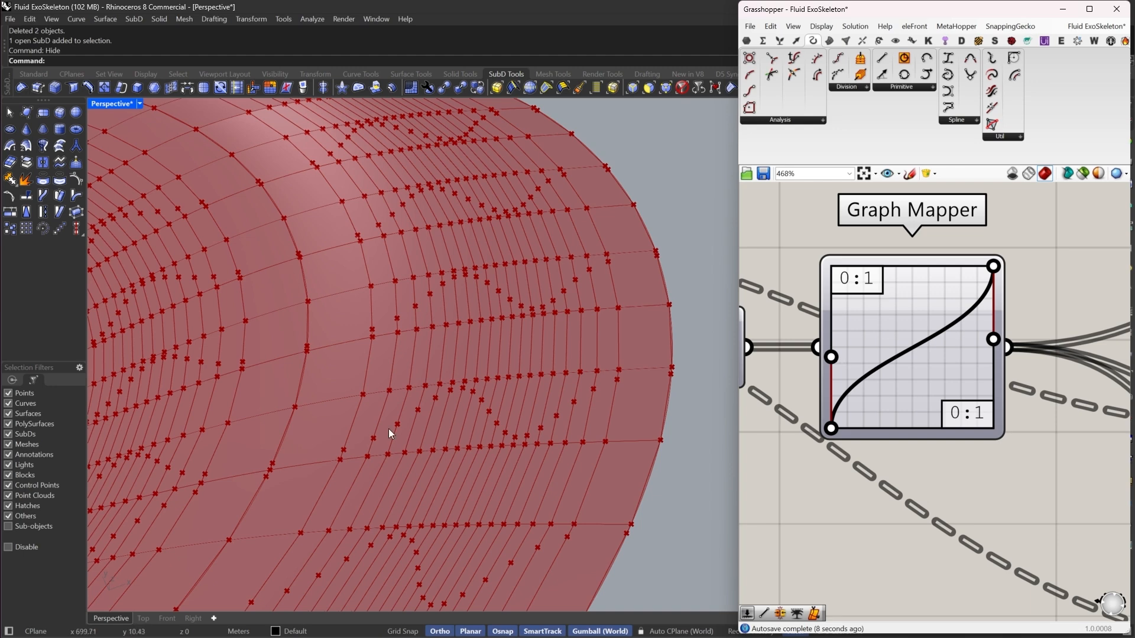
left_click_drag(831, 358, 885, 464)
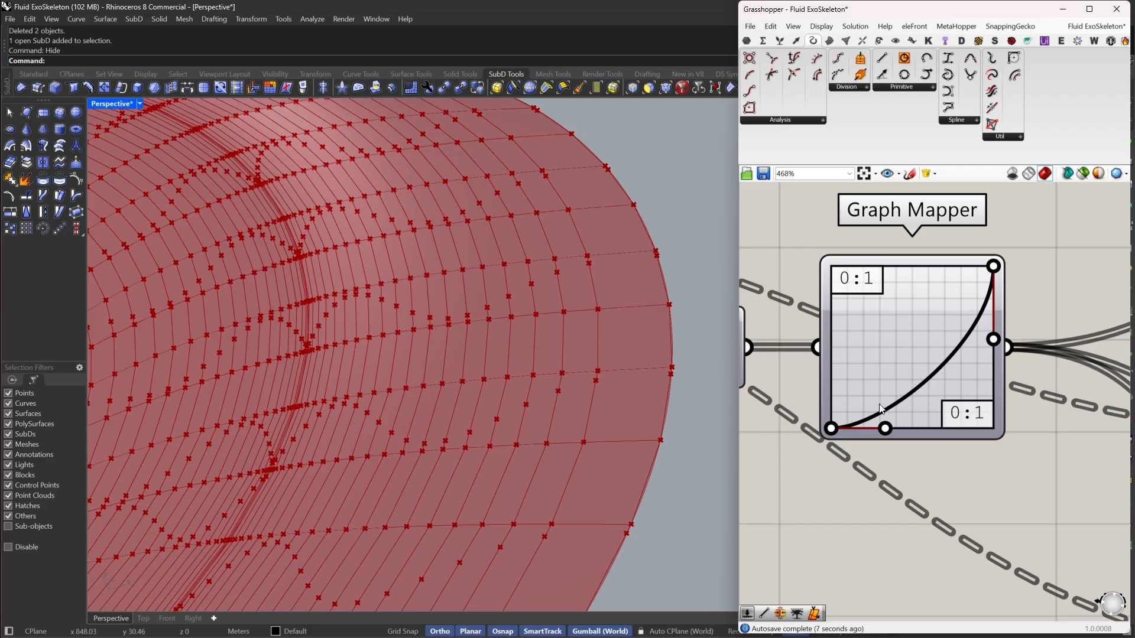
left_click_drag(885, 430, 818, 418)
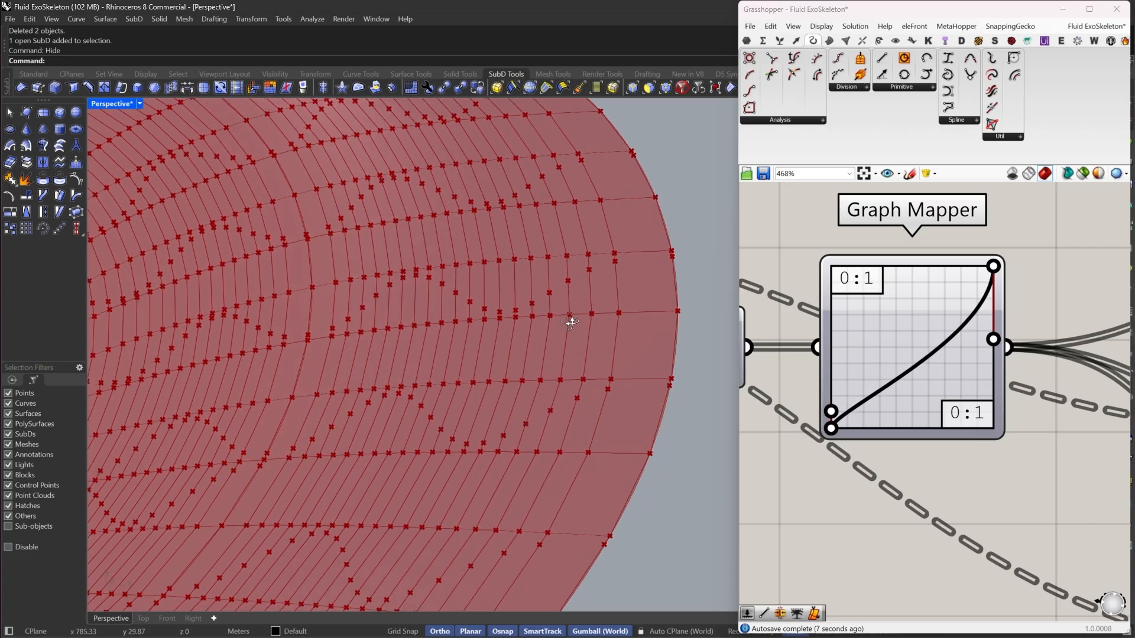
Duplicate the Evaluate Curve component fed by the Range's Graph Mapper and place the copy below the original
scroll(919, 370, "down", 5)
right_click_drag(1100, 389, 810, 377)
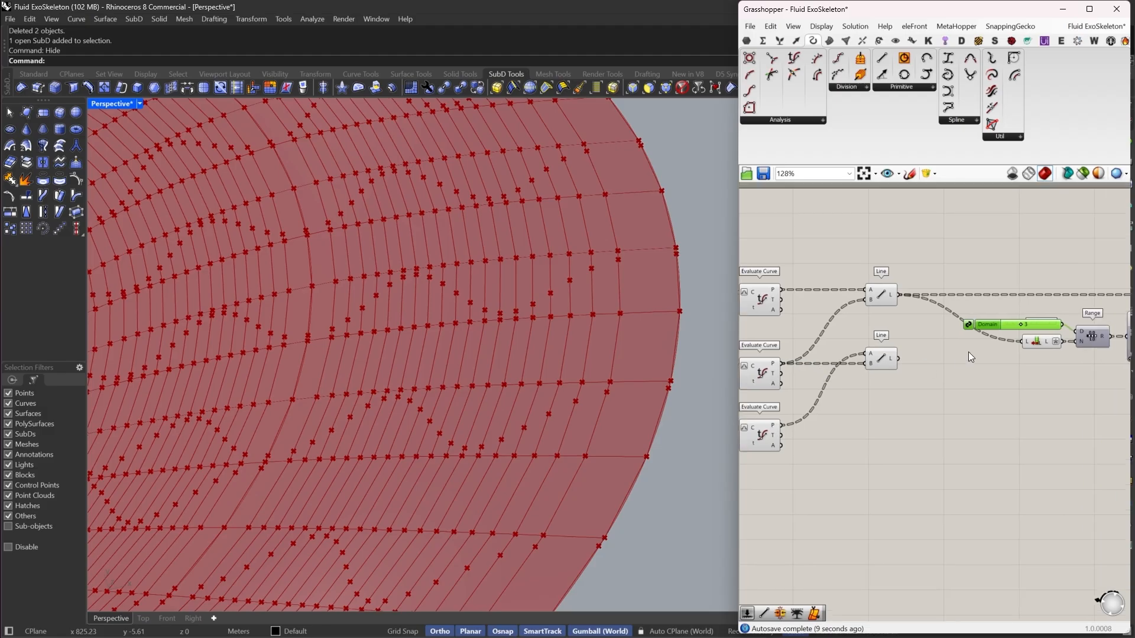
right_click_drag(1118, 355, 892, 369)
left_click(1009, 327)
key("ctrl+c")
key("ctrl+v")
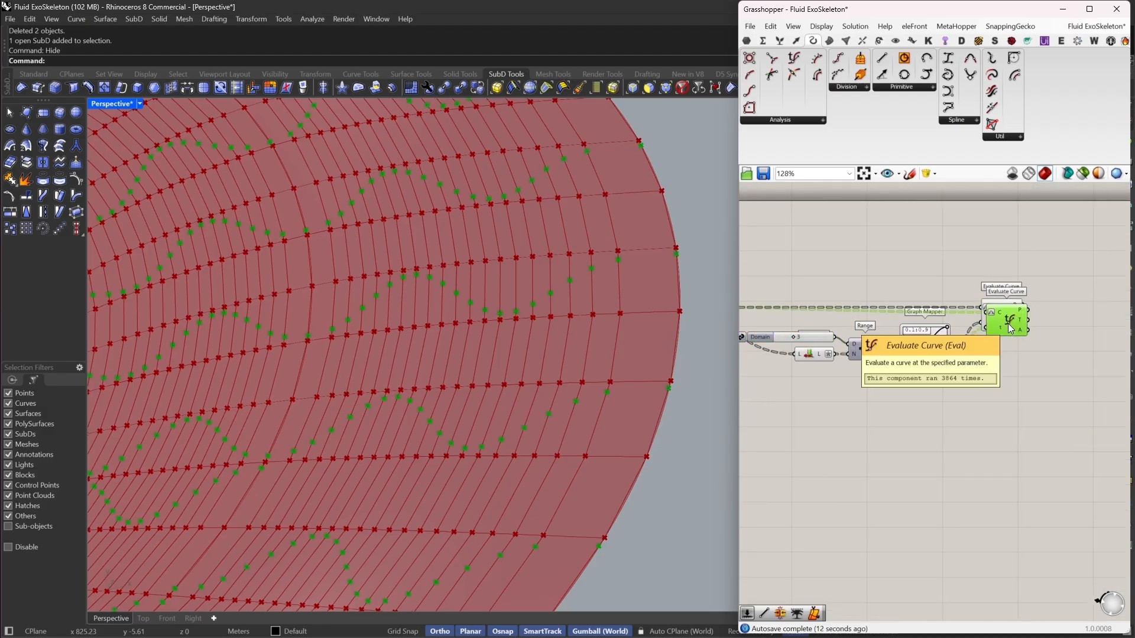
left_click_drag(1009, 328, 1004, 404)
Connect the second Line's output to the copied Evaluate Curve's C input and align the copy with that wire
right_click_drag(972, 392, 1015, 396)
left_click_drag(740, 379, 742, 379)
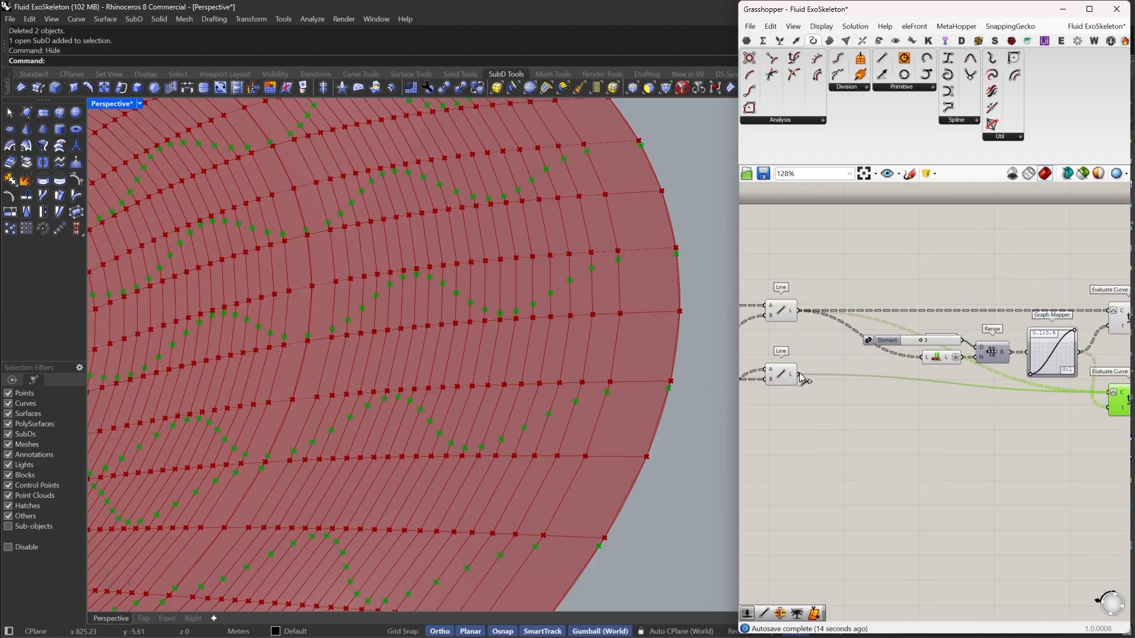
scroll(945, 384, "up", 3)
left_click_drag(947, 387, 947, 367)
Examine from several angles how the points of both Evaluate Curve components are distributed across the SubD surface
right_click_drag(857, 404, 1008, 372)
scroll(1007, 372, "down", 4)
right_click_drag(833, 371, 859, 364)
right_click_drag(930, 409, 920, 406)
right_click_drag(455, 343, 414, 393)
scroll(362, 375, "down", 5)
scroll(456, 311, "up", 3)
right_click_drag(455, 310, 482, 335)
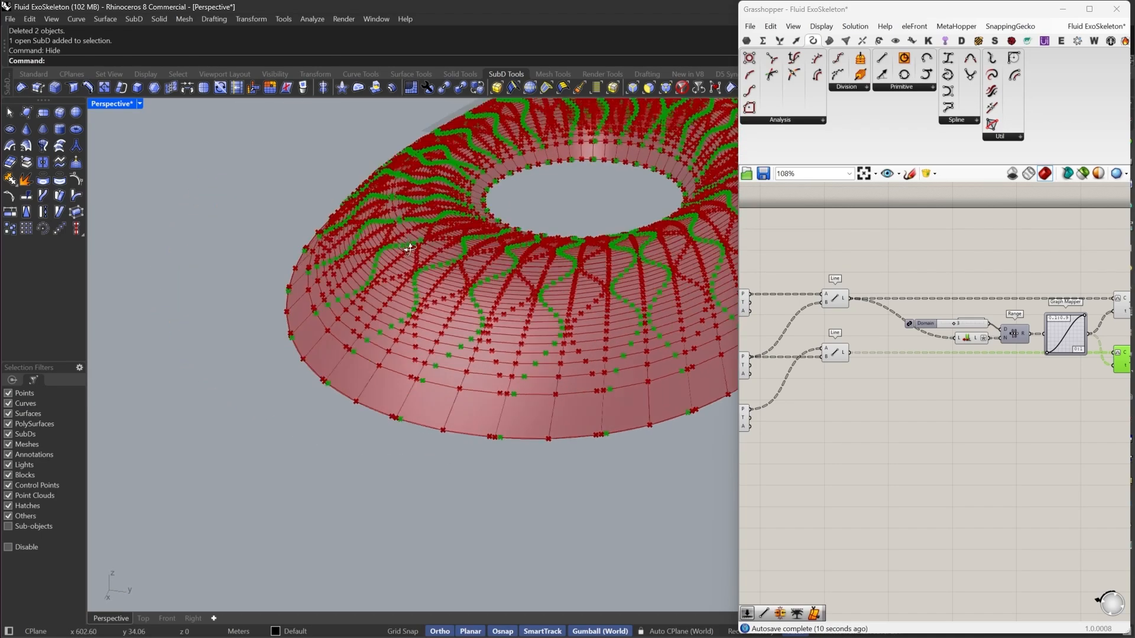
scroll(426, 399, "up", 8)
right_click_drag(491, 388, 481, 277)
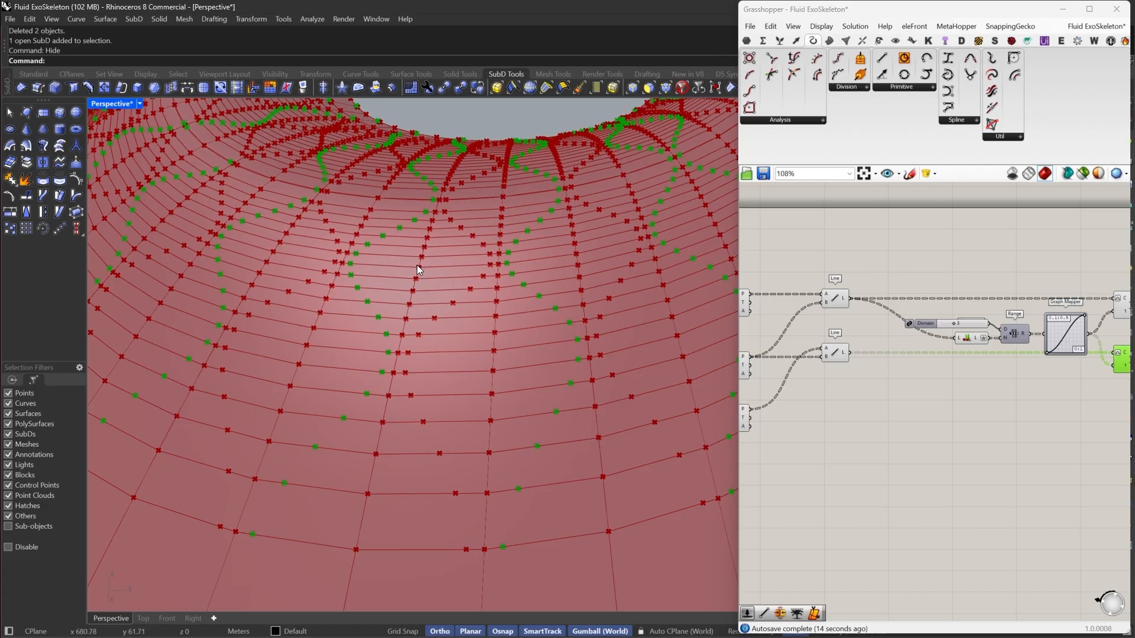
right_click_drag(417, 265, 443, 322)
scroll(473, 338, "down", 8)
right_click_drag(451, 376, 457, 383)
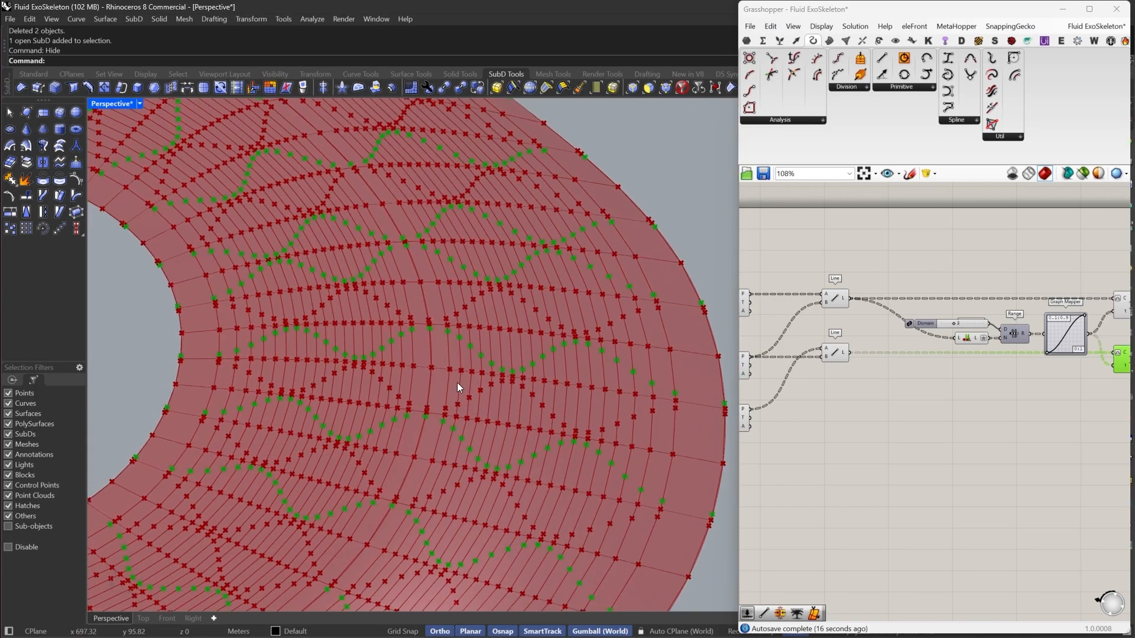
scroll(398, 328, "up", 3)
scroll(487, 336, "up", 3)
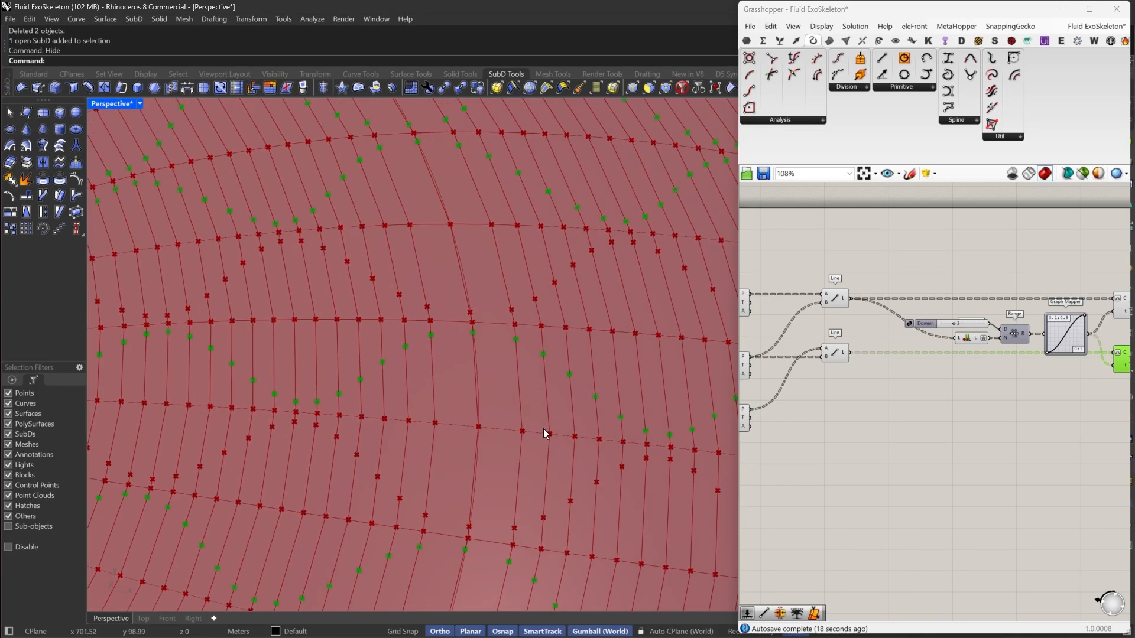
scroll(543, 433, "down", 5)
right_click_drag(474, 374, 591, 393)
scroll(939, 394, "down", 6)
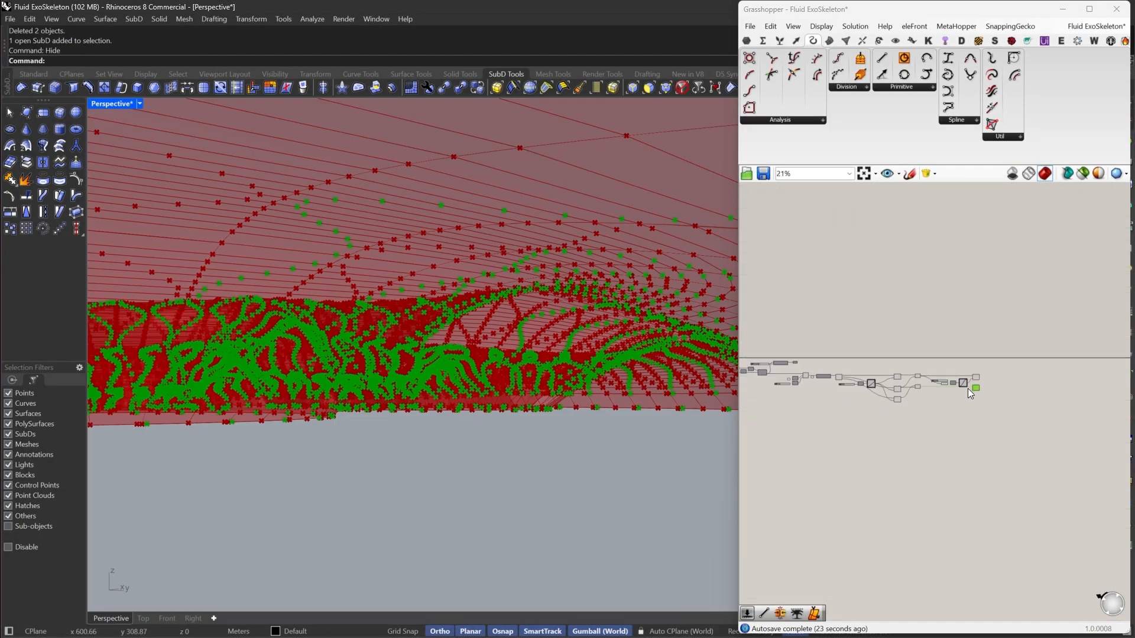
Turn off the preview of all components upstream of the last two Evaluate Curve components
scroll(964, 383, "up", 3)
left_click_drag(910, 329, 728, 446)
right_click(869, 300)
left_click(916, 319)
right_click_drag(835, 341, 984, 337)
left_click_drag(865, 316, 821, 402)
left_click_drag(849, 278, 732, 450)
right_click(839, 271)
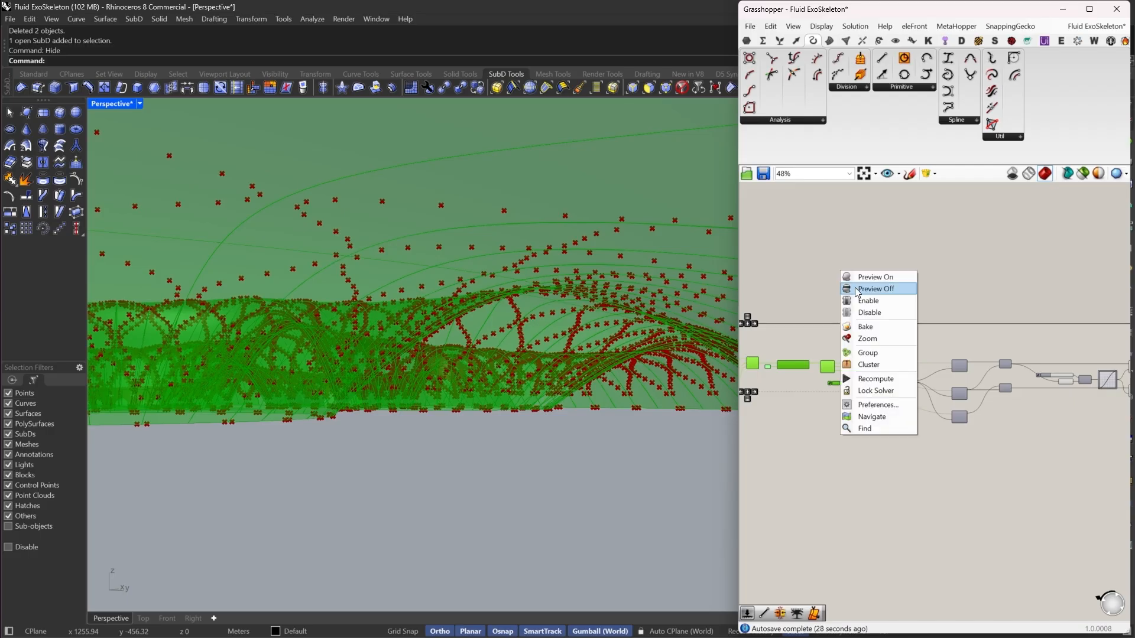
left_click(855, 290)
left_click(844, 317)
Turn the preview of the Brep parameter at the start of the definition back on
right_click_drag(691, 307, 700, 361)
right_click_drag(853, 357, 1000, 355)
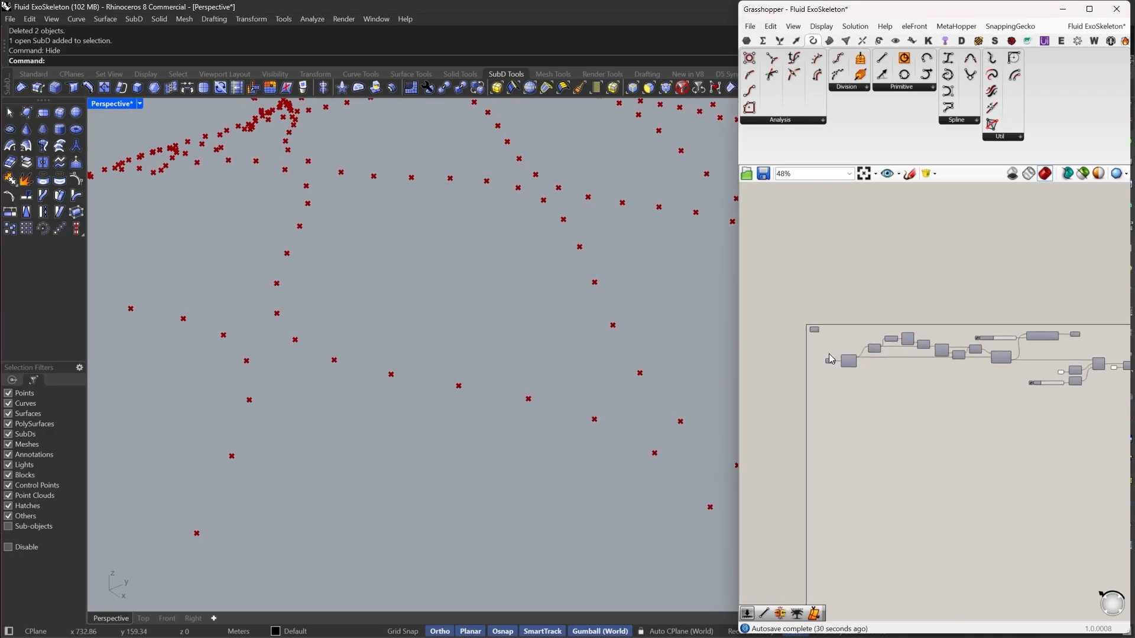
scroll(827, 352, "up", 5)
left_click_drag(848, 349, 812, 430)
right_click(839, 322)
left_click(873, 329)
left_click(870, 327)
scroll(414, 344, "down", 5)
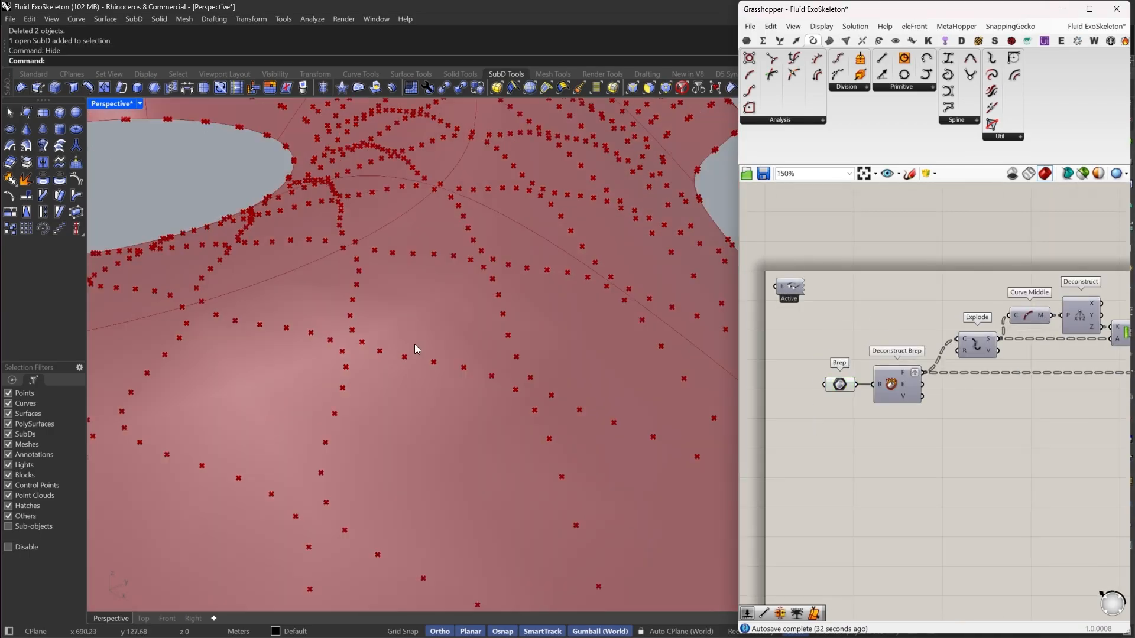
scroll(416, 346, "down", 5)
scroll(886, 343, "down", 6)
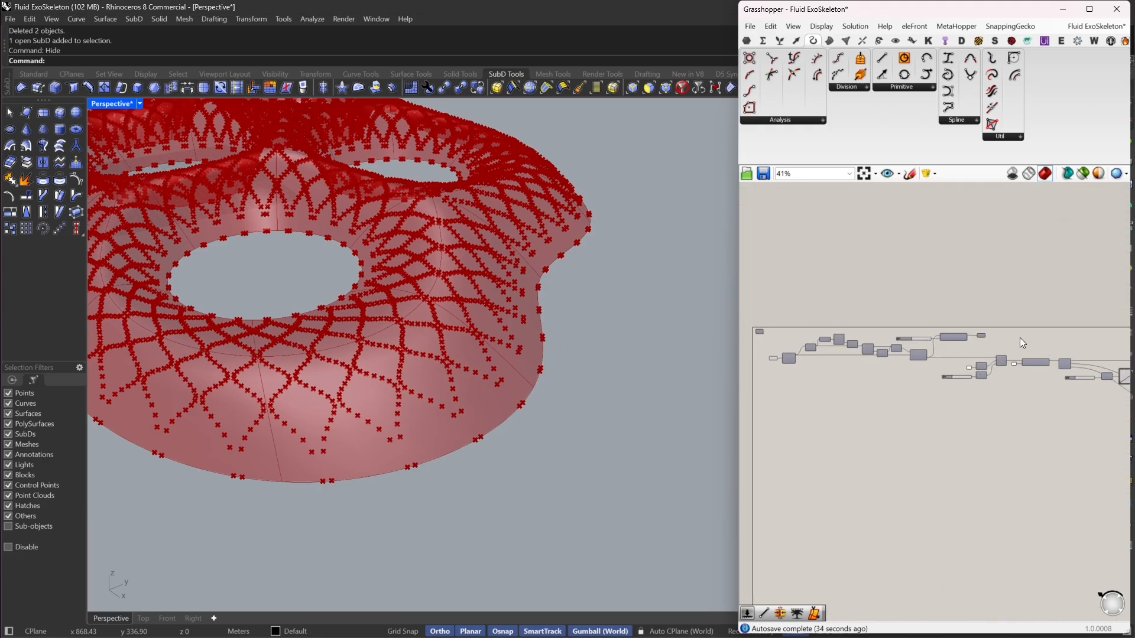
Add a Nurbs Curve component beside the last two Evaluate Curve components
scroll(874, 355, "up", 5)
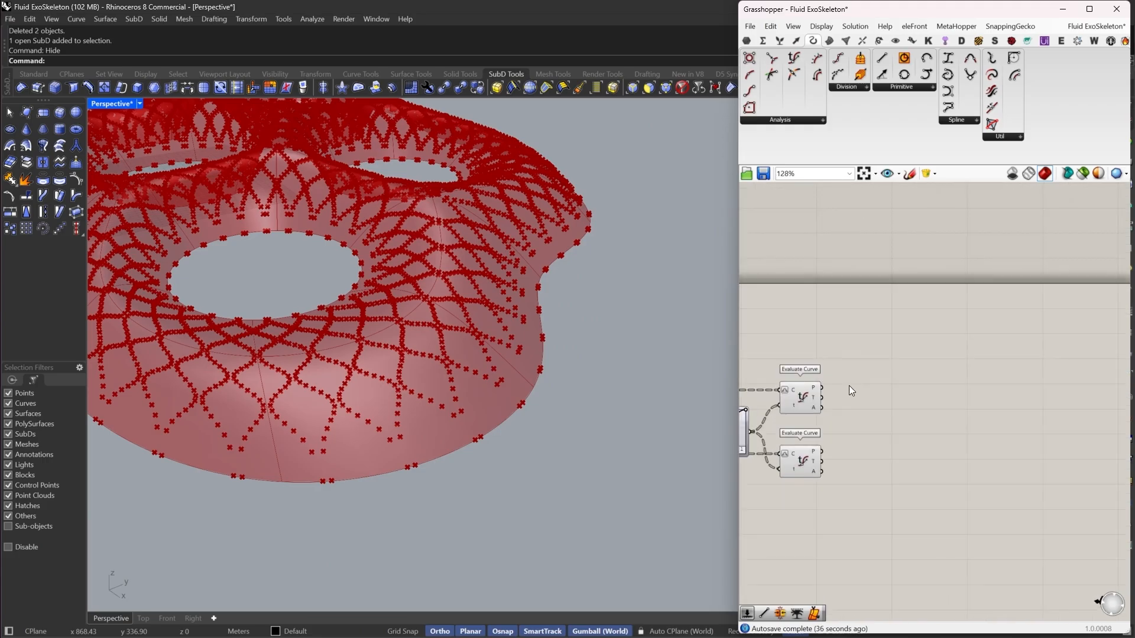
double_click(849, 386)
type("nur")
left_click(841, 373)
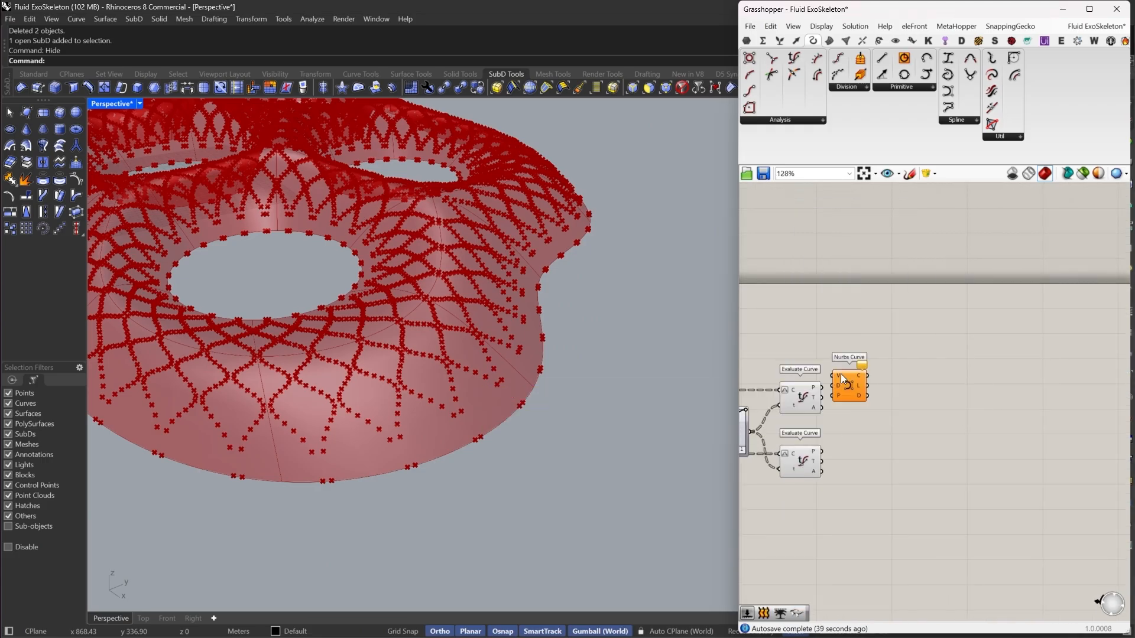
left_click_drag(821, 387, 796, 474)
Set up two stacked Nurbs Curve components, with each Evaluate Curve's P output feeding one V input
scroll(885, 391, "up", 2)
left_click_drag(944, 545, 874, 324)
left_click_drag(918, 412, 950, 281)
left_click(1029, 348)
left_click_drag(945, 336, 945, 305)
left_click(1034, 349)
Turn off the preview of the two Evaluate Curve components that feed the Nurbs Curve components
scroll(1034, 348, "down", 3)
right_click_drag(958, 391, 1041, 387)
left_click_drag(943, 345, 886, 489)
right_click(886, 490)
left_click(909, 342)
left_click(938, 327)
right_click_drag(413, 461, 322, 377)
scroll(441, 395, "up", 6)
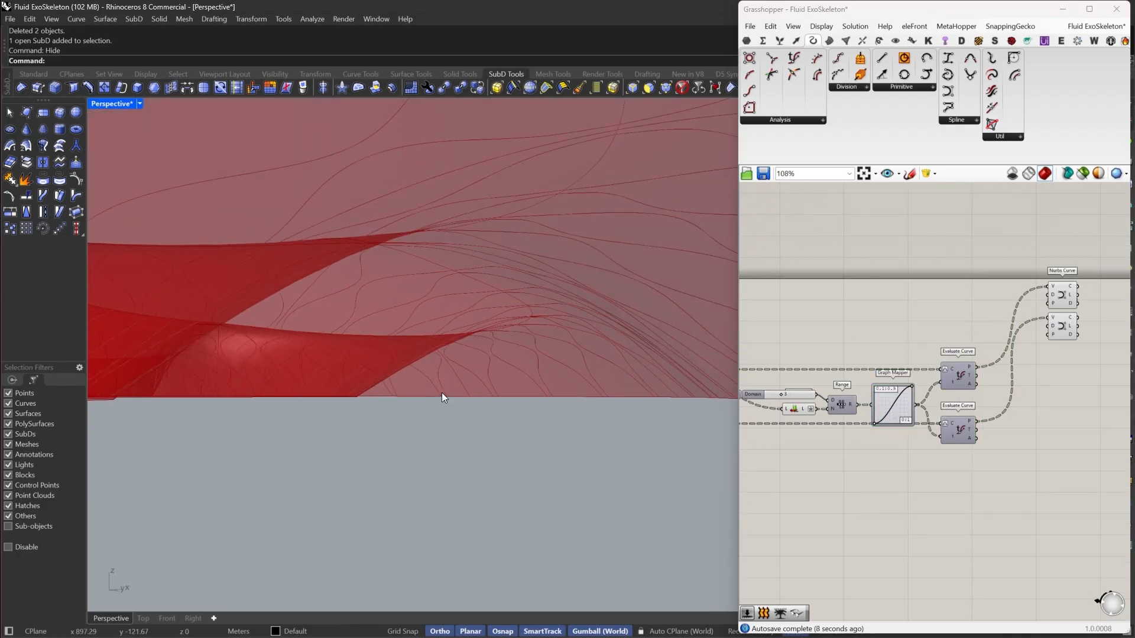
right_click_drag(597, 284, 600, 252)
In the upstream Graph Mapper, lower the end tangent handle and raise the start tangent handle to form an S-shaped curve
right_click_drag(926, 327, 949, 345)
scroll(890, 392, "up", 5)
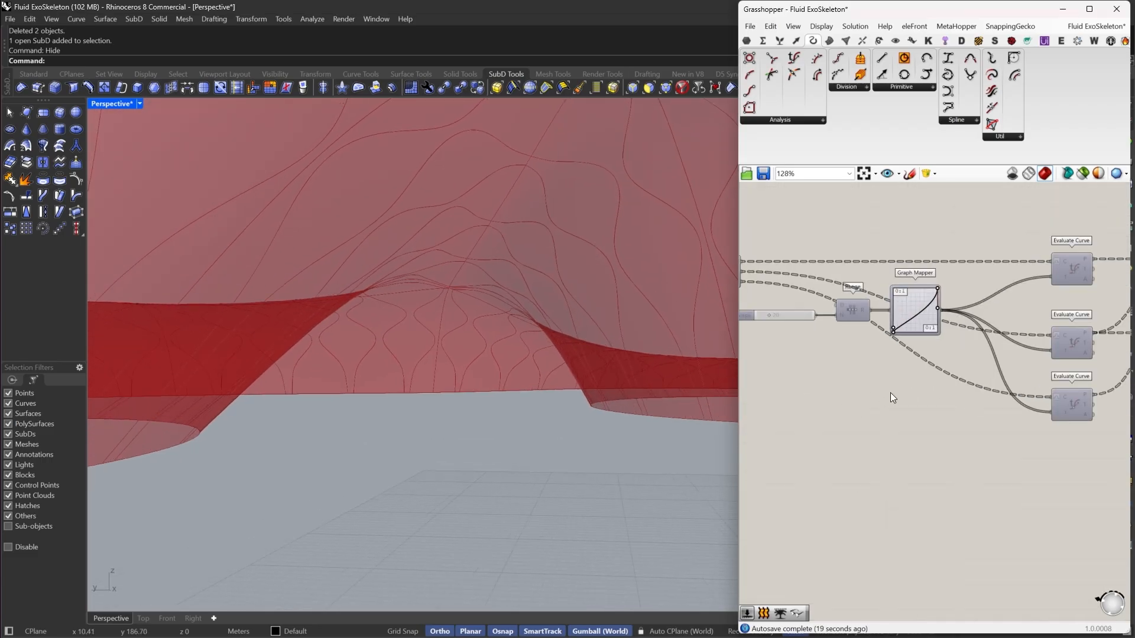
left_click_drag(926, 326, 955, 356)
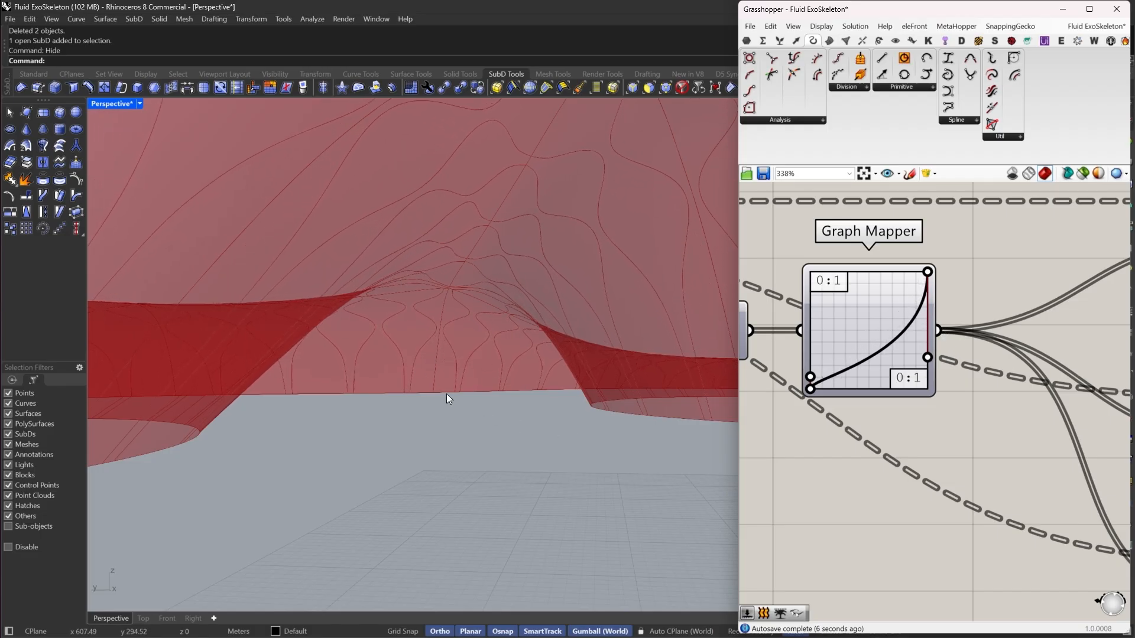
scroll(899, 370, "up", 3)
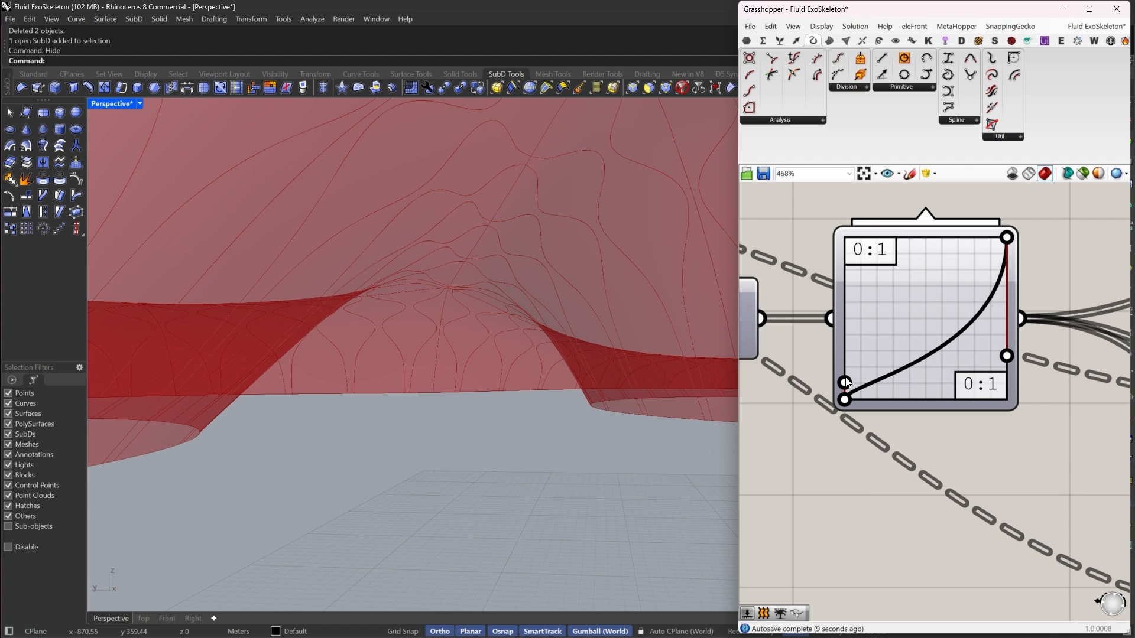
left_click_drag(846, 383, 843, 349)
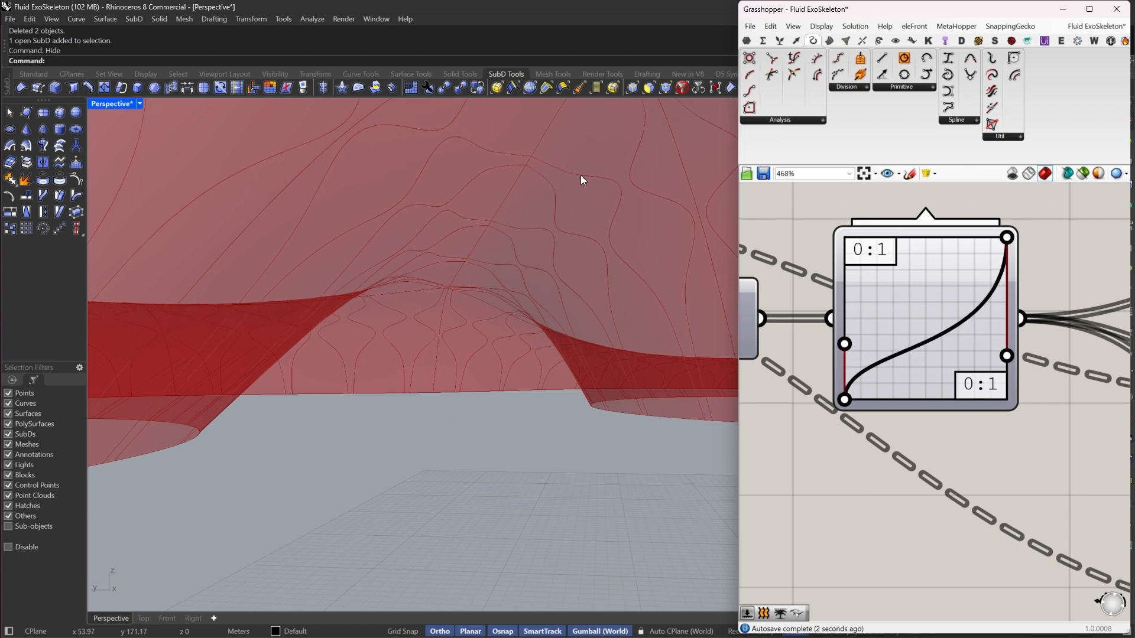
Try flipped and arched Graph Mapper shapes by moving its end and start points to opposite edges and back
mouse_move(437, 279)
right_mouse_down()
mouse_move(384, 342)
mouse_move(455, 348)
mouse_move(451, 405)
mouse_move(503, 382)
mouse_move(461, 313)
right_mouse_up()
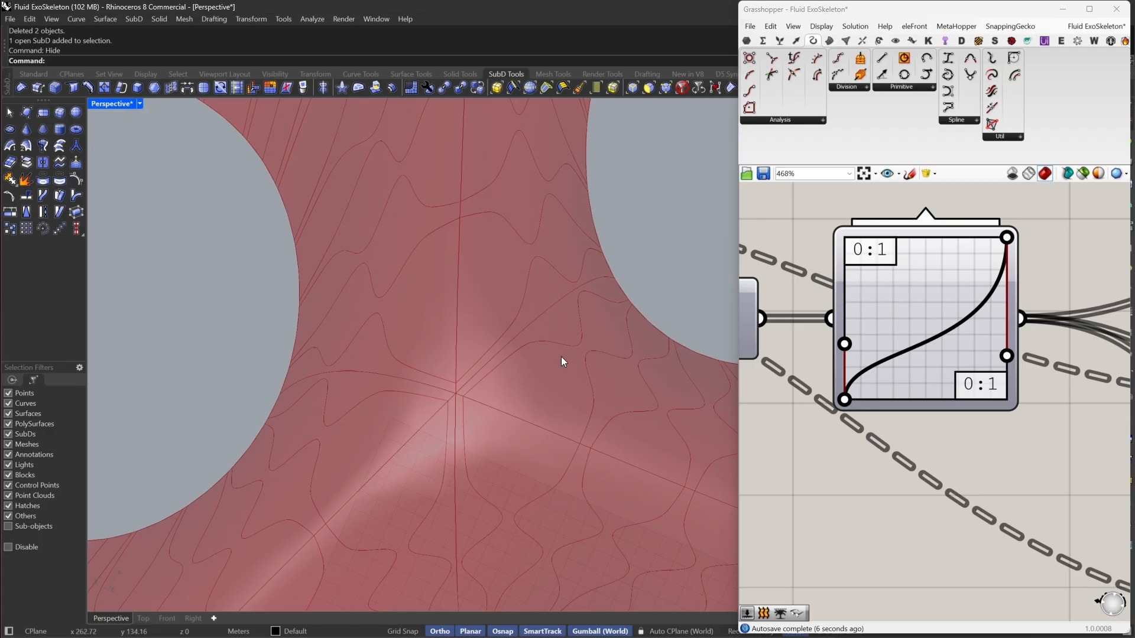
right_click_drag(918, 288, 903, 272)
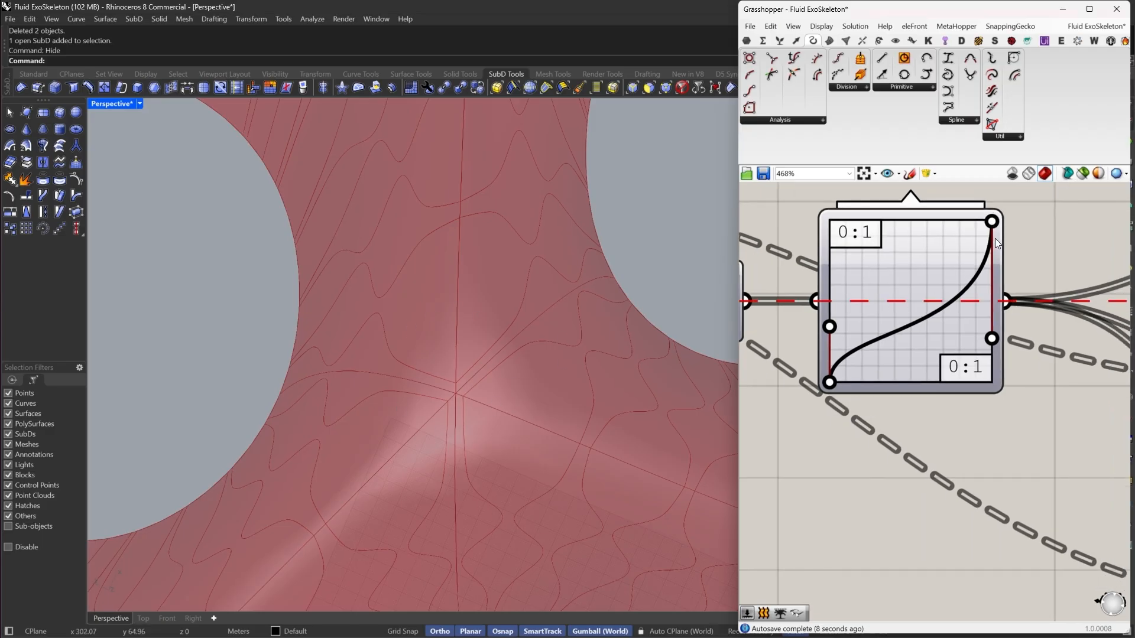
left_click_drag(995, 238, 1060, 434)
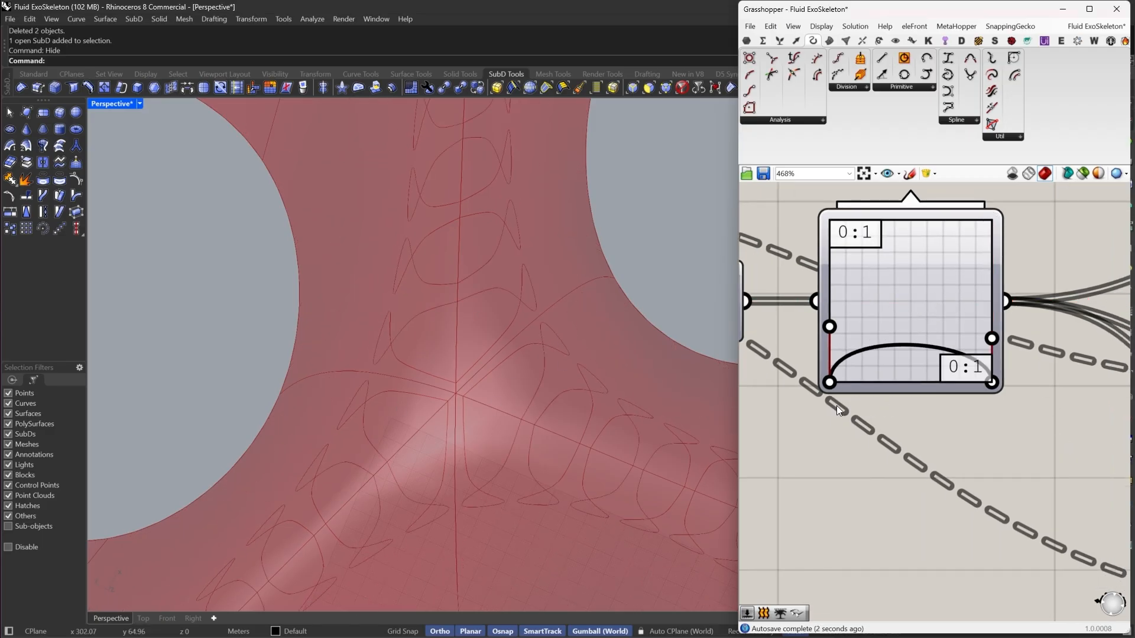
left_click_drag(830, 381, 780, 202)
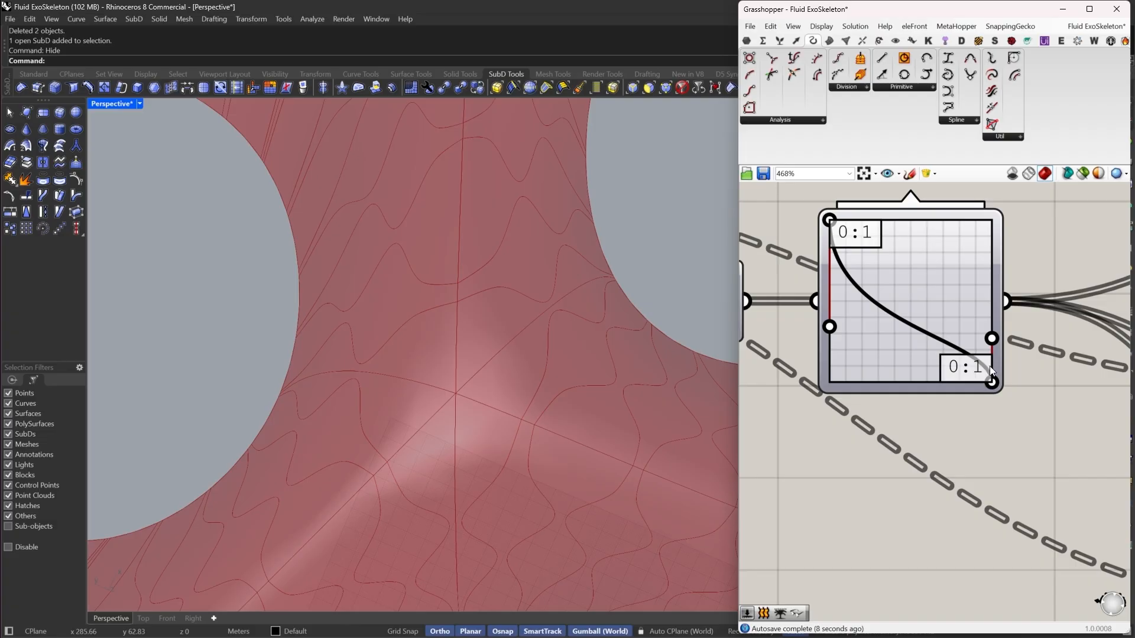
left_click_drag(991, 381, 992, 220)
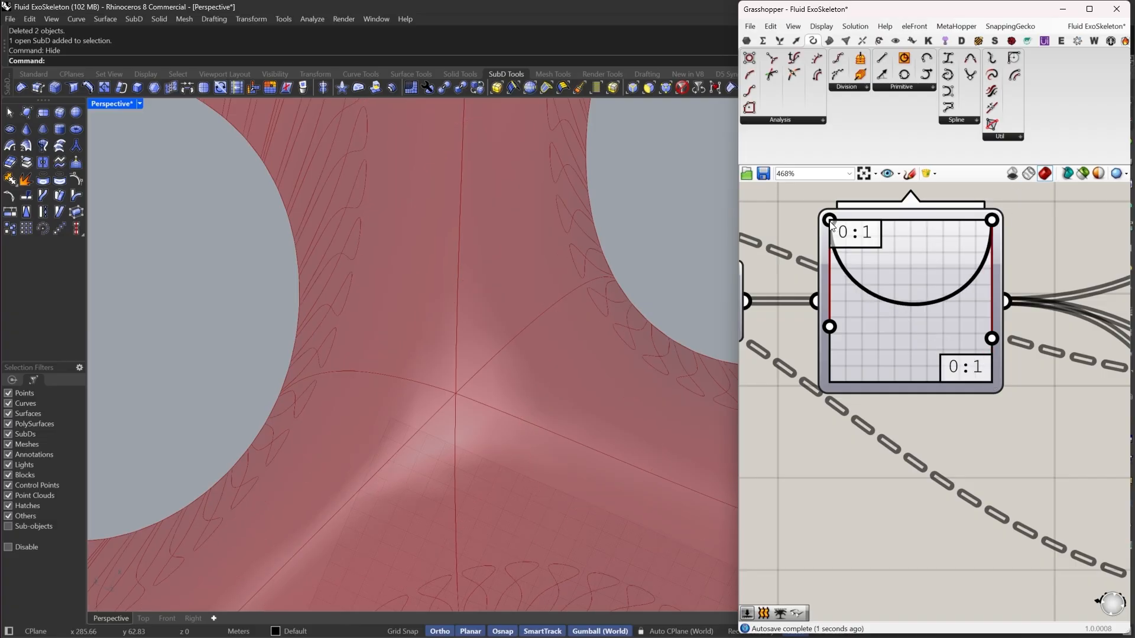
left_click_drag(831, 224, 802, 443)
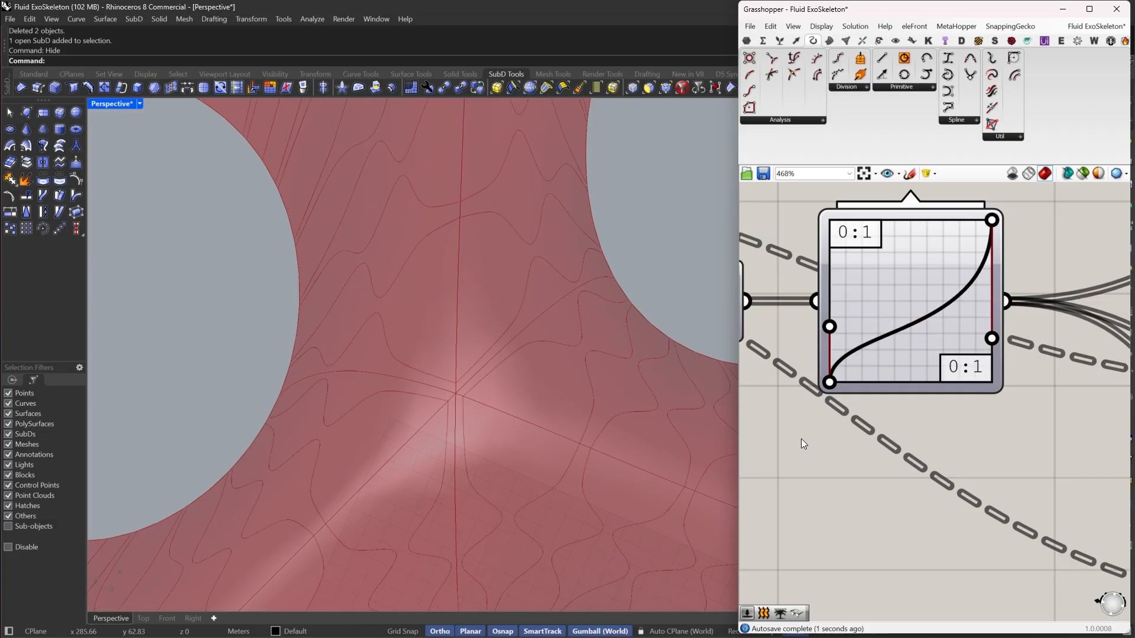
Examine the wavy Nurbs curves around the surface's junctions and holes, both up close and over the whole form
right_click_drag(552, 322, 503, 364)
scroll(504, 364, "up", 4)
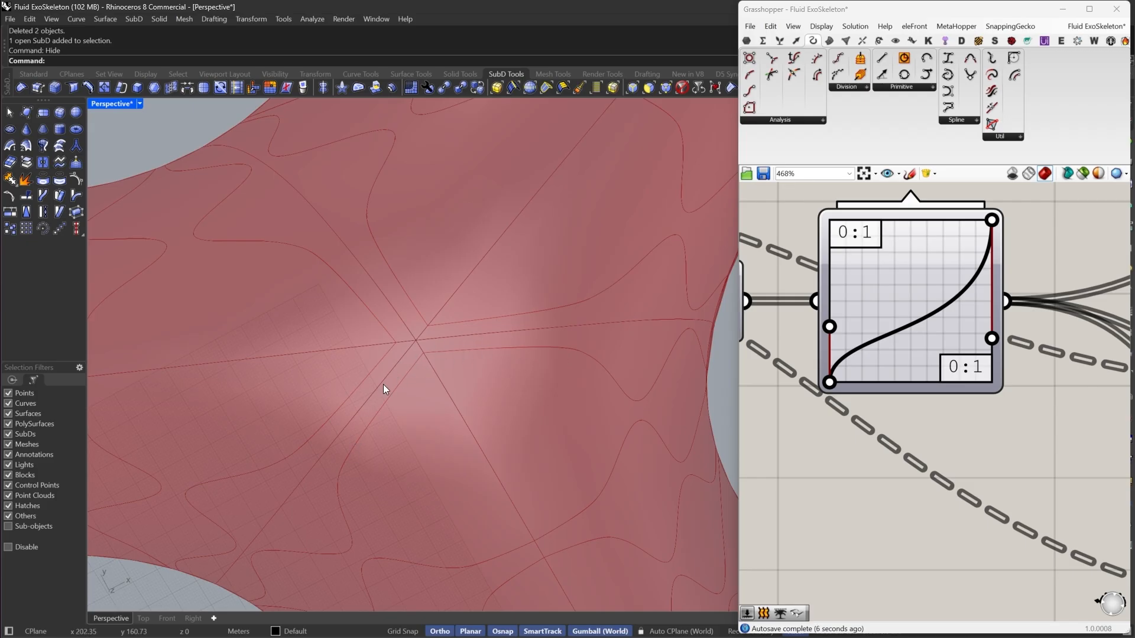
scroll(519, 341, "down", 10)
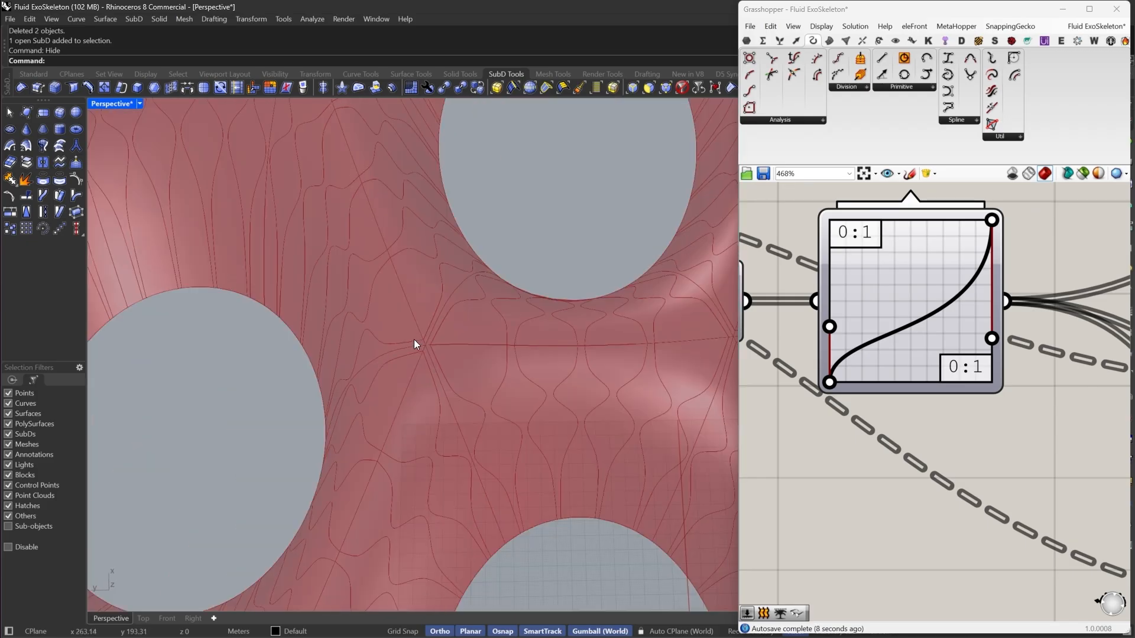
right_click_drag(381, 372, 468, 408)
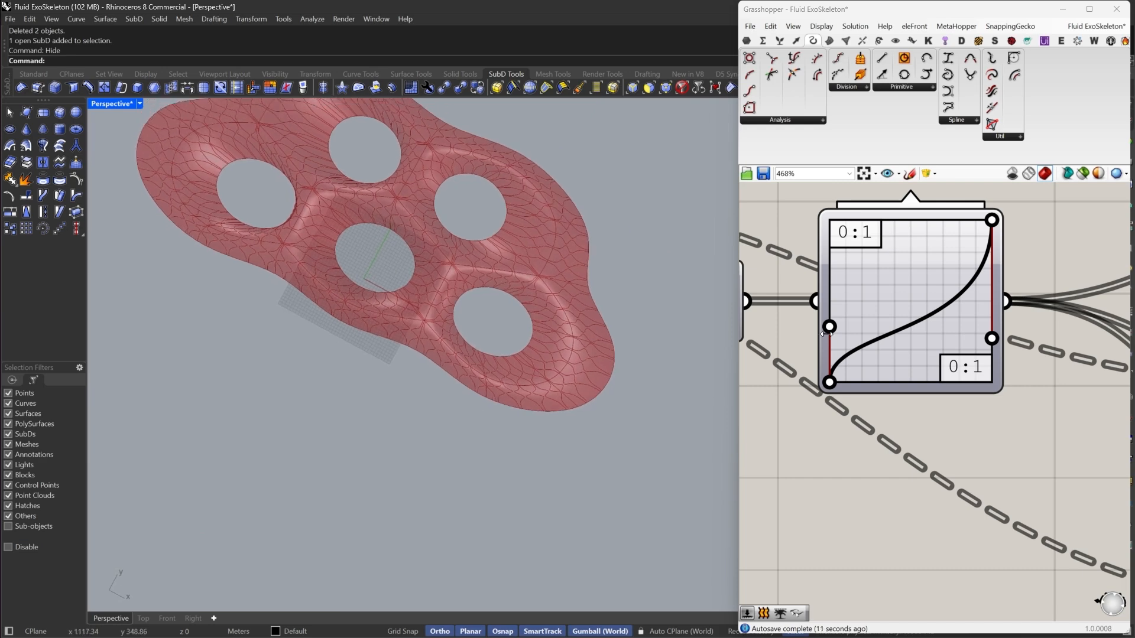
scroll(513, 318, "up", 10)
right_click_drag(590, 354, 575, 333)
scroll(576, 333, "down", 8)
scroll(557, 329, "up", 14)
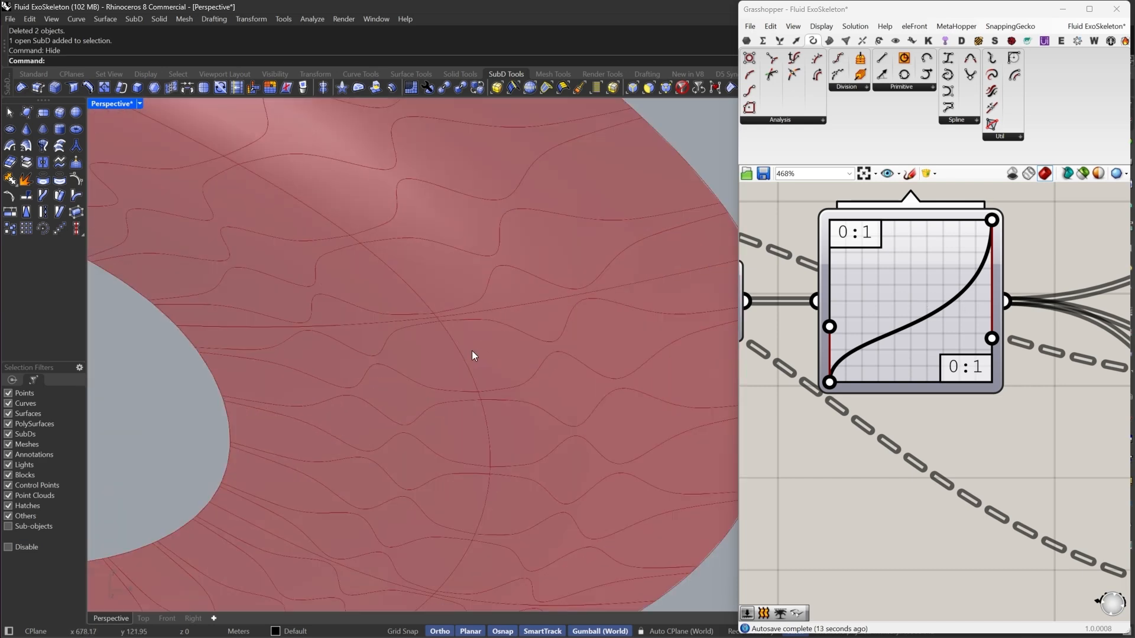
Lower the start tangent handle of the upstream Graph Mapper closer to its start point
scroll(920, 322, "down", 6)
right_click_drag(997, 326, 806, 315)
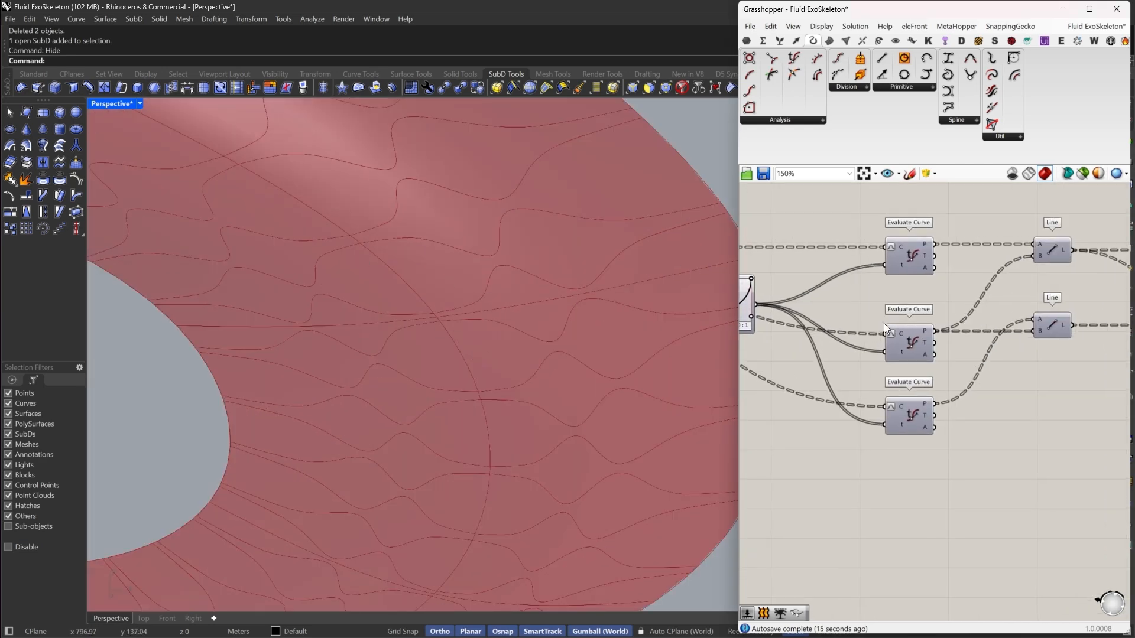
right_click_drag(1108, 294, 1011, 306)
right_click_drag(835, 353, 914, 342)
scroll(807, 367, "up", 6)
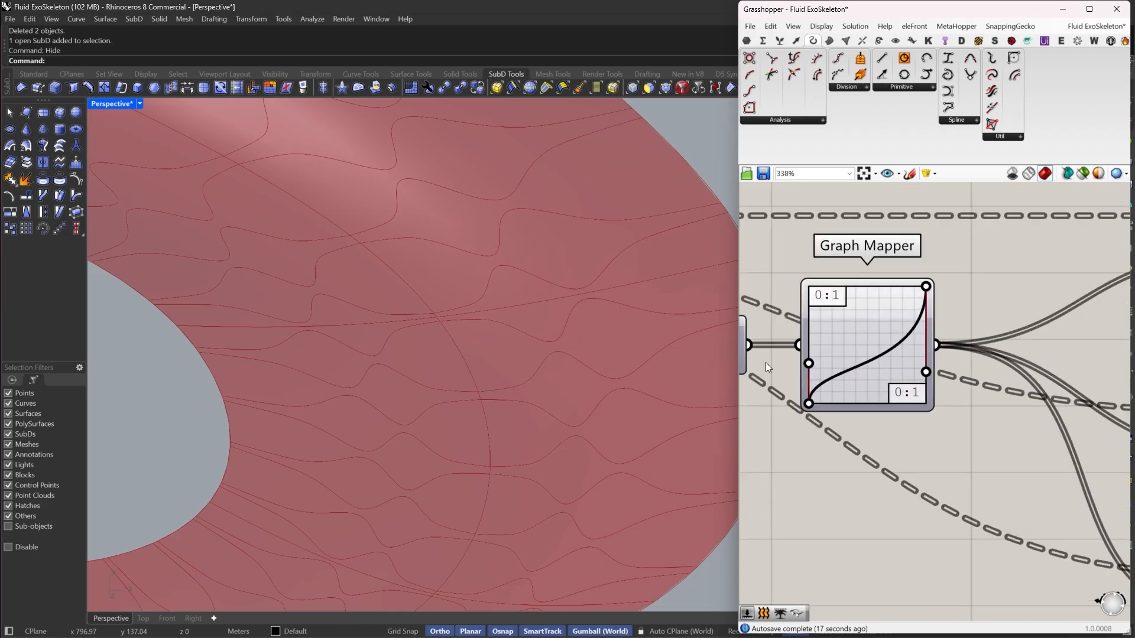
left_click_drag(814, 366, 815, 394)
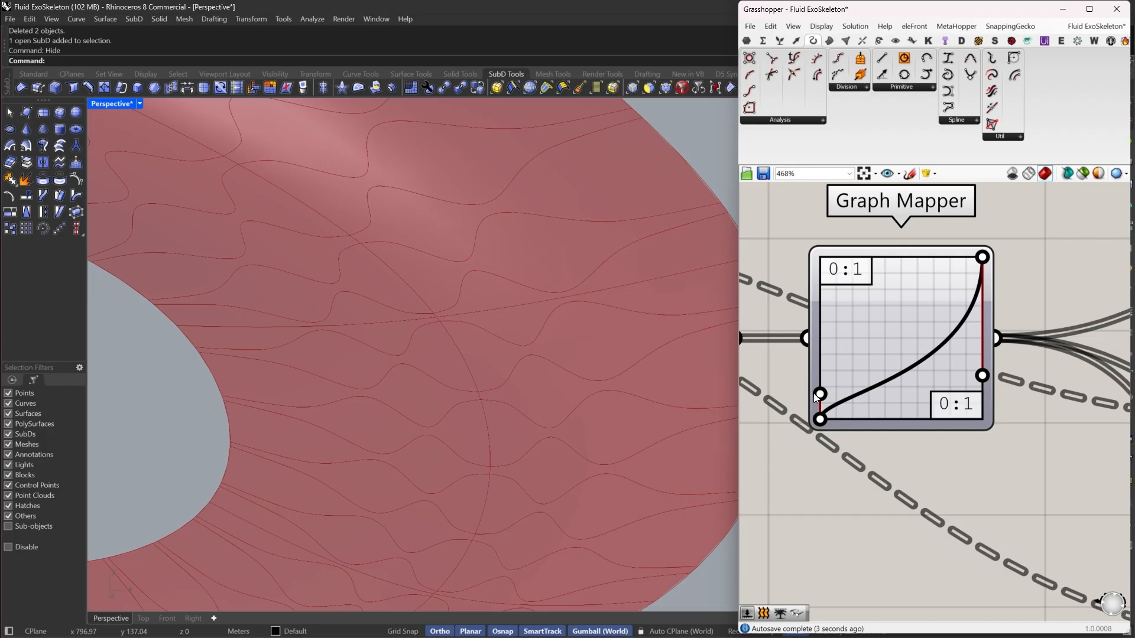
Add a PolyLine component for each of the two final Evaluate Curve components, fed by their point outputs
scroll(898, 360, "down", 5)
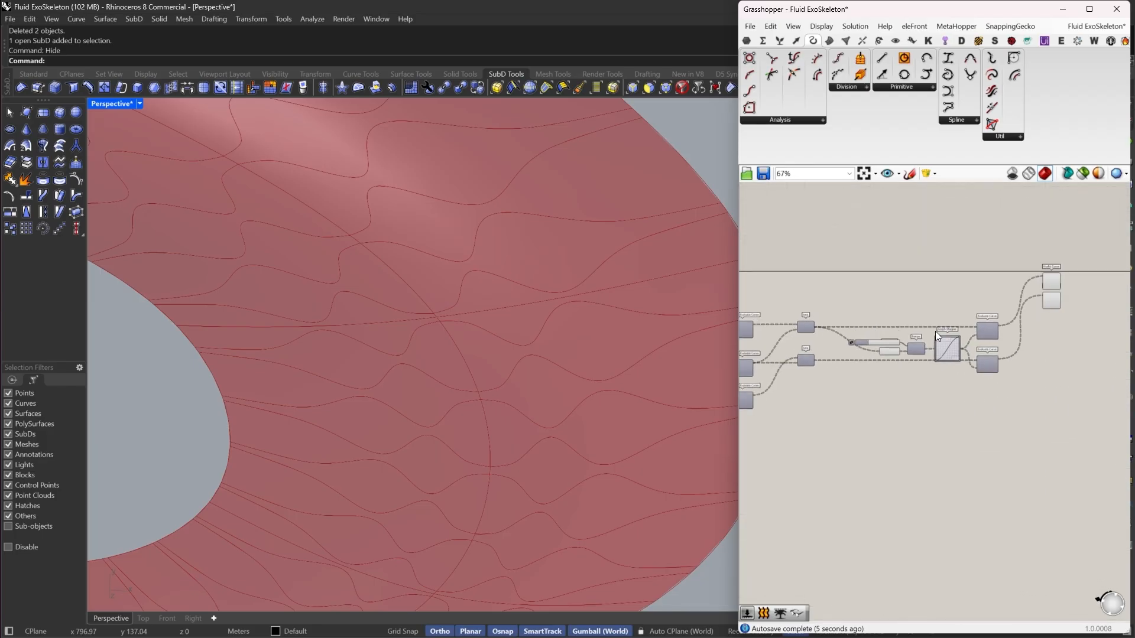
scroll(951, 314, "up", 4)
double_click(952, 314)
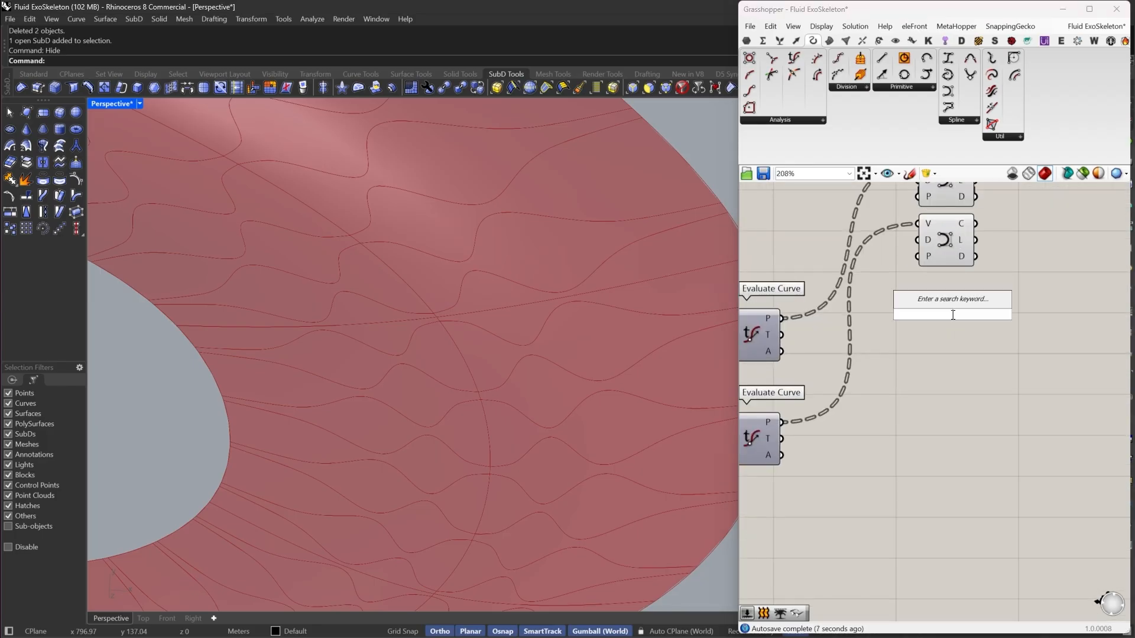
double_click(919, 324)
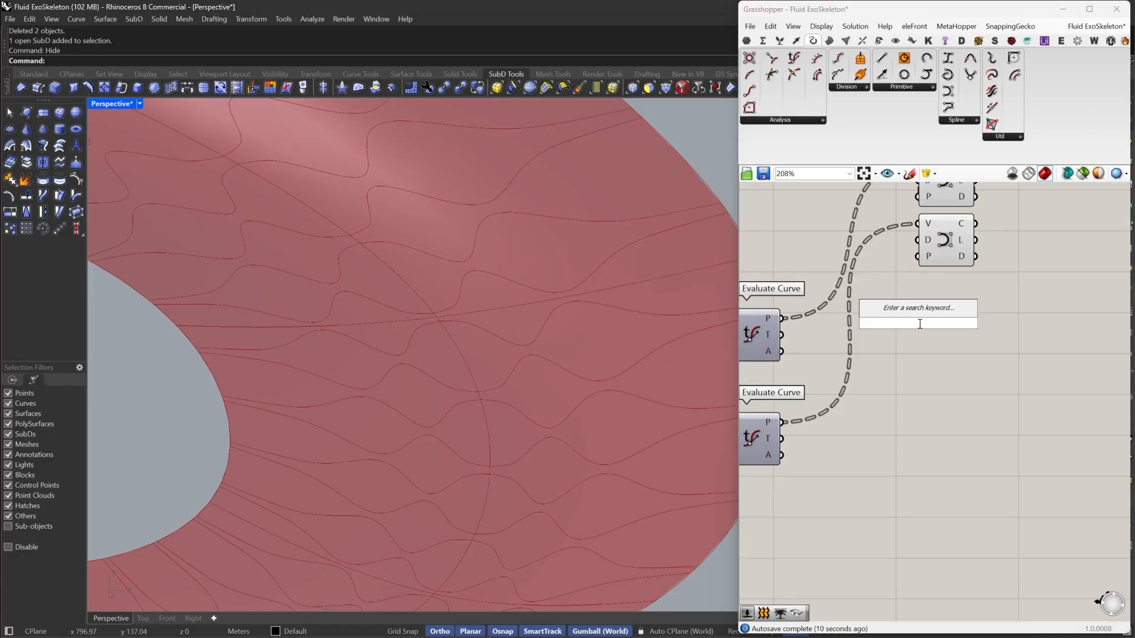
type("pline")
left_click(891, 313)
left_click_drag(891, 316, 784, 318)
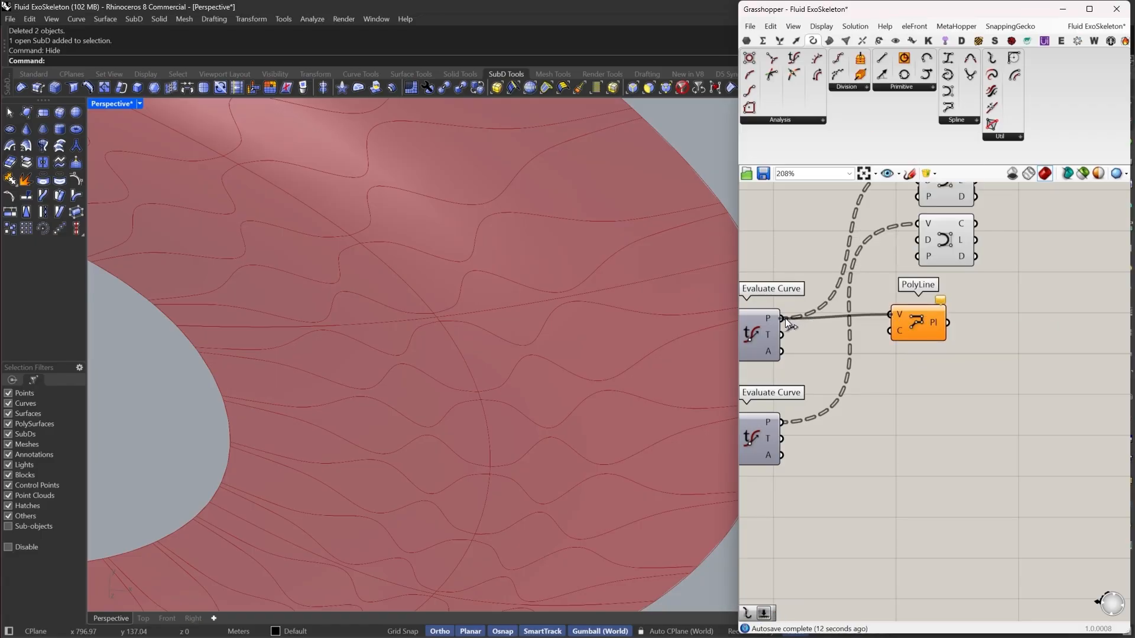
left_click_drag(902, 324, 781, 422)
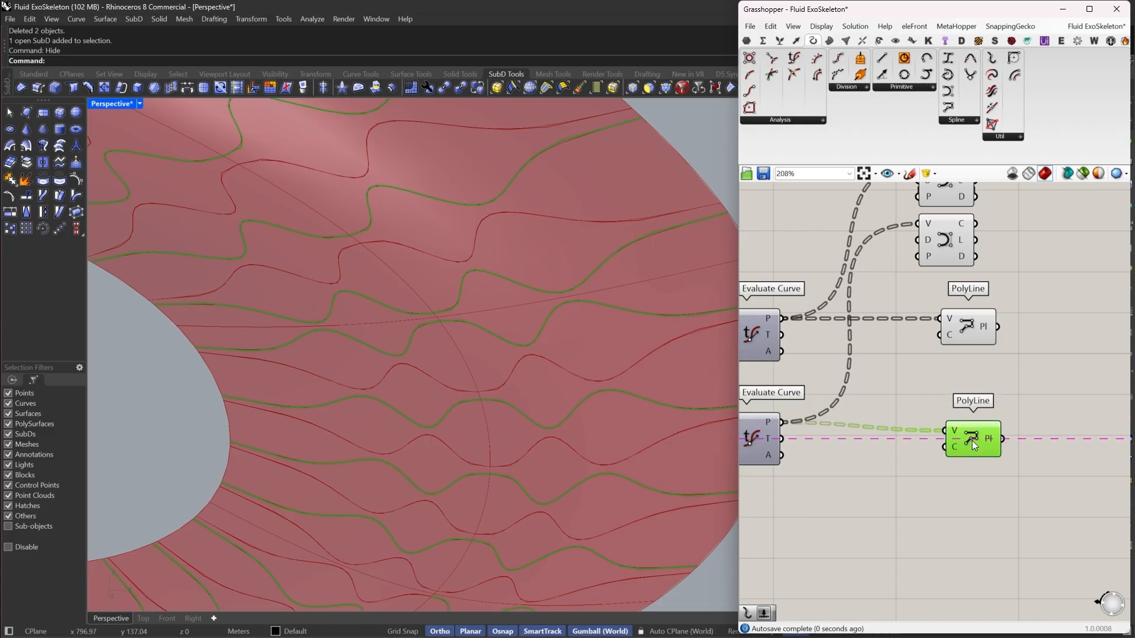
Delete the two Nurbs Curve components that the new PolyLines replace
scroll(963, 434, "down", 3)
left_click_drag(1012, 222, 899, 313)
right_click_drag(925, 324, 1000, 325)
key("Delete")
Add a PolyLine through the points of the uppermost upstream Evaluate Curve
scroll(999, 325, "down", 2)
right_click_drag(887, 307, 1009, 320)
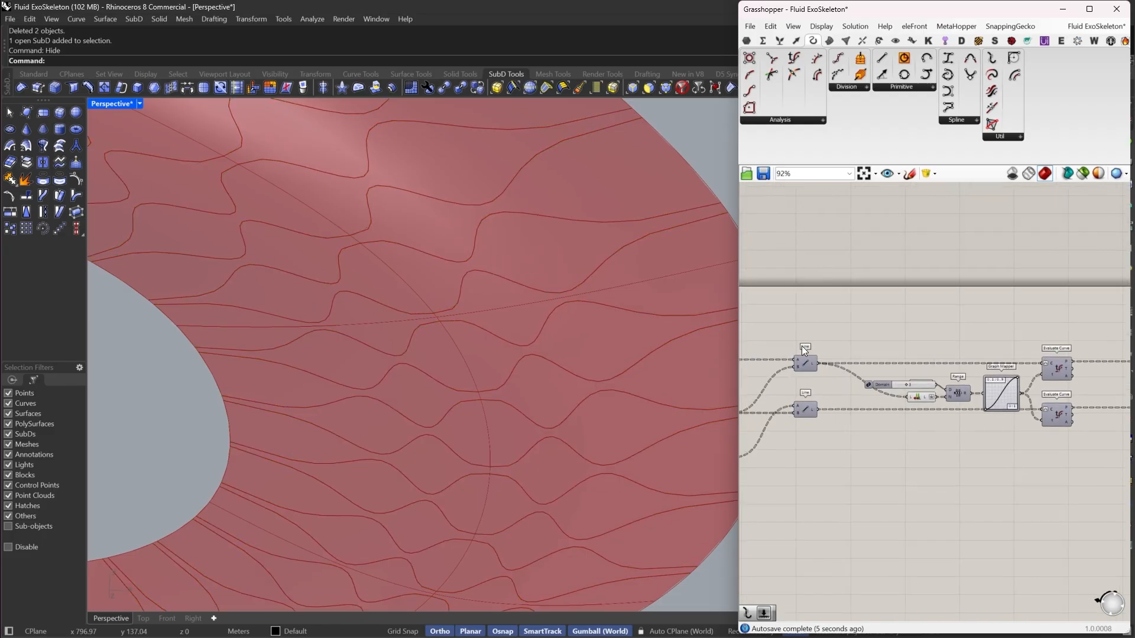
right_click_drag(802, 346, 959, 350)
right_click_drag(896, 331, 914, 333)
scroll(913, 333, "up", 1)
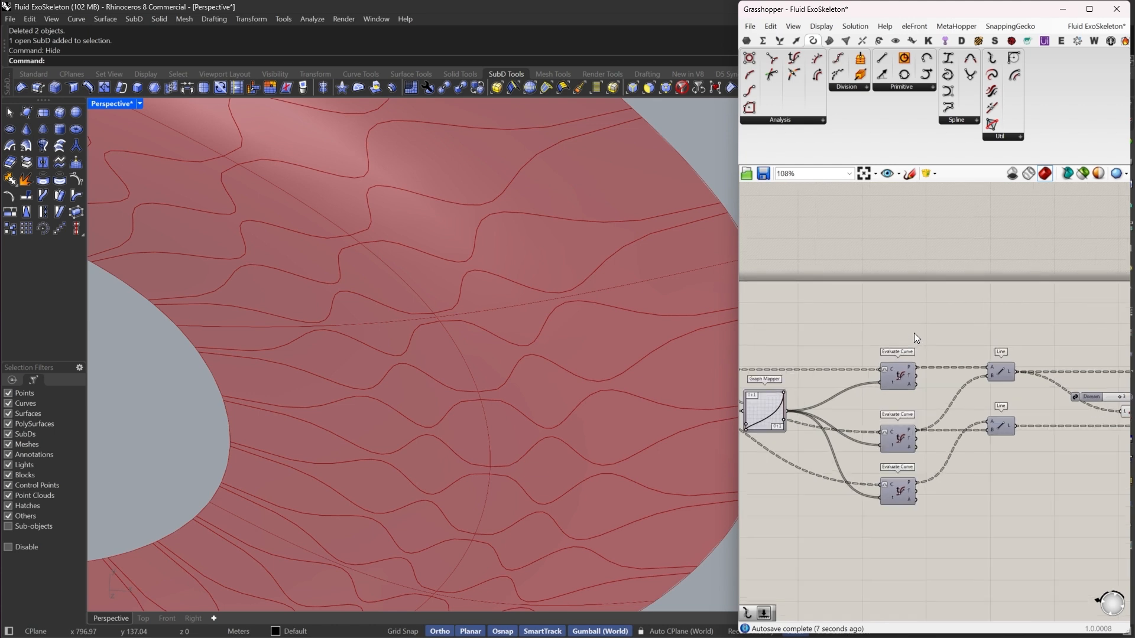
double_click(923, 330)
type("polyline")
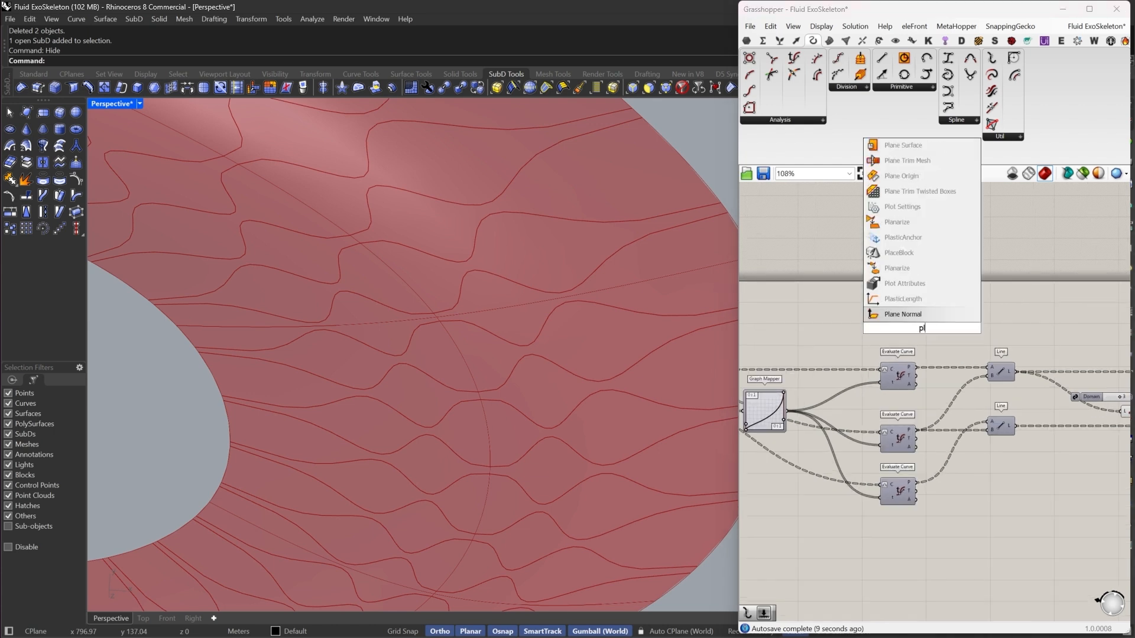
key("Return")
left_click_drag(978, 317, 916, 367)
Insert a Relay above the first Line on the new PolyLine's wire and place that PolyLine above the other two
right_click_drag(998, 338, 795, 361)
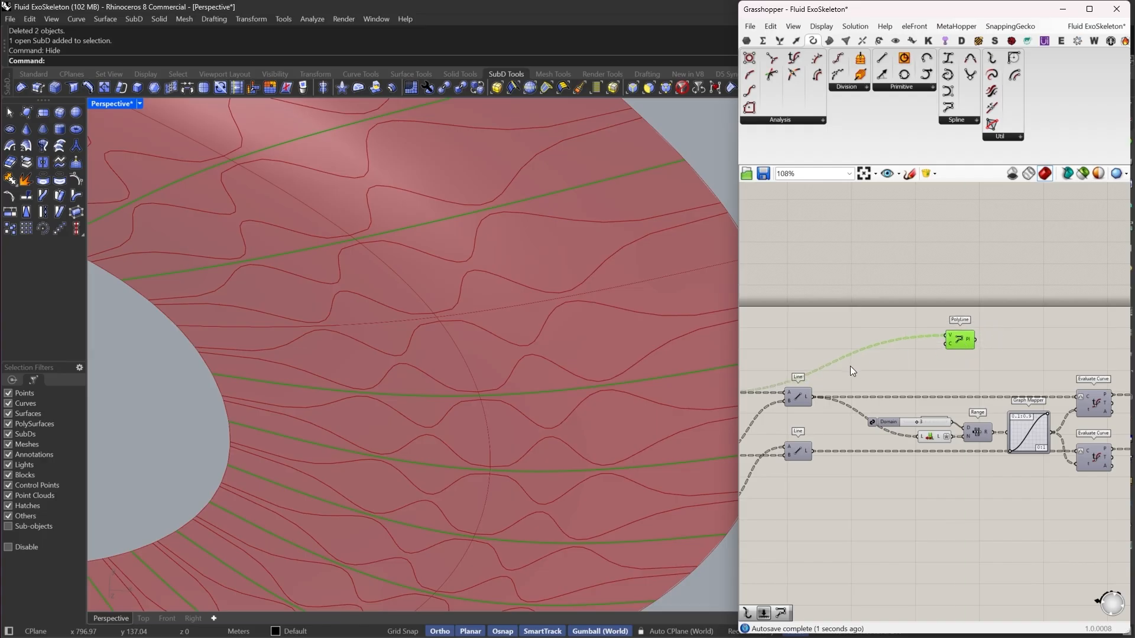
double_click(821, 369)
mouse_move(821, 369)
left_mouse_down()
mouse_move(795, 356)
mouse_move(802, 362)
left_mouse_up()
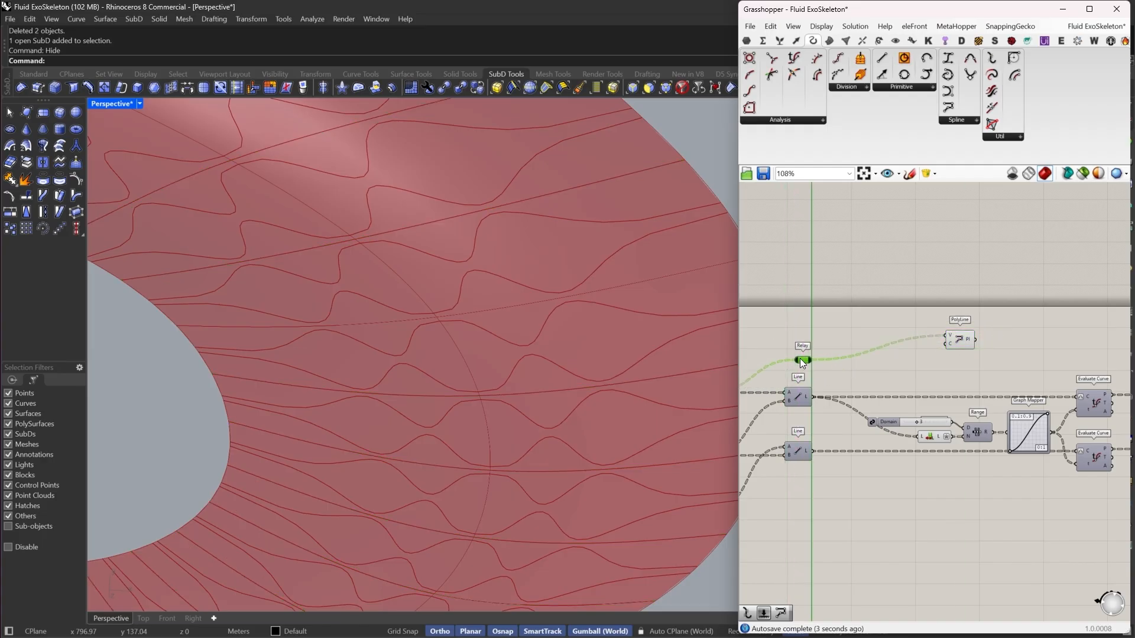
left_click_drag(970, 336, 1048, 358)
right_click_drag(1048, 358, 914, 359)
left_click_drag(914, 359, 932, 362)
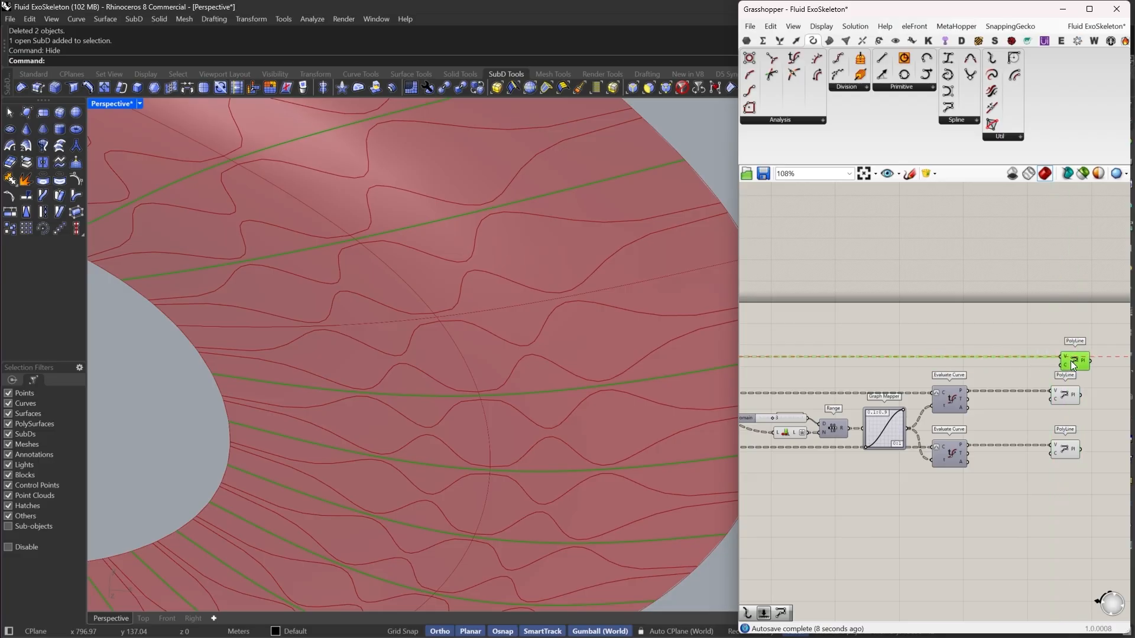
Move the second branch's Evaluate Curve, PolyLine and Line components down to open space between the two branches
scroll(1065, 361, "down", 3)
left_click_drag(1089, 399, 957, 331)
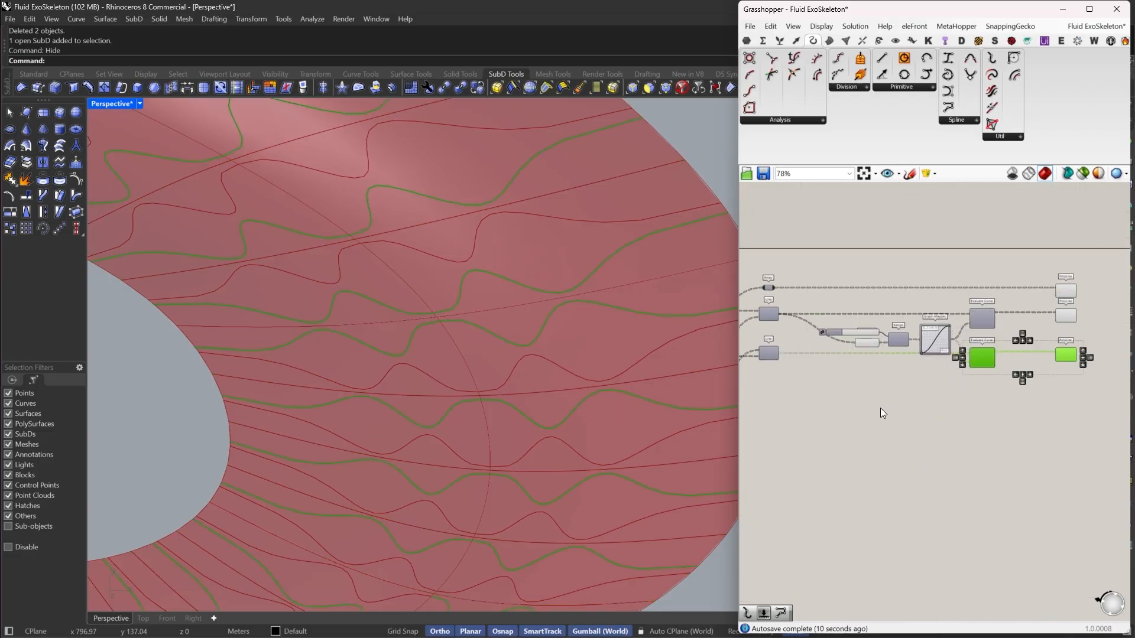
scroll(863, 400, "up", 3)
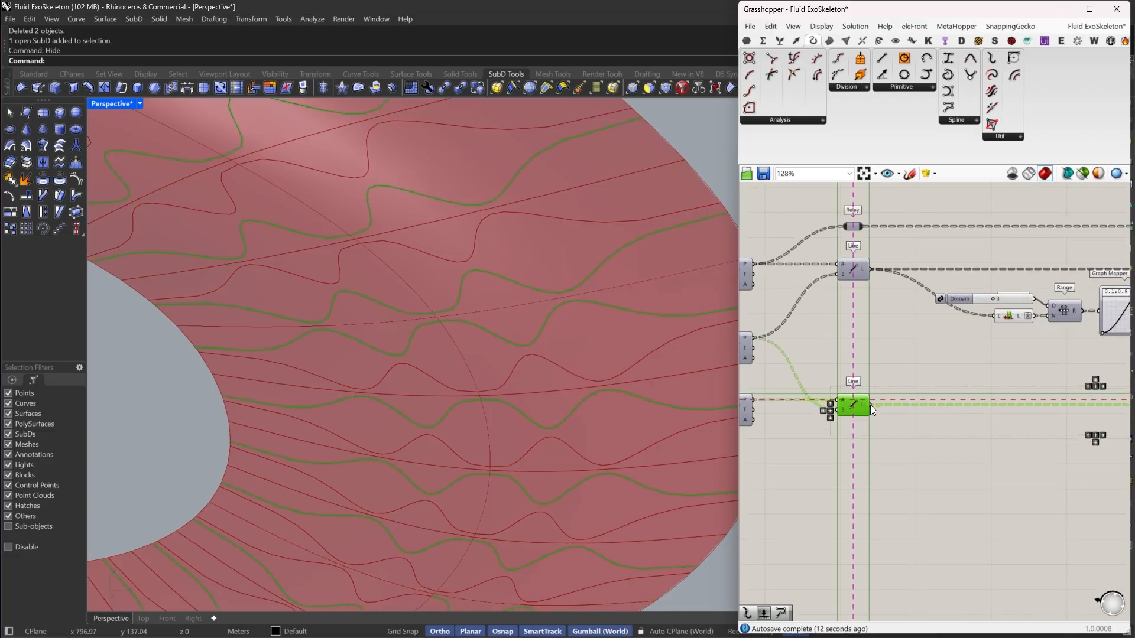
left_click(870, 405)
Copy the Relay and its PolyLine between the two branches and feed the copy from the middle Evaluate Curve's points
scroll(892, 360, "down", 3)
left_click_drag(1089, 268, 807, 304)
right_click_drag(806, 305, 842, 286)
scroll(845, 281, "up", 3)
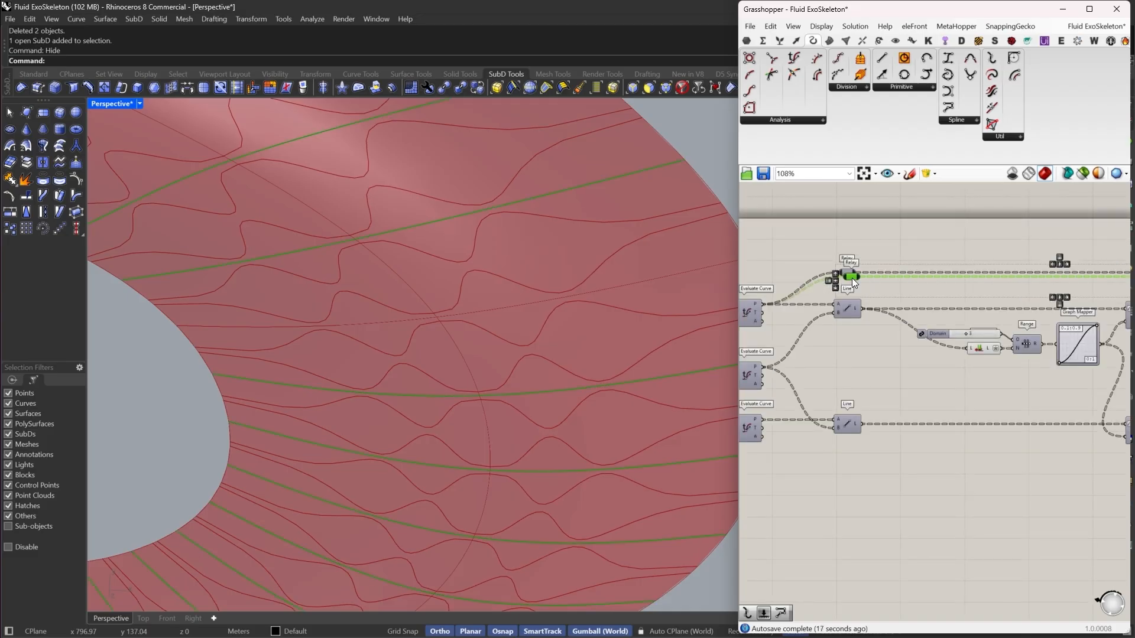
left_click_drag(852, 278, 761, 368, "alt")
scroll(761, 367, "down", 2)
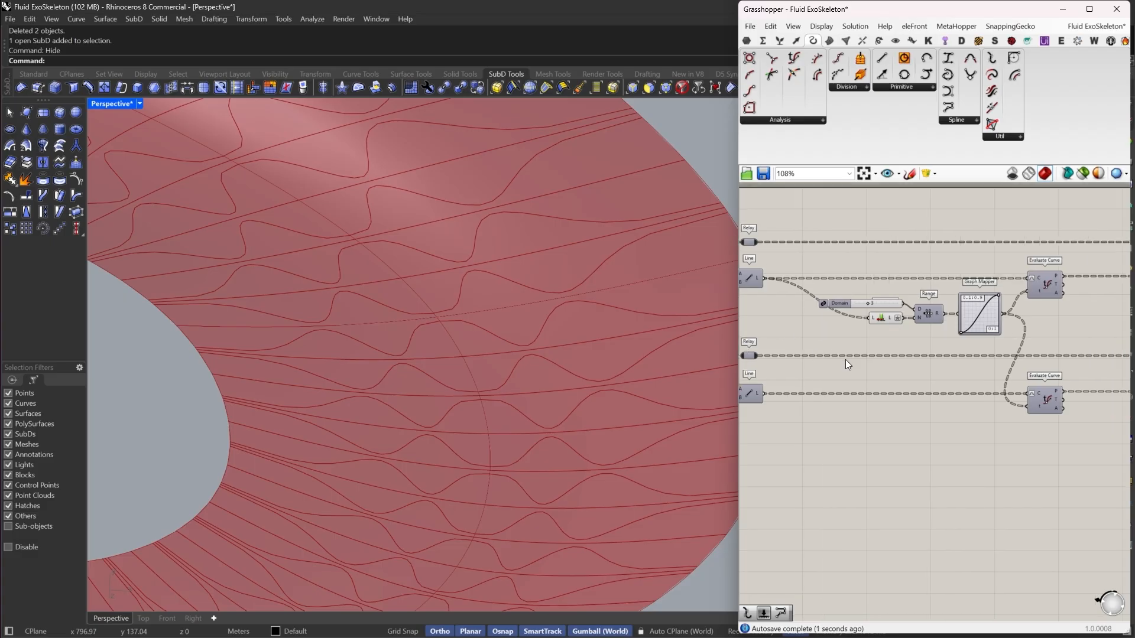
Copy the Relay and PolyLine below the second branch and feed the copy from the lowest upstream Evaluate Curve's points
scroll(845, 359, "down", 2)
left_click_drag(785, 347, 818, 470)
scroll(847, 344, "up", 6)
scroll(818, 470, "down", 6)
scroll(842, 437, "up", 6)
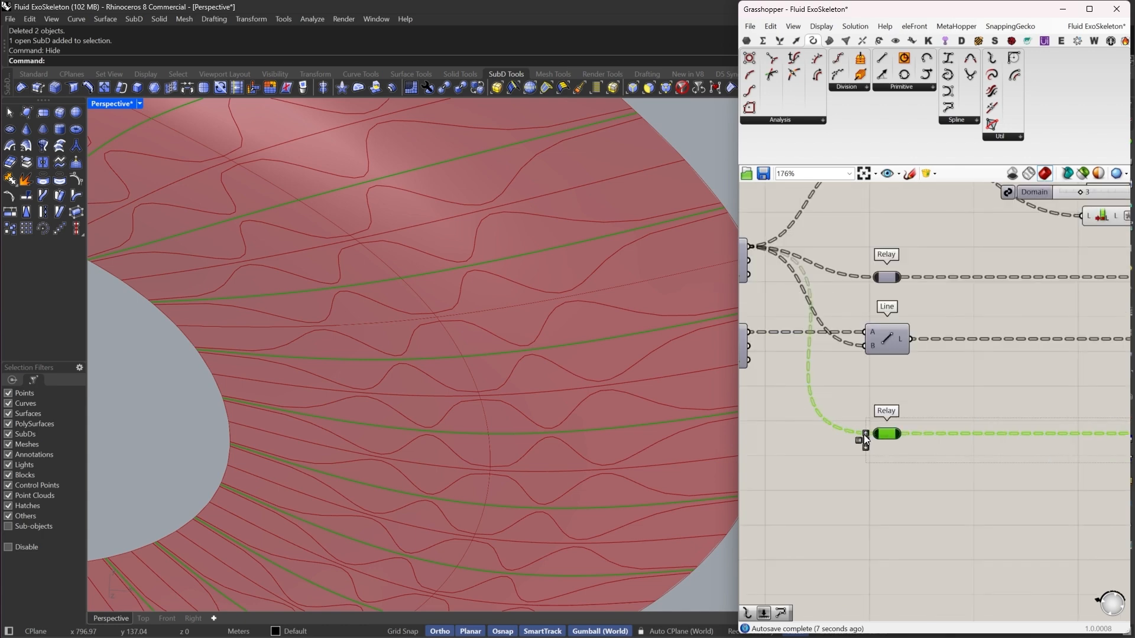
left_click_drag(817, 388, 747, 331)
scroll(902, 426, "down", 4)
right_click_drag(968, 413, 871, 395)
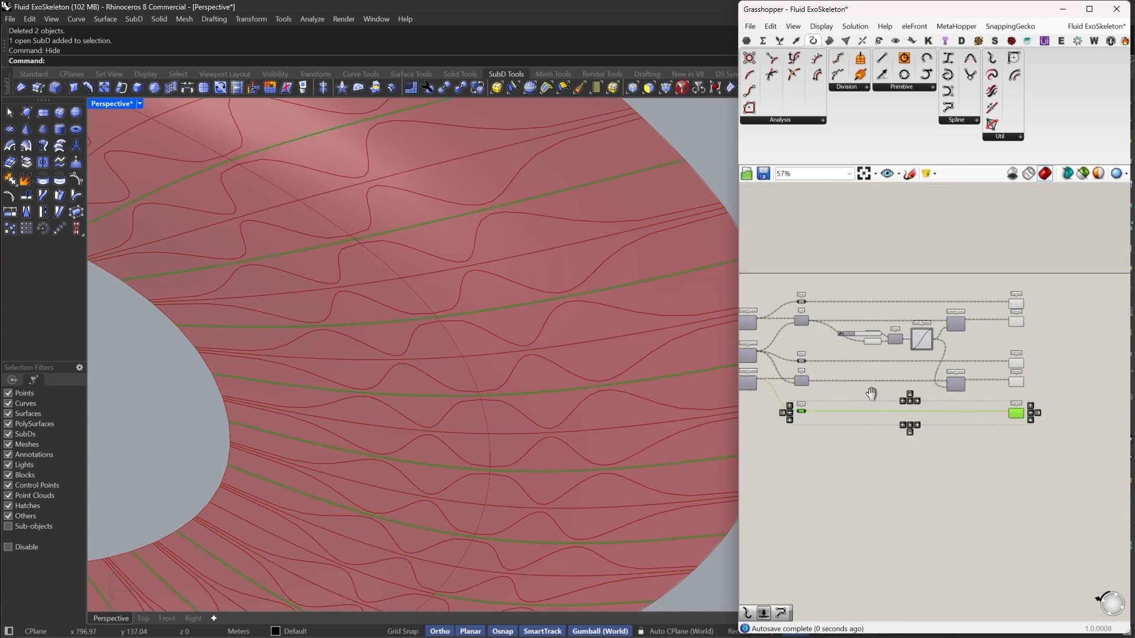
Add an Entwine component and connect the three uppermost PolyLines to its inputs in order
right_click_drag(1041, 393, 833, 460)
scroll(834, 460, "up", 3)
double_click(838, 389)
right_click(896, 368)
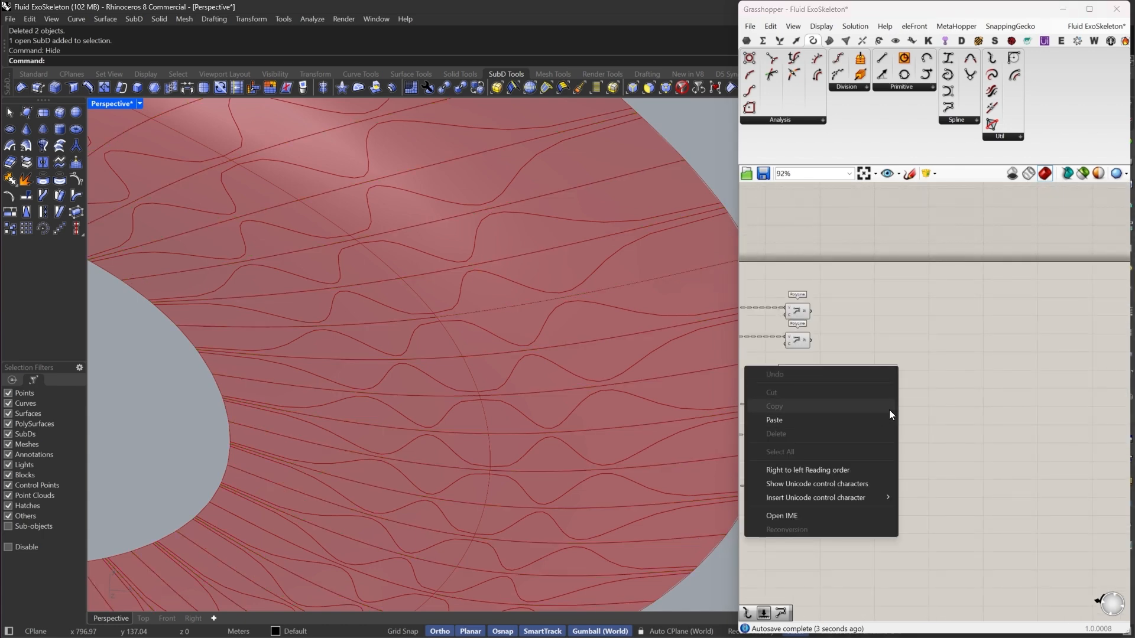
scroll(996, 353, "up", 3)
double_click(997, 353)
type("entw")
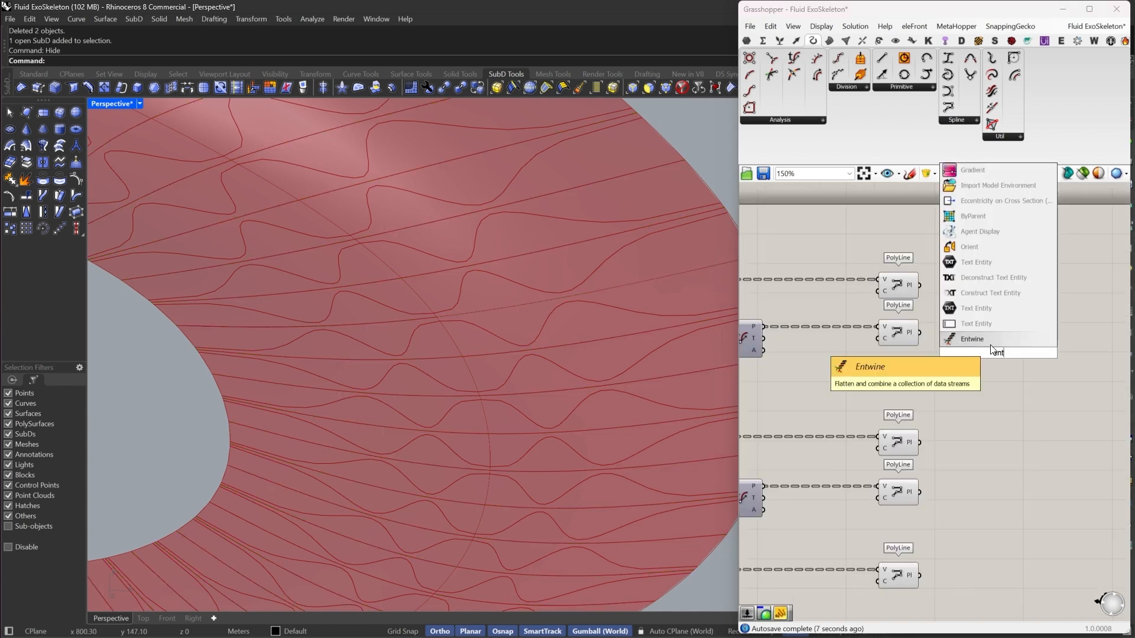
left_click(974, 343)
left_click_drag(974, 341, 920, 286)
left_click_drag(975, 354, 920, 442)
left_click_drag(1000, 368, 1016, 412)
Extend Entwine to five inputs and connect the remaining two PolyLines to {0;3} and {0;4}
scroll(1016, 411, "up", 4)
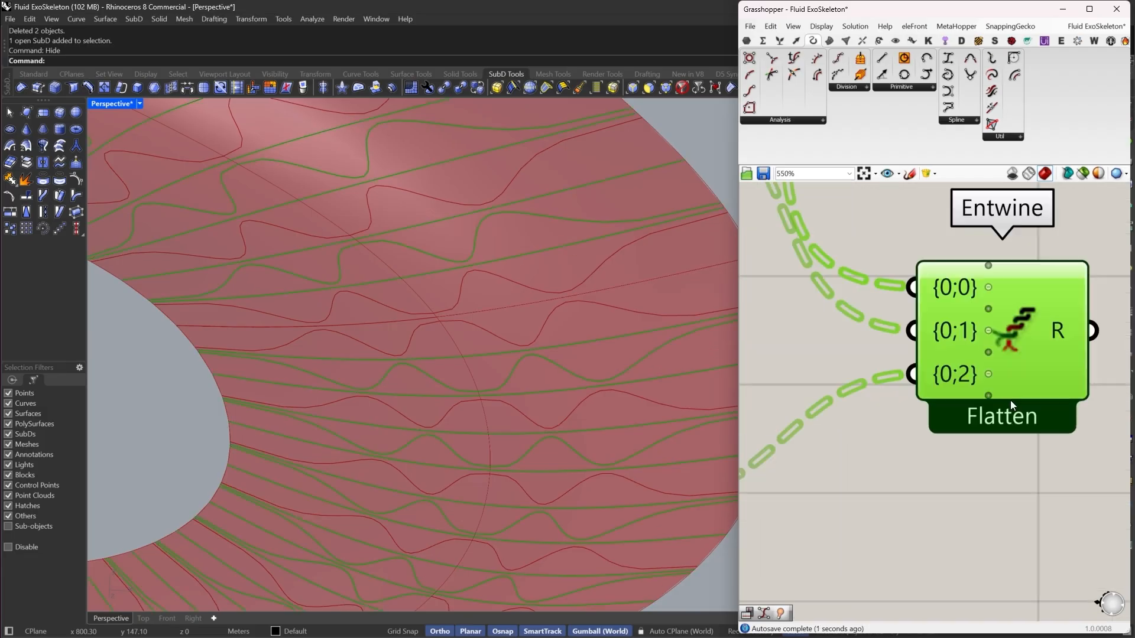
left_click(991, 399)
left_click(991, 419)
scroll(1009, 339, "down", 2)
scroll(1009, 340, "down", 3)
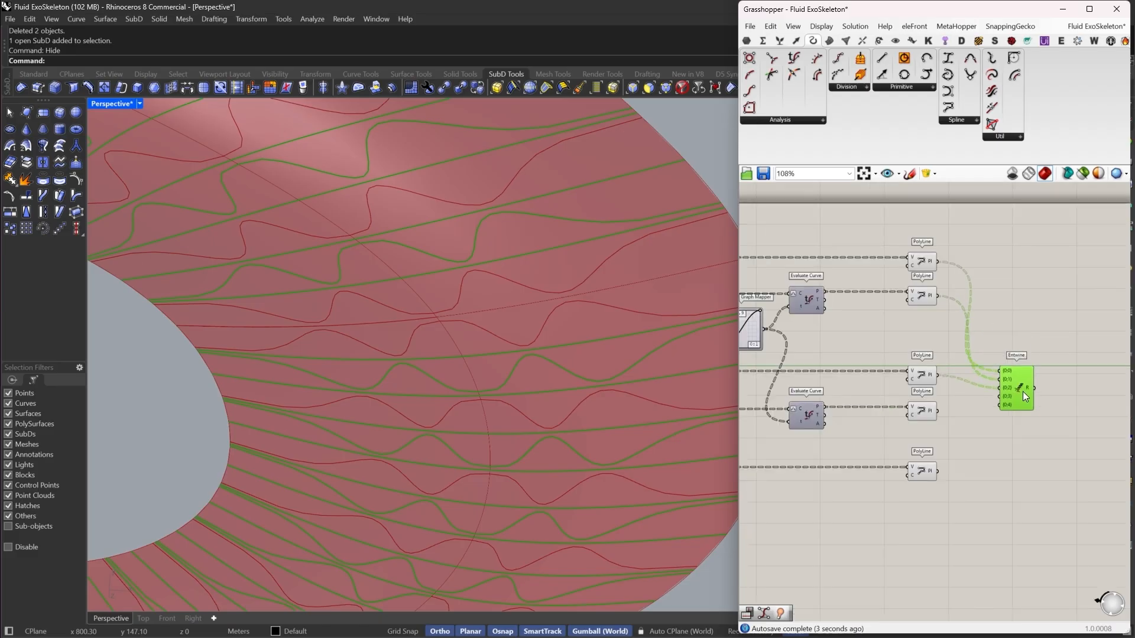
scroll(1023, 391, "up", 3)
left_click_drag(892, 409, 893, 524)
right_click_drag(1067, 443, 875, 394)
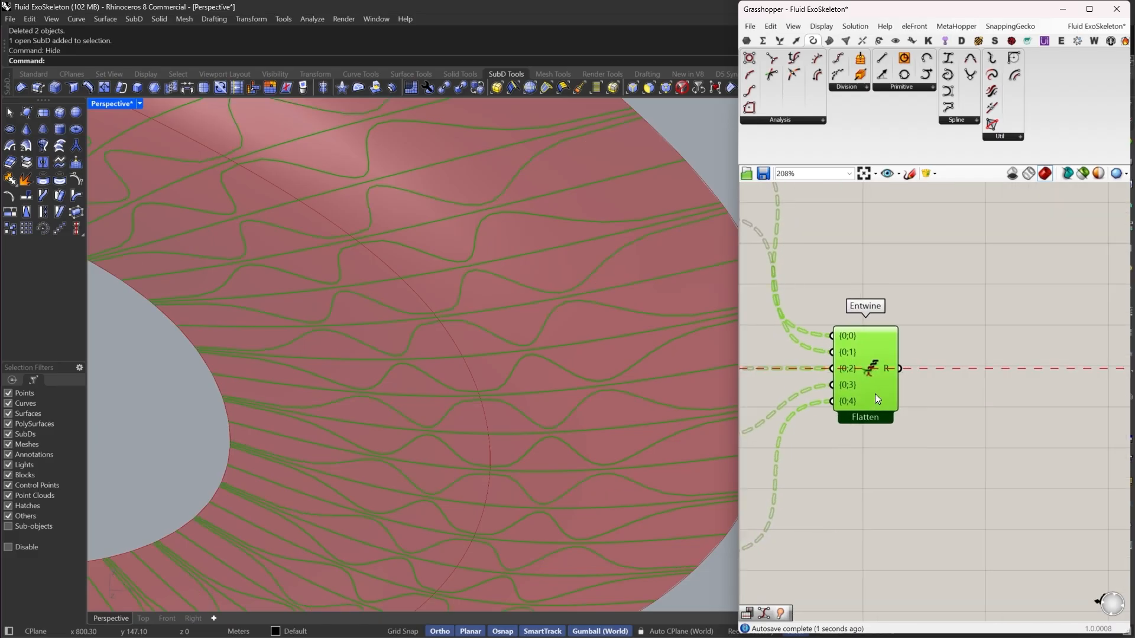
Add a Flip Matrix component fed by the Entwine result
mouse_move(892, 366)
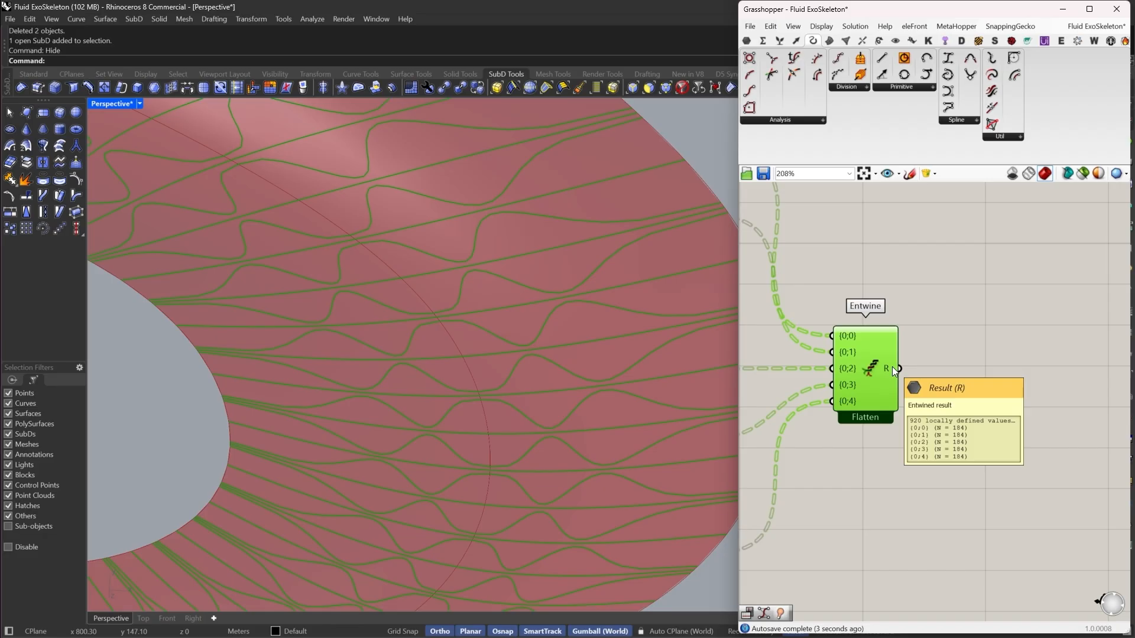
double_click(933, 366)
type("flip")
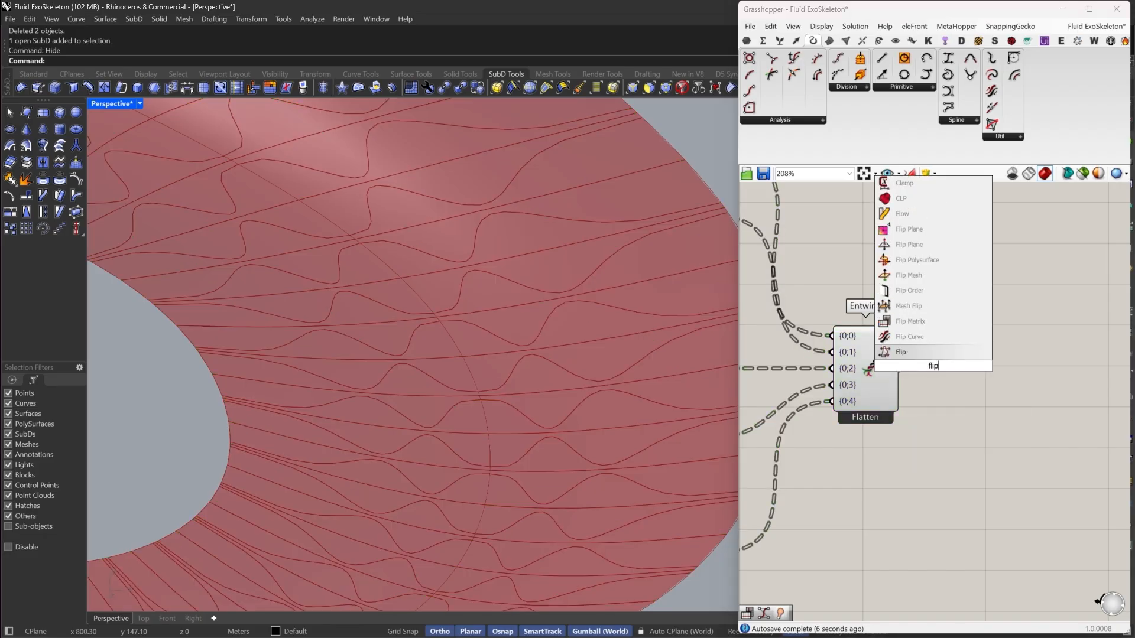
left_click(918, 321)
left_click_drag(941, 365, 1020, 288)
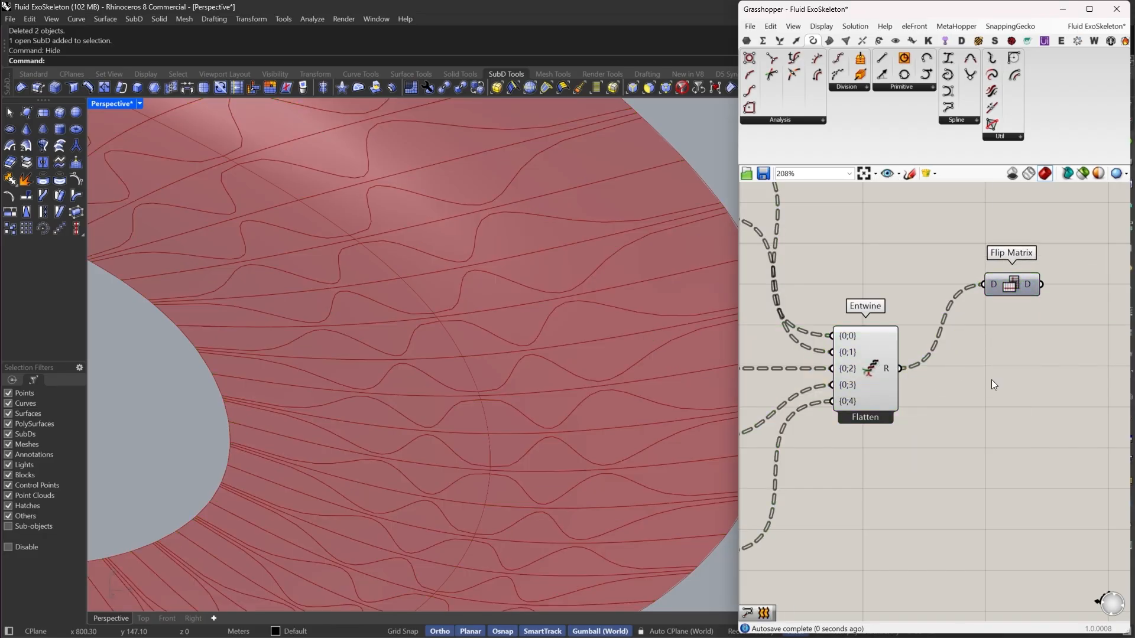
Add a Tree Branch Check fed by the Entwine result and inspect the highlighted branch of curves on the surface
double_click(990, 379)
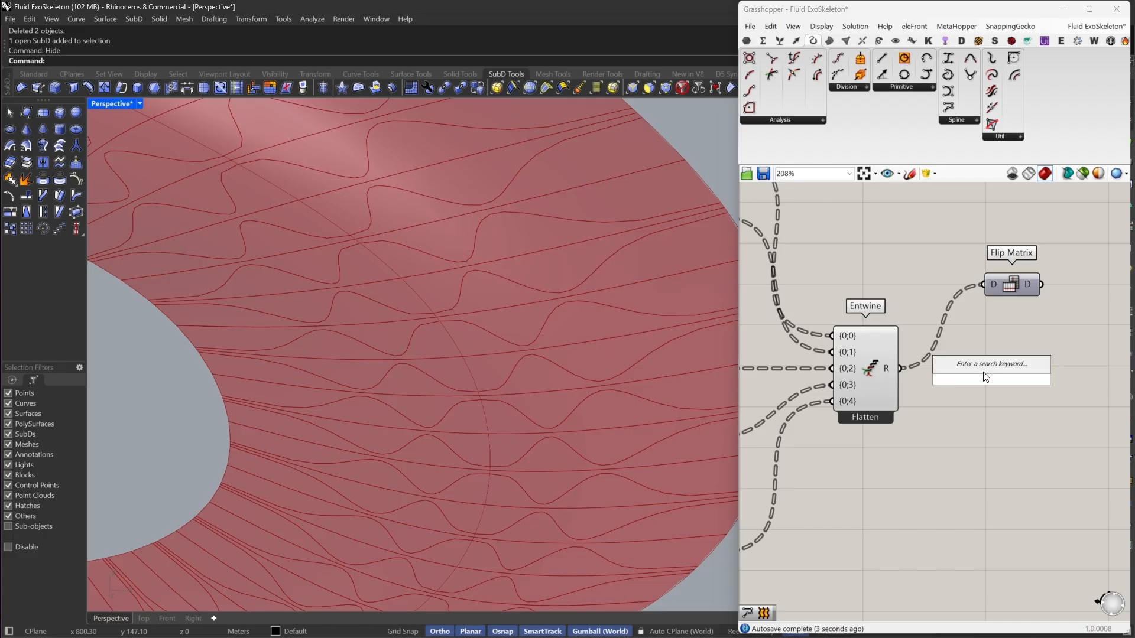
type("tr")
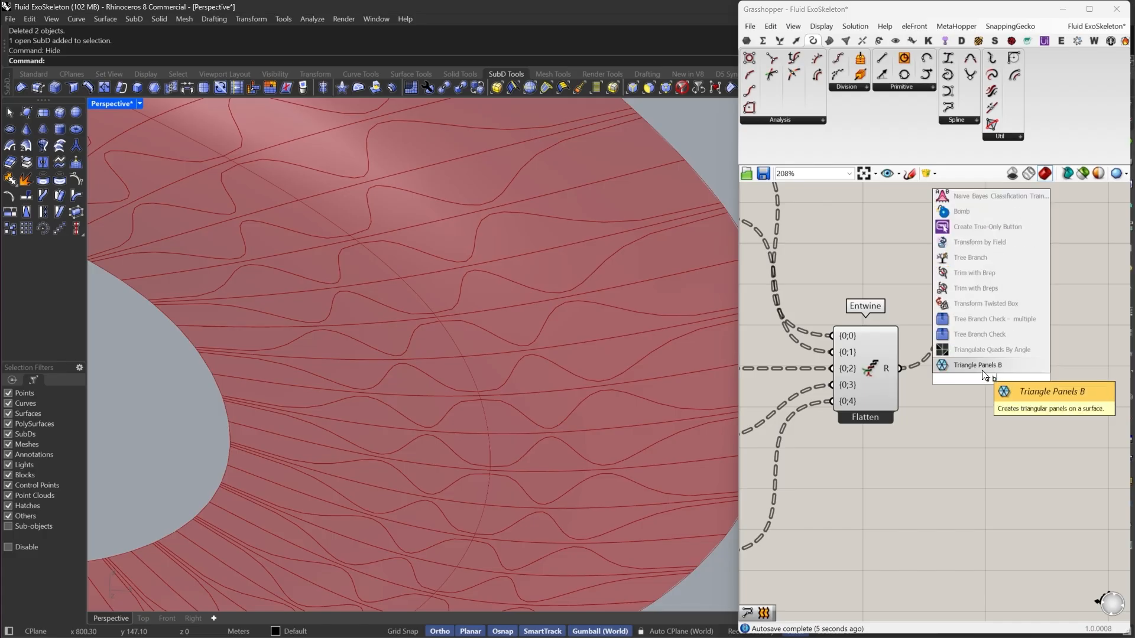
left_click(978, 335)
left_click_drag(901, 368, 978, 369)
scroll(601, 345, "down", 5)
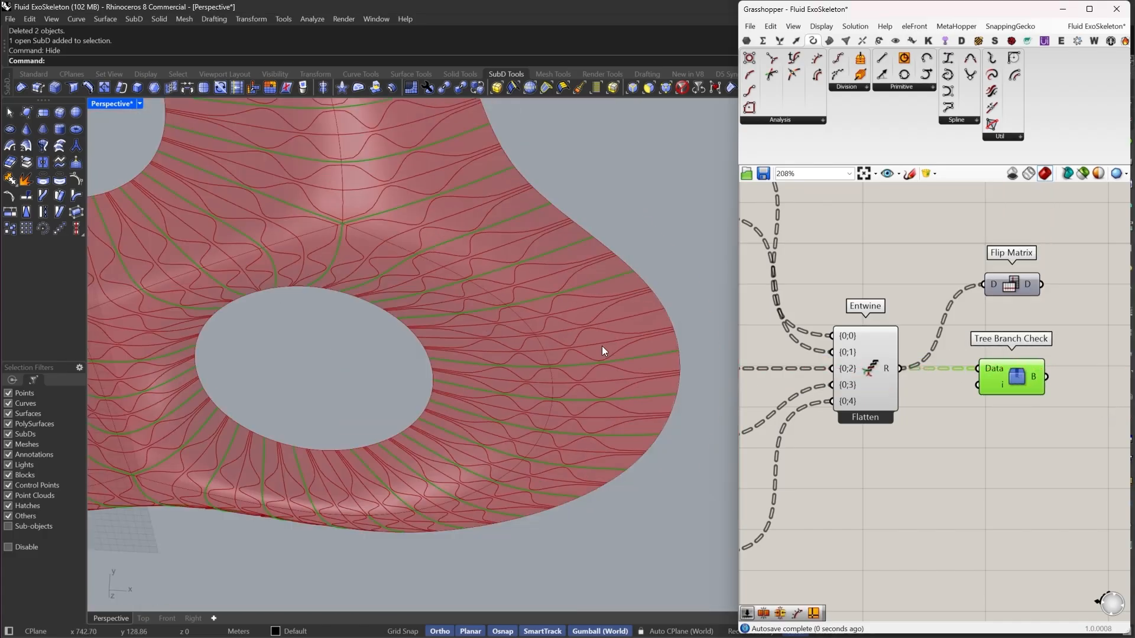
scroll(518, 309, "up", 4)
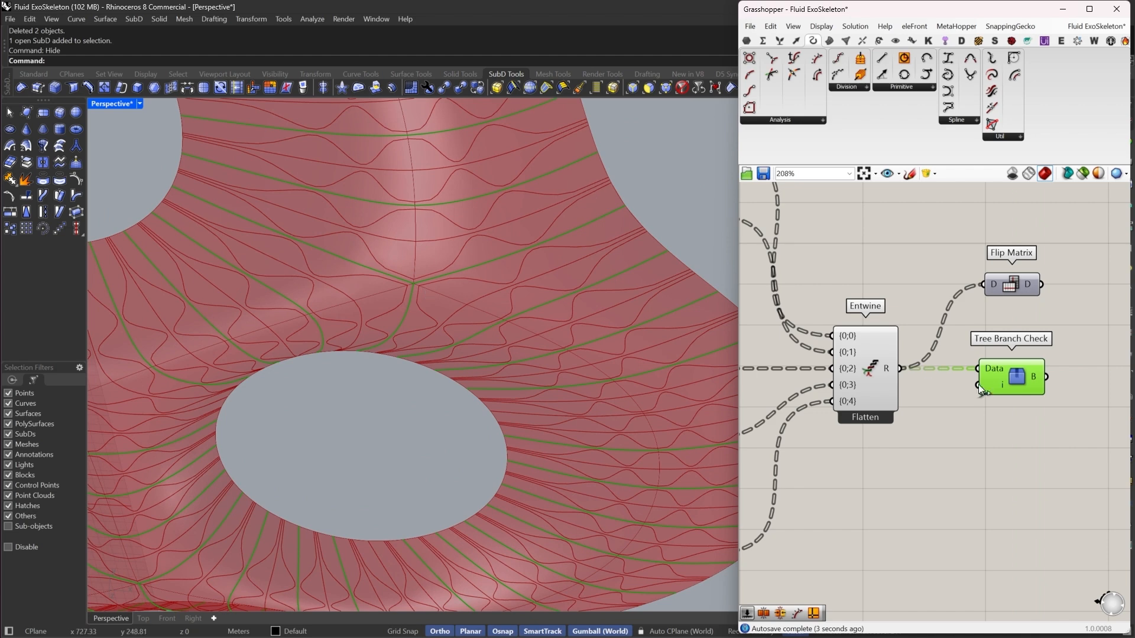
scroll(509, 331, "down", 4)
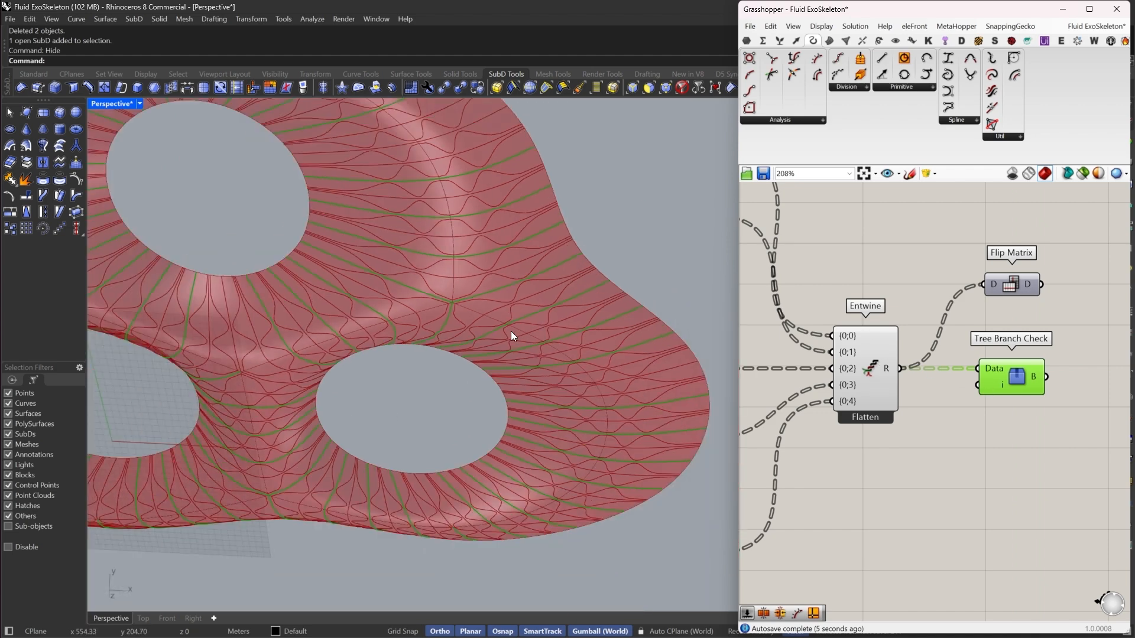
Feed Tree Branch Check from the Flip Matrix output instead and inspect the highlighted group of curves near the central hole
right_click_drag(962, 405, 948, 424)
left_click_drag(984, 399, 1102, 398)
left_click_drag(991, 301, 1092, 393)
scroll(630, 366, "down", 7)
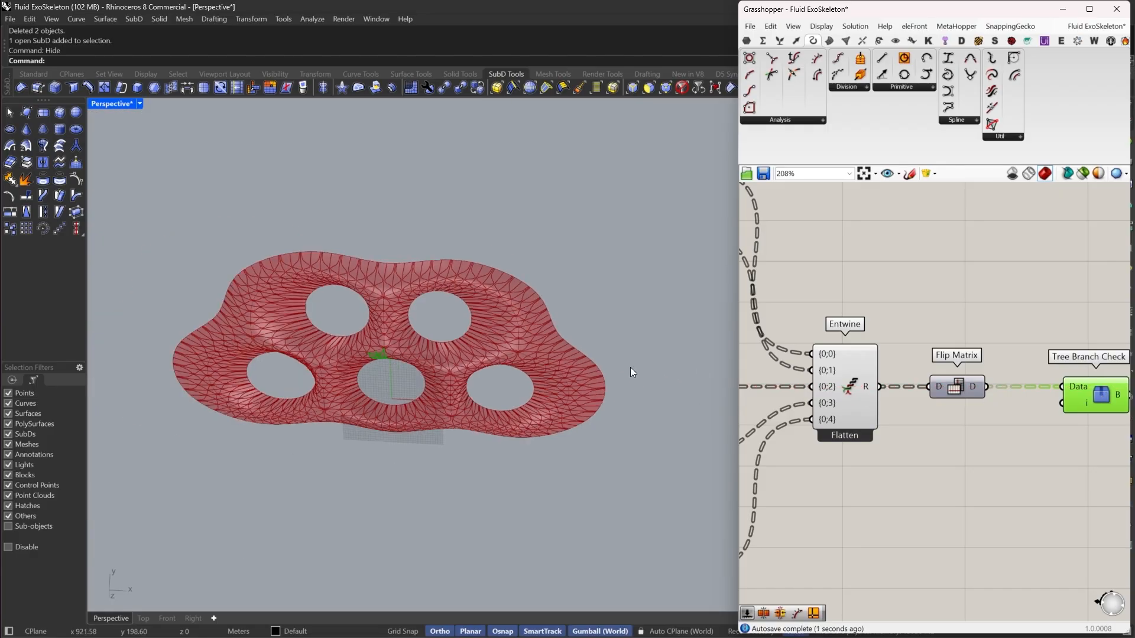
scroll(523, 364, "up", 2)
scroll(482, 353, "up", 4)
scroll(481, 357, "up", 3)
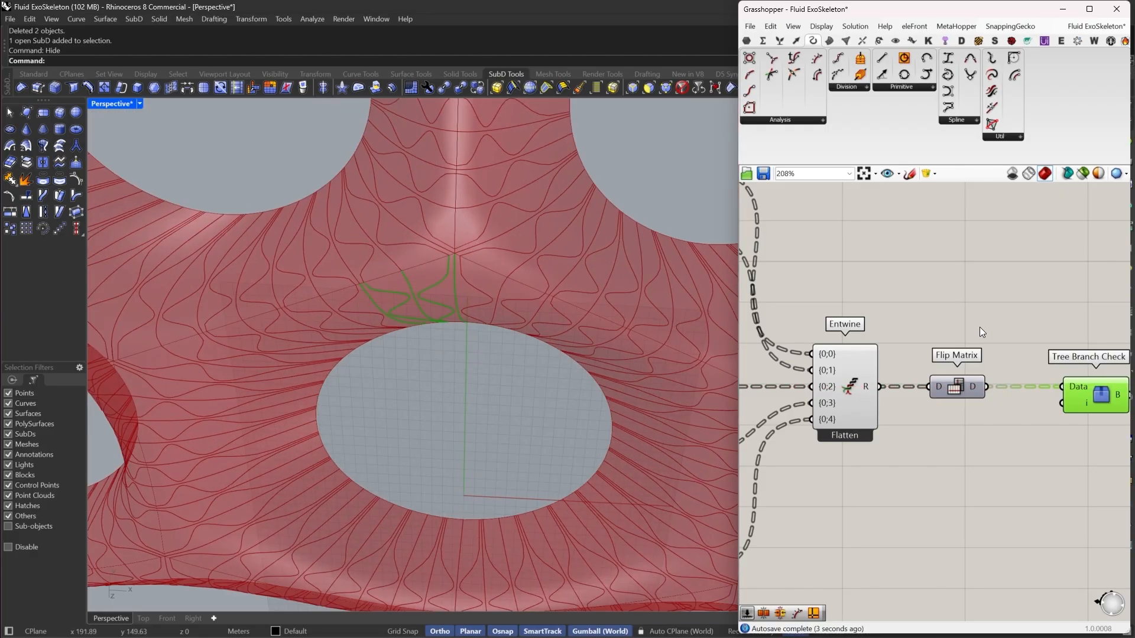
Delete the Tree Branch Check component after the Flip Matrix
right_click_drag(965, 387, 920, 379)
left_click(913, 381)
left_click(1051, 384)
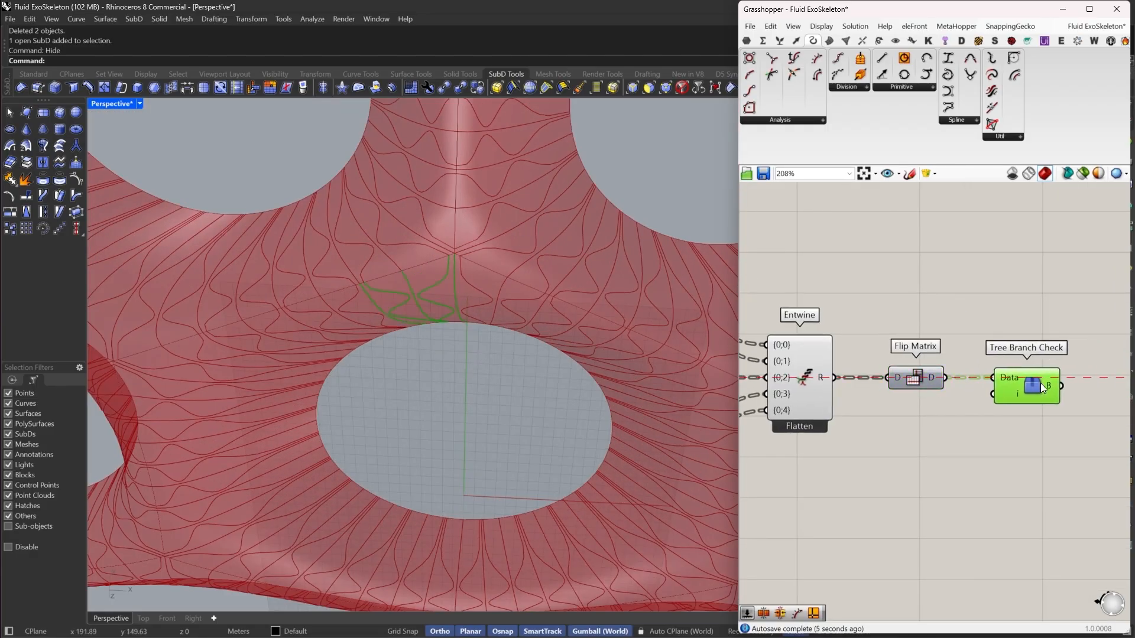
right_click_drag(1051, 385, 1007, 381)
key("Delete")
Add a Loft component with the Flip Matrix output as its curves and align it beside the Flip Matrix
double_click(1007, 380)
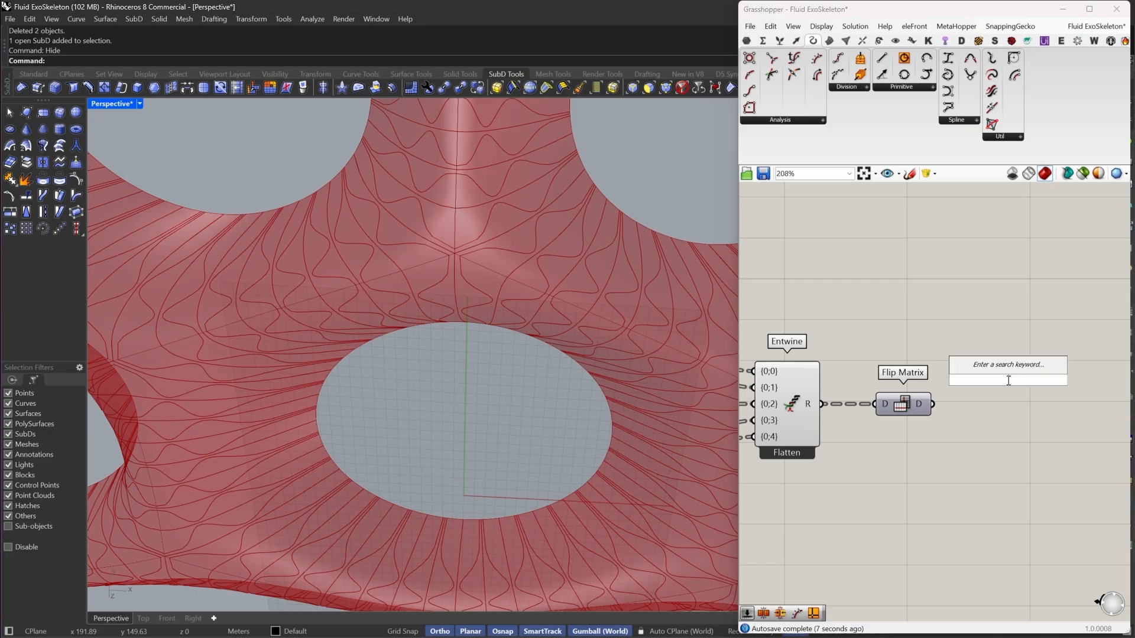
type("lo")
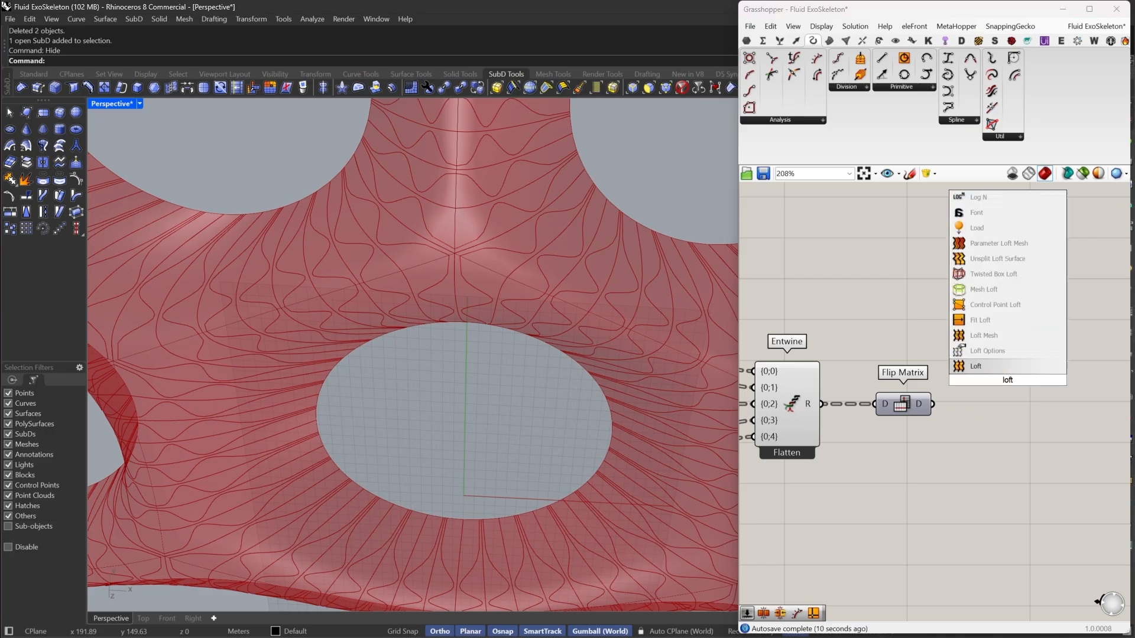
type("ft")
key("Return")
right_click_drag(1003, 374, 974, 358)
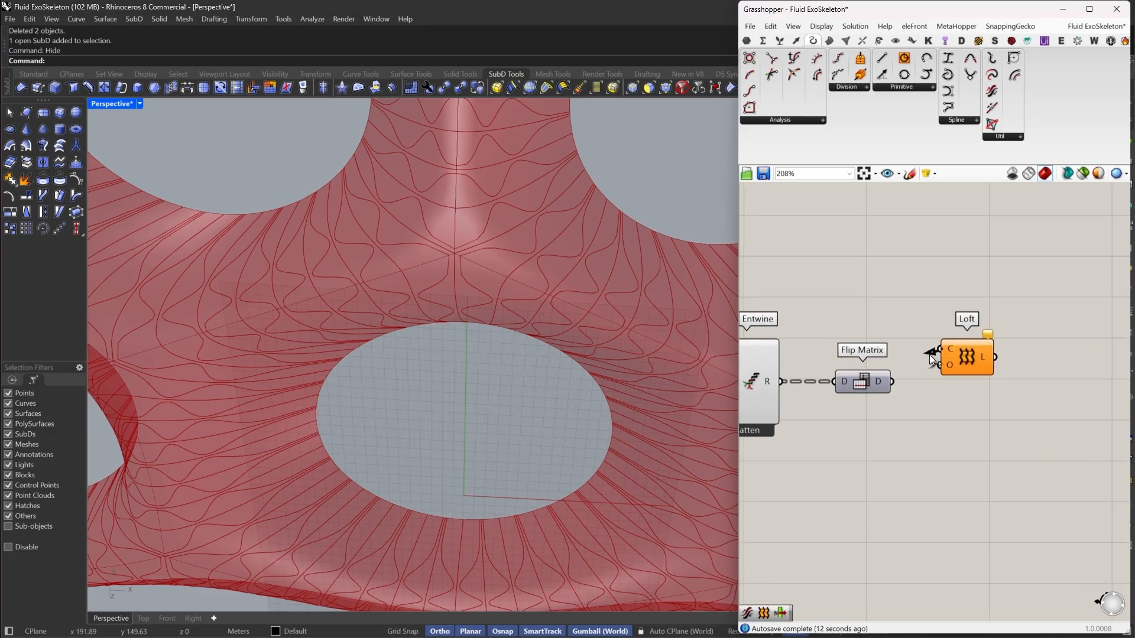
left_click_drag(931, 358, 896, 385)
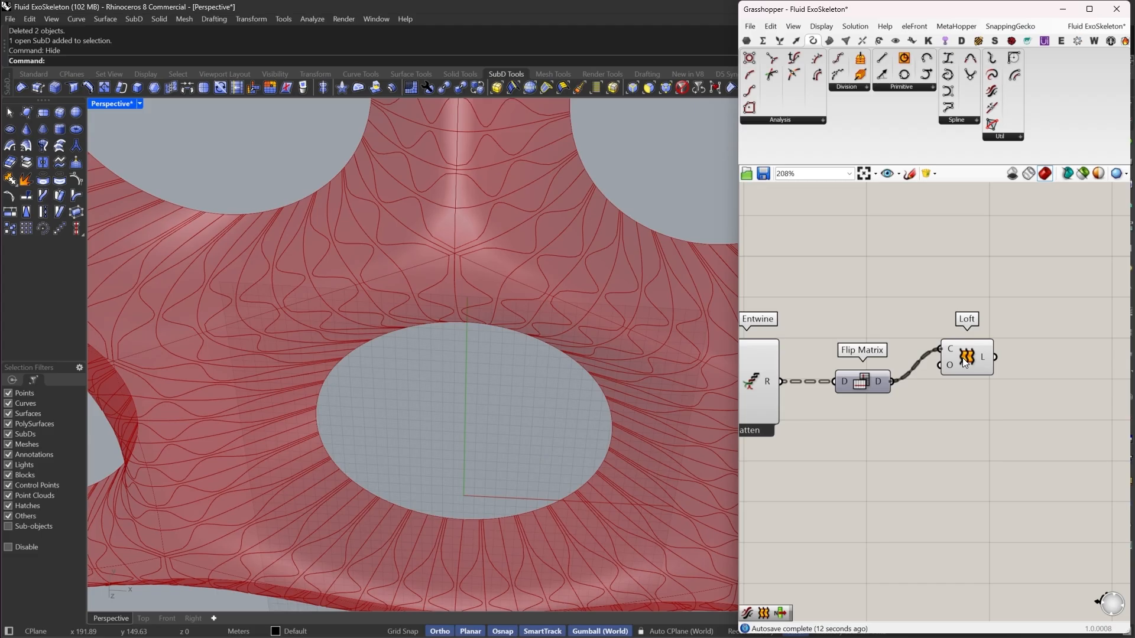
left_click_drag(963, 357, 1072, 392)
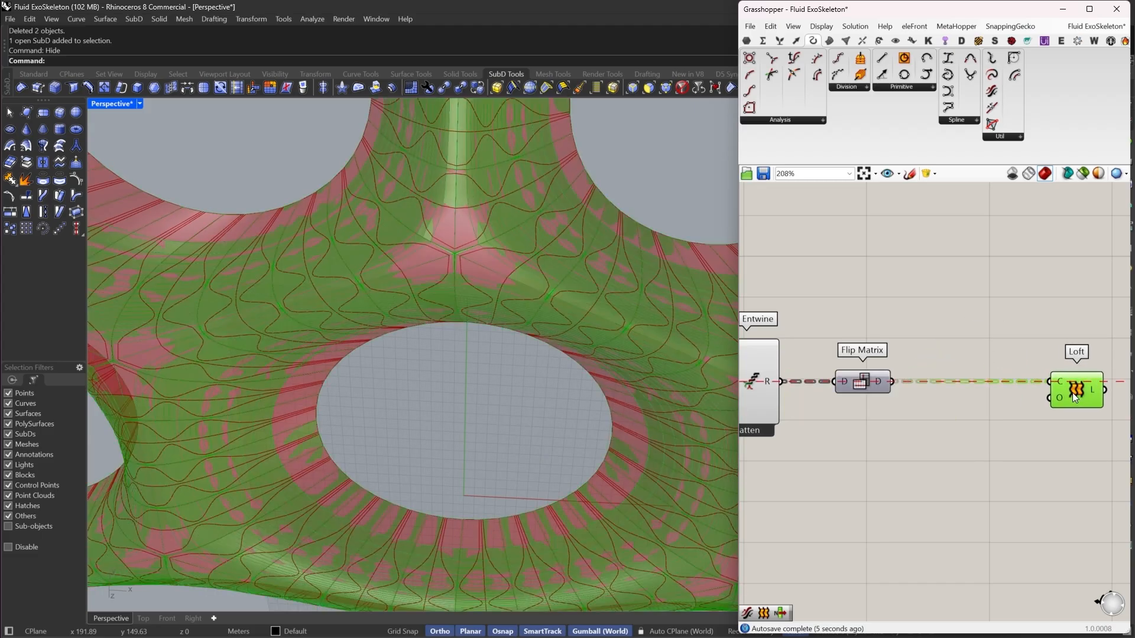
right_click_drag(1077, 393, 933, 362)
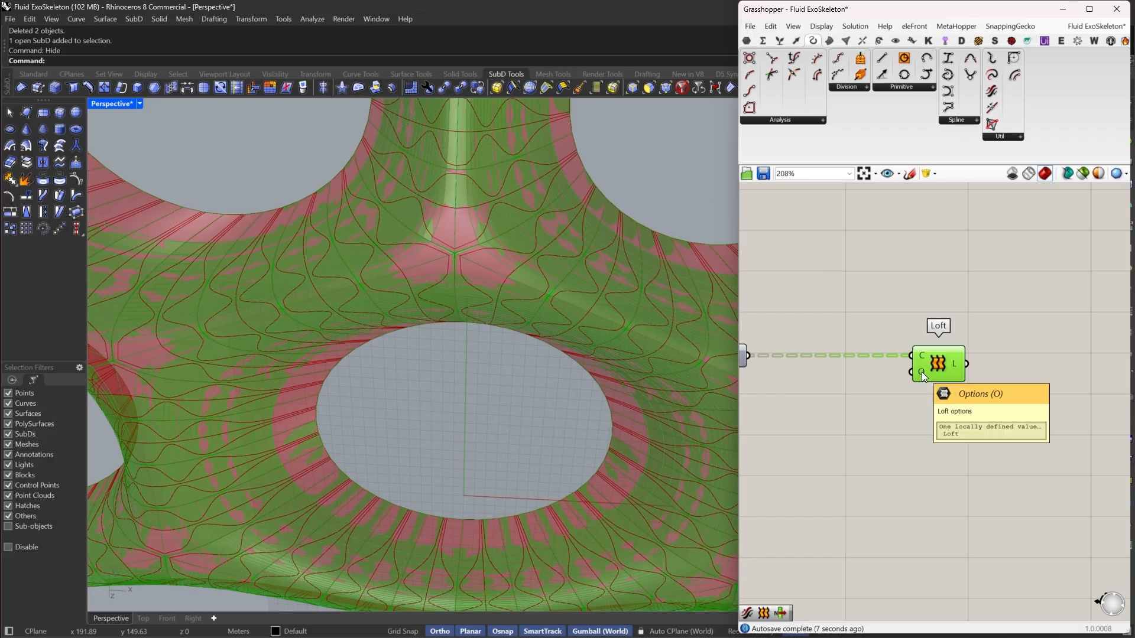
Turn off the preview of the Entwine and Flip Matrix components
scroll(687, 277, "up", 5)
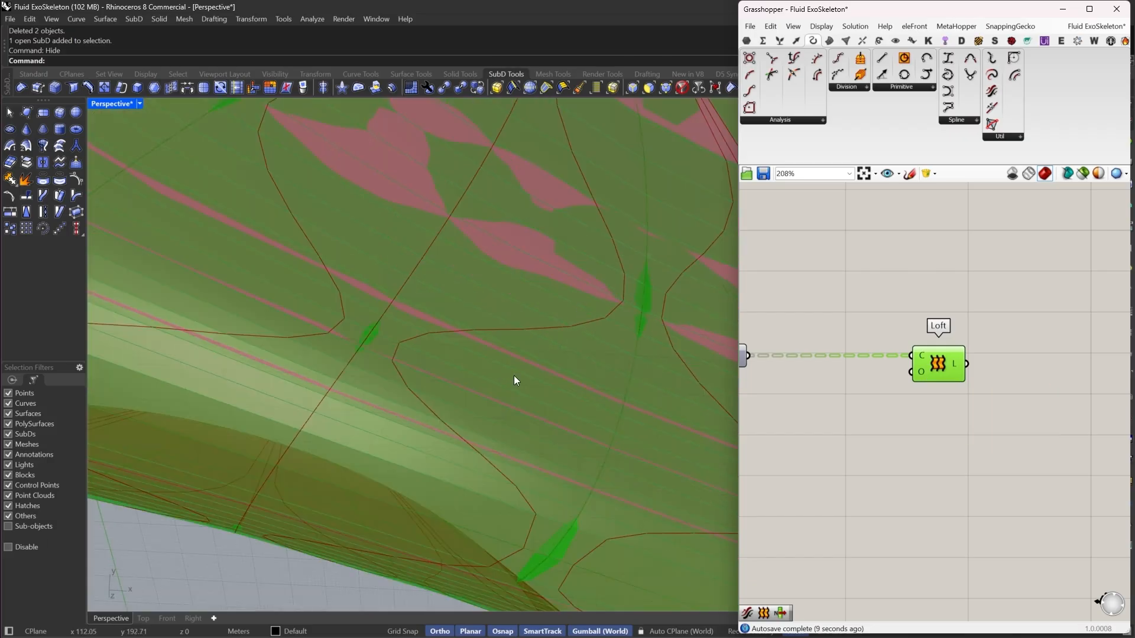
scroll(1034, 351, "down", 4)
left_click_drag(929, 293, 809, 402)
right_click(855, 278)
left_click(887, 295)
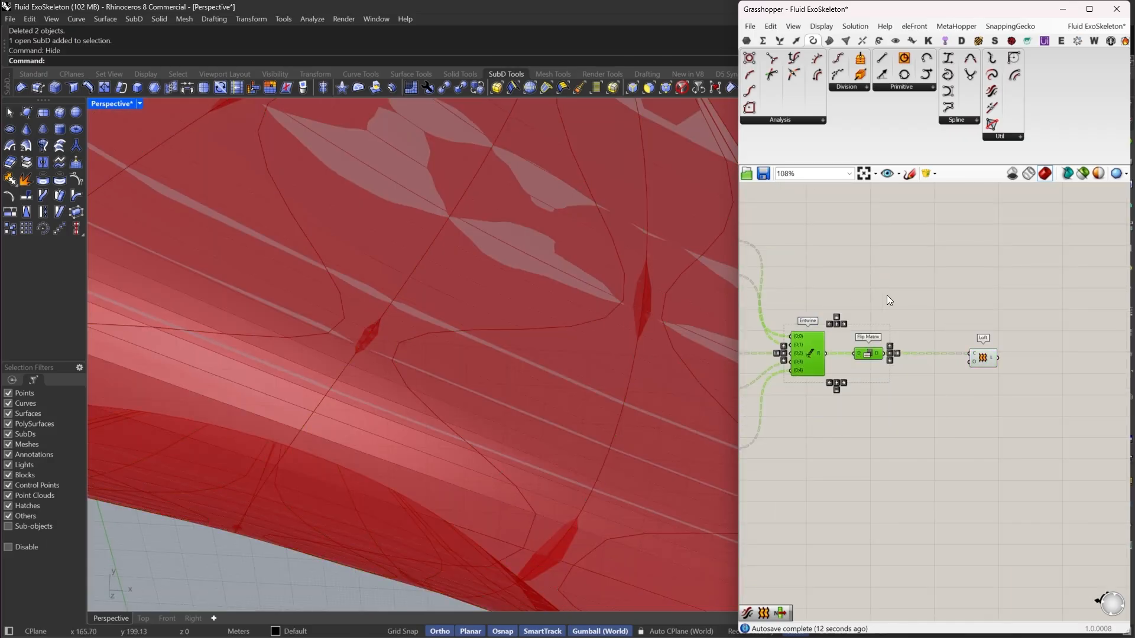
left_click(887, 295)
Turn off the preview of the curve-generating components upstream of the Loft
scroll(522, 339, "down", 5)
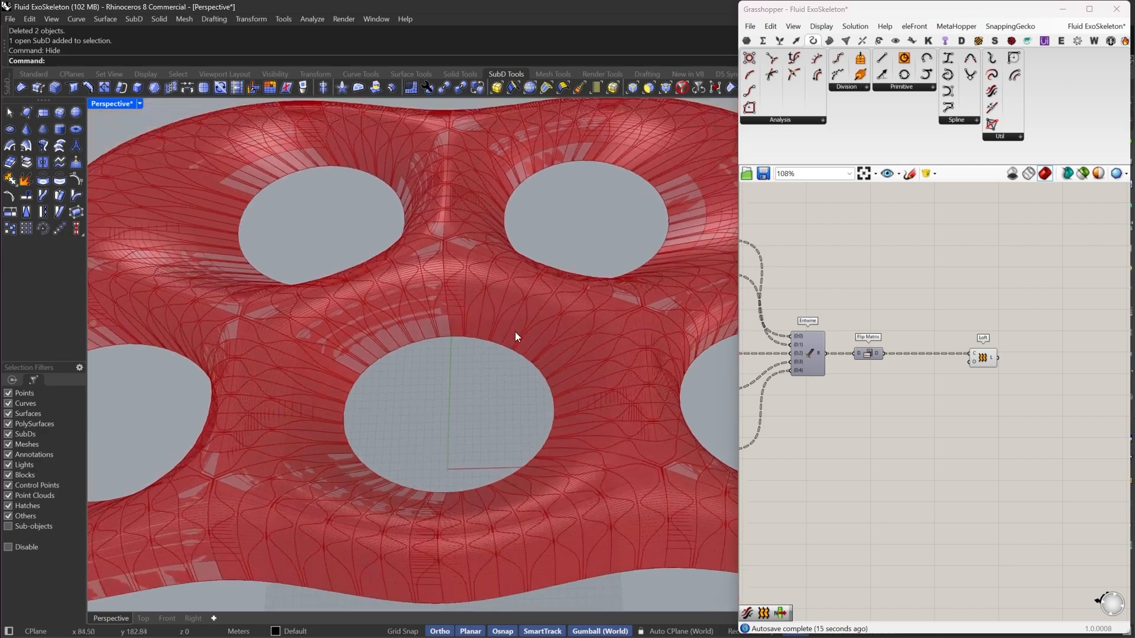
right_click_drag(515, 331, 504, 278)
scroll(978, 320, "down", 6)
left_click(931, 293)
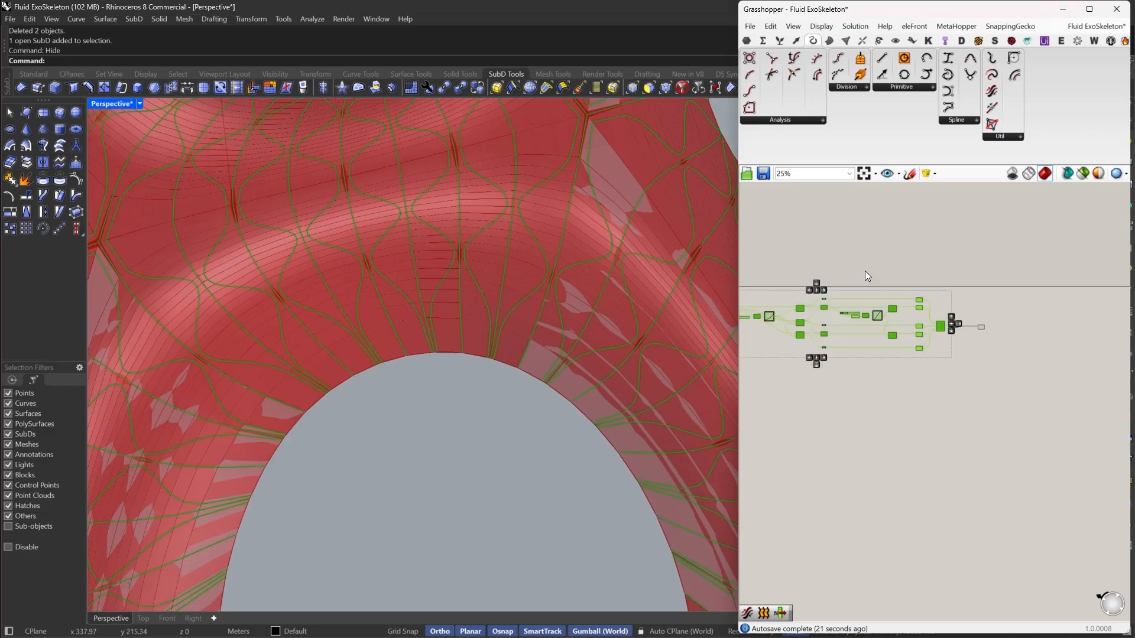
right_click(889, 236)
left_click(905, 252)
left_click(906, 252)
Inspect the lofted strips around the holes and turn off the preview of the components at the start of the definition
scroll(523, 267, "up", 4)
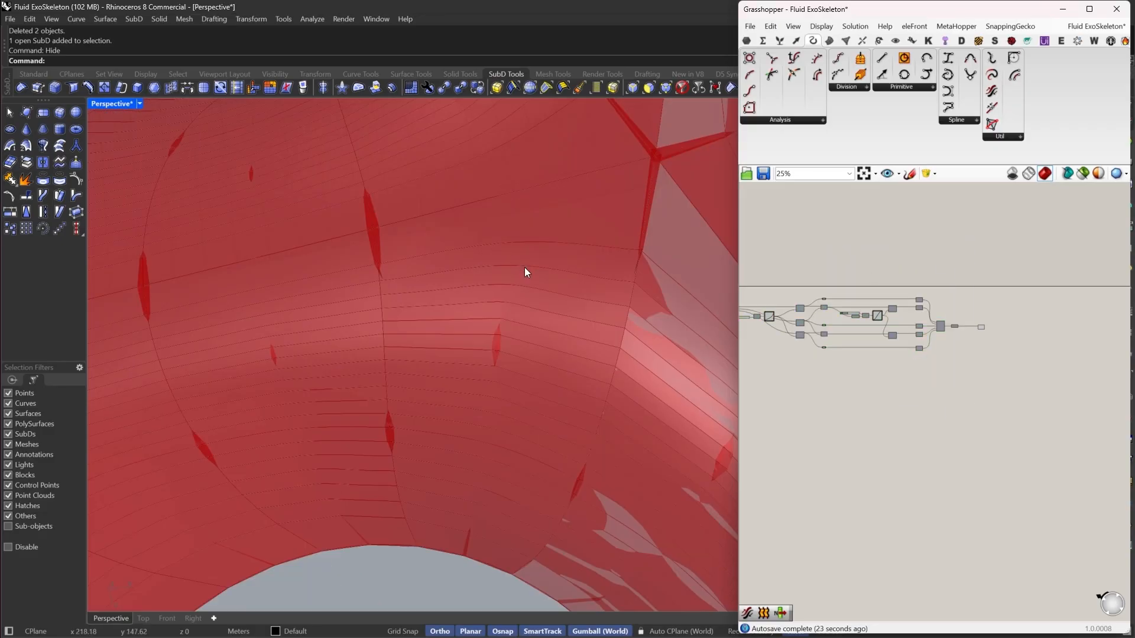
right_click_drag(524, 268, 592, 367)
scroll(459, 315, "down", 5)
scroll(592, 367, "up", 5)
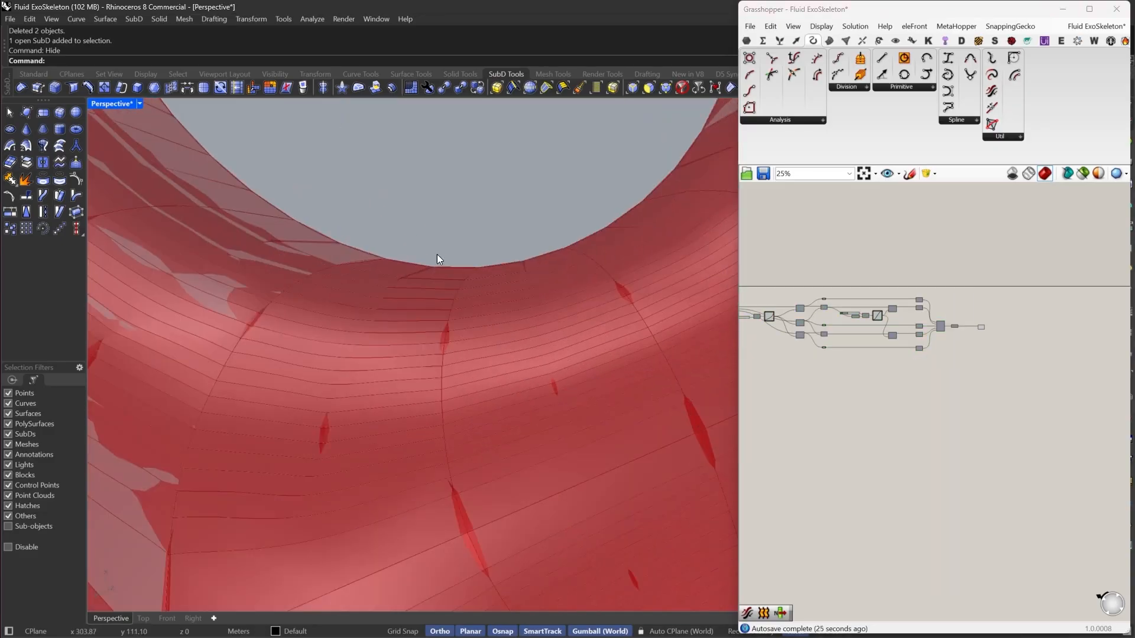
mouse_move(438, 259)
right_mouse_down()
mouse_move(395, 250)
mouse_move(417, 259)
right_mouse_up()
scroll(395, 250, "down", 5)
scroll(848, 319, "down", 3)
right_click_drag(848, 301, 914, 315)
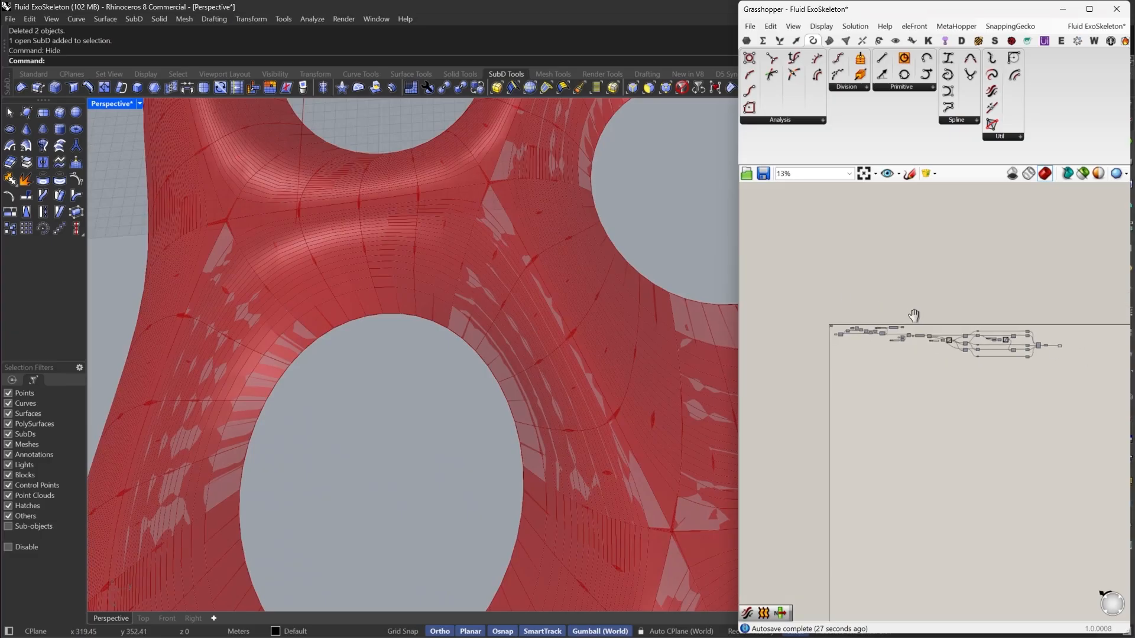
left_click_drag(945, 308, 837, 340)
middle_click(919, 261)
left_click(935, 280)
left_click(960, 264)
Set the loft type in the Loft component's options to Straight and commit the change
right_click_drag(346, 279, 621, 369)
scroll(621, 369, "up", 5)
right_click_drag(939, 394, 806, 377)
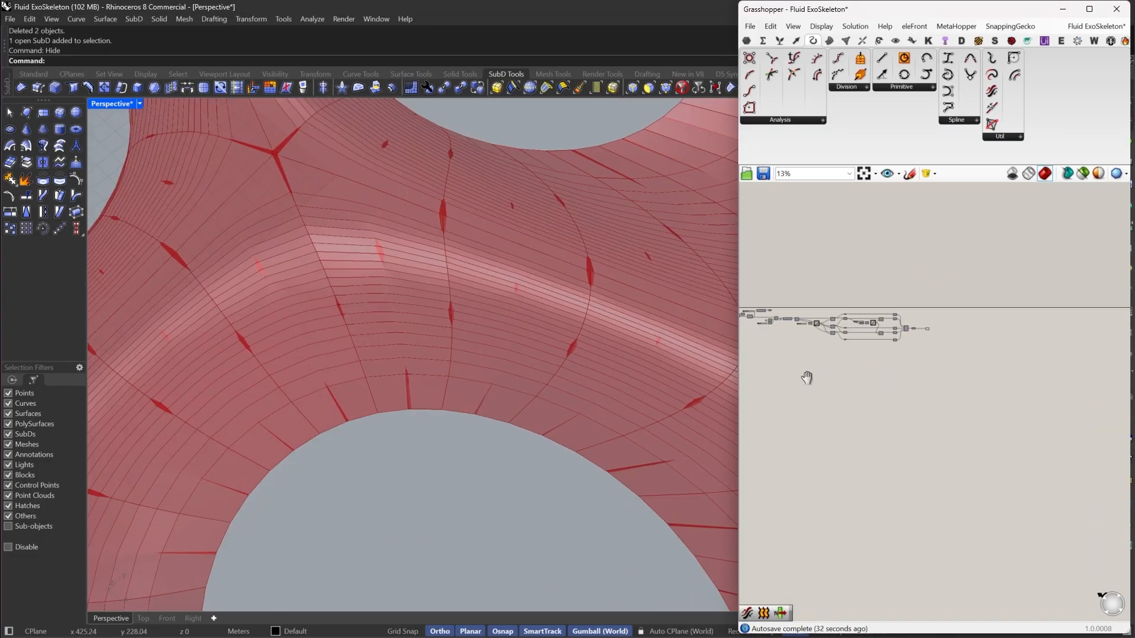
scroll(910, 321, "up", 10)
right_click(902, 308)
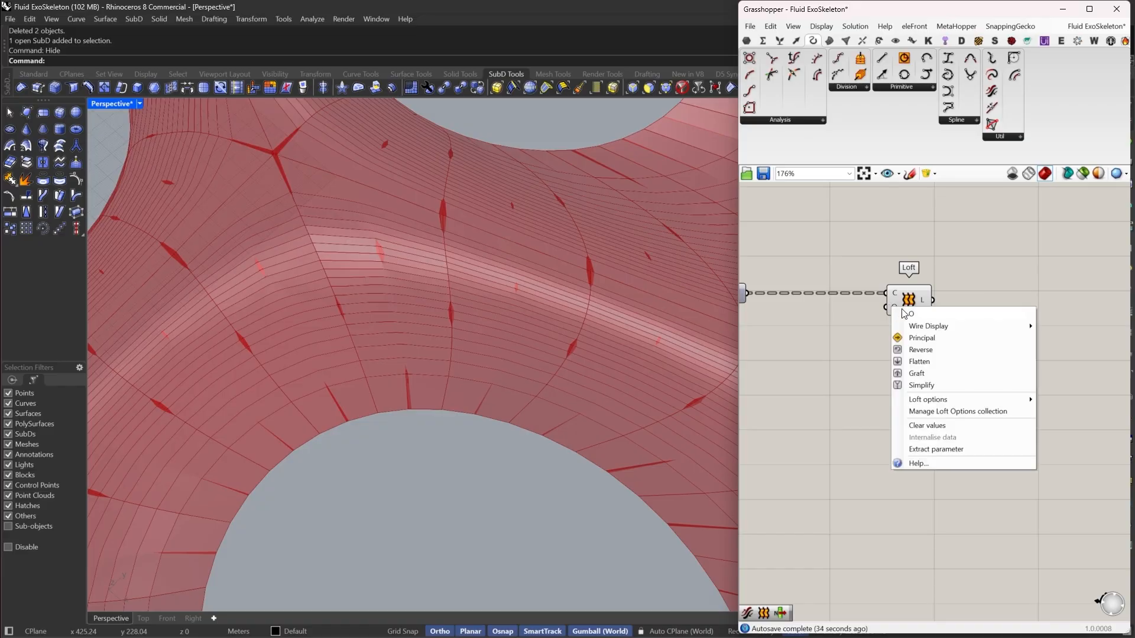
left_click(895, 305)
right_click(895, 305)
mouse_move(921, 395)
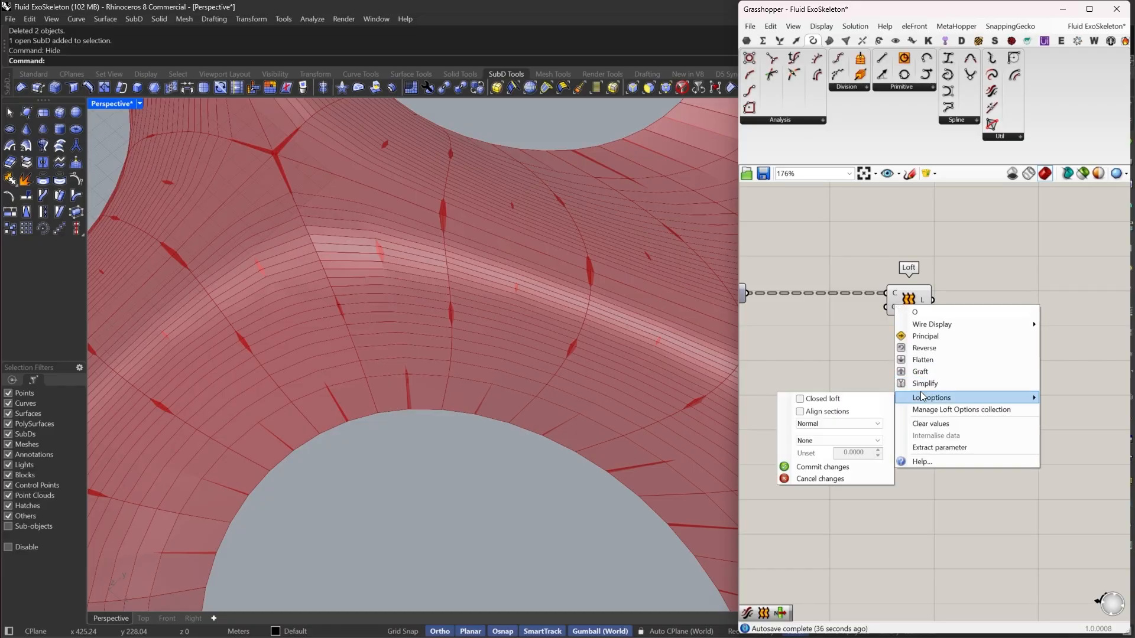
left_click(847, 424)
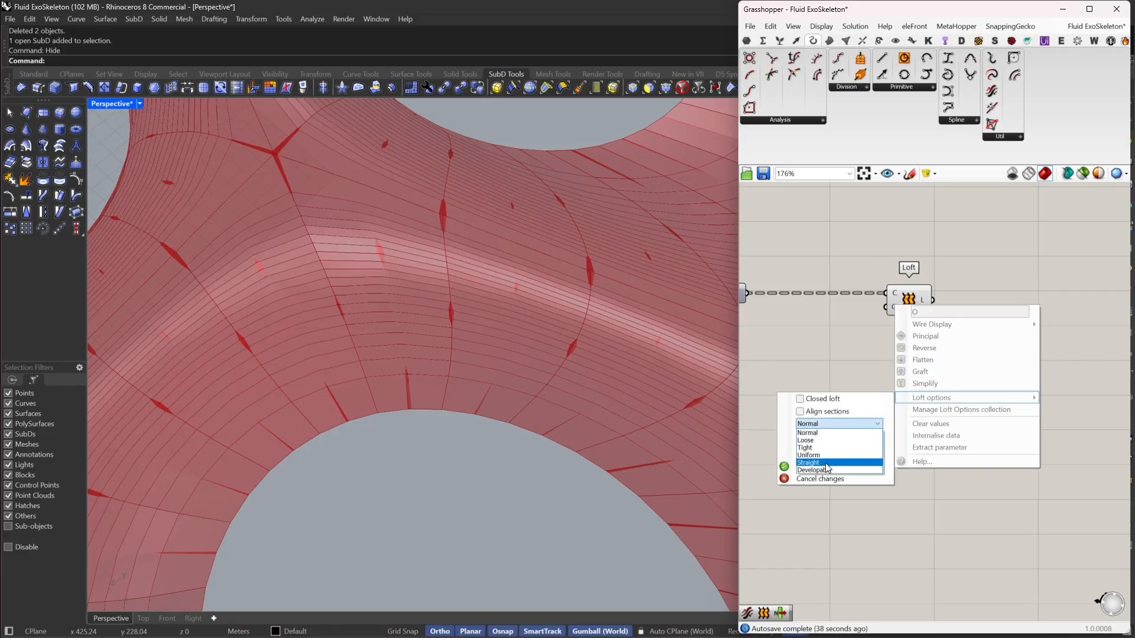
left_click(826, 463)
left_click(827, 466)
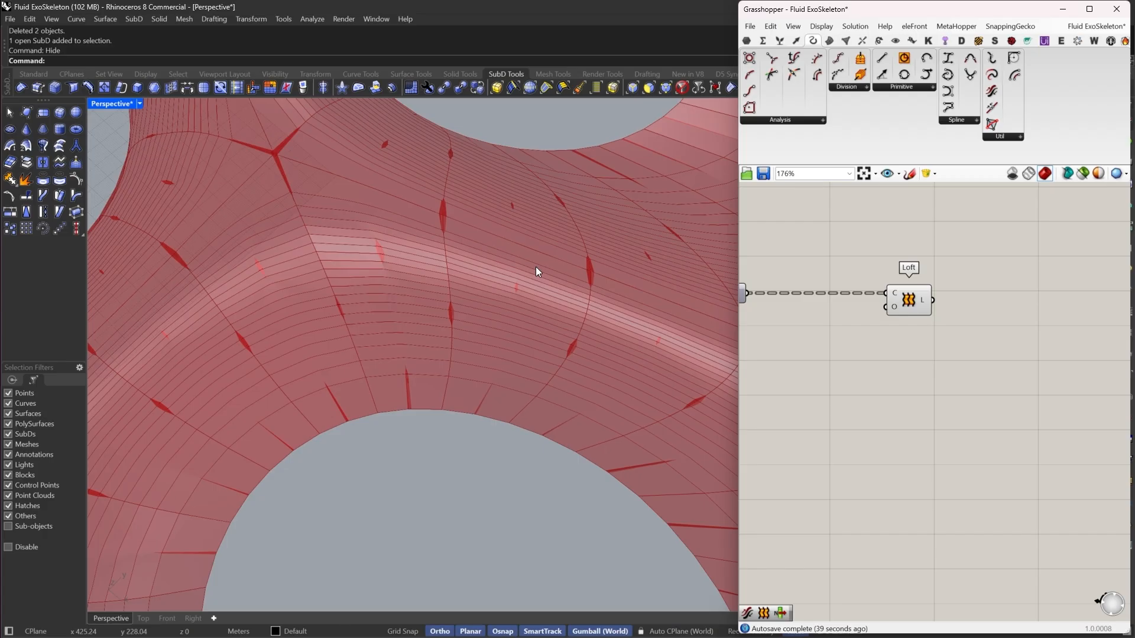
Inspect the straight loft, make room before the Loft component, and add a Shift List fed by the Flip Matrix output
scroll(536, 267, "down", 2)
scroll(484, 261, "down", 6)
scroll(484, 304, "up", 6)
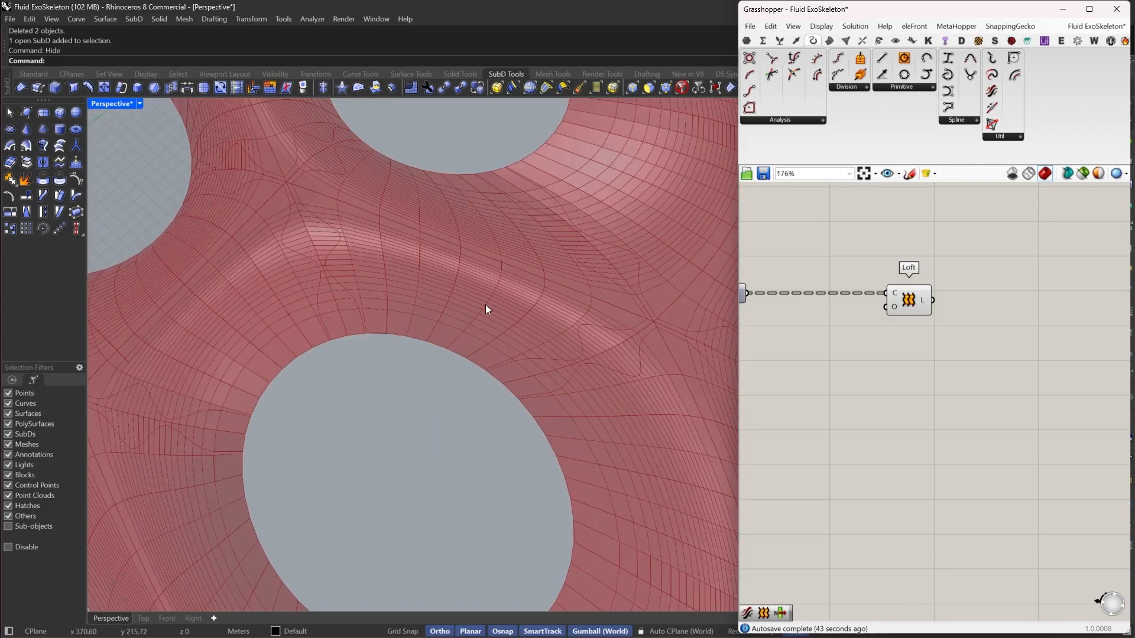
right_click_drag(408, 307, 520, 347)
scroll(521, 344, "up", 6)
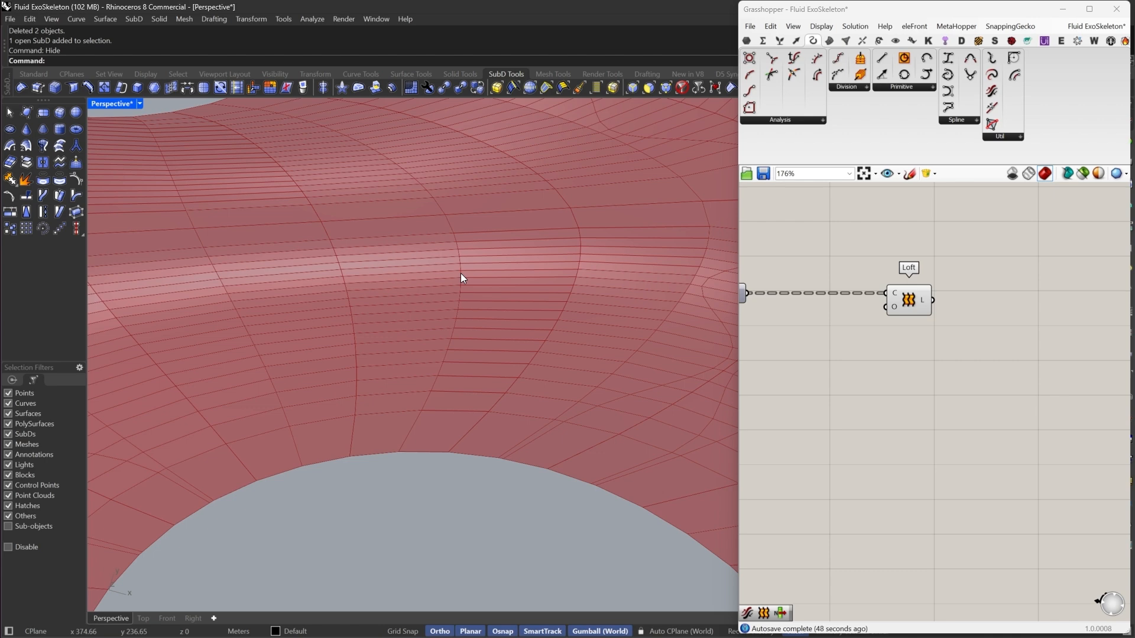
left_click_drag(908, 306, 1000, 305)
left_click(855, 388)
double_click(844, 334)
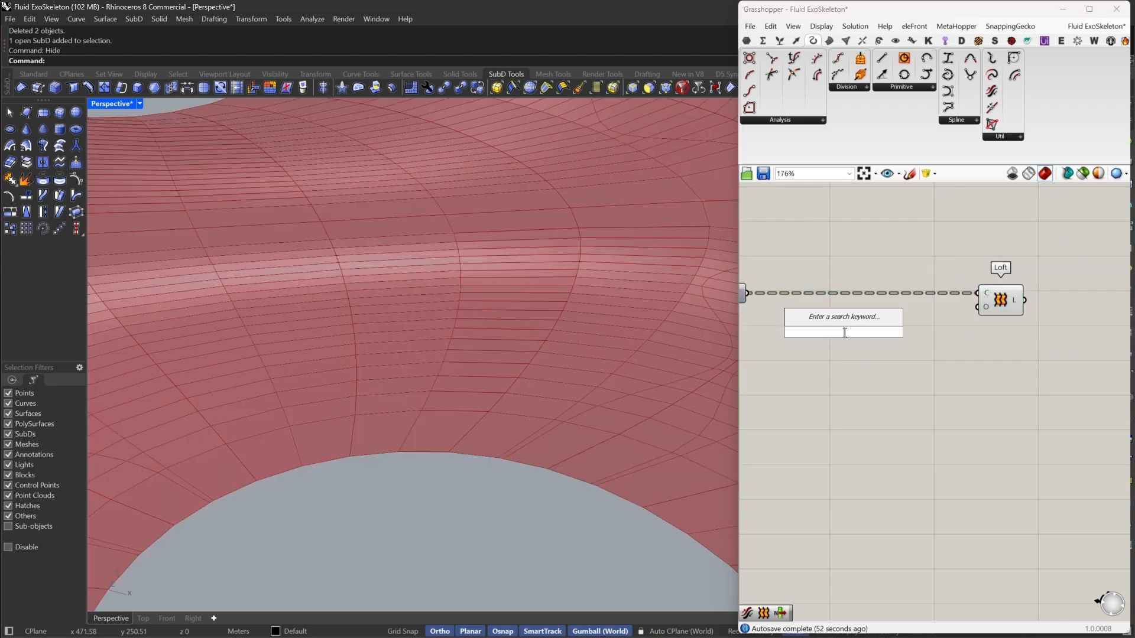
type("shift")
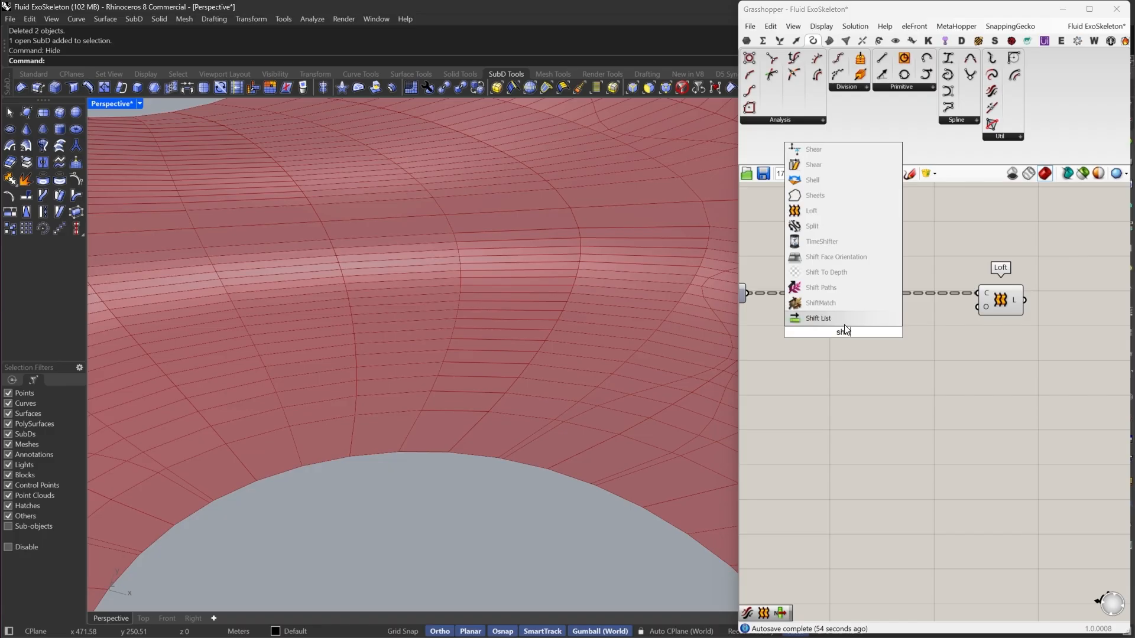
left_click(835, 321)
left_click_drag(746, 293, 747, 293)
left_click_drag(847, 341, 831, 317)
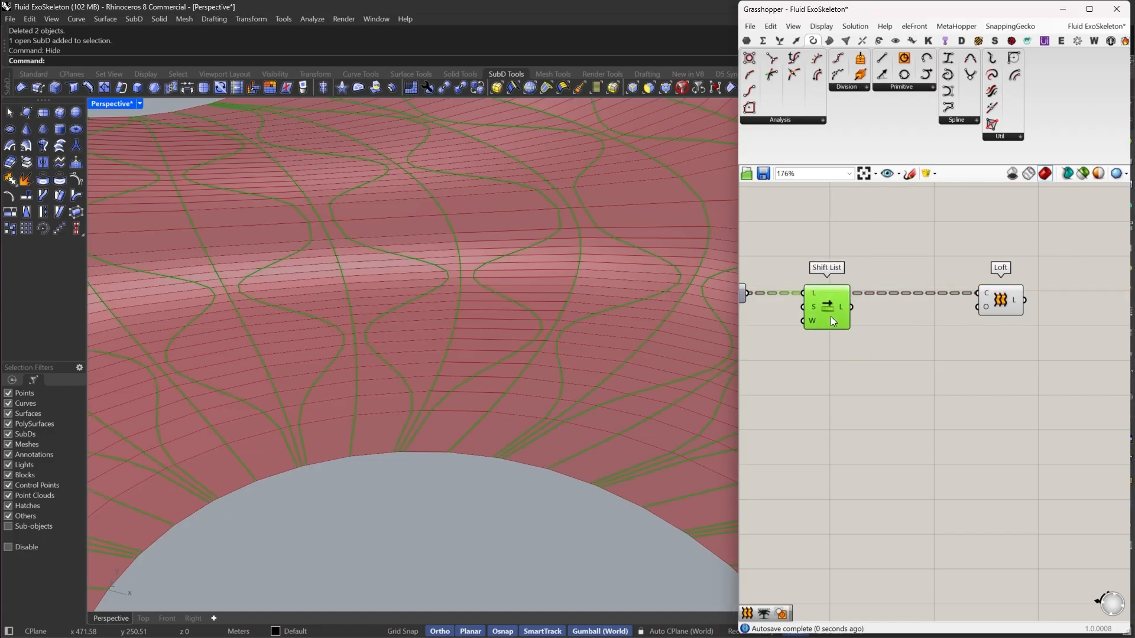
Invert the Shift List's wrap input and graft its output
right_click(810, 324)
left_click(842, 410)
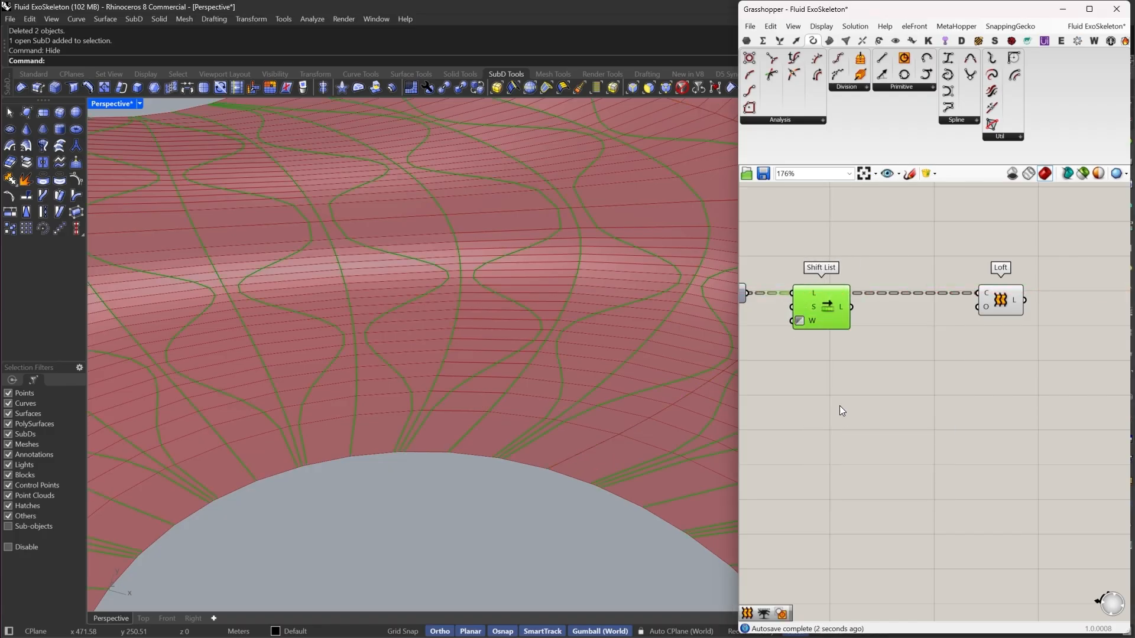
right_click(843, 308)
left_click(887, 363)
Duplicate the Shift List below the original and set the upper one's shift offset to -1
left_click_drag(835, 317, 862, 374)
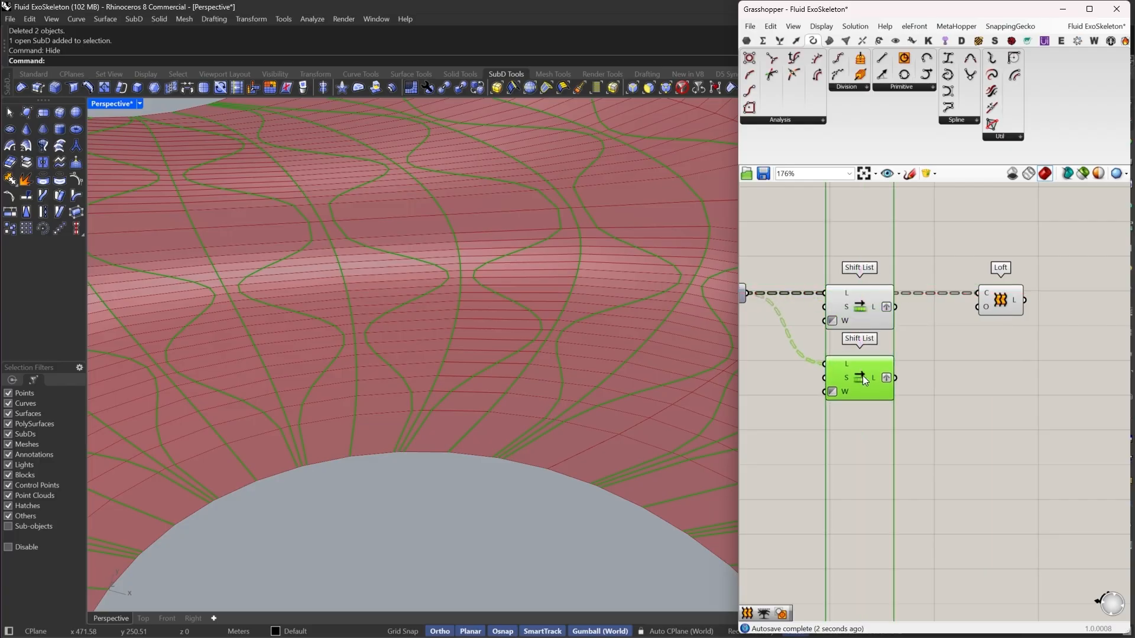
right_click(831, 304)
mouse_move(868, 409)
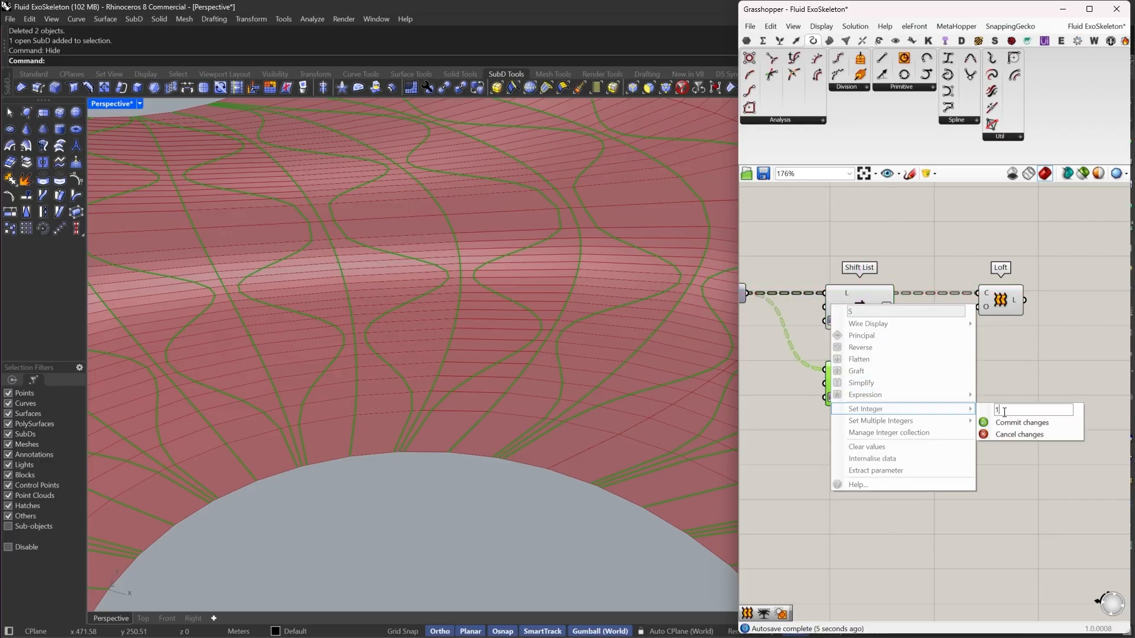
type("-1")
left_click(995, 421)
right_click_drag(1031, 328, 994, 333)
double_click(938, 347)
type("mer")
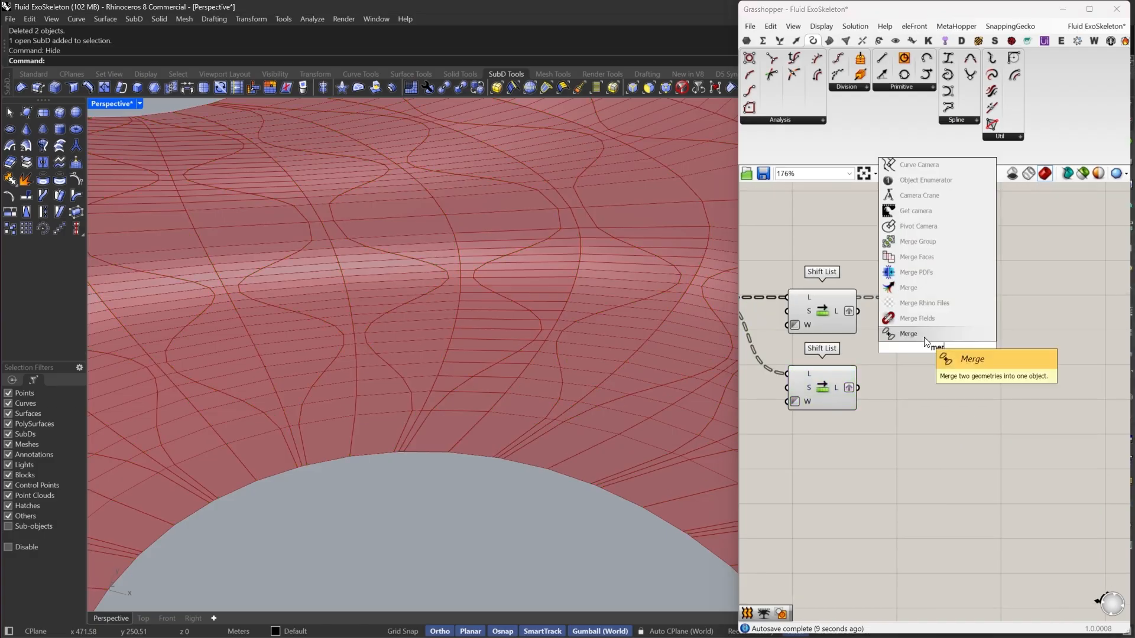
left_click(914, 275)
left_click(930, 351)
key("Delete")
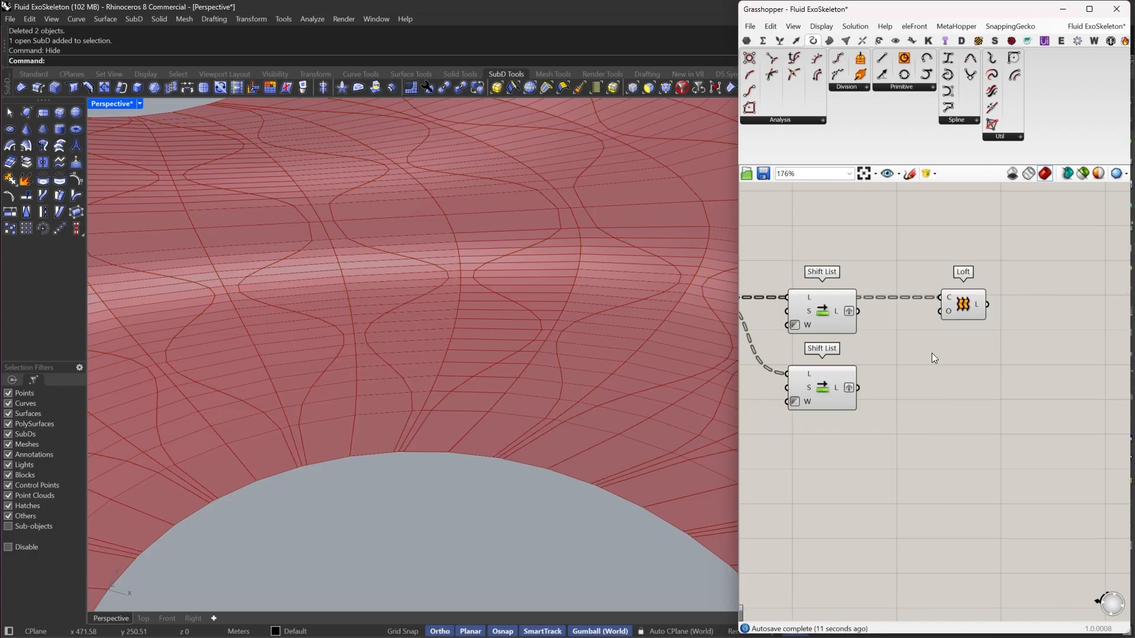
Add a Merge component with the upper Shift List feeding D1 and the lower one feeding D2, and align it before the Loft
double_click(932, 353)
type("mer")
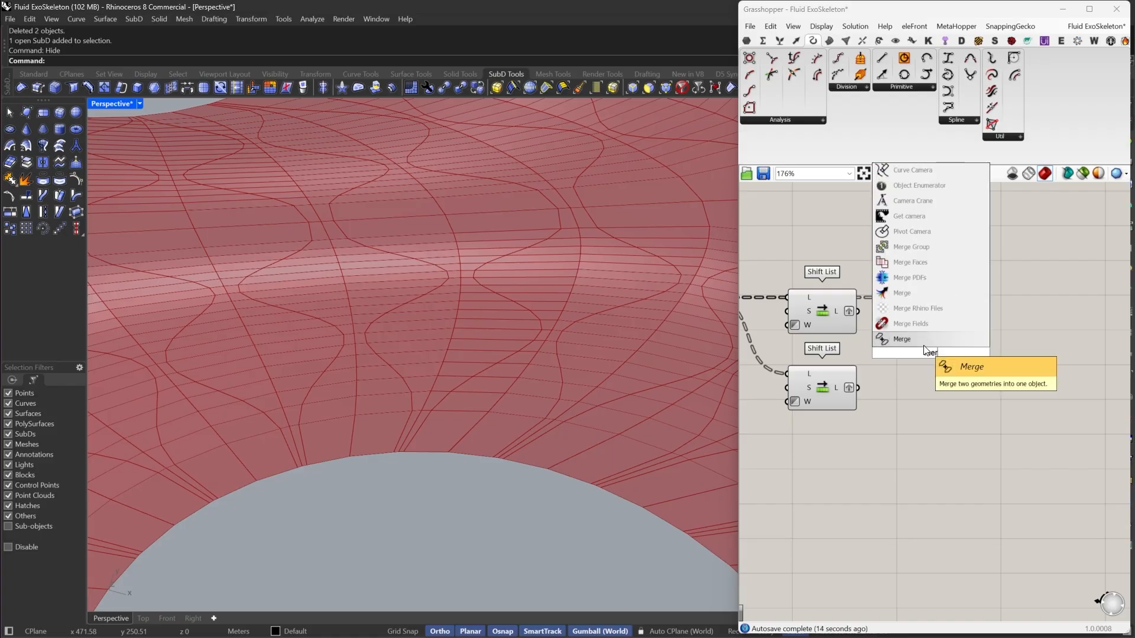
left_click(910, 296)
left_click_drag(914, 345, 857, 312)
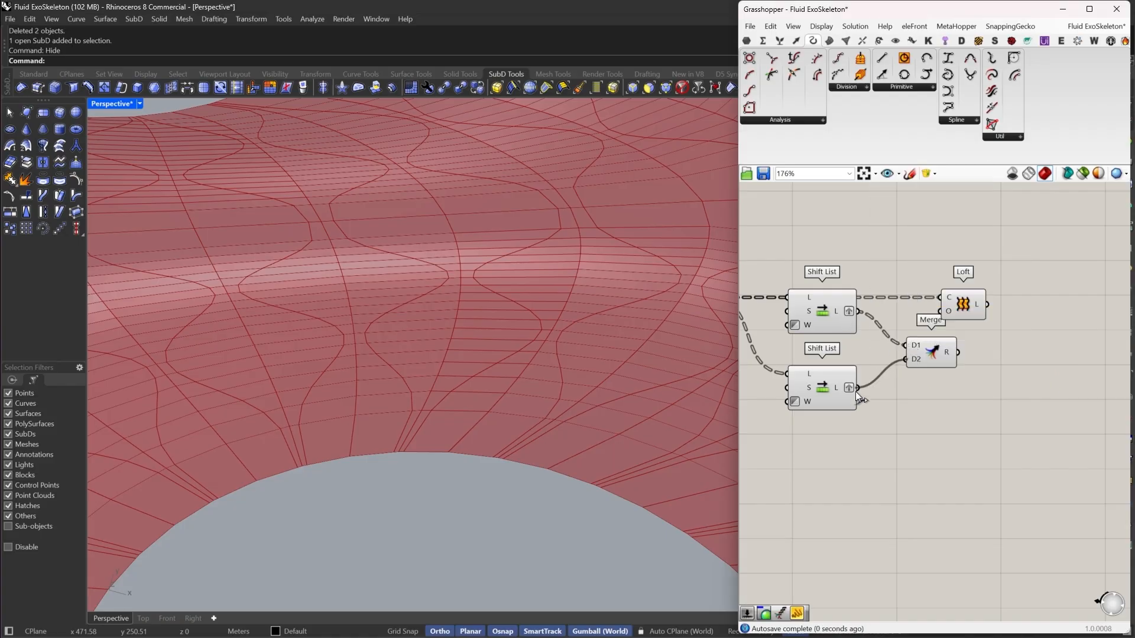
left_click_drag(856, 391, 857, 390)
scroll(931, 357, "up", 5)
left_click(916, 381)
left_click_drag(945, 369, 893, 367)
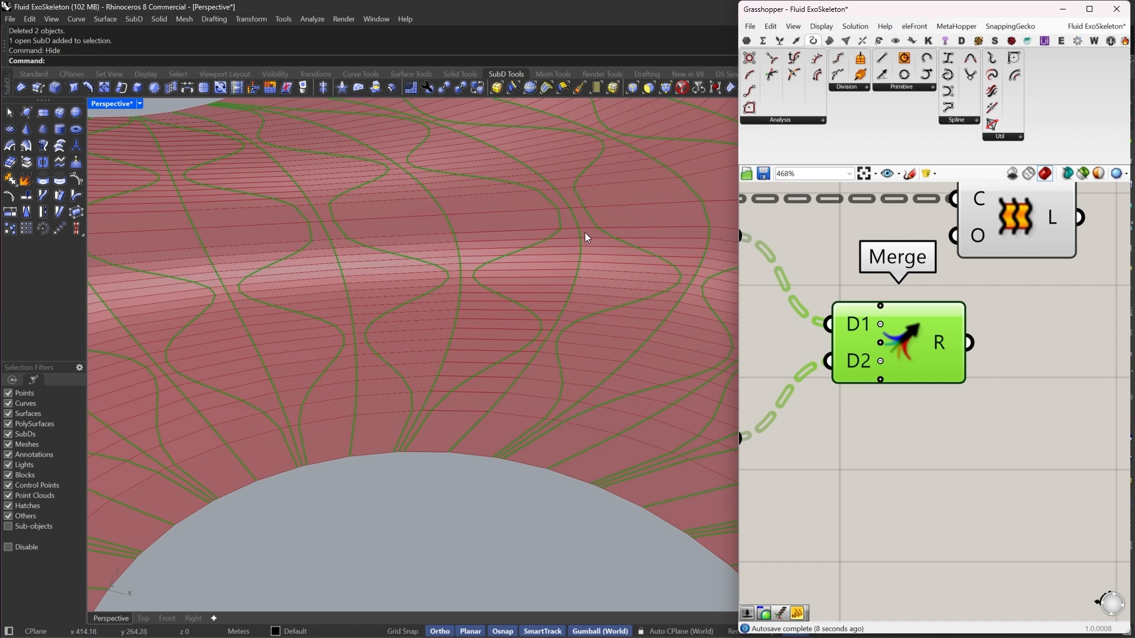
scroll(917, 364, "down", 2)
left_click_drag(917, 364, 900, 328)
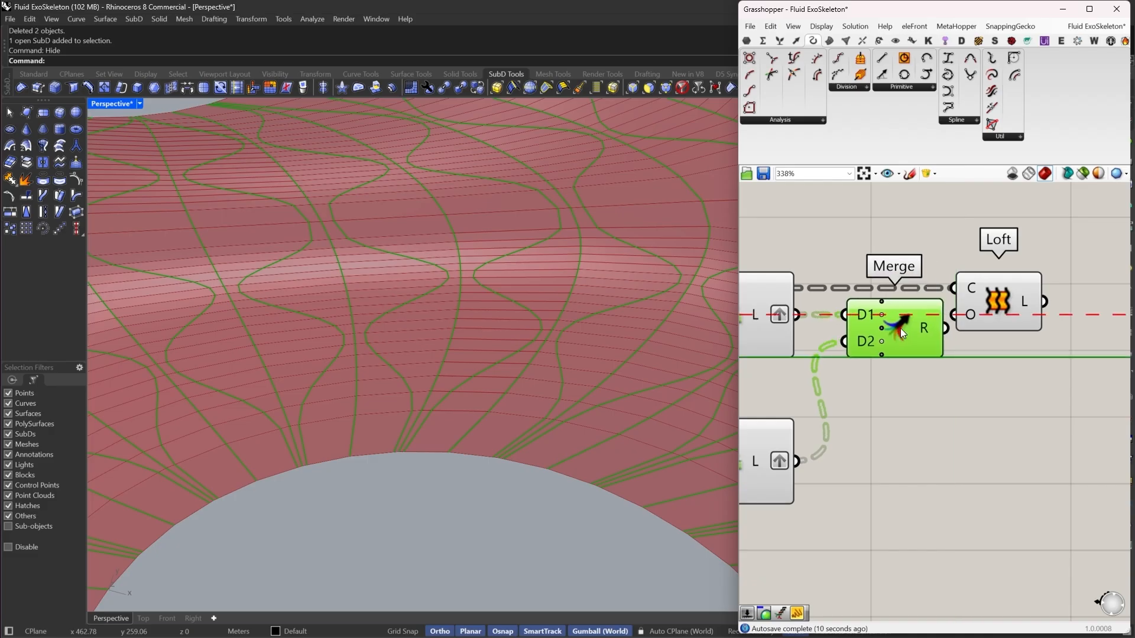
Move the Loft clear of the Merge component and feed its curves input from the Merge result
left_click(1029, 318)
left_click_drag(1030, 317, 1082, 321)
left_click_drag(1015, 289, 942, 342)
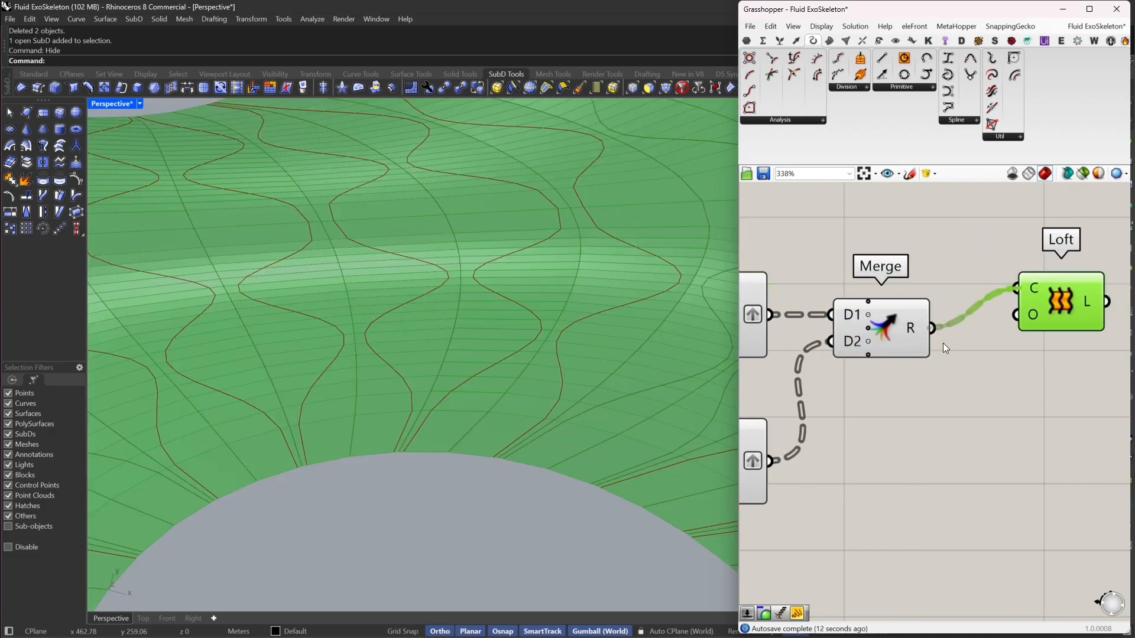
left_click_drag(1044, 300, 1034, 342)
scroll(1034, 342, "down", 4)
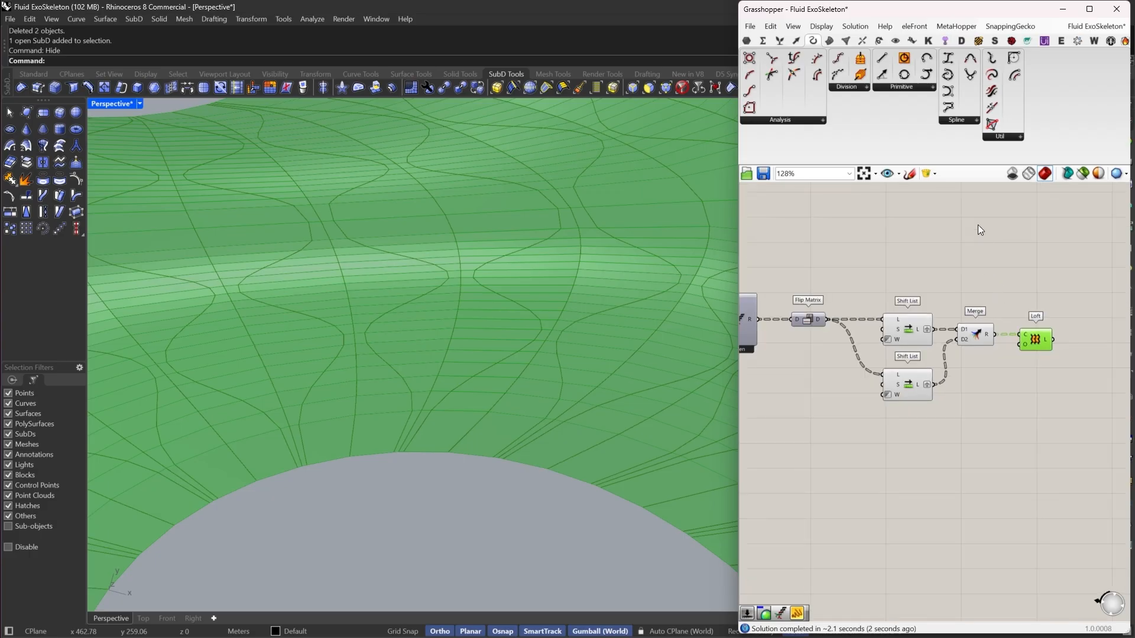
Turn off the preview of the Shift List and Merge components and view the resulting loft around the hole
left_click_drag(977, 225, 863, 426)
right_click(924, 217)
left_click(945, 240)
scroll(446, 333, "down", 4)
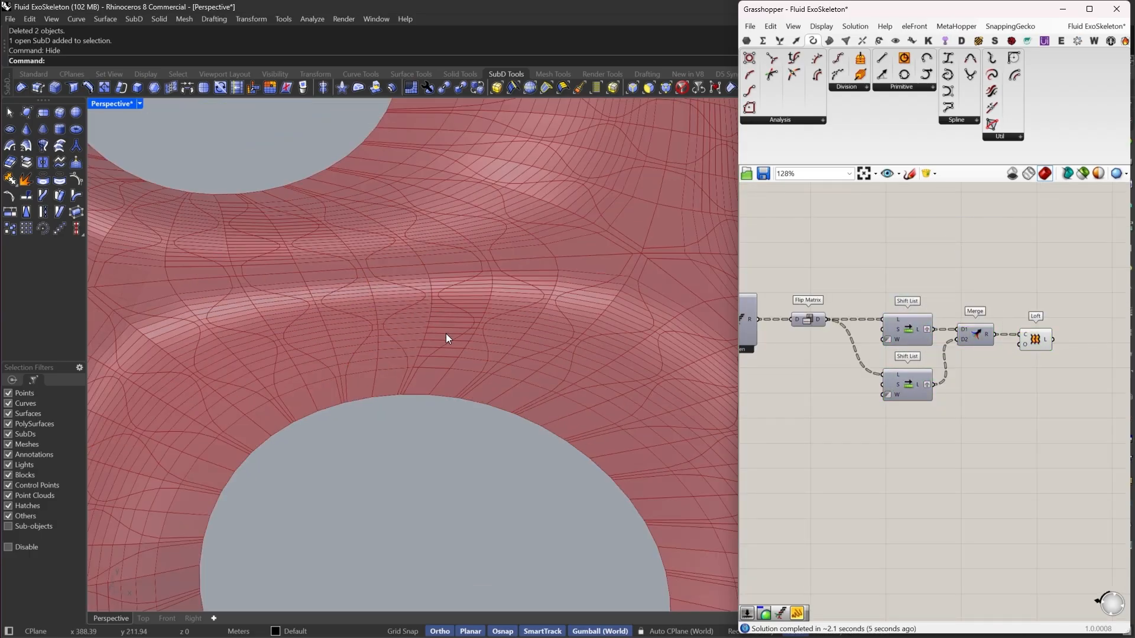
Examine the lofted strips around the holes and along the surface edge from several distances
right_click_drag(528, 366, 613, 242)
scroll(612, 242, "up", 7)
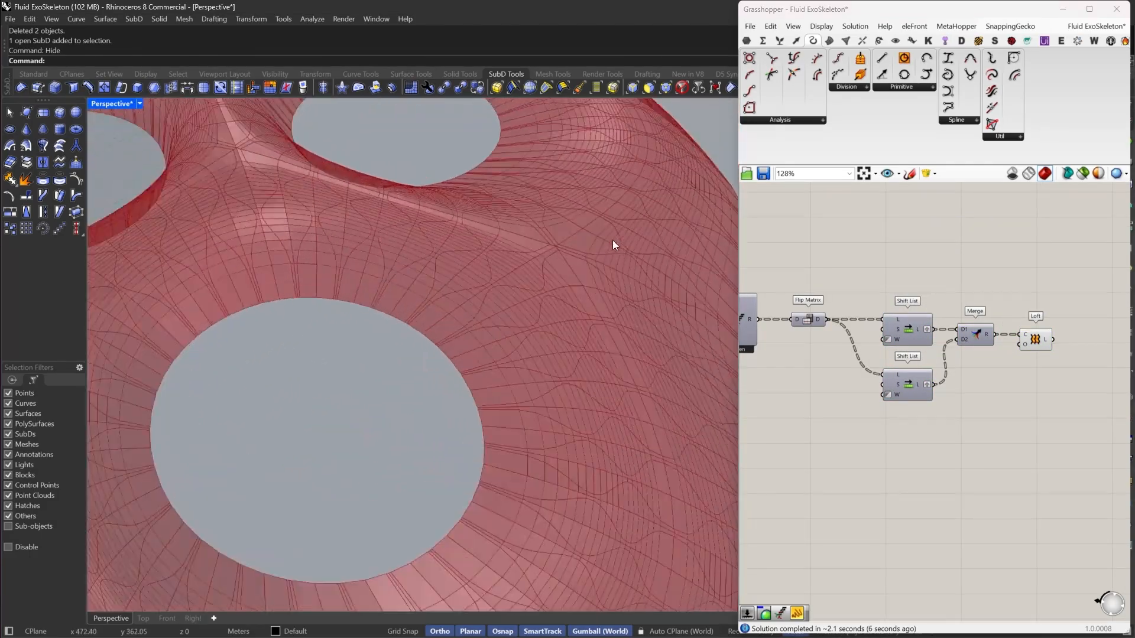
scroll(647, 300, "down", 5)
right_click_drag(647, 300, 598, 258, "shift")
scroll(552, 303, "up", 5)
scroll(598, 258, "down", 5)
scroll(598, 259, "up", 8)
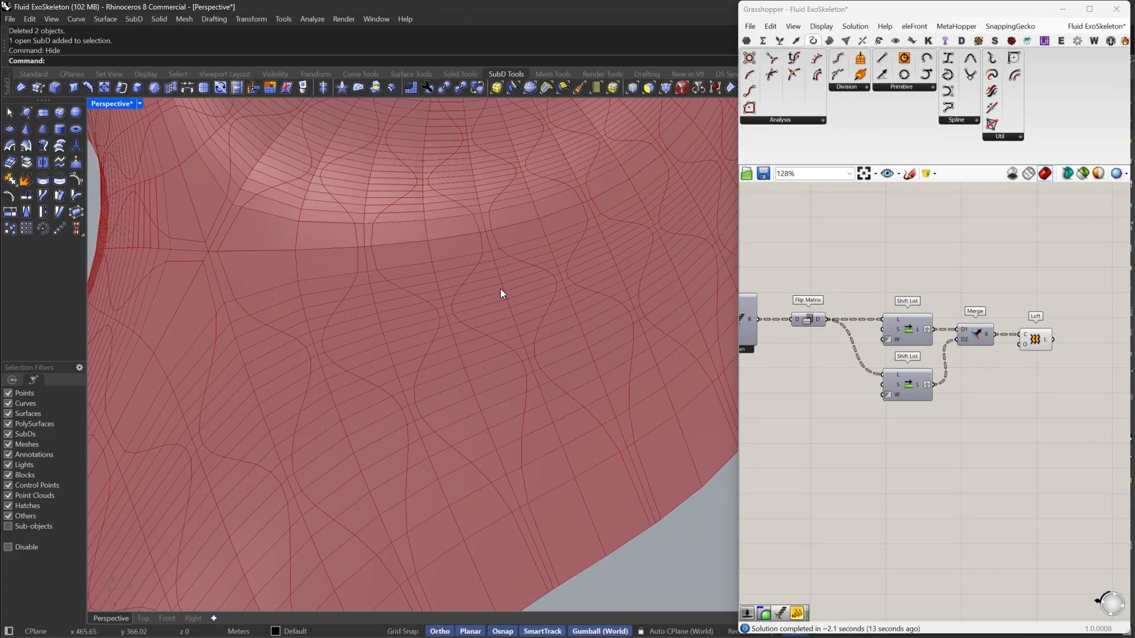
scroll(578, 342, "down", 4)
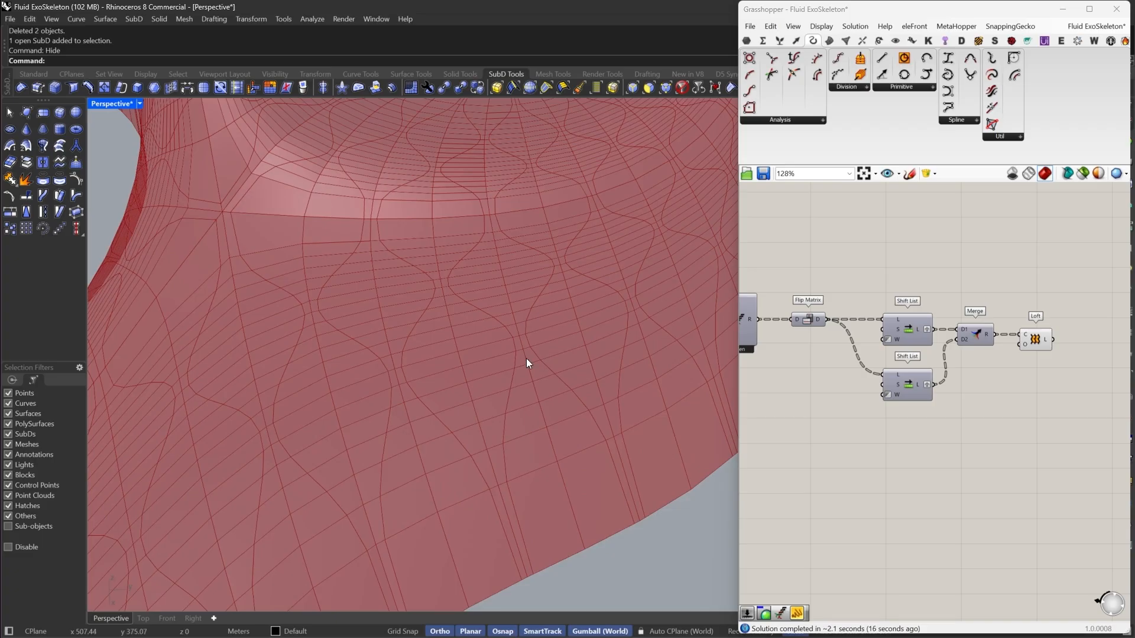
scroll(530, 362, "down", 2)
Set the Steps slider that feeds the Range before the Graph Mapper to 10 and check the coarser strips
scroll(925, 303, "down", 6)
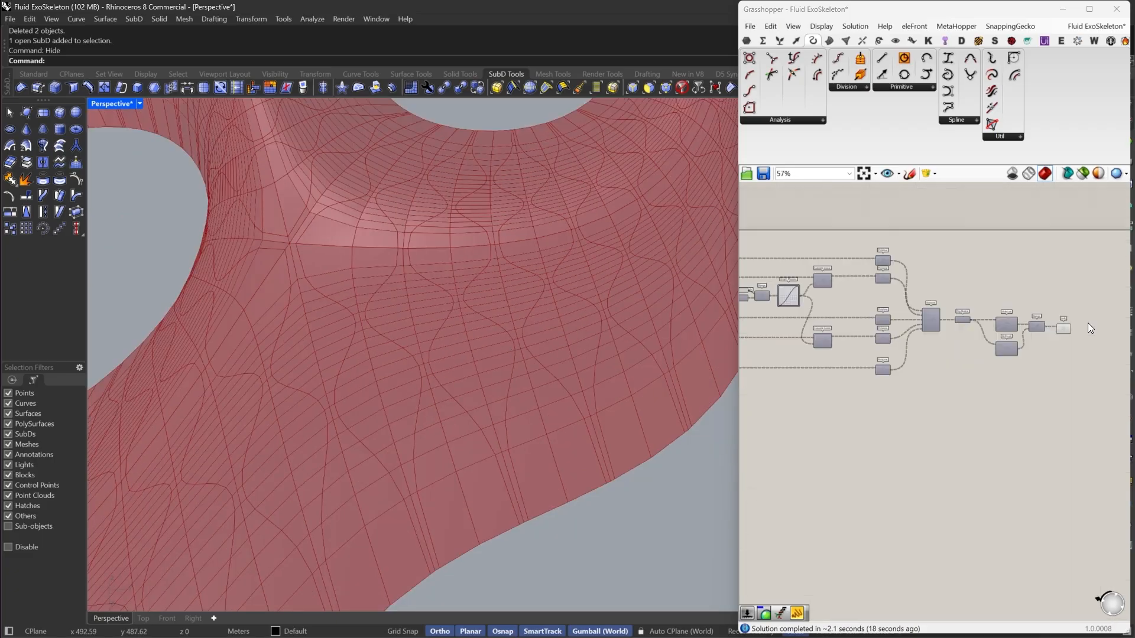
scroll(1005, 351, "up", 6)
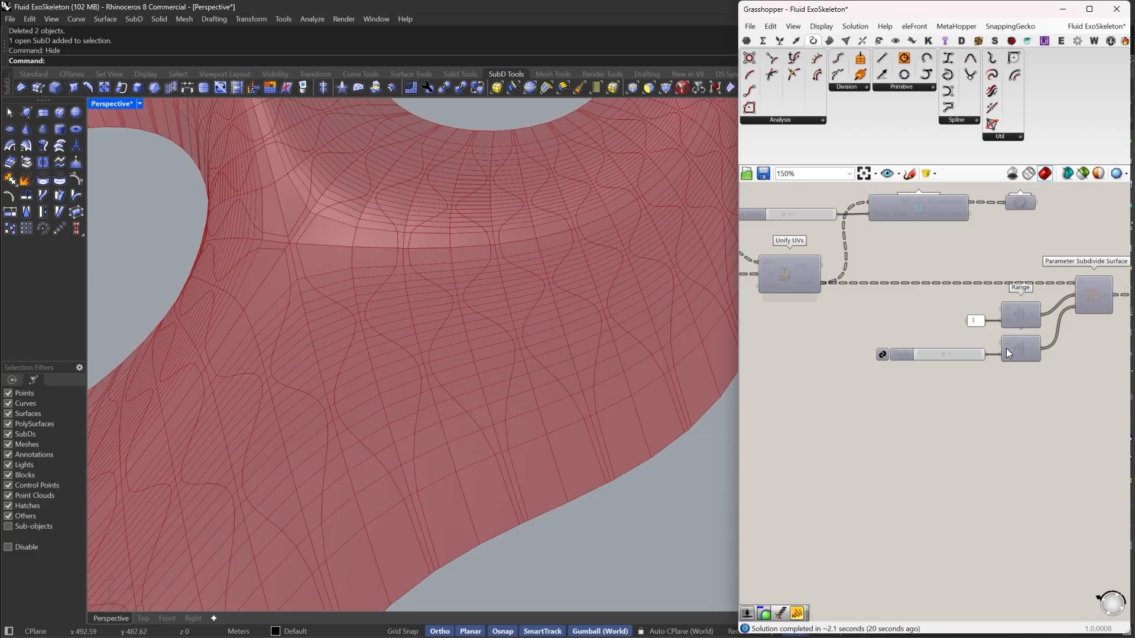
scroll(957, 362, "down", 4)
right_click_drag(888, 363, 993, 358)
scroll(991, 343, "up", 6)
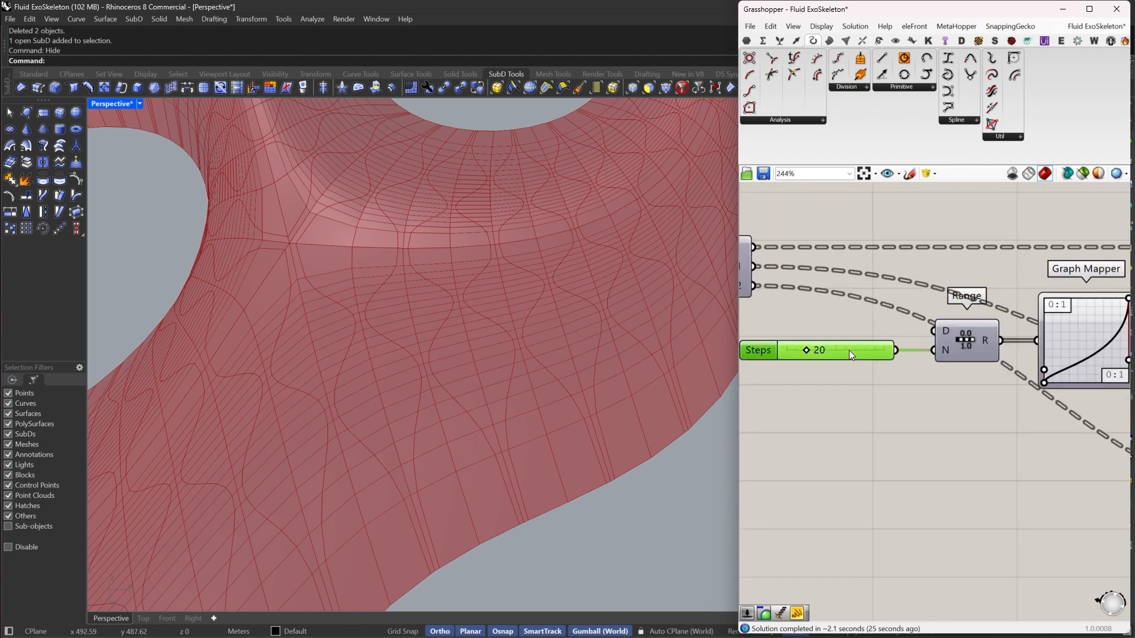
double_click(850, 350)
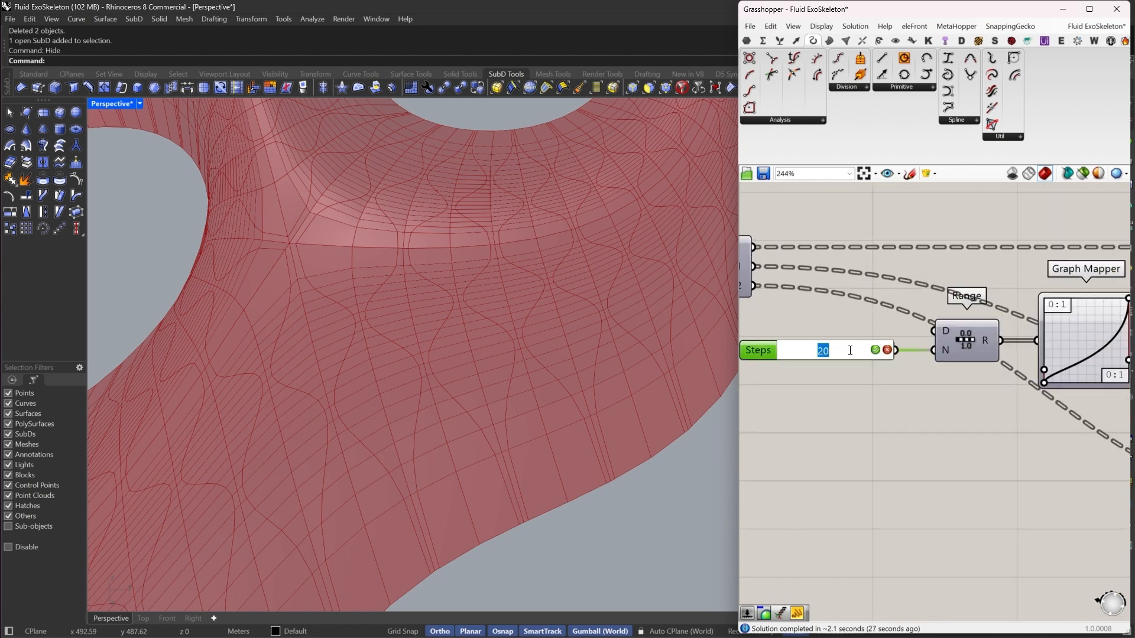
type("10")
key("Return")
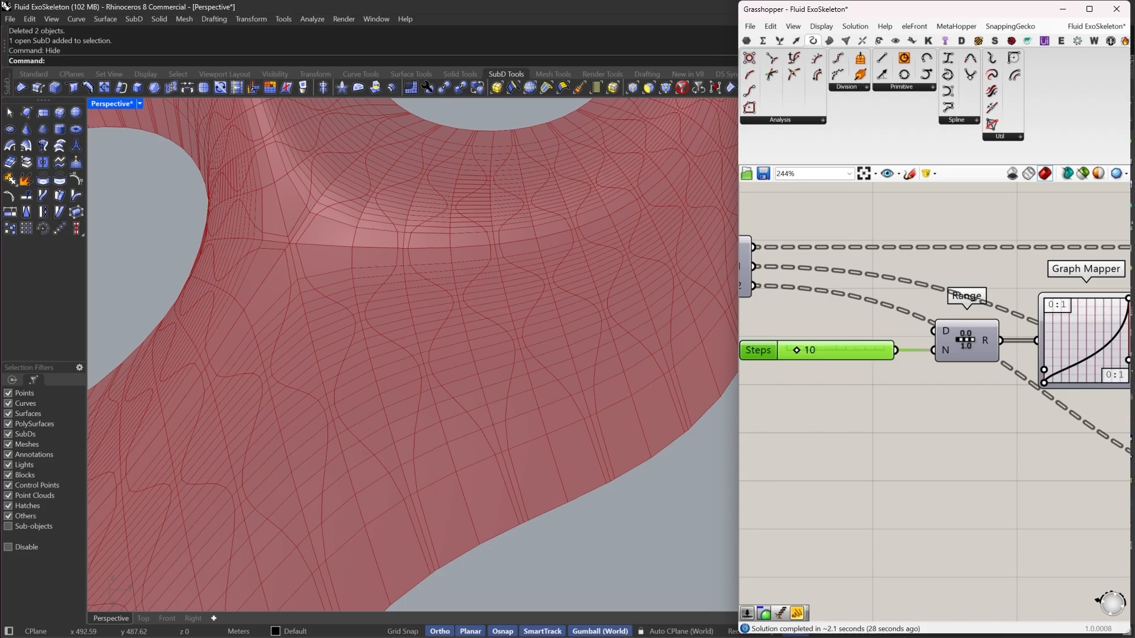
right_click_drag(513, 360, 519, 307)
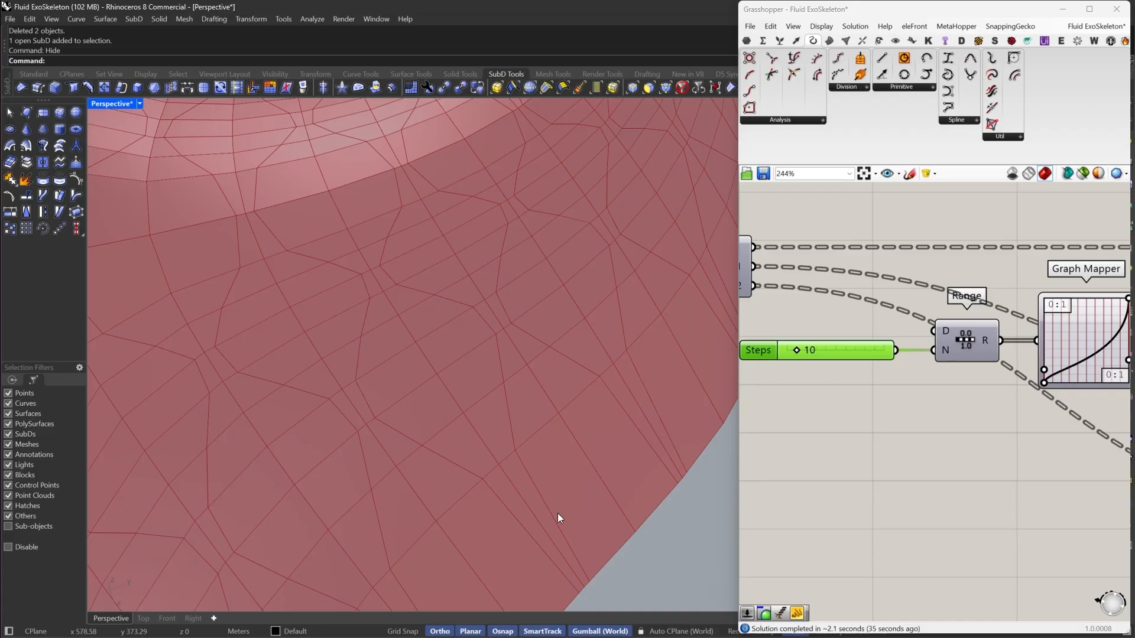
Set the Steps slider feeding the Graph Mapper's Range to 6 and check the strips on the model
scroll(945, 385, "down", 5)
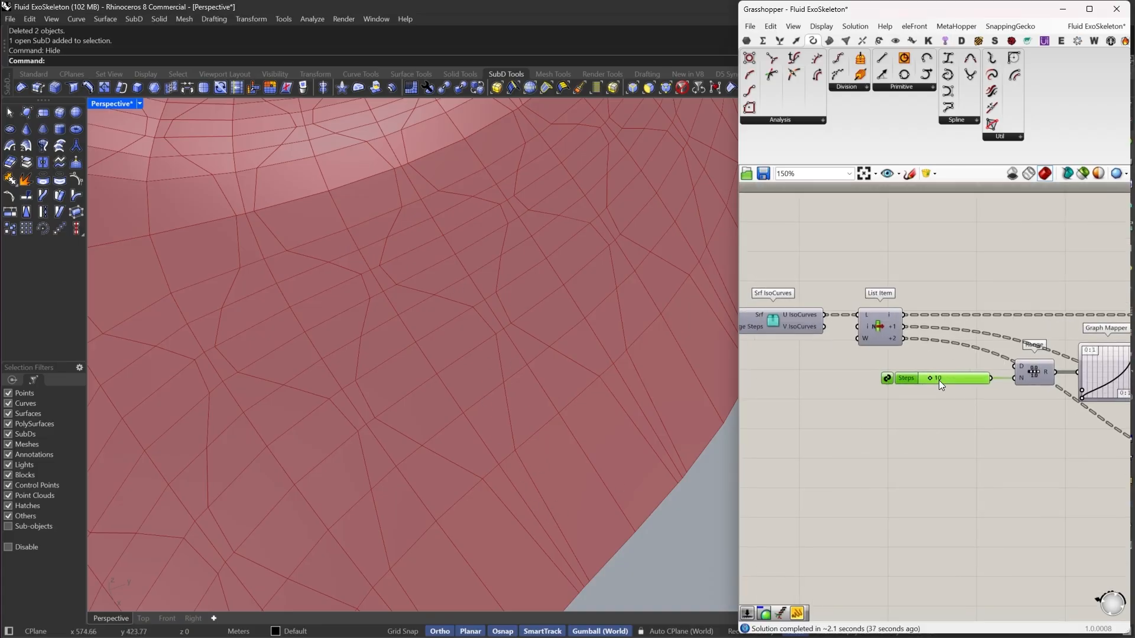
right_click_drag(926, 392, 1011, 379)
scroll(1019, 397, "down", 1)
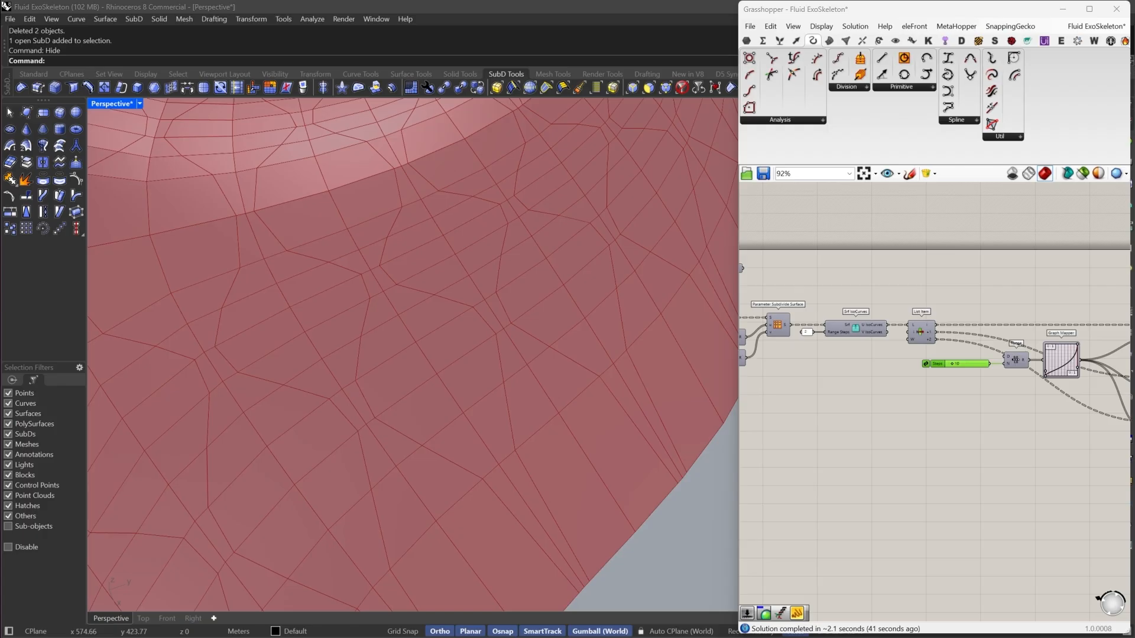
scroll(892, 367, "up", 8)
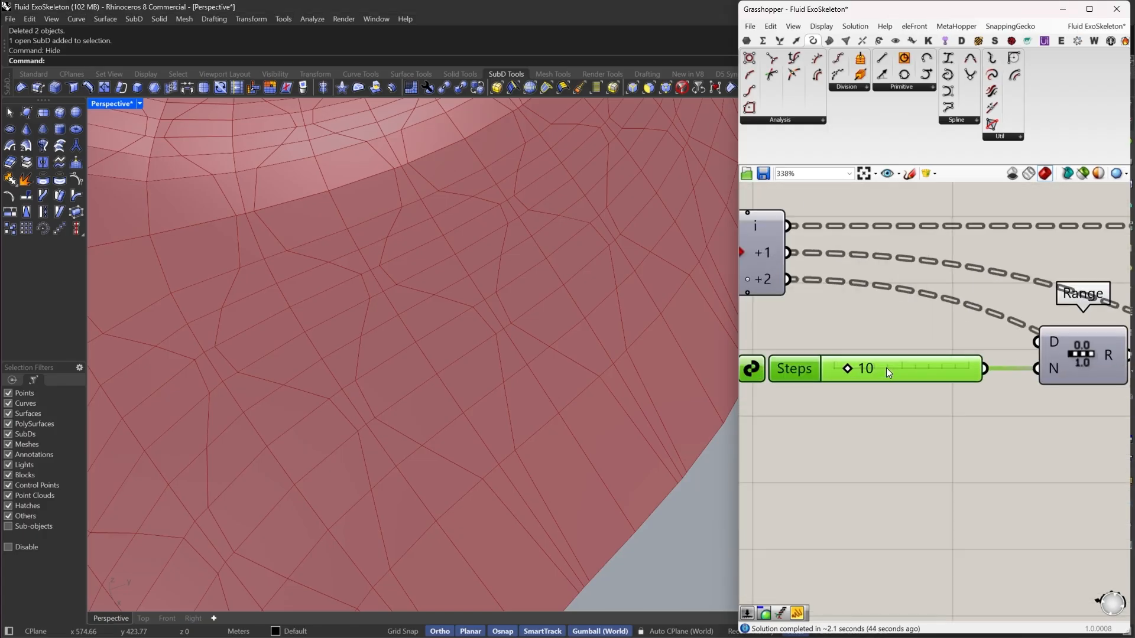
double_click(886, 367)
type("6")
key("Return")
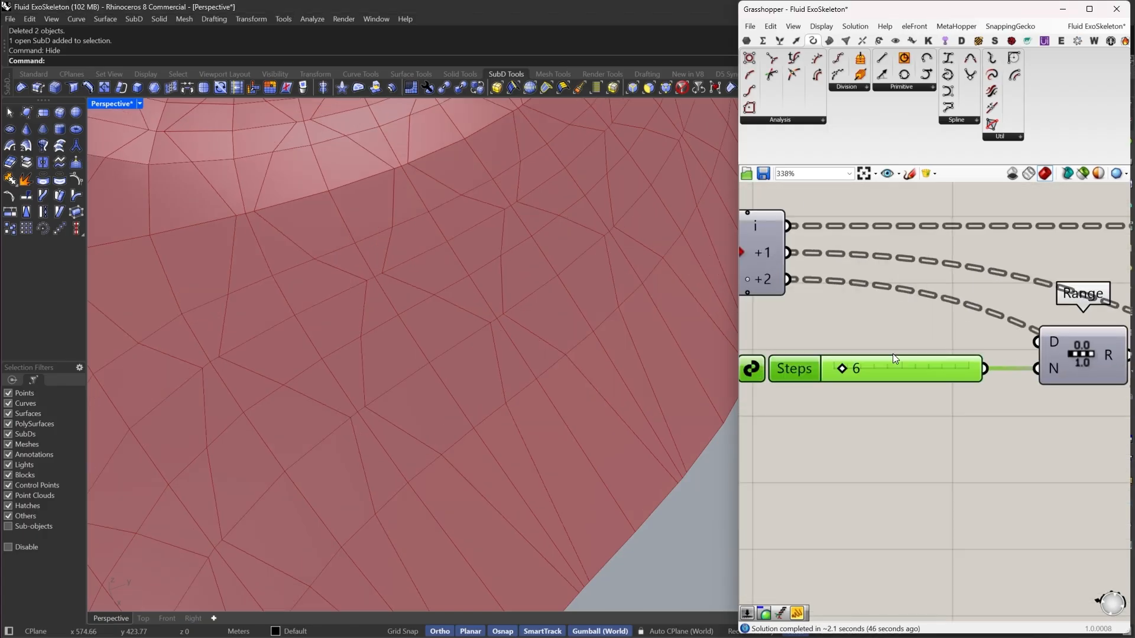
right_click_drag(522, 387, 578, 375)
right_click_drag(1076, 378, 1004, 360)
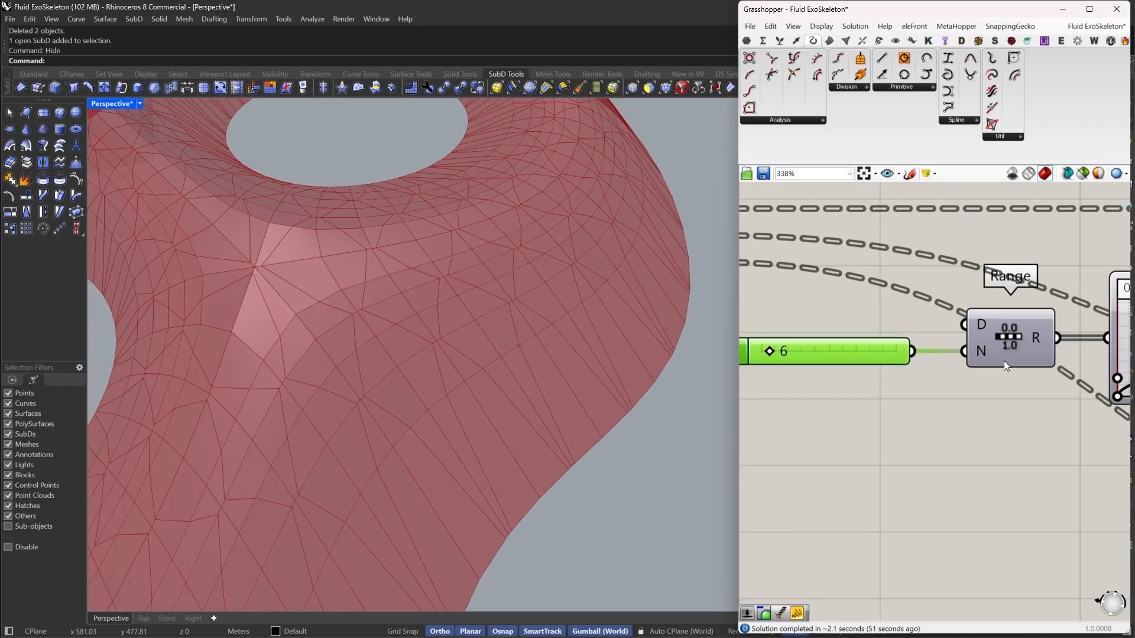
Return the Range's Steps slider to 10 and view the strips across the whole surface
double_click(840, 360)
type("10")
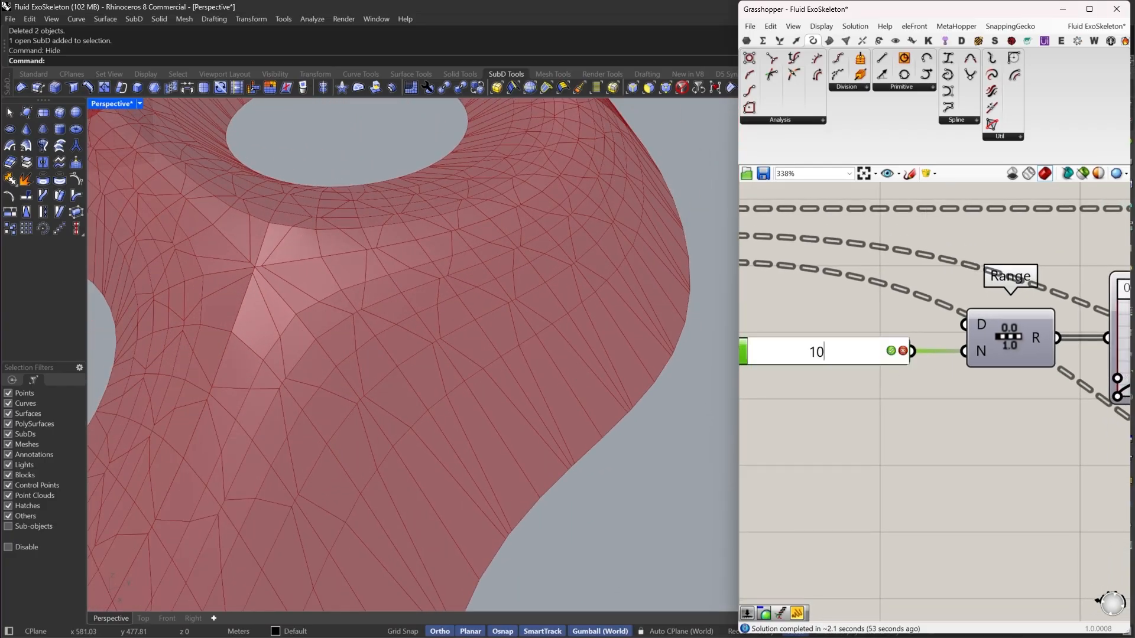
key("Return")
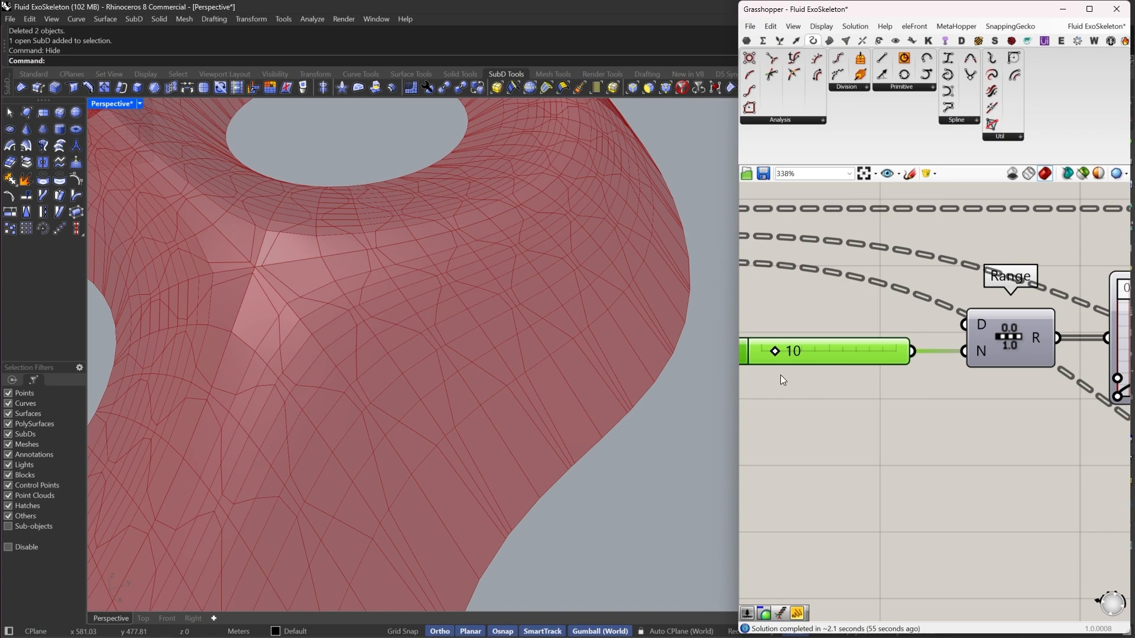
right_click_drag(502, 402, 577, 394)
scroll(622, 311, "down", 12)
right_click_drag(622, 313, 541, 379)
scroll(542, 378, "up", 7)
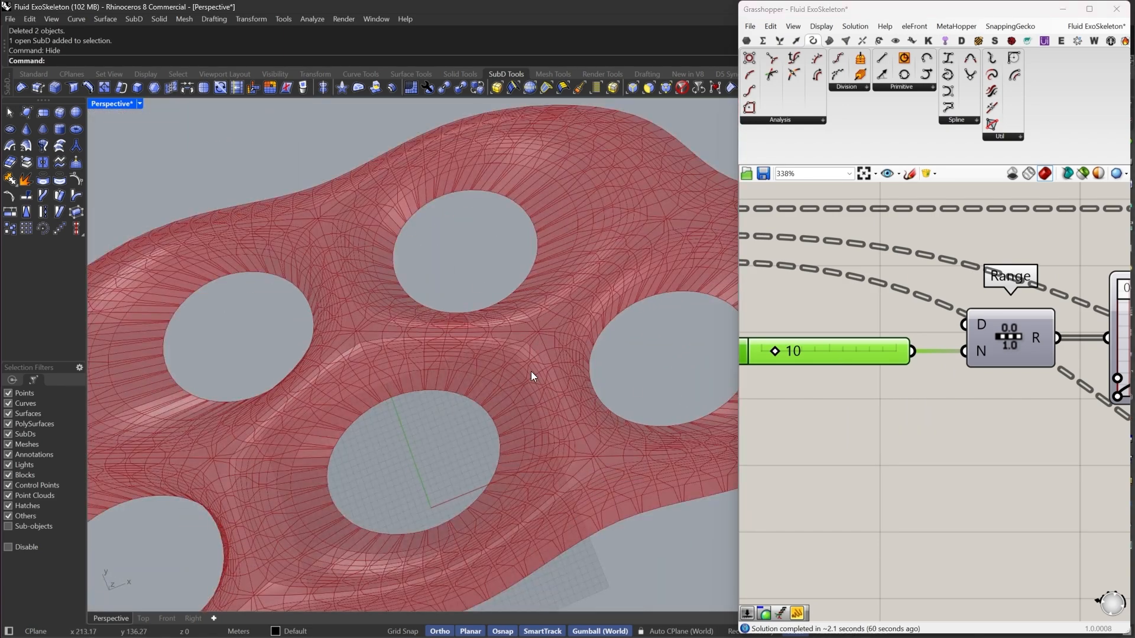
Add a Simple Mesh component after the Loft and feed it from the Loft output
scroll(957, 357, "down", 9)
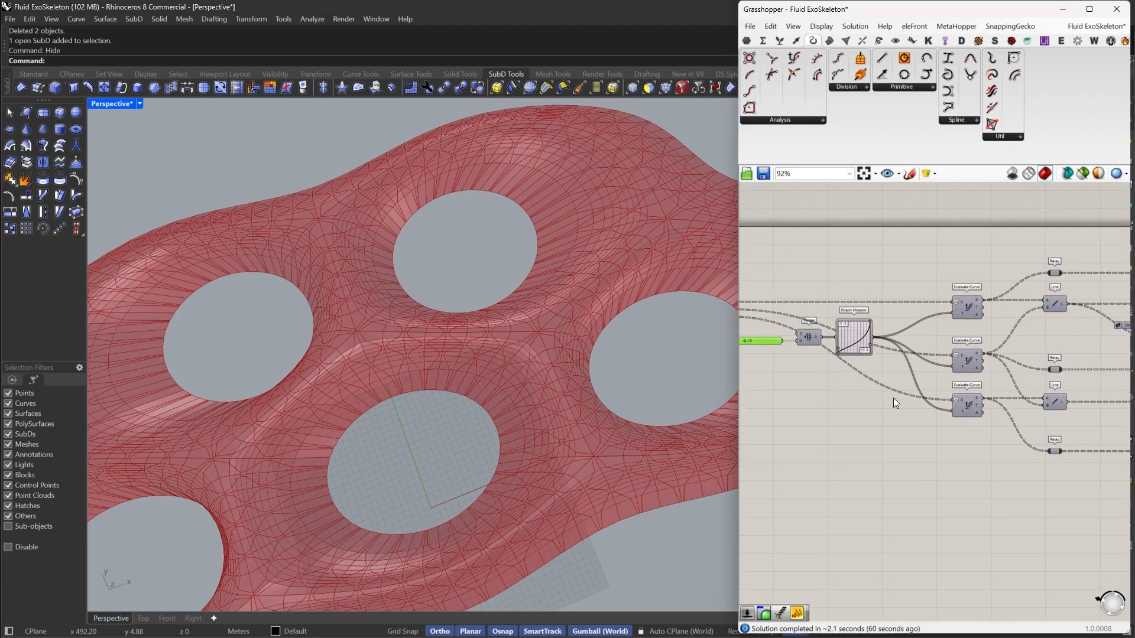
scroll(973, 364, "up", 3)
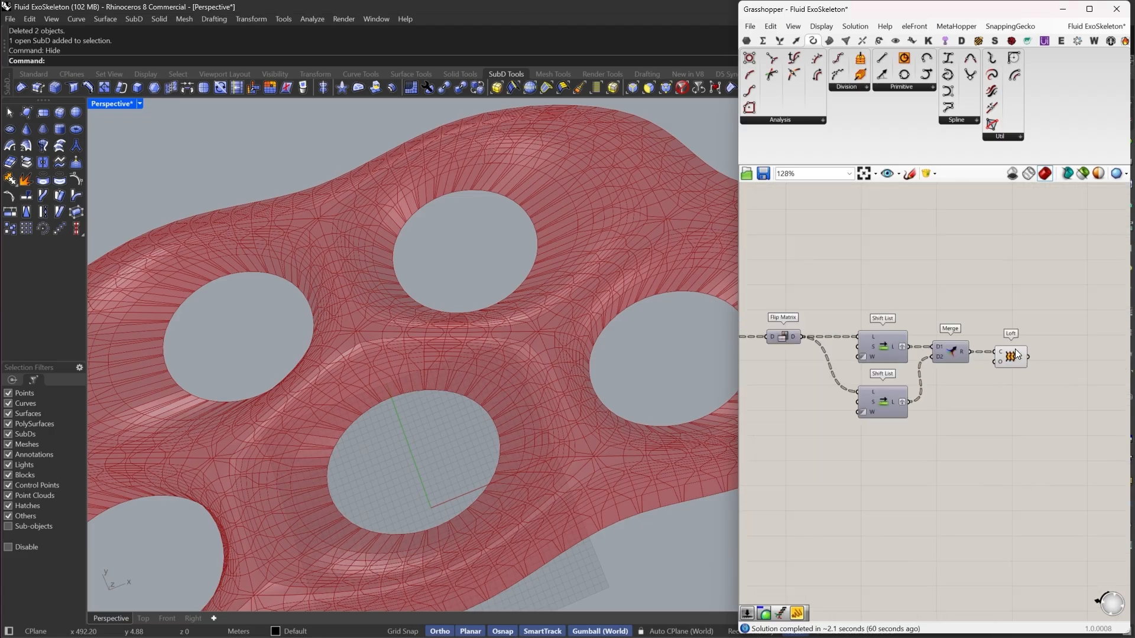
scroll(855, 373, "up", 2)
scroll(857, 373, "up", 3)
double_click(900, 362)
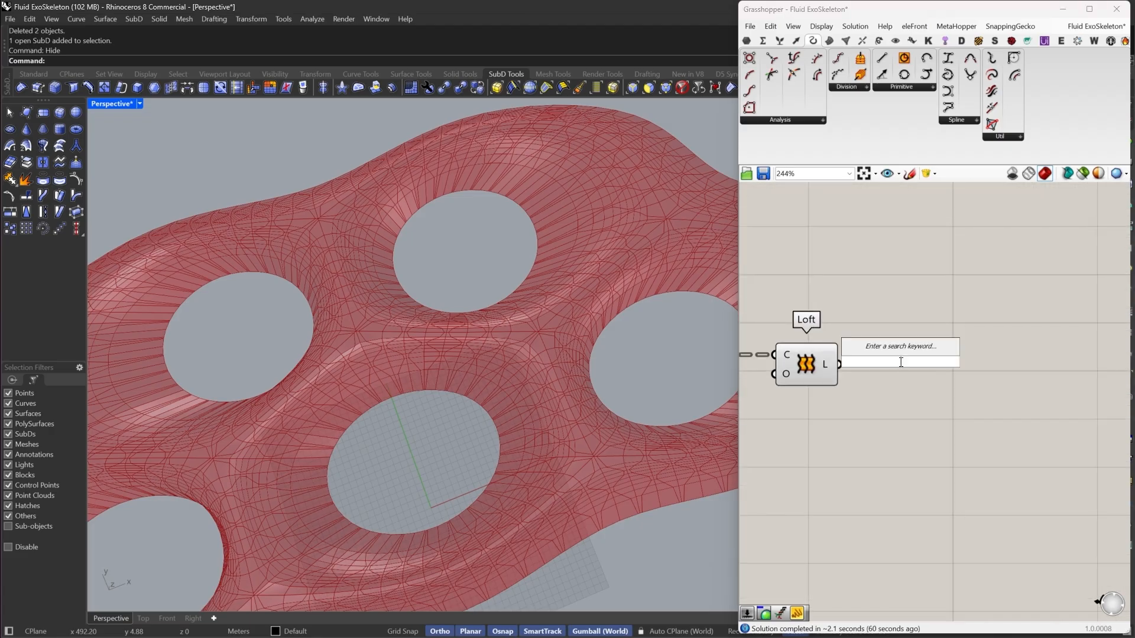
type("sim")
left_click(881, 240)
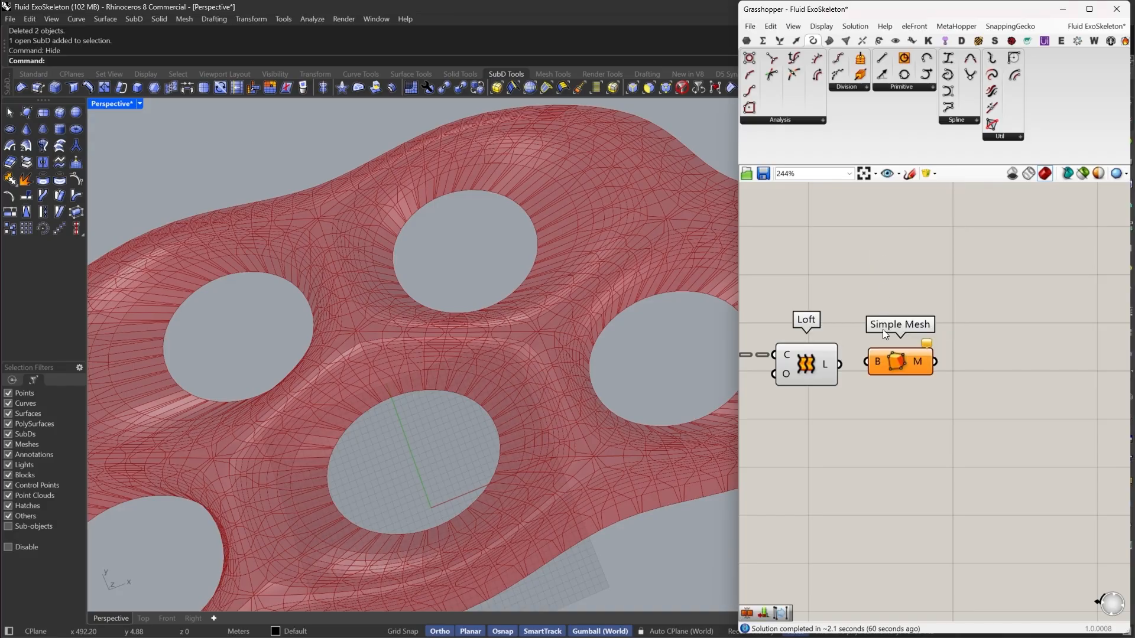
left_click_drag(912, 363, 909, 367)
Turn off the preview of the Loft component
left_click(811, 358)
right_click(820, 269)
left_click(857, 284)
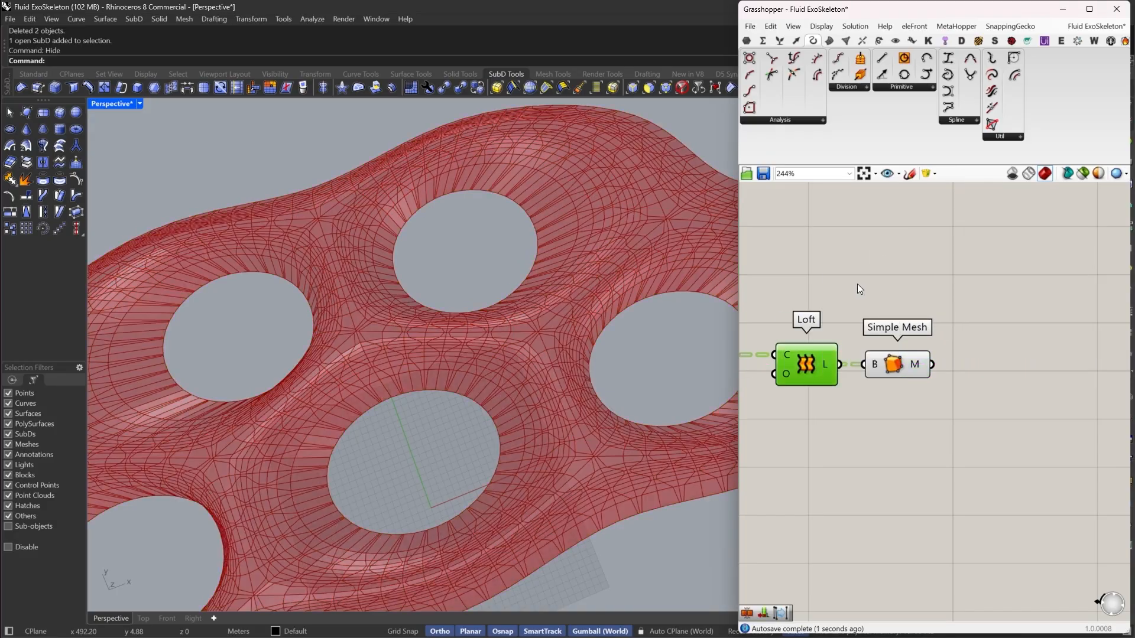
left_click(952, 304)
Add a Mesh Join component fed by the Simple Mesh output and flatten its mesh input
right_click_drag(956, 308, 862, 308)
scroll(863, 362, "up", 3)
double_click(887, 357)
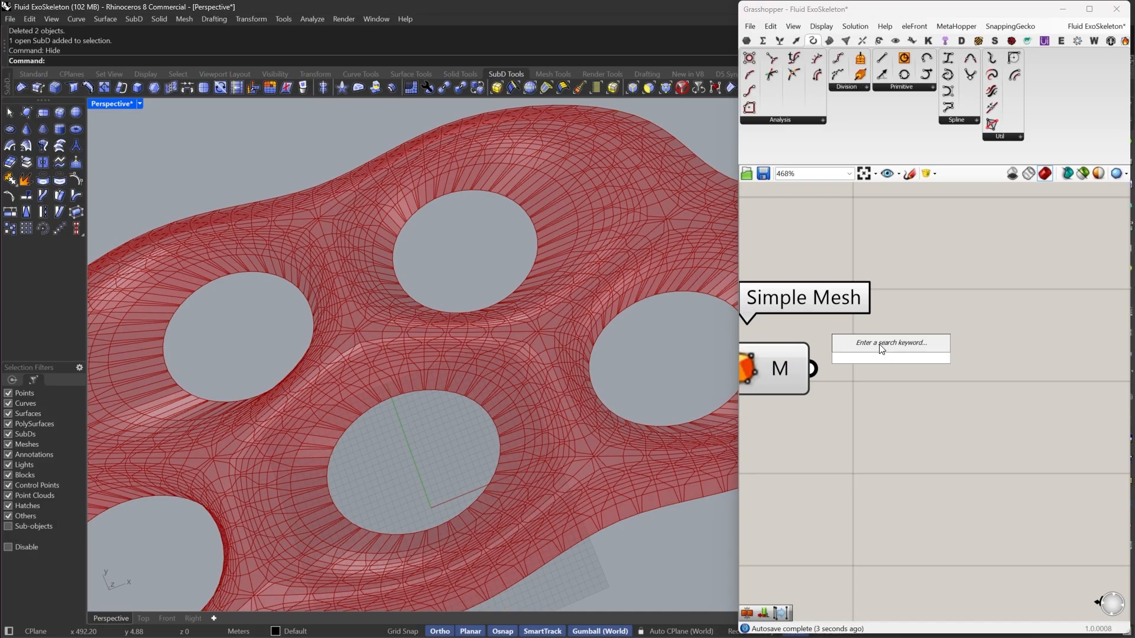
type("joi")
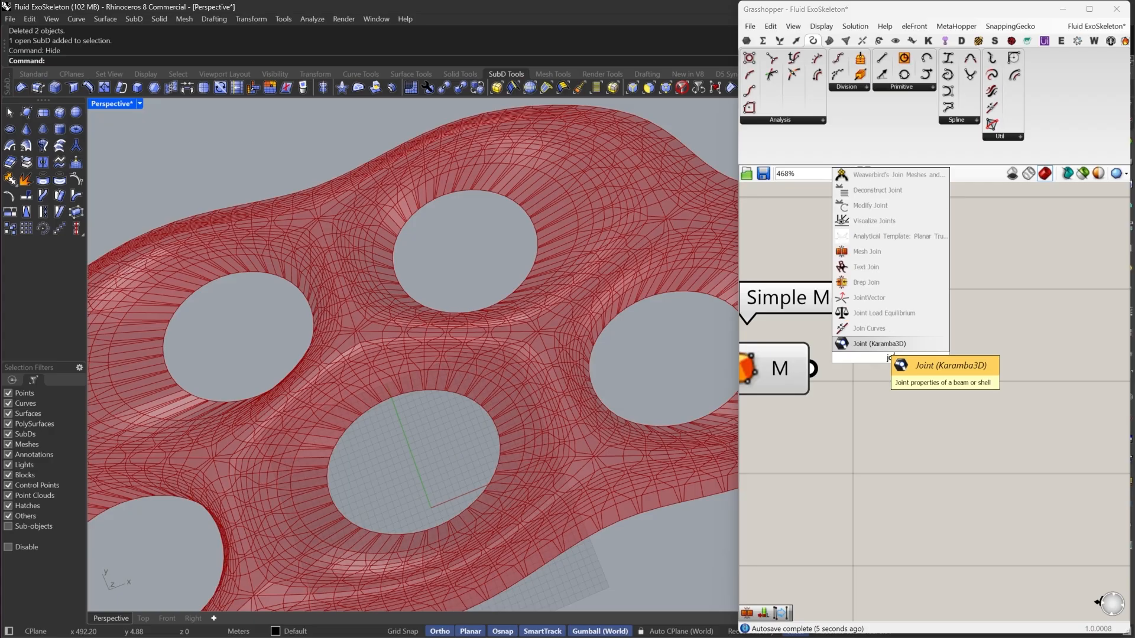
left_click(869, 248)
left_click_drag(813, 370, 825, 358)
left_click_drag(889, 359, 970, 371)
right_click(924, 368)
left_click(1005, 440)
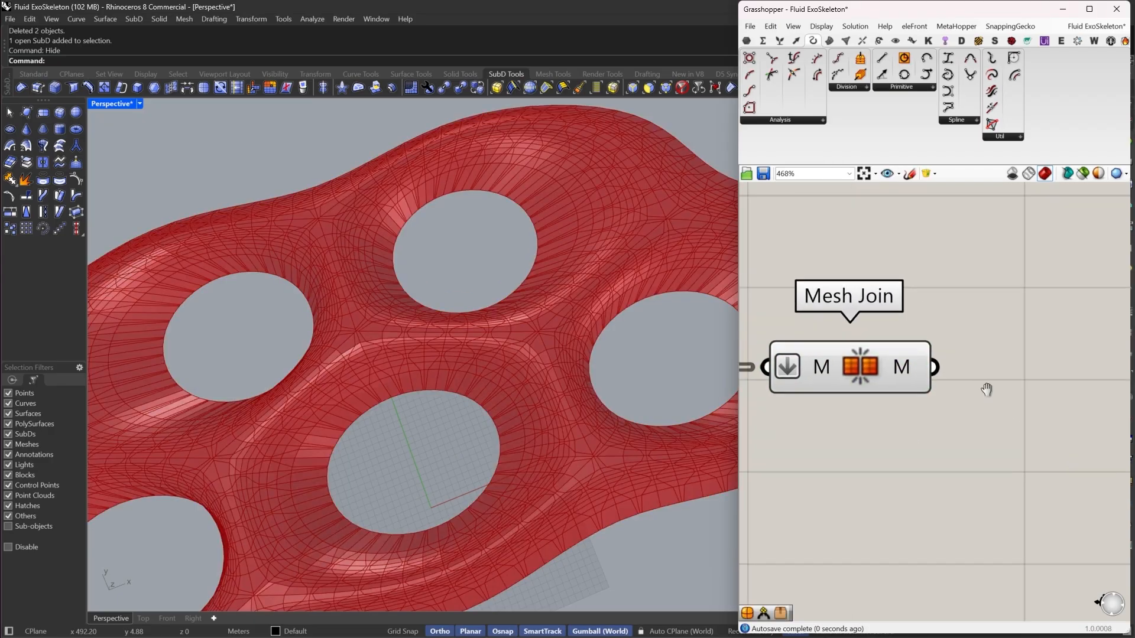
Add Weaverbird's Join Meshes and Weld fed by the Mesh Join result and invert its W input
double_click(961, 389)
type("weld")
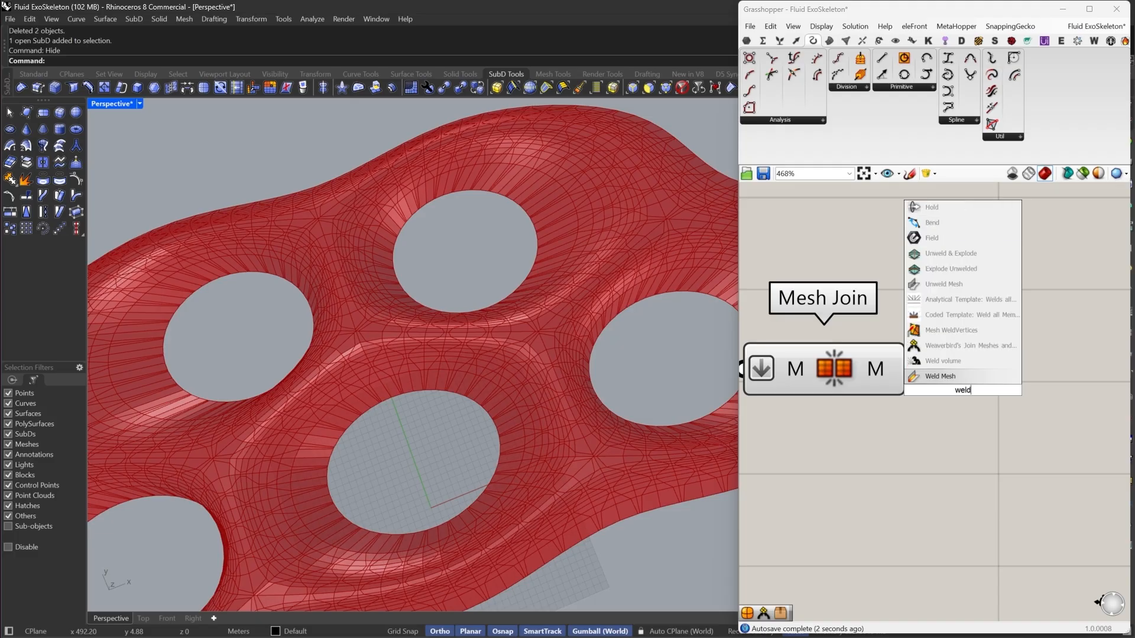
left_click(936, 349)
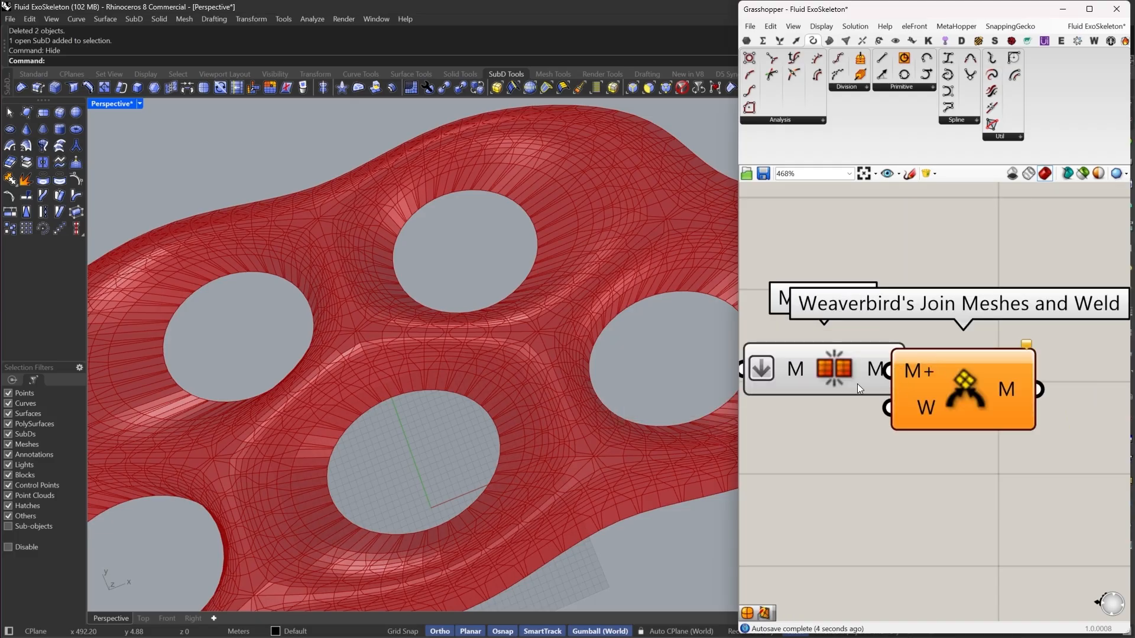
left_click_drag(941, 371, 949, 366)
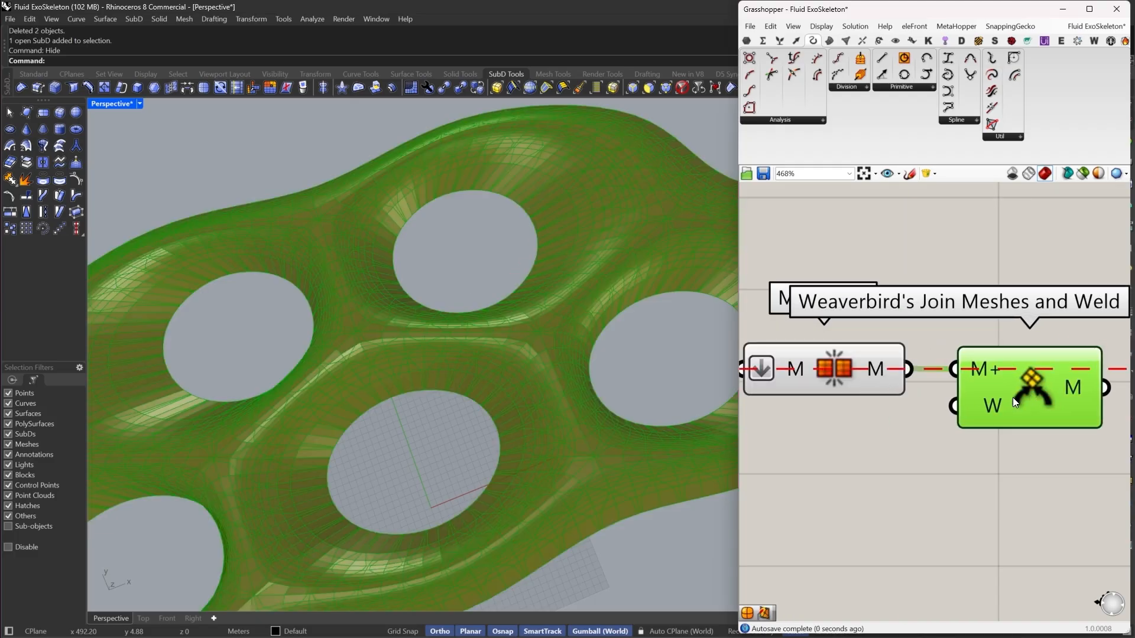
right_click_drag(1012, 399, 932, 368)
right_click(893, 378)
left_click(925, 467)
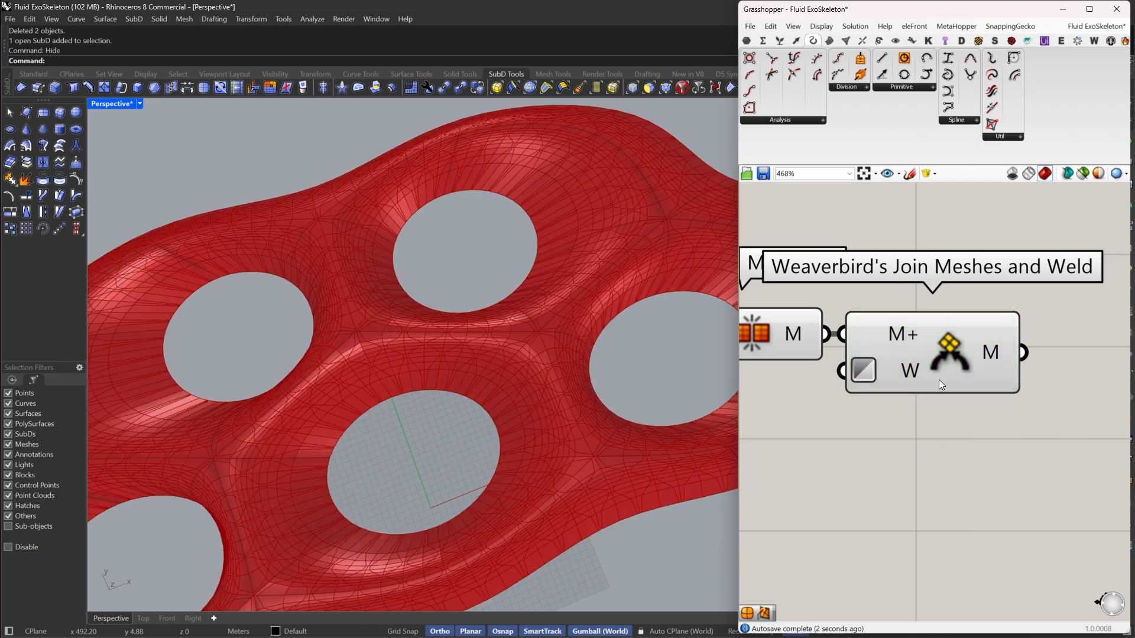
Turn off the preview of the Loft, Simple Mesh and Mesh Join components
scroll(996, 372, "down", 6)
right_click(976, 283)
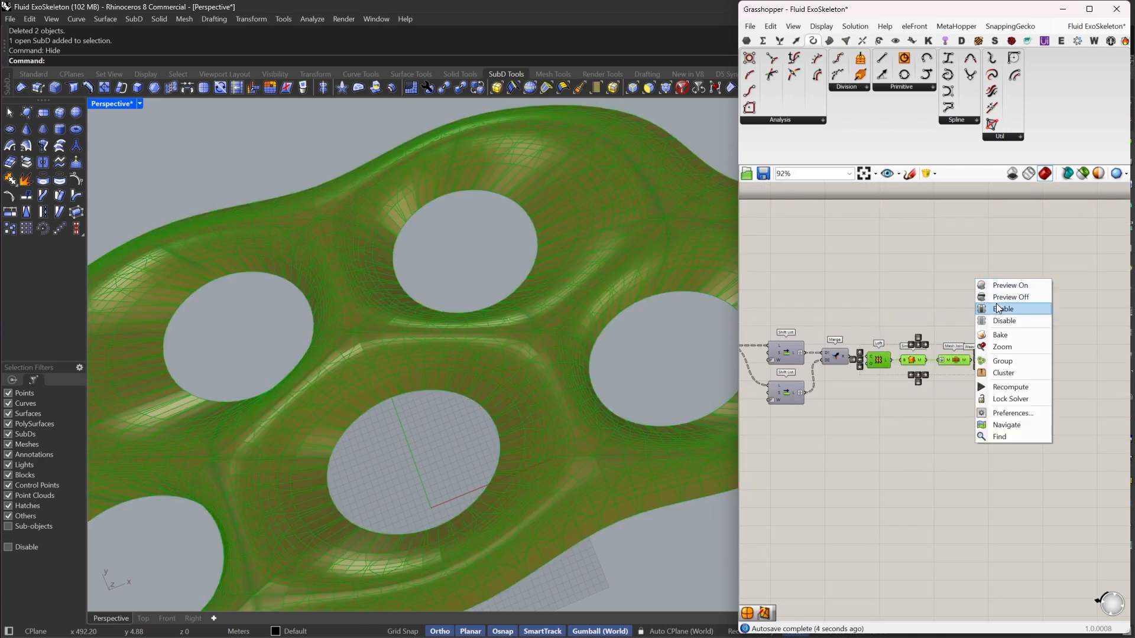
left_click(1011, 294)
Add a SubD from Mesh component and feed its mesh input from Weaverbird's Join Meshes and Weld
right_click_drag(1012, 293, 958, 374)
scroll(949, 361, "up", 3)
double_click(950, 362)
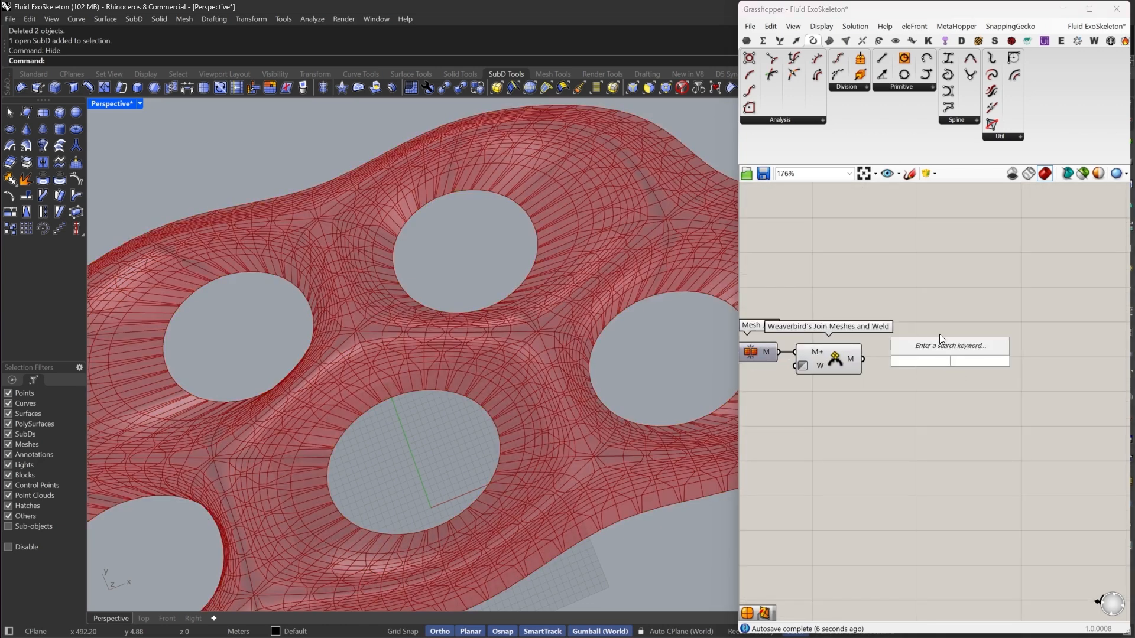
type("subd")
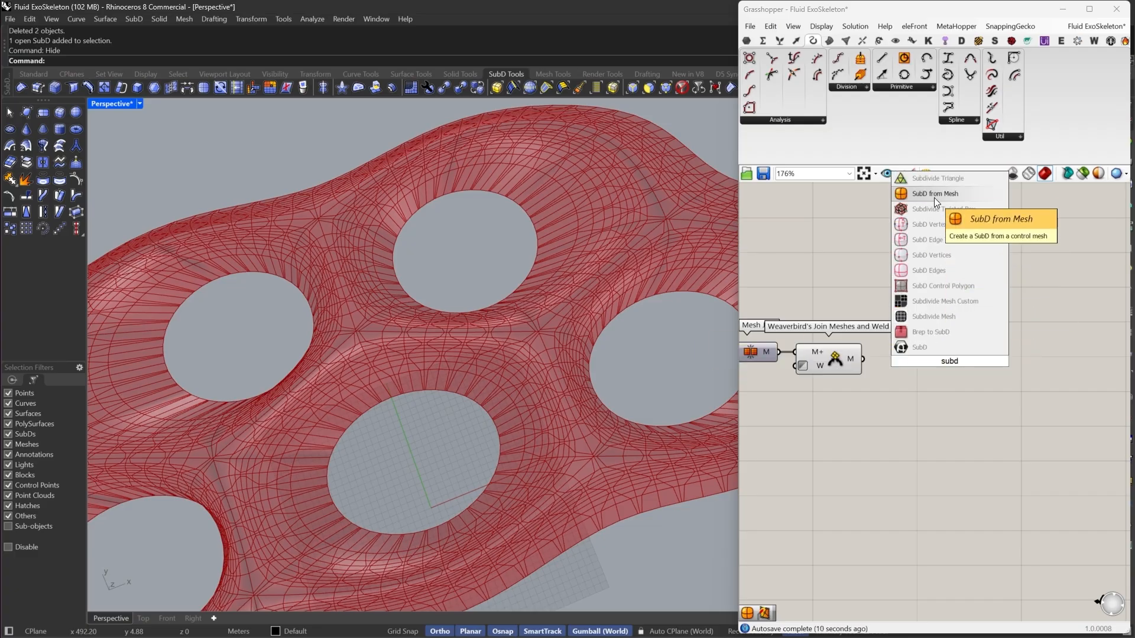
left_click(934, 194)
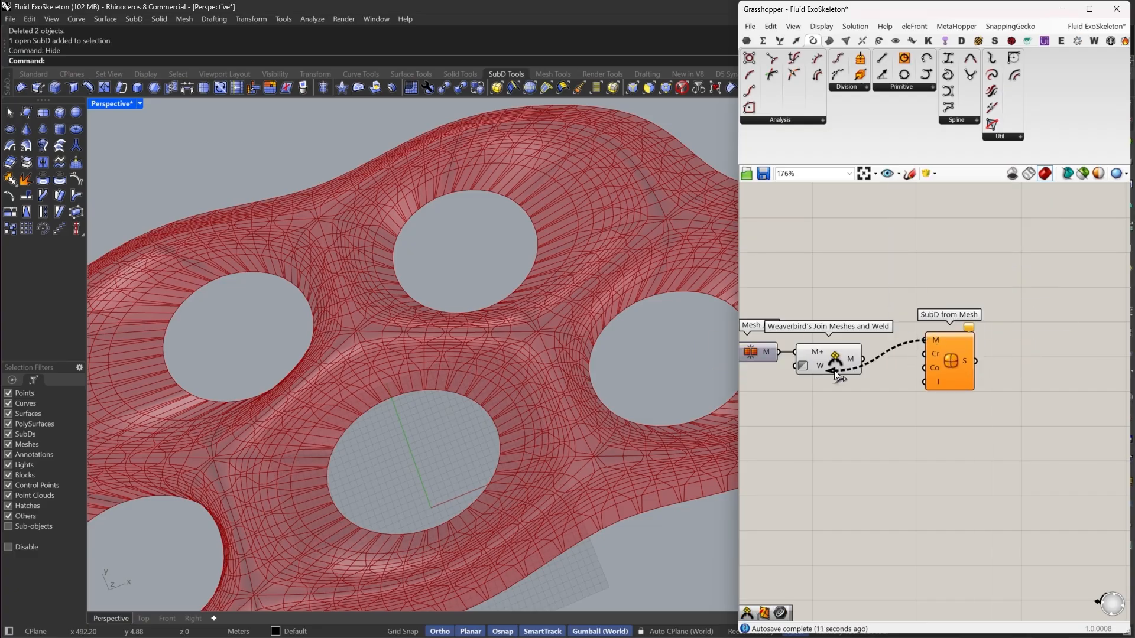
left_click_drag(954, 363, 972, 381)
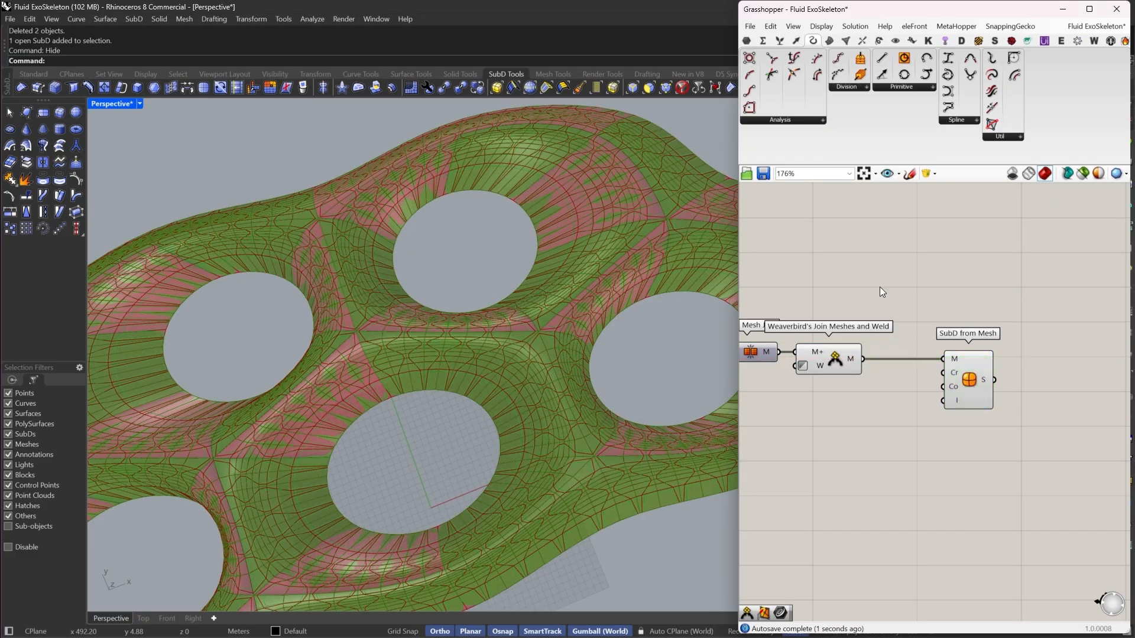
Turn off the preview of Weaverbird's Join Meshes and Weld and inspect the SubD edge around a hole
left_click_drag(880, 286, 765, 373)
middle_click(886, 259)
left_click(904, 277)
scroll(491, 228, "up", 10)
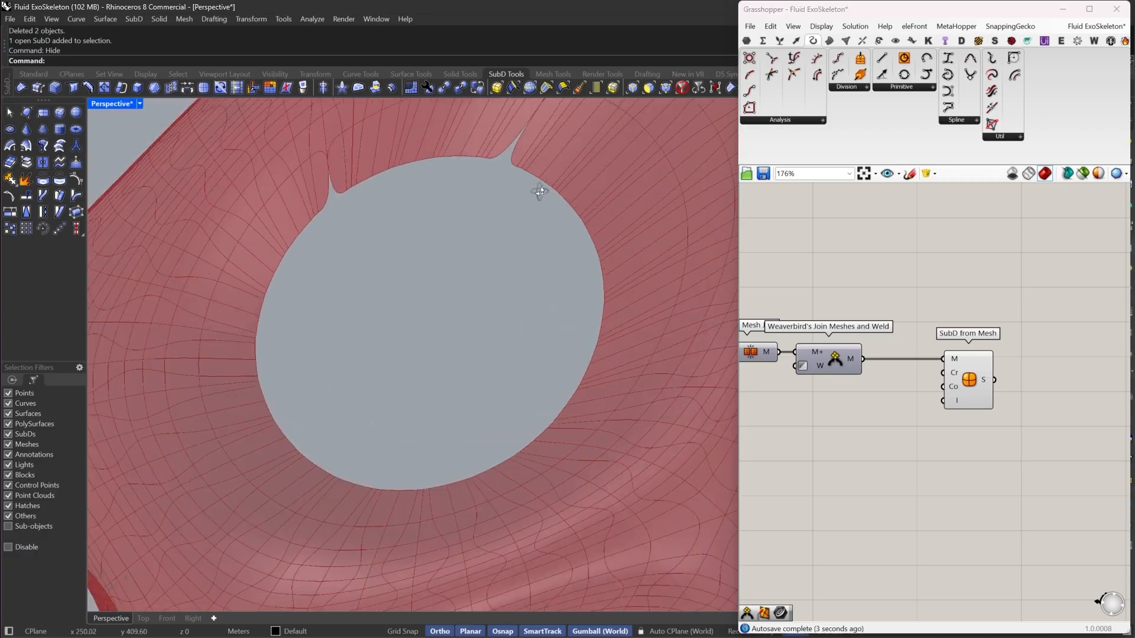
Insert a Mesh WeldVertices component between Weaverbird's Join Meshes and Weld and the SubD from Mesh component's mesh input
left_click_drag(981, 385, 1080, 390)
left_click(985, 406)
double_click(984, 406)
type("weld")
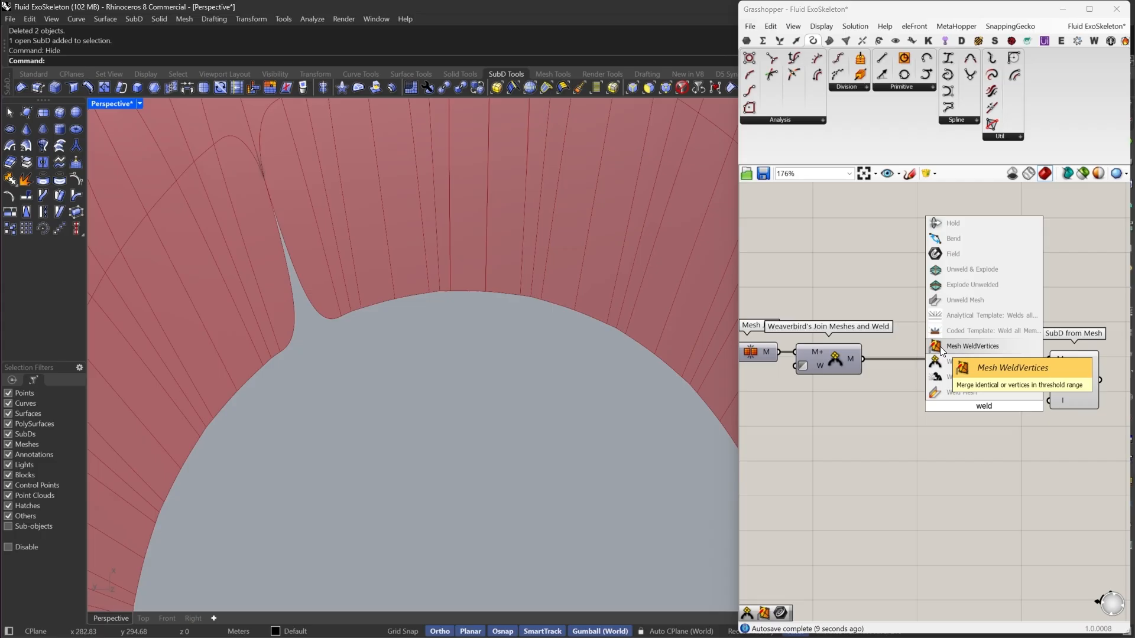
left_click(940, 346)
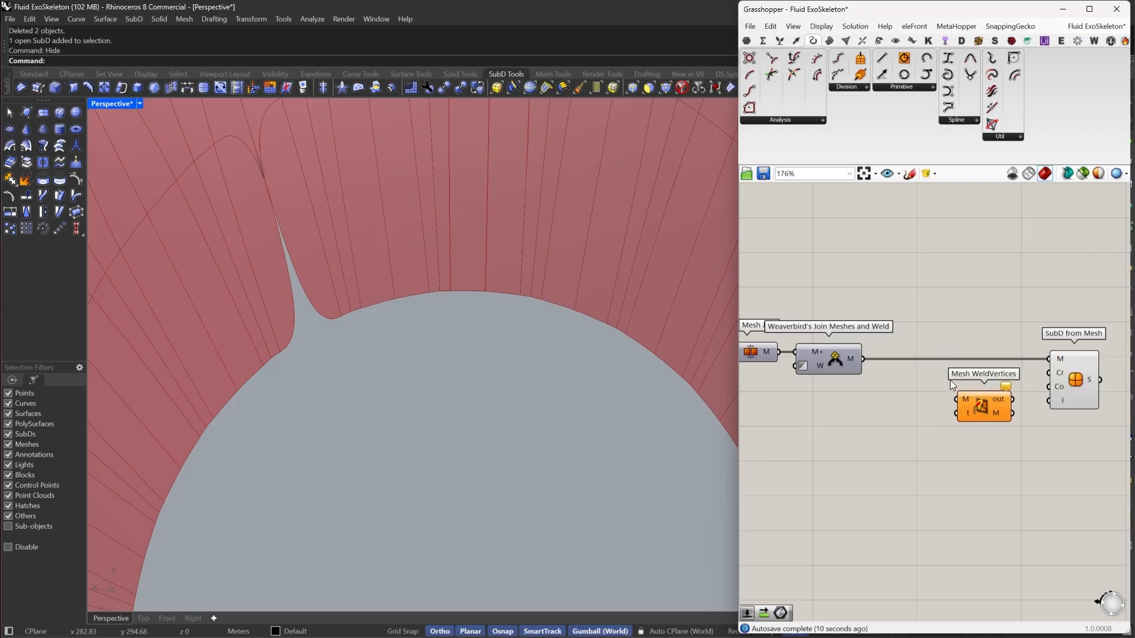
scroll(964, 352, "up", 3)
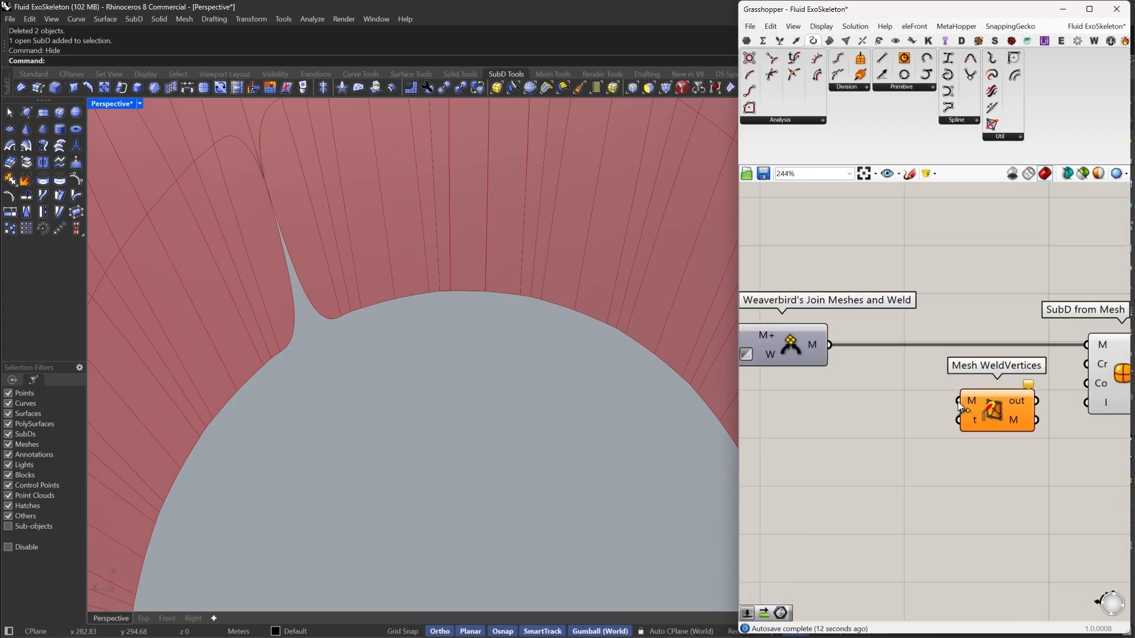
left_click_drag(958, 403, 829, 345)
left_click_drag(990, 414, 1030, 371)
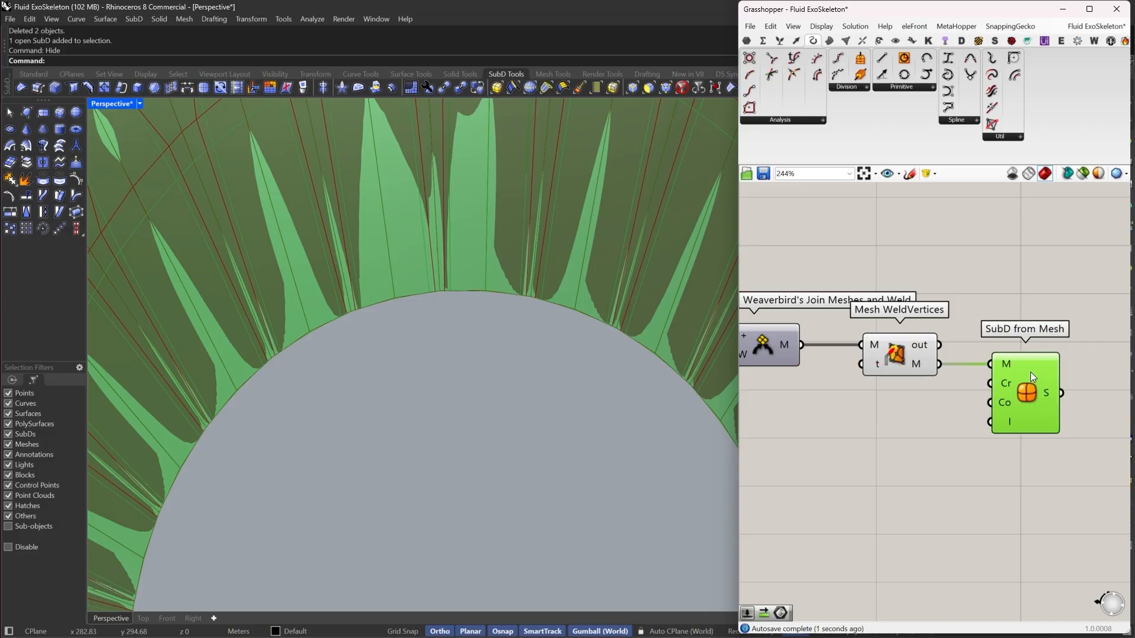
Turn off the preview of the Mesh WeldVertices component
scroll(1030, 371, "down", 5)
left_click_drag(966, 306, 871, 371)
right_click(961, 283)
left_click(986, 299)
left_click(987, 290)
scroll(466, 335, "down", 7)
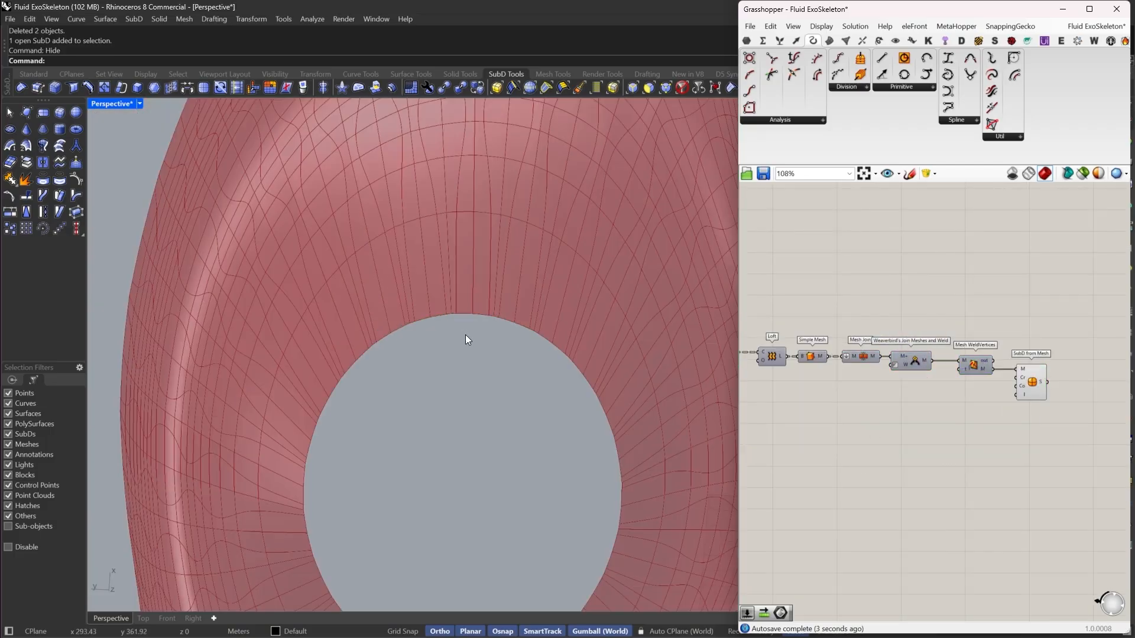
Inspect the SubD preview around the hole edges and from beneath the structure
scroll(466, 334, "down", 15)
scroll(491, 399, "up", 10)
right_click_drag(569, 353, 400, 260)
scroll(401, 260, "down", 12)
scroll(544, 282, "up", 12)
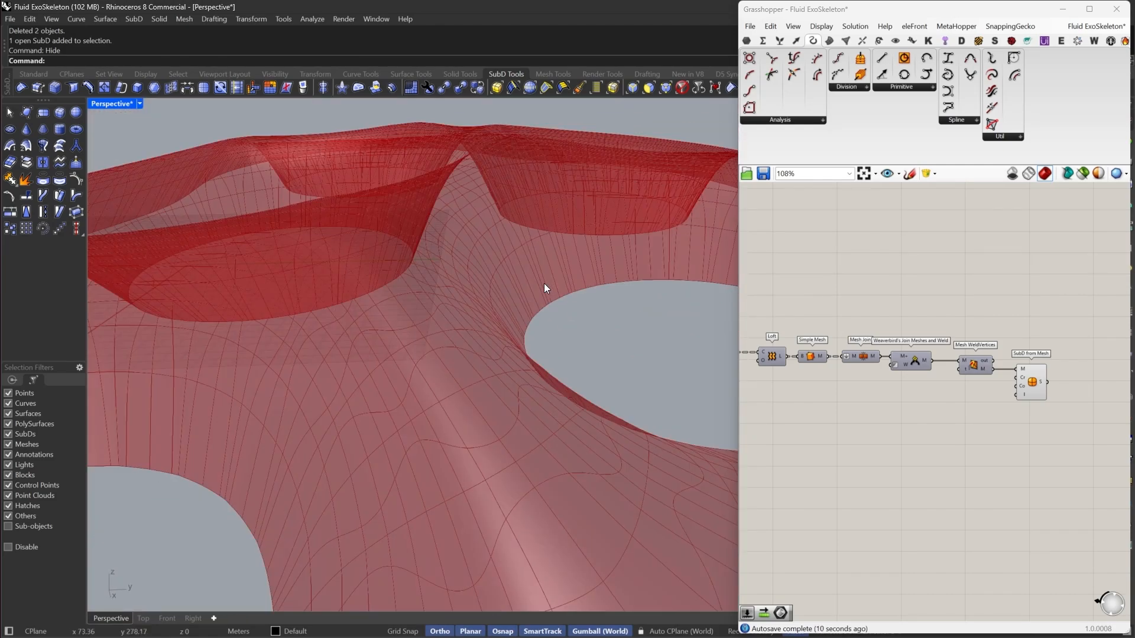
right_click_drag(543, 283, 569, 268)
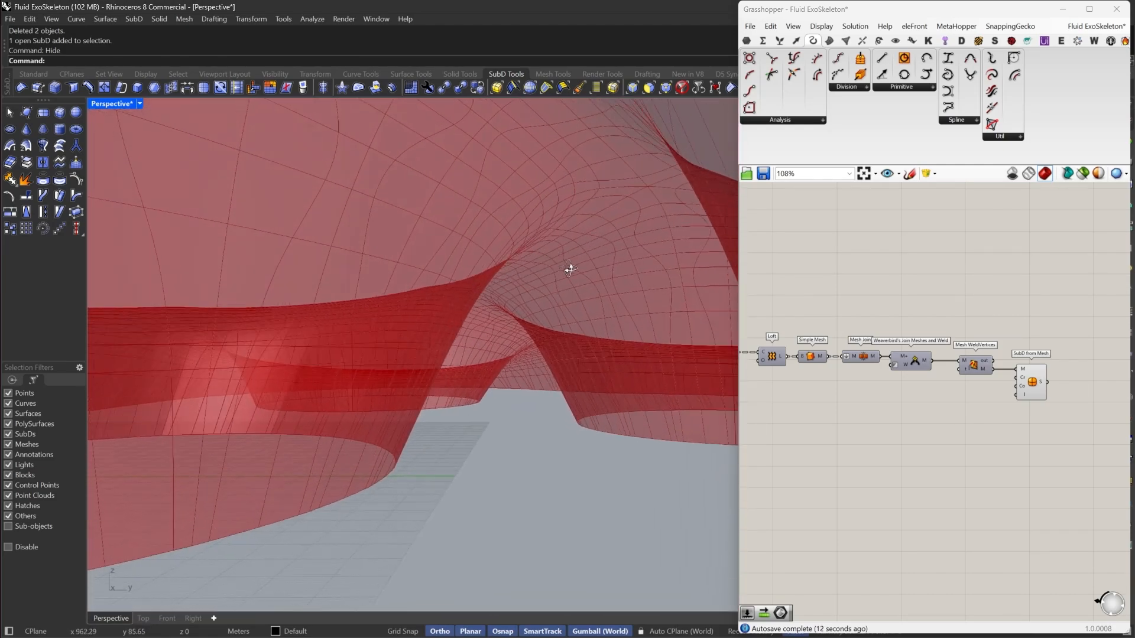
Change the document's normal preview colour to the opaque grey preset
right_click_drag(993, 289, 983, 291)
scroll(1025, 375, "up", 3)
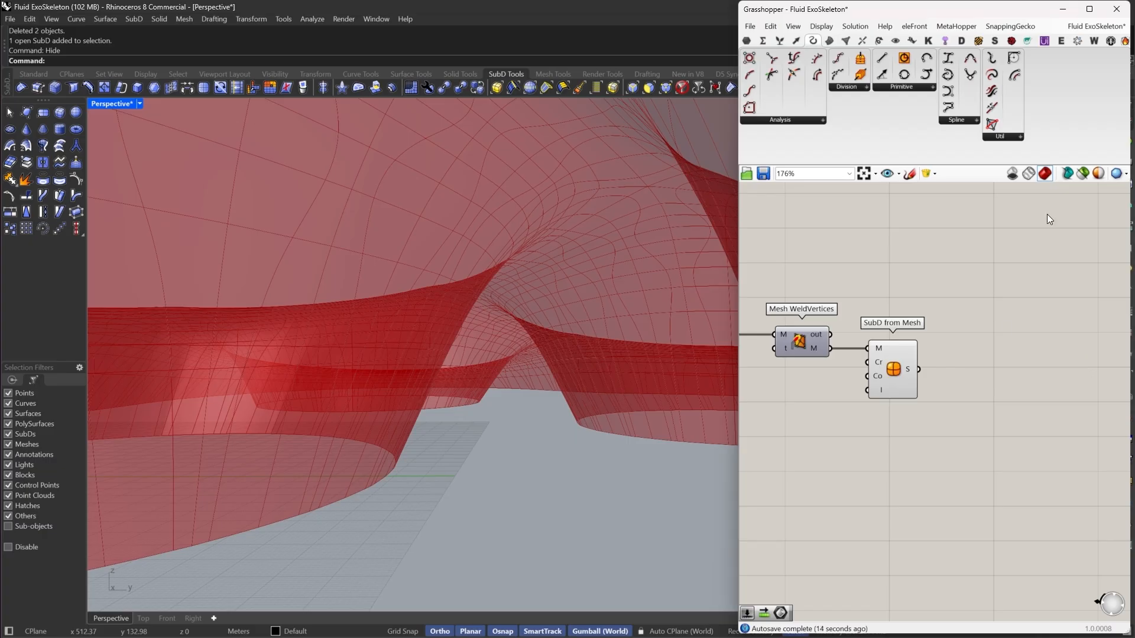
right_click_drag(1023, 260, 840, 272)
left_click(1097, 173)
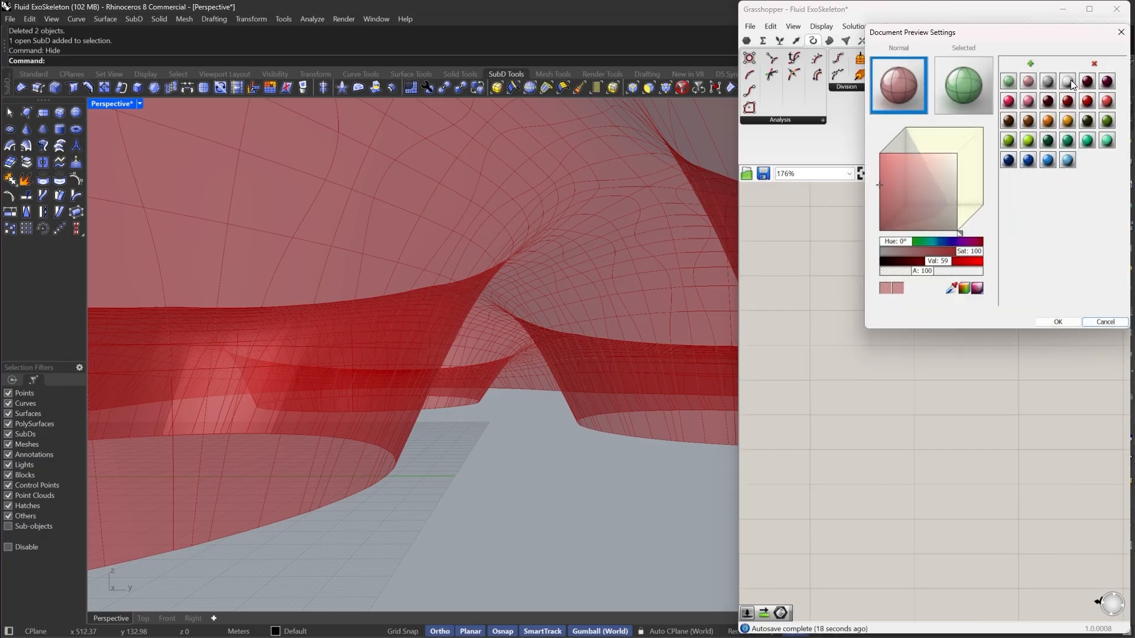
left_click_drag(874, 93, 874, 93)
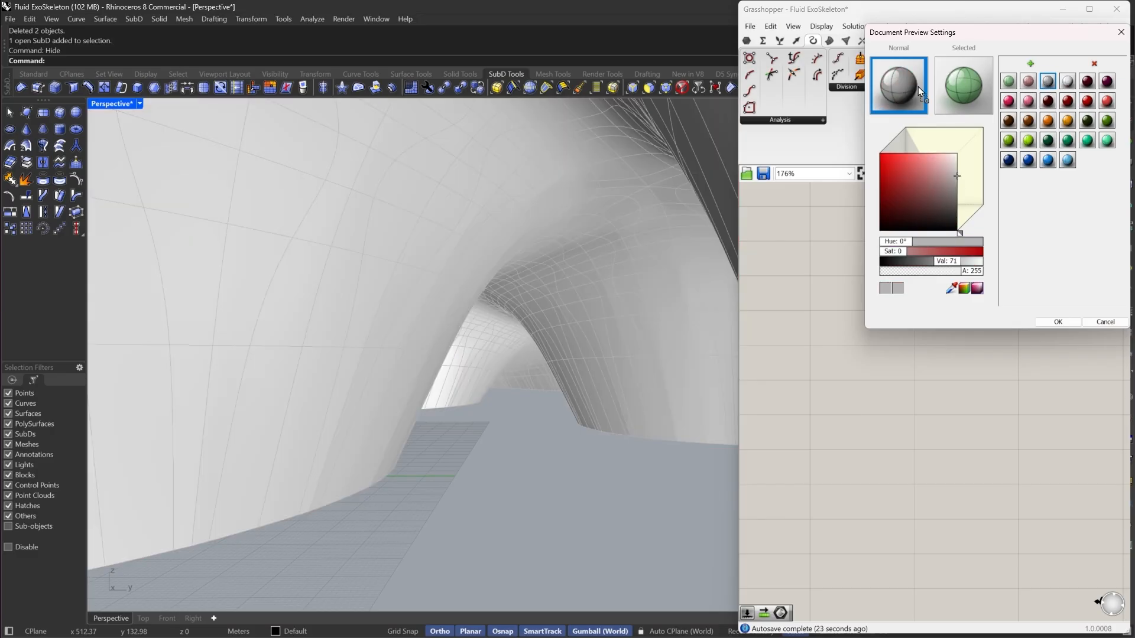
left_click(1062, 320)
Switch the Perspective viewport to Rendered and inspect the SubD from beneath and above
right_click_drag(621, 295, 585, 327)
left_click(139, 104)
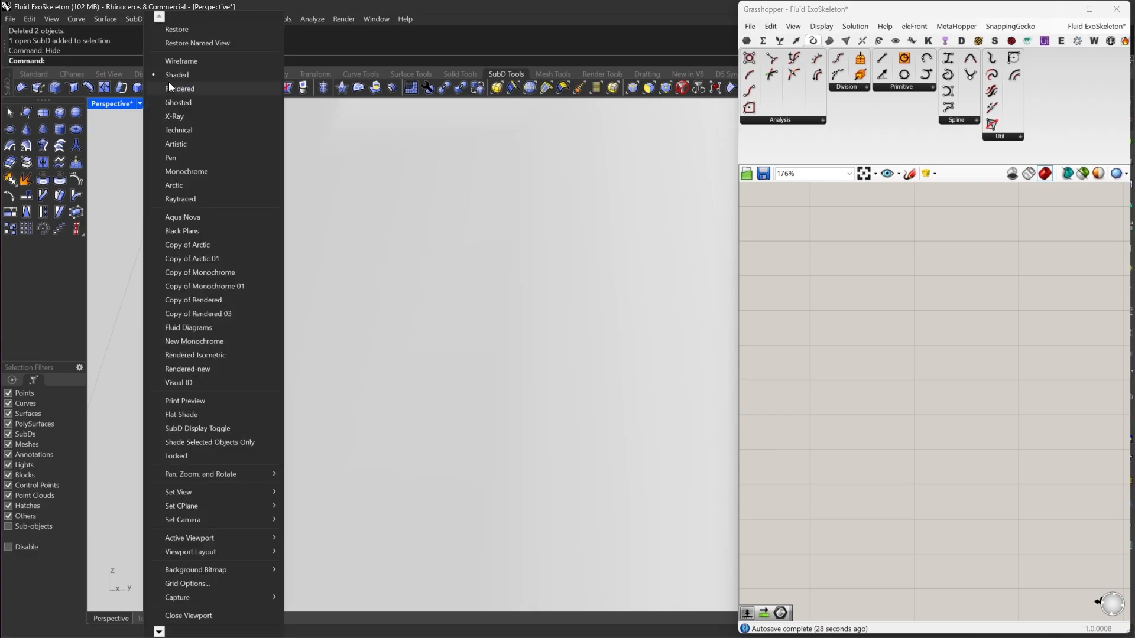
left_click(171, 77)
right_click_drag(475, 329, 505, 338)
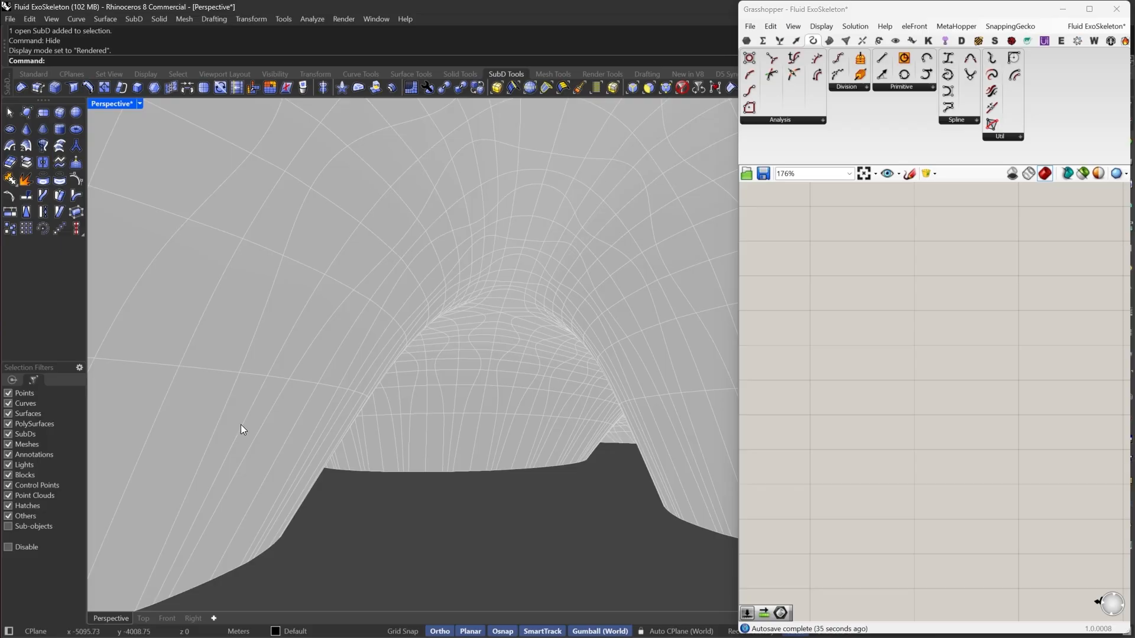
right_click_drag(430, 201, 573, 448)
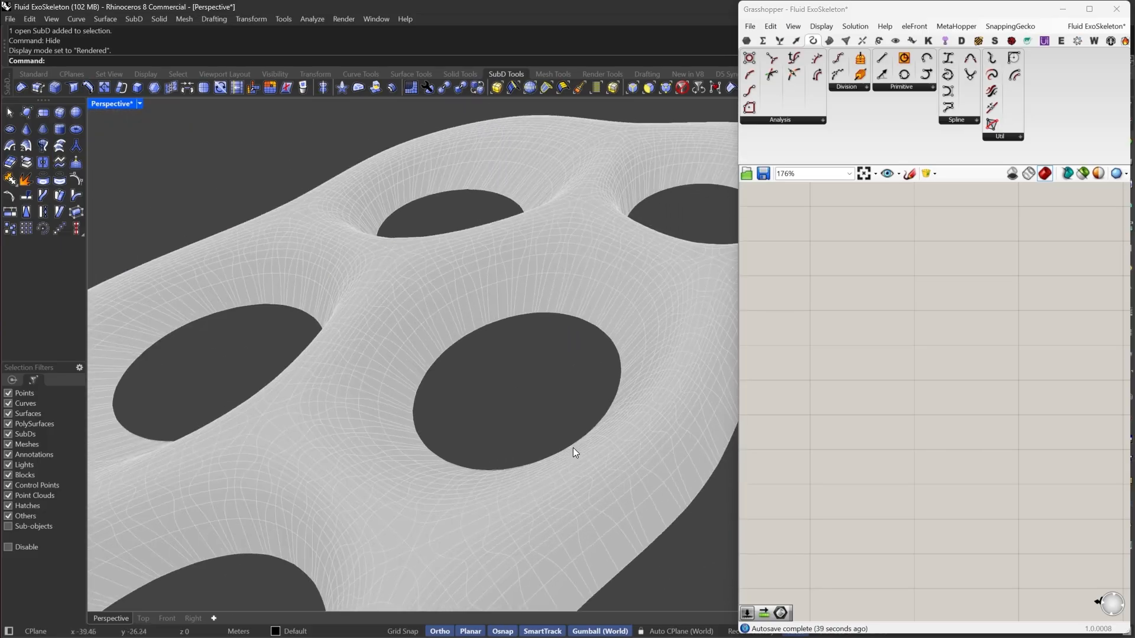
scroll(573, 448, "down", 4)
right_click_drag(827, 355, 1014, 348)
scroll(980, 367, "down", 3)
scroll(944, 307, "up", 3)
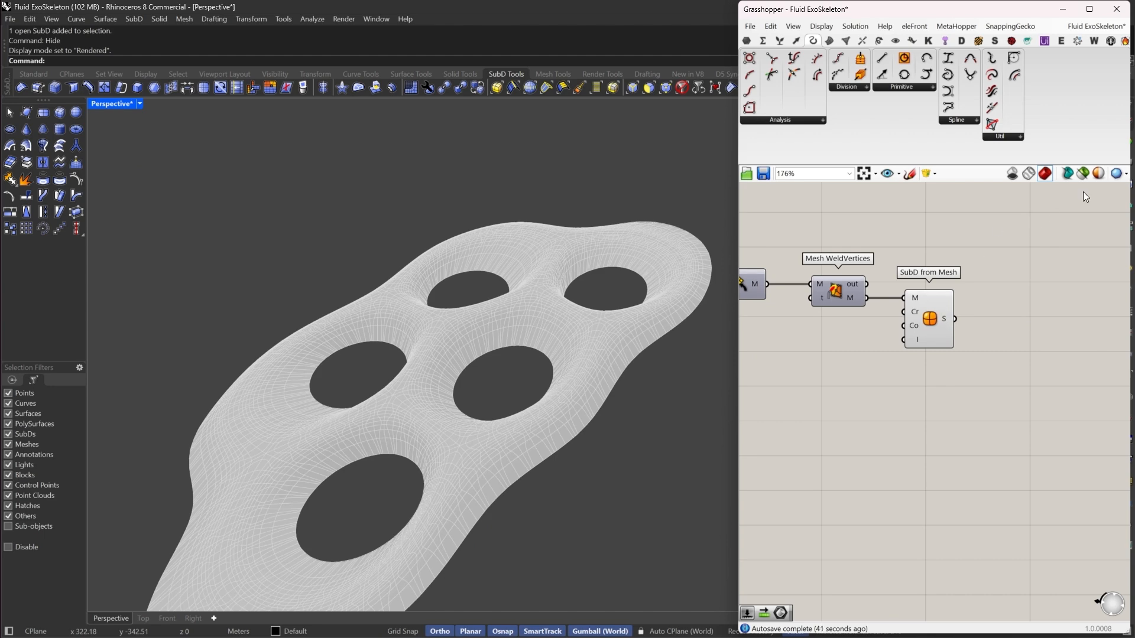
Restore the document's normal preview colour to the translucent pink preset
left_click(1097, 174)
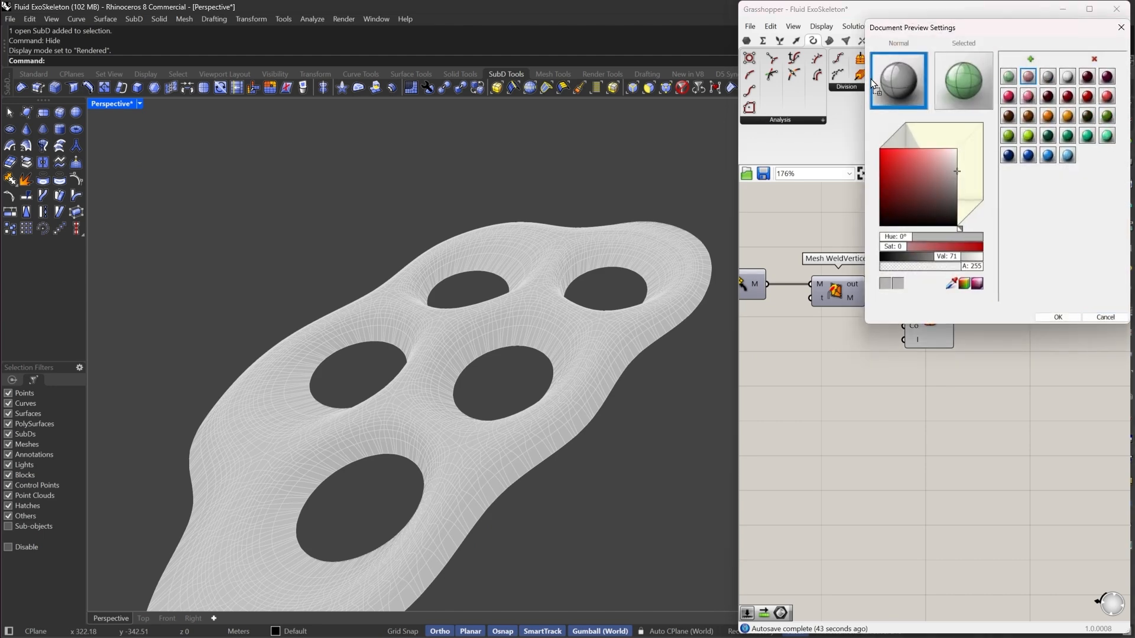
left_click(1028, 76)
left_click(1052, 317)
Bake the SubD from Mesh result into Rhino with the default attributes
right_click(943, 311)
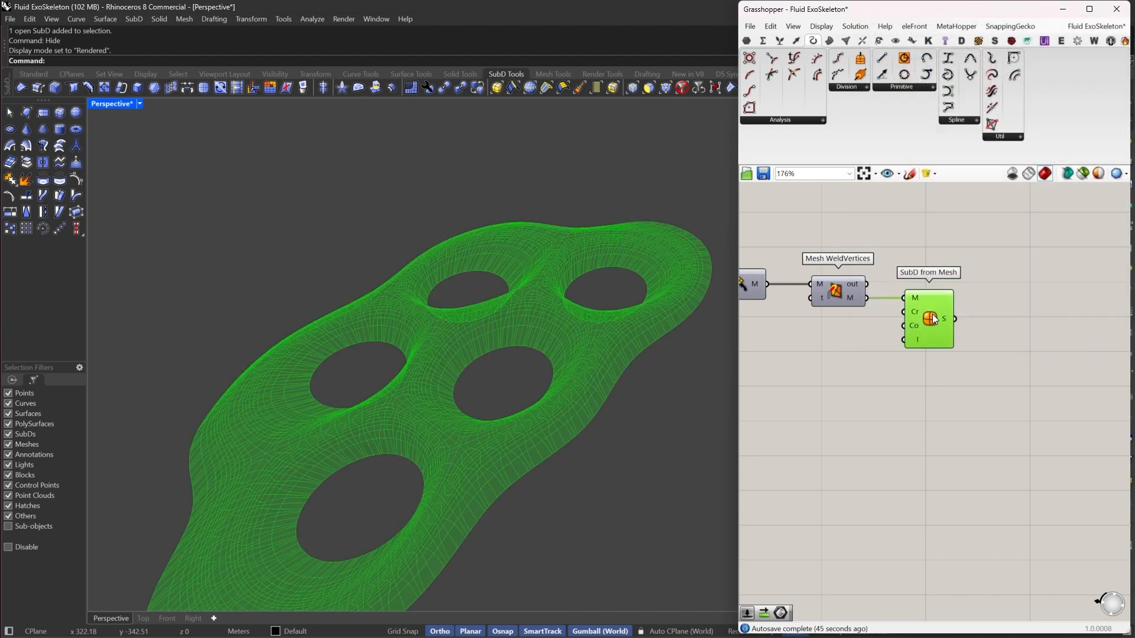
left_click(971, 367)
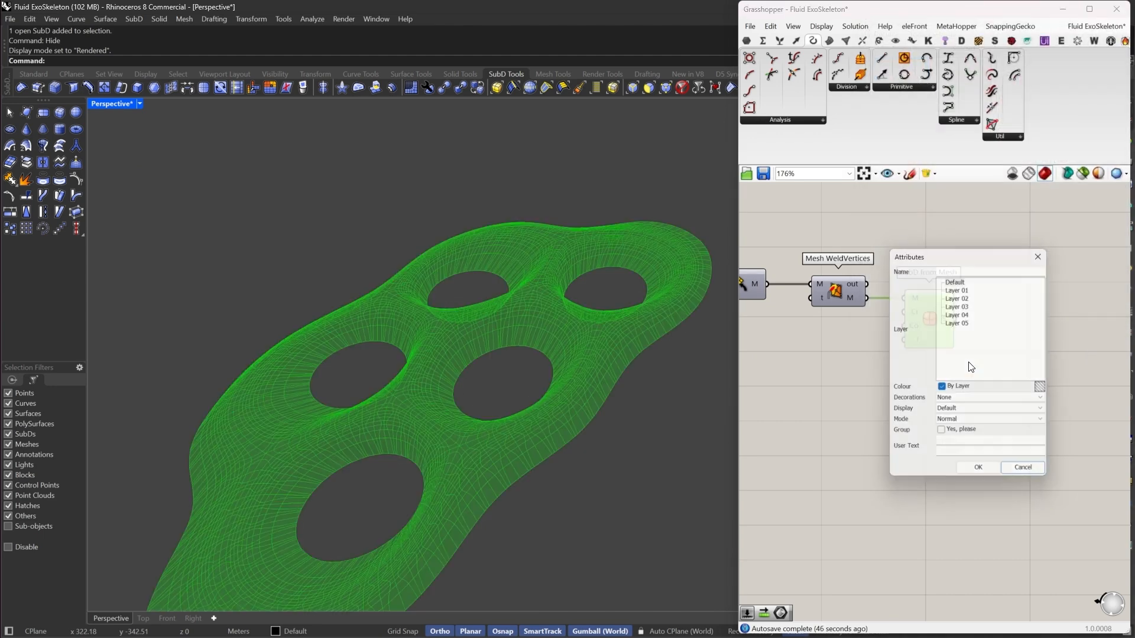
left_click(980, 470)
Turn off the preview of the Mesh WeldVertices and SubD from Mesh components
left_click_drag(1021, 388, 853, 281)
middle_click(915, 240)
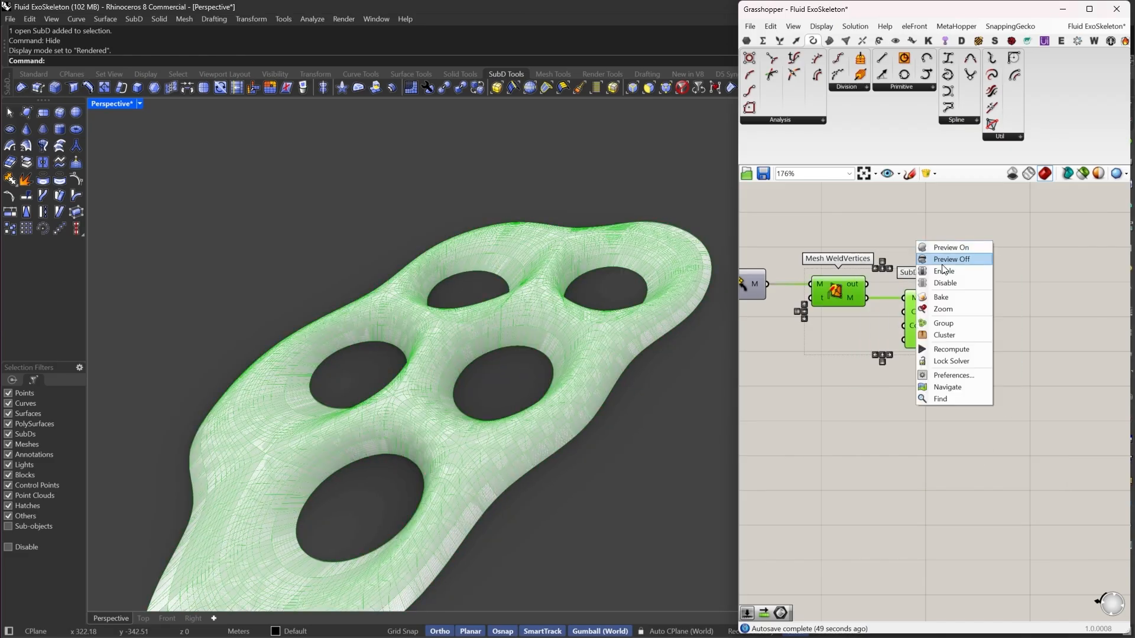
left_click(943, 260)
left_click(980, 250)
Select the baked SubD to check it, deselect it and examine the surface around a hole
right_click_drag(662, 390, 491, 403)
scroll(491, 404, "up", 6)
left_click(508, 422)
scroll(508, 414, "down", 4)
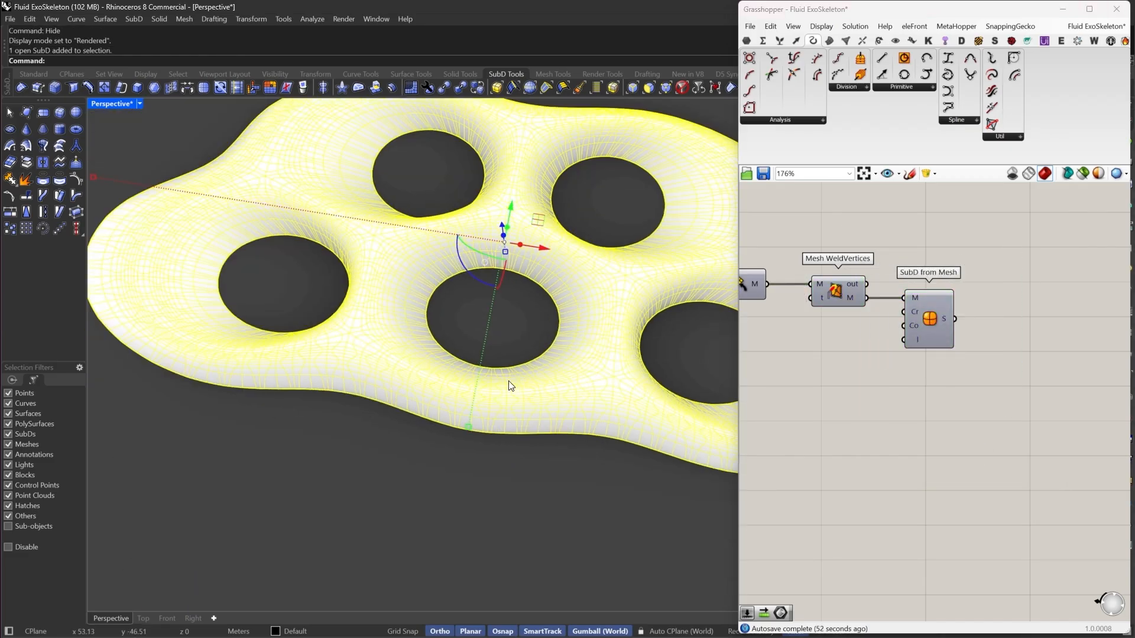
scroll(507, 383, "up", 8)
key("Escape")
right_click_drag(402, 388, 475, 384)
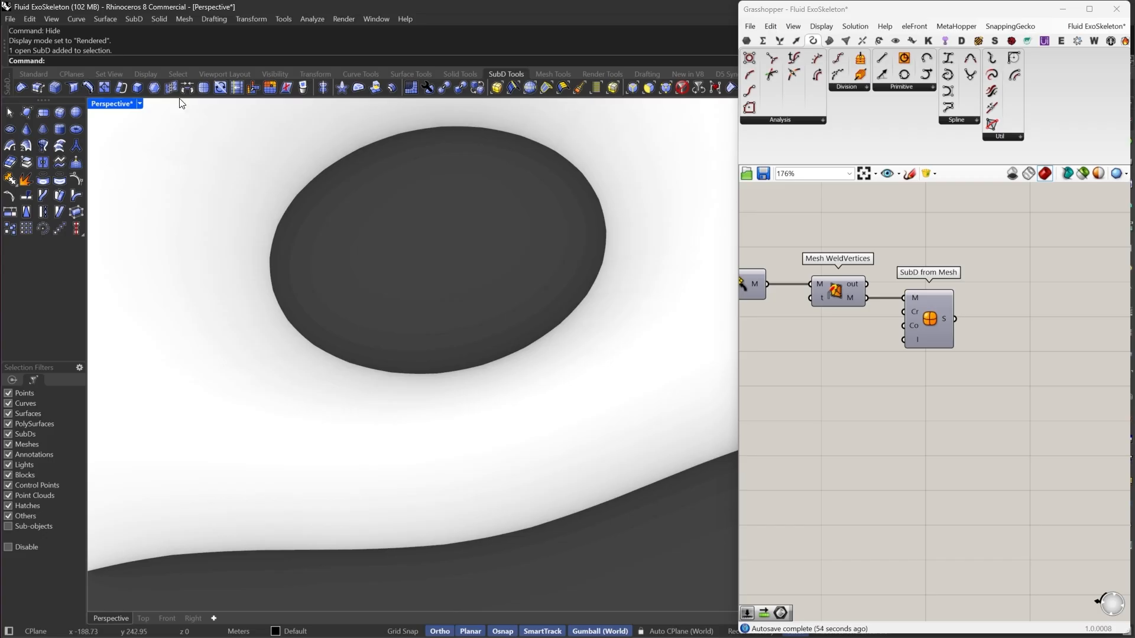
Set the Perspective viewport to Shaded and collapse the Grasshopper window
left_click(139, 104)
left_click(173, 74)
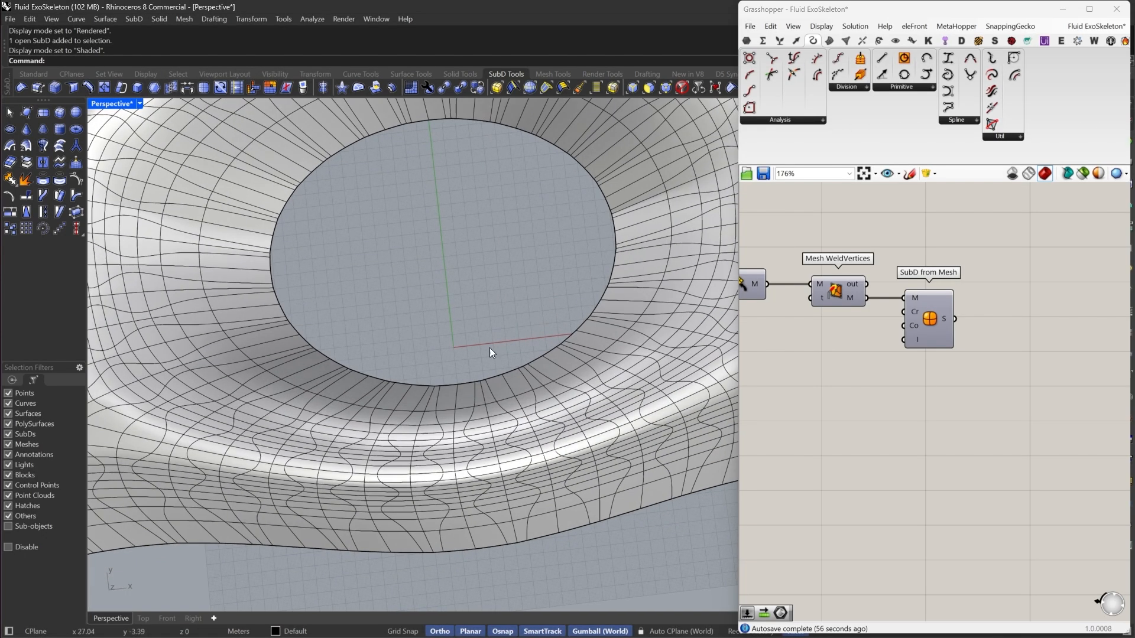
double_click(793, 12)
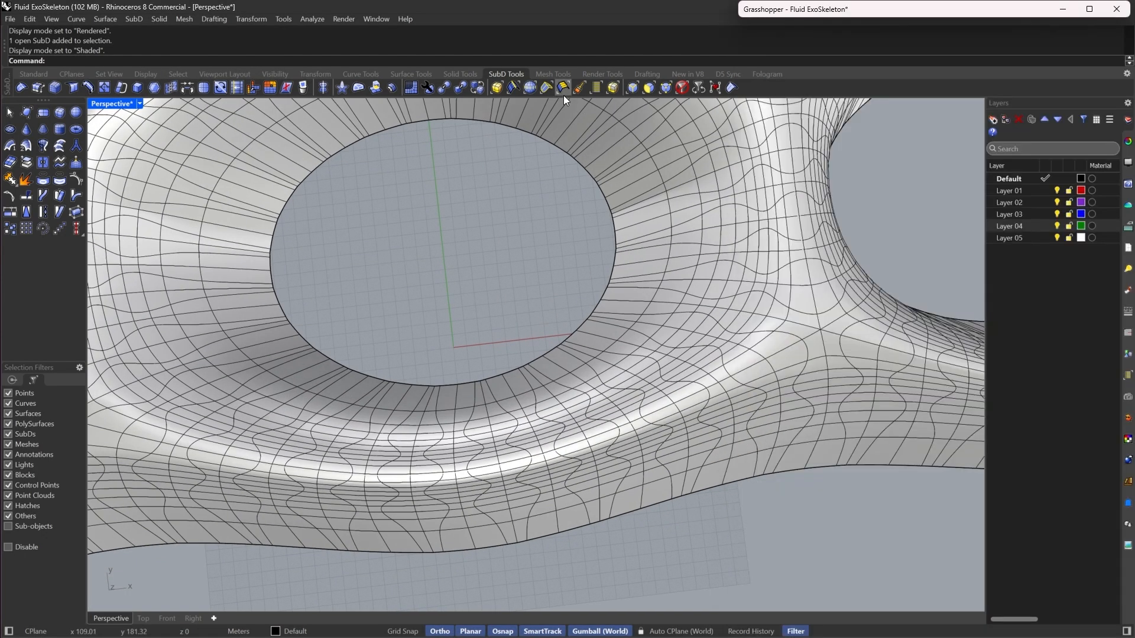
Select the edge ring running along the baked SubD's outer boundary
left_click(535, 88)
scroll(609, 496, "up", 3)
left_click(617, 504)
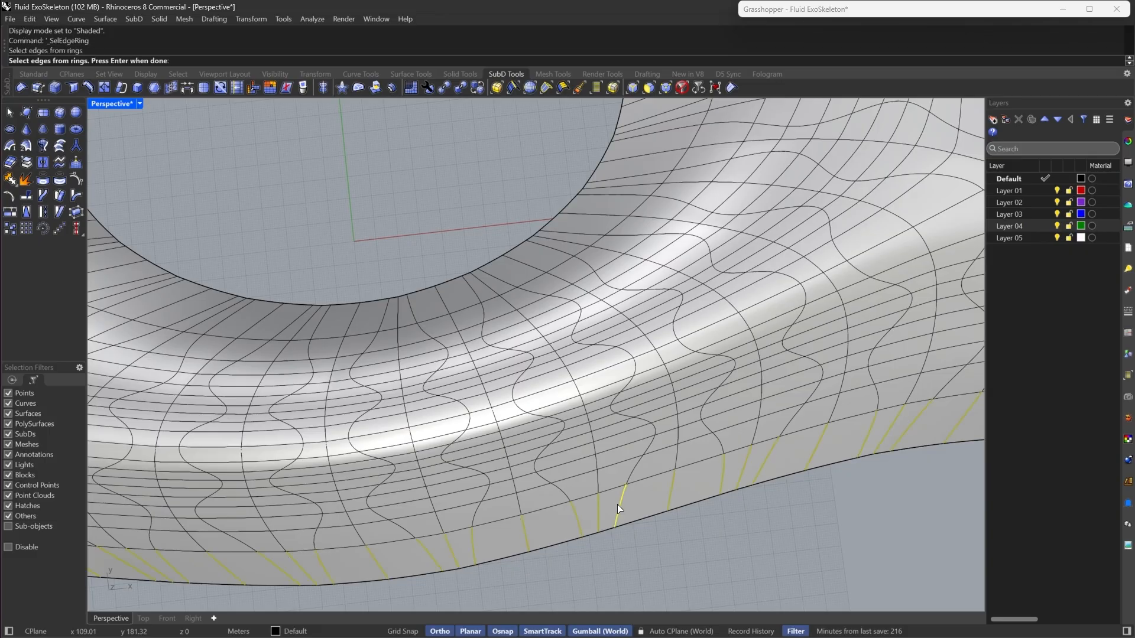
scroll(620, 473, "down", 5)
scroll(623, 453, "down", 3)
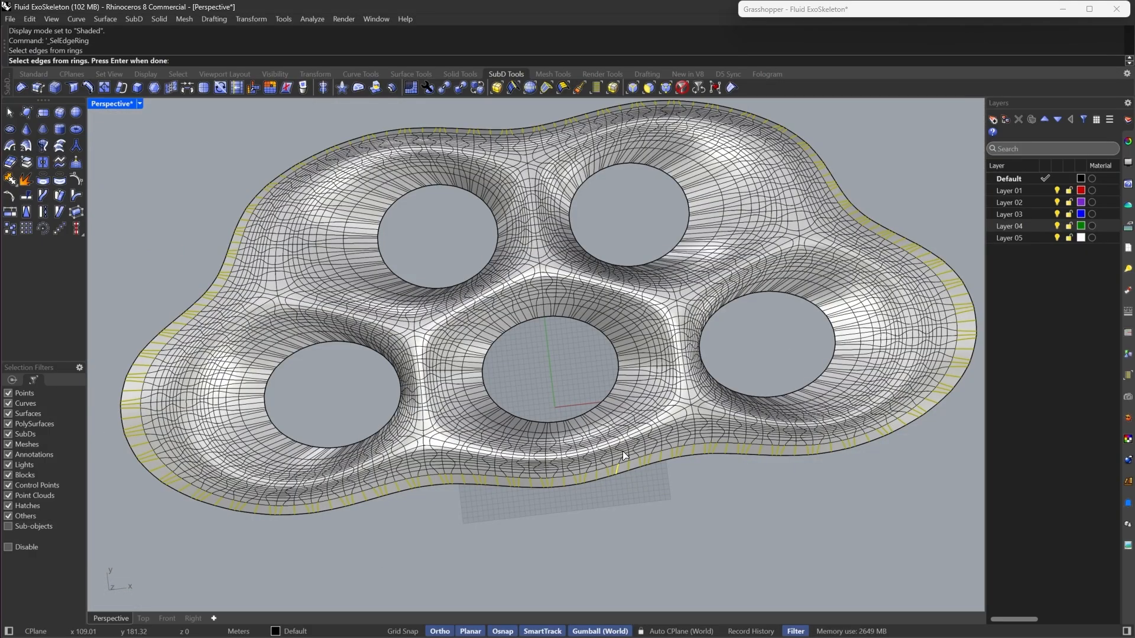
key("Return")
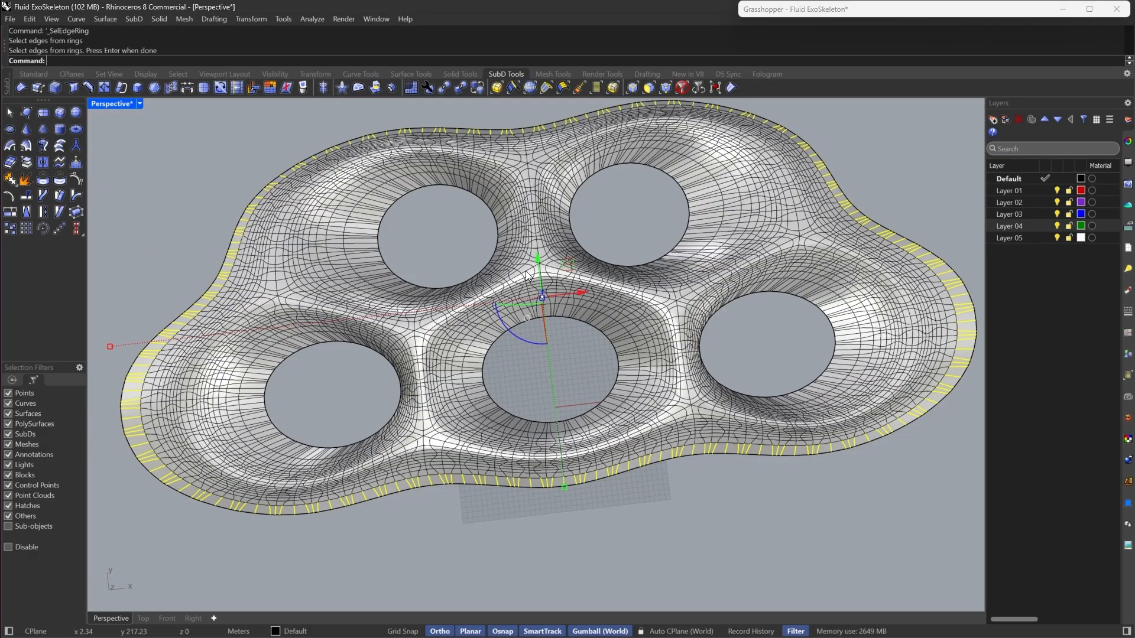
Extend the edge selection with Select Edge Loop and Select Edge Ring to cover the strip seams across the whole SubD
left_click(514, 90)
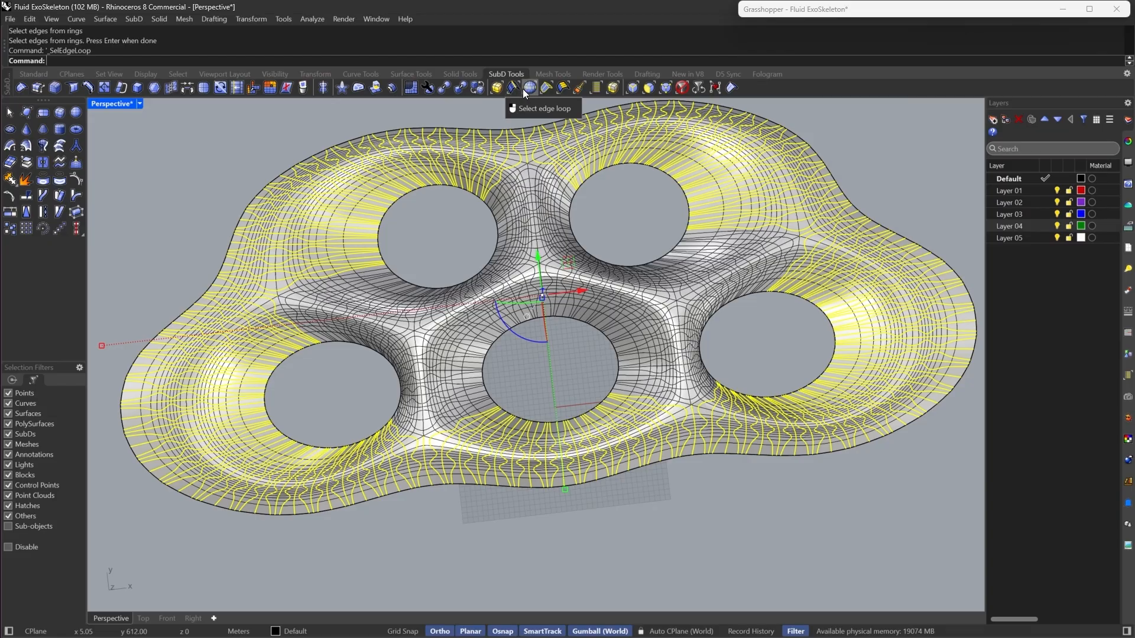
left_click(529, 89)
scroll(644, 283, "up", 5)
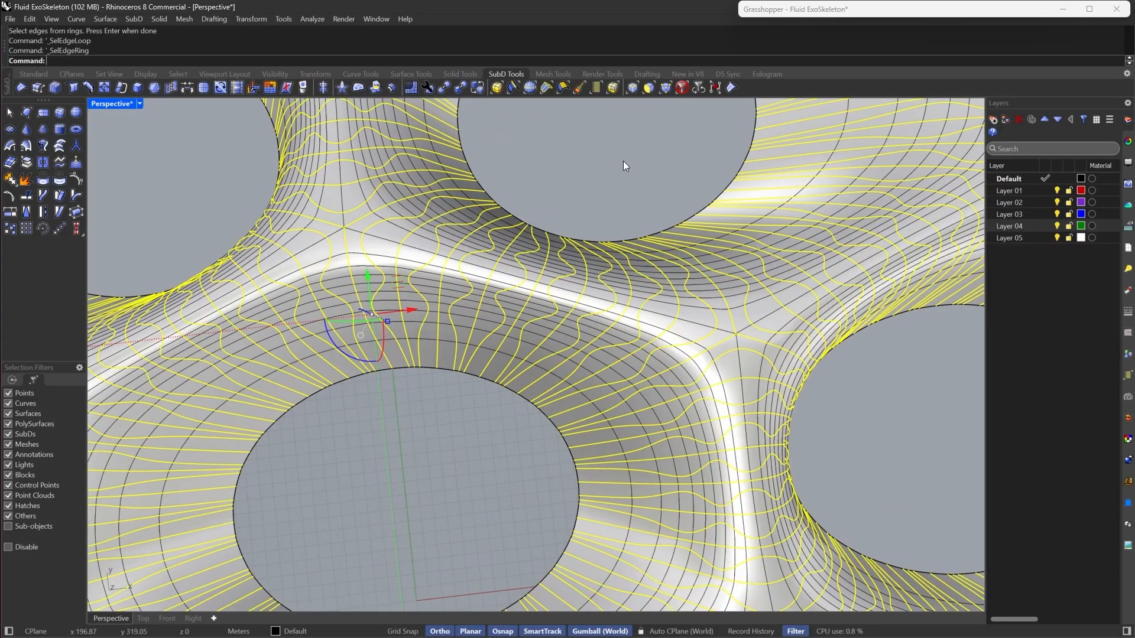
scroll(723, 240, "down", 9)
scroll(804, 286, "up", 6)
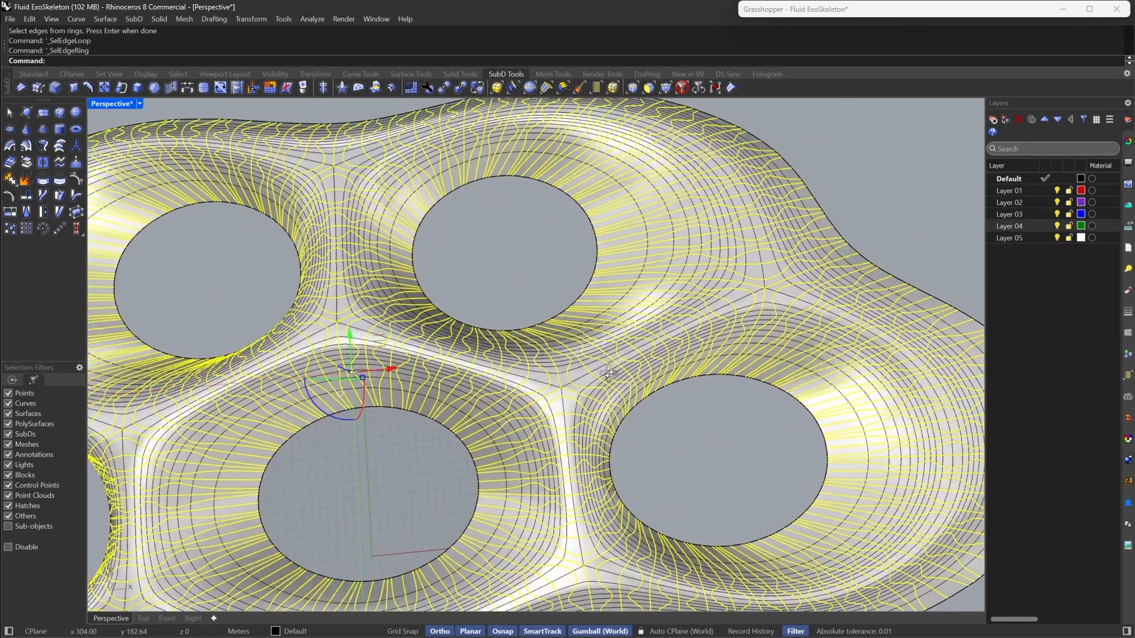
Crease the selected SubD edges and clear the selection
right_click_drag(612, 374, 731, 123)
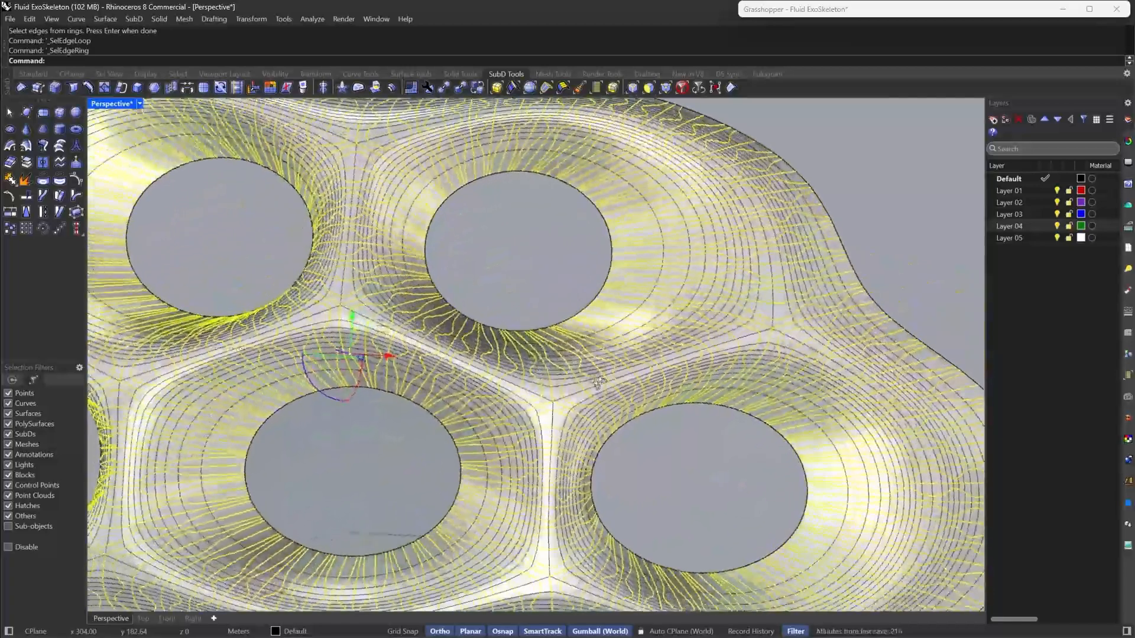
left_click(732, 89)
key("Escape")
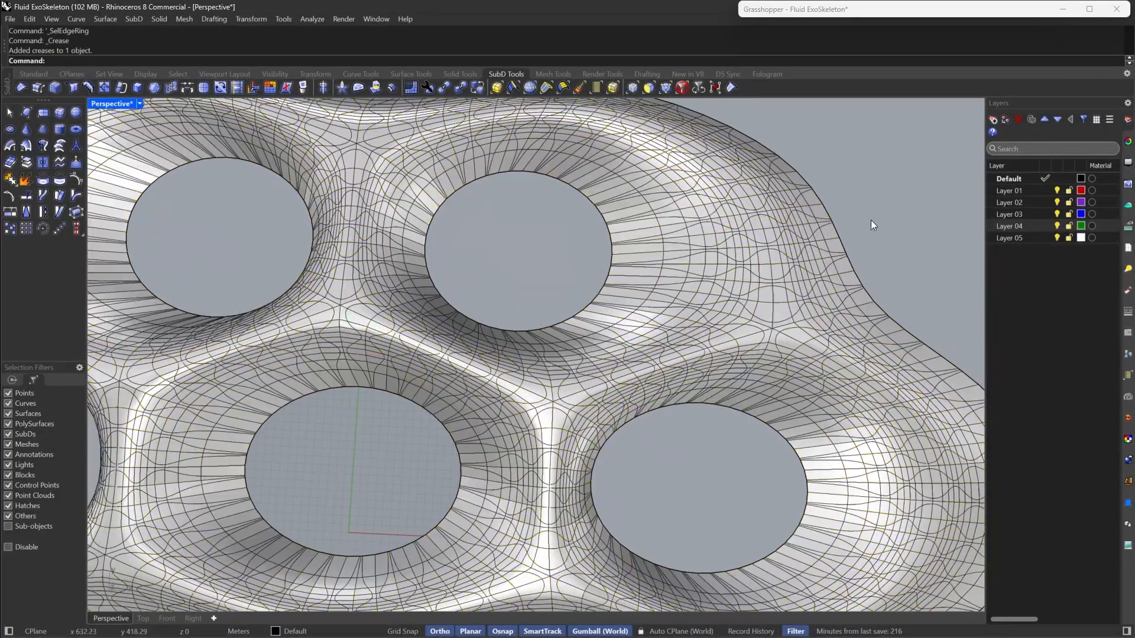
Set the Perspective viewport to the Rendered display mode with the whole SubD in view
scroll(654, 327, "down", 5)
left_click(139, 103)
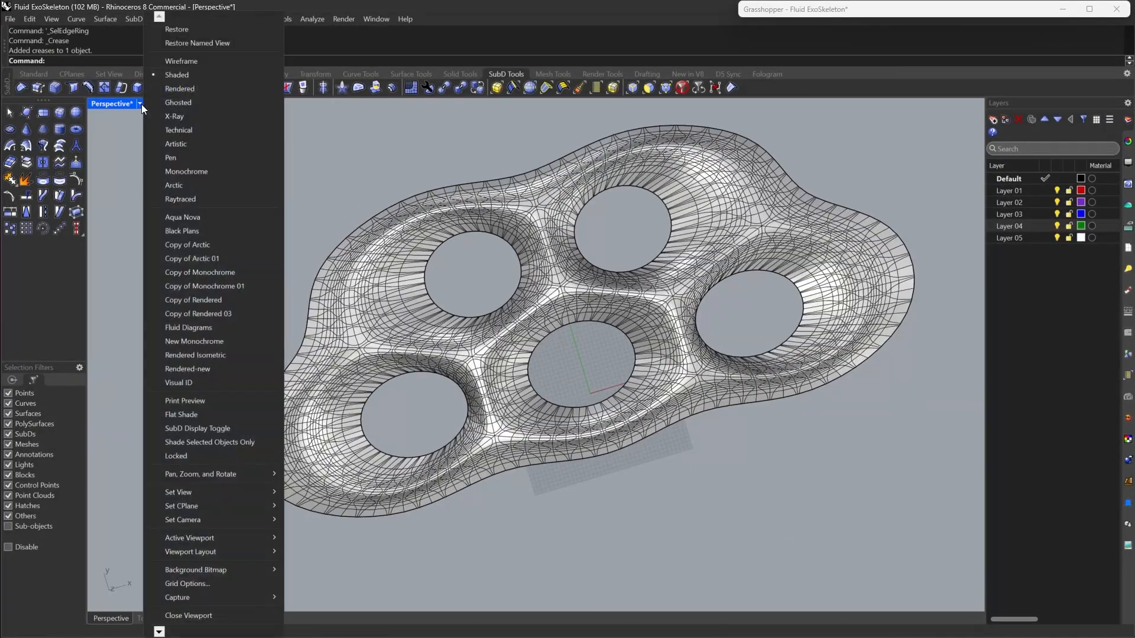
left_click(169, 88)
Examine the creased seam lines up close along the ridges between the holes
right_click_drag(559, 389, 504, 315)
scroll(481, 318, "up", 10)
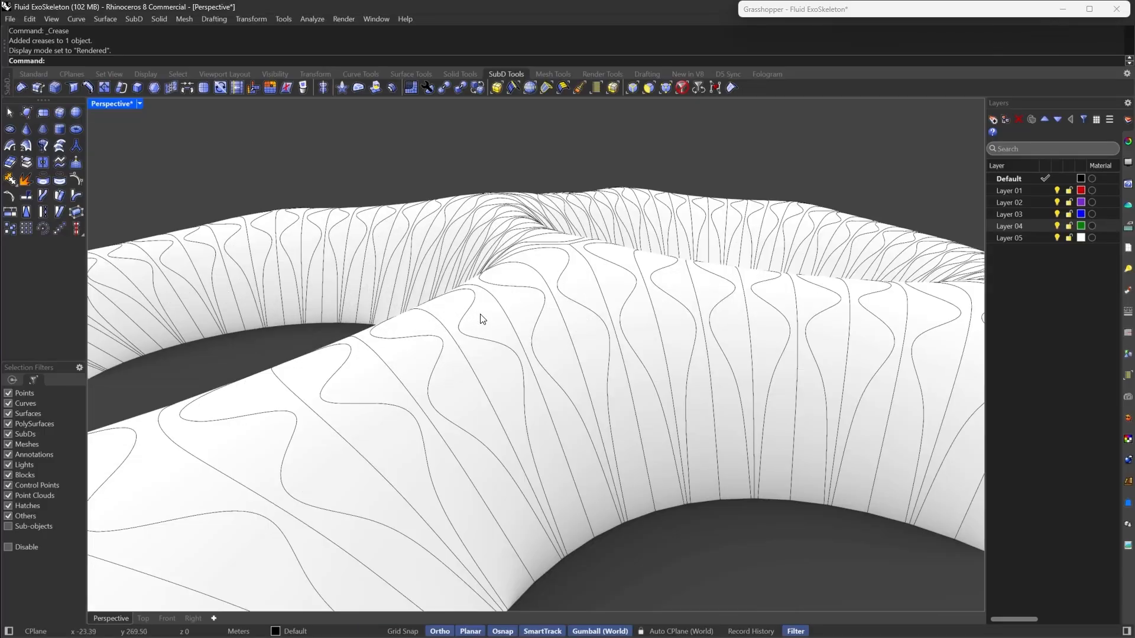
scroll(646, 253, "up", 4)
scroll(650, 357, "down", 2)
right_click_drag(650, 357, 627, 360)
scroll(727, 260, "up", 5)
left_click(661, 255)
key("Escape")
right_click_drag(643, 255, 497, 308)
Inspect the creased SubD's strip pattern from above and through the arched passages underneath
right_click_drag(530, 189, 627, 398)
scroll(633, 256, "down", 8)
scroll(729, 376, "down", 3)
scroll(627, 398, "down", 5)
scroll(627, 397, "up", 5)
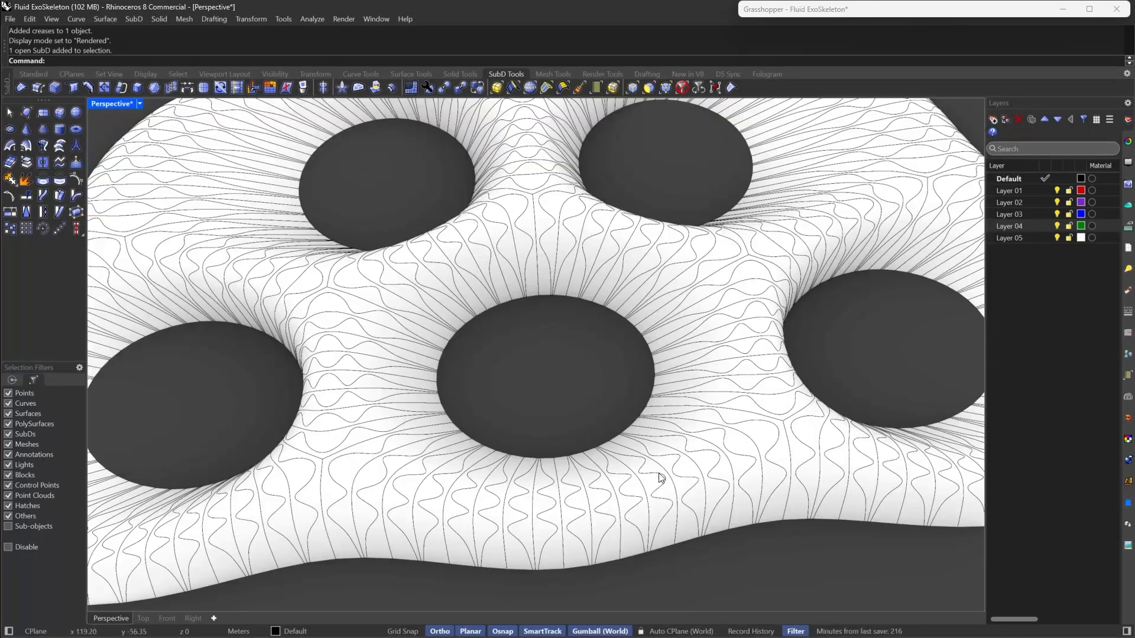
right_click_drag(661, 477, 718, 354)
scroll(583, 232, "up", 8)
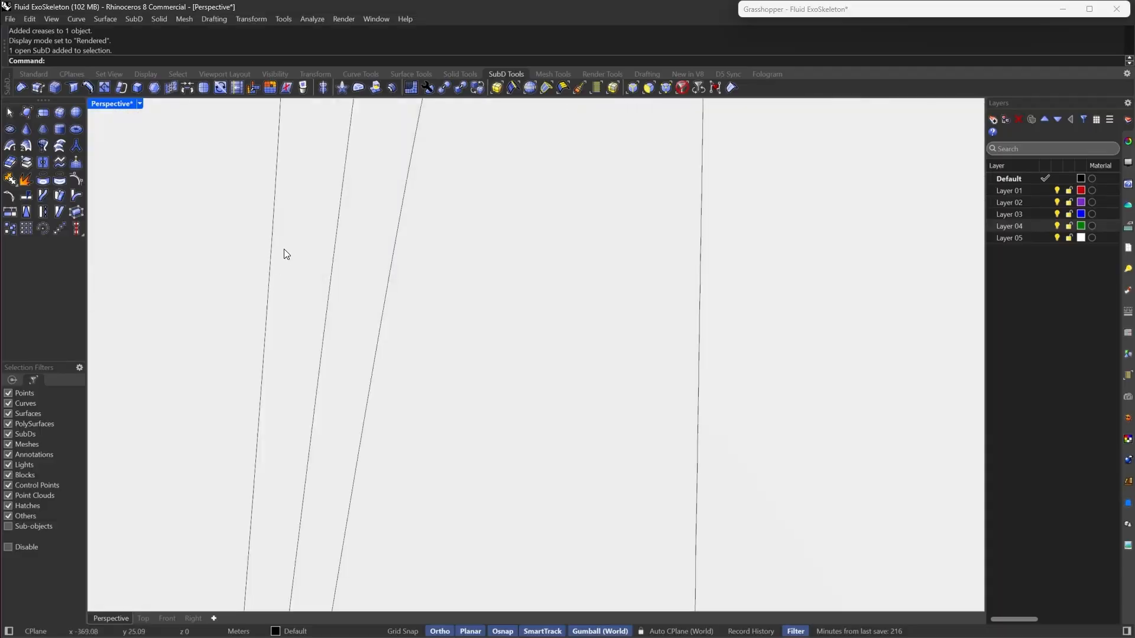
right_click_drag(283, 249, 575, 438)
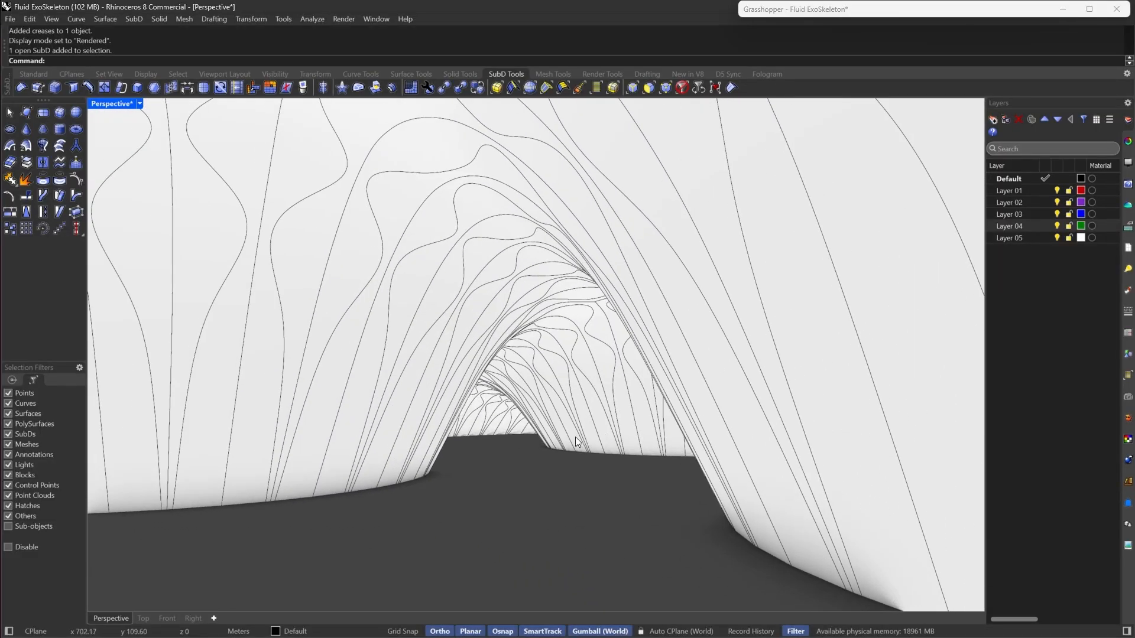
Change the SubD display from smooth to flat with the strips along the front rim seen up close
scroll(514, 417, "down", 10)
right_click_drag(514, 417, 521, 520)
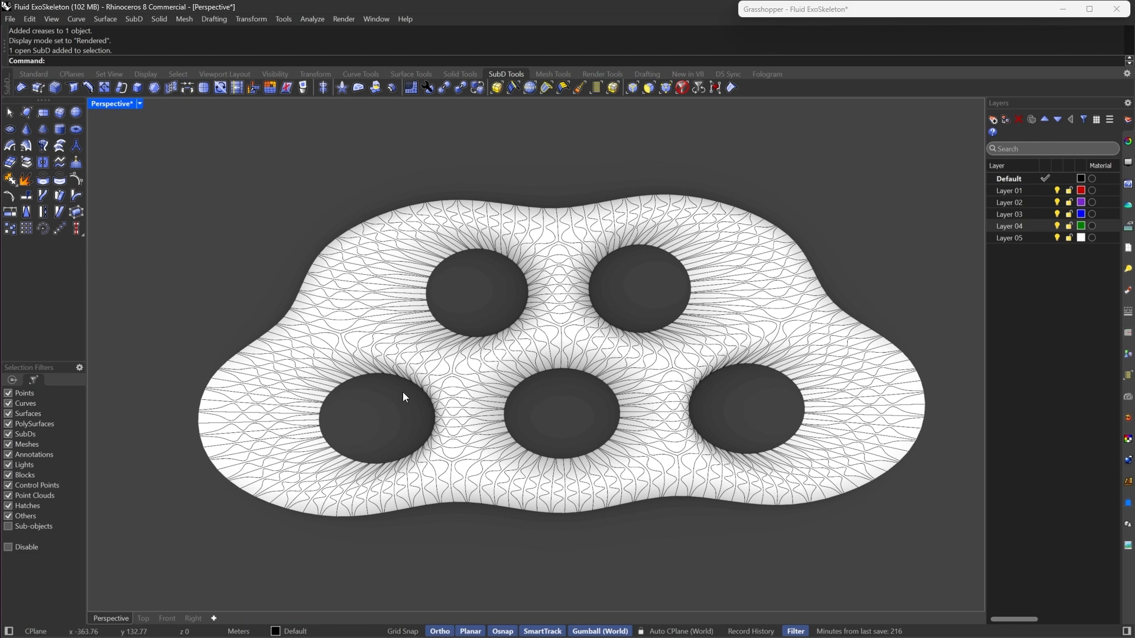
scroll(573, 493, "up", 5)
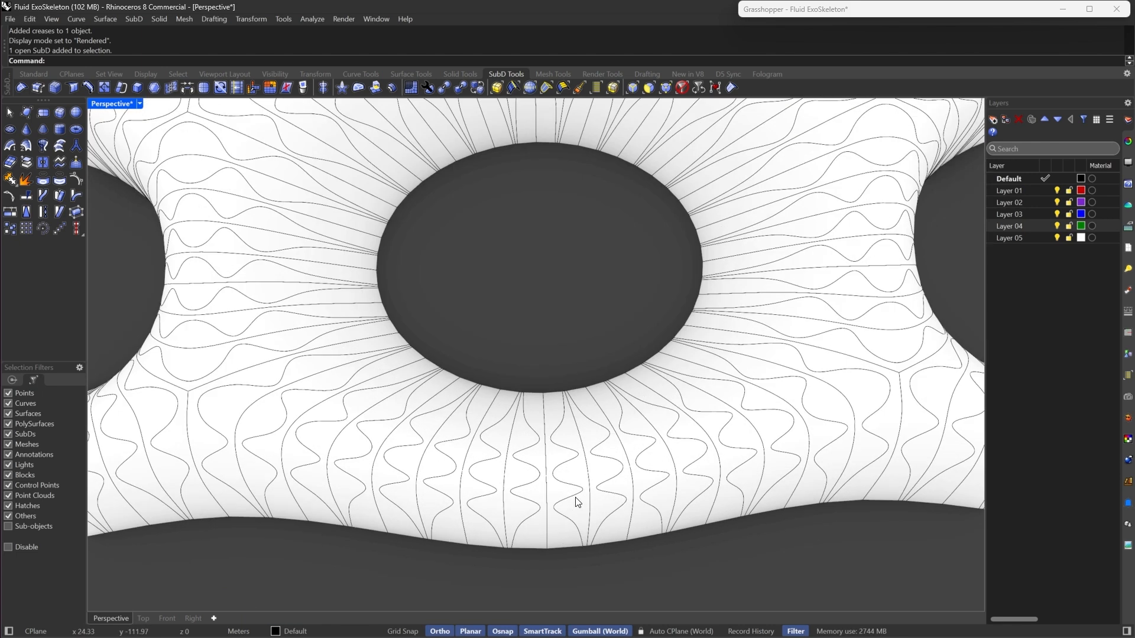
key("Tab")
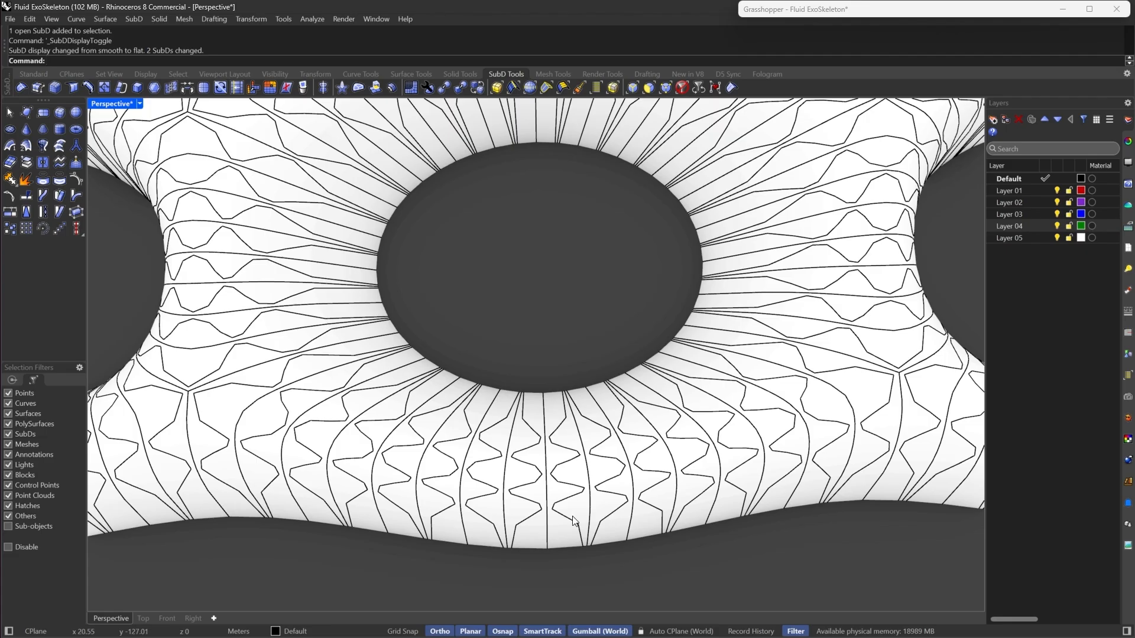
scroll(572, 521, "up", 6)
scroll(572, 544, "down", 4)
scroll(569, 480, "up", 4)
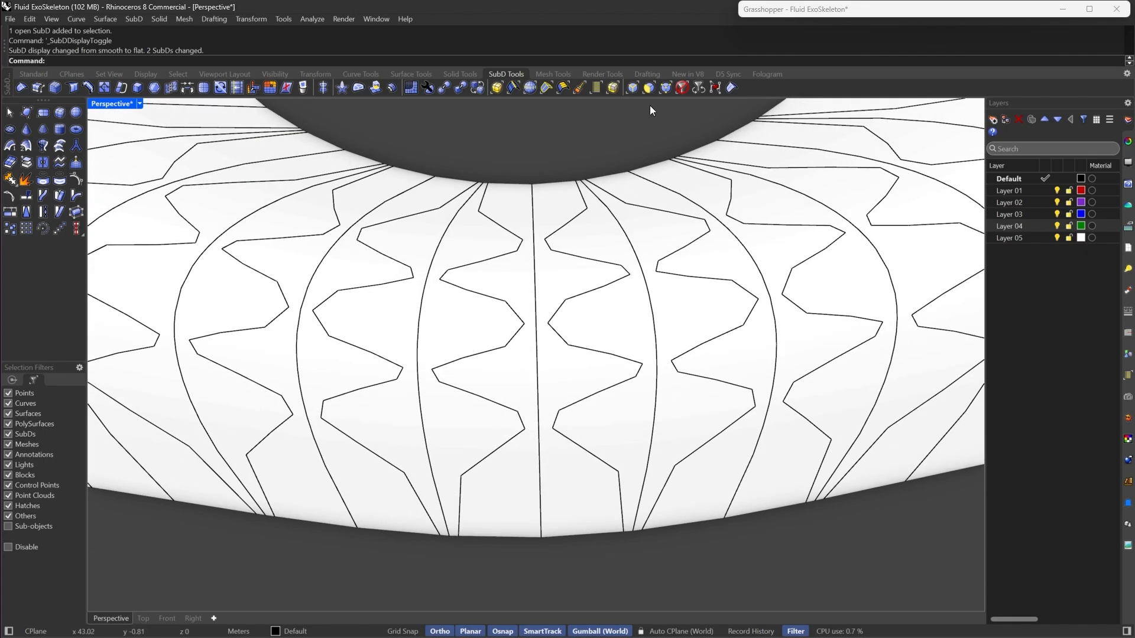
Copy the faces of the four adjoining strips between the front middle hole and the outer rim to empty space in front of the SubD
left_click(649, 89)
left_click_drag(570, 148, 483, 559)
left_click(457, 519)
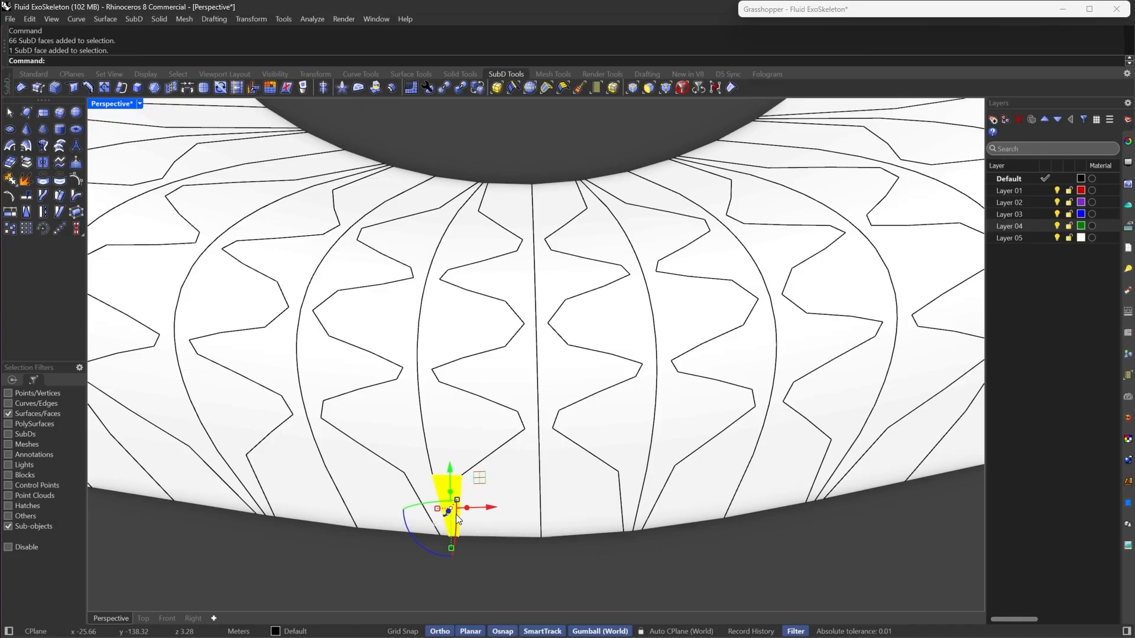
double_click(439, 459, "shift")
left_click(626, 519, "shift")
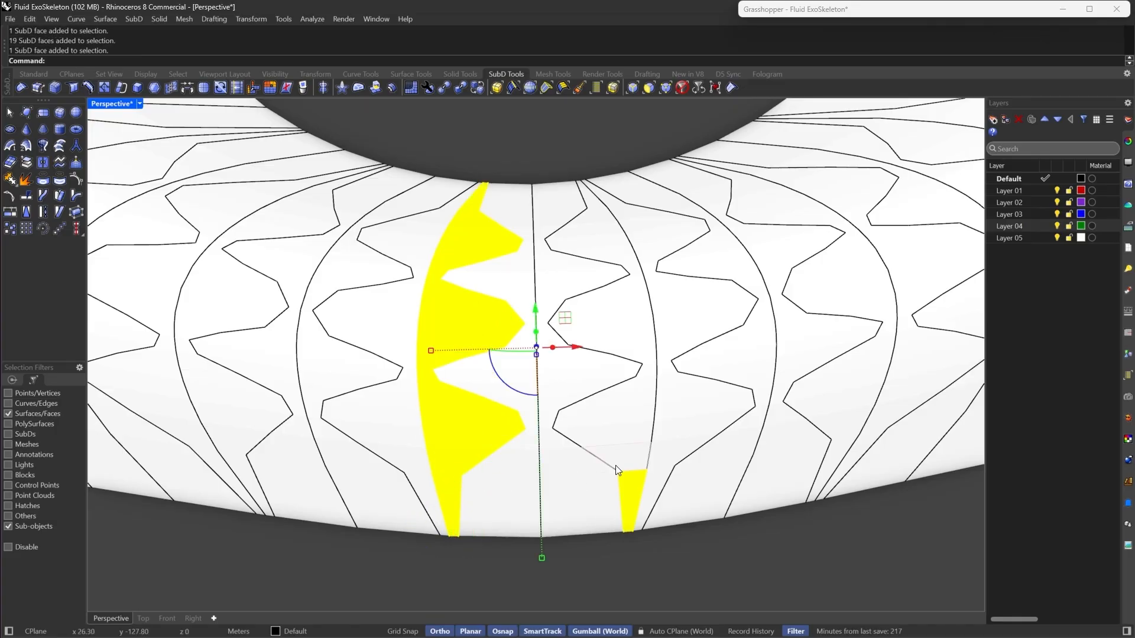
double_click(615, 466, "shift")
left_click(600, 507, "shift")
double_click(576, 467, "shift")
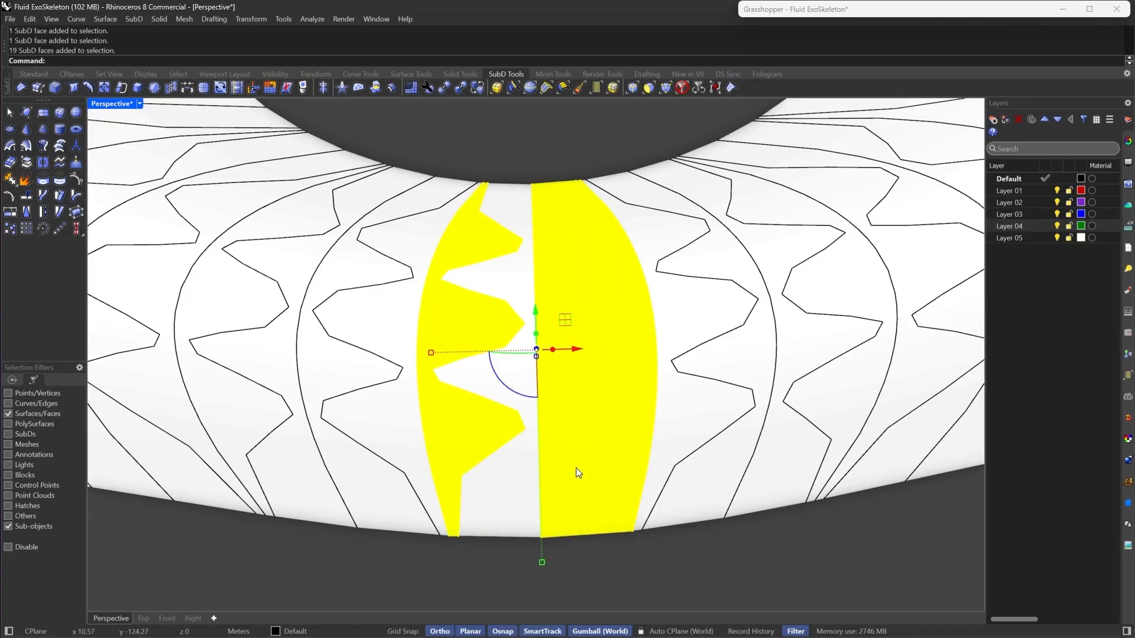
left_click(530, 511, "shift")
double_click(524, 464, "shift")
scroll(570, 299, "down", 6)
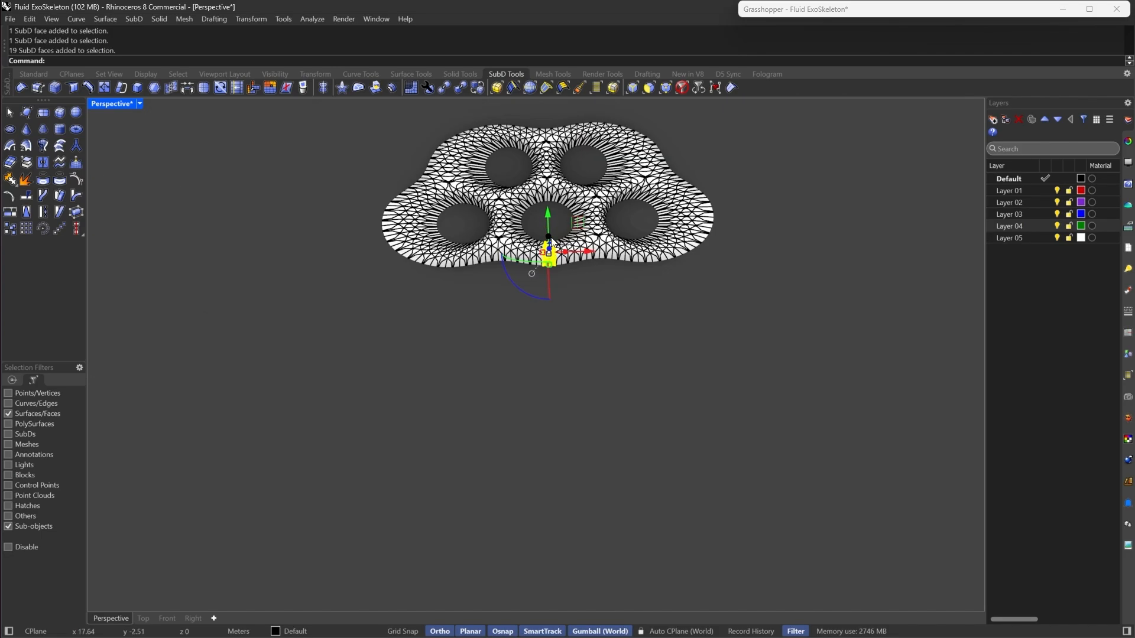
left_click_drag(548, 215, 589, 367)
key("alt")
scroll(541, 402, "up", 5)
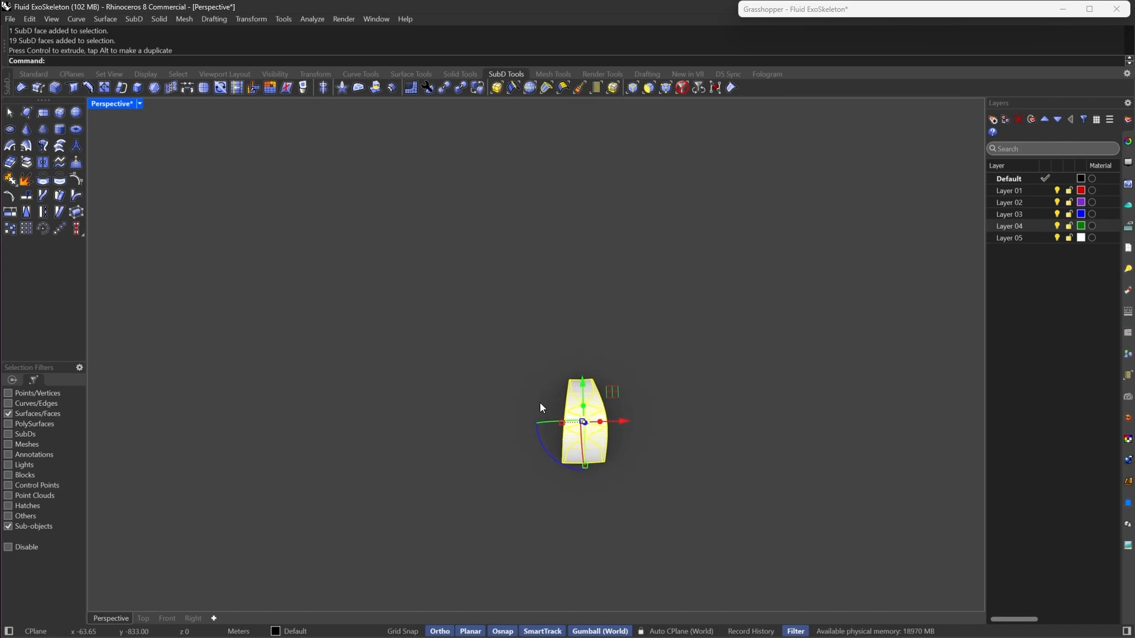
left_click(540, 402)
Select the lower right quarter of the copied strip patch and copy those faces to an empty spot beside it
scroll(589, 426, "up", 4)
scroll(617, 440, "up", 2)
scroll(510, 318, "up", 3)
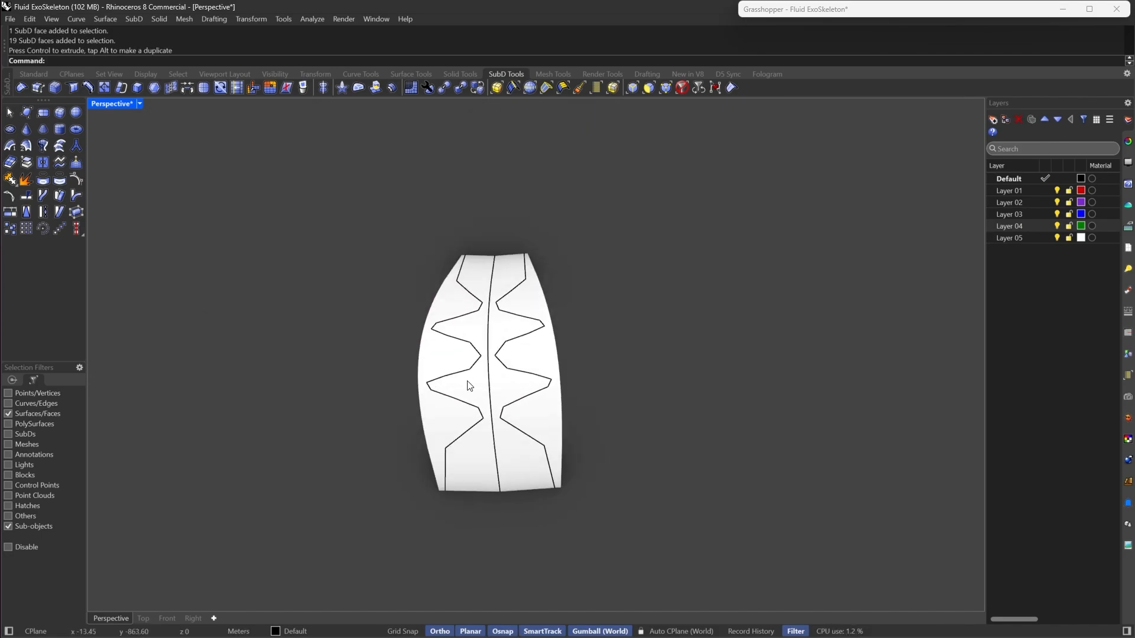
left_click(519, 345)
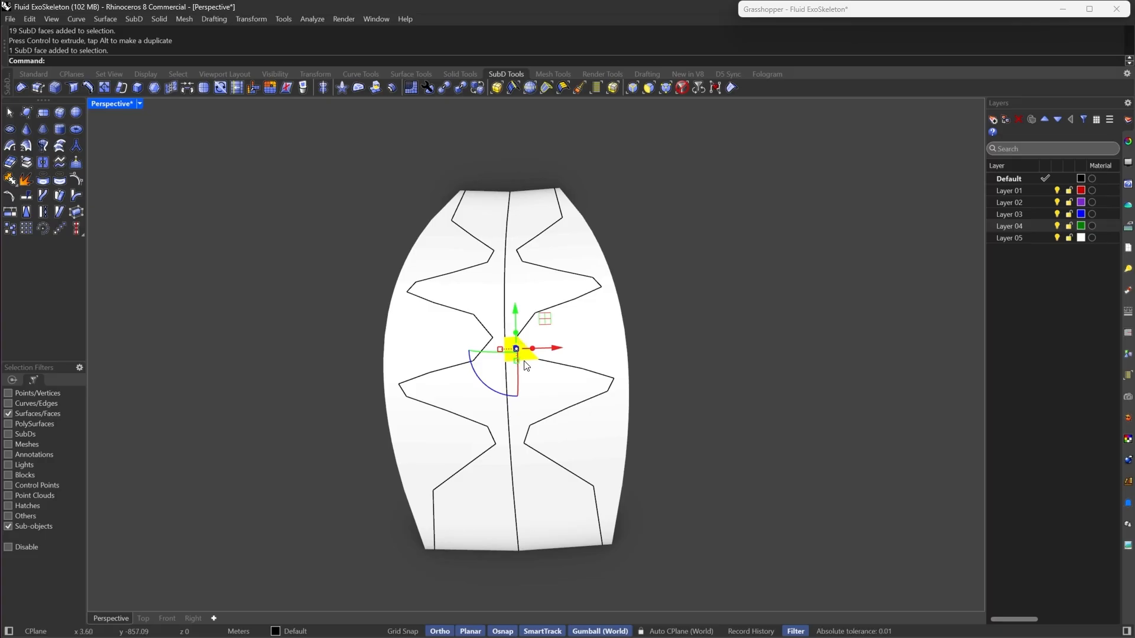
double_click(555, 351, "shift")
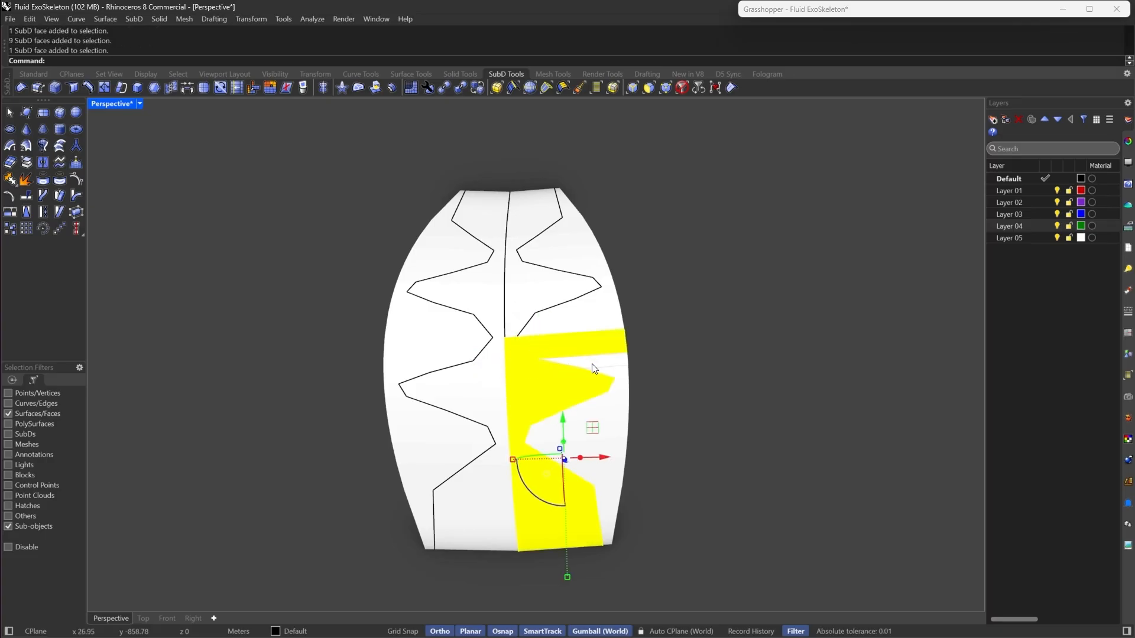
left_click(592, 367, "shift")
right_click_drag(638, 477, 551, 441)
scroll(456, 335, "down", 6)
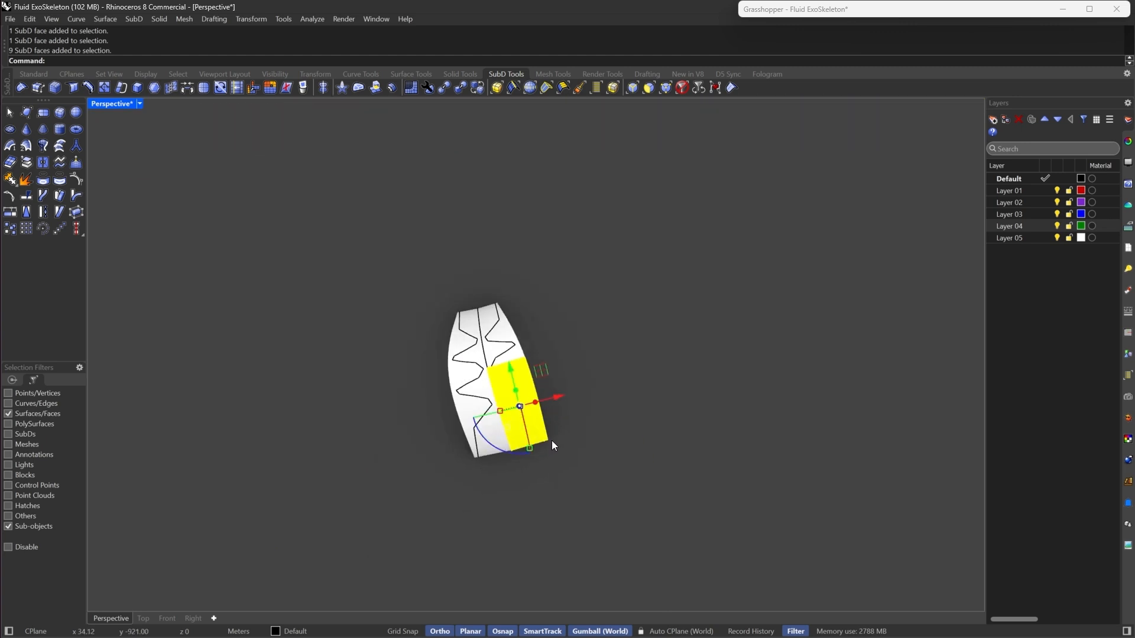
scroll(490, 355, "up", 5)
right_click_drag(630, 403, 577, 420)
scroll(577, 419, "down", 6)
left_click_drag(580, 410, 349, 453, "alt")
scroll(173, 463, "up", 5)
scroll(417, 408, "up", 1)
left_click(572, 347)
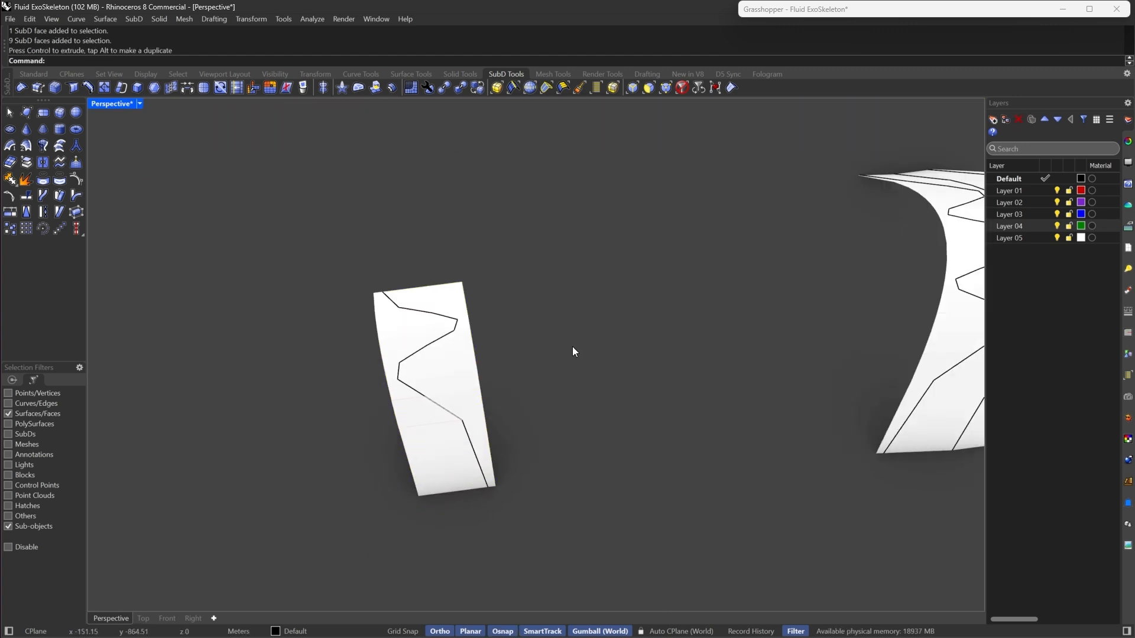
Reset the selection filter to whole objects and bring up the separate quarter piece in the Top viewport
left_click(682, 89)
left_click_drag(462, 285, 481, 576)
key("ctrl+z")
scroll(542, 373, "down", 5)
left_click_drag(545, 349, 404, 513)
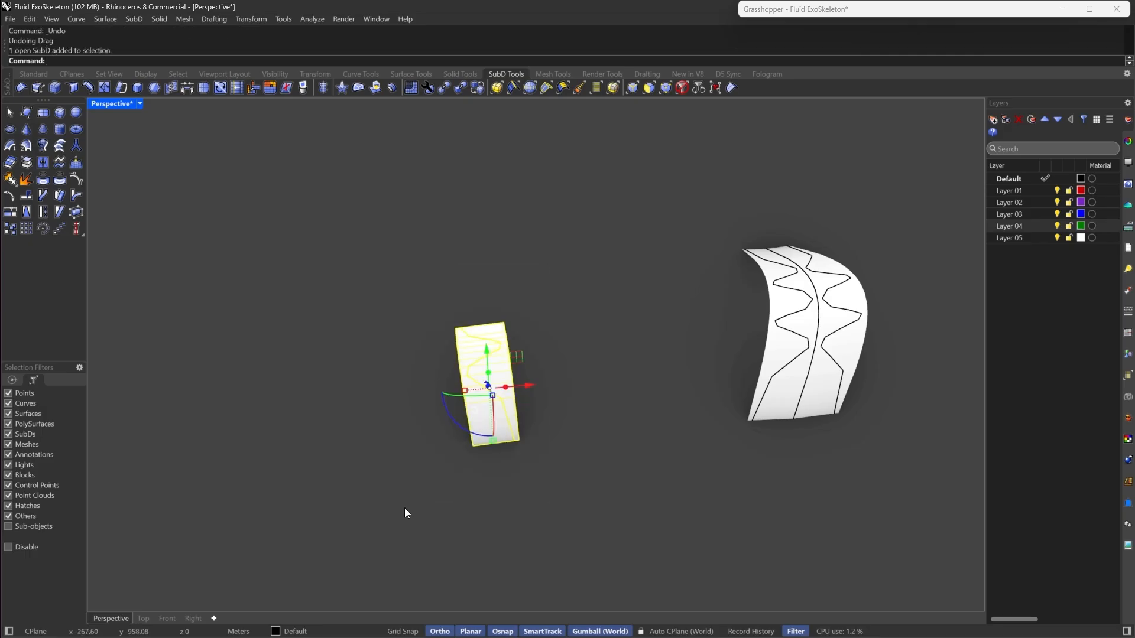
left_click(143, 619)
scroll(570, 388, "down", 4)
scroll(604, 446, "up", 4)
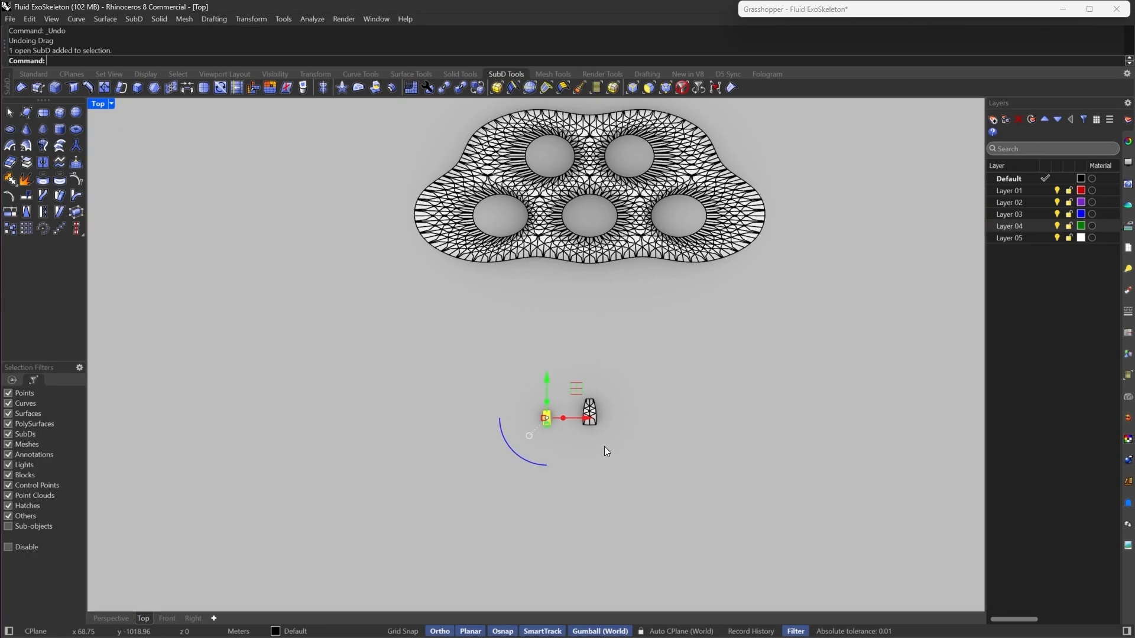
scroll(568, 449, "up", 6)
scroll(458, 458, "up", 7)
left_click(394, 437)
right_click_drag(437, 432, 505, 417)
scroll(505, 418, "up", 2)
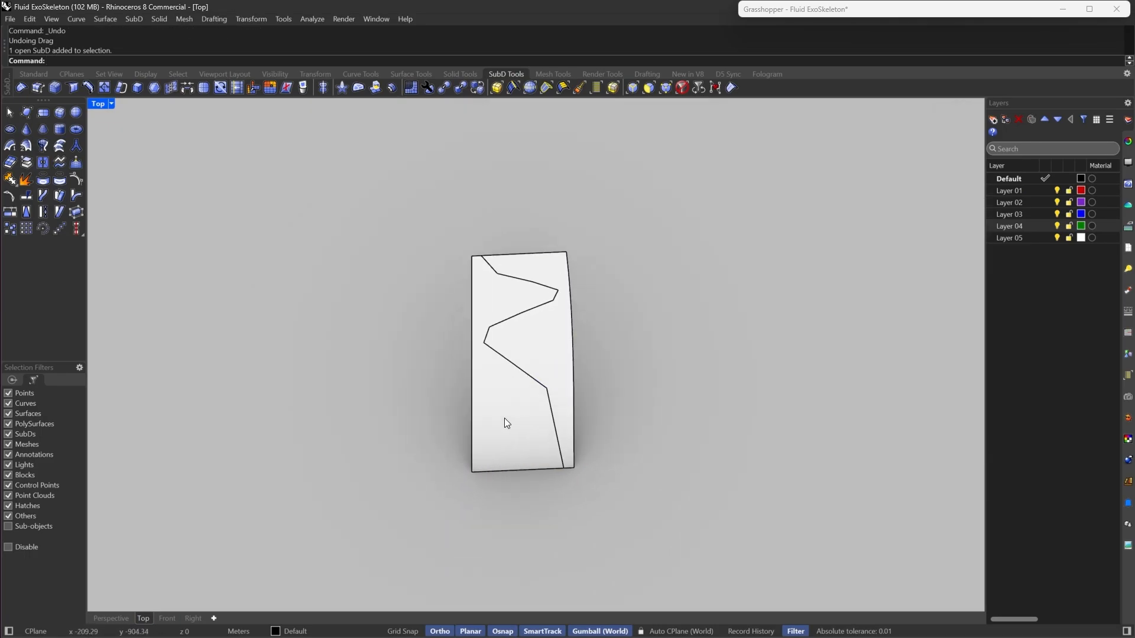
Rotate the quarter piece about its lower left corner so its lower end edge lies horizontal
left_click(521, 387)
type("R")
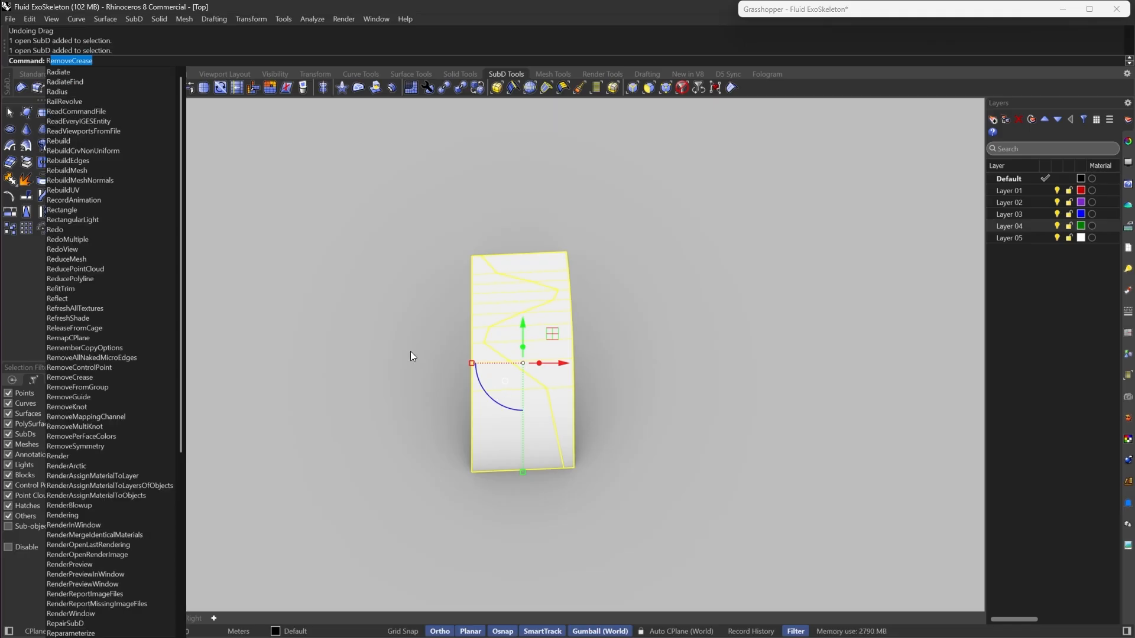
type("otate")
key("Return")
left_click(471, 472)
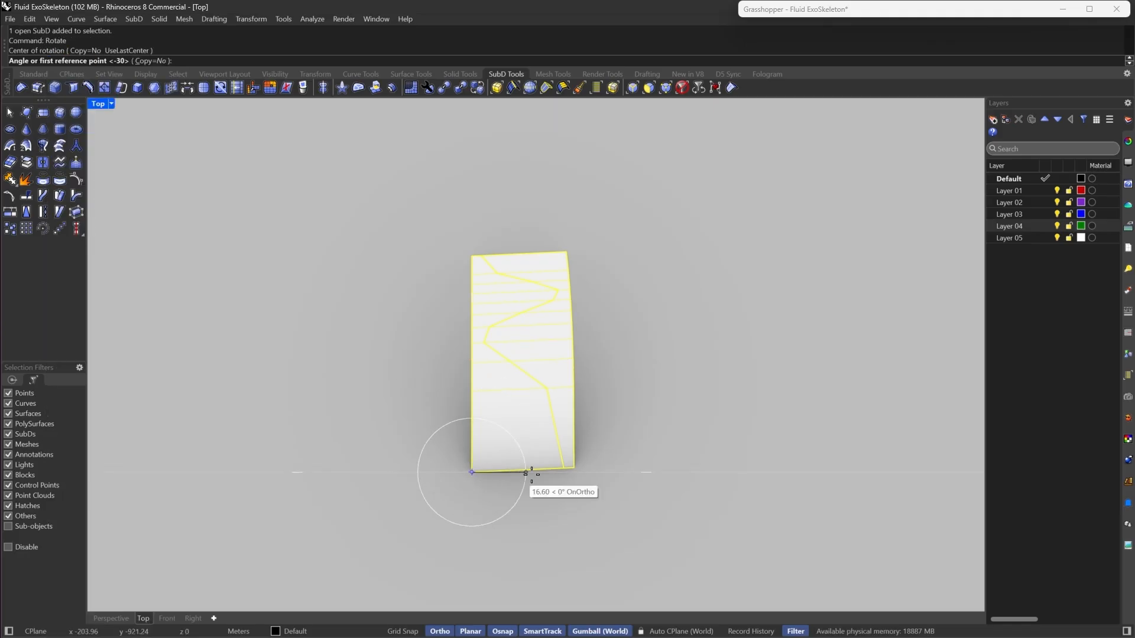
left_click(573, 467)
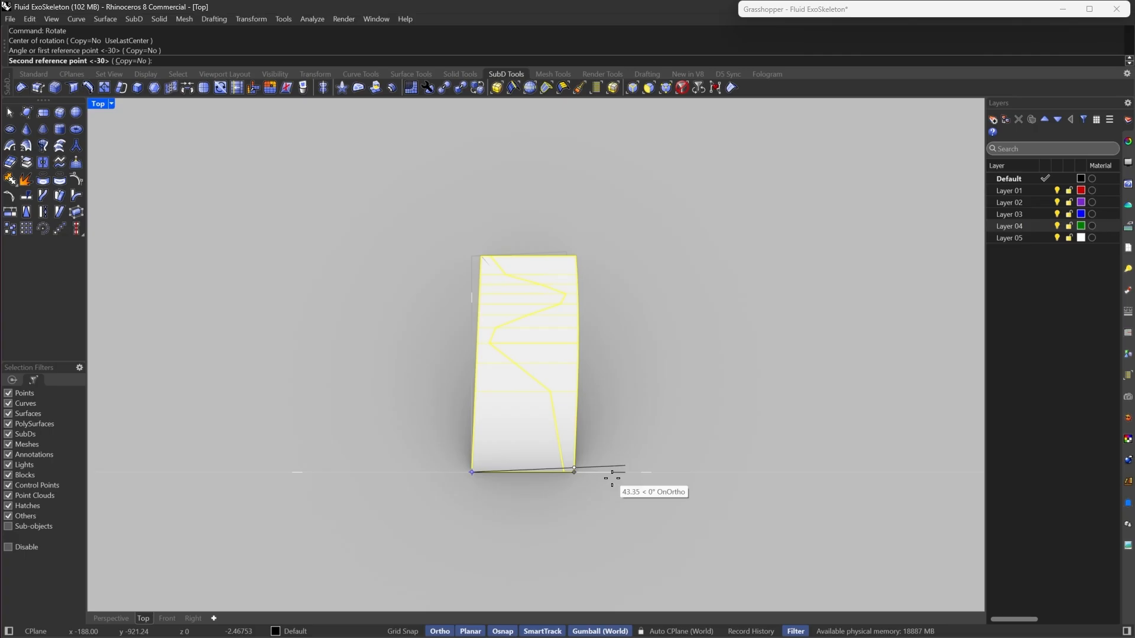
left_click(620, 476)
left_click(453, 310)
Relocate the gumball of the left side edges to the lower left corner and scale them flat into a straight vertical line
scroll(453, 309, "up", 2)
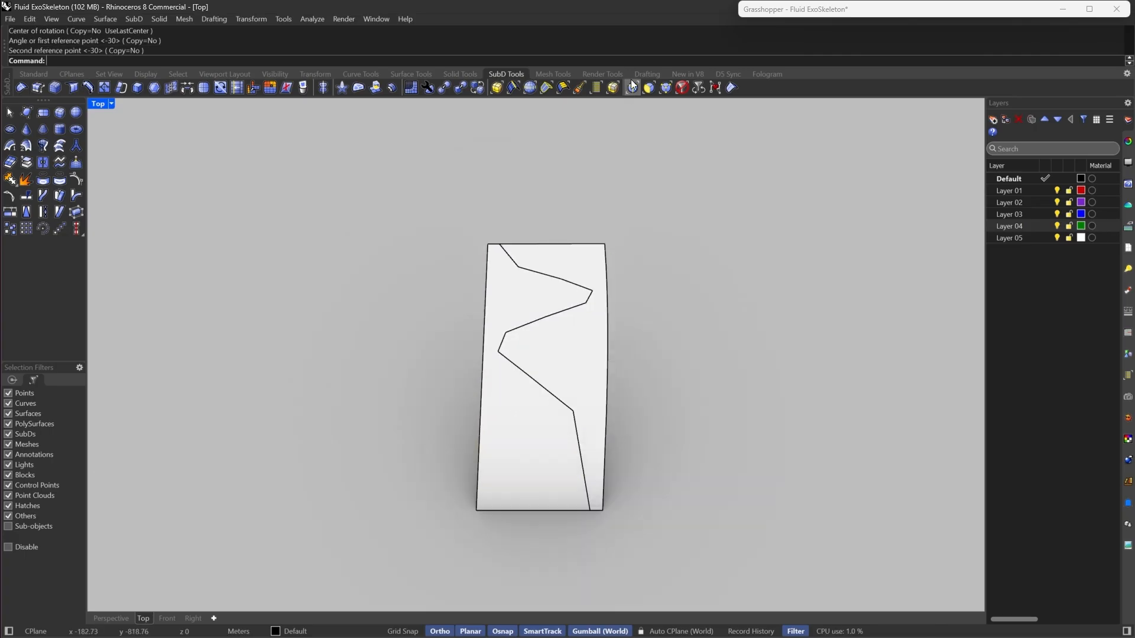
left_click(632, 89)
left_click_drag(405, 204, 490, 570)
type("GumballRelocate")
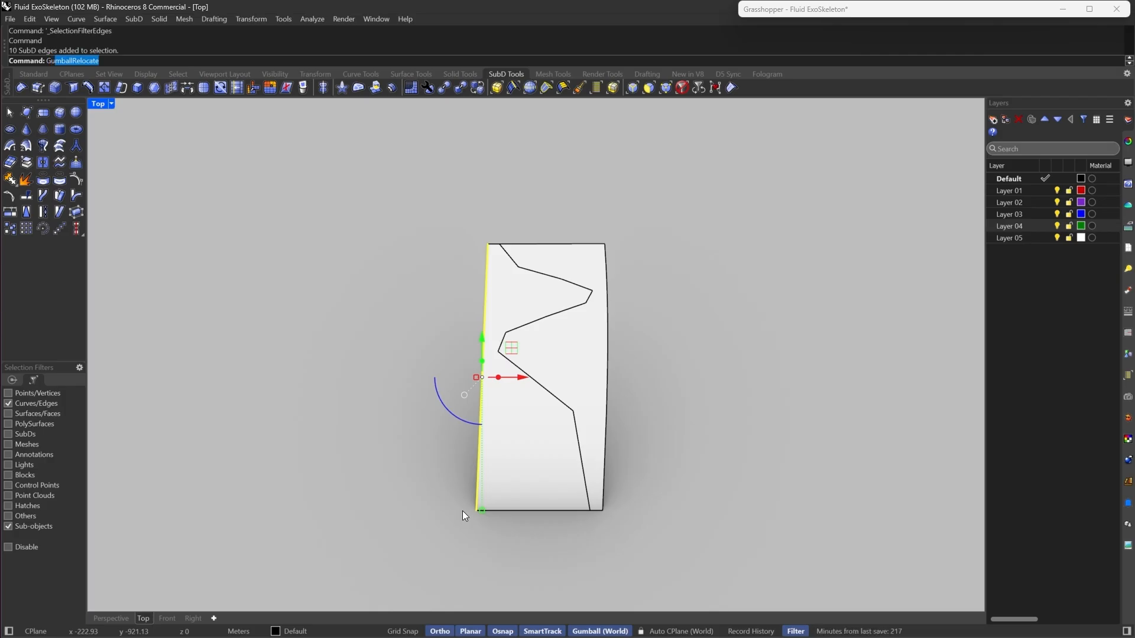
key("Return")
left_click(475, 510)
key("Return")
left_click(470, 513)
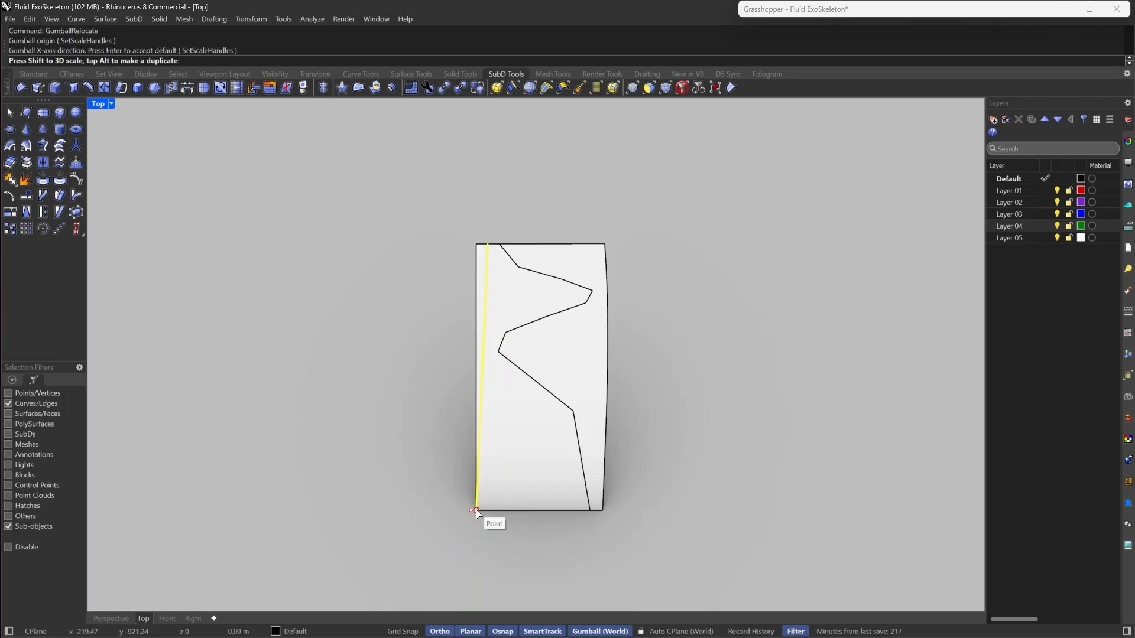
Relocate the gumball of the right side edges to a corner and scale them flat in X into a straight vertical line
left_click_drag(602, 194, 704, 601)
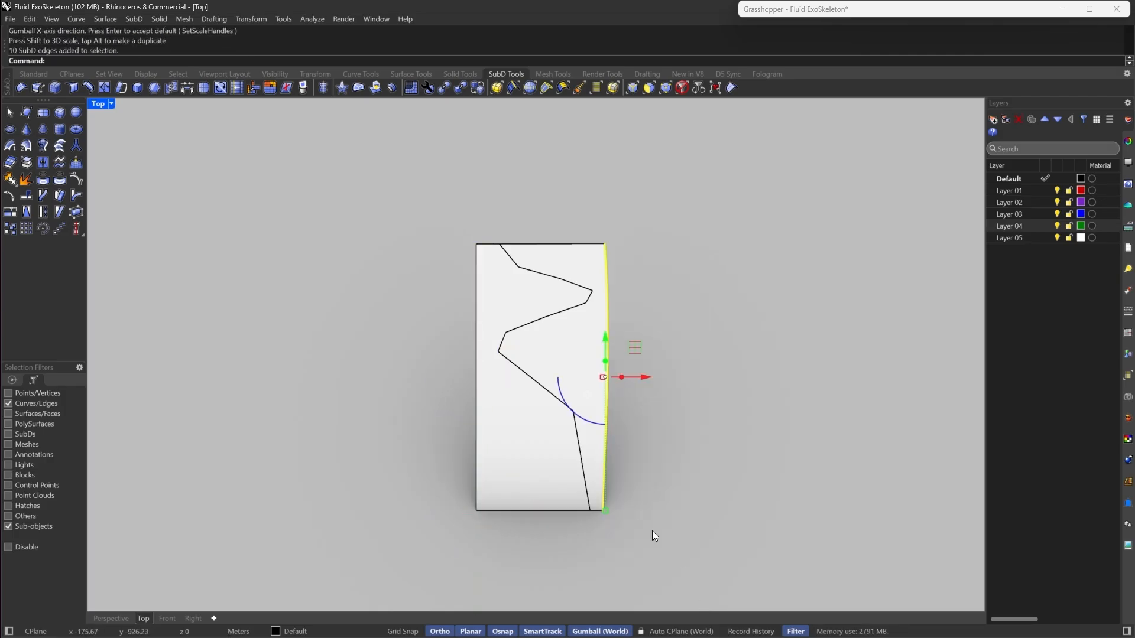
key("Return")
left_click(604, 510)
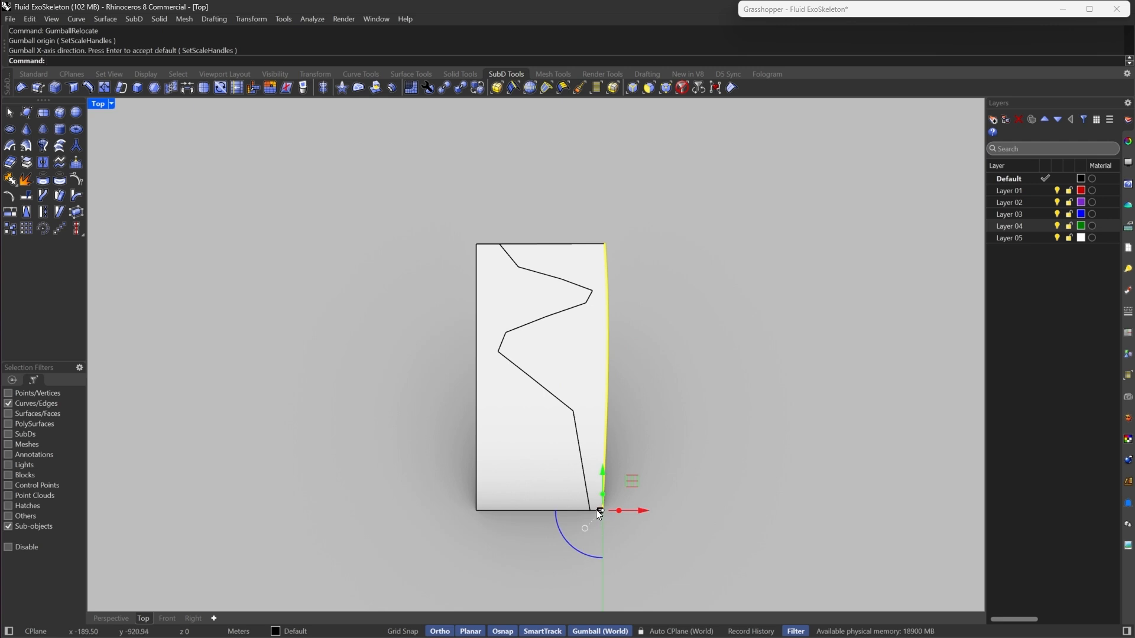
key("Return")
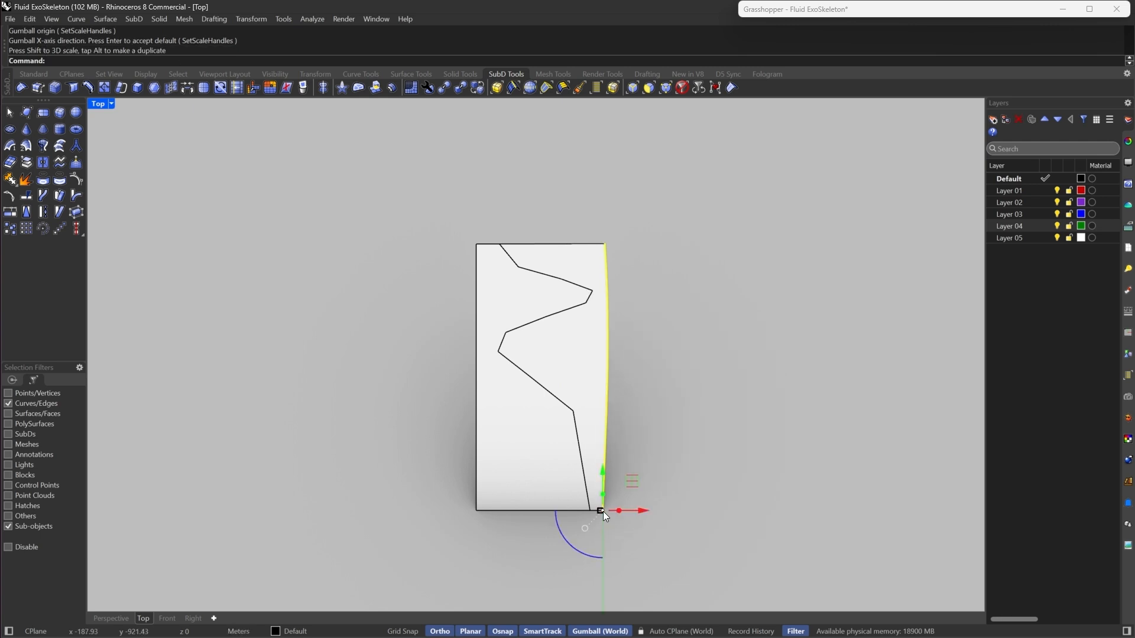
key("Return")
left_click(605, 243)
key("Return")
left_click_drag(615, 245, 608, 243)
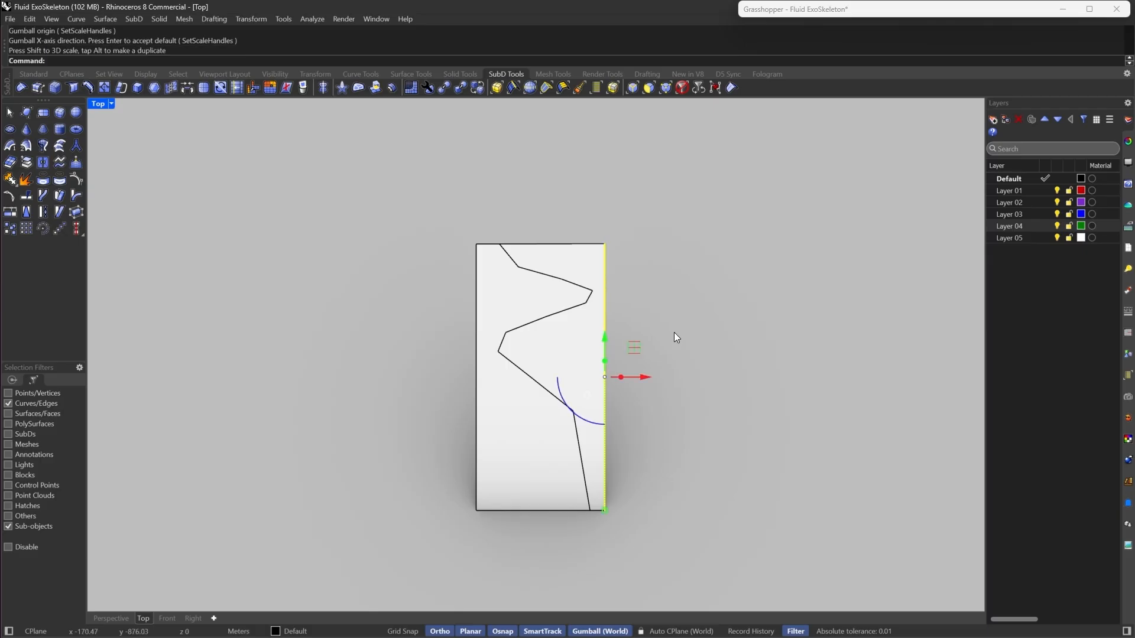
key("Escape")
Scale the piece's two upper end edges flat in Y and check the straightened boundaries by selecting them
left_click_drag(415, 200, 696, 249)
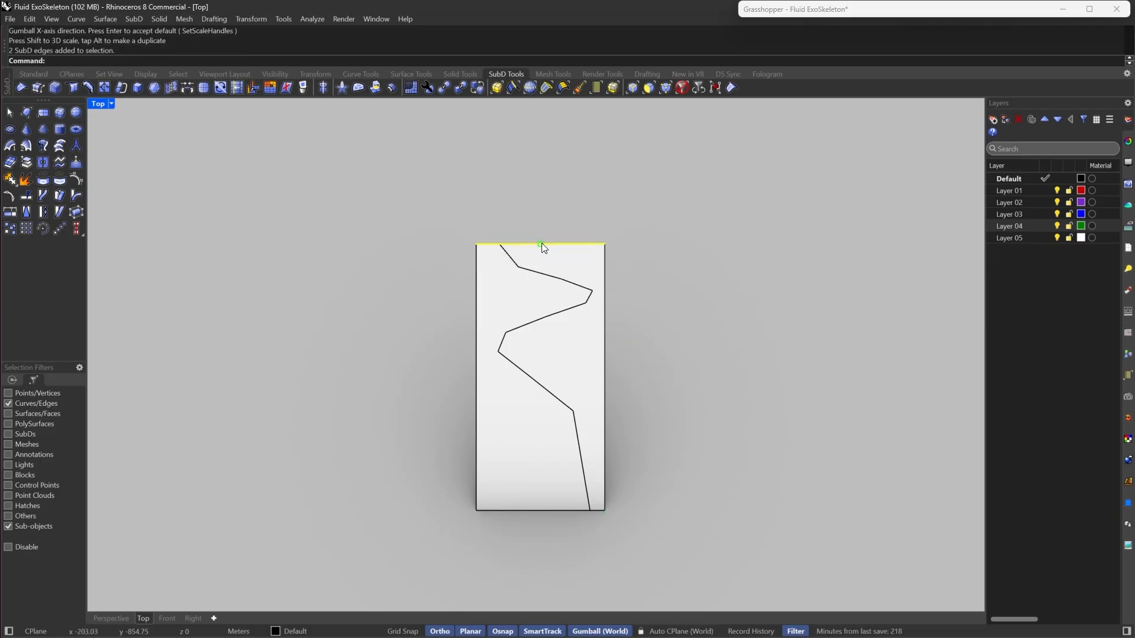
left_click_drag(541, 243, 543, 244)
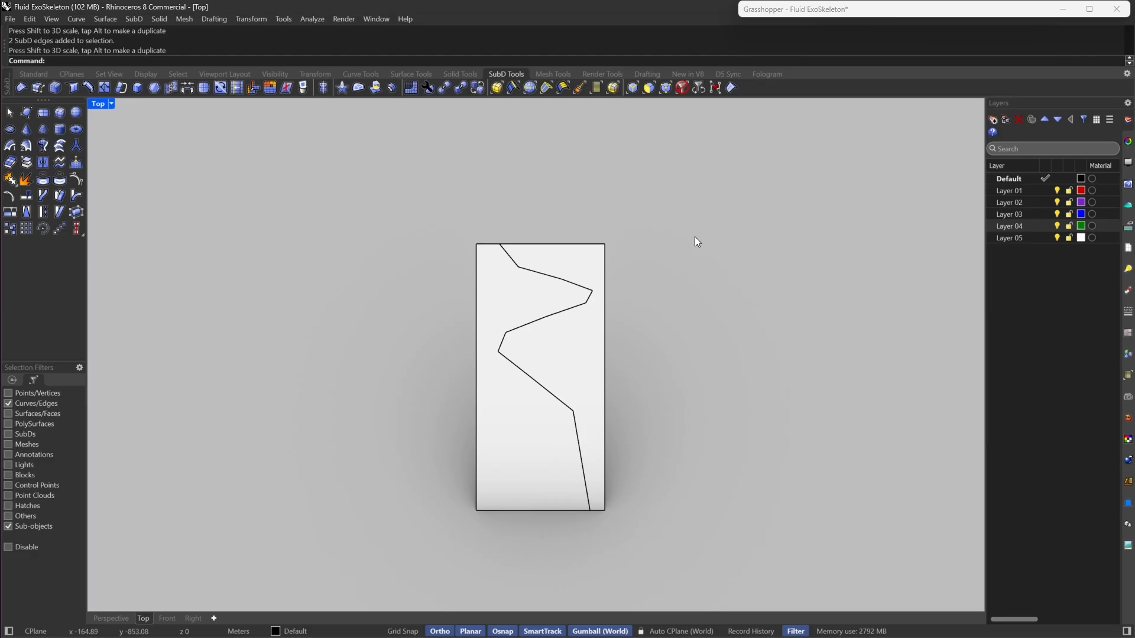
left_click_drag(431, 203, 686, 257)
left_click_drag(593, 202, 676, 556)
left_click_drag(410, 207, 489, 581)
left_click(686, 352)
right_click_drag(689, 346, 696, 350)
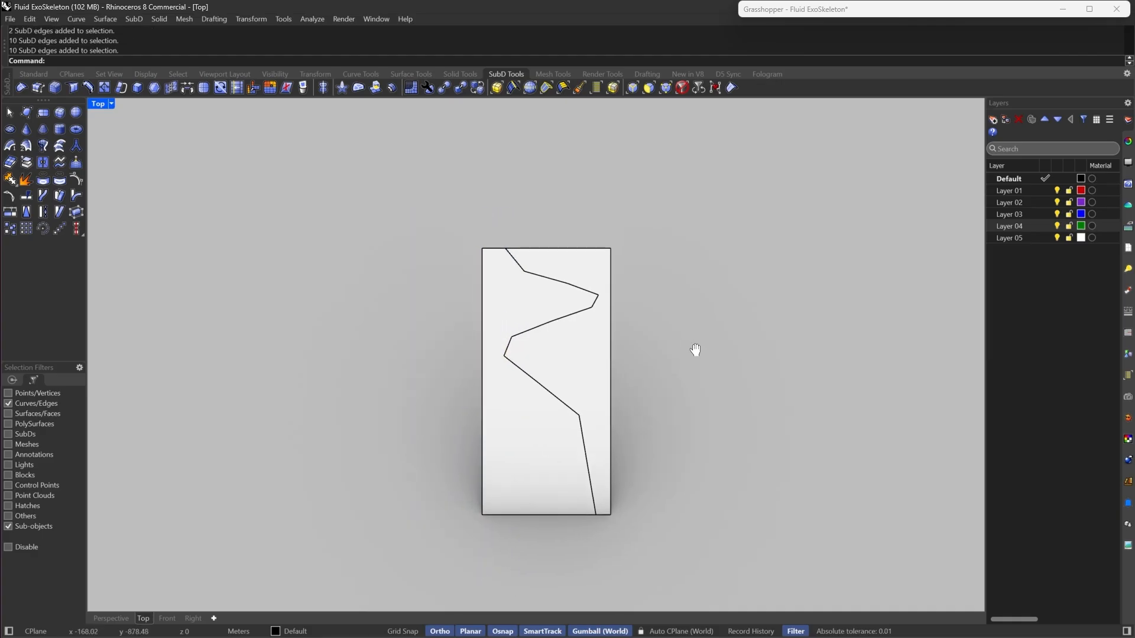
Select the whole straightened quarter piece and mirror a copy across its right side edge
left_click(681, 89)
left_click_drag(711, 178, 448, 518)
type("Mirror")
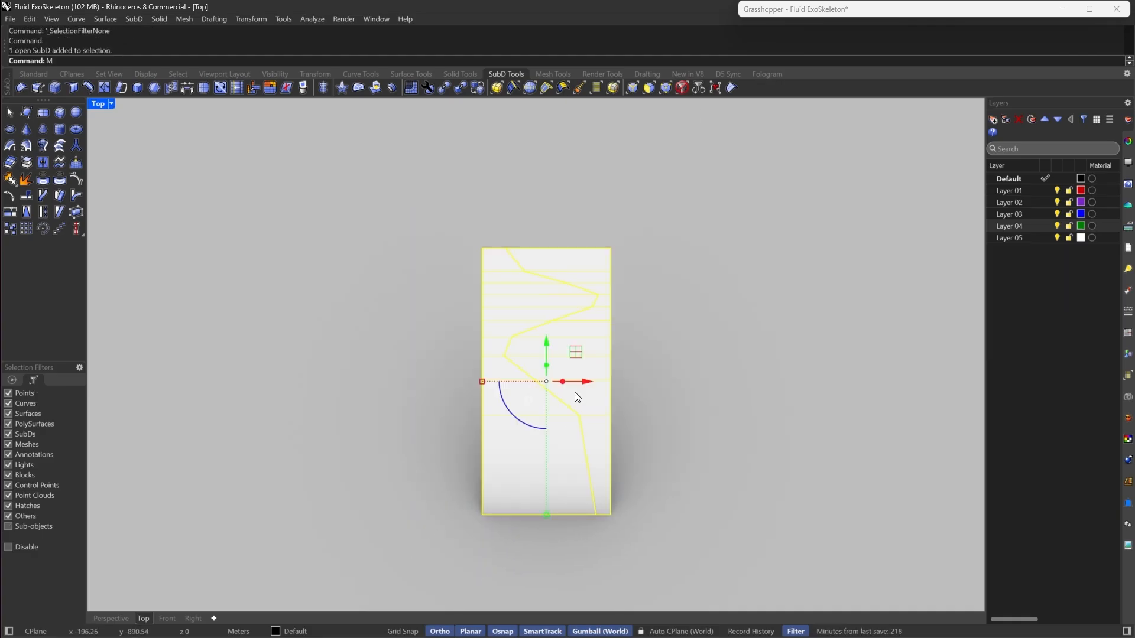
key("Return")
left_click(611, 248)
left_click(629, 296)
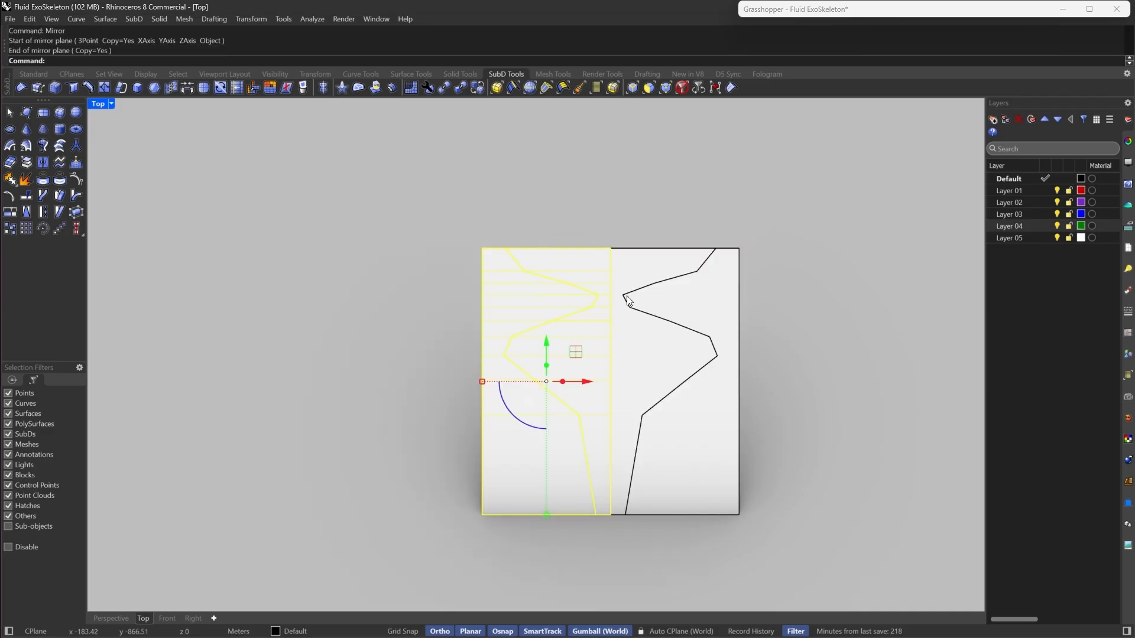
Mirror both pieces across their shared upper end edge to complete a symmetrical four-part module
left_click_drag(812, 192, 381, 316)
key("Return")
left_click(483, 248)
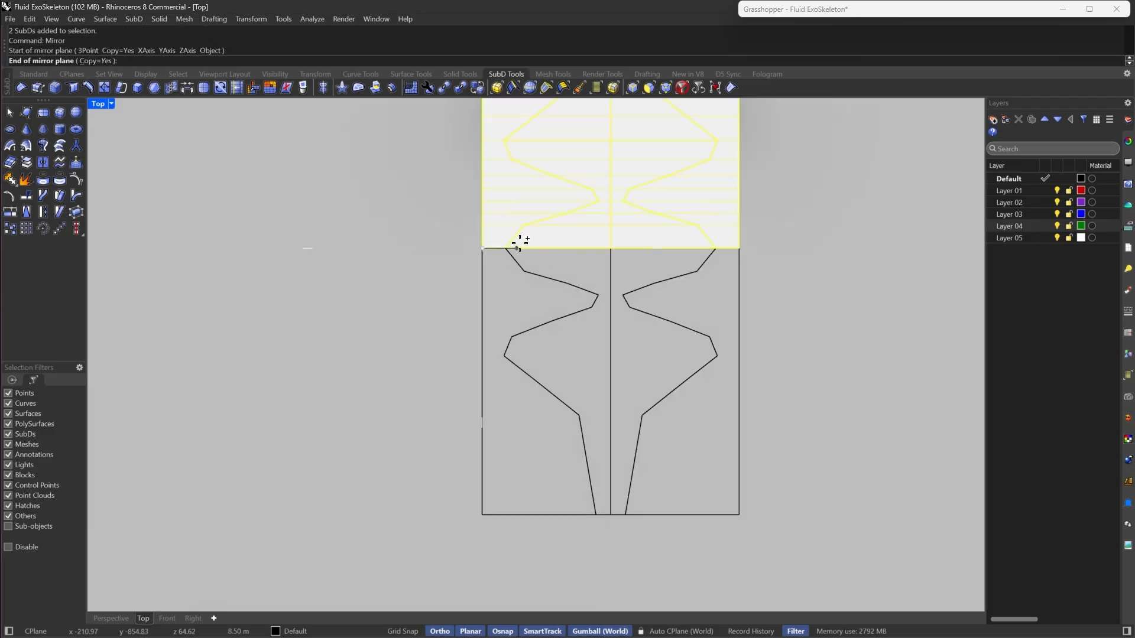
left_click(540, 254)
key("Escape")
scroll(545, 343, "down", 5)
right_click_drag(714, 309, 672, 355)
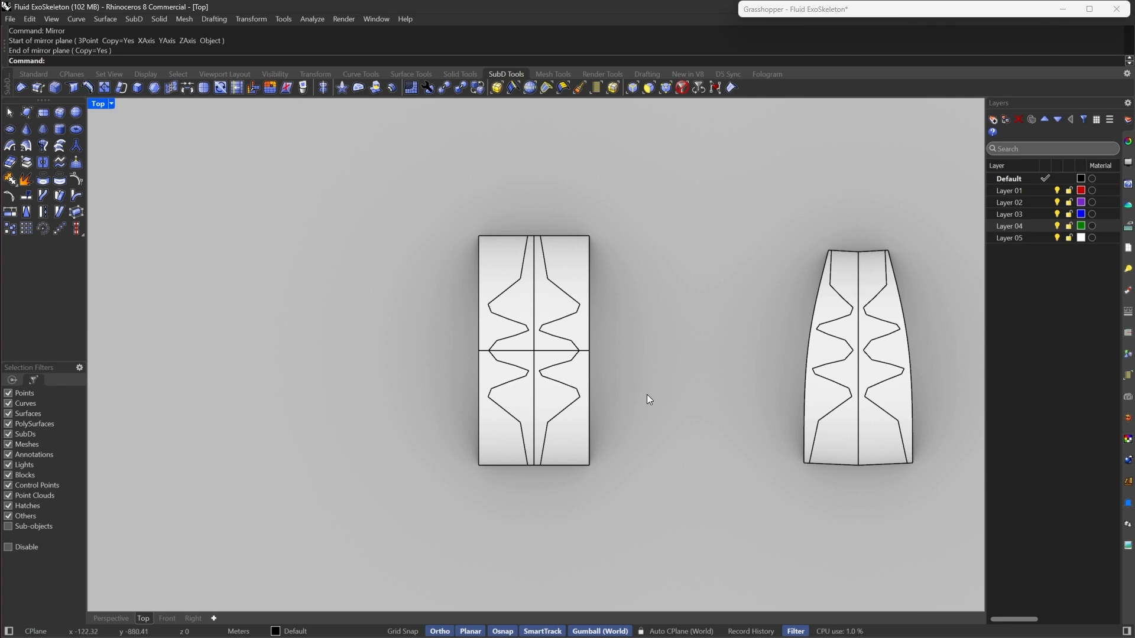
Inspect the four-piece mirrored module in the Perspective viewport, selecting all its SubDs to check them
left_click(111, 618)
right_click_drag(591, 390, 715, 190)
left_click_drag(712, 134, 415, 554)
right_click_drag(541, 435, 606, 449)
left_click(605, 449)
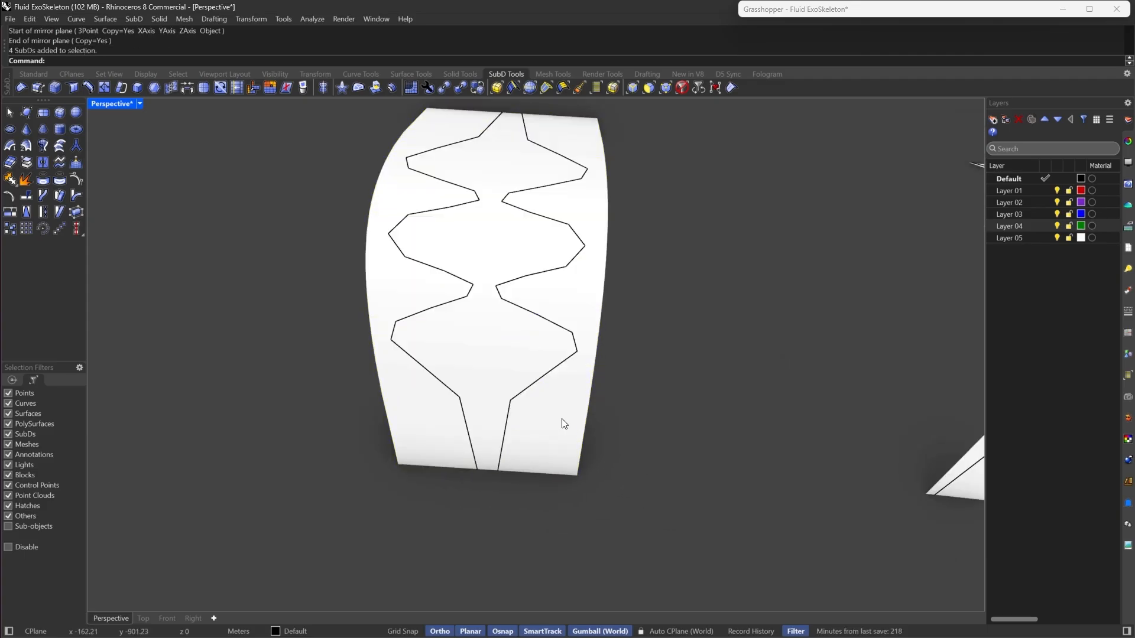
Examine the mirrored module from several angles and select one quarter SubD to check its extent
right_click_drag(561, 419, 609, 381)
scroll(629, 449, "down", 10)
scroll(629, 449, "down", 2)
scroll(561, 482, "up", 8)
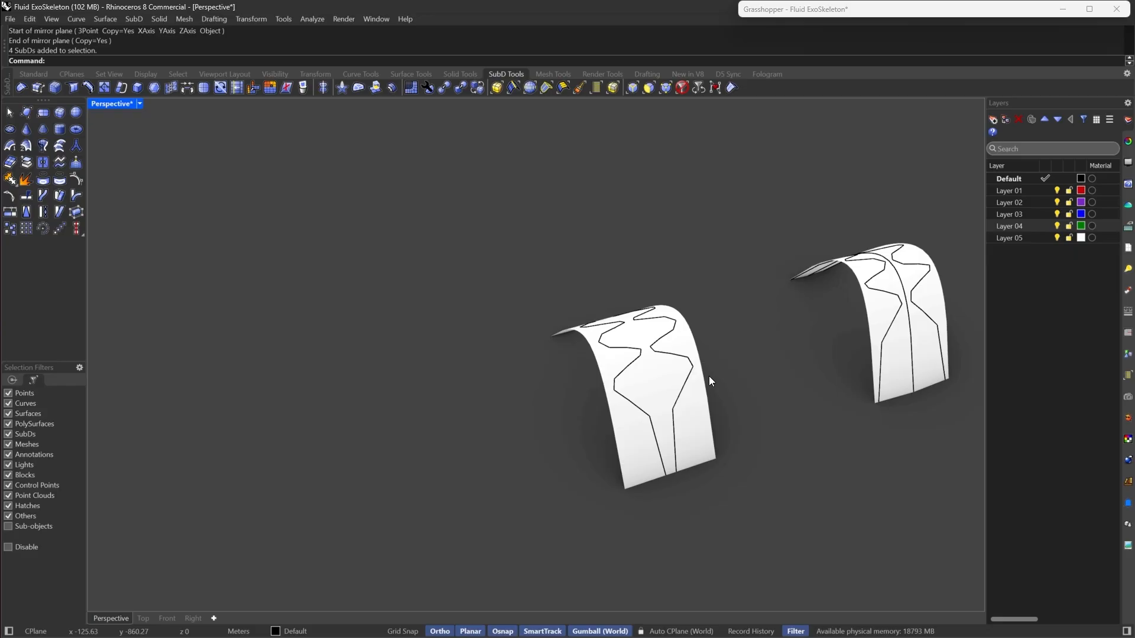
scroll(693, 390, "up", 5)
left_click(684, 364)
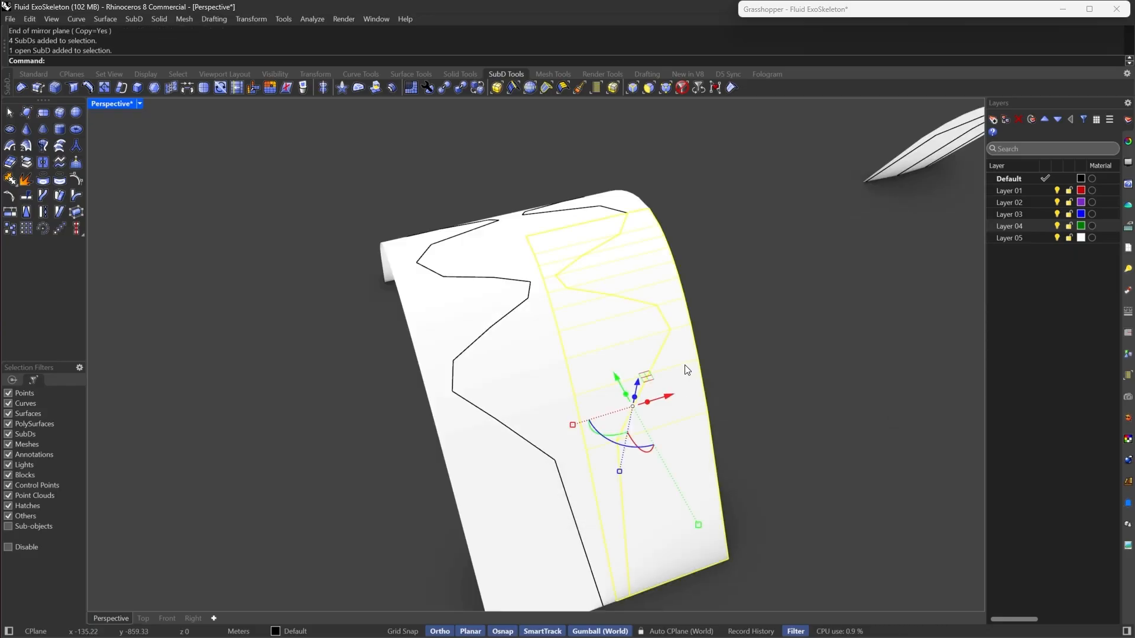
scroll(685, 364, "down", 4)
left_click(680, 348)
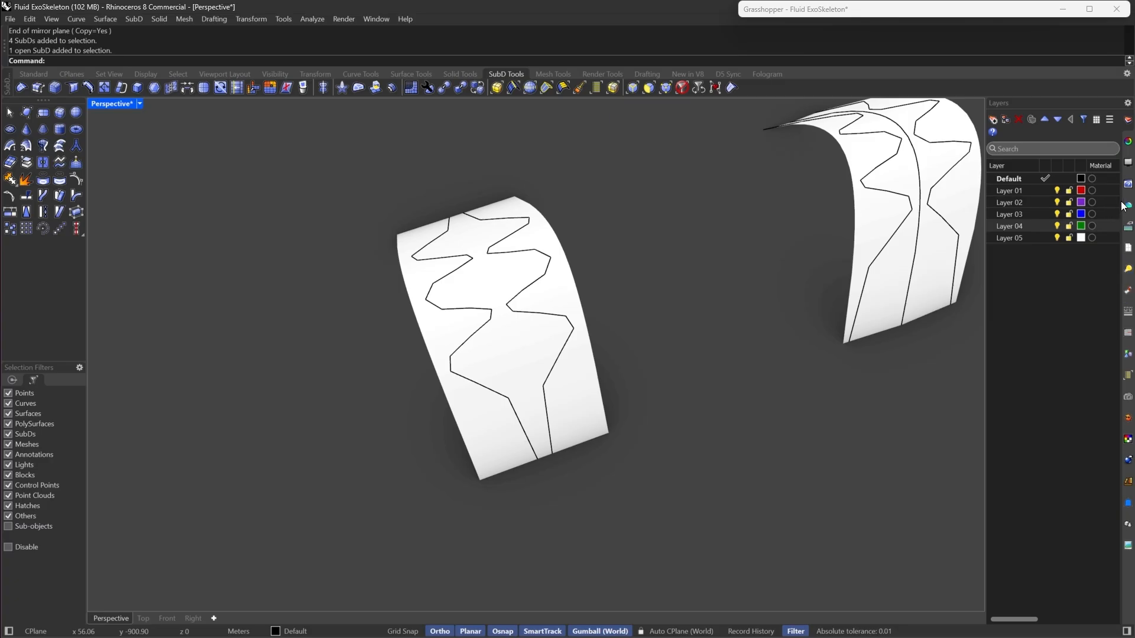
Turn on SubD boundaries and SubD wires in the Rendered display settings
left_click(1128, 163)
left_click(1058, 292)
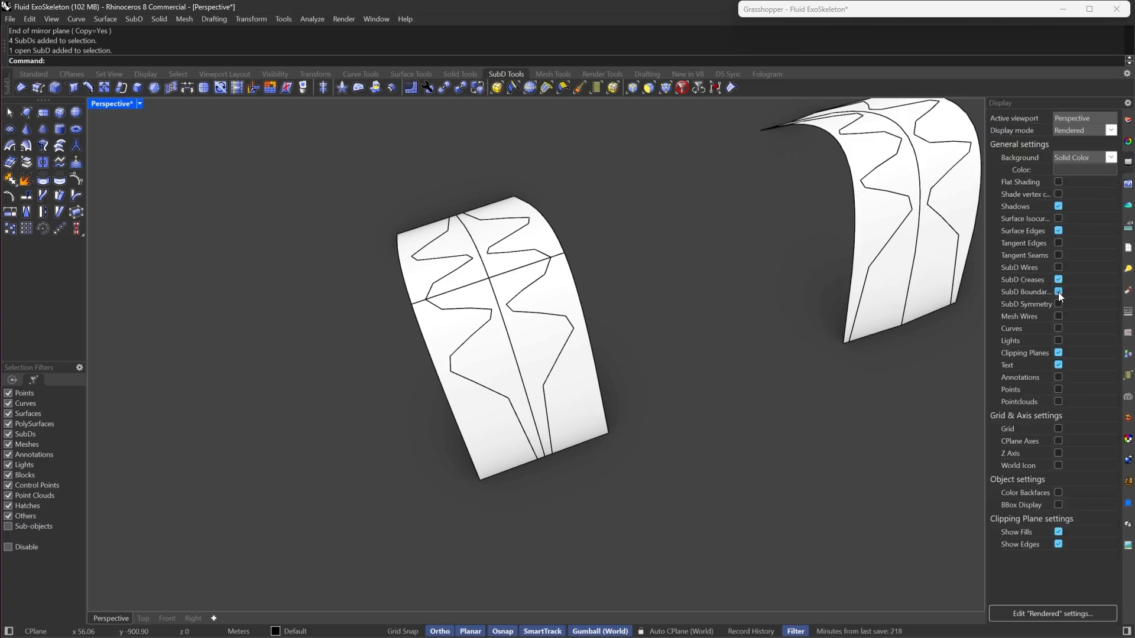
left_click(1059, 266)
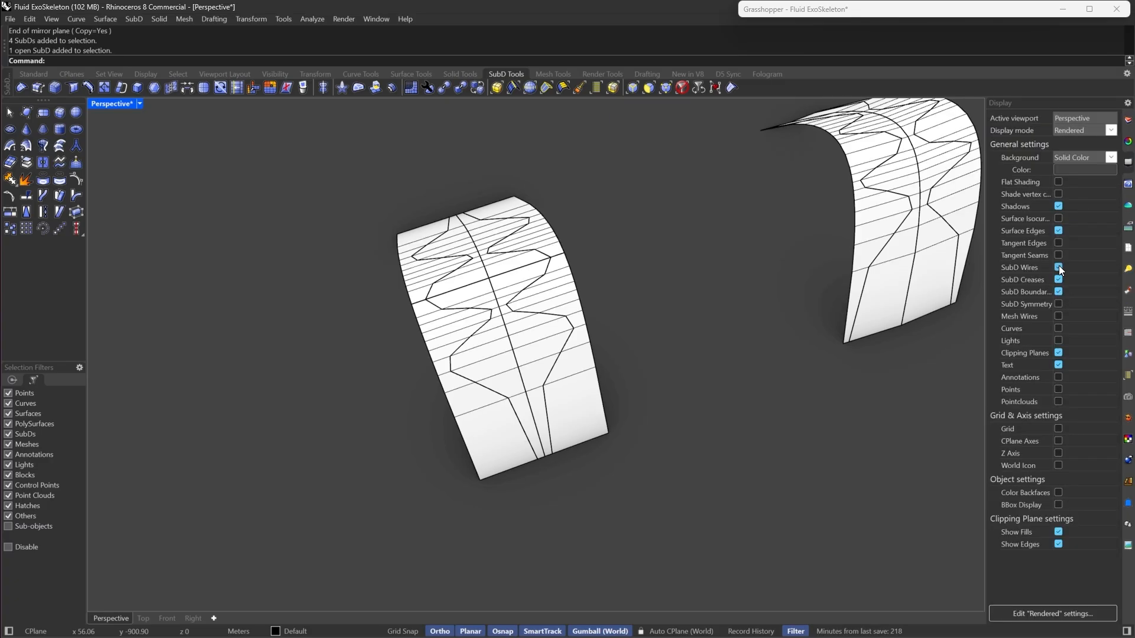
scroll(423, 356, "up", 4)
right_click_drag(423, 360, 565, 336)
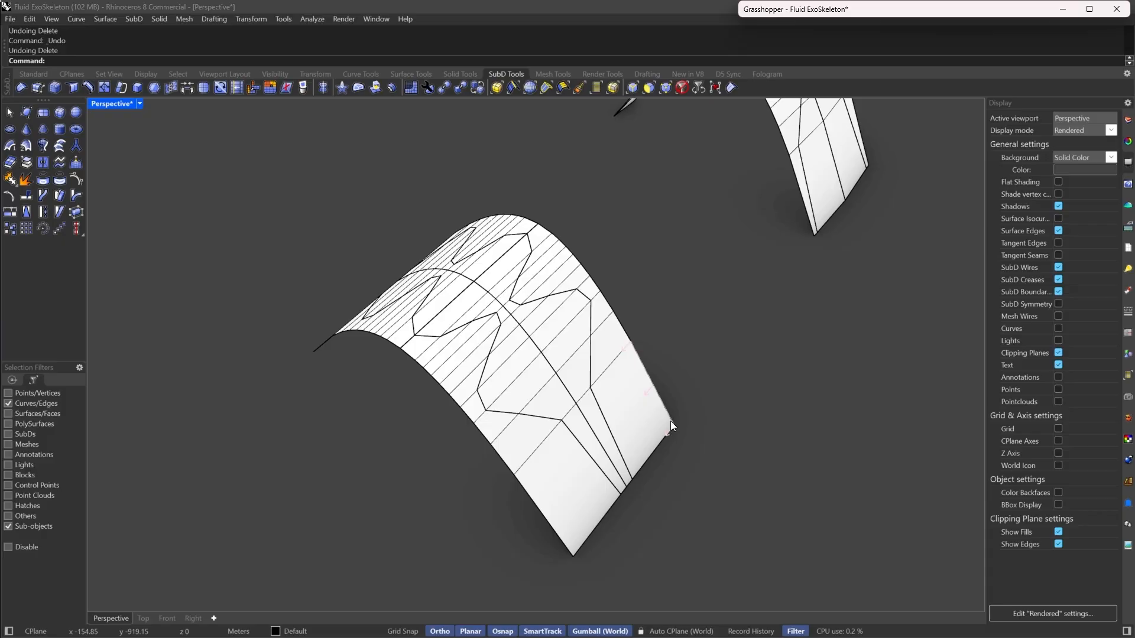
Select the four mirrored SubDs and join them into one SubD with SubDJoinedEdges set to Smooth
scroll(676, 396, "down", 3)
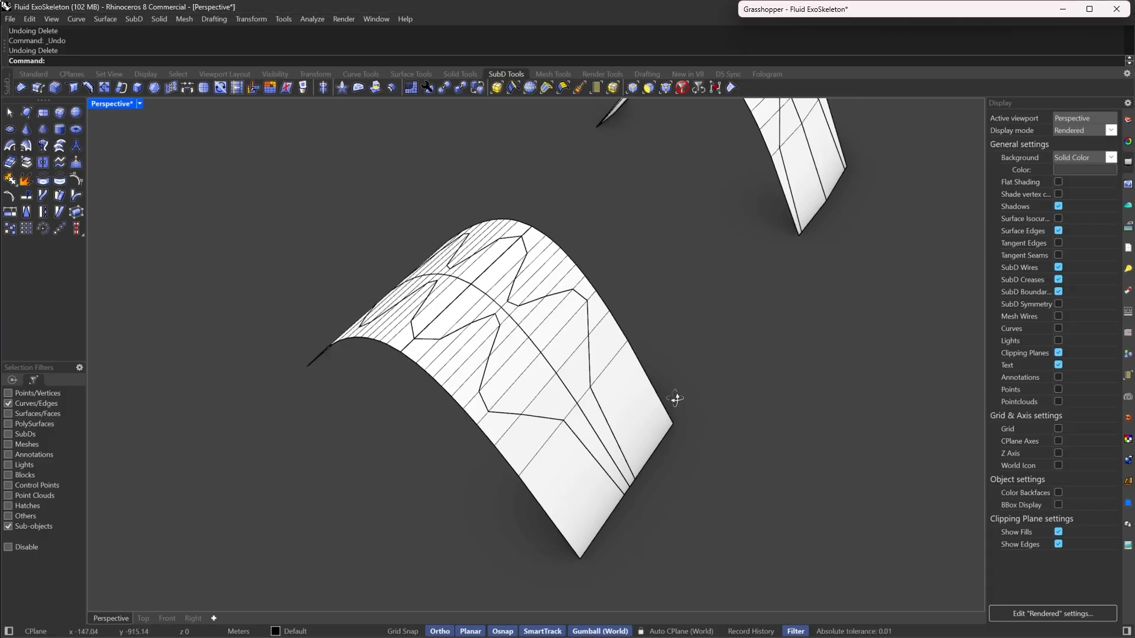
scroll(340, 330, "up", 6)
right_click_drag(339, 330, 582, 261)
scroll(729, 366, "down", 3)
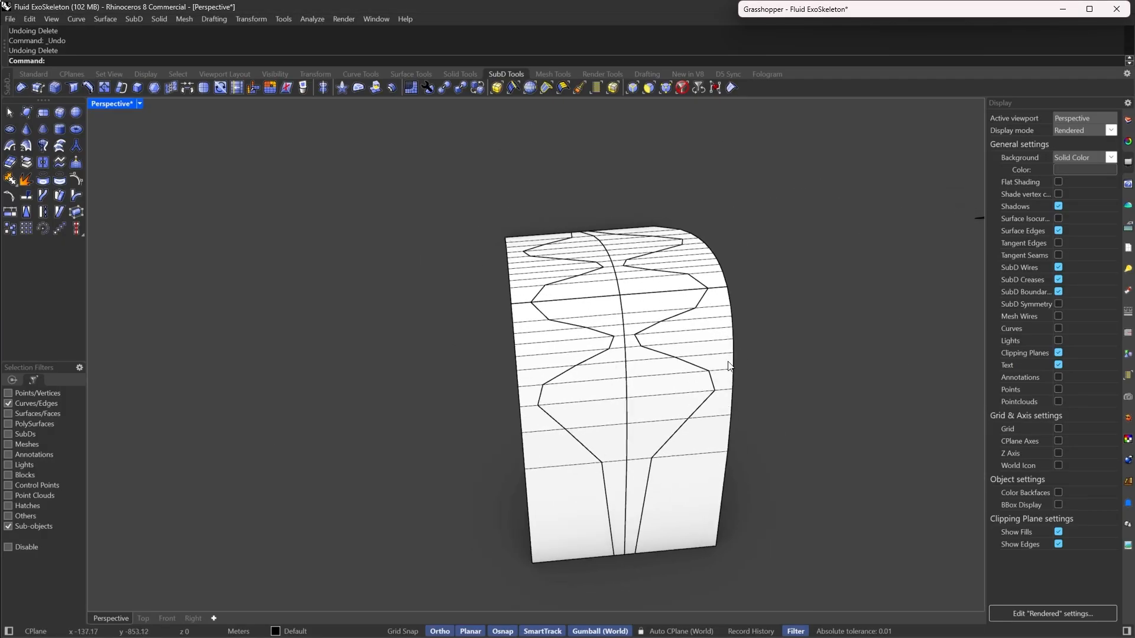
left_click(683, 89)
left_click_drag(814, 216, 512, 365)
right_click_drag(512, 366, 612, 376)
type("Join")
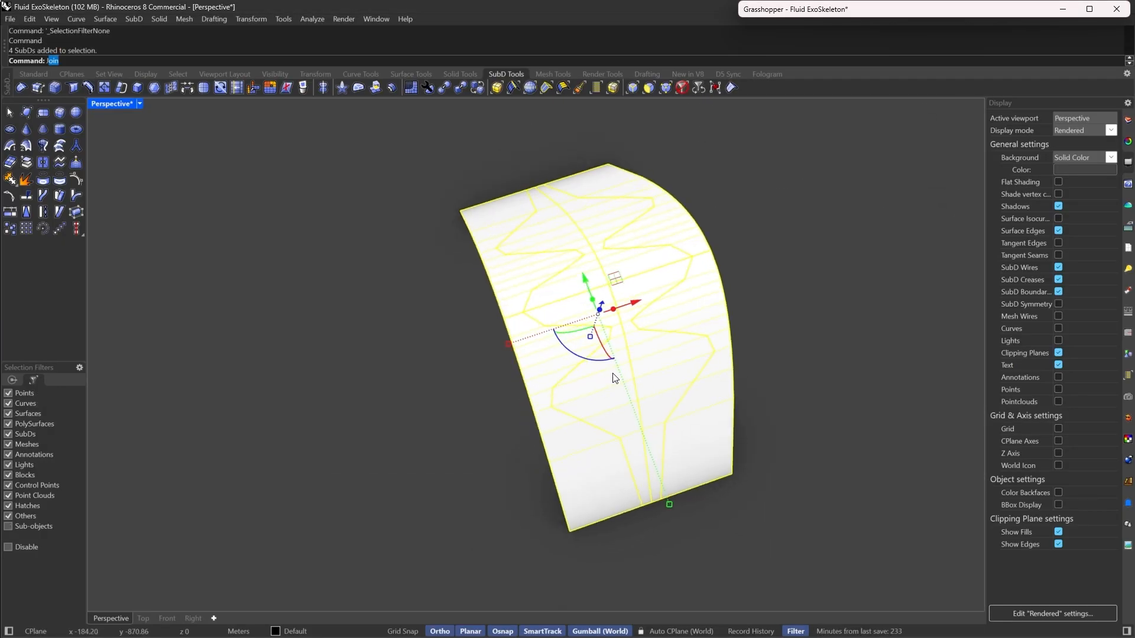
key("Return")
left_click(189, 62)
right_click_drag(283, 317, 526, 335)
key("Return")
key("ctrl+z")
key("Return")
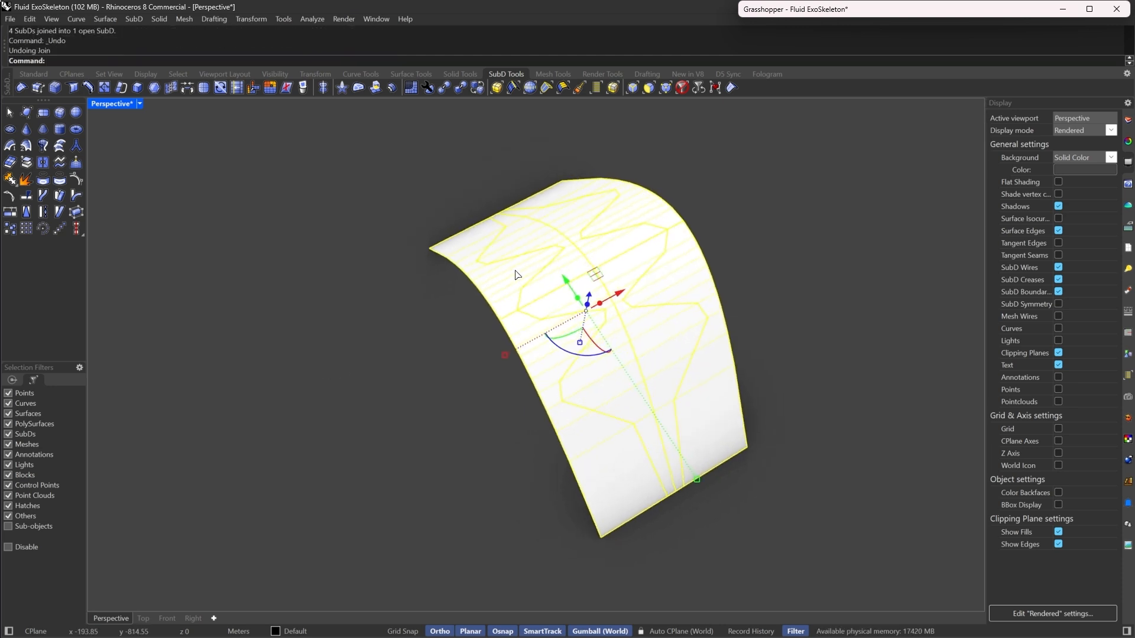
key("Return")
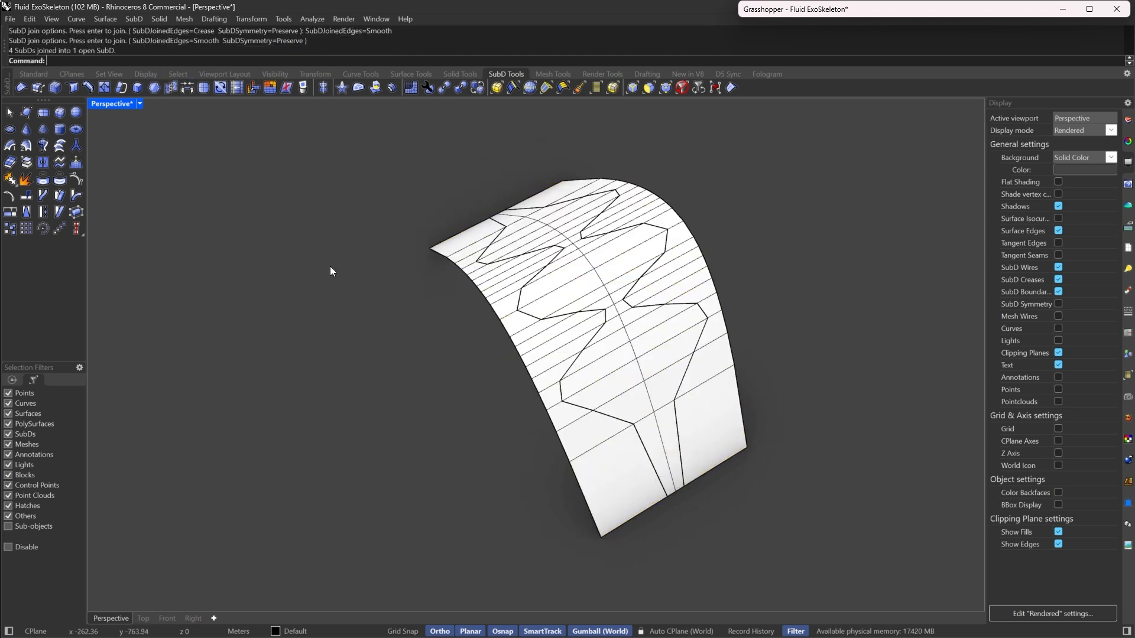
Switch the SubDs to smooth display and hide the SubD wires to check the creased outline on the joined module
key("Tab")
right_click_drag(535, 322, 431, 297)
scroll(549, 212, "up", 6)
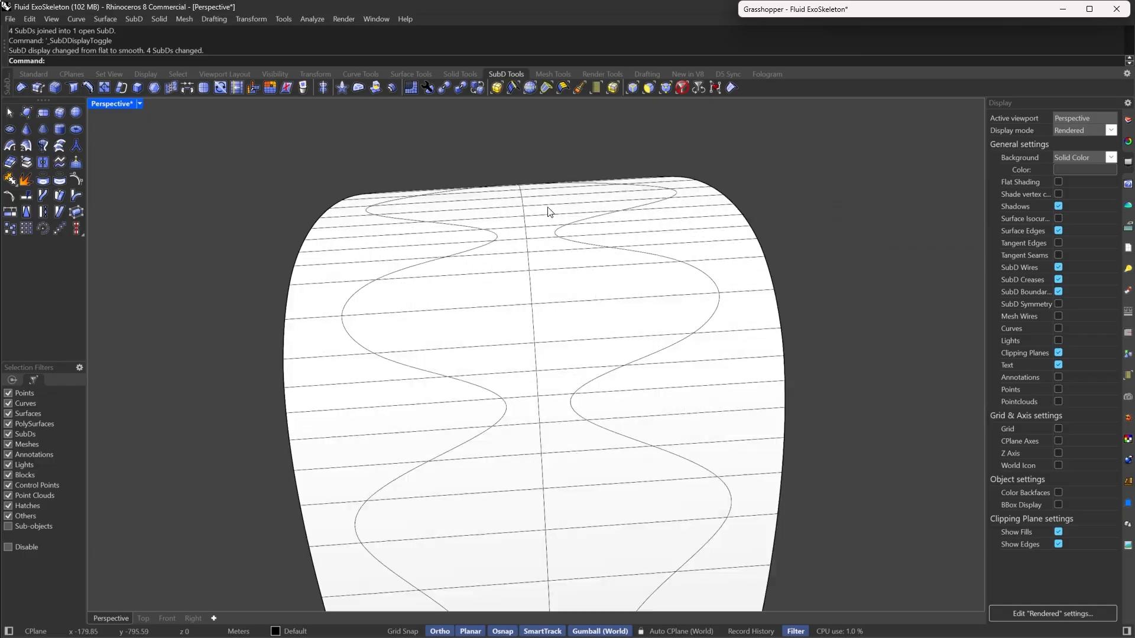
scroll(577, 237, "down", 2)
left_click(1058, 267)
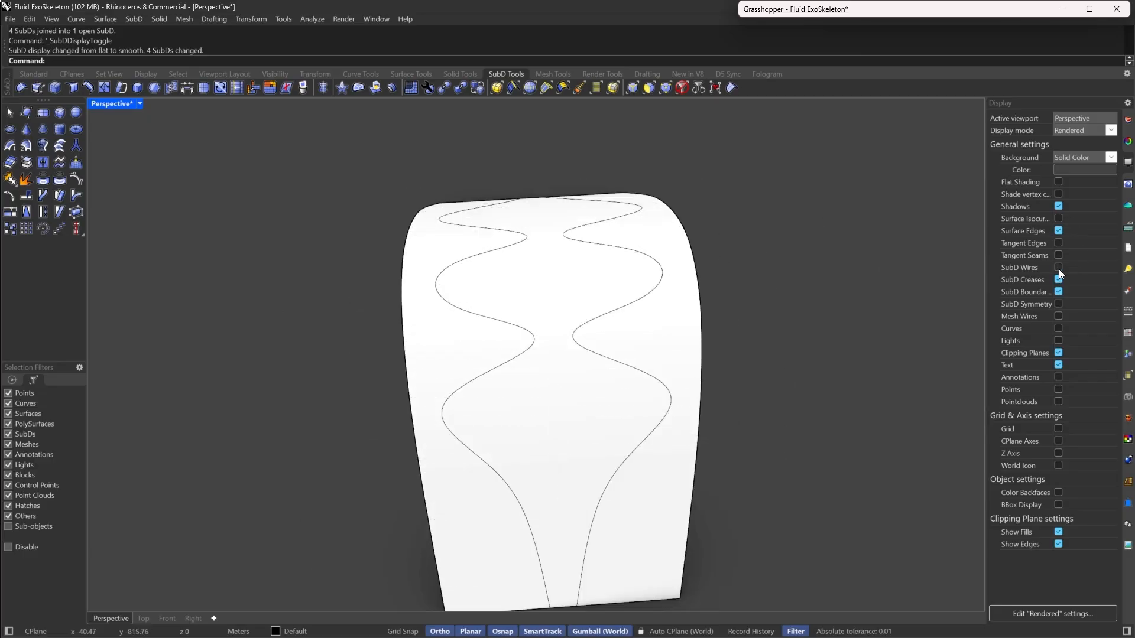
right_click_drag(520, 348, 540, 380)
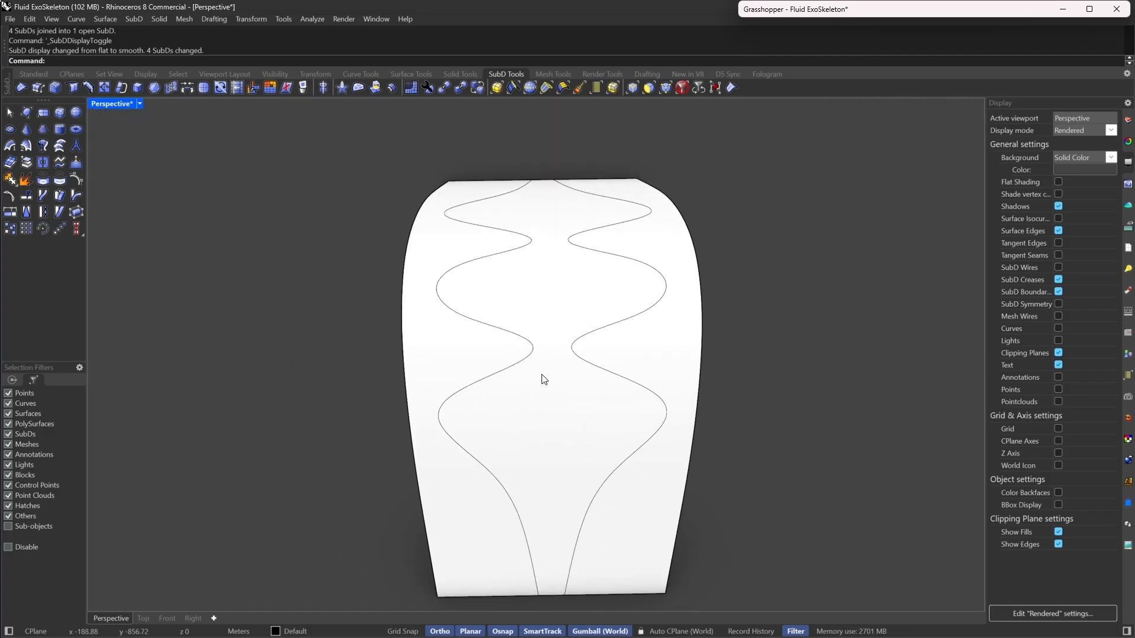
scroll(558, 351, "down", 2)
scroll(568, 442, "up", 3)
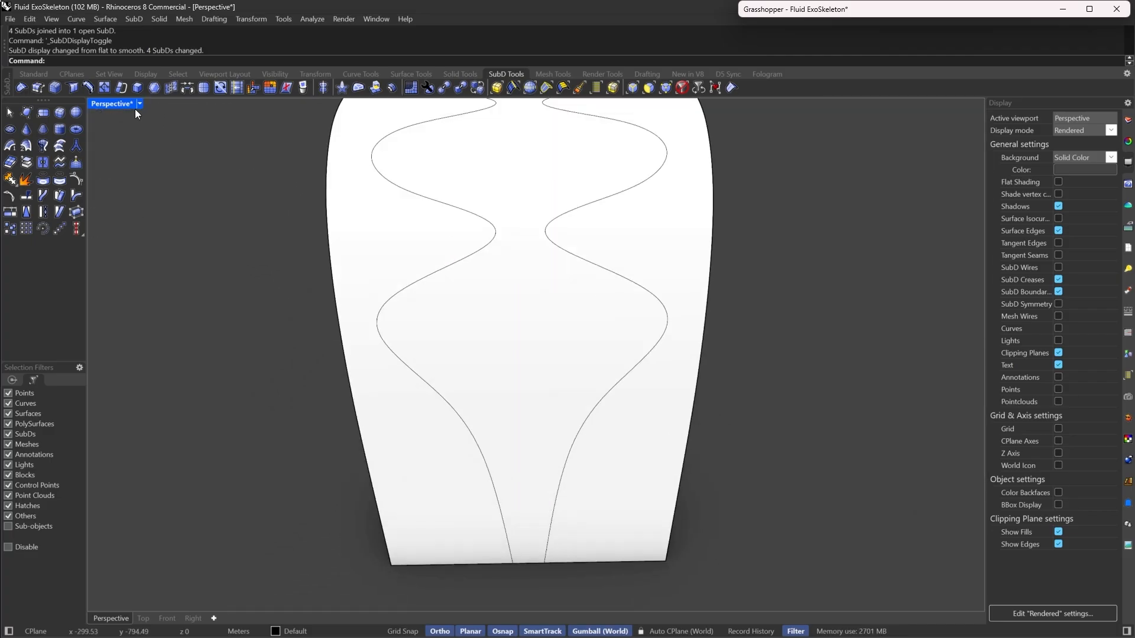
Change the Perspective viewport to Shaded display and switch the SubDs back to flat display
left_click(138, 108)
left_click(182, 77)
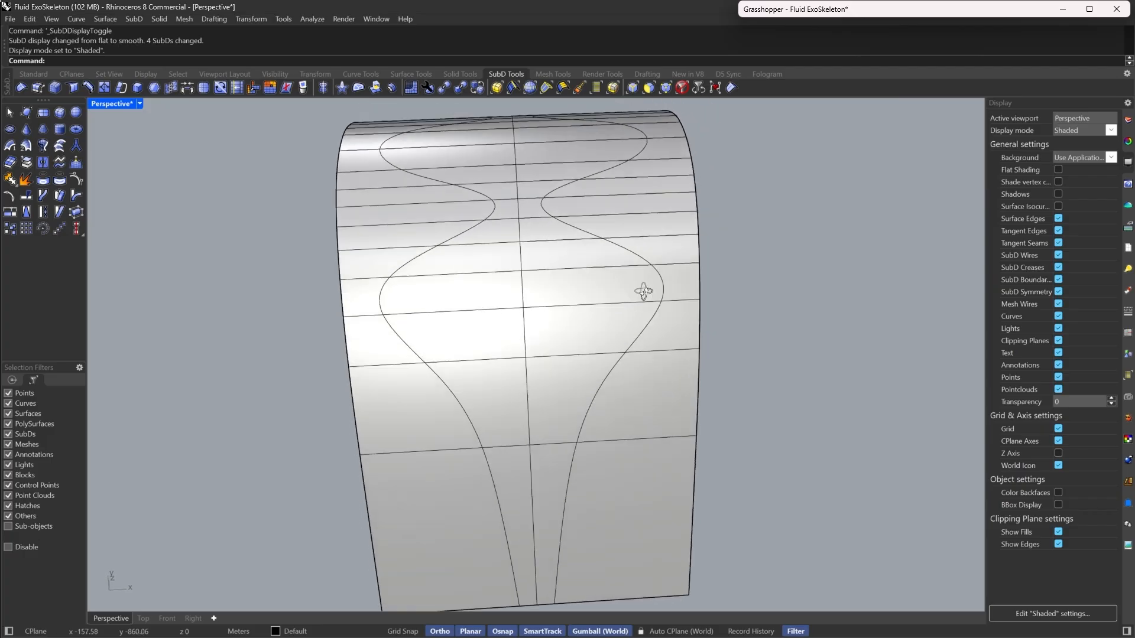
right_click_drag(643, 291, 647, 297)
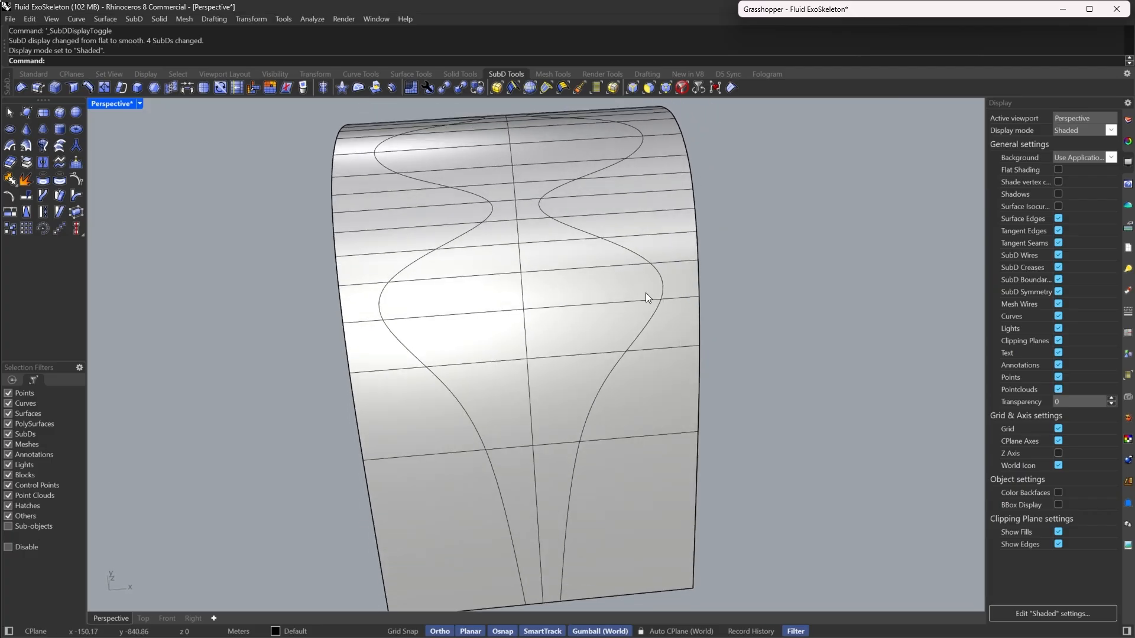
left_click(650, 87)
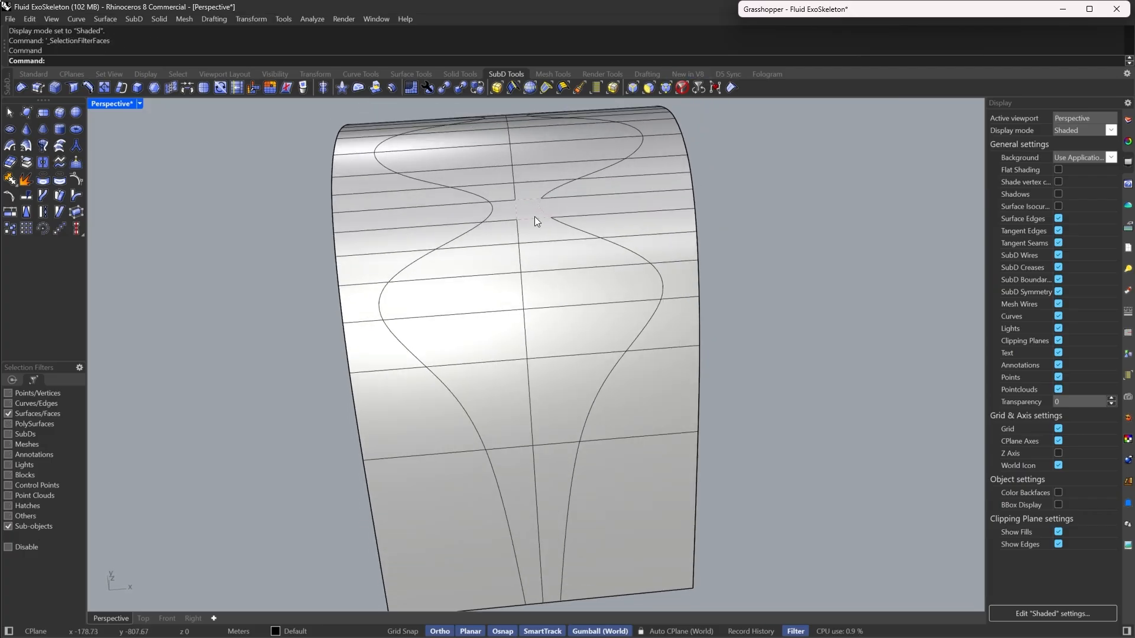
key("Tab")
scroll(572, 243, "up", 3)
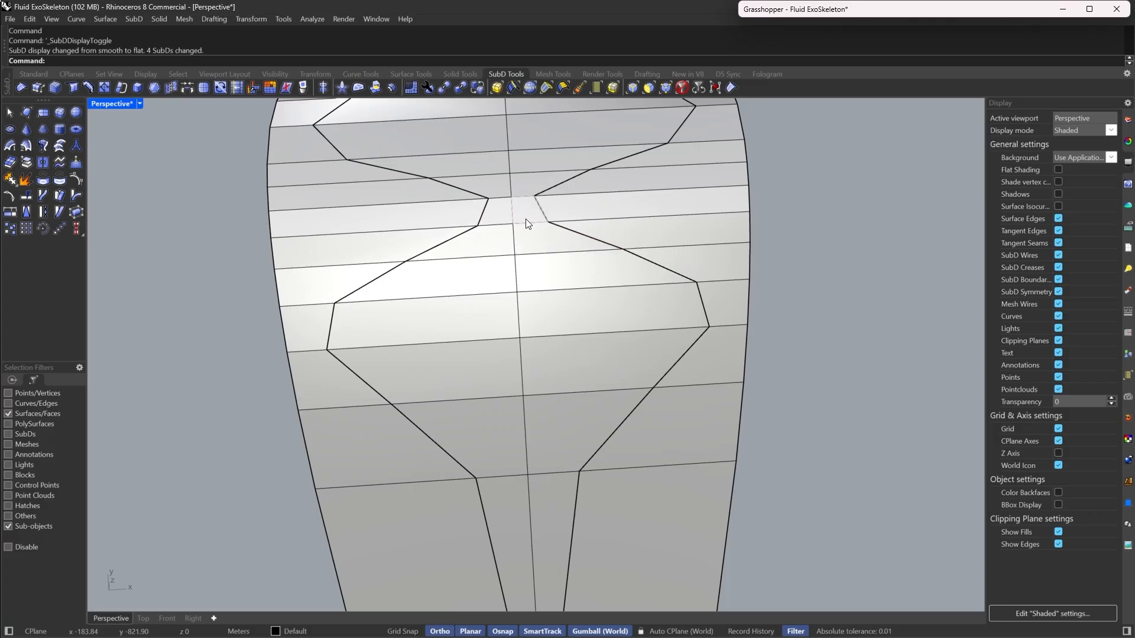
left_click(531, 246)
left_click(530, 208)
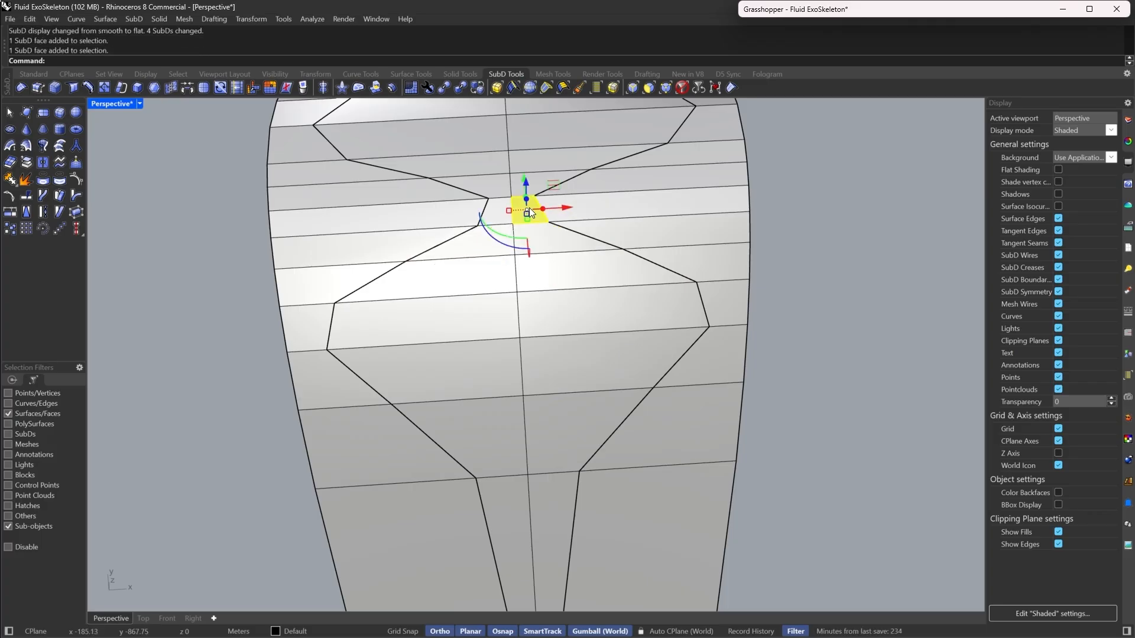
key("Escape")
Select the full-width transverse edge loop along the lower side of the pattern's front neck and delete it
left_click(633, 89)
double_click(619, 220)
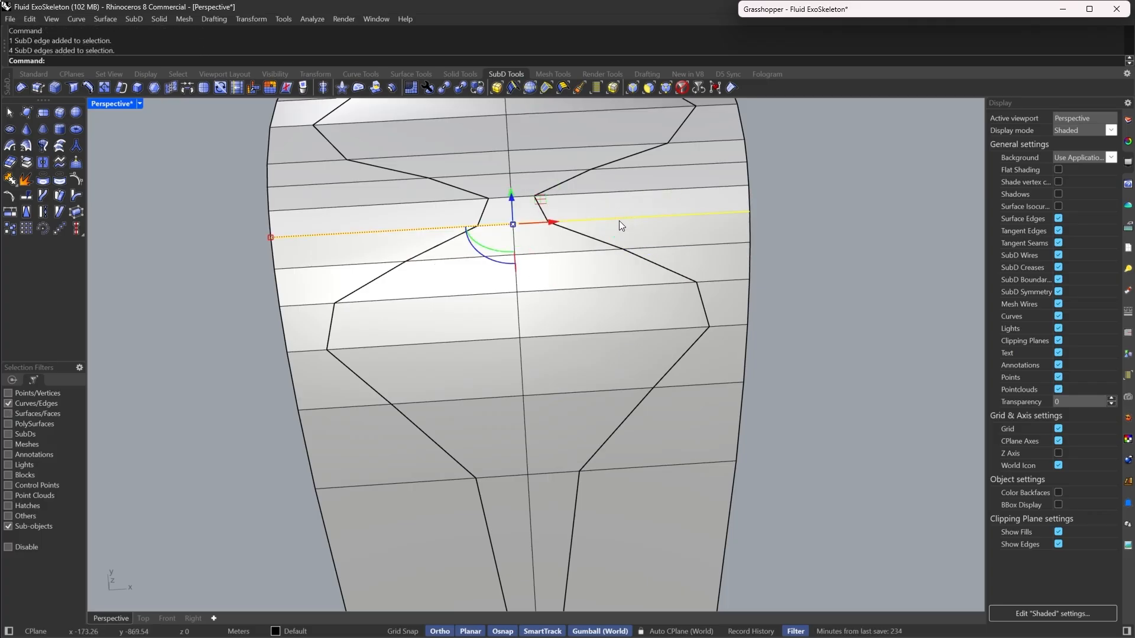
key("Delete")
scroll(611, 307, "down", 3)
scroll(590, 290, "up", 3)
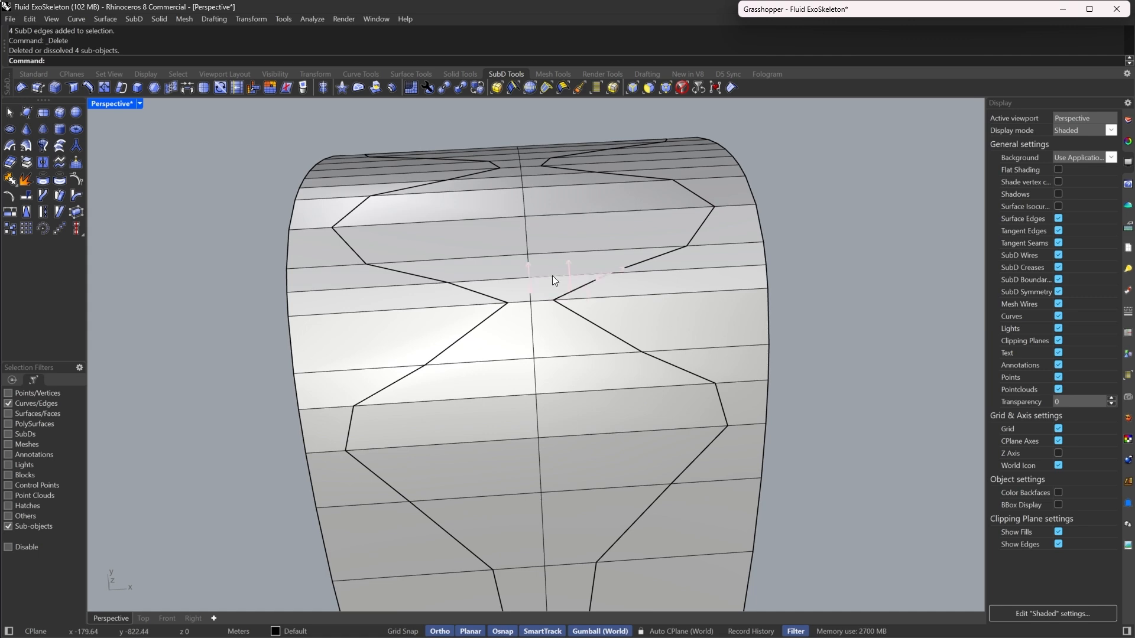
Delete the matching transverse edge loop at the narrow neck on the opposite side of the arch
right_click_drag(555, 280, 656, 255)
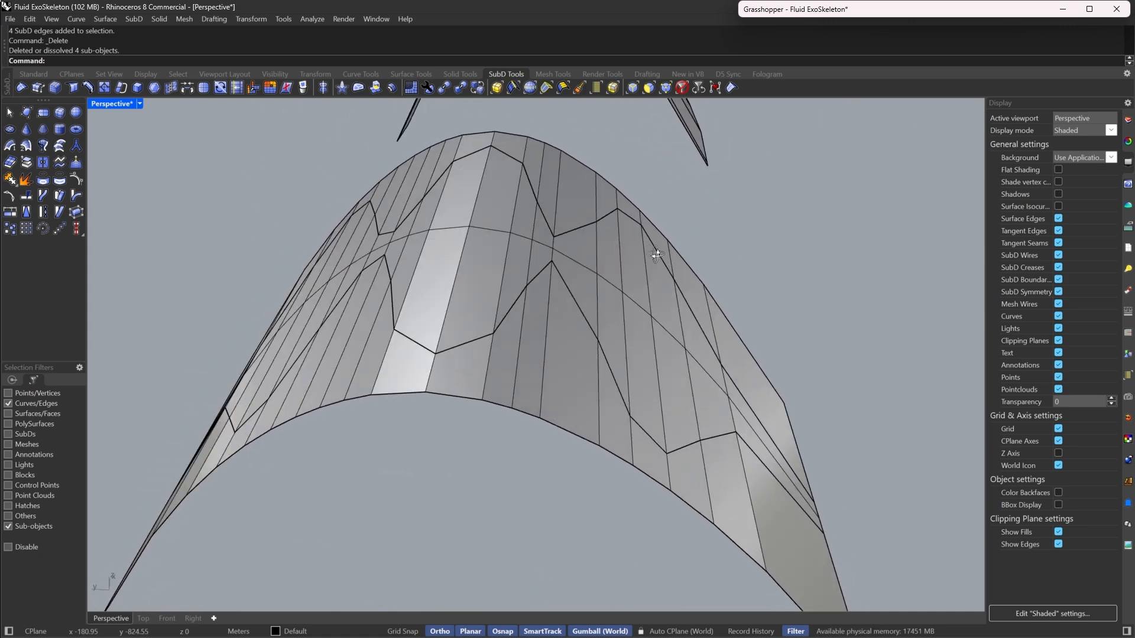
double_click(532, 229)
key("Delete")
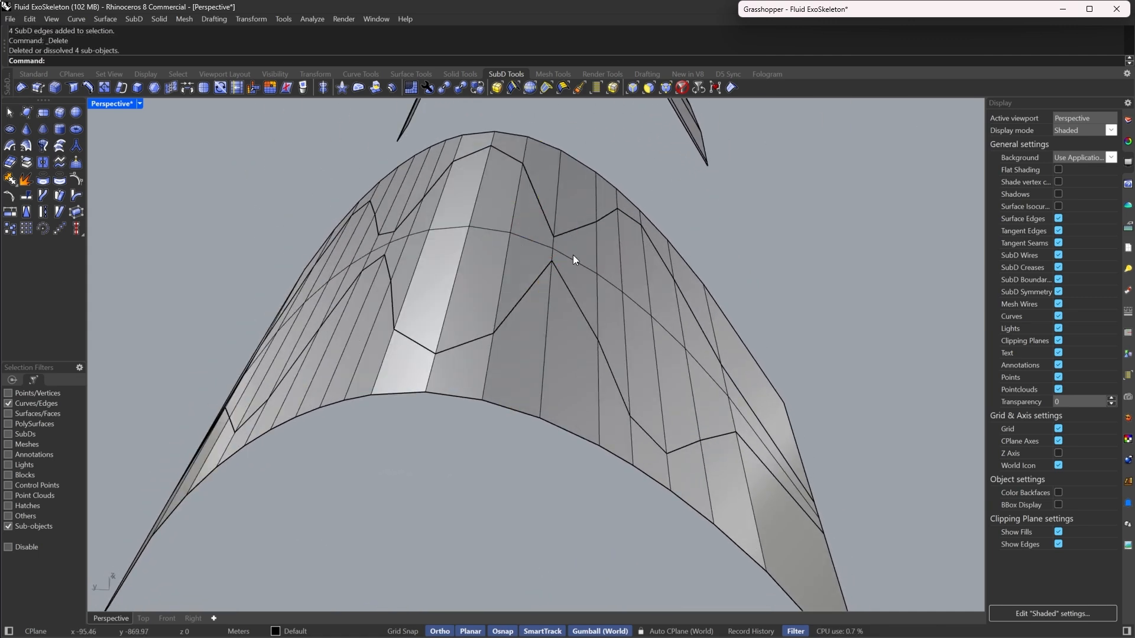
right_click_drag(573, 254, 493, 249)
double_click(558, 254)
key("Delete")
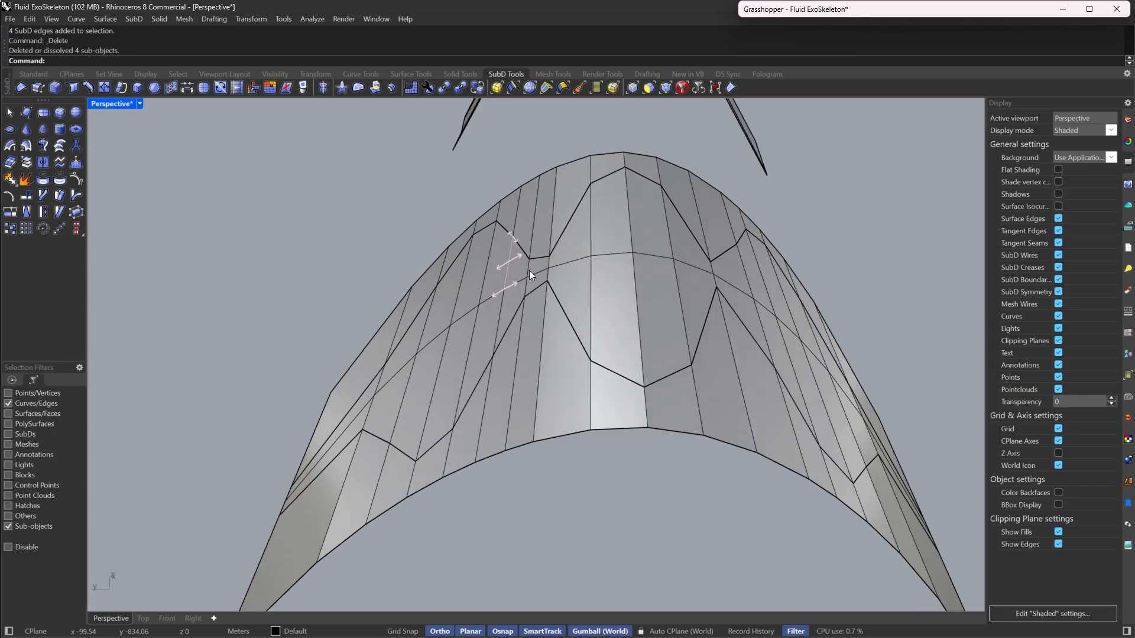
double_click(530, 270)
key("Delete")
right_click_drag(529, 270, 658, 318)
scroll(640, 406, "up", 5)
scroll(657, 317, "down", 5)
scroll(657, 317, "up", 5)
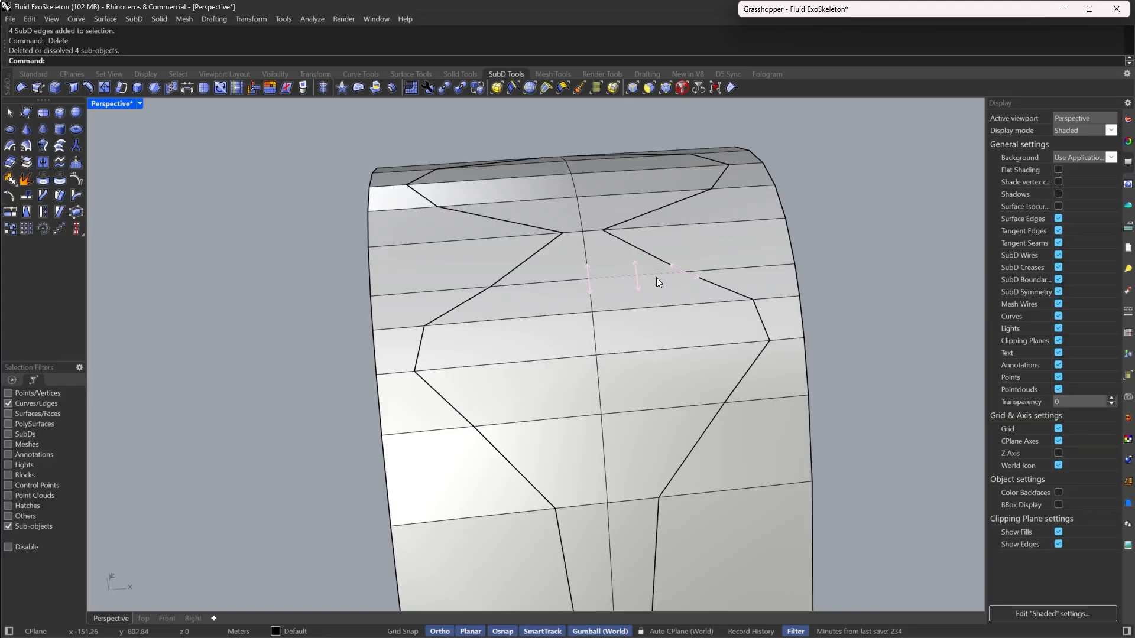
Select all faces inside the creased outline on both sides of the centre line, from the front neck down to the base
left_click(650, 90)
left_click(602, 265)
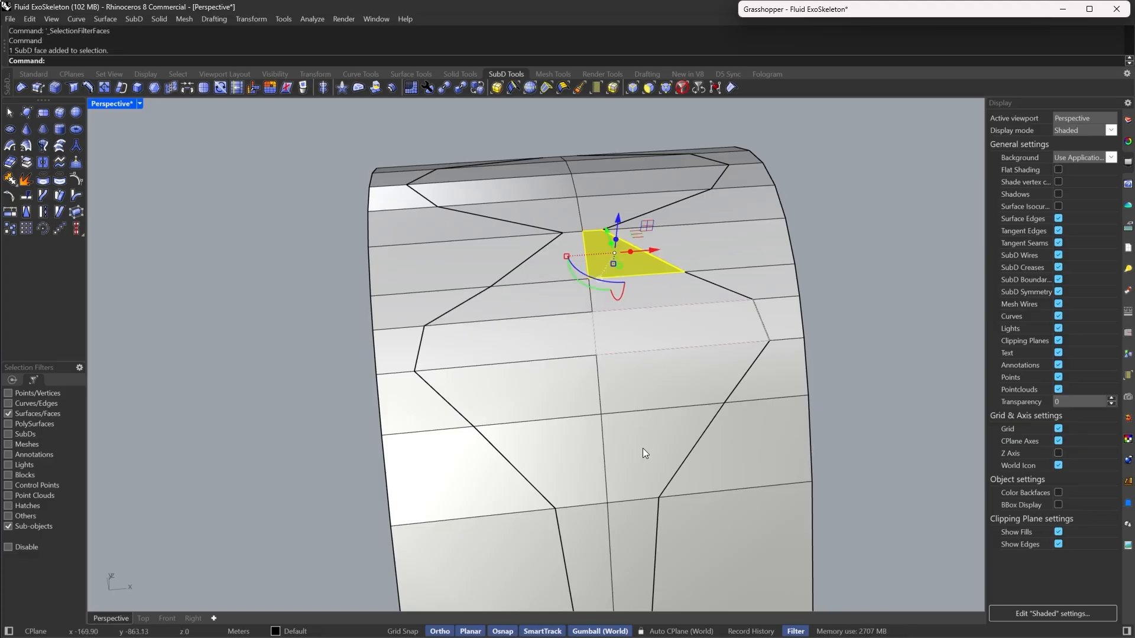
scroll(643, 448, "down", 3)
scroll(622, 440, "up", 3)
left_click(629, 444, "shift")
double_click(615, 386, "shift")
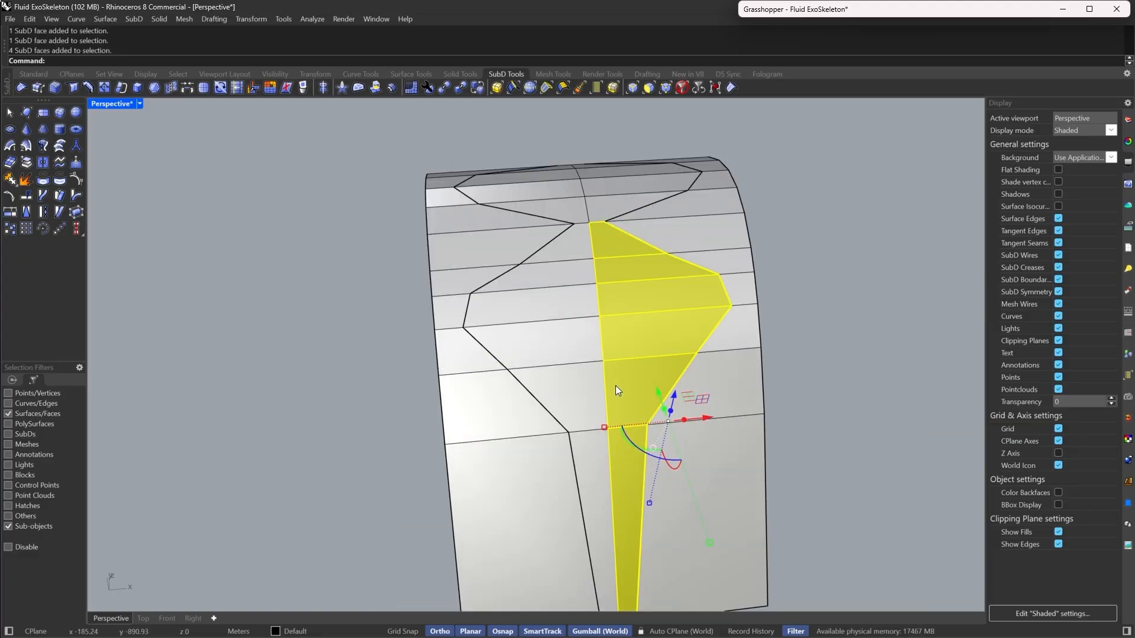
left_click(570, 244, "shift")
left_click(558, 273, "shift")
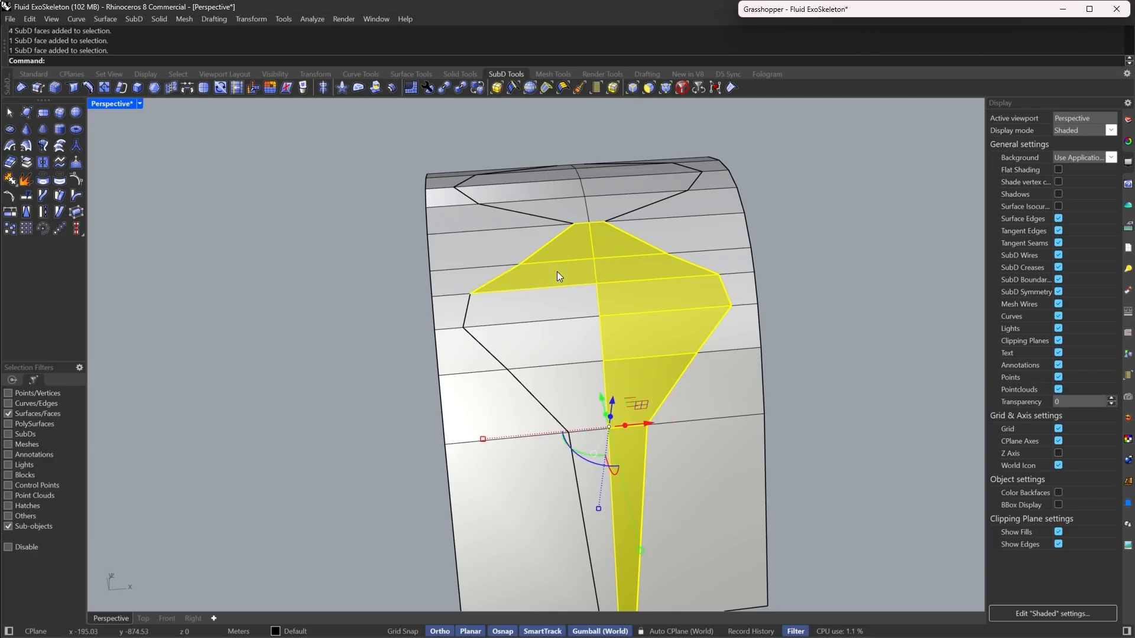
double_click(579, 414, "shift")
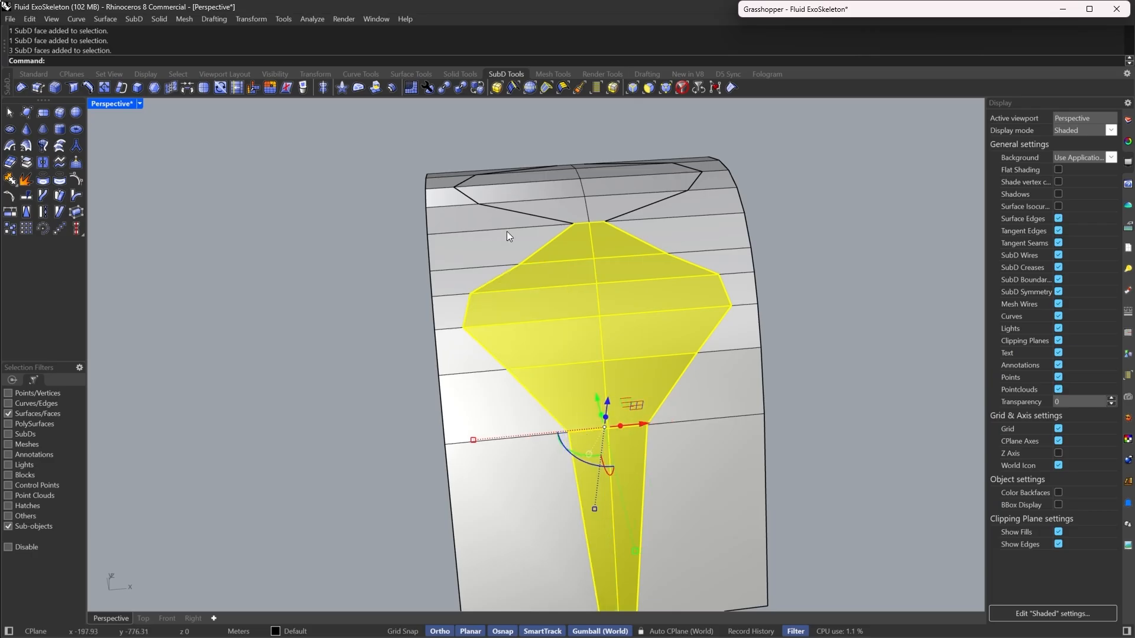
left_click(154, 80)
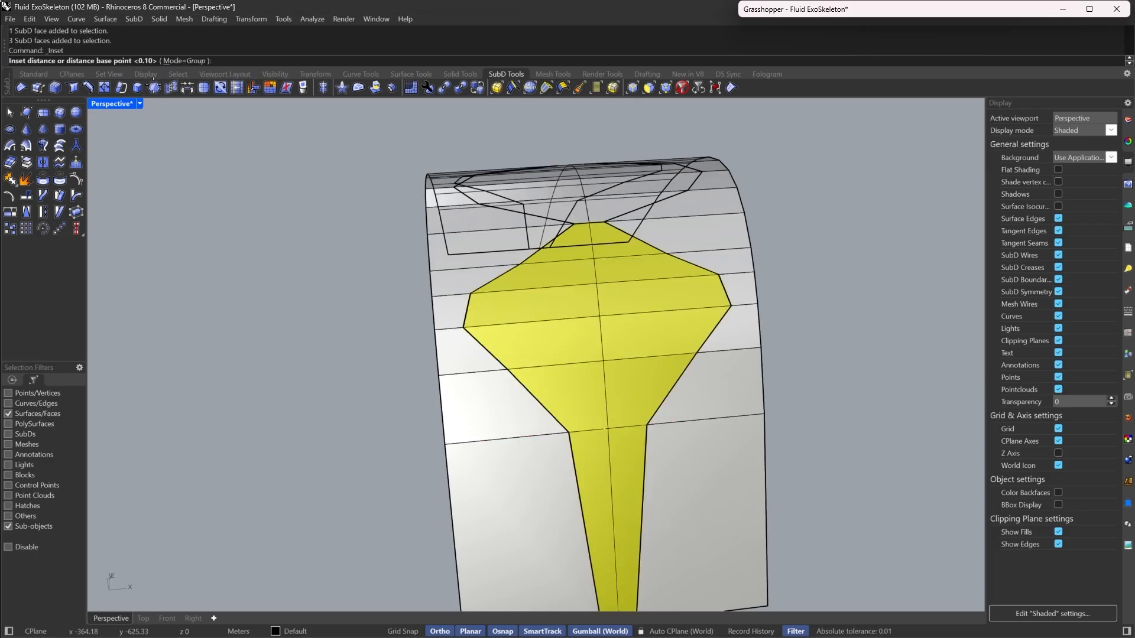
right_click_drag(461, 272, 489, 279)
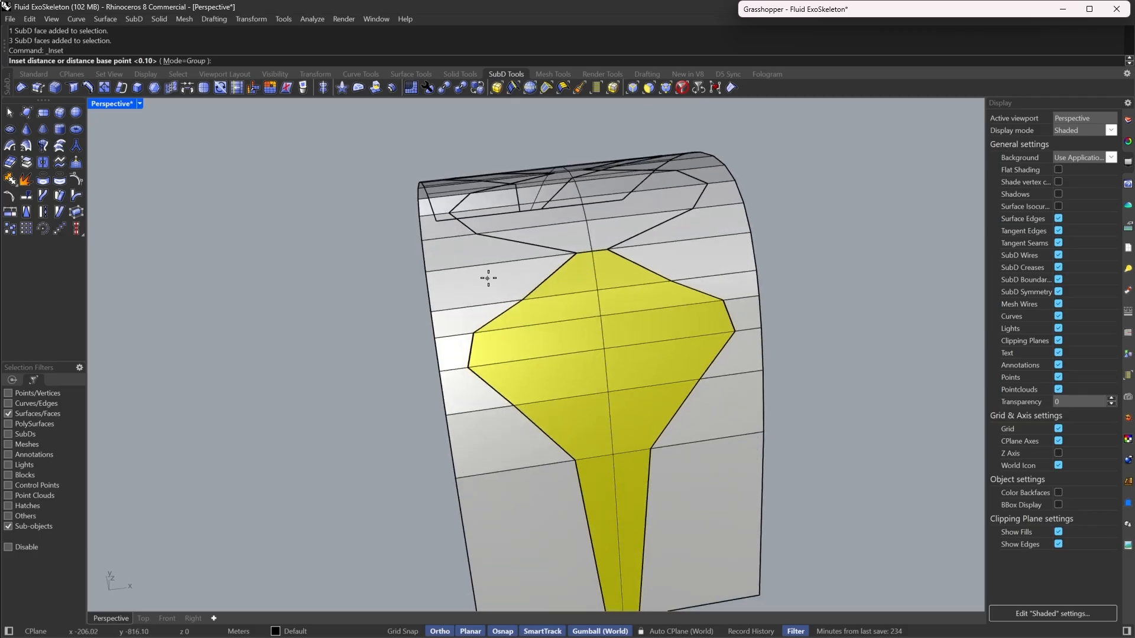
type("1")
scroll(586, 294, "up", 5)
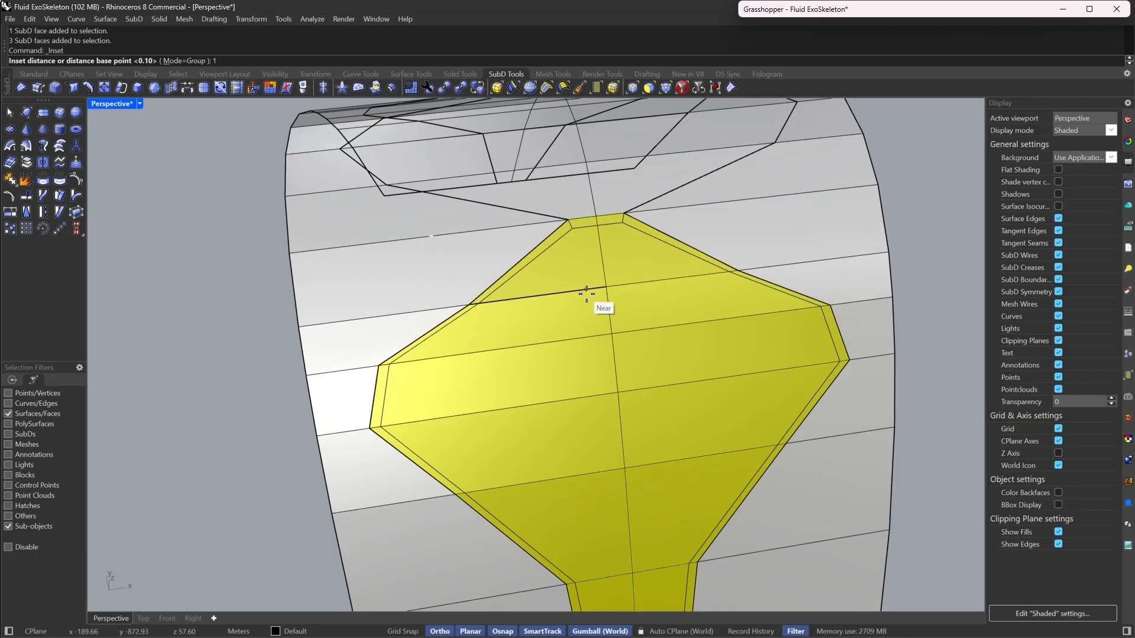
type("2")
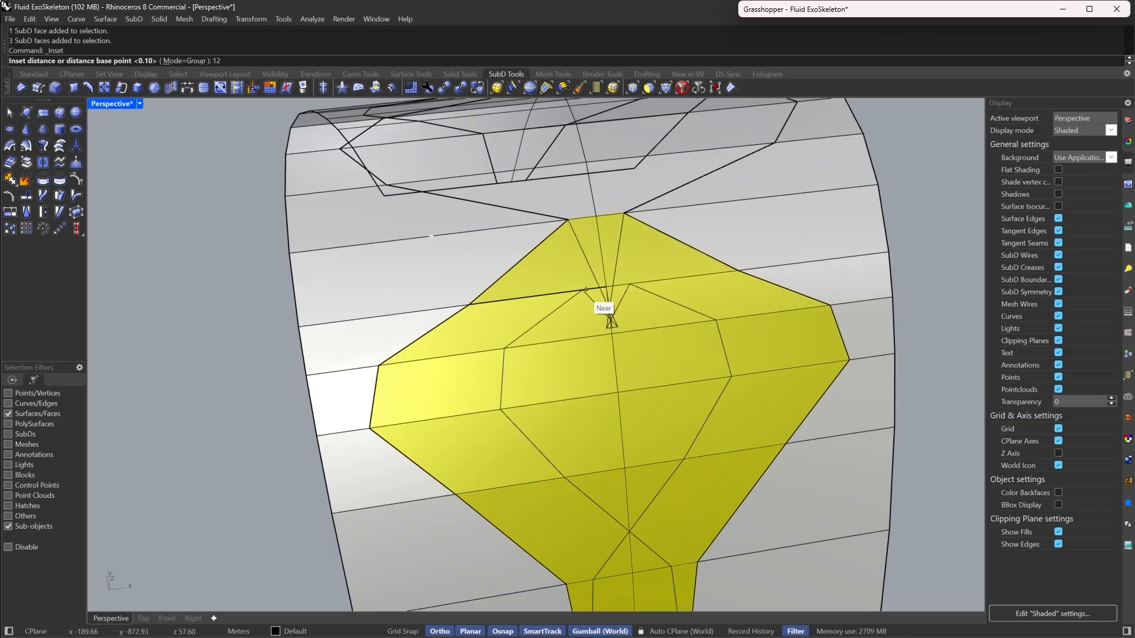
key("BackSpace")
key("BackSpace")
type("2")
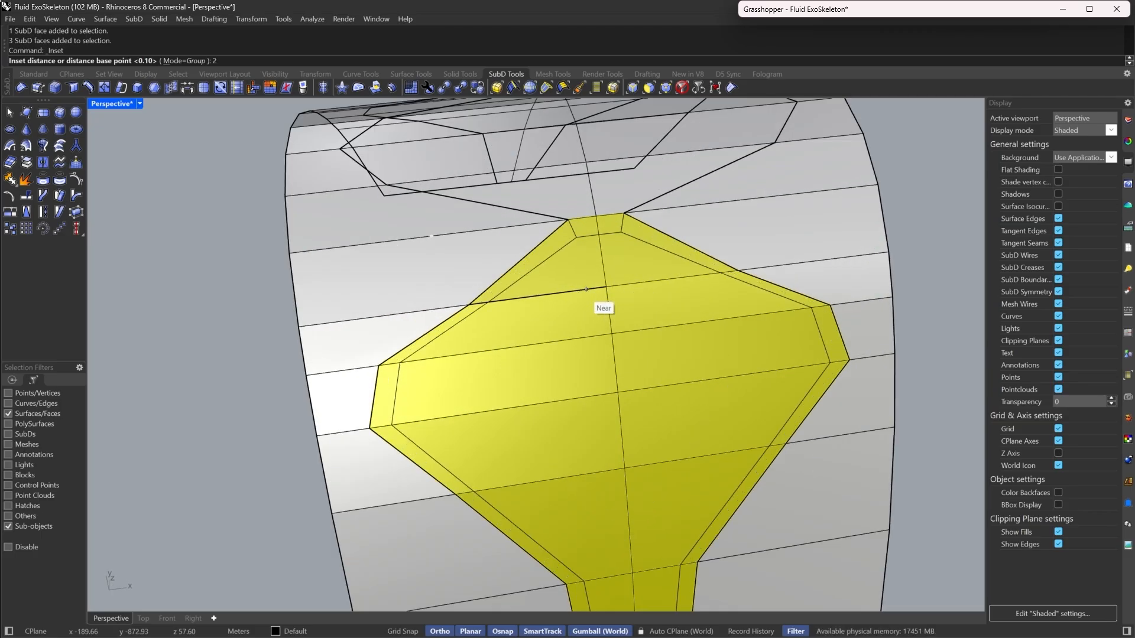
left_click(620, 333)
scroll(618, 328, "down", 8)
scroll(613, 322, "up", 5)
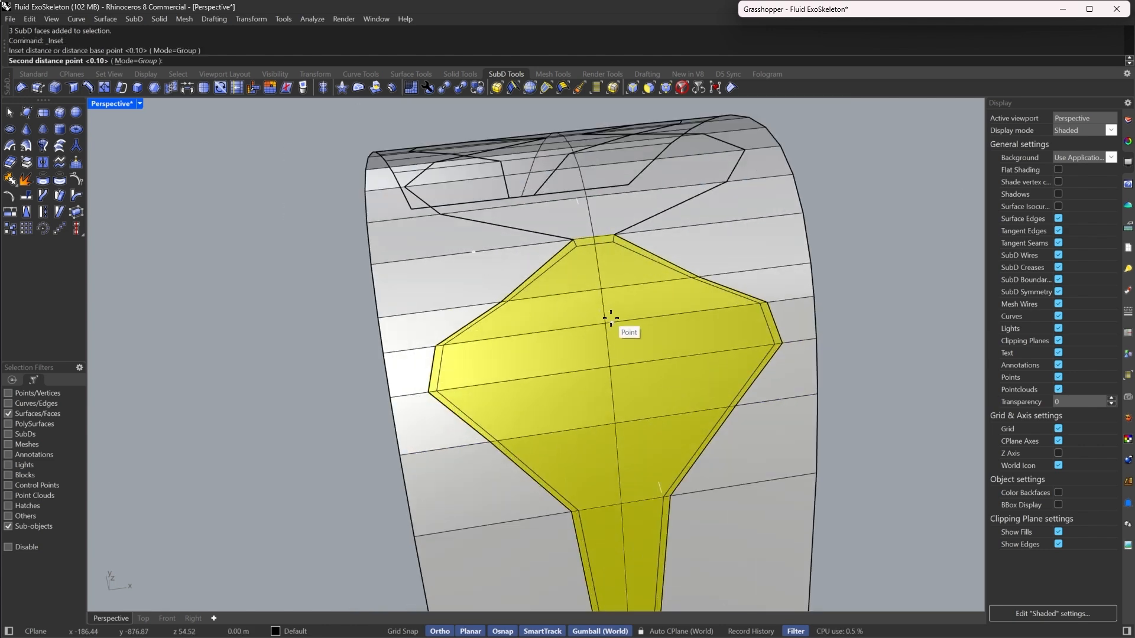
key("Escape")
Inset the selected faces inside the creased outline as a group by a distance of 2
key("Return")
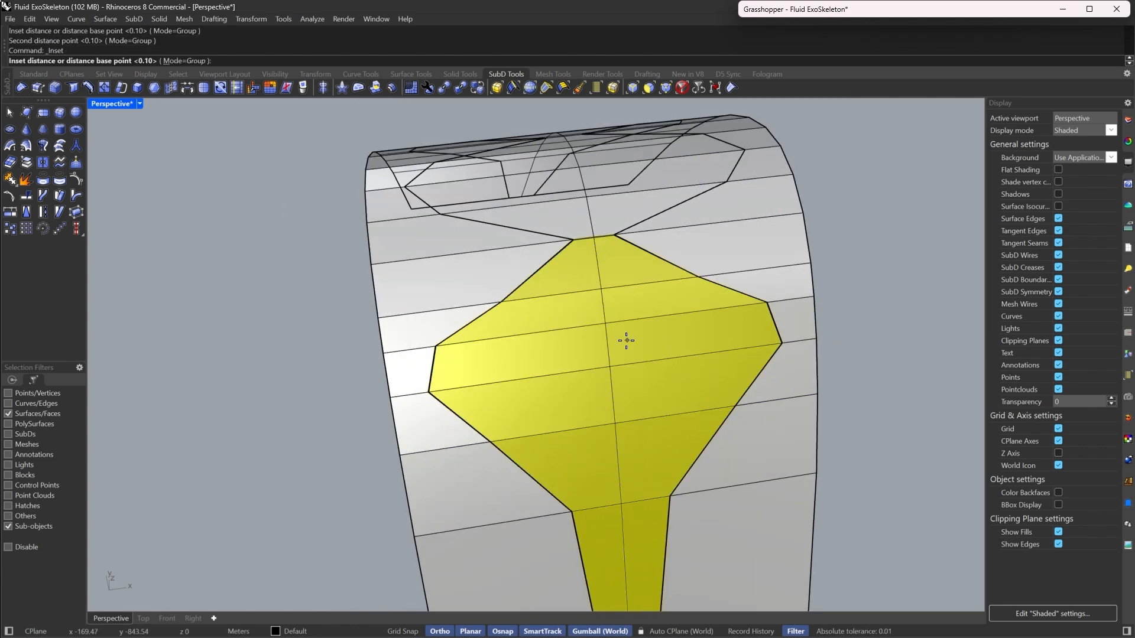
type("25")
key("BackSpace")
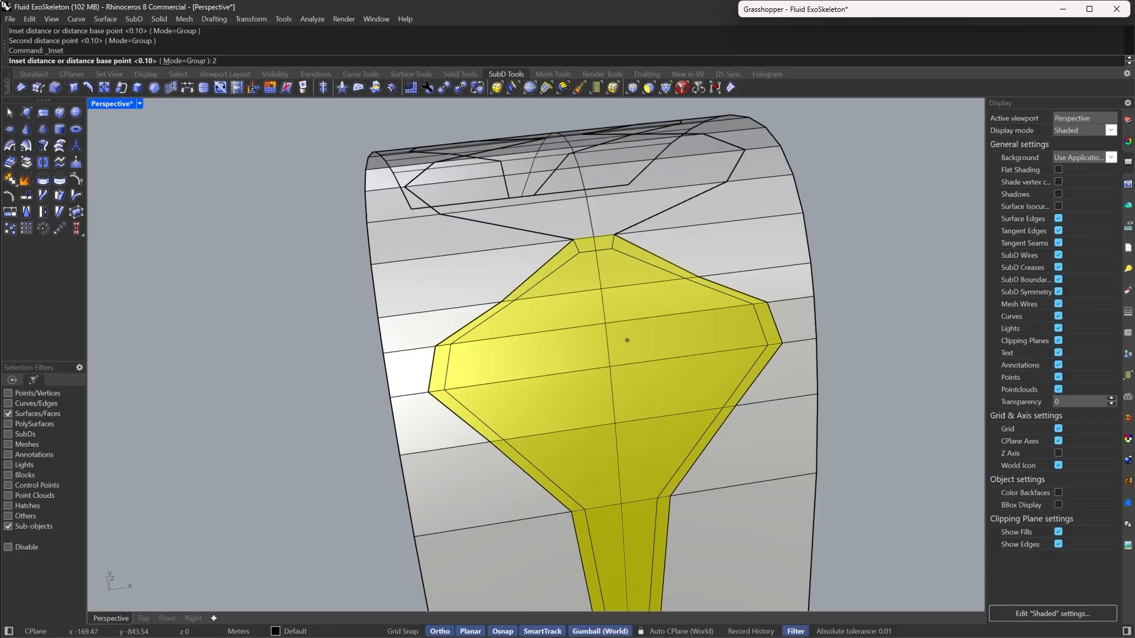
key("Return")
scroll(626, 340, "down", 3)
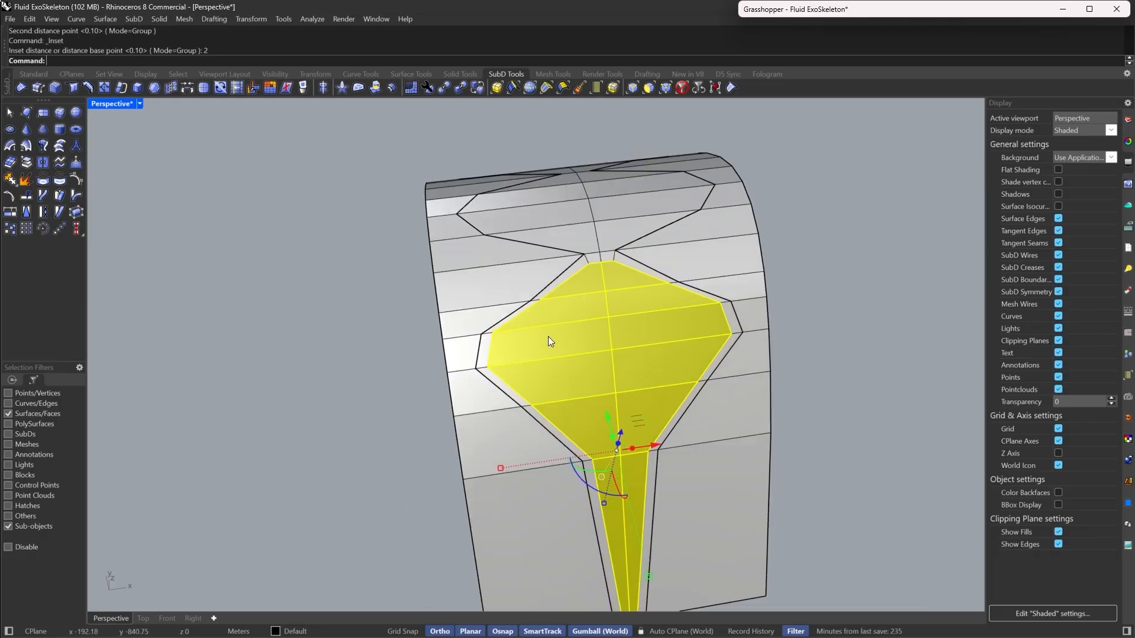
left_click(277, 359)
Inset the creased side region between the front and crown widenings by 2, working on its faces along the strip's outer edge
right_click_drag(318, 325, 649, 335)
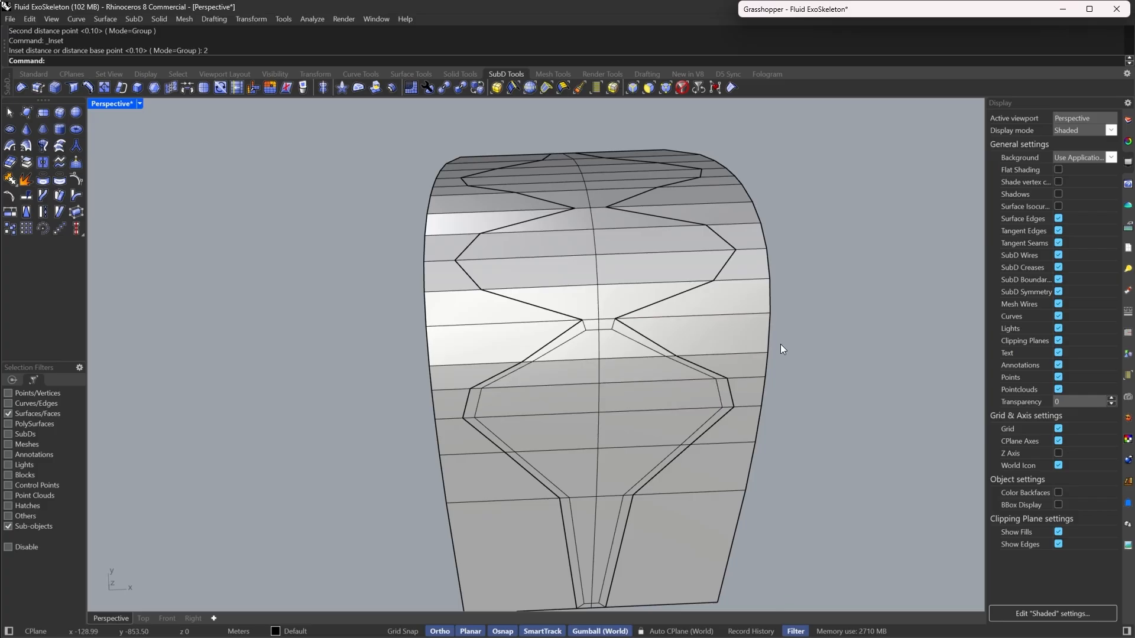
right_click_drag(780, 344, 690, 242)
left_click(712, 399)
scroll(549, 414, "up", 4)
left_click(566, 383, "shift")
left_click(500, 388, "shift")
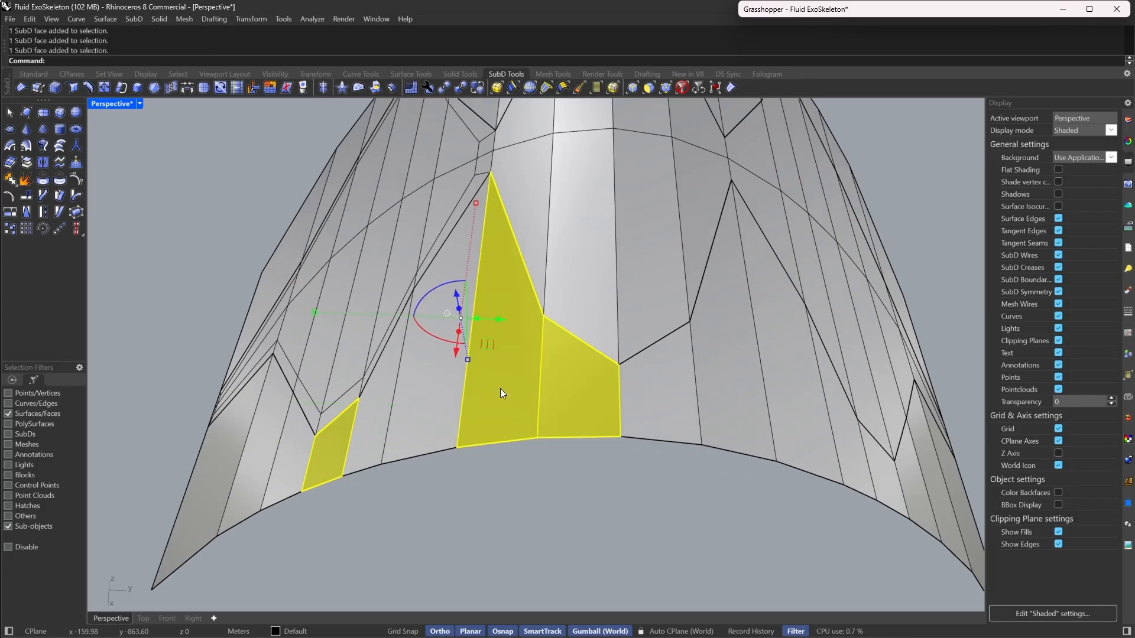
left_click(415, 432, "shift")
scroll(565, 357, "down", 5)
scroll(663, 295, "up", 5)
right_click_drag(565, 357, 678, 270)
left_click(155, 88)
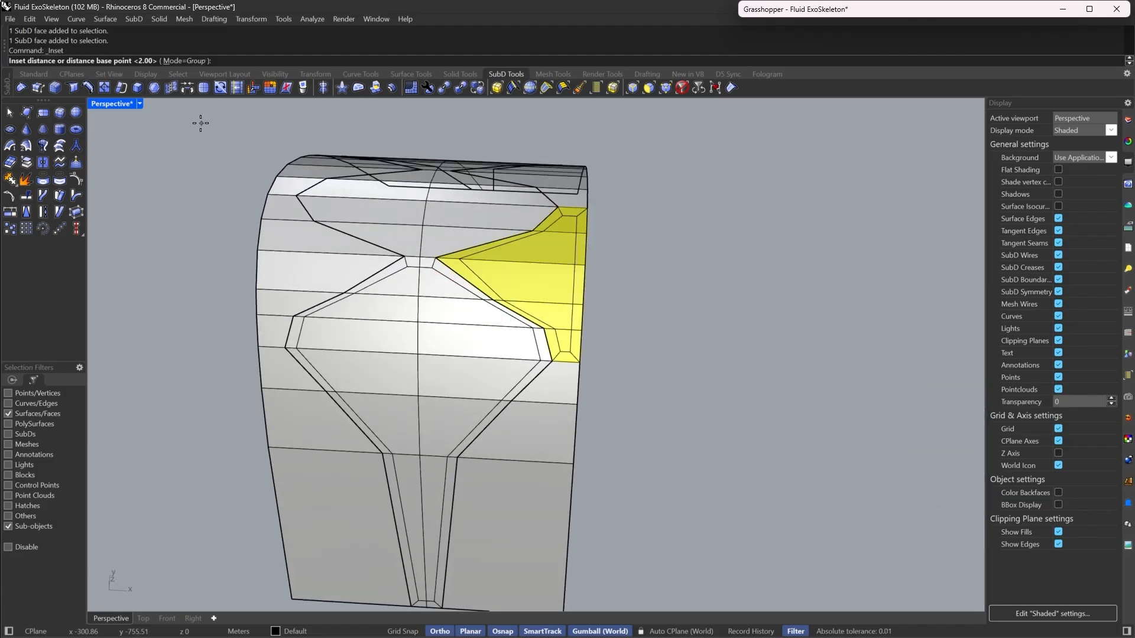
right_click(640, 286)
left_click(675, 264)
Delete the thin inset border faces that run along the strip's outer edge in this side region
right_click_drag(675, 265, 622, 232)
scroll(575, 226, "up", 7)
left_click(590, 224)
scroll(587, 218, "down", 8)
scroll(582, 373, "up", 3)
left_click(583, 372, "shift")
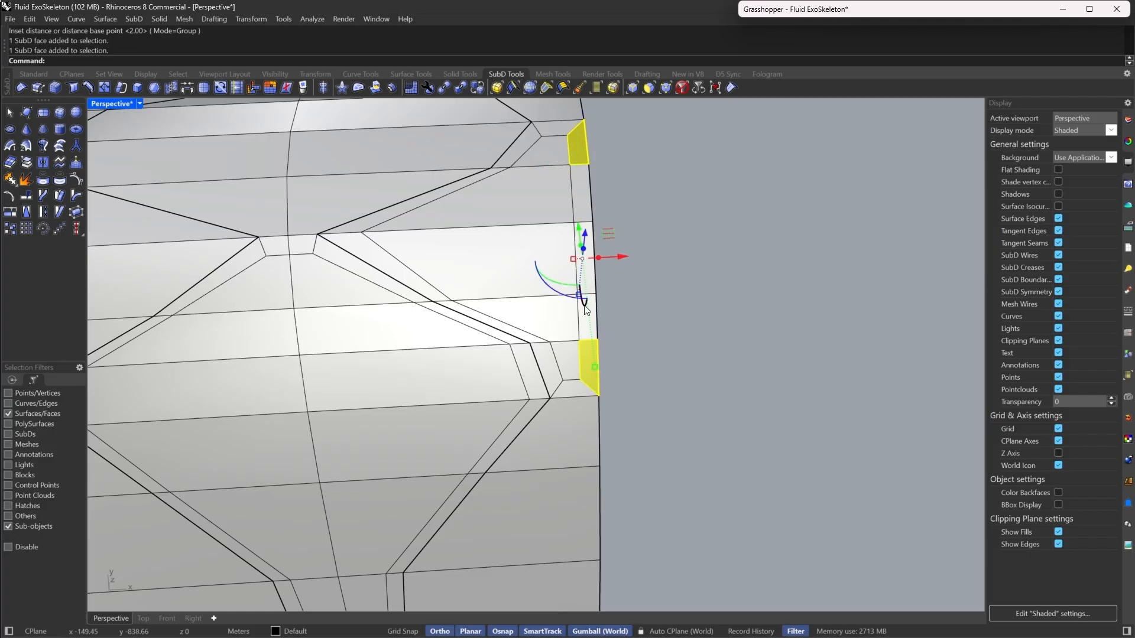
left_click(591, 313, "shift")
key("Delete")
scroll(591, 314, "down", 5)
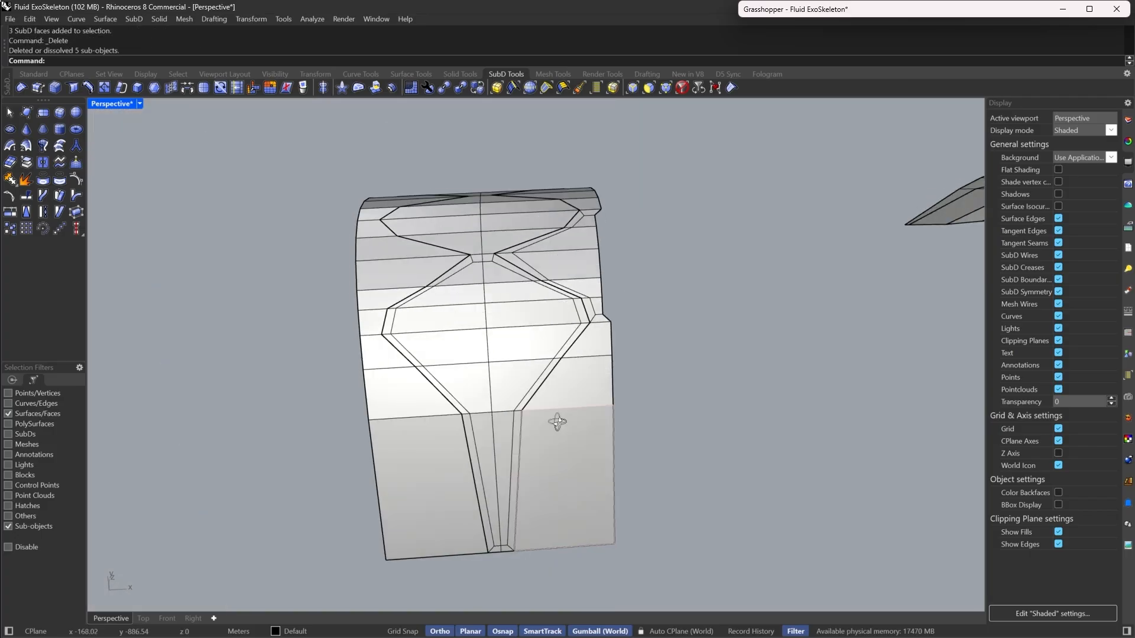
Inset the faces of the base corner region outside the crease, on the same side of the strip, by 2
left_click(586, 337)
left_click(554, 412, "shift")
left_click(602, 378, "shift")
right_click_drag(601, 378, 507, 165)
left_click(160, 88)
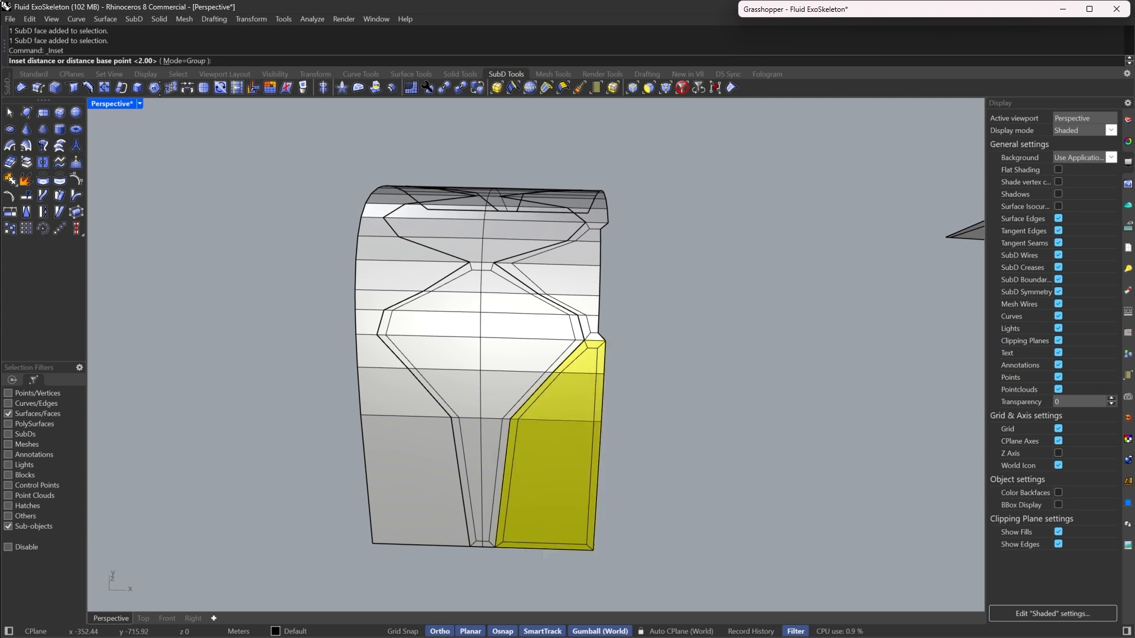
key("Return")
key("Escape")
Delete the corner region's thin inset border faces along the strip's outer edge and its base edge
left_click(604, 353)
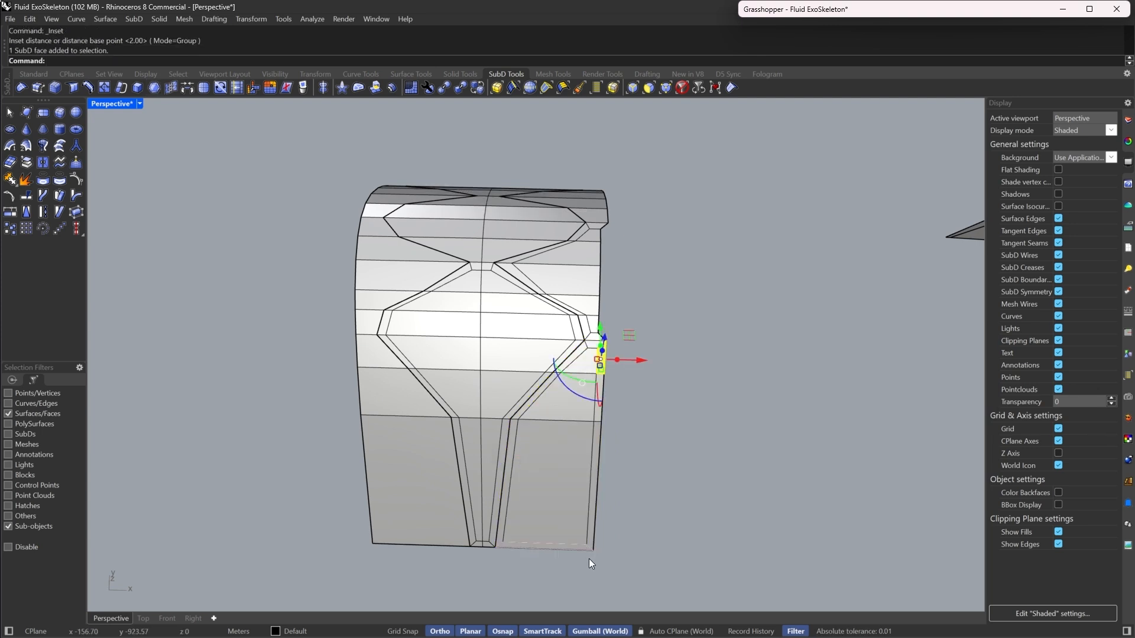
scroll(589, 560, "up", 3)
left_click(569, 539, "shift")
left_click(598, 523, "shift")
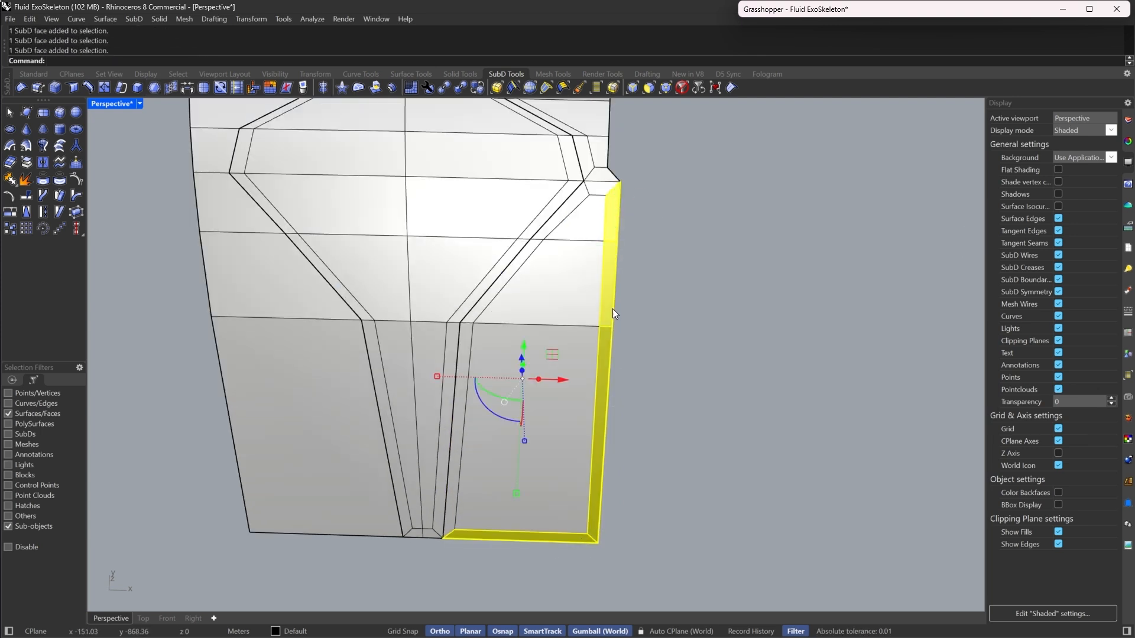
key("Delete")
scroll(618, 320, "down", 4)
right_click_drag(622, 342, 662, 313)
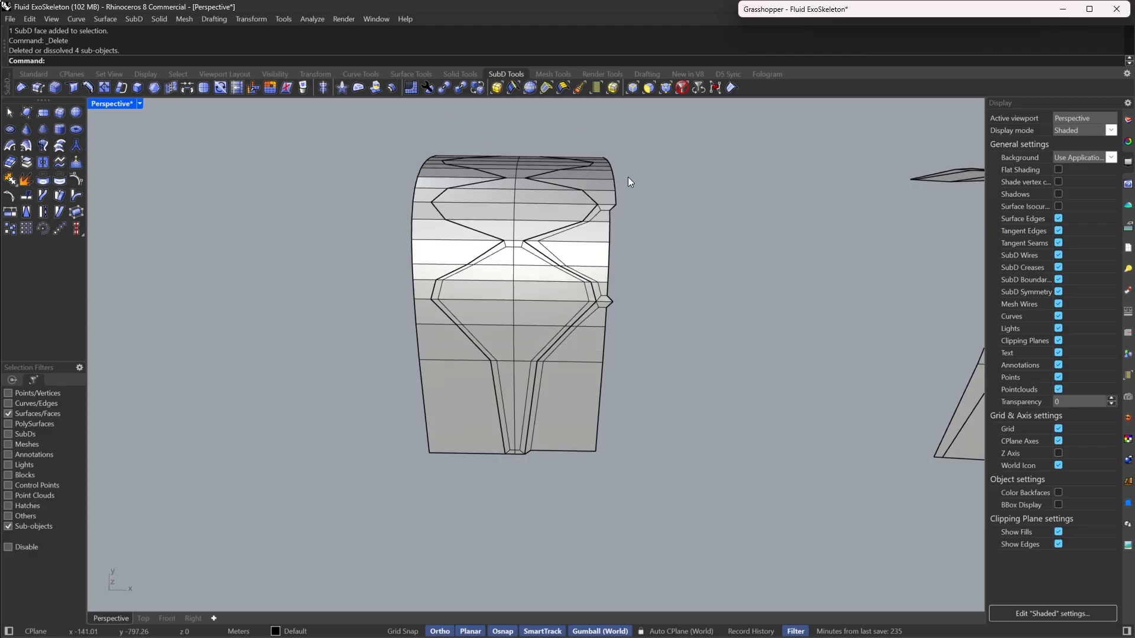
Inset all faces of the closed creased outline at the arch's crown, on both sides of the centre line, by 2
right_click_drag(628, 176, 563, 232)
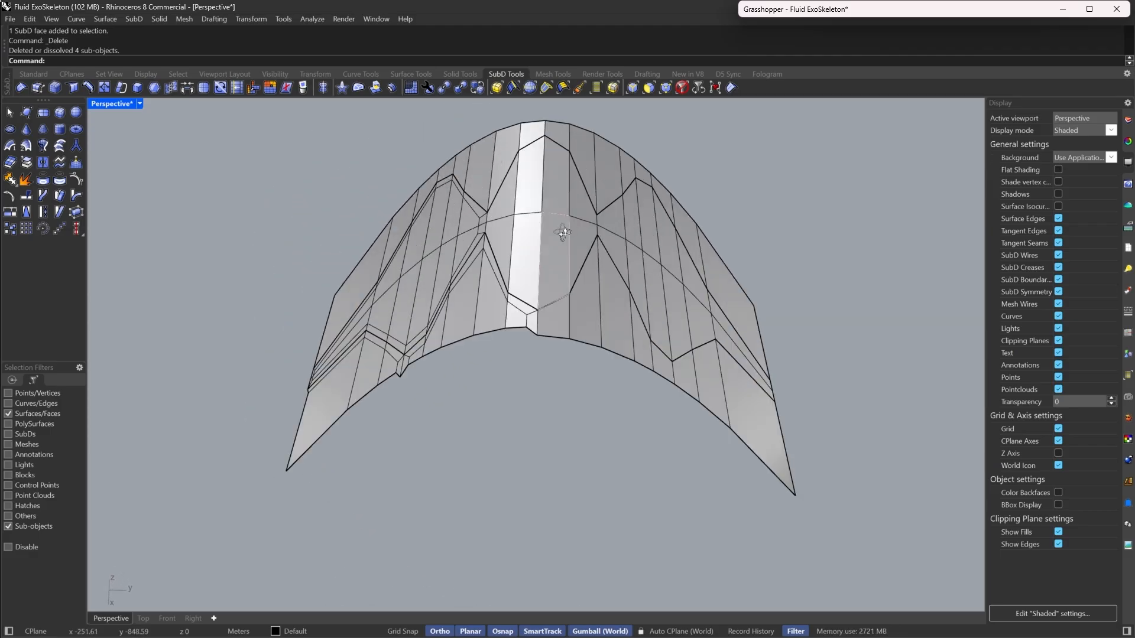
scroll(562, 231, "up", 5)
left_click(678, 246)
right_click_drag(679, 246, 609, 223)
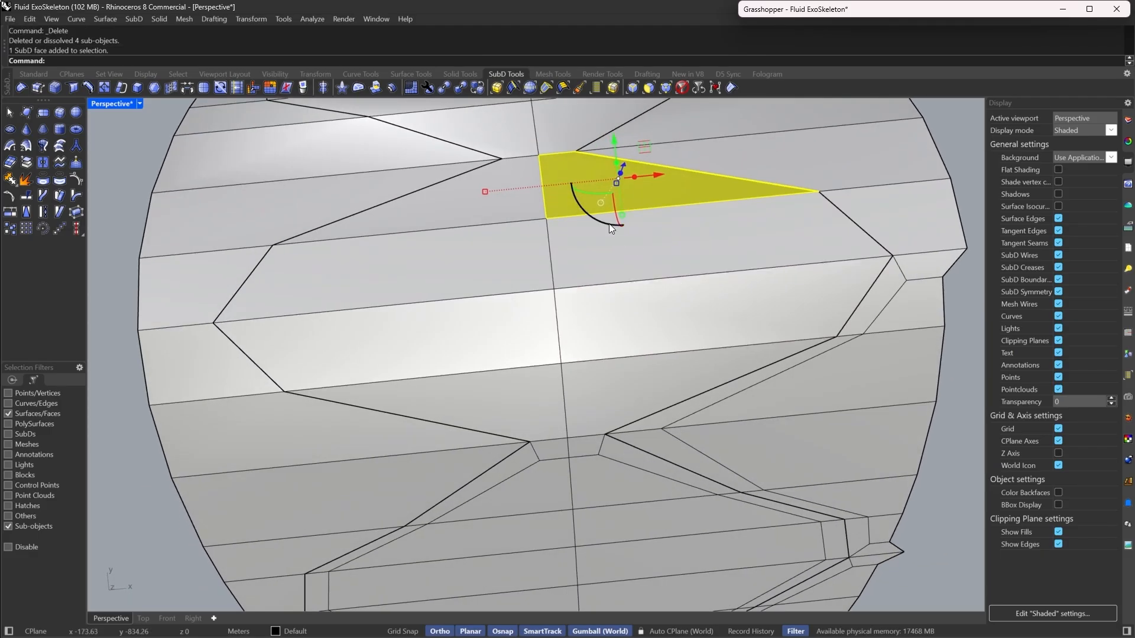
left_click(607, 256, "shift")
left_click(601, 369, "shift")
left_click(517, 383, "shift")
left_click(497, 331, "shift")
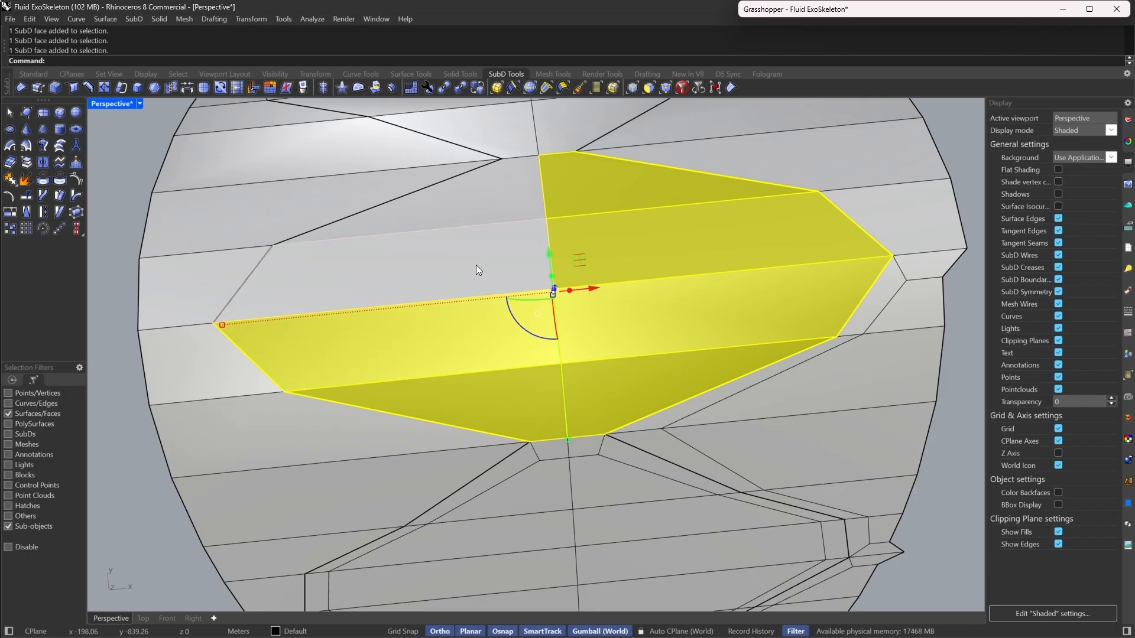
left_click(478, 269, "shift")
left_click(497, 204, "shift")
left_click(155, 88)
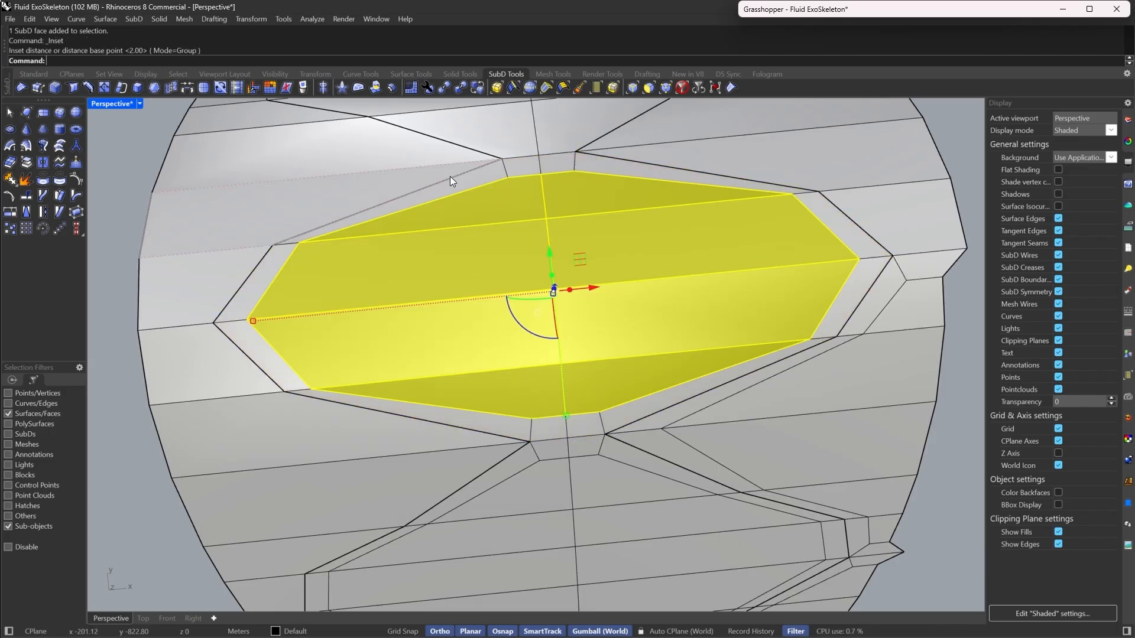
scroll(512, 261, "down", 2)
key("Escape")
scroll(585, 254, "down", 3)
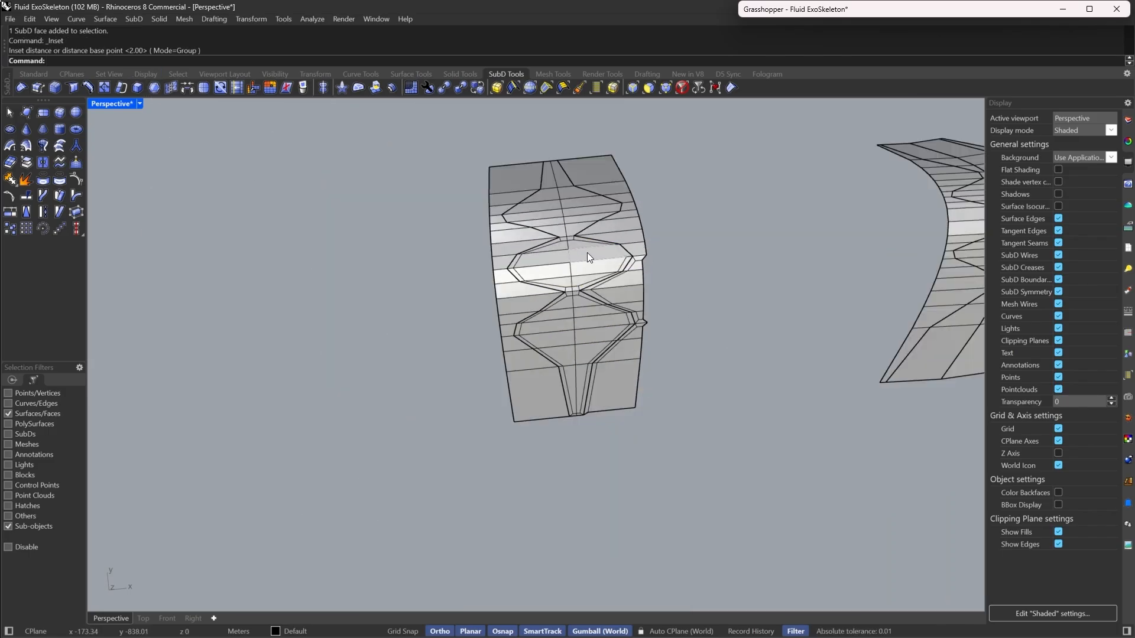
Switch to the Top viewport and set its display mode to Shaded
left_click(143, 620)
left_click(110, 104)
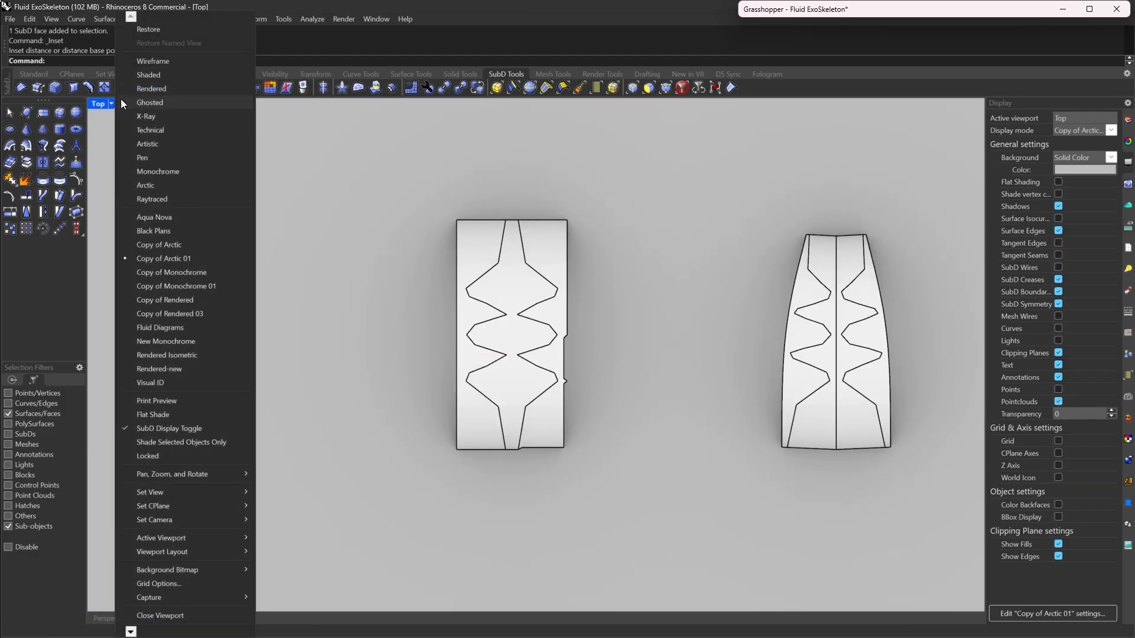
left_click(145, 72)
Delete the half of the faces without the side insets and the remaining faces on the far side of the crown
scroll(530, 275, "up", 3)
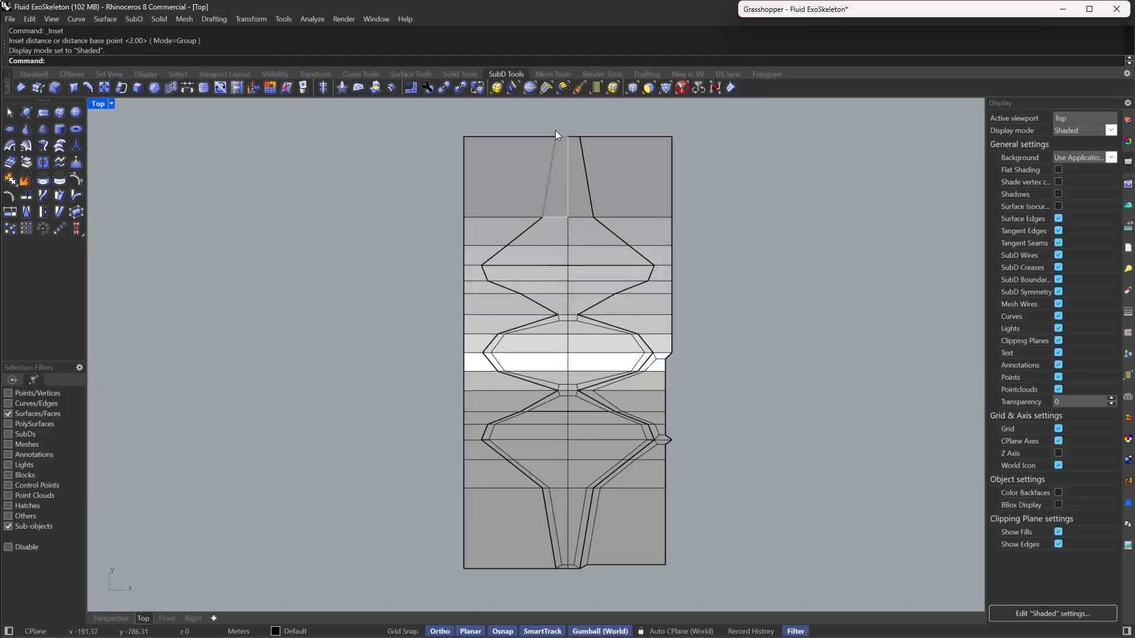
left_click_drag(558, 122, 358, 604)
key("Delete")
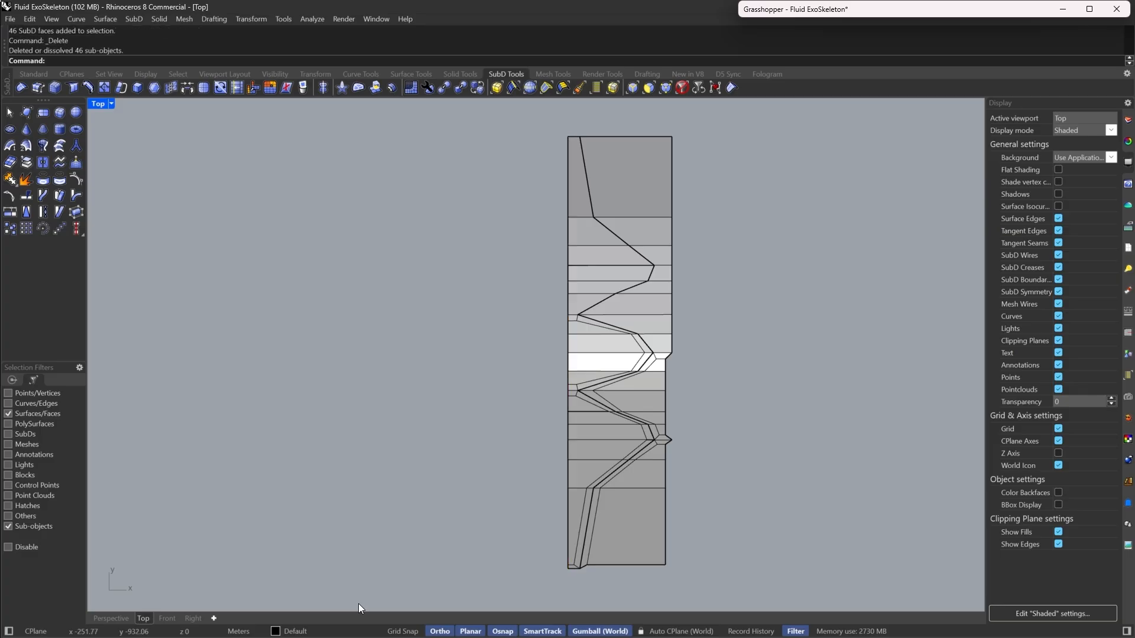
left_click_drag(730, 140, 472, 344)
key("Delete")
scroll(730, 274, "up", 3)
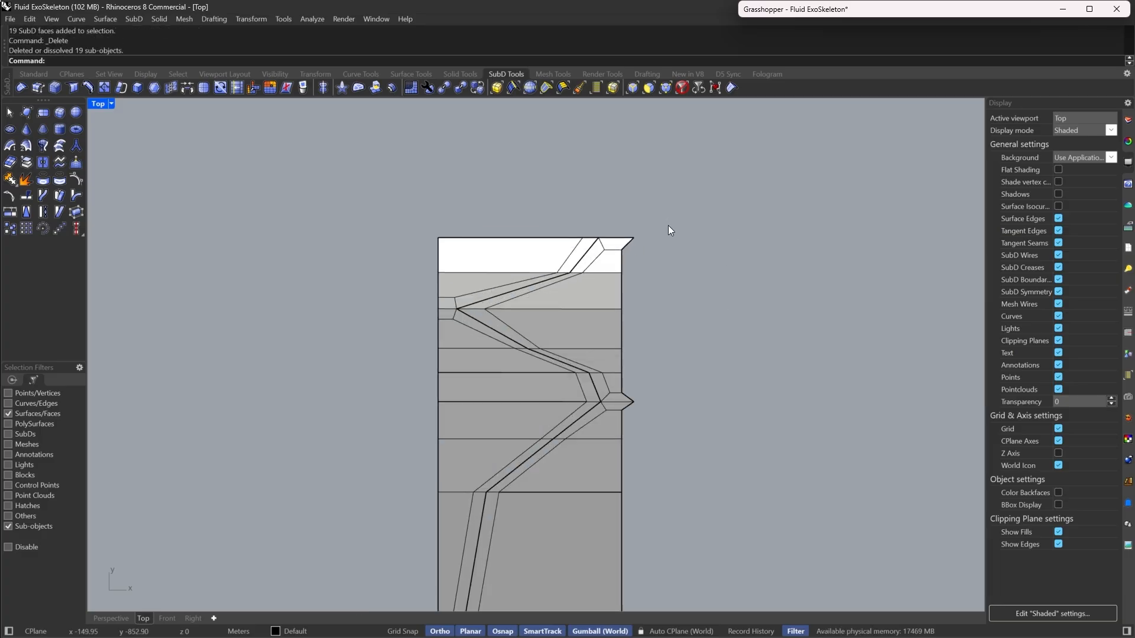
Flatten the boundary edges along the outer side into one straight line in X, using a gumball relocated to the outermost vertex
left_click(632, 88)
left_click_drag(615, 191, 693, 609)
scroll(674, 161, "up", 3)
type("GumballRelocate")
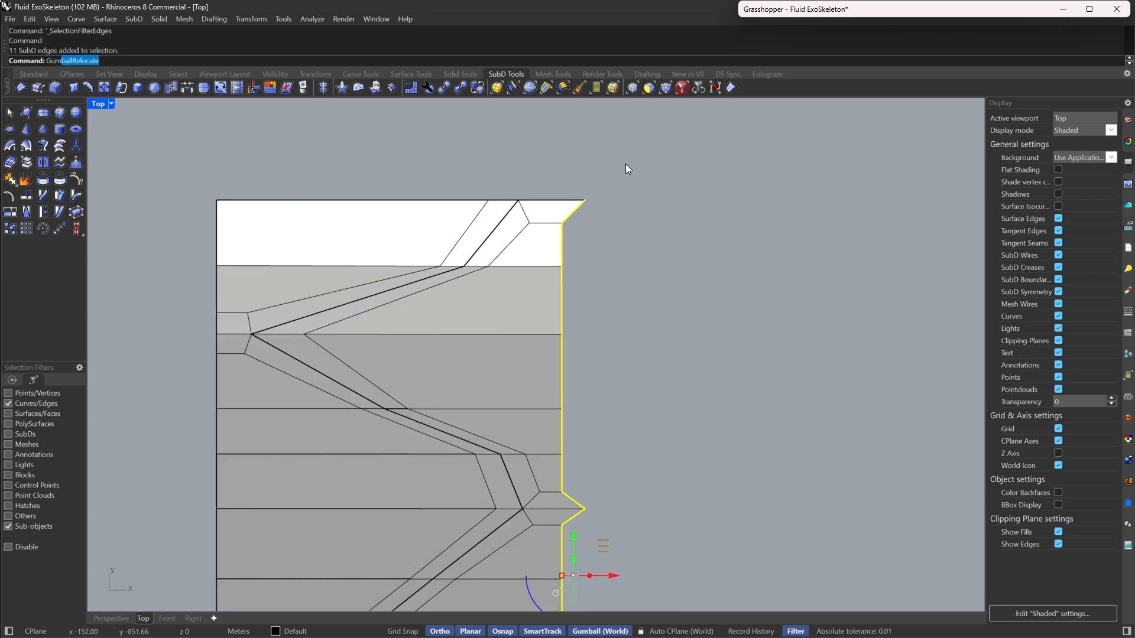
key("Return")
left_click(586, 199)
key("Return")
left_click_drag(562, 199, 586, 199)
scroll(606, 159, "down", 8)
right_click_drag(574, 419, 582, 372)
In the Perspective view, move the base corner region's bottom edge vertically from its inner endpoint to the adjacent rib corner's height
scroll(566, 424, "up", 8)
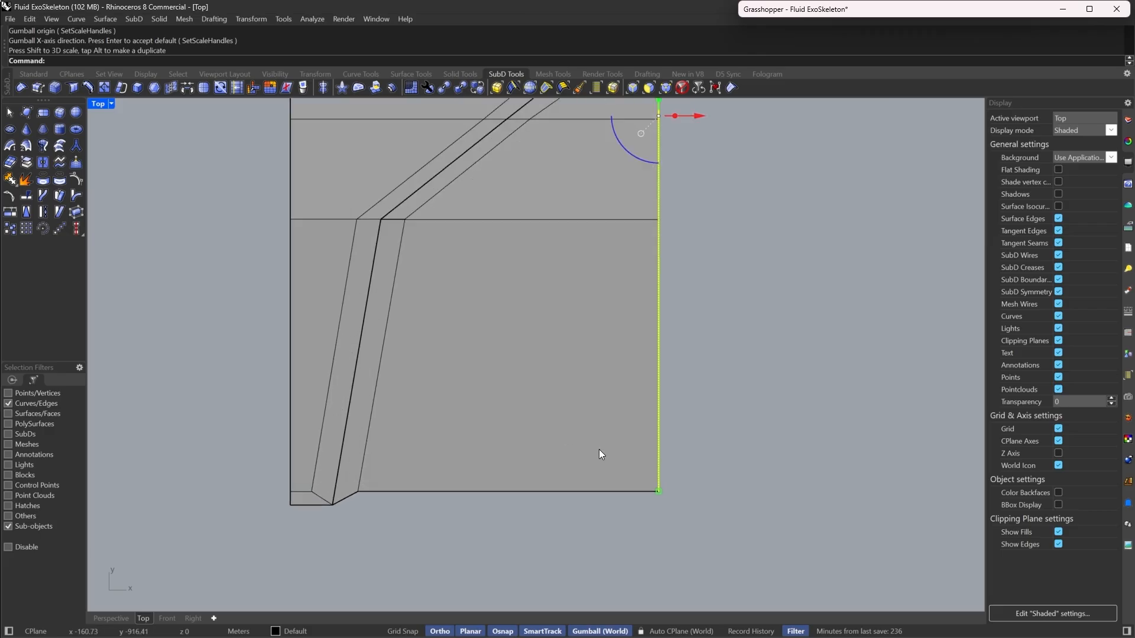
left_click(576, 491)
right_click_drag(338, 501, 418, 448)
left_click(110, 618)
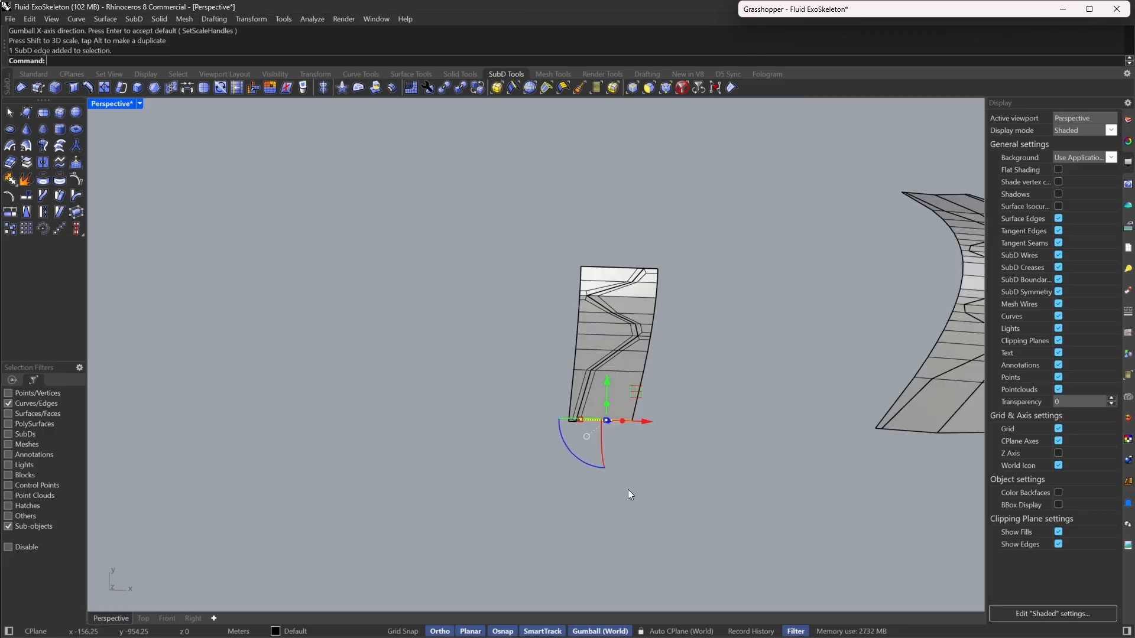
scroll(628, 489, "up", 5)
scroll(540, 428, "up", 5)
type("M")
key("Return")
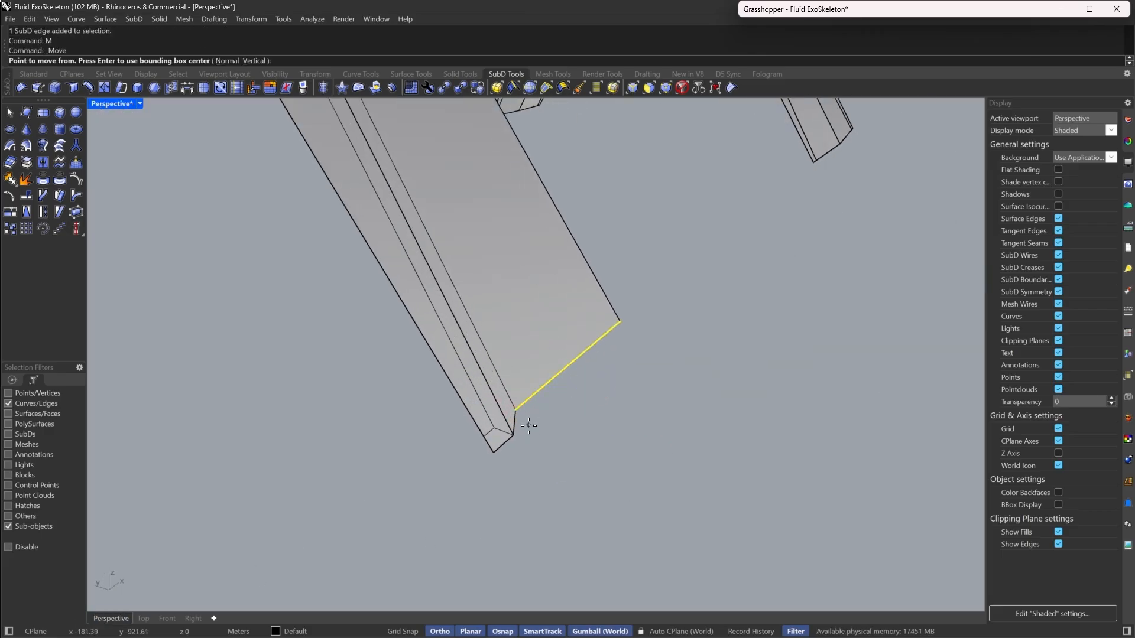
left_click(234, 60)
left_click(515, 410)
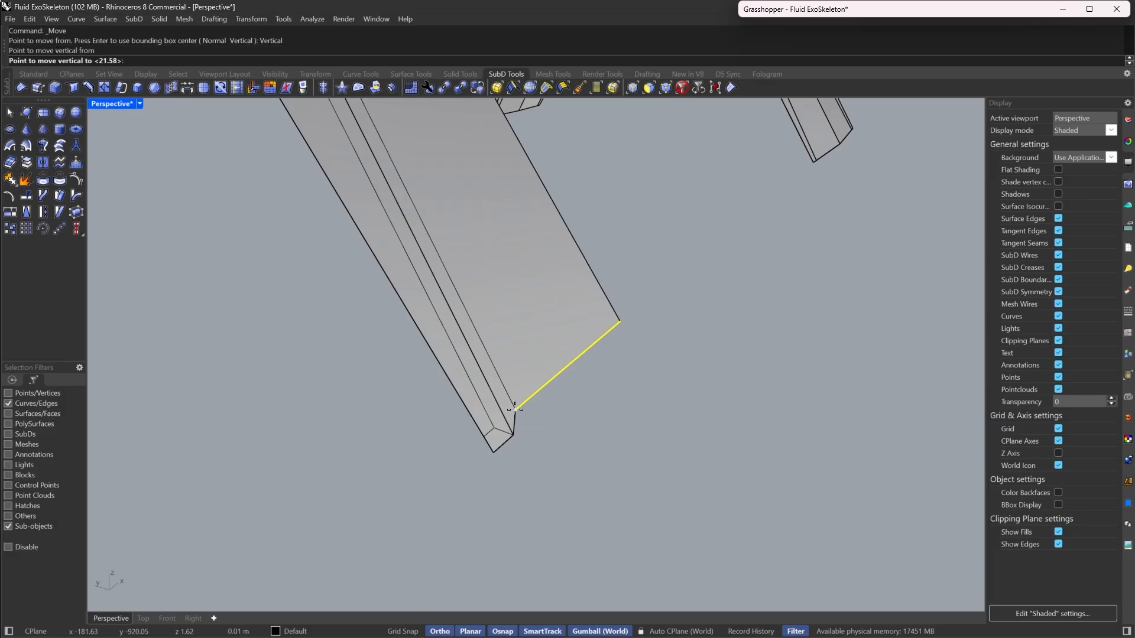
left_click(515, 435)
left_click(598, 409)
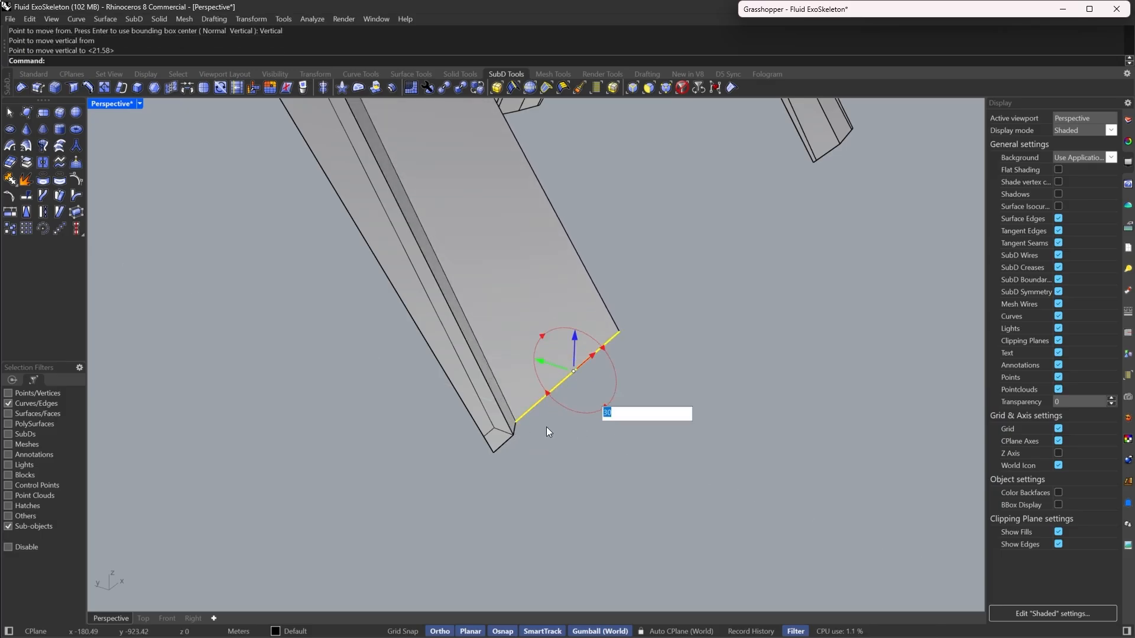
left_click(546, 427)
Flatten the base corner region's bottom edge and the adjacent rib's bottom edge into one line in Y, using a gumball relocated to the rib corner
scroll(538, 419, "up", 4)
left_click(525, 413)
left_click(489, 459, "shift")
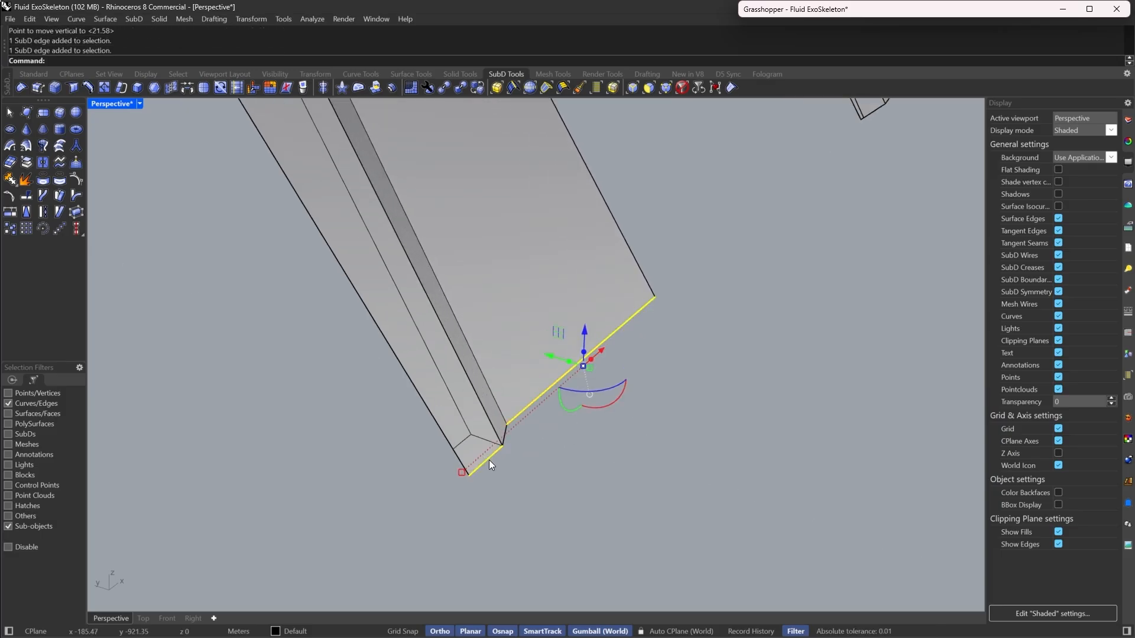
type("GumballRelocate")
key("Return")
left_click(501, 447)
key("Return")
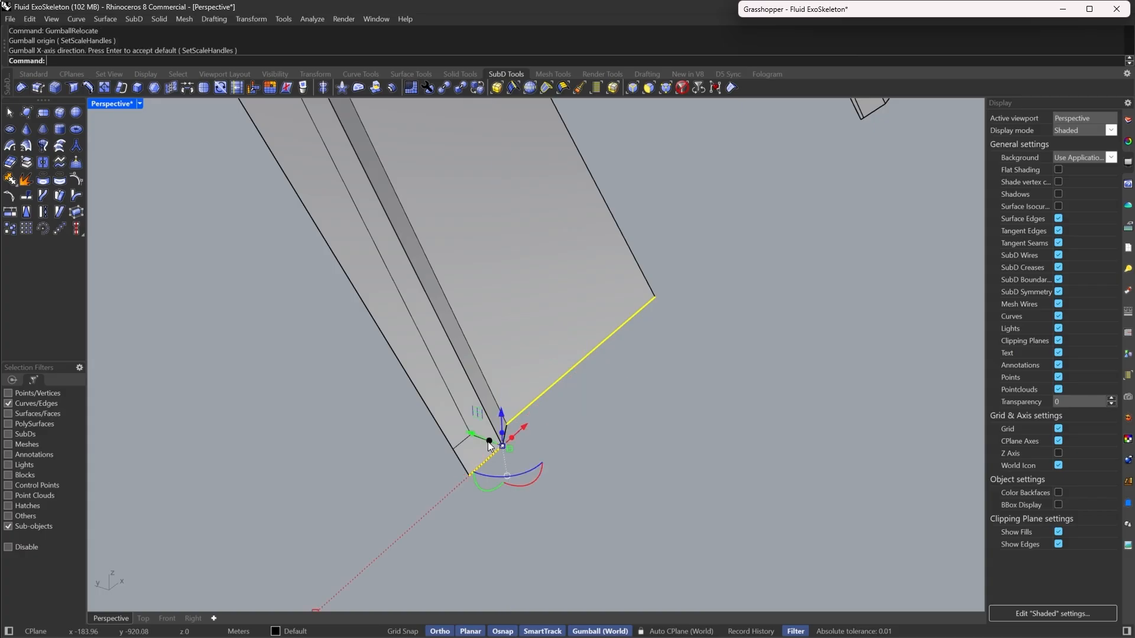
left_click_drag(509, 448, 501, 448)
left_click(635, 413)
scroll(526, 419, "down", 10)
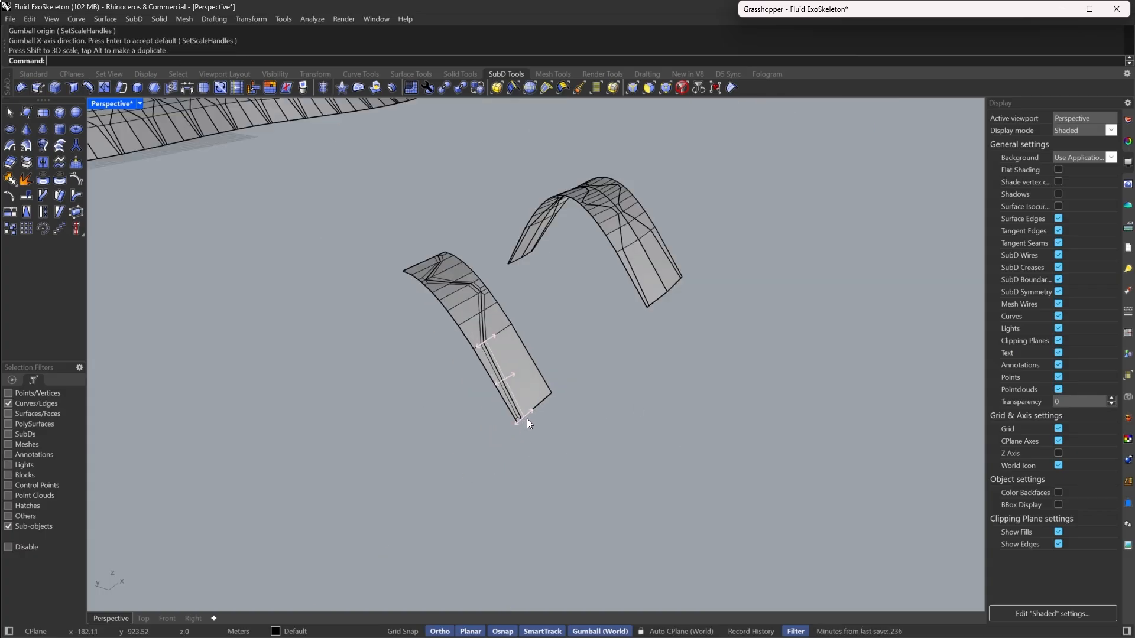
Examine the quarter strip from several angles to check the straightness of its boundary edges
right_click_drag(526, 419, 324, 418)
scroll(582, 366, "up", 5)
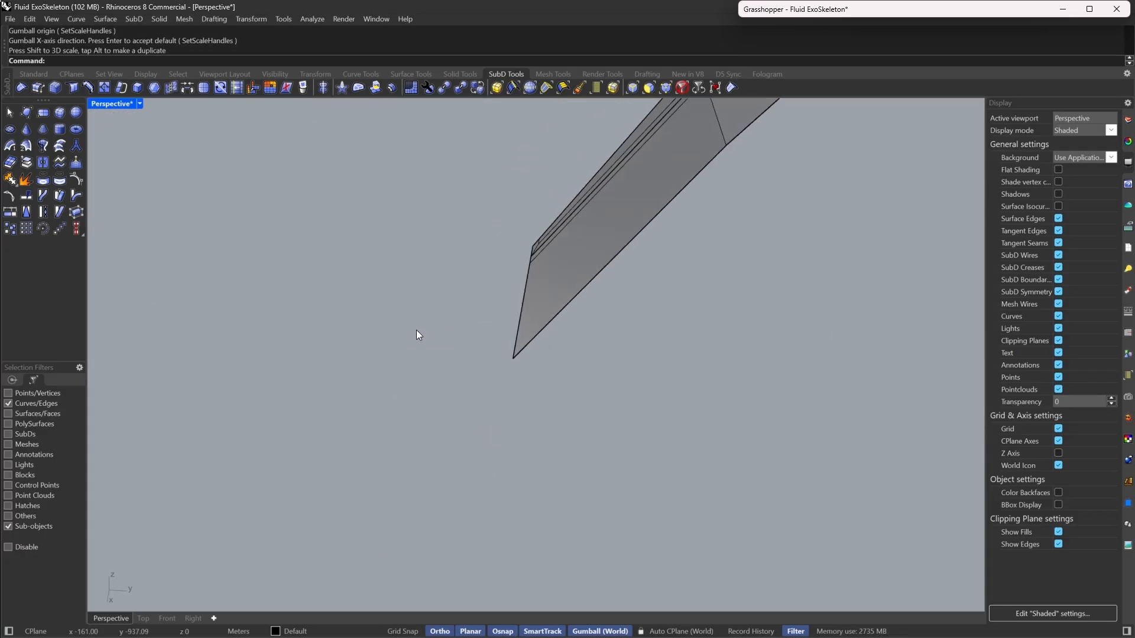
scroll(416, 330, "down", 8)
right_click_drag(387, 368, 519, 409)
scroll(550, 236, "up", 8)
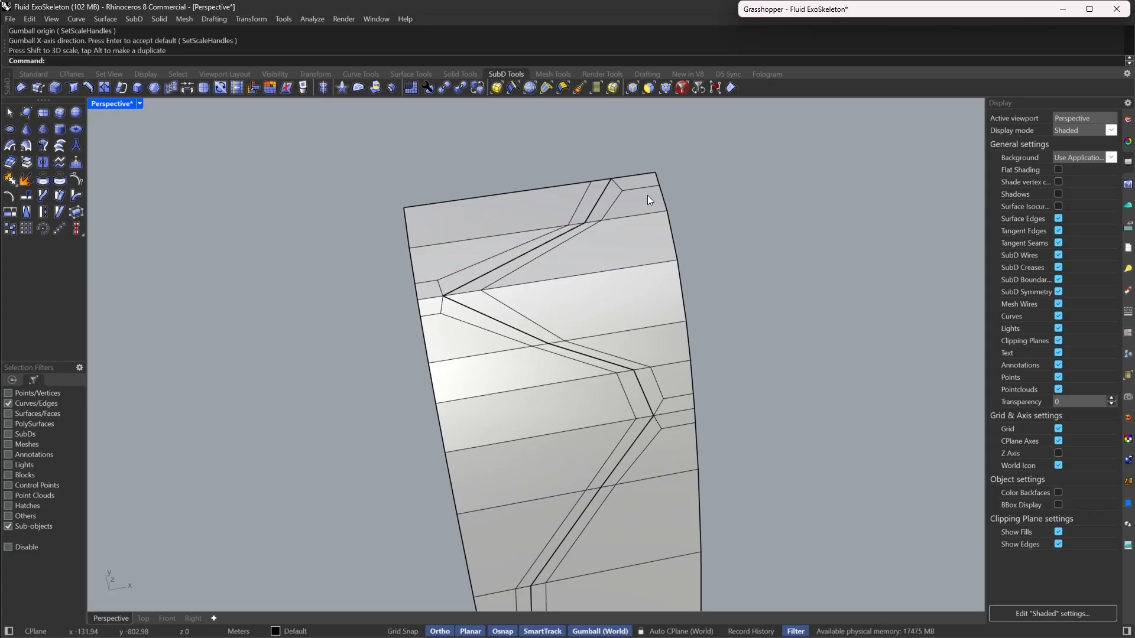
scroll(704, 334, "down", 5)
right_click_drag(650, 339, 638, 331)
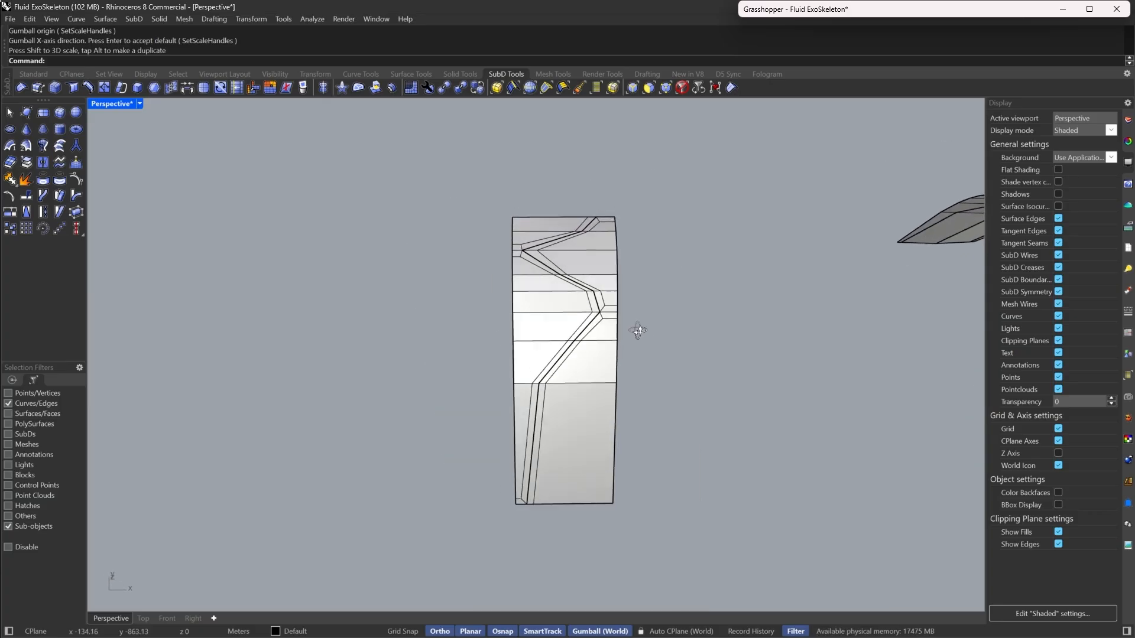
scroll(545, 257, "up", 4)
scroll(500, 237, "down", 4)
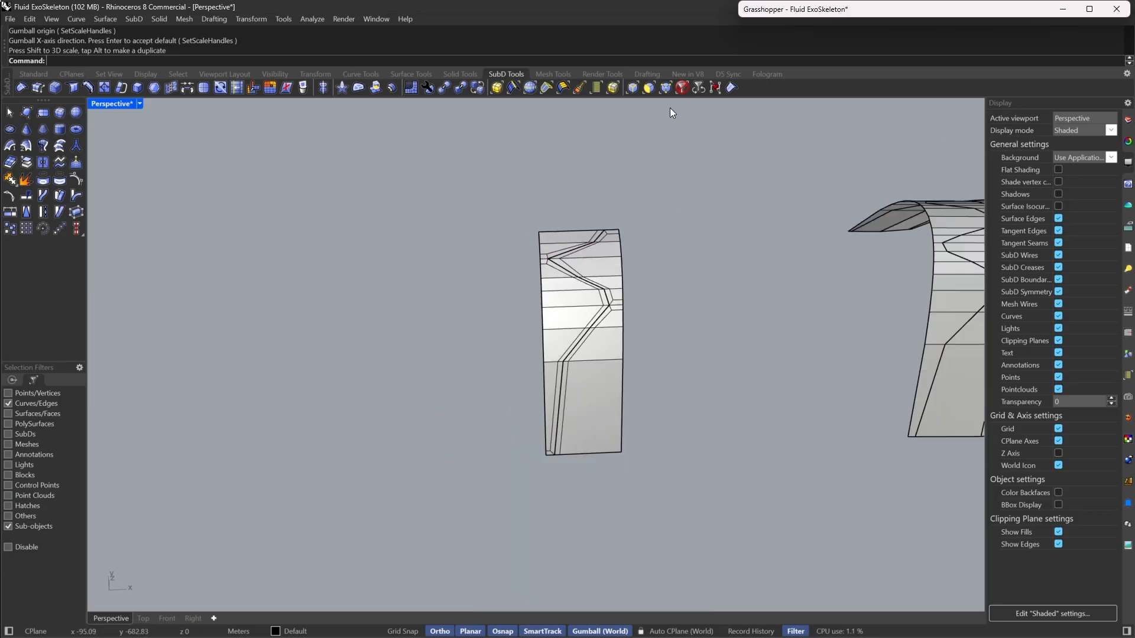
Clear the selection filter and mirror the quarter SubD across its long side edge, keeping the original
left_click(684, 92)
scroll(598, 242, "up", 5)
left_click(596, 239)
right_click_drag(593, 218, 592, 228)
type("mi")
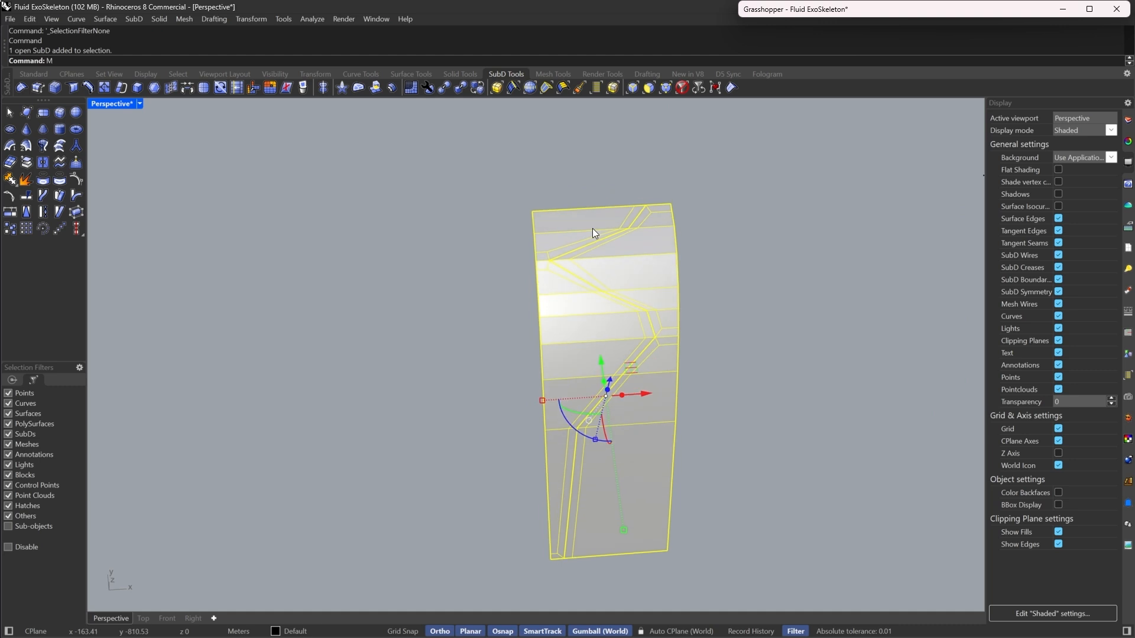
key("Return")
left_click(534, 207)
key("Escape")
Mirror both quarters across the edge at the crown, keeping the originals
key("ctrl+a")
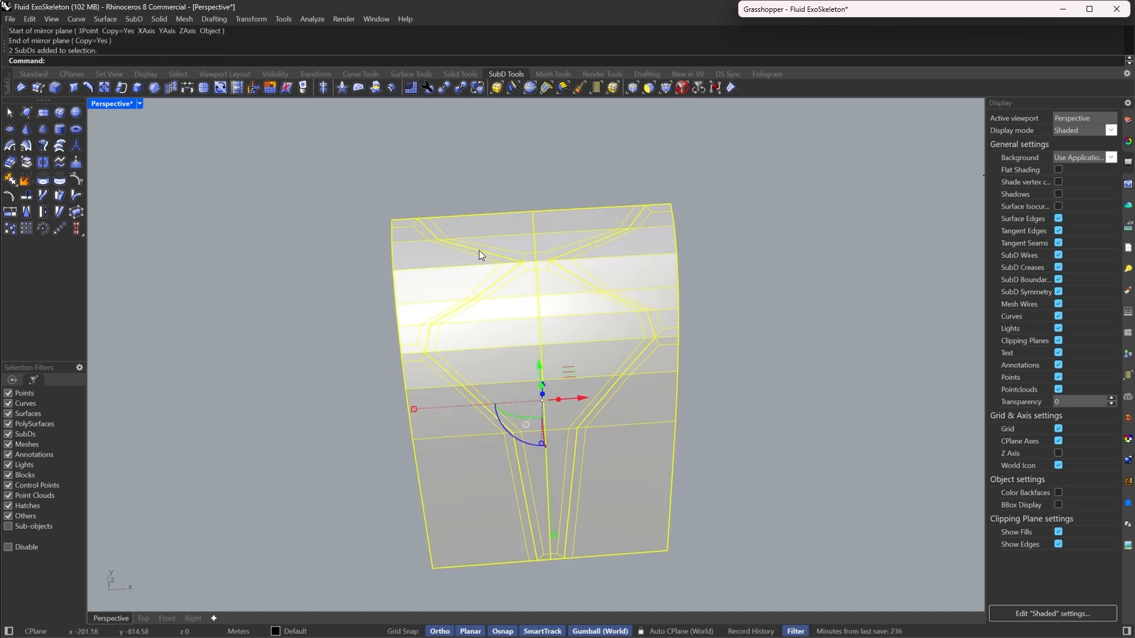
key("space")
left_click(533, 212)
left_click(494, 208)
key("Escape")
Join the four quarter SubDs into one and examine the module in smooth display
left_click_drag(706, 174, 305, 335)
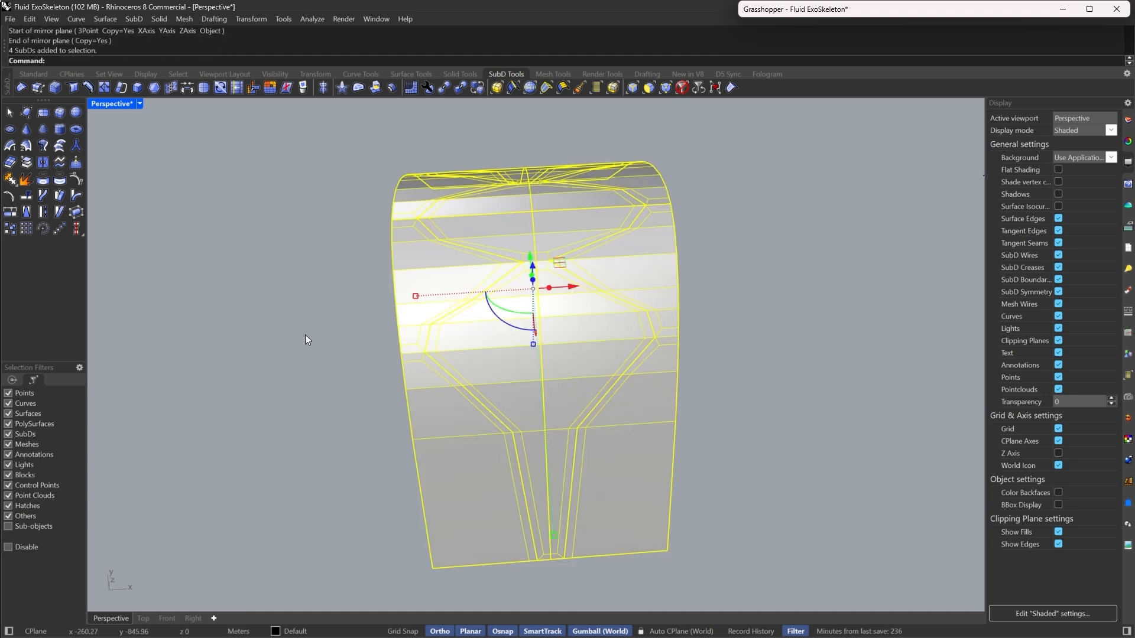
key("ctrl+j")
key("Return")
key("Tab")
key("Escape")
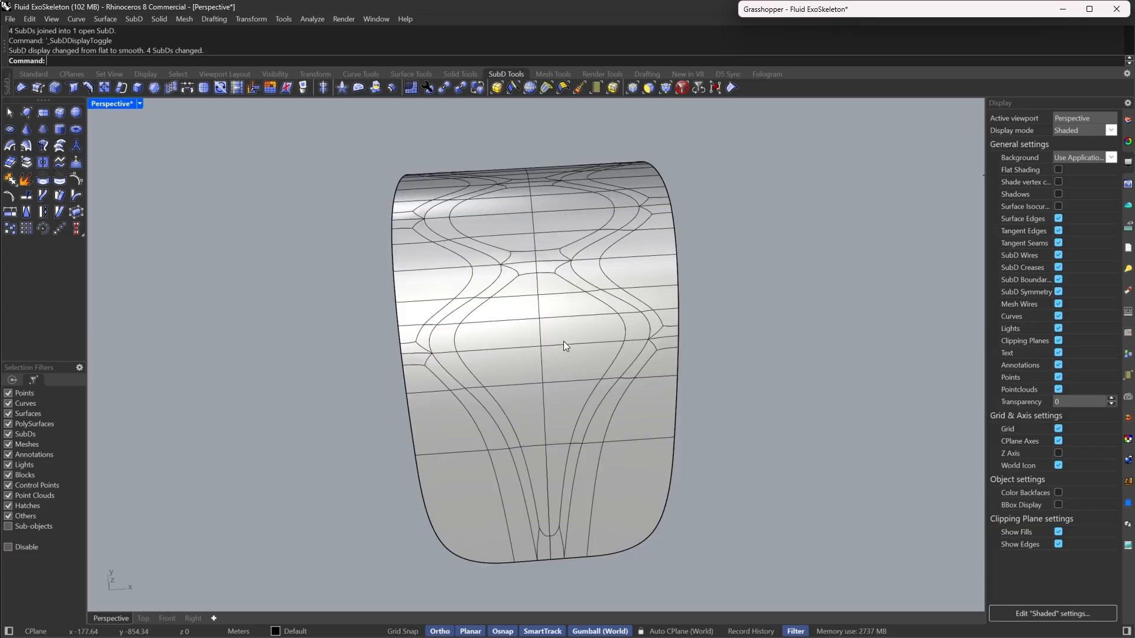
right_click_drag(563, 342, 526, 373)
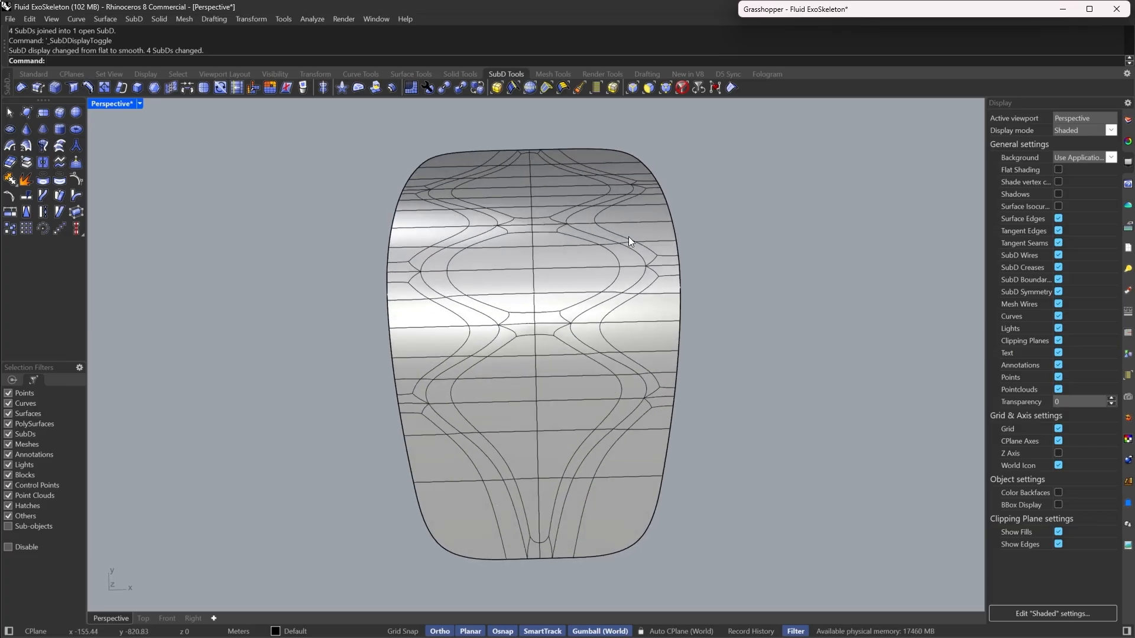
right_click_drag(422, 175, 654, 282)
Undo the join of the four quarters and clear the selection filter
key("ctrl+z")
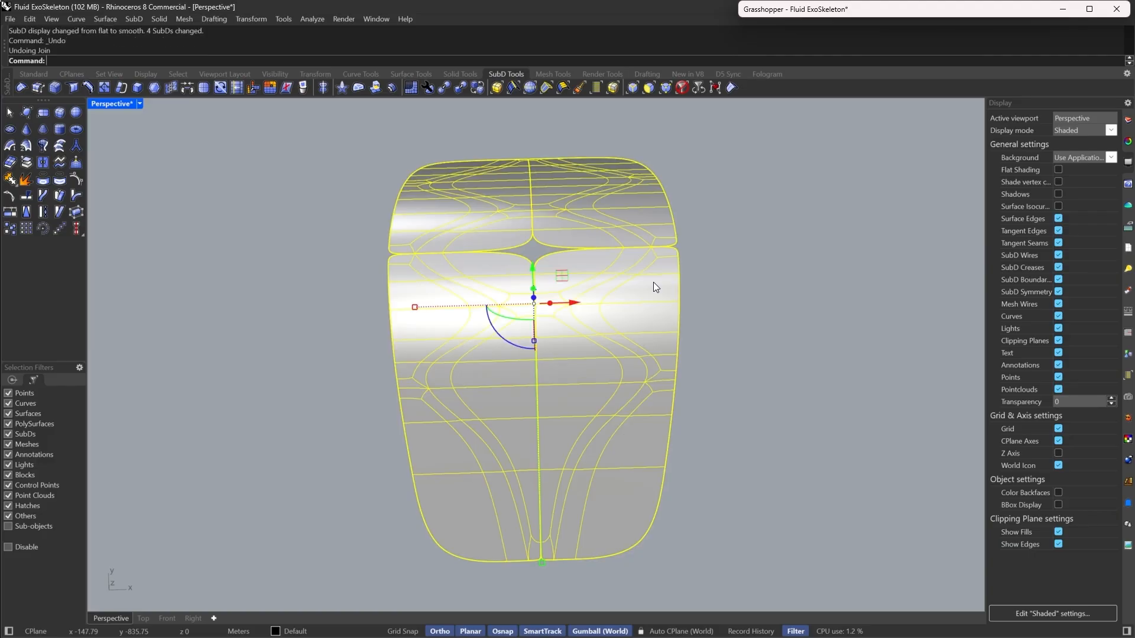
key("Escape")
left_click(681, 88)
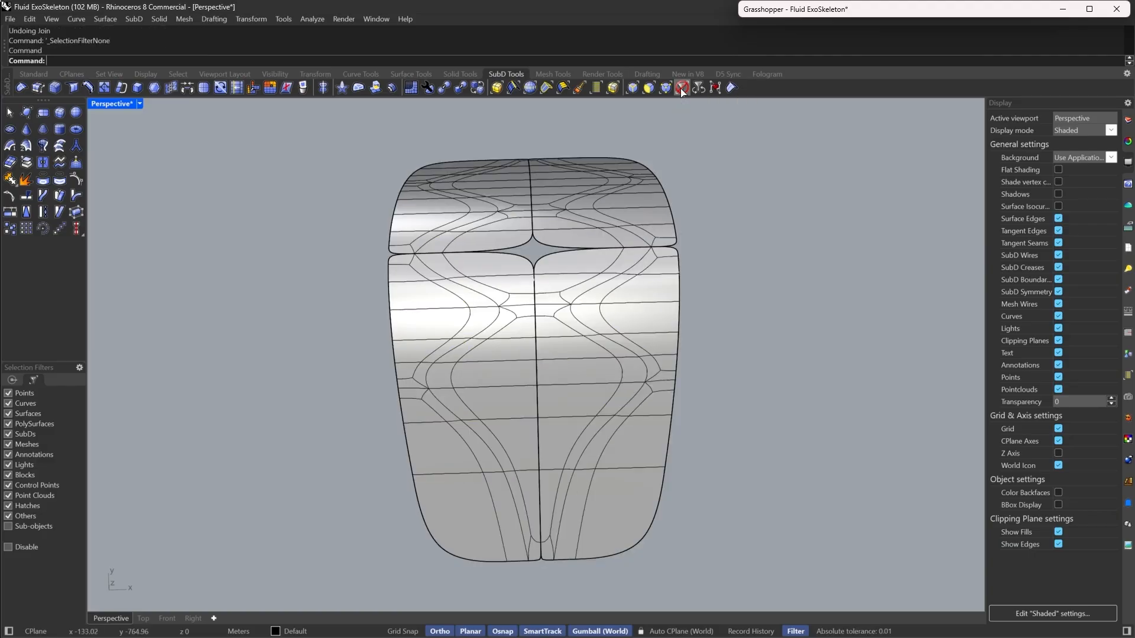
left_click_drag(747, 139, 349, 229)
key("Escape")
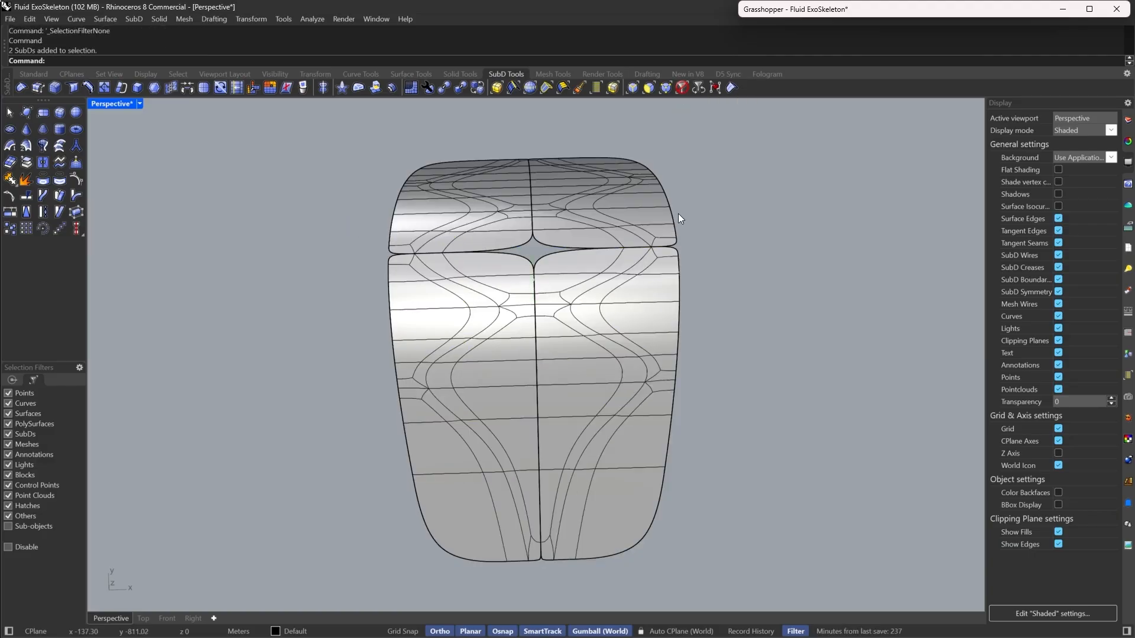
Join all four quarter SubDs into one module and switch it to flat display
right_click_drag(679, 214, 613, 296)
left_click_drag(726, 201, 343, 331)
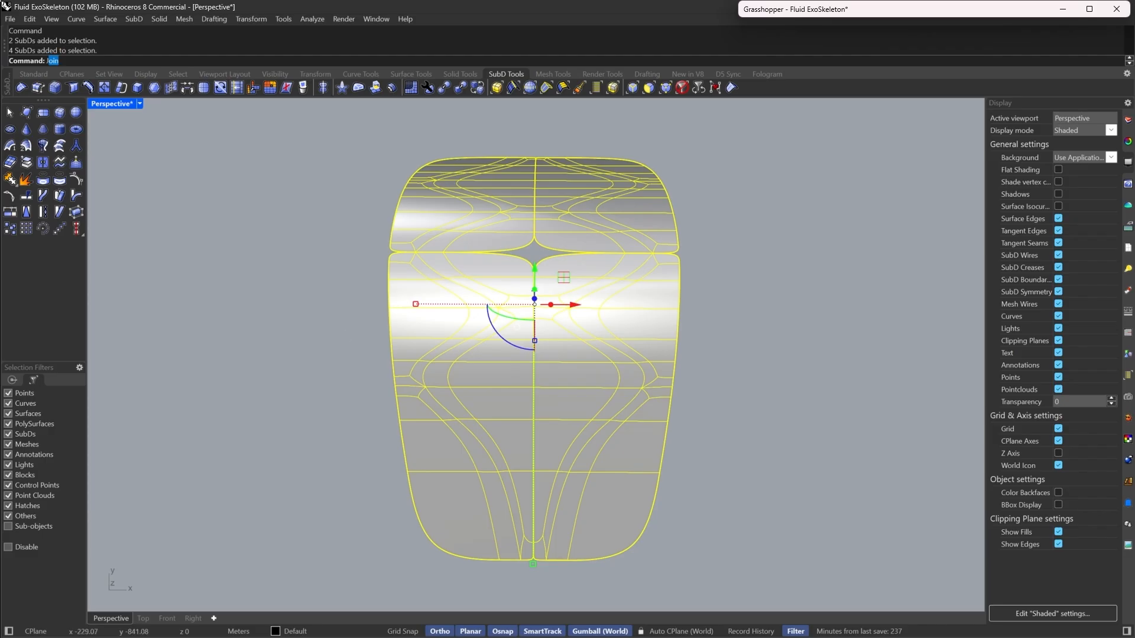
key("Return")
key("Tab")
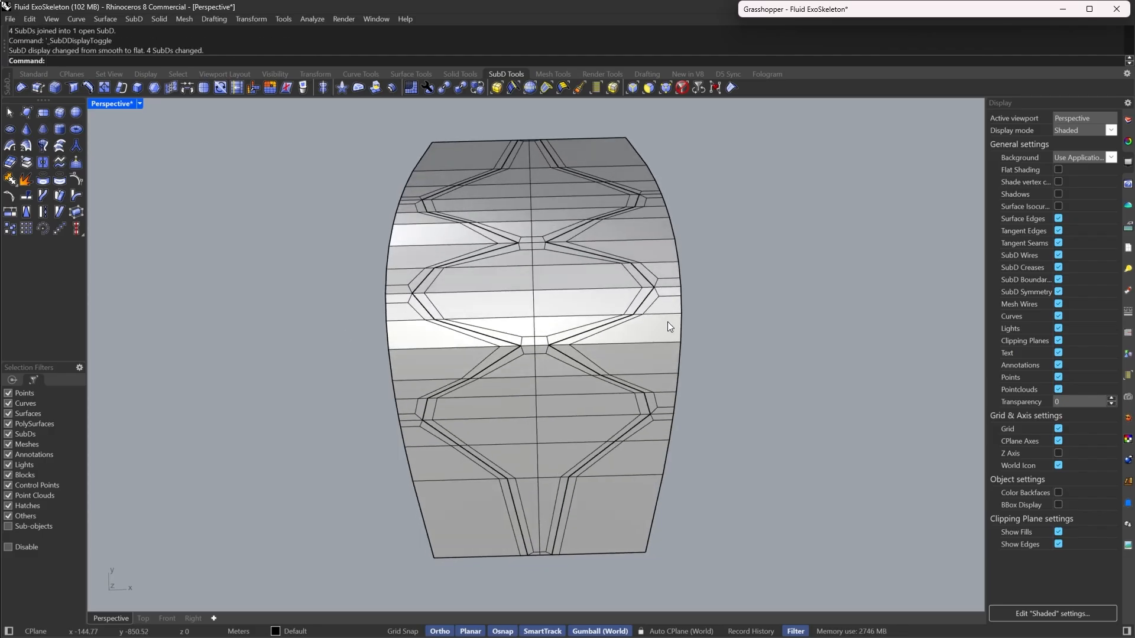
Limit selection to faces and select the inset face strip that zigzags from the module's side edge to the centre and back
scroll(667, 327, "up", 2)
left_click(665, 87)
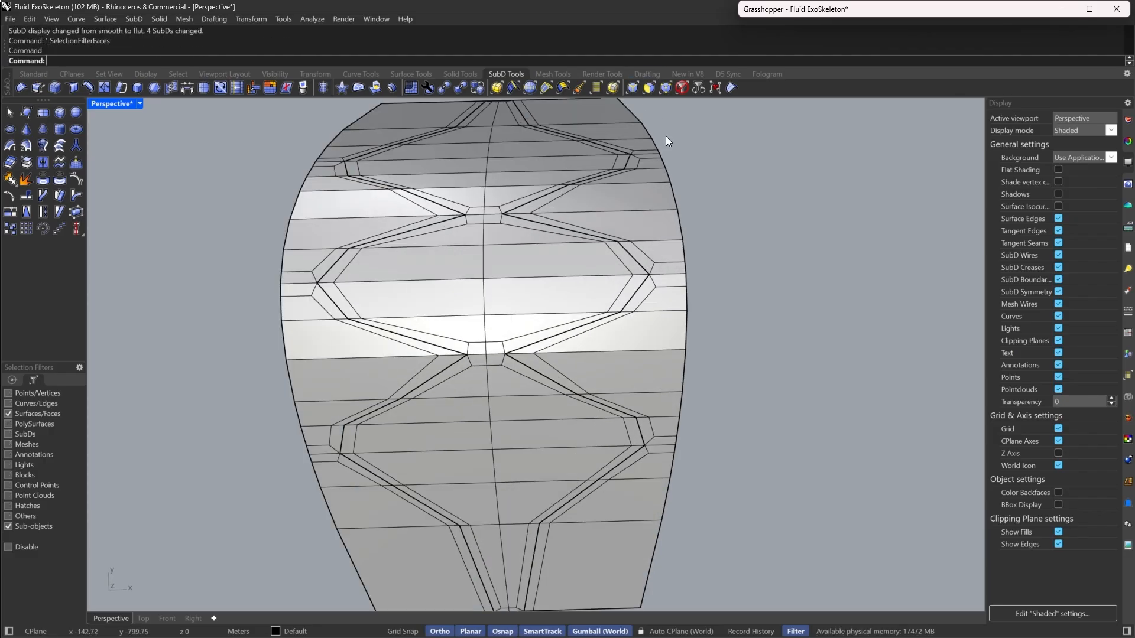
left_click(673, 283)
scroll(673, 282, "up", 2)
double_click(640, 303)
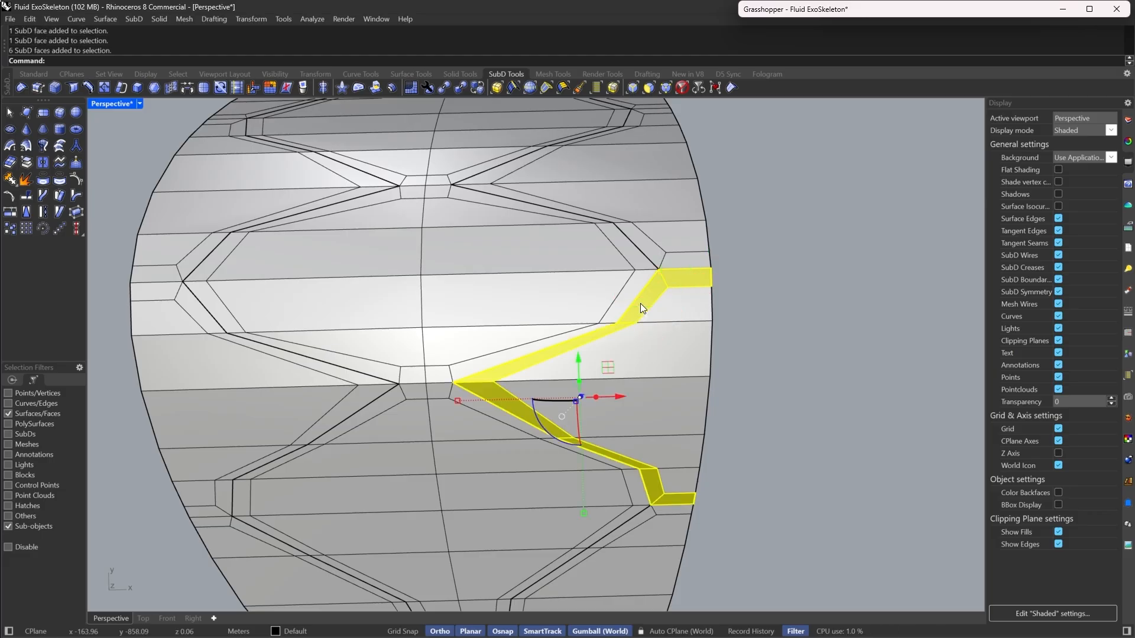
scroll(640, 303, "down", 2)
Add the inset strips on both sides of the base rib and the loop continuing across the base tip to the selection
scroll(558, 537, "up", 3)
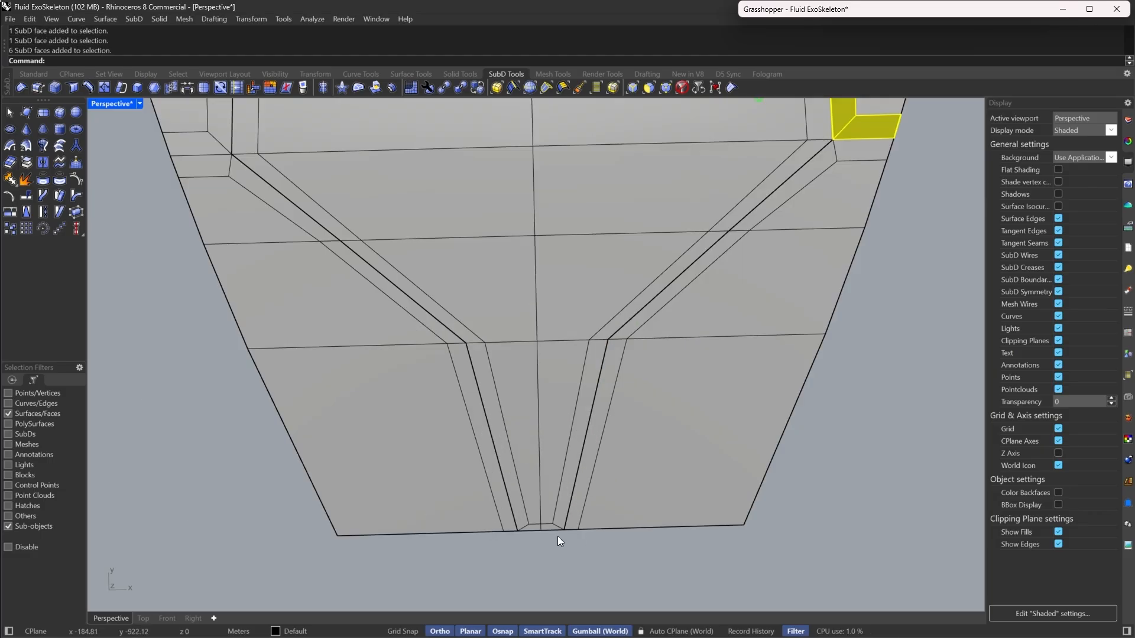
left_click(580, 513, "shift")
double_click(634, 322, "shift")
left_click(568, 490, "shift")
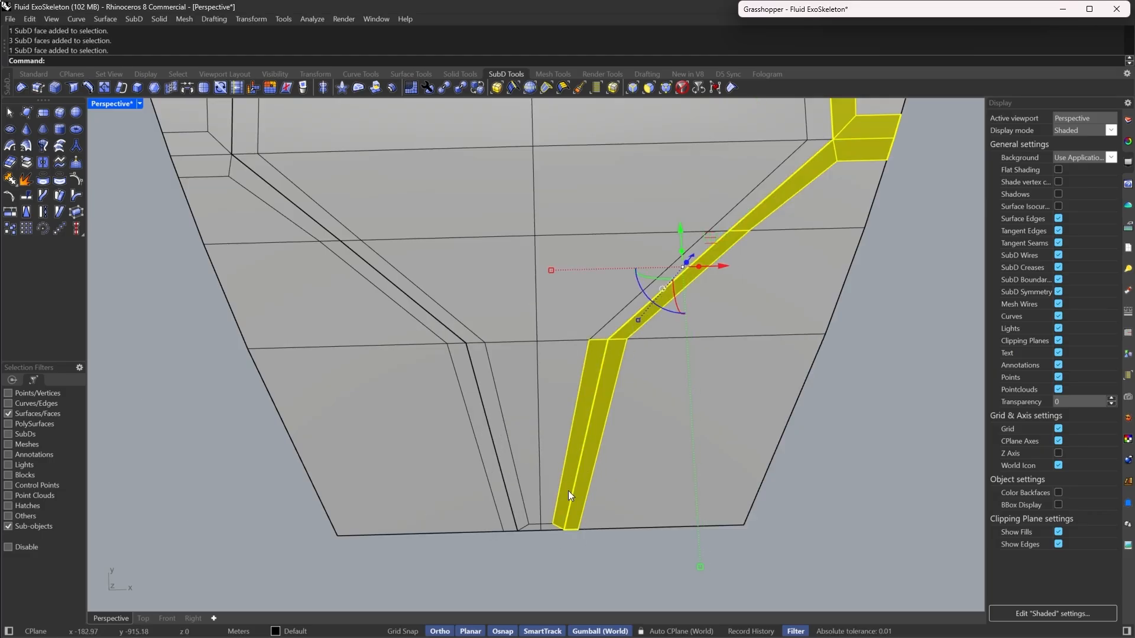
double_click(552, 524, "shift")
Add the outer inset strips on the opposite half, from the base rib up past the side edge, to the selection
scroll(551, 523, "down", 3)
scroll(528, 506, "up", 3)
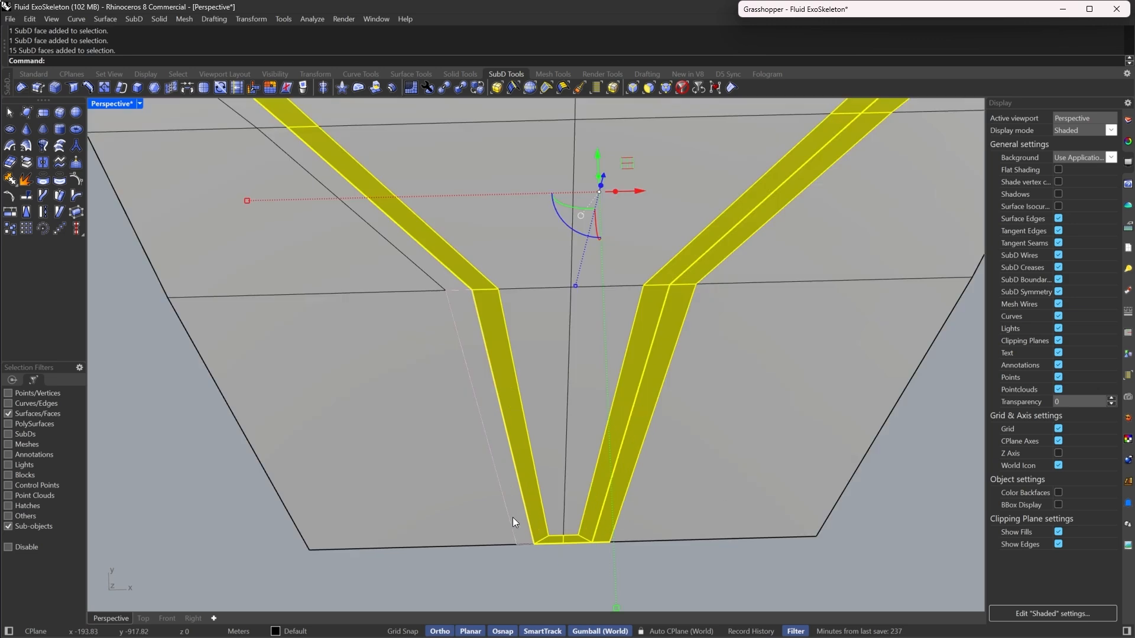
left_click(513, 518, "shift")
double_click(448, 282, "shift")
scroll(507, 475, "down", 8)
right_click_drag(396, 351, 435, 414, "shift")
scroll(436, 414, "up", 5)
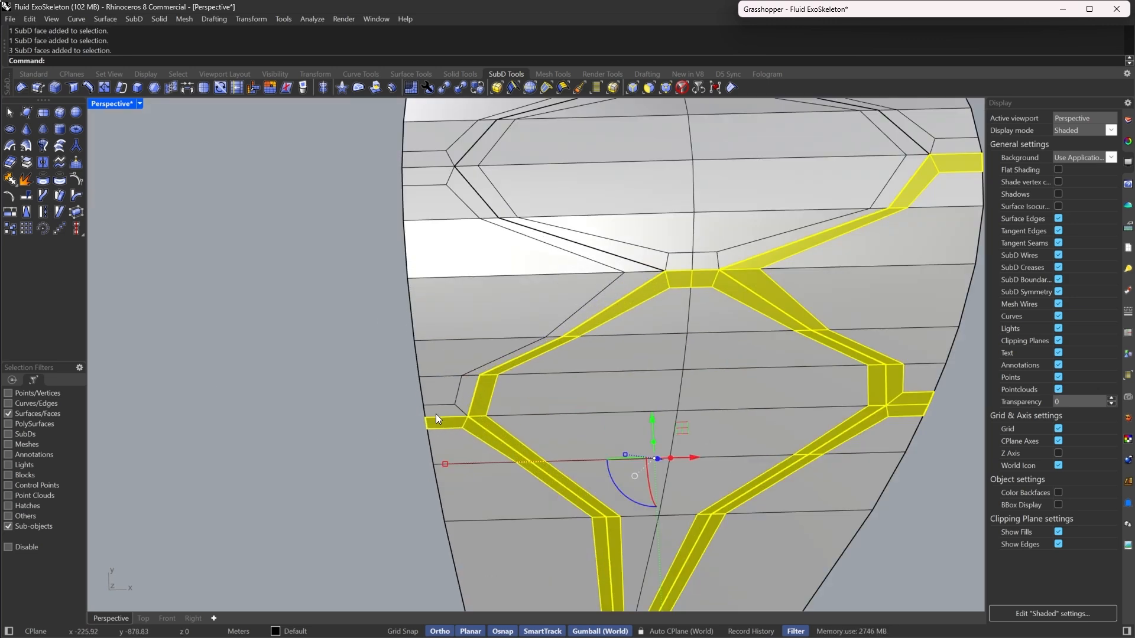
double_click(467, 393, "shift")
Add the inset ring around the middle hexagonal panel and the next side strip beyond it to the selection
scroll(473, 392, "down", 3)
scroll(760, 228, "up", 6)
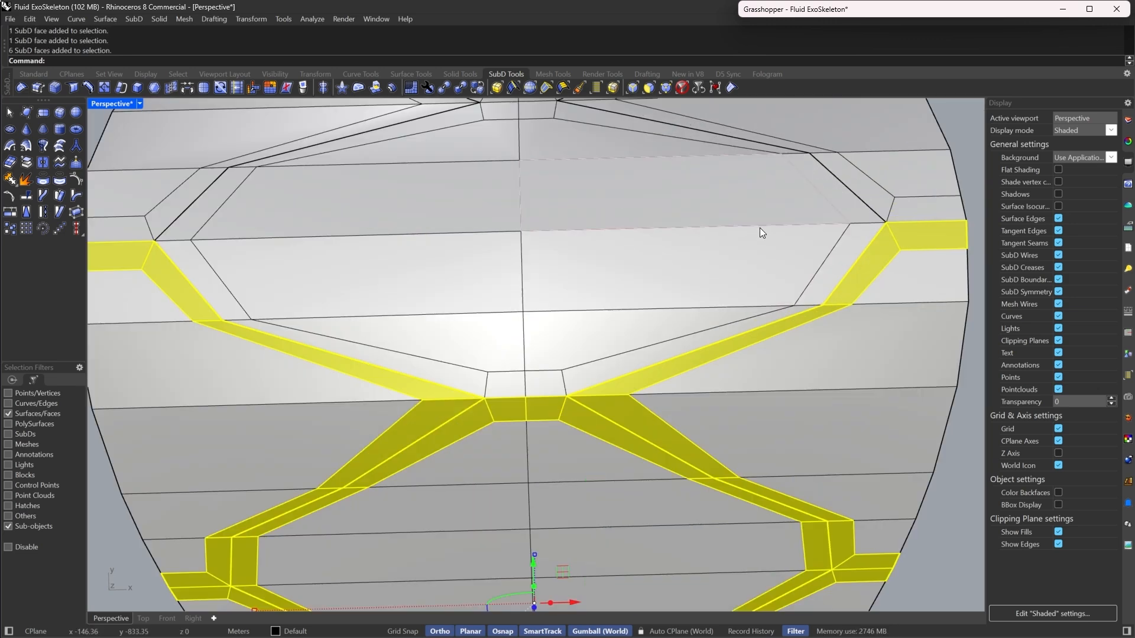
left_click(846, 241, "shift")
double_click(788, 314, "shift")
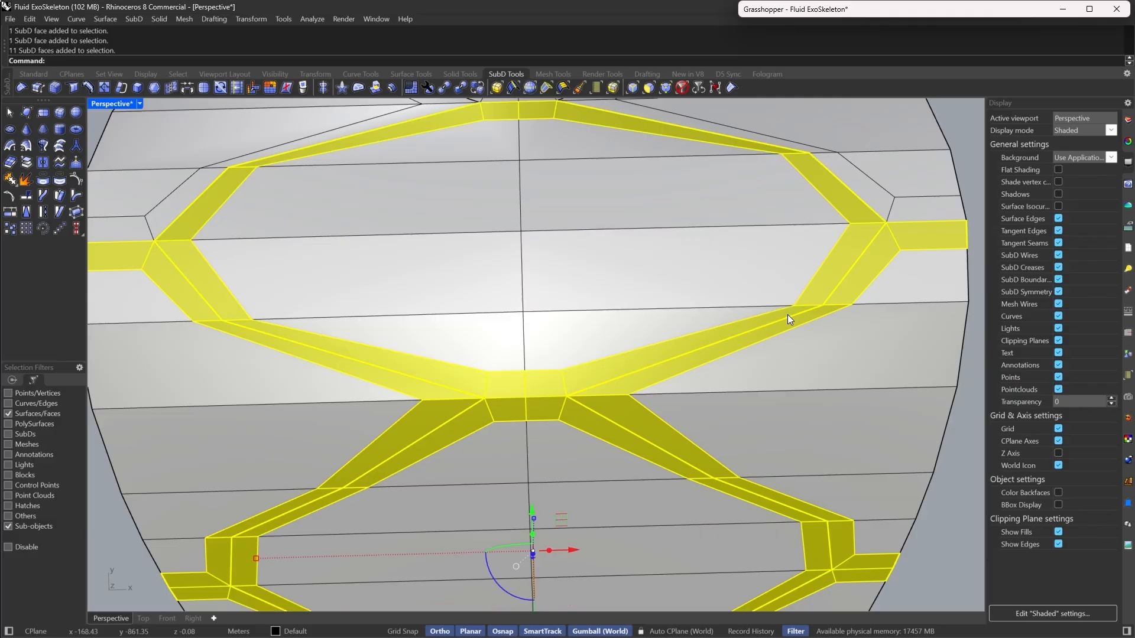
scroll(782, 268, "down", 3)
scroll(760, 335, "up", 3)
left_click(760, 335, "shift")
double_click(712, 300, "shift")
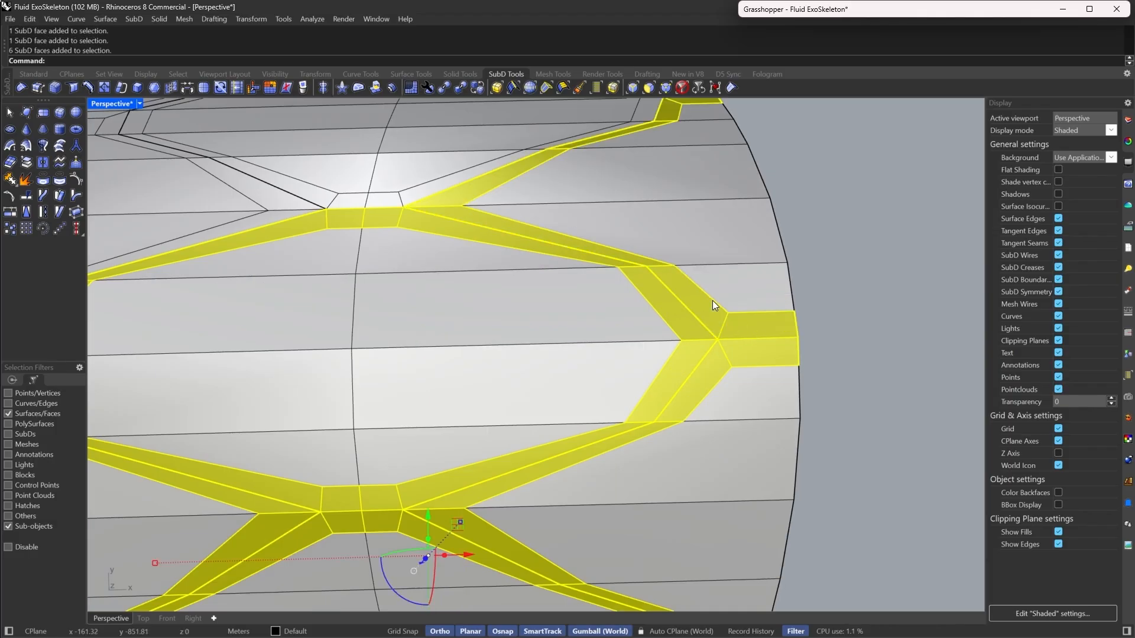
Add the inset strips leading along the far ribs and around the far central panel to the selection
scroll(712, 300, "down", 3)
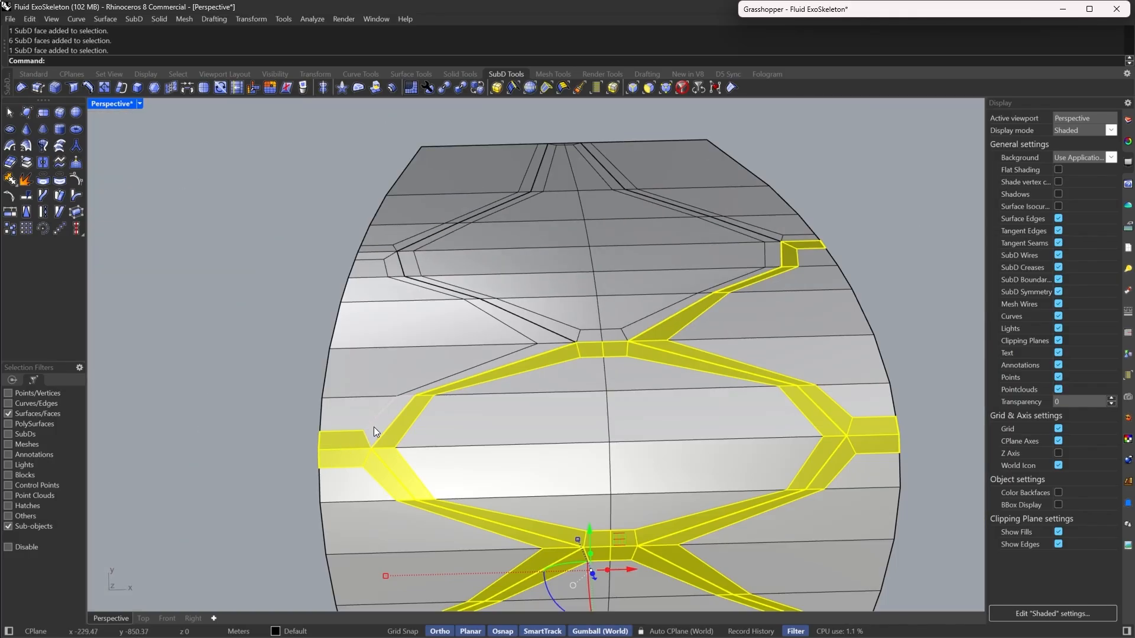
scroll(749, 241, "up", 3)
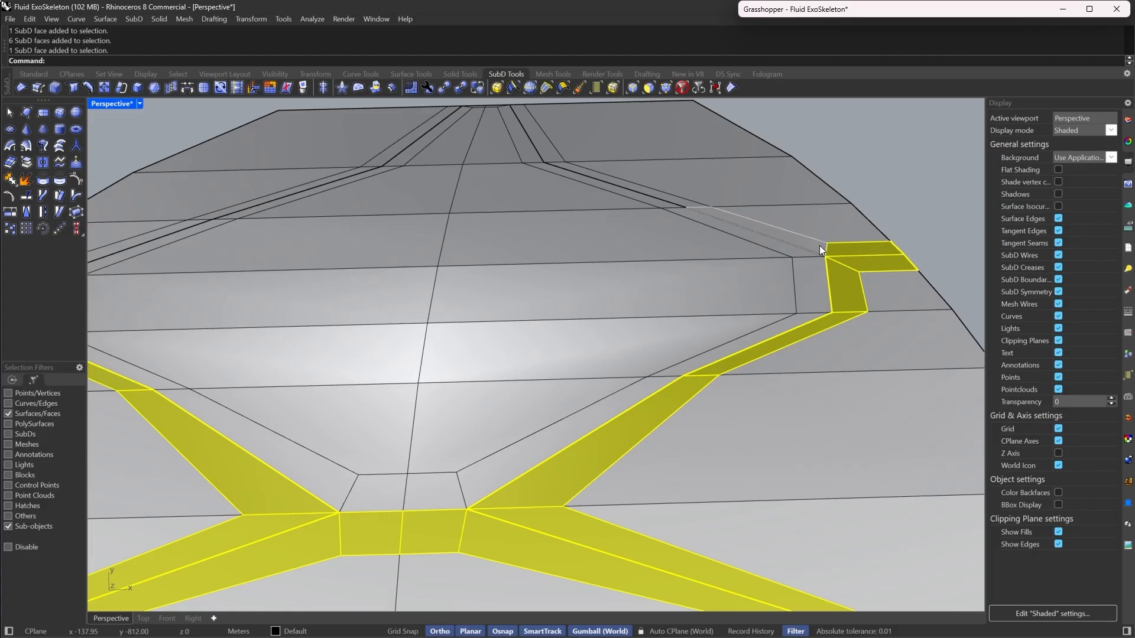
double_click(819, 246, "shift")
left_click(806, 268, "shift")
double_click(796, 253, "shift")
Add the last outer inset strip at the far end to the selection and extract all selected rib faces from the module
scroll(613, 422, "down", 5)
scroll(434, 261, "up", 5)
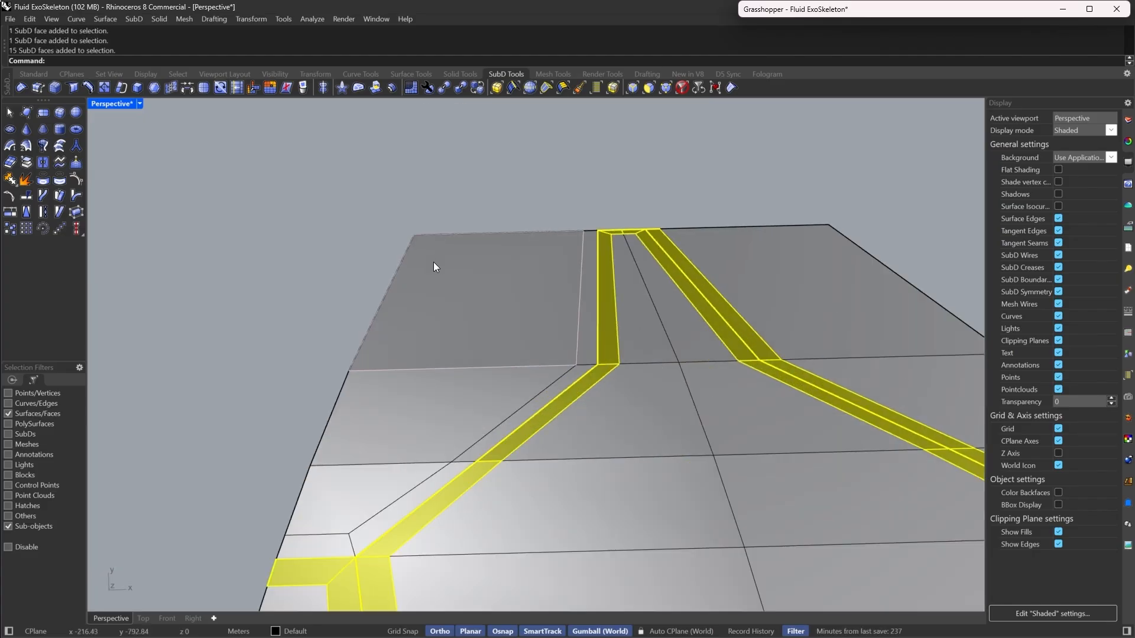
left_click(589, 247, "shift")
double_click(559, 378, "shift")
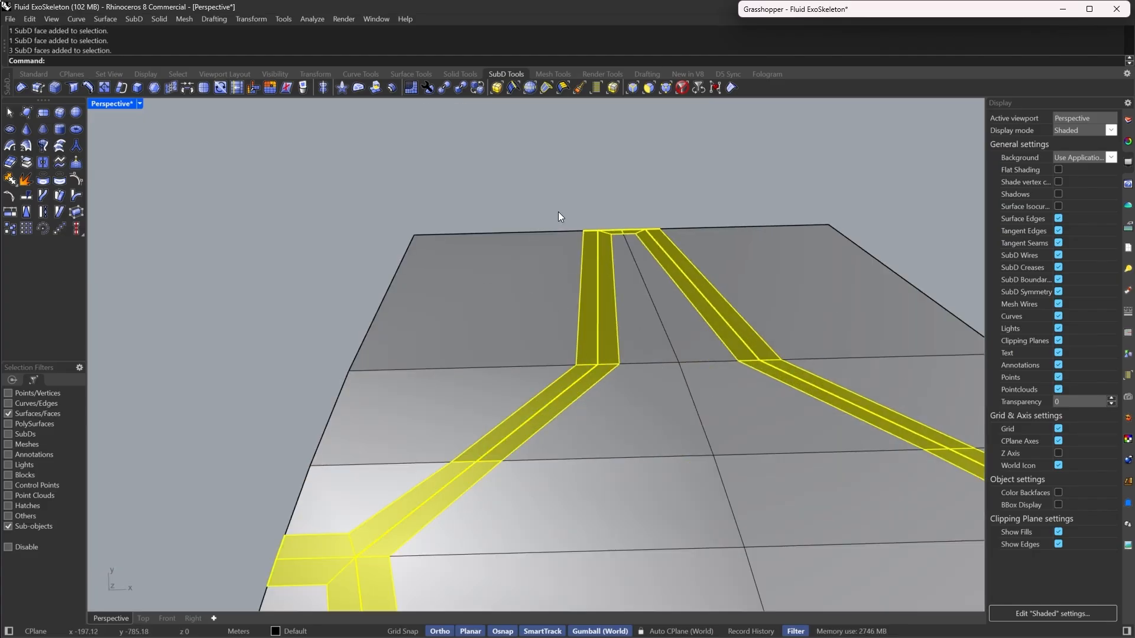
scroll(558, 236, "down", 5)
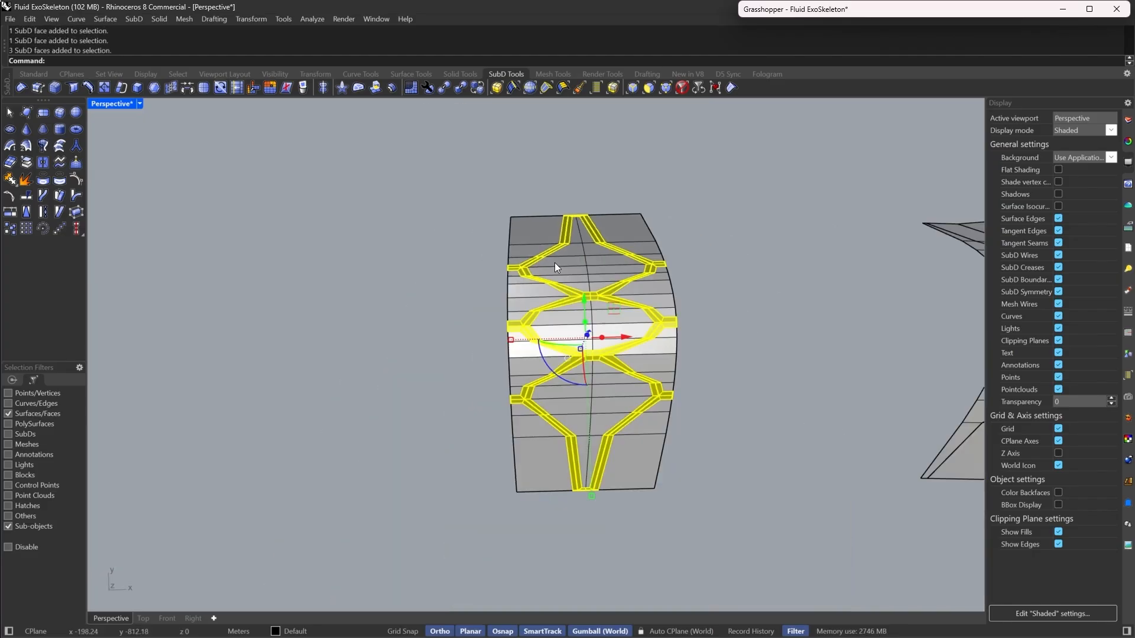
left_click(28, 176)
Examine the separated ribs and panels in smooth display from several angles, and return to flat display
key("Tab")
right_click_drag(312, 340, 585, 180)
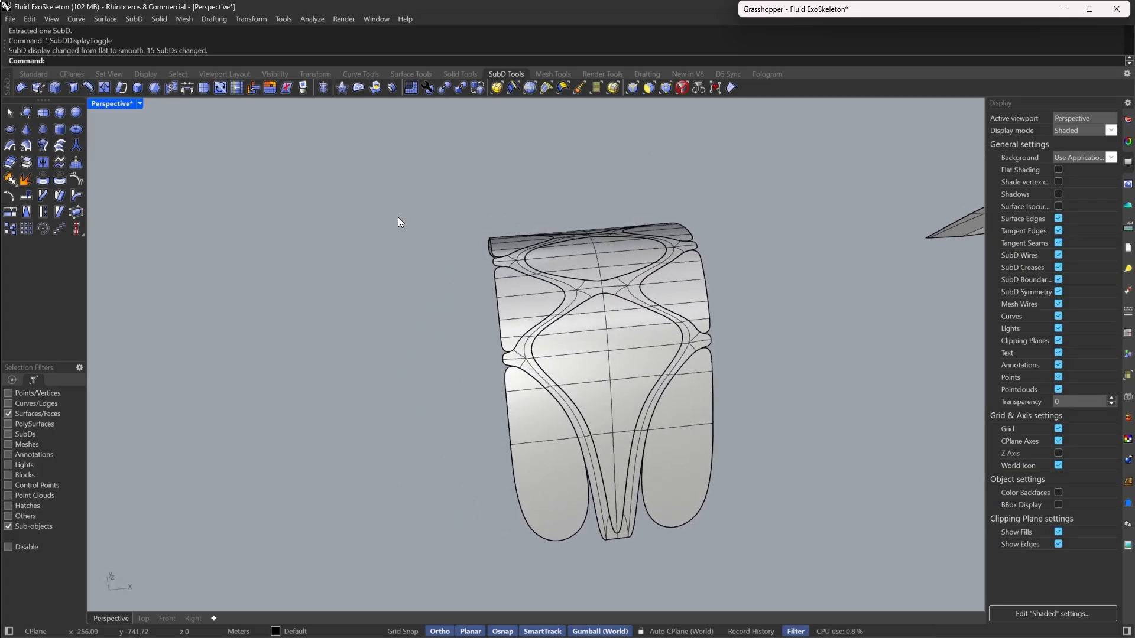
right_click_drag(758, 343, 538, 174)
key("Tab")
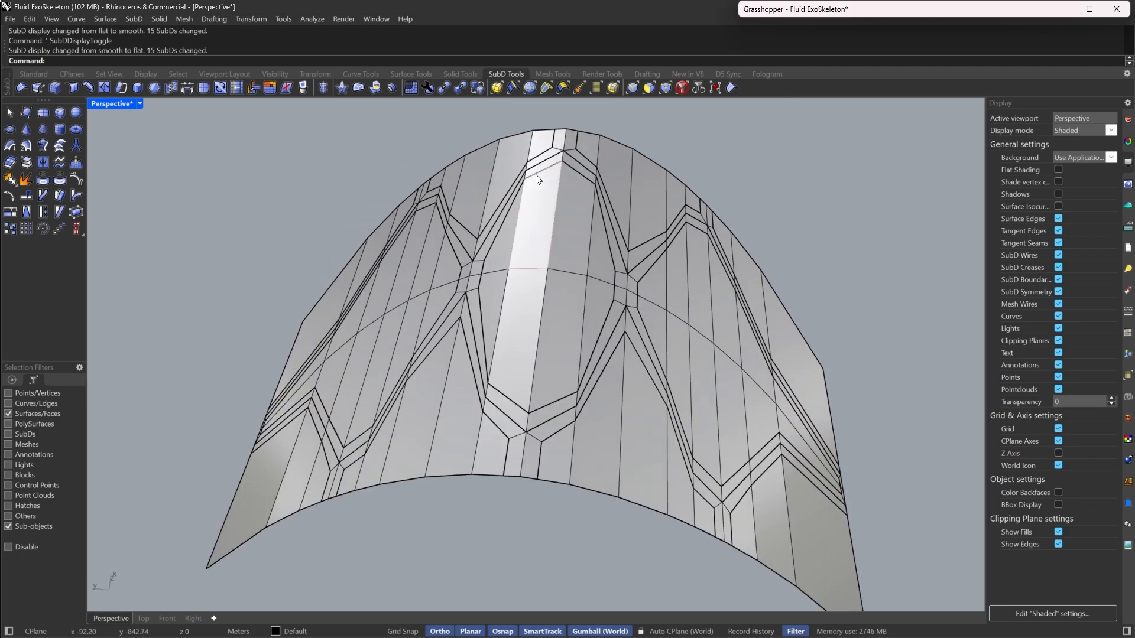
Restrict selection to edges and, in the Top view, delete the crosswise edge row just below the central hexagonal panel's midline
left_click(632, 89)
left_click(600, 149)
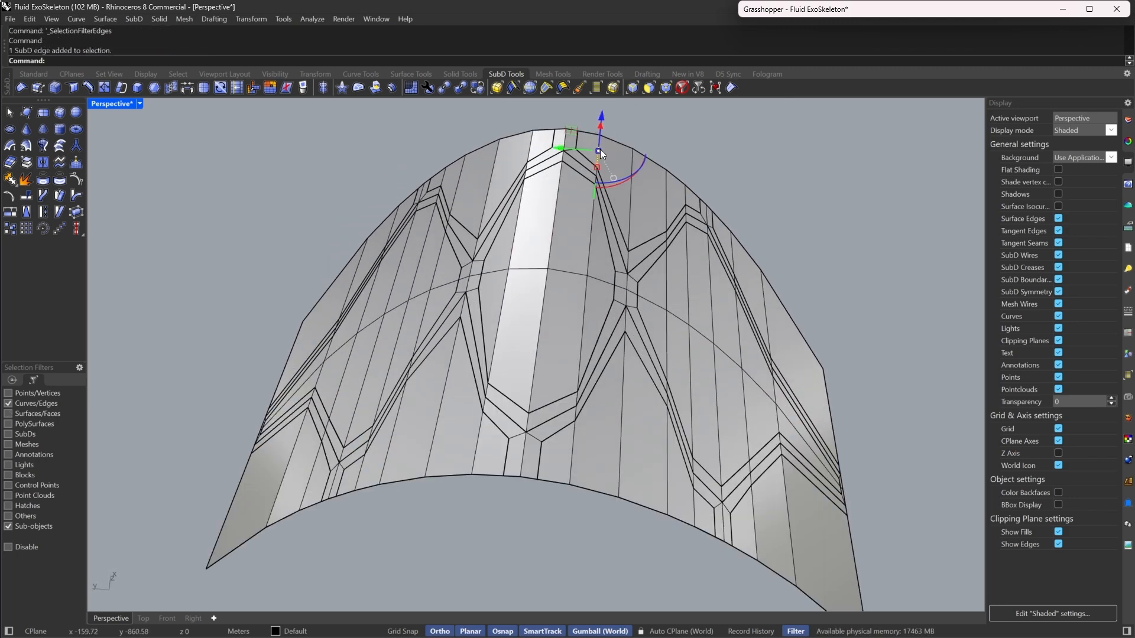
scroll(595, 167, "up", 3)
right_click_drag(637, 255, 547, 312)
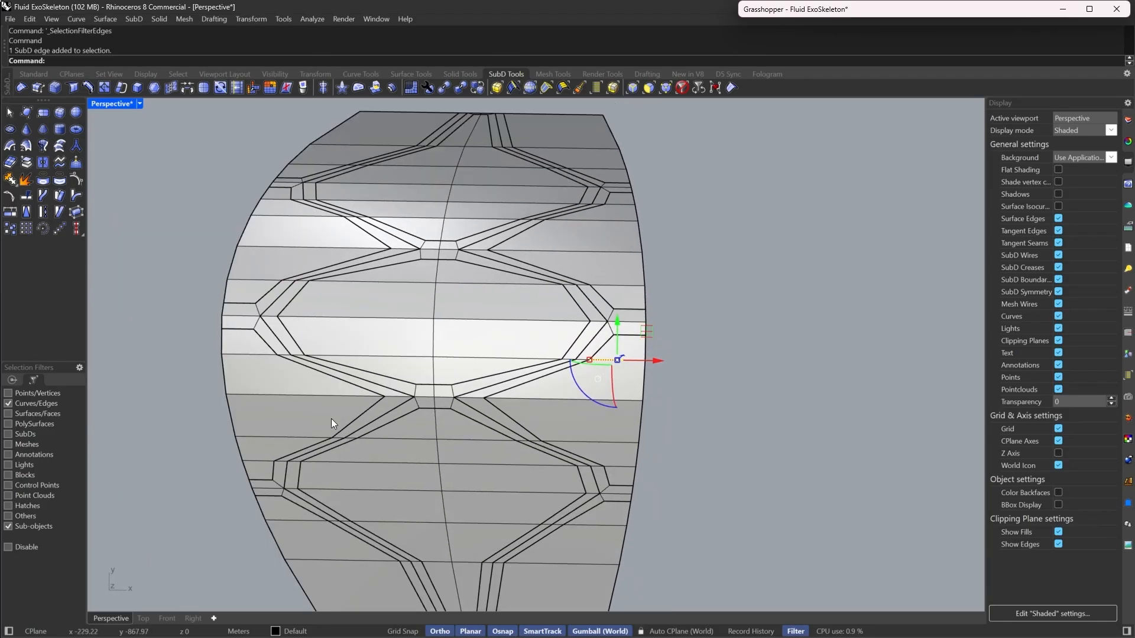
left_click(143, 620)
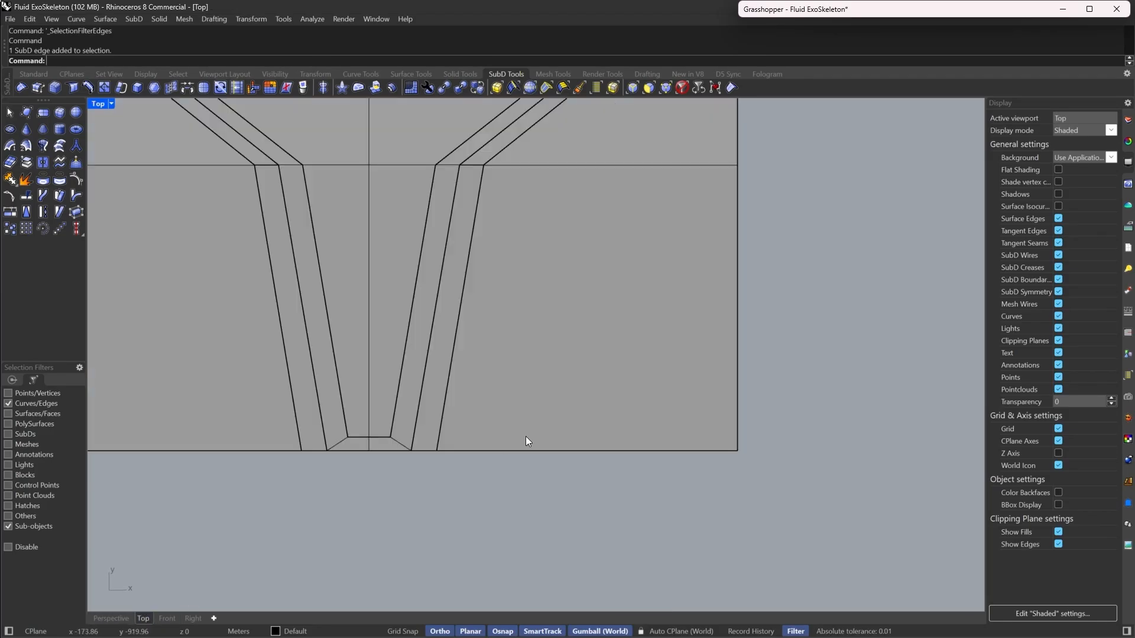
scroll(538, 440, "down", 12)
scroll(547, 354, "up", 8)
right_click_drag(528, 350, 578, 360)
scroll(579, 360, "up", 3)
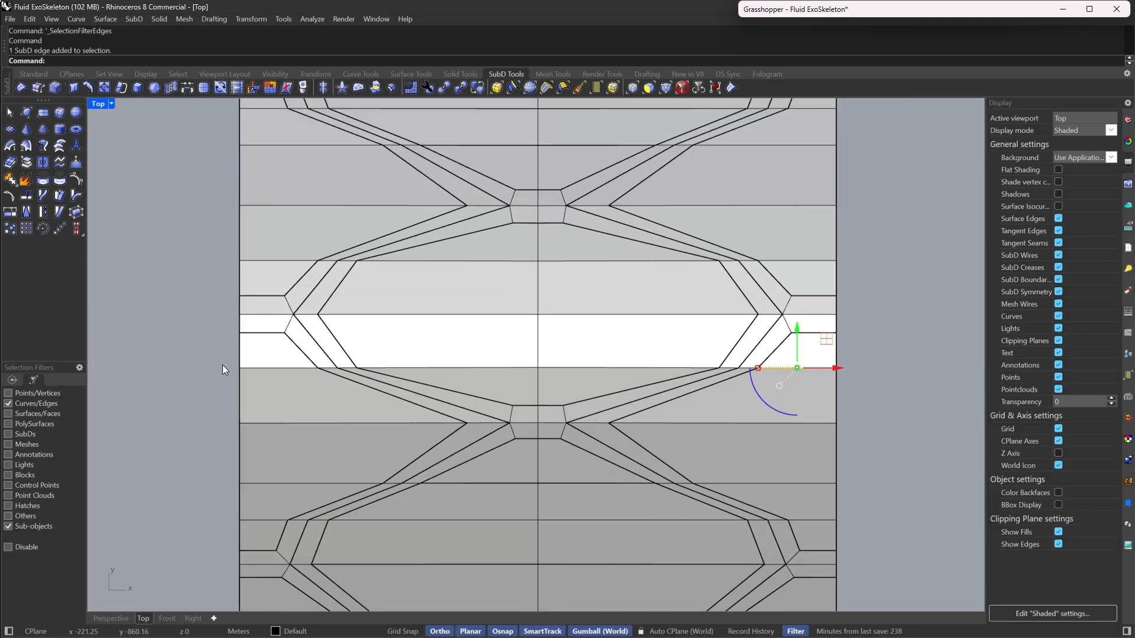
left_click_drag(210, 358, 909, 382, "shift")
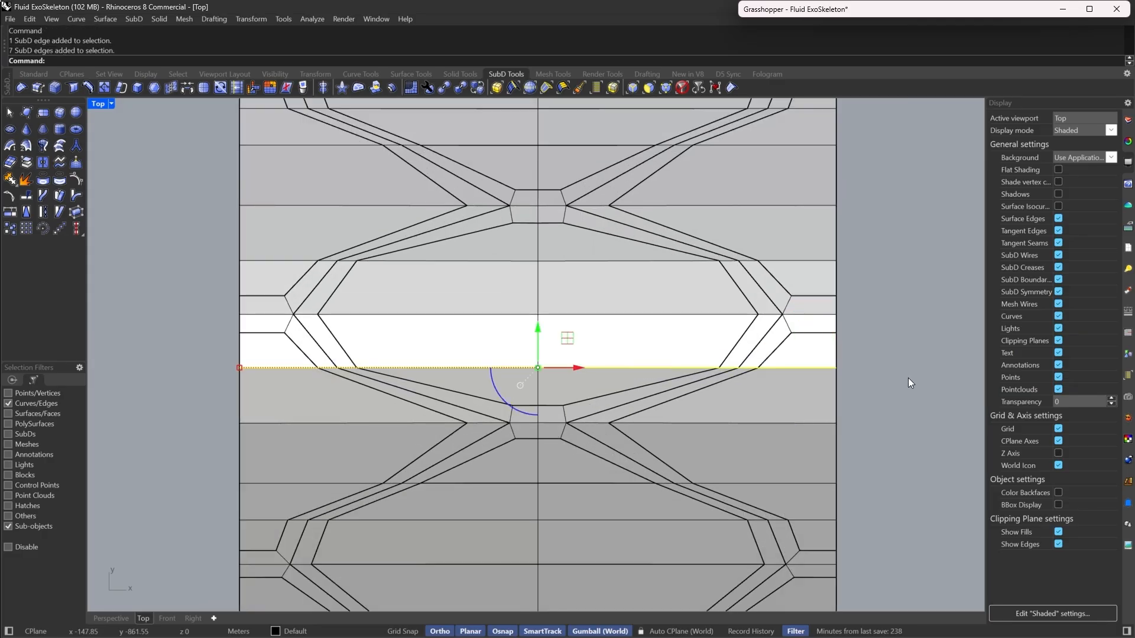
key("Delete")
Delete the matching crosswise edge row above the central panel's midline and inspect the module in smooth display
right_click_drag(864, 358, 853, 384)
left_click_drag(175, 276, 843, 300)
key("Tab")
scroll(679, 320, "down", 5)
scroll(686, 331, "up", 3)
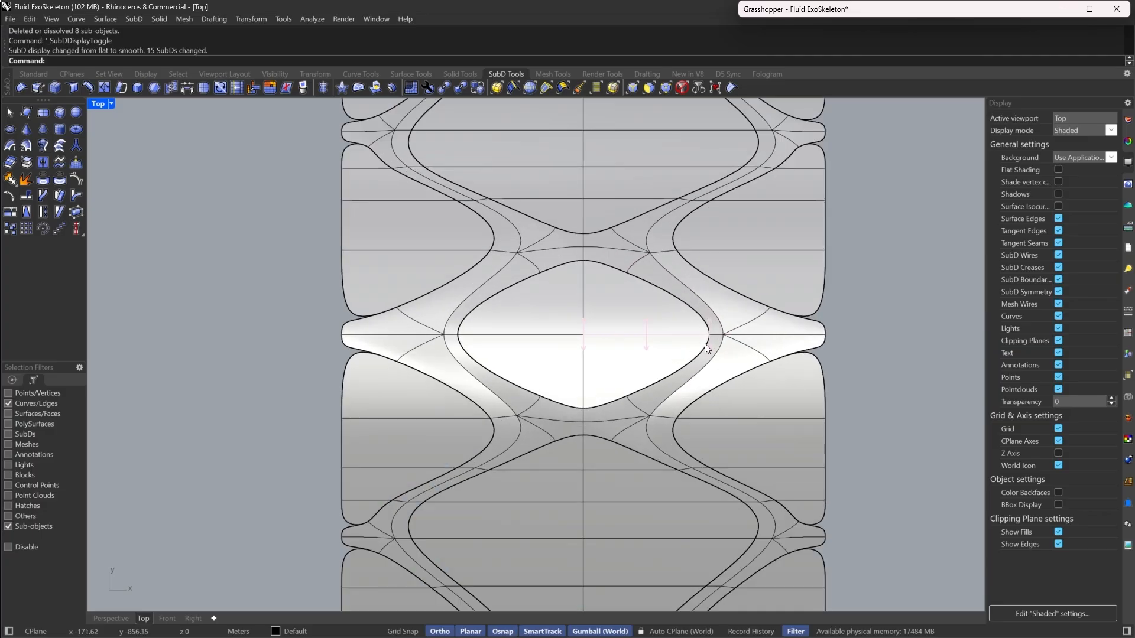
scroll(687, 312, "up", 1)
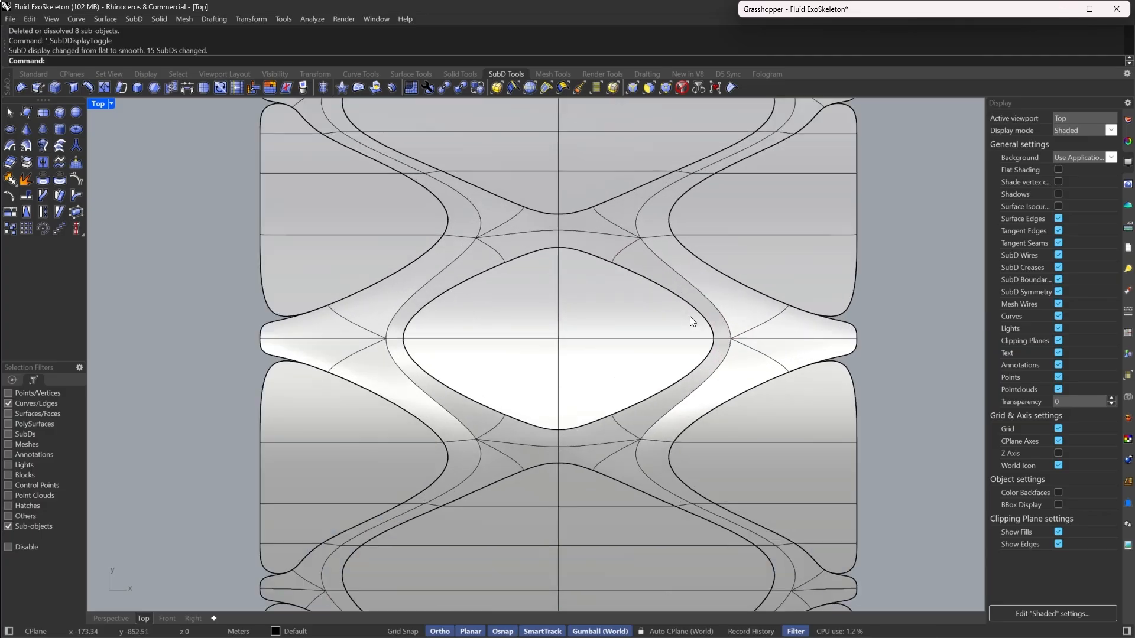
Undo both edge-row deletions, clear the selection and return to flat display
key("ctrl+z")
key("ctrl+z")
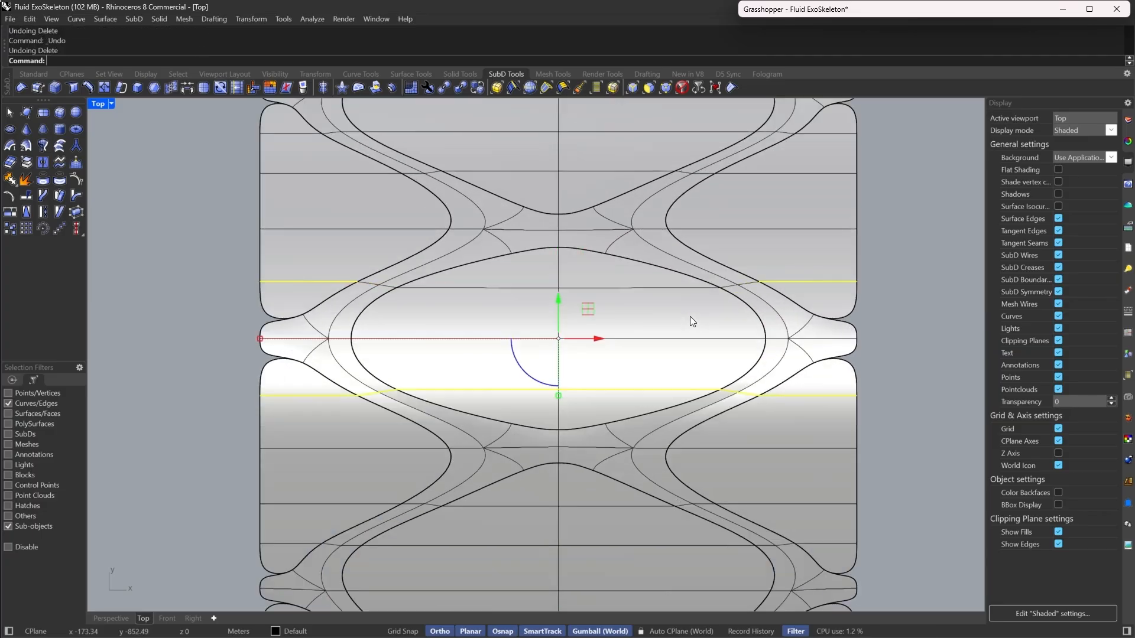
key("Escape")
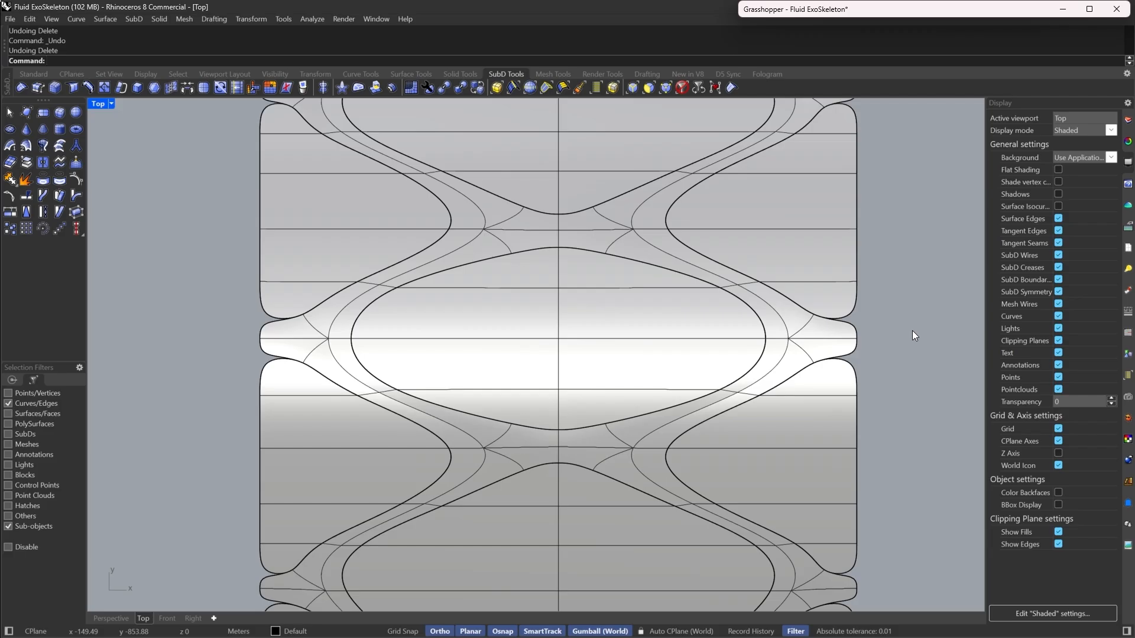
key("Tab")
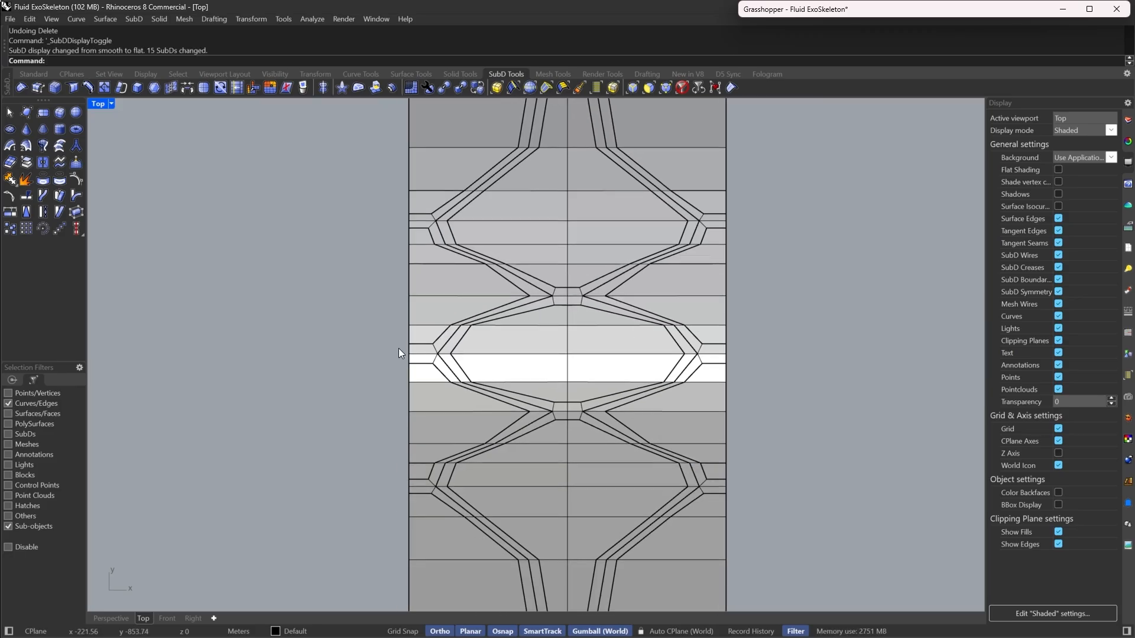
Select the module's central crosswise and lengthwise edge rows to examine its two symmetry axes, and clear the selection
left_click_drag(399, 349, 835, 357)
scroll(597, 310, "down", 5)
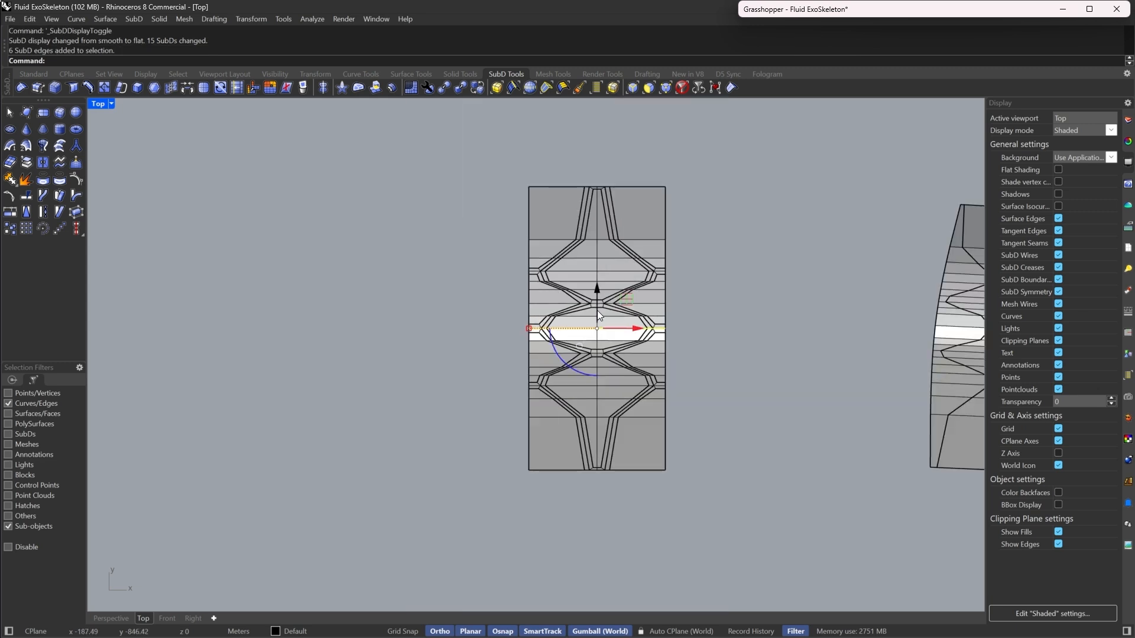
left_click_drag(597, 169, 598, 502)
scroll(609, 374, "up", 2)
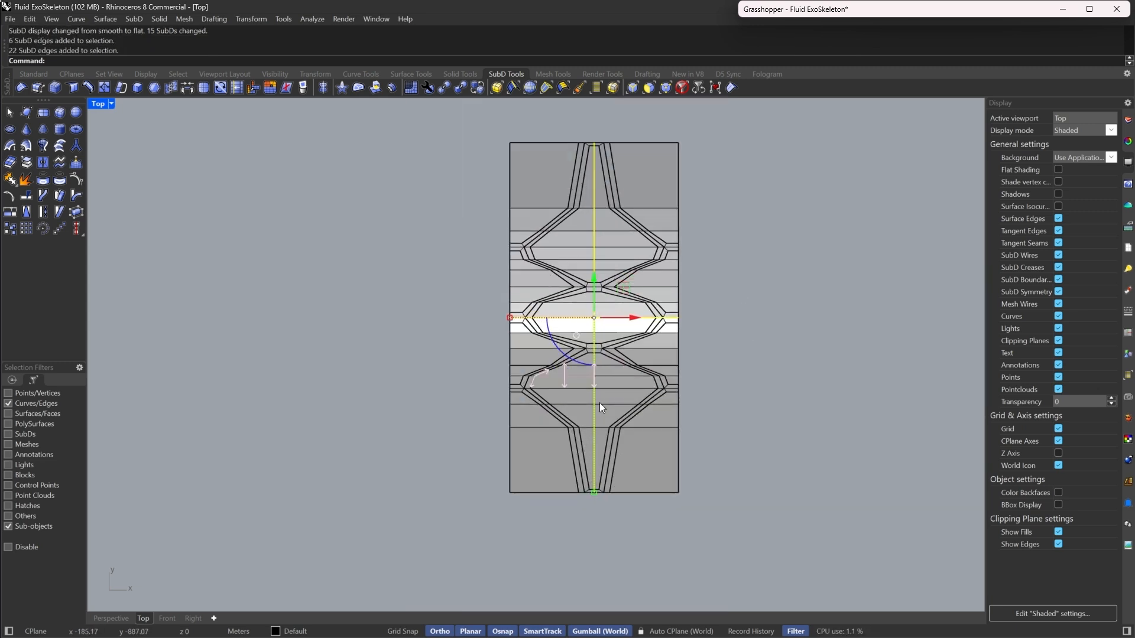
scroll(641, 153, "up", 6)
right_click_drag(622, 297, 631, 167)
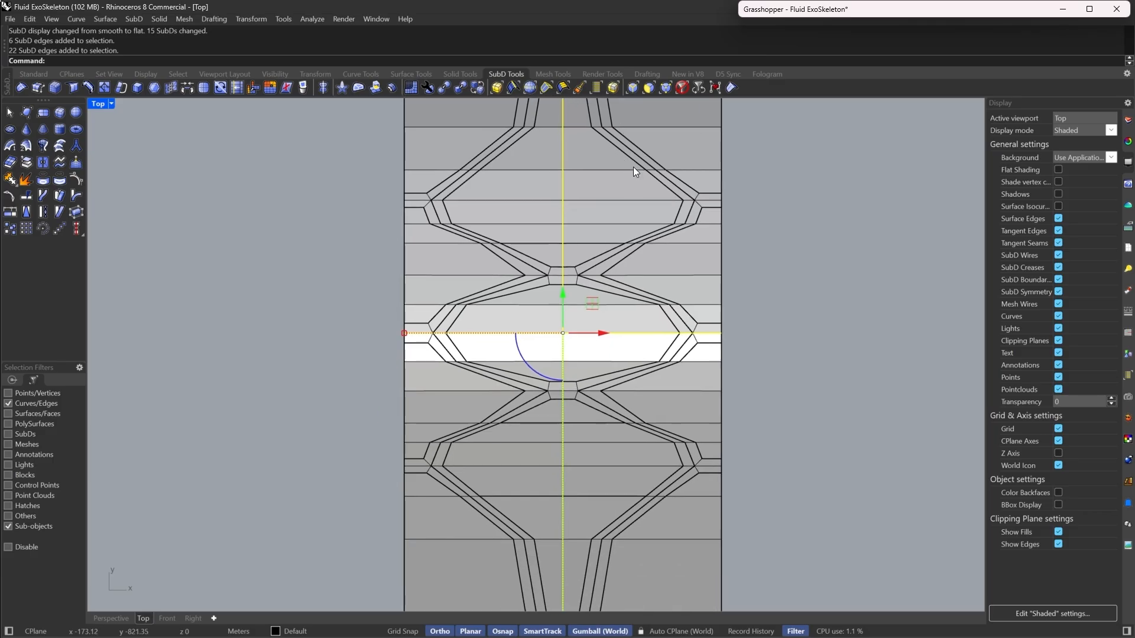
scroll(661, 203, "down", 4)
left_click(655, 258)
scroll(620, 328, "up", 4)
right_click_drag(655, 258, 630, 288)
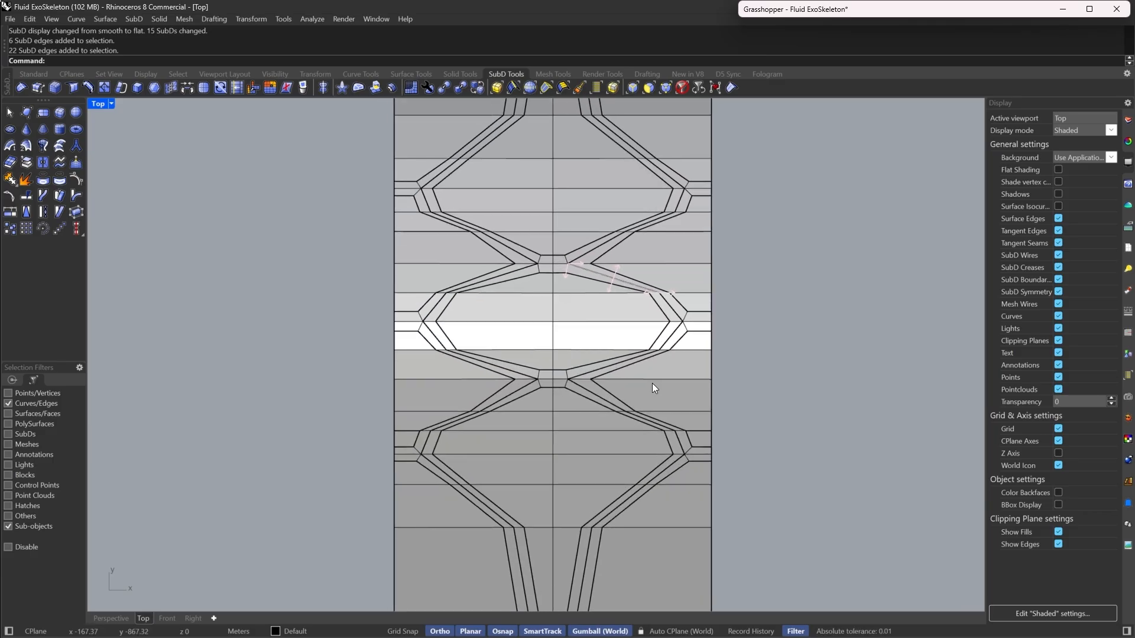
Show the module in smooth display and examine the ribs and panels from an angle in the Perspective view
right_click_drag(652, 372, 645, 293)
key("Tab")
mouse_move(686, 355)
right_mouse_down()
mouse_move(674, 354)
mouse_move(680, 348)
right_mouse_up()
left_click(109, 615)
right_click_drag(552, 414, 592, 251)
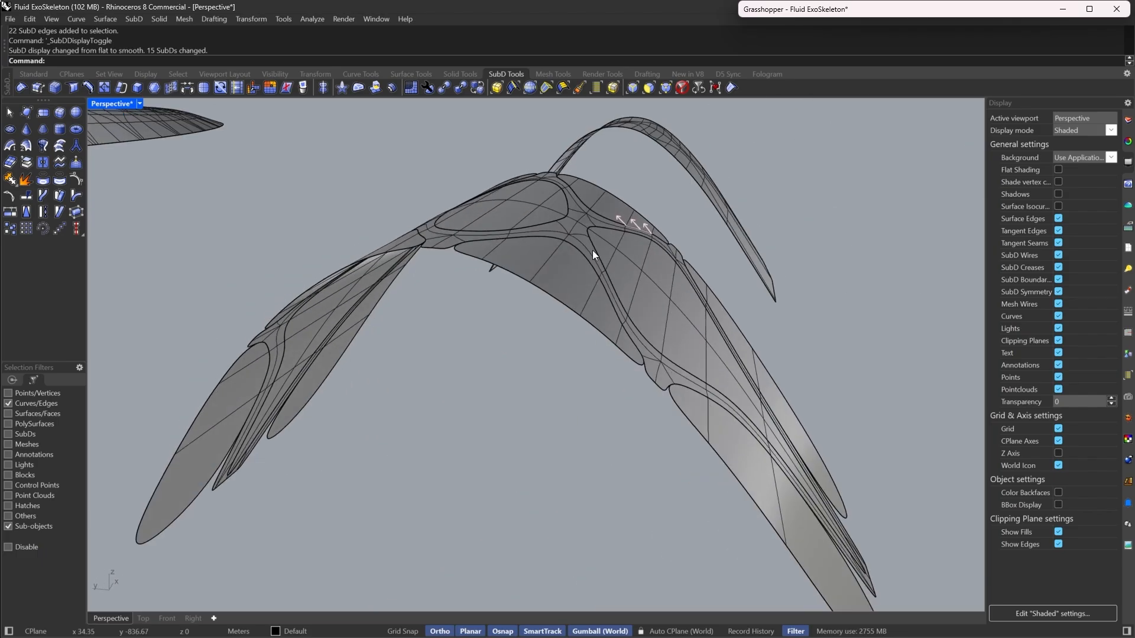
scroll(591, 249, "up", 4)
Remove the edge-only selection restriction so that whole SubD objects can be picked
key("Escape")
left_click(685, 88)
left_click(542, 194)
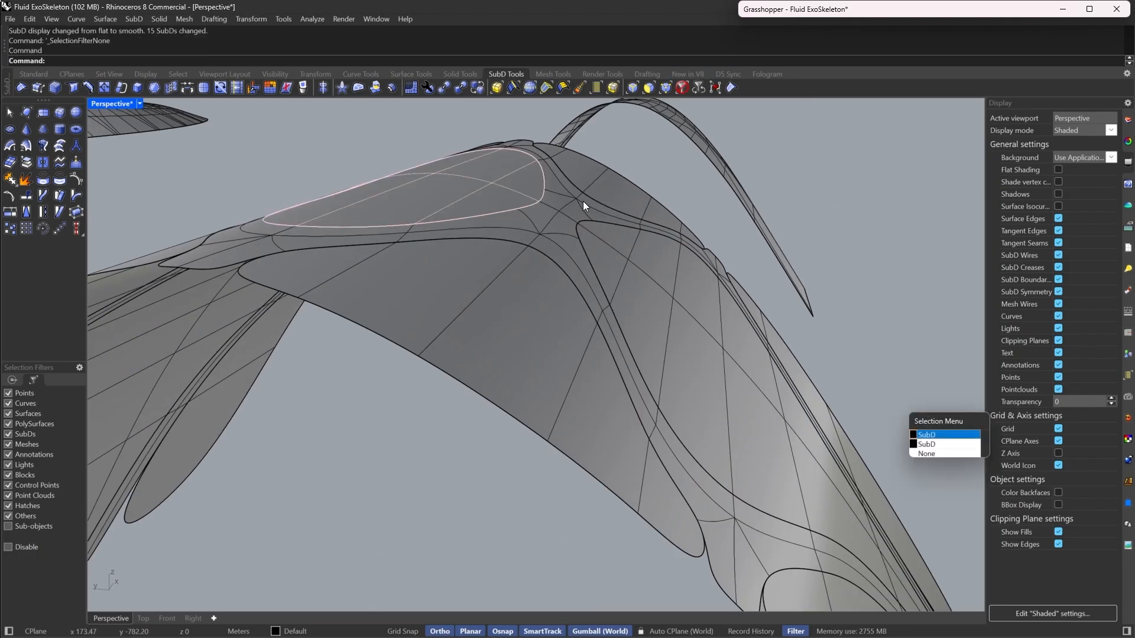
left_click(583, 201)
Compare the ribs and panels in flat and smooth display from several angles in the Perspective view
right_click_drag(583, 201, 662, 311)
scroll(625, 271, "down", 5)
key("Tab")
key("Escape")
scroll(605, 303, "up", 6)
key("Tab")
scroll(662, 311, "down", 6)
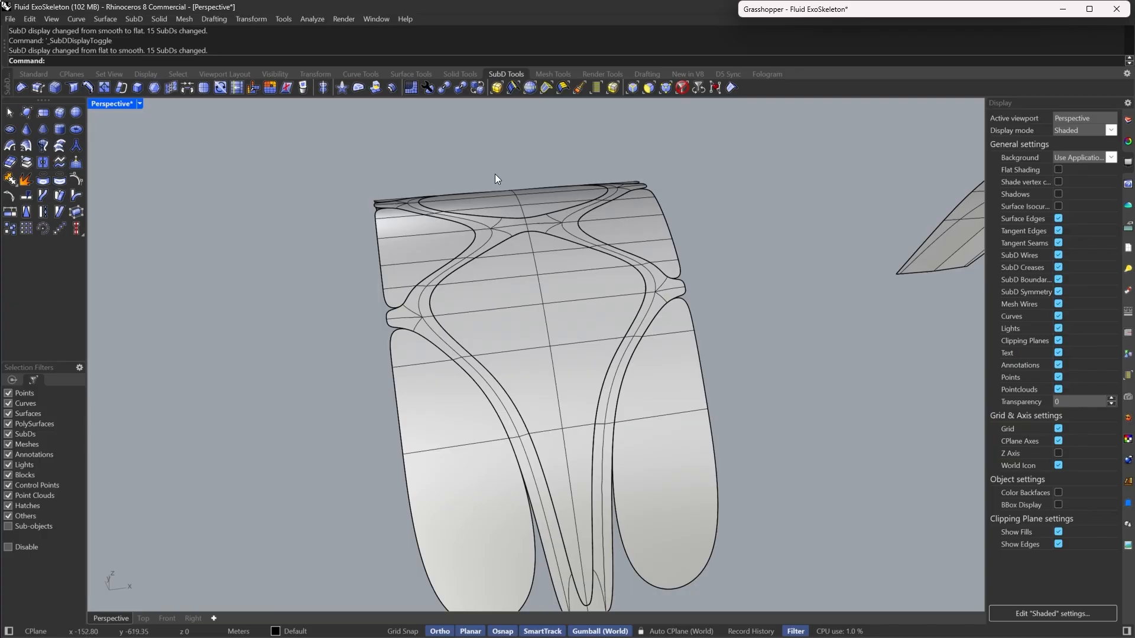
right_click_drag(494, 174, 594, 254)
scroll(581, 292, "up", 5)
scroll(582, 295, "down", 5)
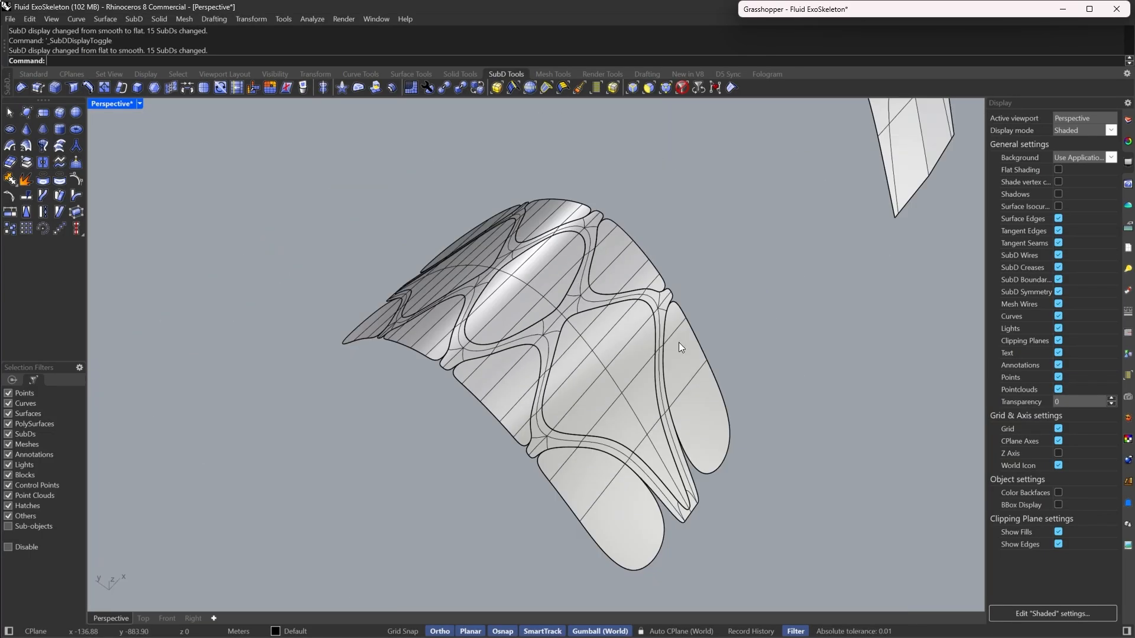
Start OffsetSubD on the extracted rib network and set its Solid option to No
right_click_drag(679, 342, 641, 323)
scroll(650, 314, "up", 5)
left_click(655, 308)
scroll(655, 308, "down", 5)
right_click_drag(572, 306, 629, 318)
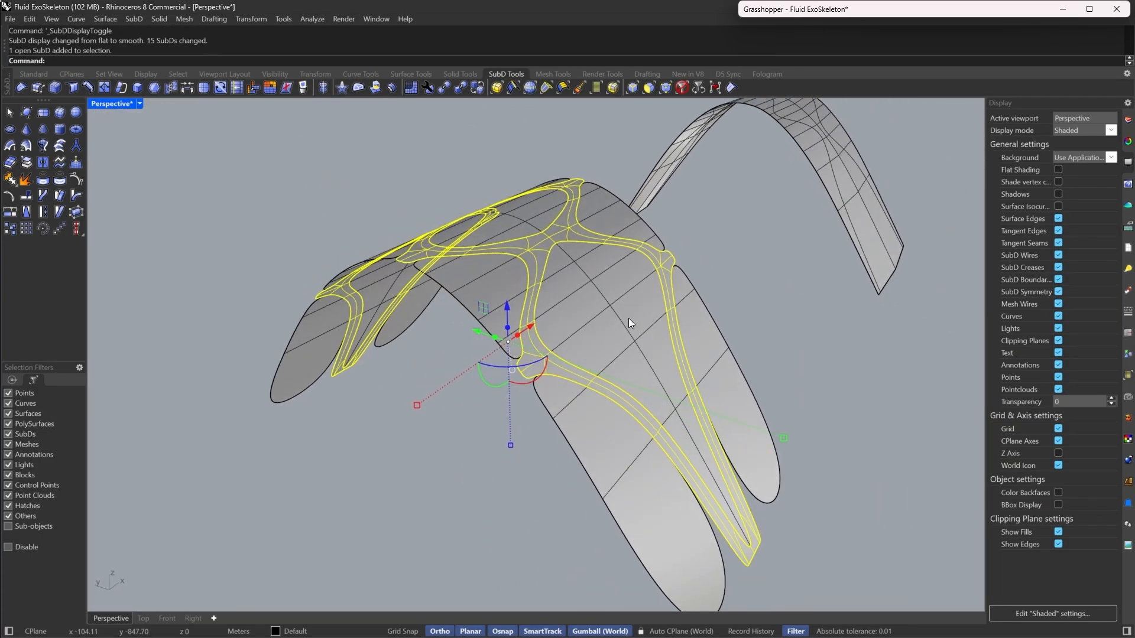
type("Offset")
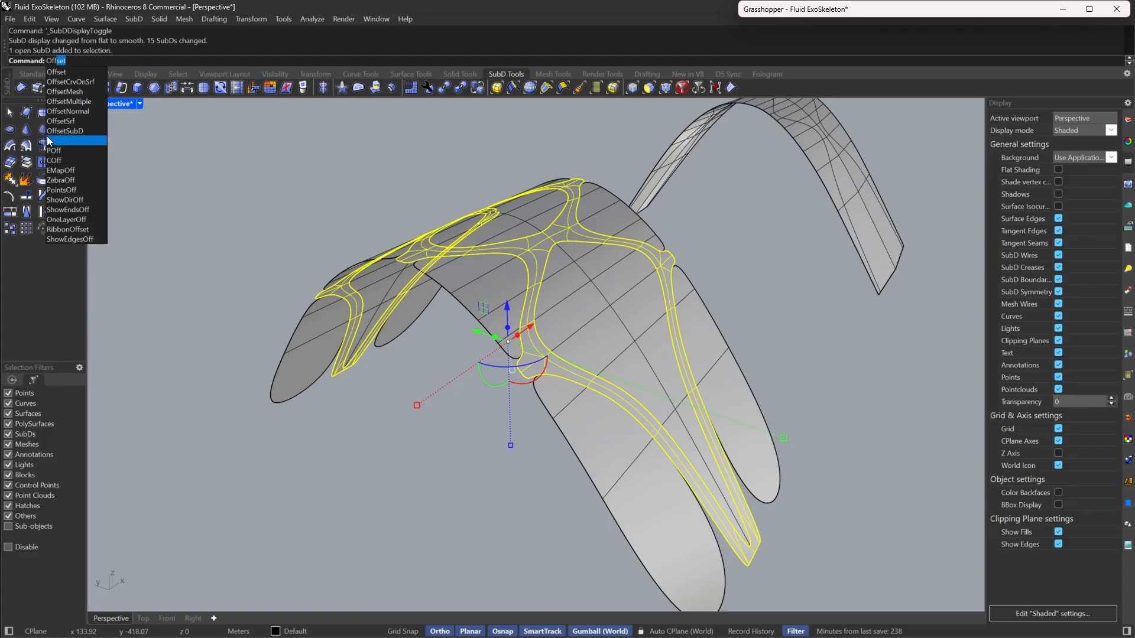
left_click(68, 130)
right_click_drag(780, 293, 786, 299)
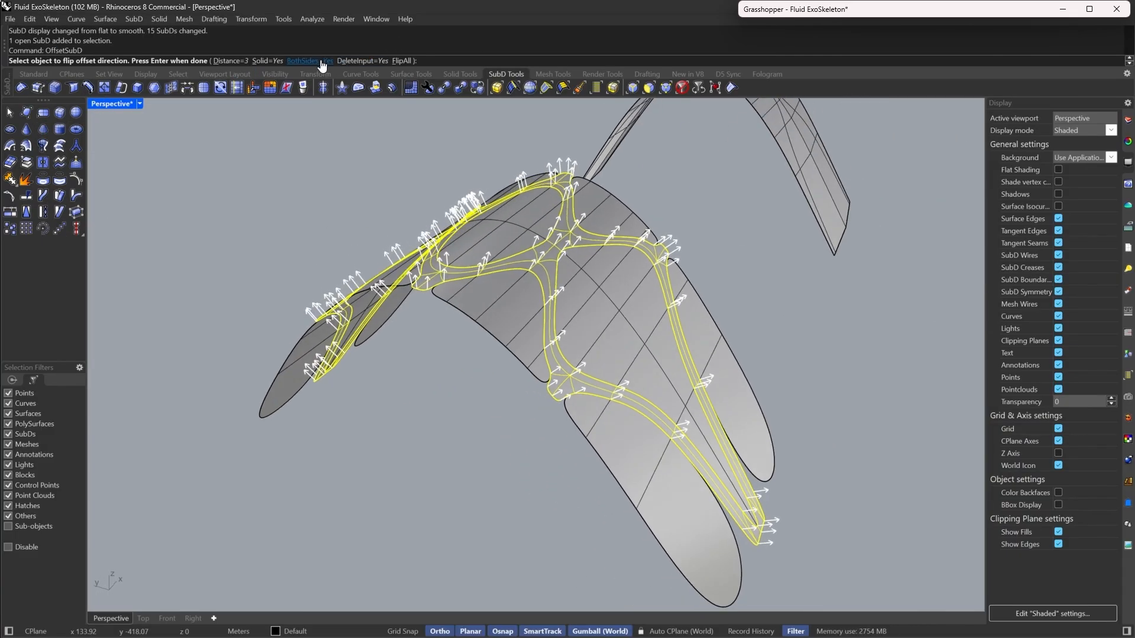
left_click(264, 61)
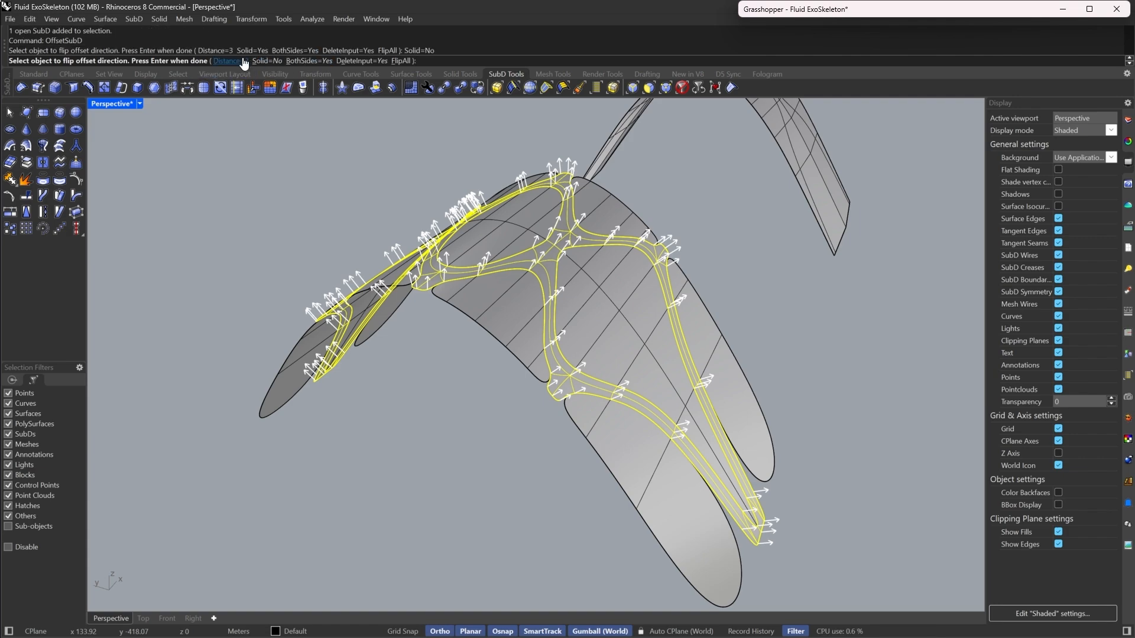
Try to offset the selected SubD frame by 3 on both sides without creating a solid
right_click(668, 309)
scroll(629, 224, "up", 7)
scroll(630, 226, "down", 5)
right_click_drag(637, 254, 527, 275)
scroll(619, 315, "down", 6)
scroll(544, 326, "up", 5)
key("ctrl+z")
Offset the selected SubD frame by 2 on both sides, with Solid set to No and the input deleted
key("Return")
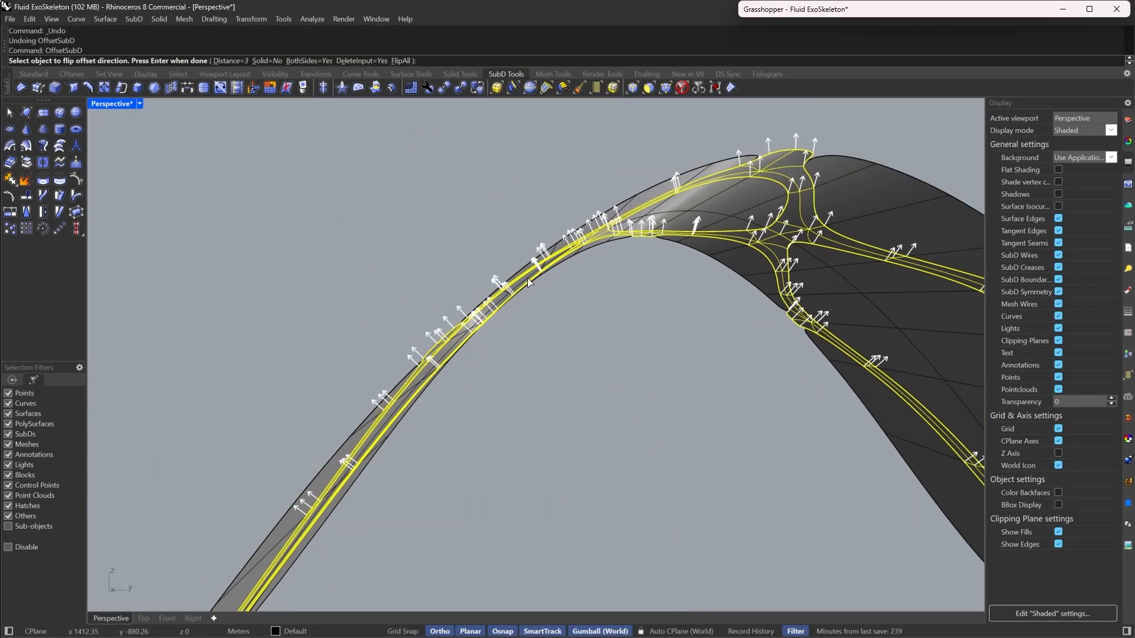
left_click(226, 61)
type("2")
key("Return")
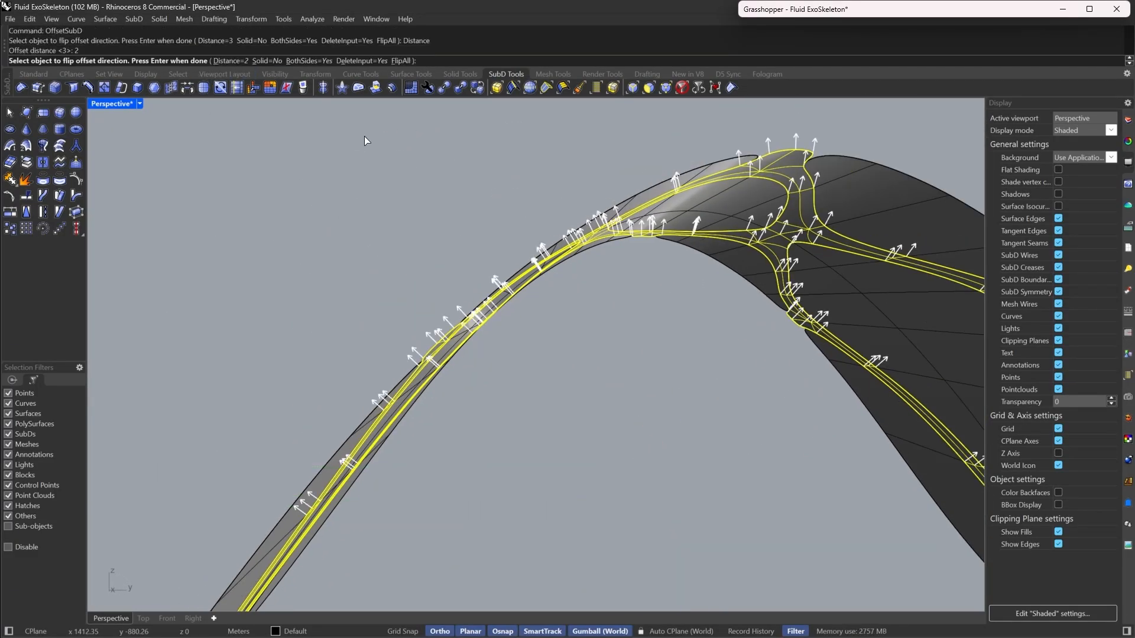
key("Return")
Bridge the two 16-edge loops around the frame opening between the offset layers, using 2 segments and Join
right_click_drag(545, 328, 626, 308)
left_click(630, 88)
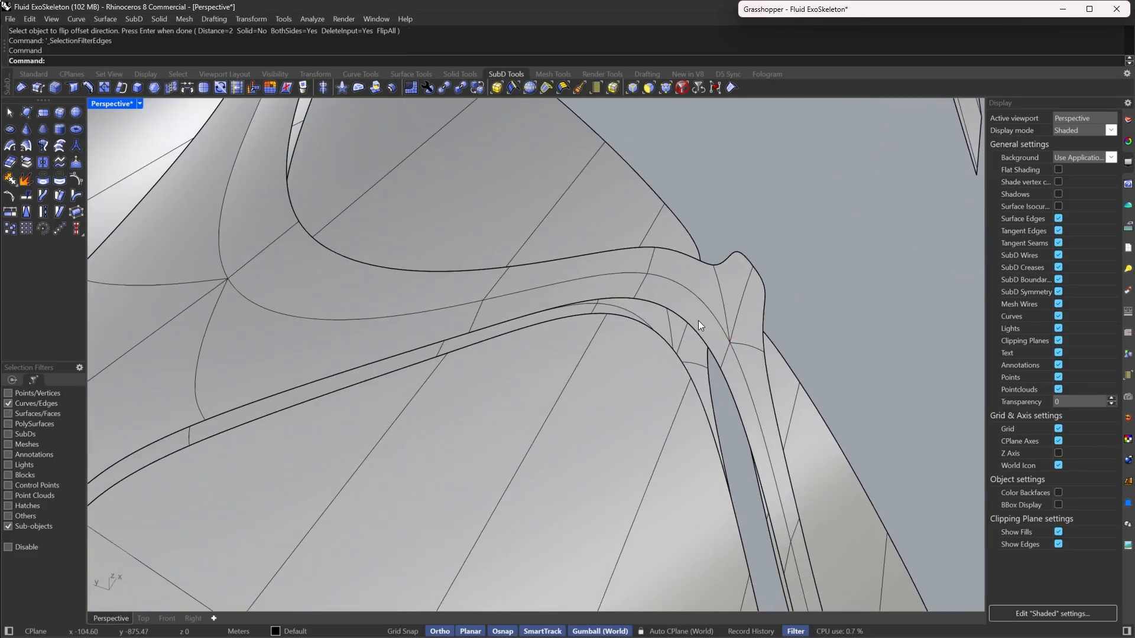
double_click(697, 326)
right_click_drag(696, 327, 587, 362)
scroll(499, 298, "down", 6)
scroll(499, 298, "up", 5)
double_click(604, 389)
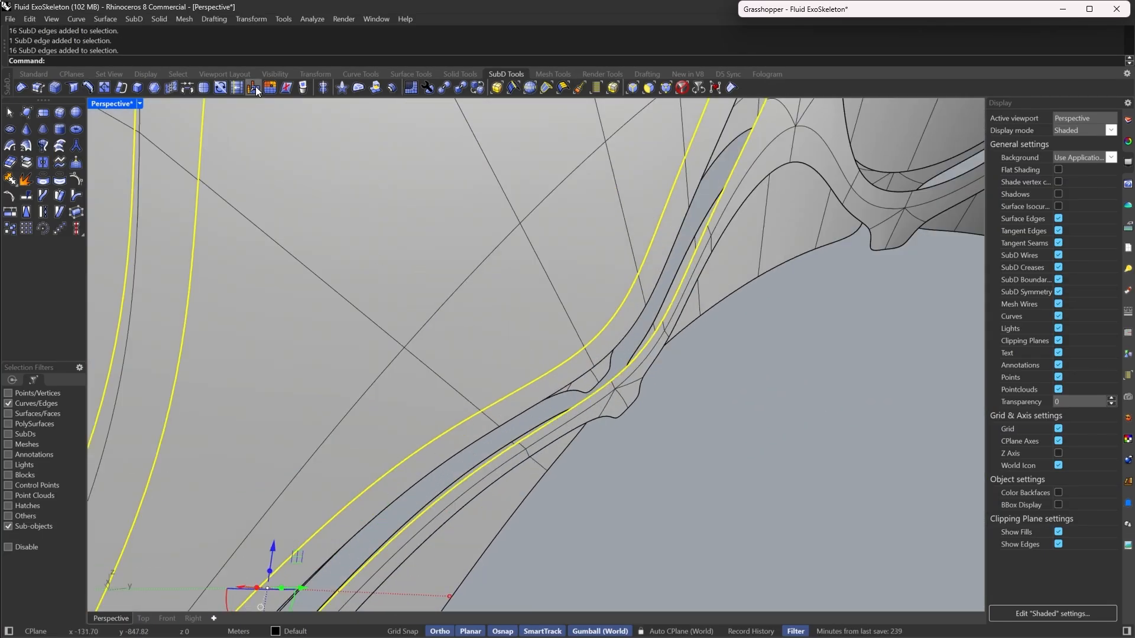
left_click(197, 92)
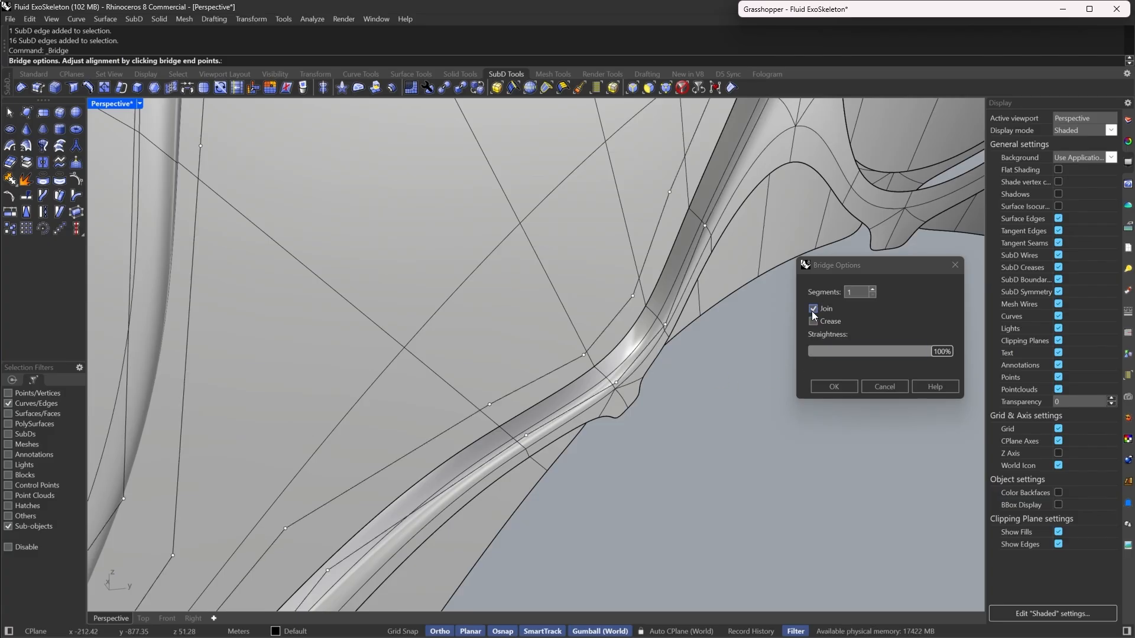
left_click(812, 310)
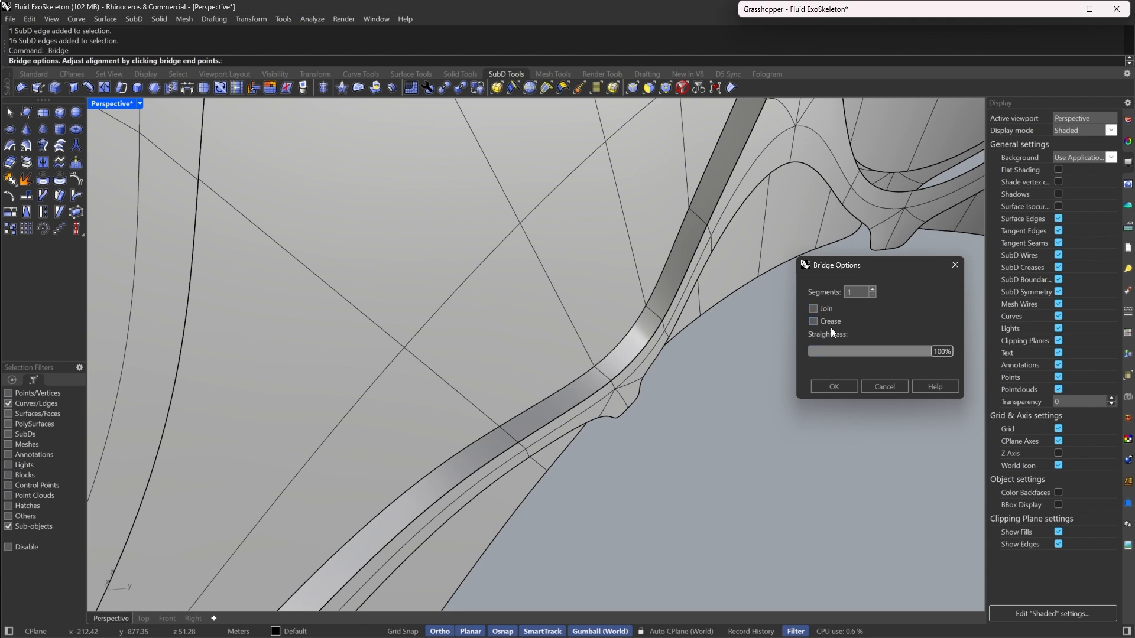
left_click(872, 290)
left_click(813, 309)
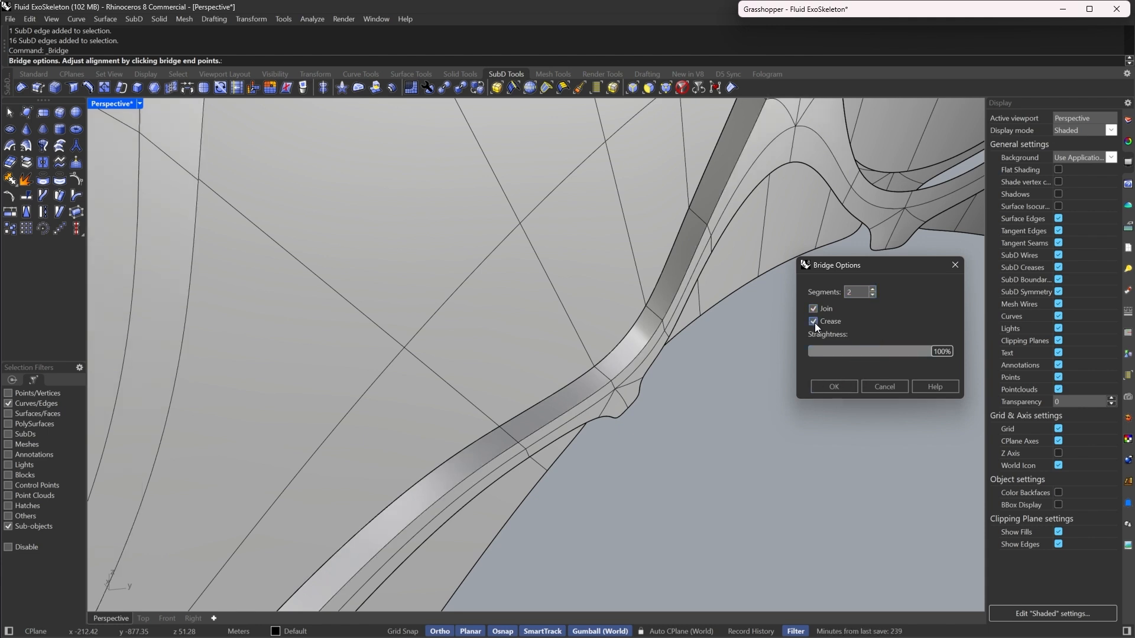
left_click(833, 388)
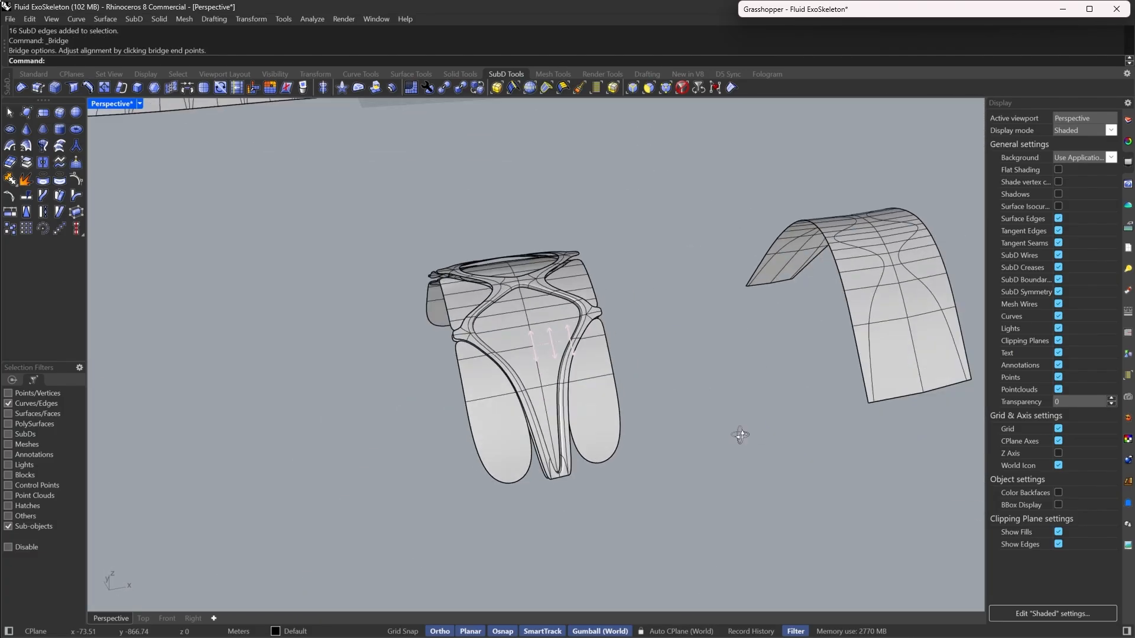
Dissolve two 16-edge loops around the frame's bridged opening in flat SubD display, then restore smooth display
scroll(509, 196, "up", 6)
key("Tab")
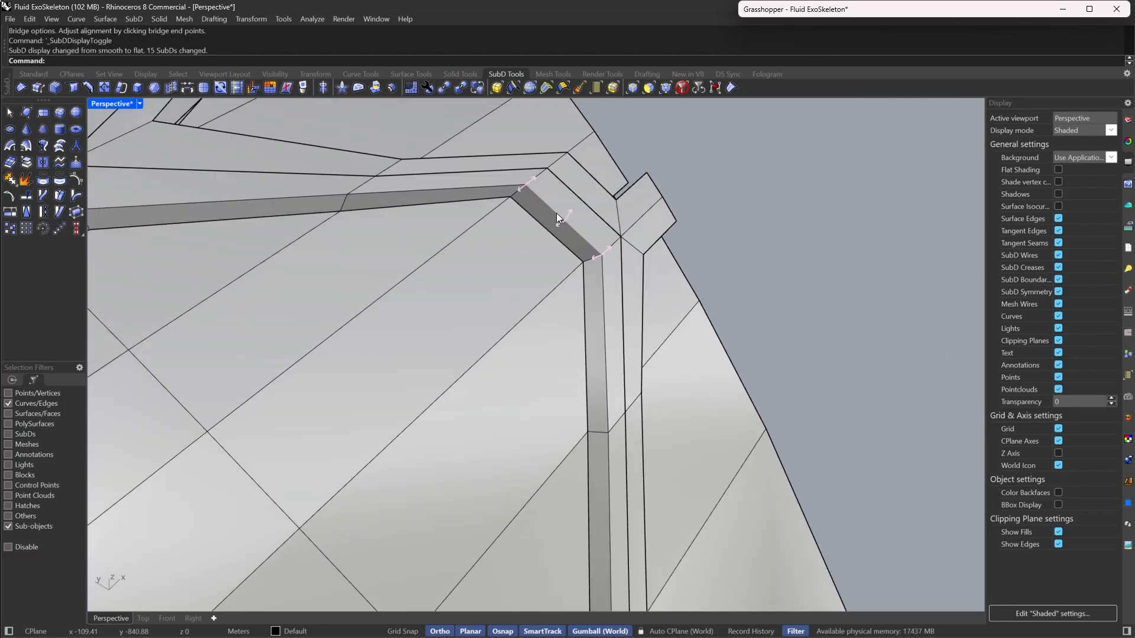
double_click(558, 211)
key("Delete")
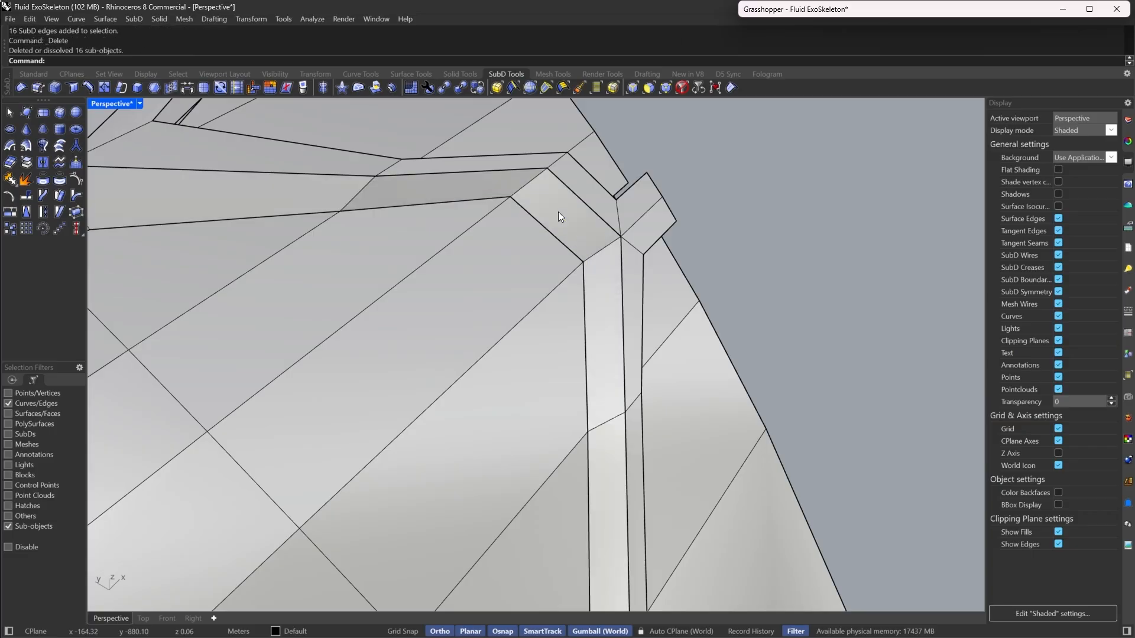
right_click_drag(558, 212, 403, 205)
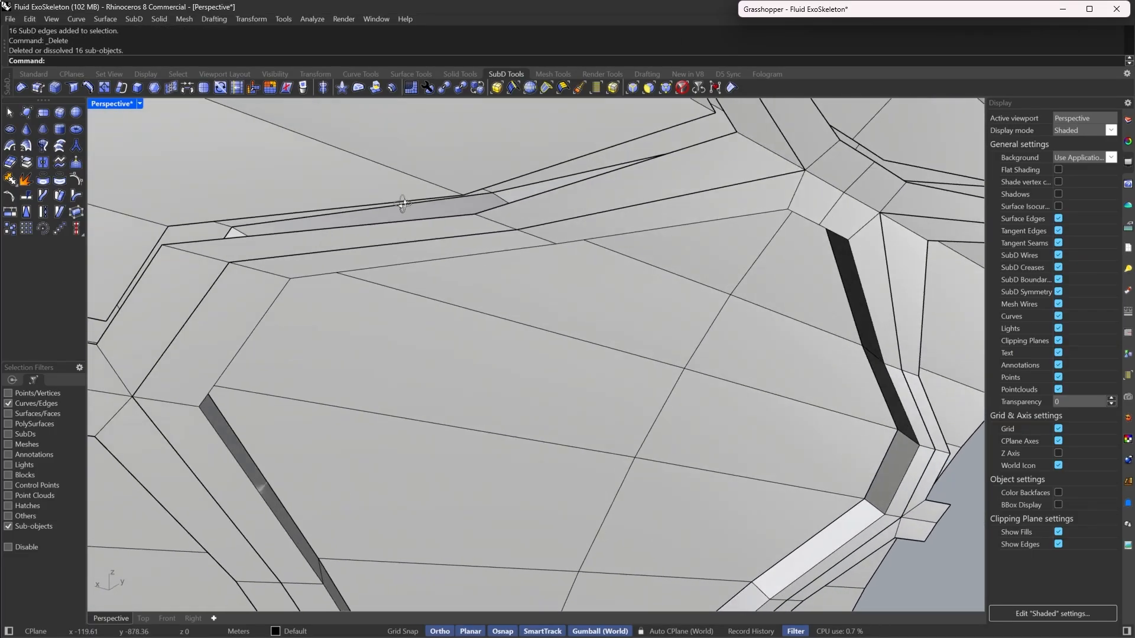
double_click(678, 224)
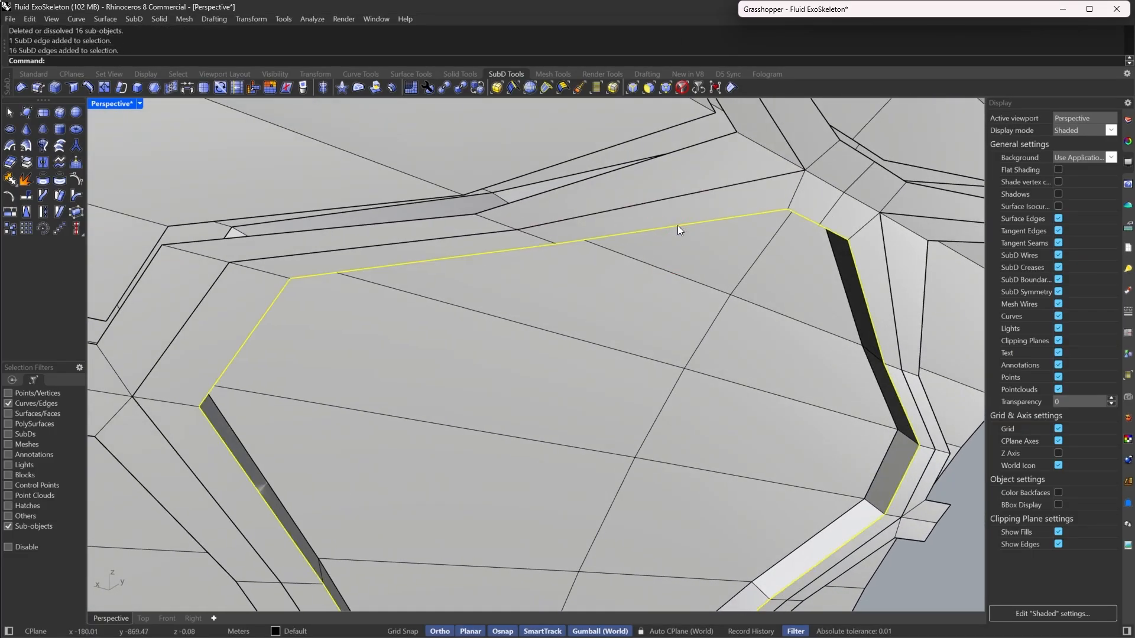
key("Delete")
key("Tab")
Crease the 16-edge loop where the bridged wall meets the inner panel of the opening
scroll(661, 209, "up", 5)
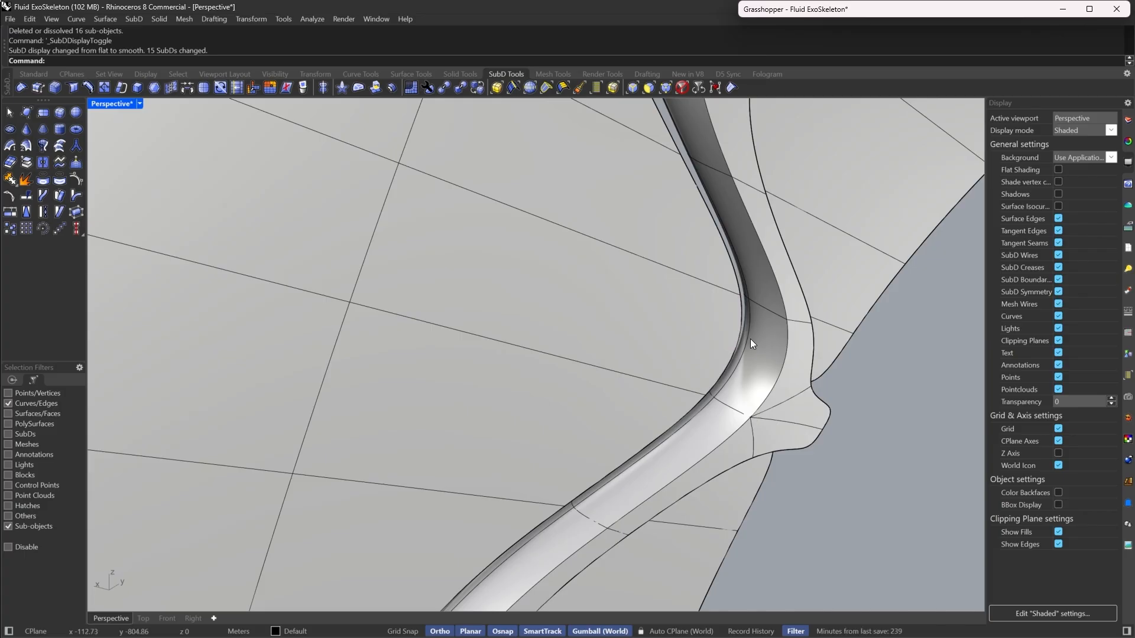
double_click(750, 338)
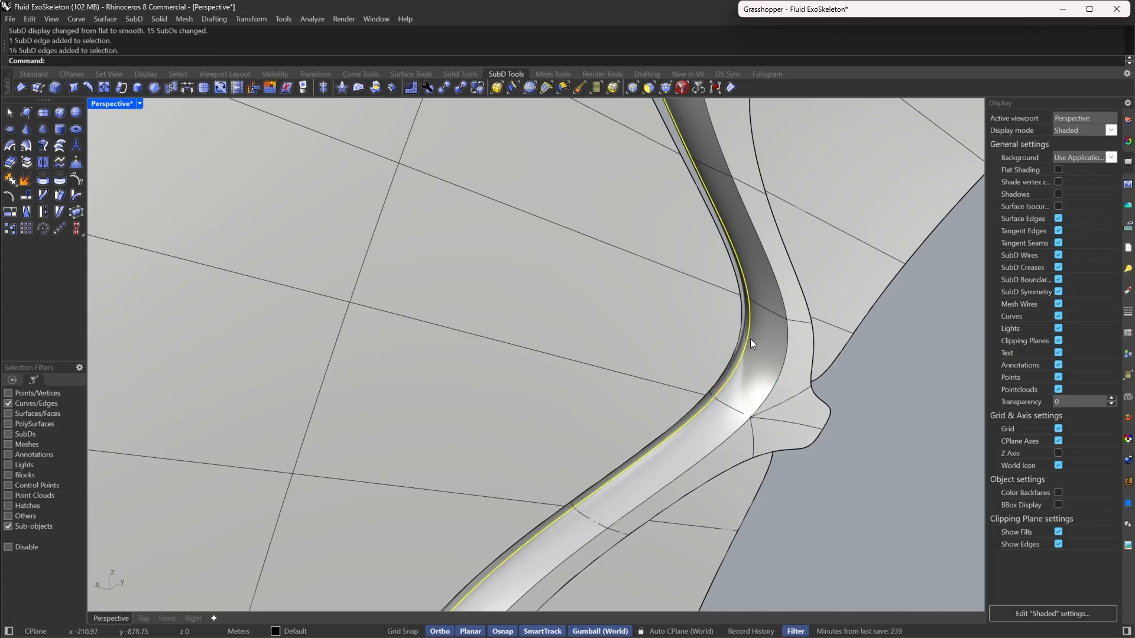
left_click(730, 89)
scroll(667, 294, "down", 5)
key("Escape")
Set the Perspective viewport's display mode to Rendered
right_click_drag(665, 290, 715, 286)
scroll(473, 260, "up", 3)
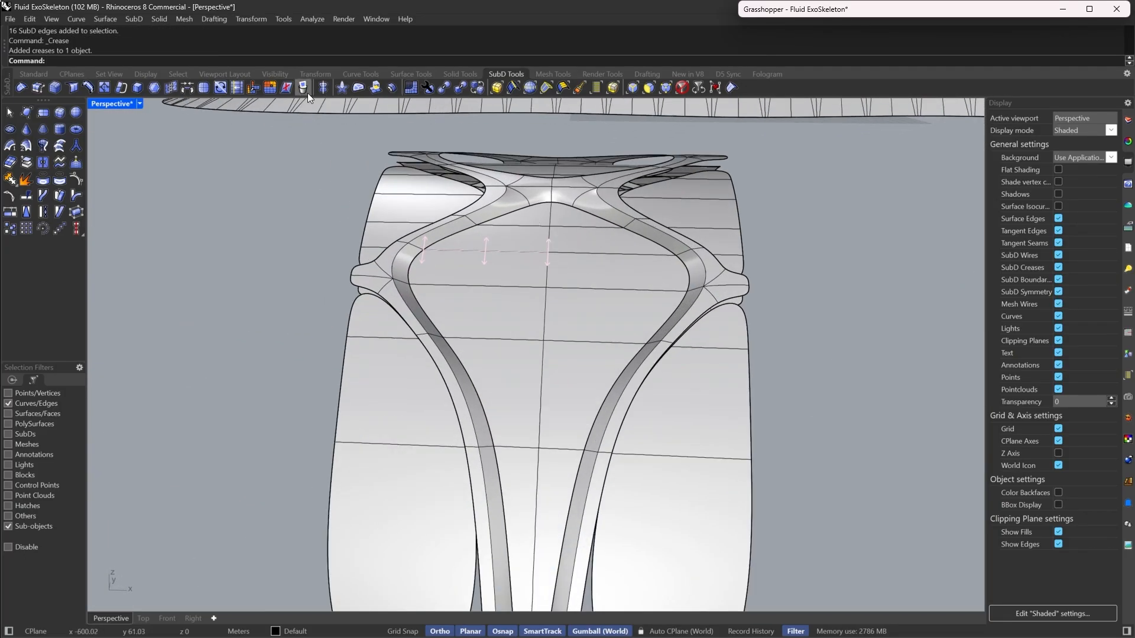
left_click(140, 104)
left_click(179, 87)
Examine the frame, its openings and the recessed panels in the rendered view
right_click_drag(261, 137, 372, 220)
scroll(524, 189, "down", 6)
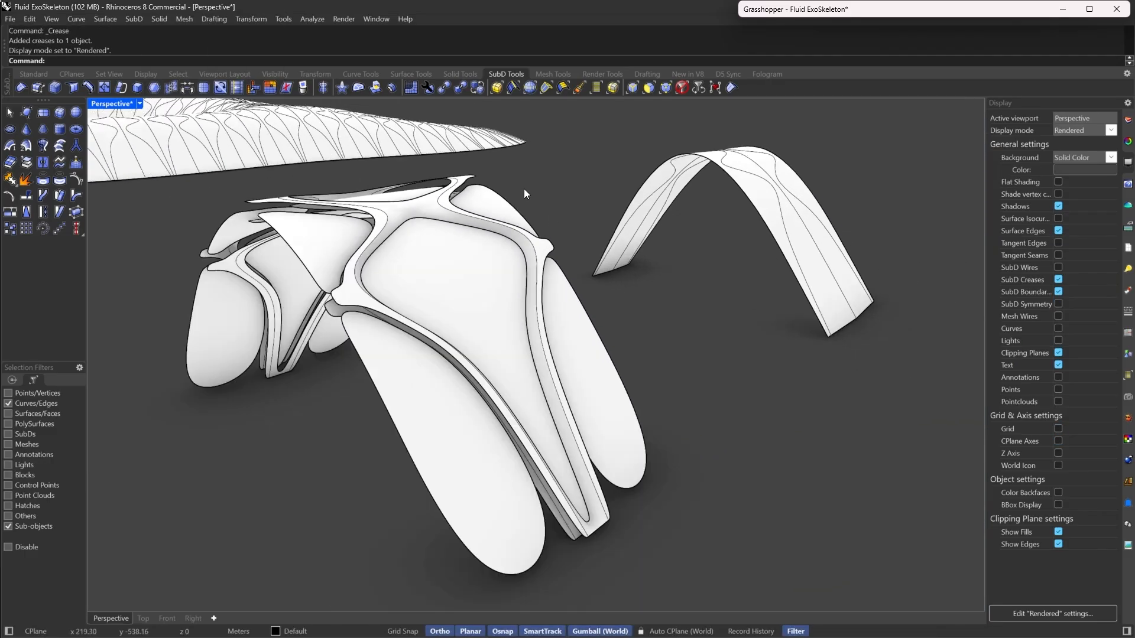
scroll(520, 337, "up", 6)
right_click_drag(704, 242, 565, 260)
scroll(565, 261, "down", 4)
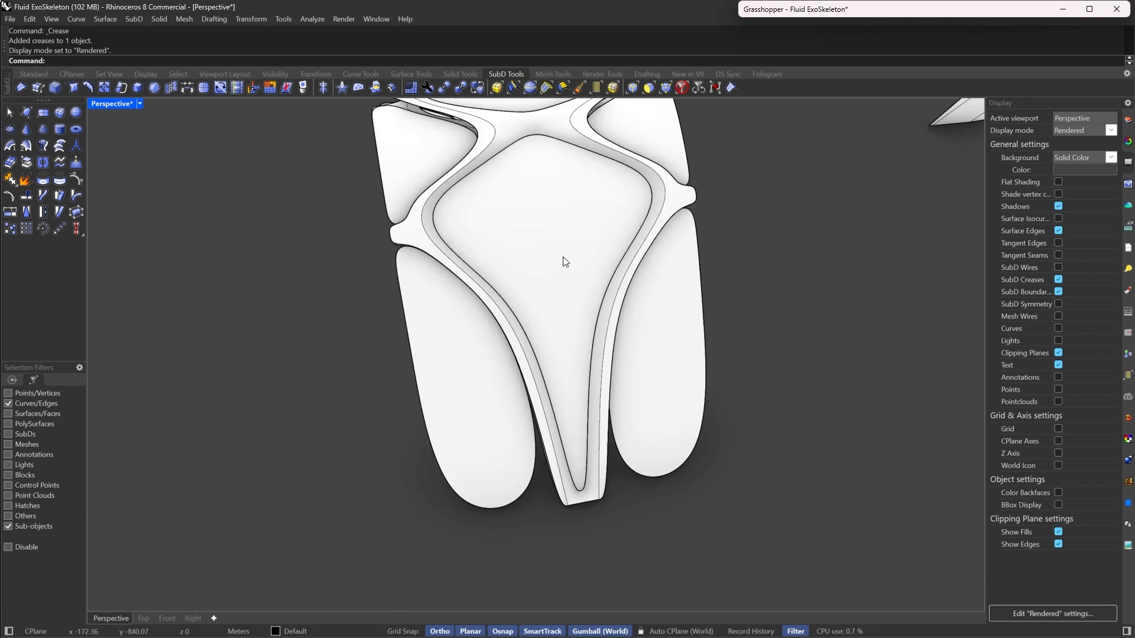
scroll(565, 262, "up", 4)
scroll(618, 376, "down", 6)
scroll(643, 347, "up", 3)
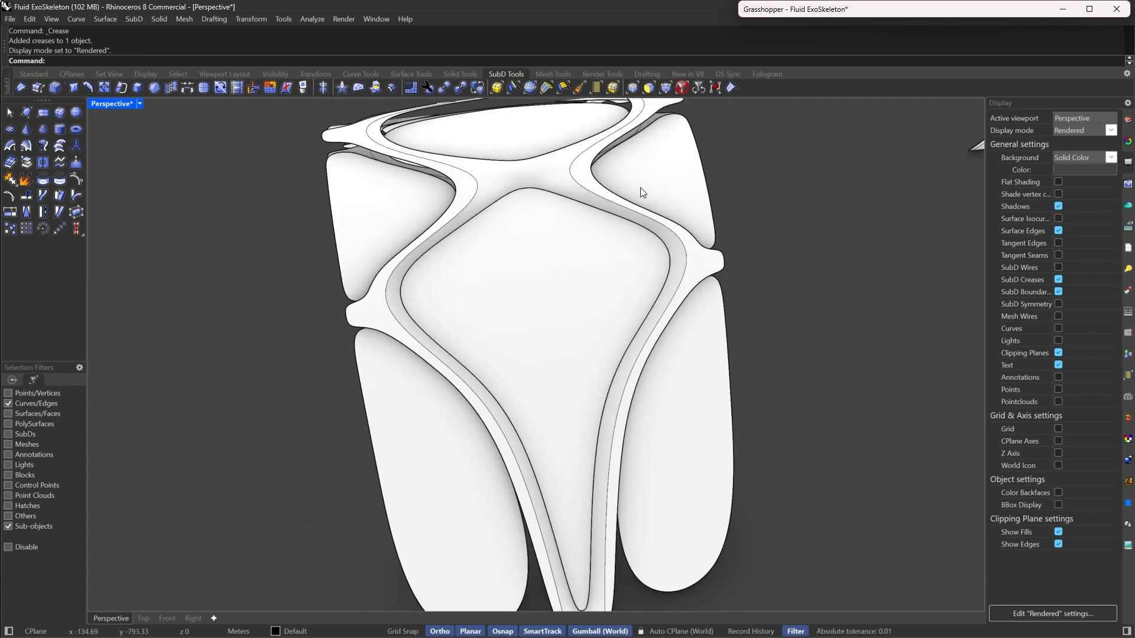
right_click_drag(640, 188, 615, 147)
Bridge the 64-edge outer boundary loops of the upper and lower frame layers, using 2 segments and Join without creases
right_click_drag(631, 327, 685, 331)
scroll(712, 309, "up", 5)
double_click(711, 311)
scroll(711, 311, "down", 3)
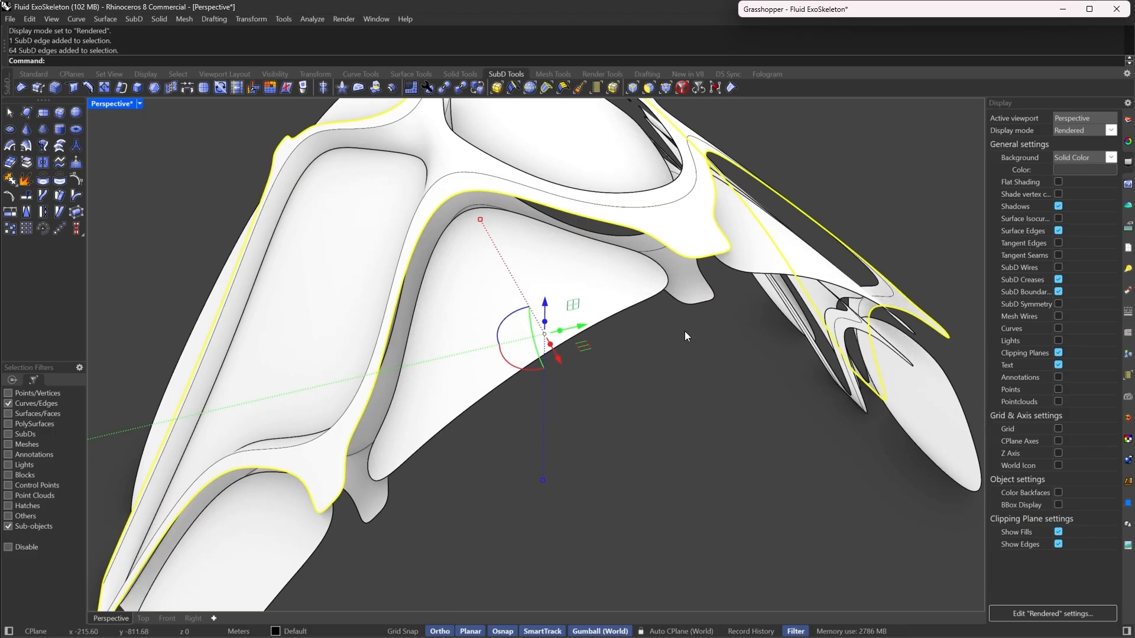
double_click(679, 304, "shift")
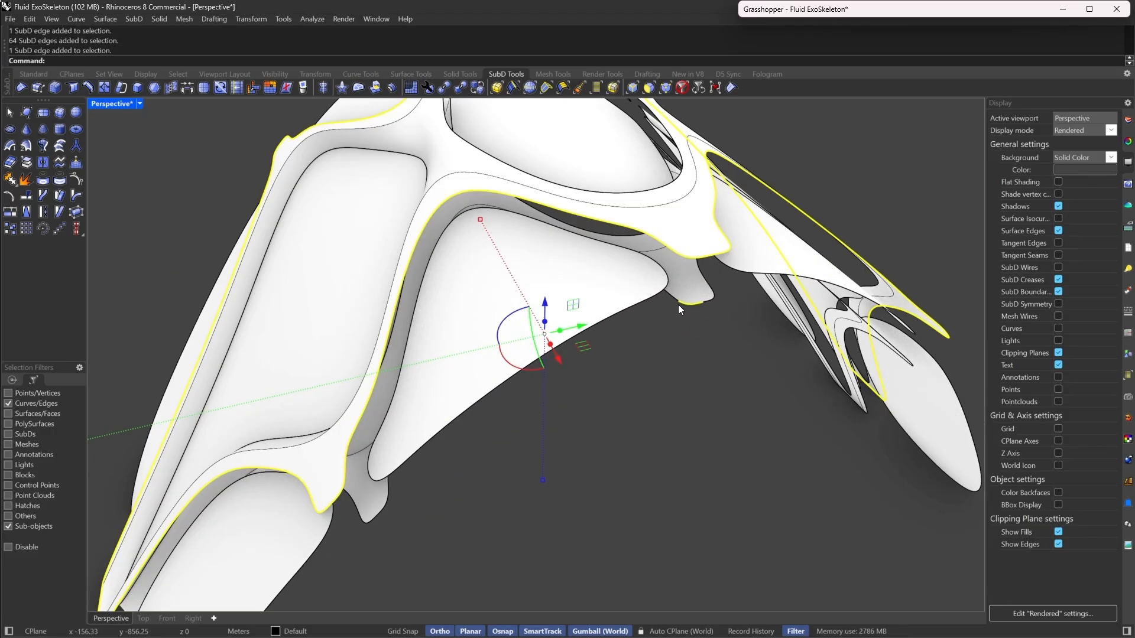
left_click(171, 91)
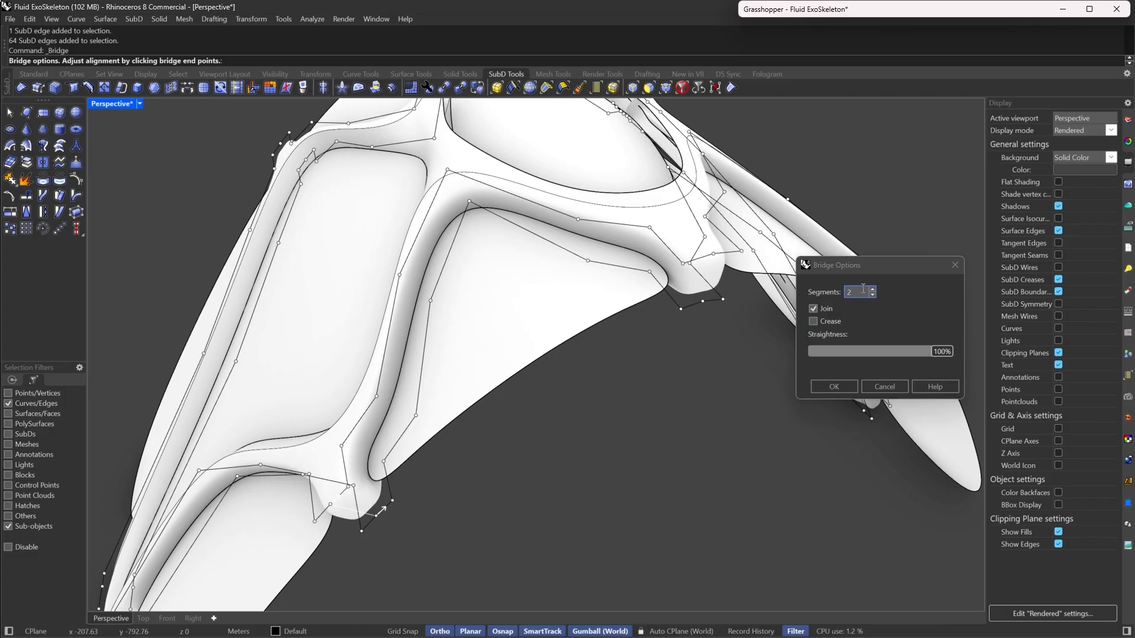
left_click(834, 387)
Delete the 24 bridge faces closing off the side connector ends on both long sides of the frame
key("Tab")
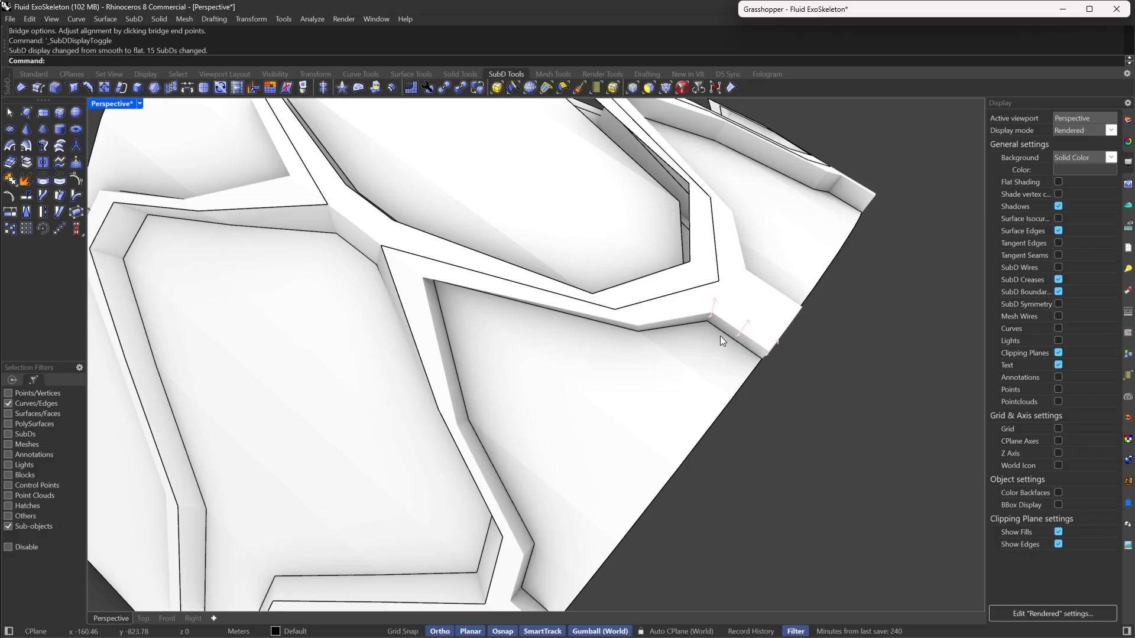
scroll(720, 335, "down", 8)
right_click_drag(720, 337, 687, 362)
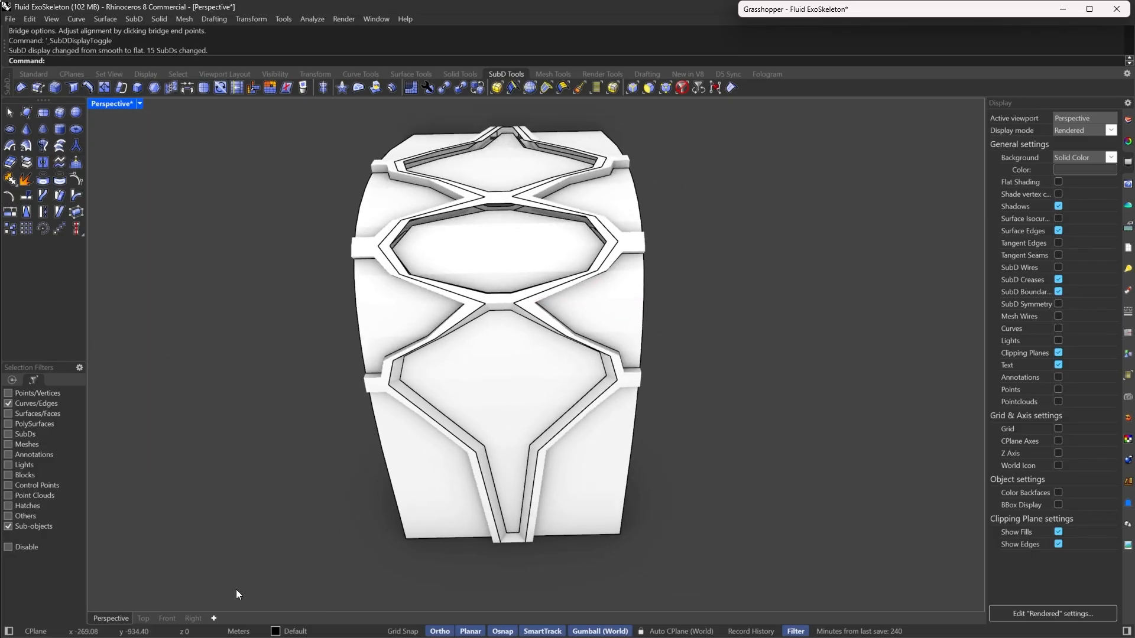
left_click(144, 618)
scroll(512, 407, "down", 3)
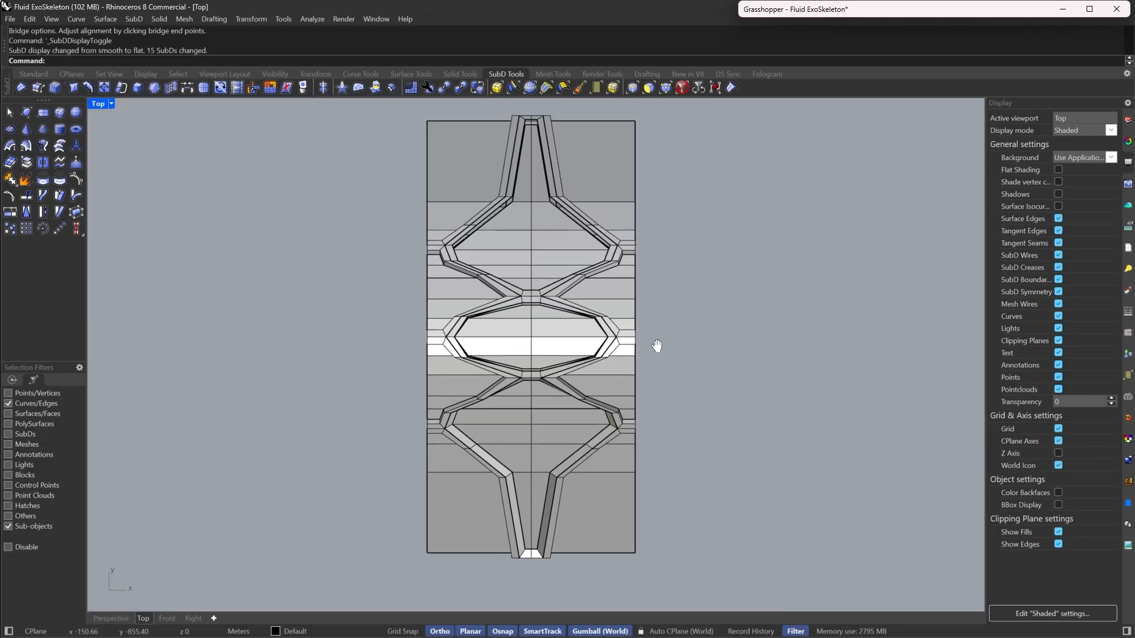
left_click(650, 88)
left_click_drag(626, 108, 775, 561)
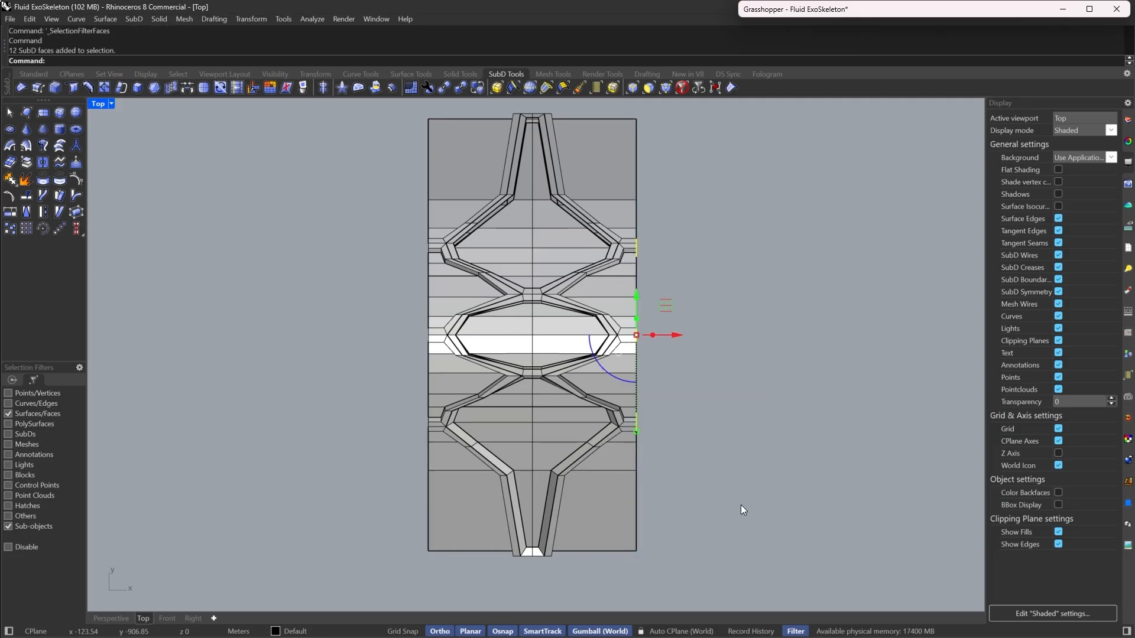
scroll(687, 228, "up", 4)
scroll(700, 266, "down", 7)
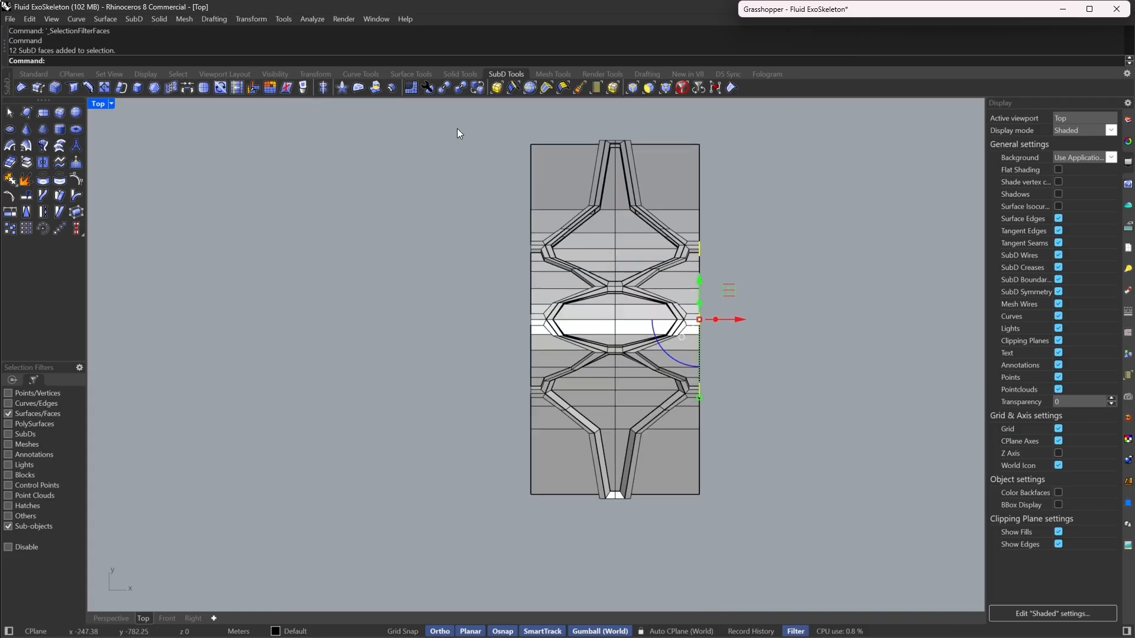
left_click_drag(456, 128, 536, 572, "shift")
key("Delete")
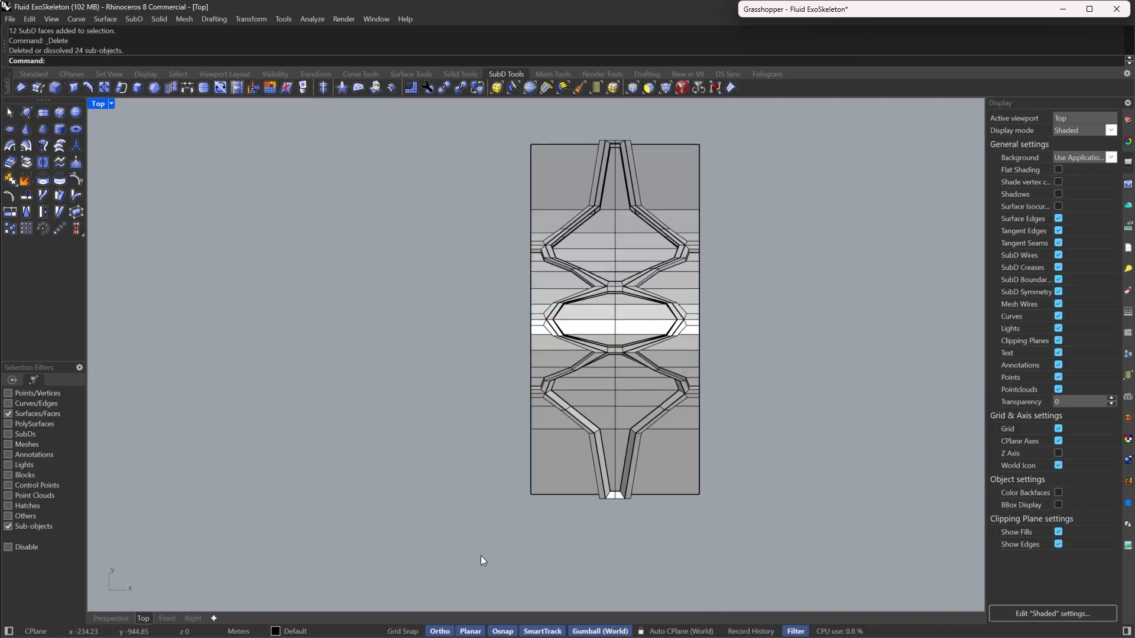
Check the side connector ends where the faces were deleted in smooth SubD display
left_click(110, 619)
right_click_drag(384, 524, 545, 293)
scroll(532, 313, "up", 5)
key("Tab")
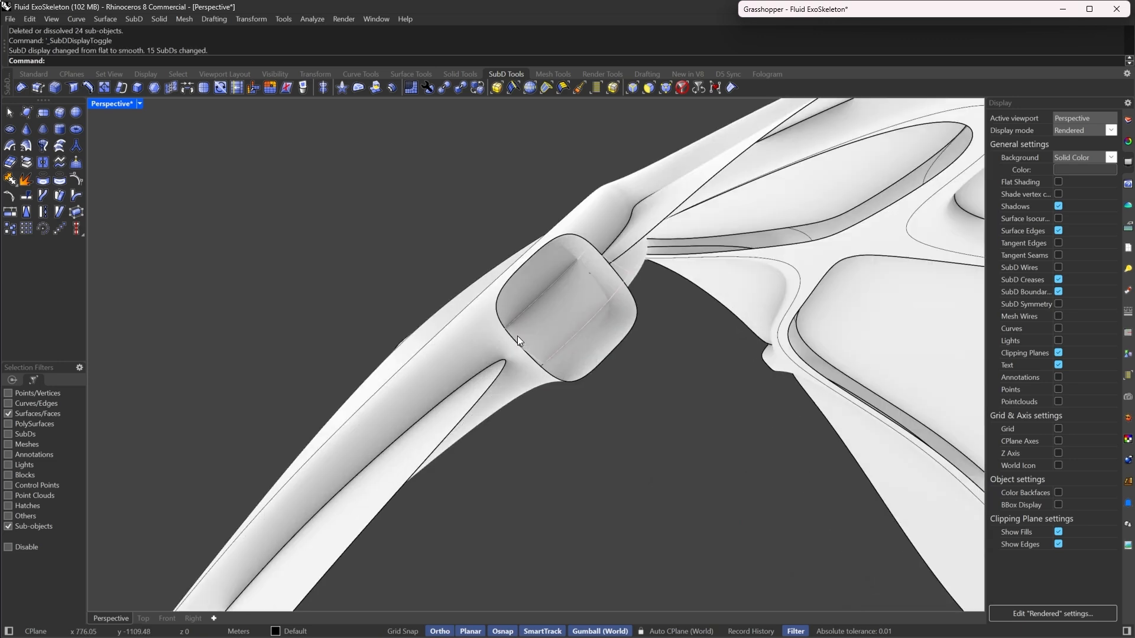
scroll(701, 204, "down", 6)
right_click_drag(636, 286, 699, 342)
Dissolve the four-edge middle loops along the outer side walls of the end leg, on both of its sides
key("Tab")
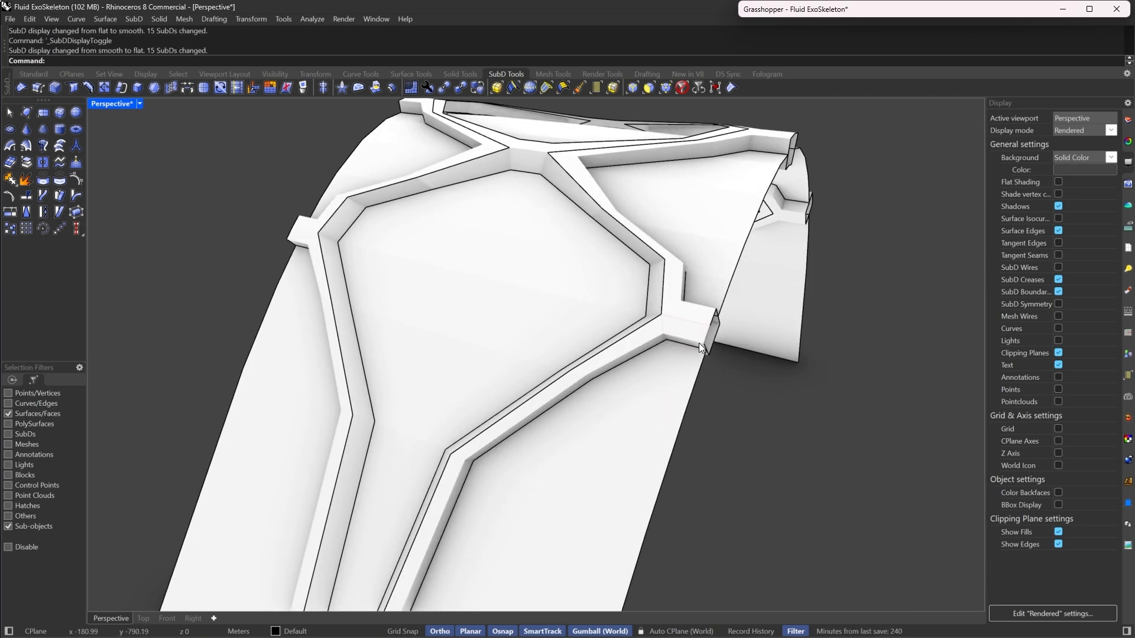
scroll(699, 343, "up", 6)
left_click(634, 92)
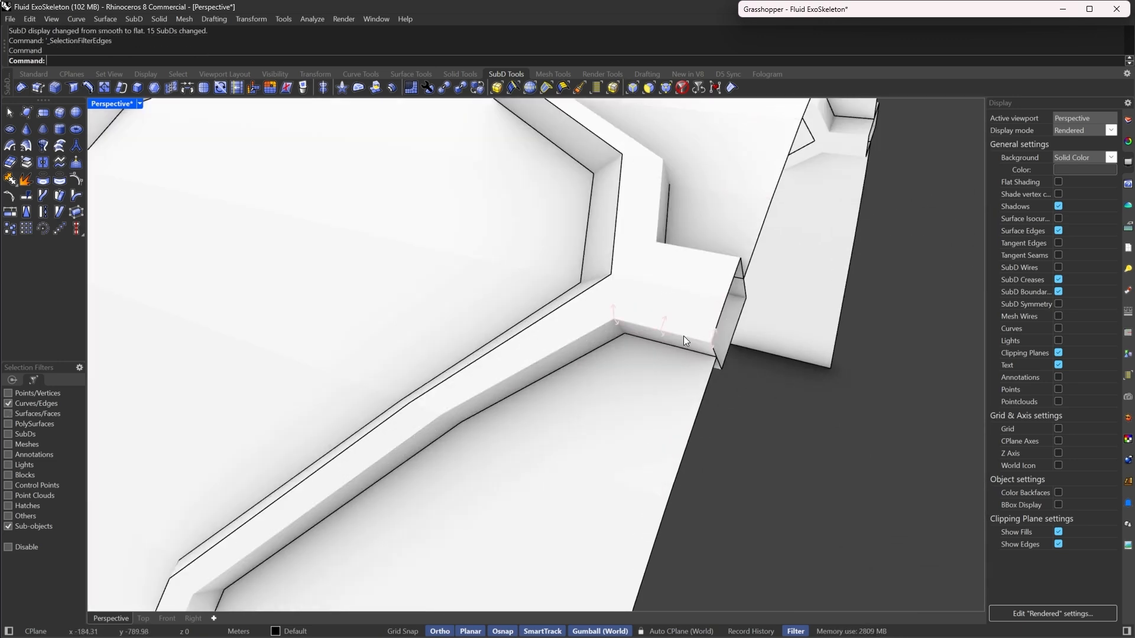
double_click(683, 340)
scroll(680, 319, "down", 6)
scroll(667, 297, "down", 2)
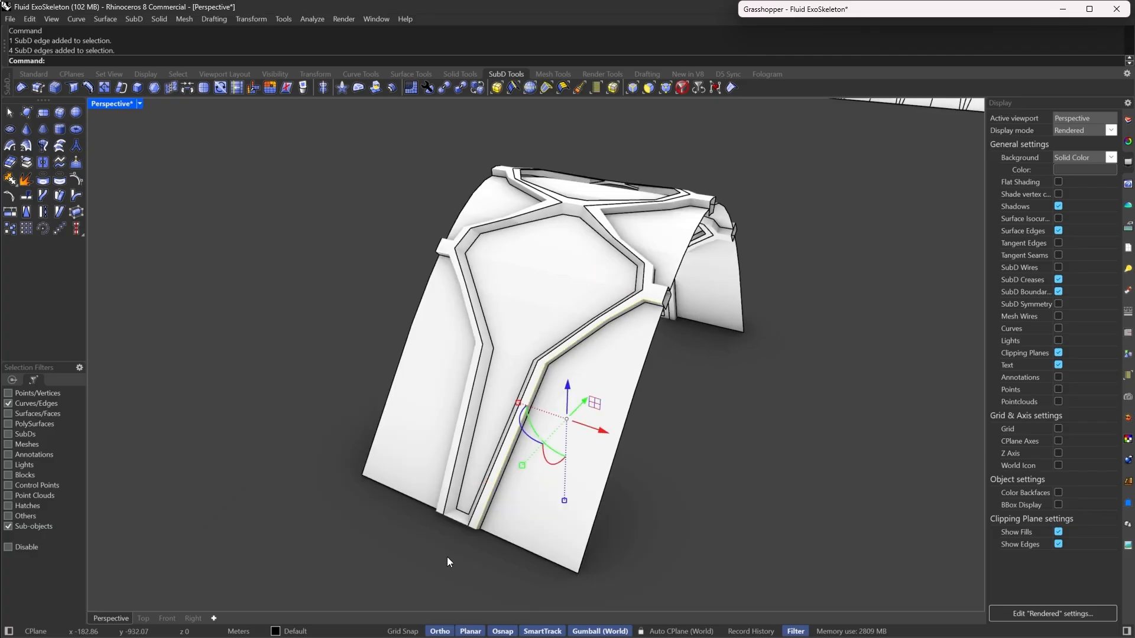
scroll(447, 557, "up", 4)
right_click(22, 88)
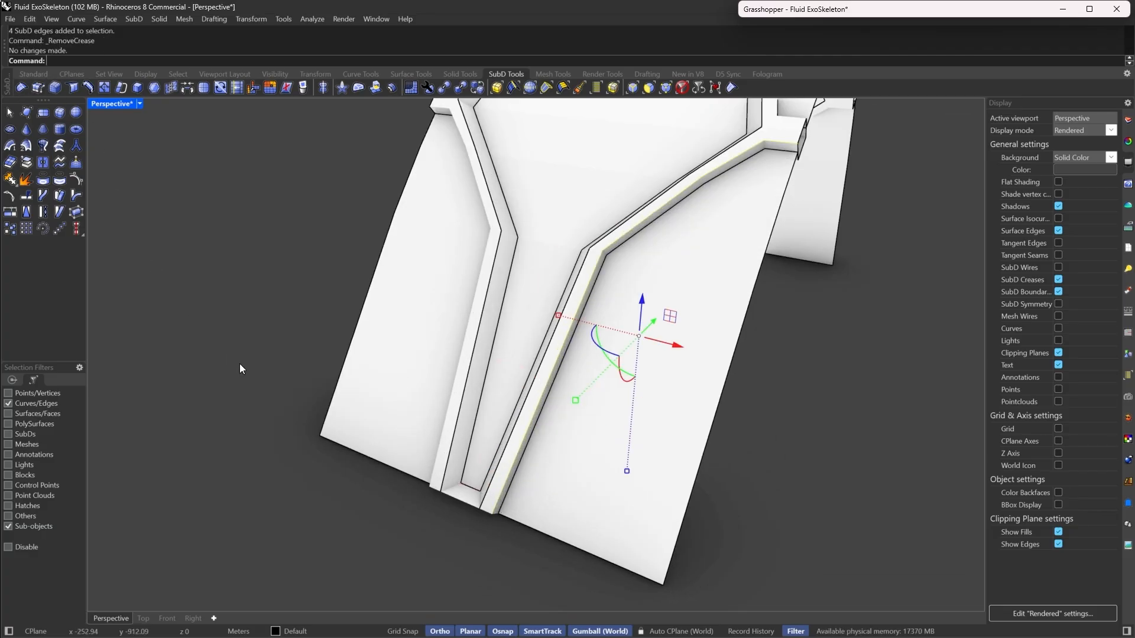
key("Delete")
right_click_drag(467, 361, 525, 292)
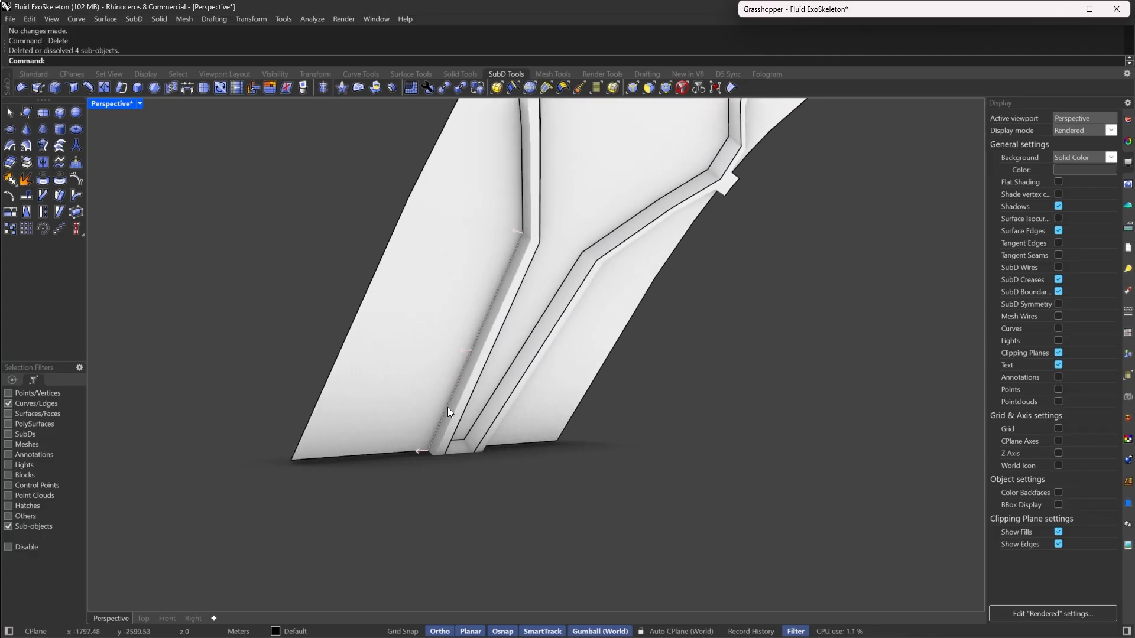
double_click(457, 410)
key("Delete")
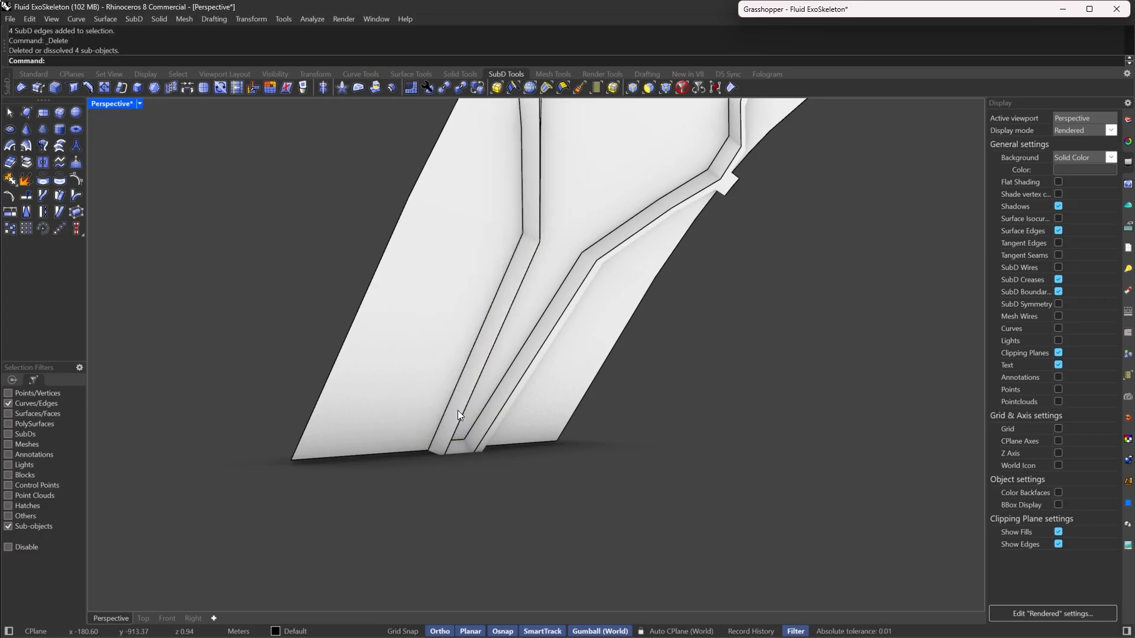
Return the SubDs to smooth display and inspect the end of the leg
scroll(448, 487, "down", 6)
right_click_drag(461, 473, 558, 374)
scroll(537, 301, "up", 4)
key("Tab")
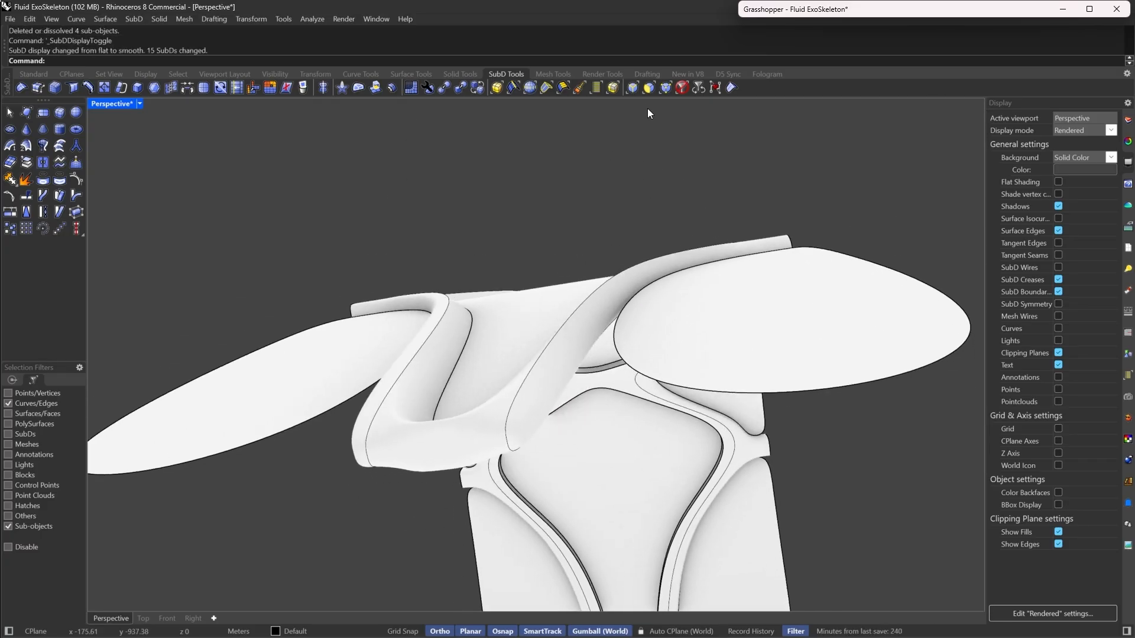
Switch the viewport to Shaded display and crease the 12-edge loop along the side rim of the end leg
left_click(632, 88)
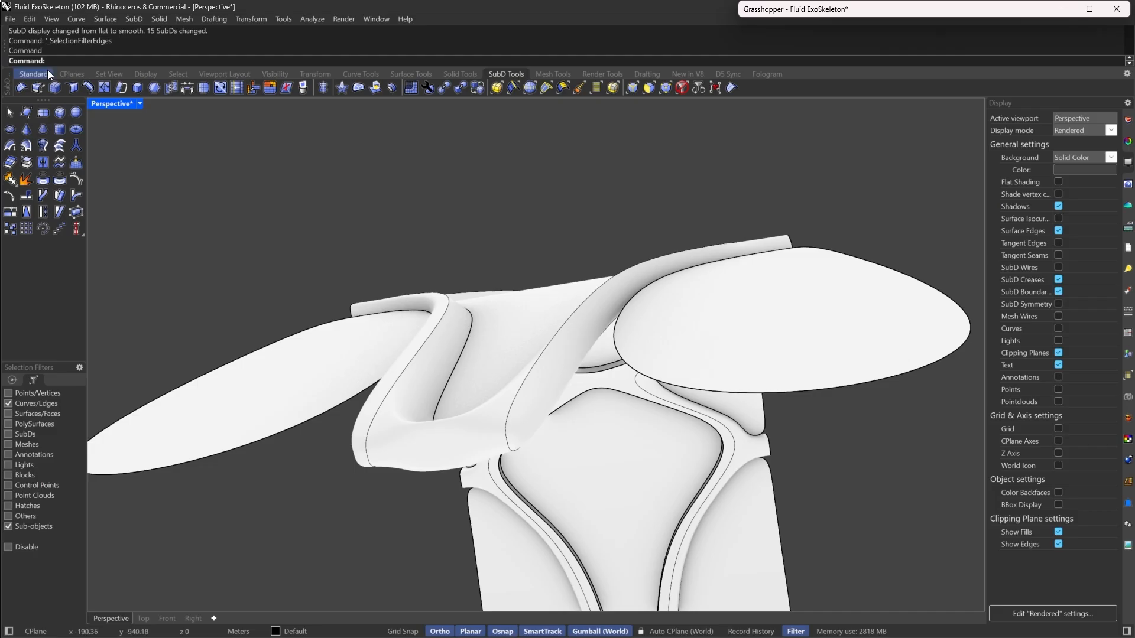
left_click(137, 104)
left_click(201, 75)
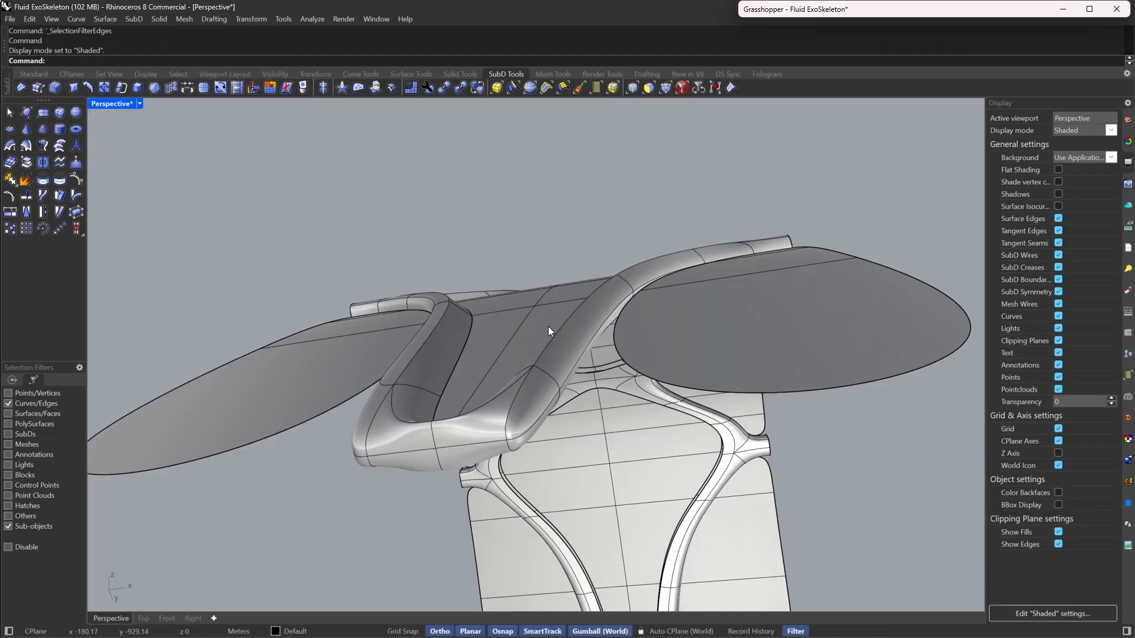
double_click(587, 341)
left_click(733, 90)
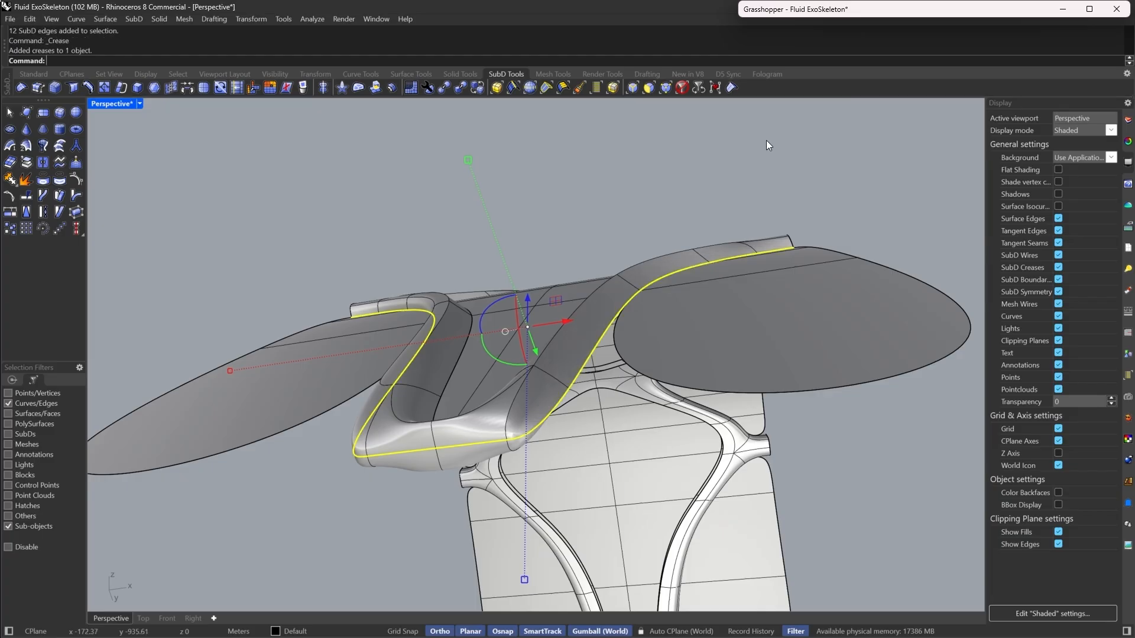
In flat SubD display, select all edges at the leg's foot and relocate their gumball to the adjacent panel's lower corner
right_click_drag(799, 168, 717, 395)
key("Tab")
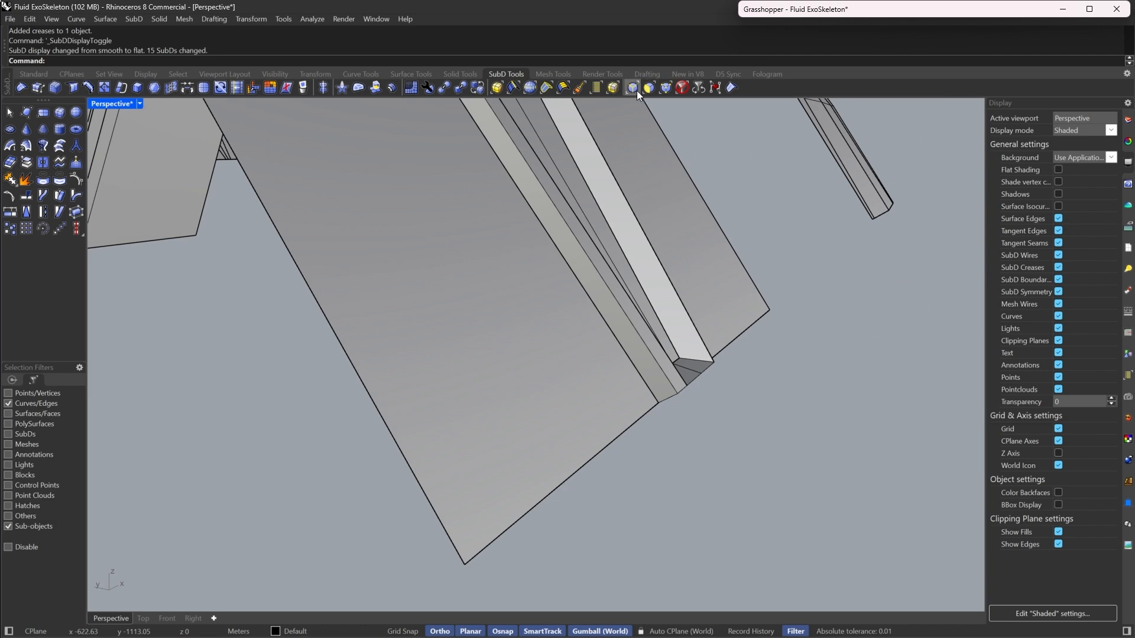
left_click(633, 87)
left_click_drag(599, 530, 853, 377)
right_click_drag(853, 377, 562, 526)
left_click_drag(519, 565, 867, 423)
right_click_drag(868, 423, 487, 405)
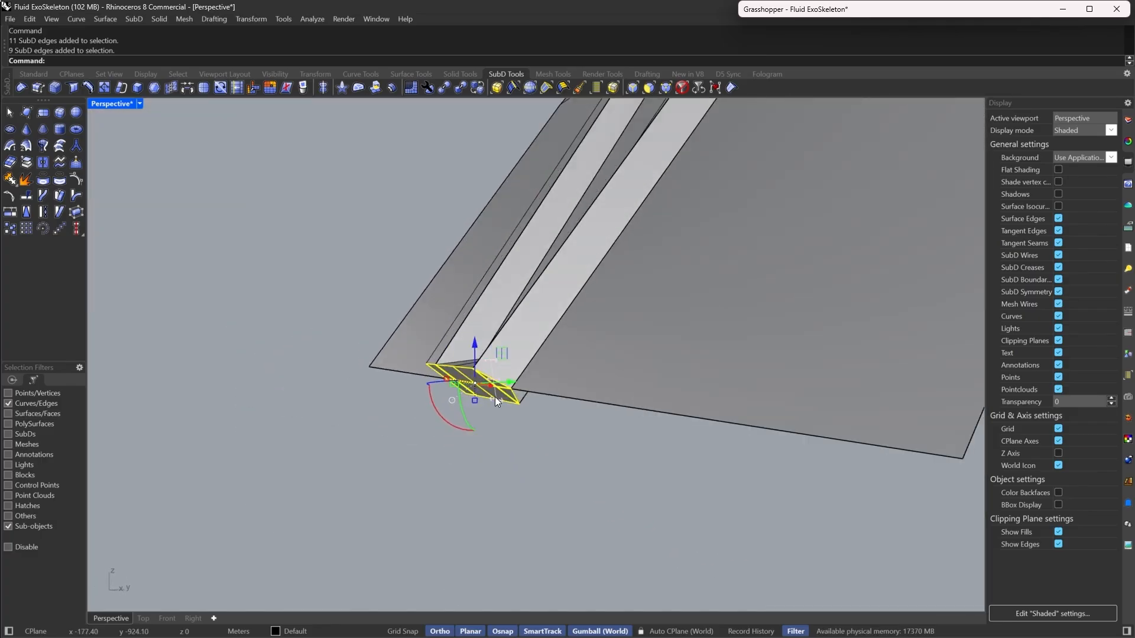
type("GumballRelocate")
key("Return")
scroll(555, 398, "down", 4)
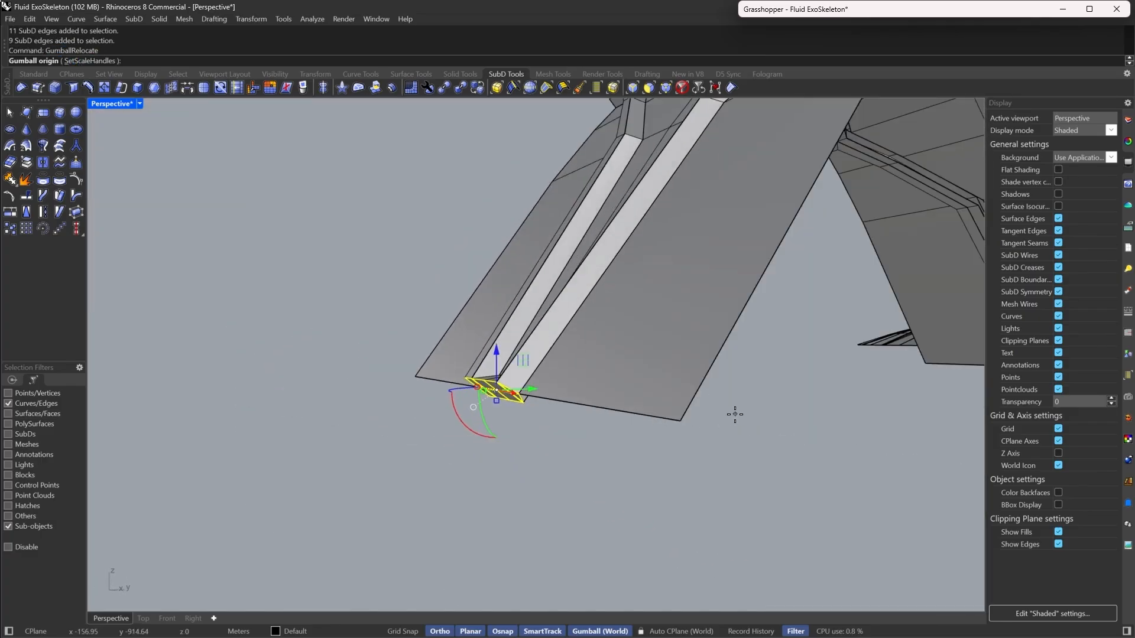
left_click(681, 420)
right_click_drag(682, 421, 637, 454)
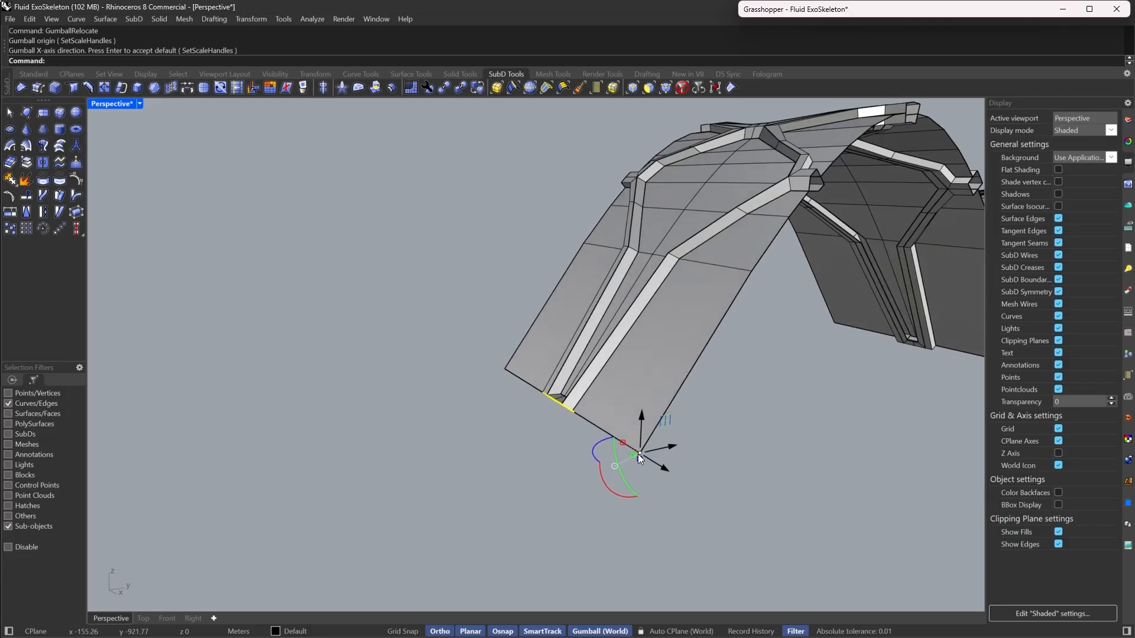
key("Return")
Scale the edges at the leg's foot outward beyond the panel ends and restore smooth SubD display
scroll(637, 448, "up", 5)
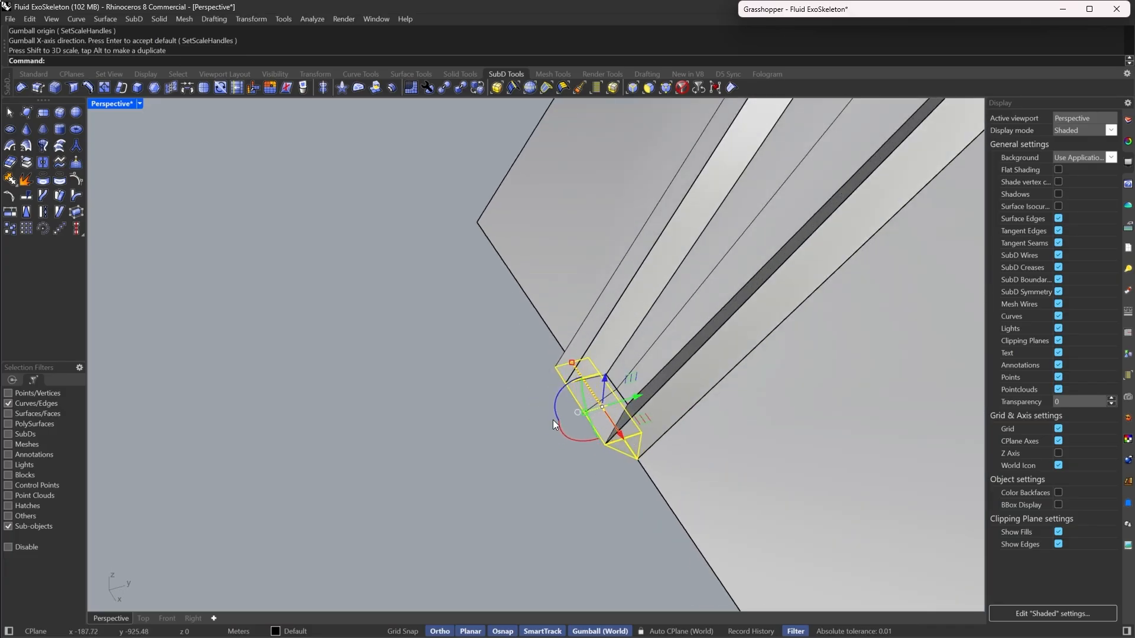
left_click_drag(587, 414, 522, 421)
scroll(522, 420, "down", 8)
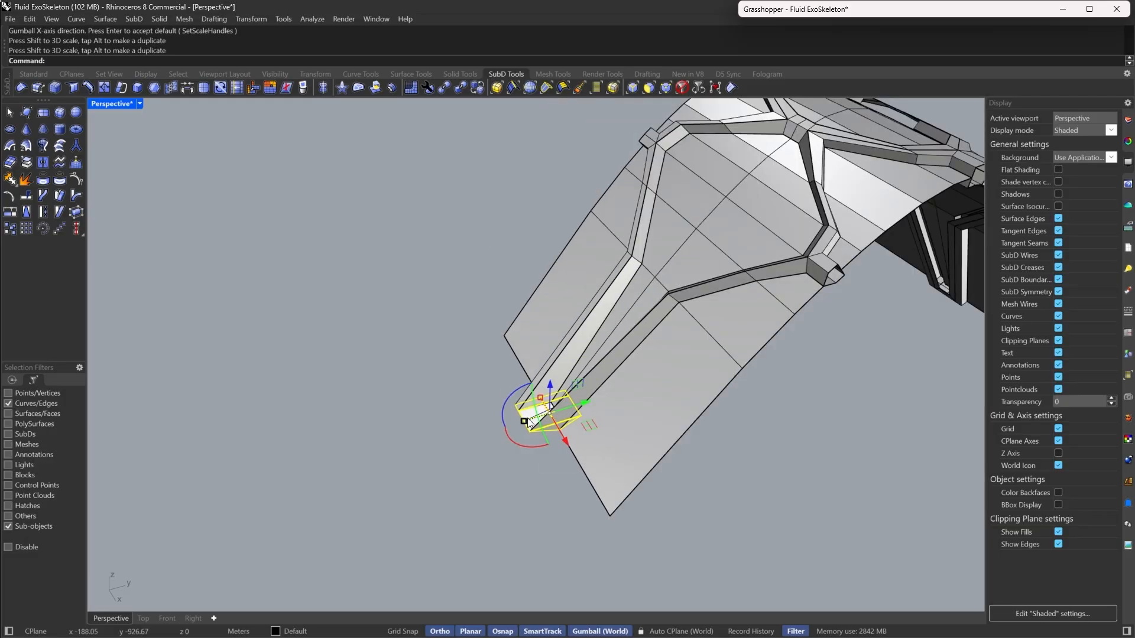
right_click_drag(525, 420, 582, 405)
key("Escape")
key("Tab")
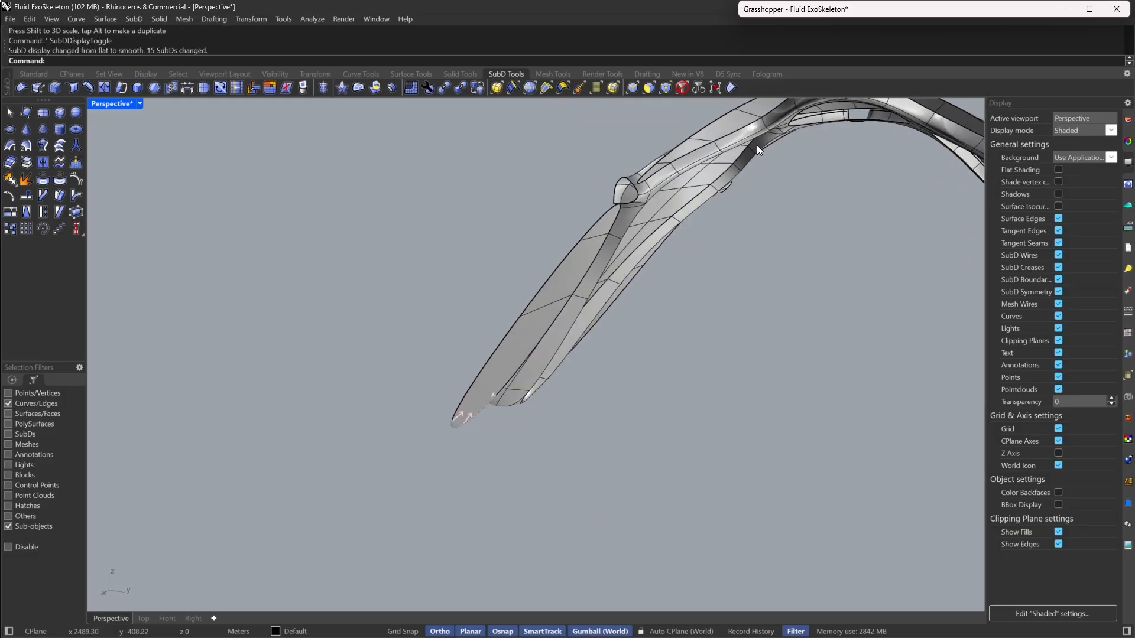
Delete the faces closing off the bottom of the leg's foot and return the SubDs to smooth display
right_click_drag(464, 411, 515, 498)
key("Tab")
scroll(552, 417, "up", 8)
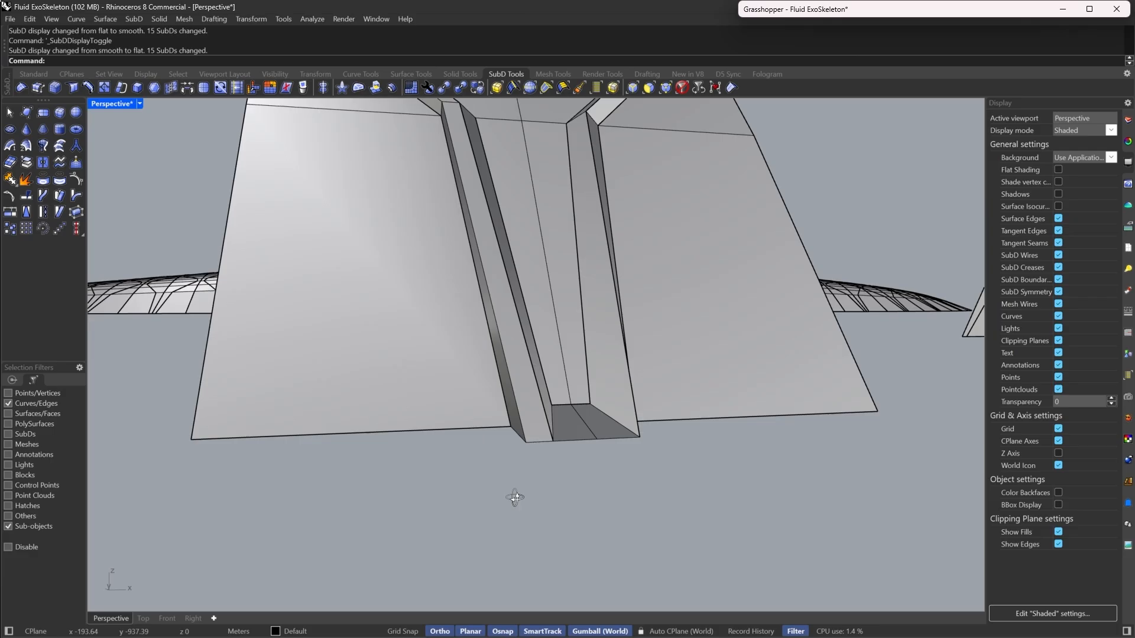
left_click(648, 88)
left_click_drag(398, 552, 803, 409)
right_click_drag(803, 409, 492, 352)
key("Delete")
key("Tab")
scroll(487, 350, "up", 5)
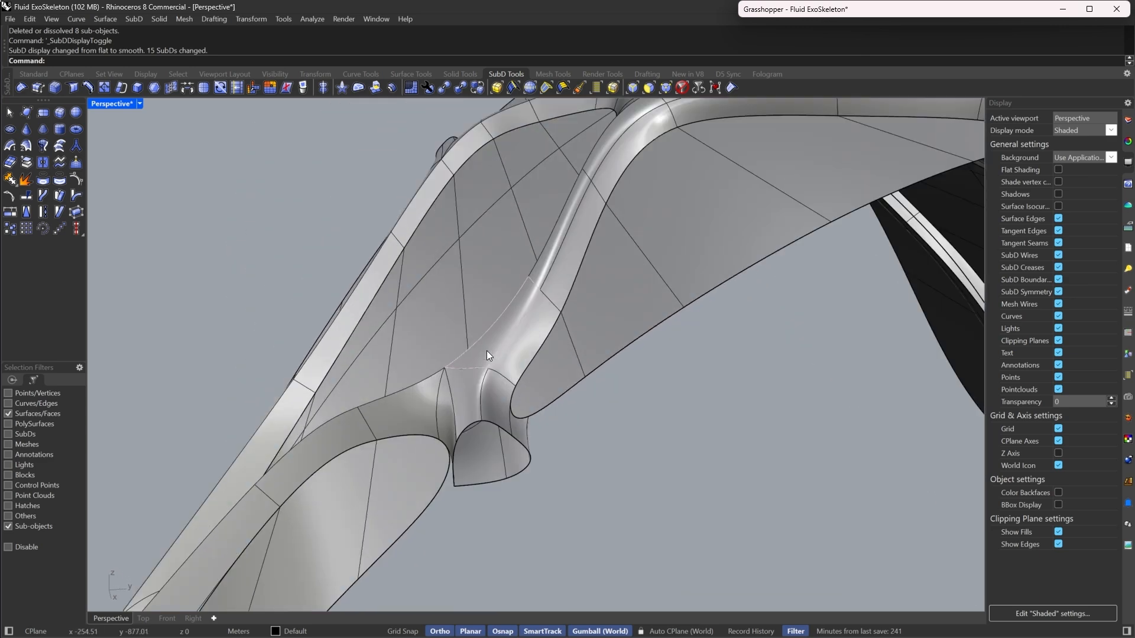
Crease the seven-edge loop running from the side connector along the frame rib
left_click(633, 91)
double_click(509, 429)
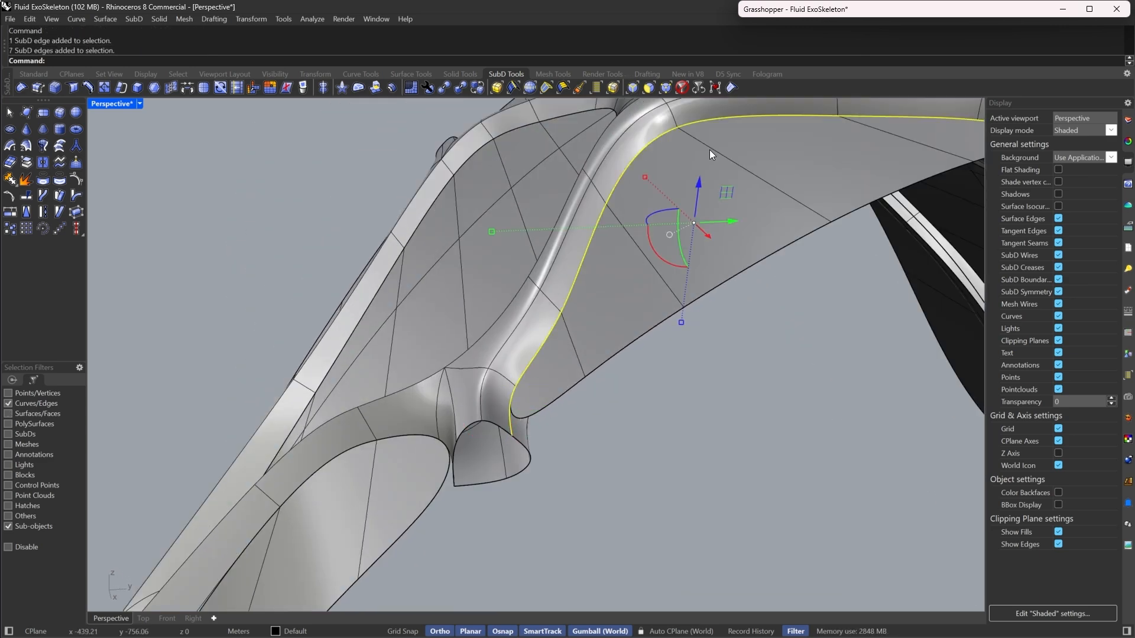
left_click(731, 88)
Dissolve the seven-edge middle loops along the ribs leading from the side connectors
scroll(497, 427, "up", 4)
key("Tab")
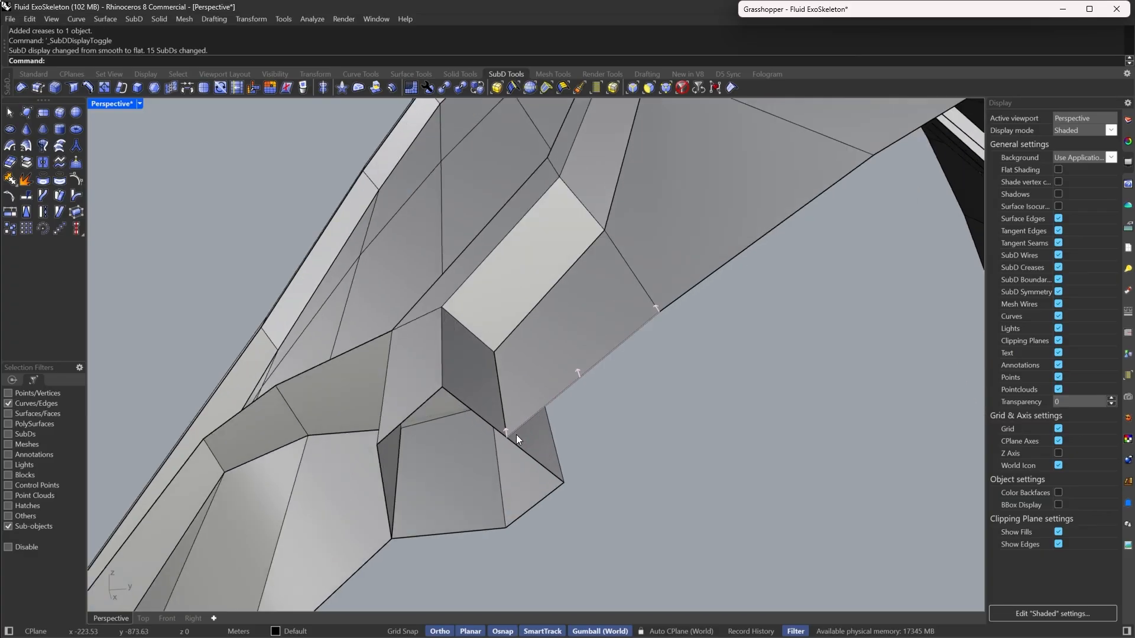
key("Tab")
double_click(446, 361)
key("Delete")
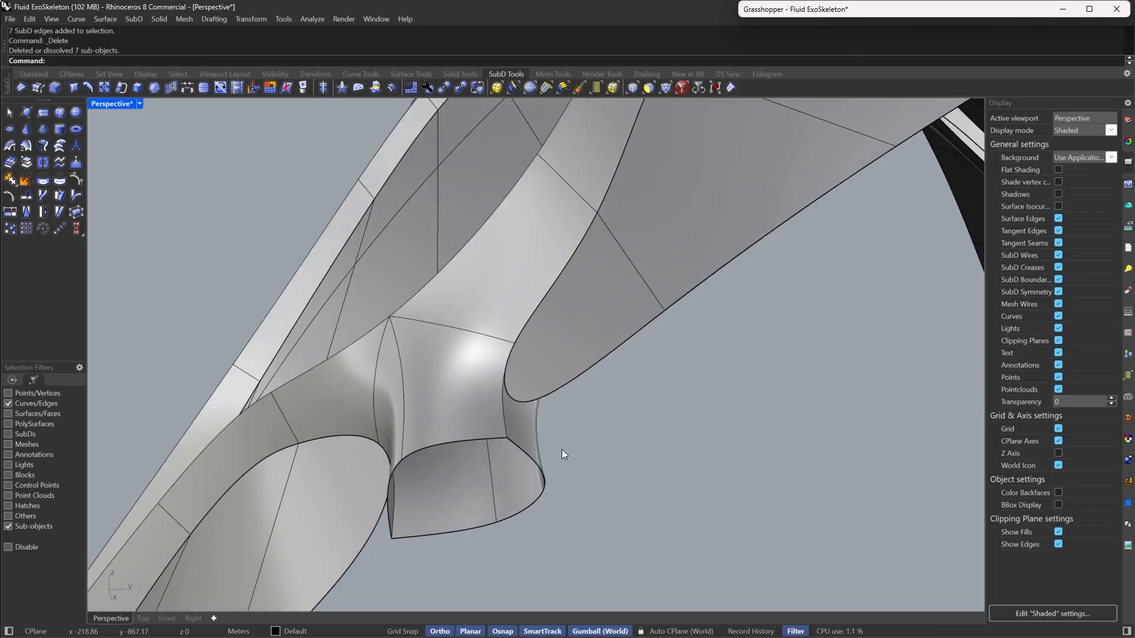
right_click_drag(561, 449, 623, 277)
double_click(268, 256)
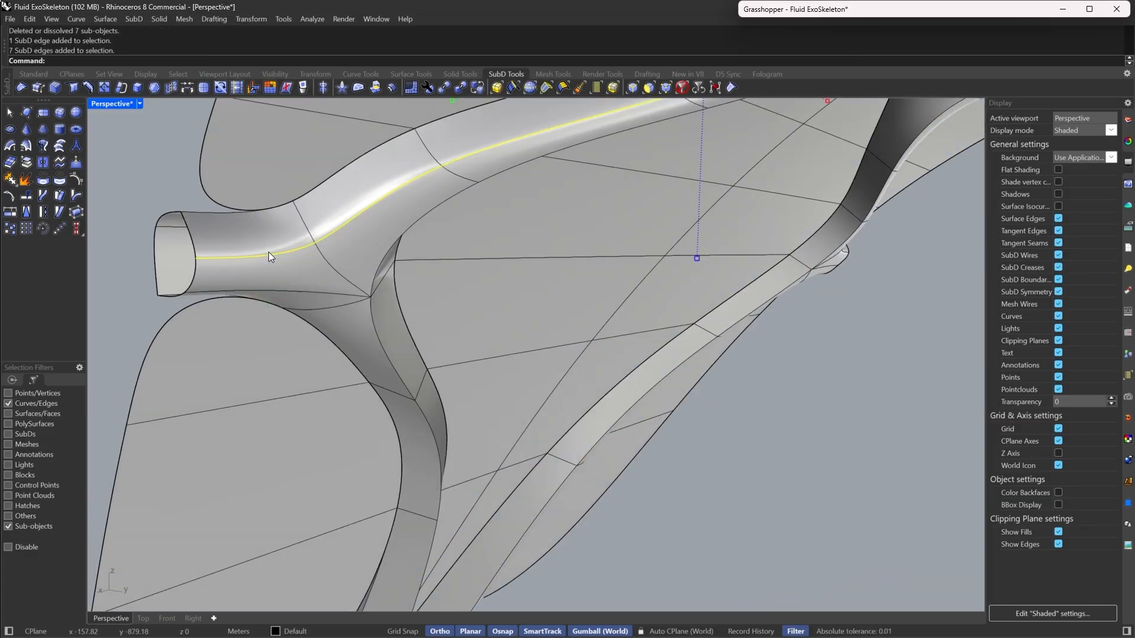
key("Delete")
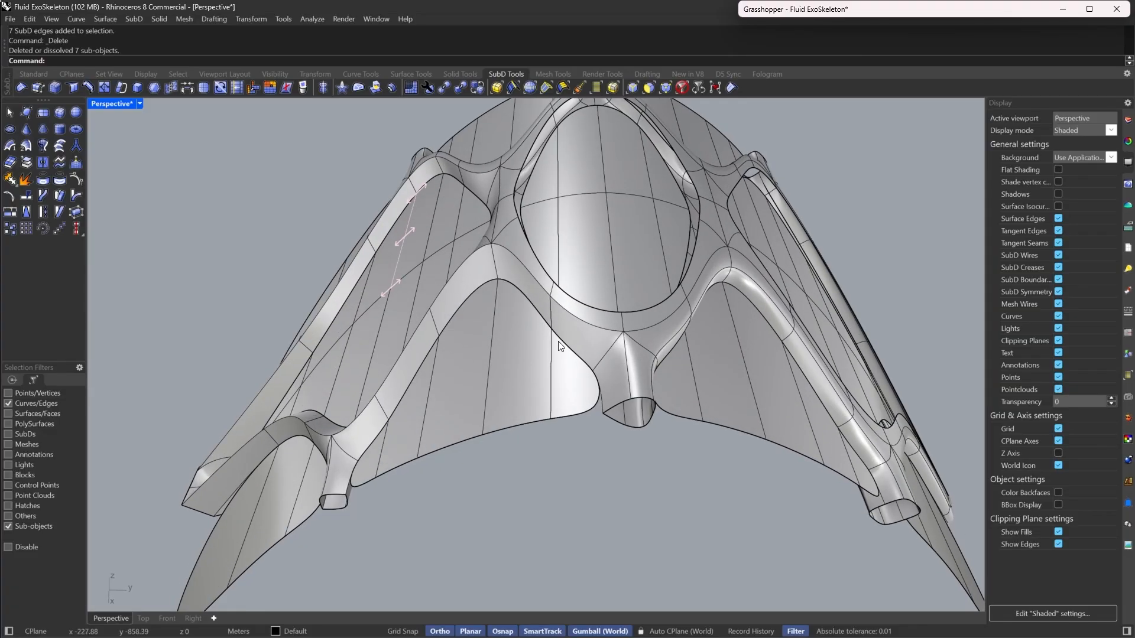
Bridge the two 12-edge loops around the central oval opening to close its side wall
scroll(623, 278, "up", 6)
scroll(519, 219, "down", 3)
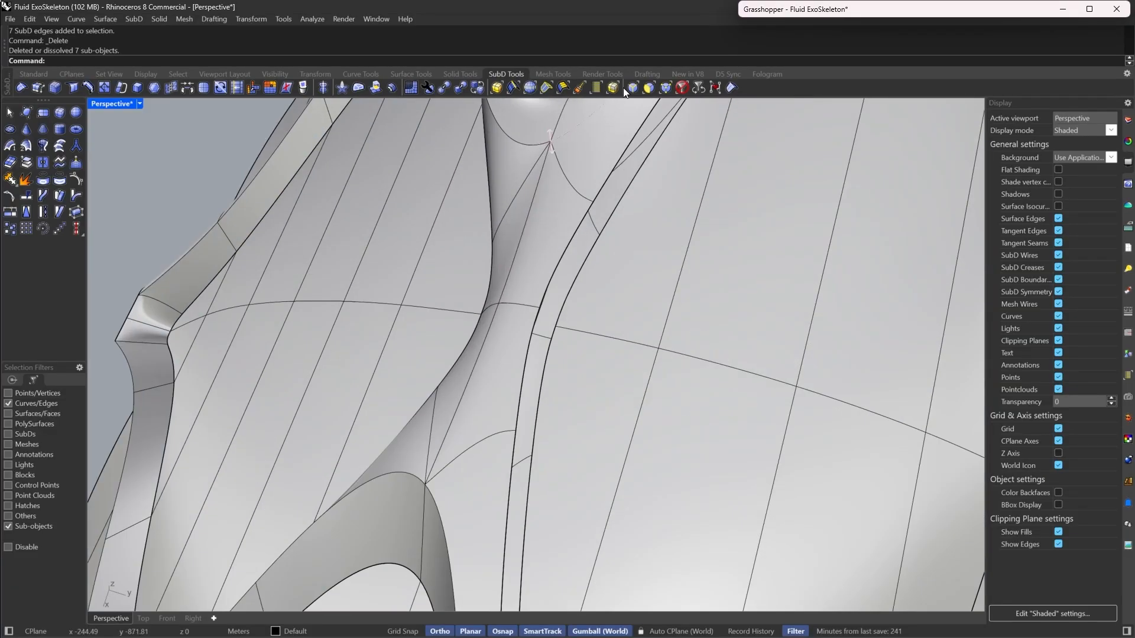
double_click(569, 247)
scroll(583, 352, "down", 4)
right_click_drag(582, 347, 658, 165)
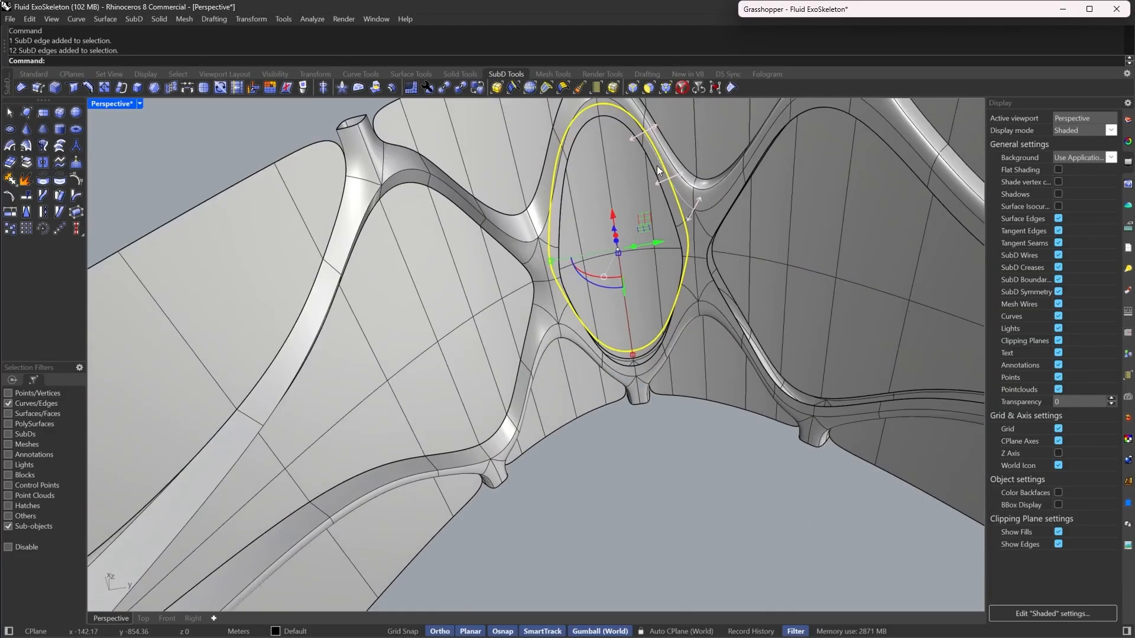
scroll(529, 196, "up", 5)
double_click(503, 231)
scroll(503, 230, "down", 2)
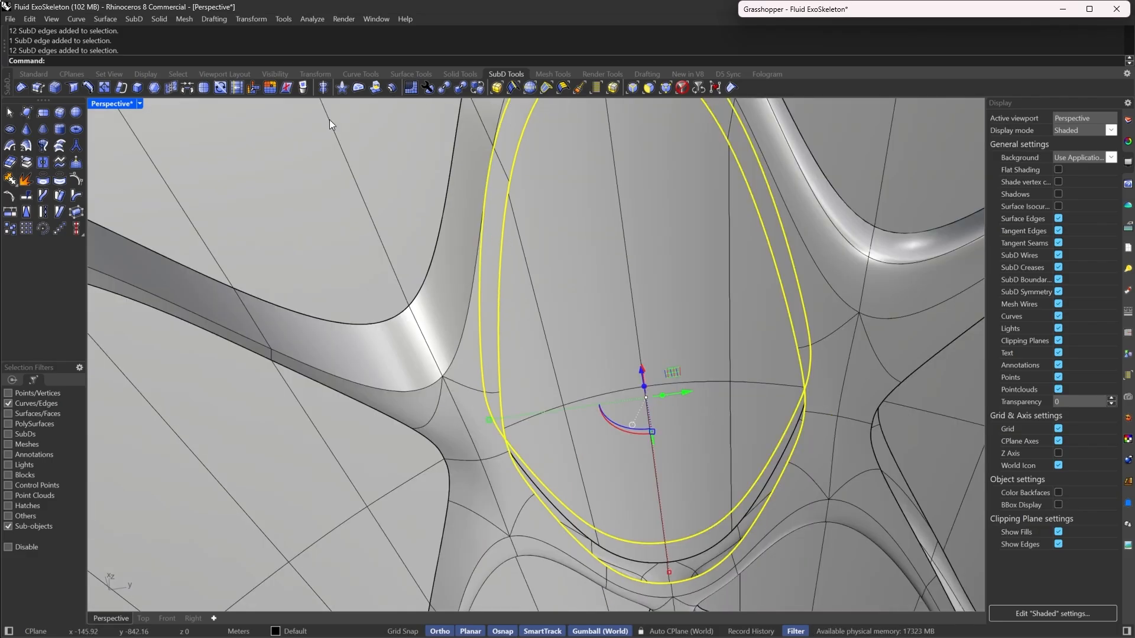
left_click(188, 89)
key("Return")
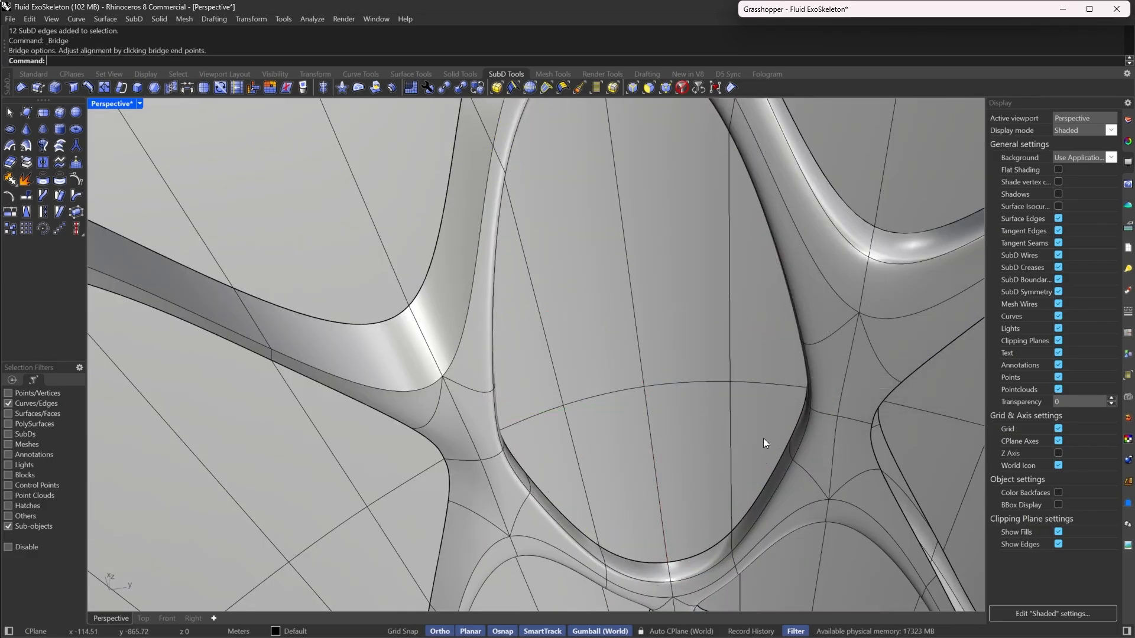
Dissolve a 12-edge loop around the oval opening's new wall and crease the loop along the opening's rim
double_click(788, 461)
key("Delete")
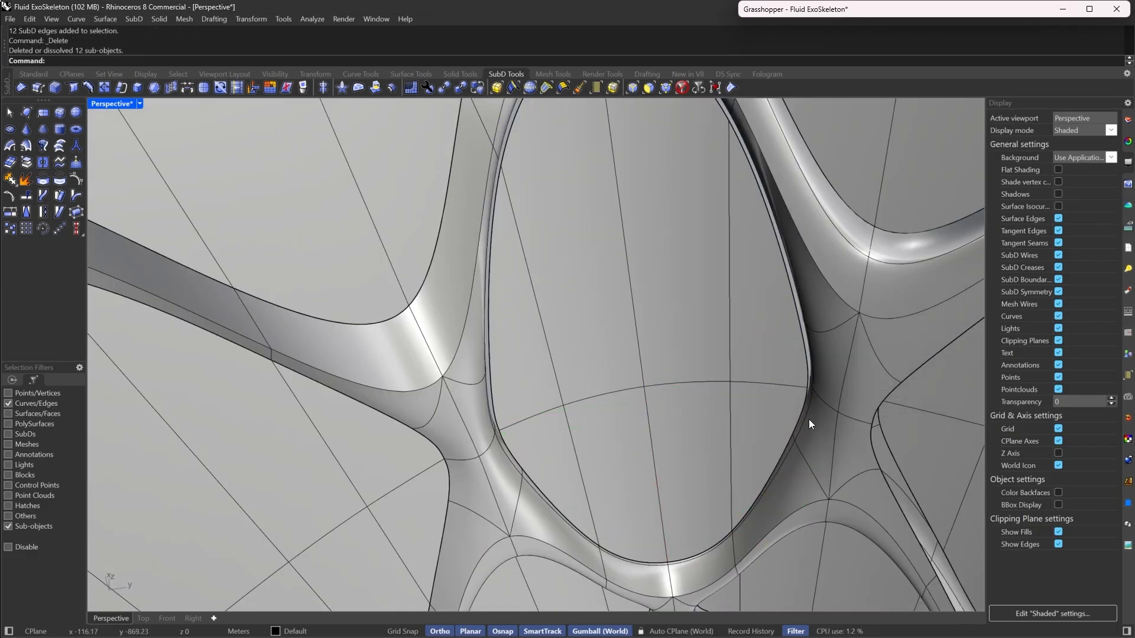
double_click(806, 419)
left_click(733, 90)
right_click_drag(721, 266, 765, 434)
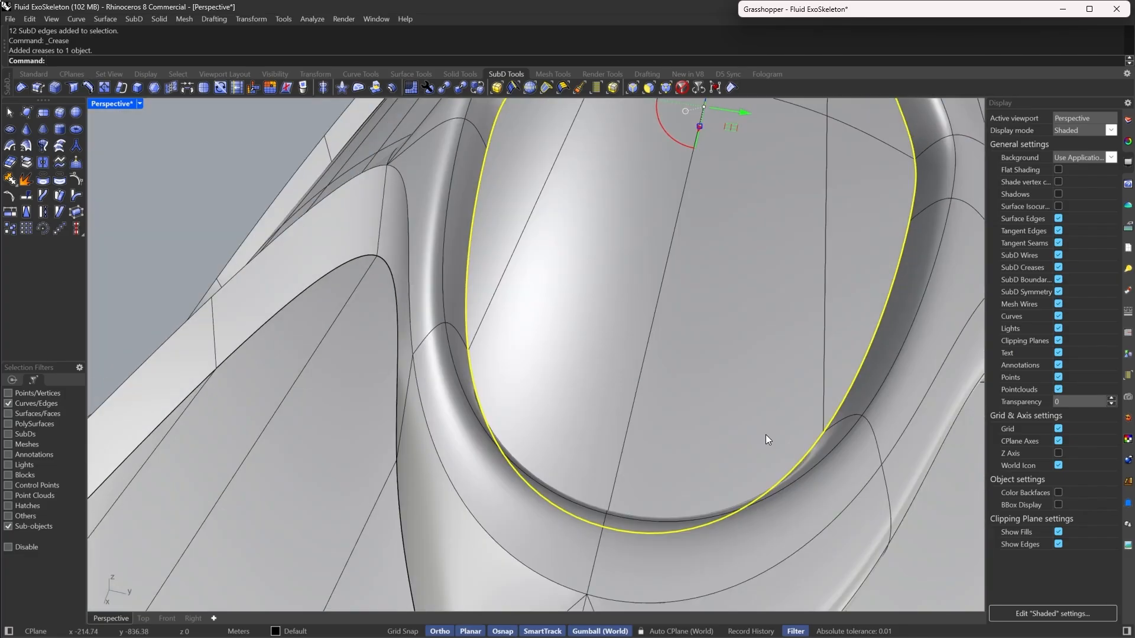
Dissolve the remaining 12-edge loop around the wall of the central oval opening
scroll(765, 435, "down", 5)
key("Delete")
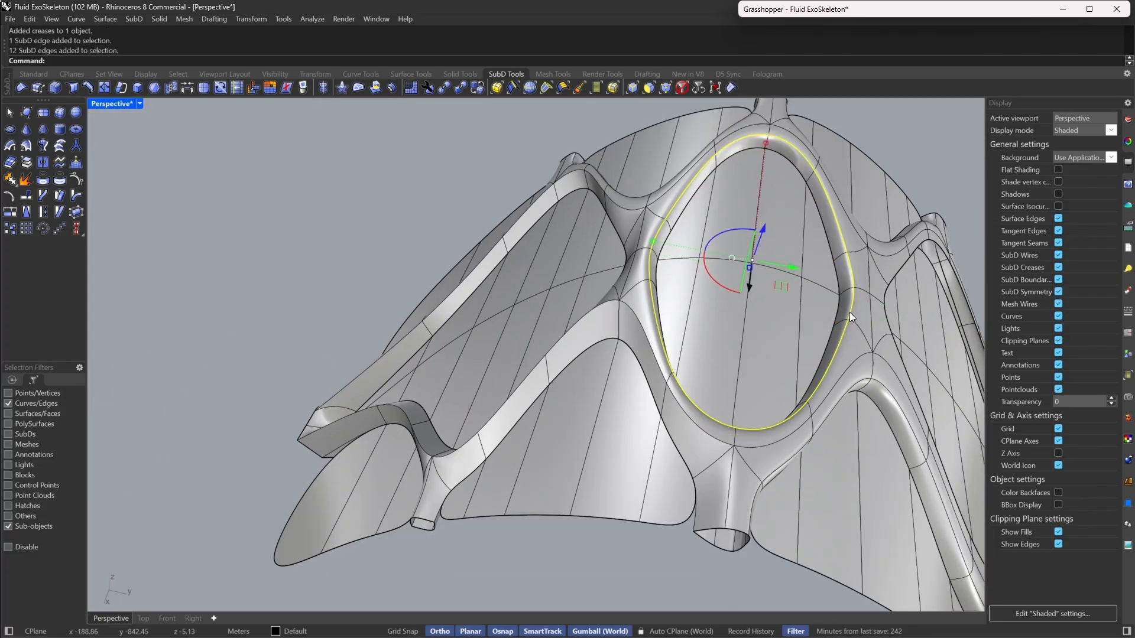
right_click_drag(849, 312, 768, 377)
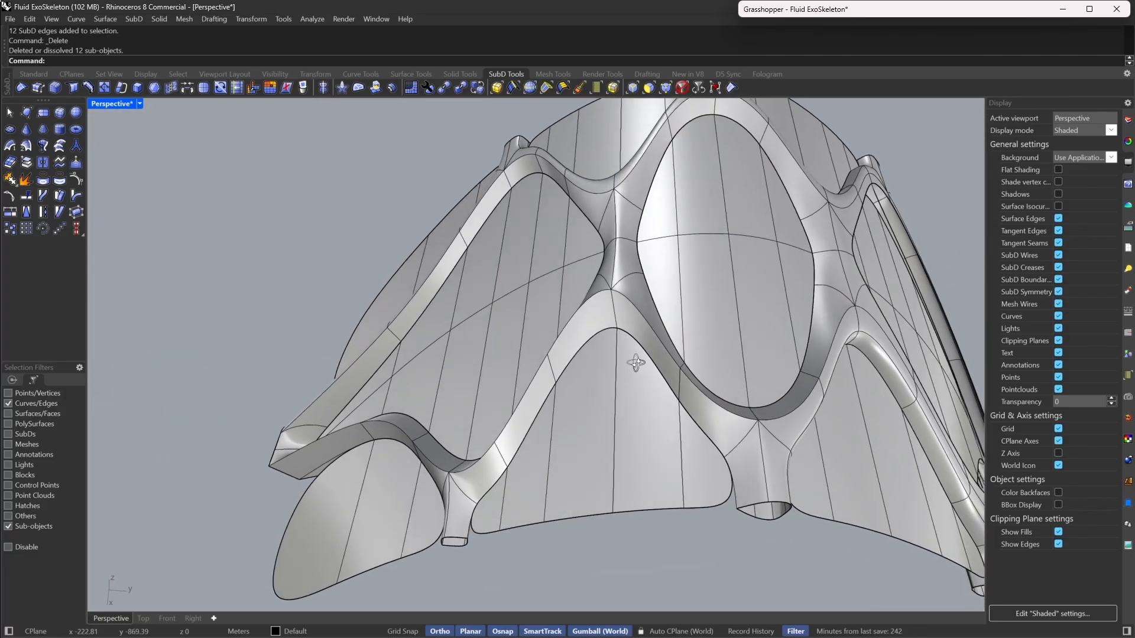
scroll(619, 261, "down", 4)
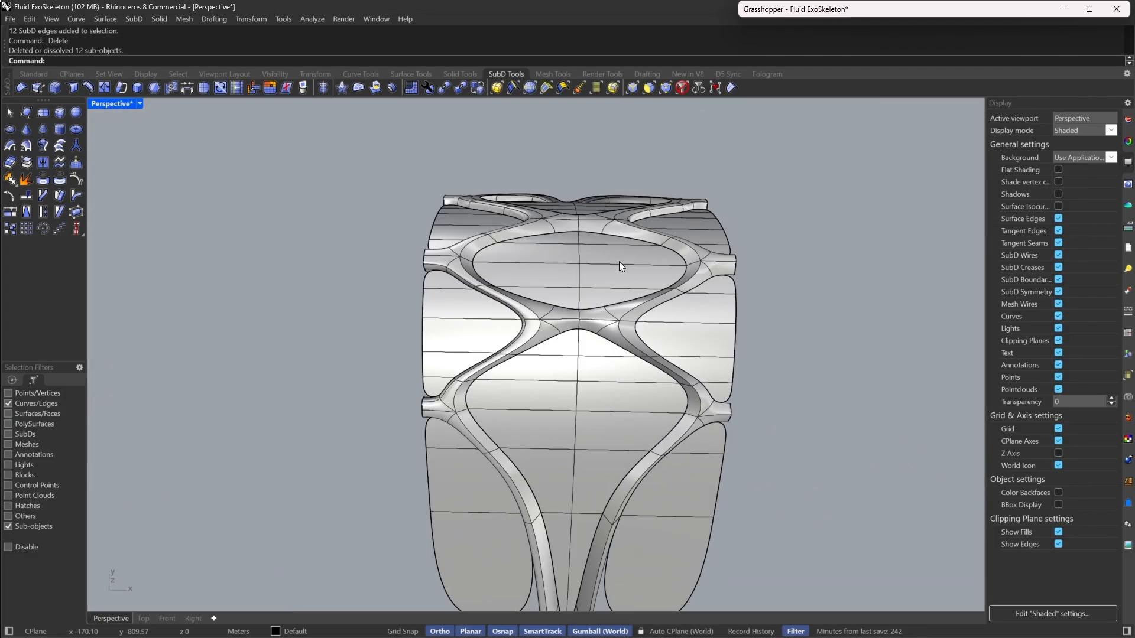
In the flat-displayed Top view, delete the faces of the upper half and the lower-left quarter, keeping only the lower-right quarter
key("Tab")
right_click_drag(684, 310, 455, 419)
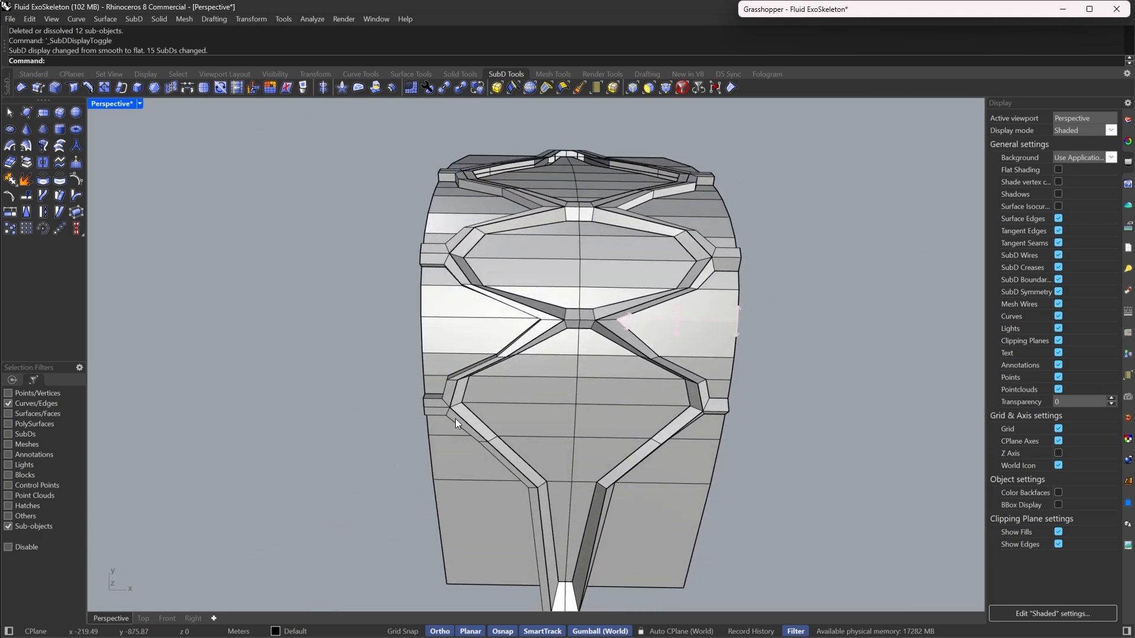
left_click(143, 618)
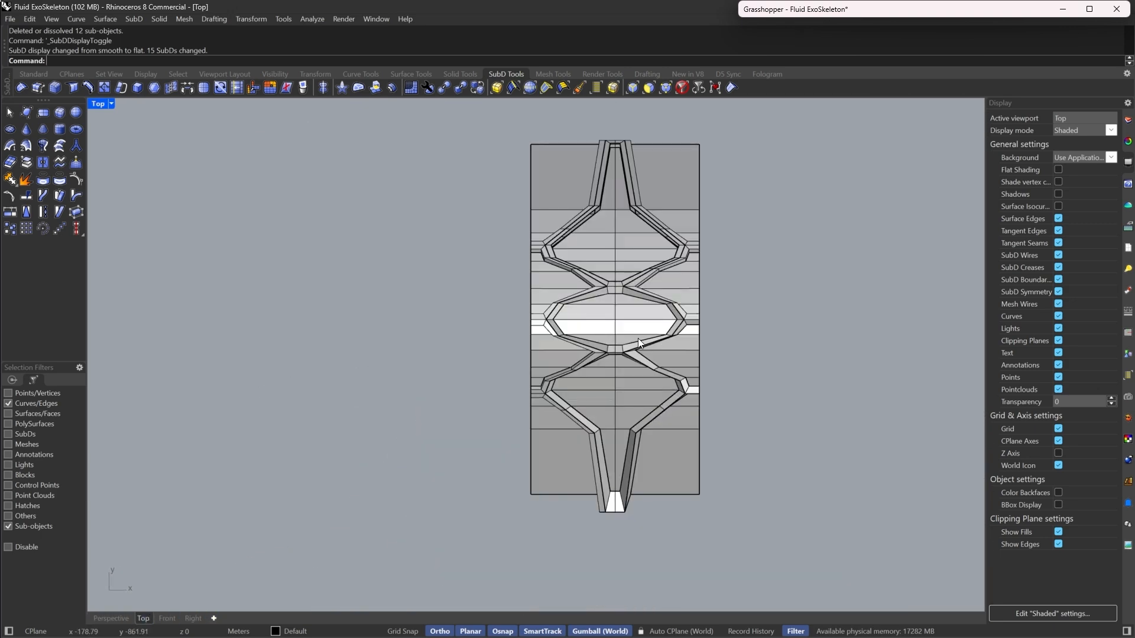
left_click(648, 88)
left_click_drag(353, 147, 827, 395)
scroll(490, 443, "up", 5)
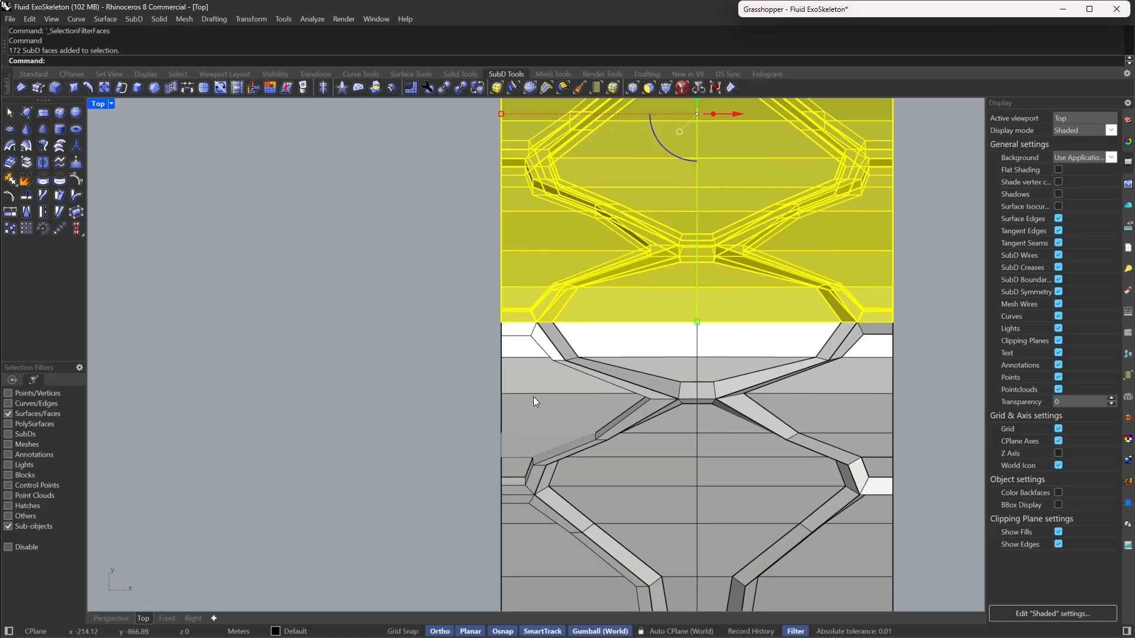
scroll(533, 396, "down", 5)
left_click_drag(482, 555, 620, 251)
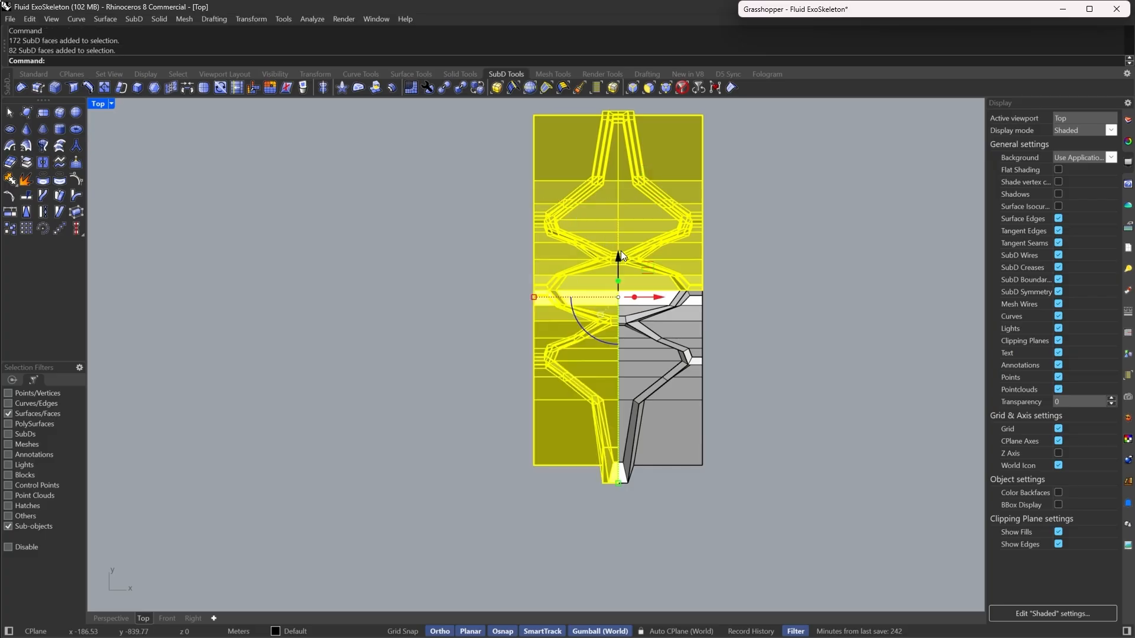
key("Delete")
scroll(695, 319, "up", 3)
right_click_drag(719, 328, 693, 305)
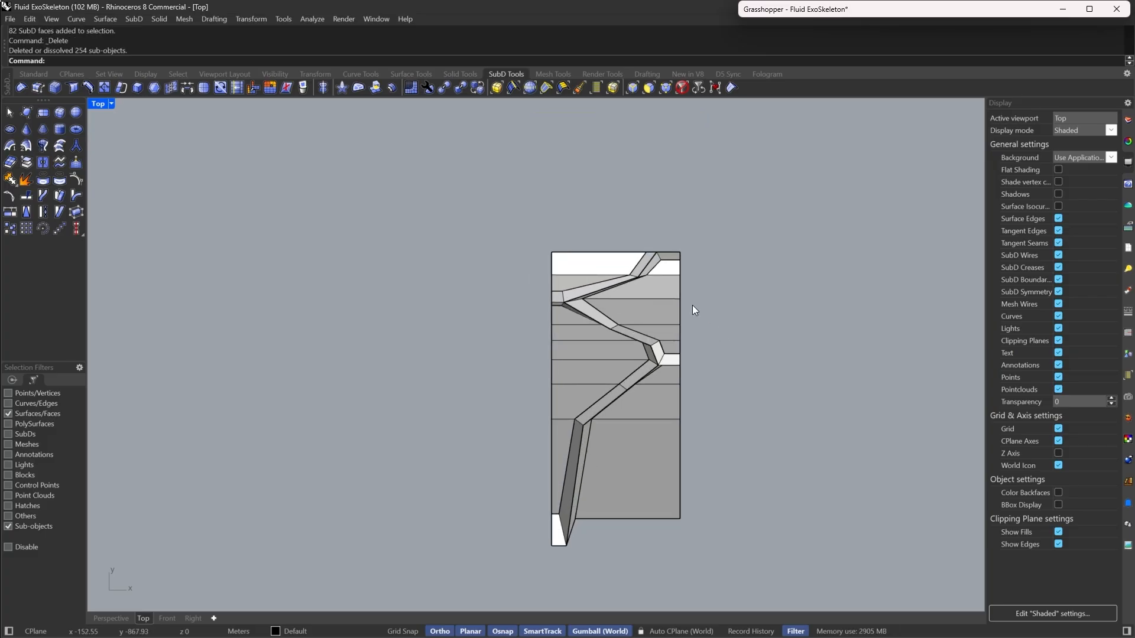
Select the remaining quarter SubDs without sub-object filtering and compare their smooth and flat display
left_click(683, 93)
left_click_drag(756, 241, 426, 622)
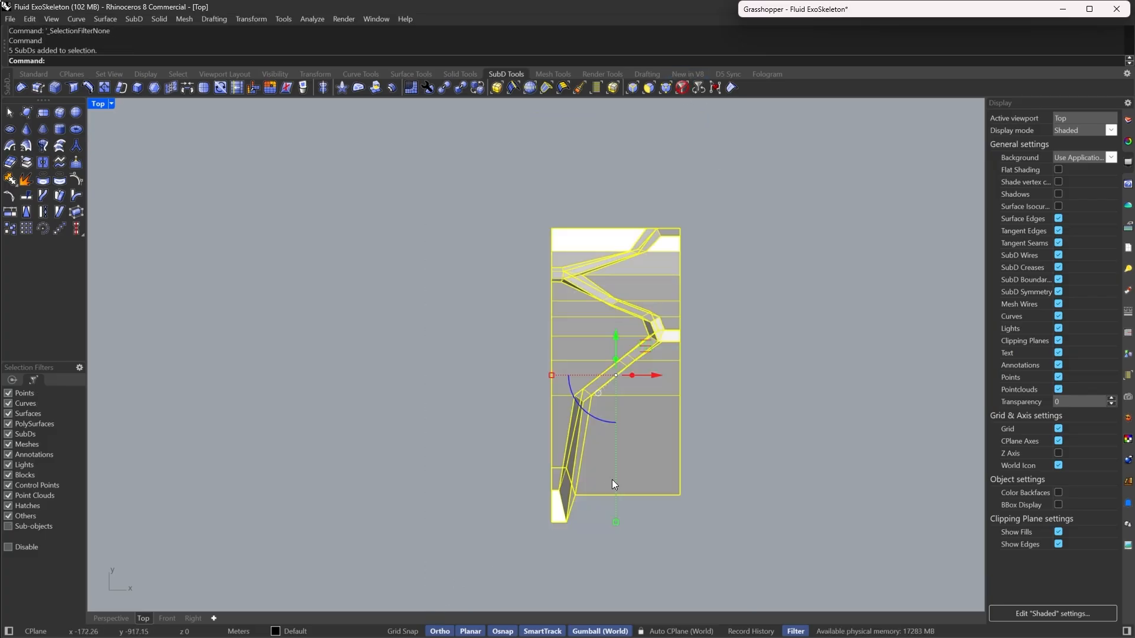
key("Tab")
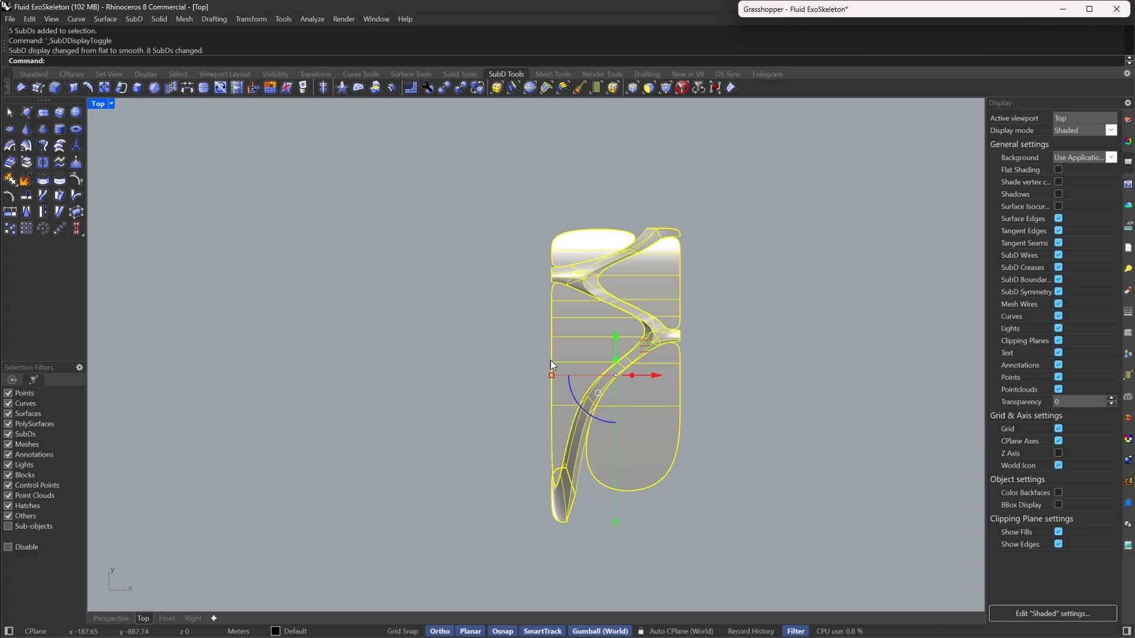
right_click_drag(618, 344, 597, 357)
scroll(587, 353, "up", 4)
key("Tab")
right_click_drag(623, 403, 597, 385)
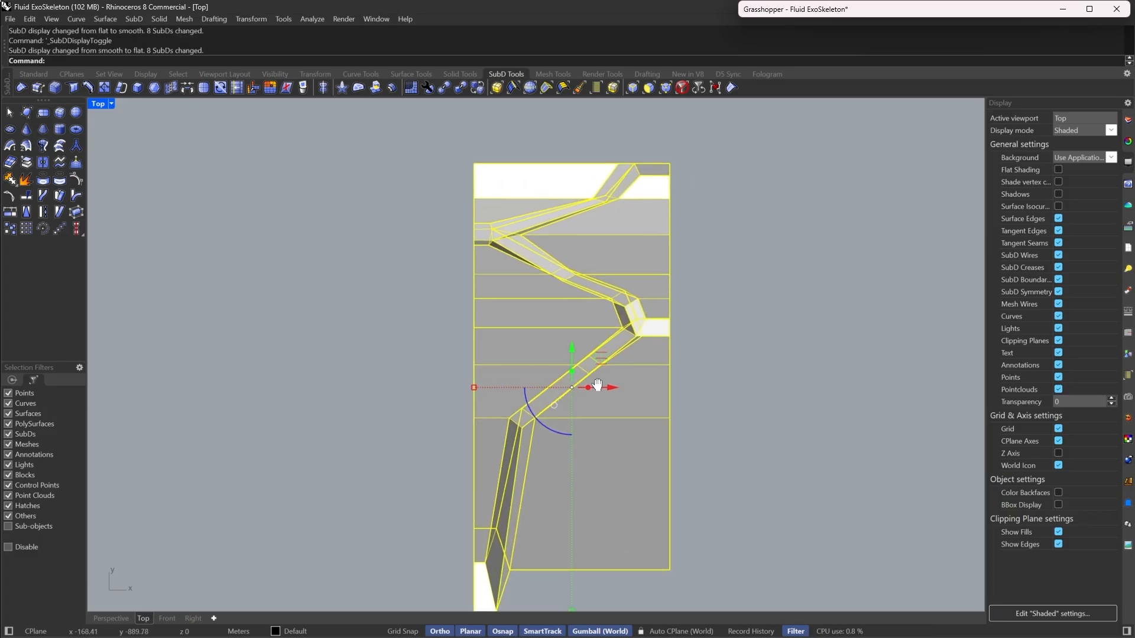
key("Escape")
scroll(580, 350, "up", 2)
scroll(580, 363, "down", 2)
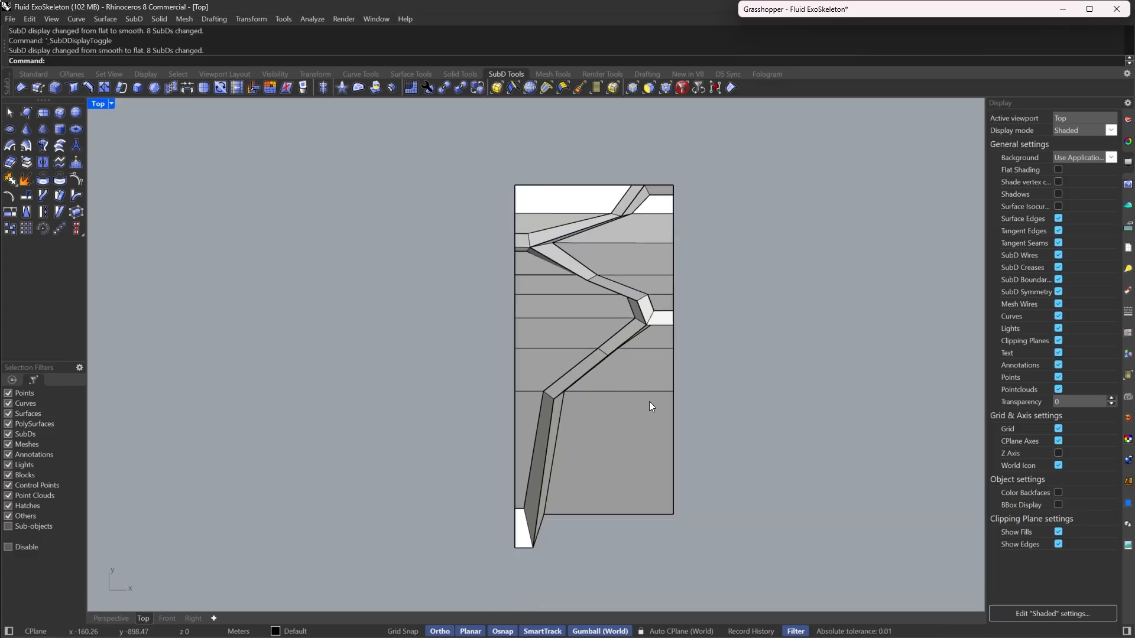
Switch to the Perspective view and examine the remaining quarter's frame and panels from several sides
left_click(111, 618)
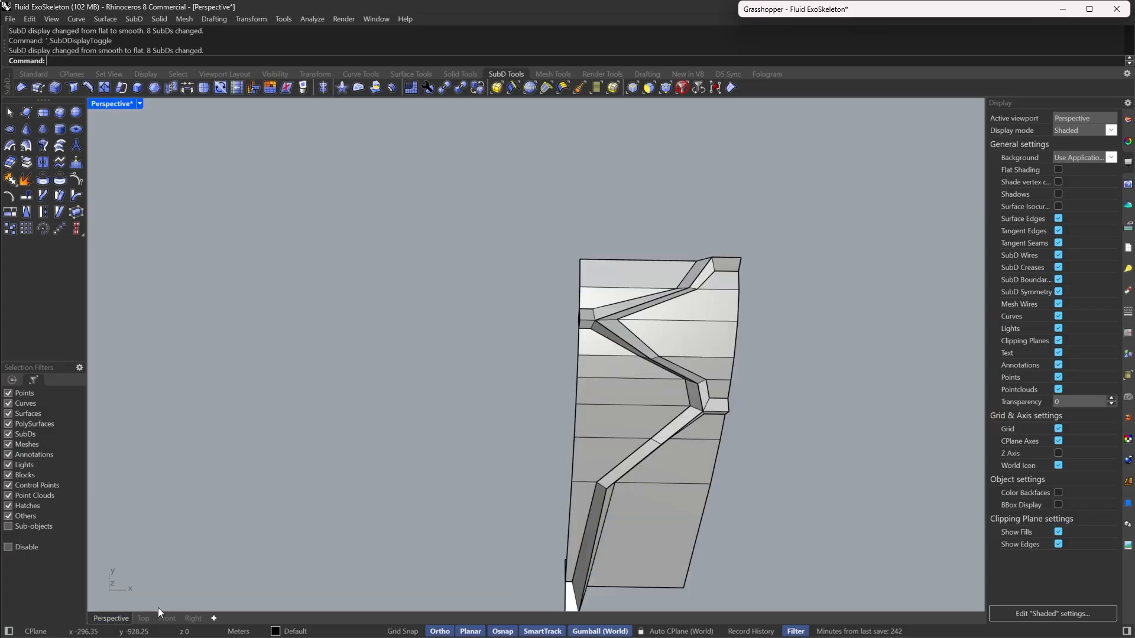
right_click_drag(514, 408, 680, 350)
scroll(601, 335, "down", 2)
scroll(495, 417, "up", 4)
left_click(497, 402)
scroll(679, 350, "up", 3)
left_click(742, 326)
scroll(742, 329, "down", 2)
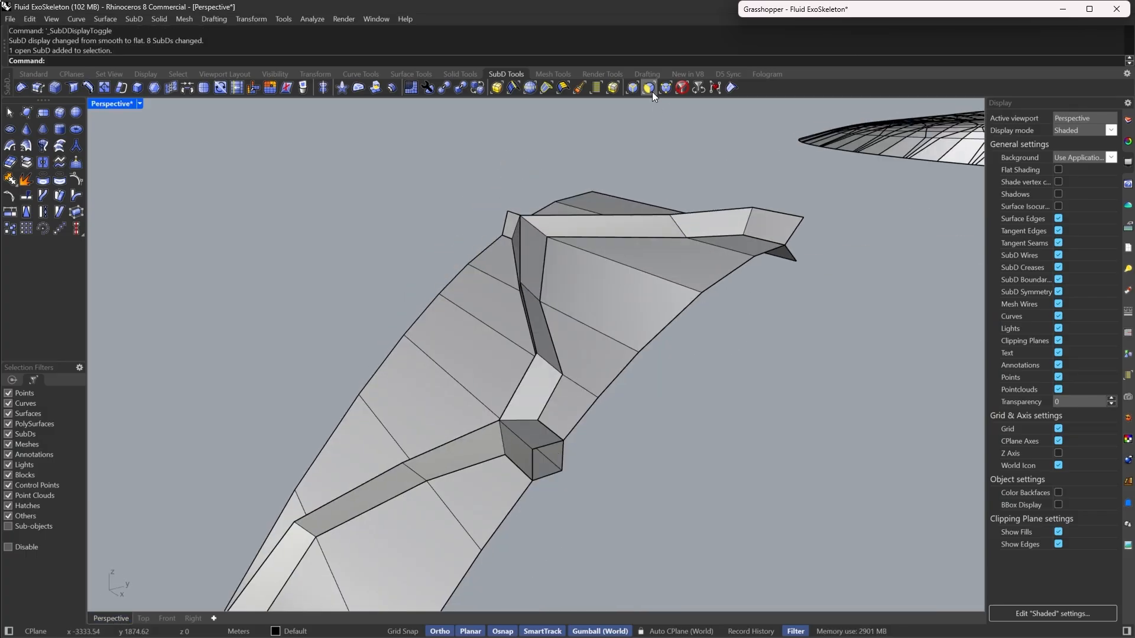
Limit selection to edges, try moving an edge of the quarter, and compare its smooth and flat display
left_click(630, 89)
left_click(671, 326)
left_click_drag(669, 321, 666, 250)
key("Tab")
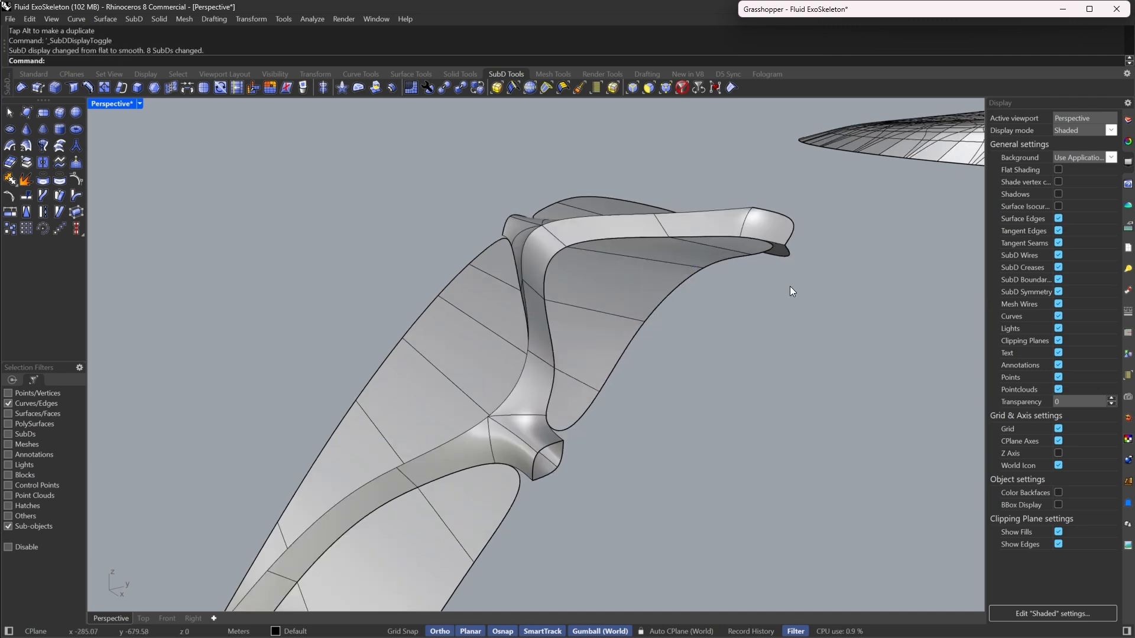
right_click_drag(790, 286, 427, 311)
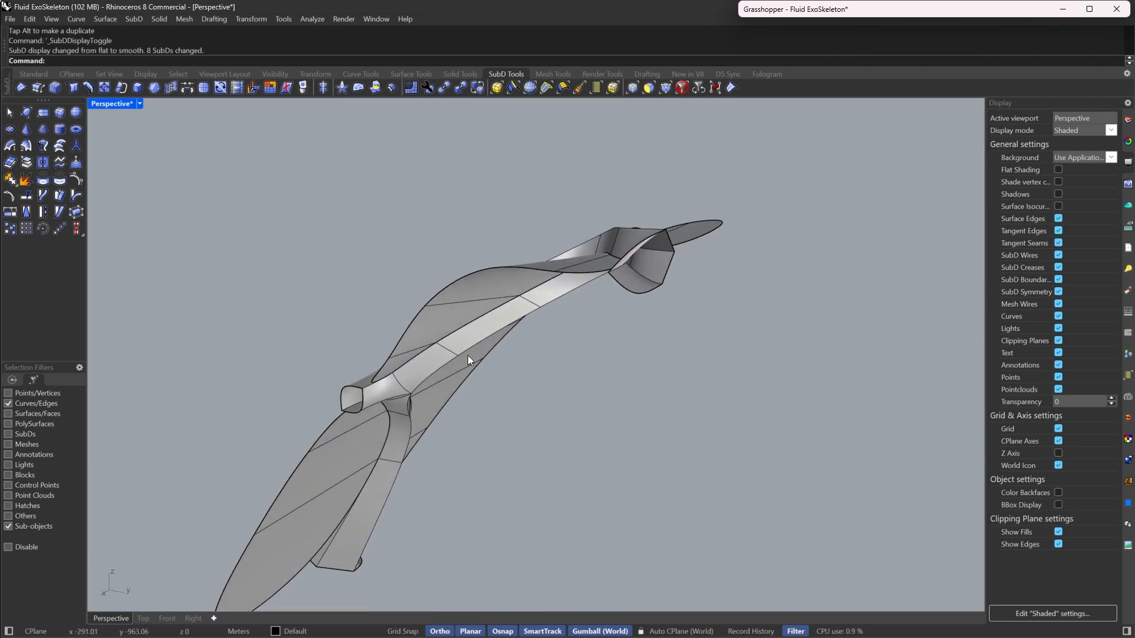
right_click_drag(464, 354, 636, 455)
key("Tab")
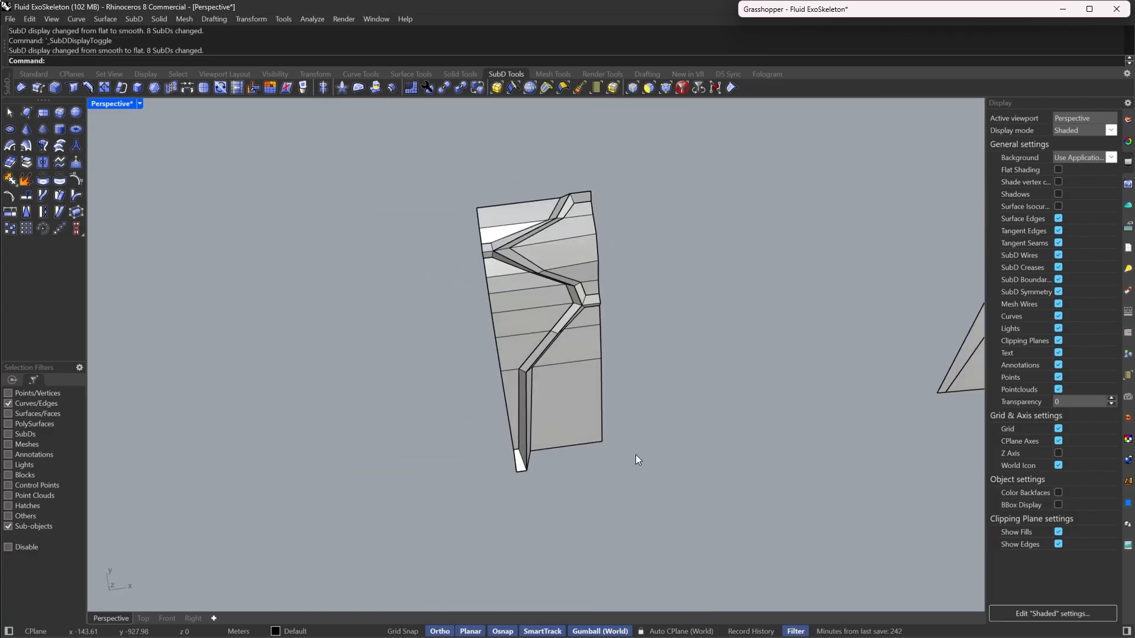
Limit selection to vertices and move the lower panel's bottom outer corner vertex outward
scroll(636, 455, "up", 2)
left_click(666, 87)
right_click_drag(669, 165, 630, 292)
left_click(580, 463)
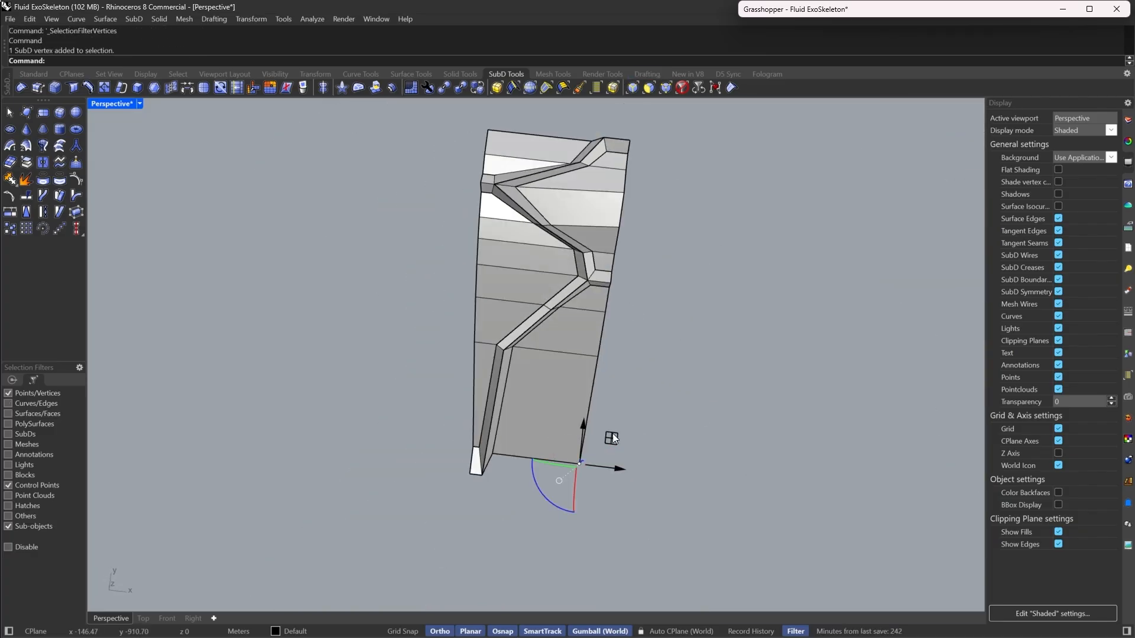
right_click_drag(595, 441, 556, 459)
left_click_drag(556, 459, 509, 499)
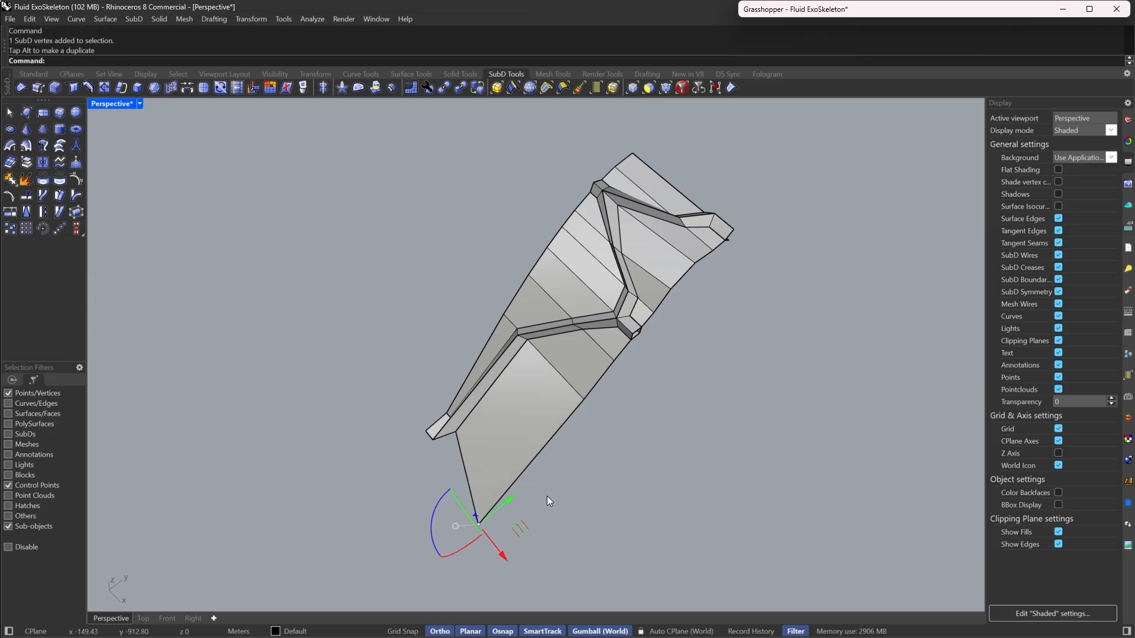
left_click(547, 496)
Select the quarter's SubDs without sub-object filtering and mirror a copy across the quarter's straight inner edge
right_click_drag(547, 492, 561, 425)
scroll(561, 423, "down", 6)
left_click(682, 87)
left_click_drag(595, 231, 529, 378)
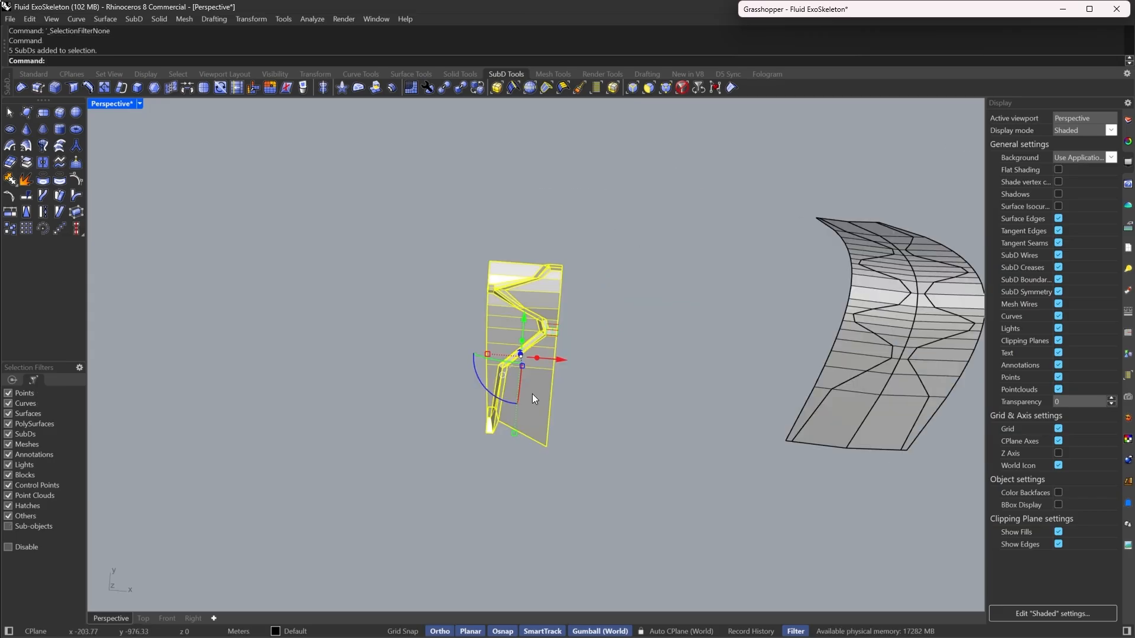
scroll(552, 351, "up", 4)
type("mi")
key("Return")
scroll(613, 250, "up", 4)
left_click(543, 262)
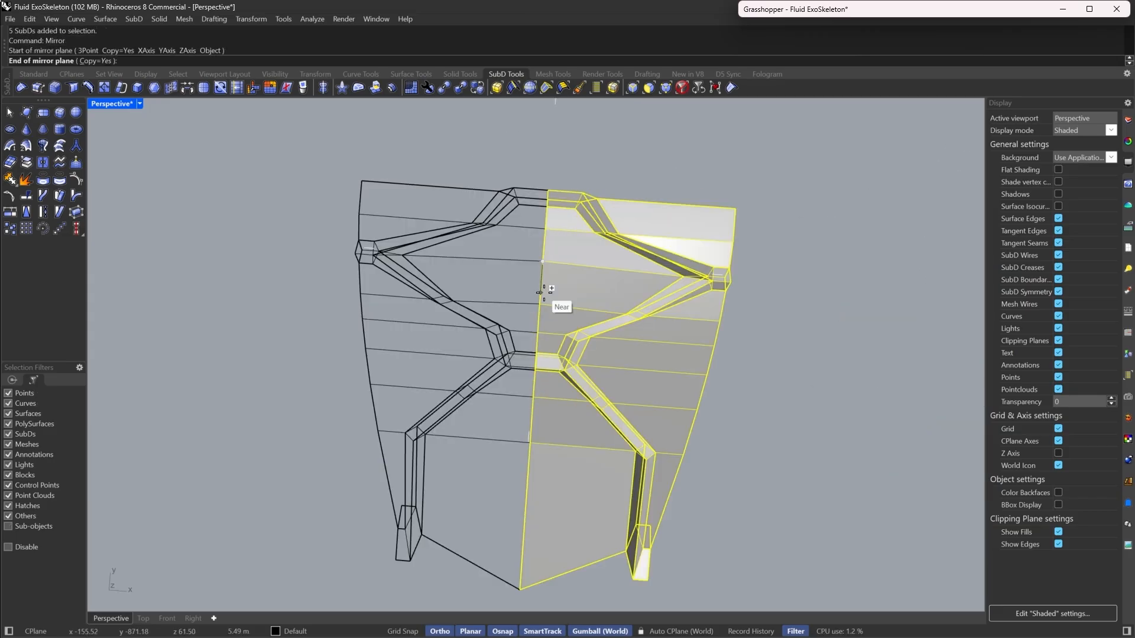
left_click(544, 291)
key("Escape")
Join the two mirrored halves of the central opening's panel, and likewise the two halves of the lower panel
left_click(562, 290)
left_click(492, 269, "shift")
right_click_drag(515, 295, 606, 199)
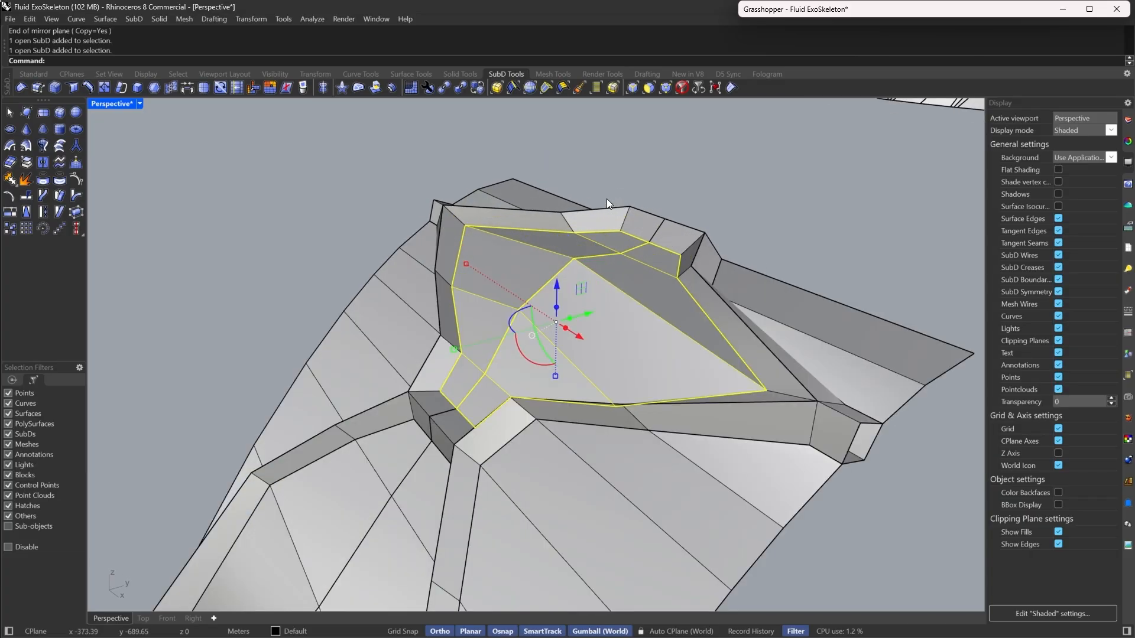
type("join")
key("Return")
key("Return")
scroll(597, 204, "down", 6)
left_click(466, 454)
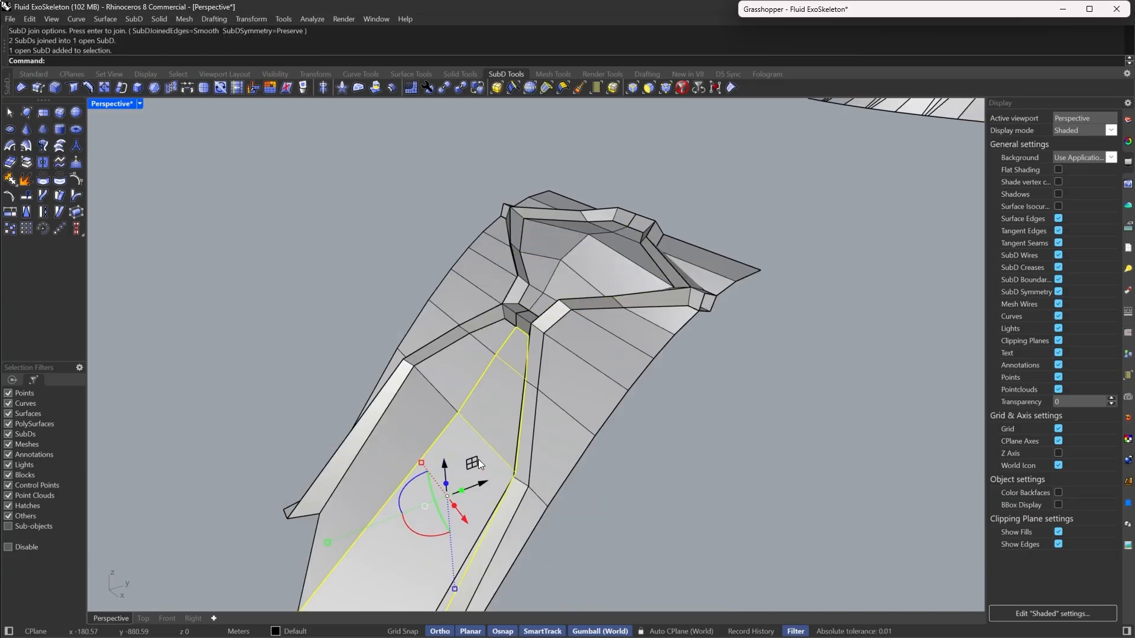
left_click(445, 383, "shift")
key("Return")
key("Return")
Show the mirrored model in smooth display and examine the joined panels and frame from several sides
scroll(527, 374, "down", 6)
key("Tab")
scroll(532, 371, "up", 6)
right_click_drag(521, 408, 396, 363)
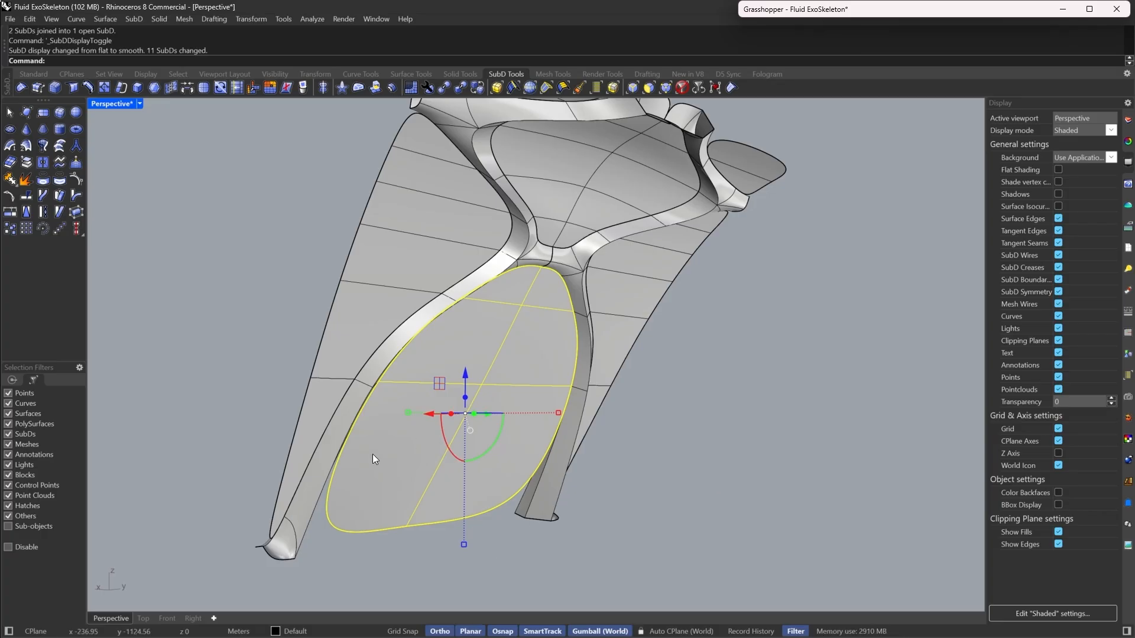
scroll(456, 472, "down", 6)
right_click_drag(472, 467, 595, 520)
scroll(579, 425, "up", 3)
right_click_drag(579, 426, 568, 367)
right_click_drag(571, 222, 638, 361)
Undo the joins, the mirroring and the gumball moves to restore the single quarter
key("ctrl+z")
key("ctrl+z")
scroll(577, 230, "up", 5)
key("ctrl+z")
scroll(604, 228, "down", 7)
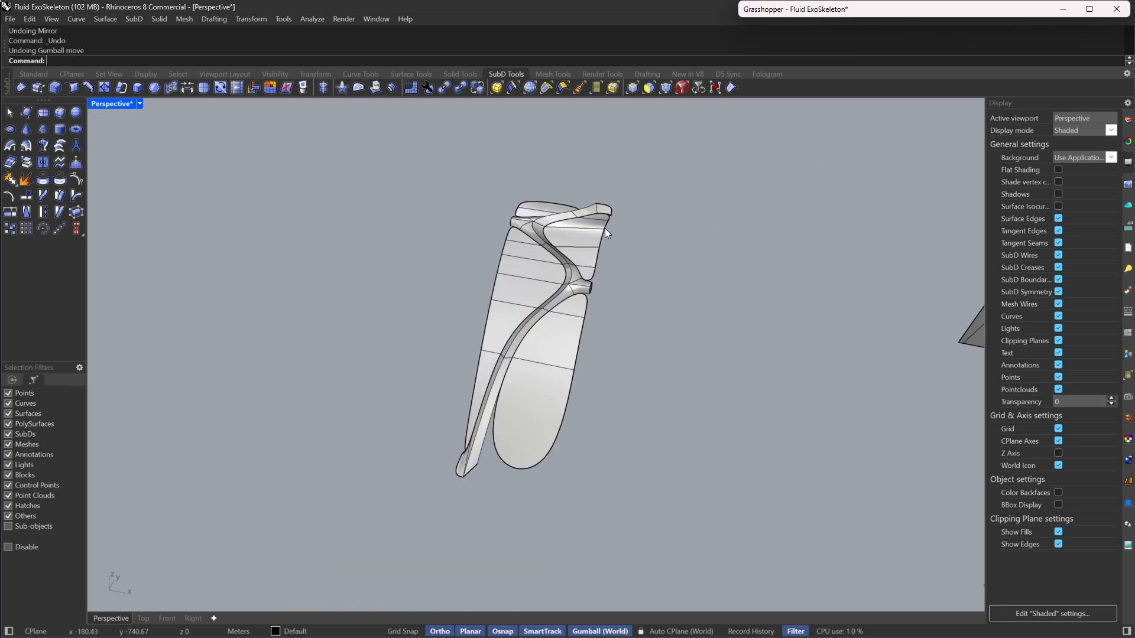
key("ctrl+z")
left_click(639, 278)
Compare the restored quarter's flat and smooth display around the frame's foot
scroll(578, 240, "up", 5)
key("Tab")
right_click_drag(578, 240, 590, 562)
key("Tab")
key("Tab")
key("Tab")
Extract the frame's left-side face strip, from the foot through the left junction to the upper strut, as a separate SubD
left_click(643, 91)
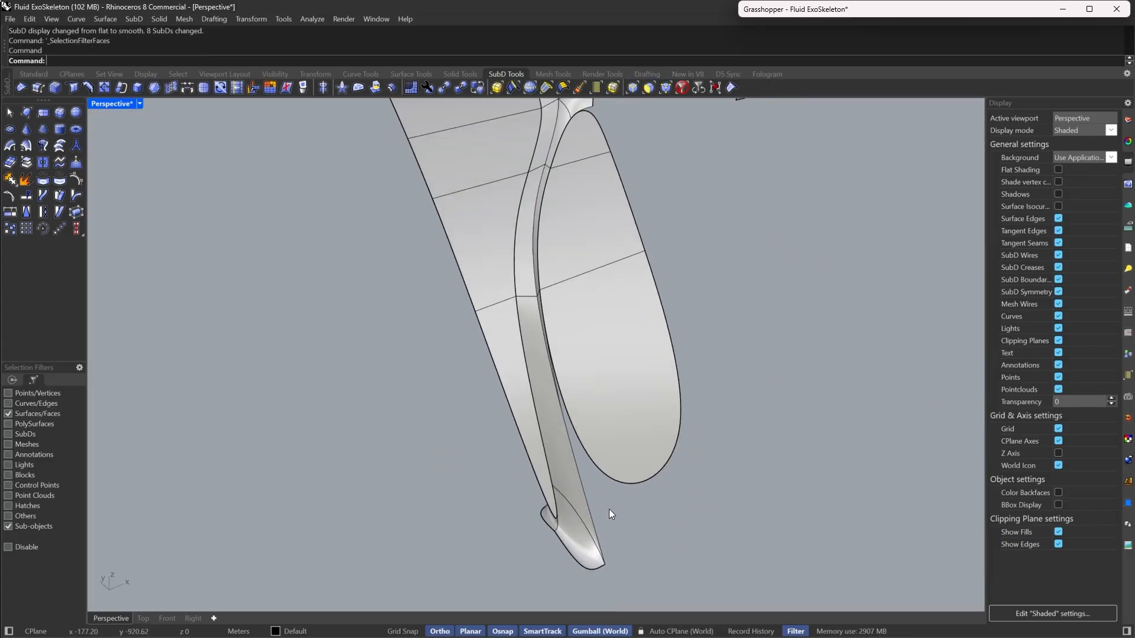
left_click(582, 532)
left_click(566, 466, "shift")
double_click(567, 466)
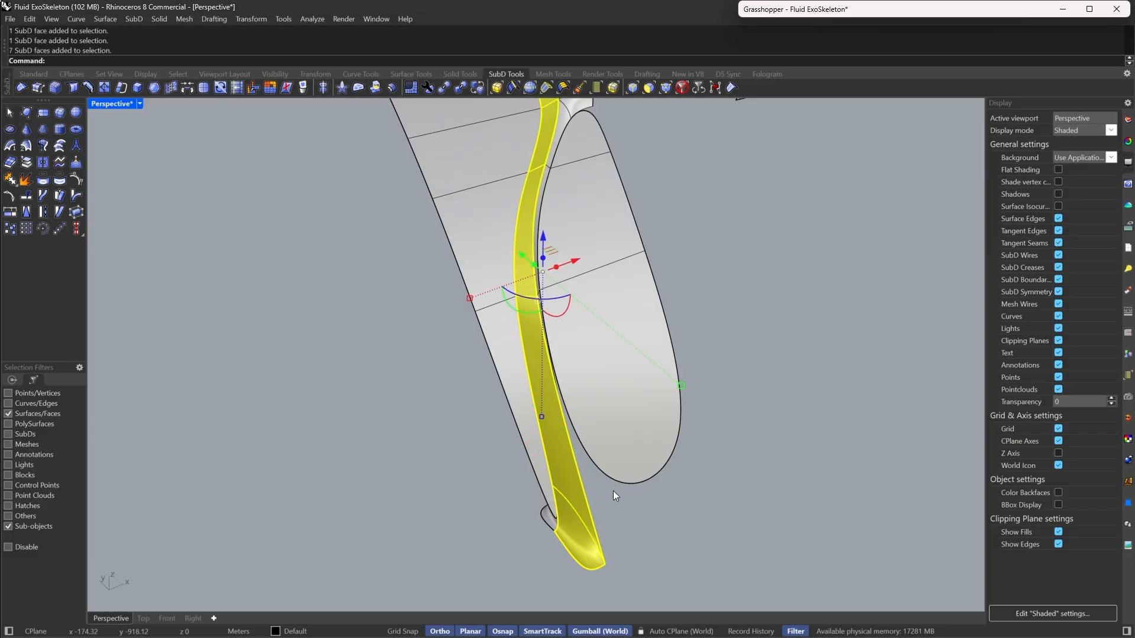
right_click_drag(612, 490, 637, 435)
key("Tab")
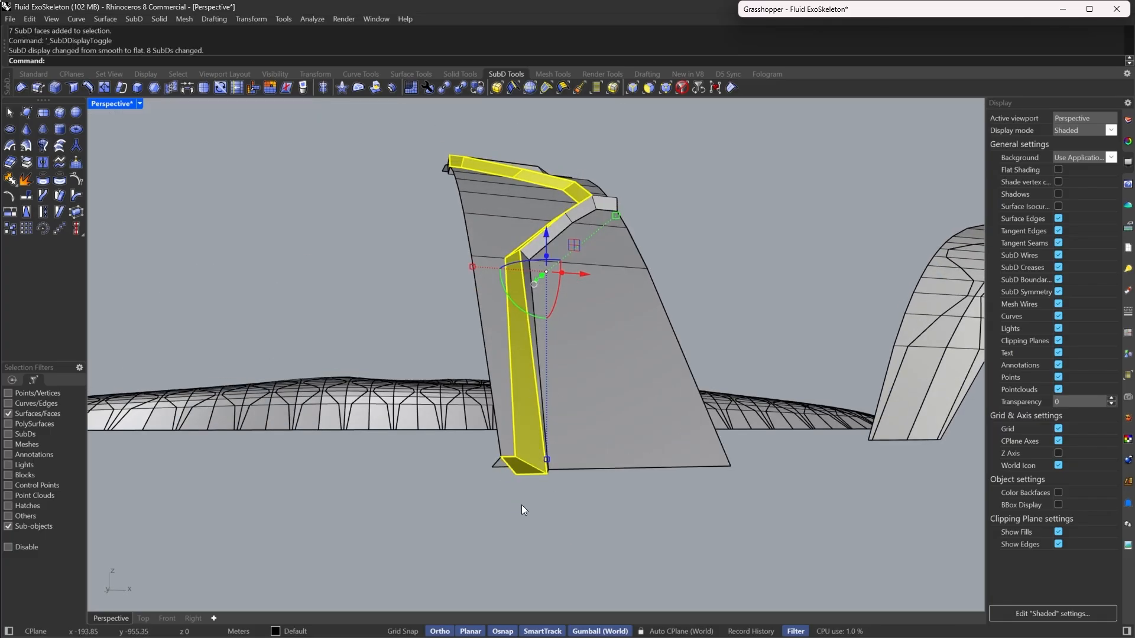
right_click_drag(522, 505, 519, 473)
right_click_drag(520, 306, 582, 393)
scroll(522, 216, "down", 5)
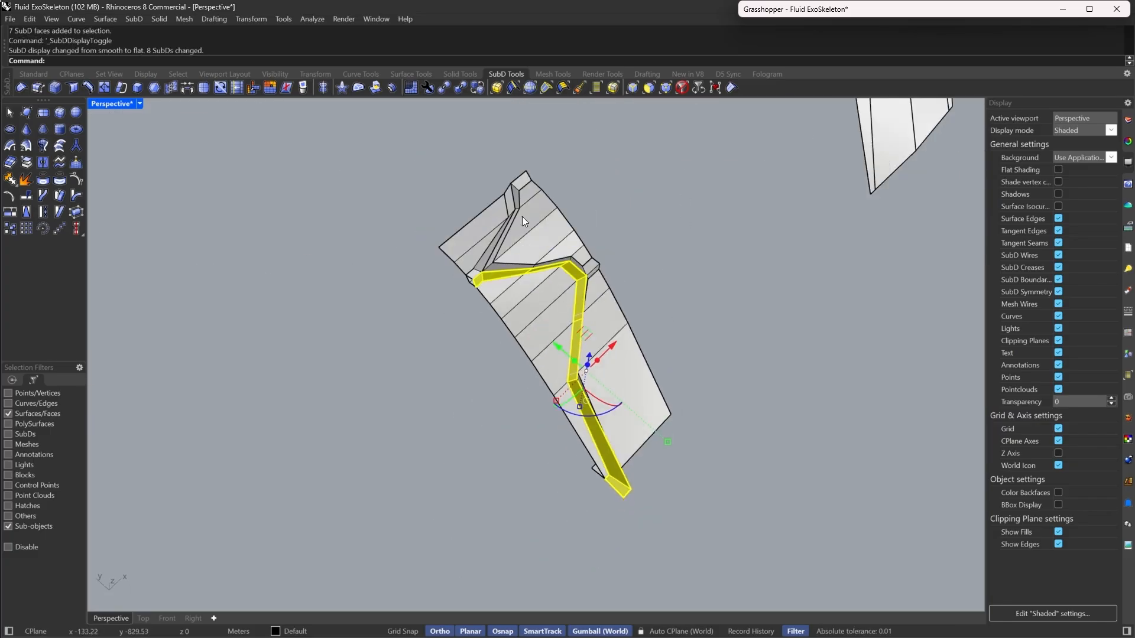
scroll(490, 227, "up", 8)
key("Tab")
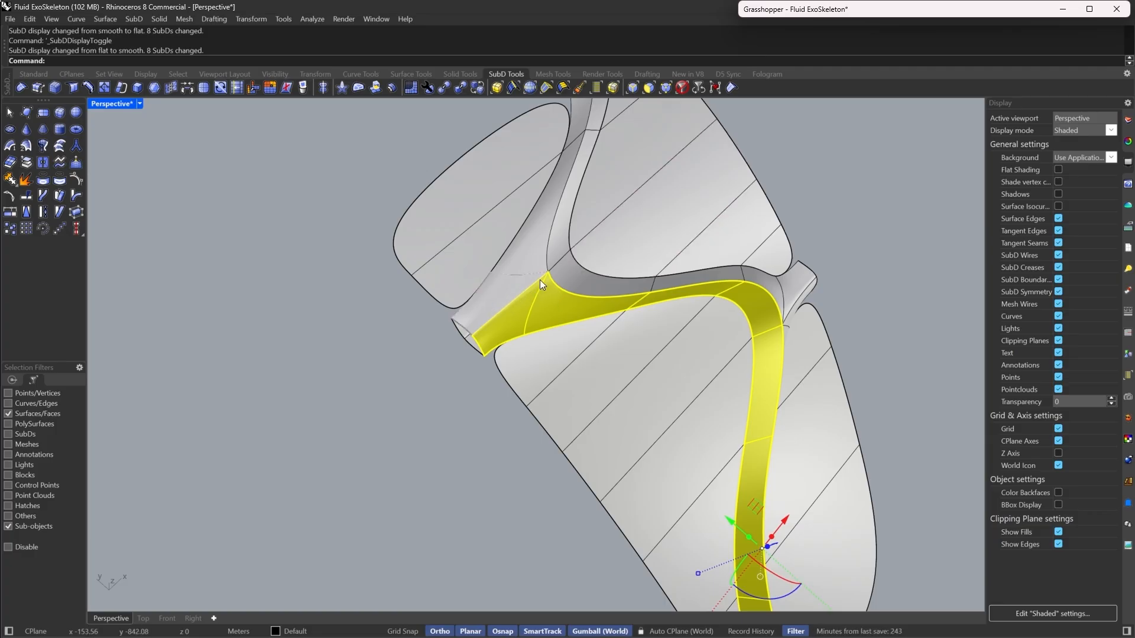
scroll(551, 270, "up", 5)
scroll(466, 424, "down", 5)
left_click(473, 416, "shift")
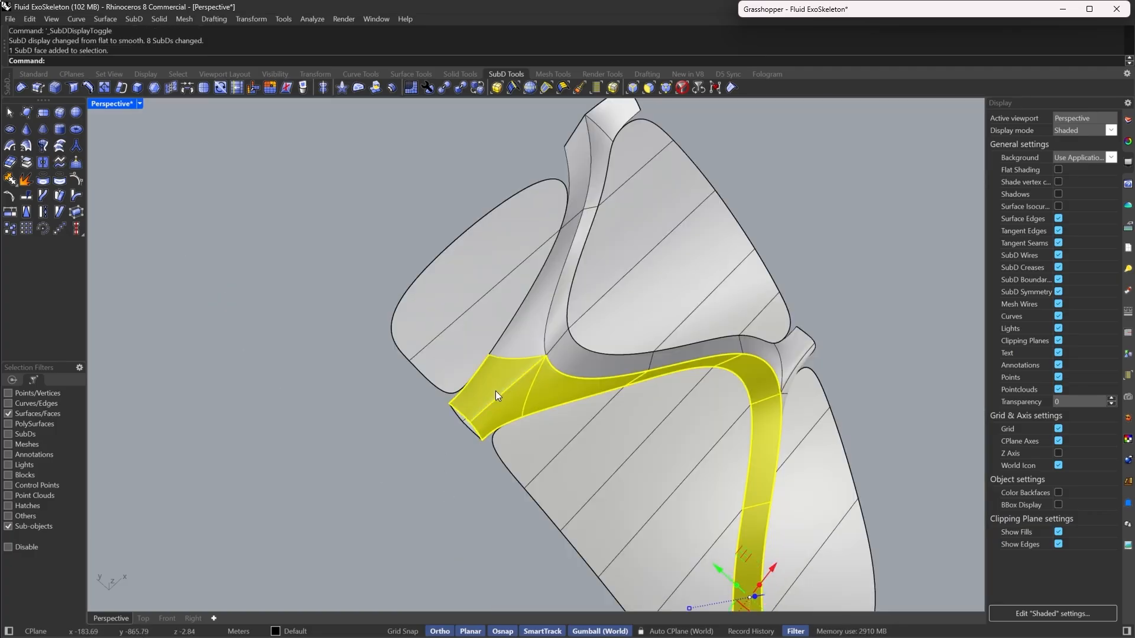
double_click(540, 327, "shift")
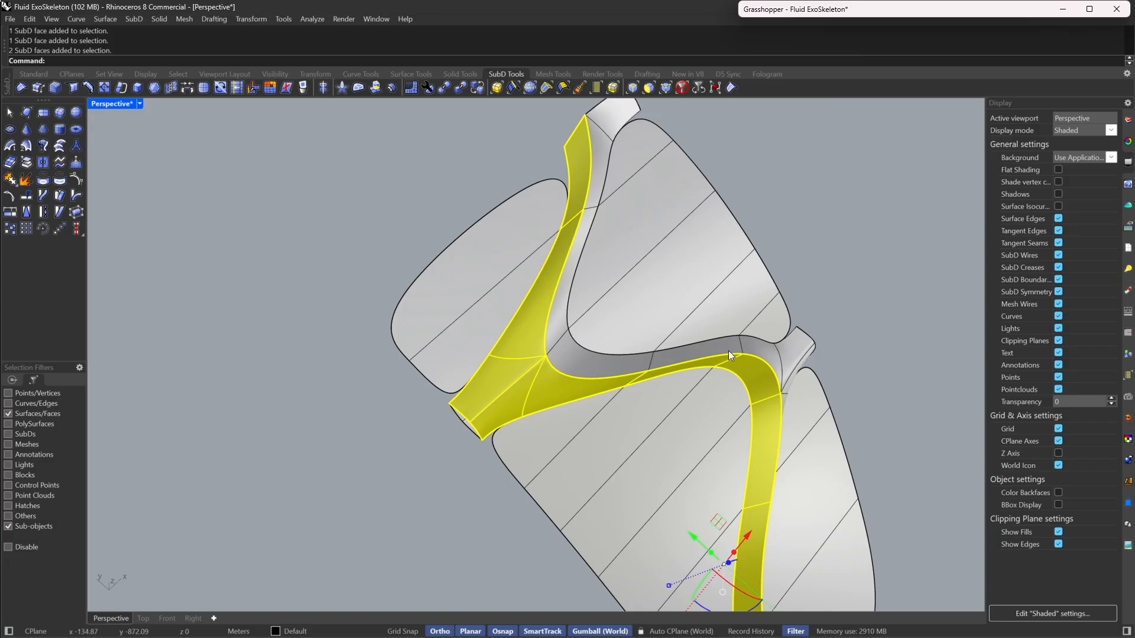
scroll(780, 449, "down", 4)
right_click_drag(761, 395, 610, 199)
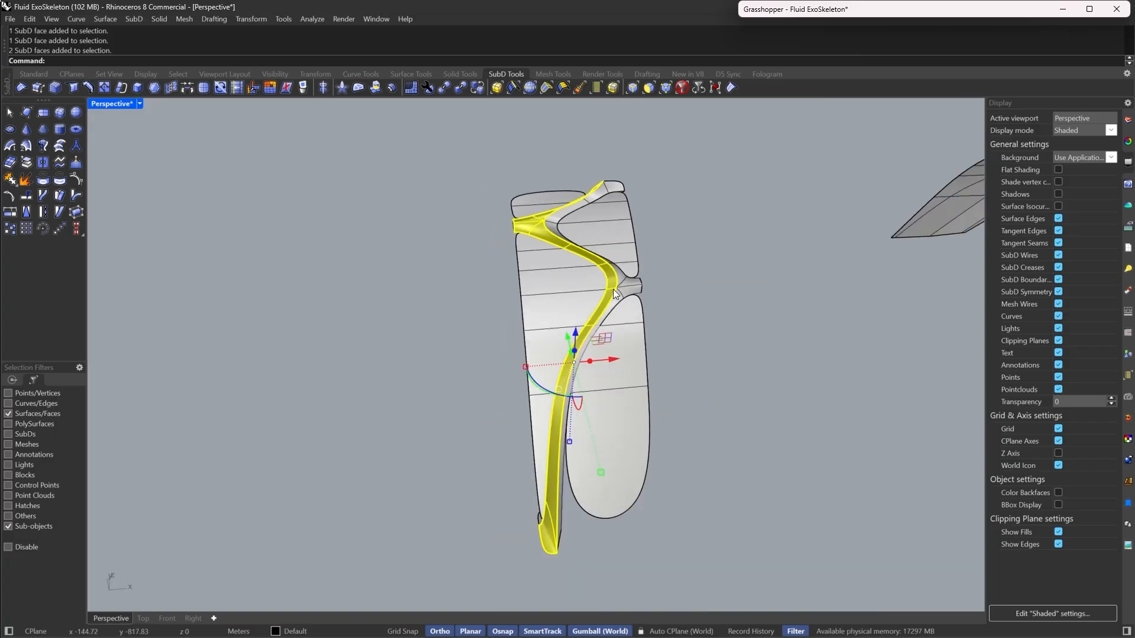
left_click(28, 164)
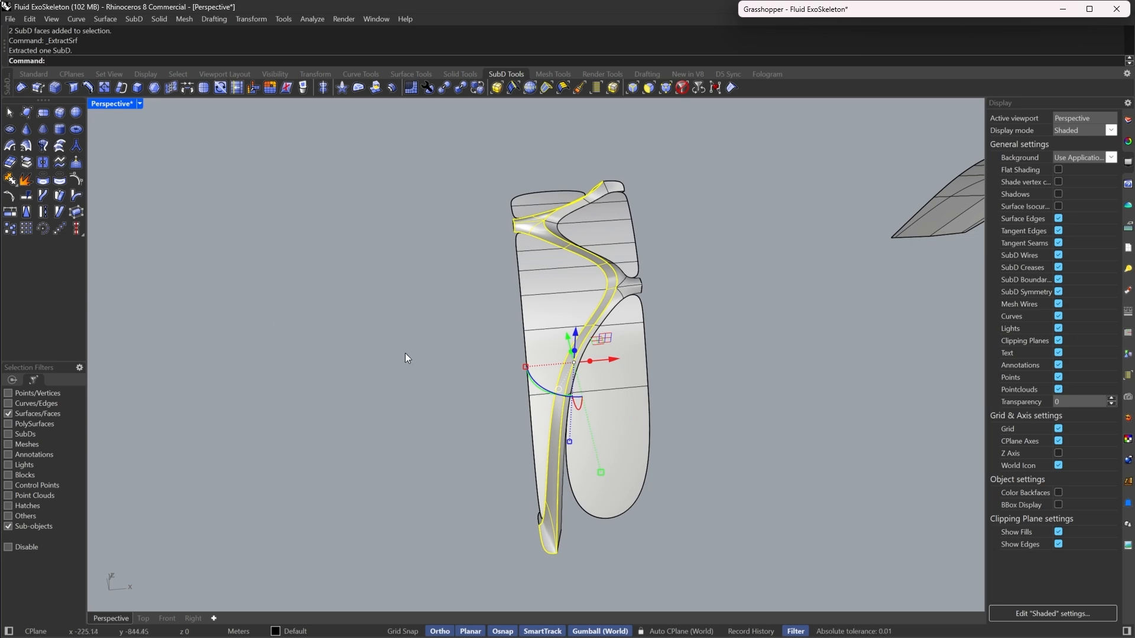
Extract the frame faces bordering the central opening, through its side junction and down the lower strut, as another separate SubD
right_click_drag(718, 257, 470, 214)
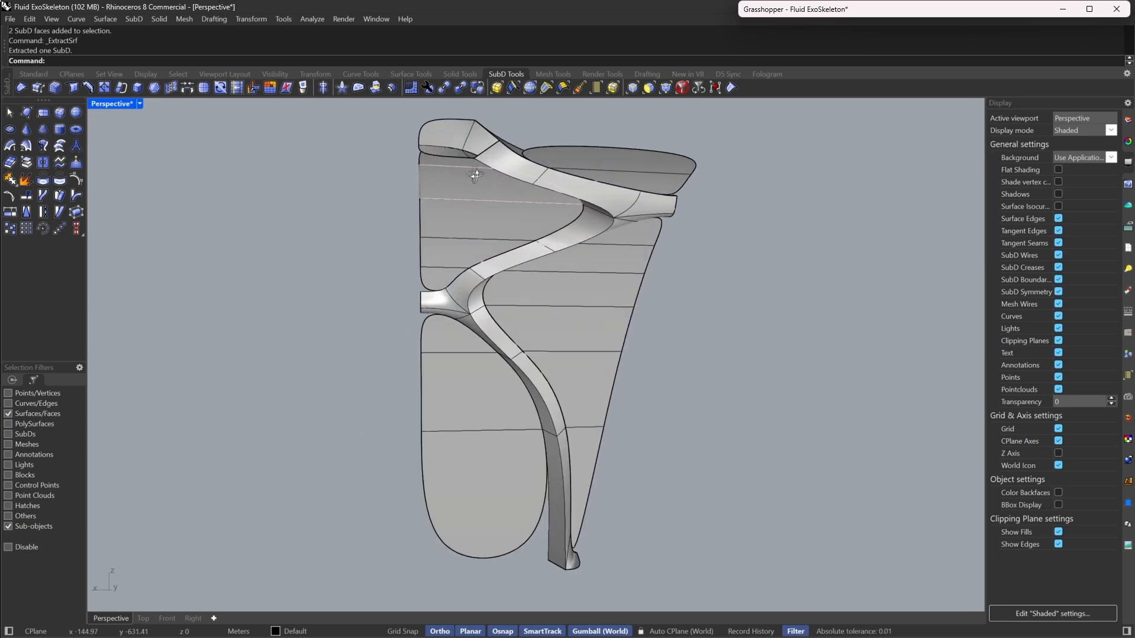
right_click_drag(473, 172, 468, 159)
scroll(470, 158, "up", 5)
left_click(472, 156)
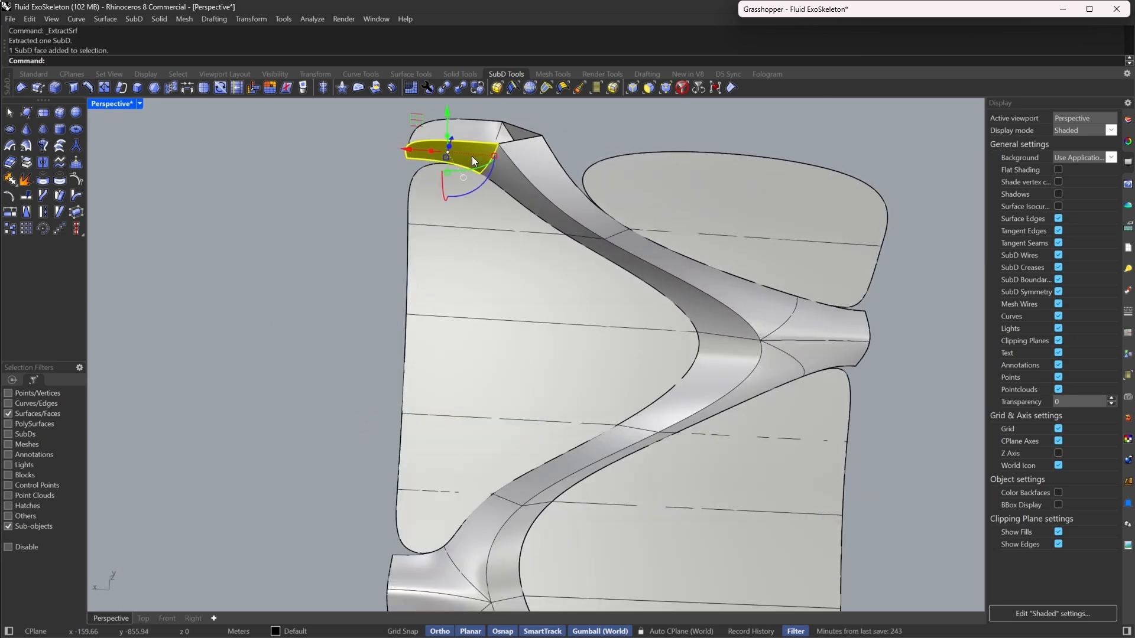
left_click(526, 192, "shift")
double_click(526, 193, "shift")
scroll(615, 165, "down", 5)
scroll(555, 355, "up", 6)
left_click(509, 335, "shift")
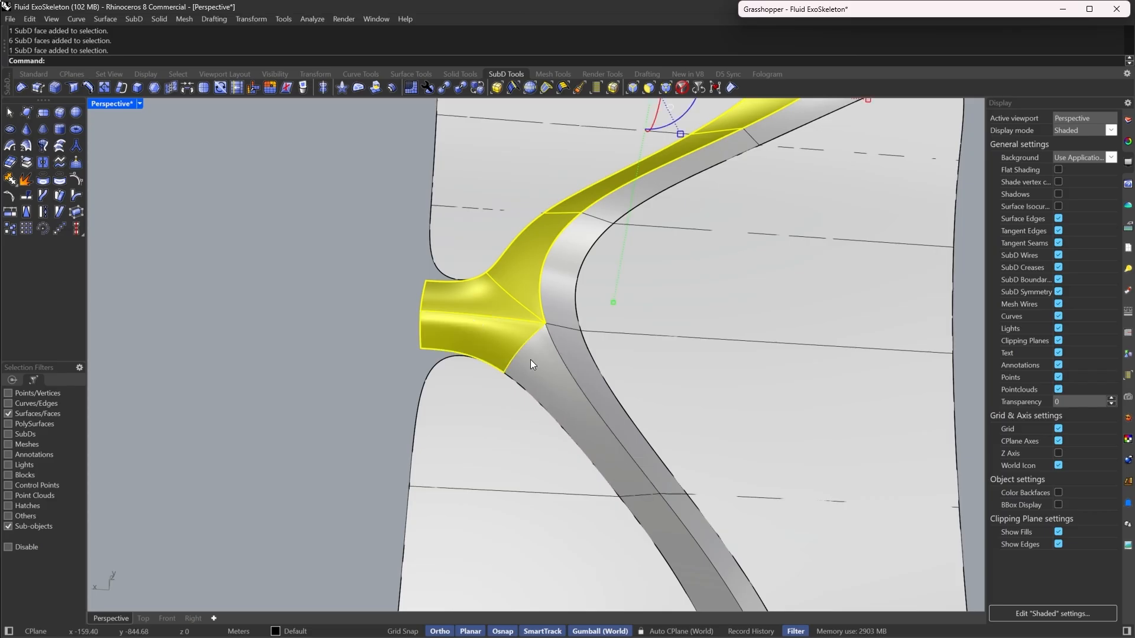
double_click(530, 360, "shift")
scroll(636, 255, "down", 8)
right_click_drag(636, 256, 587, 402)
scroll(653, 253, "down", 7)
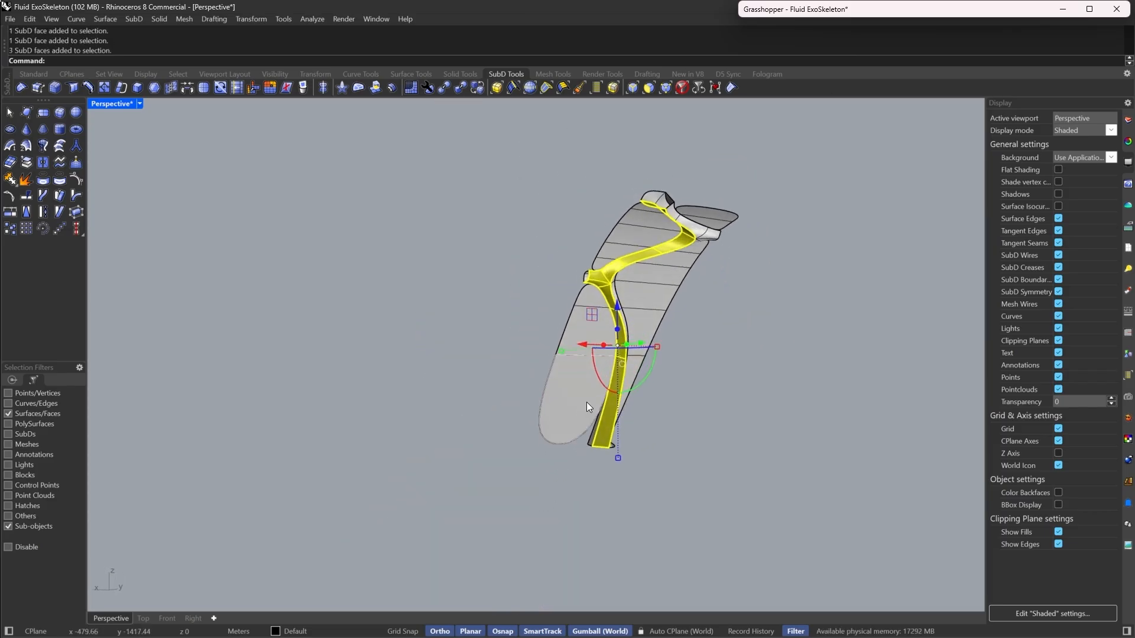
scroll(586, 402, "up", 4)
left_click(26, 162)
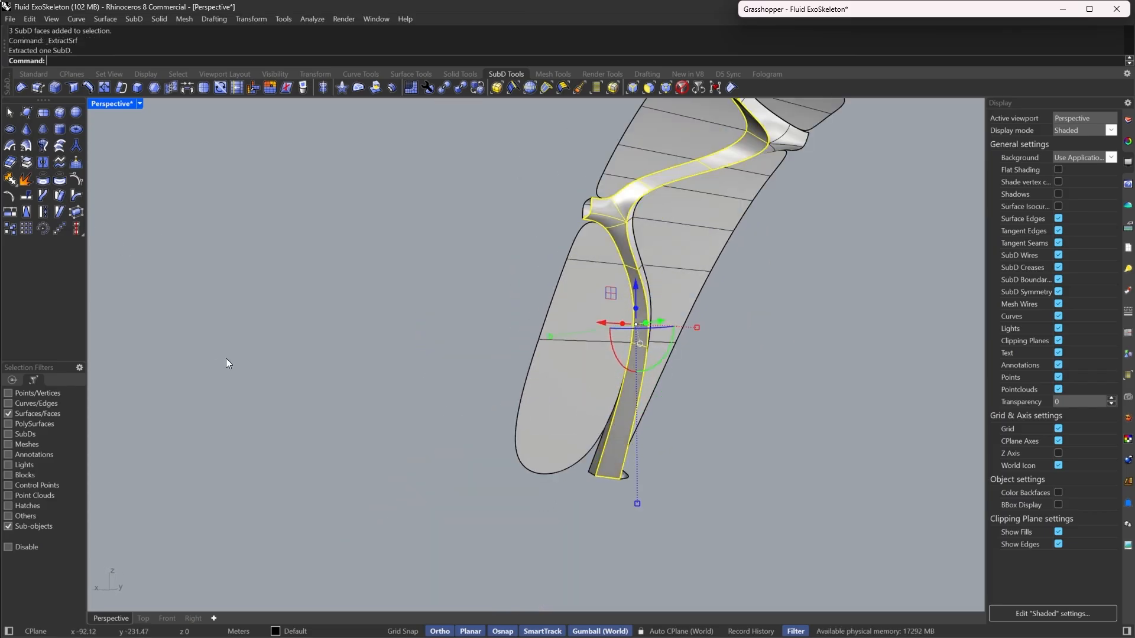
Examine the frame's foot and its end face in flat and smooth display
right_click_drag(226, 358, 667, 429)
scroll(614, 526, "up", 3)
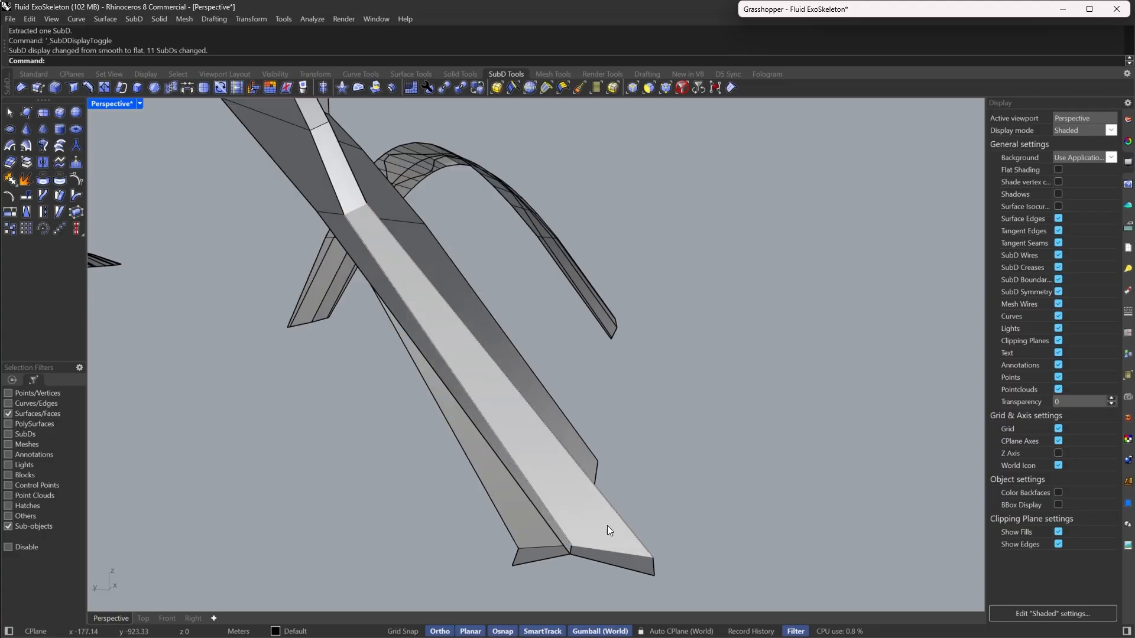
key("Tab")
left_click(620, 551)
right_click_drag(511, 380, 641, 209)
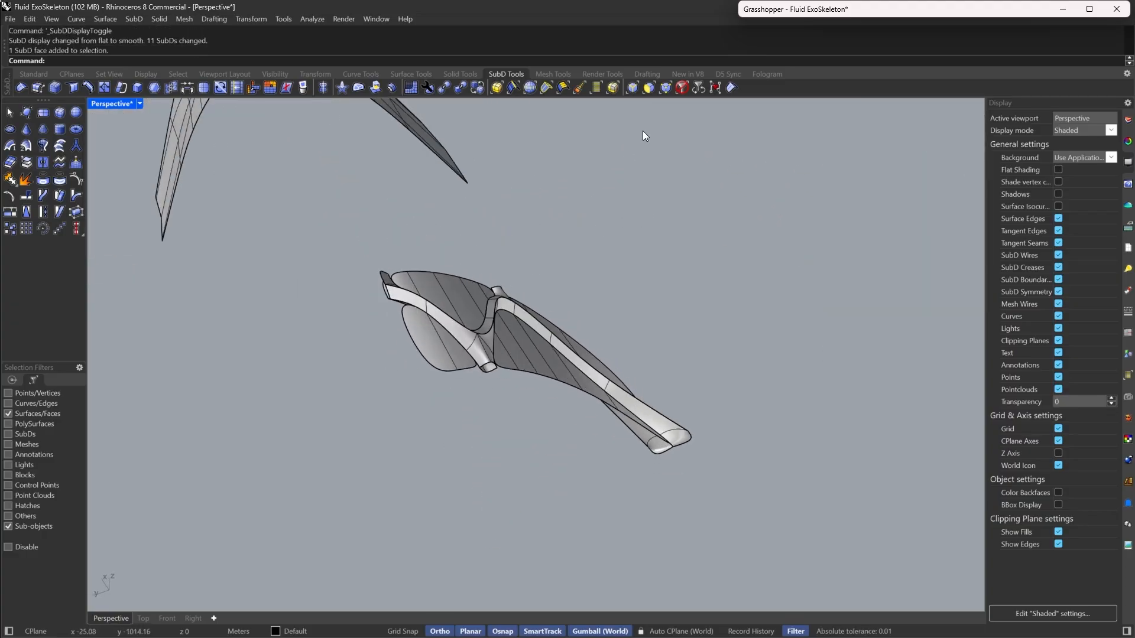
Turn off sub-object filtering and select the frame pieces and panels individually to check how they are separated
left_click(678, 87)
left_click(494, 341)
right_click_drag(494, 342, 488, 304)
left_click(592, 186)
left_click(597, 186)
left_click(519, 345)
left_click(541, 342)
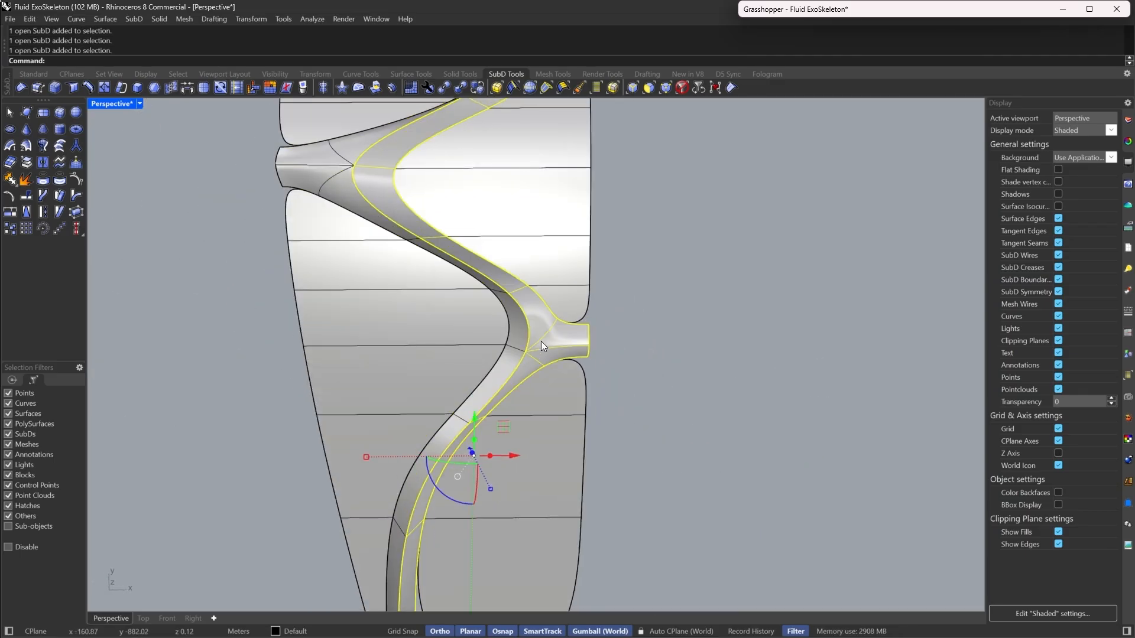
left_click(503, 320)
left_click(546, 275)
left_click(531, 432)
scroll(358, 311, "down", 2)
scroll(357, 311, "down", 8)
left_click(452, 290)
scroll(452, 291, "down", 6)
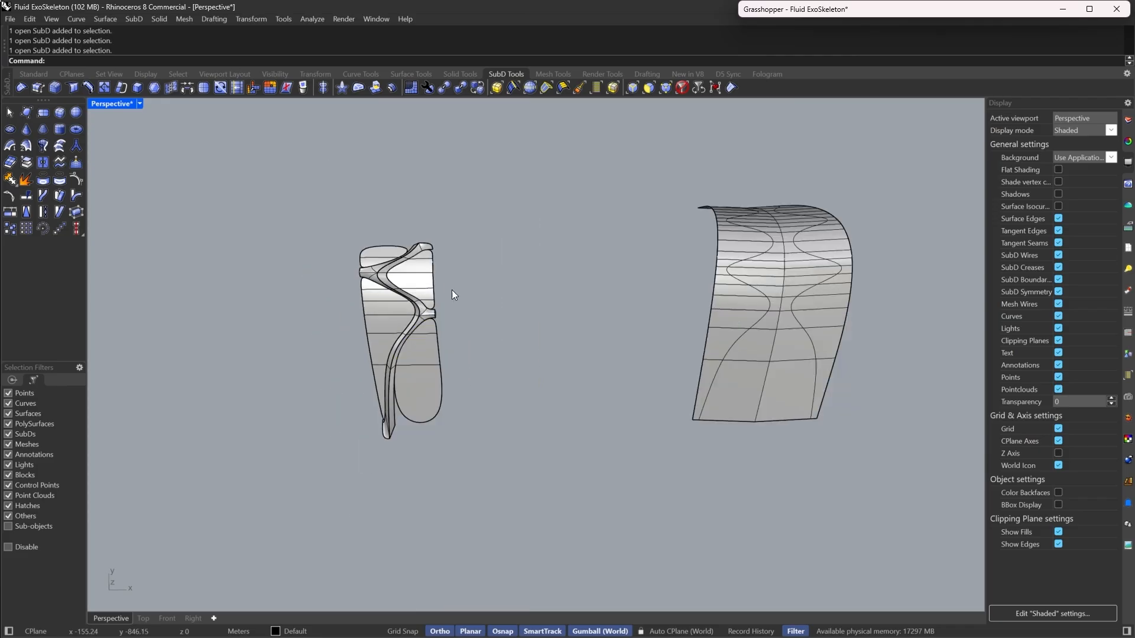
In flat display, extract the control polygons of all the quarter's SubDs and move the extracted copies aside along the X axis
key("Tab")
scroll(293, 282, "up", 2)
scroll(620, 263, "down", 4)
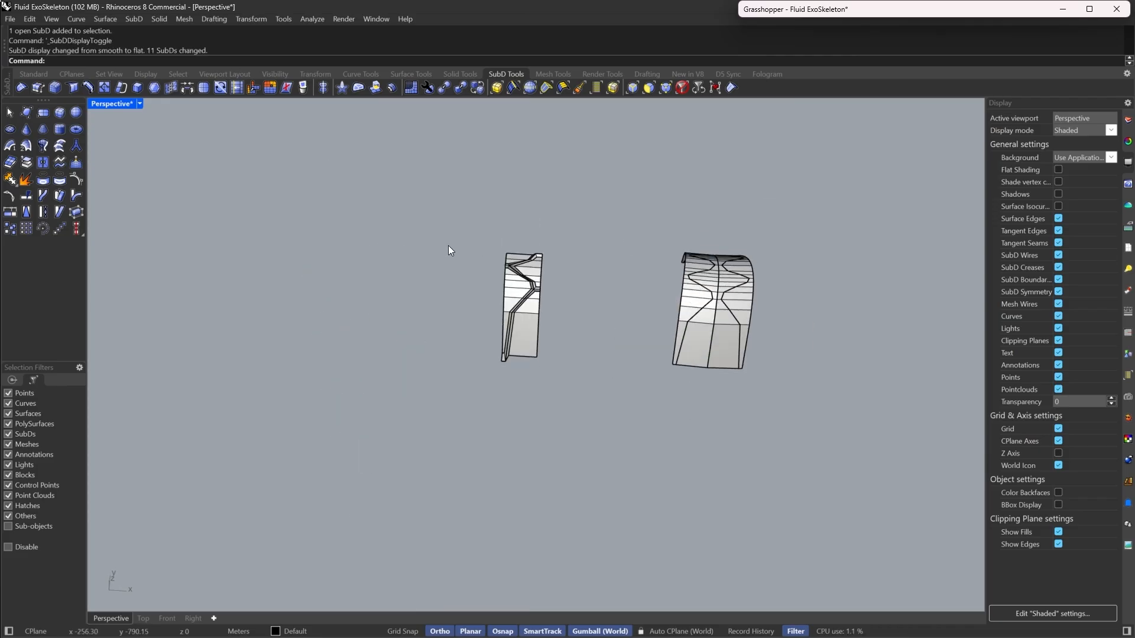
scroll(503, 246, "up", 3)
left_click(665, 88)
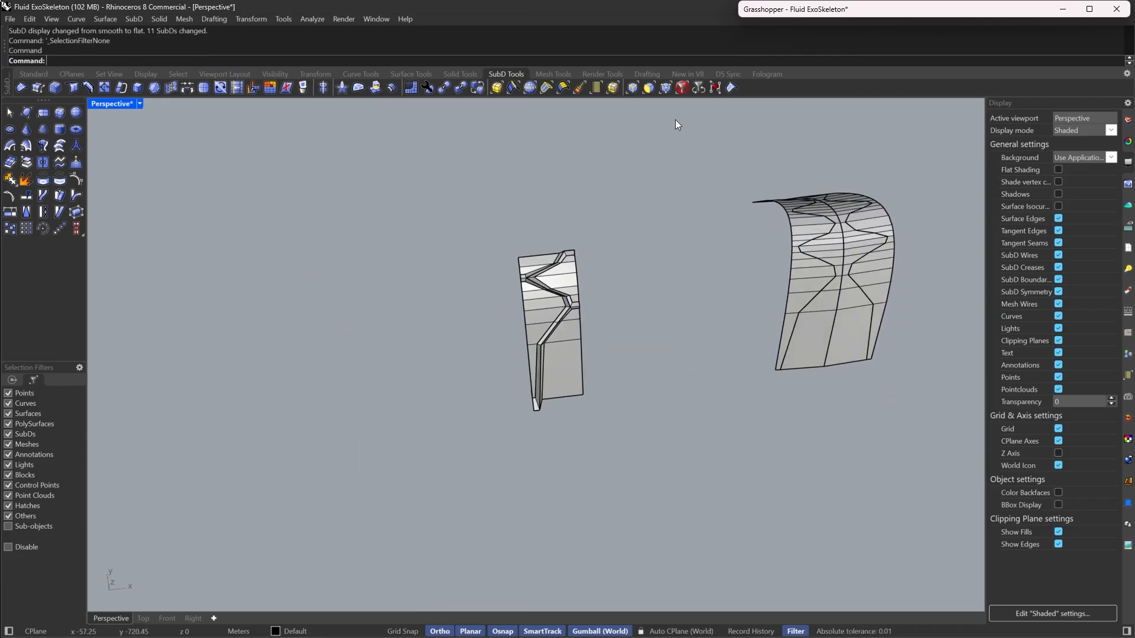
left_click_drag(605, 236, 432, 456)
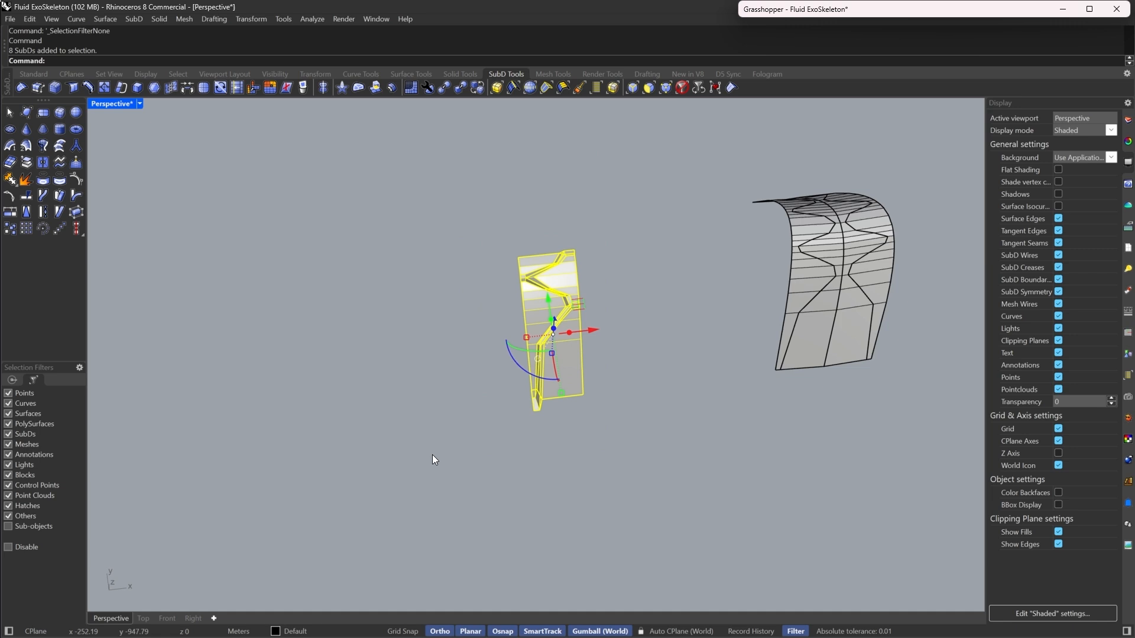
left_click(18, 170)
scroll(615, 341, "down", 3)
left_click_drag(643, 330, 516, 345)
key("Escape")
scroll(484, 359, "up", 5)
right_click_drag(485, 360, 542, 416)
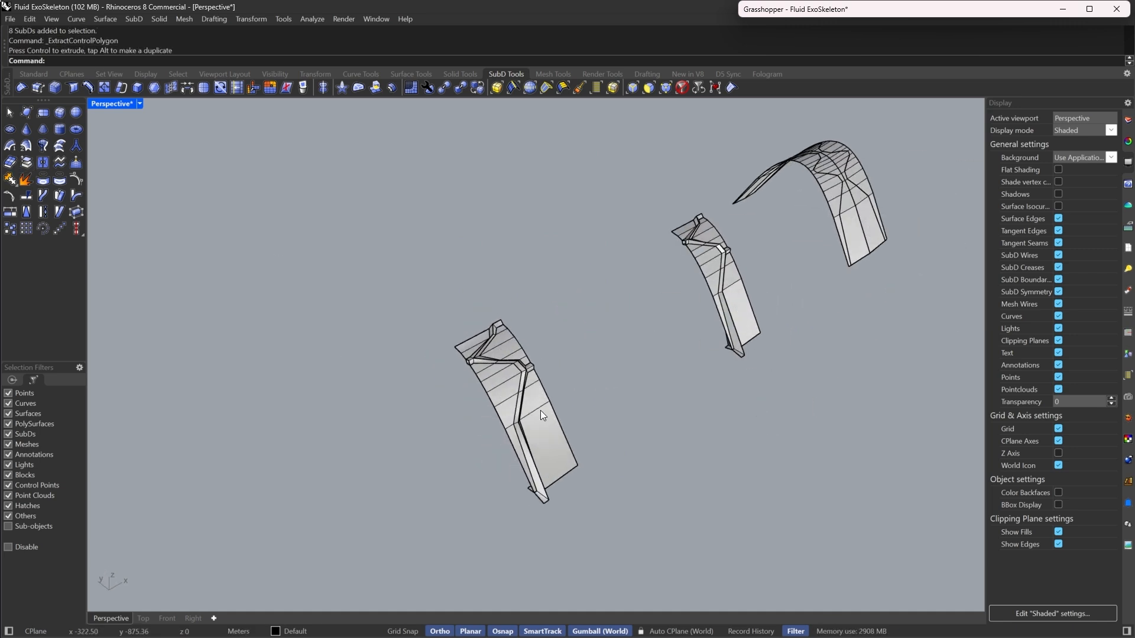
Select the meshes extracted from the quarter and open the Grasshopper definition
left_click_drag(386, 512, 388, 512)
right_click_drag(487, 485, 647, 385)
double_click(836, 14)
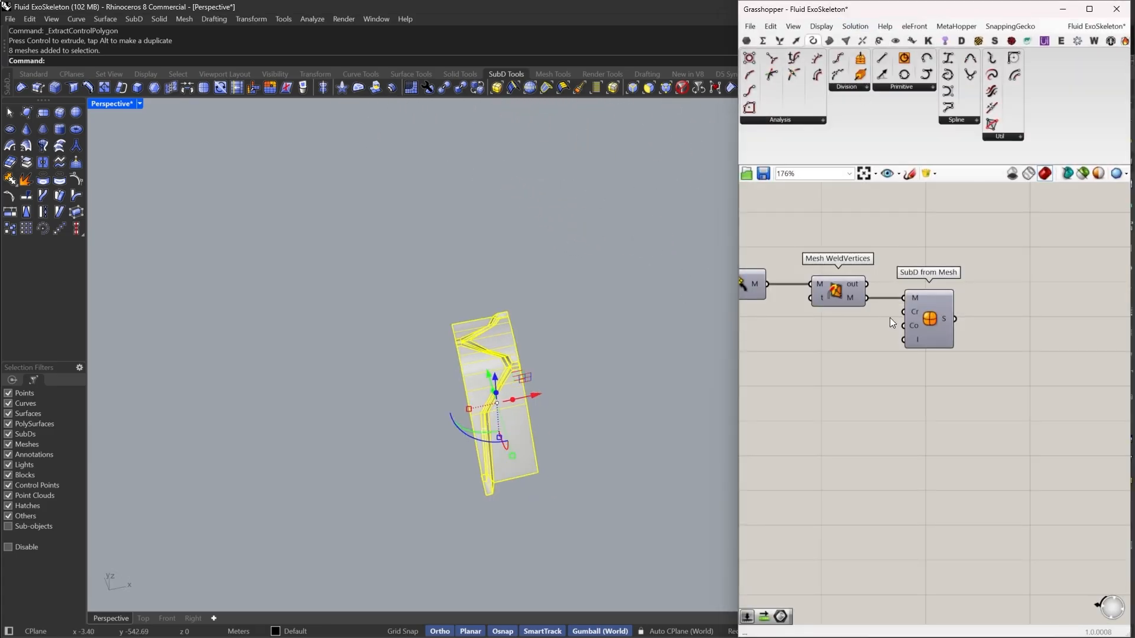
scroll(889, 318, "down", 3)
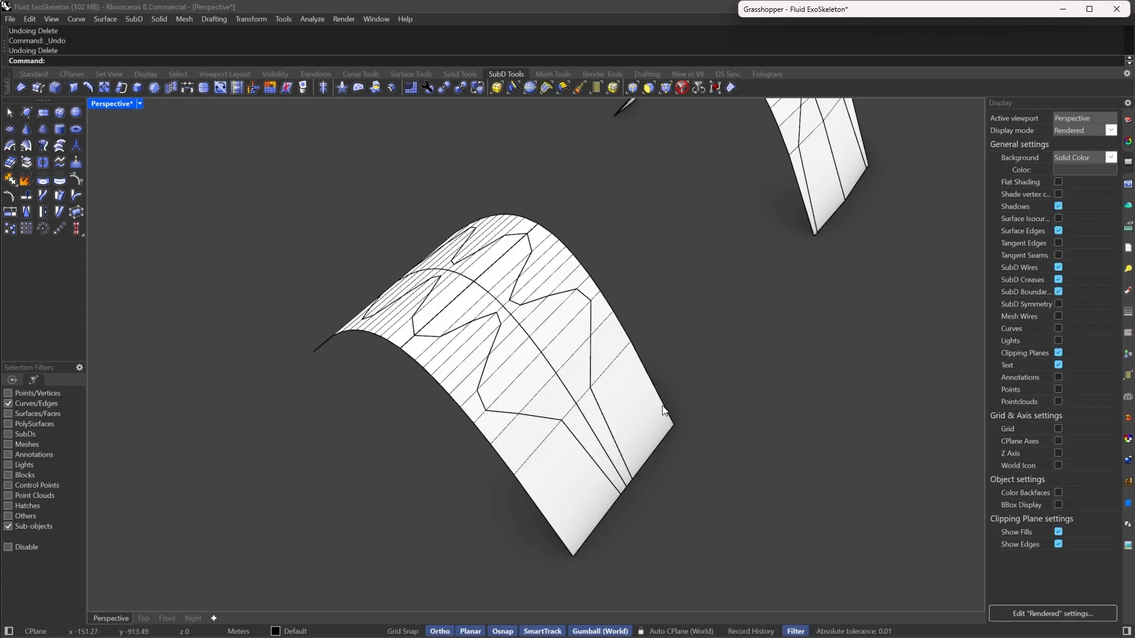
Clear the selection filter and select the four SubDs that make up the plain arched shell
mouse_move(663, 408)
right_mouse_down()
mouse_move(679, 390)
mouse_move(664, 405)
right_mouse_up()
scroll(329, 321, "up", 6)
right_click_drag(922, 260, 839, 263)
scroll(769, 319, "down", 6)
right_click_drag(768, 342, 710, 353)
left_click(686, 89)
left_click_drag(816, 215, 252, 473)
right_click_drag(561, 339, 613, 373)
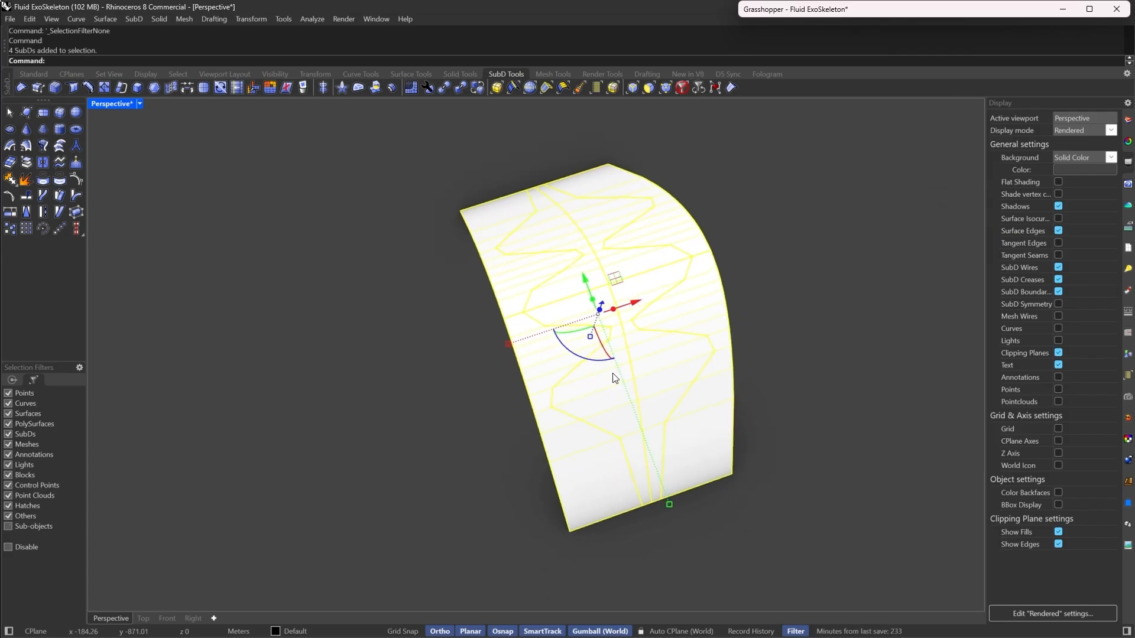
Try joining the four shell SubDs with the joined edges set to Crease
key("ctrl+j")
left_click(187, 62)
right_click_drag(219, 349, 327, 367)
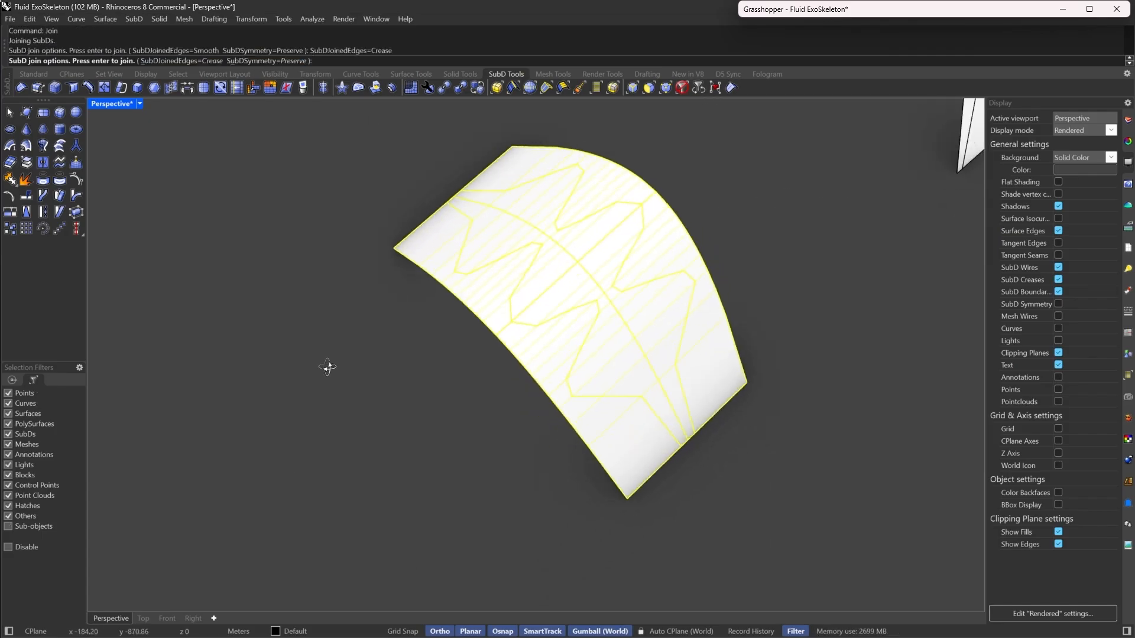
right_click(327, 367)
right_click_drag(550, 342, 520, 279)
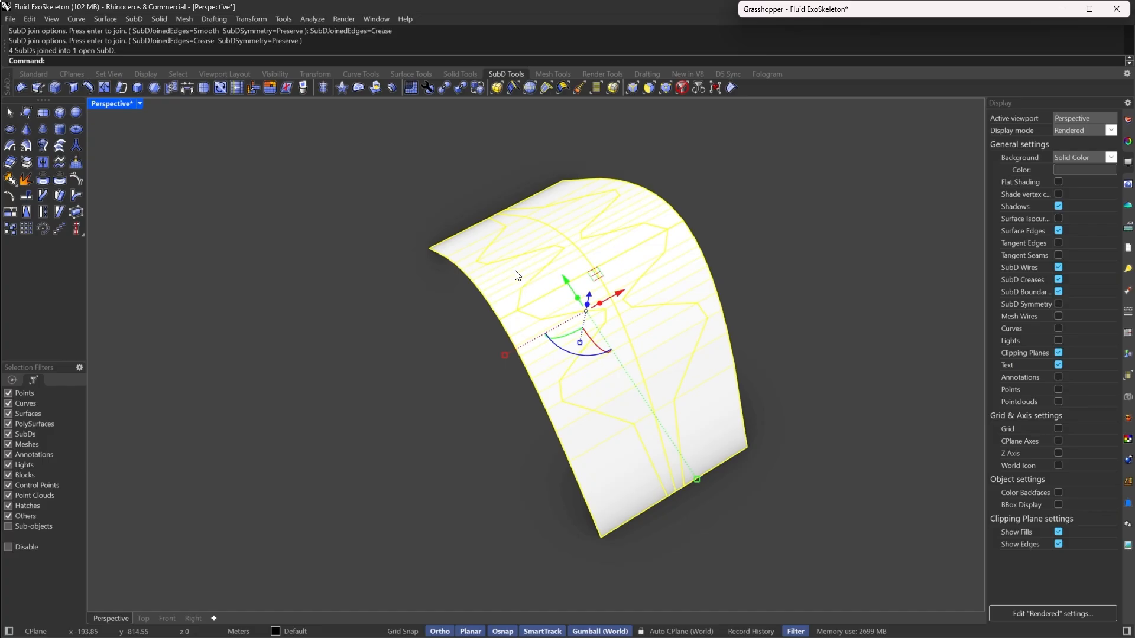
Join the four shell SubDs into one with the joined edges set to Smooth
right_click(516, 275)
left_click(152, 61)
right_click(246, 189)
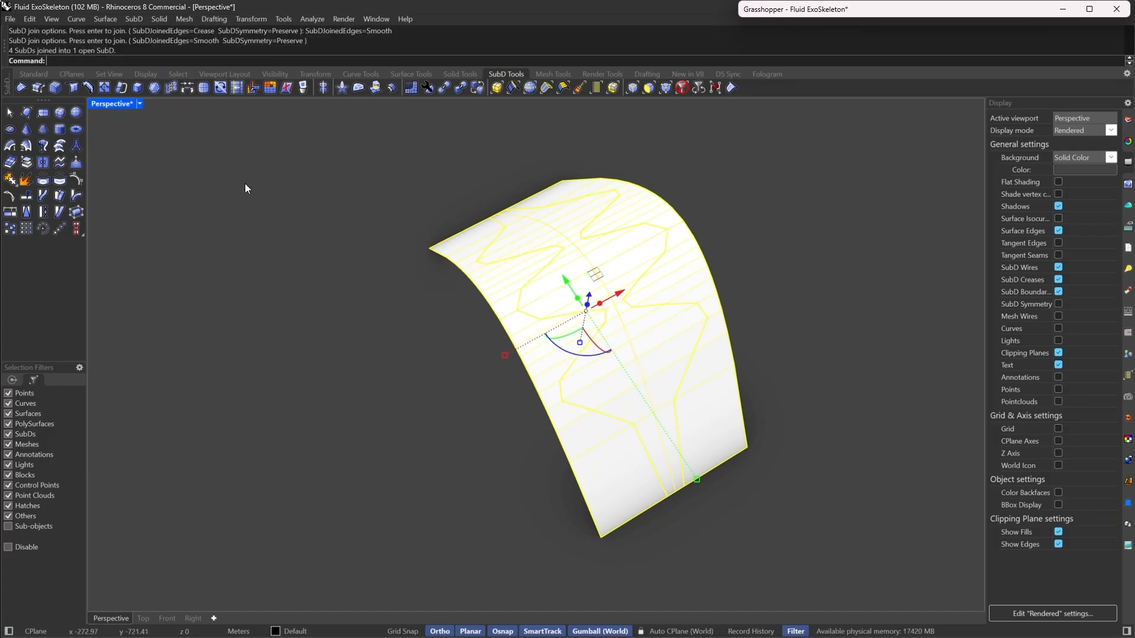
left_click(247, 189)
Switch the SubDs to smooth display and examine the joined shell's flowing outlines
key("Tab")
right_click_drag(534, 325, 456, 294)
scroll(452, 294, "down", 8)
scroll(473, 327, "up", 7)
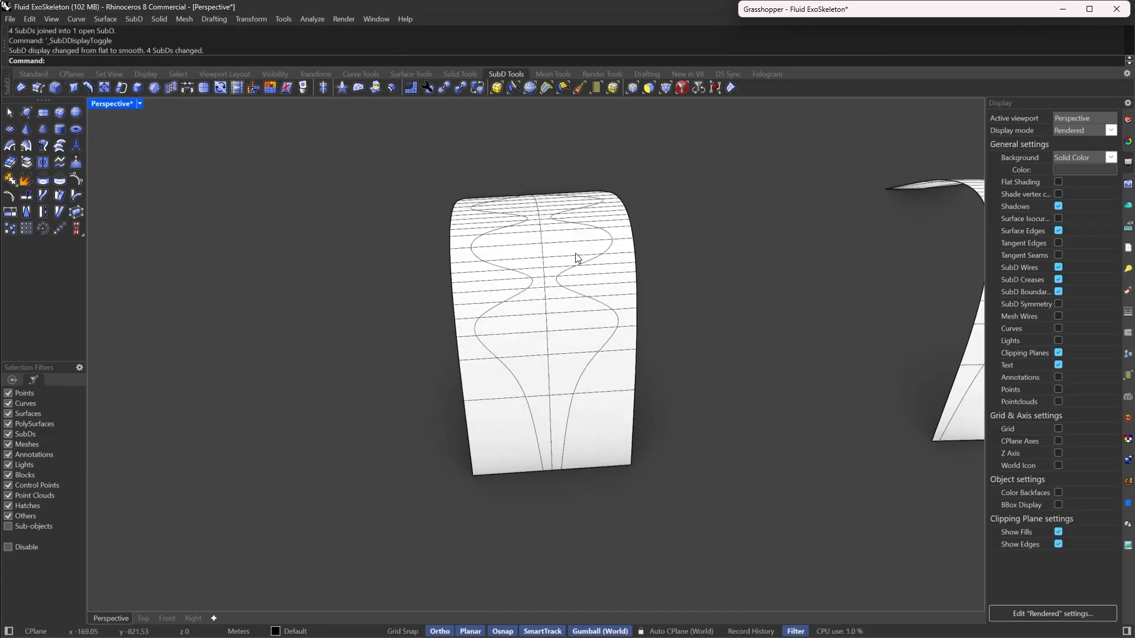
scroll(577, 259, "up", 4)
scroll(584, 245, "down", 2)
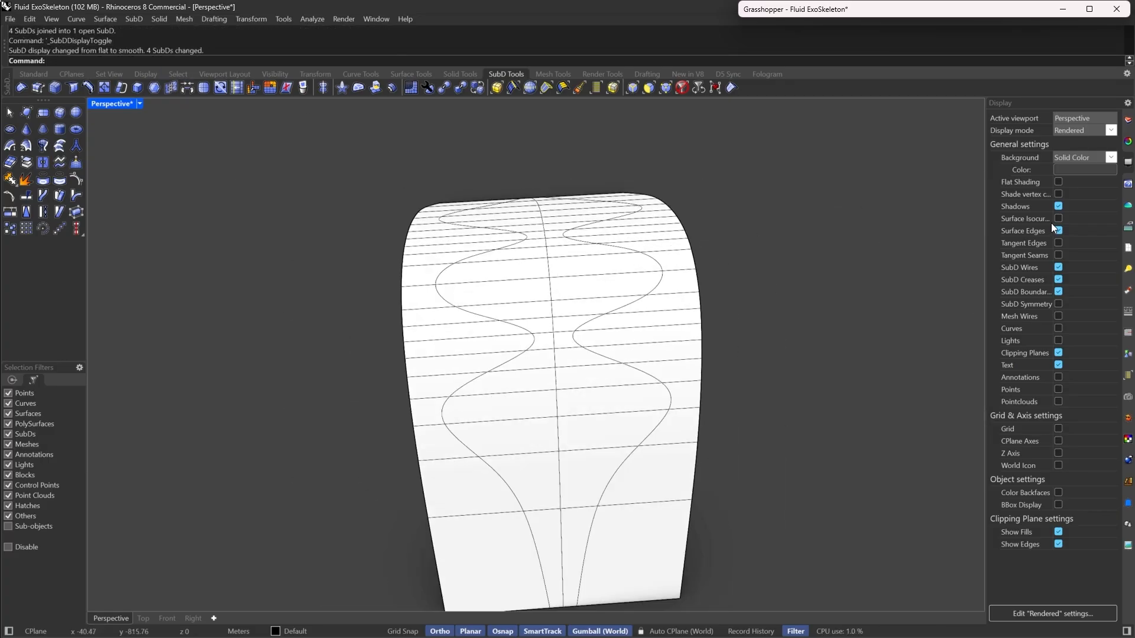
Hide SubD wires in the Rendered display mode and inspect the creased curves running over the shell
left_click(1059, 268)
right_click_drag(557, 355, 595, 439)
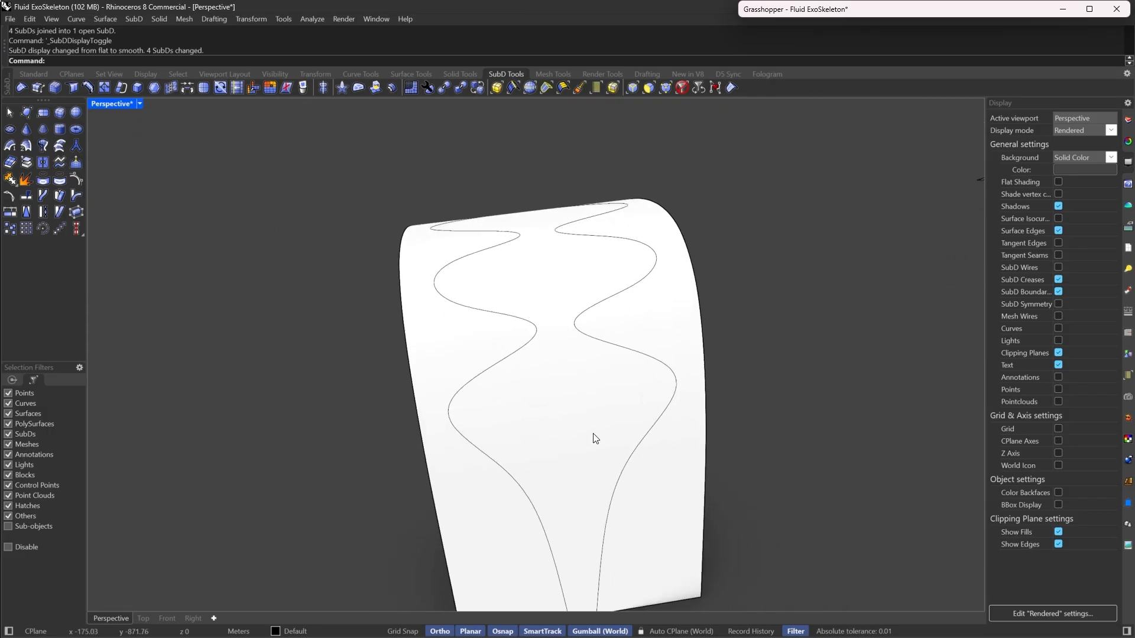
mouse_move(571, 375)
right_mouse_down()
mouse_move(540, 423)
mouse_move(529, 336)
mouse_move(613, 309)
mouse_move(691, 320)
mouse_move(540, 375)
right_mouse_up()
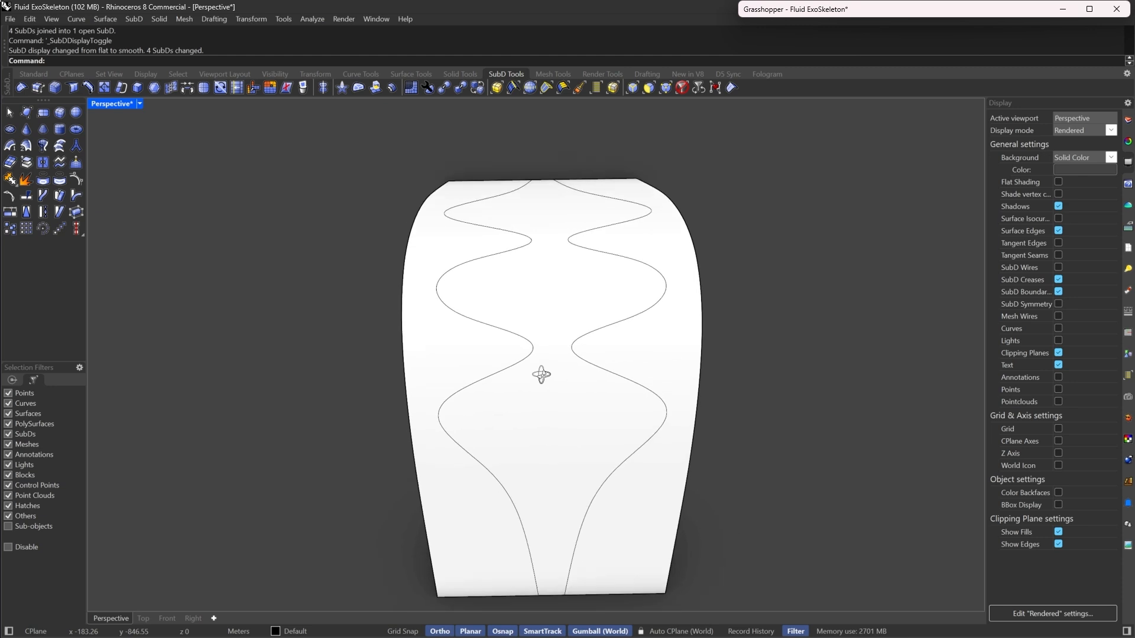
scroll(576, 408, "up", 3)
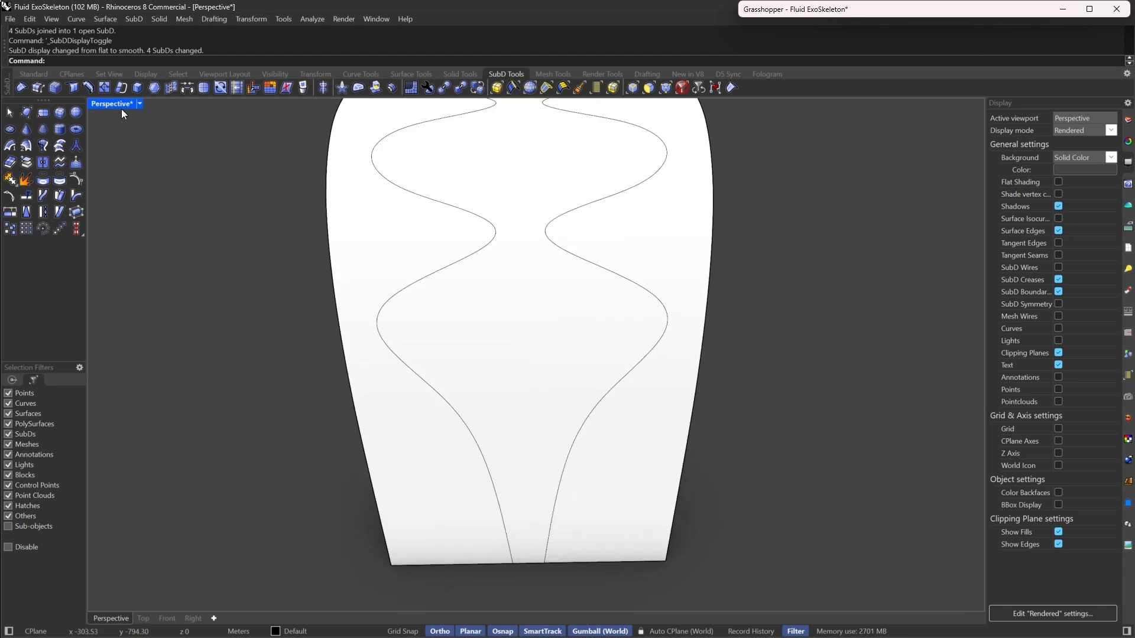
Show the shell in Shaded mode with flat SubD display and check individual faces at the narrow neck between the outlines
left_click(139, 106)
left_click(182, 78)
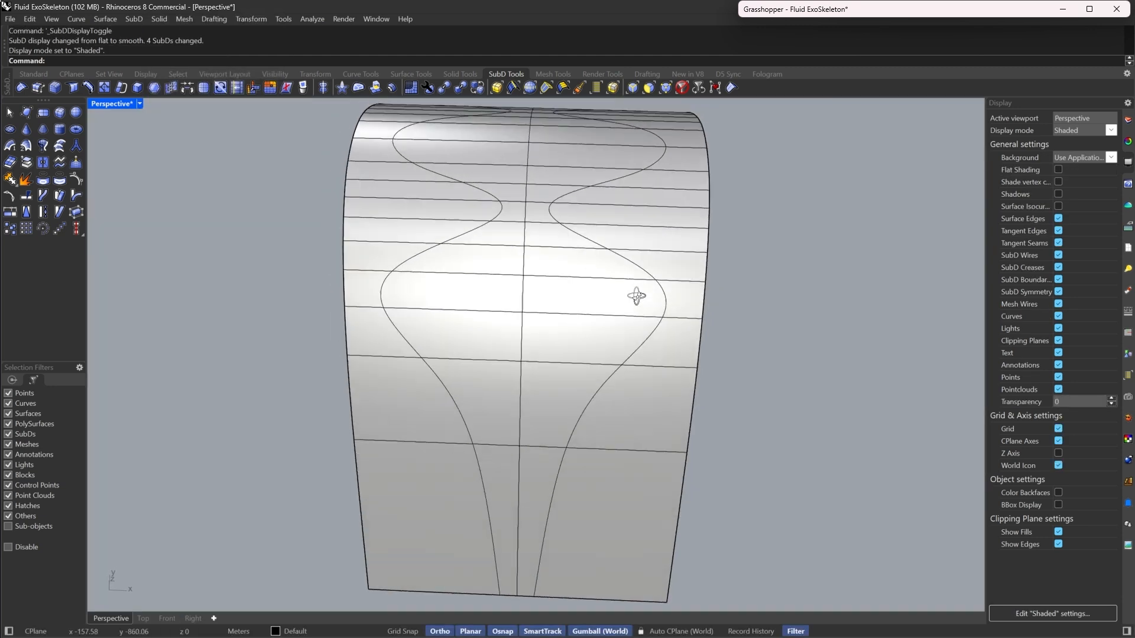
right_click_drag(636, 296, 645, 292)
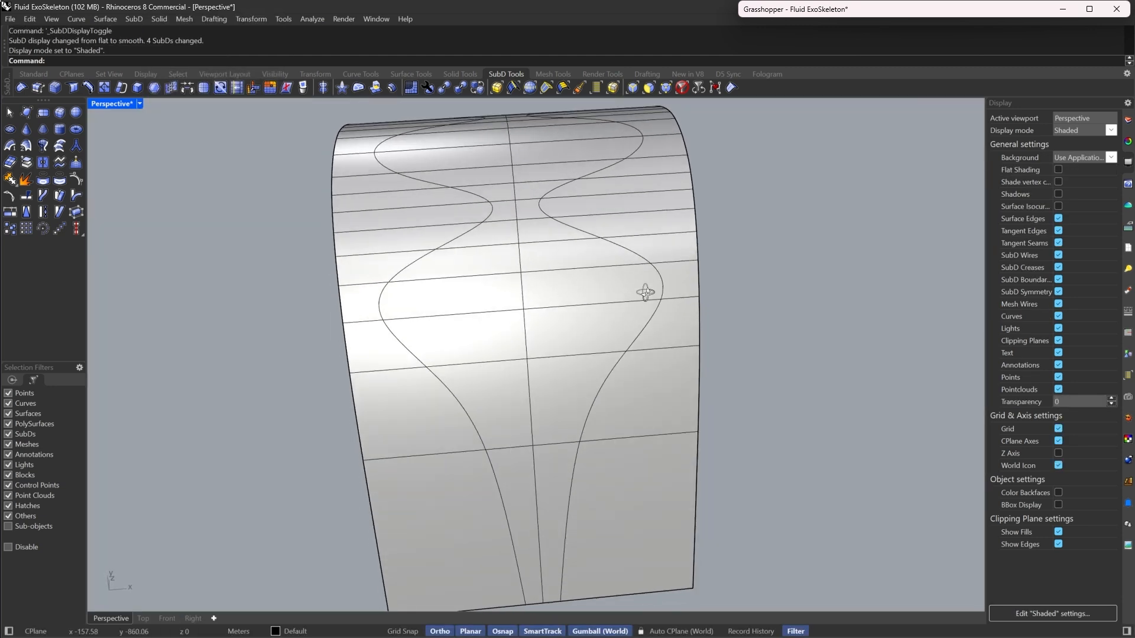
left_click(649, 88)
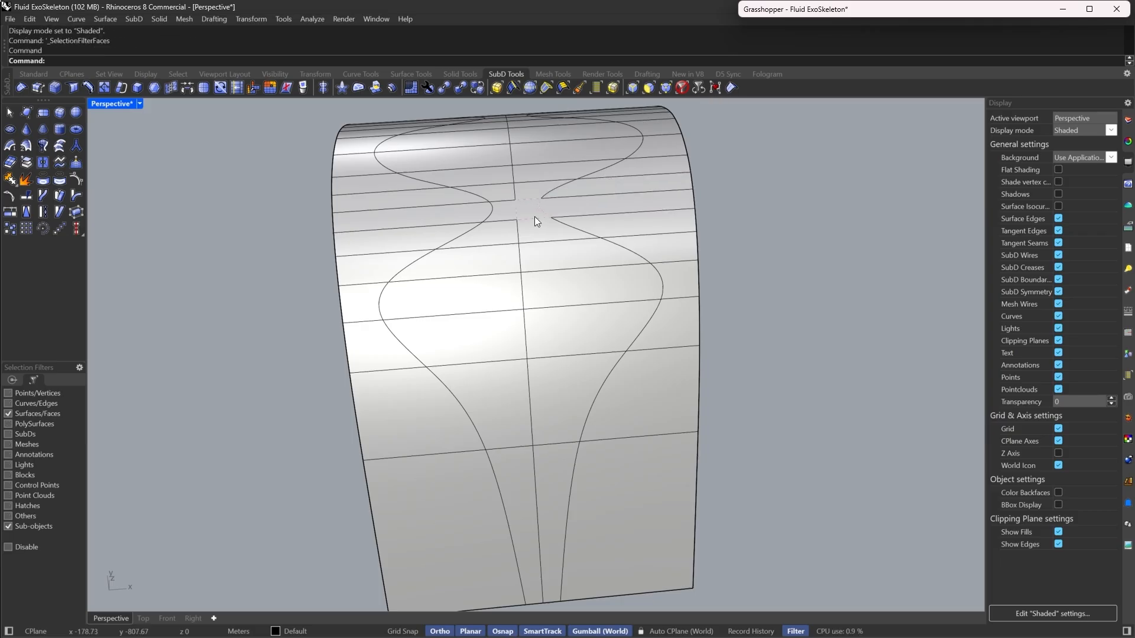
key("Tab")
scroll(537, 253, "up", 2)
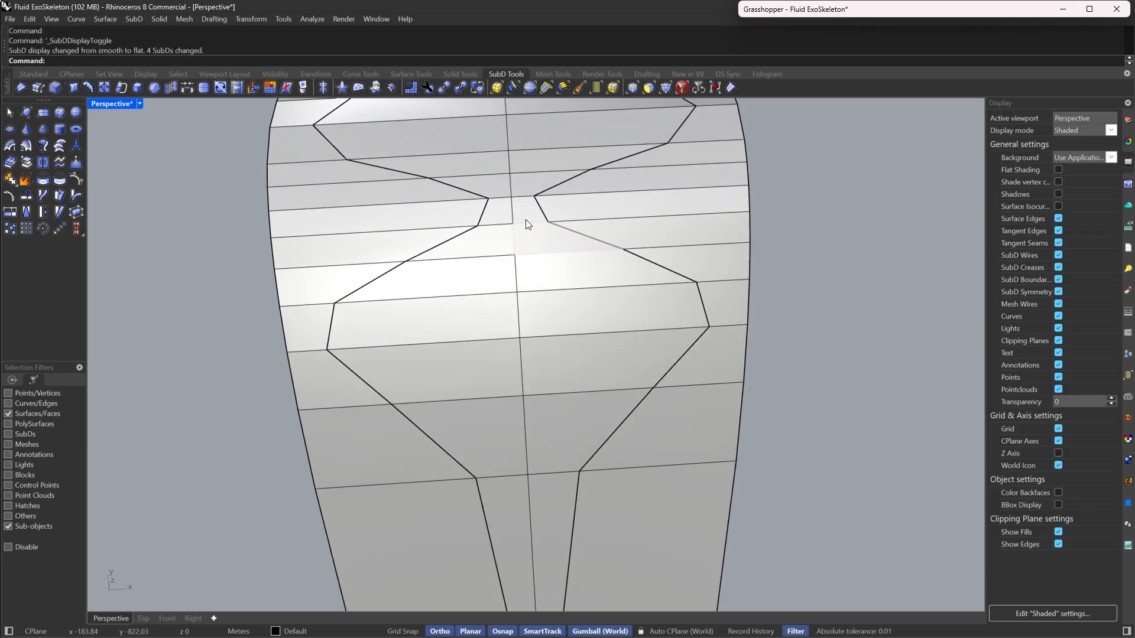
left_click(533, 247)
left_click(530, 207)
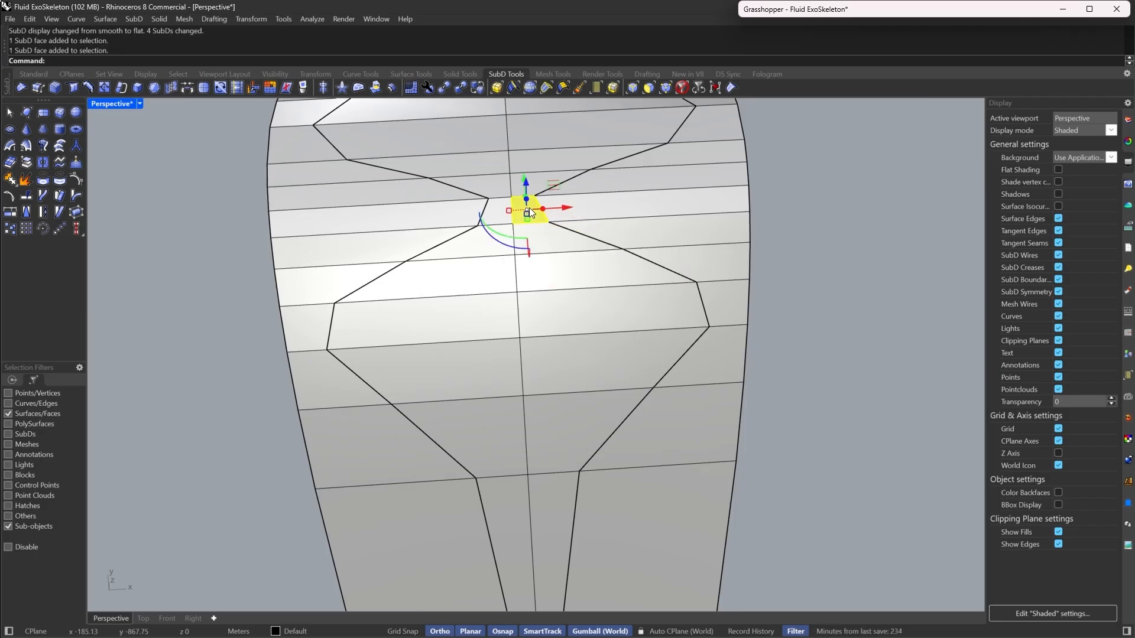
key("Escape")
Restrict selection to edges and delete two crosswise edge loops around the shell's narrow necks
left_click(632, 88)
double_click(619, 221)
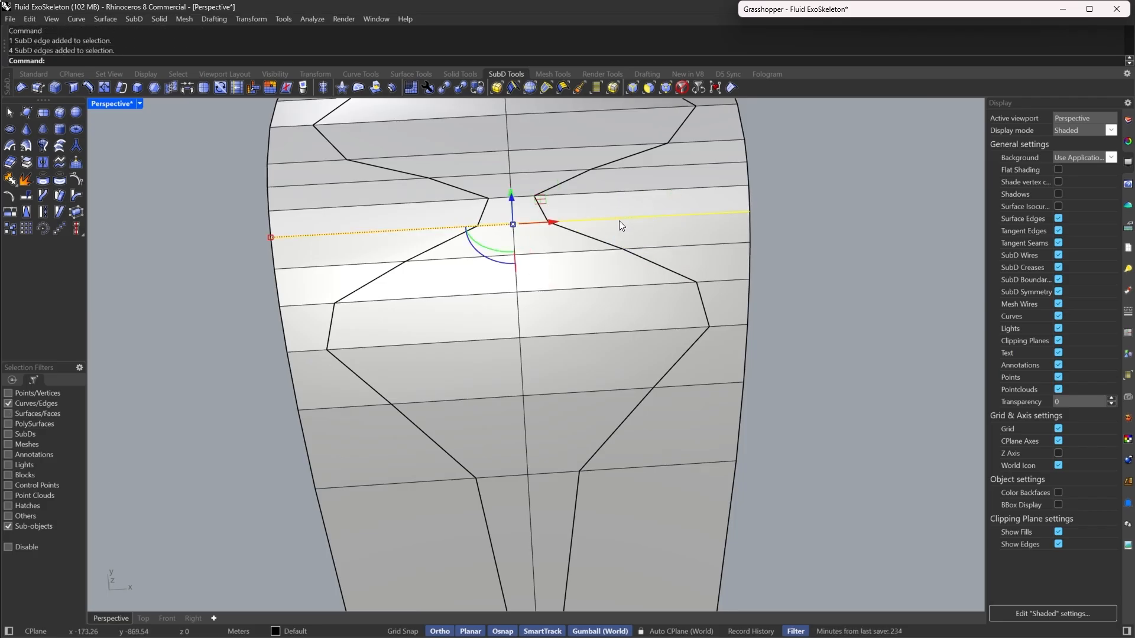
key("Delete")
right_click_drag(619, 221, 607, 246)
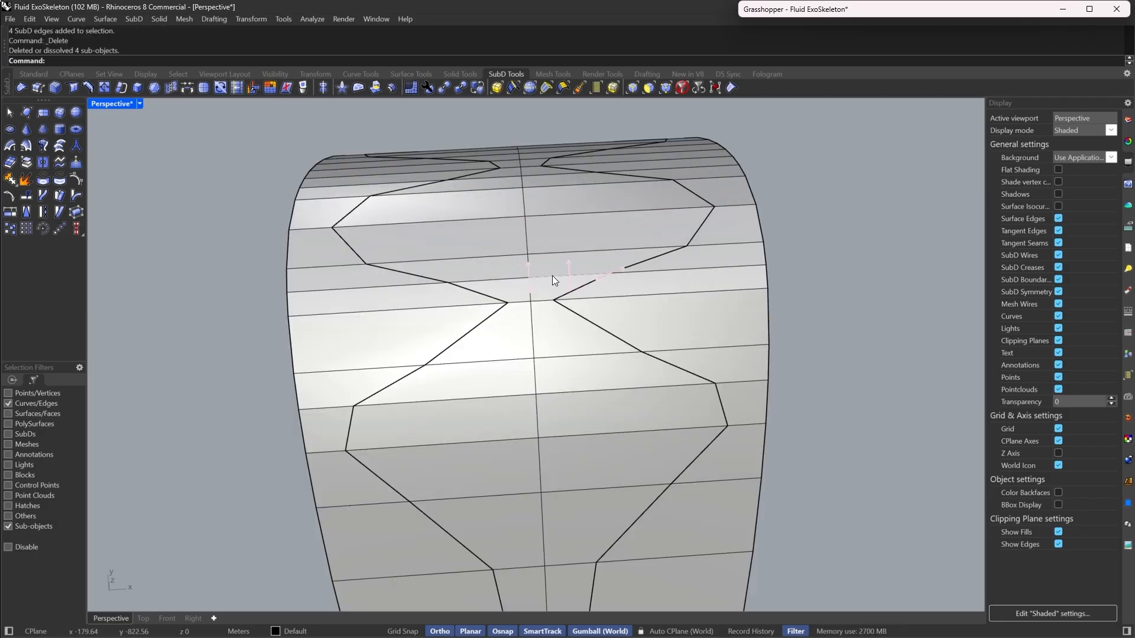
right_click_drag(552, 276, 494, 248)
double_click(532, 224)
key("Delete")
Delete two more crosswise edge loops at the remaining narrow necks farther along the arch
scroll(530, 225, "down", 6)
scroll(494, 249, "up", 5)
double_click(558, 254)
key("Delete")
scroll(512, 278, "up", 2)
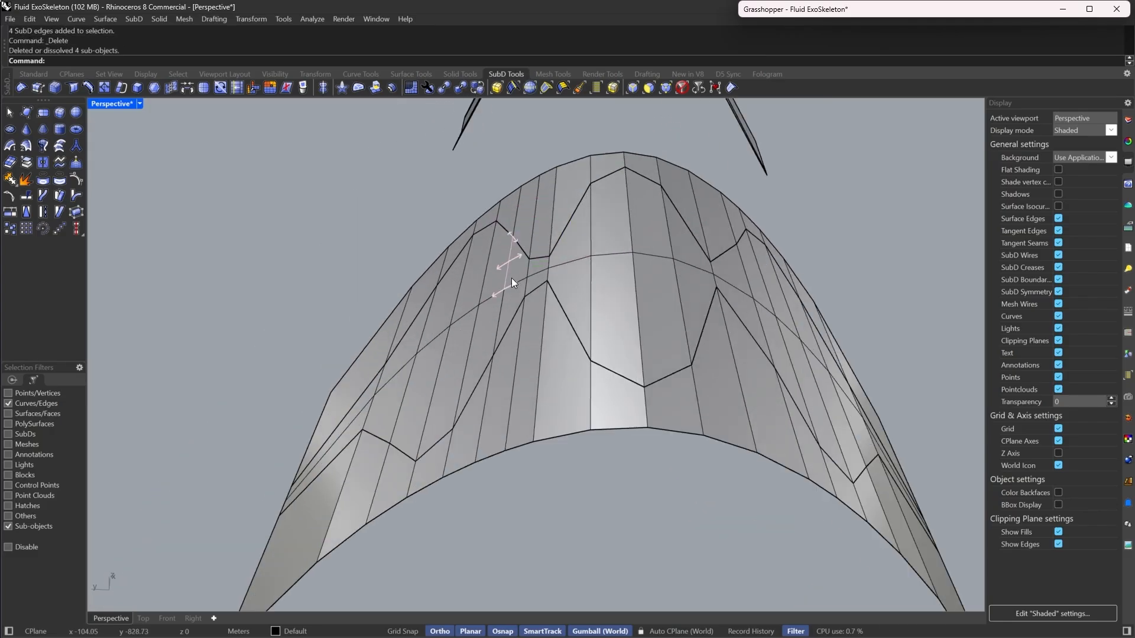
double_click(529, 270)
key("Delete")
Restrict selection to faces and select one half of the faces inside the arch's end outline, from neck to foot
scroll(530, 269, "down", 4)
right_click_drag(755, 352, 662, 254)
scroll(597, 381, "up", 6)
scroll(662, 250, "down", 6)
scroll(656, 266, "up", 6)
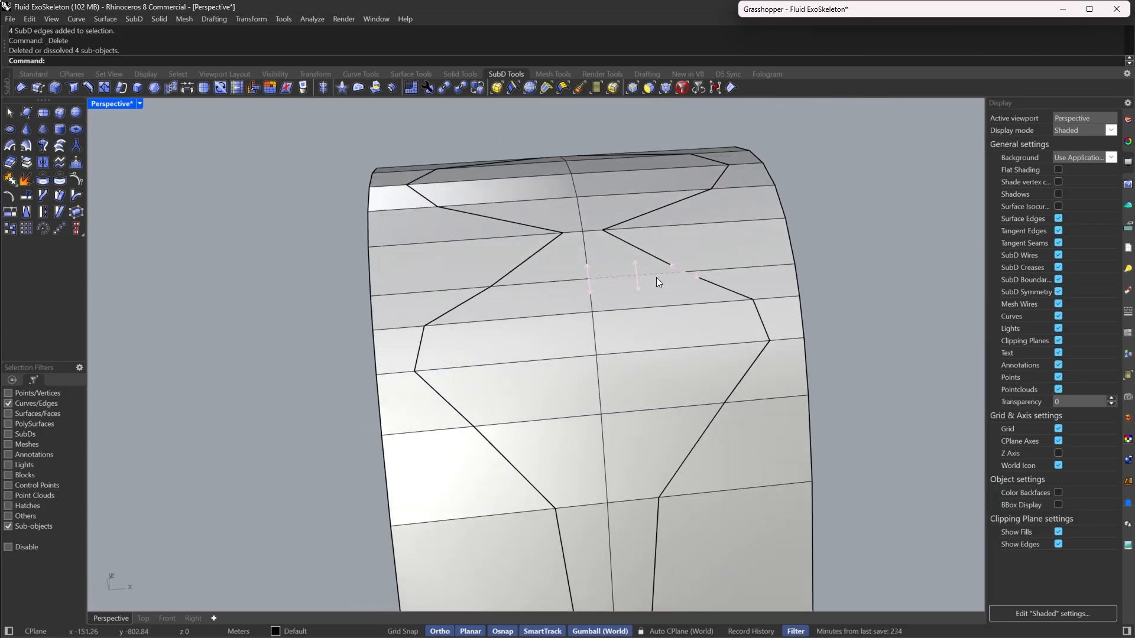
left_click(650, 90)
left_click(608, 254)
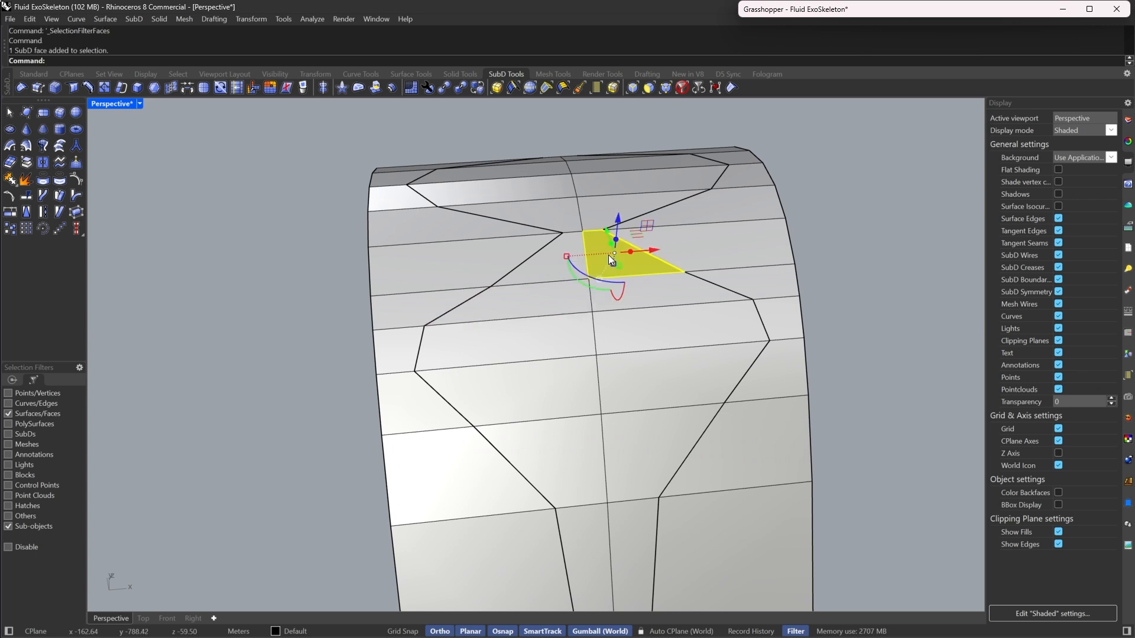
scroll(614, 354, "down", 3)
scroll(621, 413, "up", 2)
left_click(627, 474, "shift")
double_click(615, 386, "shift")
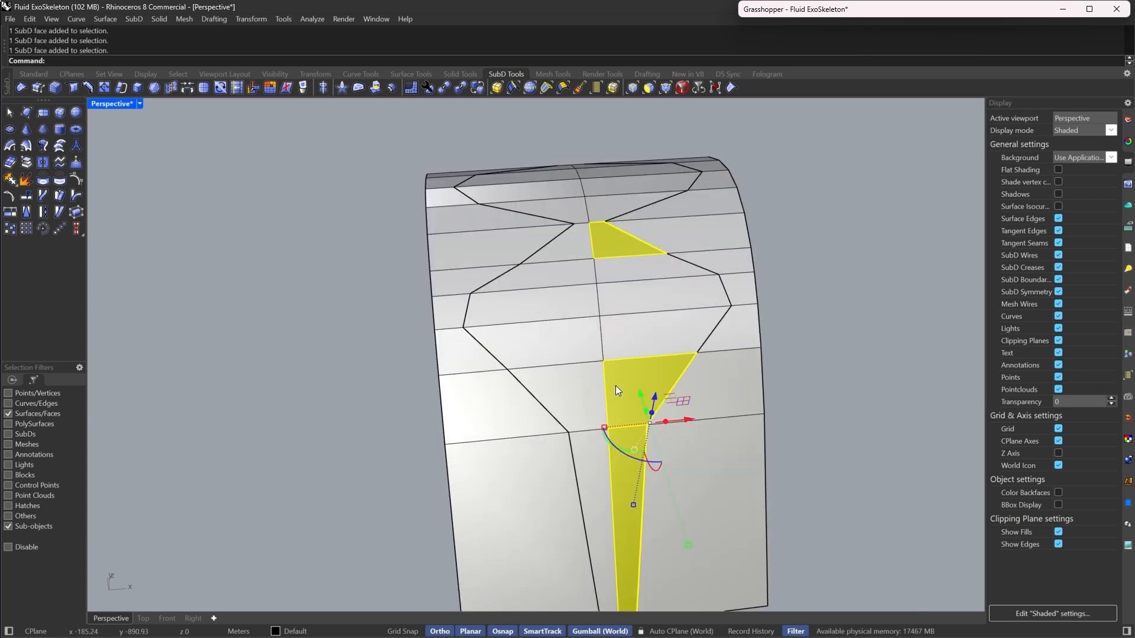
Add the mirrored half of the faces inside the end outline to the selection, down to the foot
left_click(569, 243, "shift")
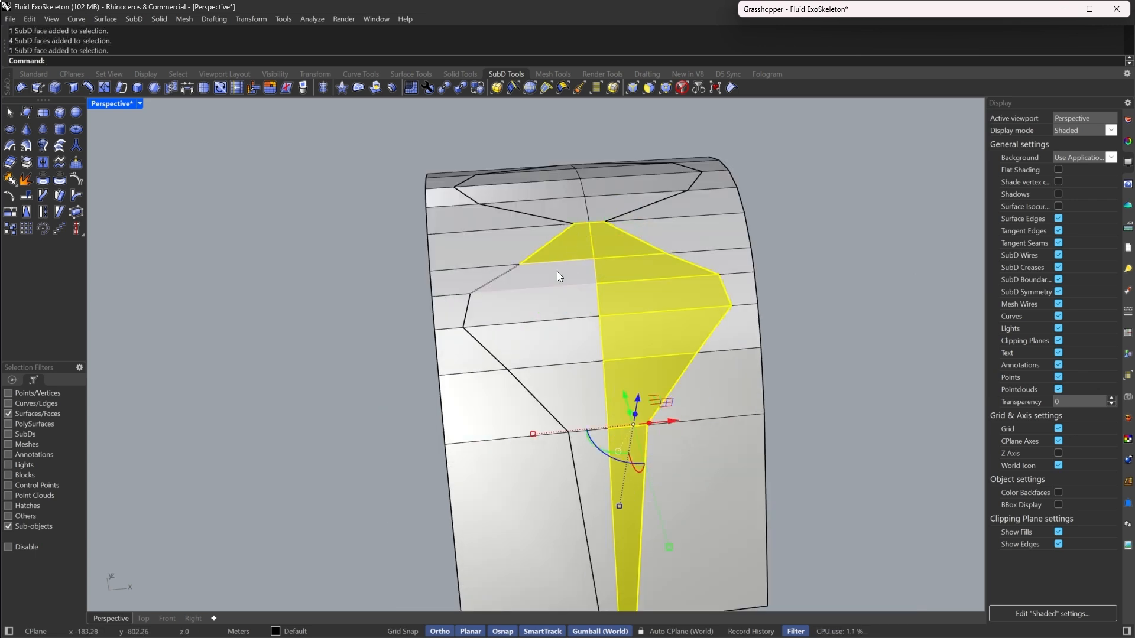
left_click(557, 272, "shift")
left_click(600, 530, "shift")
double_click(580, 415, "shift")
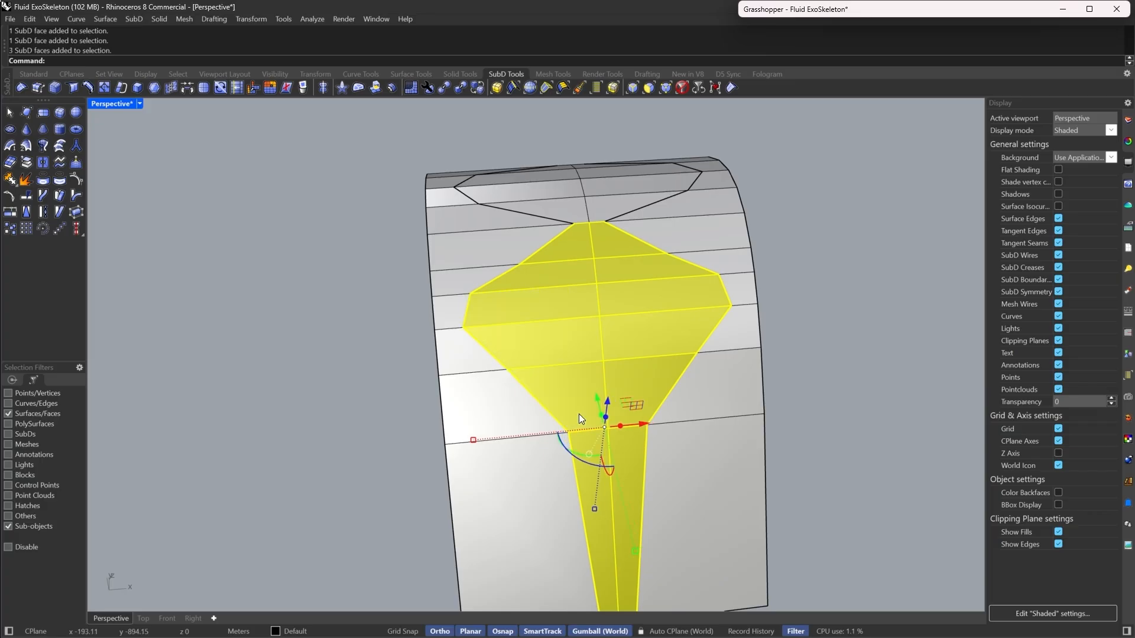
left_click(153, 88)
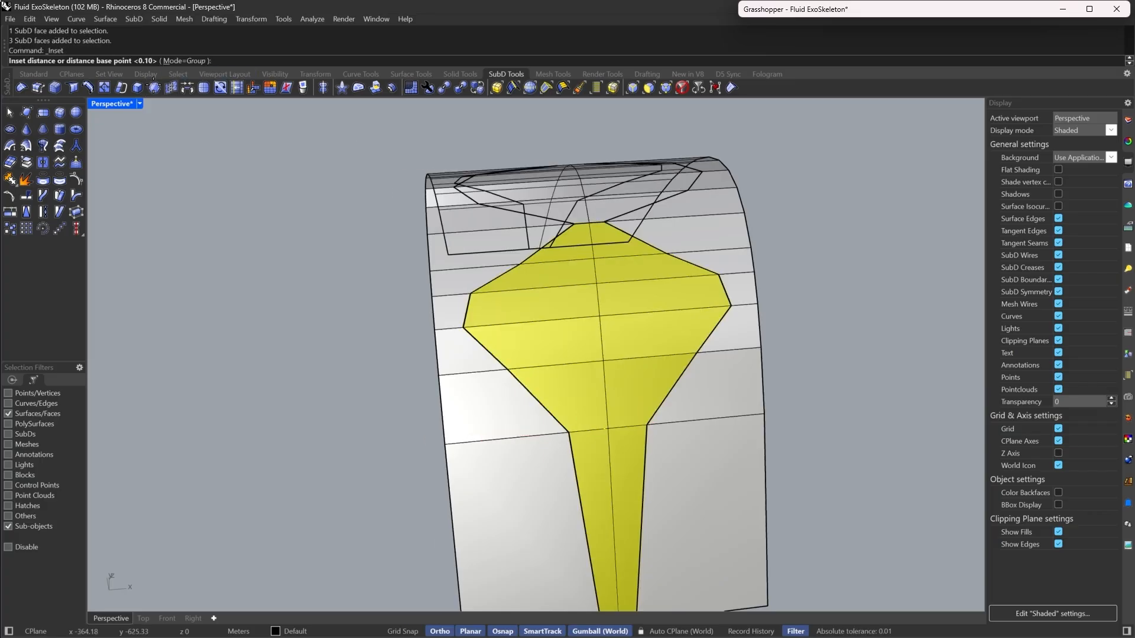
right_click_drag(476, 260, 480, 275)
type("1")
scroll(587, 294, "up", 4)
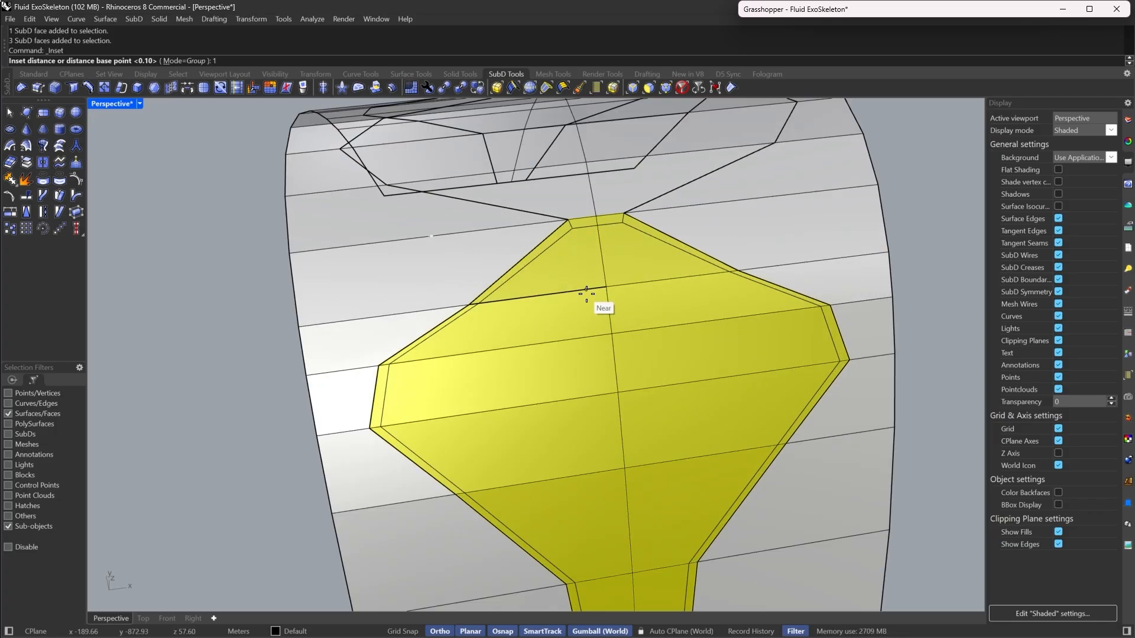
type("2")
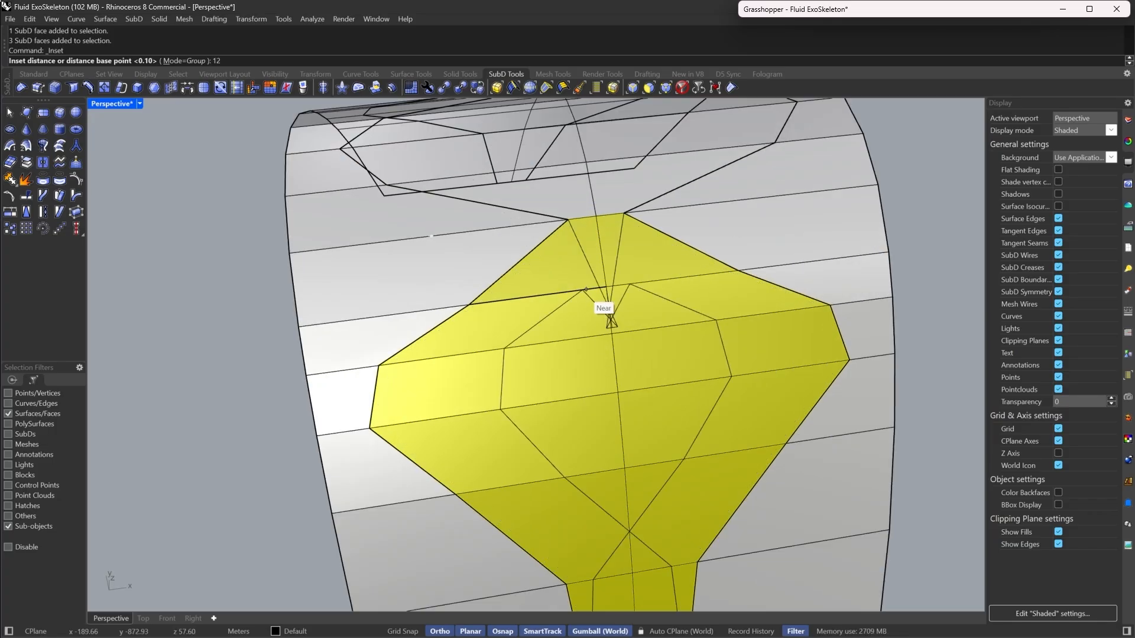
key("BackSpace")
type("2")
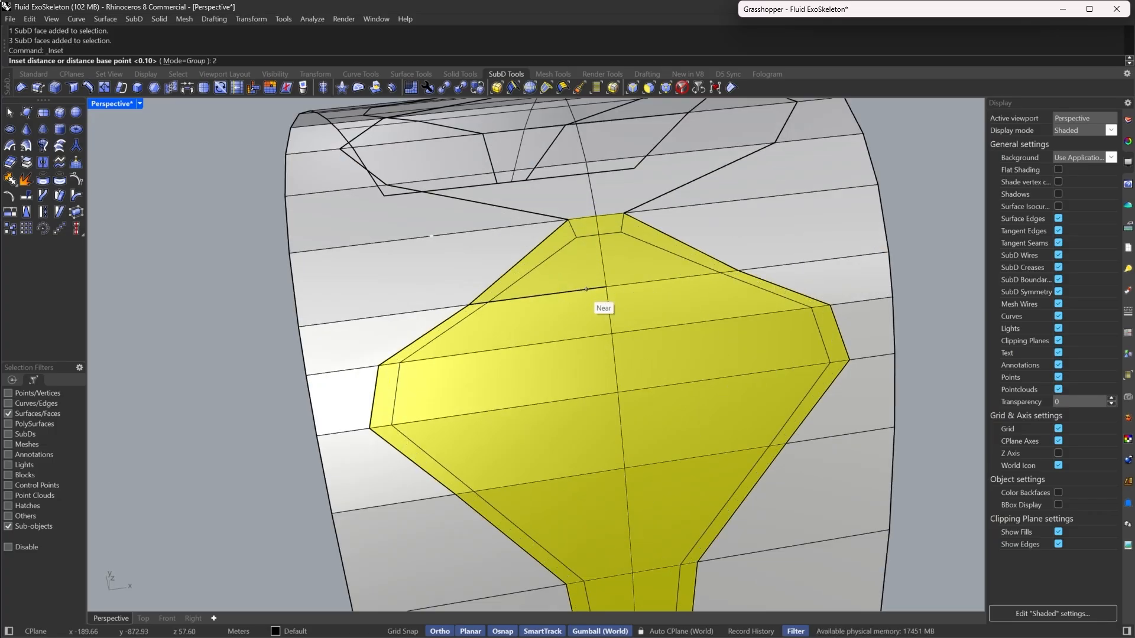
left_click(620, 332)
scroll(610, 315, "down", 8)
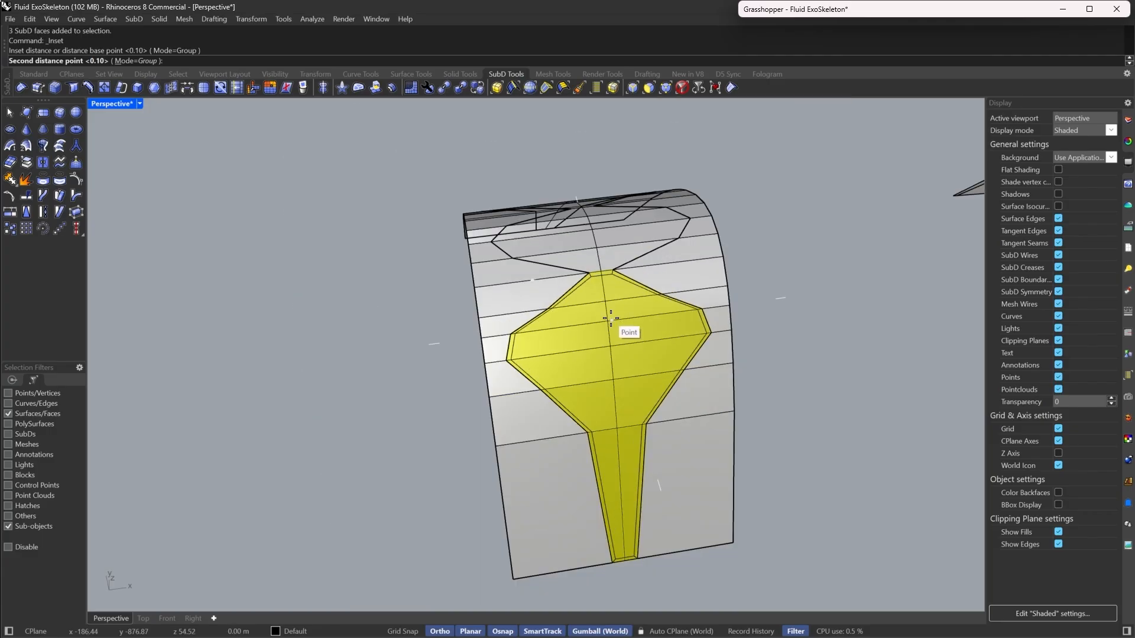
scroll(614, 319, "up", 5)
key("Escape")
Inset the selected end-outline faces as a group by a distance of 2, and clear the selection
key("Return")
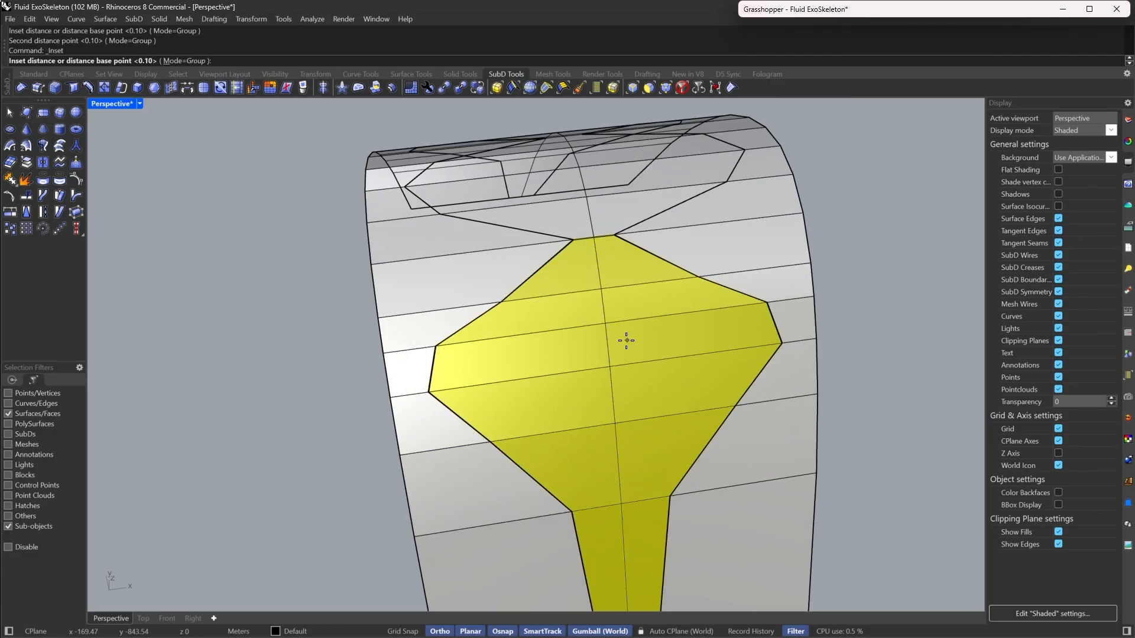
type("25")
key("BackSpace")
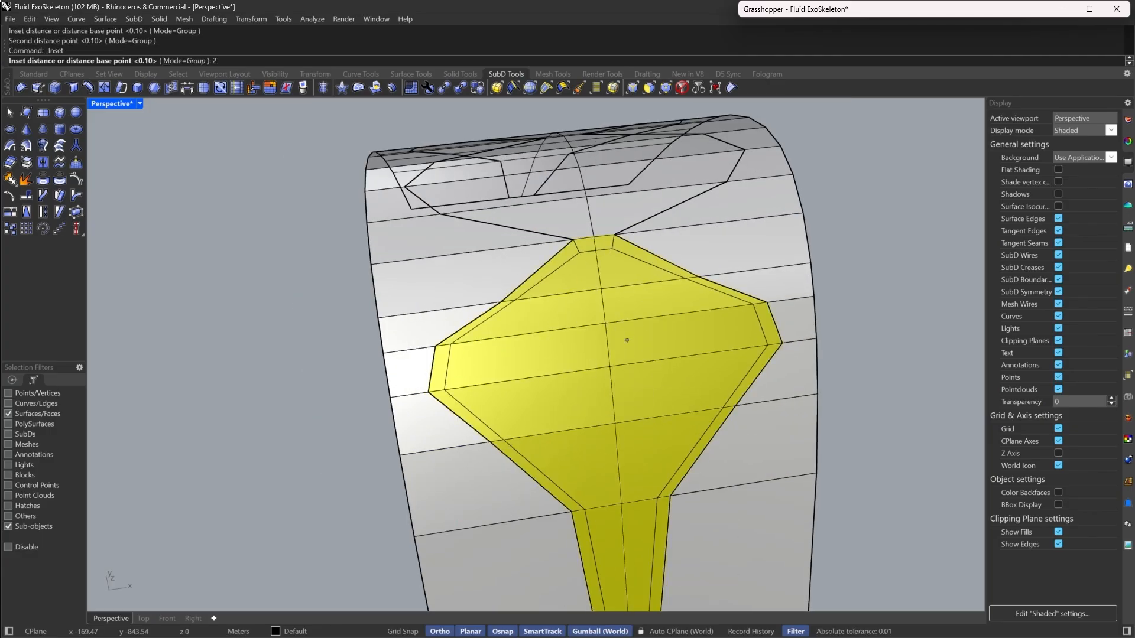
key("Return")
scroll(626, 340, "down", 3)
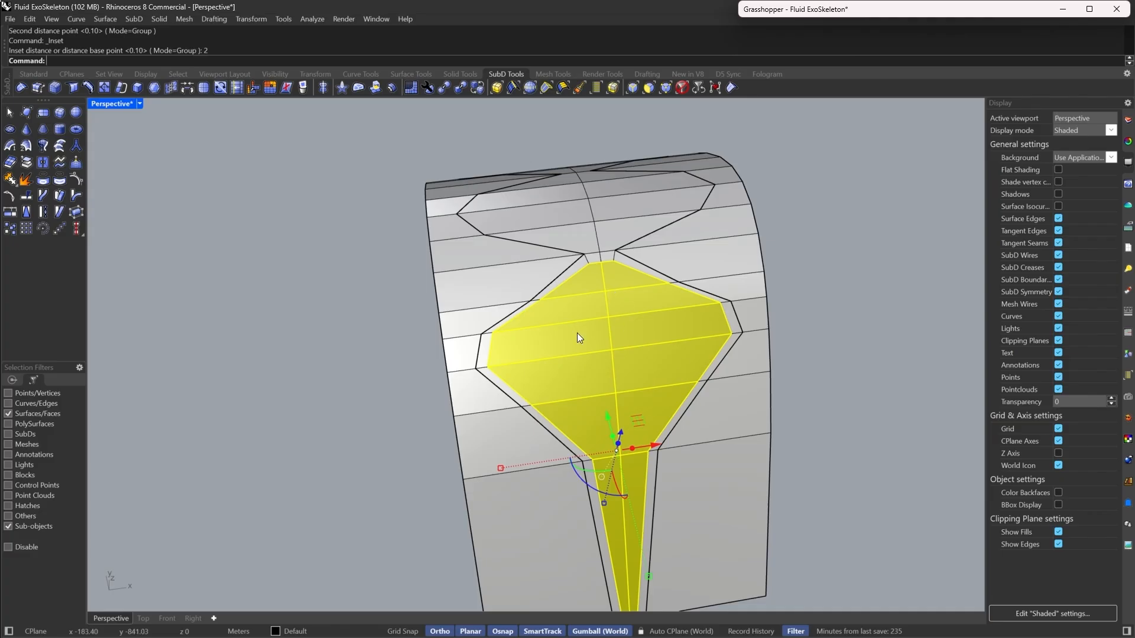
left_click(277, 359)
right_click_drag(650, 318, 650, 342)
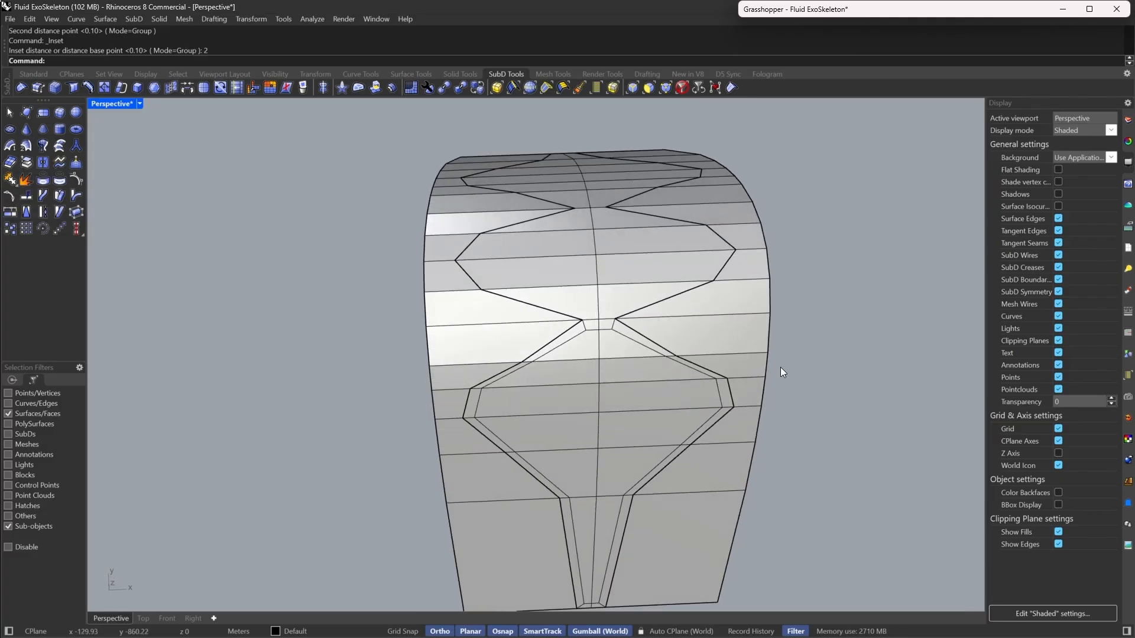
Inset the tapering group of faces between the first neck and the arch's outer side edge as a group by a distance of 2
right_click_drag(769, 378, 729, 346)
left_click(713, 398)
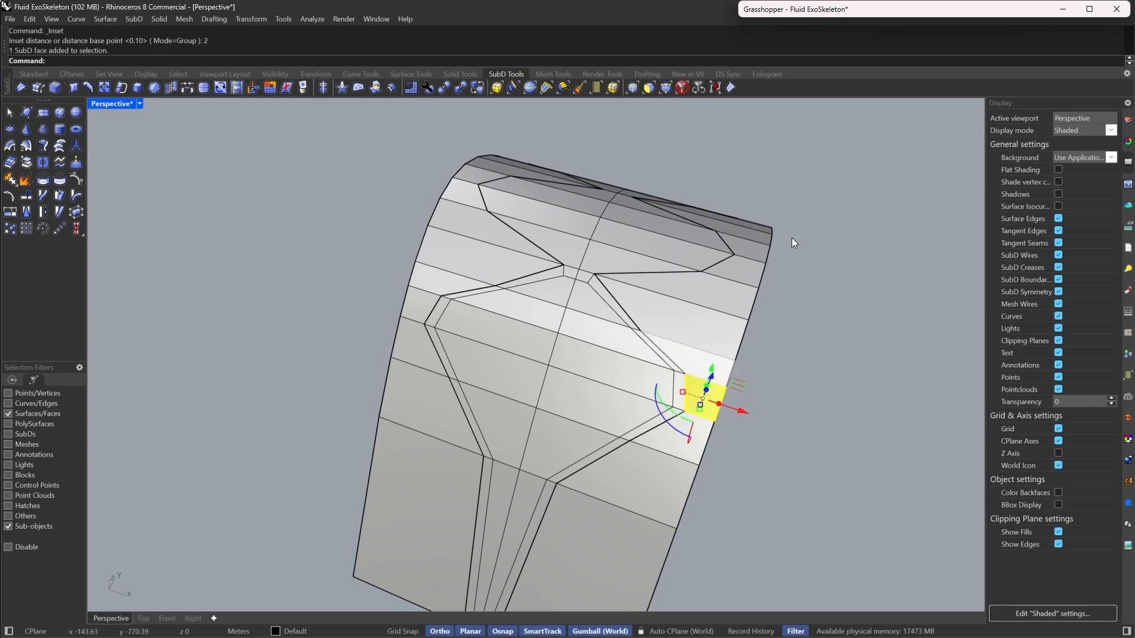
right_click_drag(792, 239, 685, 245)
scroll(504, 434, "up", 5)
left_click(567, 386, "shift")
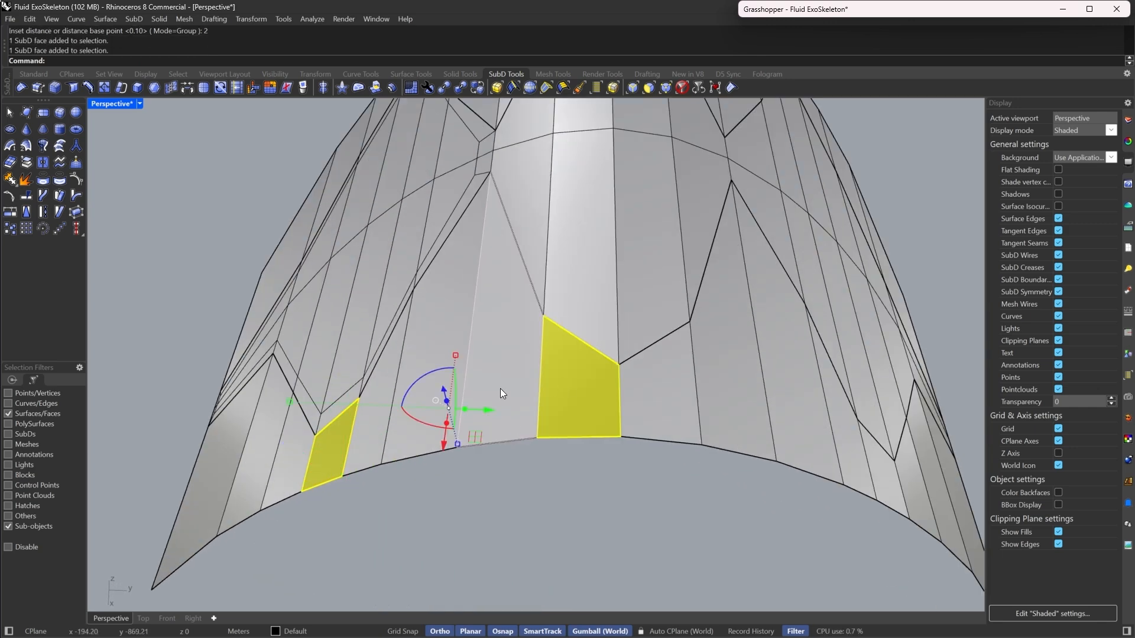
left_click(500, 392, "shift")
scroll(515, 354, "down", 5)
right_click_drag(516, 354, 690, 284)
left_click(154, 88)
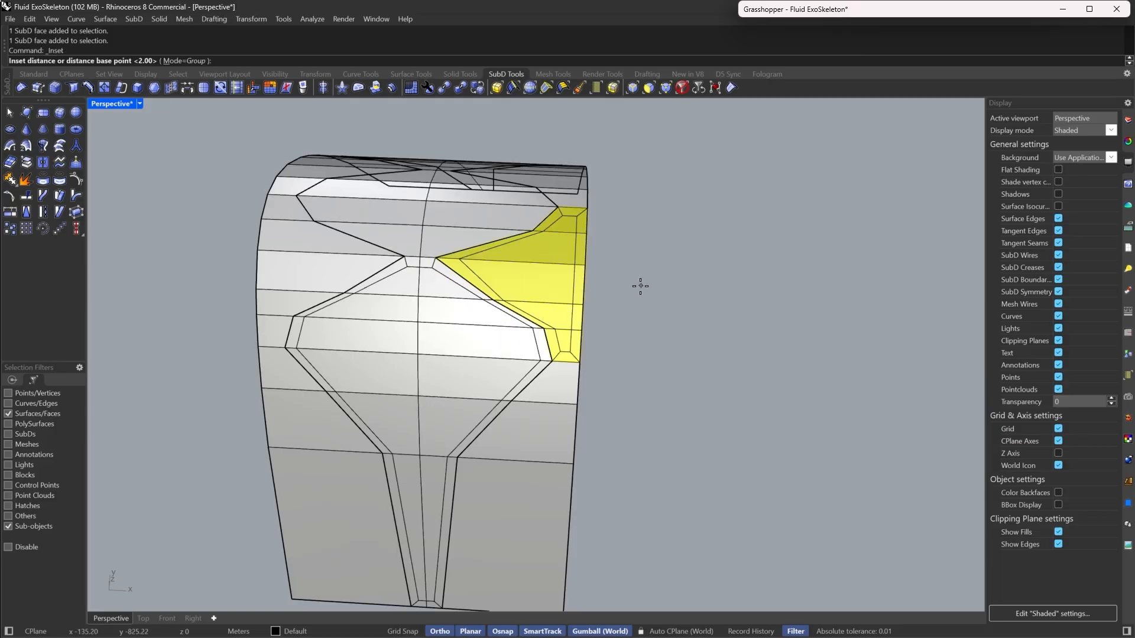
key("Return")
Delete the five narrow inset faces running along the outer side edge of that tapering panel
scroll(633, 236, "up", 5)
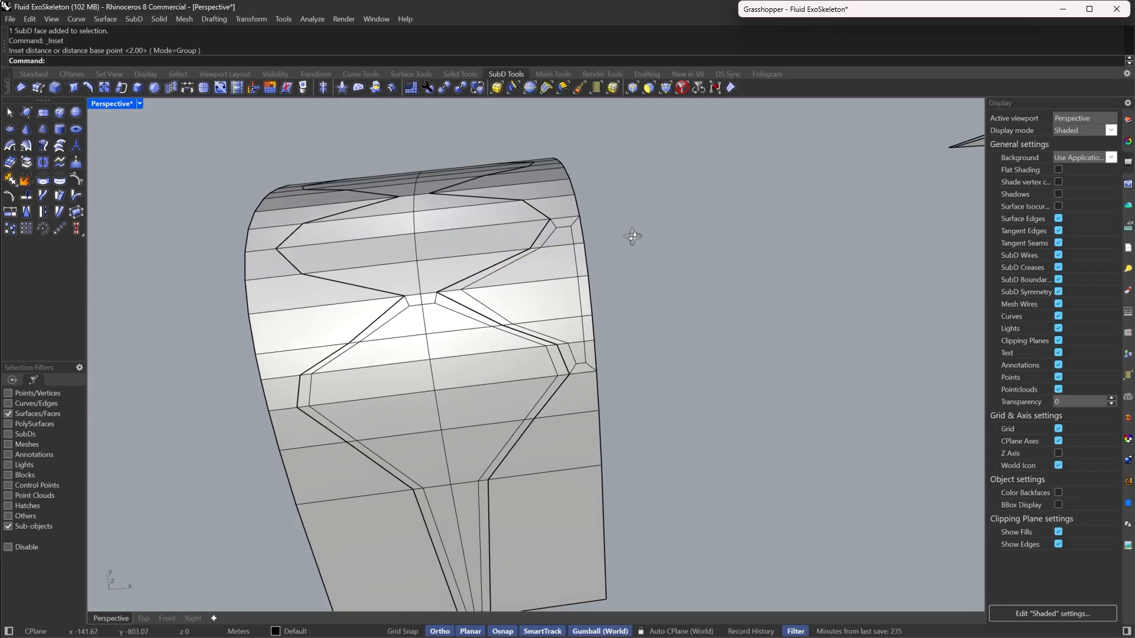
left_click(591, 223)
scroll(585, 218, "down", 5)
scroll(587, 364, "up", 2)
left_click(587, 363, "shift")
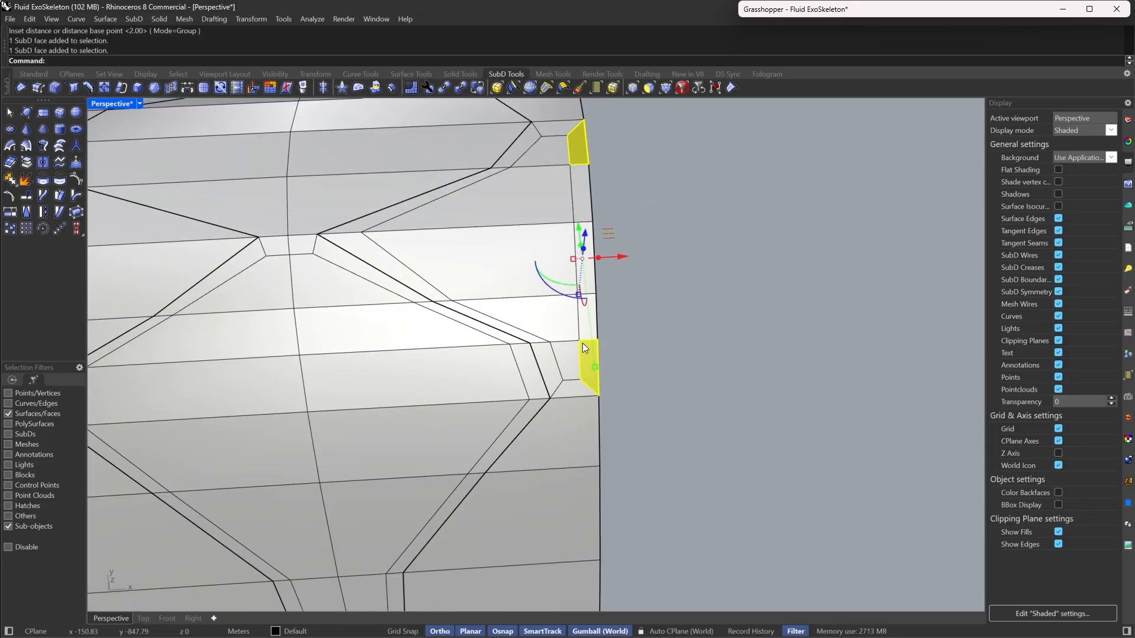
double_click(591, 315, "shift")
key("Delete")
Inset the three side faces between the end outline and the outer edge, down to the foot, by a distance of 2, and clear the selection
scroll(618, 314, "down", 4)
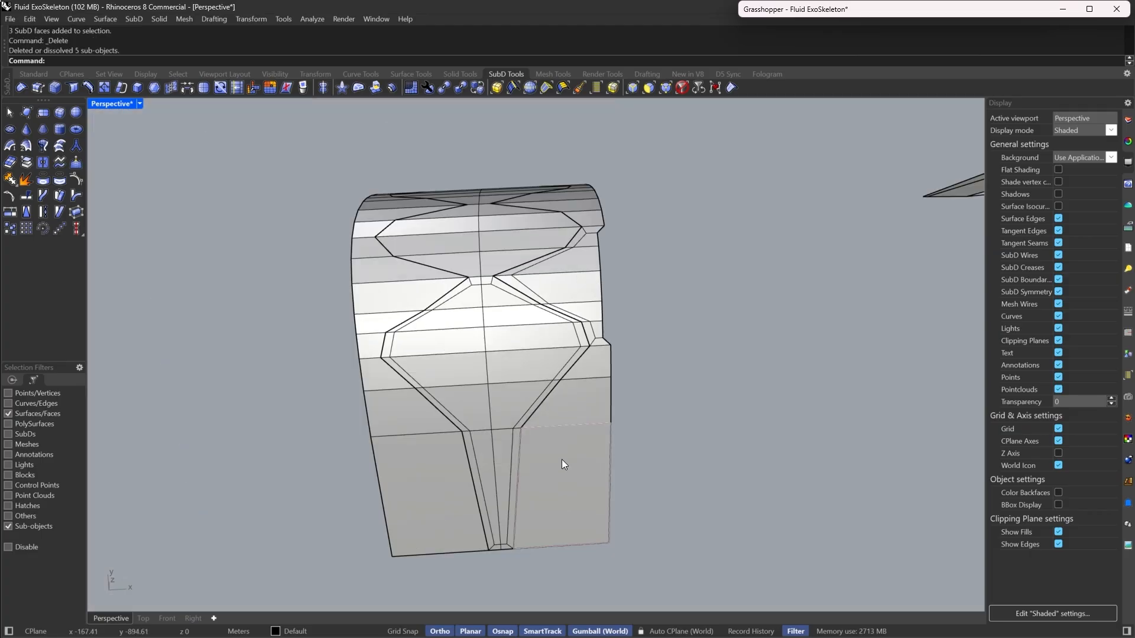
left_click(583, 338)
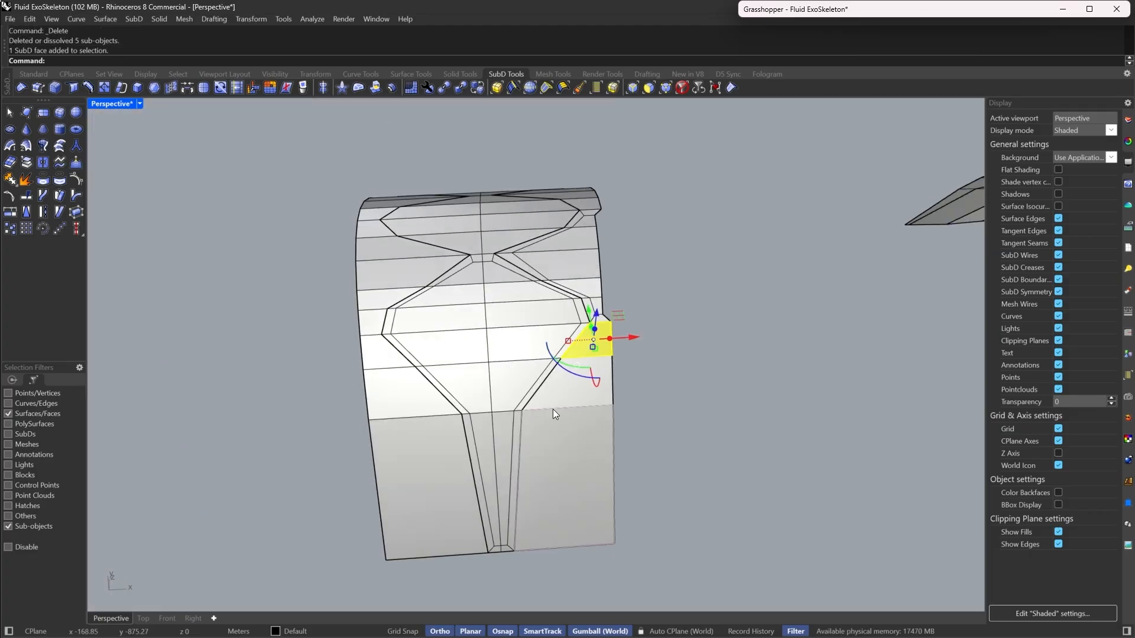
left_click(555, 414, "shift")
left_click(597, 363, "shift")
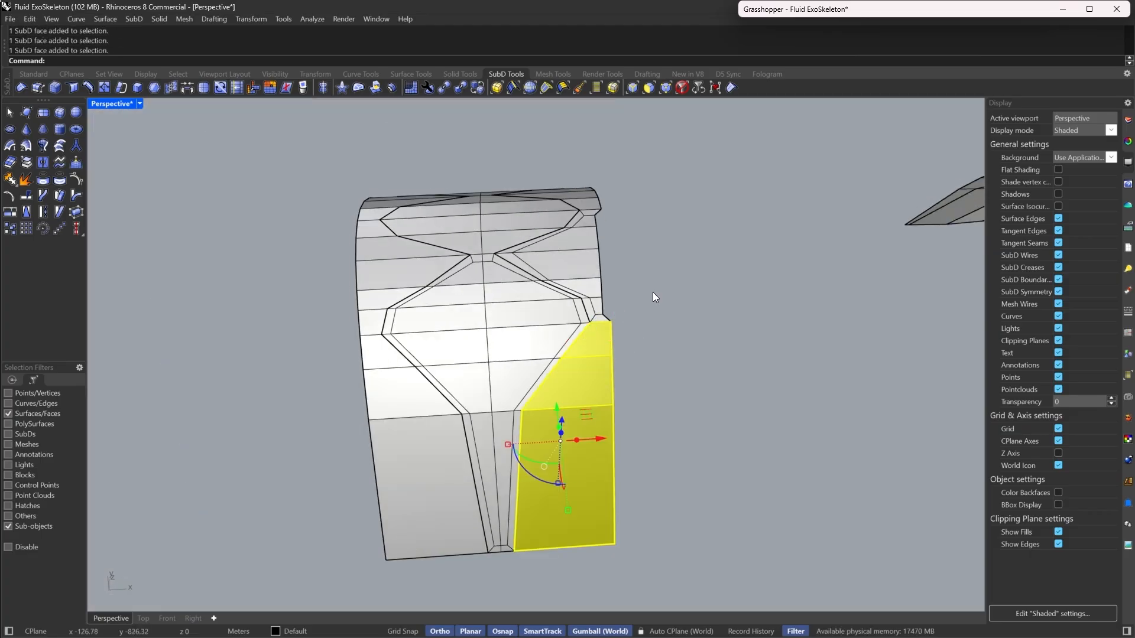
right_click_drag(653, 292, 656, 275)
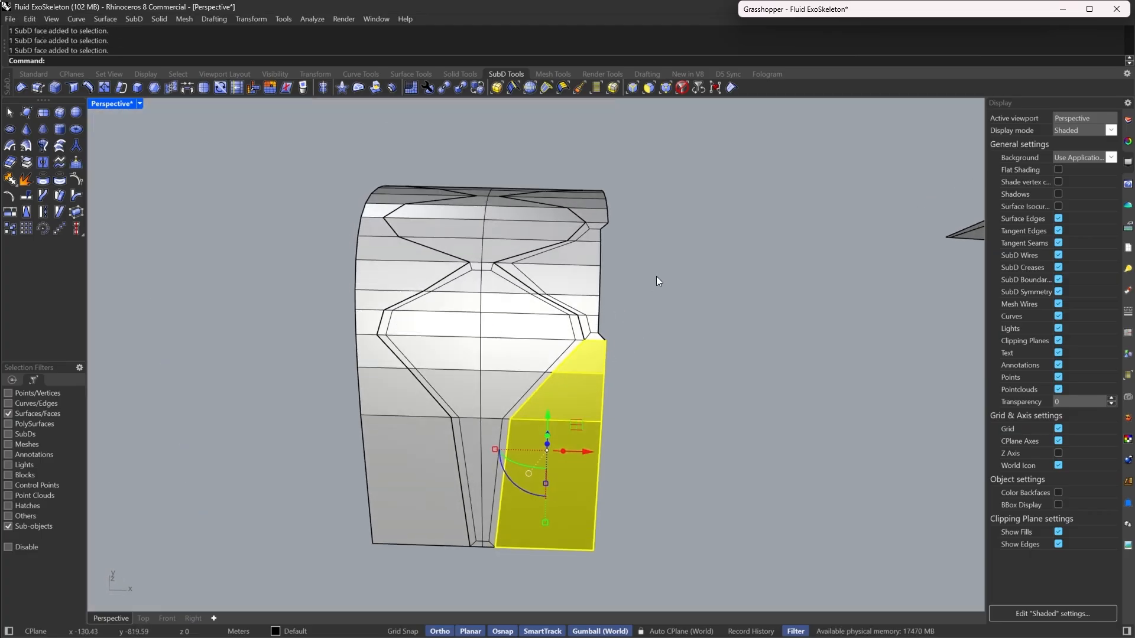
left_click(159, 87)
key("Return")
key("Escape")
Delete the four narrow inset faces along the outer edge and foot of the lower side panel
left_click(604, 352, "shift")
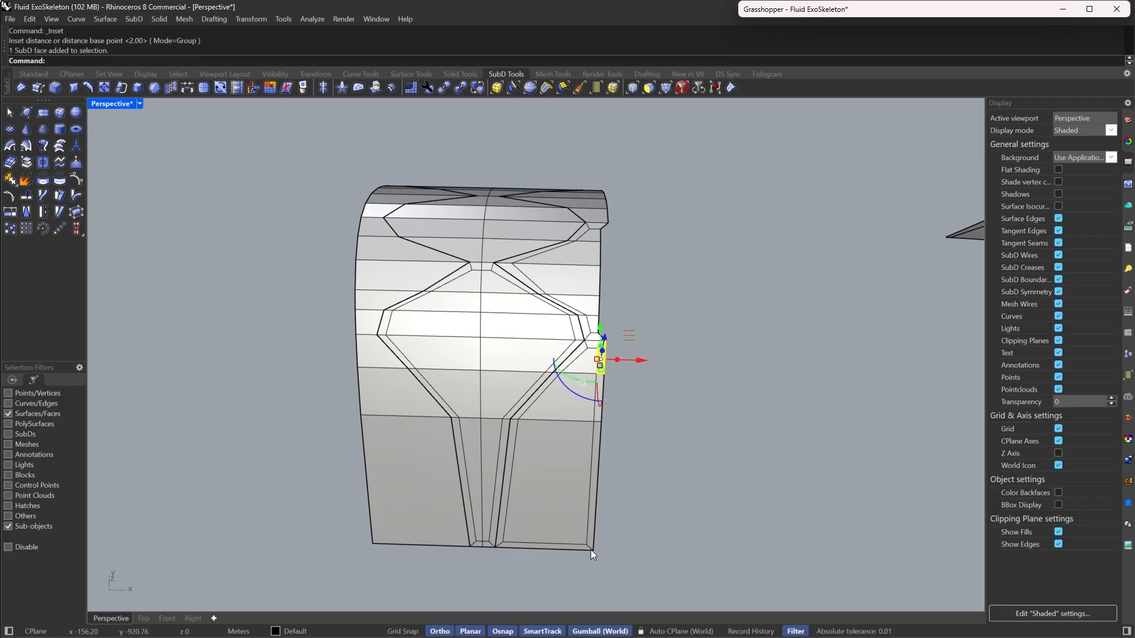
scroll(591, 549, "up", 3)
left_click(571, 539, "shift")
left_click(606, 413, "shift")
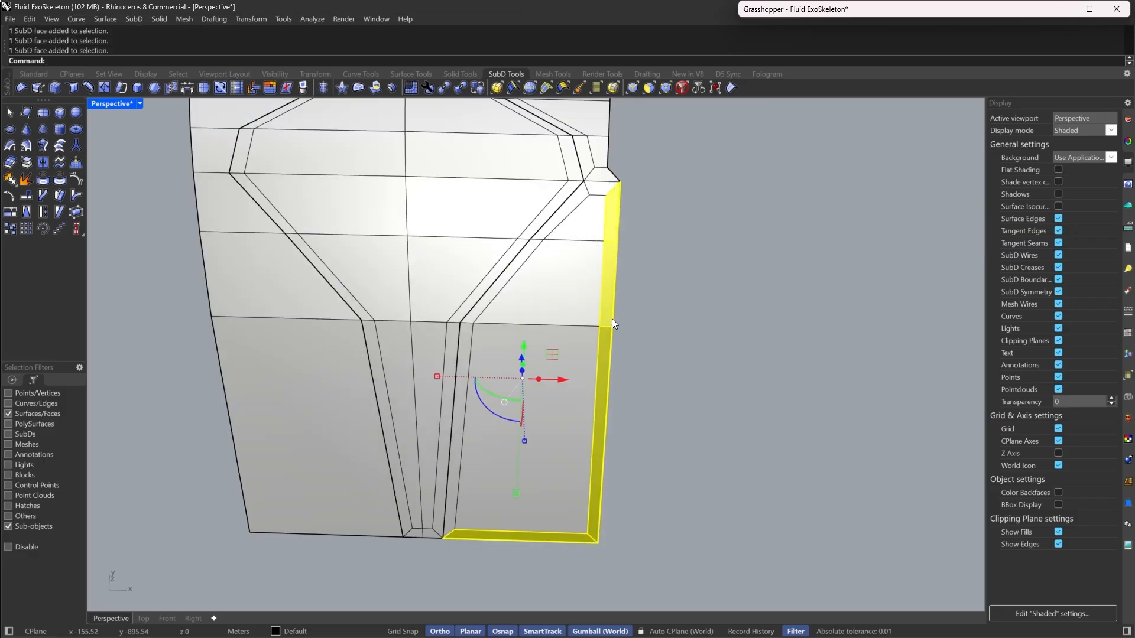
key("Delete")
Inset all faces inside the closed outline at the middle of the arch as a group by a distance of 2, and clear the selection
scroll(609, 343, "down", 5)
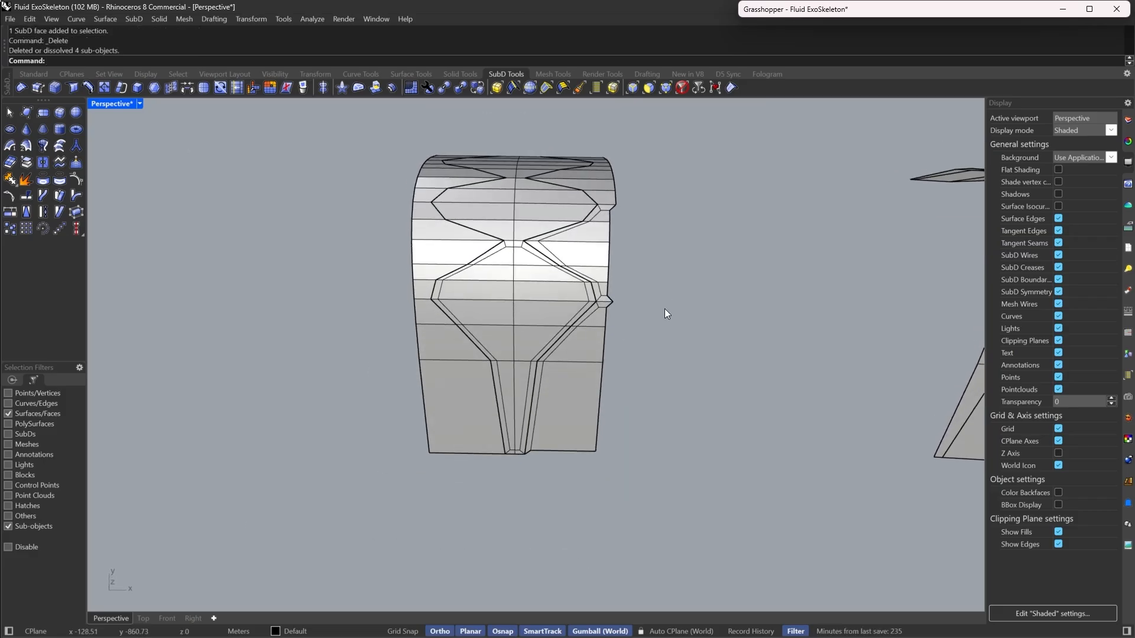
right_click_drag(664, 308, 523, 271)
scroll(523, 271, "up", 8)
left_click(678, 245)
right_click_drag(676, 246, 634, 243)
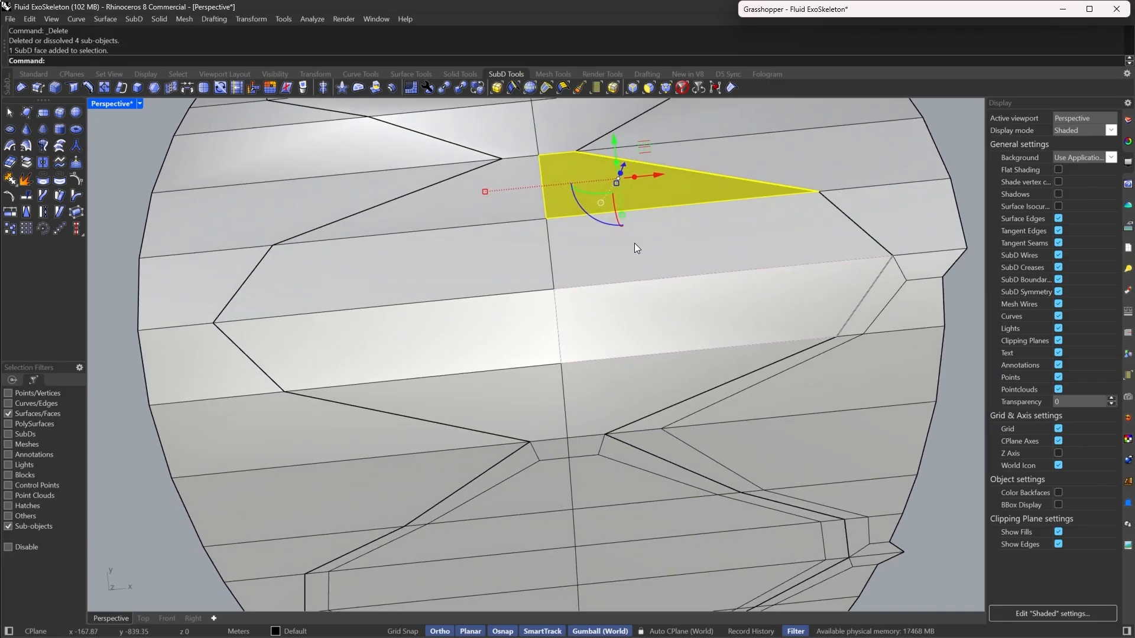
left_click(641, 255, "shift")
left_click(601, 347, "shift")
left_click(585, 372, "shift")
left_click(515, 382, "shift")
left_click(489, 313, "shift")
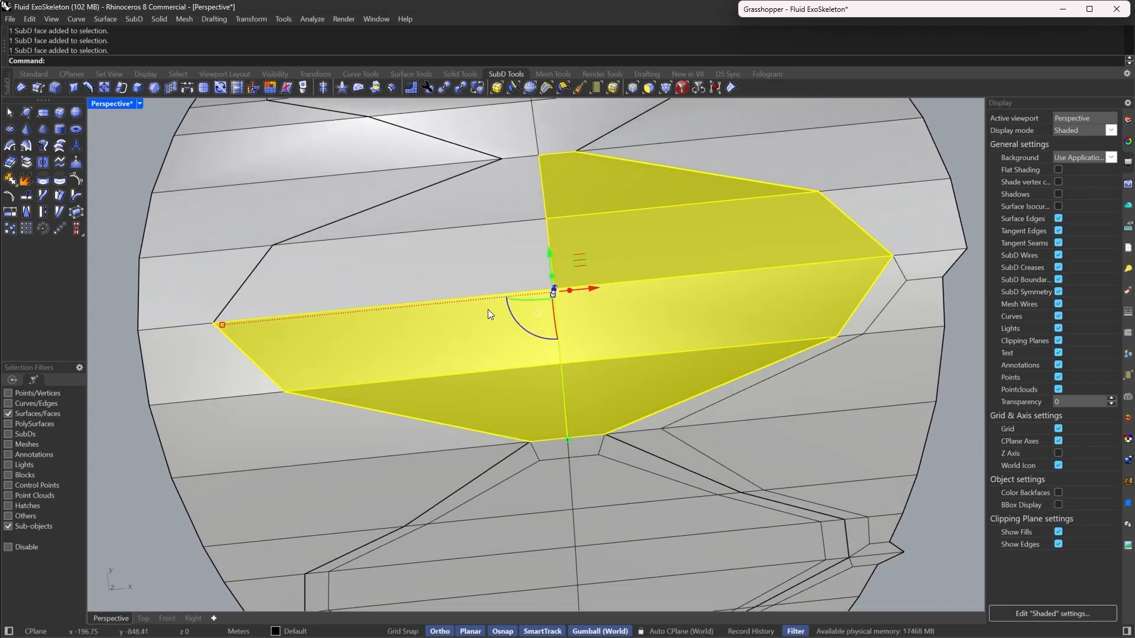
left_click(489, 260, "shift")
left_click(495, 200, "shift")
left_click(105, 88)
right_click(448, 176)
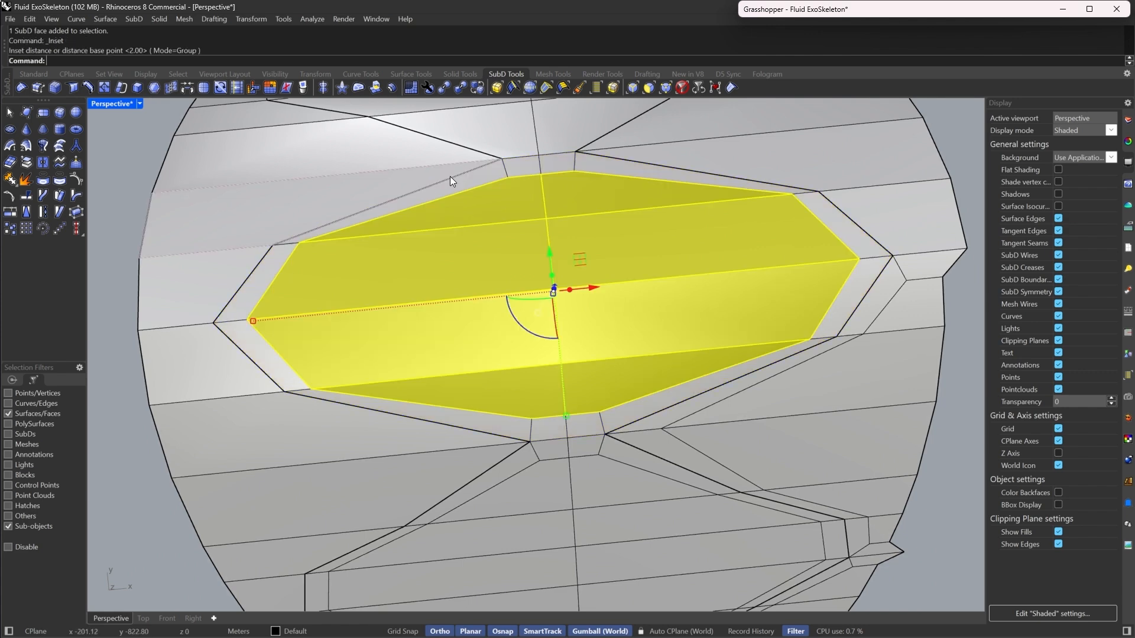
scroll(512, 260, "down", 3)
left_click(810, 295)
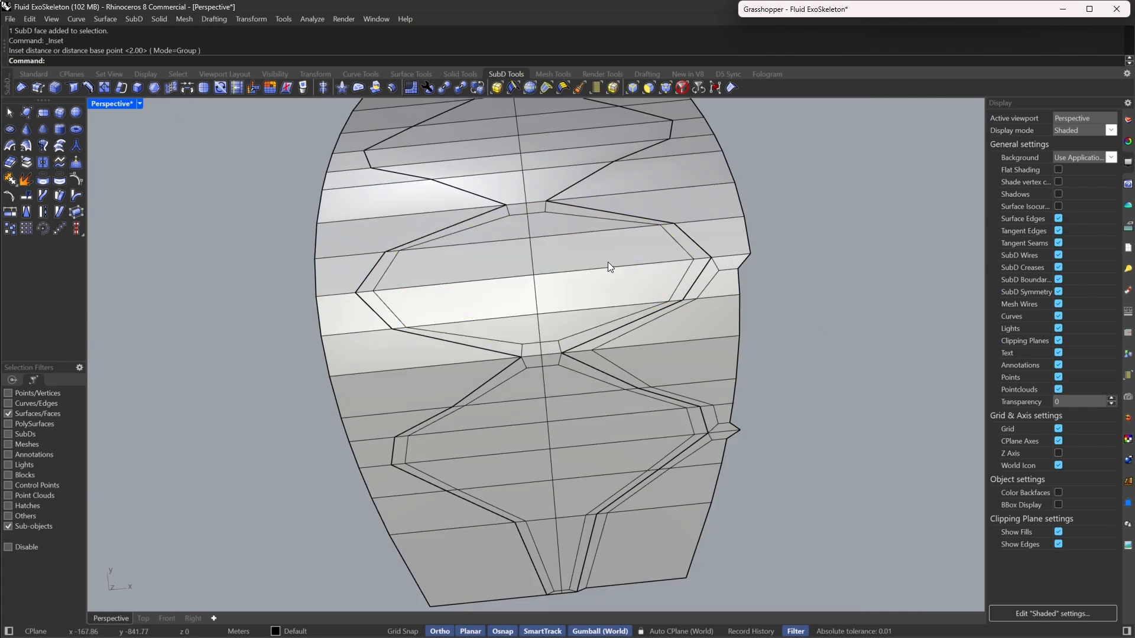
Switch to the Top view and set its display mode to Shaded
scroll(607, 261, "down", 5)
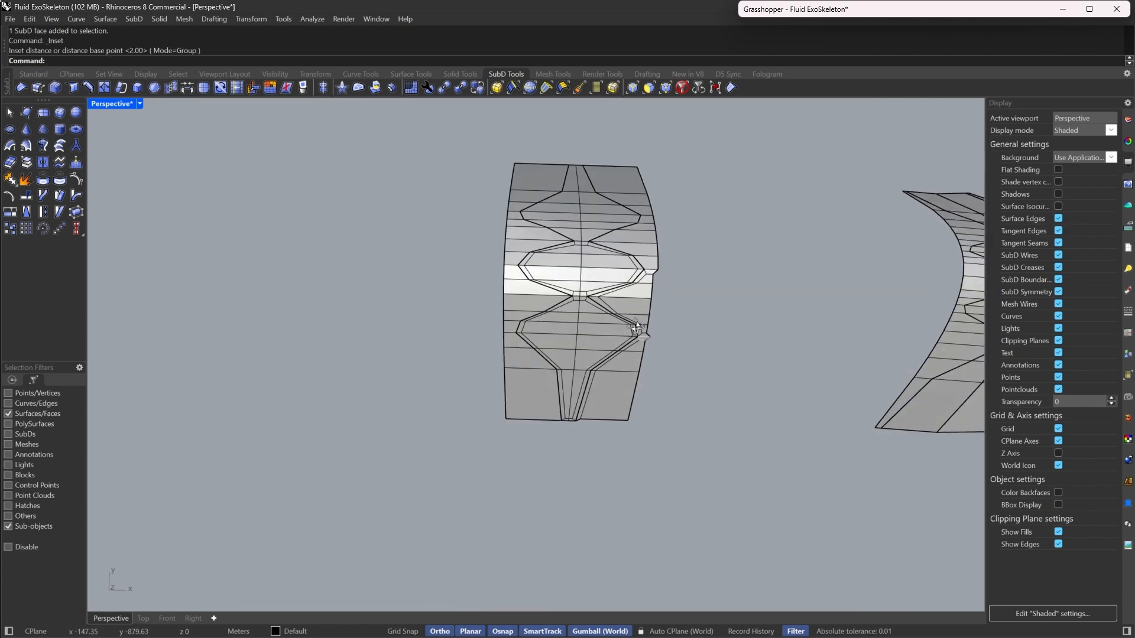
left_click(143, 618)
right_click_drag(612, 367, 591, 352)
left_click(110, 104)
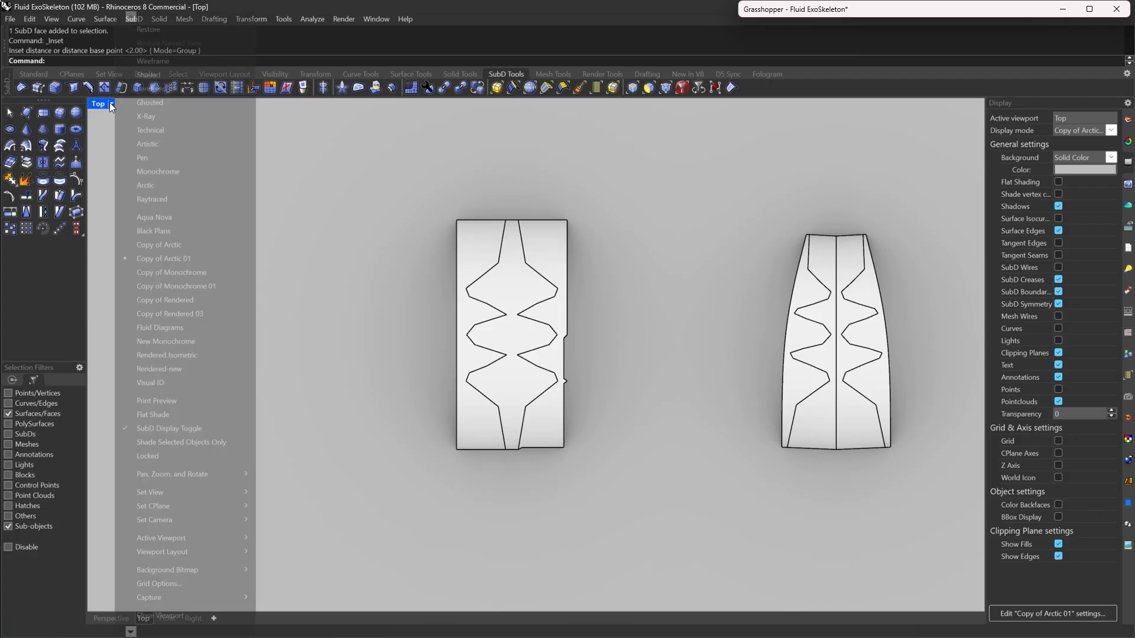
left_click(144, 74)
scroll(517, 301, "up", 3)
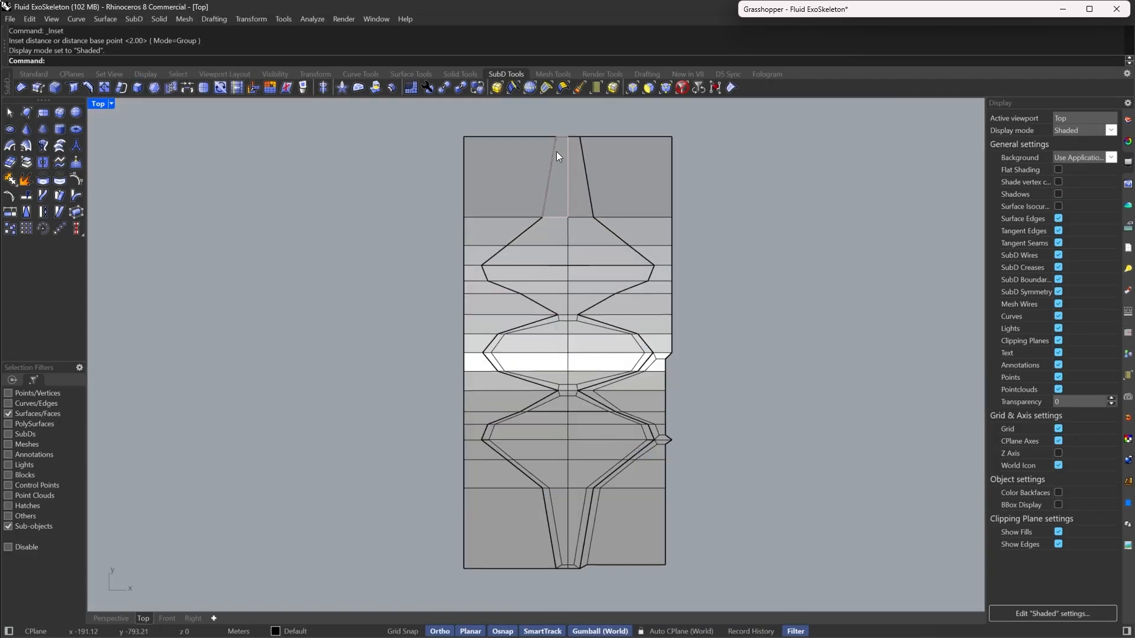
Delete the faces of the arch's left half and of the upper right part beyond the crest, leaving one quarter
left_click_drag(550, 123, 358, 604)
key("Delete")
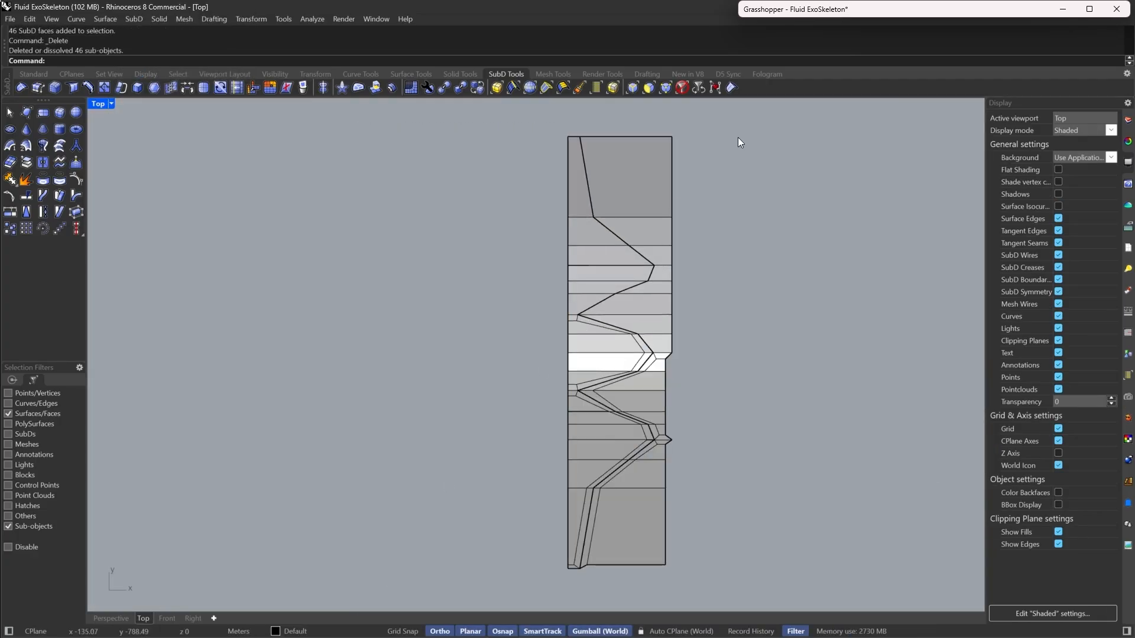
left_click_drag(738, 138, 472, 343)
key("Delete")
Restrict selection to edges and flatten the quarter's jagged outer side edges into a straight line through the crest's outer corner, relocating the gumball there
scroll(664, 203, "up", 6)
right_click_drag(719, 358, 658, 159)
left_click(632, 88)
left_click_drag(605, 146, 689, 567)
scroll(673, 161, "up", 6)
type("GumballRelocate")
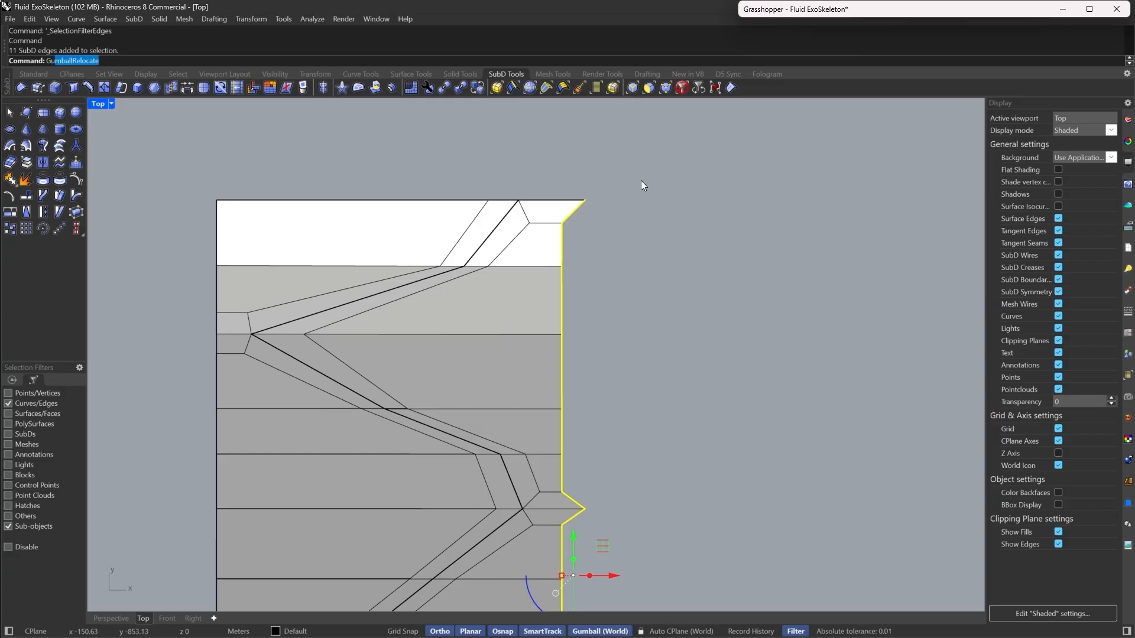
key("Return")
left_click(584, 200)
key("Return")
left_click_drag(573, 200, 585, 200)
Move the side panel's foot edge with the Vertical option, from its inner corner vertex to the neighbouring foot vertex of the outline
scroll(607, 158, "down", 8)
right_click_drag(594, 316, 597, 278)
scroll(557, 441, "up", 8)
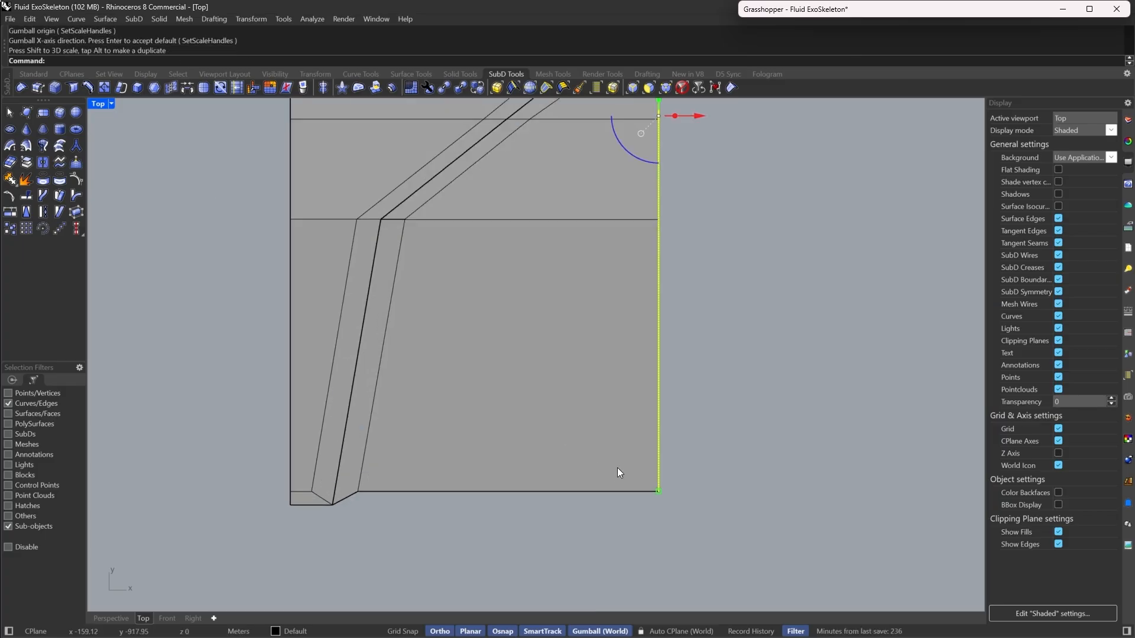
left_click_drag(617, 467, 494, 520)
right_click_drag(494, 520, 574, 466)
left_click(110, 618)
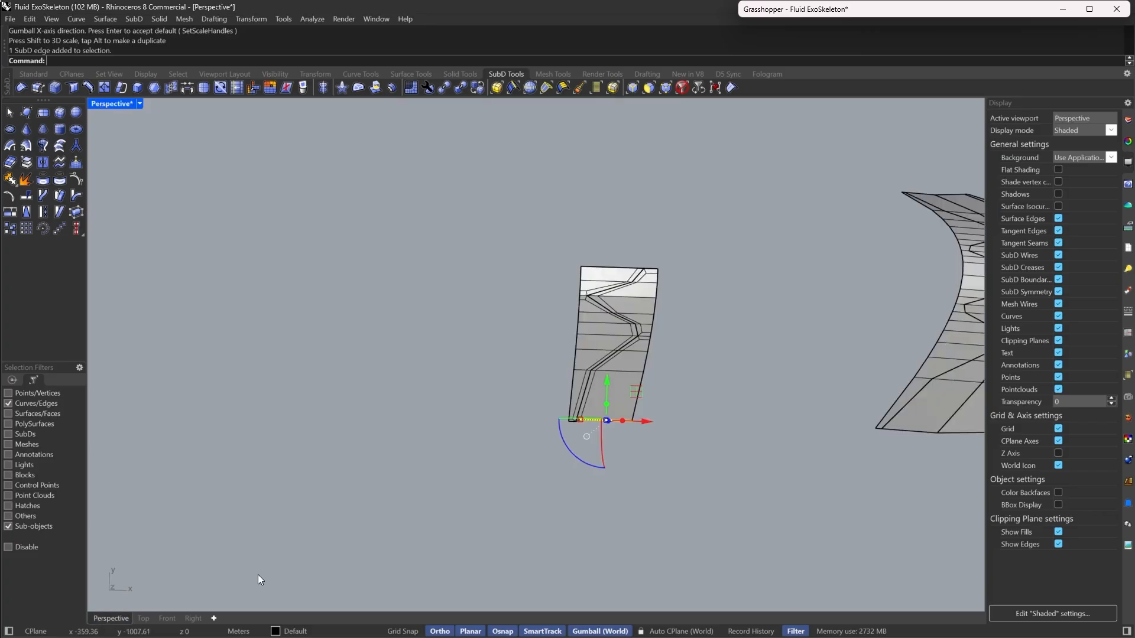
right_click_drag(258, 574, 528, 426)
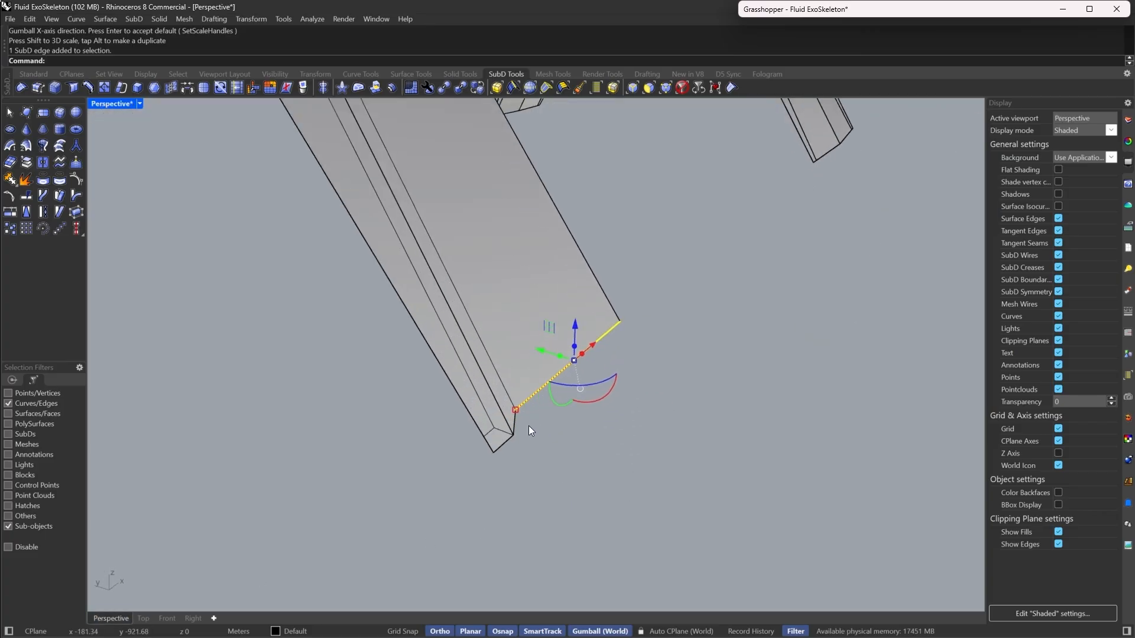
type("m")
key("Return")
left_click(254, 62)
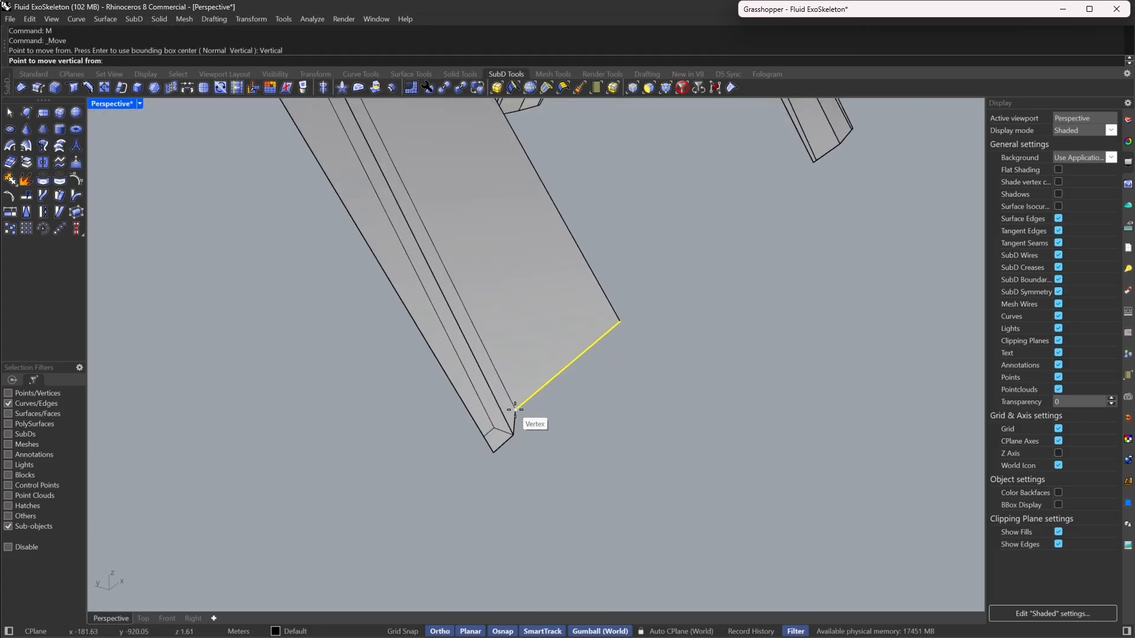
left_click(515, 409)
left_click(515, 434)
left_click(548, 416)
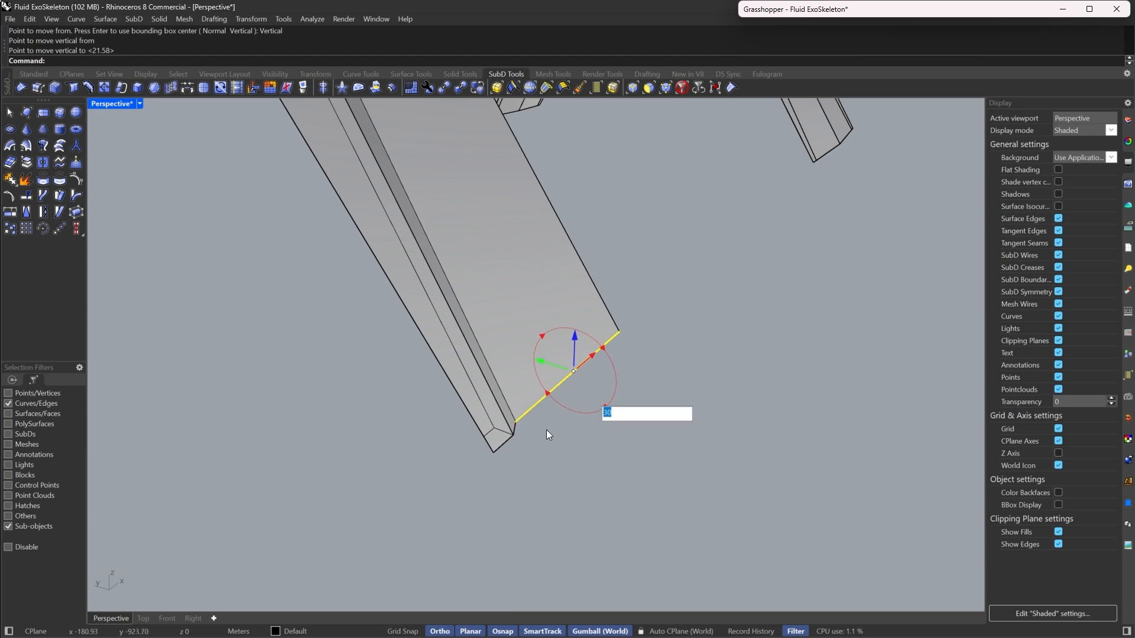
left_click(546, 427)
Align the two foot edges in one line by relocating the gumball to the outline's foot vertex and flattening them, and clear the selection
scroll(533, 417, "up", 3)
left_click(525, 413)
left_click(488, 460, "shift")
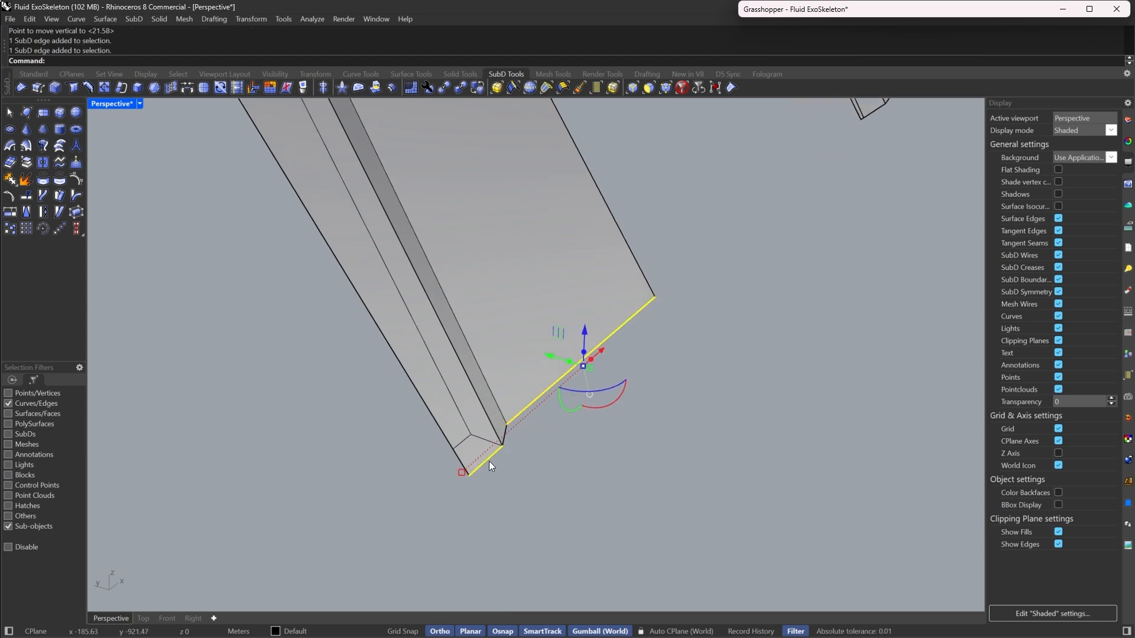
type("GumballRelocate")
key("Return")
left_click(503, 447)
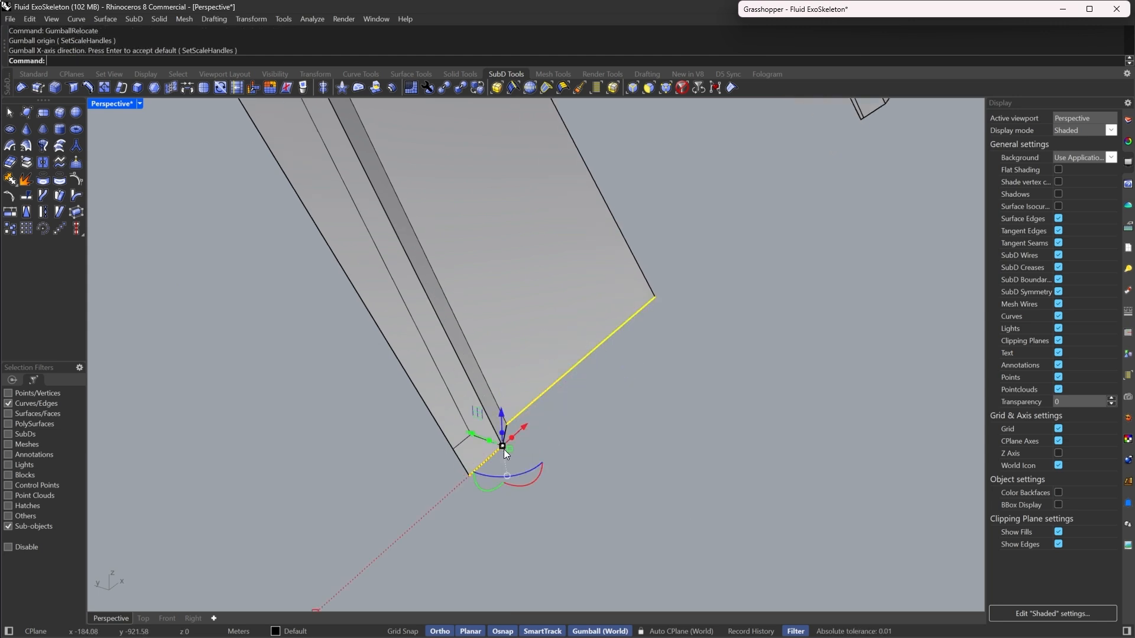
left_click_drag(510, 449, 503, 447)
left_click(683, 444)
Mirror the whole quarter SubD across its long inner edge, and mirror both pieces across the crest to complete the arch
scroll(528, 412, "down", 10)
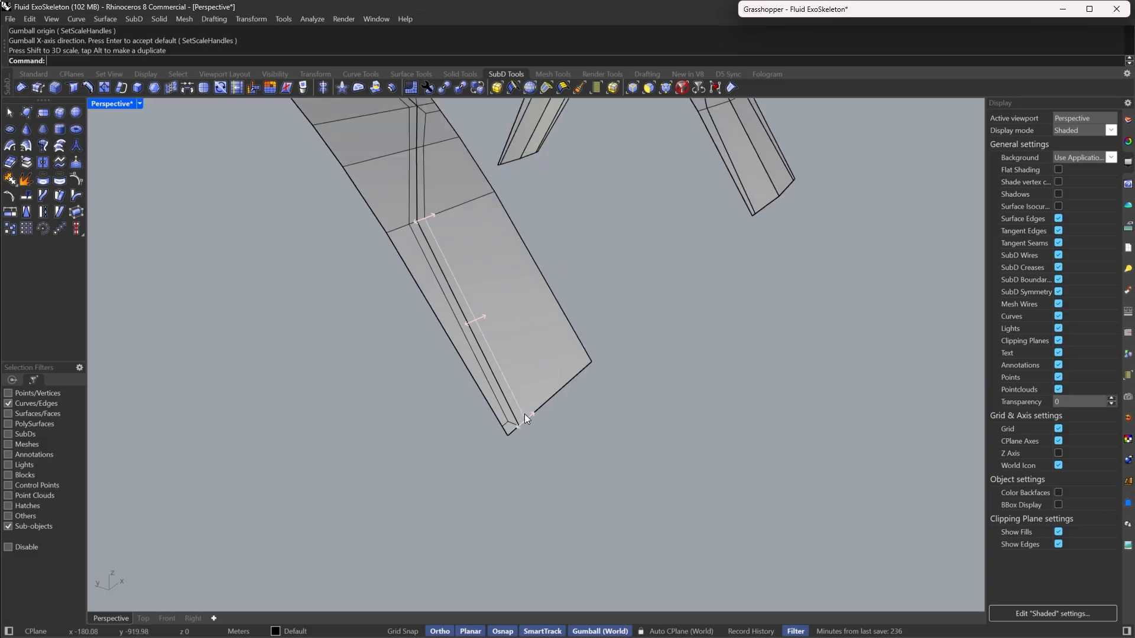
right_click_drag(523, 413, 479, 342)
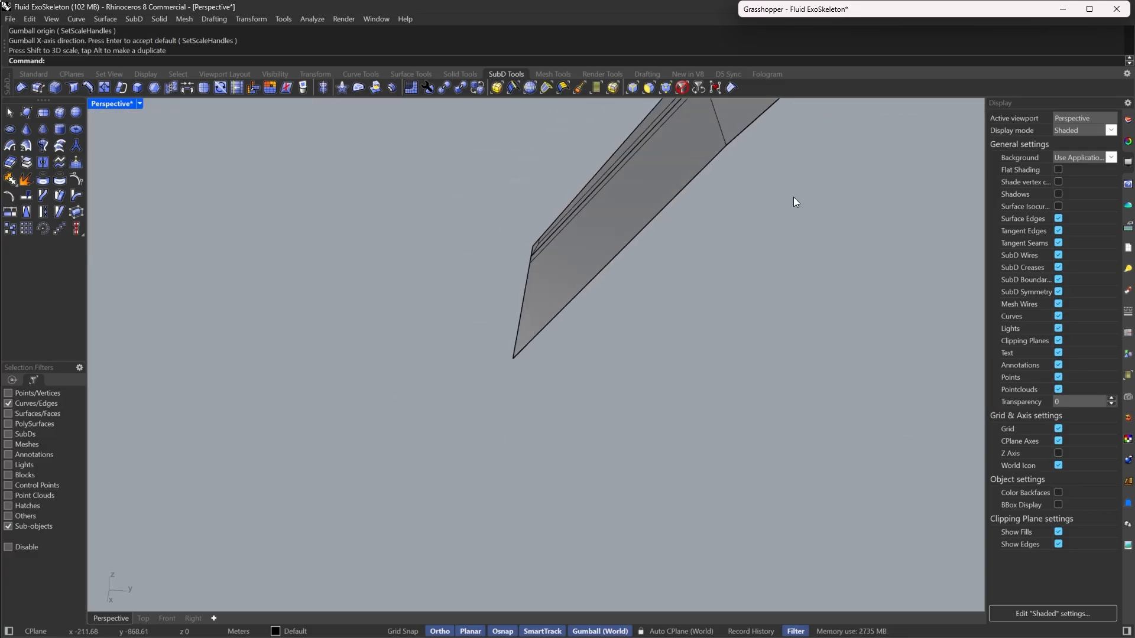
right_click_drag(795, 202, 609, 300)
scroll(580, 259, "down", 9)
scroll(515, 257, "up", 6)
scroll(503, 250, "down", 5)
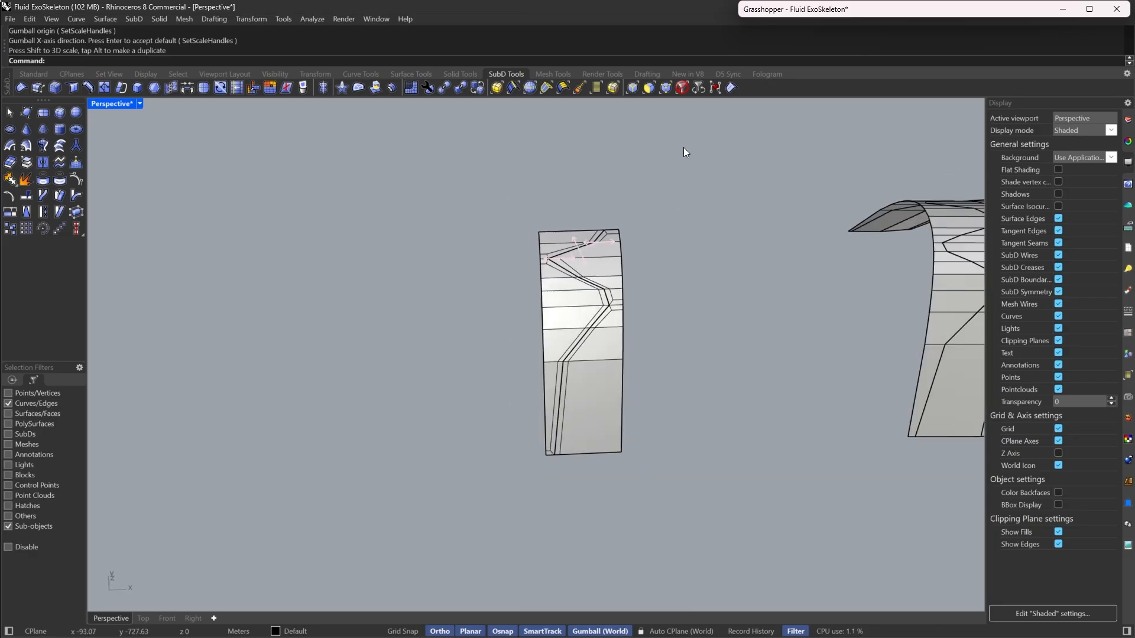
scroll(544, 299, "up", 3)
left_click(544, 299)
type("mirror")
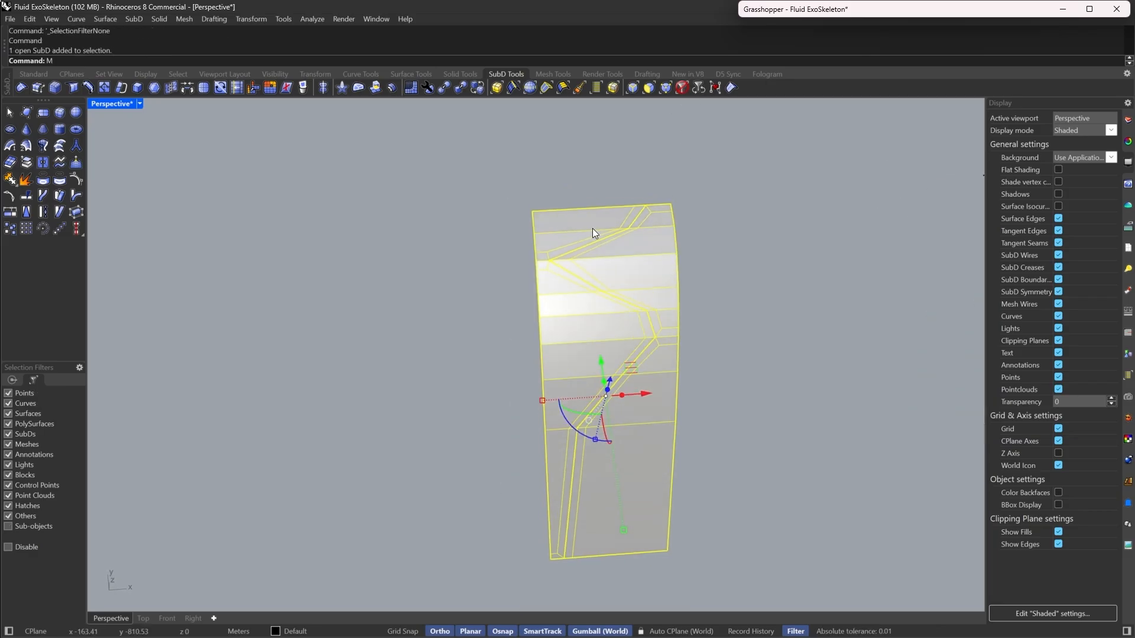
key("Return")
left_click(530, 211)
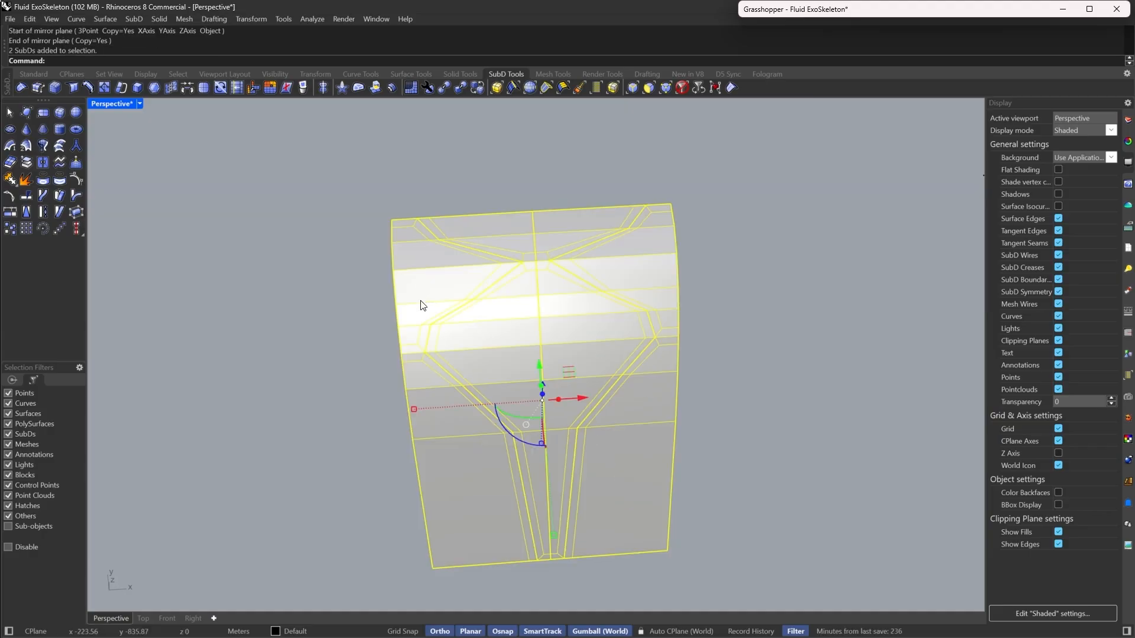
left_click(493, 207)
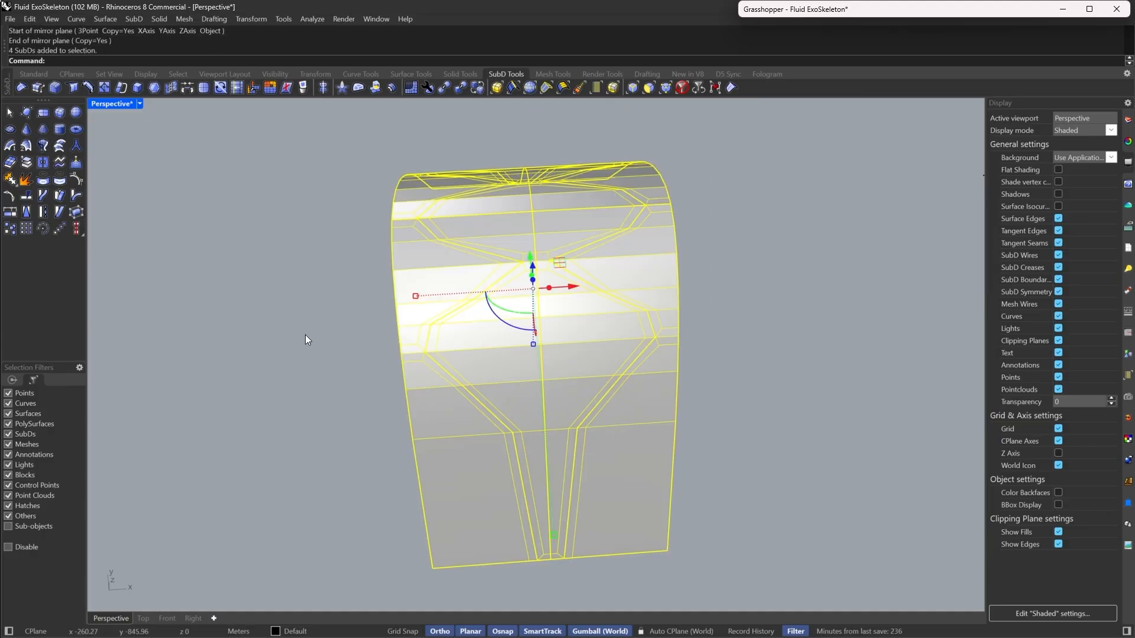
Join the four mirrored SubDs into one, switch the SubD display to smooth, and clear the selection
key("Return")
key("Tab")
key("Escape")
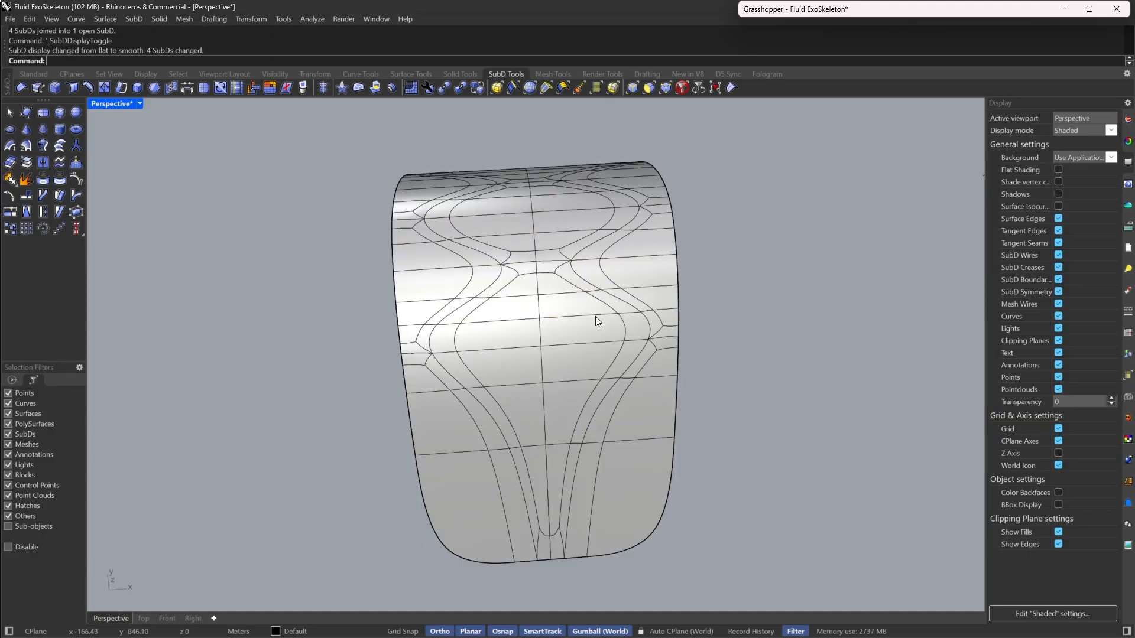
Undo the last join of the SubDs and reset the selection filter to allow every object type
right_click_drag(523, 367, 599, 456)
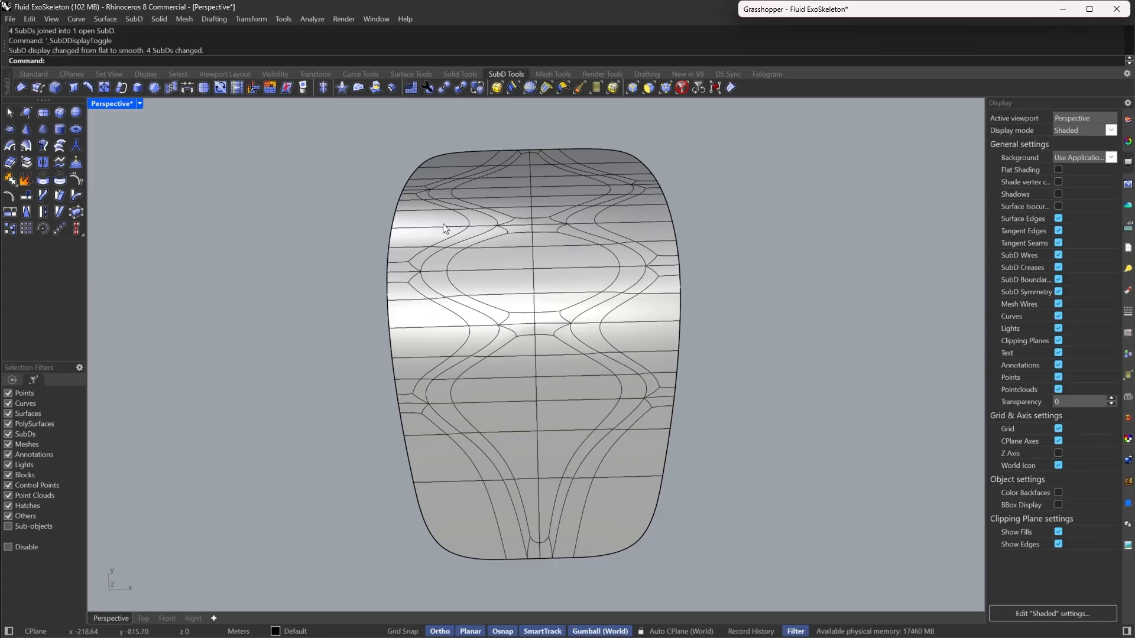
right_click_drag(349, 215, 653, 283)
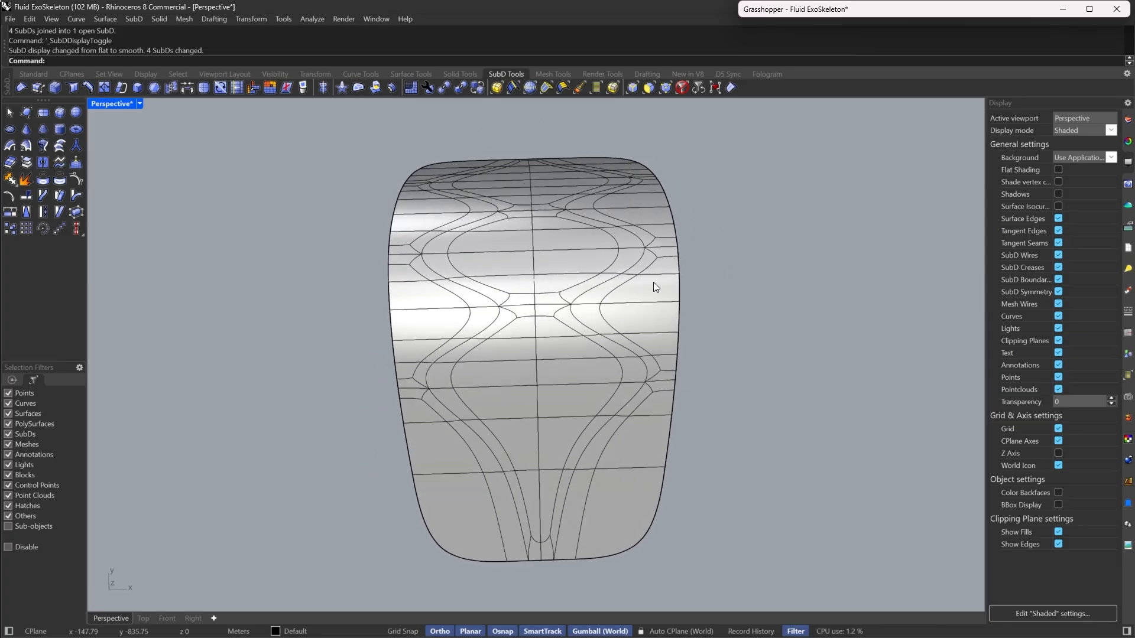
key("ctrl+z")
key("Escape")
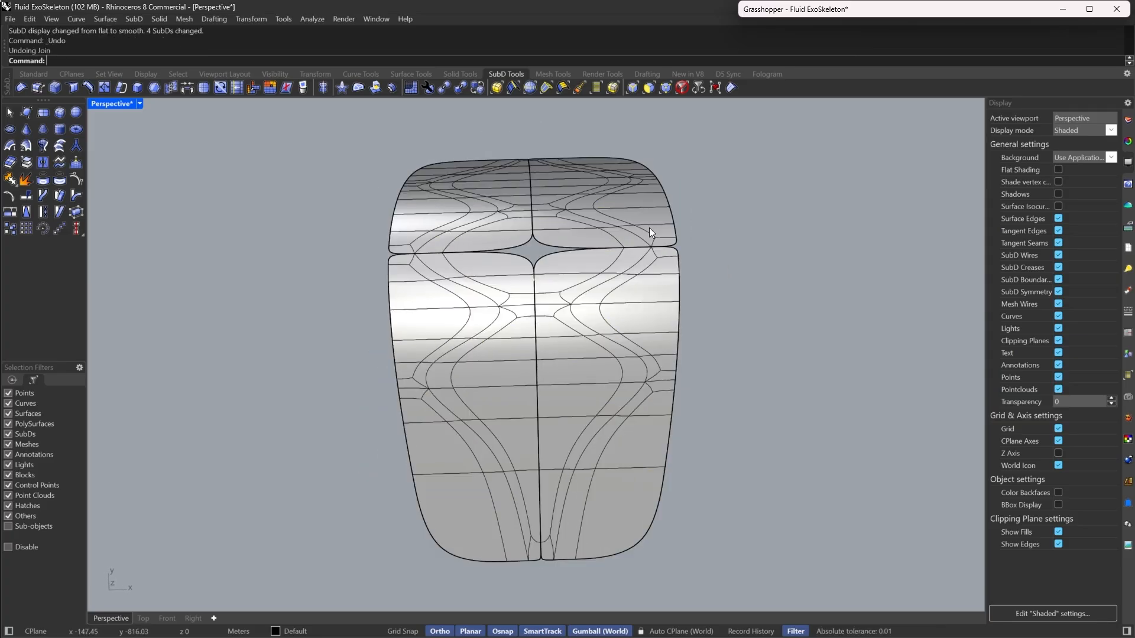
left_click(681, 89)
left_click_drag(744, 139, 347, 224)
key("Escape")
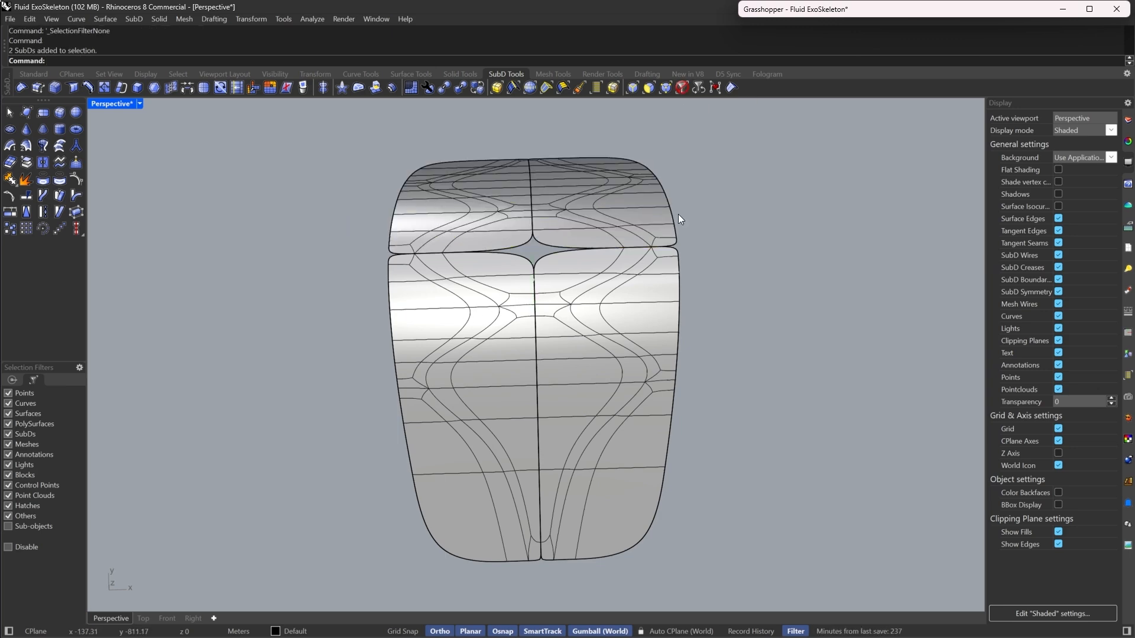
Join the four mirrored SubDs into one, switch the SubD display to flat, and clear the selection
right_click_drag(679, 214, 552, 298)
left_click_drag(754, 187, 346, 329)
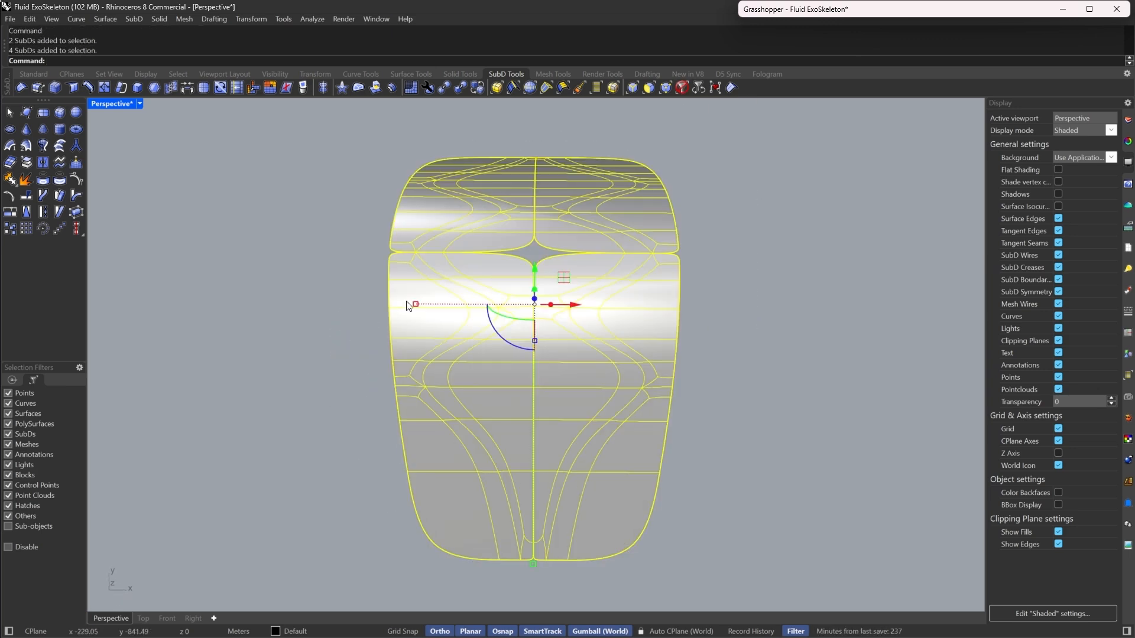
key("ctrl+j")
key("Tab")
key("Escape")
Limit selection to faces and select the inset face strip along the right side panel between the crest and the near foot panel
scroll(665, 265, "up", 4)
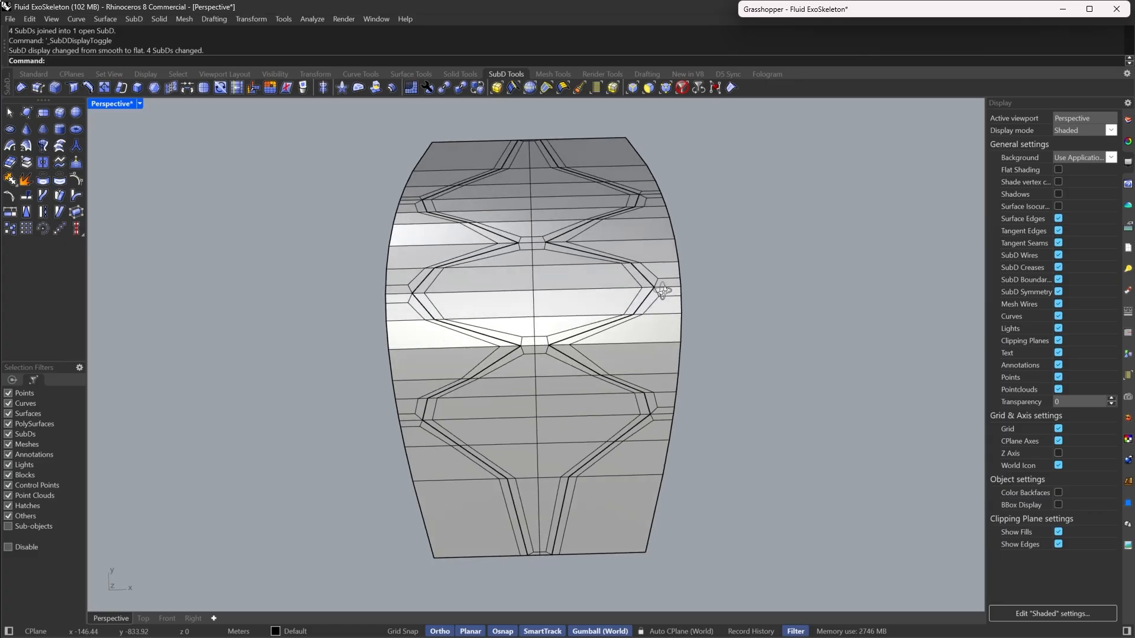
key("ctrl+shift+f")
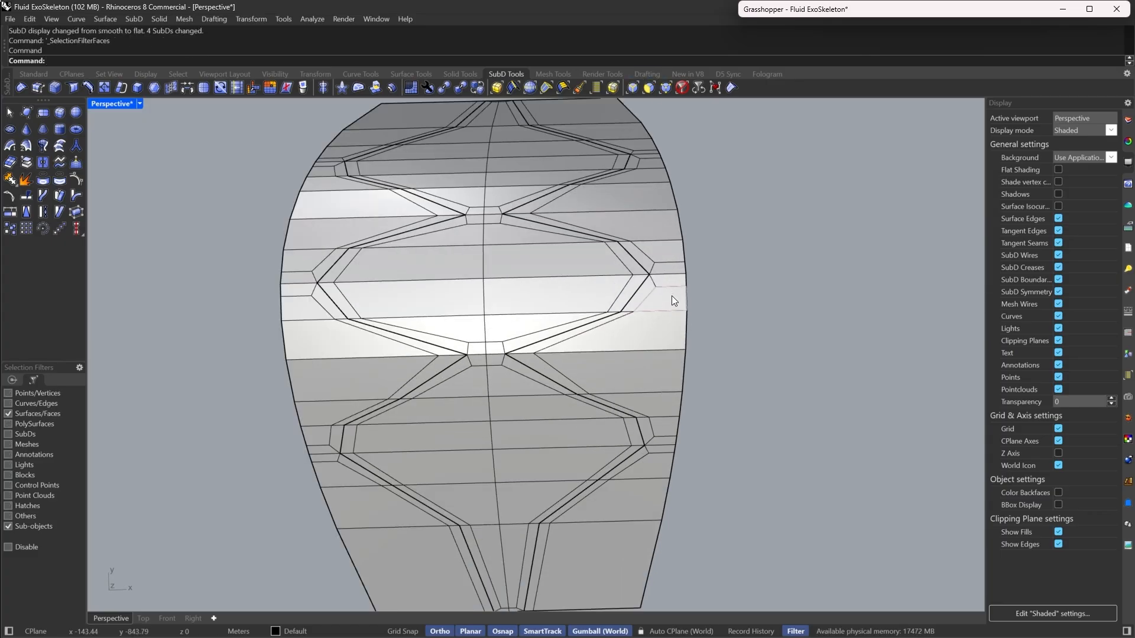
left_click(674, 283)
scroll(627, 286, "up", 2)
double_click(640, 304)
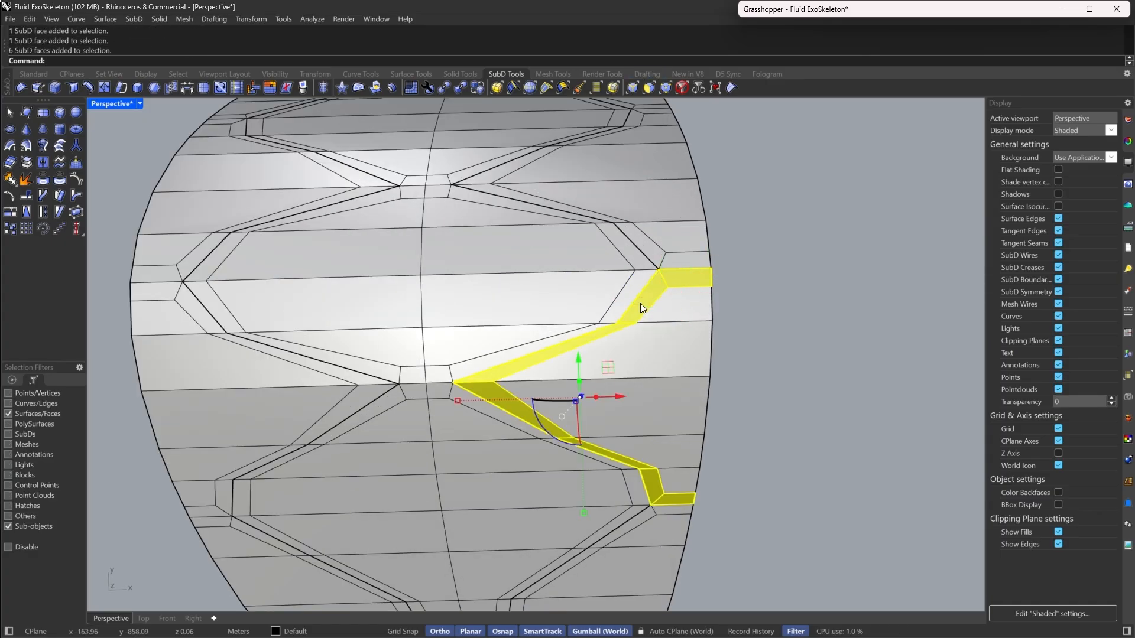
Add the outer face strip beside the near end's right leg and the whole inset ring inside the near foot panel to the selection
scroll(621, 360, "down", 3)
scroll(532, 548, "up", 5)
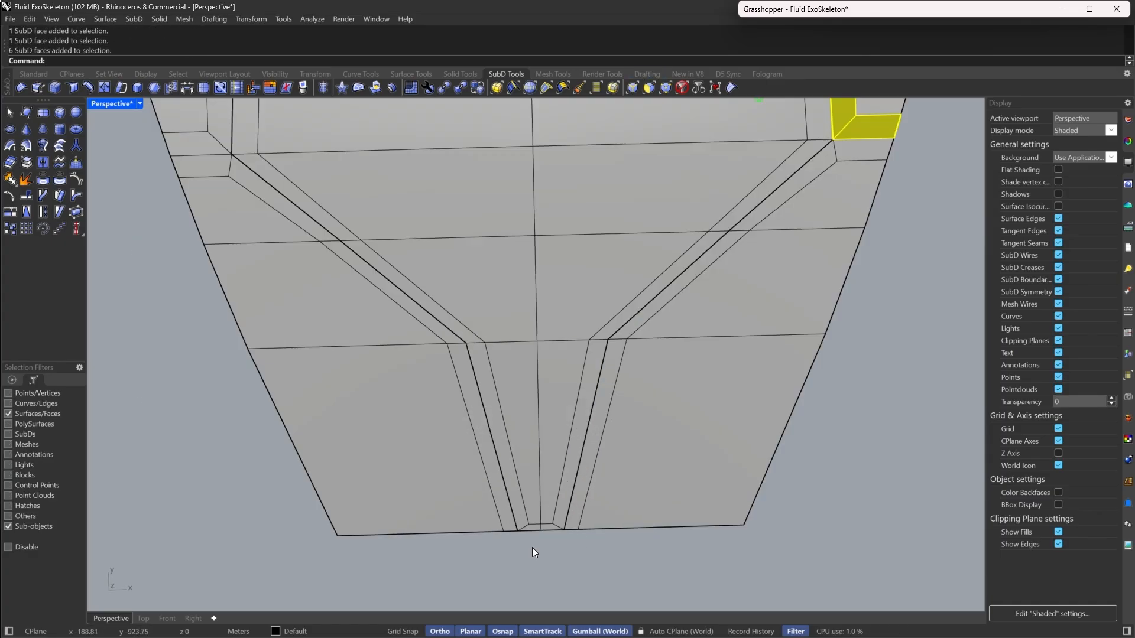
left_click(580, 513, "shift")
double_click(633, 321, "shift")
left_click(571, 479, "shift")
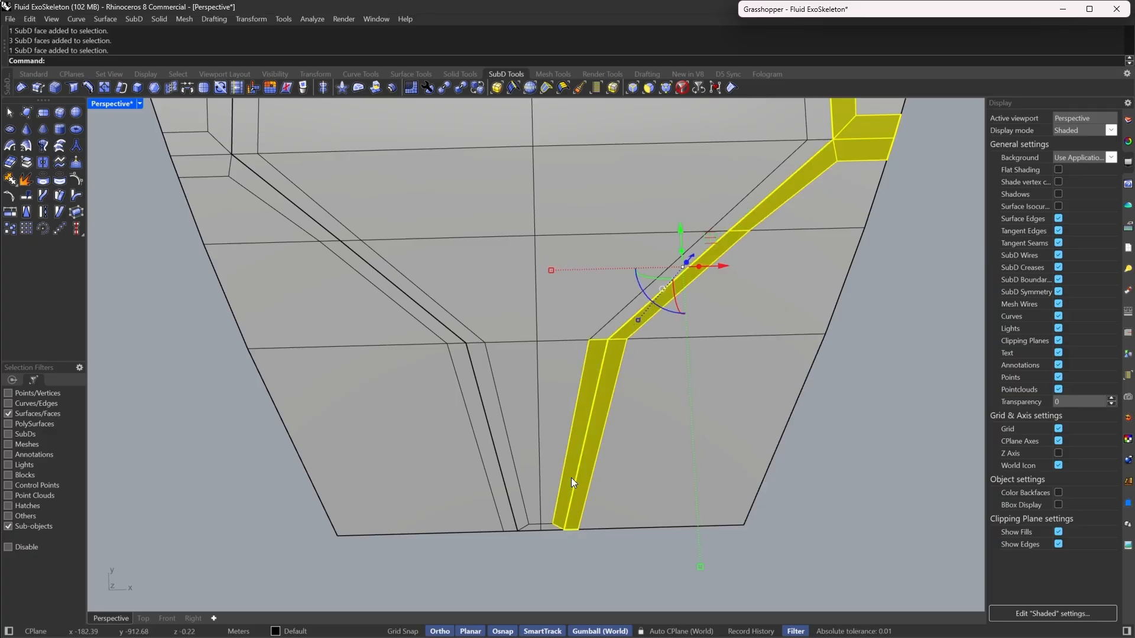
double_click(552, 524, "shift")
Add the outer face strips beside the near end's left leg and along the left side panel up to the crest
scroll(551, 515, "down", 3)
scroll(516, 517, "up", 4)
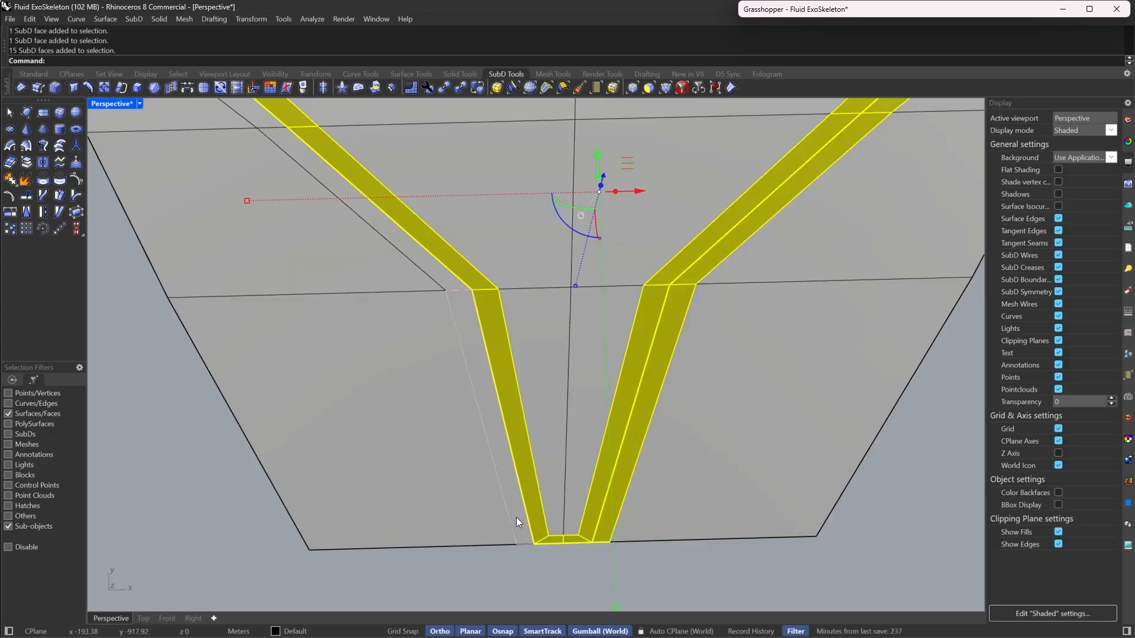
left_click(455, 307, "shift")
double_click(448, 281, "shift")
scroll(508, 480, "down", 10)
scroll(409, 363, "up", 8)
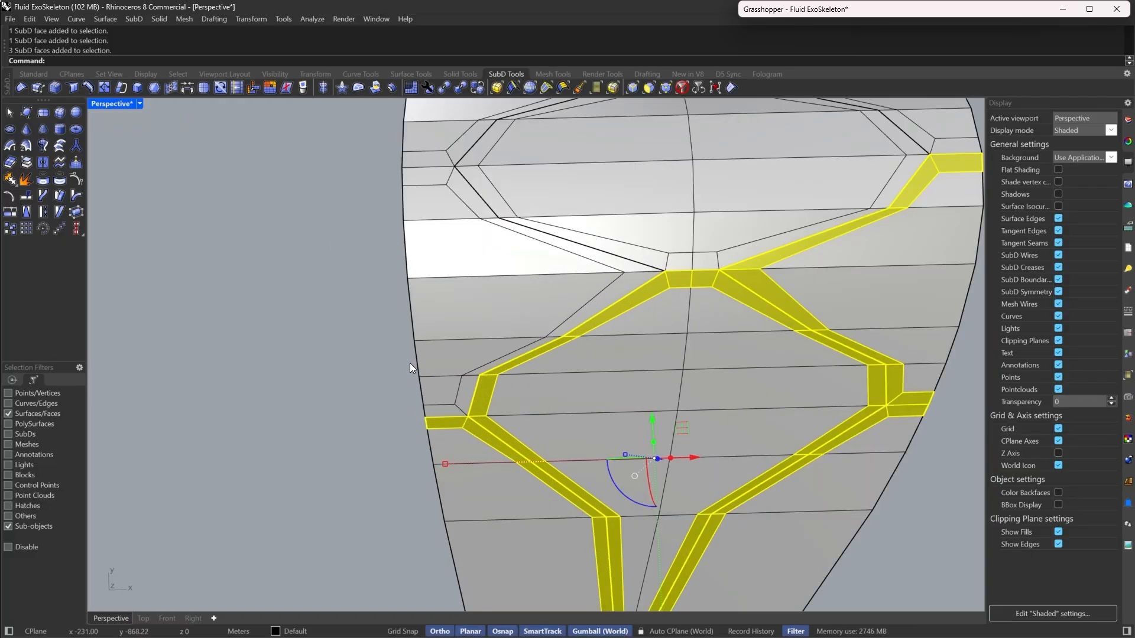
double_click(444, 402, "shift")
Add the inset ring of the middle panel and the strip along the right side panel beyond the crest
scroll(466, 392, "down", 5)
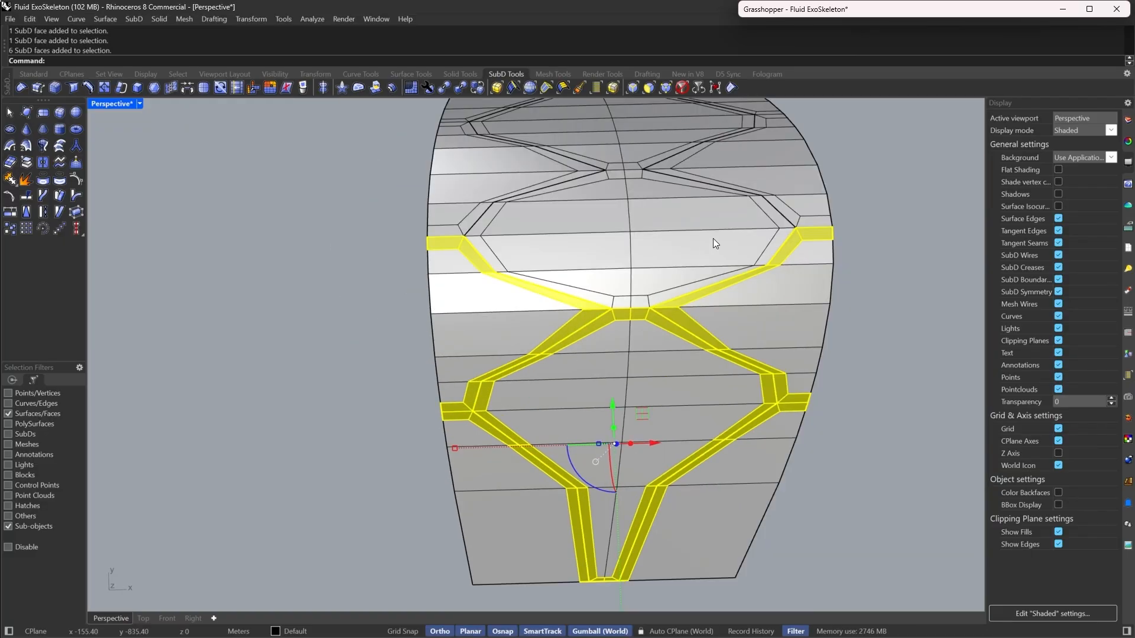
scroll(930, 205, "up", 7)
left_click(846, 240, "shift")
double_click(787, 314, "shift")
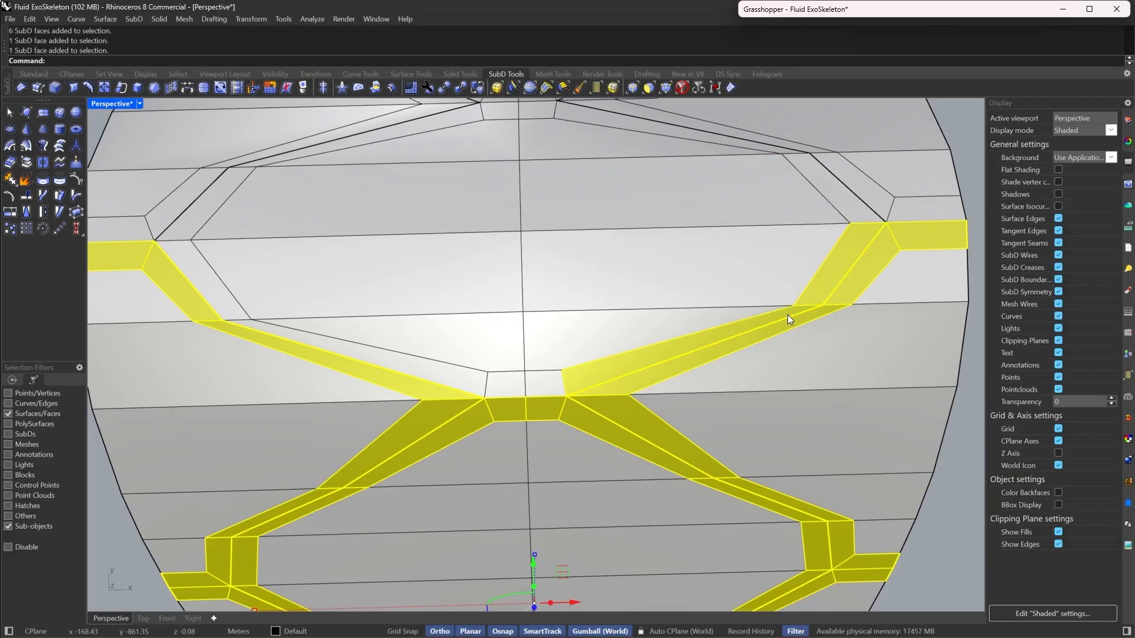
scroll(711, 328, "down", 9)
scroll(775, 272, "up", 9)
left_click(760, 331, "shift")
double_click(712, 300, "shift")
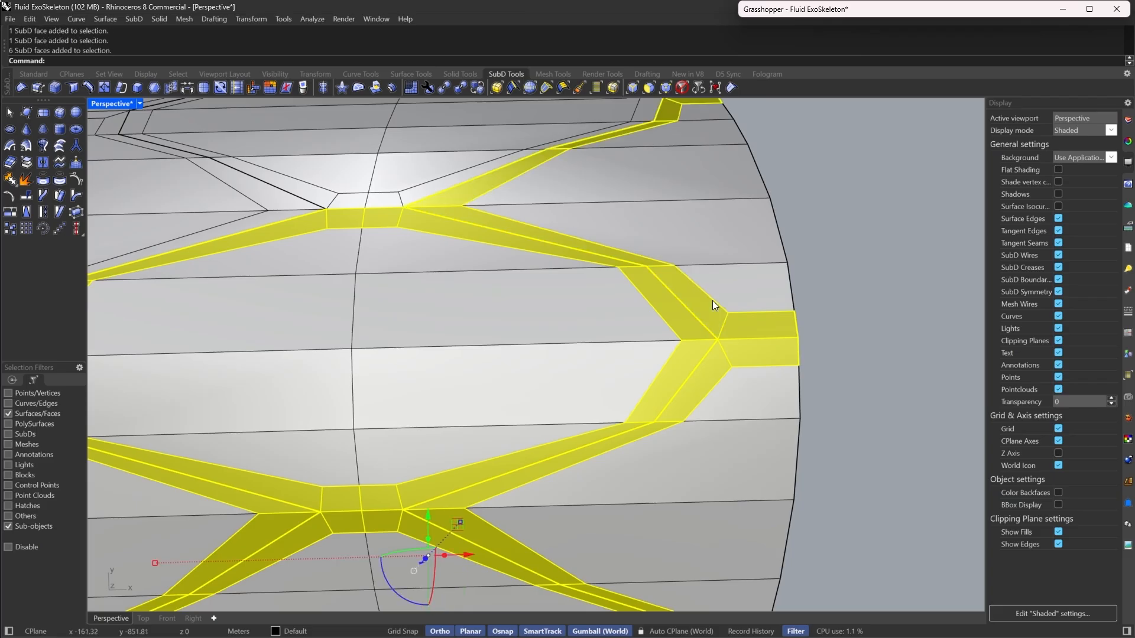
Extend the selection with the left side panel's strip, the far end's right leg strip and the far foot panel's inset ring
scroll(709, 307, "down", 7)
scroll(503, 336, "up", 4)
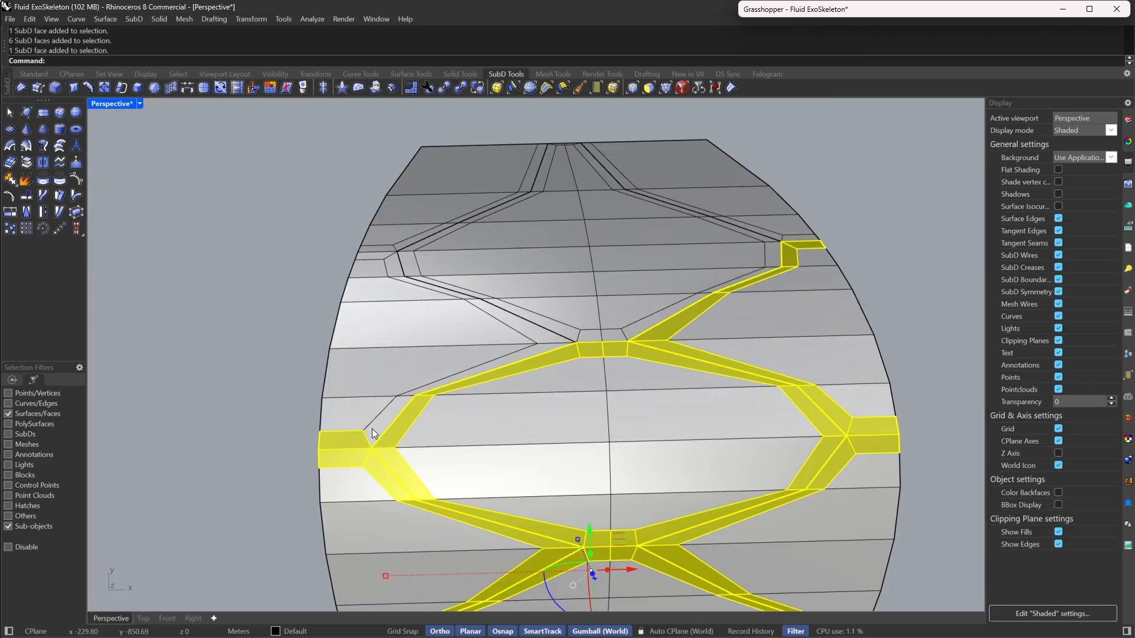
scroll(737, 227, "up", 5)
left_click(841, 246, "shift")
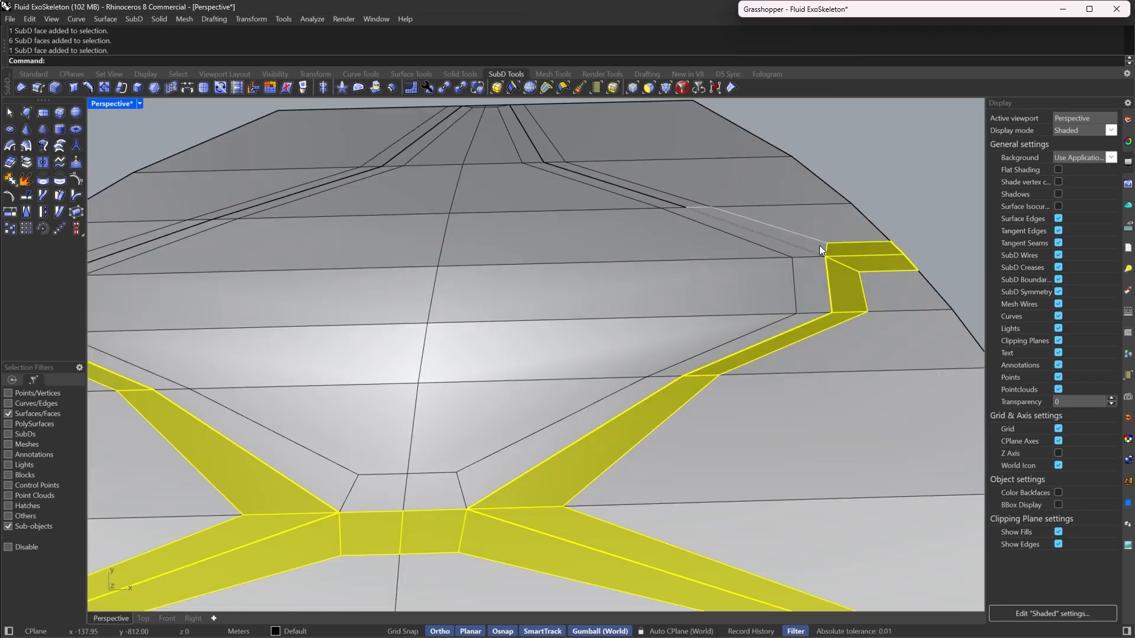
double_click(819, 246, "shift")
left_click(812, 259, "shift")
double_click(792, 255, "shift")
scroll(790, 260, "down", 5)
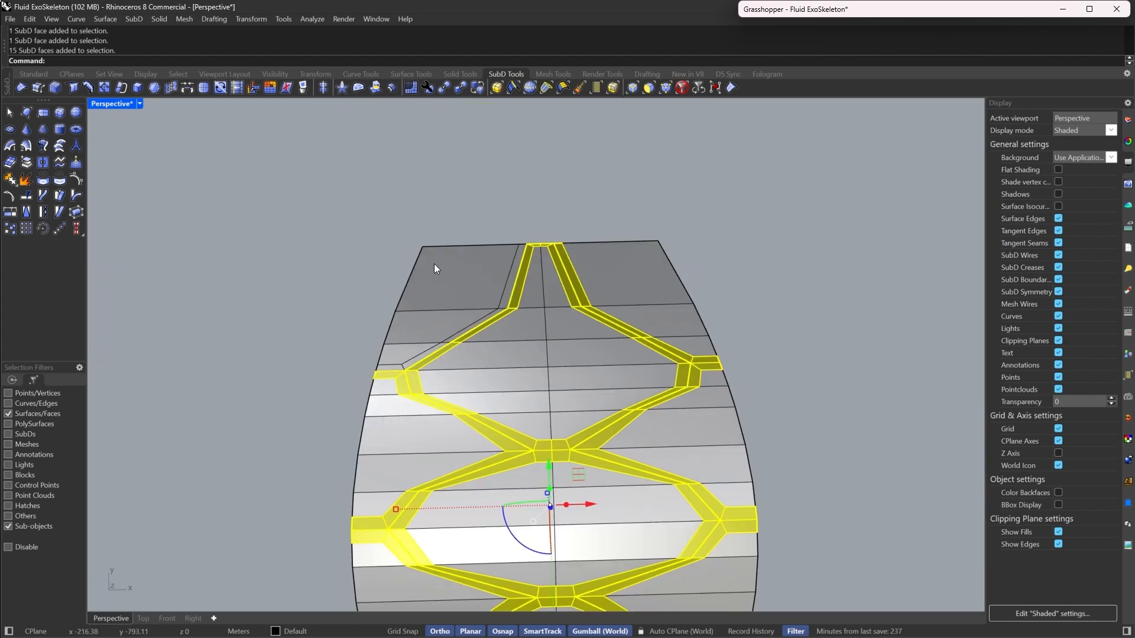
Add the outer strip beside the far end's left leg and extract all selected frame faces as a separate SubD
scroll(434, 264, "up", 5)
left_click(584, 308, "shift")
double_click(558, 380, "shift")
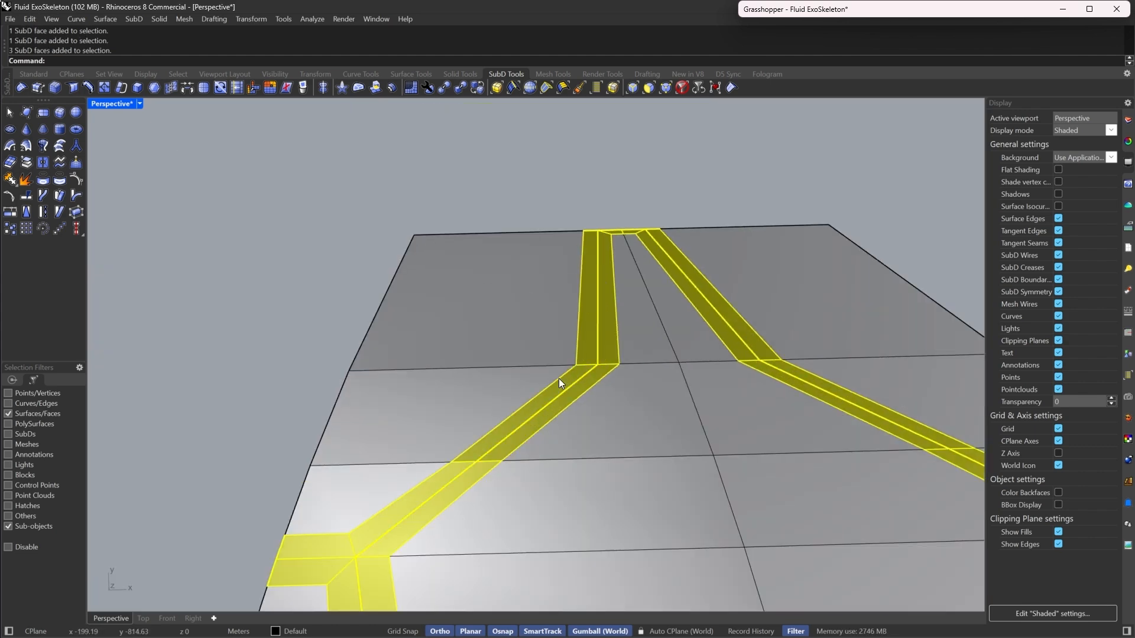
scroll(559, 380, "down", 5)
left_click(30, 175)
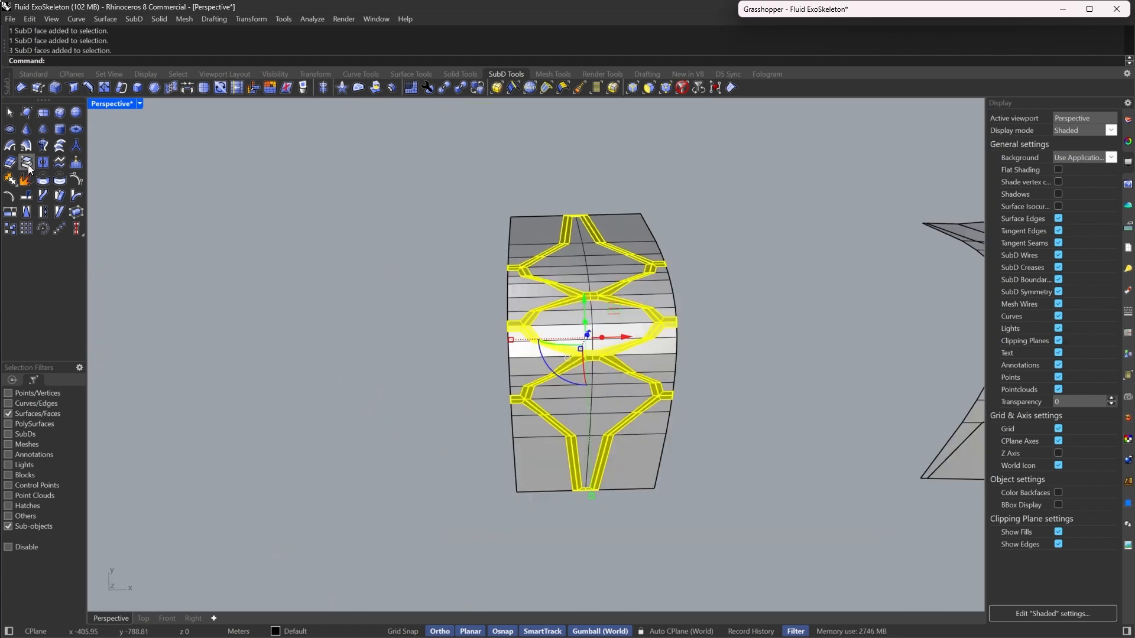
Inspect the extracted frame in smooth SubD display from different angles, and return the display to flat
key("Tab")
right_click_drag(237, 304, 575, 233)
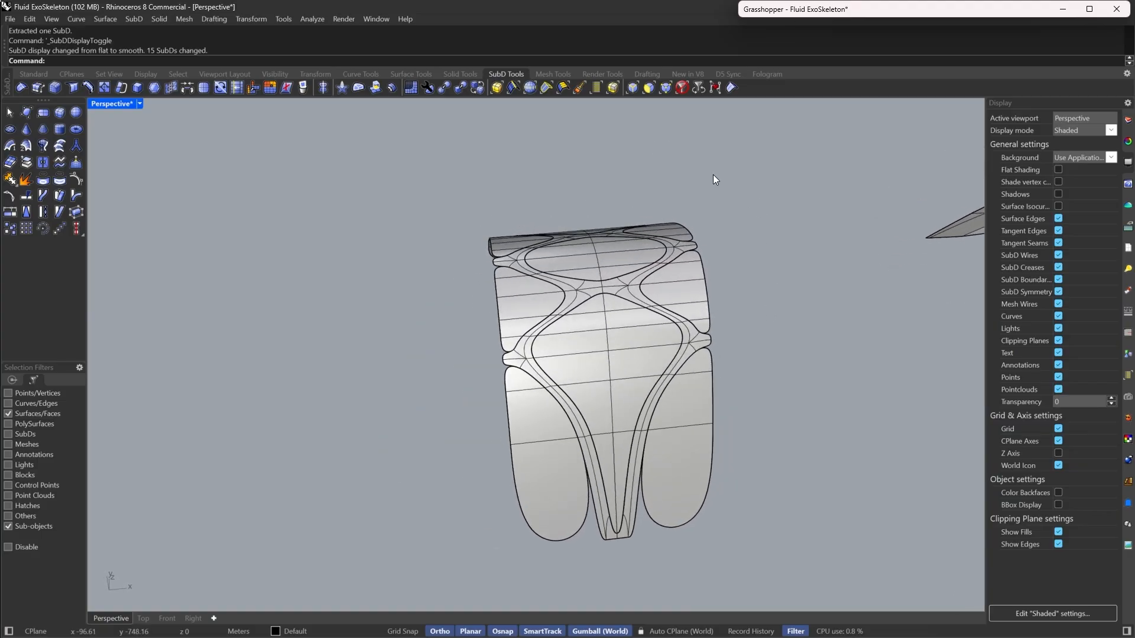
right_click_drag(640, 189, 537, 179)
key("Tab")
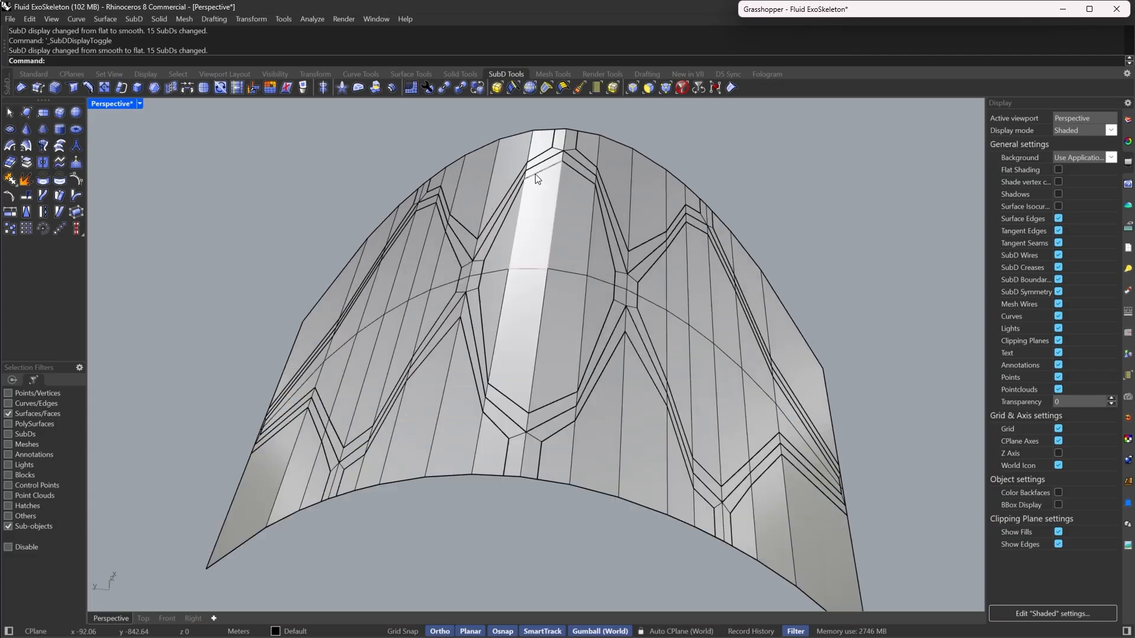
Limit selection to edges, pick the crosswise edge beside the crest, and show the middle panel in the Top view
left_click(633, 89)
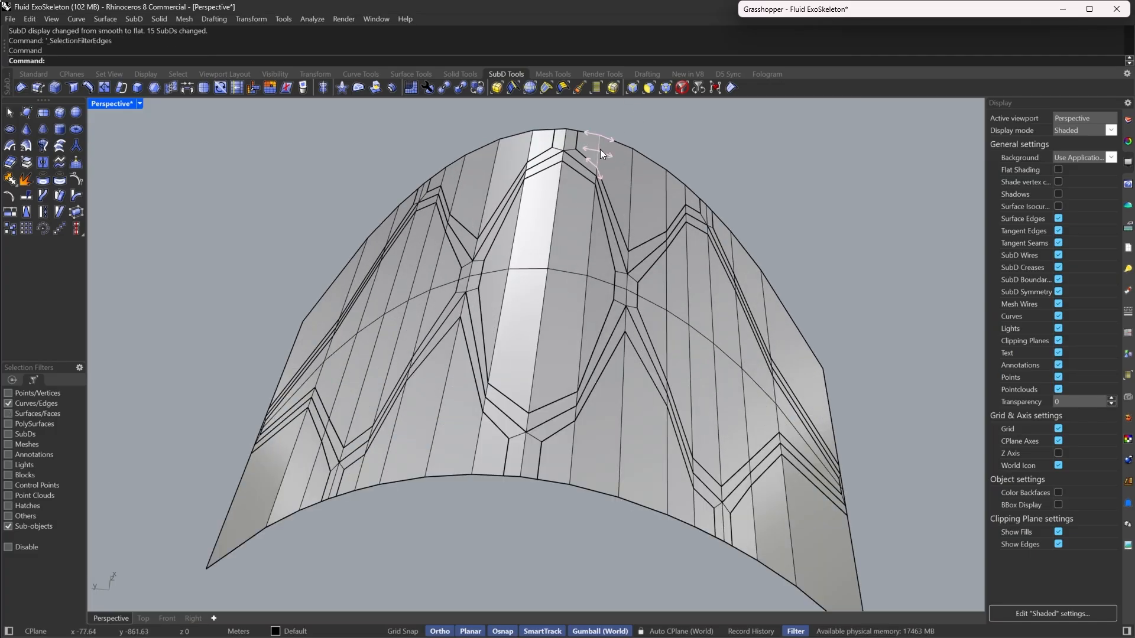
left_click(600, 149)
scroll(597, 157, "up", 3)
right_click_drag(573, 223, 333, 297)
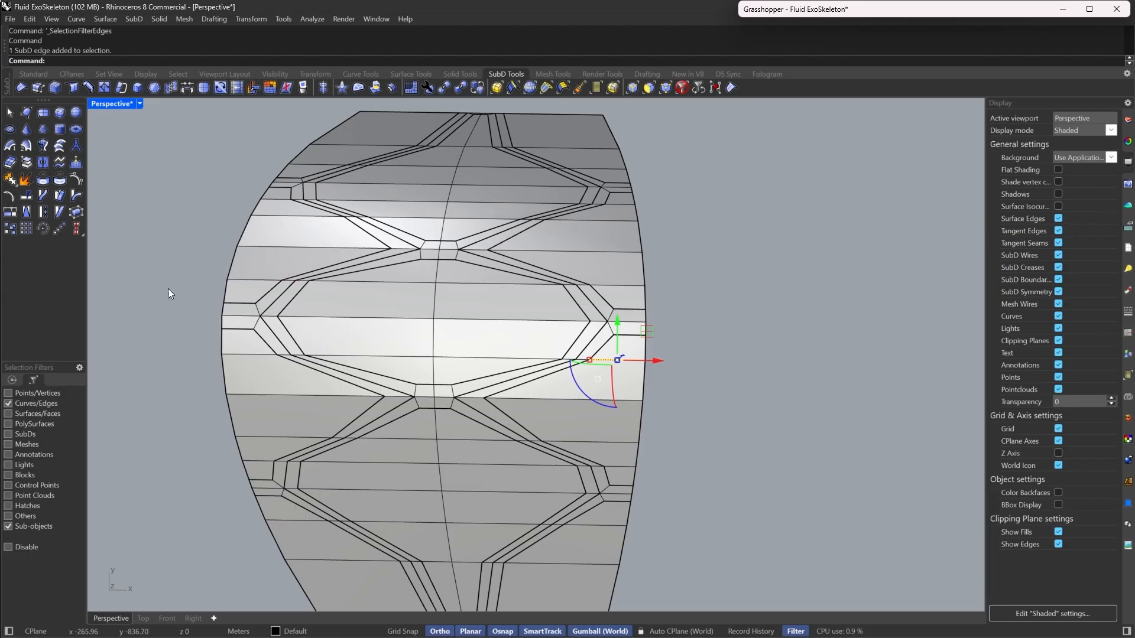
left_click(149, 618)
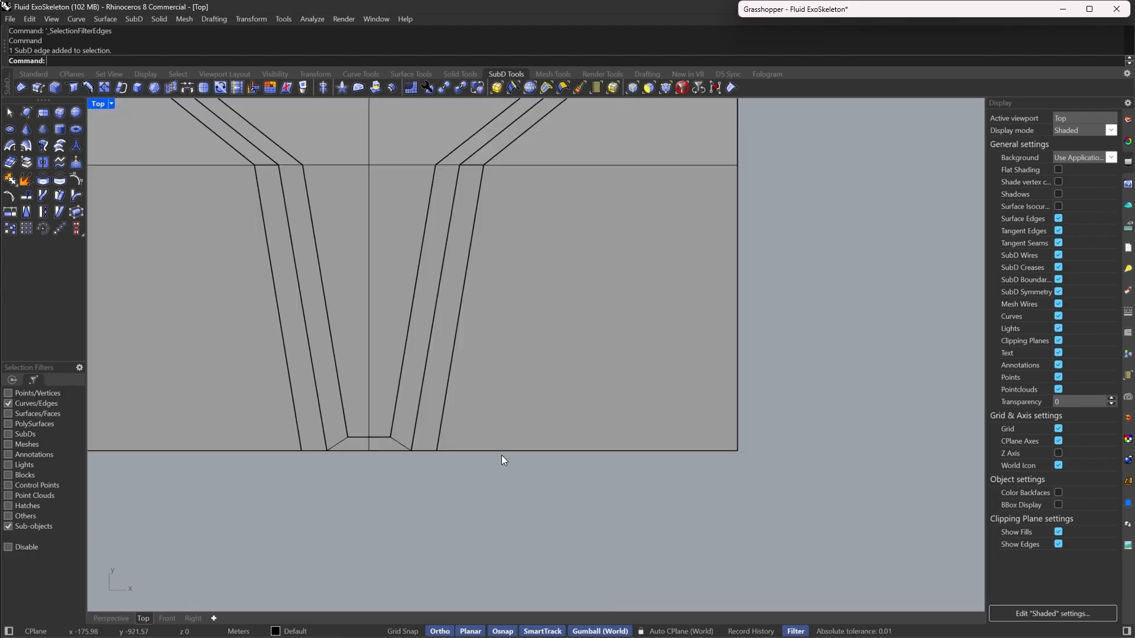
scroll(559, 498, "down", 10)
right_click_drag(537, 196, 565, 280)
scroll(565, 281, "up", 4)
right_click_drag(527, 345, 577, 353)
scroll(576, 353, "up", 2)
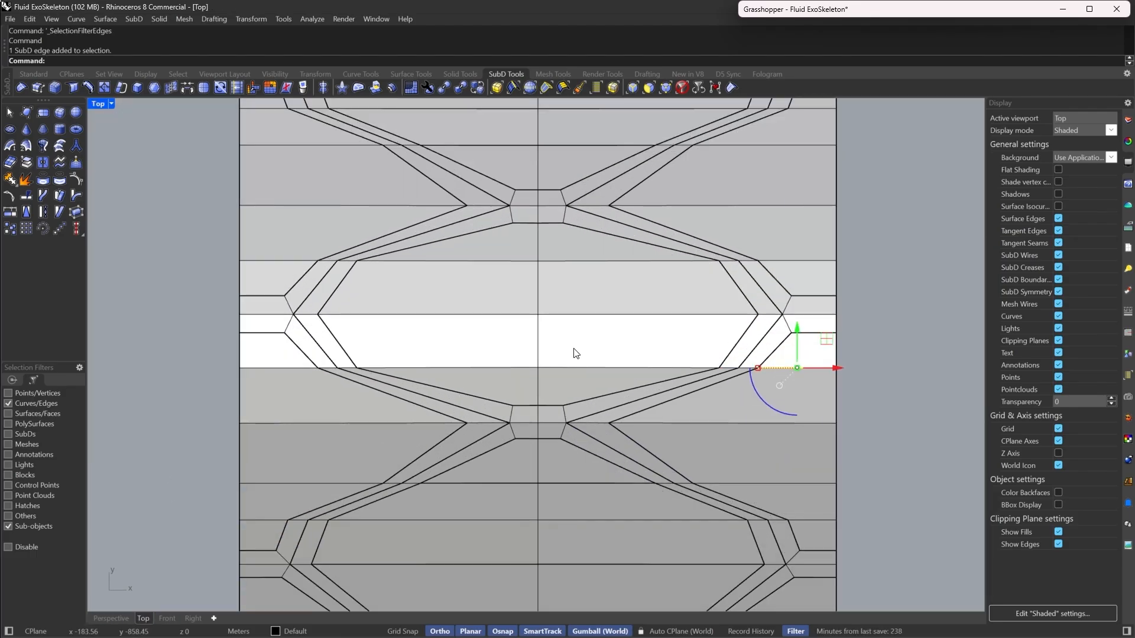
Delete the two full-width crosswise edge rows on either side of the crest and check the result in smooth SubD display
left_click_drag(207, 354, 909, 380)
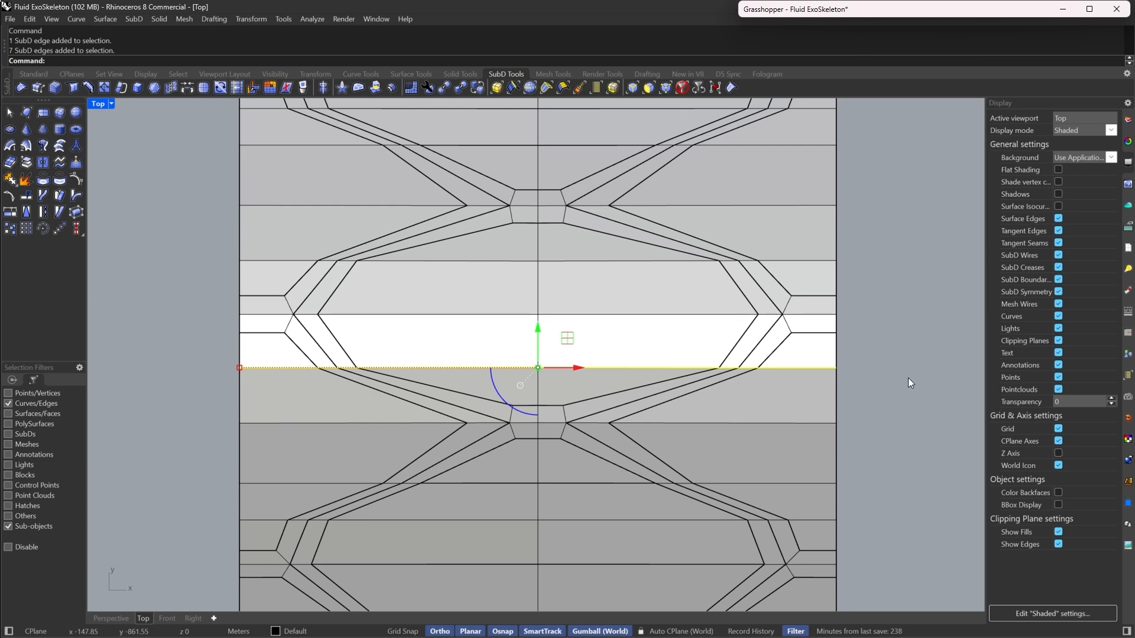
key("Delete")
right_click_drag(600, 285, 590, 311)
left_click_drag(177, 275, 889, 302)
key("Tab")
scroll(680, 321, "up", 4)
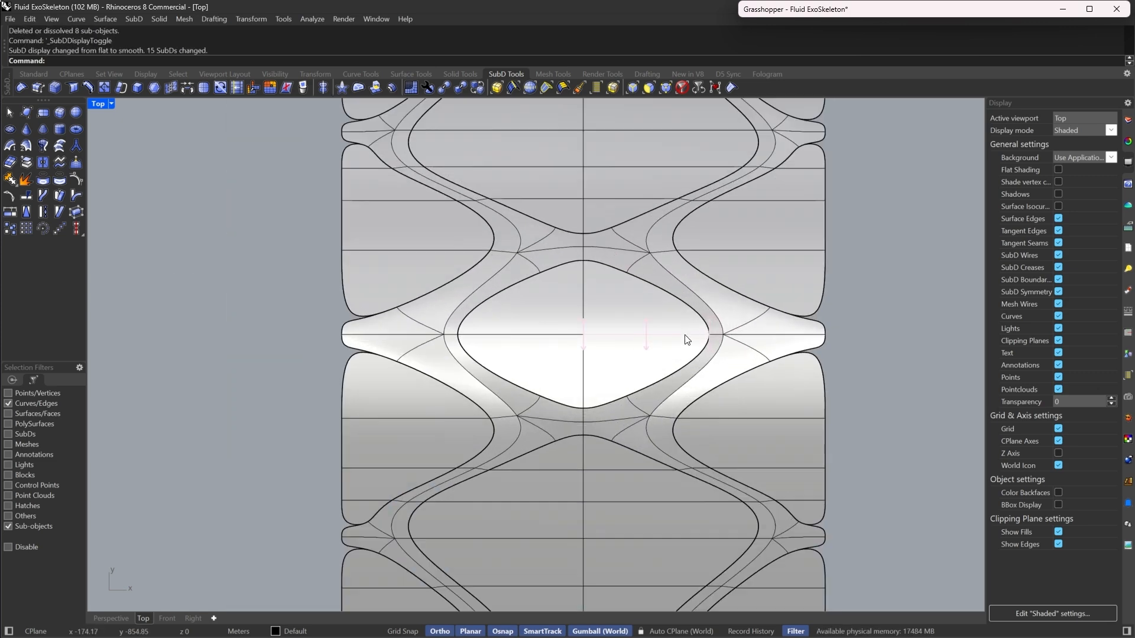
scroll(690, 317, "up", 2)
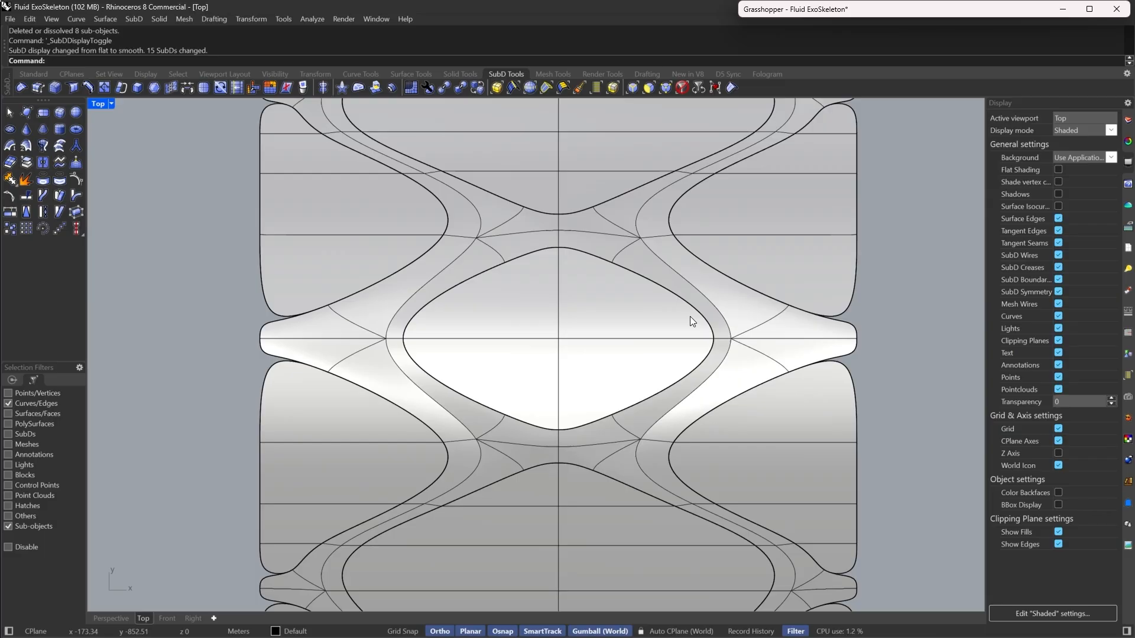
Undo both edge row deletions and switch the SubD display back to flat
key("ctrl+z")
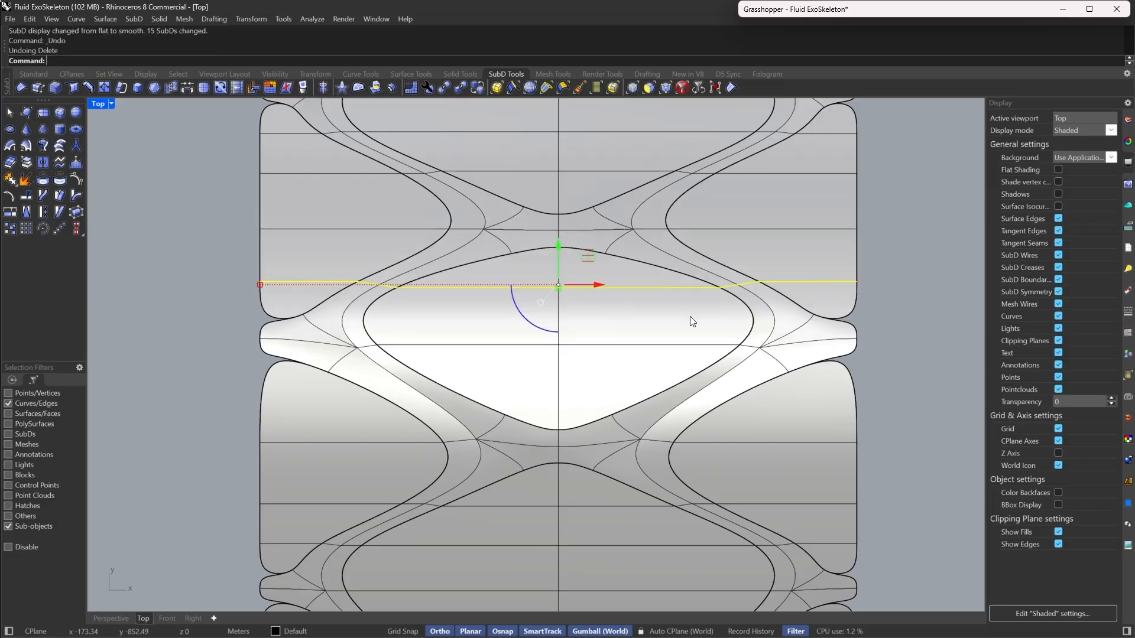
key("ctrl+z")
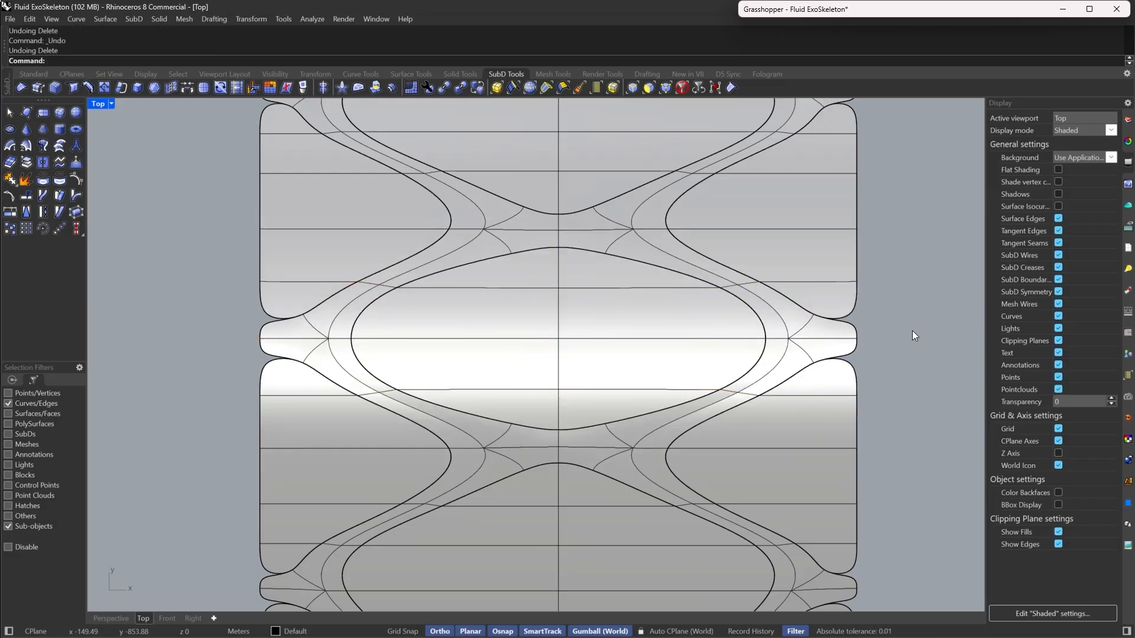
key("Tab")
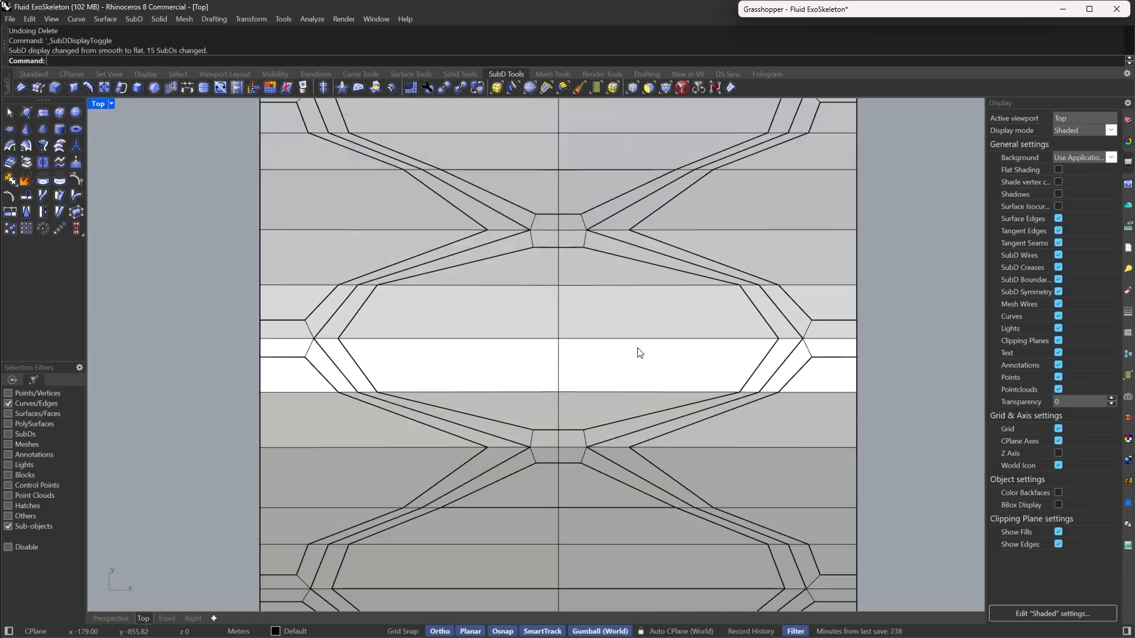
scroll(609, 363, "down", 4)
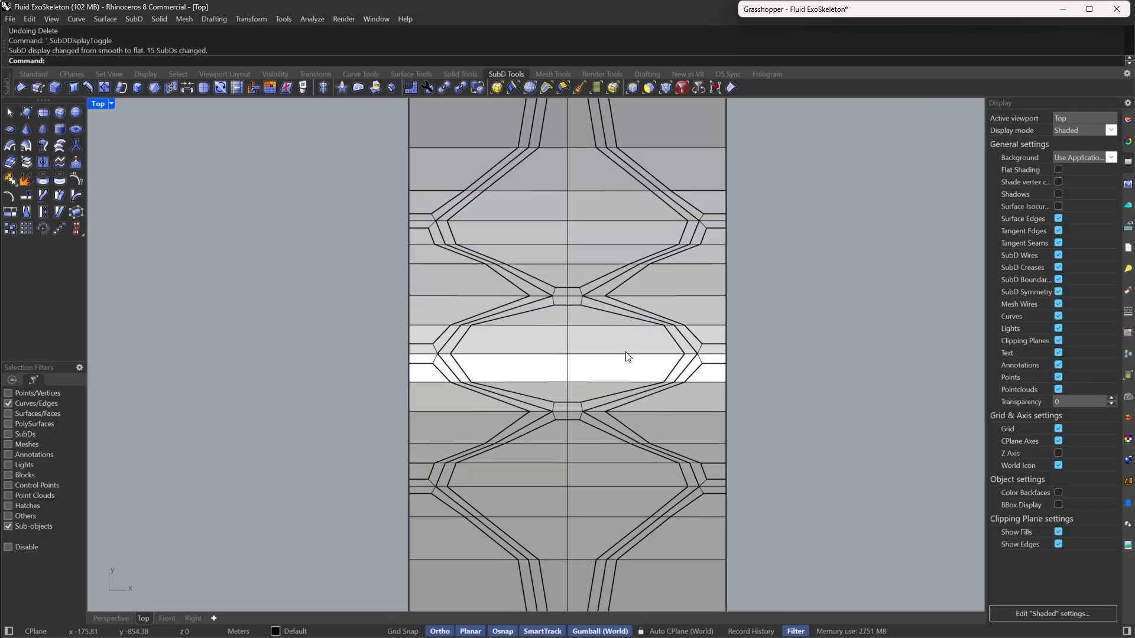
left_click_drag(384, 353, 835, 357)
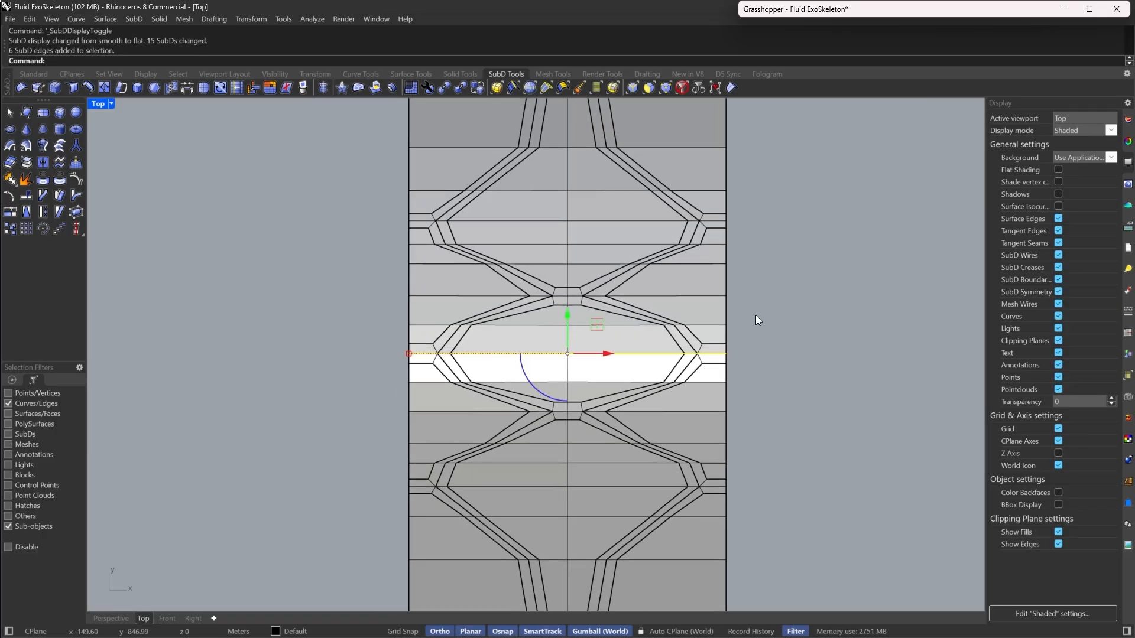
scroll(620, 310, "down", 3)
left_click_drag(596, 168, 599, 502)
scroll(603, 425, "up", 2)
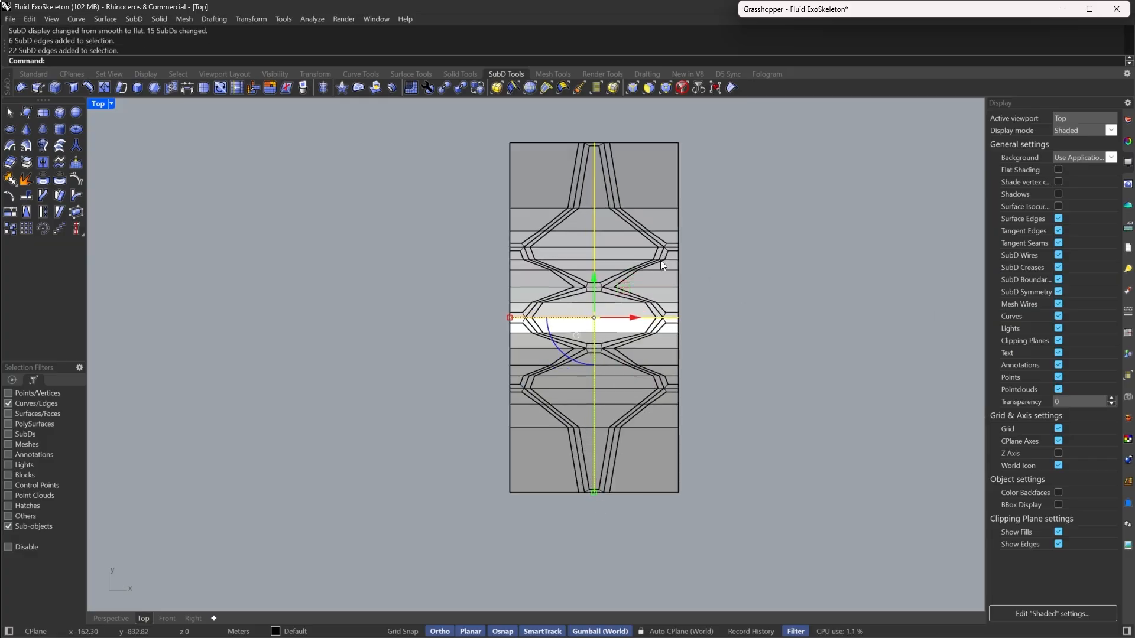
scroll(629, 254, "up", 4)
right_click_drag(620, 293, 630, 169)
key("Escape")
scroll(672, 185, "down", 4)
right_click_drag(662, 226, 632, 237)
scroll(621, 329, "up", 2)
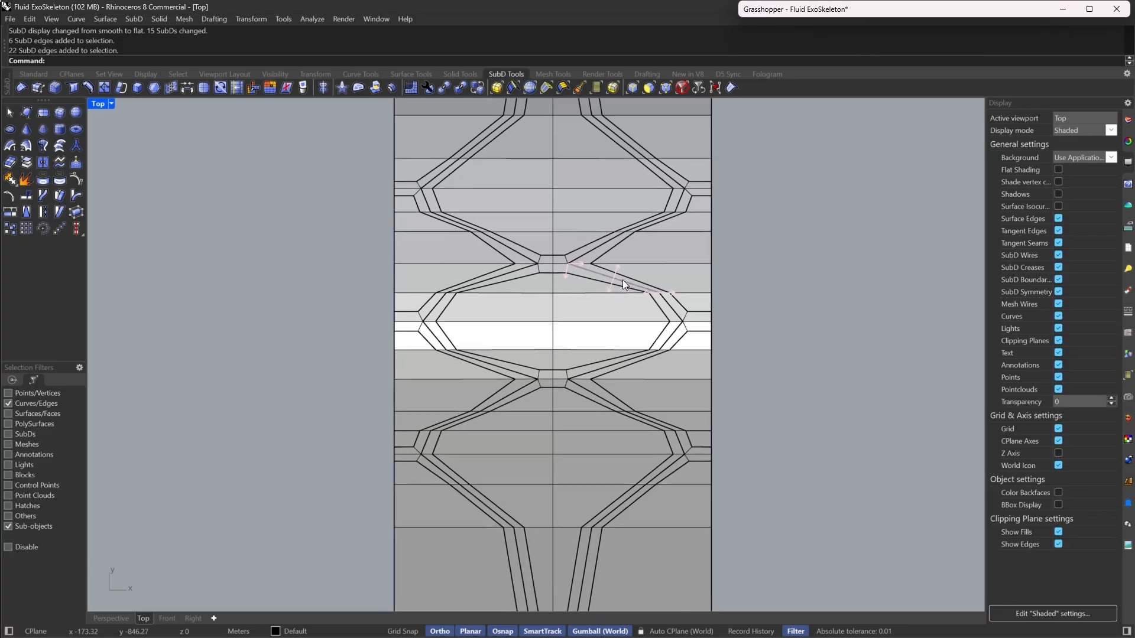
Switch the SubDs to smooth display, open the Perspective view, and clear the edge-only selection filter
key("Tab")
mouse_move(678, 349)
right_mouse_down()
mouse_move(684, 357)
mouse_move(671, 345)
right_mouse_up()
left_click(109, 617)
right_click_drag(567, 455, 563, 222)
left_click(682, 88)
left_click(545, 196)
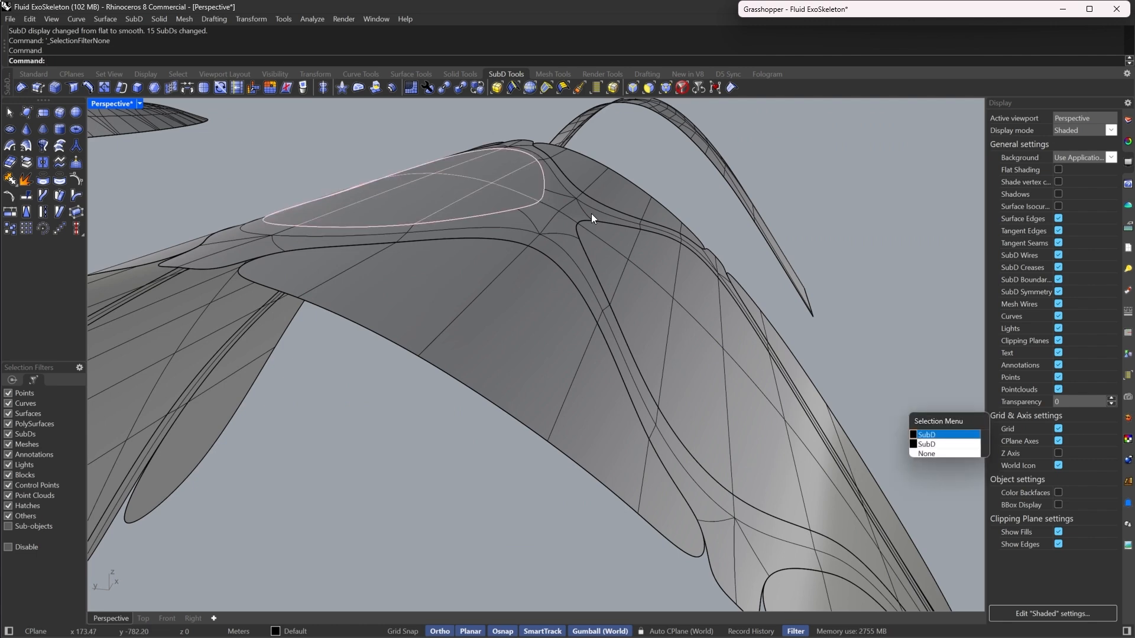
left_click(592, 215)
right_click_drag(633, 246, 646, 305)
Compare the frame and panels in flat and smooth SubD display, and examine the smooth shape from several angles
scroll(593, 272, "down", 7)
key("Tab")
key("Escape")
scroll(630, 281, "up", 7)
key("Tab")
scroll(647, 305, "down", 7)
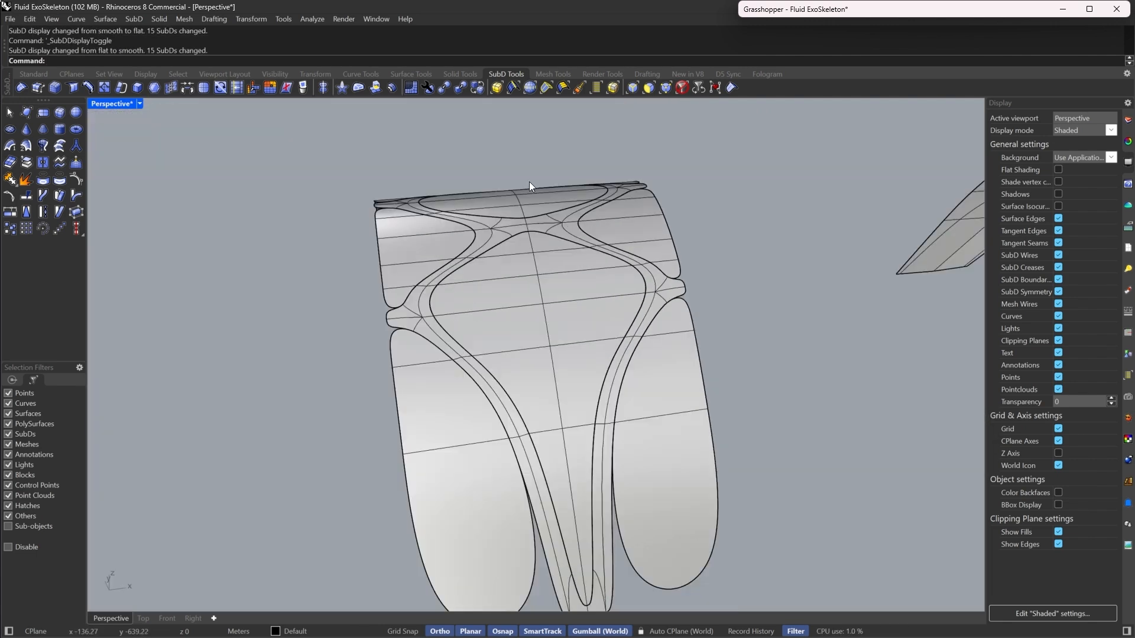
right_click_drag(529, 182, 556, 236)
scroll(563, 248, "up", 5)
scroll(582, 294, "down", 8)
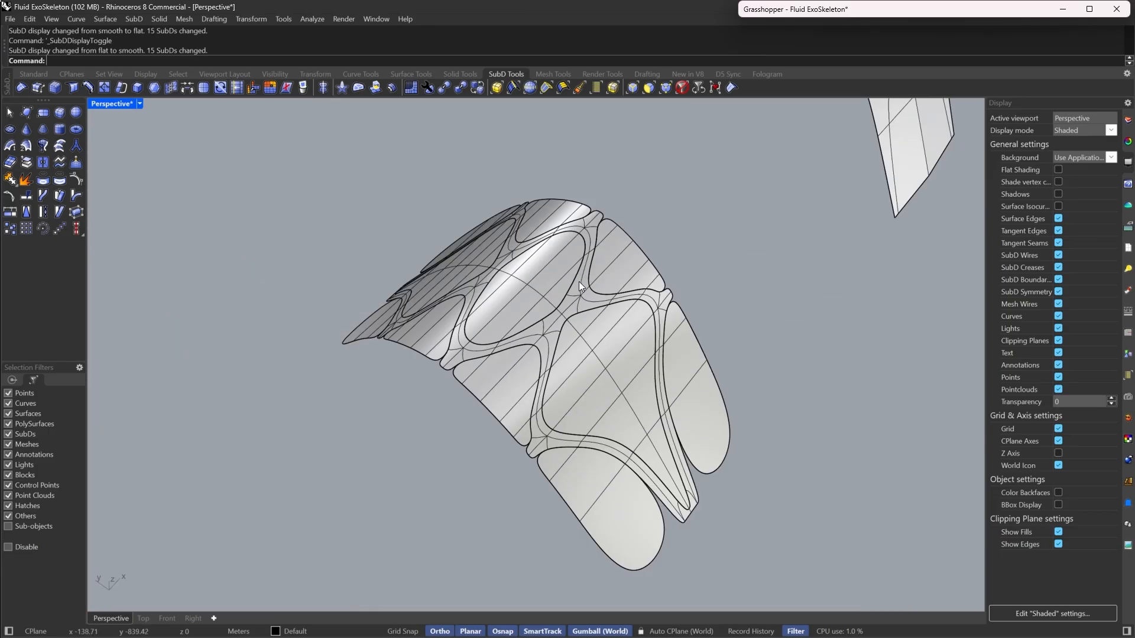
right_click_drag(580, 281, 628, 318)
scroll(655, 309, "up", 6)
Try to offset the frame SubD by 3 on both sides, with Solid set to No and DeleteInput set to Yes
left_click(655, 309)
scroll(653, 308, "down", 6)
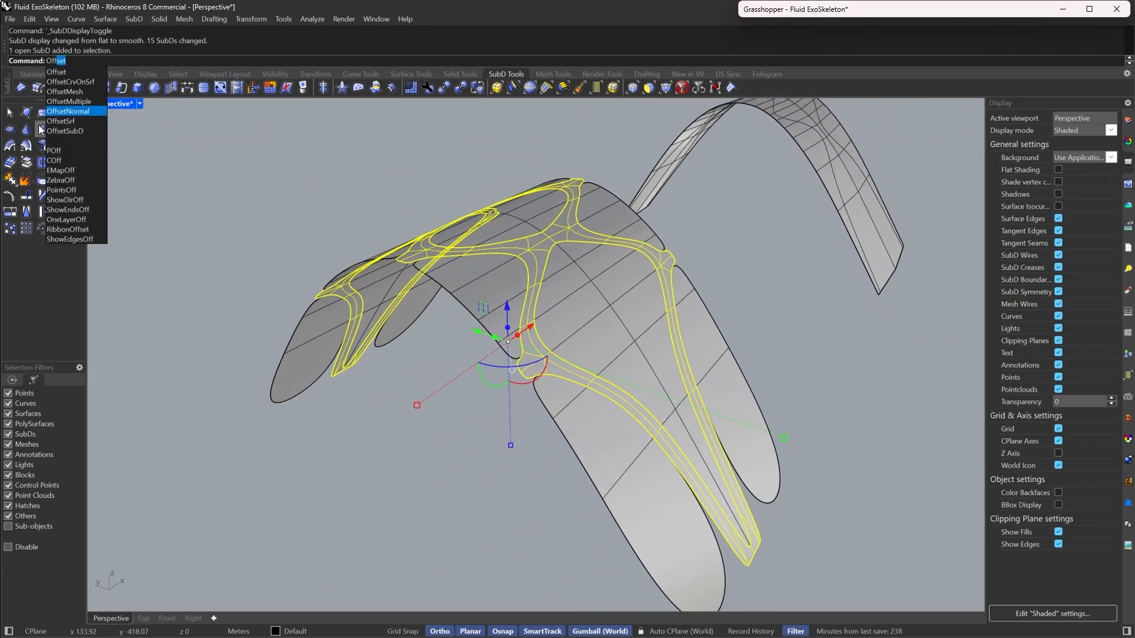
left_click(68, 131)
right_click_drag(775, 295, 794, 300)
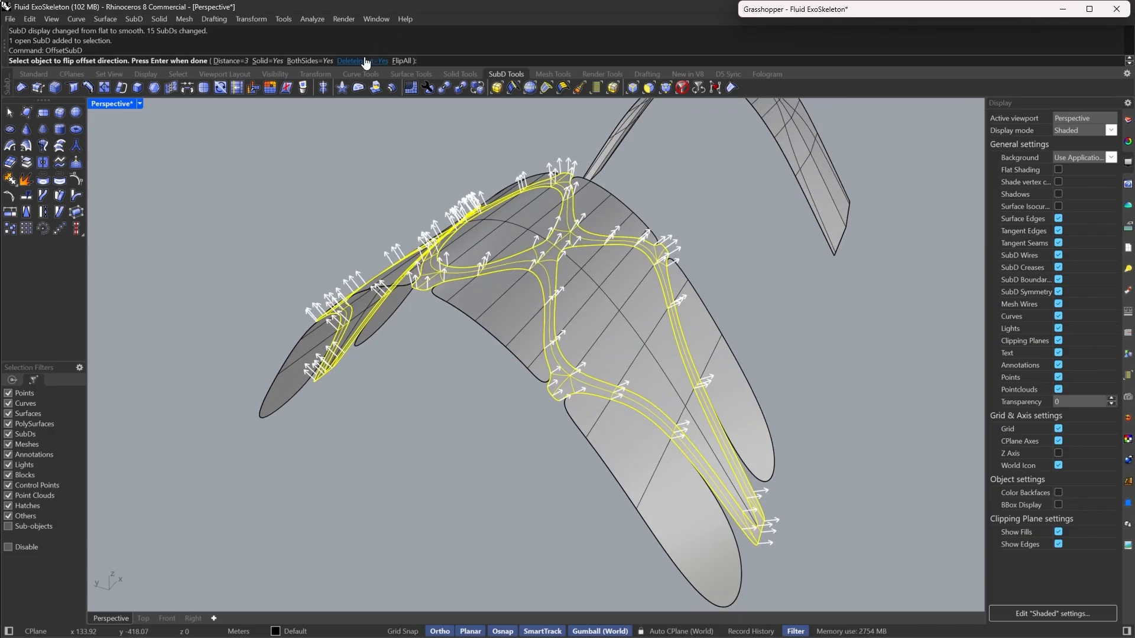
left_click(266, 62)
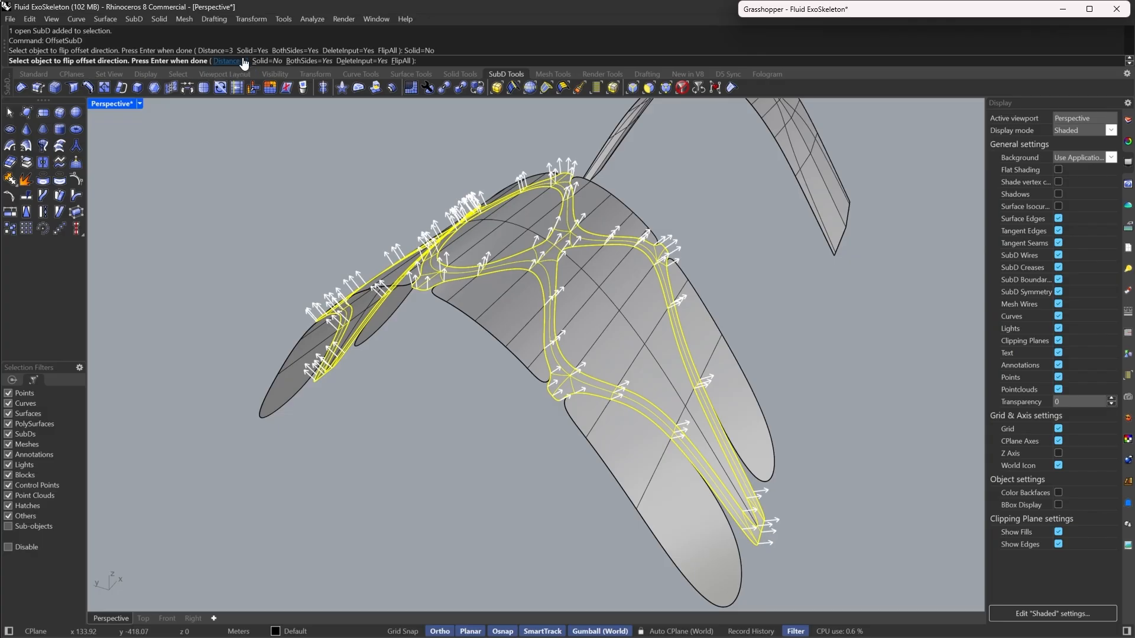
scroll(629, 221, "up", 4)
right_click(628, 221)
scroll(629, 225, "down", 2)
right_click_drag(630, 227, 475, 282)
scroll(525, 274, "up", 4)
Undo the frame offset and repeat OffsetSubD at a distance of 2, keeping Solid=No, BothSides=Yes and DeleteInput=Yes
key("ctrl+z")
scroll(527, 278, "down", 2)
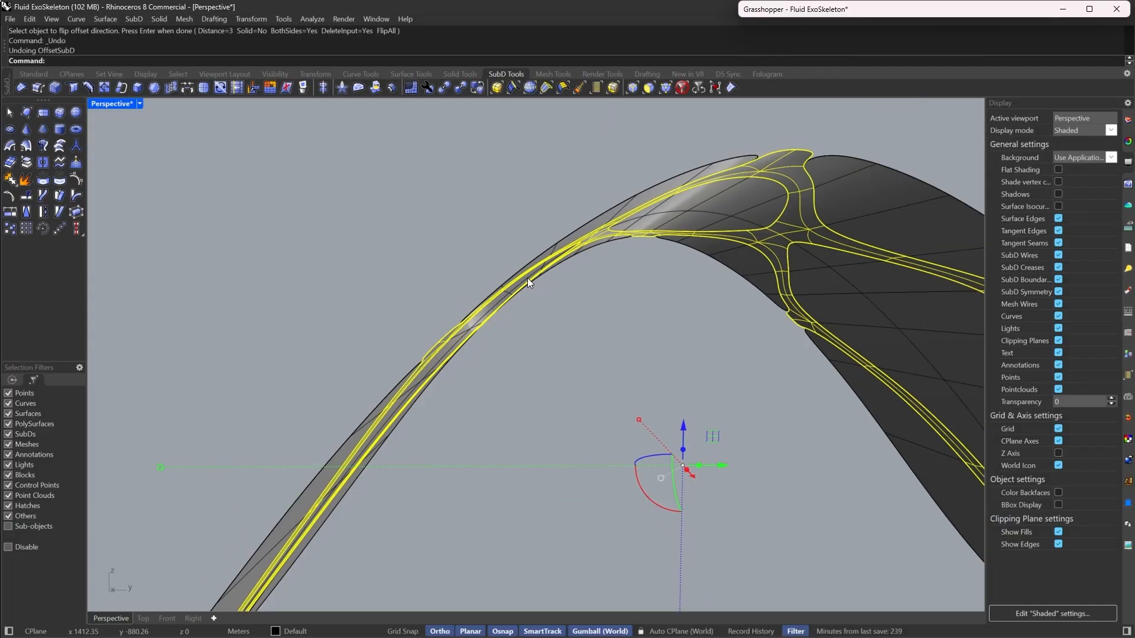
right_click(527, 277)
left_click(226, 61)
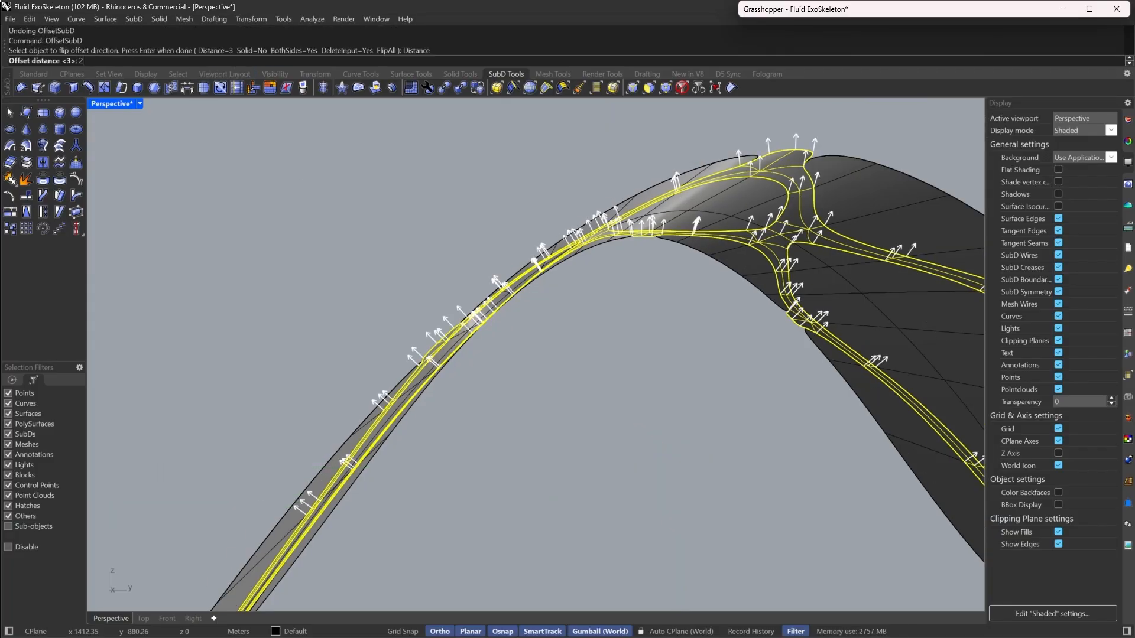
key("Return")
key("Return")
right_click_drag(541, 323, 576, 313)
scroll(520, 271, "up", 6)
scroll(625, 307, "up", 5)
Bridge the matching edge loops of the two frame layers around the end panel's opening, using 2 segments with Join and Crease on
left_click(611, 88)
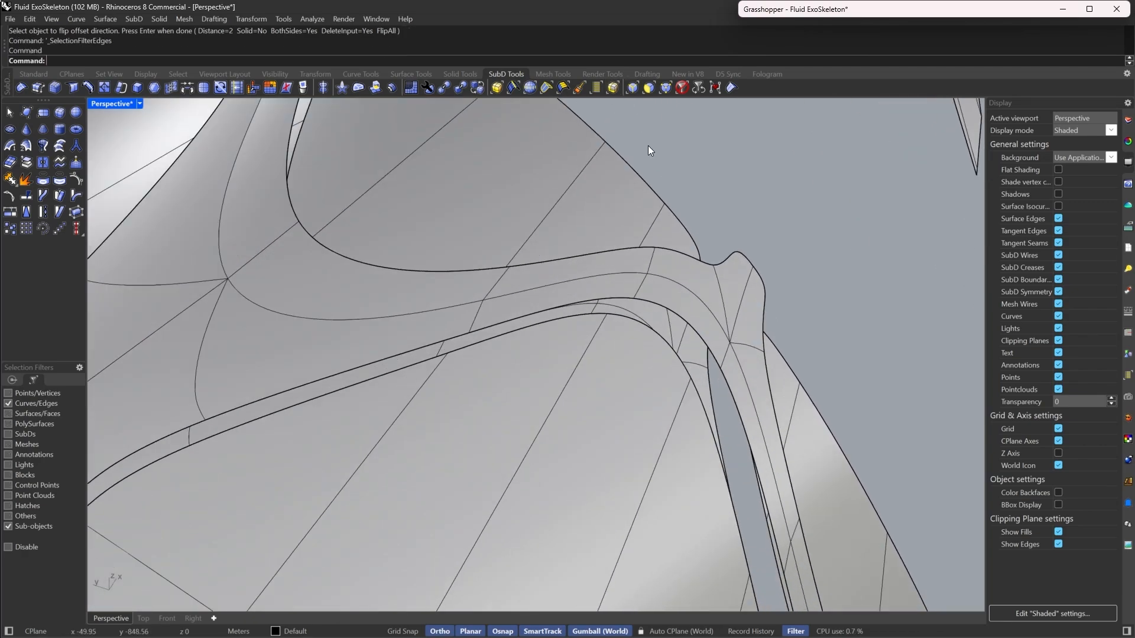
double_click(697, 327)
right_click_drag(697, 327, 569, 393)
scroll(569, 392, "up", 5)
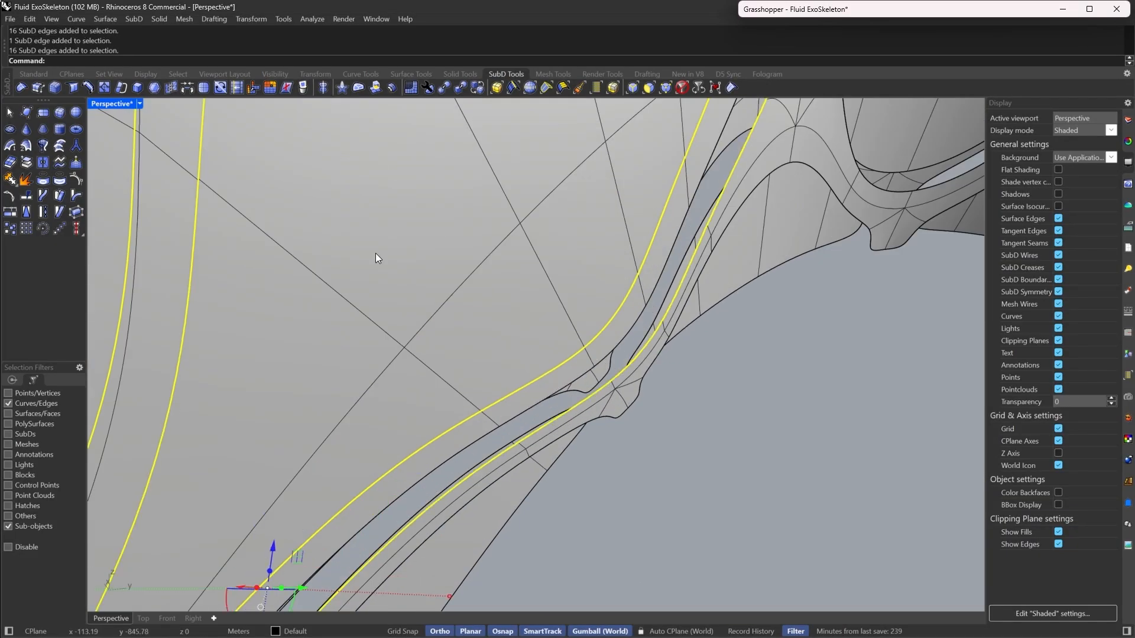
left_click(187, 88)
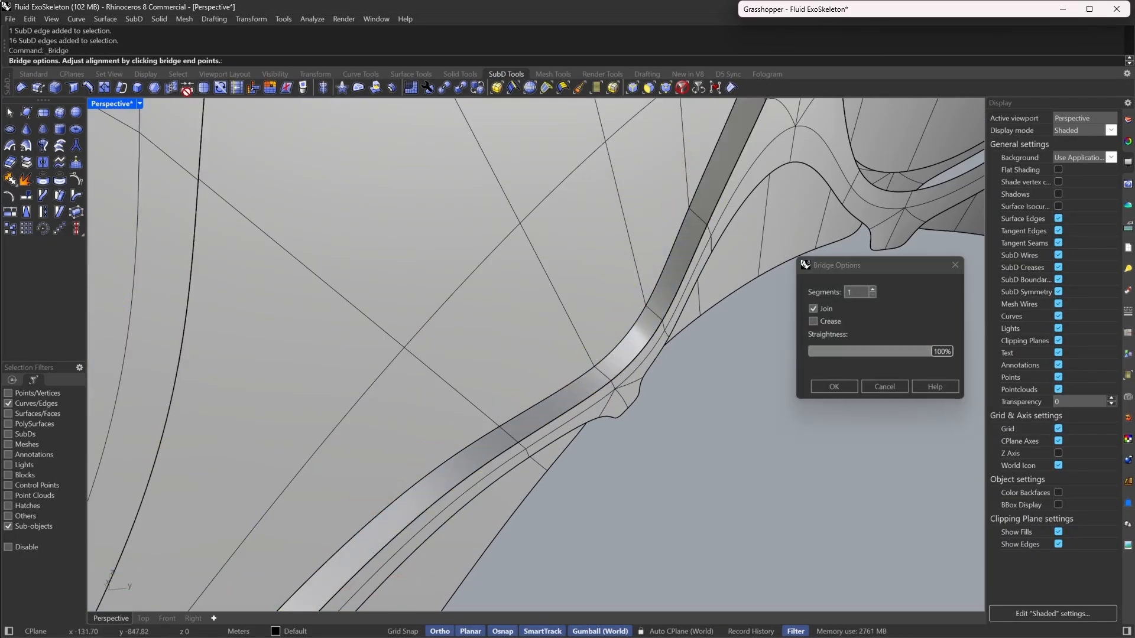
left_click(813, 310)
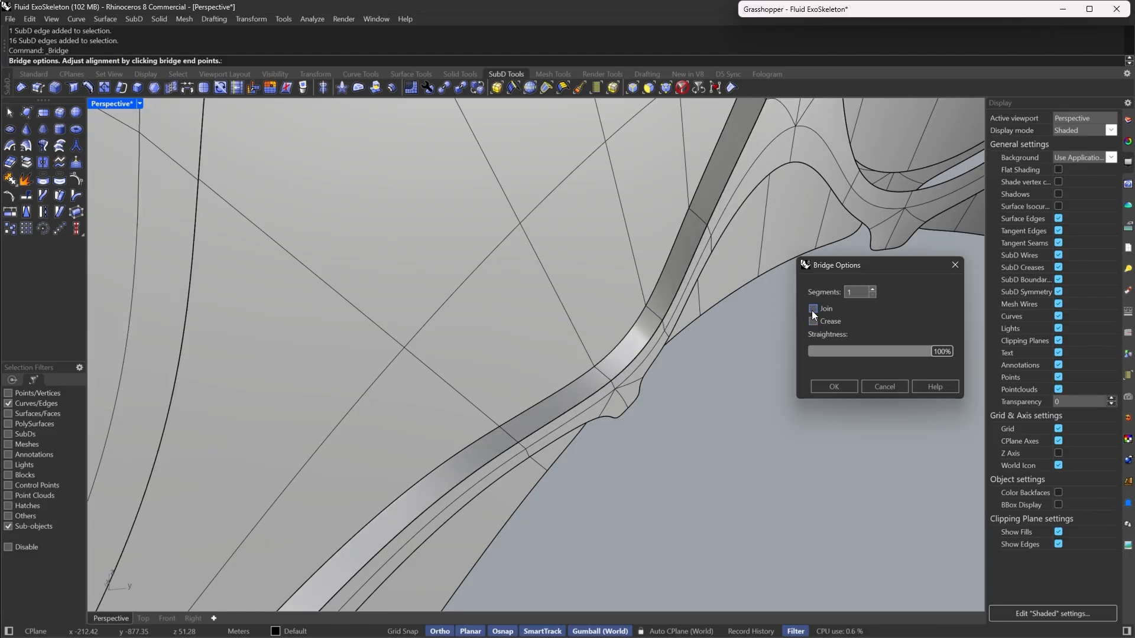
left_click(872, 289)
left_click(813, 310)
left_click(814, 322)
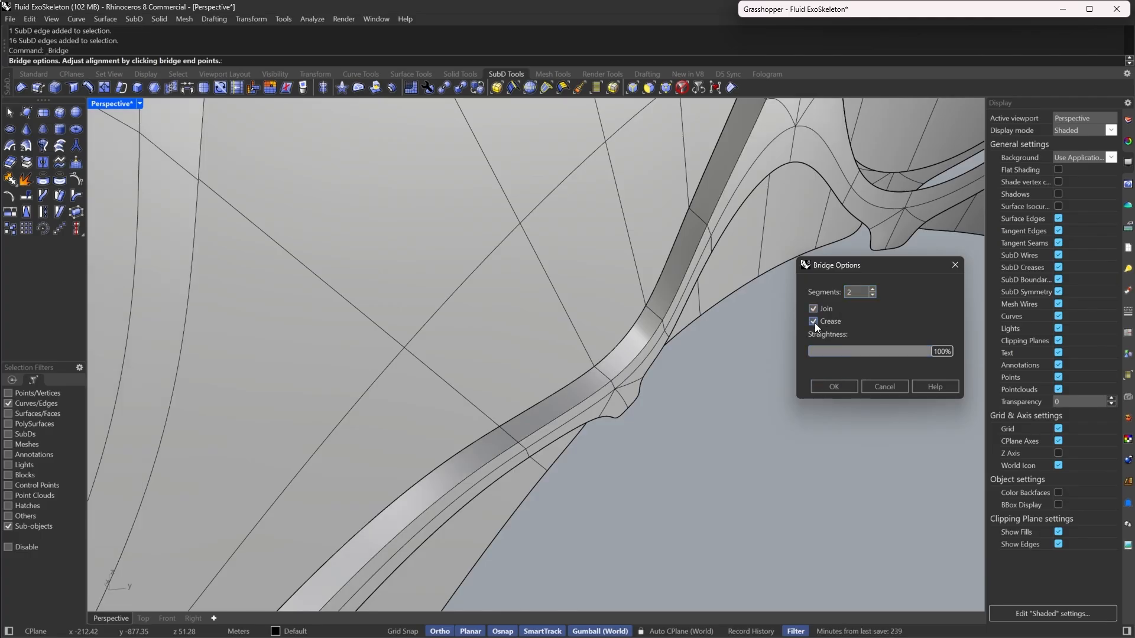
left_click(831, 389)
Show the SubDs flat and delete the inner rim edge loop around the bridged opening on the frame's outer layer
scroll(610, 370, "down", 10)
right_click_drag(610, 370, 662, 402)
scroll(528, 328, "up", 7)
scroll(575, 283, "up", 8)
key("Tab")
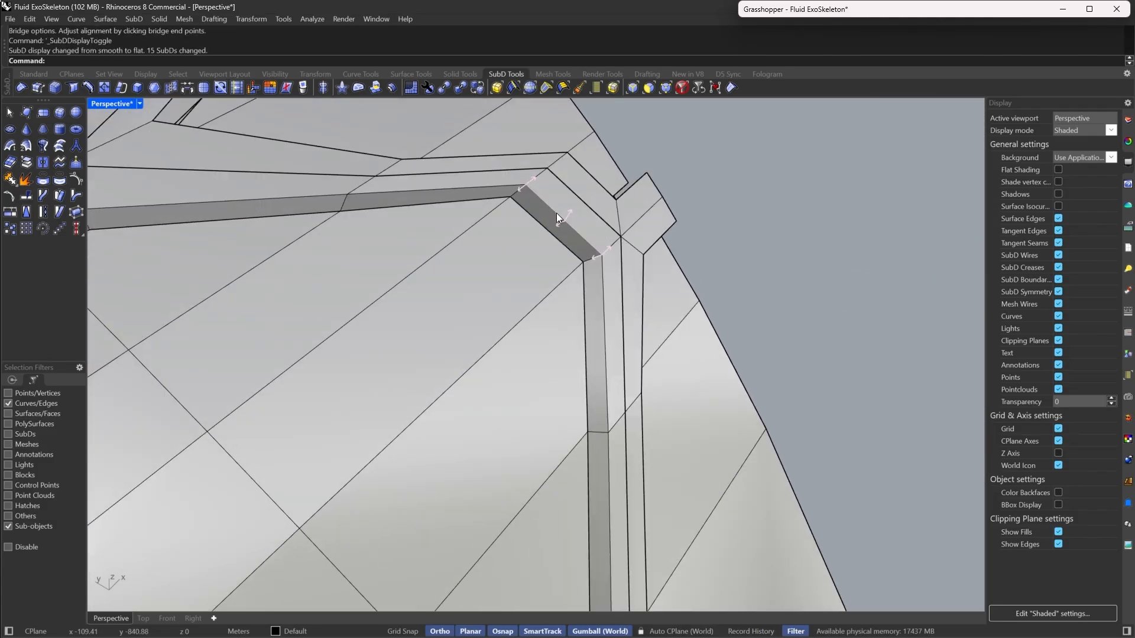
left_click(558, 212)
double_click(558, 212)
key("Delete")
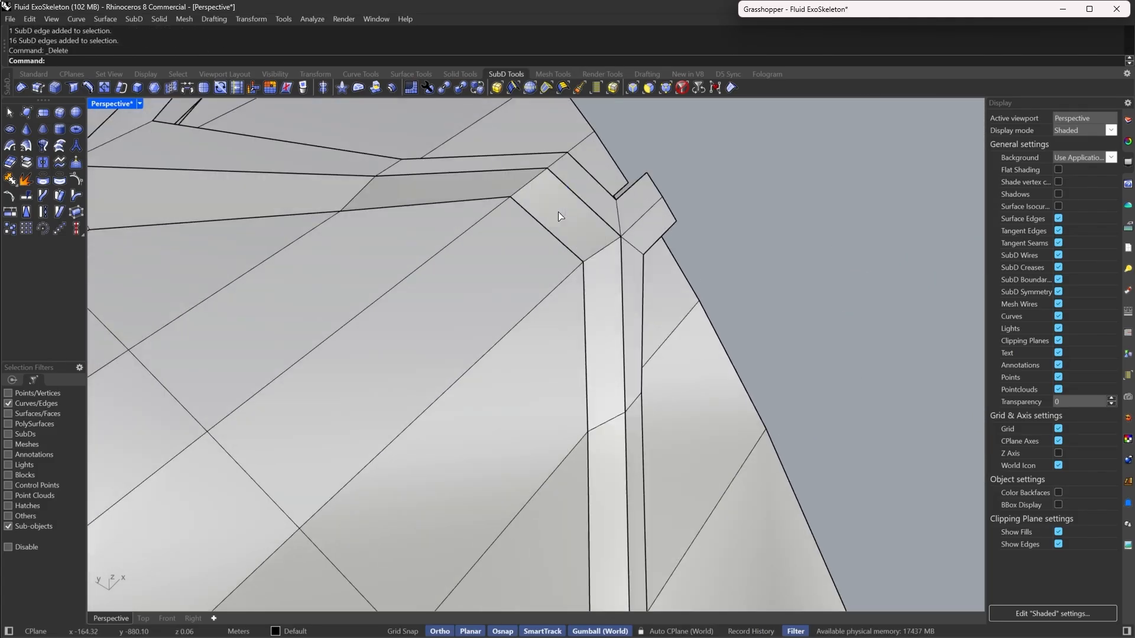
Delete the matching rim edge loop on the frame's other layer and return the SubDs to smooth display
scroll(565, 217, "down", 3)
right_click_drag(565, 218, 650, 204)
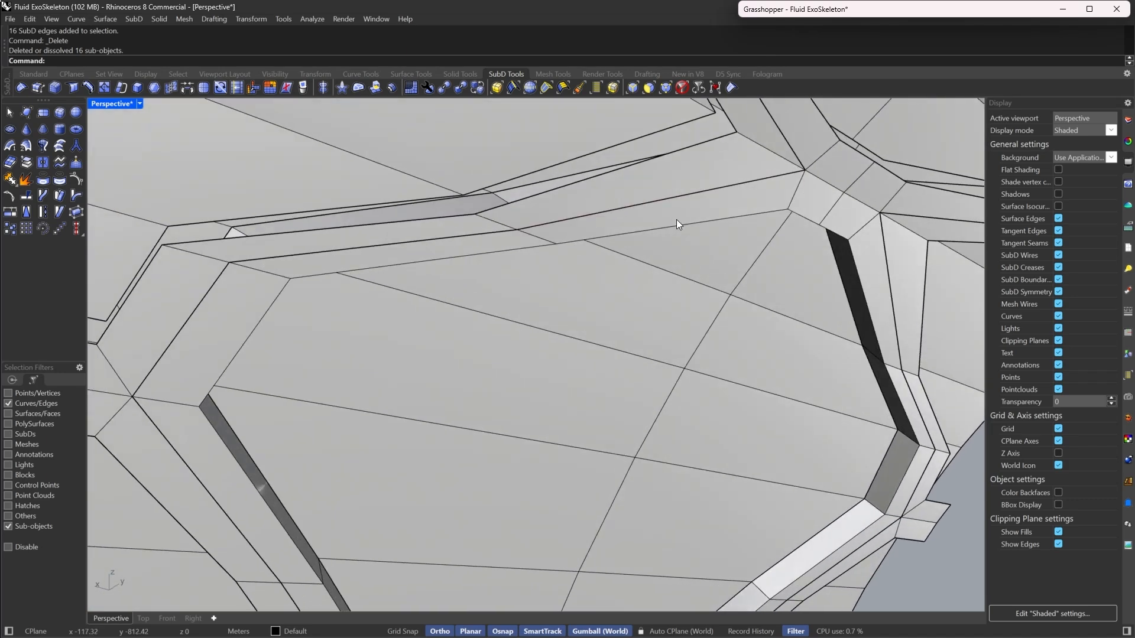
double_click(677, 225)
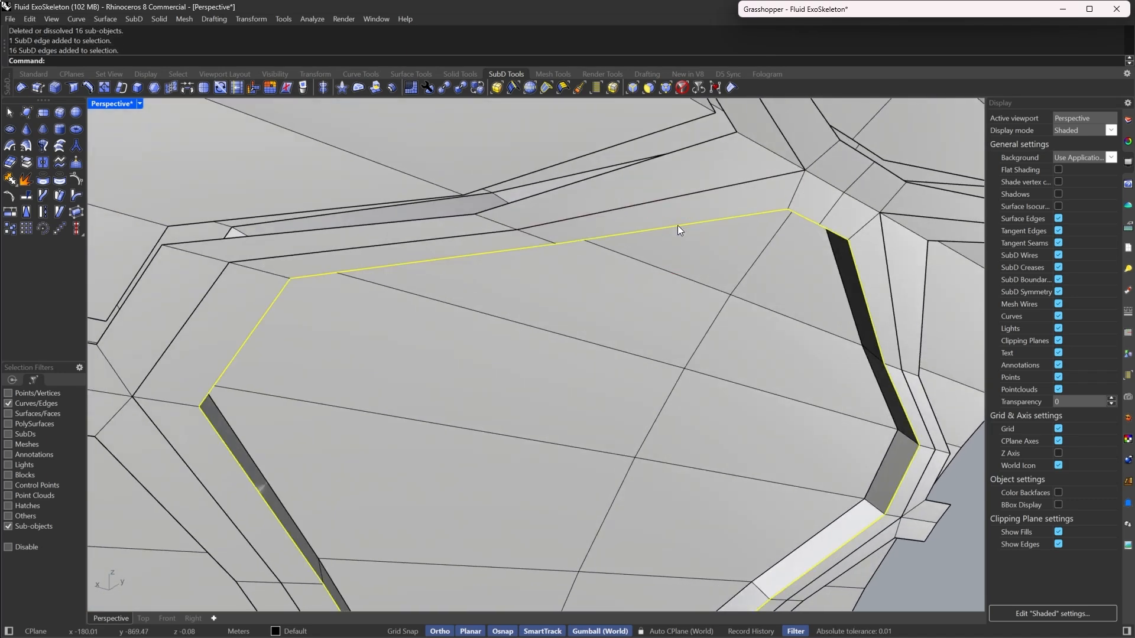
key("Delete")
key("Tab")
Crease the remaining middle edge loop along the wall of the bridged opening
scroll(760, 289, "up", 5)
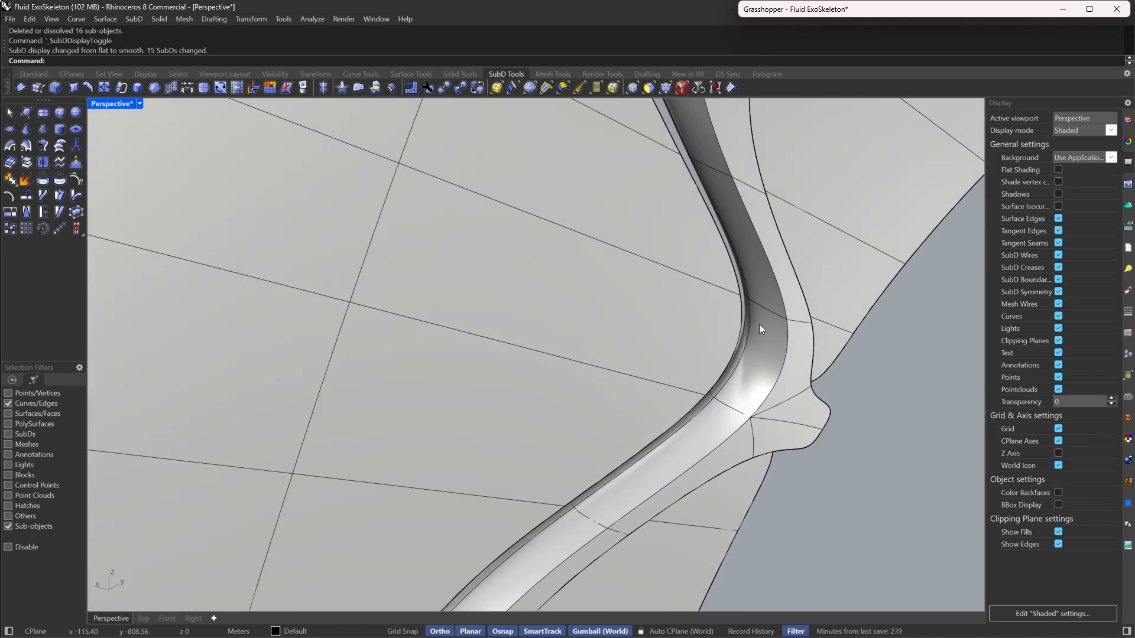
double_click(749, 338)
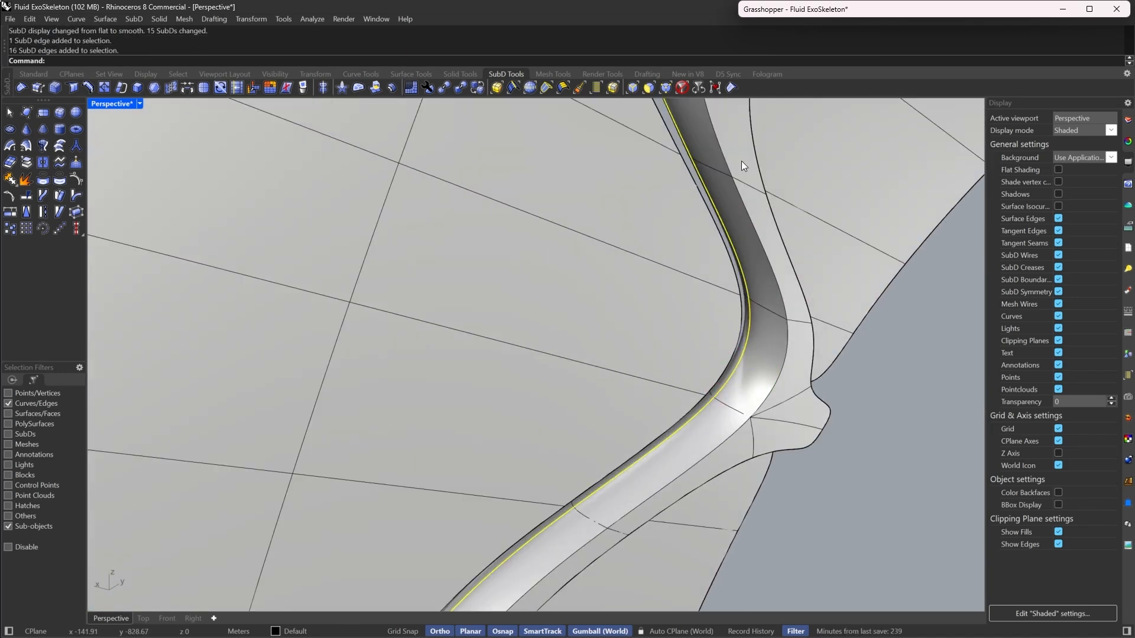
left_click(732, 92)
scroll(658, 283, "down", 8)
left_click(657, 282)
Set the Perspective viewport to Rendered display and examine the creased opening and surrounding frame from several angles
right_click_drag(657, 282, 849, 356)
scroll(545, 227, "up", 5)
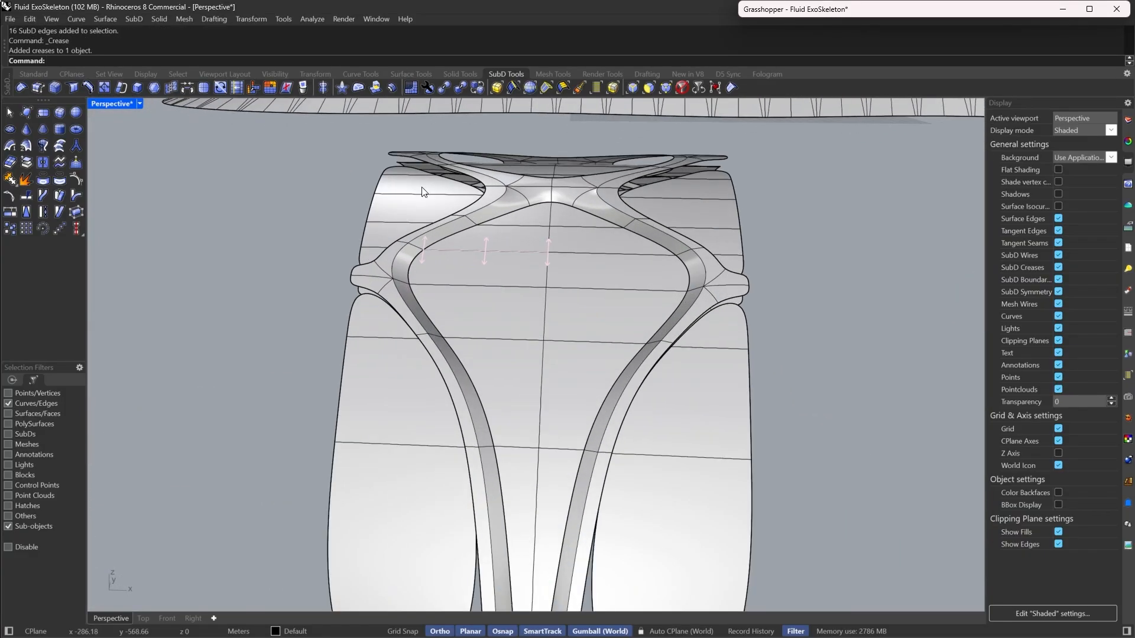
left_click(140, 103)
left_click(180, 91)
right_click_drag(503, 295, 508, 266)
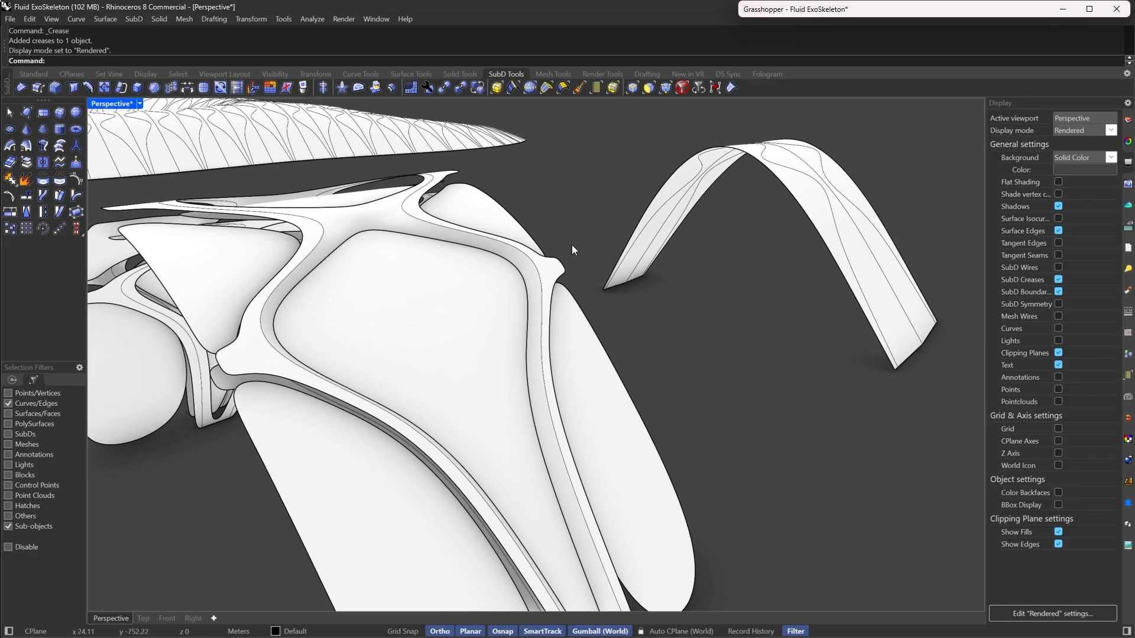
right_click_drag(572, 245, 506, 342)
right_click_drag(604, 477, 632, 290)
scroll(558, 403, "down", 4)
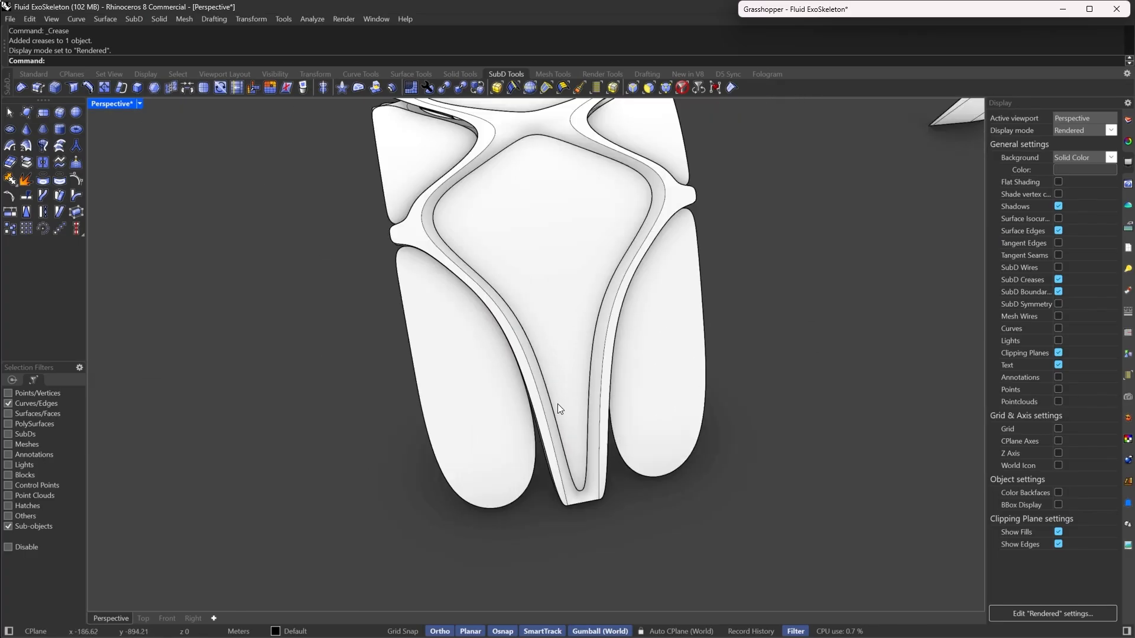
scroll(707, 251, "up", 6)
scroll(633, 414, "down", 8)
scroll(667, 224, "up", 3)
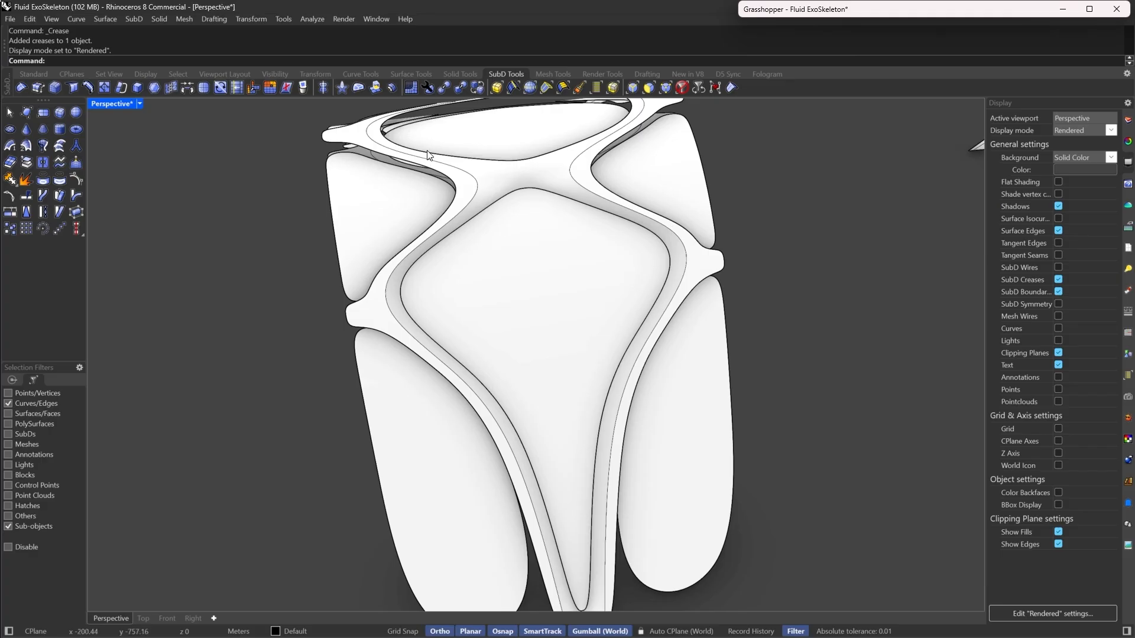
right_click_drag(431, 155, 615, 146)
Bridge the outer boundary edge loops of the two frame layers with 2 segments, Join on and Crease off
right_click_drag(632, 296, 711, 310)
scroll(654, 345, "down", 5)
scroll(654, 344, "up", 6)
double_click(711, 310)
scroll(690, 322, "down", 4)
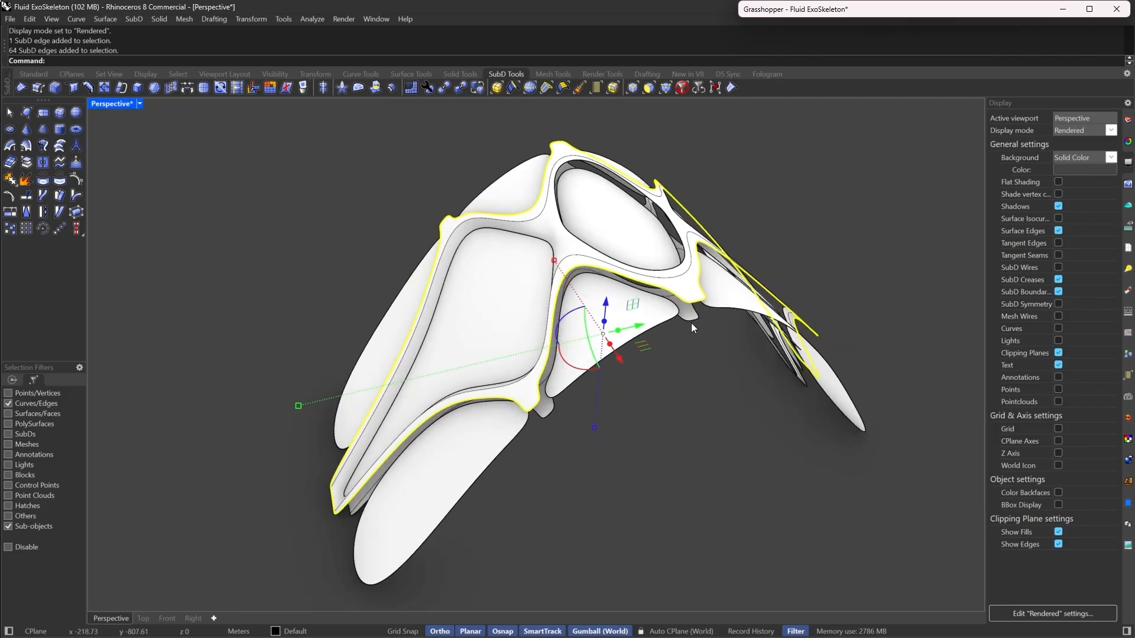
scroll(684, 314, "up", 3)
double_click(678, 304)
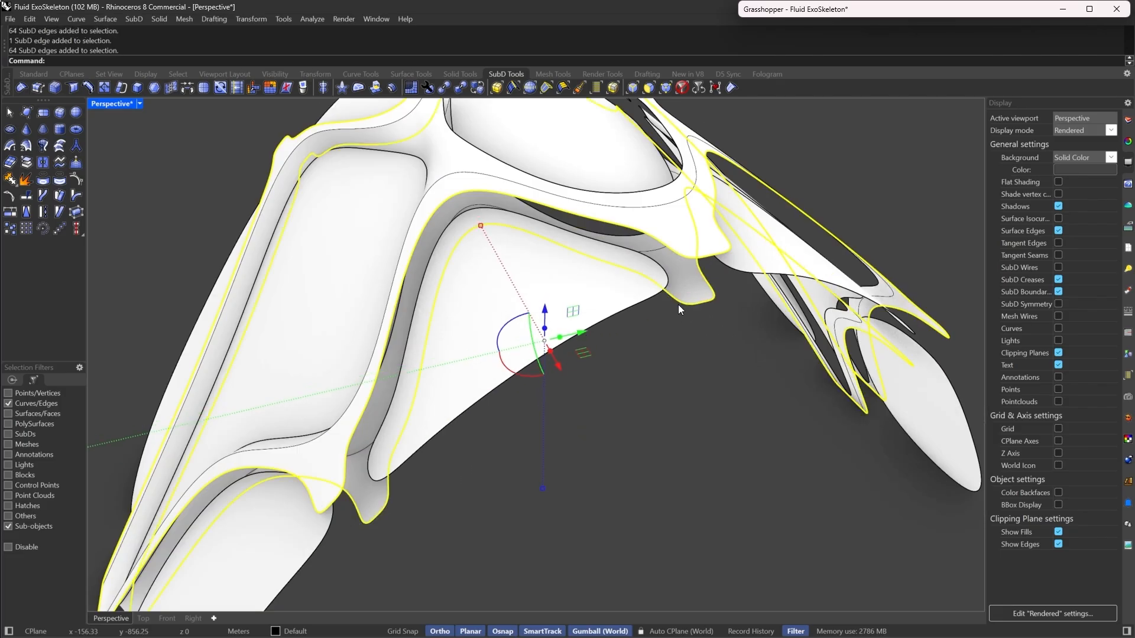
left_click(182, 91)
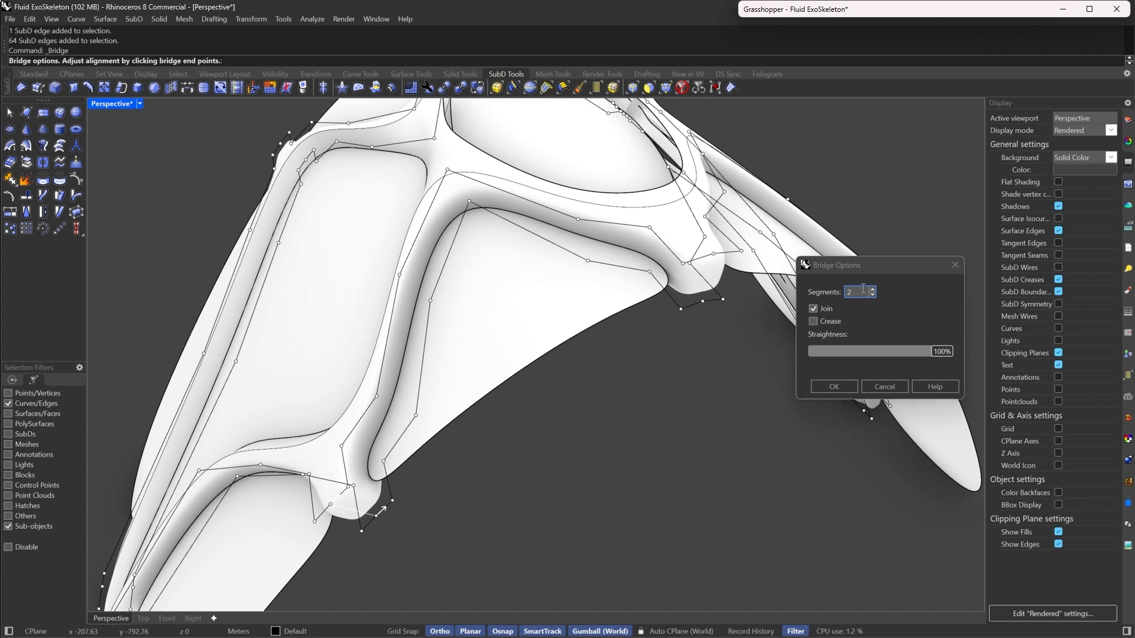
left_click(834, 386)
Switch the SubDs to flat display and inspect the frame's newly bridged outer walls
key("Tab")
scroll(736, 332, "up", 5)
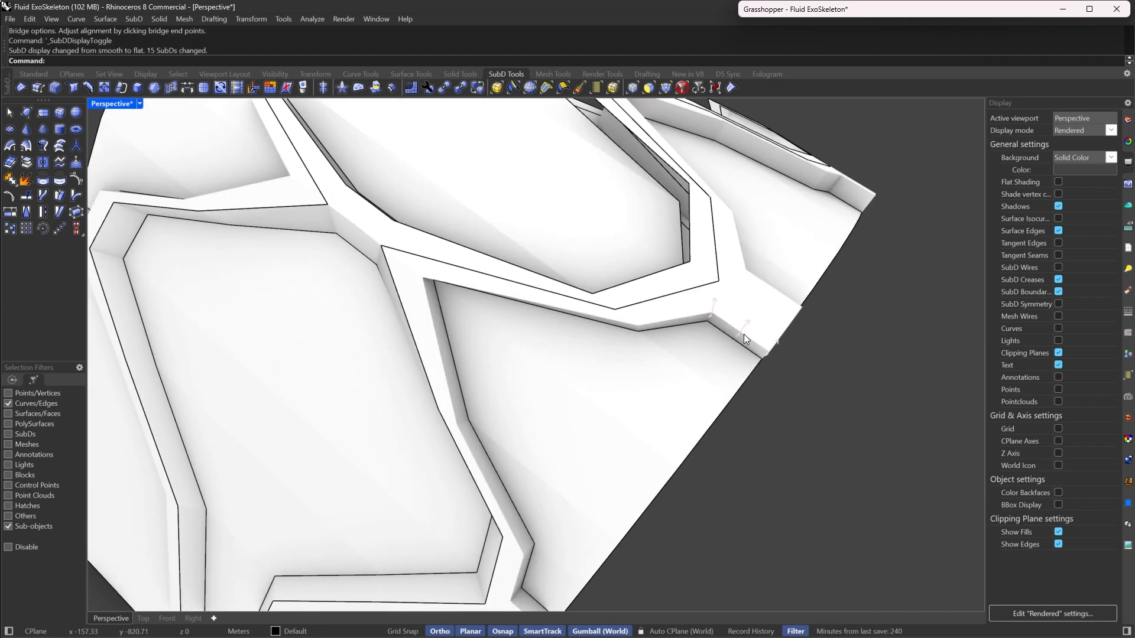
scroll(623, 316, "down", 7)
right_click_drag(636, 355, 680, 367)
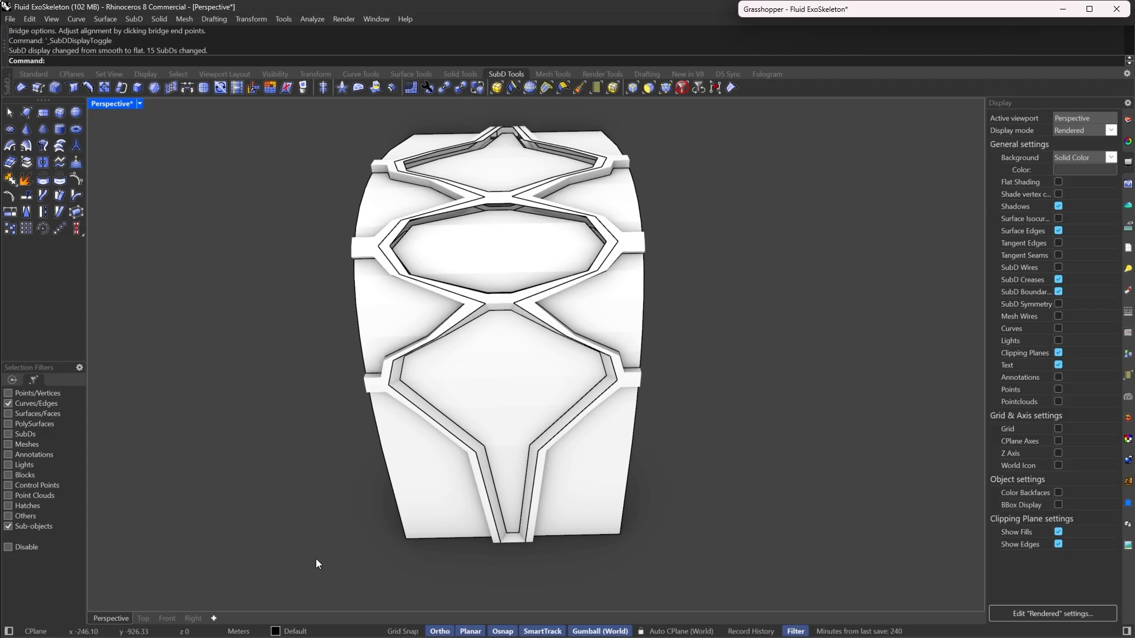
In the Top viewport, delete the cap faces on the frame's strut ends along both long sides
left_click(143, 618)
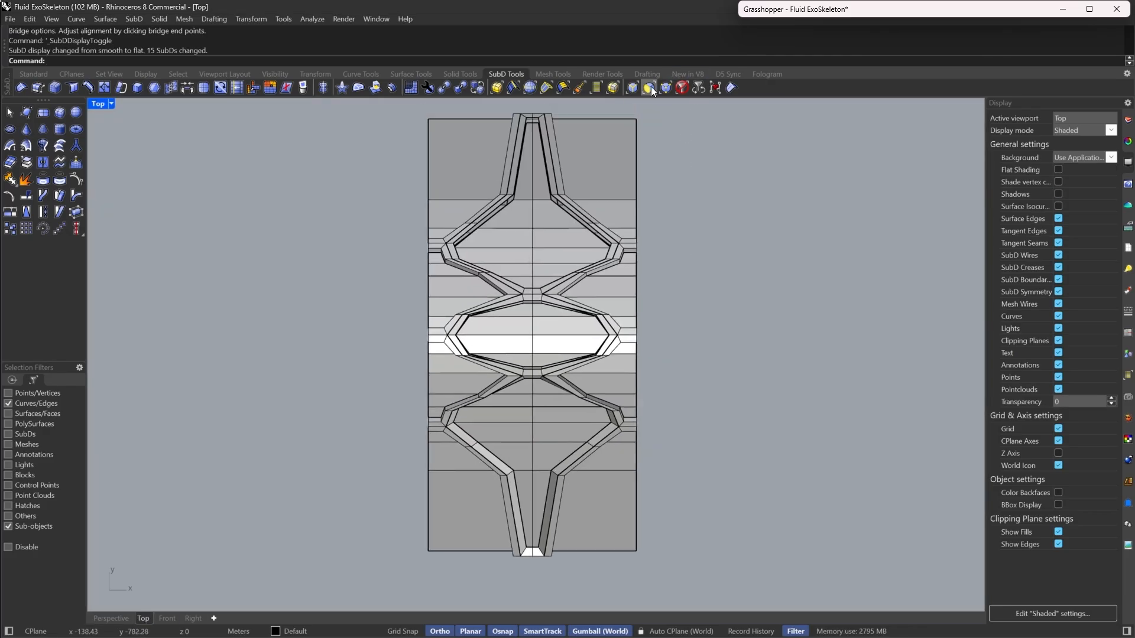
left_click(650, 87)
left_click_drag(625, 109, 779, 552)
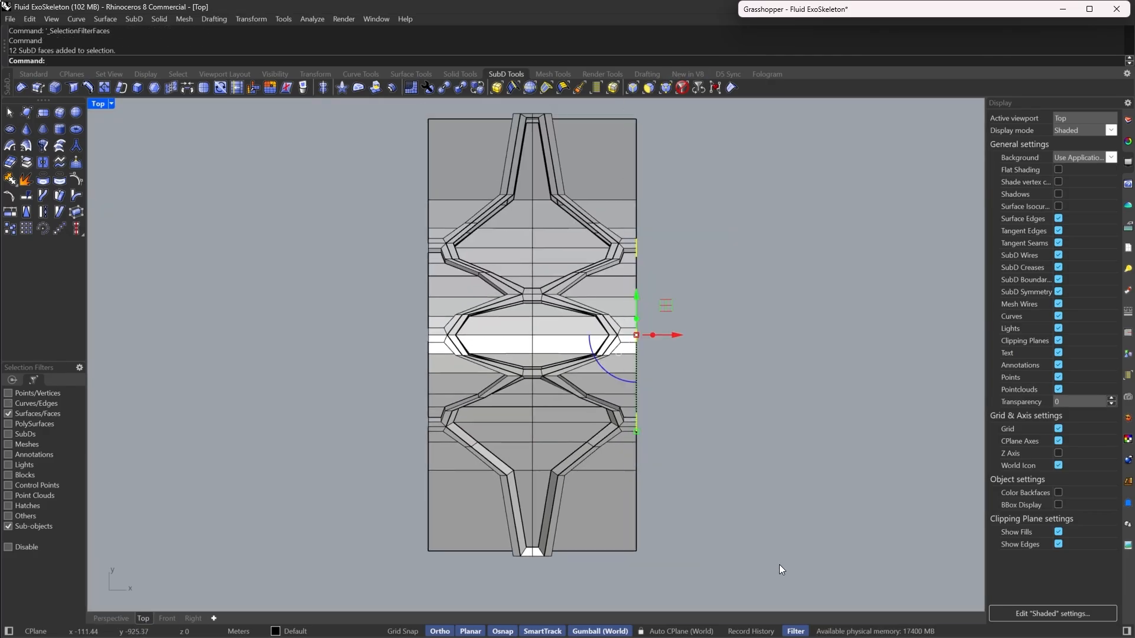
scroll(627, 237, "up", 5)
scroll(710, 240, "down", 6)
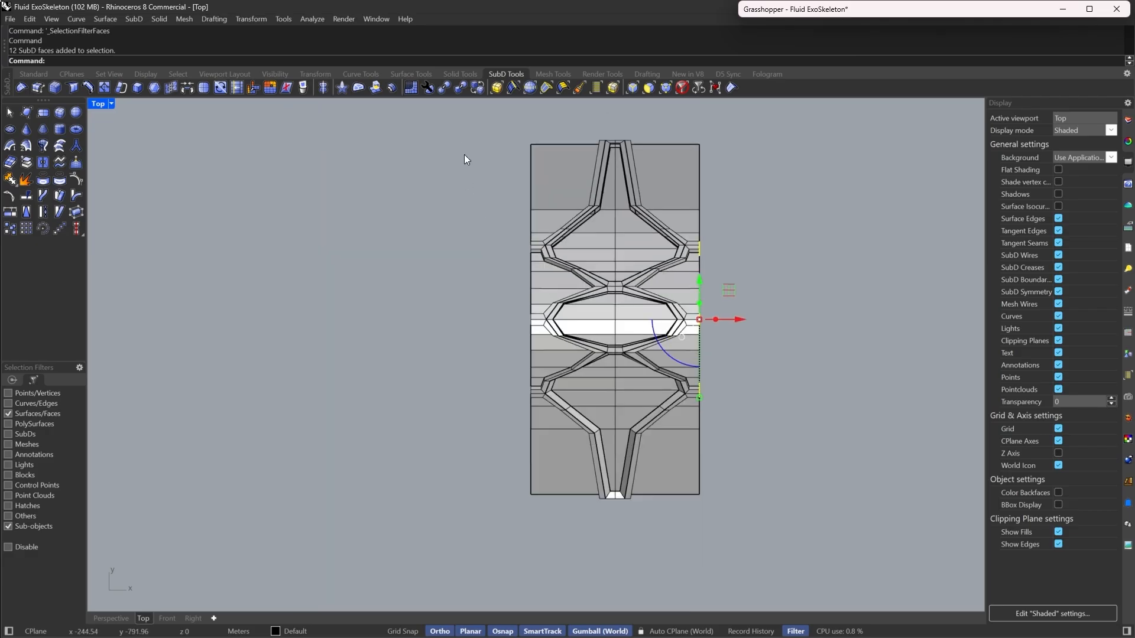
left_click_drag(456, 127, 536, 572, "shift")
key("Delete")
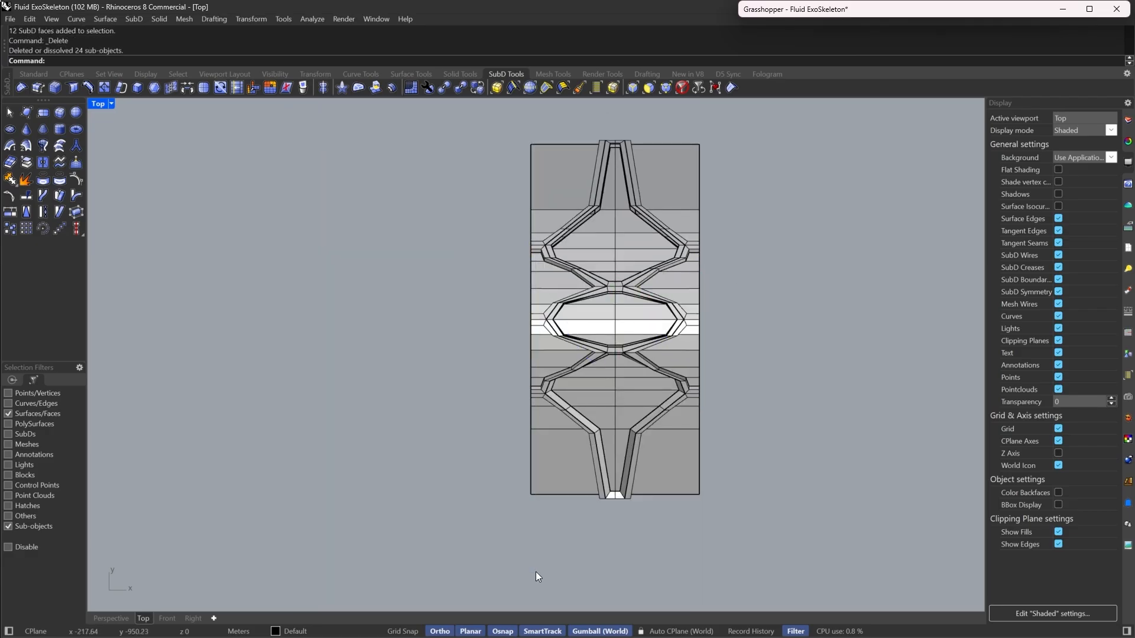
Examine the frame's opened side ends in the Perspective viewport with smooth SubD display
left_click(109, 618)
right_click_drag(567, 437, 977, 389)
scroll(522, 336, "up", 6)
key("Tab")
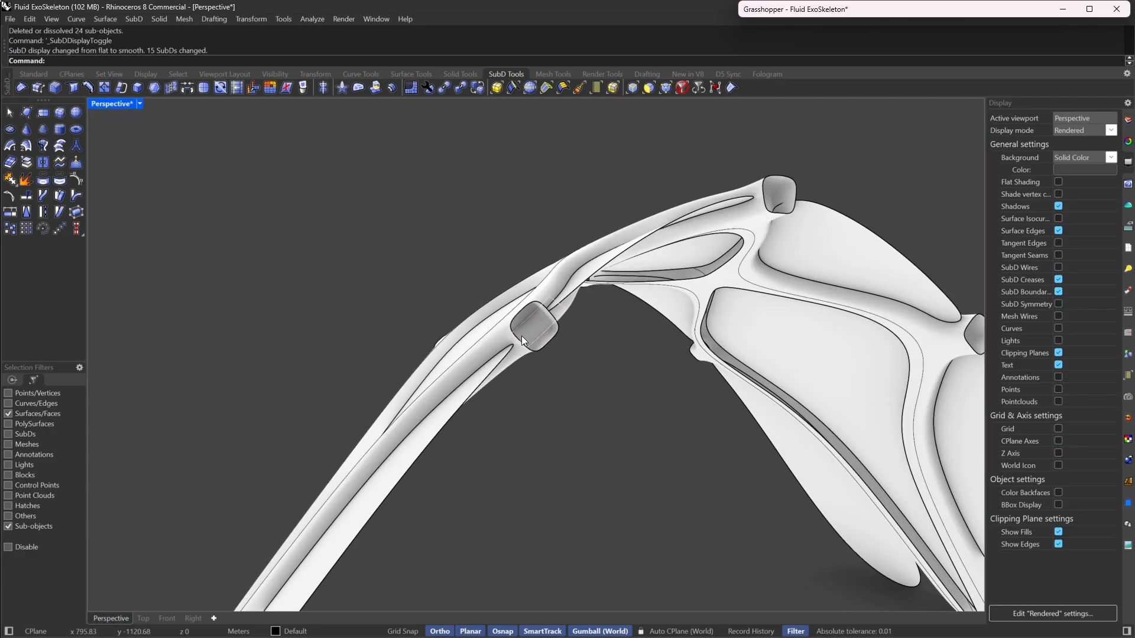
scroll(521, 335, "up", 3)
scroll(616, 272, "down", 5)
right_click_drag(615, 272, 697, 339)
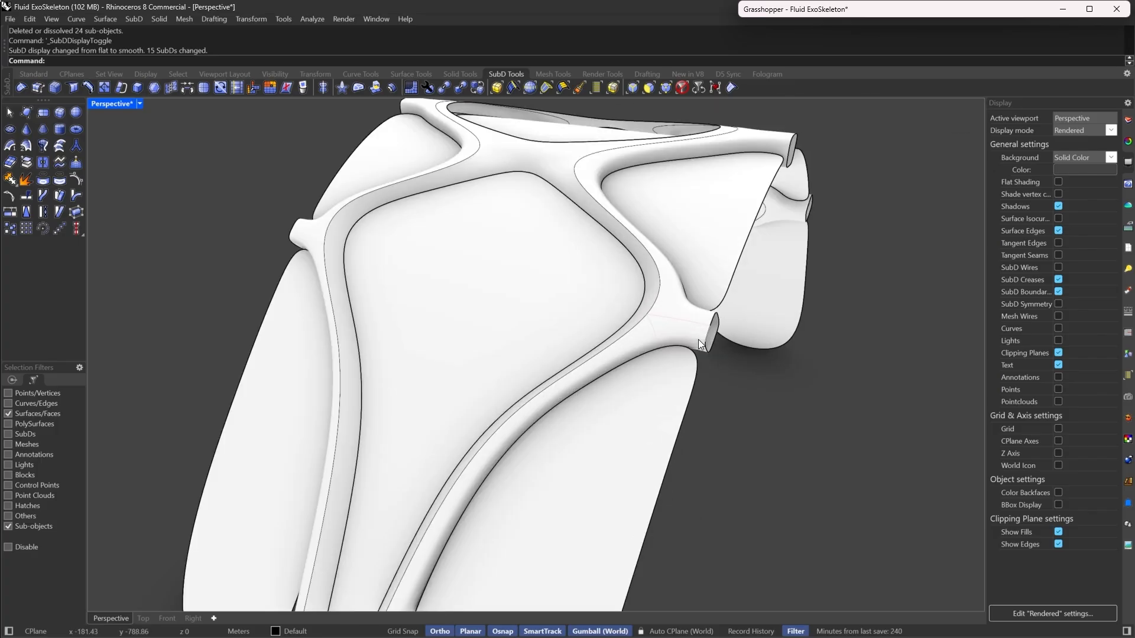
key("Tab")
Dissolve the middle edge loops along the outer walls on both sides of the lower leg
scroll(698, 339, "up", 3)
left_click(633, 92)
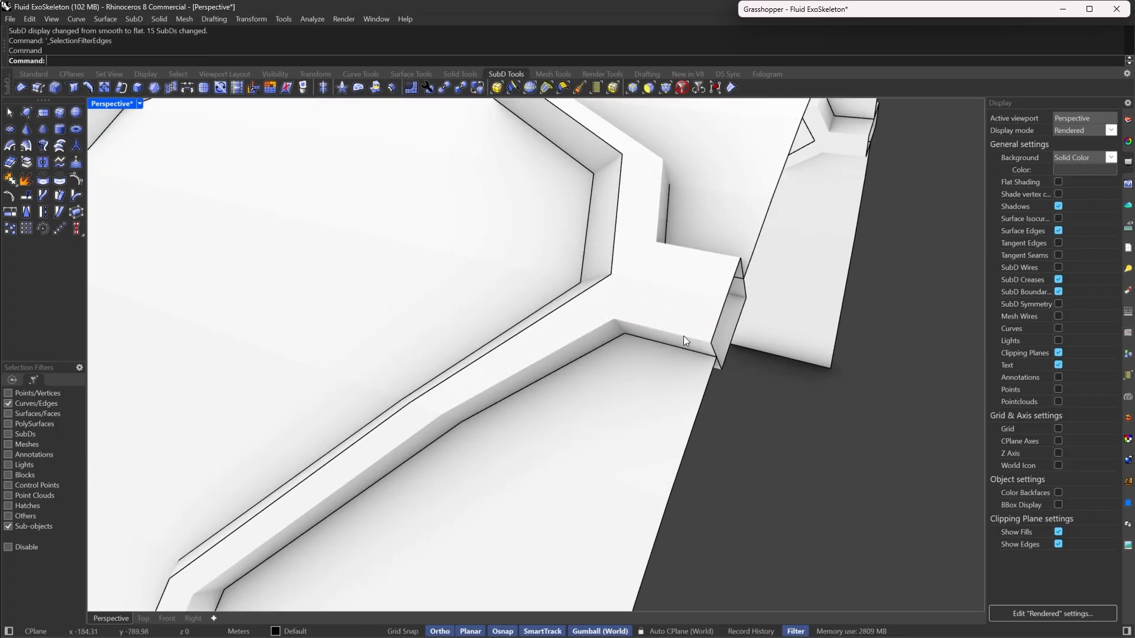
double_click(683, 336)
scroll(678, 304, "down", 5)
scroll(629, 290, "down", 4)
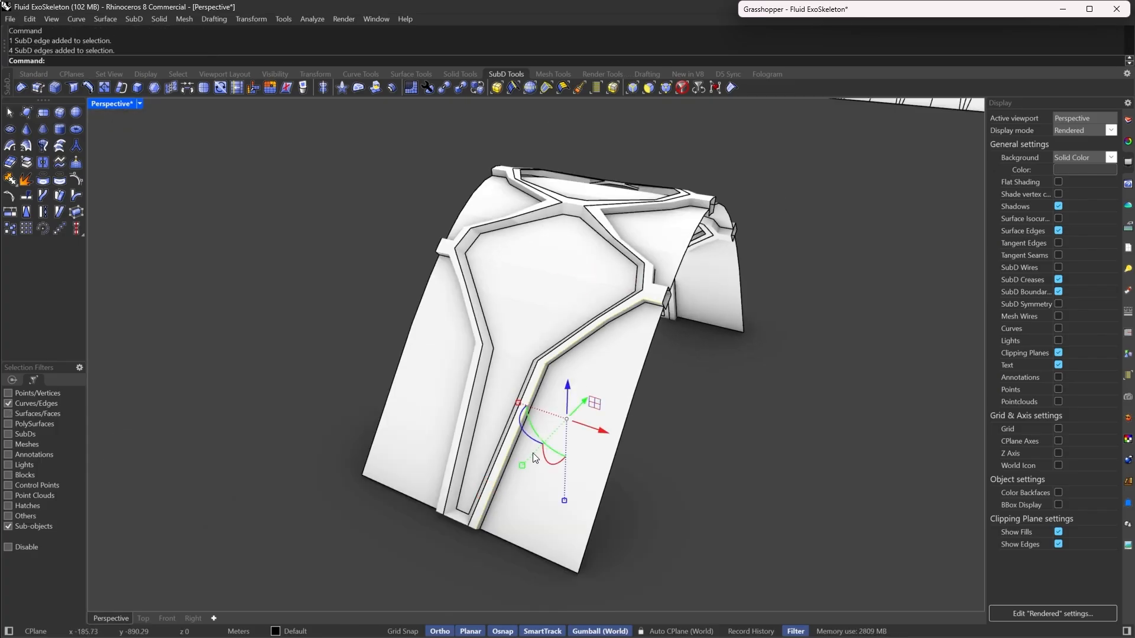
scroll(499, 533, "up", 5)
left_click(22, 87)
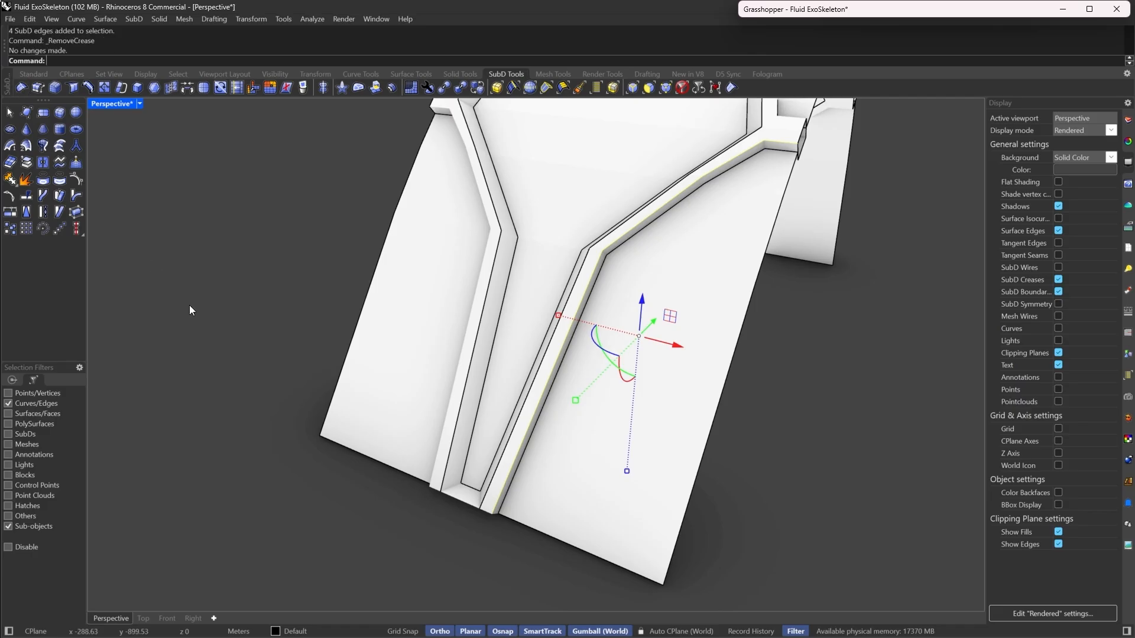
key("Delete")
right_click_drag(654, 338, 535, 299)
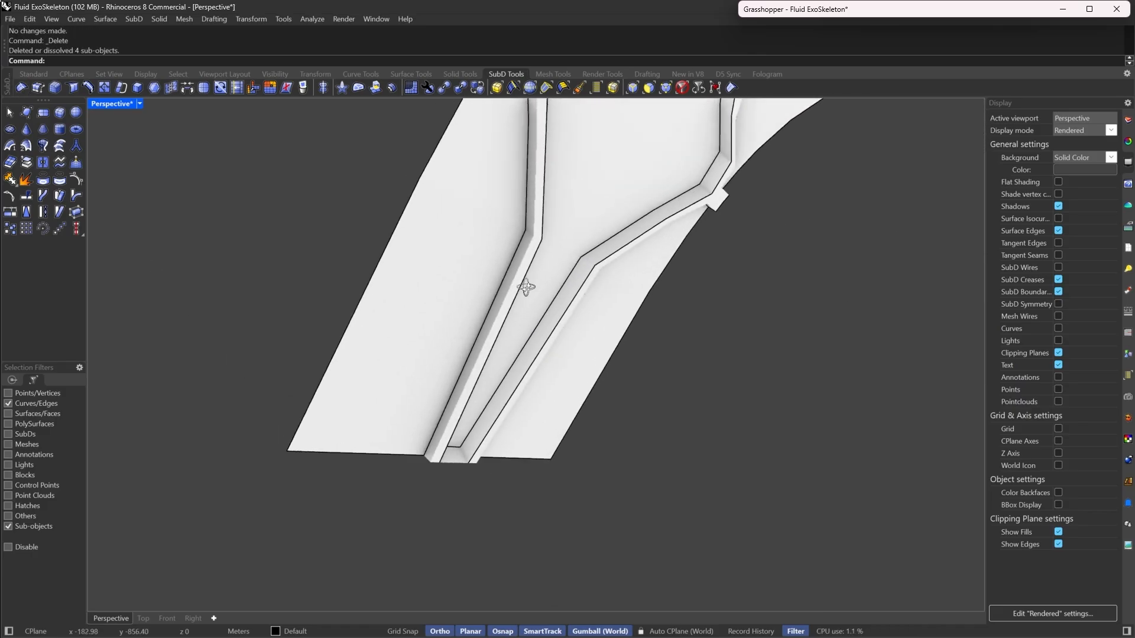
double_click(458, 410)
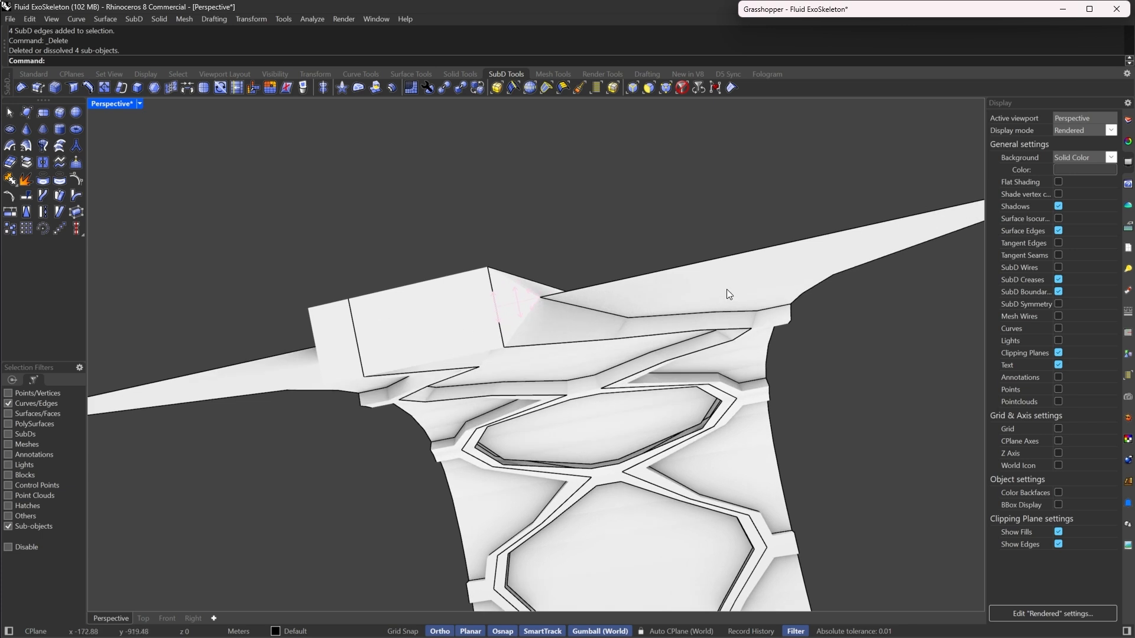
key("Tab")
right_click_drag(595, 385, 563, 378)
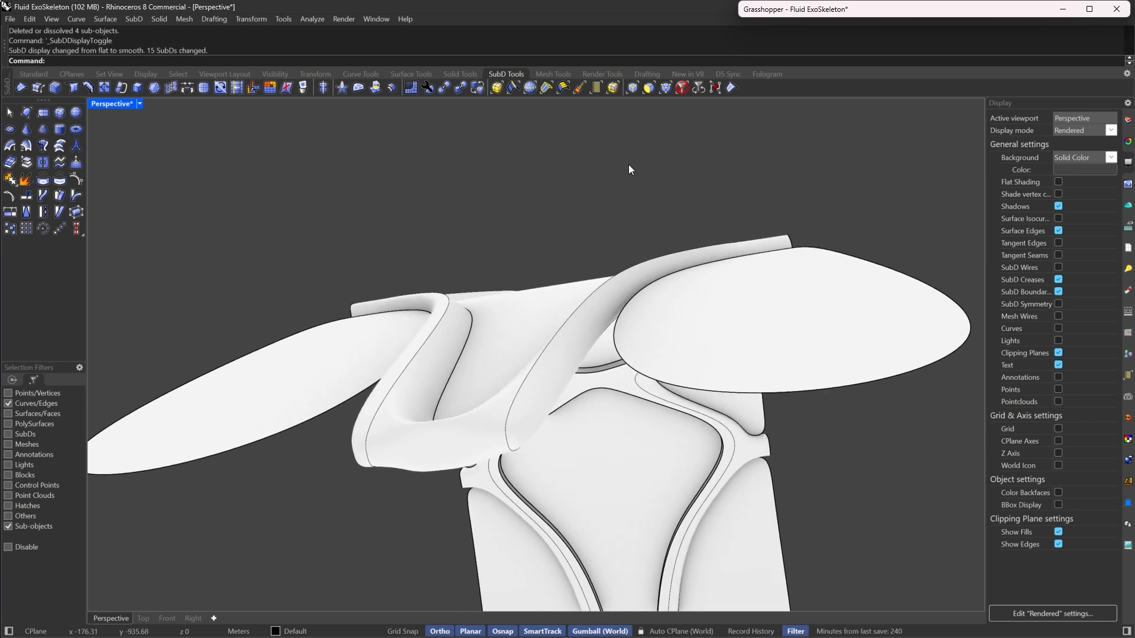
Set the Perspective viewport to Shaded display and crease the edge loop along the lower leg's outer wall
left_click(627, 89)
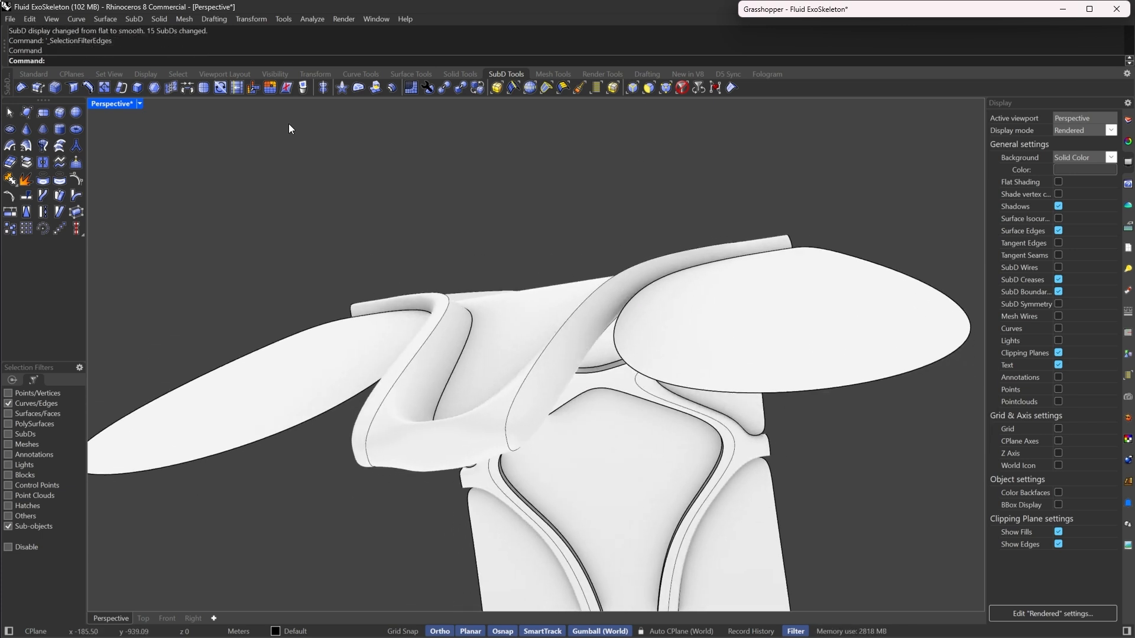
left_click(140, 104)
left_click(204, 74)
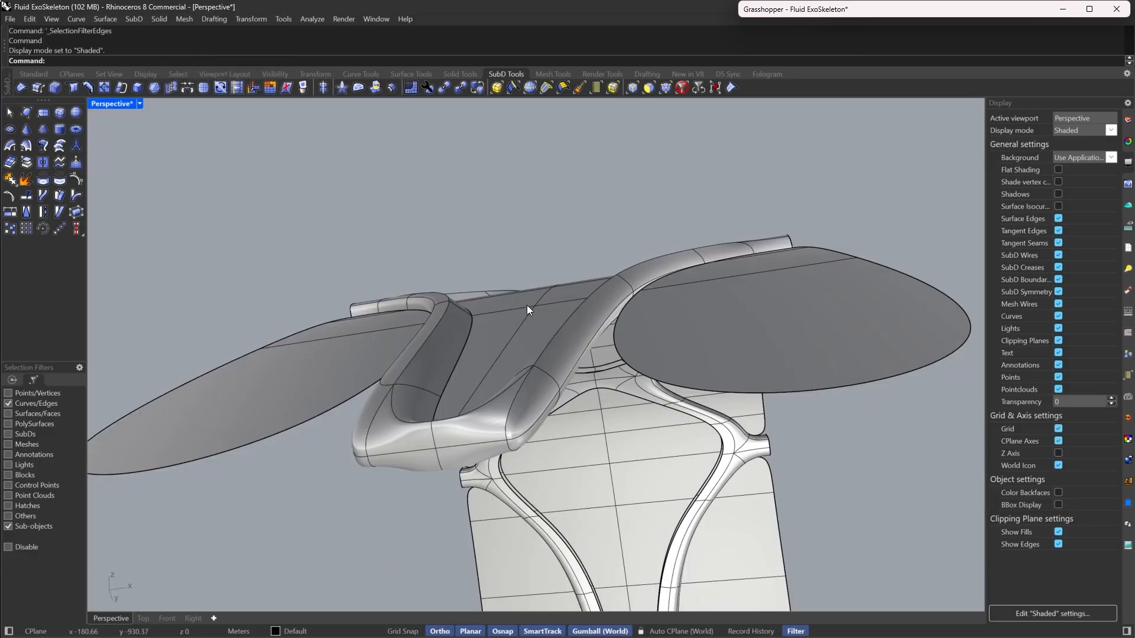
double_click(588, 341)
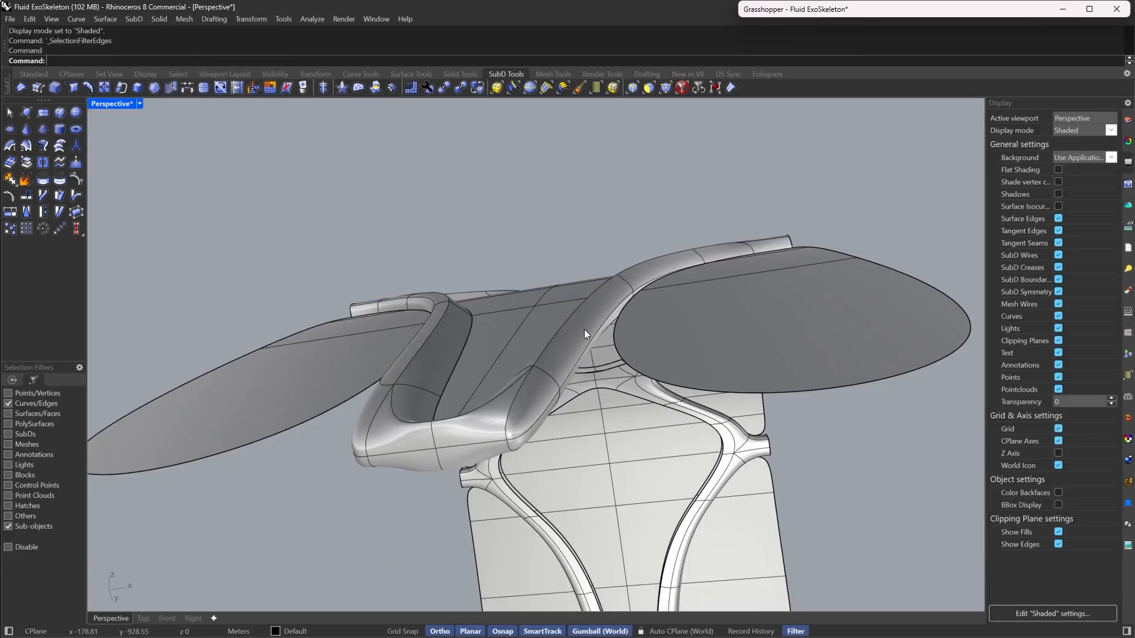
left_click(732, 89)
right_click_drag(851, 152, 689, 385)
key("Tab")
Relocate the gumball of the leg's bottom end edges to the panel's lower corner and flatten the edges vertically
scroll(693, 400, "up", 3)
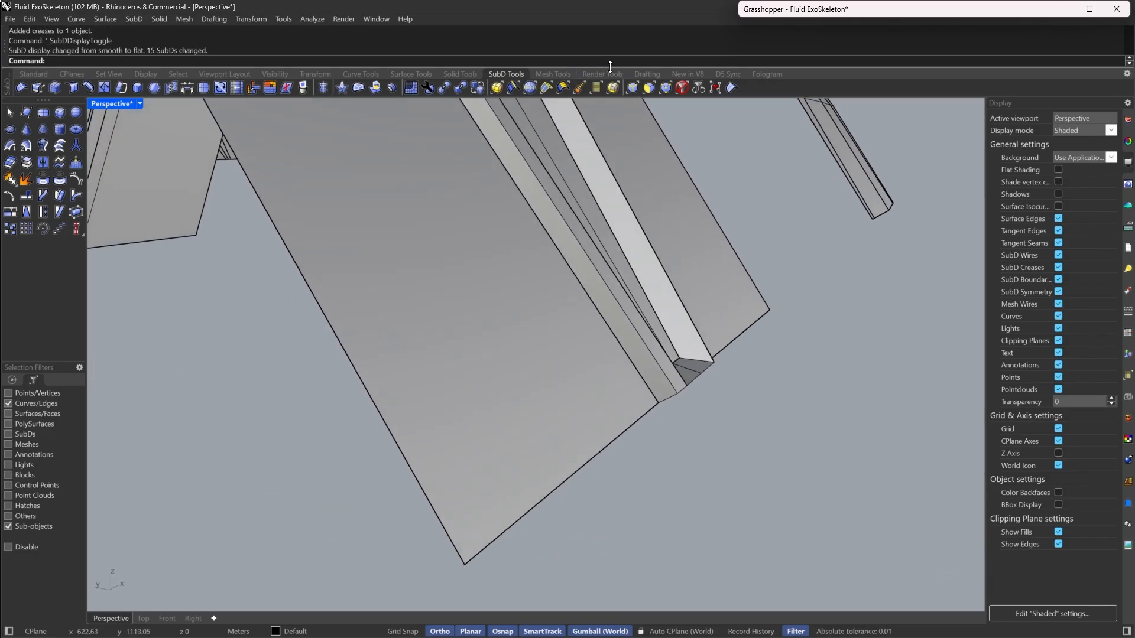
left_click(641, 91)
left_click_drag(598, 531, 861, 380)
right_click_drag(861, 380, 772, 384)
left_click_drag(519, 565, 867, 423)
right_click_drag(786, 410, 636, 446)
key("ctrl")
left_click(682, 421)
key("Return")
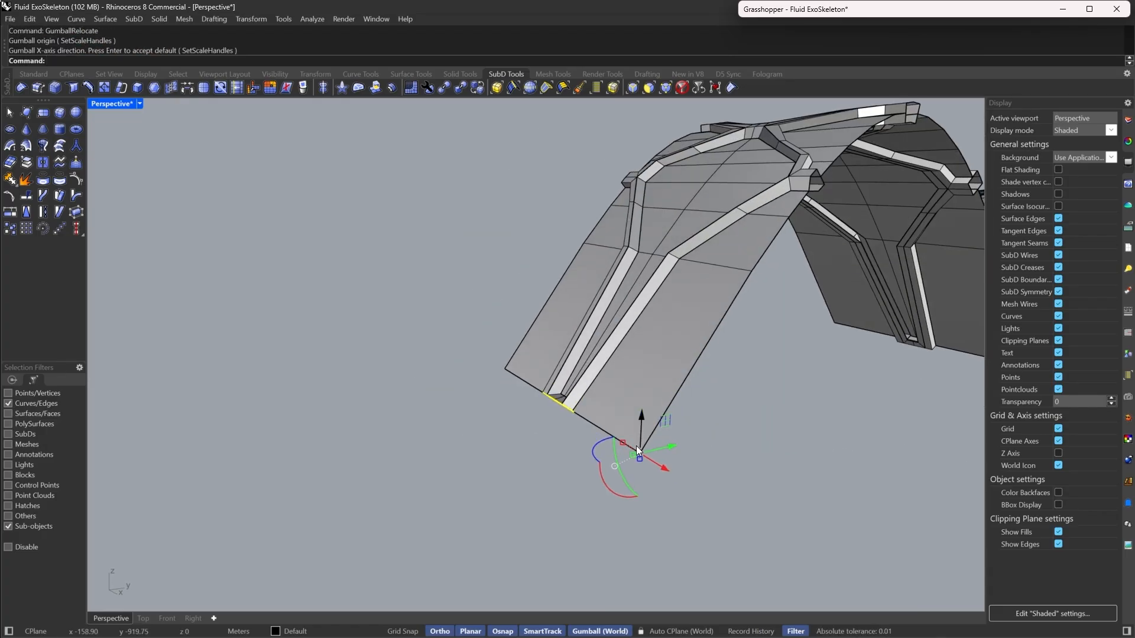
left_click_drag(639, 458, 637, 448)
Scale the leg's bottom end edges along Y and check the shape in smooth SubD display
mouse_move(603, 414)
right_mouse_down()
mouse_move(573, 429)
mouse_move(587, 414)
right_mouse_up()
scroll(537, 421, "up", 6)
left_click_drag(587, 410, 523, 421)
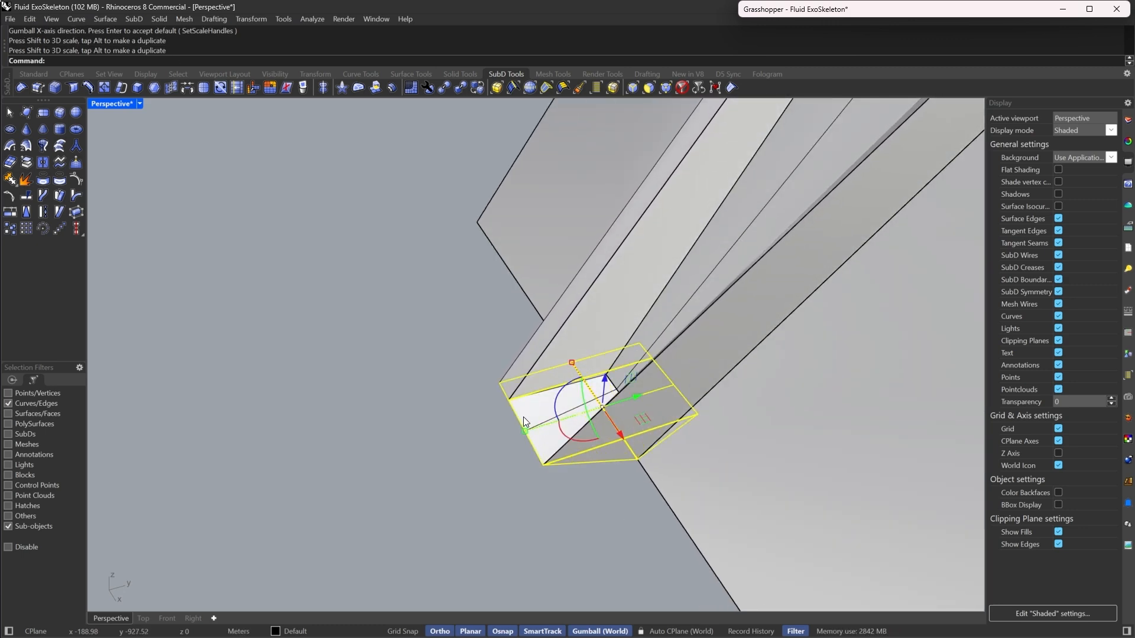
scroll(523, 418, "down", 7)
right_click_drag(667, 435, 590, 416)
left_click(590, 416)
key("Tab")
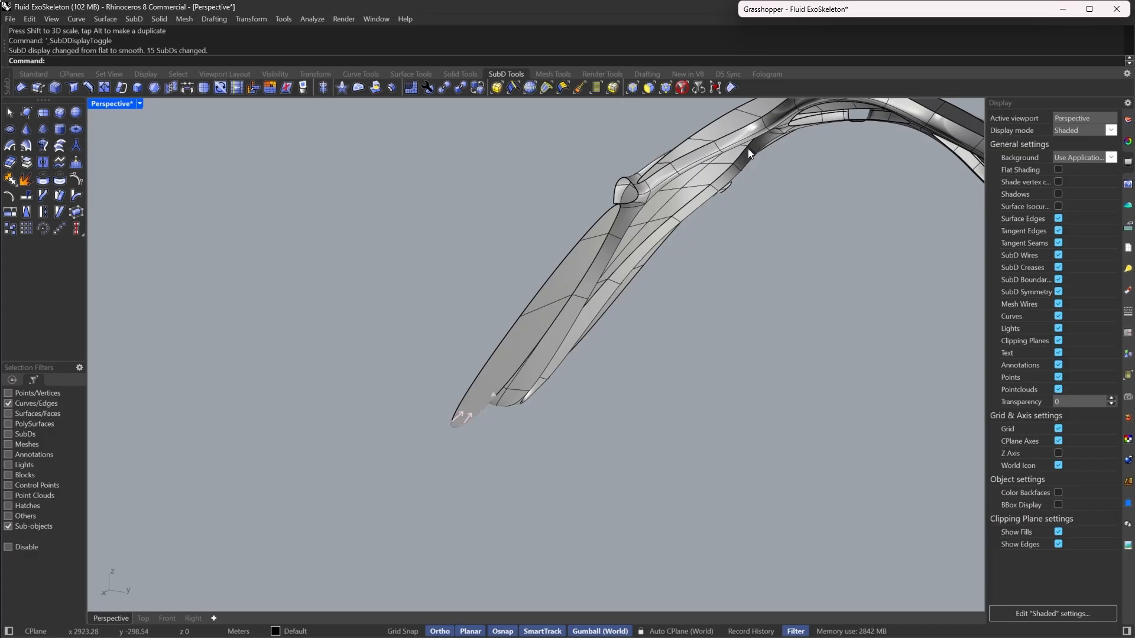
Delete the end faces at the bottom of the leg to leave it open
right_click_drag(369, 406, 507, 448)
key("Tab")
scroll(548, 465, "up", 8)
right_click_drag(492, 516, 516, 500)
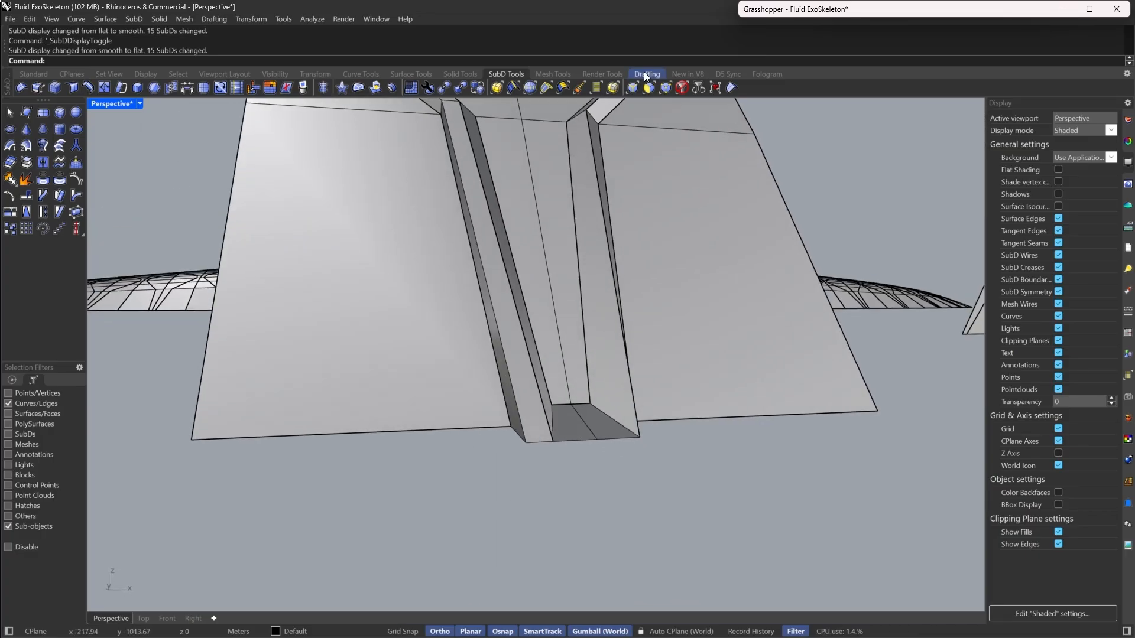
left_click(648, 88)
left_click_drag(397, 560, 803, 409)
right_click_drag(802, 410, 634, 238)
key("Delete")
key("Tab")
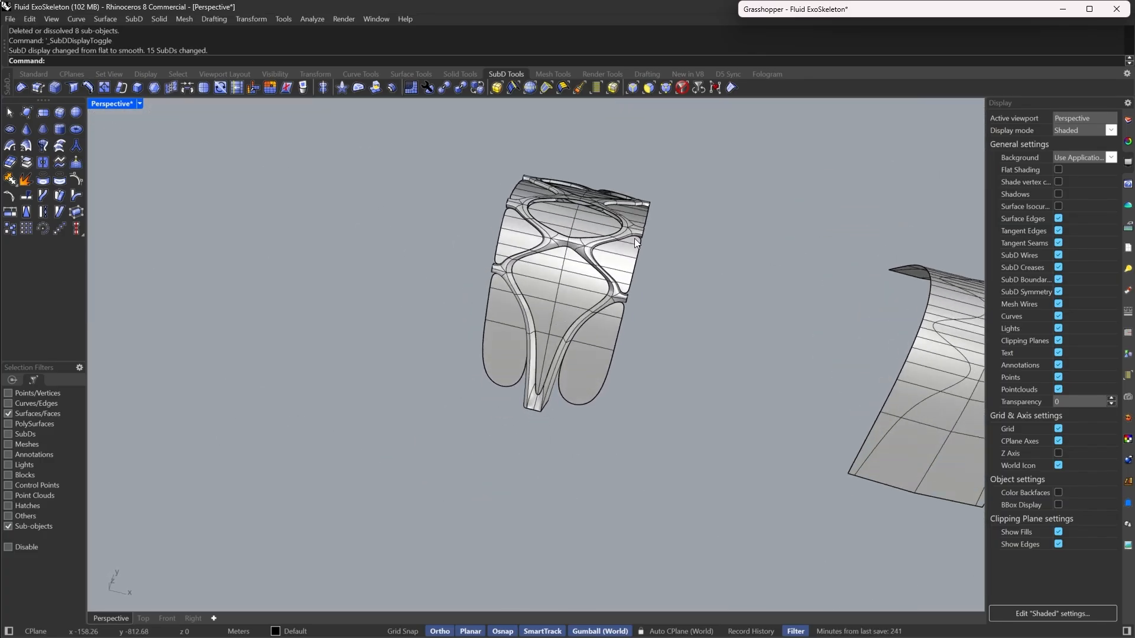
Crease the edge loop where the side wall meets the open strut end beside the outer panel
scroll(652, 300, "up", 5)
right_click_drag(652, 300, 487, 350)
scroll(487, 350, "up", 5)
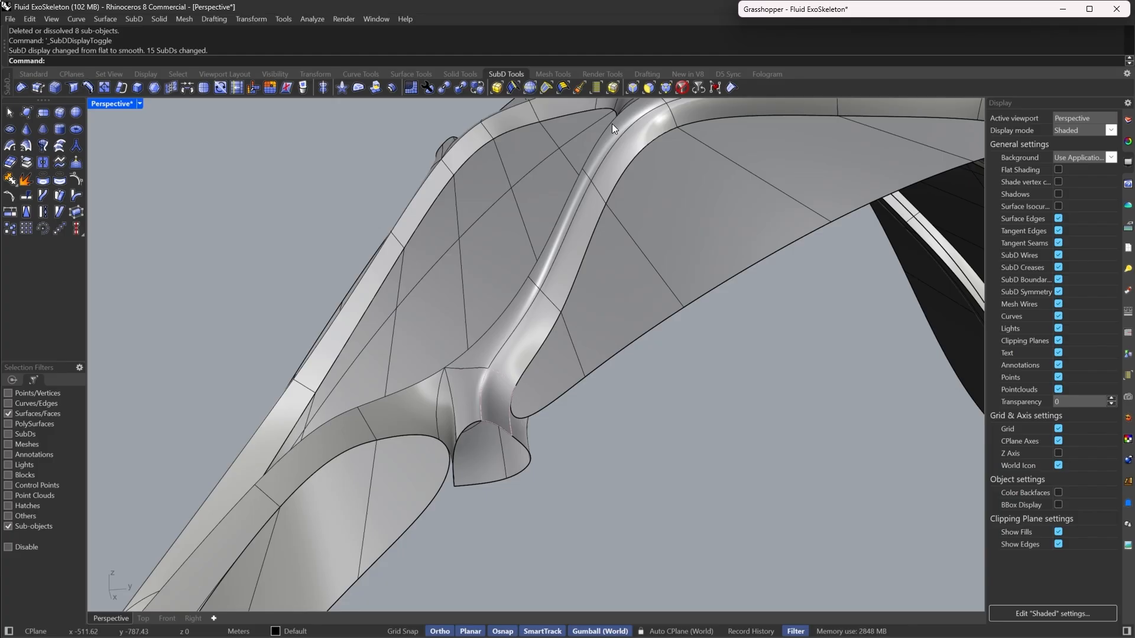
left_click(632, 88)
double_click(511, 424)
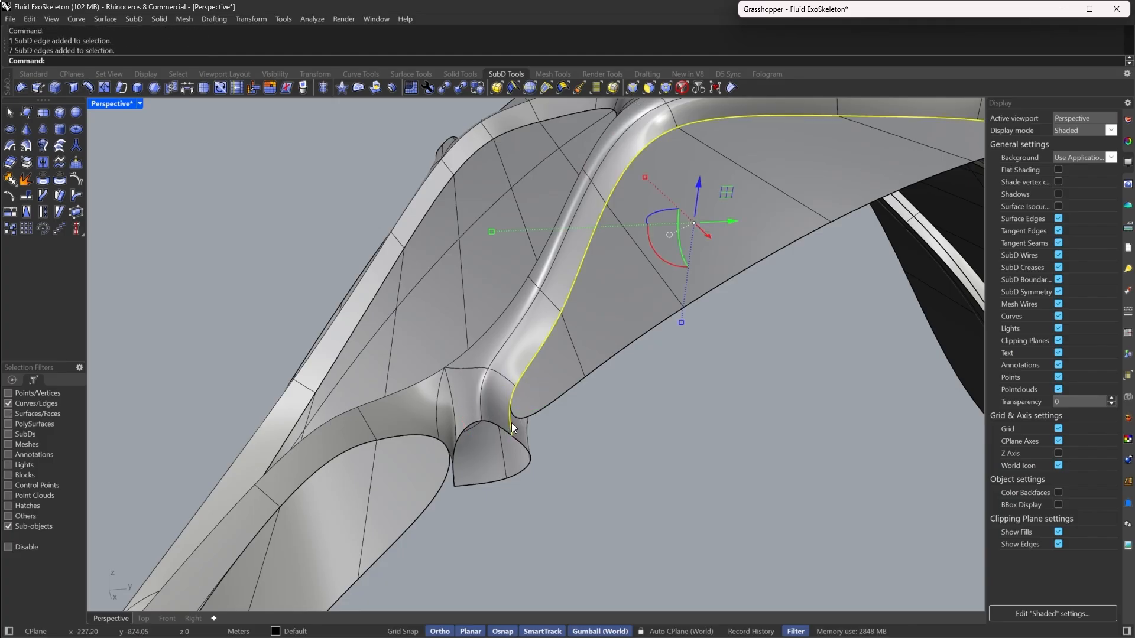
left_click(715, 88)
key("Escape")
scroll(503, 437, "up", 3)
key("Tab")
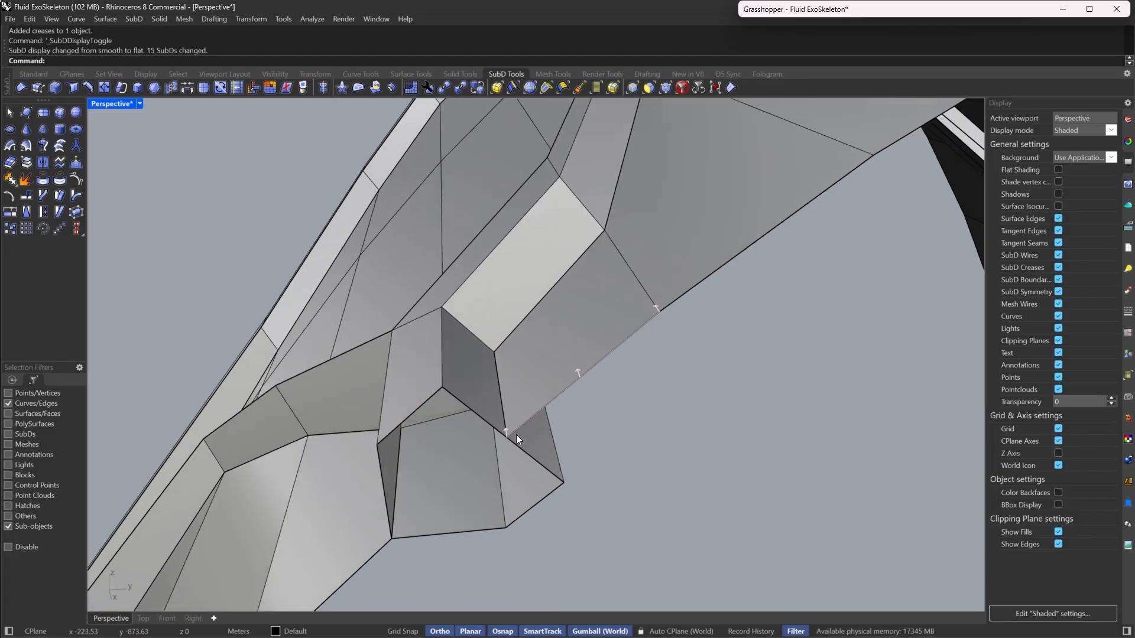
key("Tab")
Dissolve the extra seven-edge loops along the frame's side walls between the open strut ends
double_click(445, 361)
key("Delete")
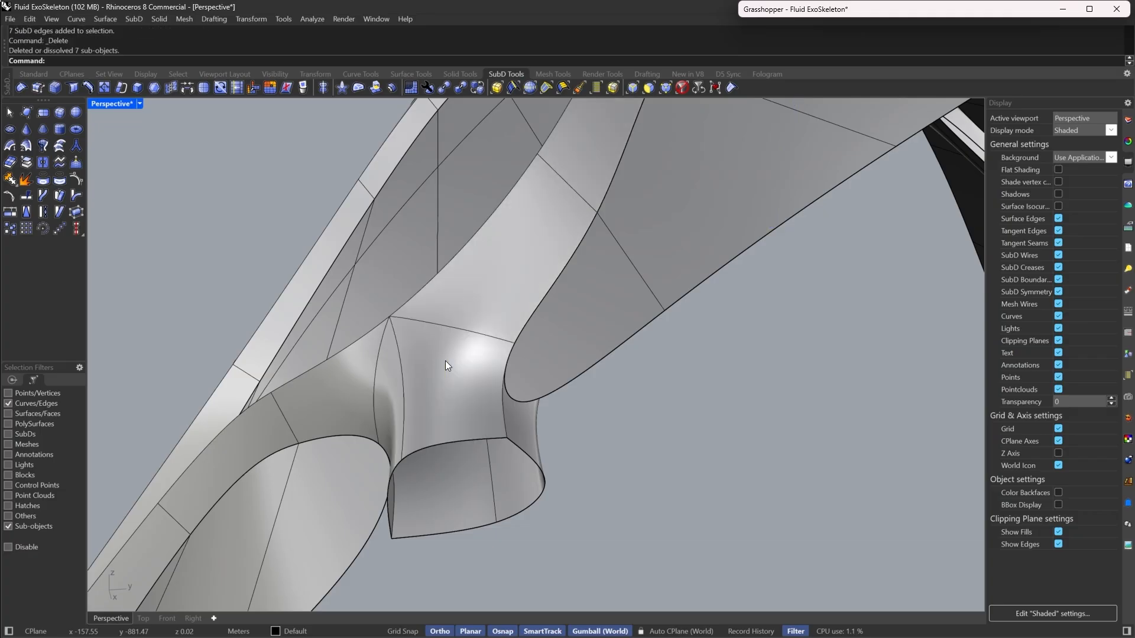
right_click_drag(545, 455, 319, 319)
scroll(297, 272, "down", 3)
double_click(269, 251)
key("Delete")
scroll(307, 333, "down", 8)
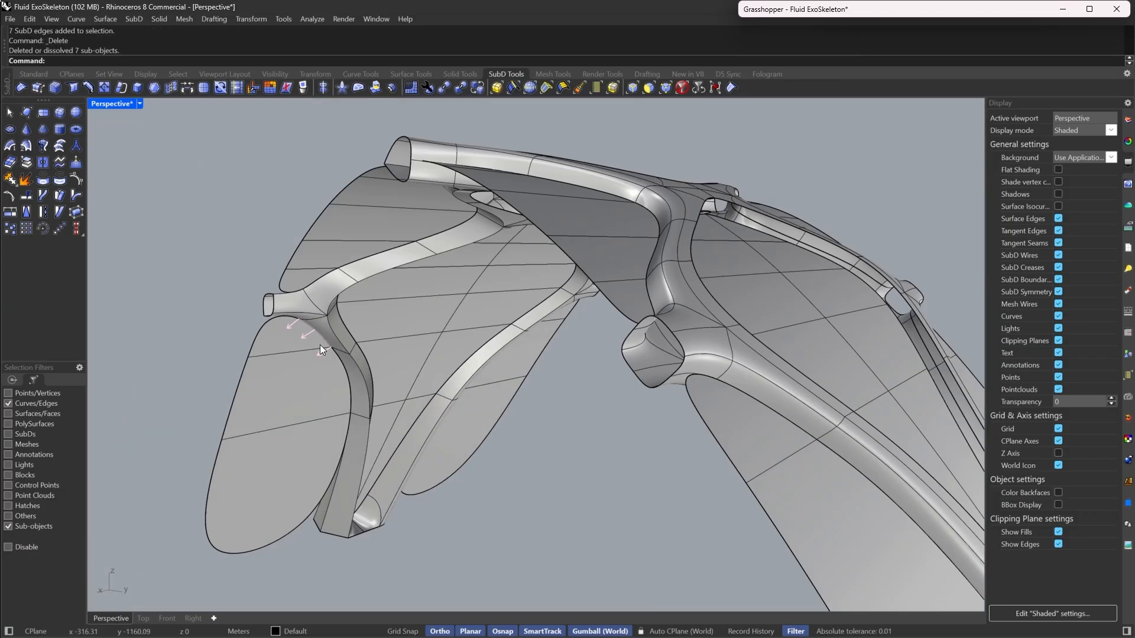
Bridge the upper and lower edge loops of the frame's central oval opening
right_click_drag(473, 297, 556, 261)
scroll(556, 261, "up", 6)
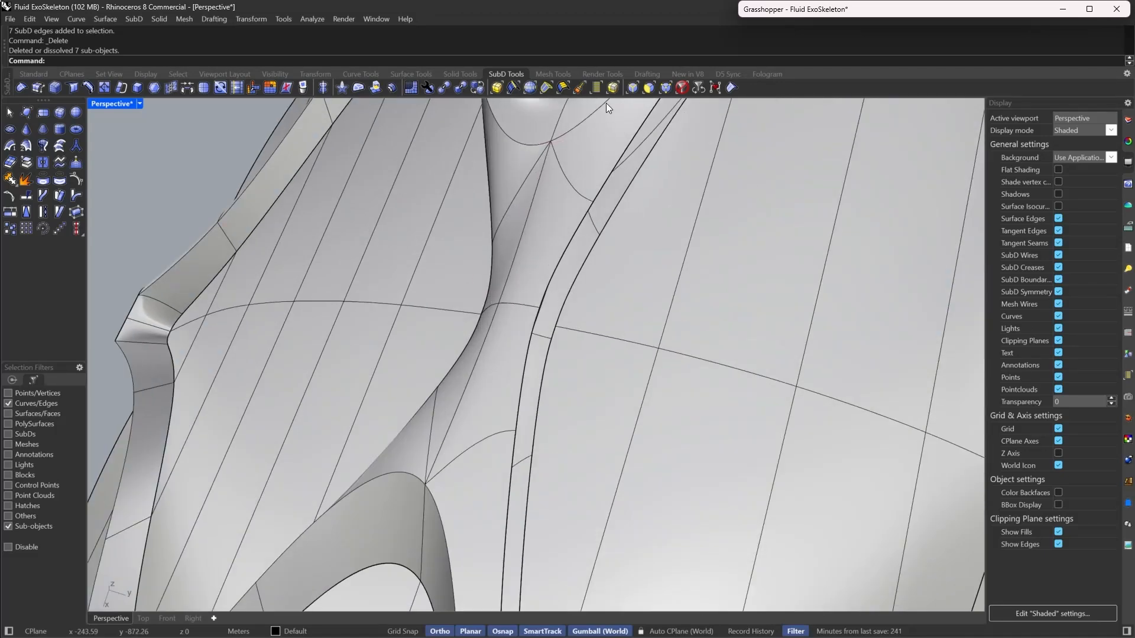
left_click(626, 90)
double_click(569, 248)
scroll(565, 301, "down", 6)
right_click_drag(564, 300, 538, 204)
scroll(537, 204, "up", 3)
scroll(537, 202, "up", 4)
double_click(503, 229, "shift")
scroll(498, 239, "down", 2)
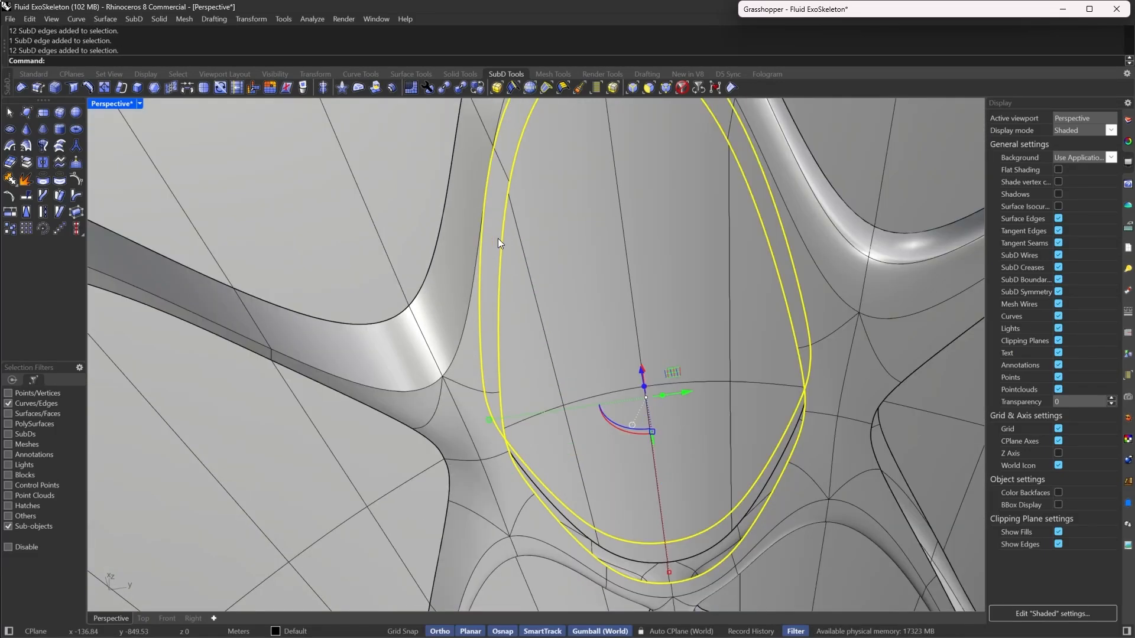
left_click(88, 88)
key("Return")
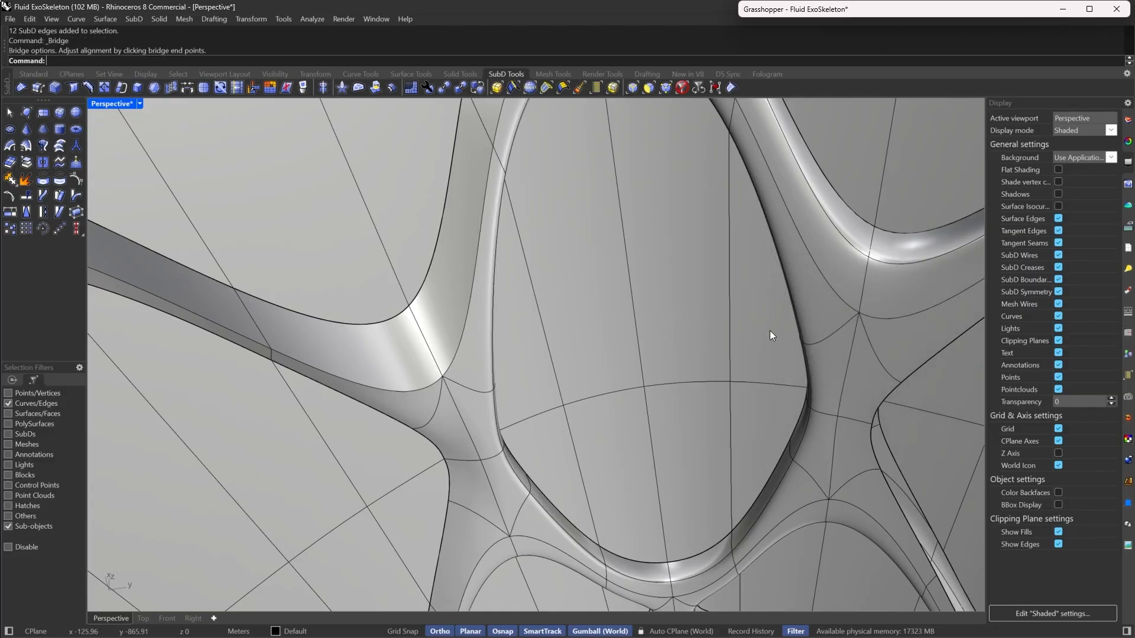
Dissolve the extra edge loop on the central opening's wall and crease the adjacent rim loop
double_click(788, 461)
key("Delete")
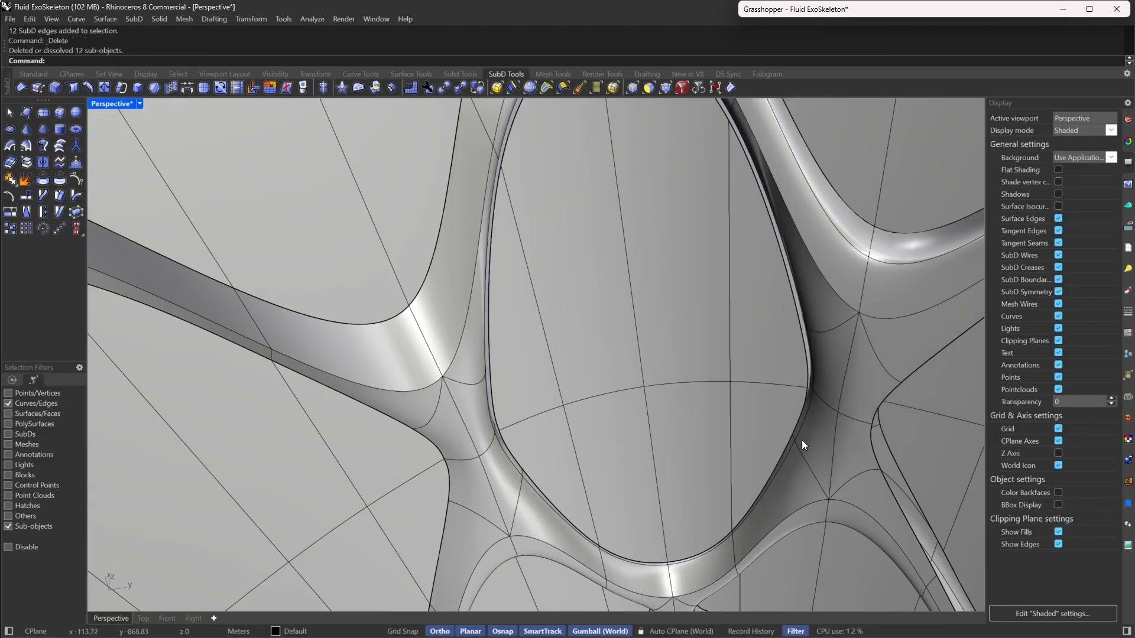
left_click(806, 418)
double_click(806, 419)
left_click(732, 89)
Dissolve the remaining extra edge loop around the central opening's outer rim
right_click_drag(768, 236, 861, 361)
scroll(862, 360, "down", 5)
left_click(850, 312)
double_click(849, 312)
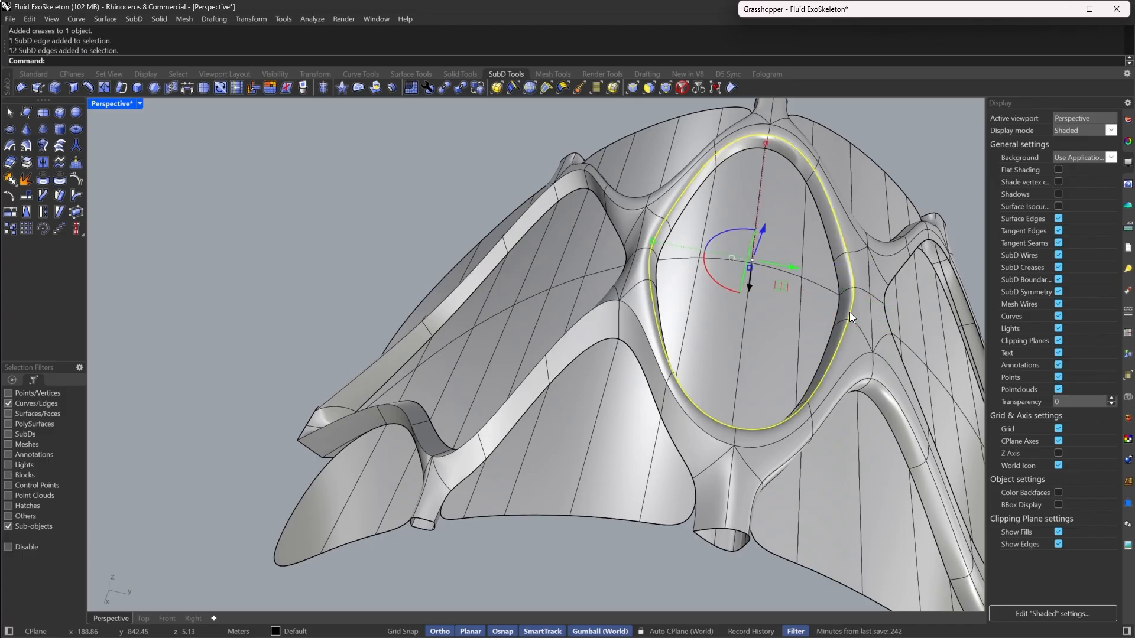
key("Delete")
right_click_drag(612, 349, 755, 375)
scroll(755, 375, "down", 5)
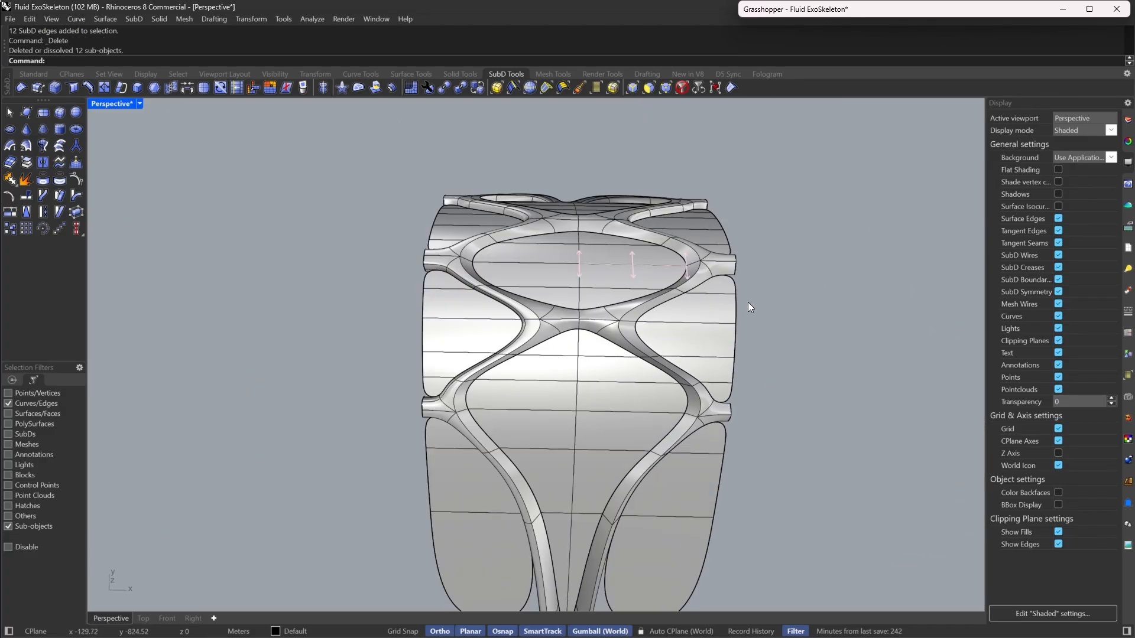
In flat display in the Top viewport, delete the faces of three quarters of the model, keeping the lower-right quarter
key("Tab")
right_click_drag(671, 337, 597, 340)
left_click(143, 619)
left_click(645, 88)
left_click_drag(353, 148, 827, 395)
scroll(506, 439, "up", 5)
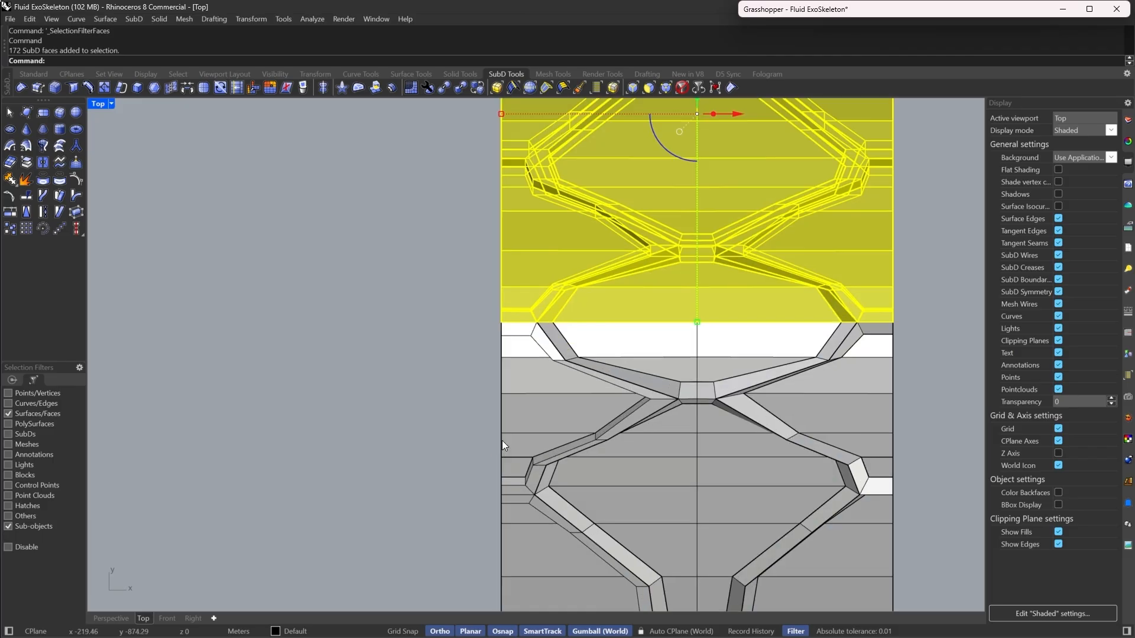
scroll(501, 441, "down", 4)
scroll(550, 305, "down", 2)
left_click_drag(481, 555, 620, 250)
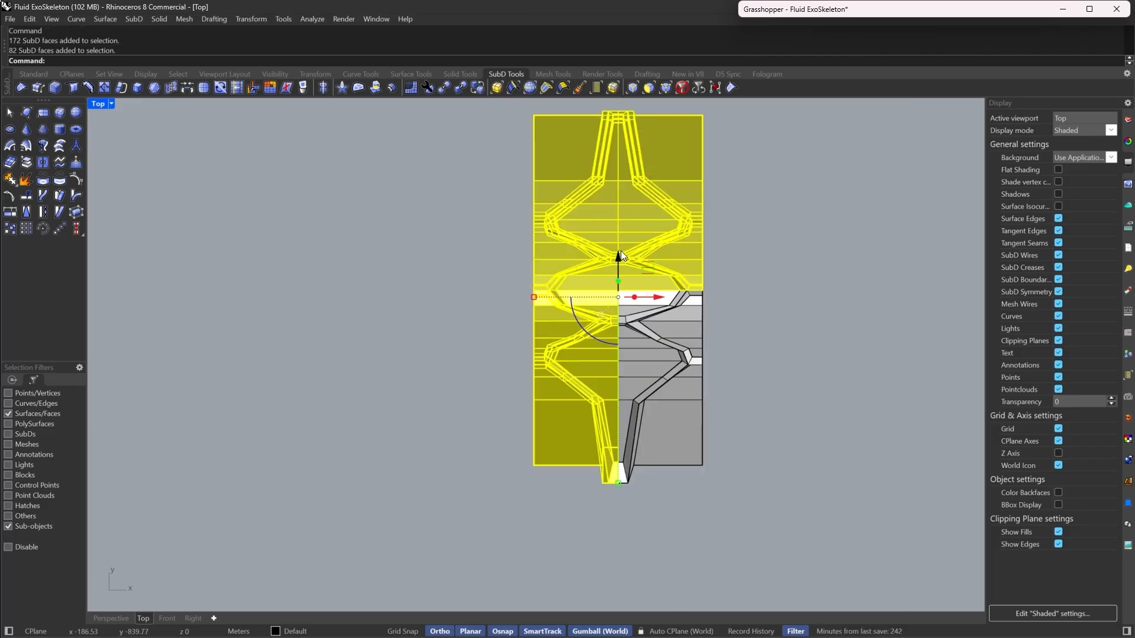
key("Delete")
scroll(695, 319, "up", 2)
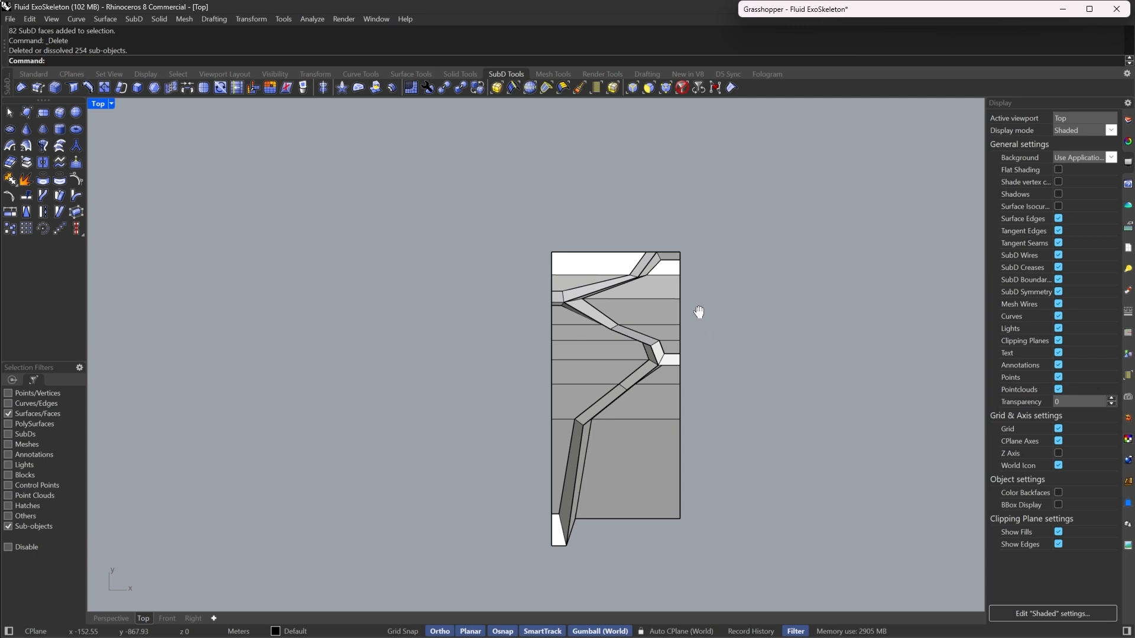
Clear the selection filter and examine the remaining quarter in smooth and flat display from the Top and Perspective views
left_click(682, 89)
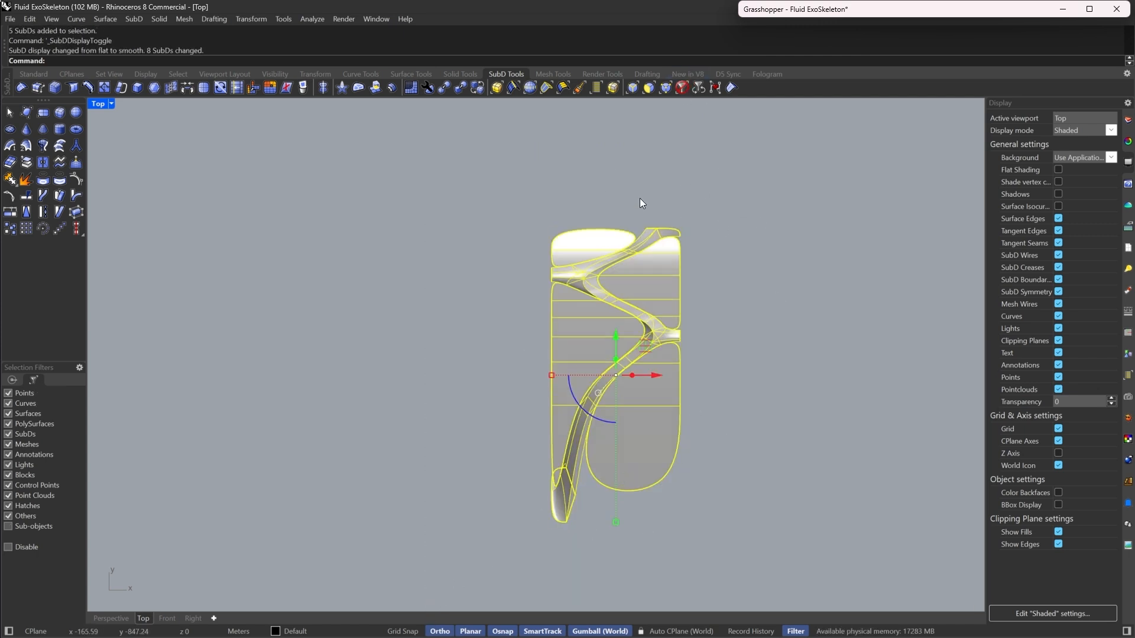
scroll(587, 351, "up", 4)
key("Tab")
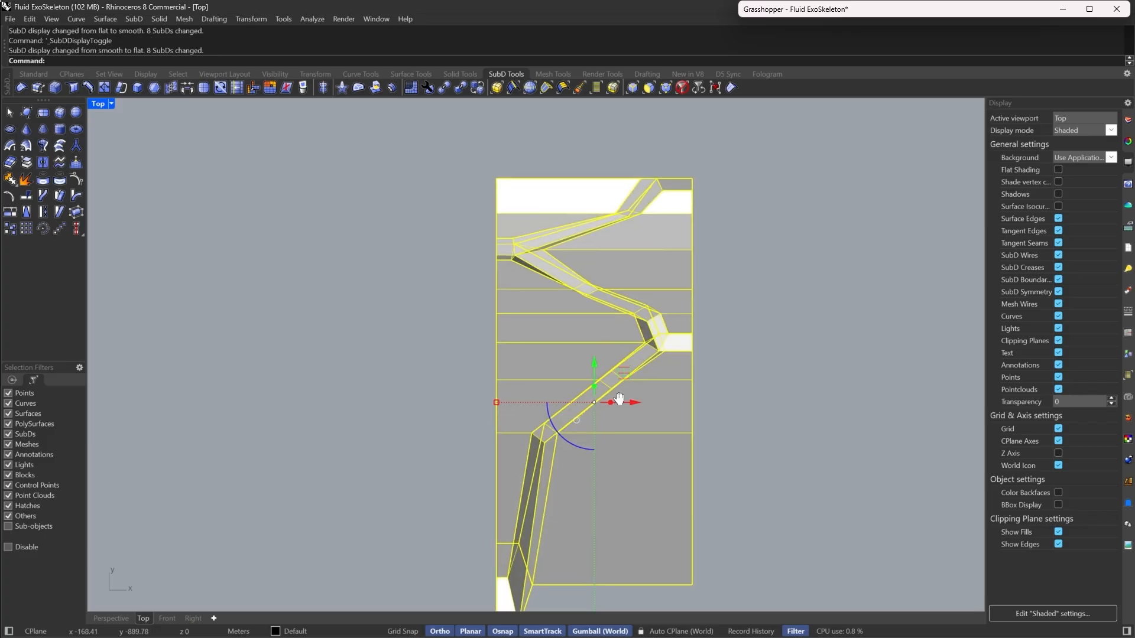
key("Escape")
right_click_drag(589, 379, 616, 356)
scroll(577, 353, "up", 2)
scroll(579, 363, "down", 4)
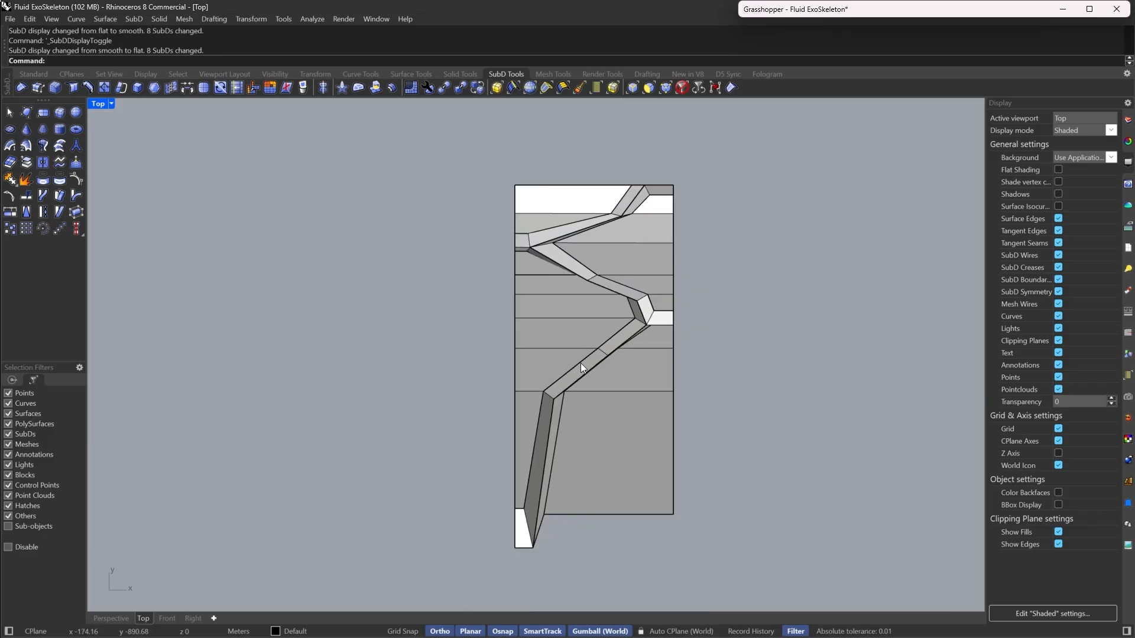
left_click(110, 618)
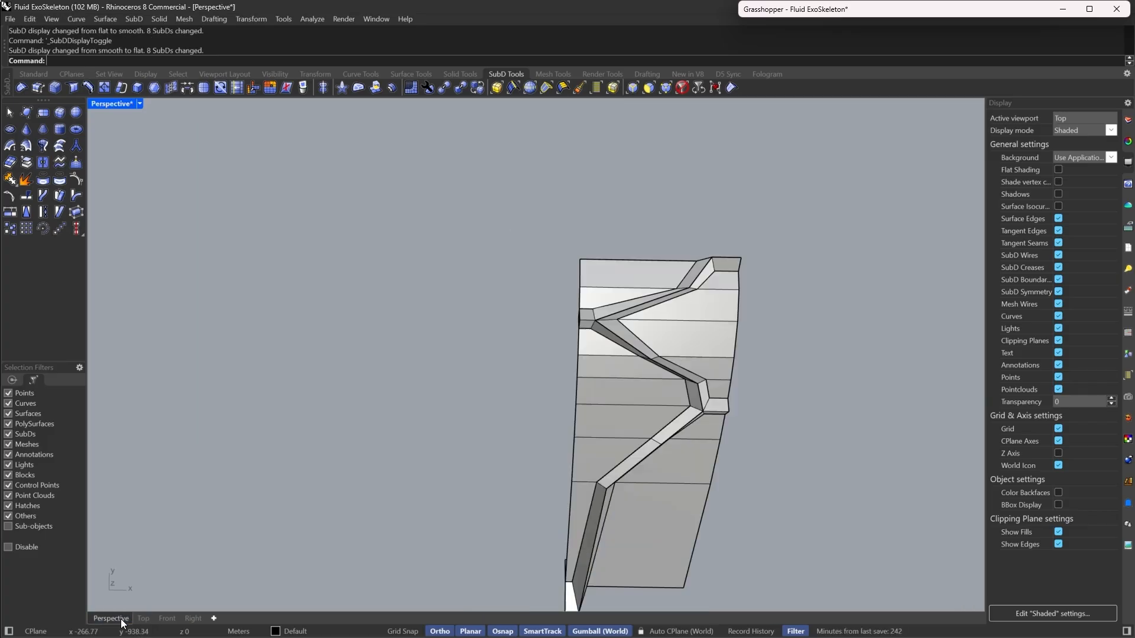
right_click_drag(532, 378, 676, 282)
left_click(496, 421)
scroll(676, 284, "up", 5)
left_click(745, 328)
right_click_drag(746, 329, 701, 288)
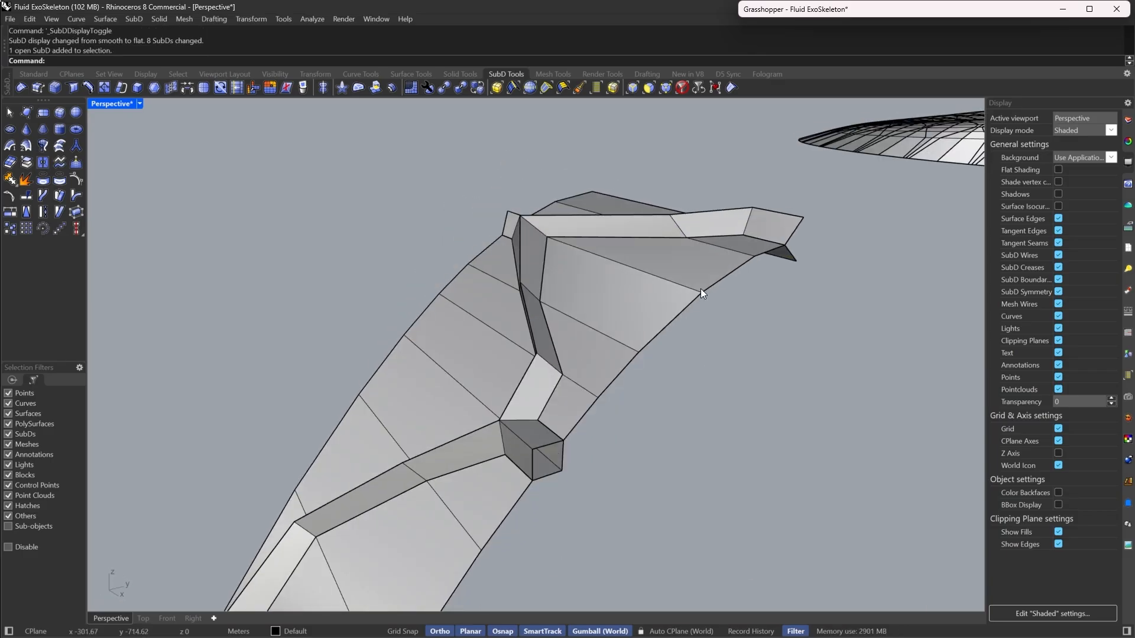
Raise a boundary edge of the upper middle panel vertically and check its shape in smooth display
left_click(632, 89)
left_click(671, 321)
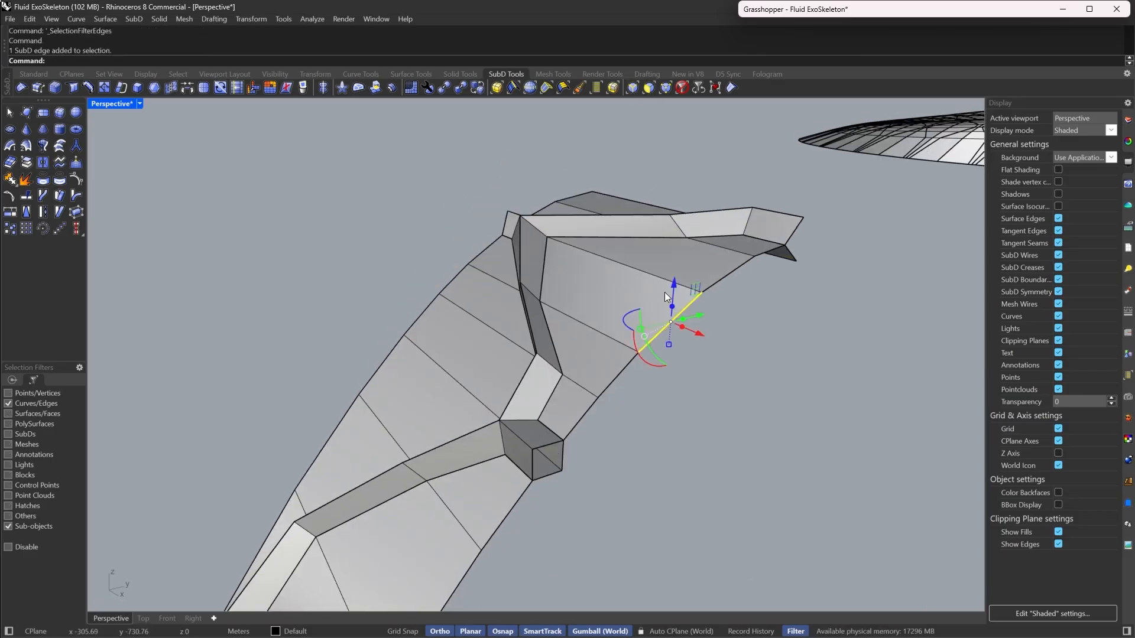
left_click_drag(665, 292, 665, 250)
key("Tab")
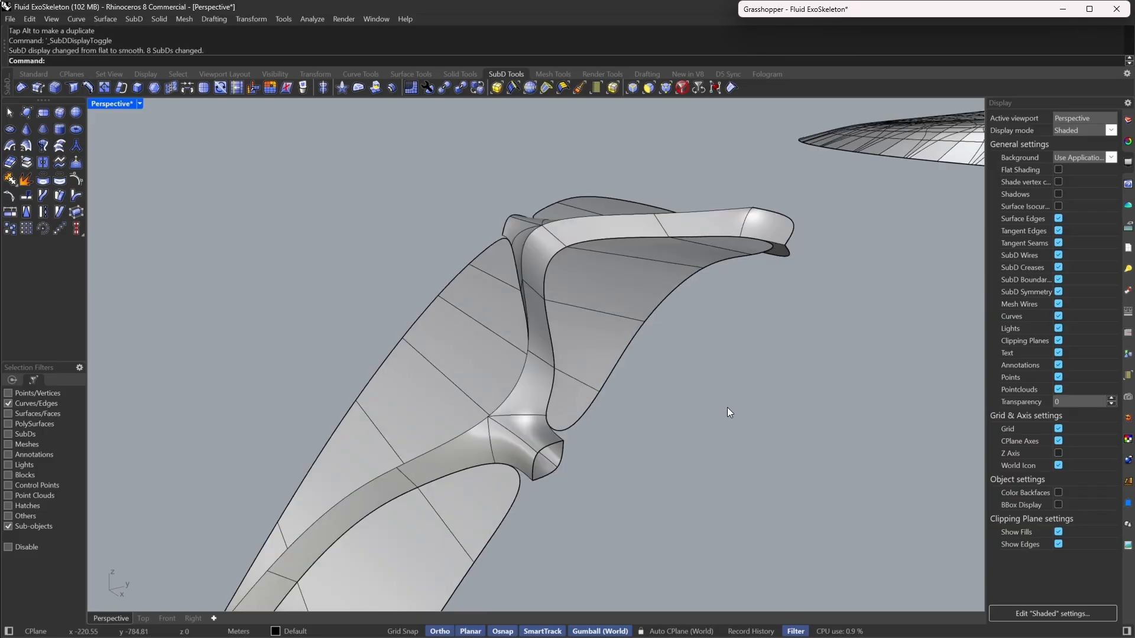
right_click_drag(727, 407, 569, 280)
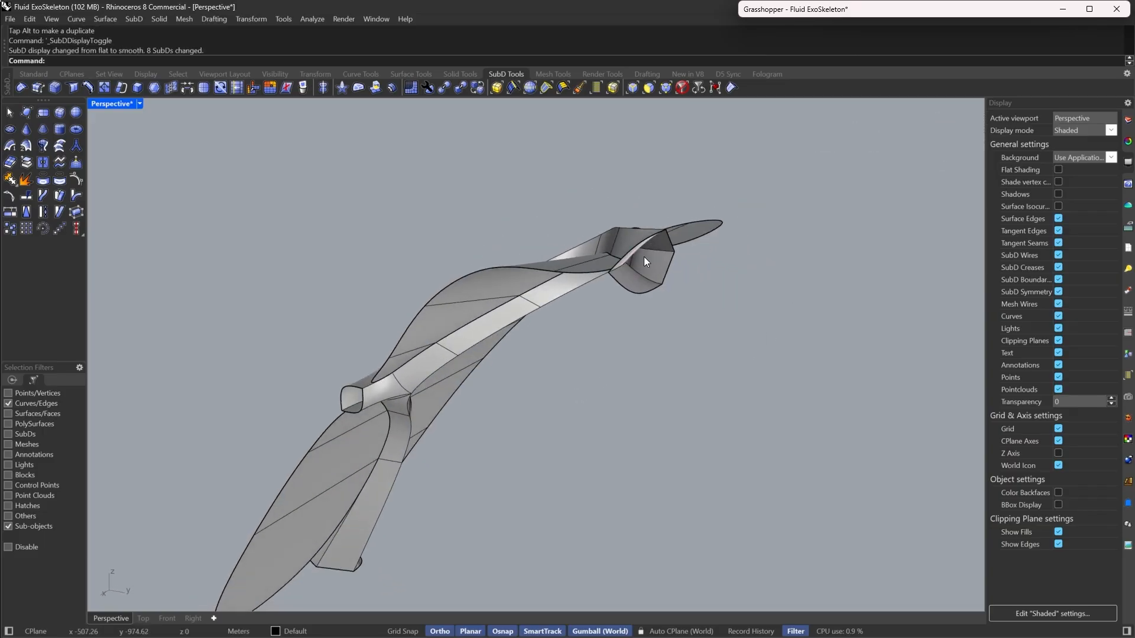
right_click_drag(384, 289, 569, 470)
In flat display, move the corner vertex at the free bottom end of the lower panel
key("Tab")
scroll(608, 321, "down", 4)
scroll(623, 450, "up", 3)
left_click(666, 87)
left_click(578, 464)
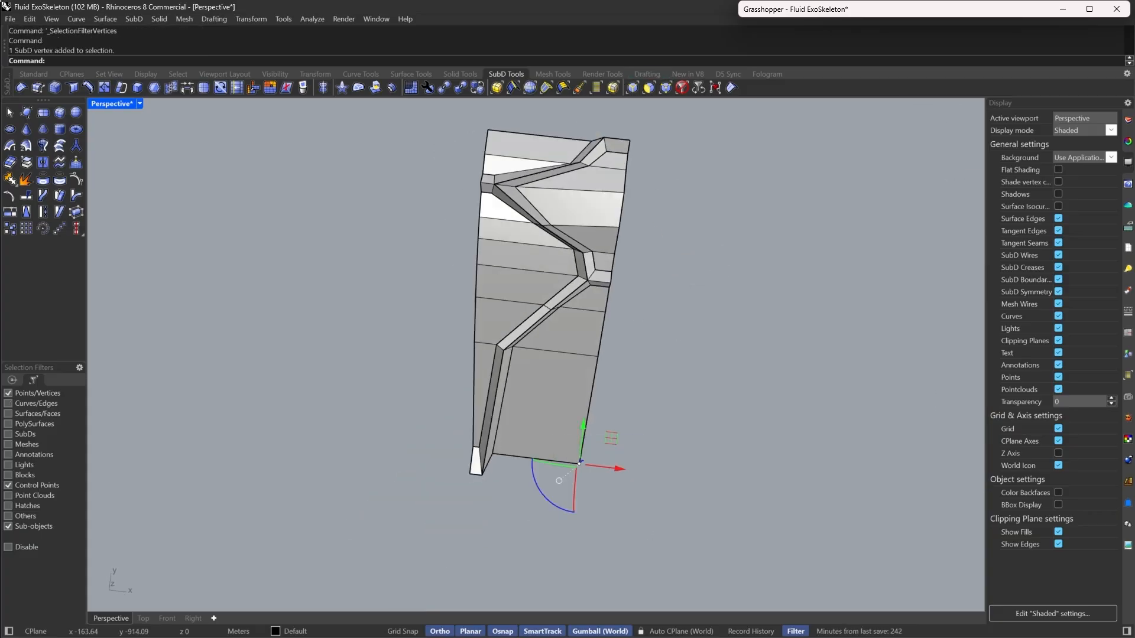
right_click_drag(597, 424, 561, 455)
left_click_drag(532, 483, 508, 495)
key("Escape")
Mirror the whole quarter across its straight inner edge, keeping the original
right_click_drag(501, 403, 559, 413)
scroll(503, 402, "down", 6)
left_click(677, 92)
left_click_drag(602, 283, 523, 360)
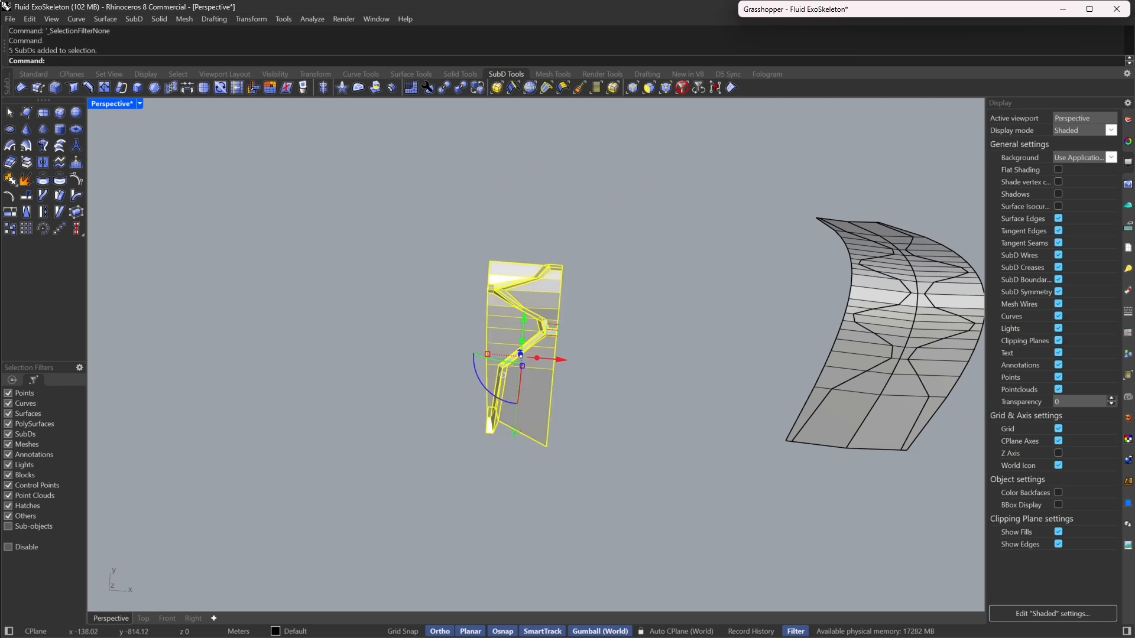
scroll(552, 351, "up", 4)
type("mi")
key("space")
scroll(613, 262, "up", 4)
left_click(543, 261)
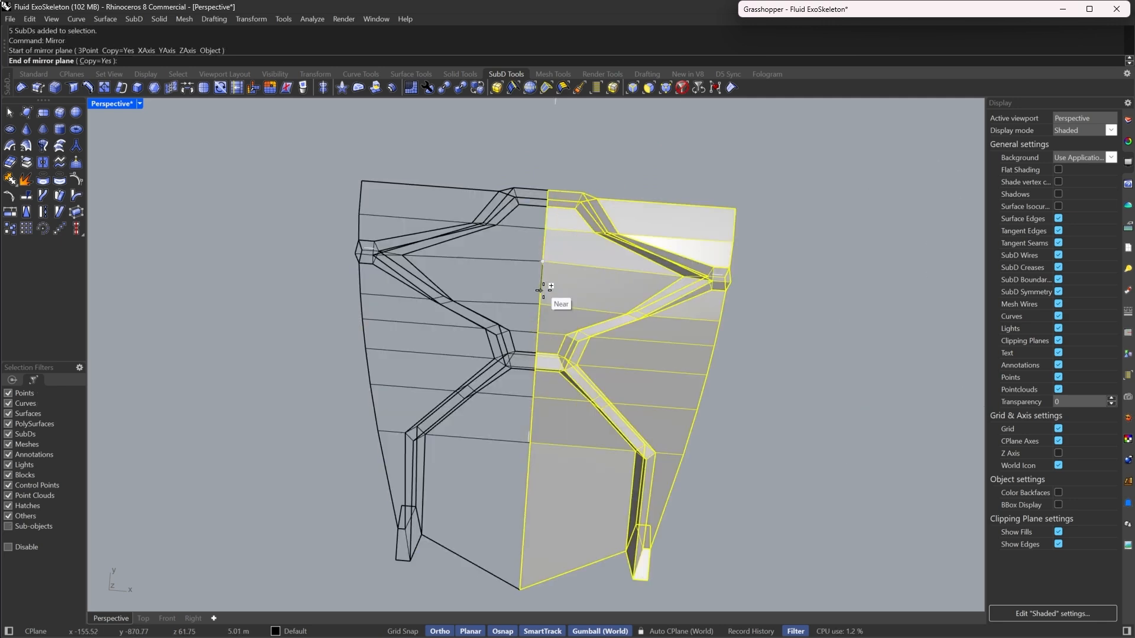
left_click(541, 295)
Join the mirrored halves of the upper and lower panels with smooth joined edges and check them in smooth display
left_click(579, 281)
left_click(523, 287, "shift")
scroll(607, 200, "up", 5)
right_click_drag(580, 330, 480, 463)
type("j")
key("space")
key("space")
scroll(604, 215, "down", 5)
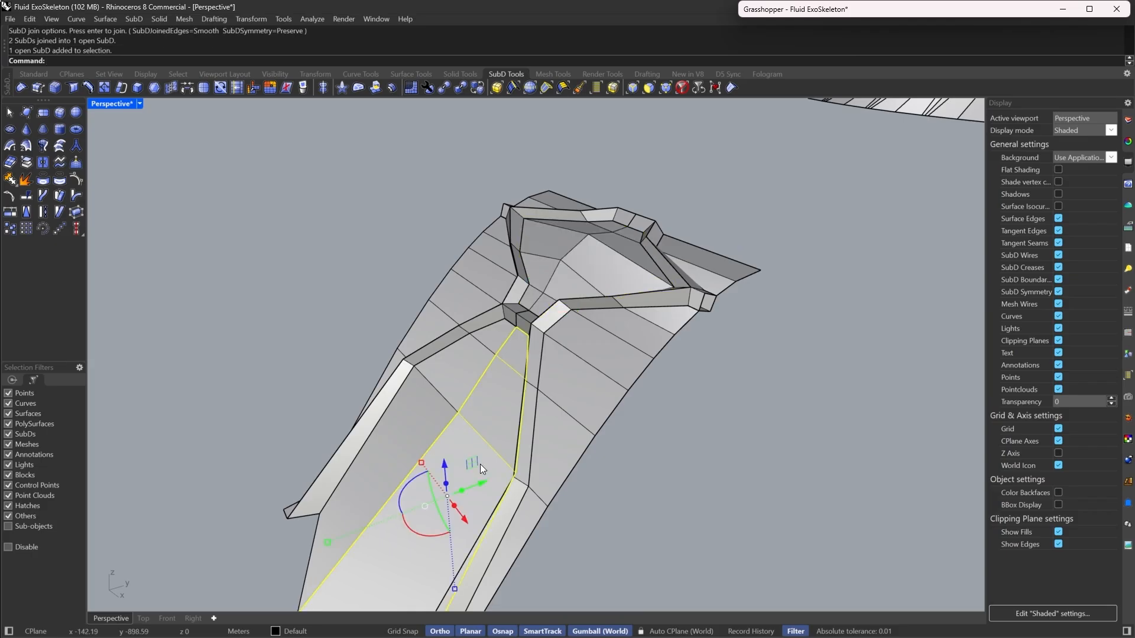
key("Tab")
right_click_drag(512, 406, 313, 526)
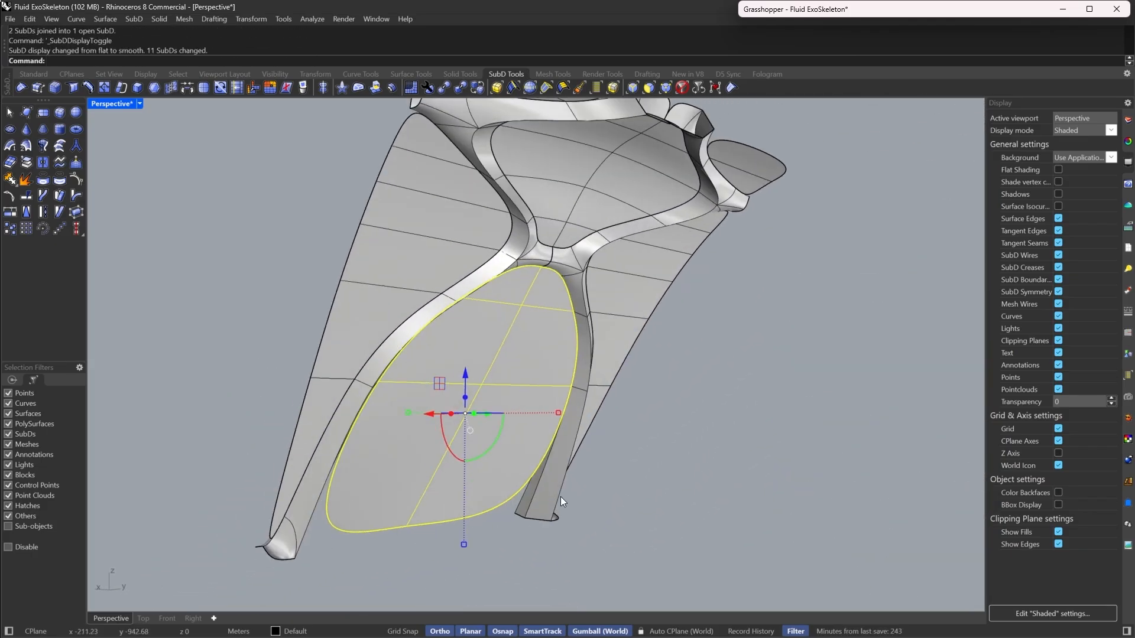
right_click_drag(540, 494, 654, 216)
Undo the panel joins, the mirroring and the edge and vertex moves, restoring the single quarter
key("ctrl+z")
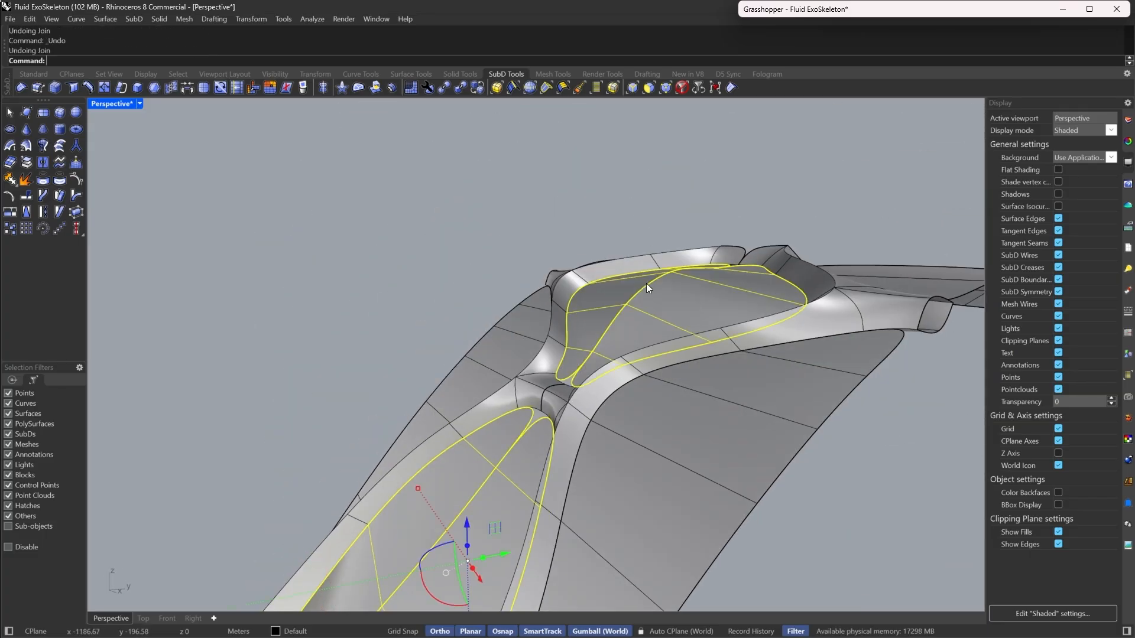
right_click_drag(646, 282, 479, 240)
key("ctrl+z")
key("ctrl+z")
key("Tab")
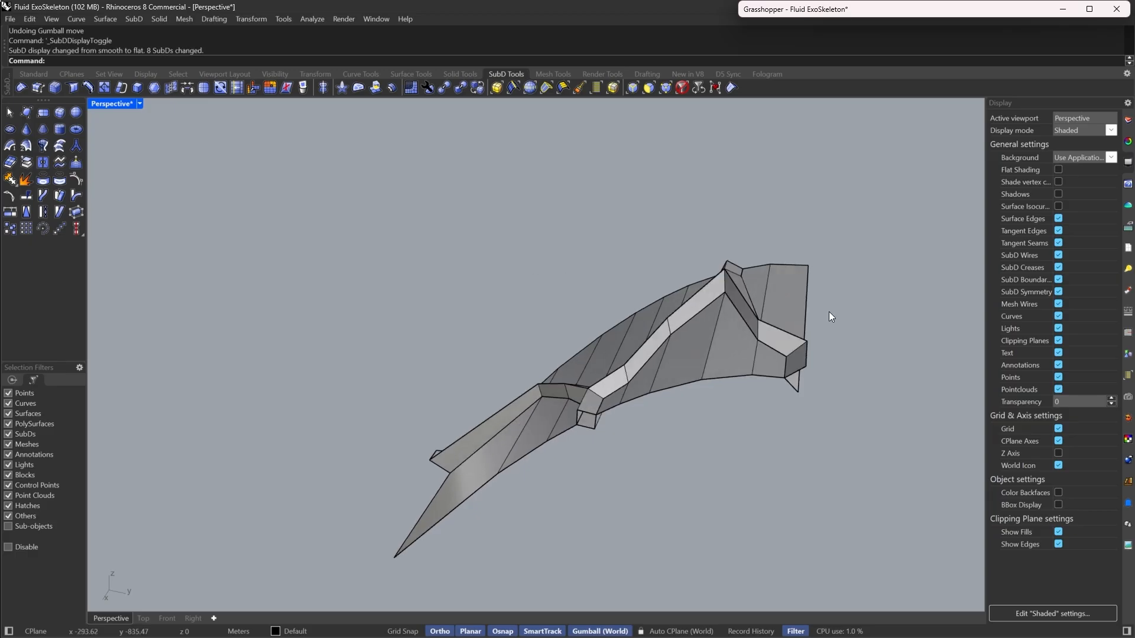
Examine the quarter's frame and panels from several angles in flat and smooth display
key("Tab")
key("Tab")
right_click_drag(829, 314, 597, 347)
key("Tab")
scroll(412, 365, "up", 5)
right_click_drag(412, 365, 528, 305)
scroll(536, 331, "up", 5)
scroll(518, 272, "down", 8)
scroll(584, 296, "down", 5)
right_click_drag(487, 529, 573, 544)
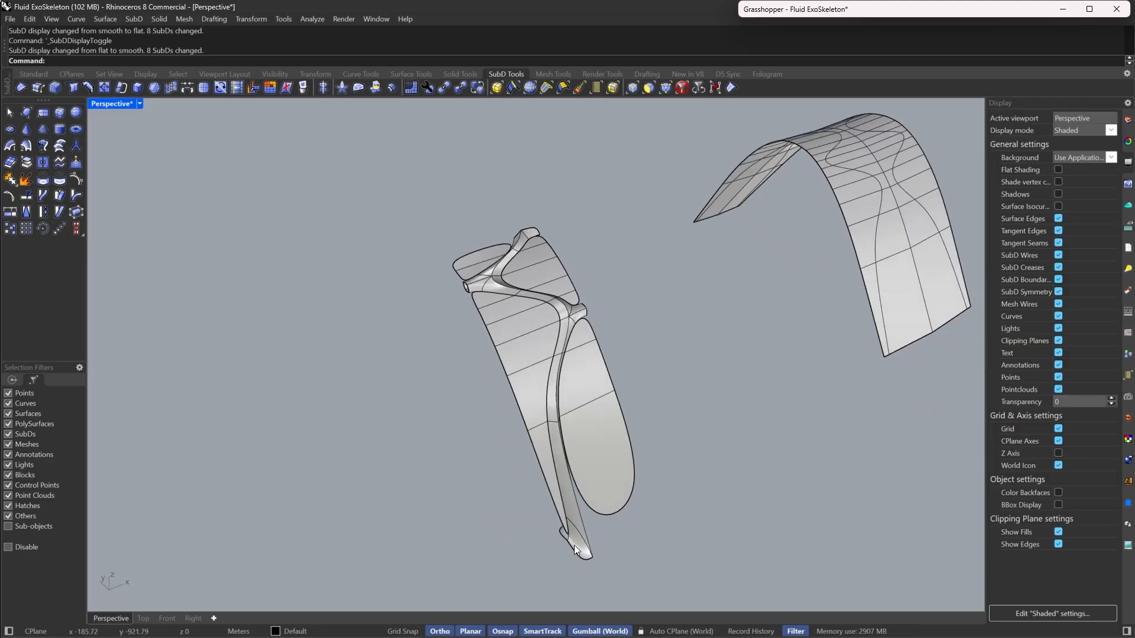
Extract the frame's face strips running from the foot through the side connector to the upper end as a separate SubD
scroll(575, 545, "up", 3)
left_click(644, 89)
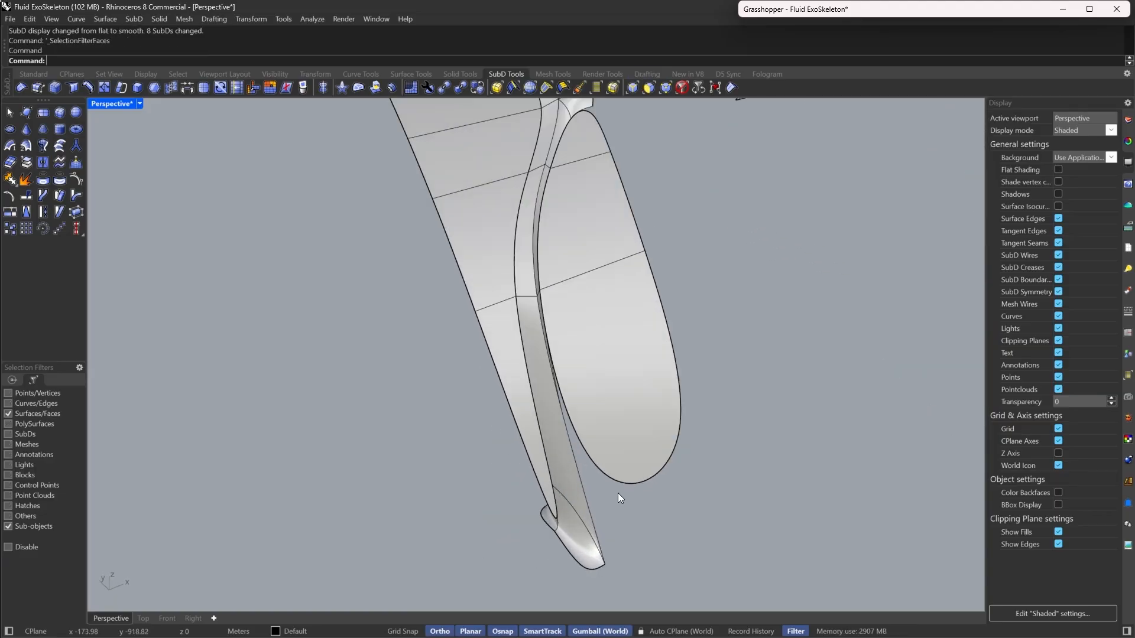
left_click(583, 533)
double_click(566, 471)
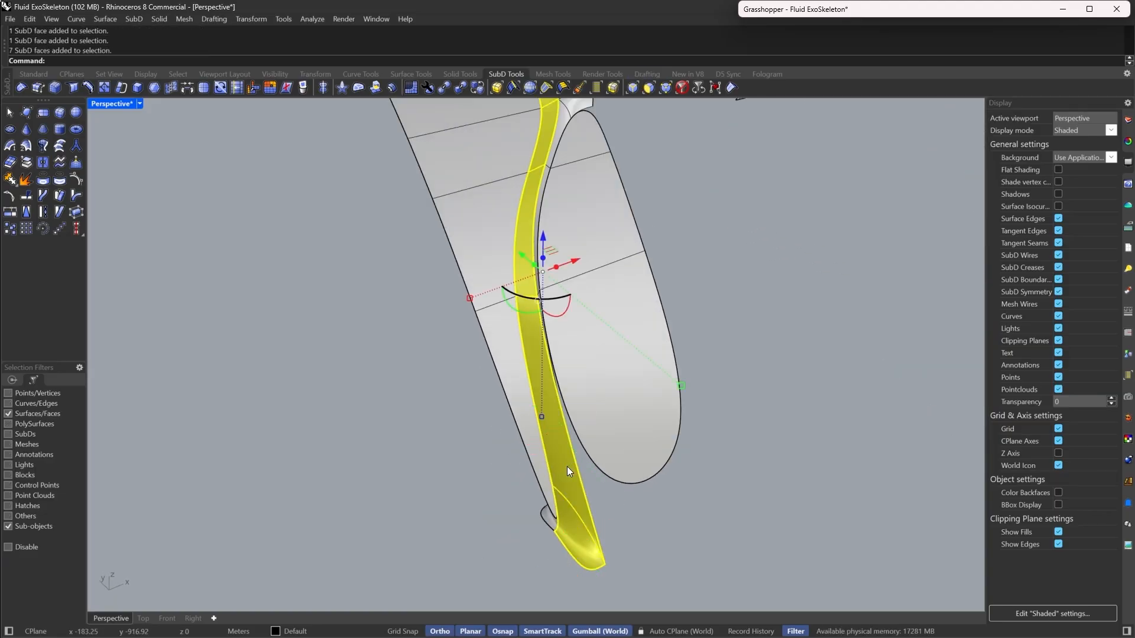
right_click_drag(566, 471, 494, 525)
key("Tab")
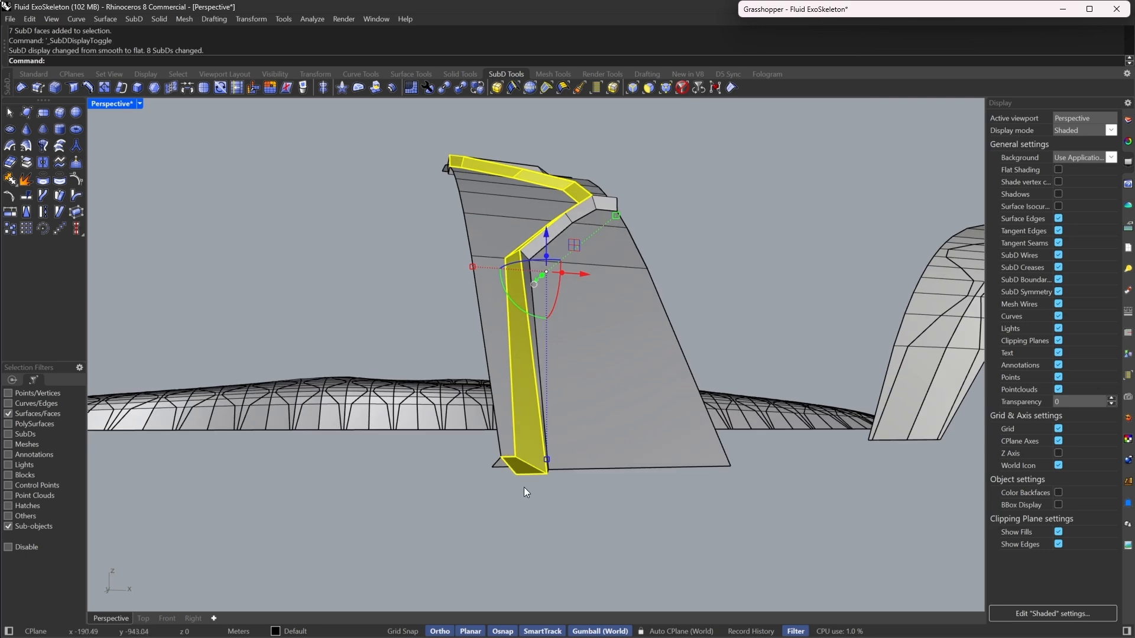
right_click_drag(524, 487, 464, 462)
right_click_drag(616, 112, 633, 446)
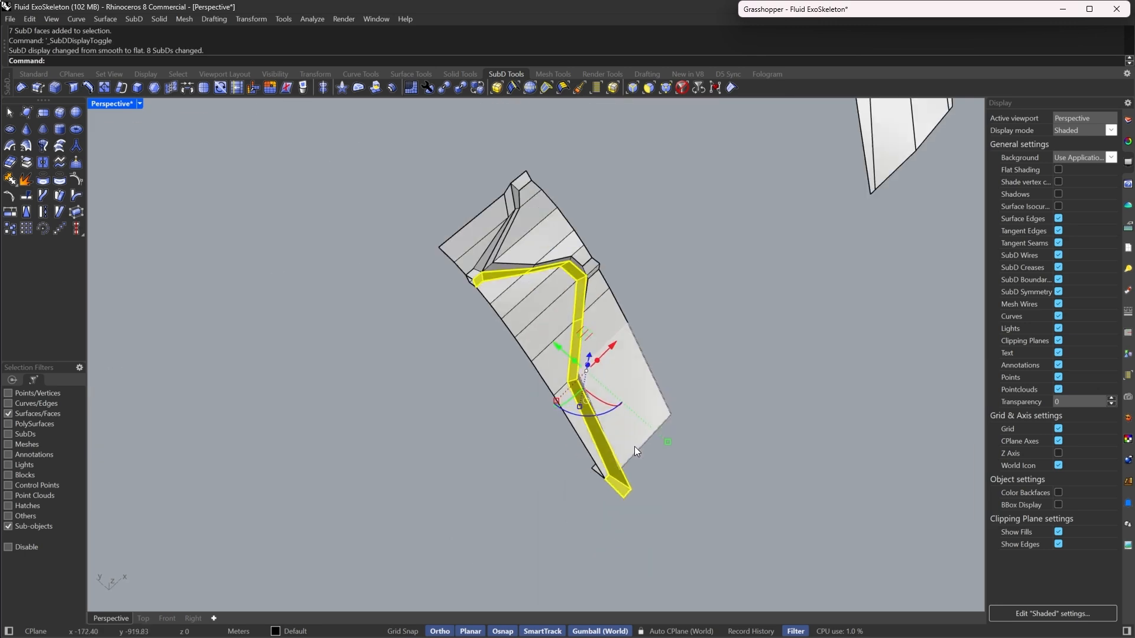
scroll(407, 329, "up", 9)
key("Tab")
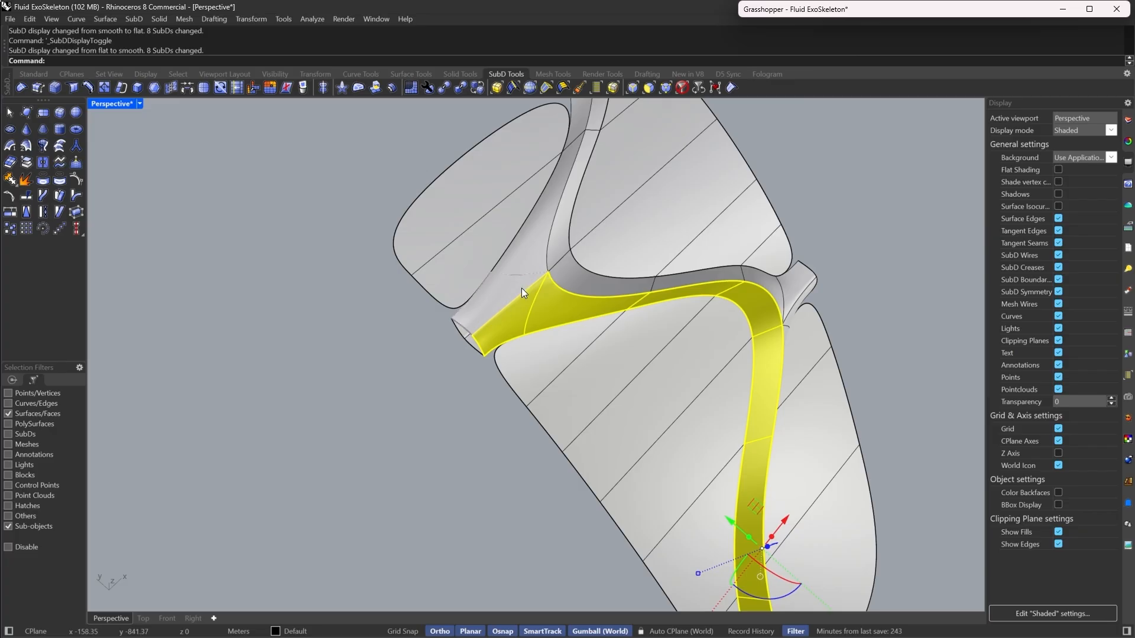
scroll(467, 331, "up", 5)
scroll(472, 379, "down", 5)
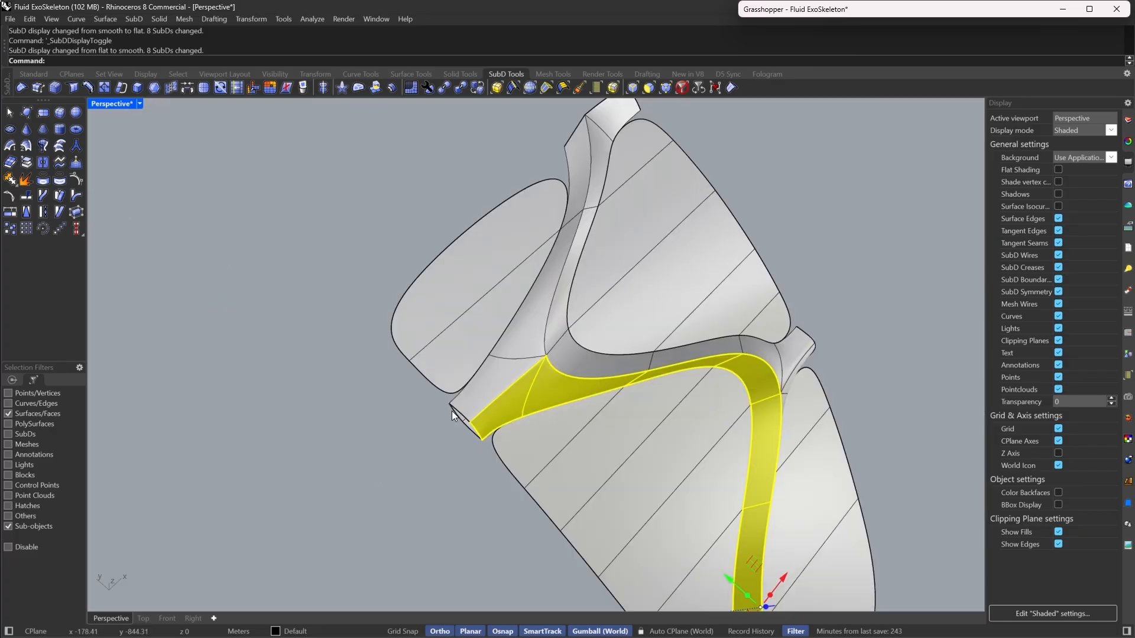
left_click(494, 391, "shift")
double_click(541, 327, "shift")
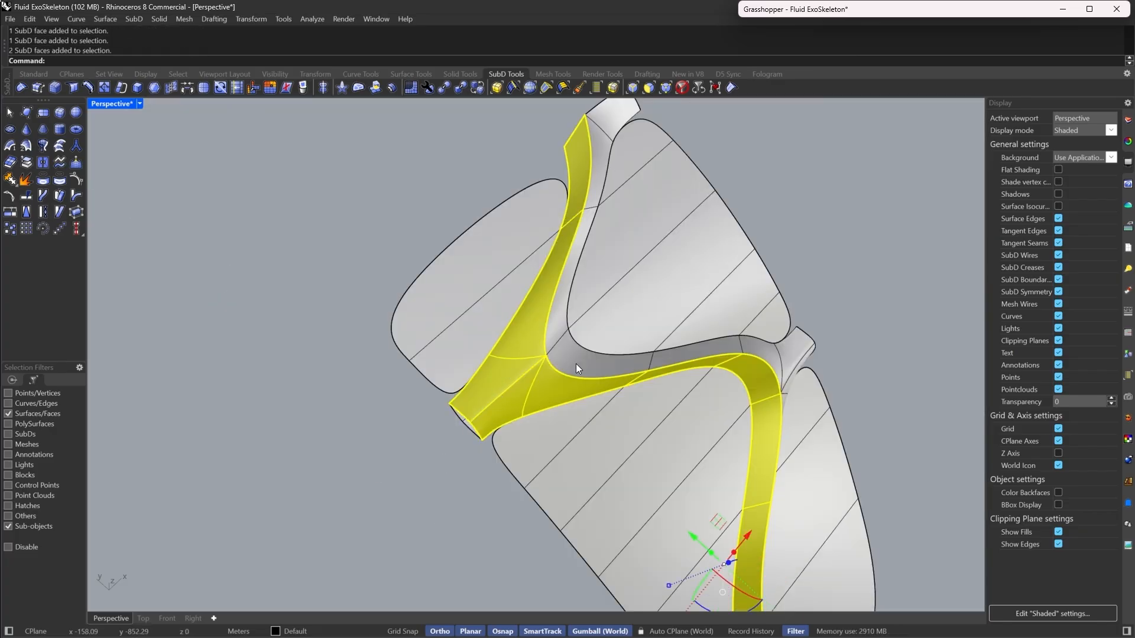
scroll(571, 265, "down", 5)
right_click_drag(569, 264, 609, 290)
scroll(606, 284, "down", 4)
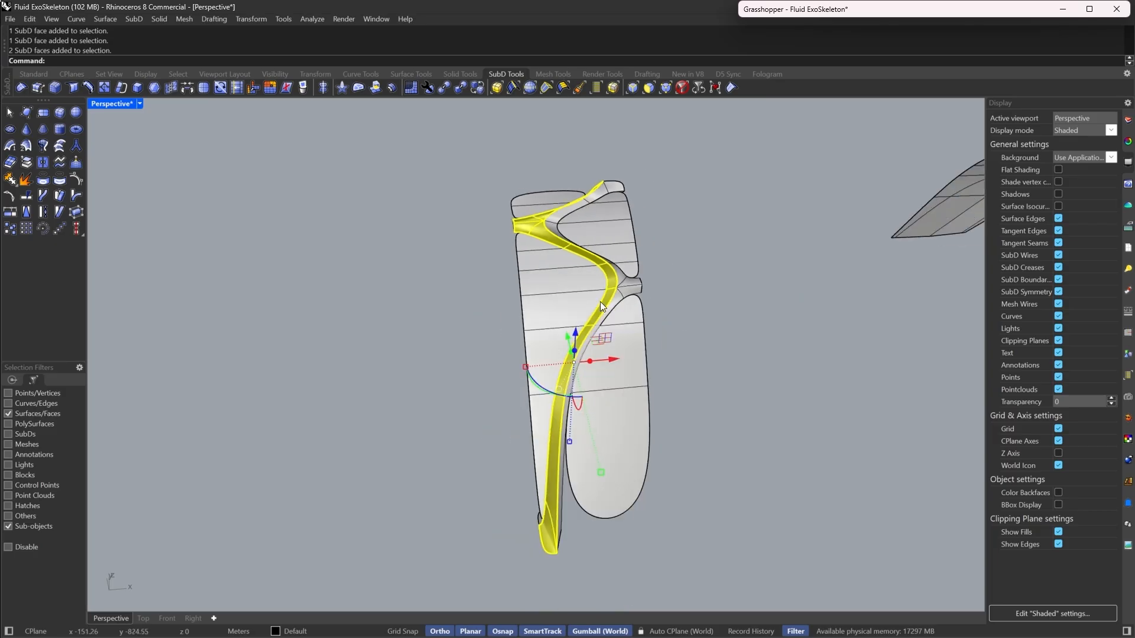
left_click(27, 164)
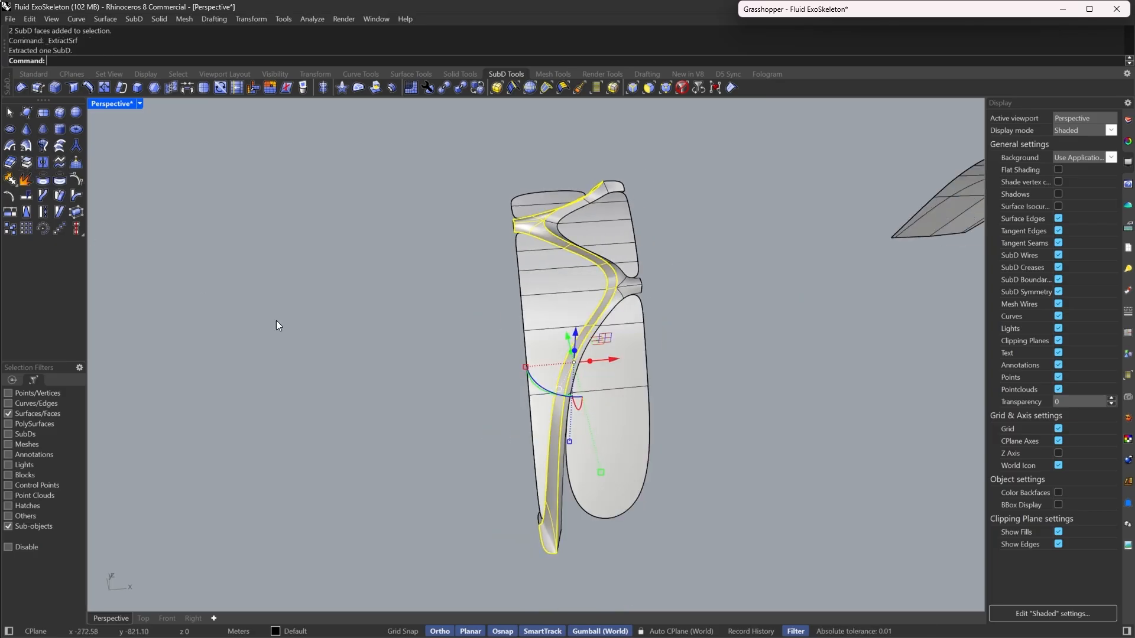
Extract the face strips on the frame's opposite side, from the upper end through the central connector to the foot, as another SubD
right_click_drag(629, 302, 470, 214)
scroll(468, 215, "up", 4)
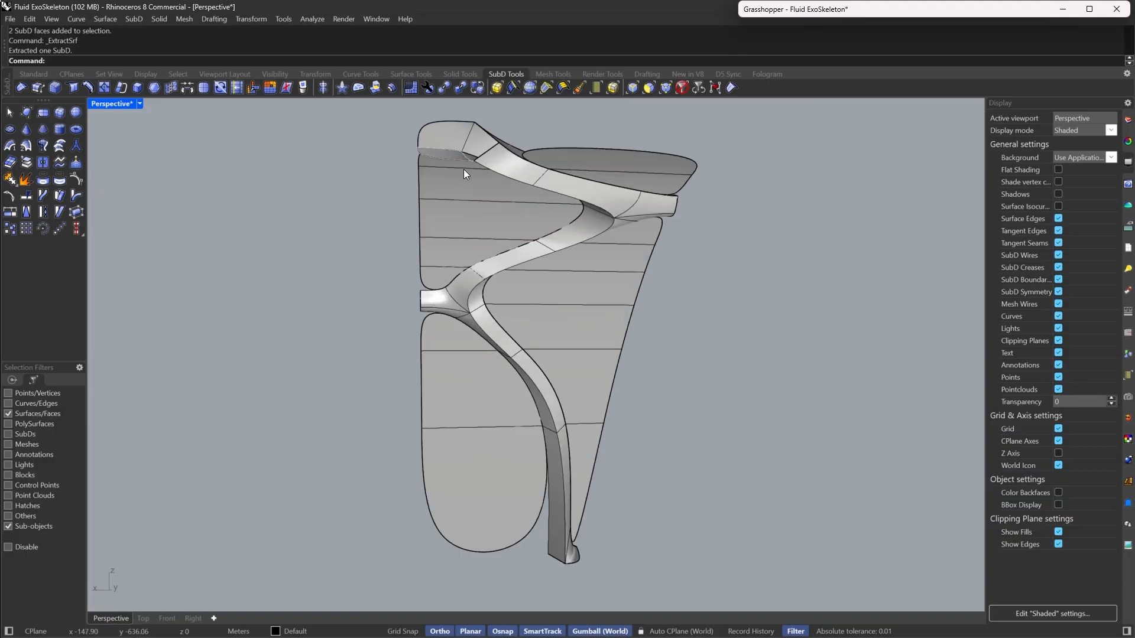
scroll(463, 169, "up", 2)
right_click_drag(463, 169, 469, 129)
scroll(469, 129, "up", 4)
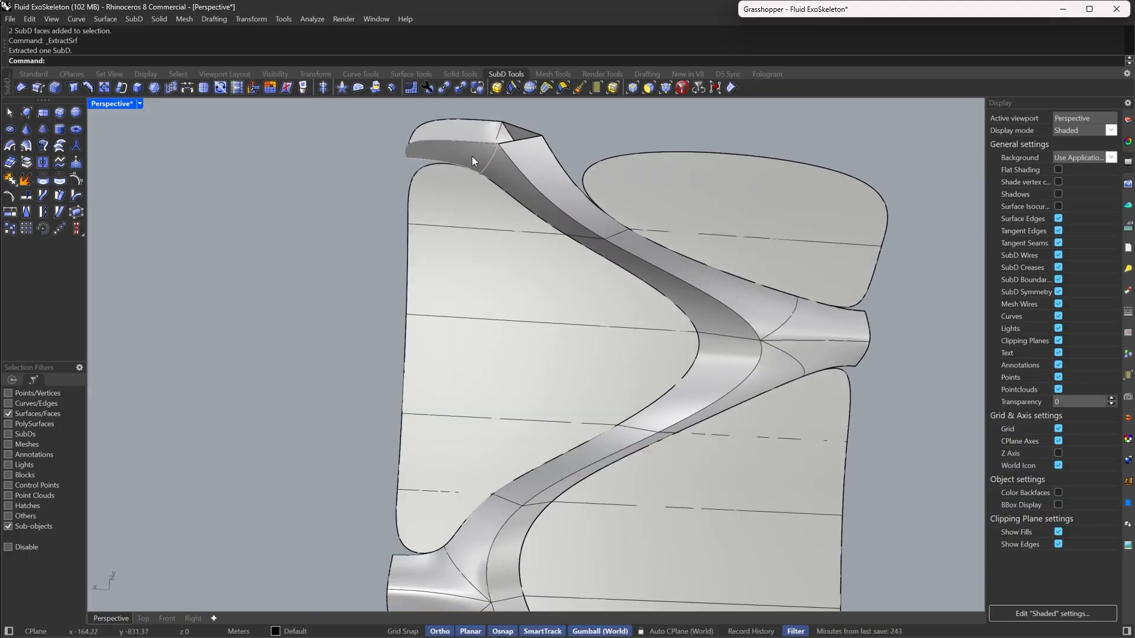
left_click(471, 156)
double_click(526, 193, "shift")
scroll(541, 204, "down", 5)
scroll(549, 396, "up", 6)
left_click(477, 320, "shift")
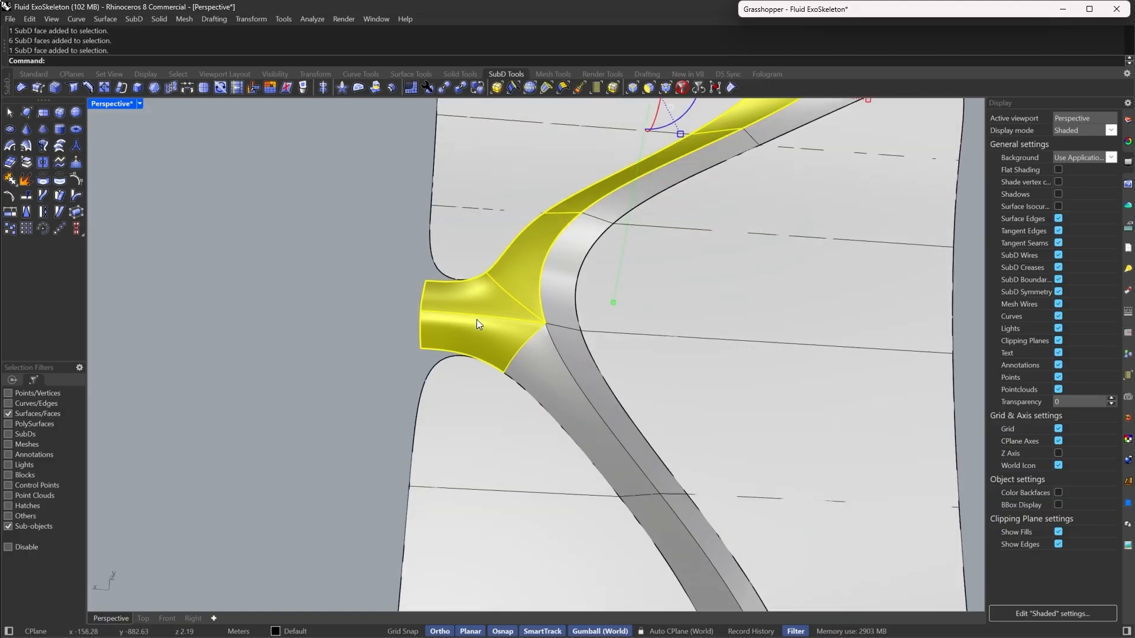
double_click(530, 359, "shift")
scroll(530, 359, "down", 5)
right_click_drag(582, 346, 590, 393)
left_click(27, 165)
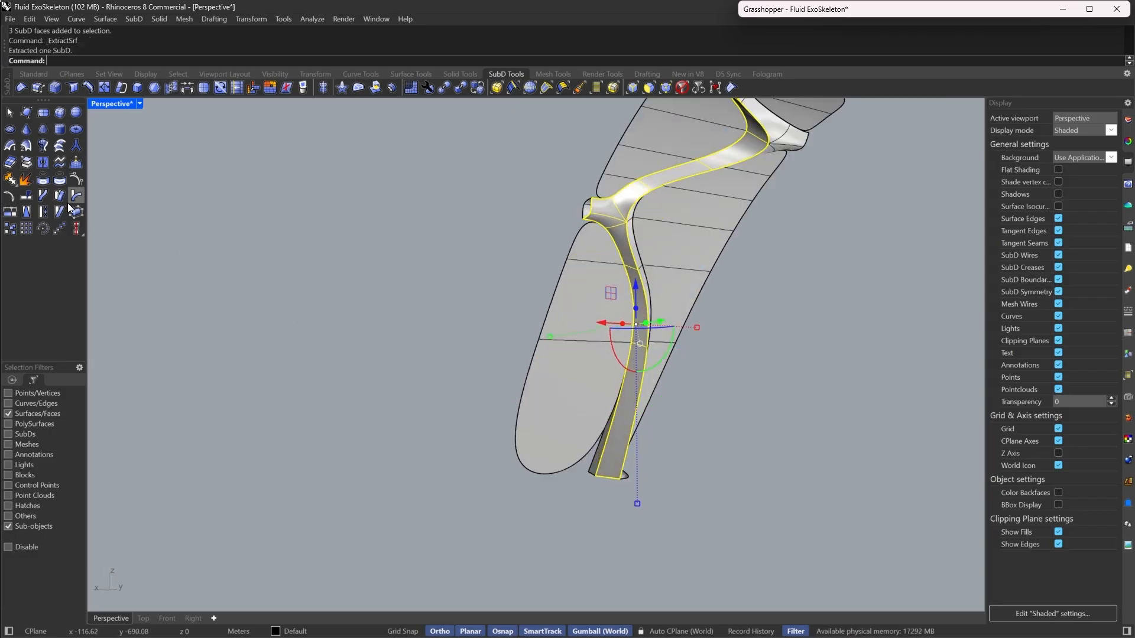
Examine the frame's foot end and the extracted strips in flat and smooth display
right_click_drag(796, 420, 625, 439)
key("Tab")
scroll(622, 440, "up", 3)
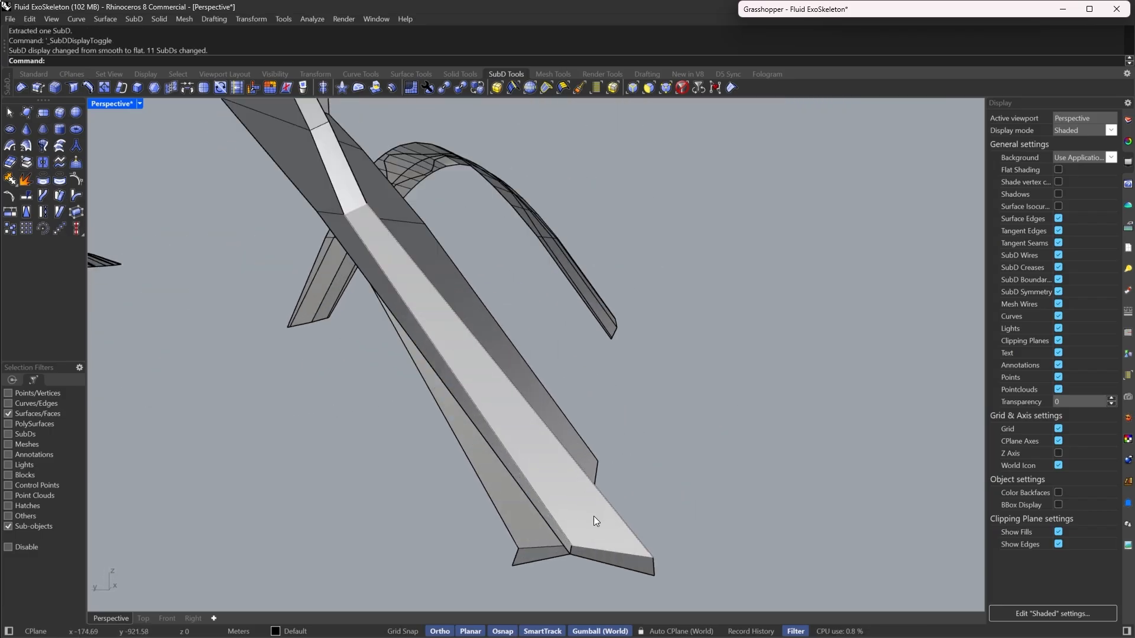
key("Tab")
left_click(620, 551)
right_click_drag(620, 552, 470, 303)
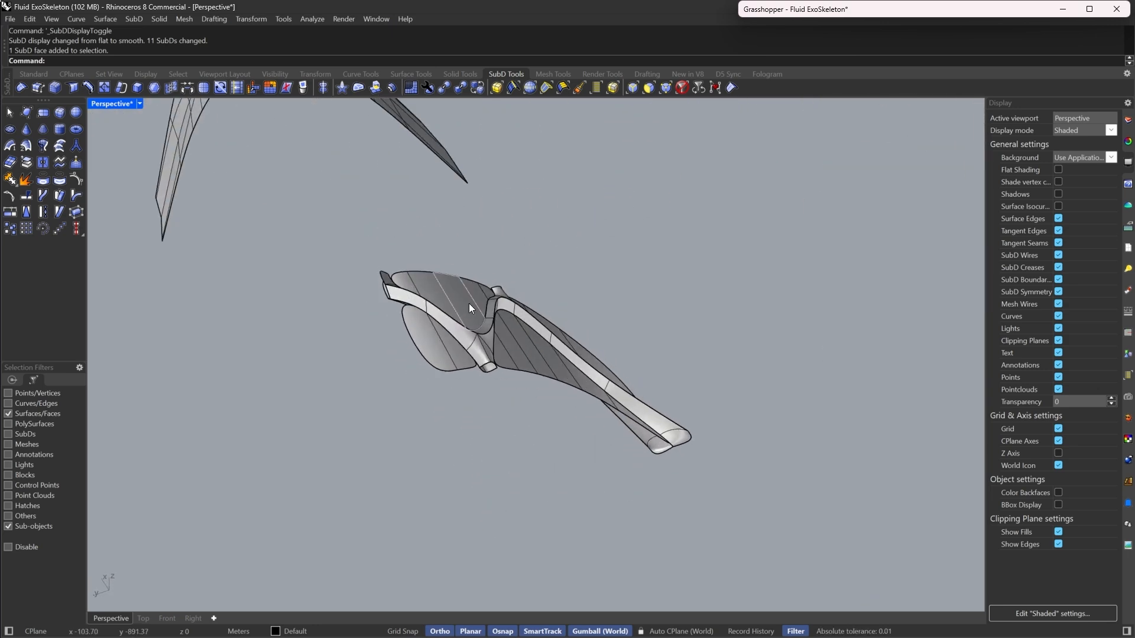
Clear the selection filter and check that the frame strips and panels are separate SubDs by selecting them individually
left_click(678, 88)
left_click(494, 339)
scroll(513, 359, "up", 5)
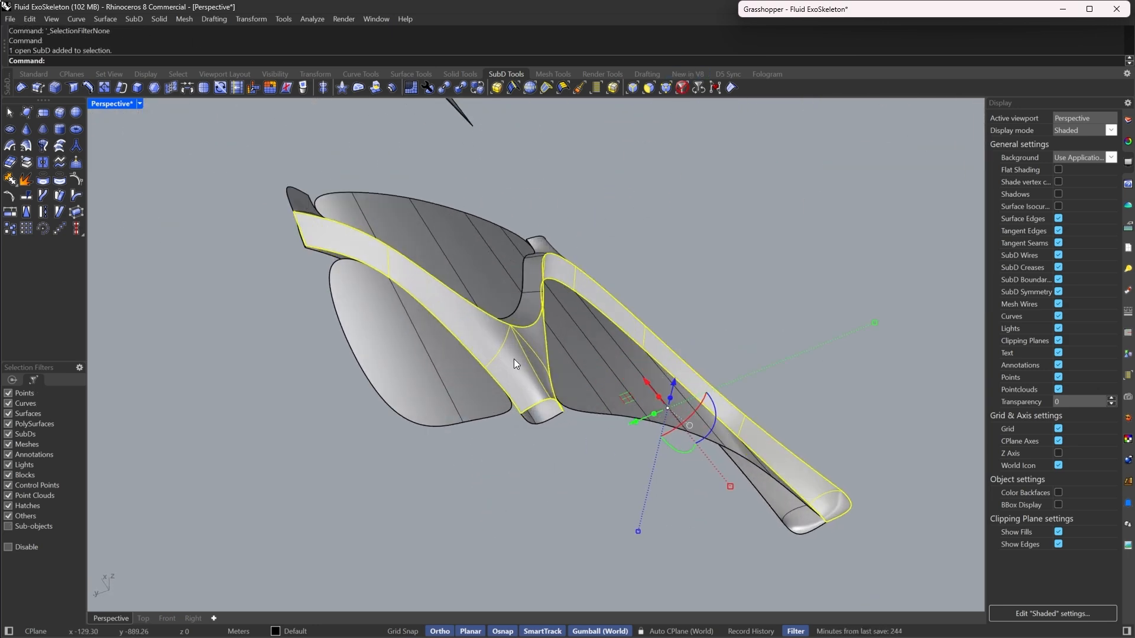
left_click(655, 158)
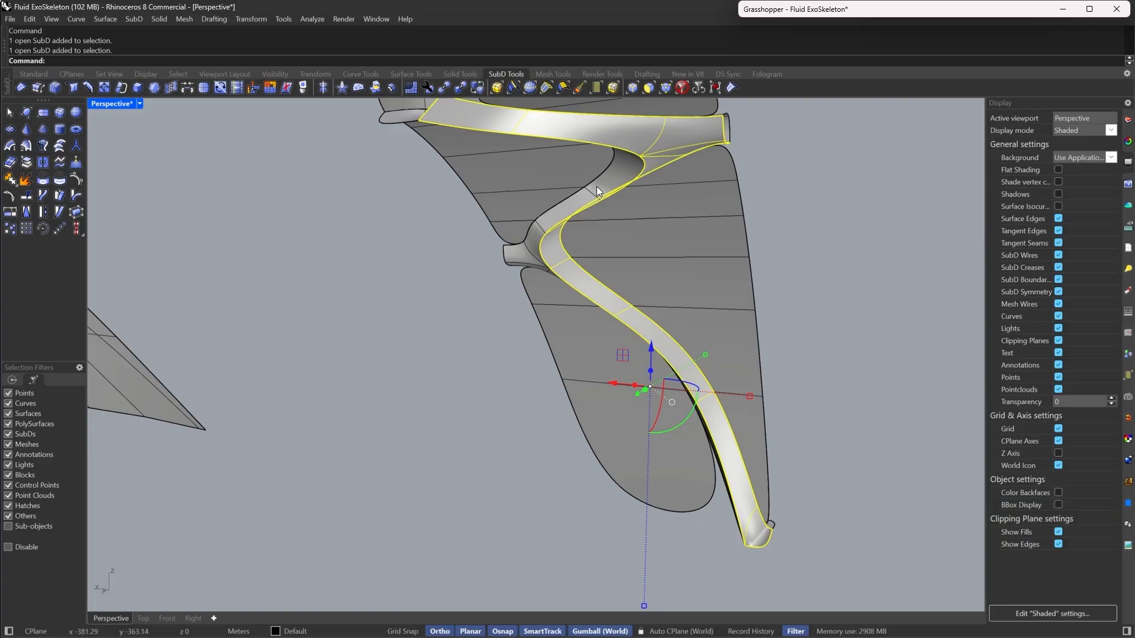
right_click_drag(597, 187, 418, 276)
left_click(518, 345)
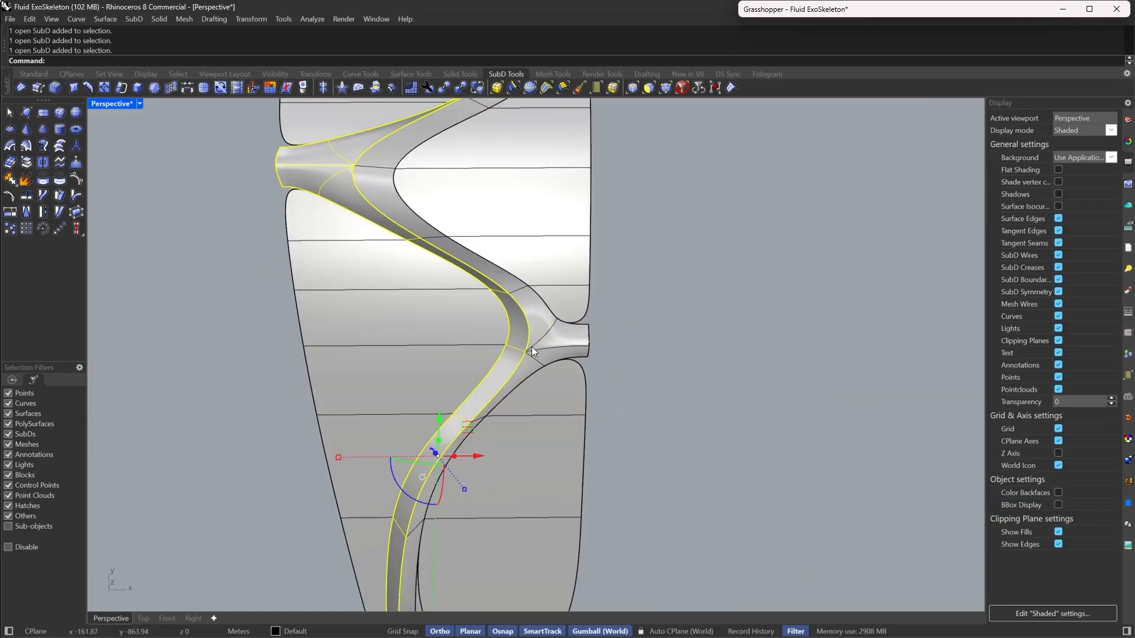
left_click(535, 346)
left_click(434, 349)
left_click(513, 244)
left_click(537, 398)
scroll(355, 311, "down", 2)
scroll(357, 313, "down", 5)
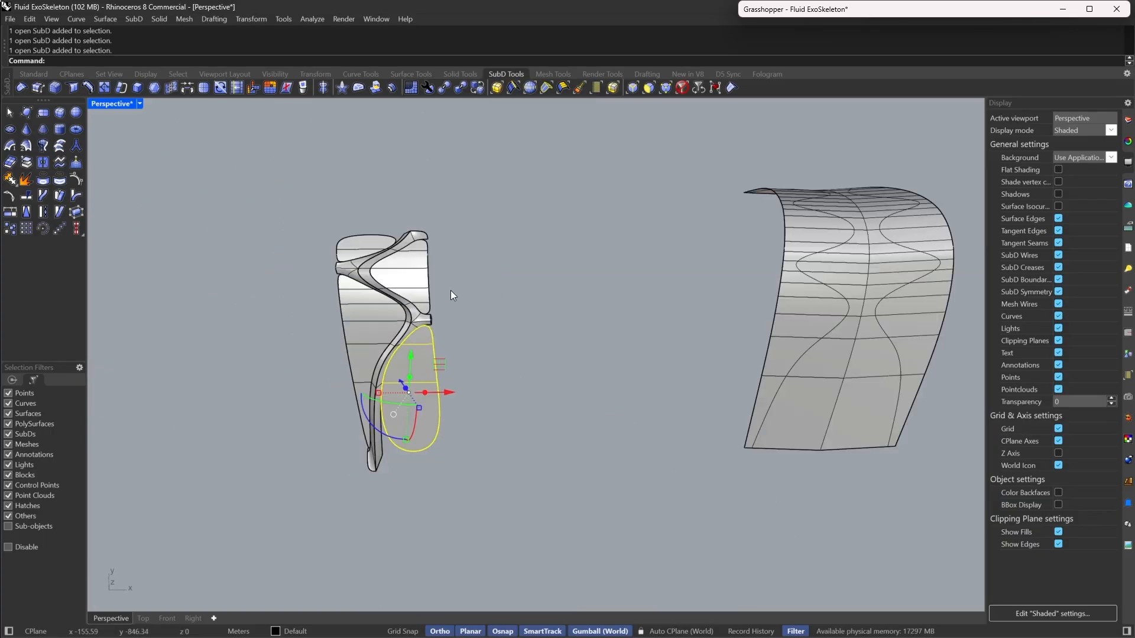
Switch the SubDs to flat display, clear the selection filter, and extract the control polygon meshes from the quarter frame's SubDs
key("Tab")
scroll(632, 243, "down", 4)
right_click_drag(503, 247, 541, 212)
scroll(436, 250, "up", 4)
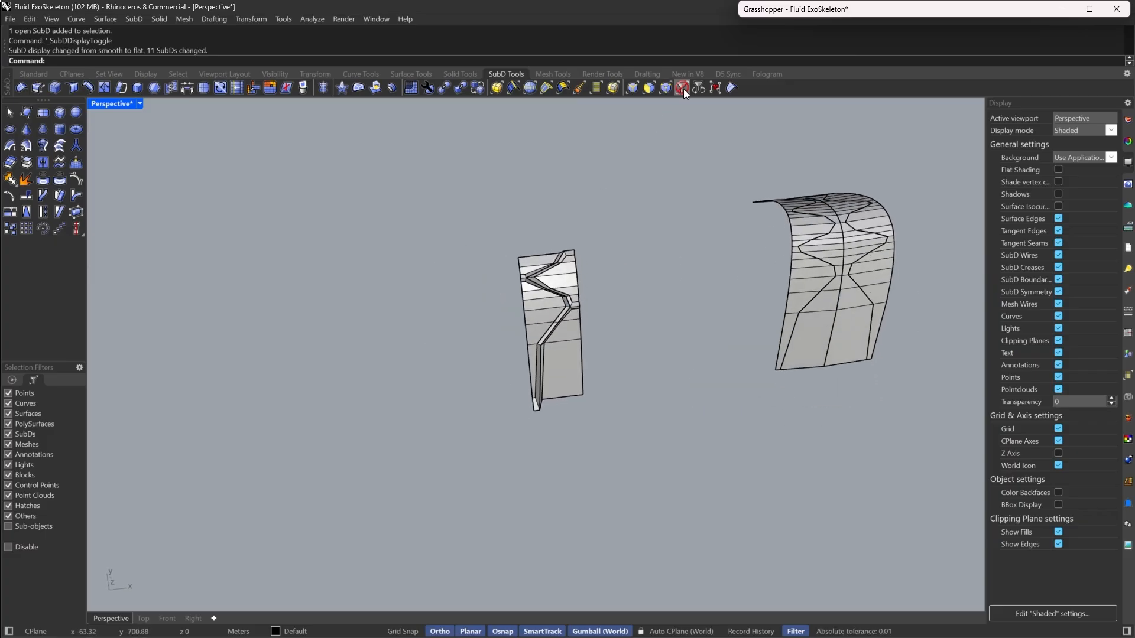
left_click(683, 88)
left_click_drag(603, 242, 433, 456)
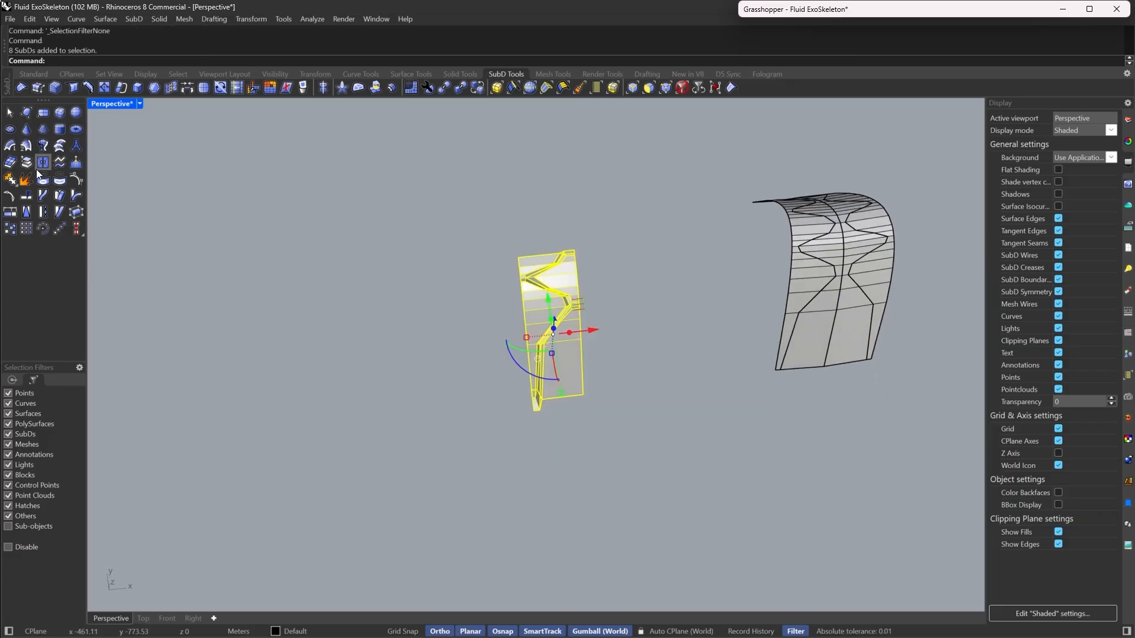
left_click(10, 179)
Move the extracted control polygon meshes clear of the original quarter frame and select them all
scroll(646, 331, "down", 3)
left_click_drag(643, 332, 516, 346)
scroll(461, 388, "up", 3)
right_click_drag(461, 388, 540, 410)
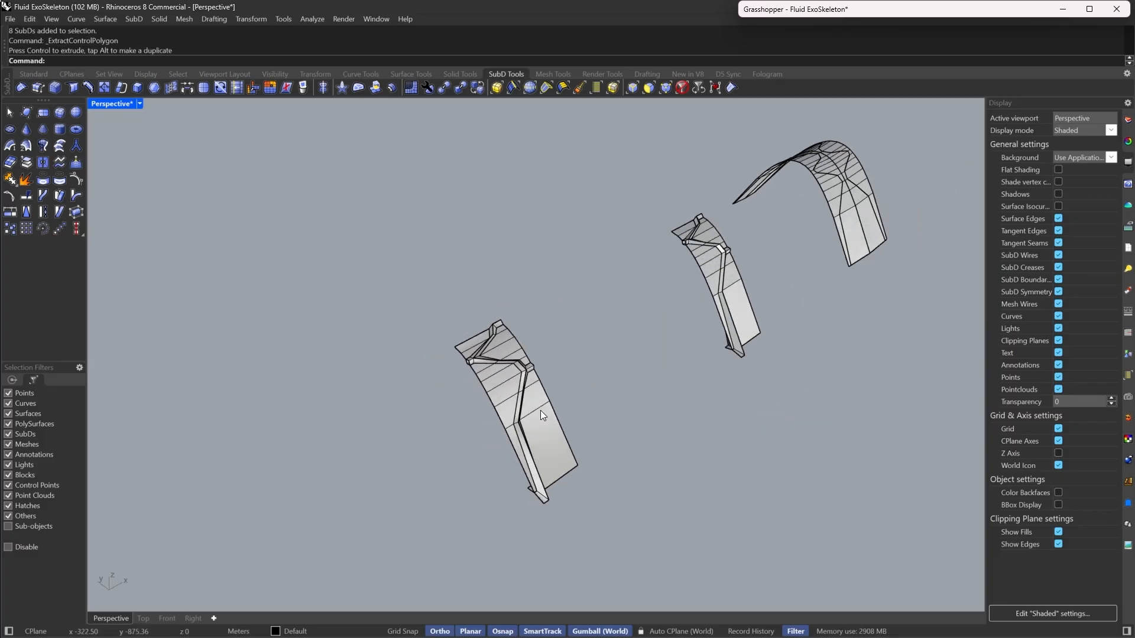
left_click_drag(619, 269, 389, 544)
right_click_drag(388, 544, 726, 367)
Switch to Grasshopper and briefly preview the curves from the List Item following the Srf IsoCurves component, leaving the preview off
left_click(833, 5)
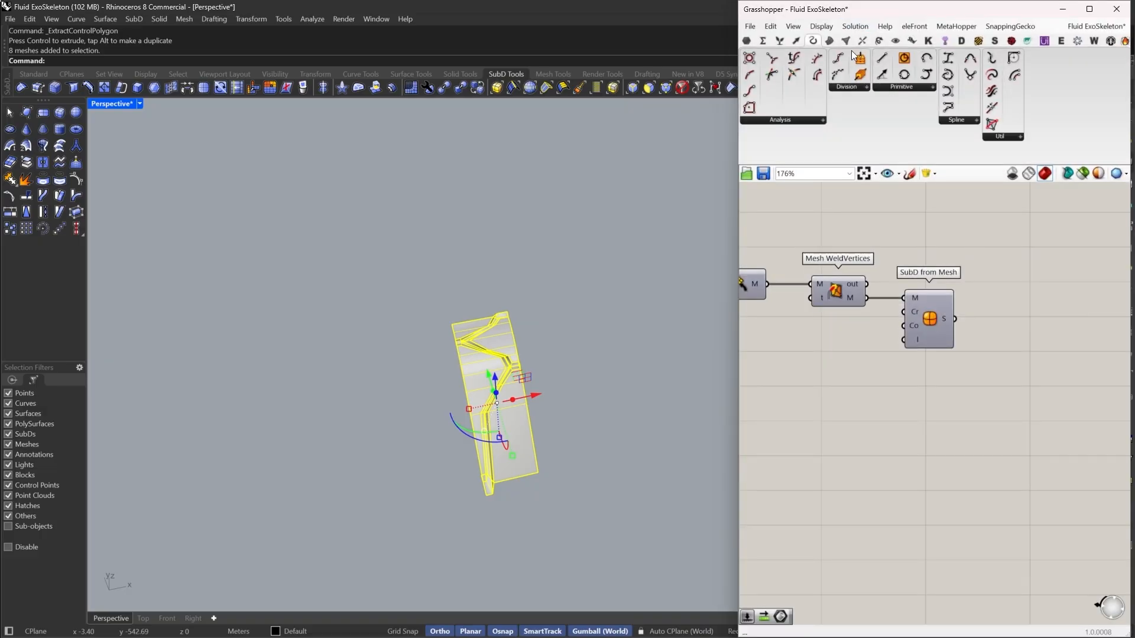
scroll(1013, 279, "down", 5)
scroll(924, 322, "down", 3)
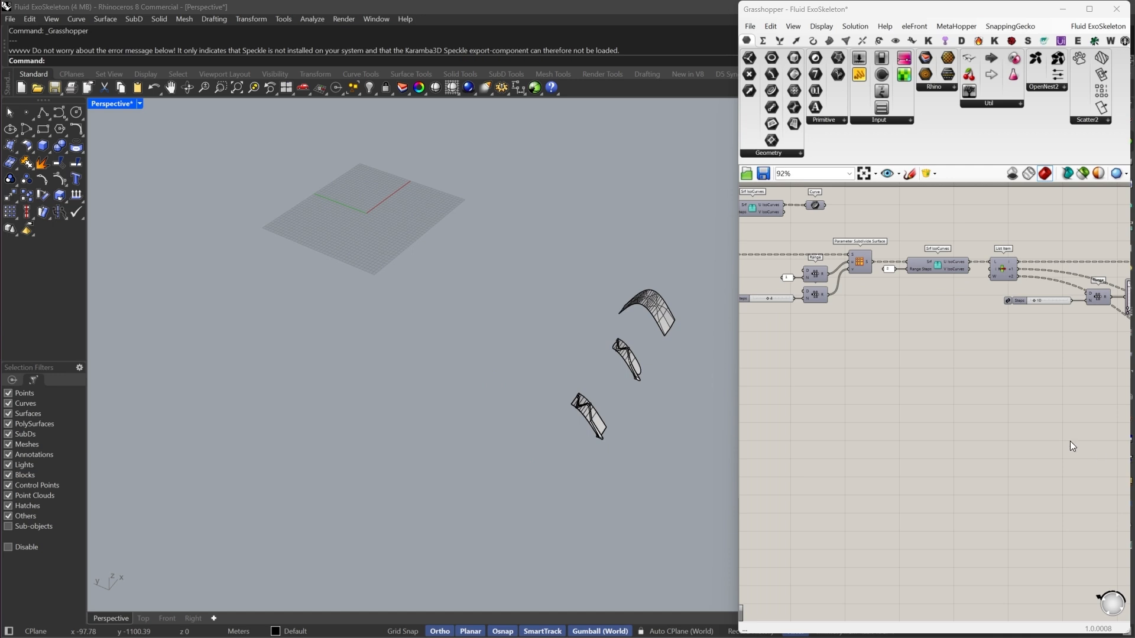
scroll(581, 393, "up", 3)
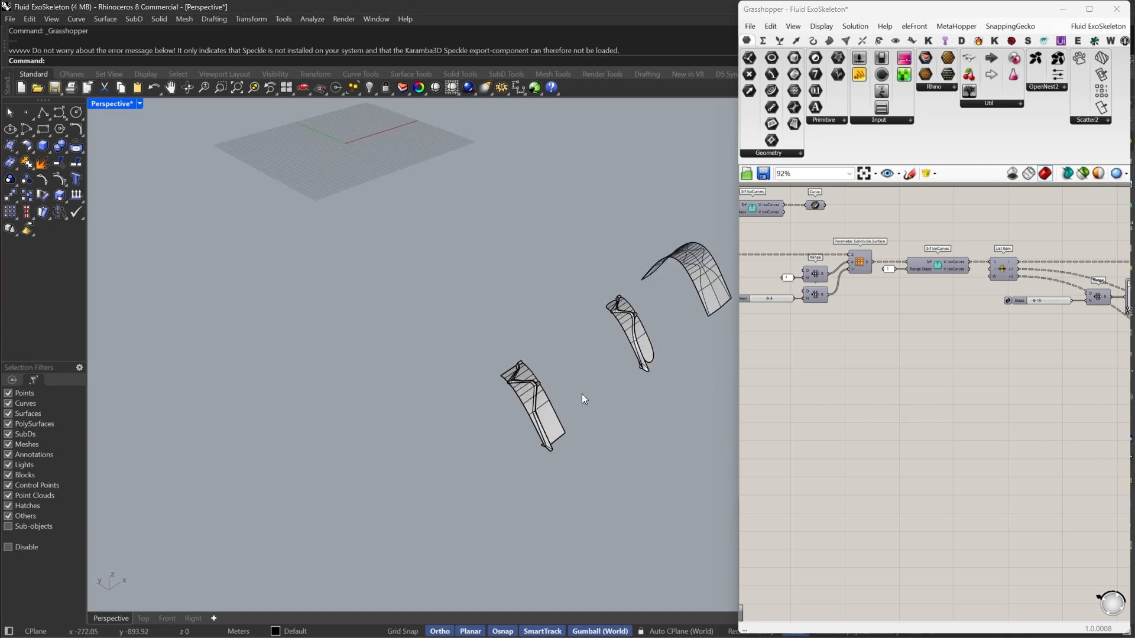
right_click_drag(920, 342, 876, 375)
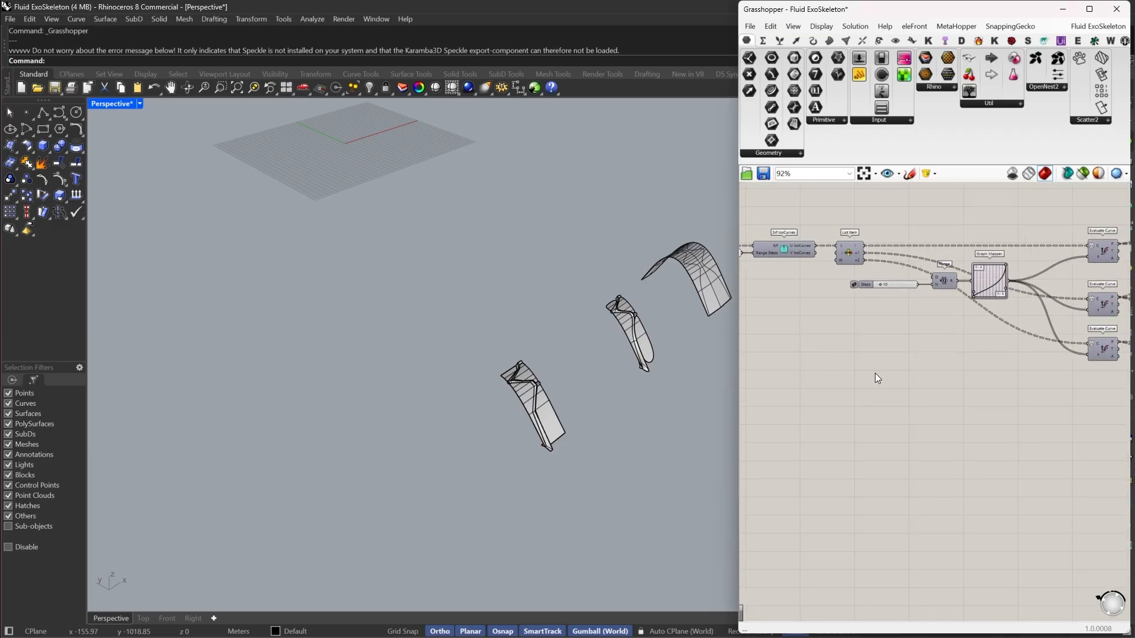
double_click(876, 373)
left_click(850, 253)
right_click(854, 254)
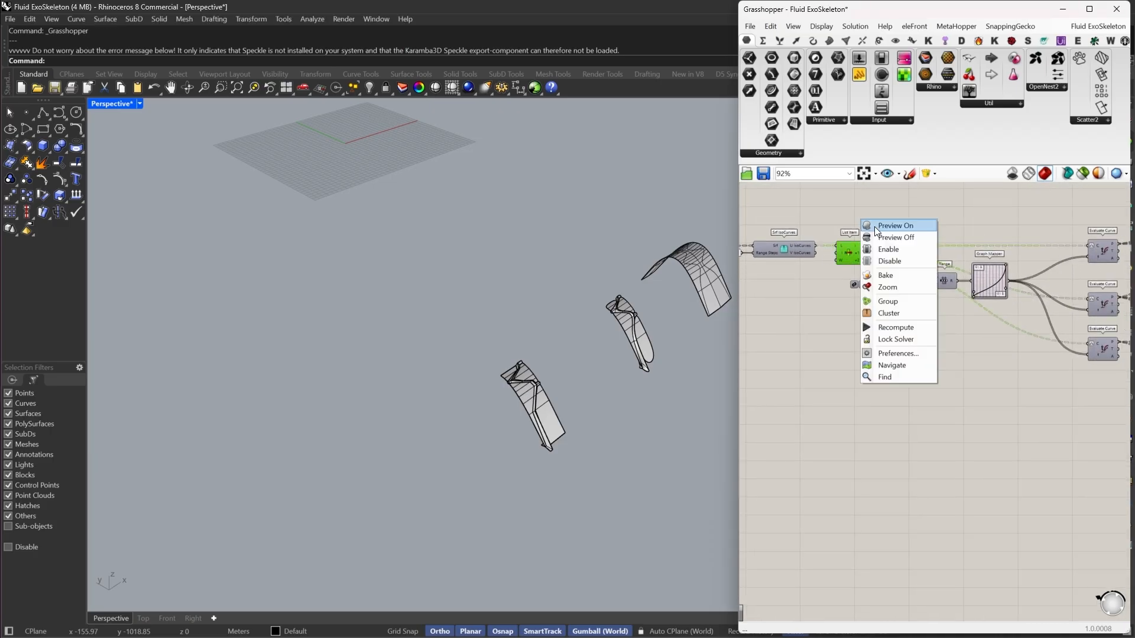
left_click(892, 225)
scroll(329, 290, "up", 4)
right_click_drag(952, 396, 952, 378)
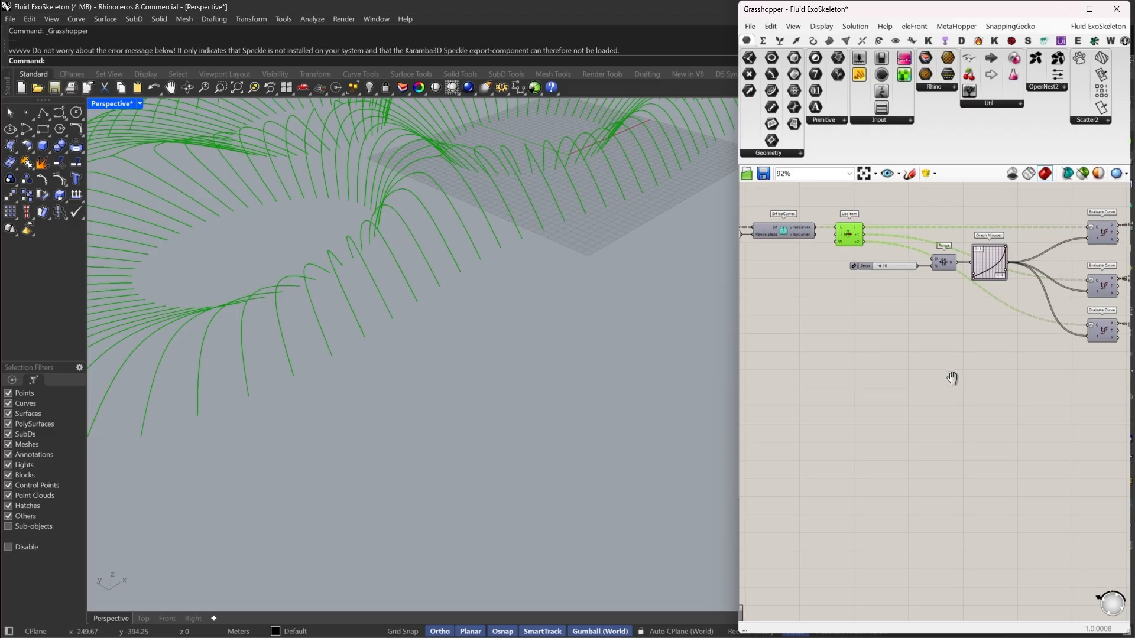
left_click(891, 386)
left_click_drag(873, 300, 838, 223)
right_click(838, 224)
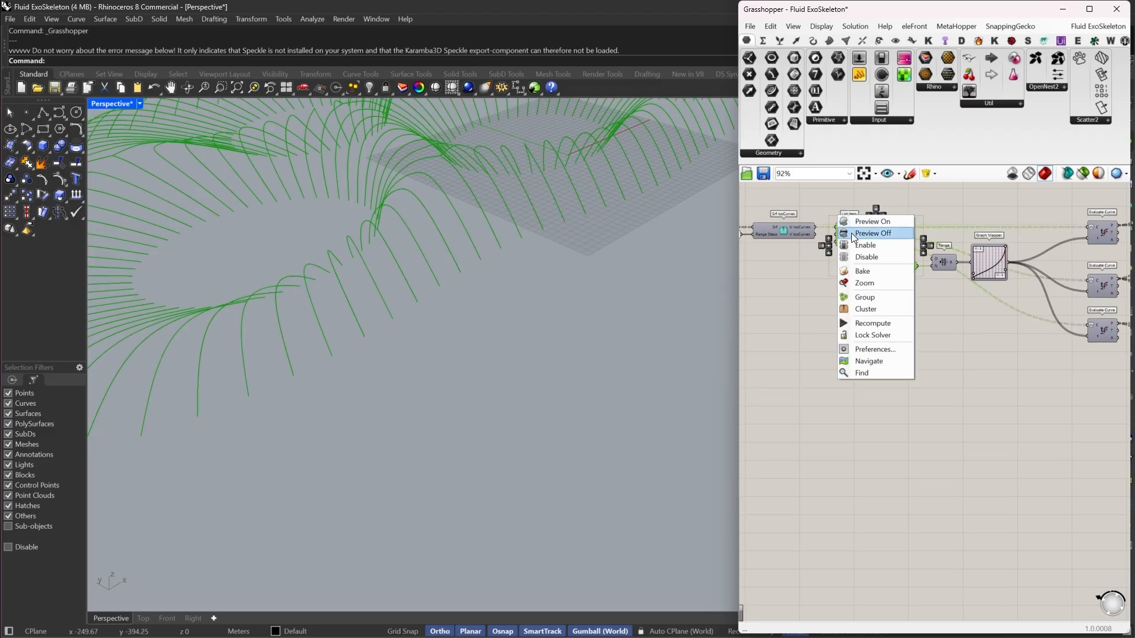
left_click(853, 233)
Add an End Points component and connect its curve input to the U IsoCurves output of Srf IsoCurves
double_click(873, 418)
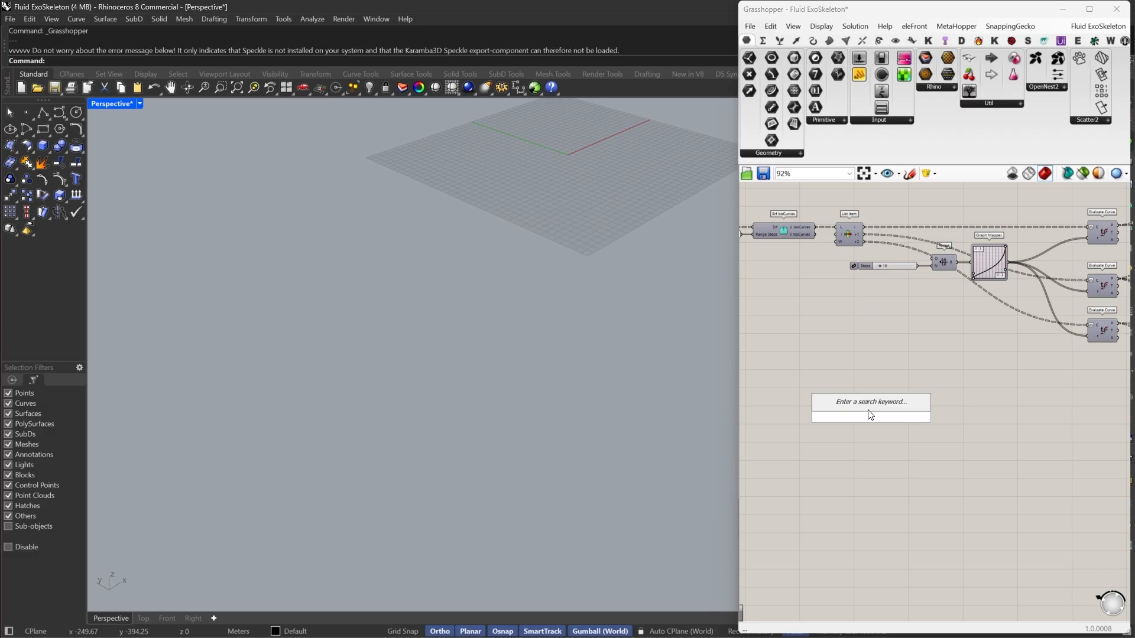
type("en")
left_click(848, 373)
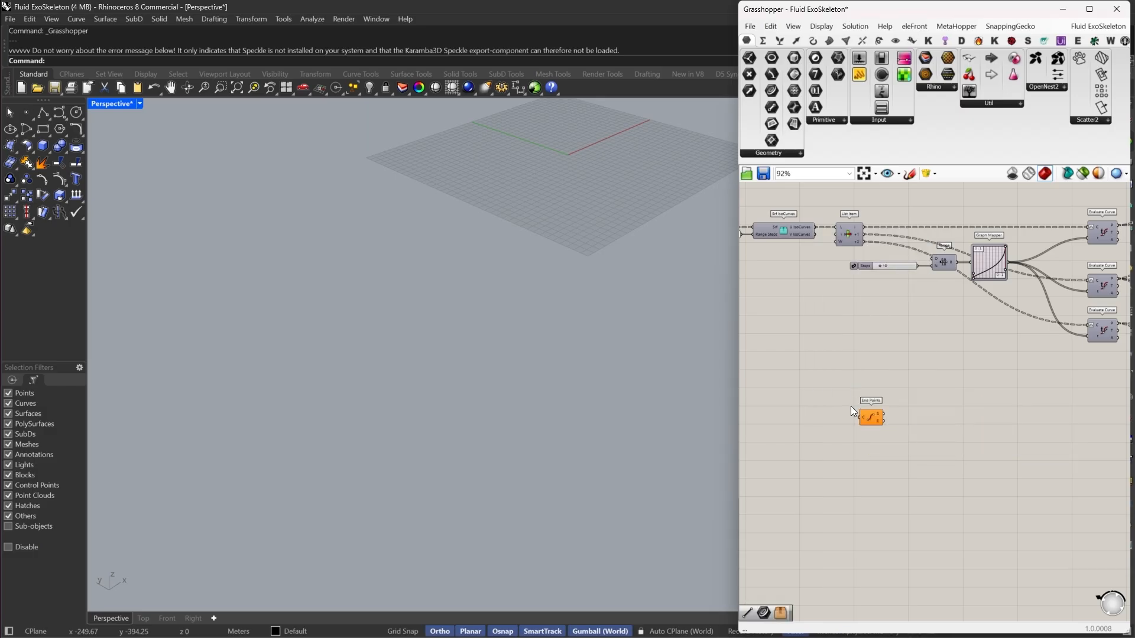
left_click_drag(860, 417, 863, 234)
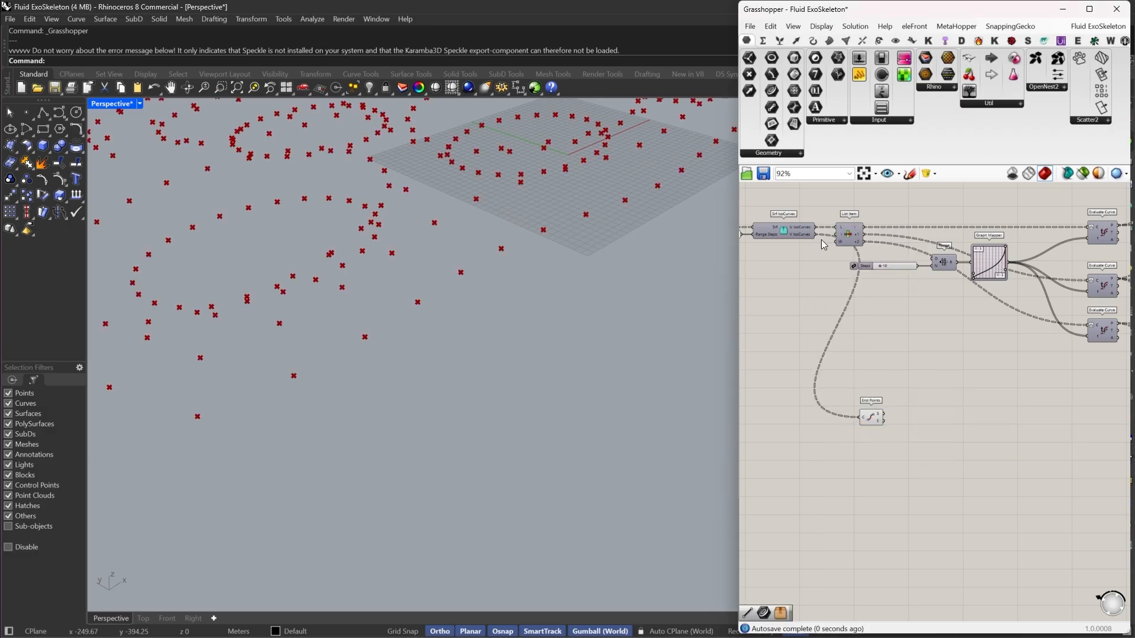
left_click_drag(861, 418, 816, 227)
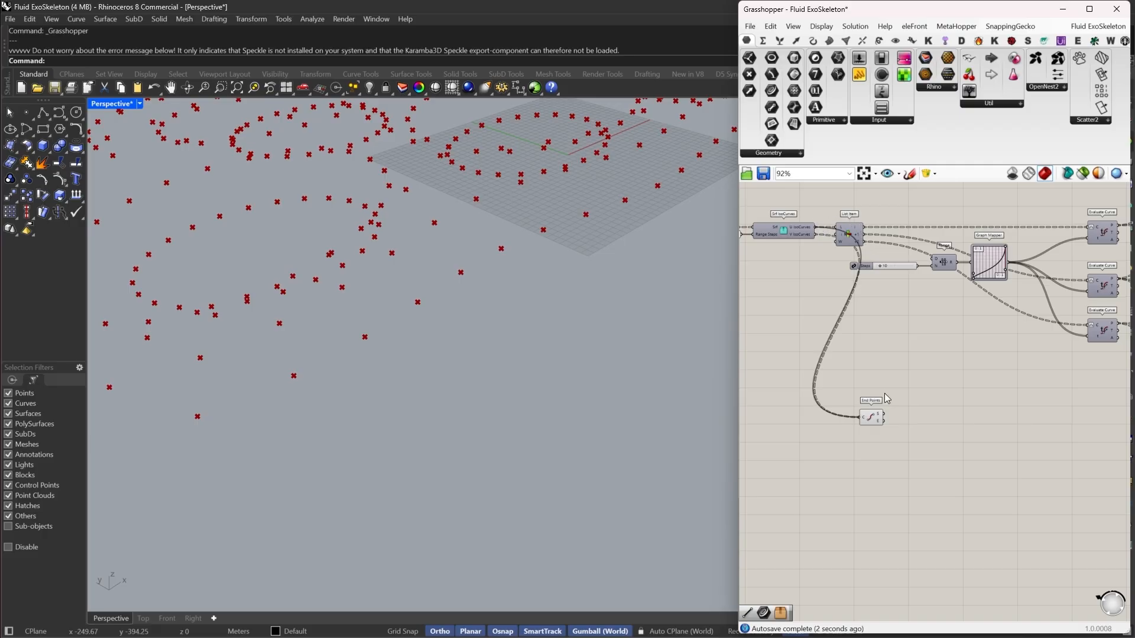
Add a Line component that joins the start and end outputs of End Points
double_click(960, 413)
type("line")
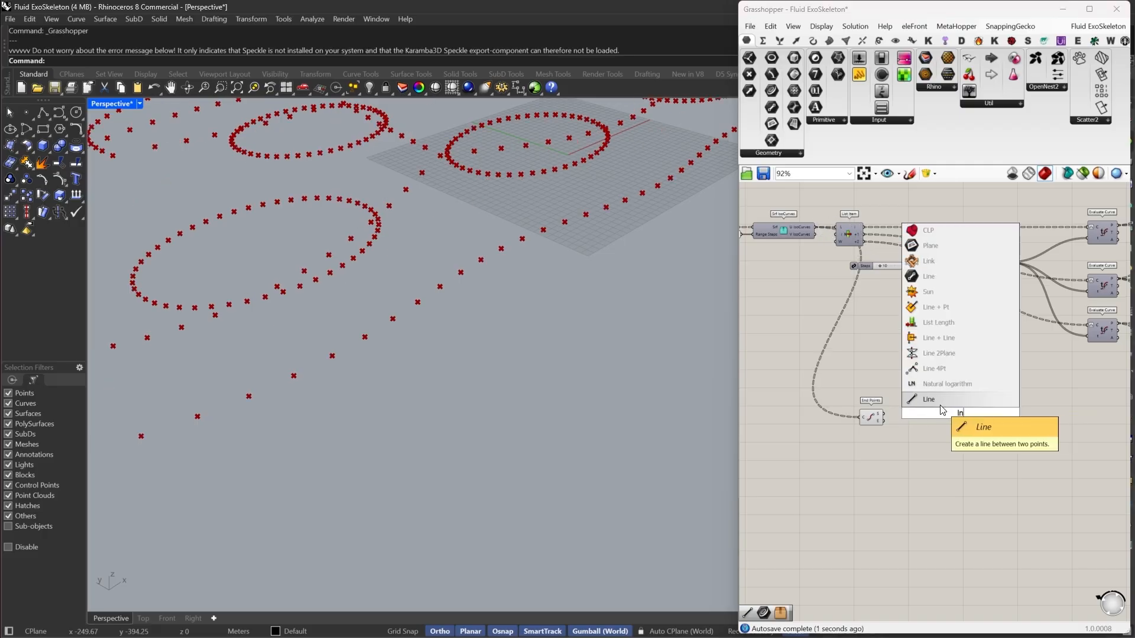
left_click(945, 398)
left_click_drag(950, 409, 879, 423)
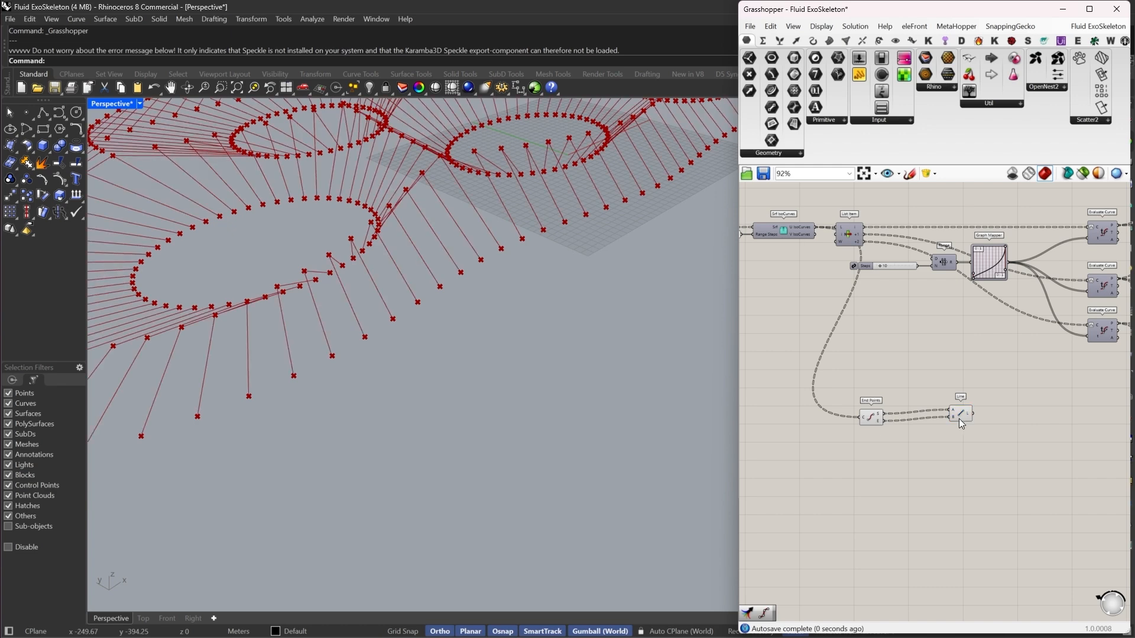
Place the Line component close to End Points and turn off the preview of End Points
left_click_drag(958, 419, 851, 376)
left_click_drag(881, 377, 855, 450)
right_click(874, 345)
left_click(889, 360)
left_click(945, 362)
right_click_drag(372, 324, 582, 358)
scroll(941, 412, "up", 4)
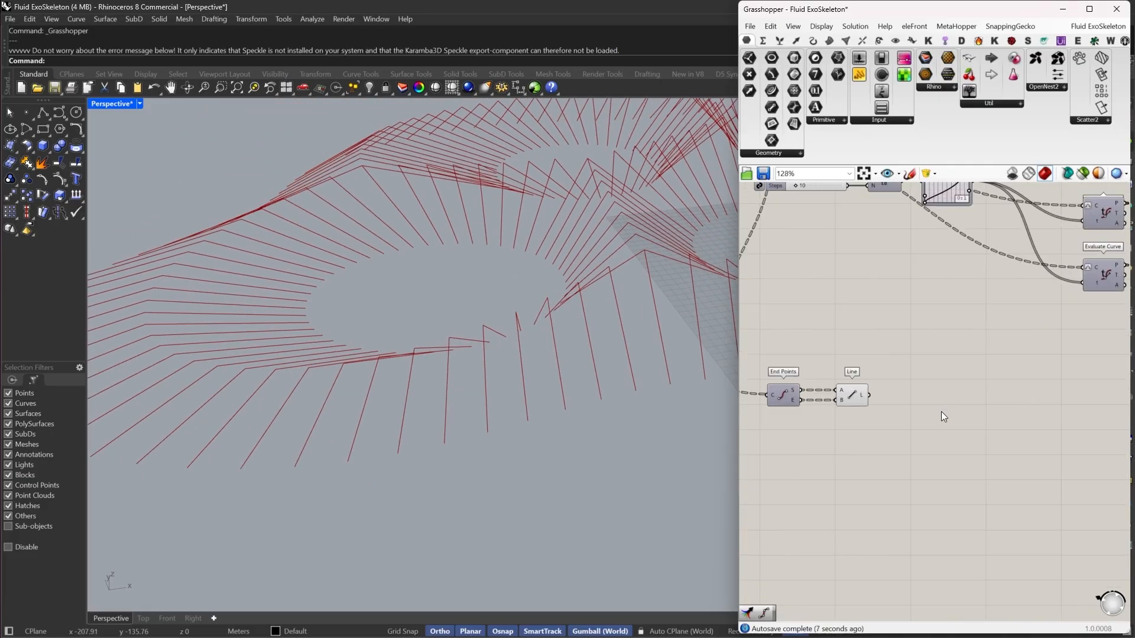
Add a Project component, feed the Line output into its geometry input, and place it beside Line
double_click(943, 413)
type("P")
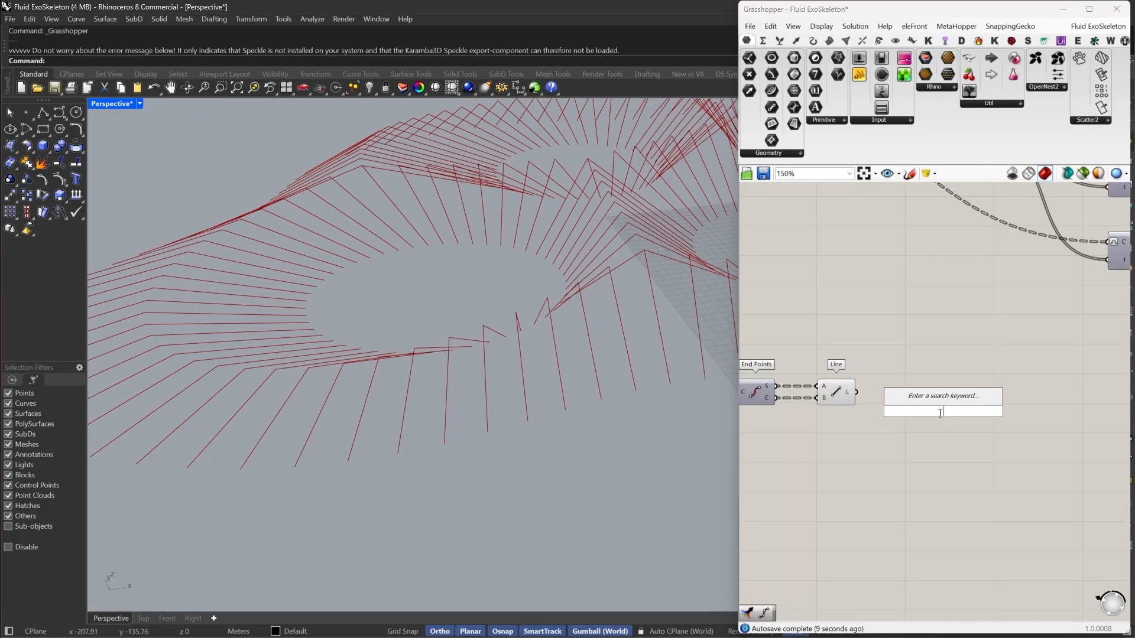
type("r")
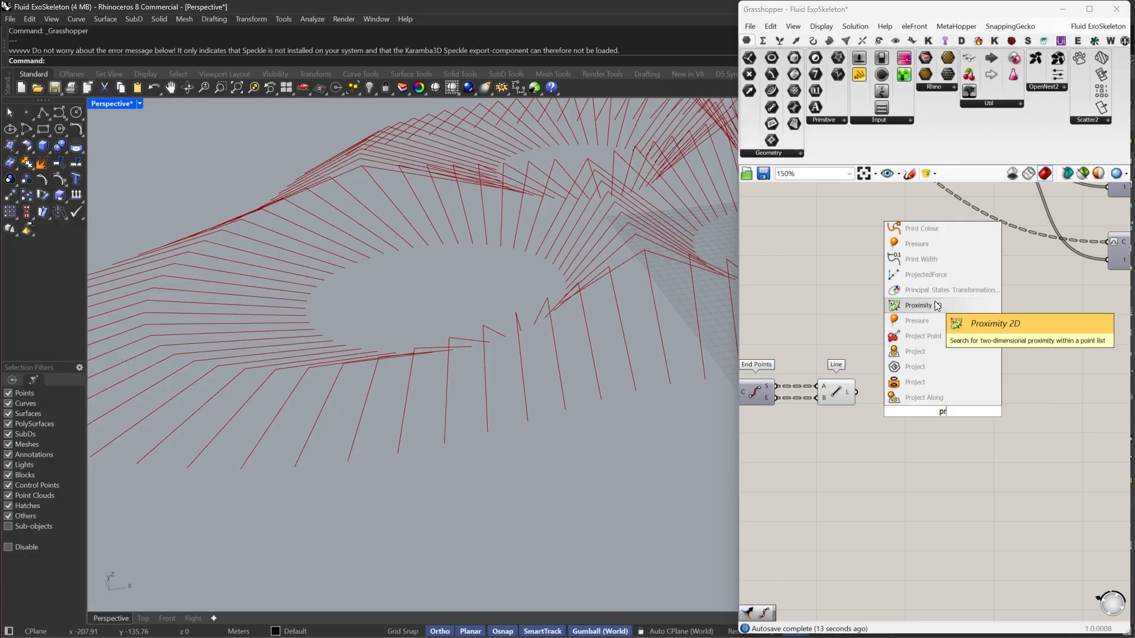
left_click(920, 351)
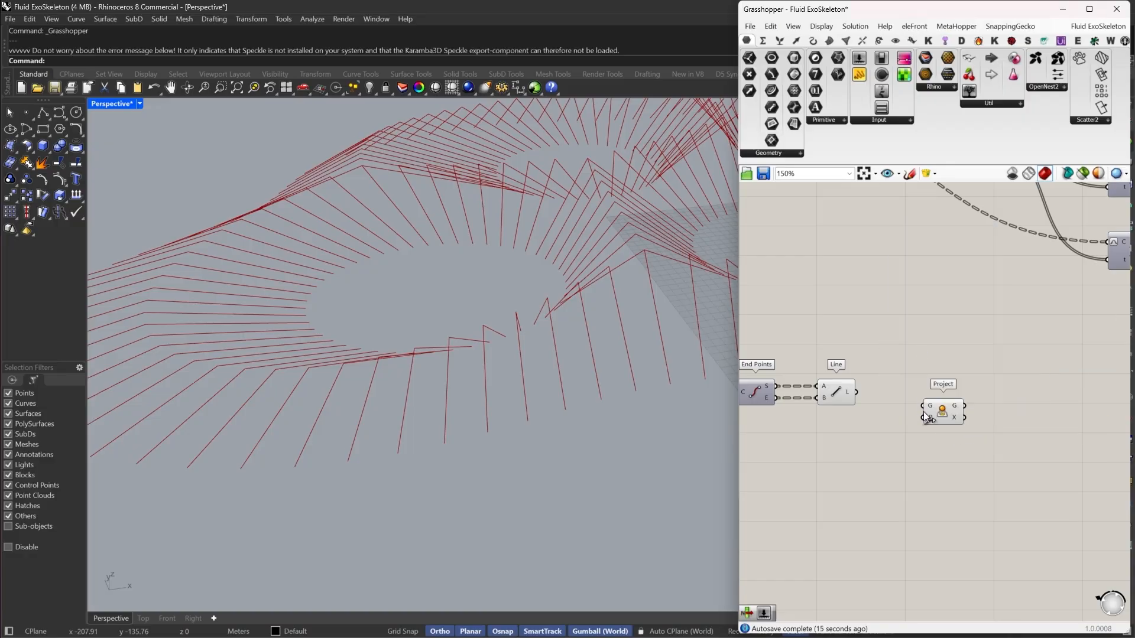
left_click_drag(923, 406, 856, 392)
left_click_drag(933, 418, 924, 404)
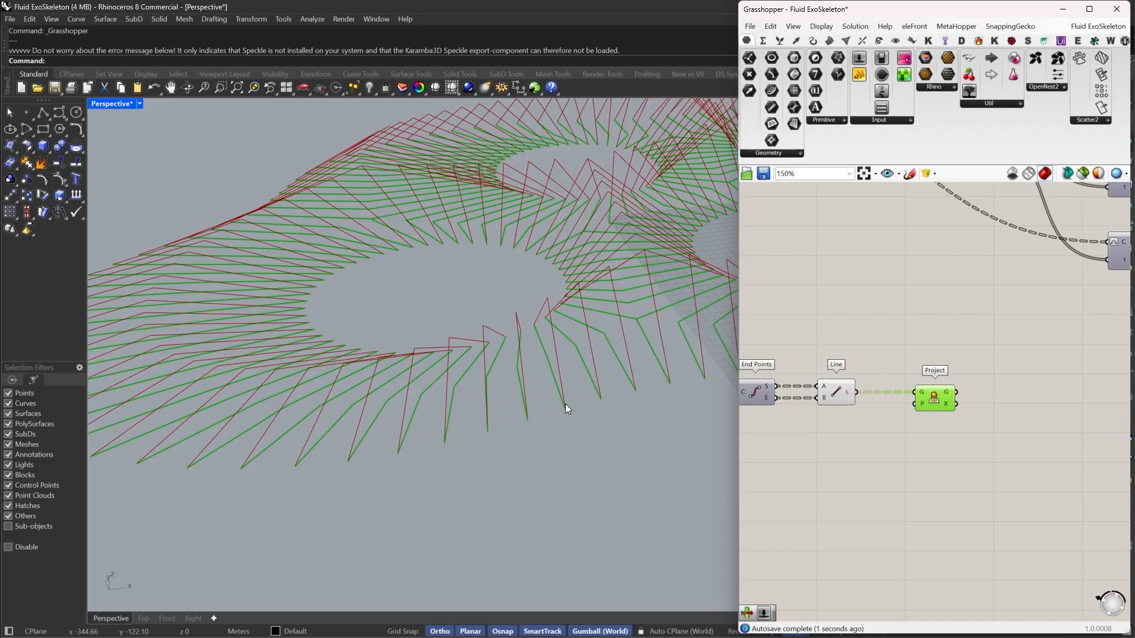
Connect the start points from End Points to the Project component's plane input
right_click_drag(565, 405, 620, 376)
left_click_drag(914, 404, 779, 383)
right_click_drag(404, 397, 544, 331)
right_click_drag(893, 352, 949, 371)
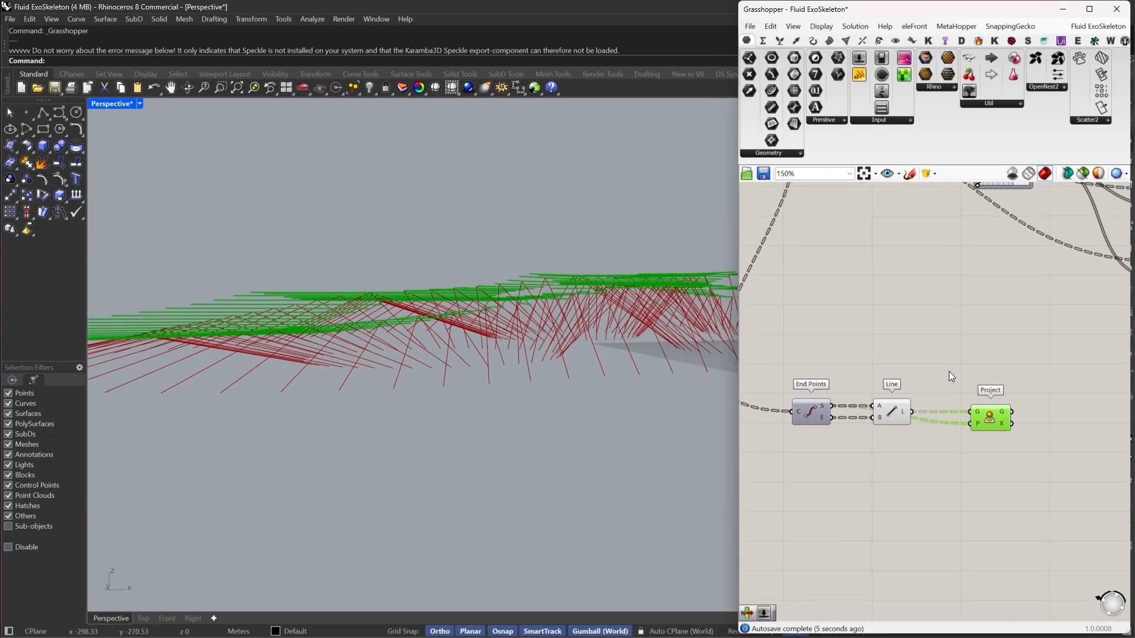
Turn off the preview of the Line component and place Project closer to it
left_click_drag(967, 374, 819, 447)
right_click(910, 322)
left_click(937, 341)
left_click(967, 342)
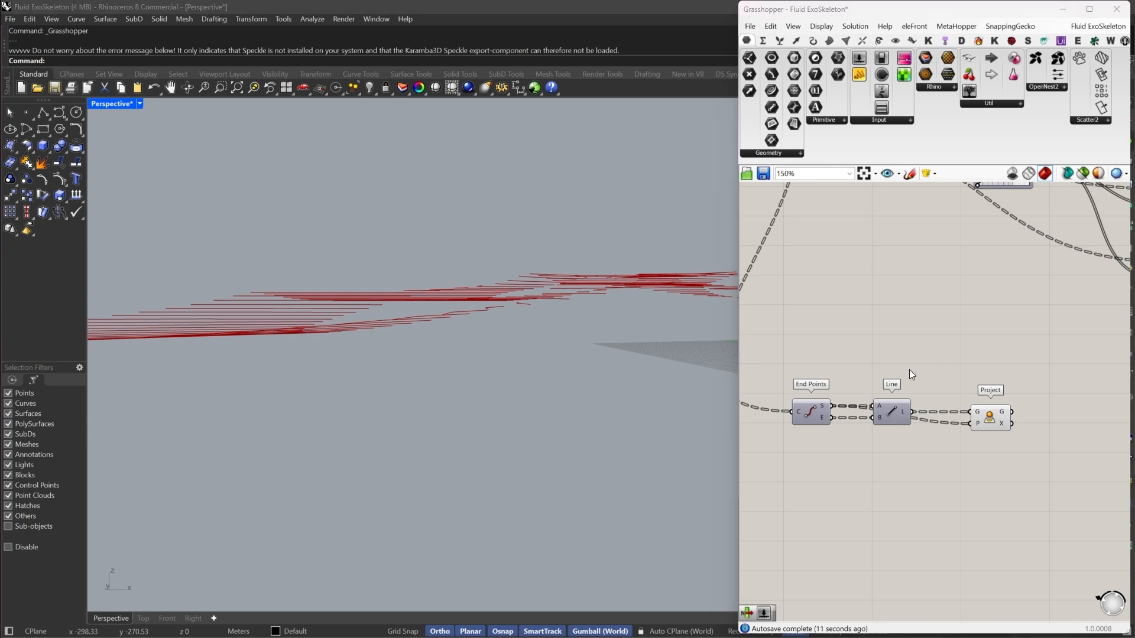
right_click_drag(965, 413, 939, 397)
left_click_drag(959, 409, 932, 409)
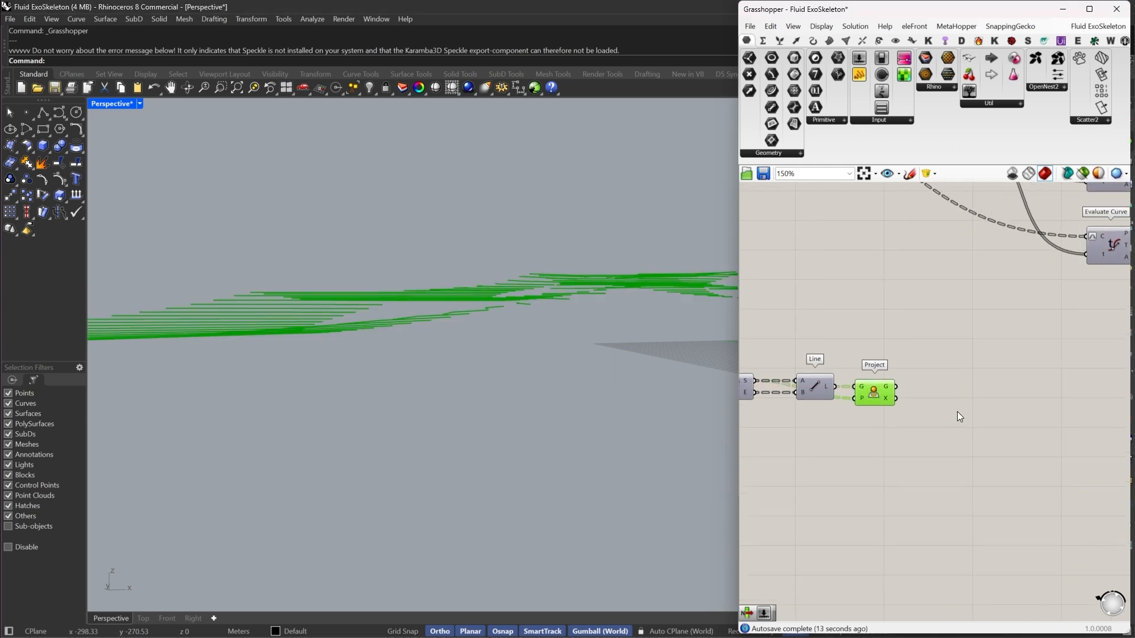
Add a List Item component and connect the projected geometry to its list input
double_click(956, 411)
type("li i")
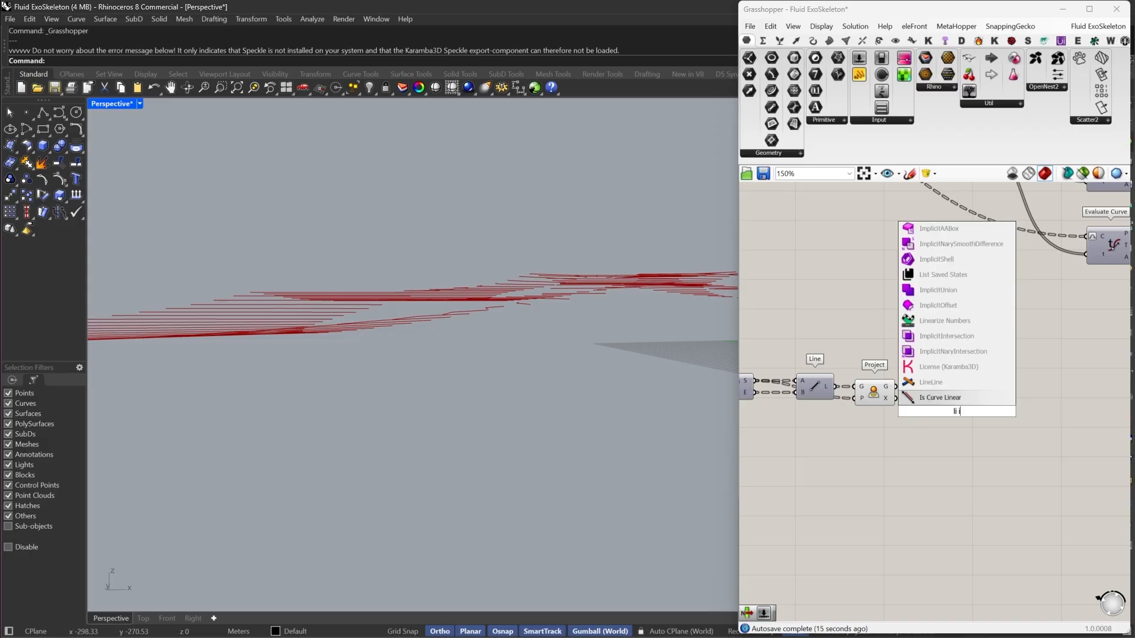
type("t")
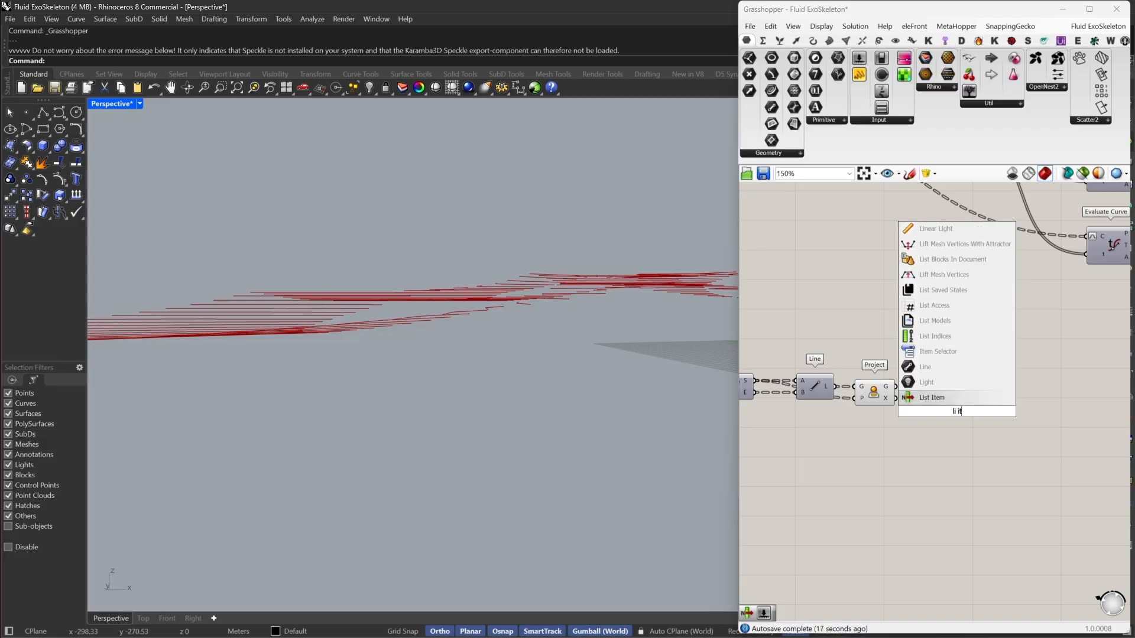
left_click(950, 398)
scroll(950, 400, "up", 3)
left_click_drag(885, 368, 884, 369)
left_click_drag(989, 432, 960, 412)
Add +1 and +2 outputs to the new List Item component
right_click_drag(534, 281, 539, 363)
scroll(520, 332, "up", 4)
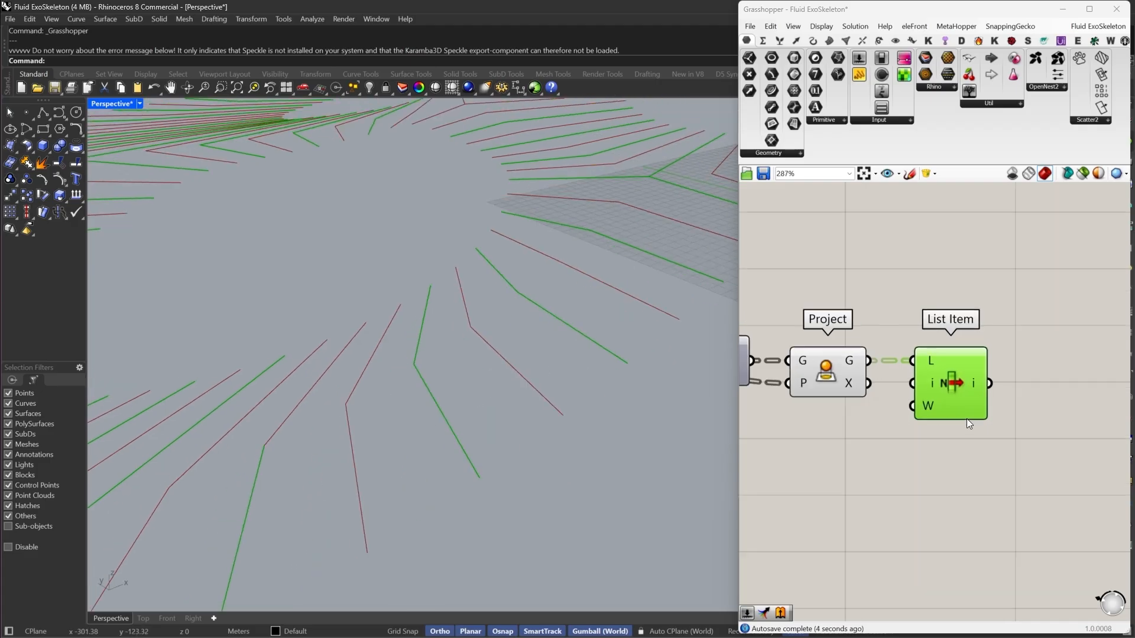
scroll(966, 418, "up", 5)
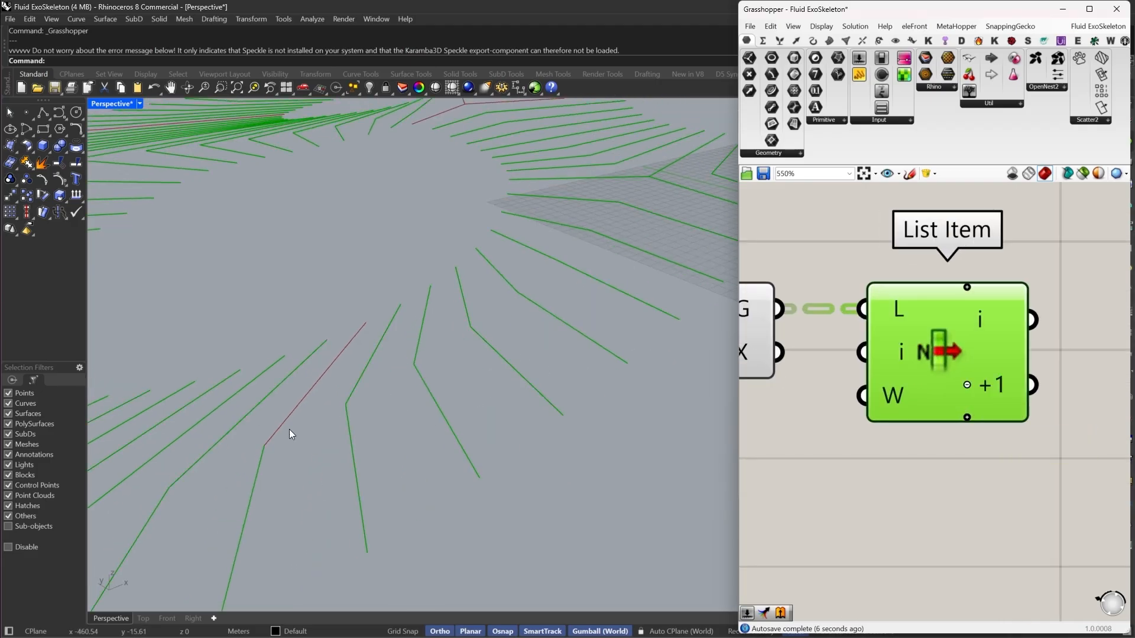
left_click(967, 417)
scroll(538, 364, "down", 5)
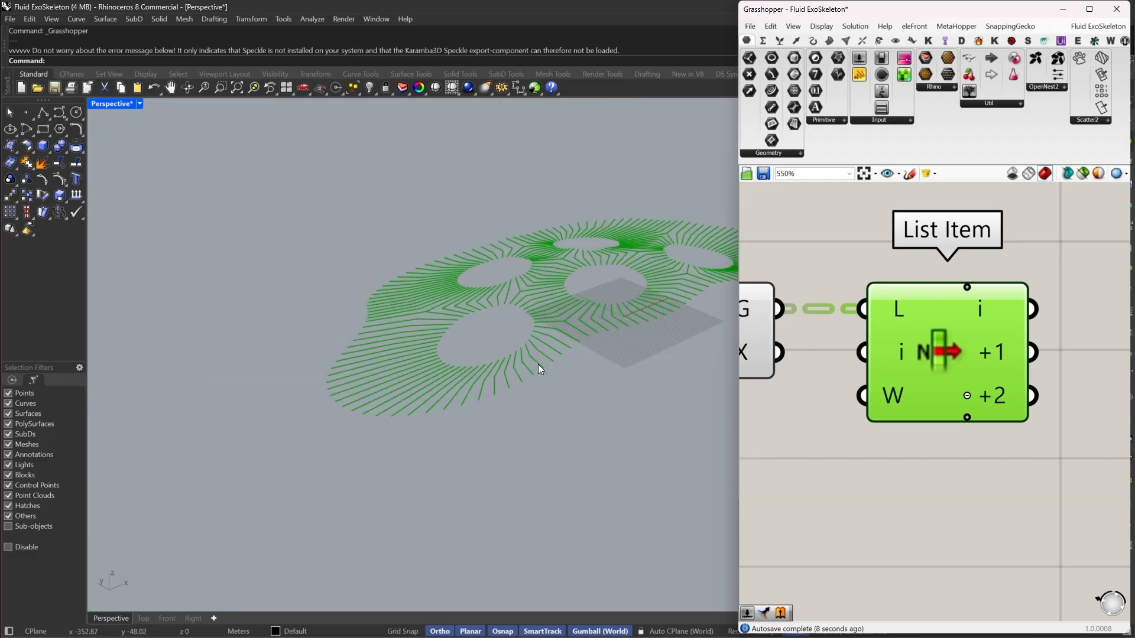
scroll(948, 378, "down", 5)
Add a Tree Branch Check component below List Item, feed it the projected lines, and examine which lines its branch contains
double_click(913, 442)
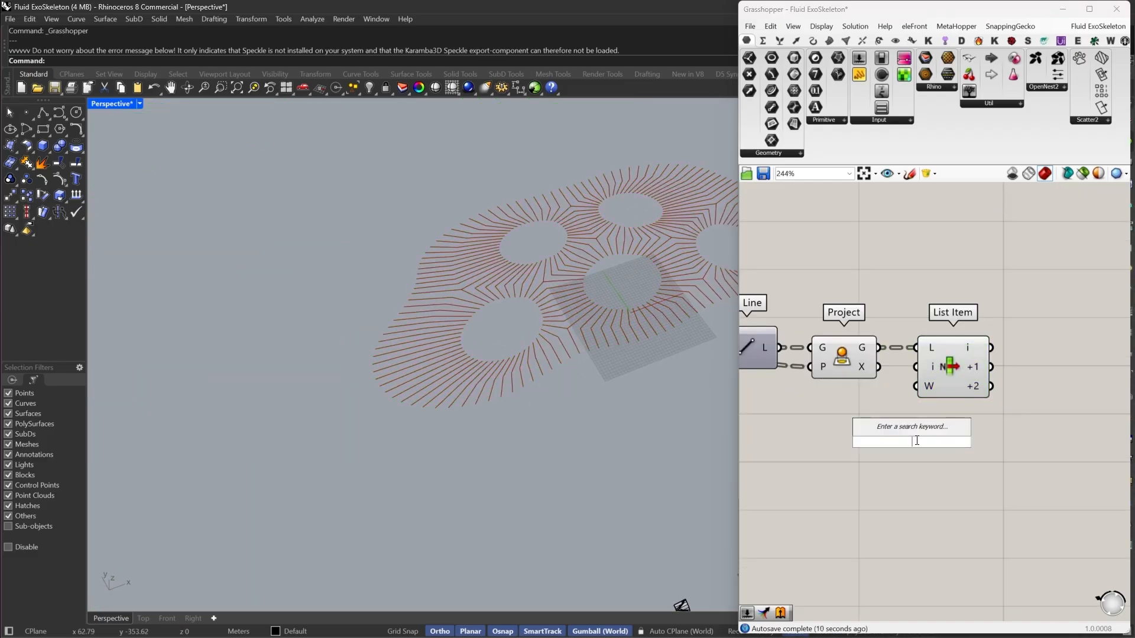
type("tr br")
left_click(892, 428)
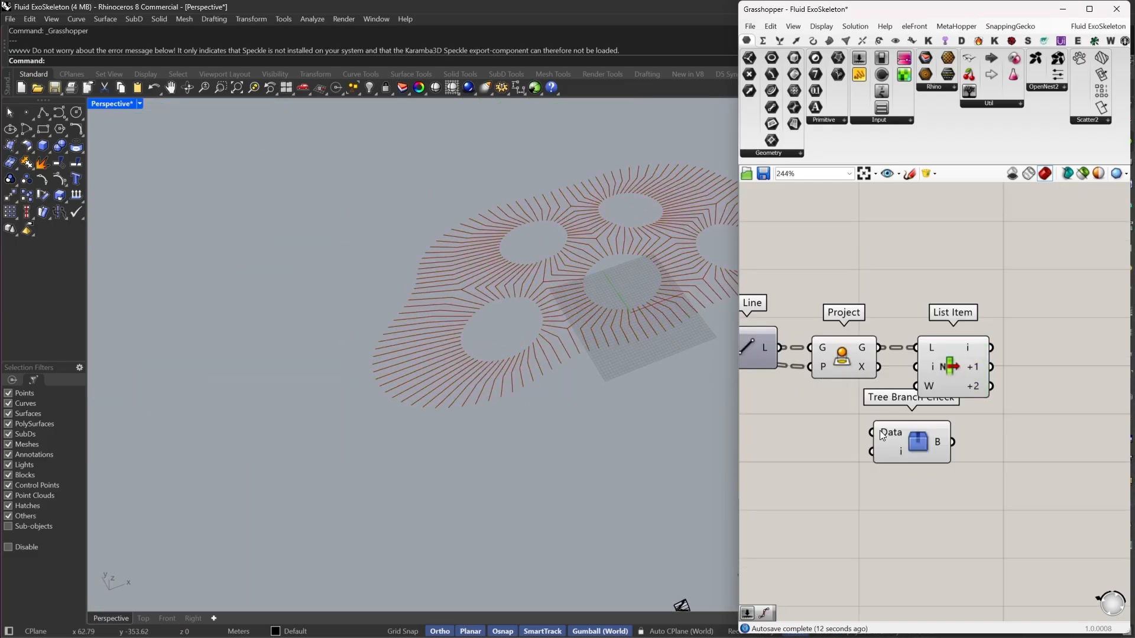
left_click_drag(881, 444, 879, 348)
right_click_drag(402, 360, 663, 386)
scroll(408, 419, "up", 6)
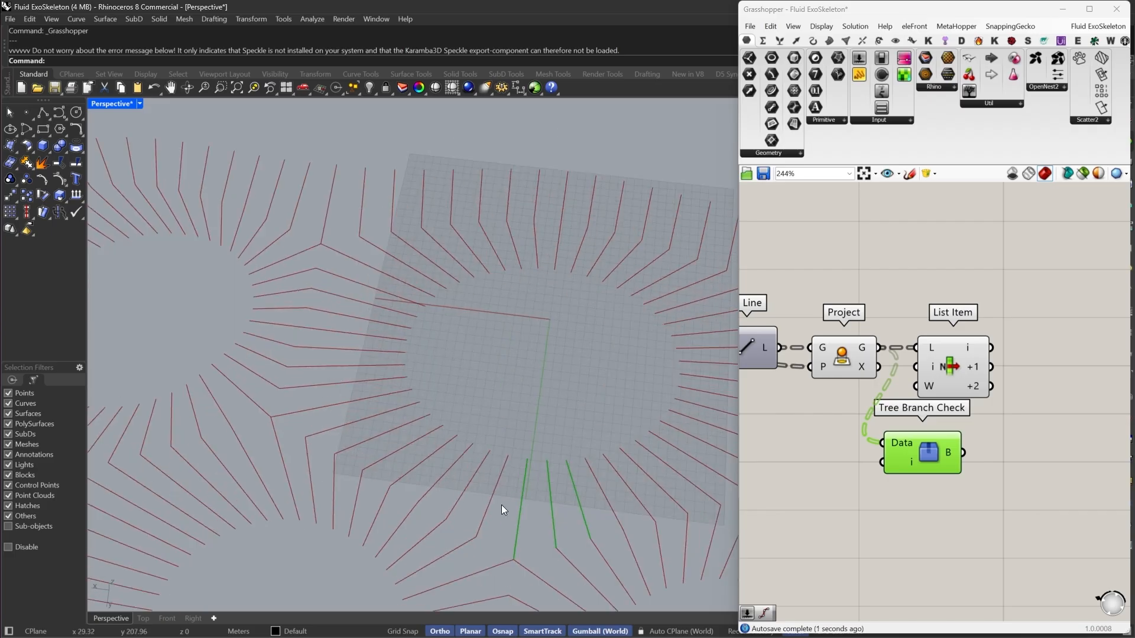
right_click_drag(502, 509, 556, 438)
scroll(496, 352, "down", 4)
right_click_drag(496, 353, 369, 387)
scroll(369, 387, "up", 4)
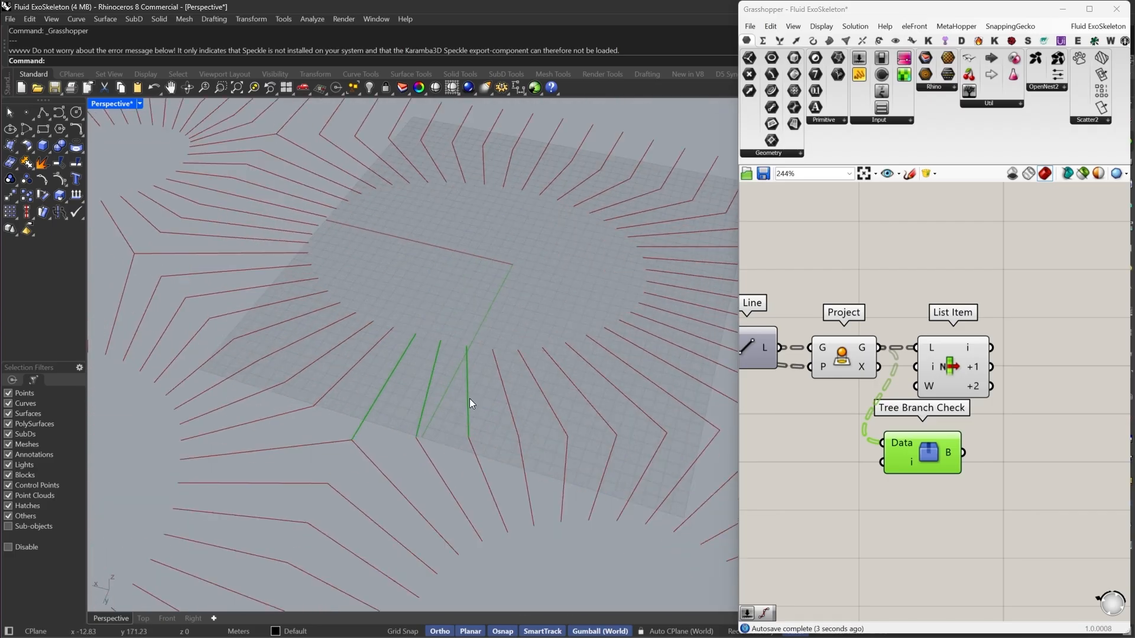
Capture a screen snip of the viewport around the three highlighted lines and open it maximized in Snipping Tool
scroll(941, 411, "down", 8)
scroll(941, 410, "down", 2)
scroll(339, 386, "up", 3)
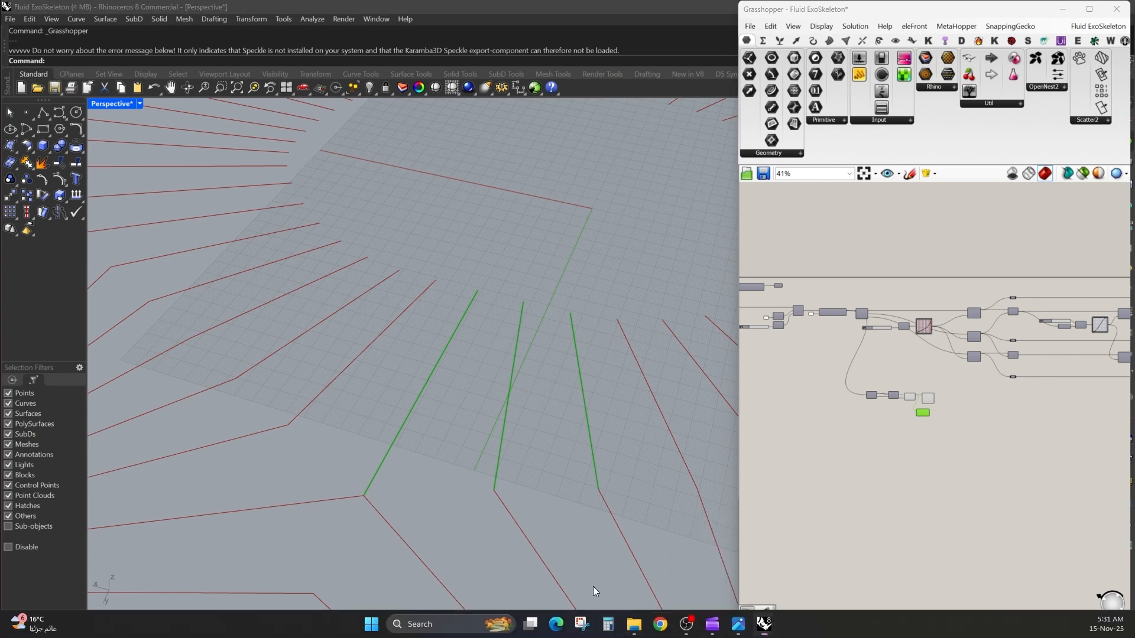
key("super+shift+s")
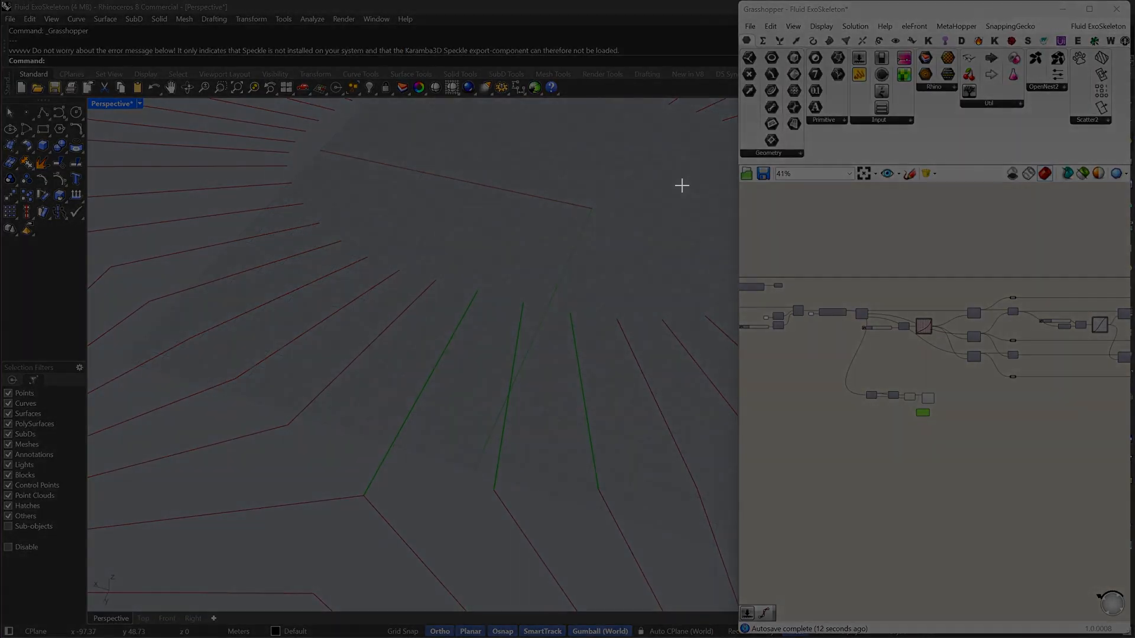
left_click_drag(680, 179, 259, 580)
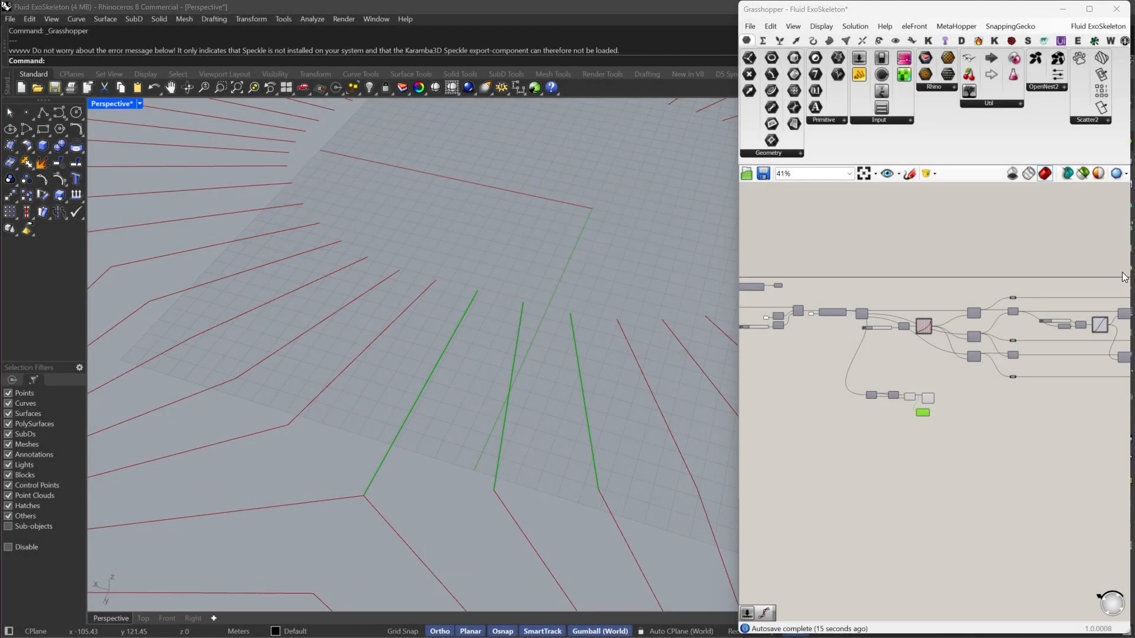
left_click_drag(1134, 207, 410, 187)
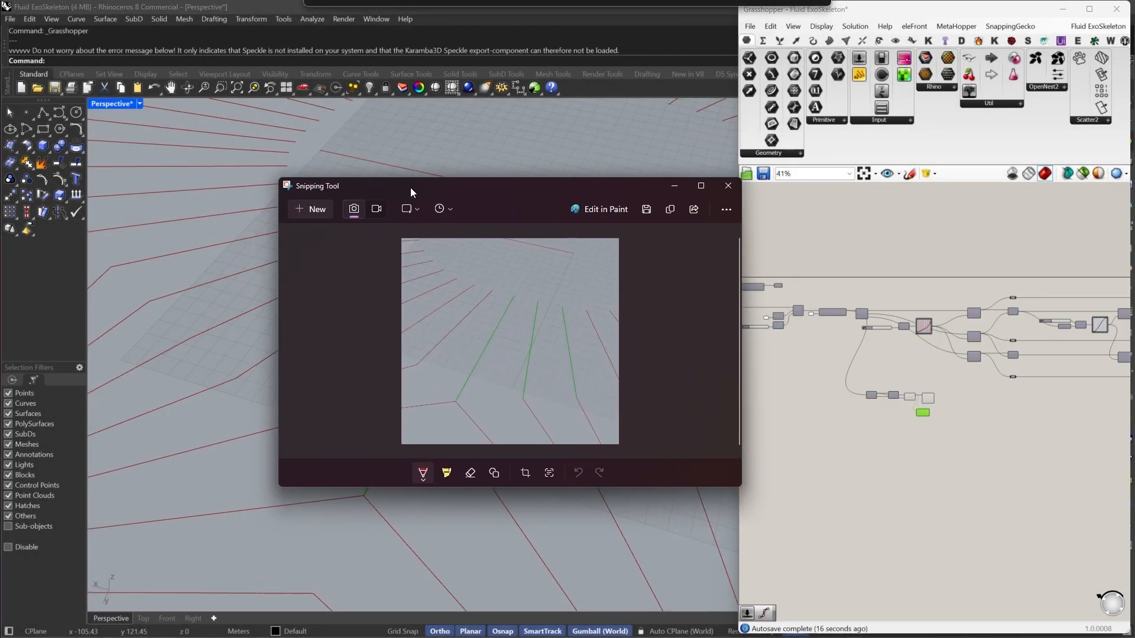
left_click(700, 185)
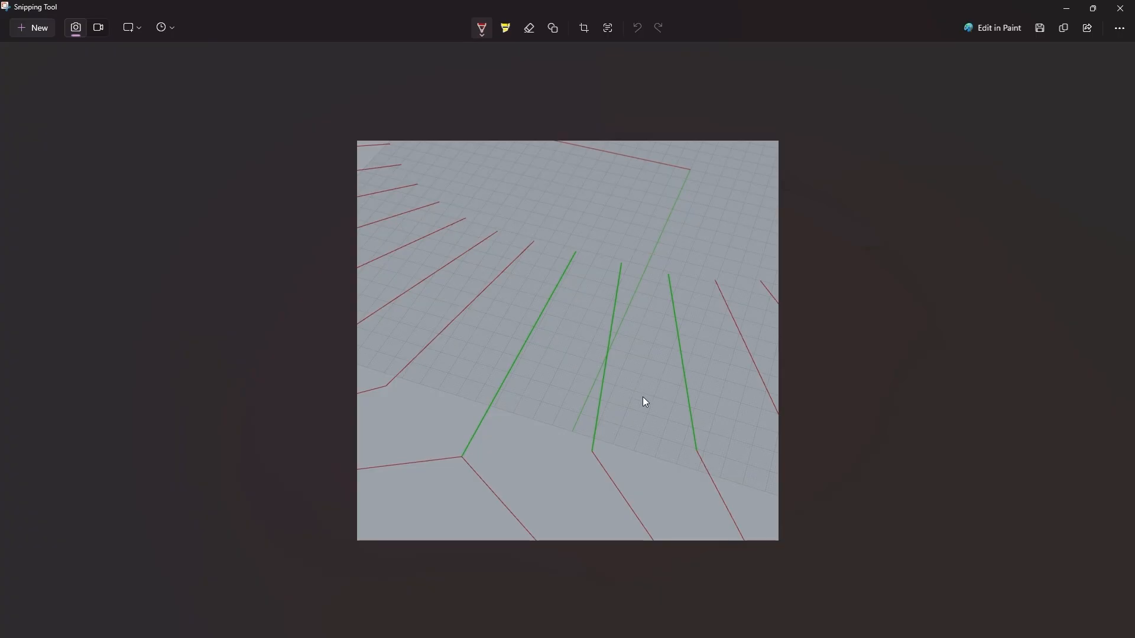
Outline the middle and right green lines in red pen, adding an arrow toward the middle line and a curved profile between them
left_click_drag(588, 457, 602, 286)
mouse_move(696, 260)
left_mouse_down()
mouse_move(733, 521)
mouse_move(562, 486)
mouse_move(616, 245)
left_mouse_up()
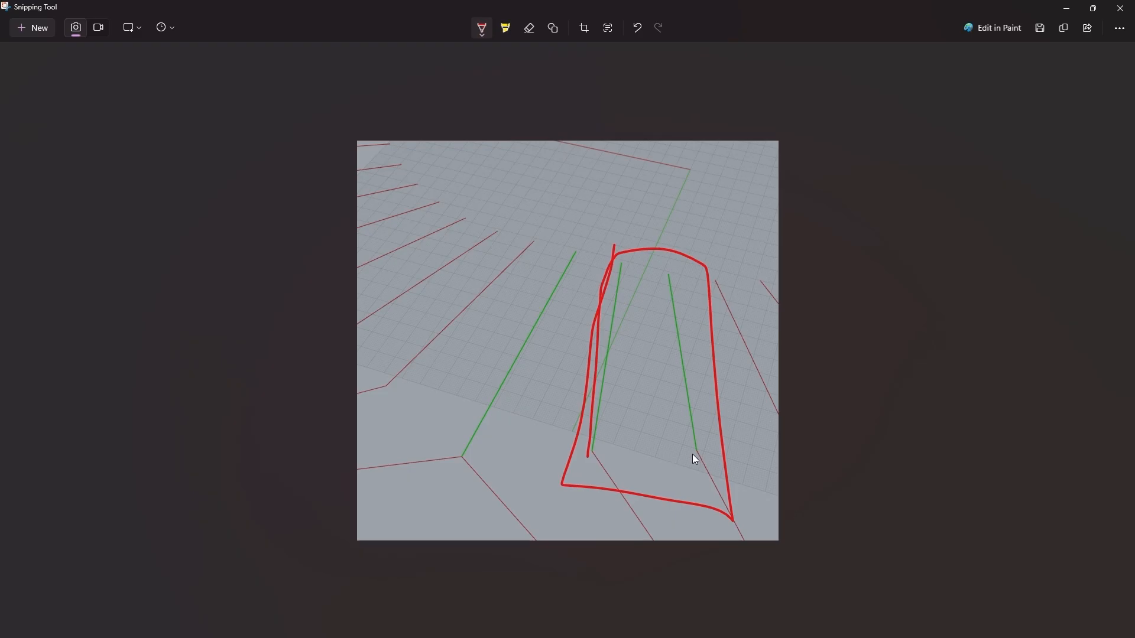
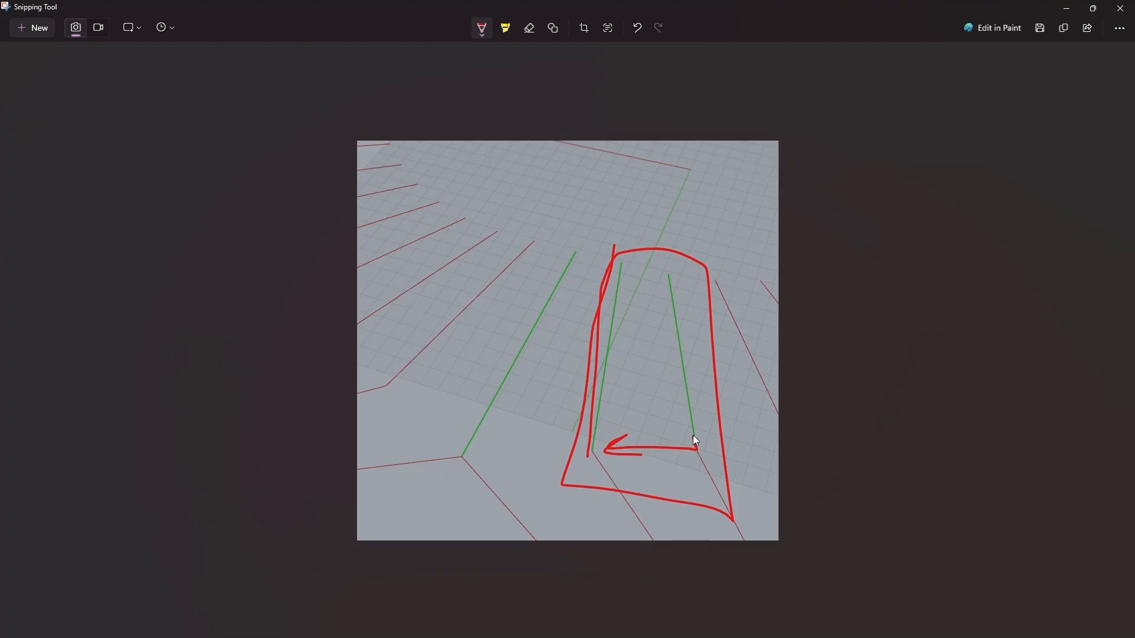
left_click_drag(632, 387, 614, 350)
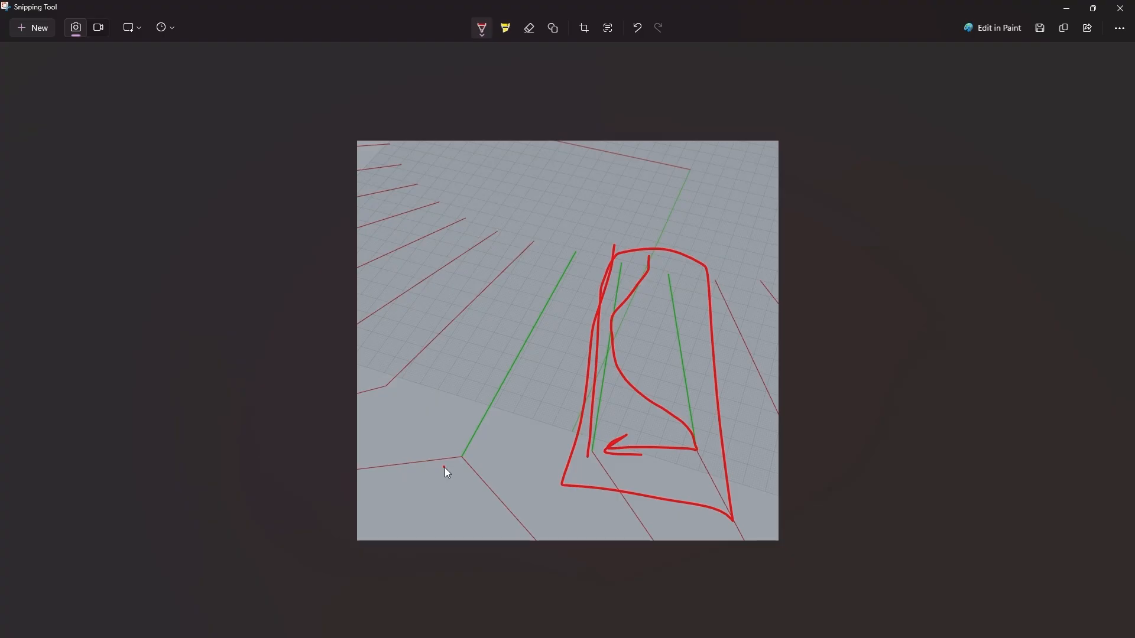
left_click_drag(449, 467, 624, 222)
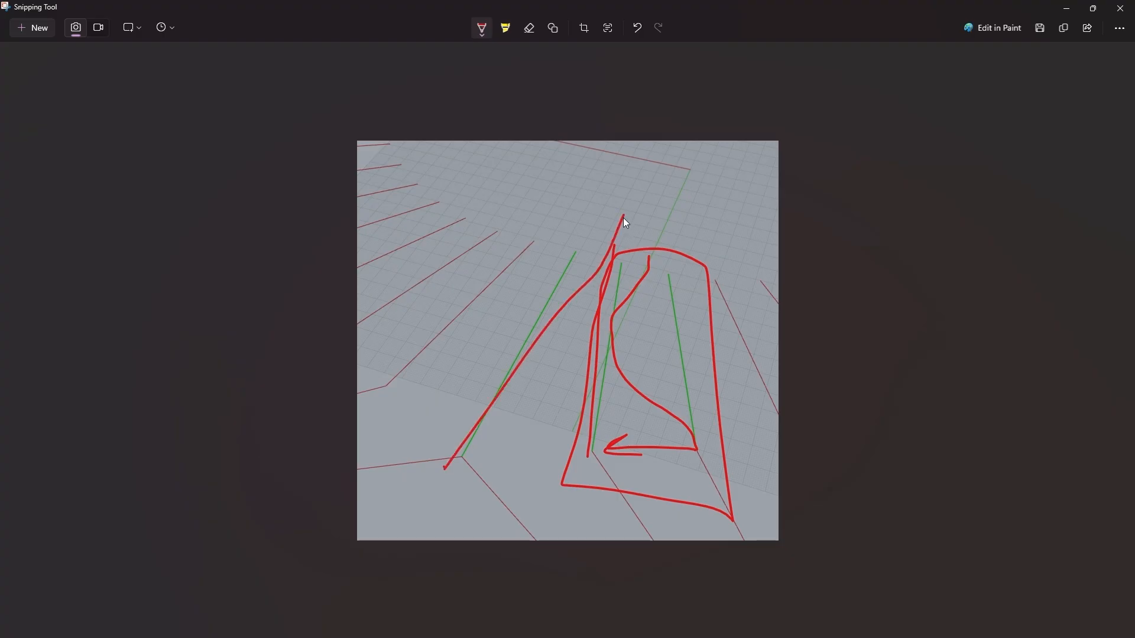
left_click(529, 28)
left_click(520, 358)
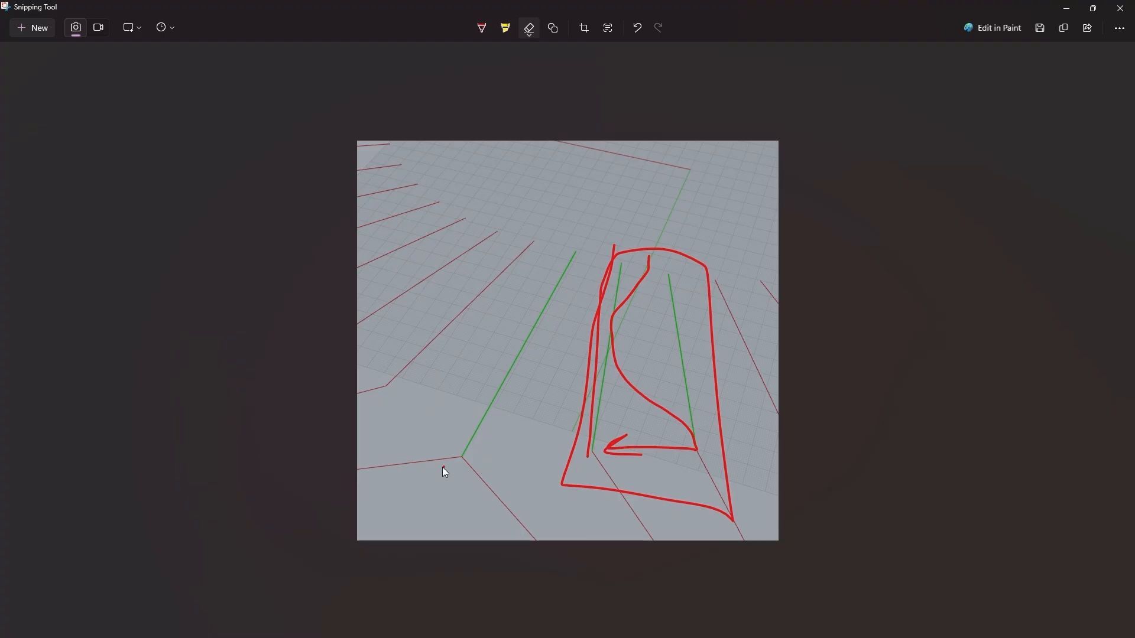
Outline the left and middle green lines in red with an arrow and mirrored curved profile, then close the snip
left_click(487, 32)
mouse_move(443, 467)
left_mouse_down()
mouse_move(554, 241)
mouse_move(593, 453)
left_mouse_up()
mouse_move(567, 507)
left_mouse_down()
mouse_move(441, 469)
mouse_move(556, 440)
left_mouse_up()
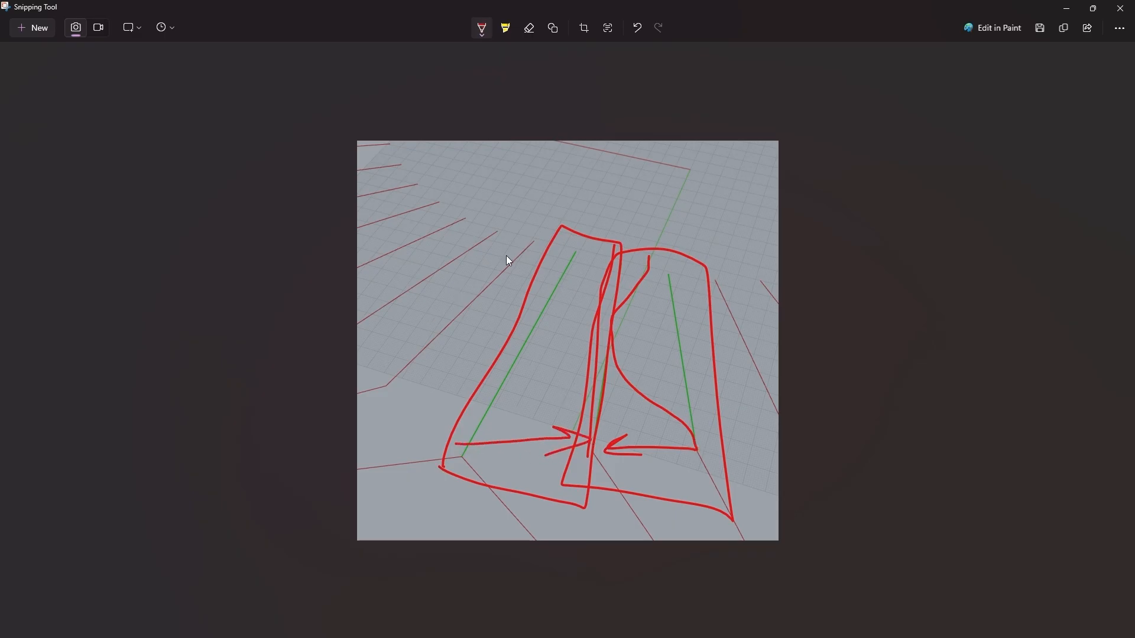
left_click_drag(459, 456, 490, 421)
left_click_drag(538, 258, 540, 243)
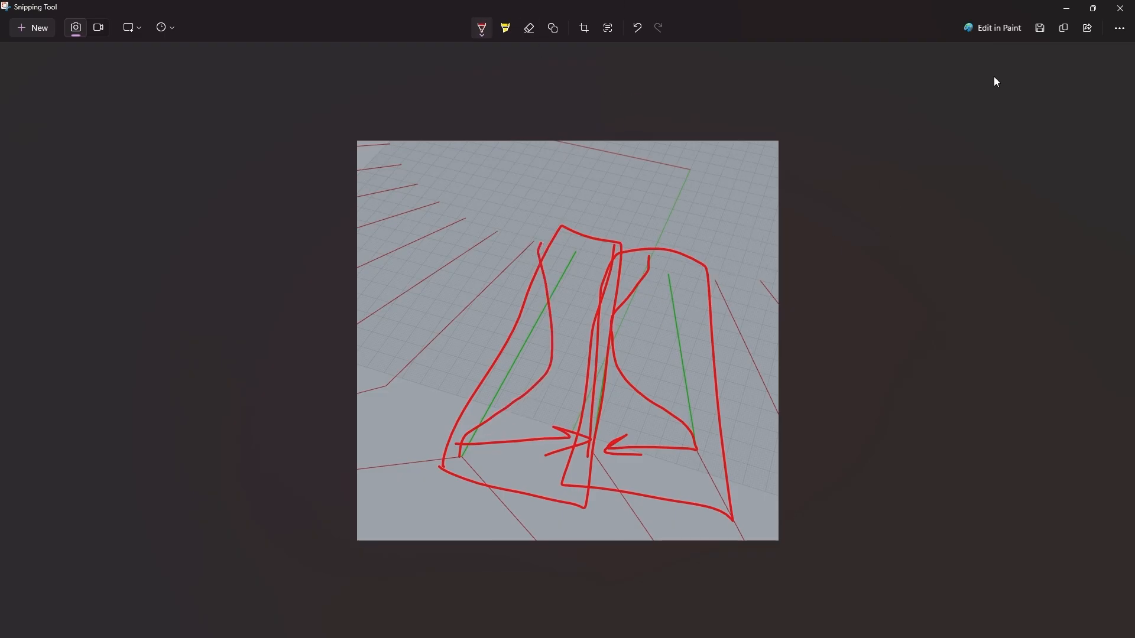
left_click(1120, 9)
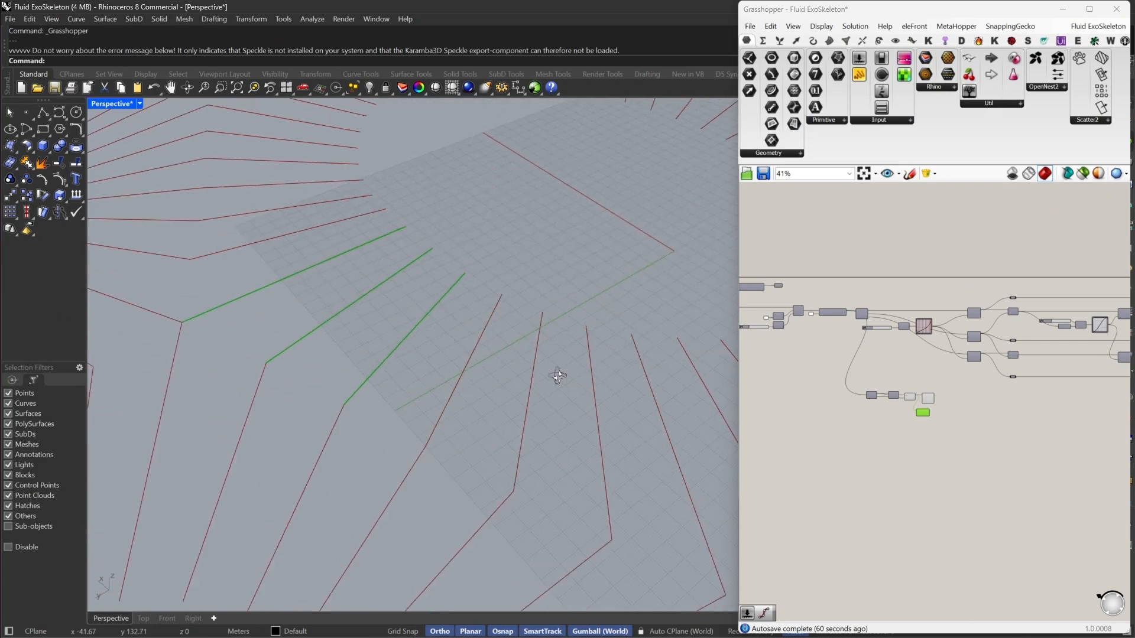
Delete the Tree Branch Check component below List Item
right_click_drag(558, 376, 635, 334)
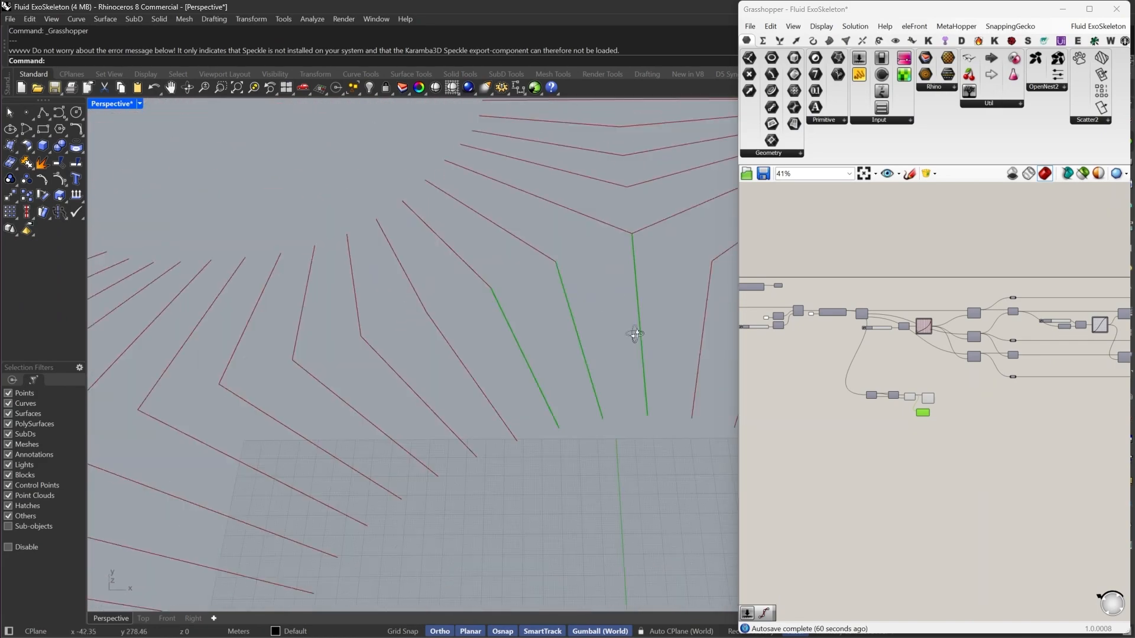
scroll(520, 358, "down", 8)
right_click_drag(473, 348, 656, 381)
scroll(913, 413, "up", 7)
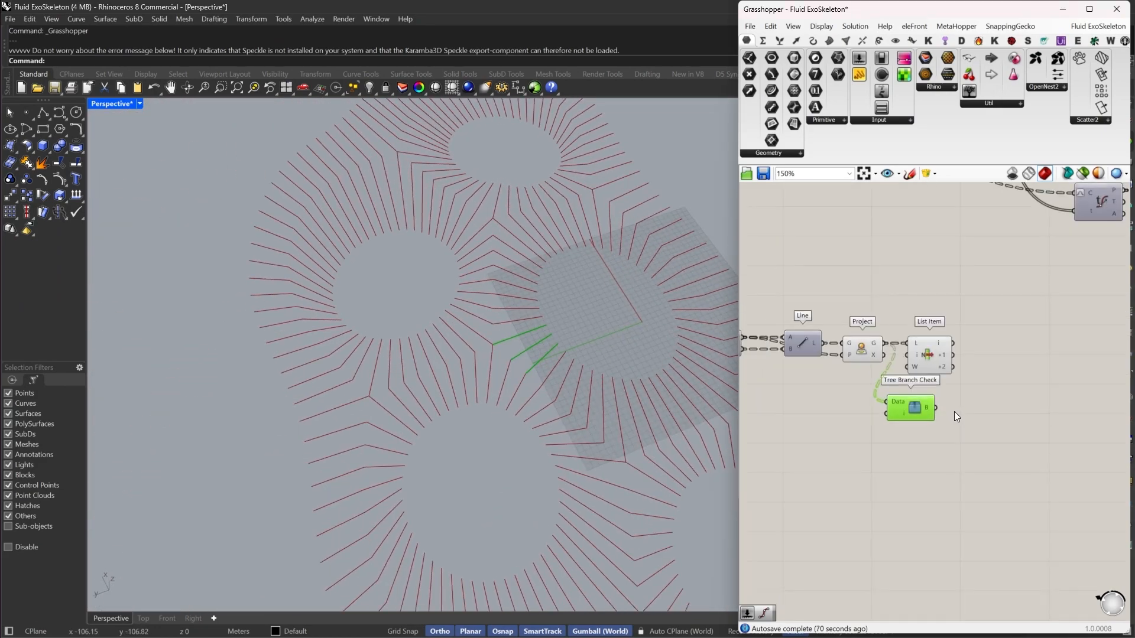
right_click_drag(954, 411, 886, 415)
left_click_drag(848, 418, 858, 431)
right_click_drag(901, 422, 942, 456)
key("Delete")
Add a Loft component, feed its curves input from List Item's i output, and place it further from List Item
right_click_drag(998, 392, 944, 389)
scroll(944, 387, "up", 2)
double_click(942, 370)
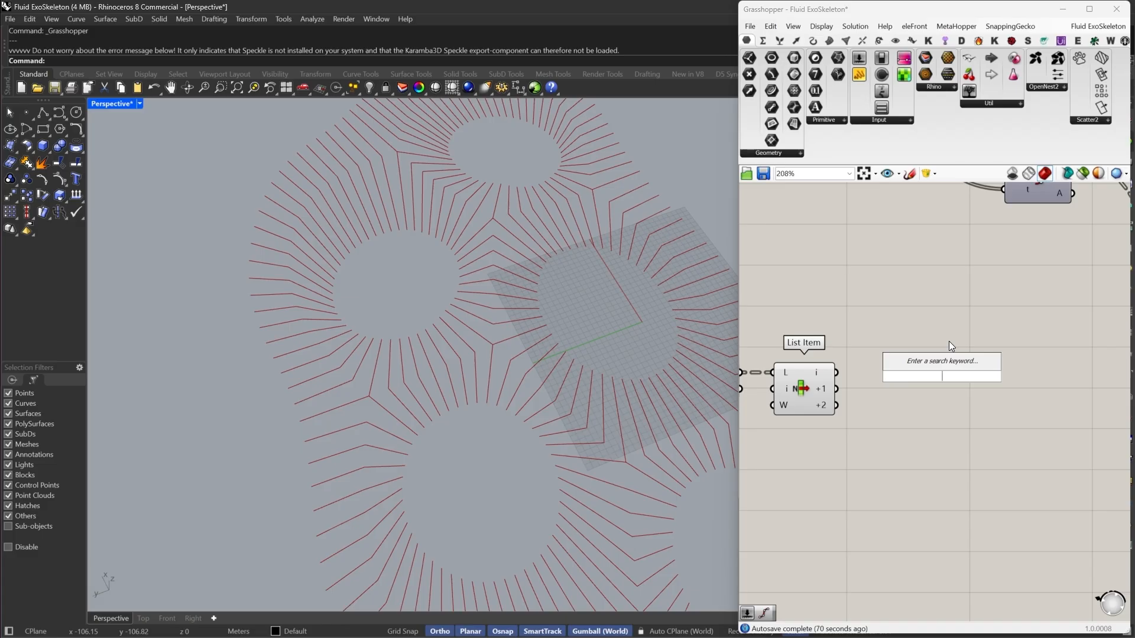
type("loft")
left_click(928, 363)
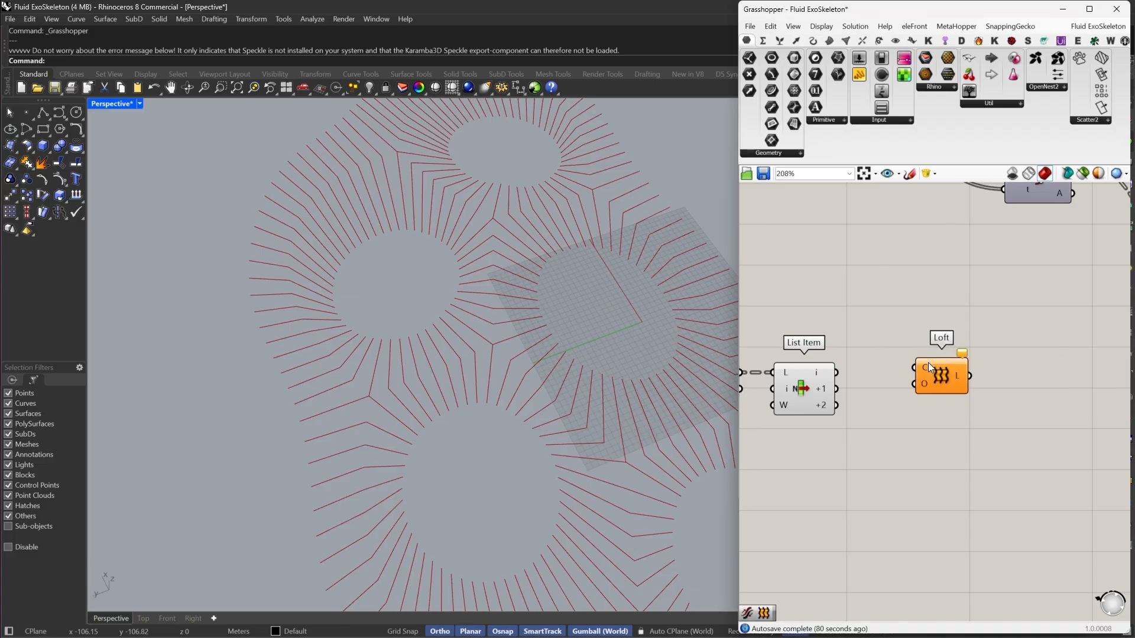
left_click_drag(916, 367, 834, 373)
left_click_drag(933, 378, 1017, 382)
Add a Merge component between List Item and Loft, connecting the i output to D1 and the +1 output to D2
double_click(911, 408)
type("merge")
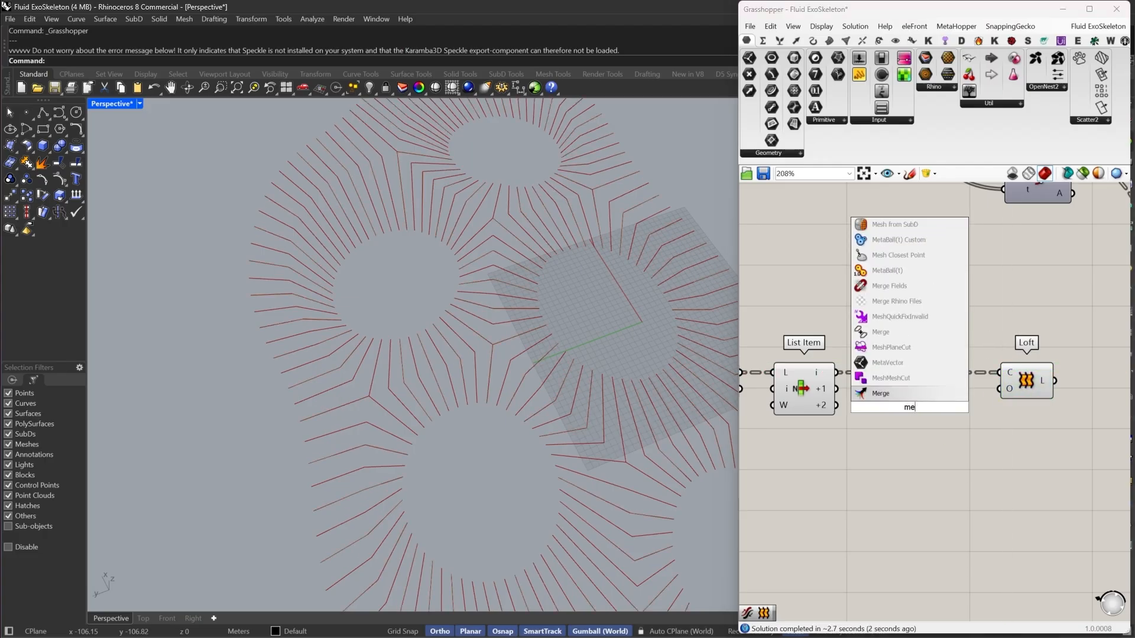
left_click(885, 380)
scroll(877, 388, "up", 2)
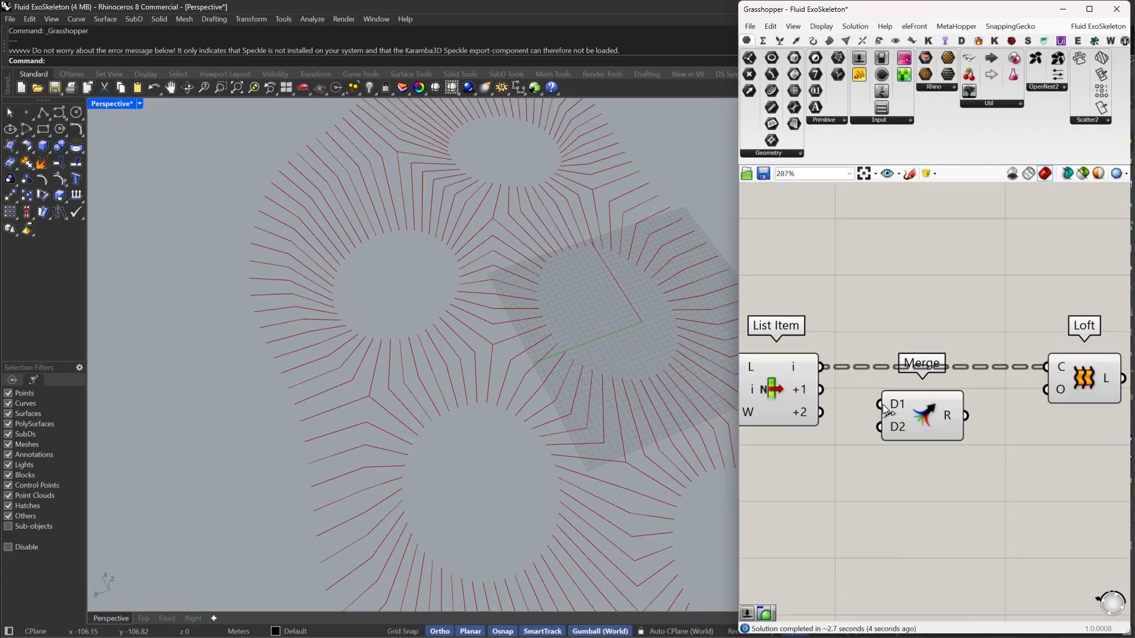
left_click_drag(879, 405, 822, 368)
left_click_drag(933, 436, 821, 389)
scroll(930, 398, "up", 2)
scroll(906, 360, "down", 2)
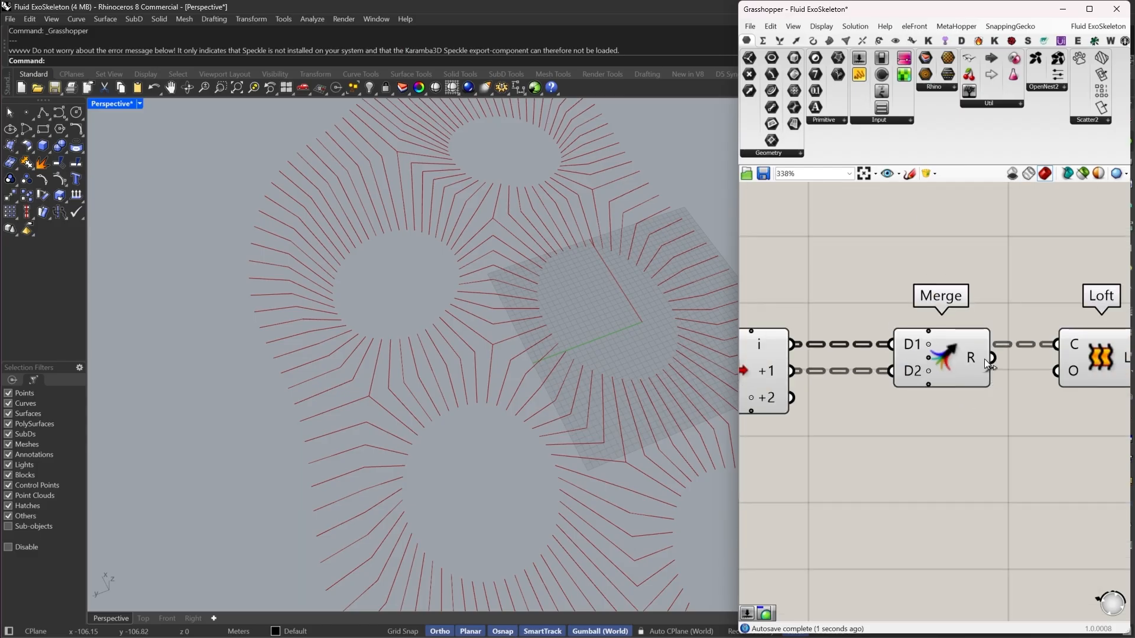
Feed the Merge component's result into the Loft component's curve input
left_click_drag(1057, 341, 1059, 344)
right_click_drag(1080, 394, 967, 376)
left_click_drag(990, 356, 1047, 369)
right_click_drag(916, 420, 949, 403)
scroll(950, 402, "down", 3)
Duplicate the Merge and Loft pair and place the copies directly below the originals
left_click_drag(1036, 419, 867, 319)
right_click_drag(894, 364, 902, 329)
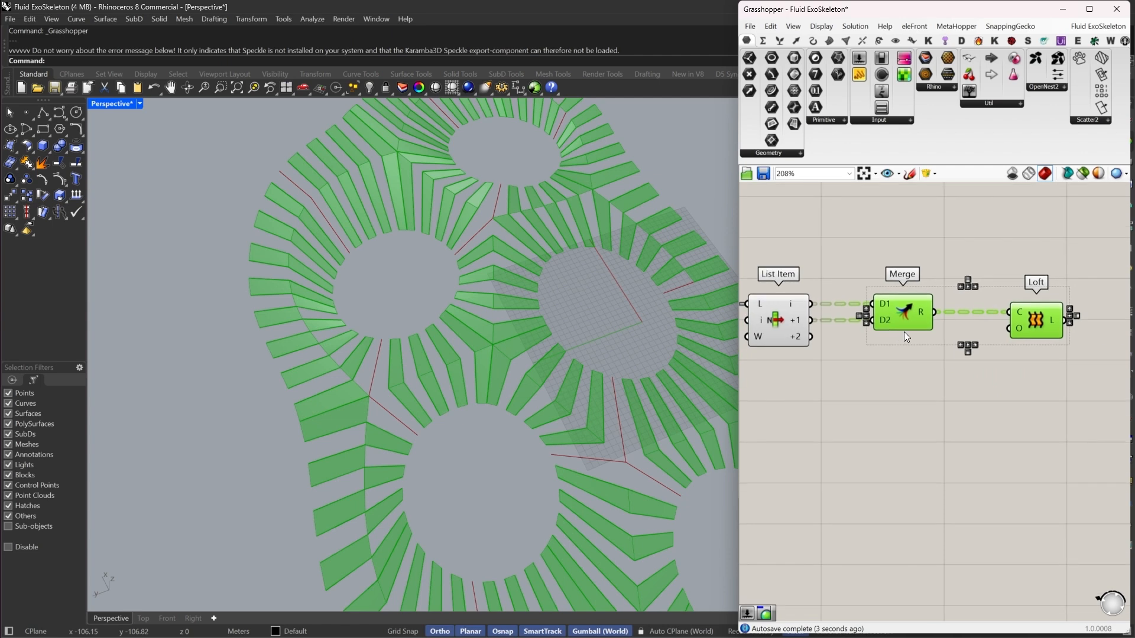
key("ctrl+c")
key("ctrl+v")
left_click_drag(909, 325, 904, 404)
left_click(879, 420)
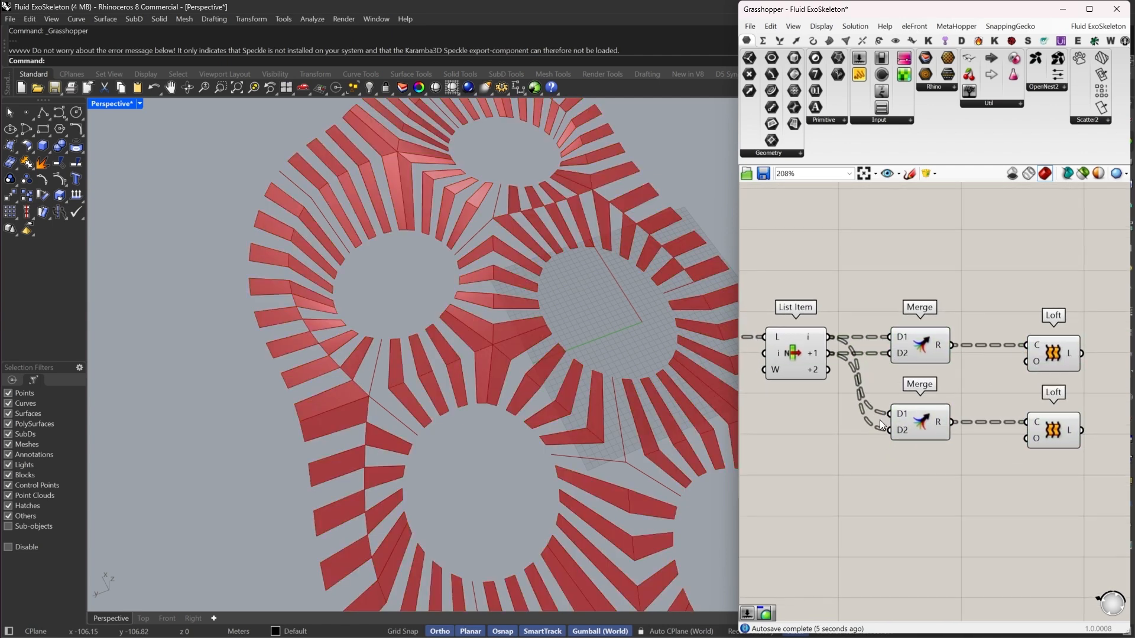
Replace the second Merge's D1 source with the List Item's +2 output
scroll(823, 349, "up", 3)
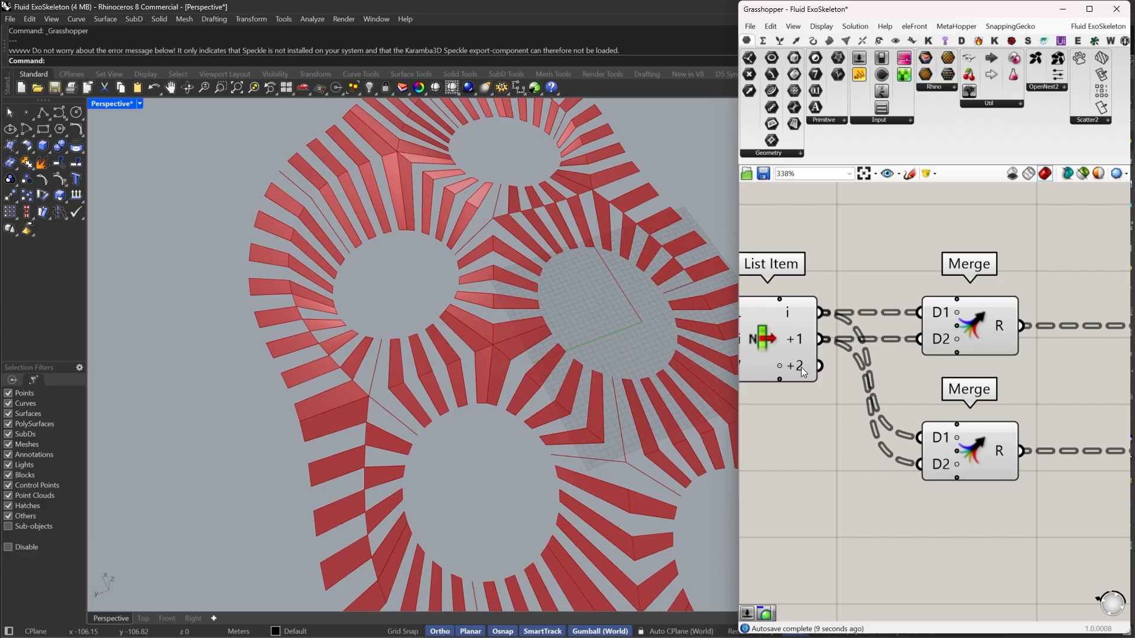
left_click_drag(819, 366, 916, 435)
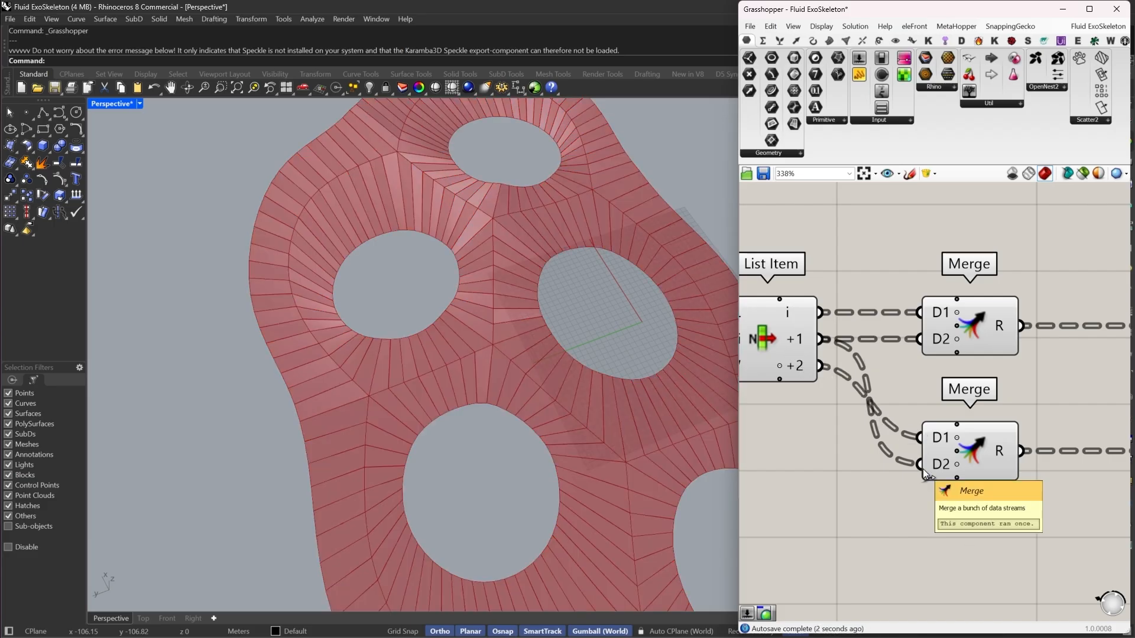
right_click_drag(1059, 396, 924, 406)
scroll(1048, 370, "down", 3)
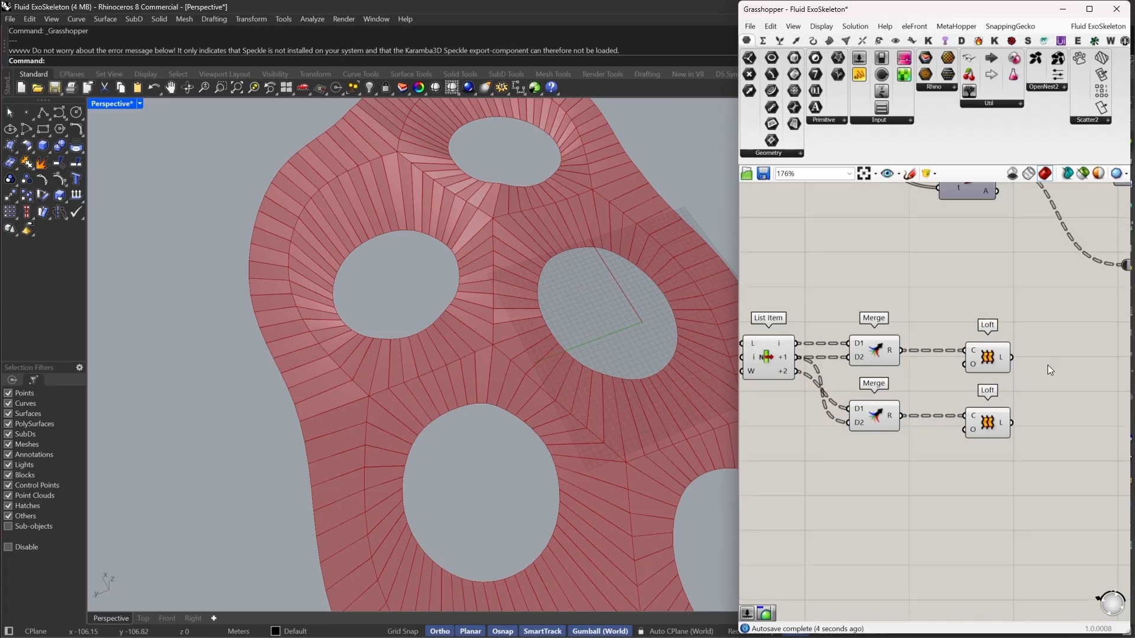
Add a Project component that projects objects onto a plane and feed it the first Loft's output
right_click_drag(1047, 364, 924, 353)
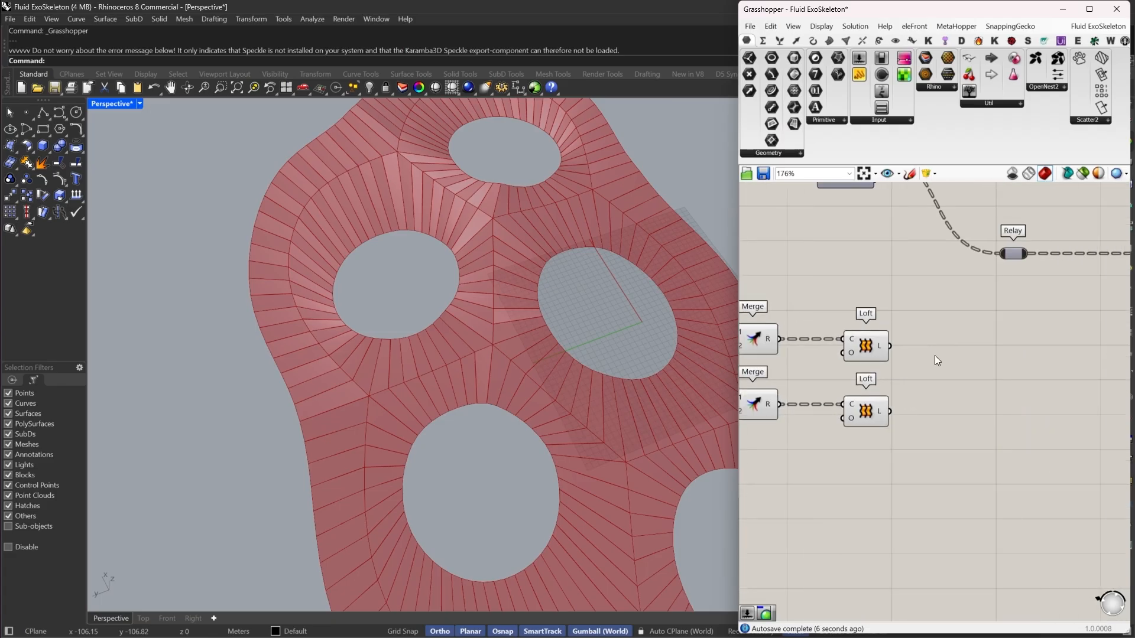
right_click_drag(889, 358, 857, 367)
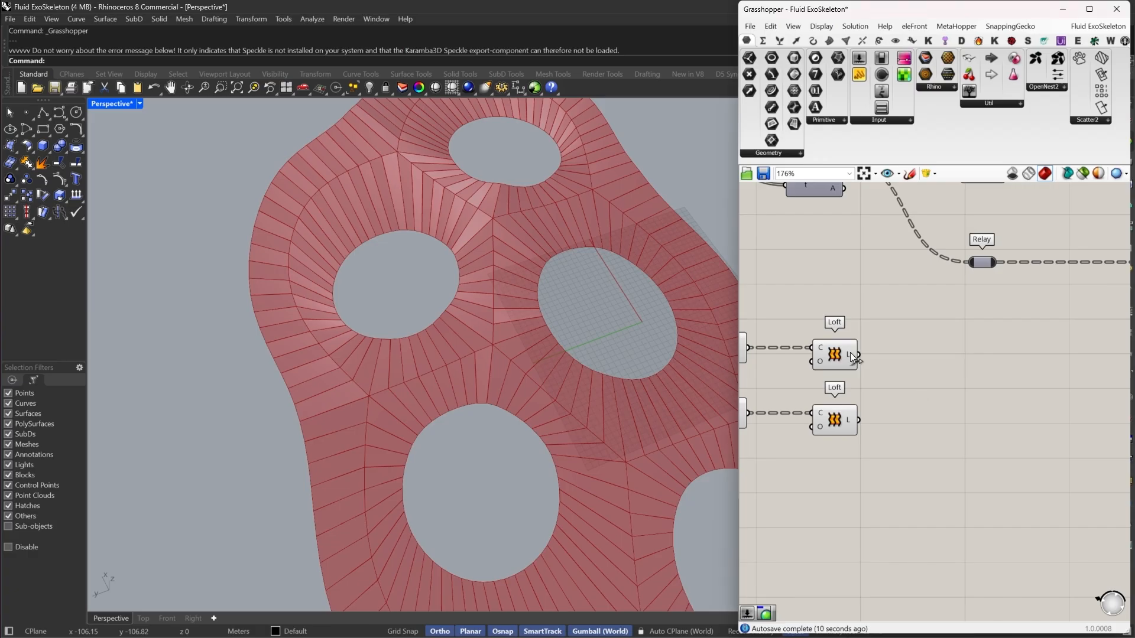
left_click(829, 357)
right_click_drag(423, 503, 558, 388)
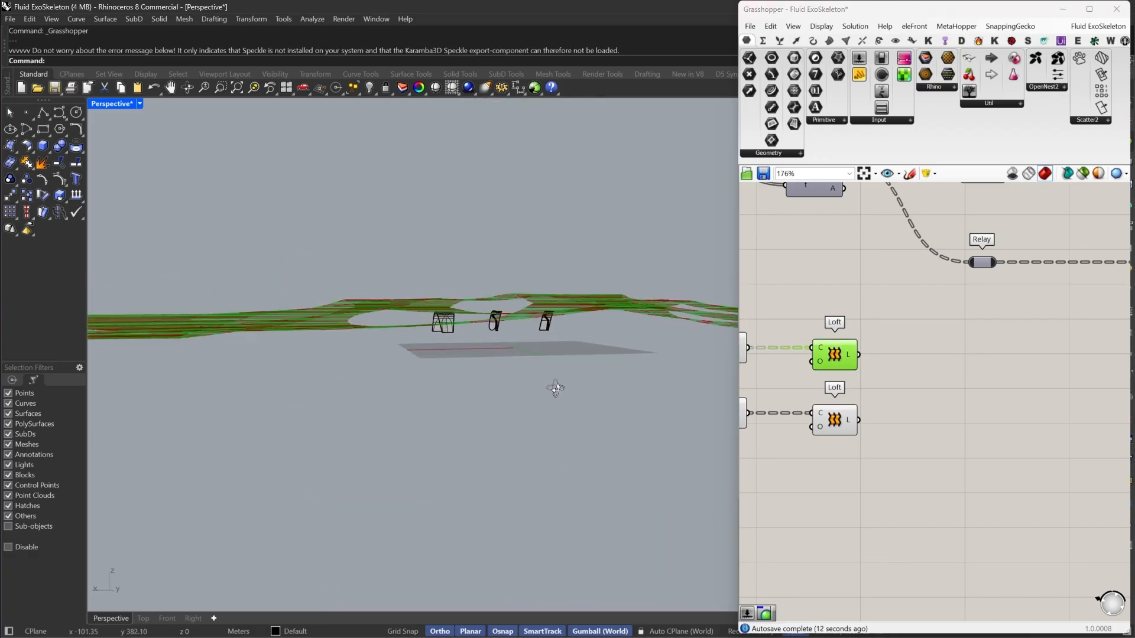
right_click_drag(613, 365, 618, 364)
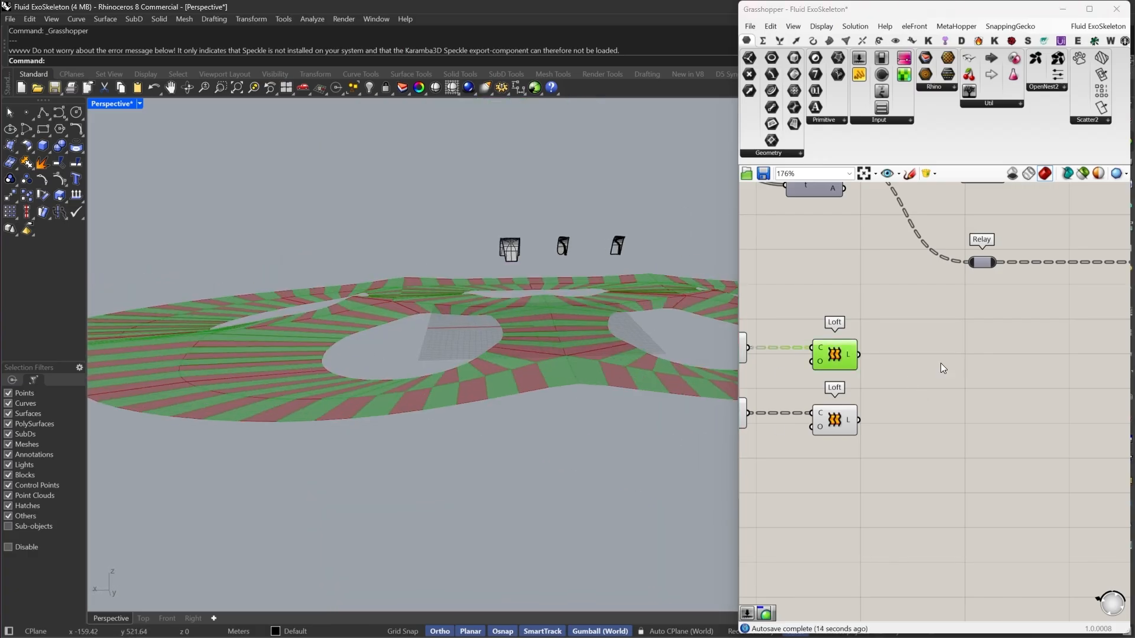
scroll(885, 366, "up", 2)
double_click(886, 362)
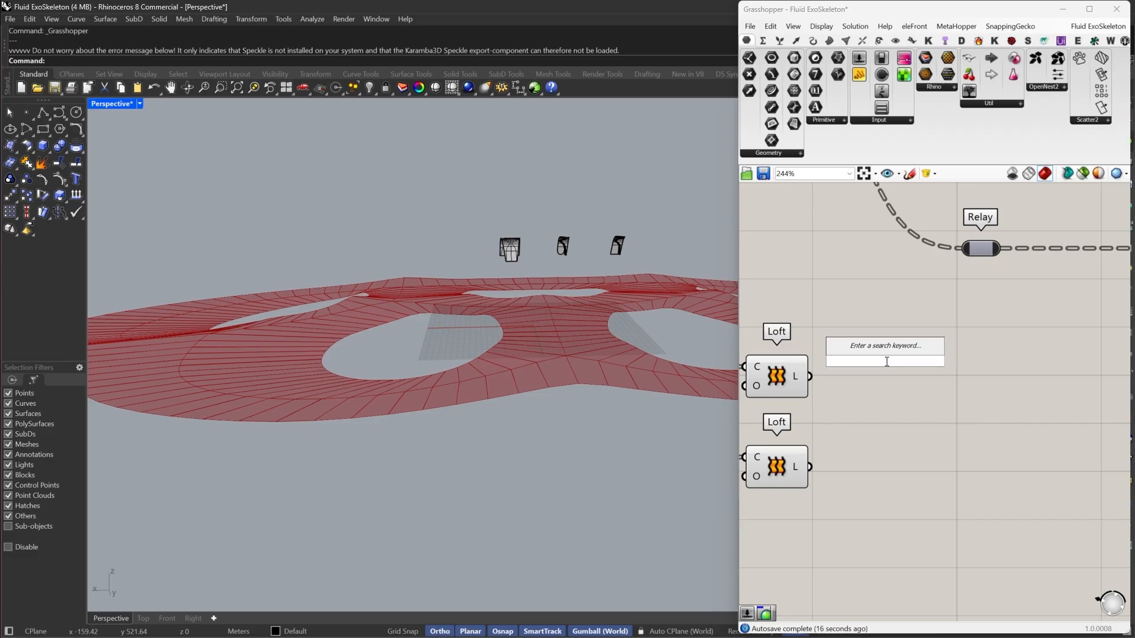
type("pro")
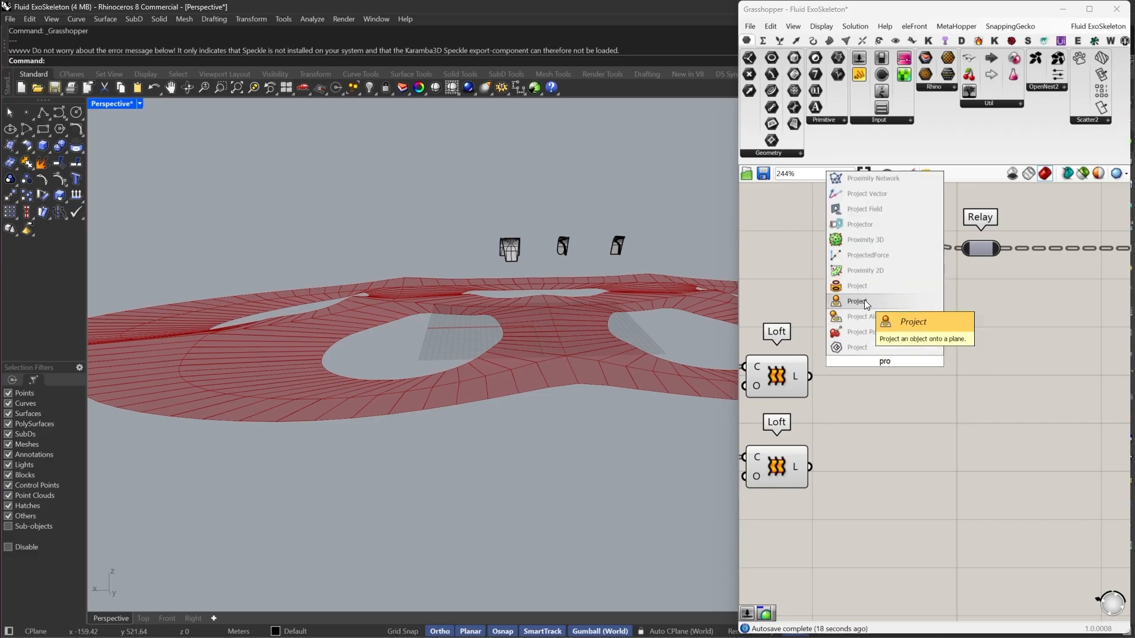
left_click(864, 301)
left_click_drag(809, 376, 971, 389)
right_click_drag(971, 405, 982, 339)
Duplicate the Project component below the first and connect the second Loft to its geometry input
key("ctrl+c")
key("ctrl+v")
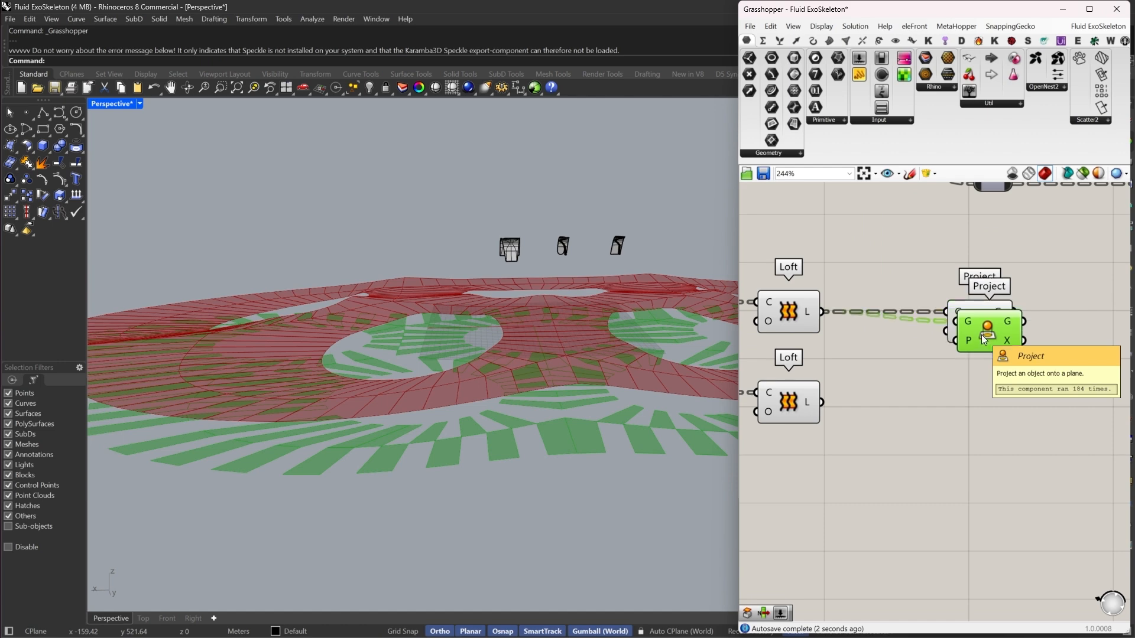
left_click_drag(982, 339, 822, 403)
left_click_drag(977, 460, 981, 418)
left_click_drag(1025, 506, 975, 302)
left_click(1014, 299)
Move both Project components closer to the Loft components
right_click_drag(1014, 299, 950, 361)
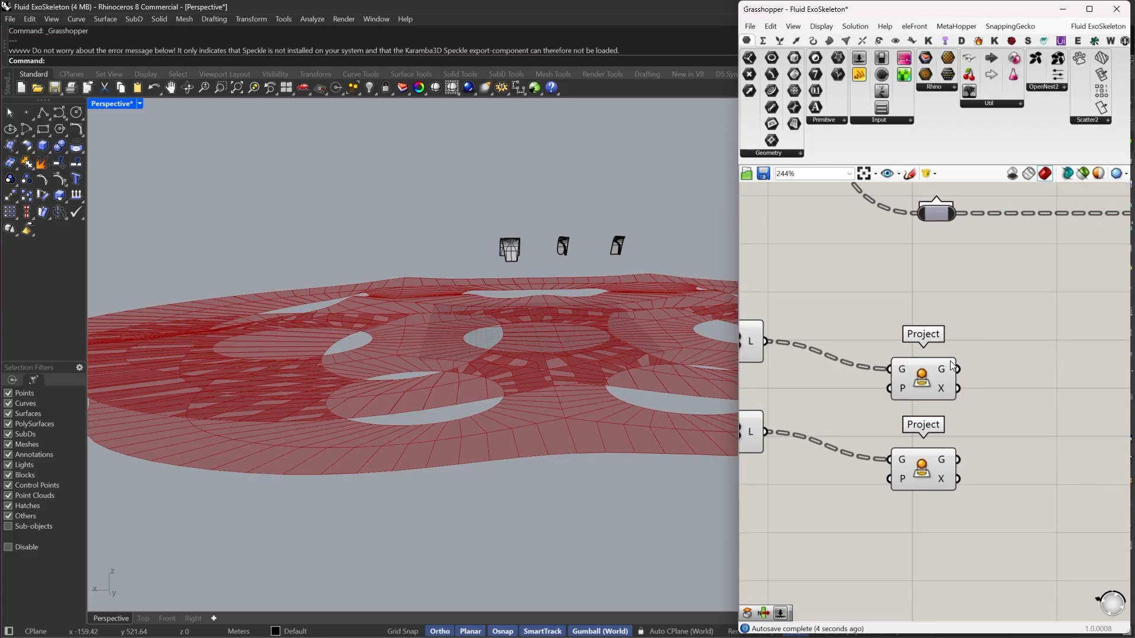
left_click_drag(988, 313, 859, 559)
right_click_drag(901, 406, 948, 420)
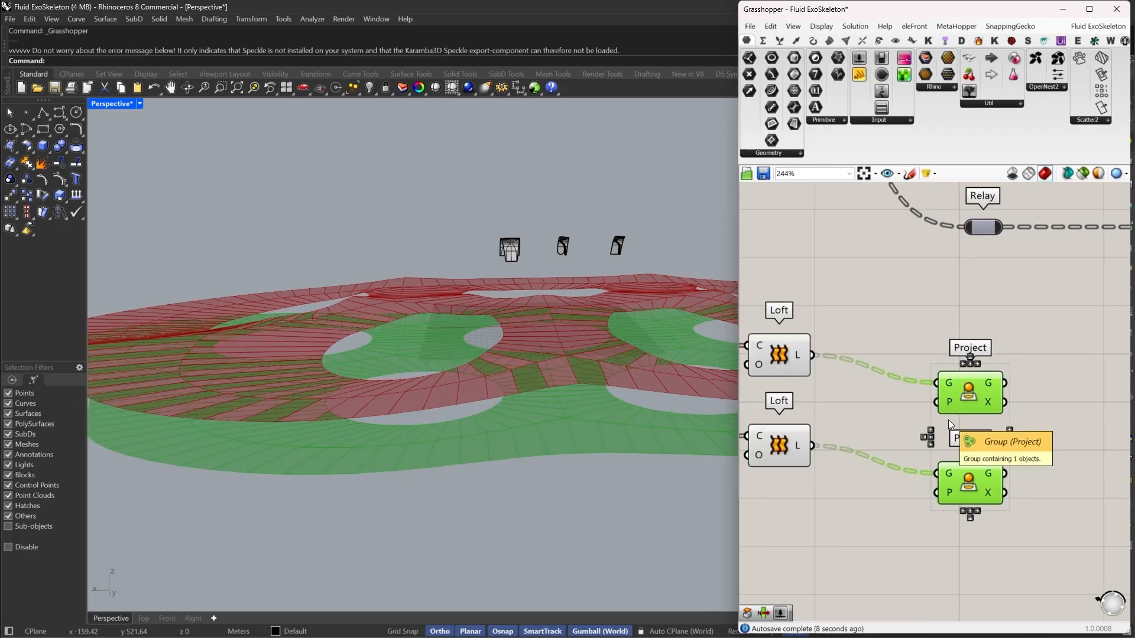
left_click_drag(972, 394, 898, 396)
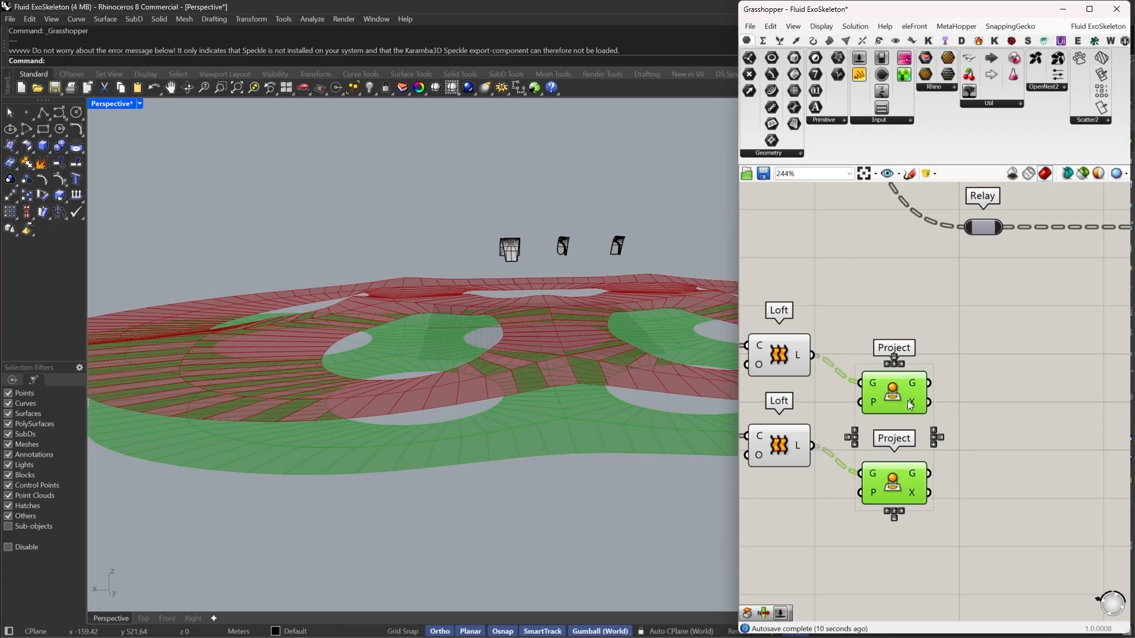
left_click(985, 365)
Add a Twisted Boxes from 2 Surfs component beyond the two Project components
right_click_drag(985, 365, 969, 386)
right_click_drag(549, 295, 601, 426)
scroll(441, 382, "down", 3)
right_click_drag(975, 339, 959, 358)
double_click(963, 369)
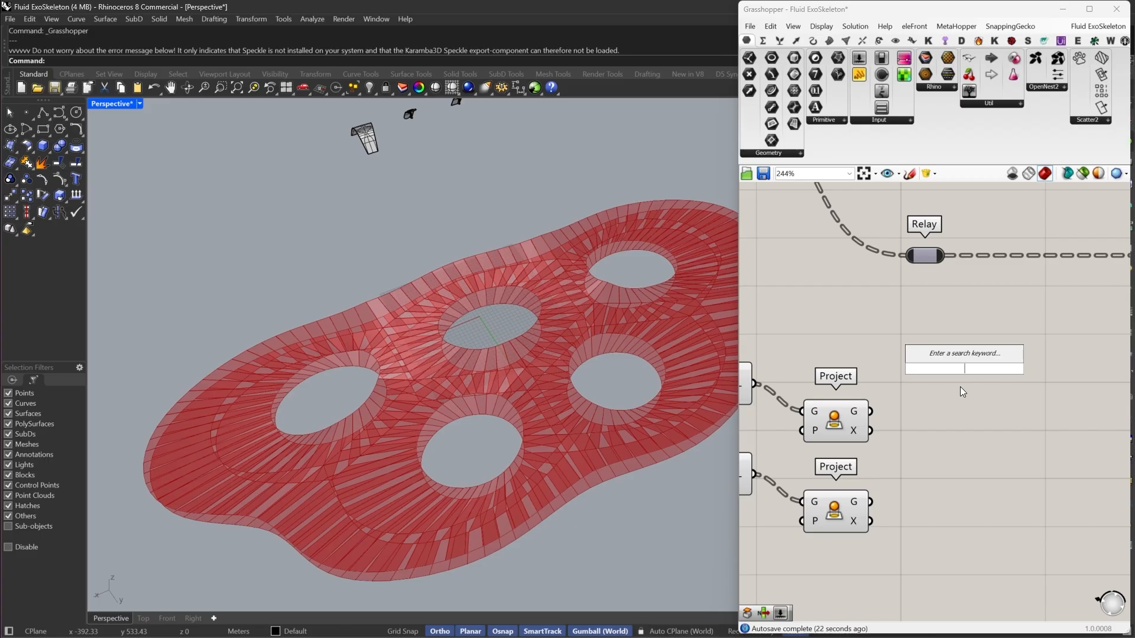
type("tw")
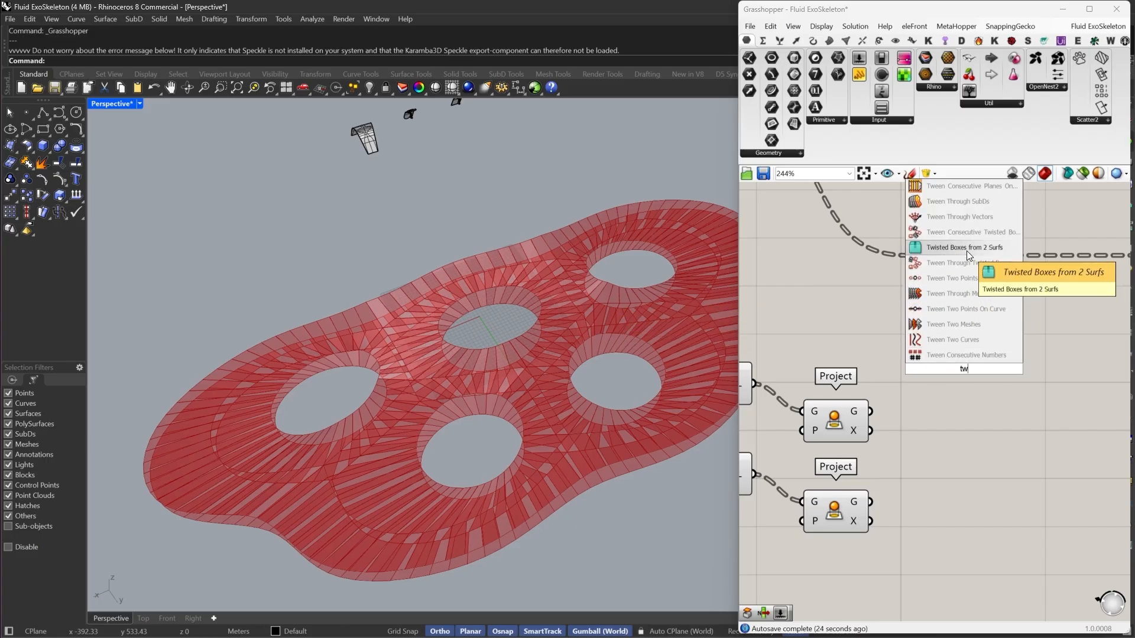
left_click(967, 251)
left_click_drag(977, 360, 1053, 401)
right_click_drag(1054, 400, 959, 367)
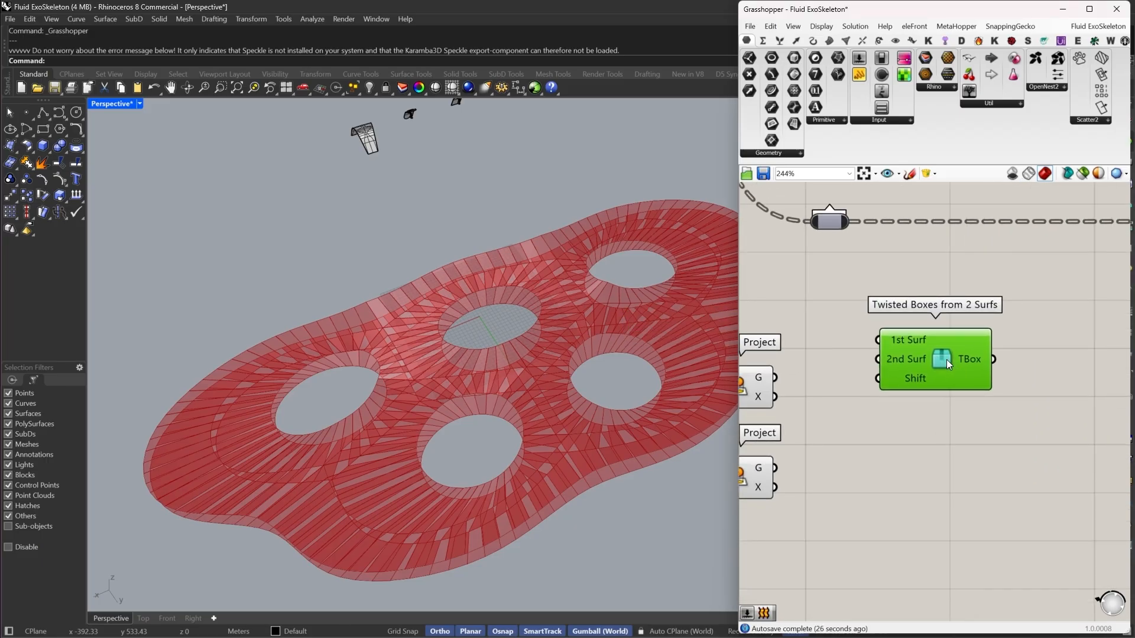
Open the Twisted Boxes from 2 Surfs cluster and examine its two surface inputs and the Shift input
double_click(945, 360)
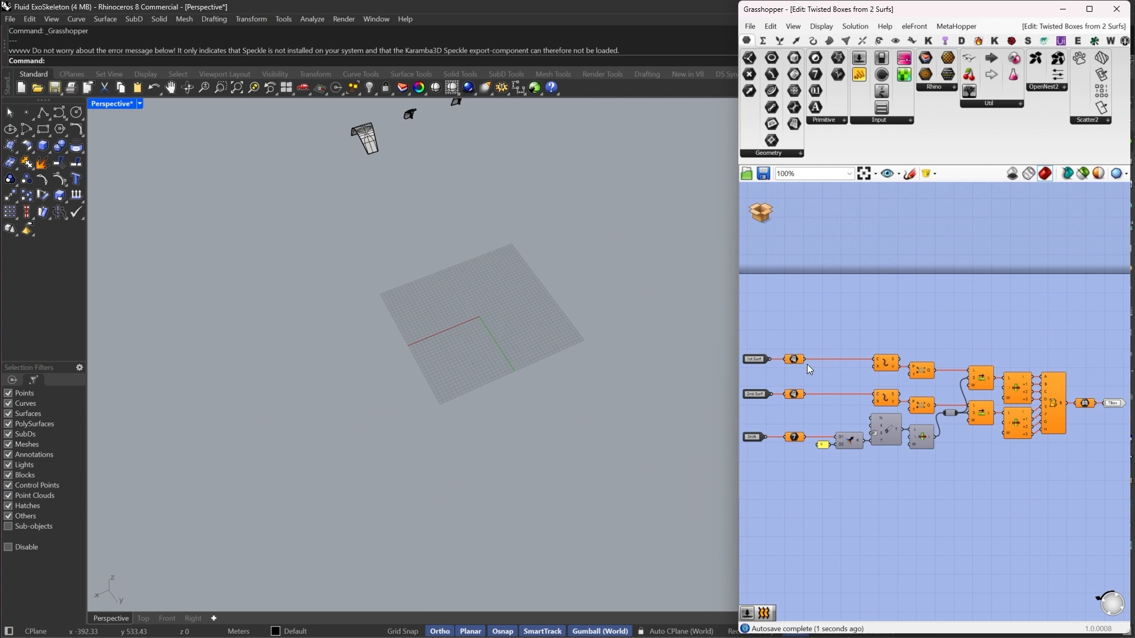
scroll(807, 364, "up", 2)
left_click_drag(822, 312, 775, 346)
left_click_drag(827, 376, 772, 428)
right_click_drag(824, 440, 904, 411)
left_click_drag(883, 405, 807, 484)
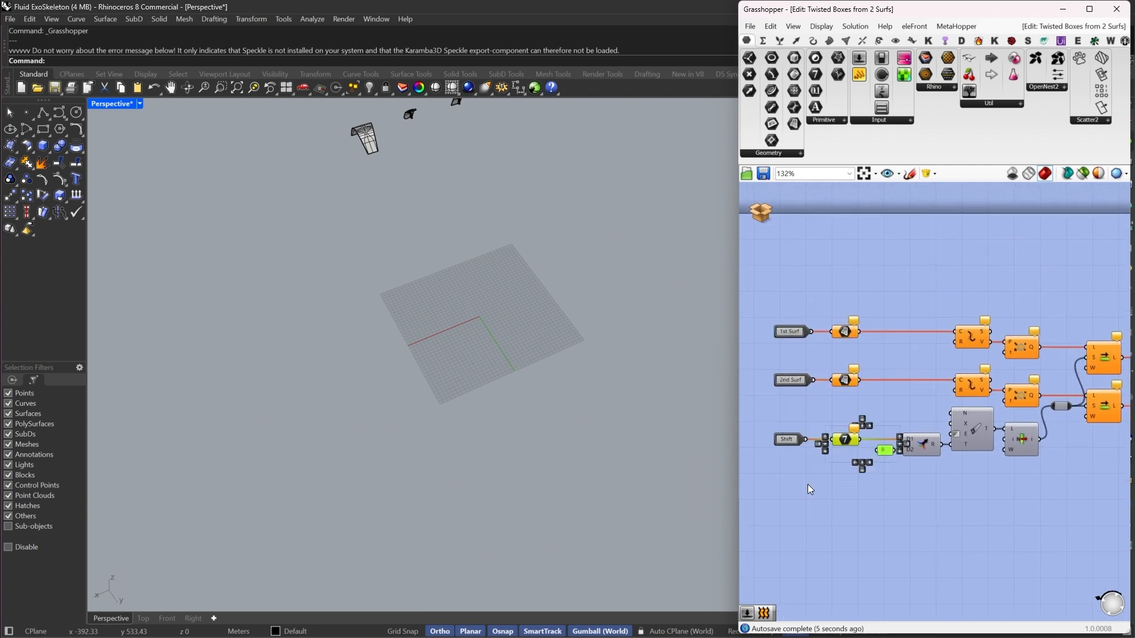
Examine the cluster's paired components that extract the surface vertices, order them and shift the lists
right_click_drag(1014, 357, 875, 384)
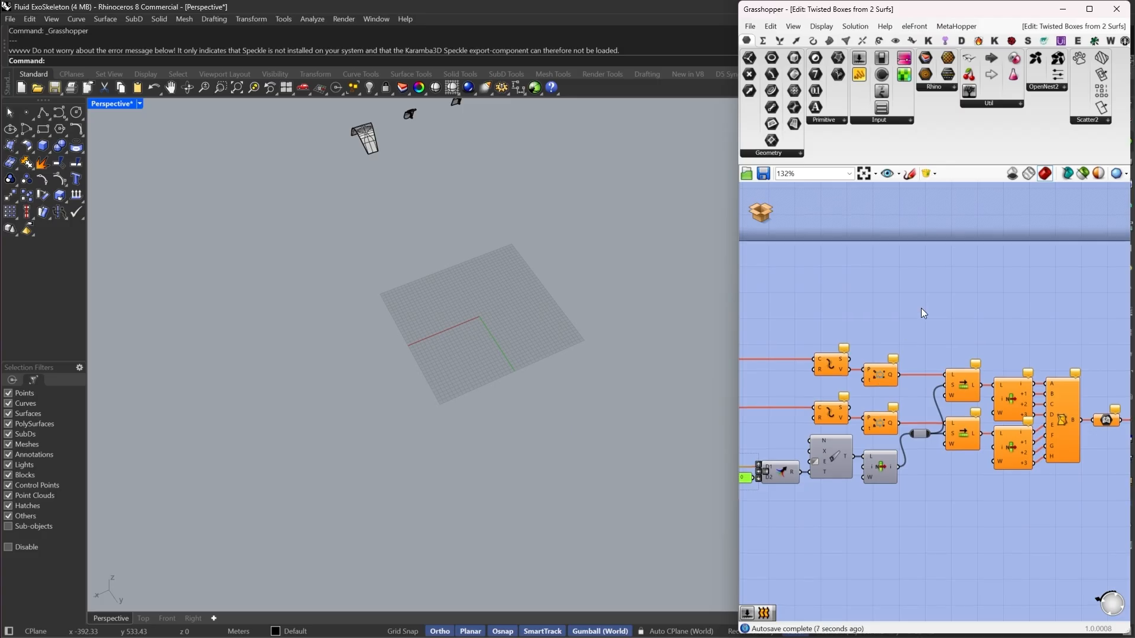
scroll(812, 383, "up", 2)
left_click_drag(857, 313, 816, 397)
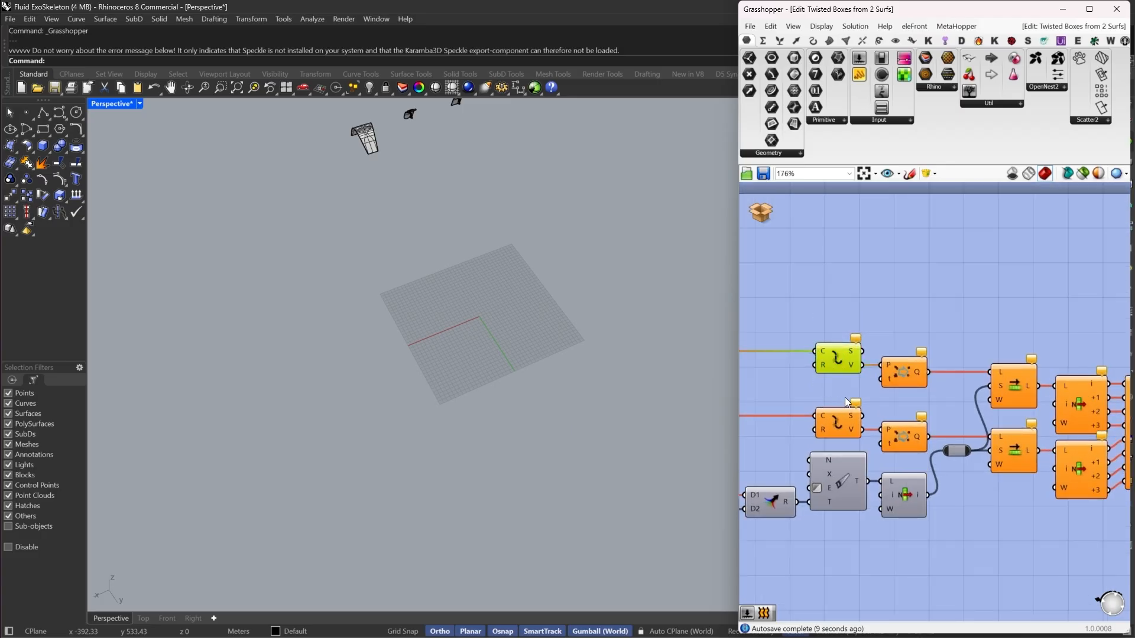
left_click(831, 434, "shift")
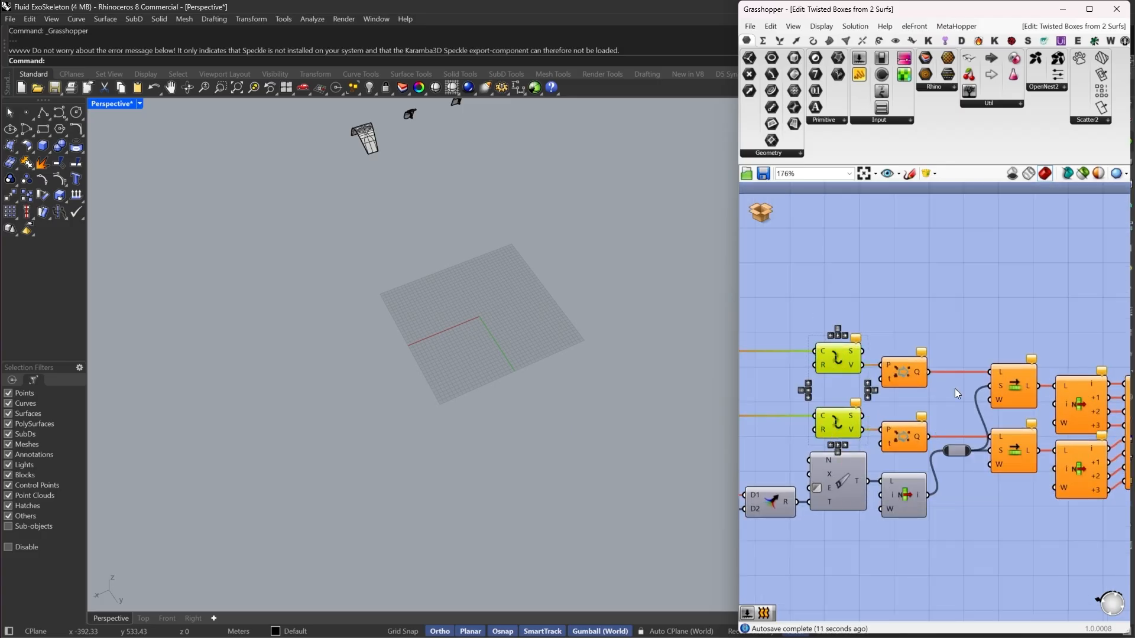
right_click_drag(955, 393, 856, 401)
left_click_drag(840, 334, 771, 450)
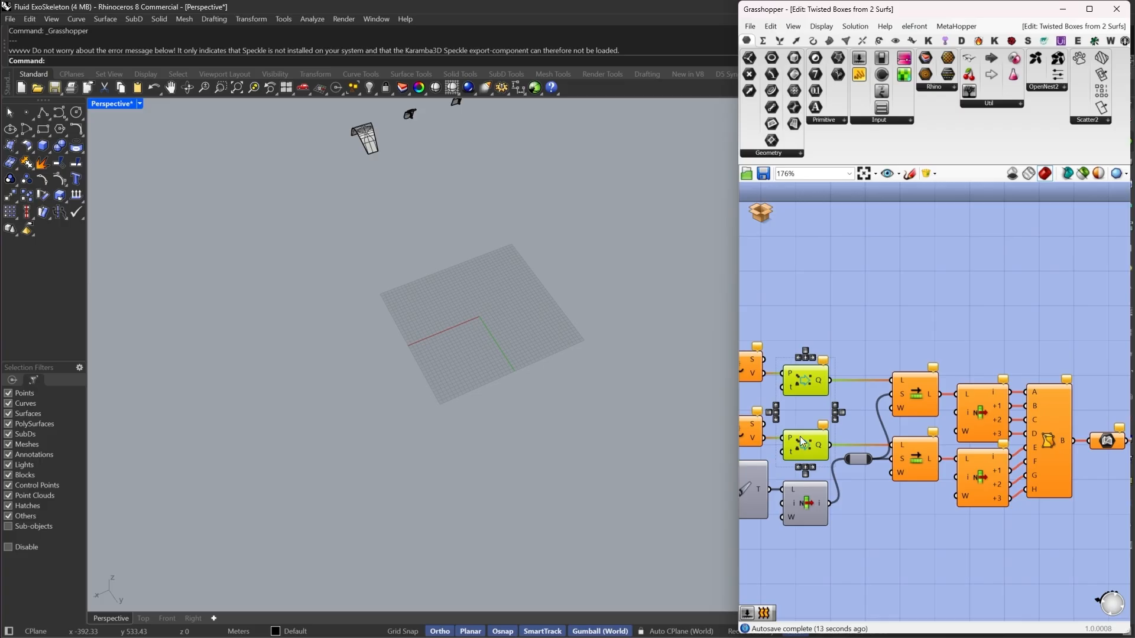
left_click_drag(935, 306, 903, 527)
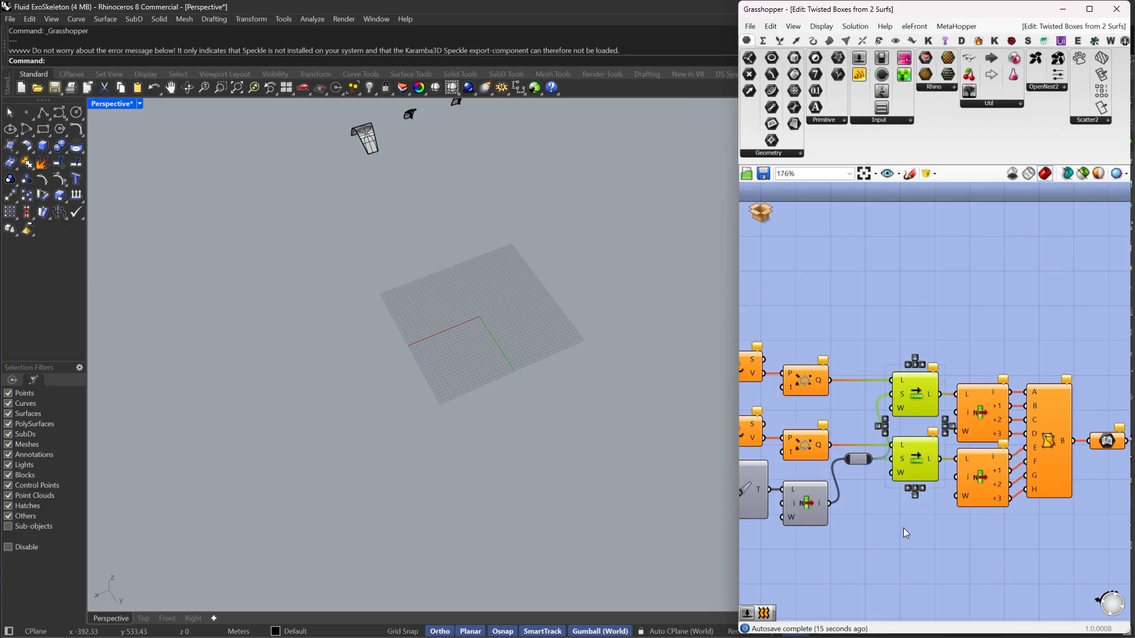
Inspect how the two List Item components supply corner points A to H of the Twisted Box
right_click_drag(1013, 509, 875, 492)
scroll(924, 409, "up", 2)
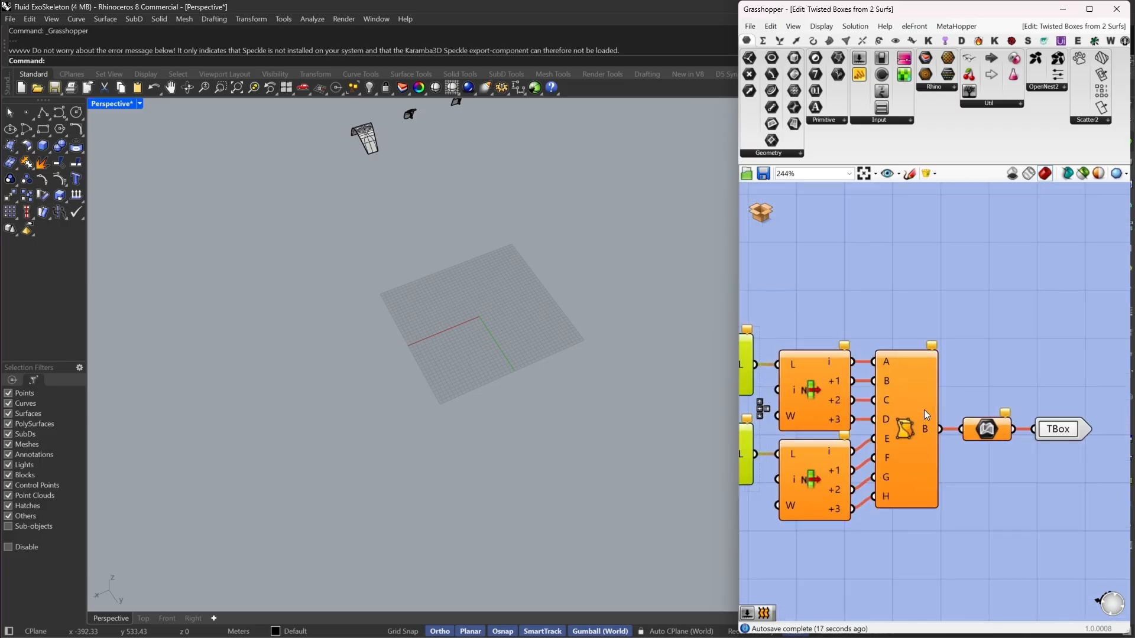
left_click(905, 431)
scroll(904, 432, "up", 1)
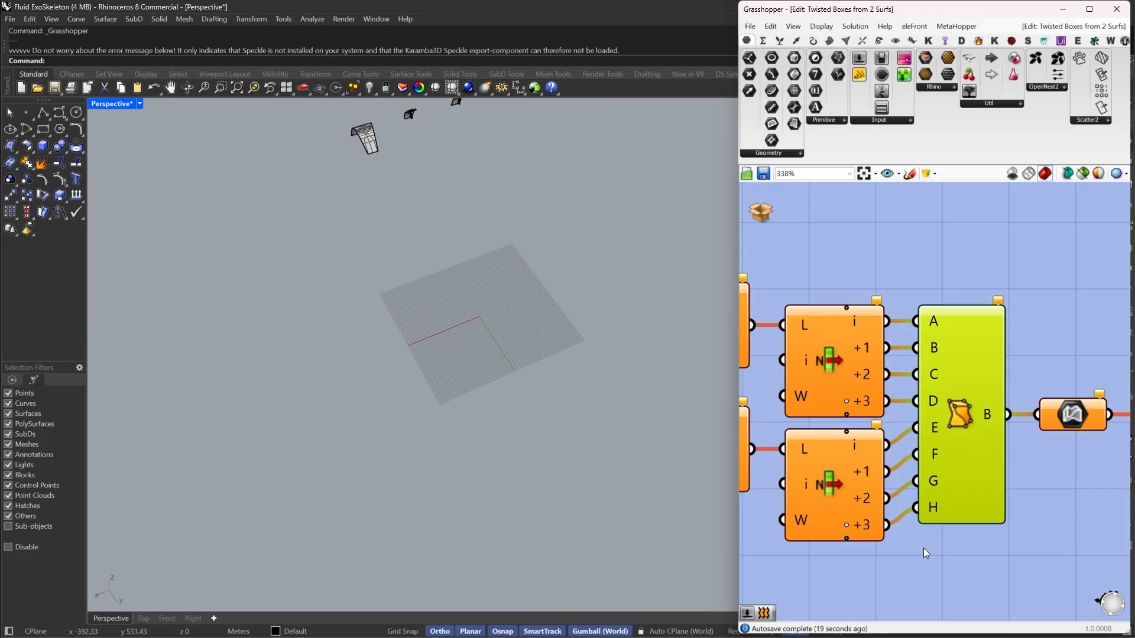
mouse_move(979, 402)
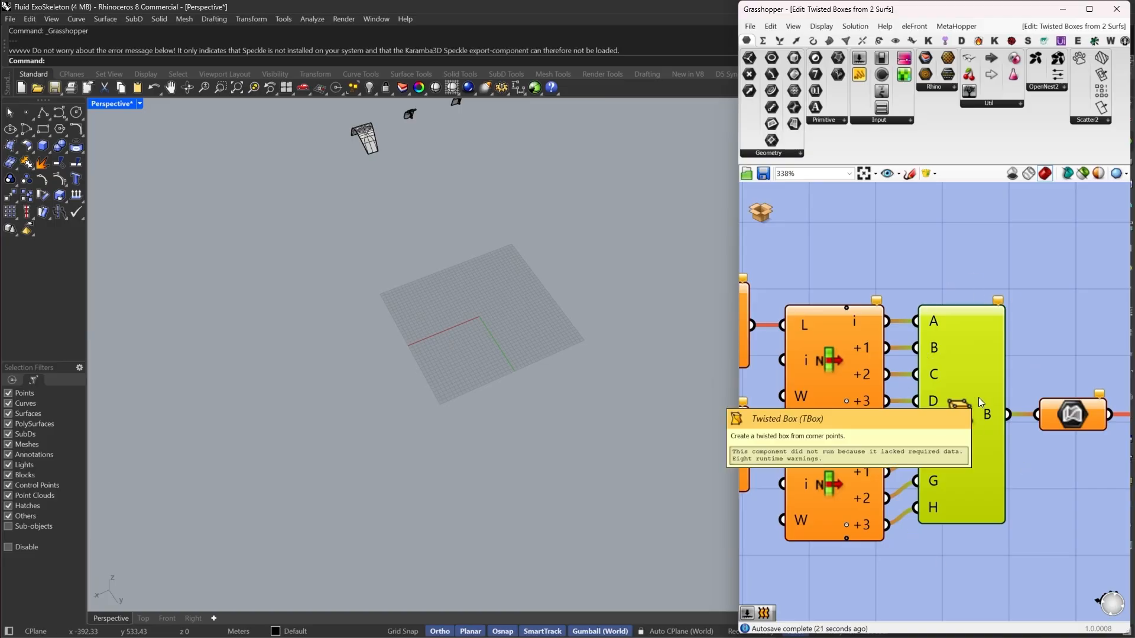
scroll(977, 397, "down", 4)
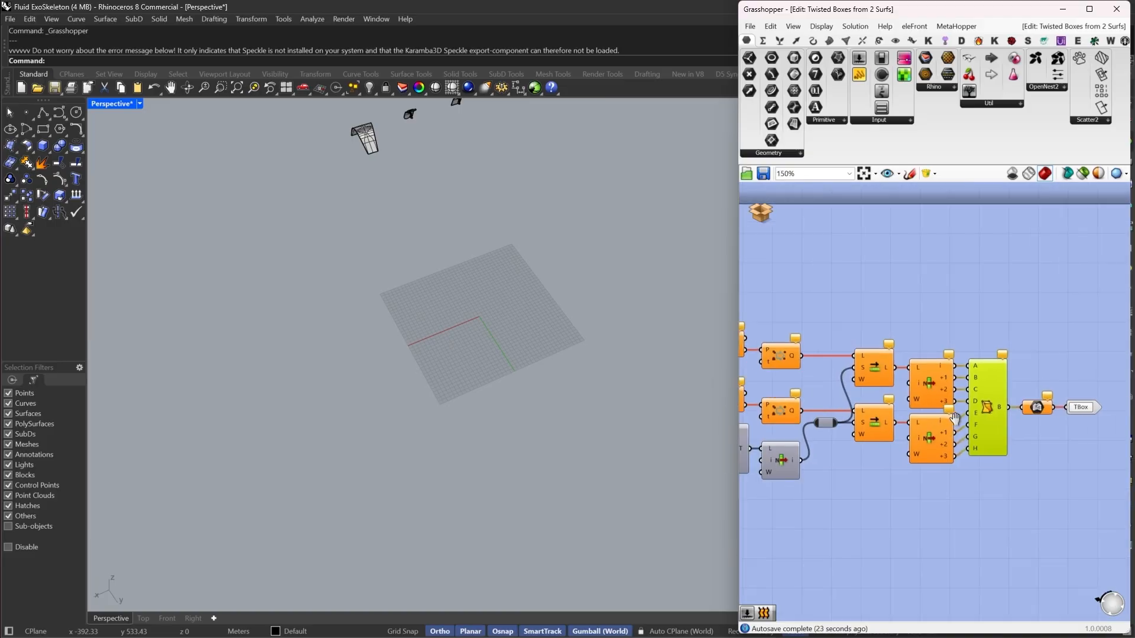
Widen the Grasshopper window and review the cluster's full definition
left_click_drag(738, 479, 639, 479)
right_click_drag(832, 495, 895, 502)
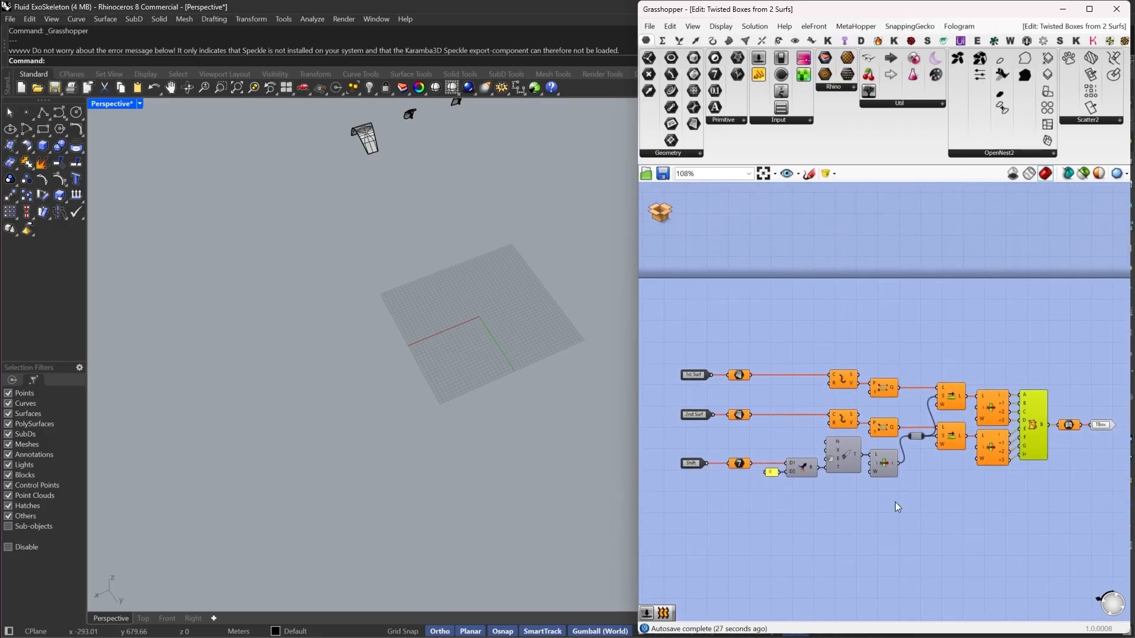
left_click_drag(1103, 547, 683, 335)
scroll(800, 480, "up", 4)
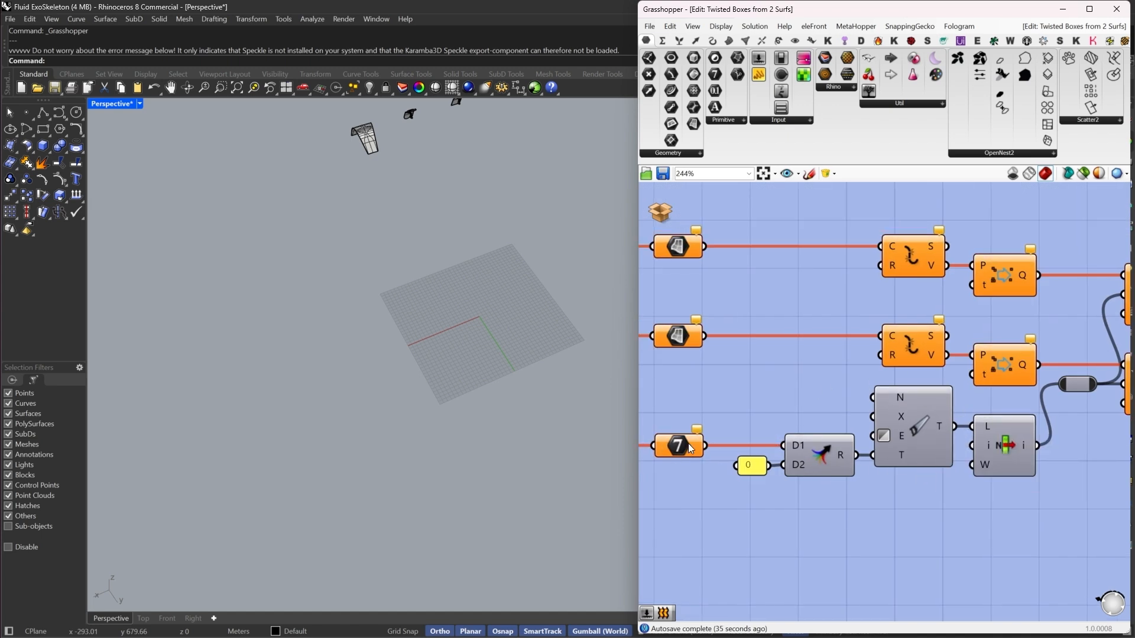
Trace the Shift input through its Merge with the 0 panel to the List Item feeding the list shifts
right_click_drag(929, 450, 994, 432)
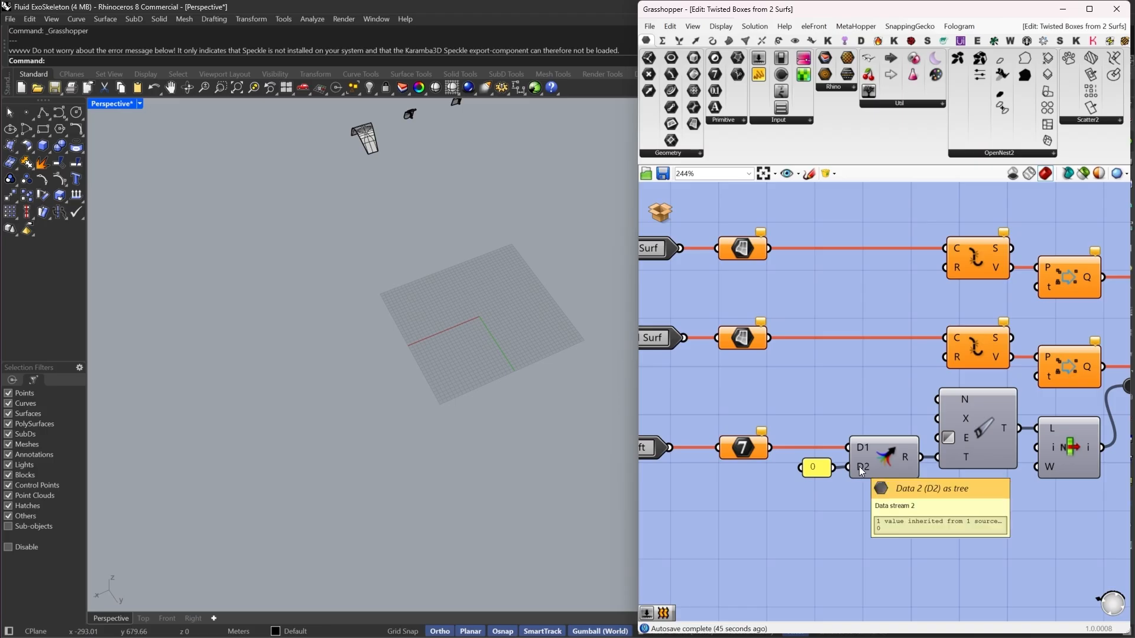
right_click_drag(860, 466, 814, 456)
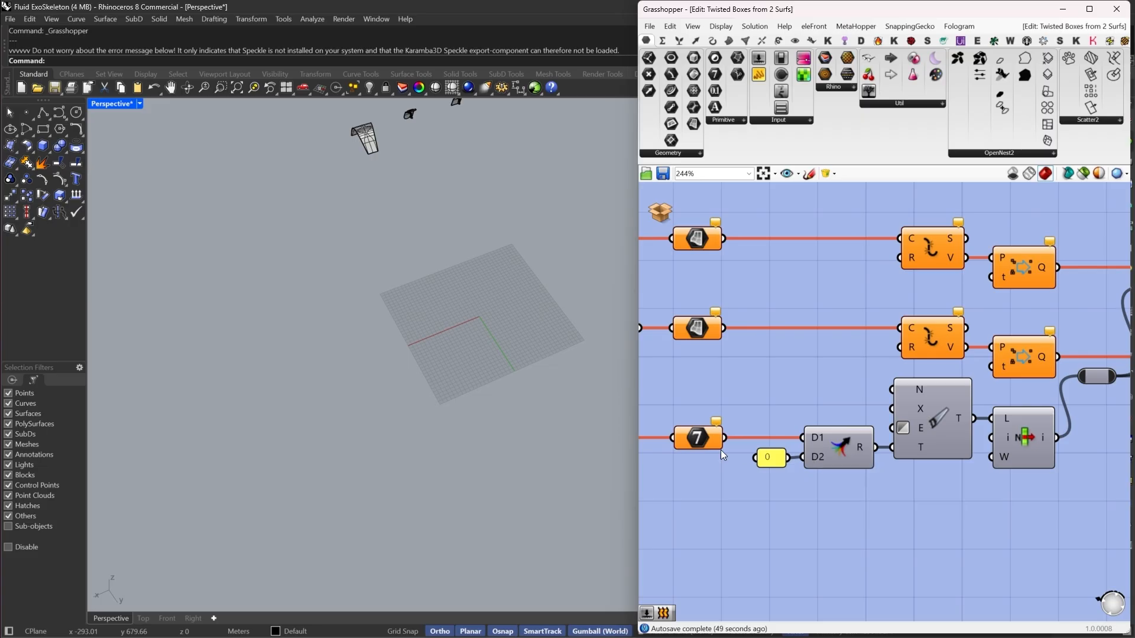
right_click_drag(697, 441, 792, 443)
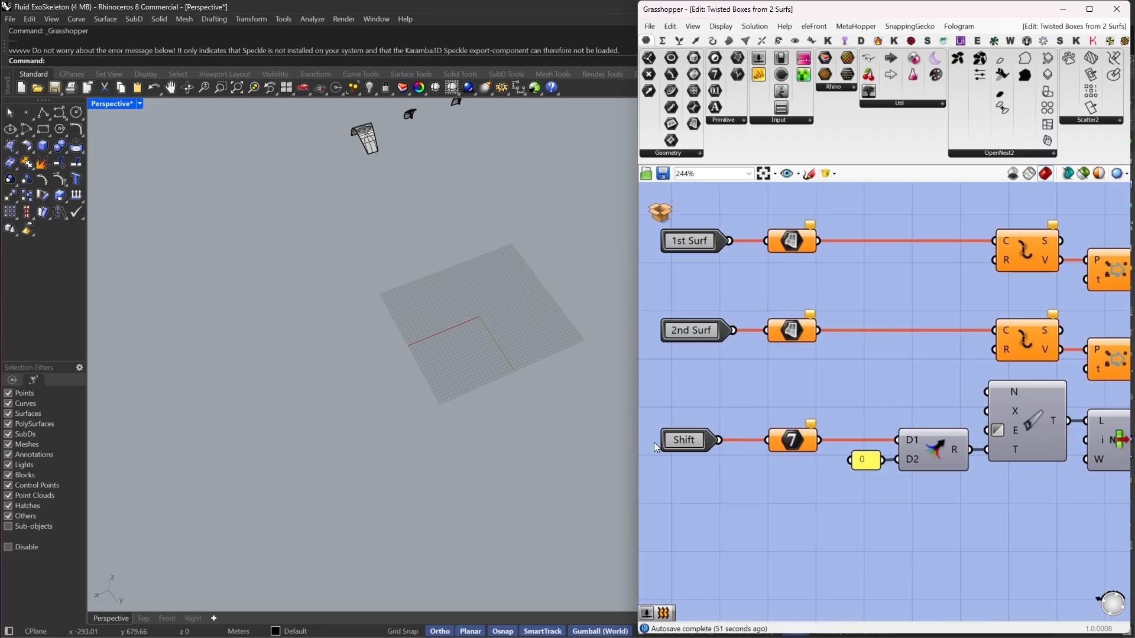
right_click_drag(966, 441, 728, 432)
left_click(888, 423)
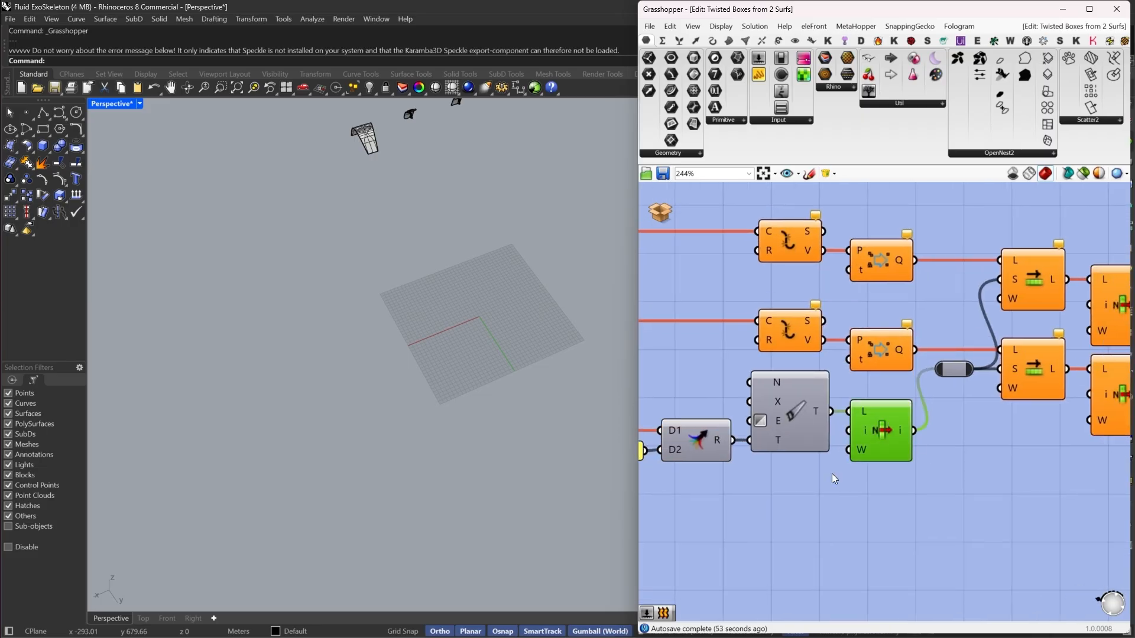
Discard and close the Twisted Boxes from 2 Surfs cluster, returning to the main definition
scroll(959, 447, "down", 5)
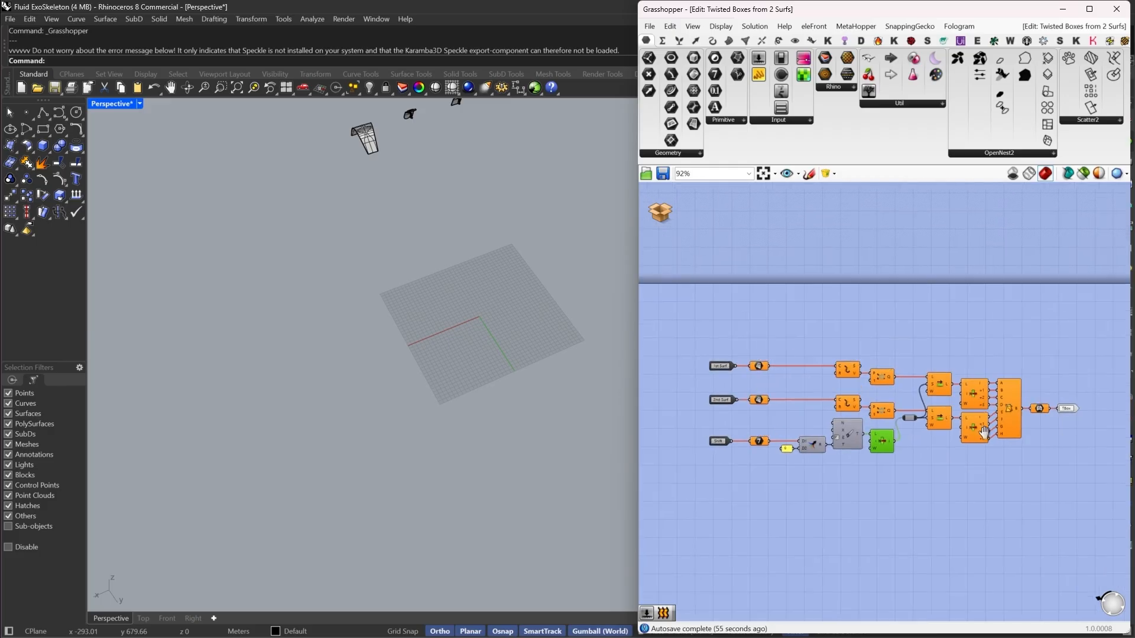
left_click_drag(659, 331, 1085, 496)
mouse_move(1004, 488)
right_mouse_down()
mouse_move(1022, 498)
mouse_move(987, 478)
right_mouse_up()
left_click(987, 479)
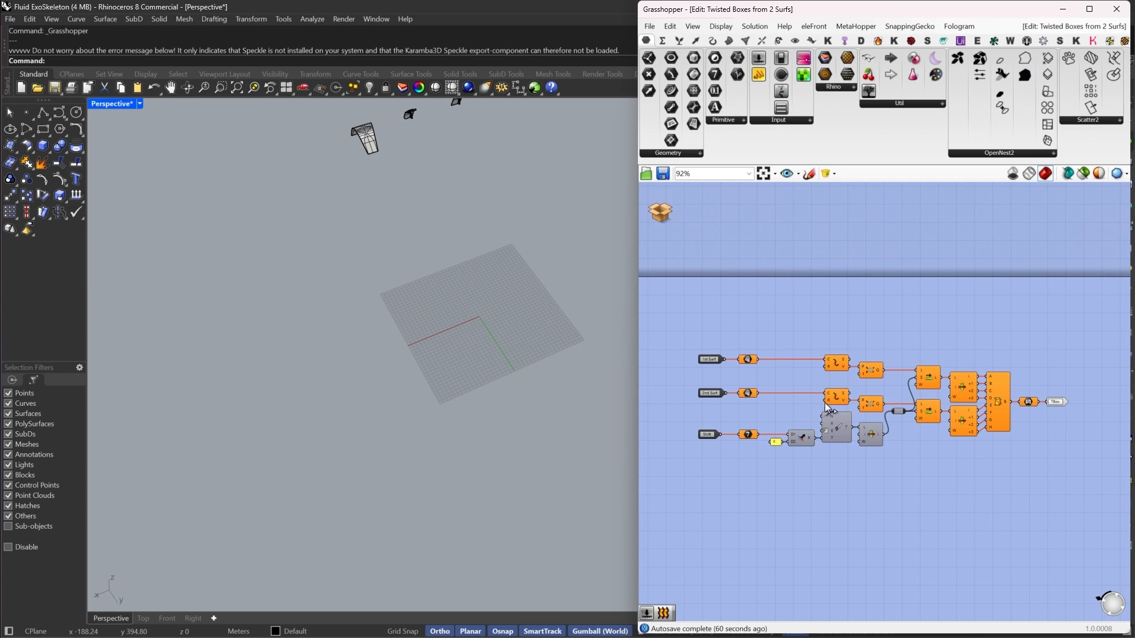
left_click(665, 211)
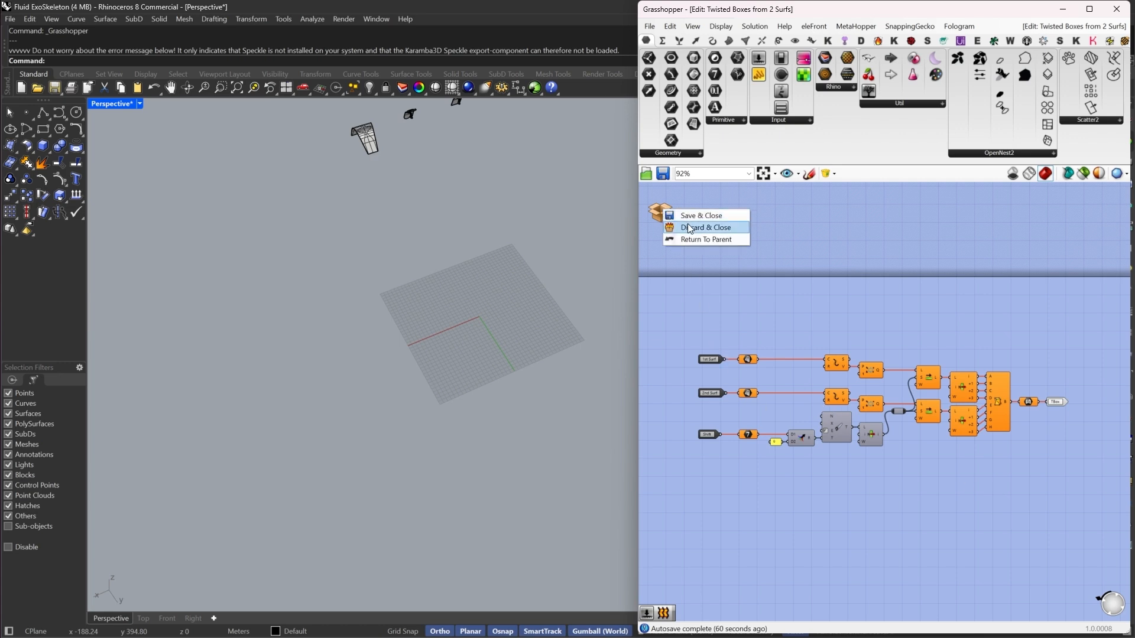
left_click(687, 223)
left_click(910, 350)
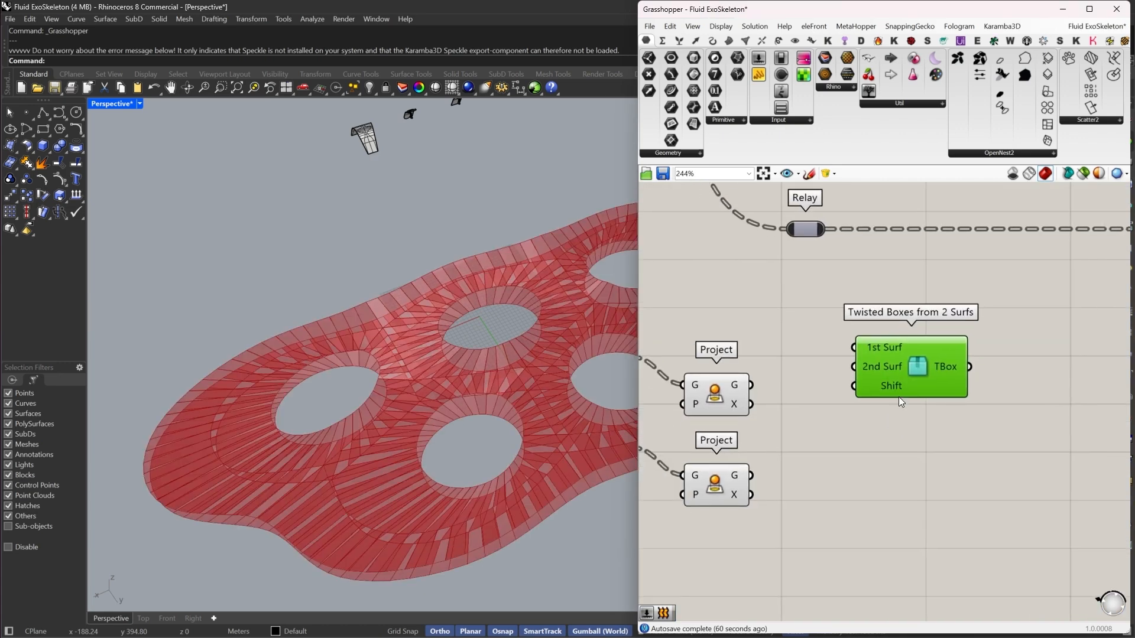
Connect the first Project's geometry output to the cluster's 1st Surf input and the first Loft to 2nd Surf
right_click_drag(881, 321, 938, 353)
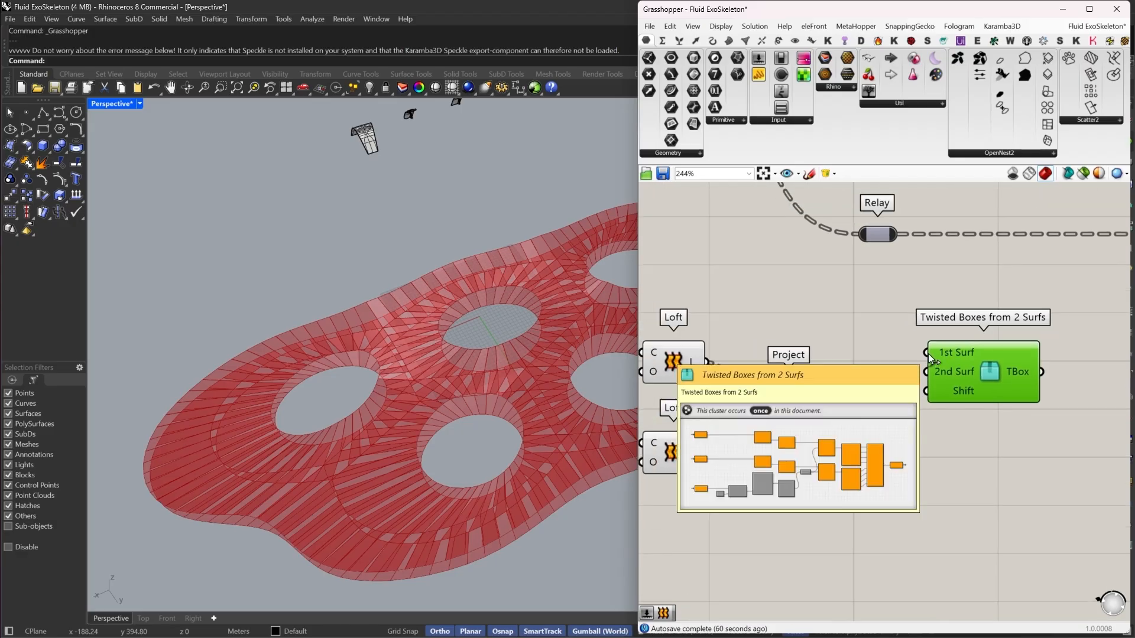
left_click_drag(927, 353, 712, 368)
left_click_drag(798, 392, 796, 388)
right_click_drag(473, 520, 366, 466)
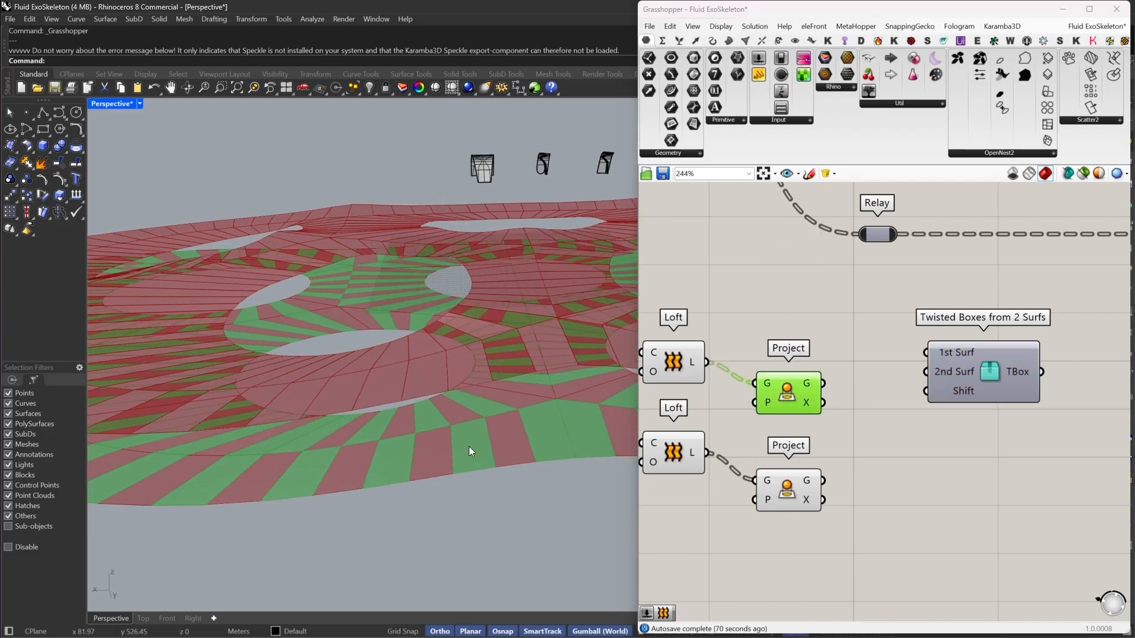
left_click_drag(823, 383, 708, 362)
left_click_drag(964, 379, 973, 378)
Move the first Project component above its Loft wire and align the cluster so that wire runs straight
left_click_drag(782, 406, 791, 332)
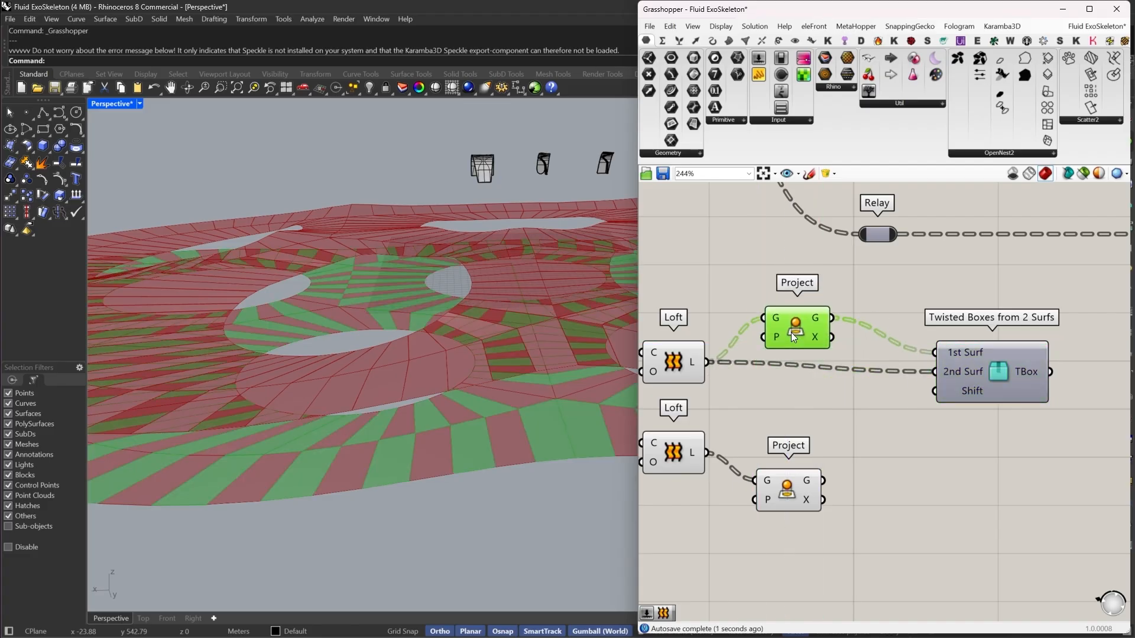
mouse_move(988, 373)
left_mouse_down()
mouse_move(977, 361)
mouse_move(948, 364)
mouse_move(1002, 363)
left_mouse_up()
right_click_drag(1012, 374, 950, 370)
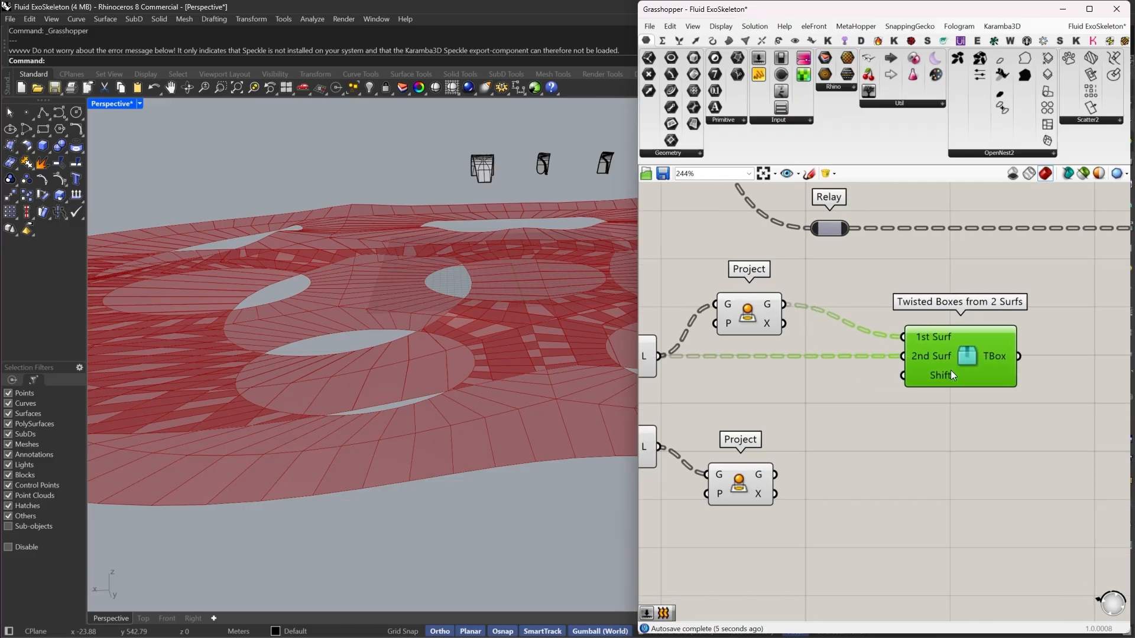
left_click_drag(948, 374, 954, 374)
Add a number slider set to 1, connect it to the cluster's Shift input and line it up with that input
double_click(800, 417)
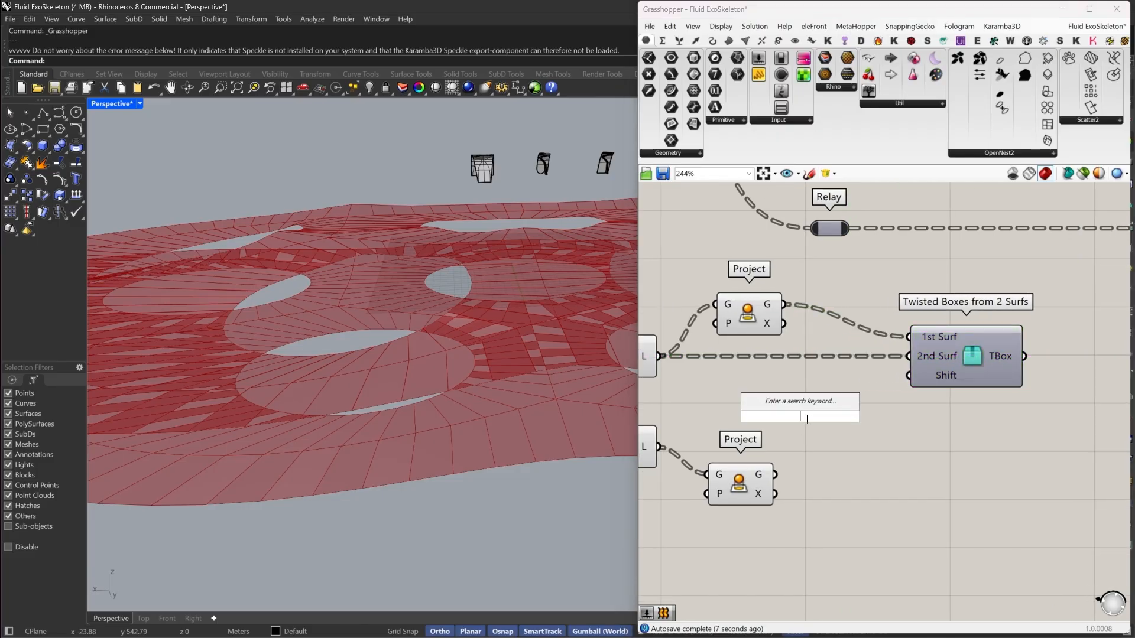
type("2")
key("Return")
left_click_drag(896, 391, 771, 376)
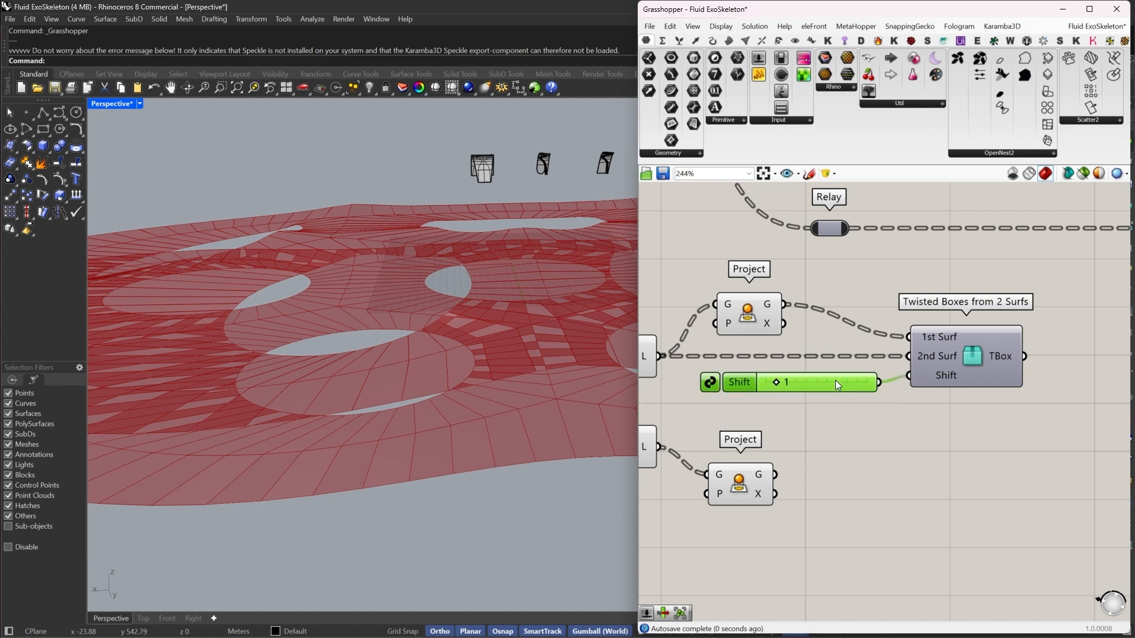
Duplicate the Twisted Boxes cluster together with its Shift slider below the originals
left_click_drag(1005, 418, 863, 341)
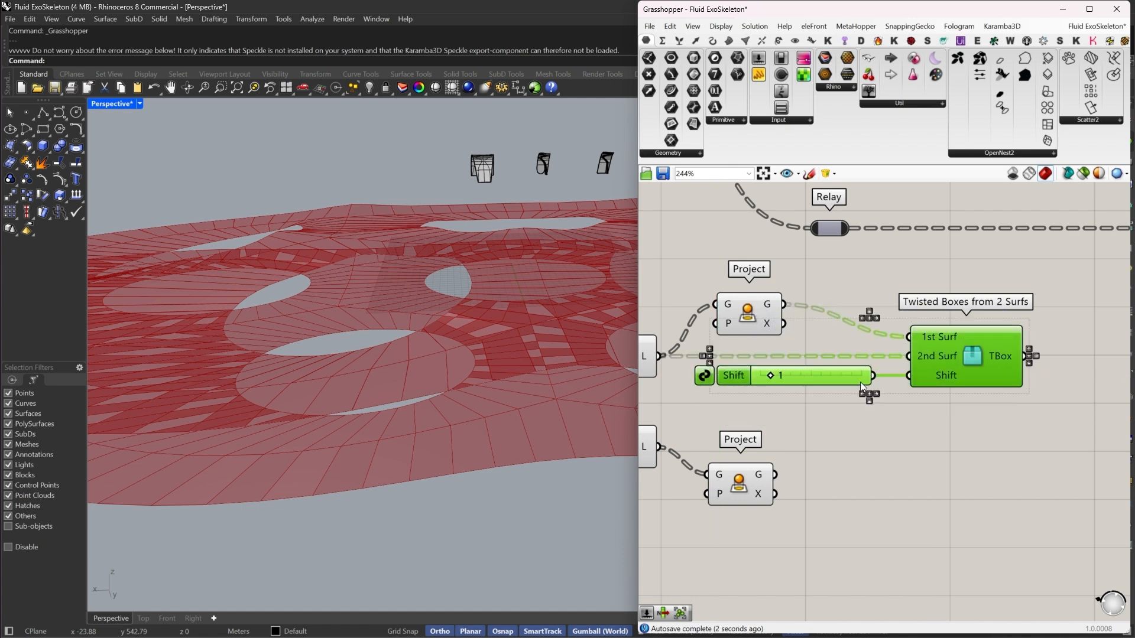
right_click_drag(860, 378, 894, 348)
left_click_drag(1027, 333, 1037, 470, "alt")
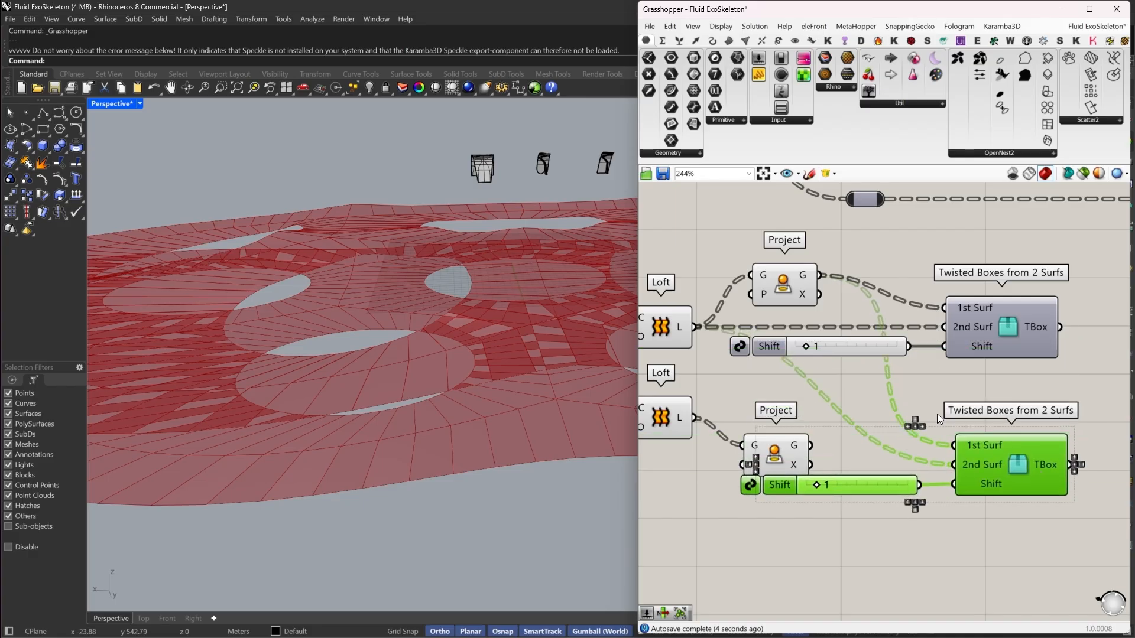
left_click(877, 414)
Feed the duplicated cluster from the second Project and second Loft, and line these components up with the second Loft row
right_click_drag(869, 414, 901, 422)
left_click_drag(798, 461, 731, 427)
left_click(1026, 468)
left_click_drag(1026, 467, 1016, 420)
left_click_drag(914, 497, 895, 449)
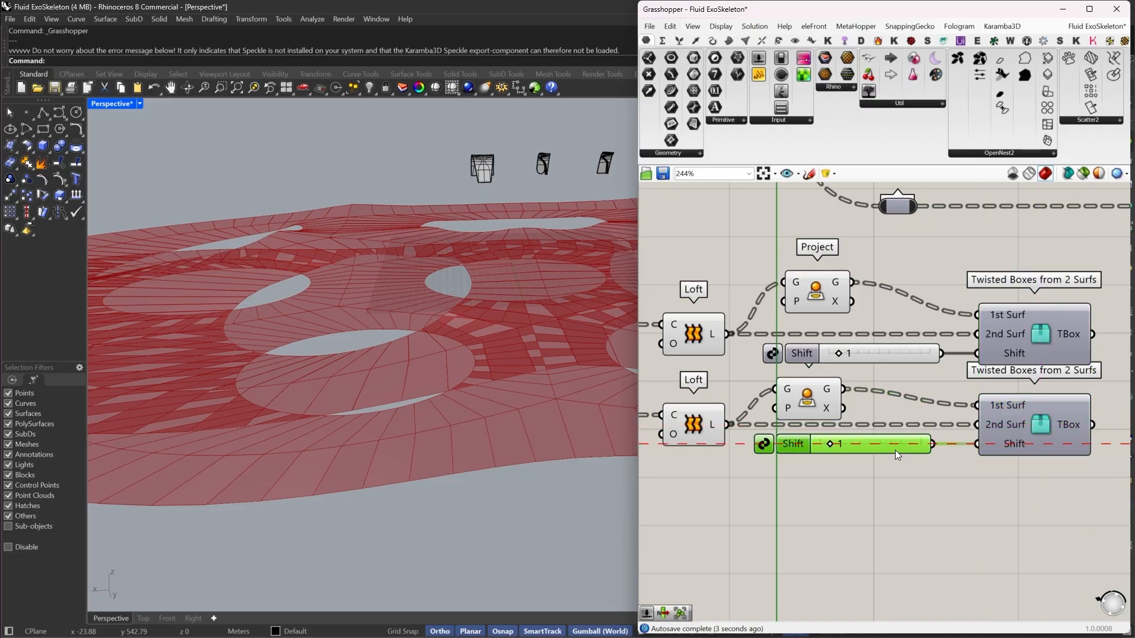
left_click_drag(824, 413, 833, 412)
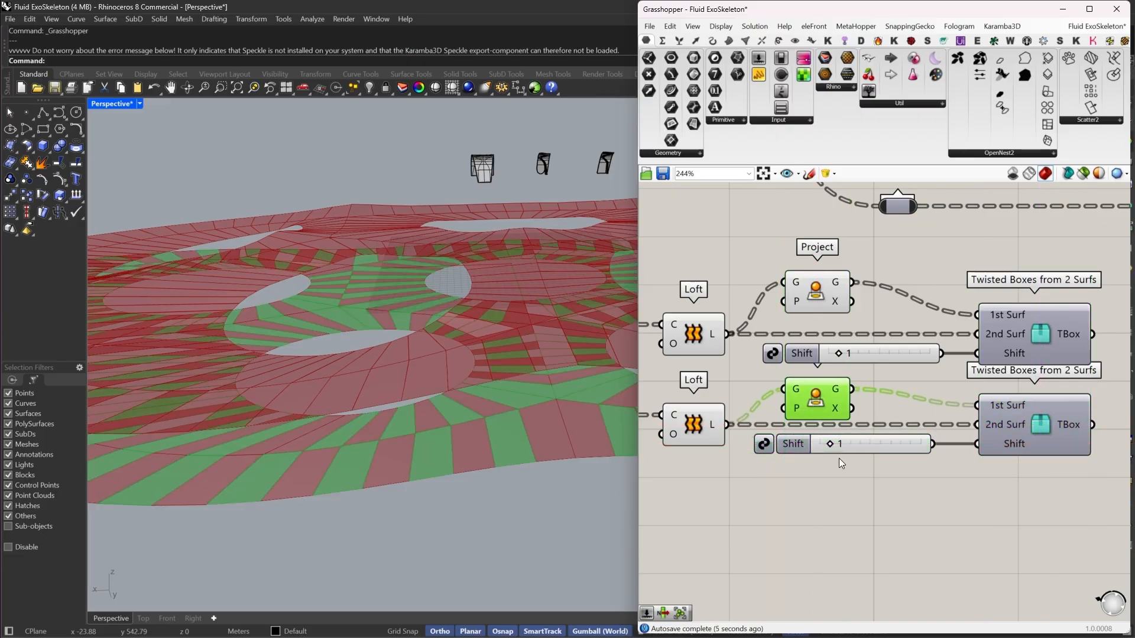
Align both Project components and both Shift sliders on a common vertical centre line
left_click_drag(864, 516, 789, 241)
left_click(857, 261)
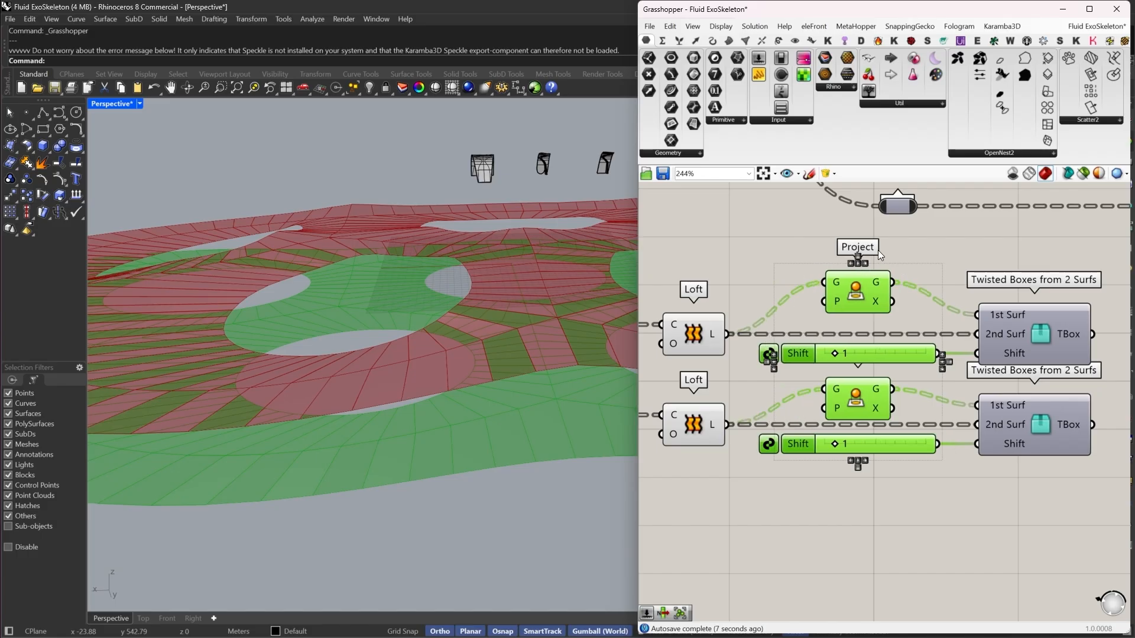
left_click(885, 251)
Turn off the preview of the Loft and Project components and of the upstream Line, Project, List Item and Merge components
scroll(933, 390, "down", 2)
left_click_drag(919, 296, 540, 520)
right_click_drag(719, 252, 870, 333)
right_click(802, 288)
left_click(824, 308)
scroll(870, 333, "down", 3)
left_click_drag(849, 333, 627, 430)
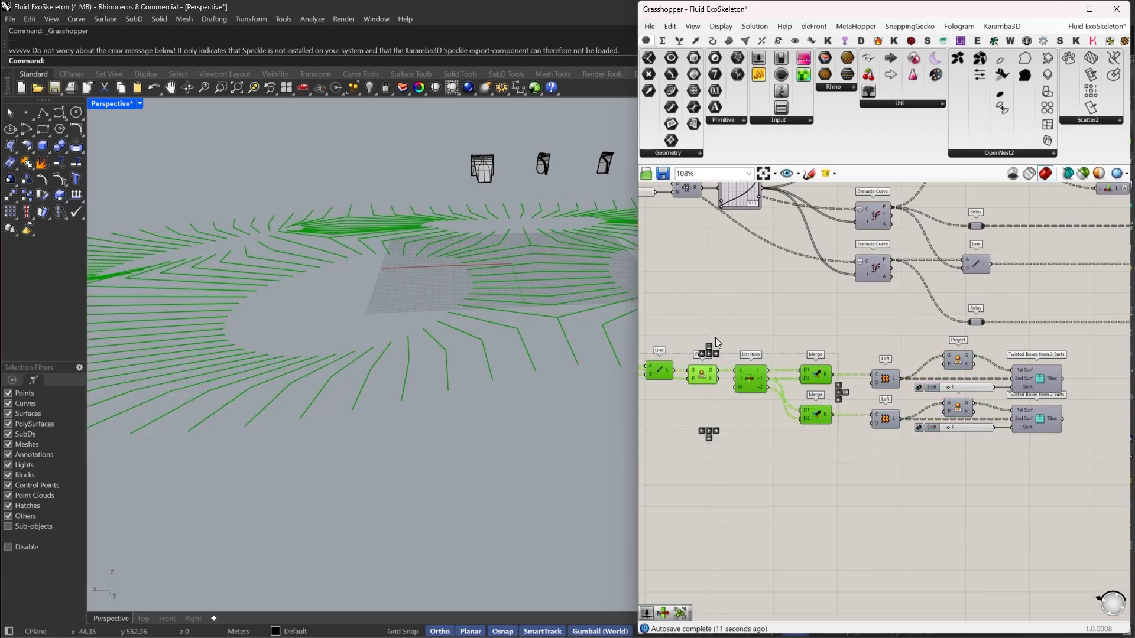
right_click(716, 335)
left_click(741, 355)
left_click(842, 344)
Turn on the preview of both Twisted Boxes clusters and view the boxes in the Rhino viewport
scroll(1054, 388, "up", 2)
right_click_drag(1054, 387, 921, 381)
left_click_drag(949, 348, 908, 418)
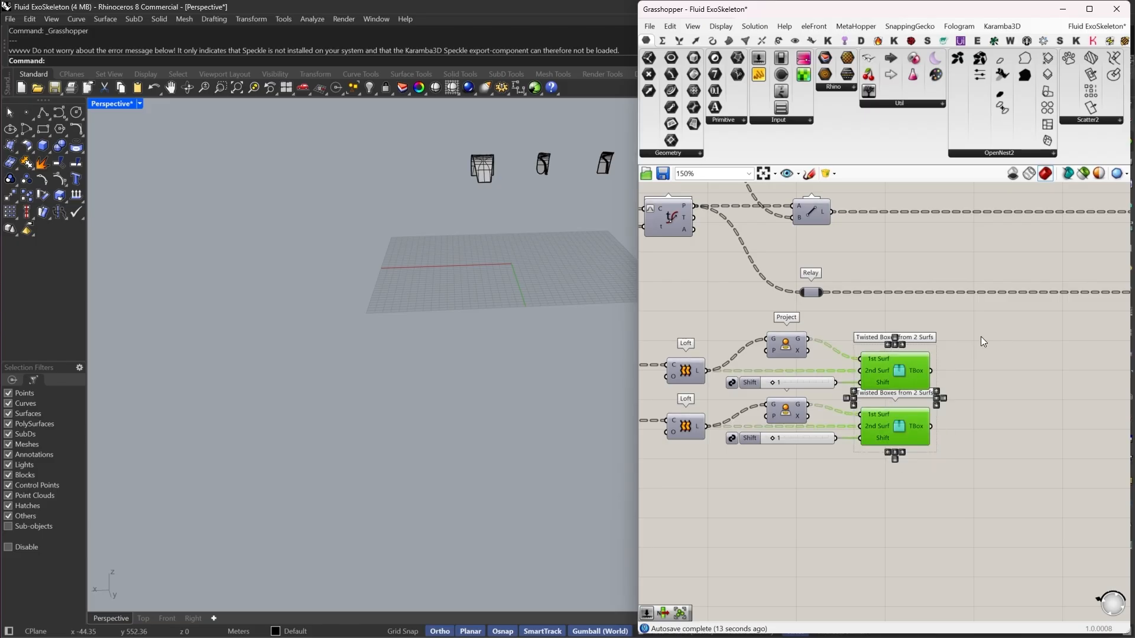
right_click(981, 336)
left_click(1005, 344)
left_click(1026, 354)
right_click_drag(421, 378, 603, 383)
scroll(545, 432, "down", 5)
scroll(502, 372, "up", 4)
Add a Morph To Twisted Box component beside the clusters and connect the first cluster's TBox output to its TB input
right_click_drag(949, 410, 839, 424)
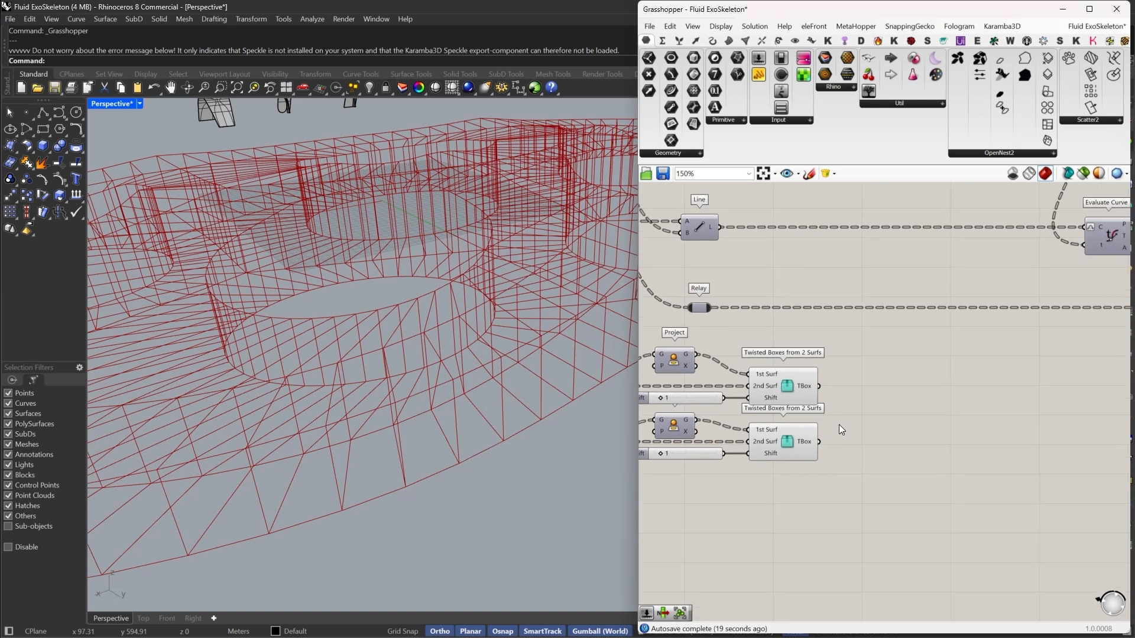
double_click(884, 363)
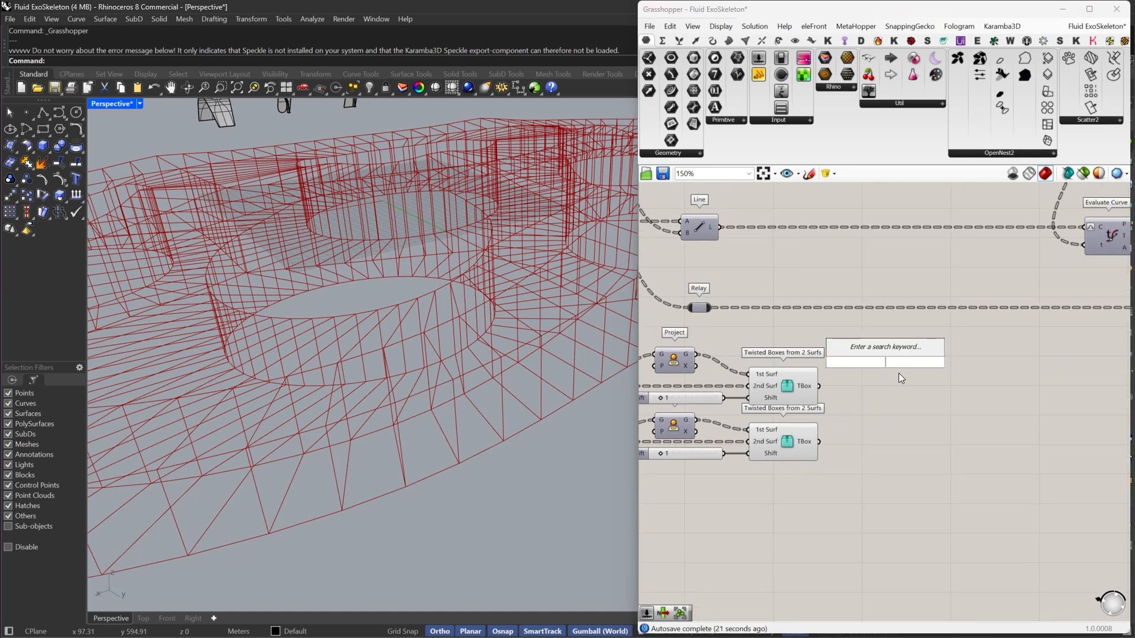
type("mor")
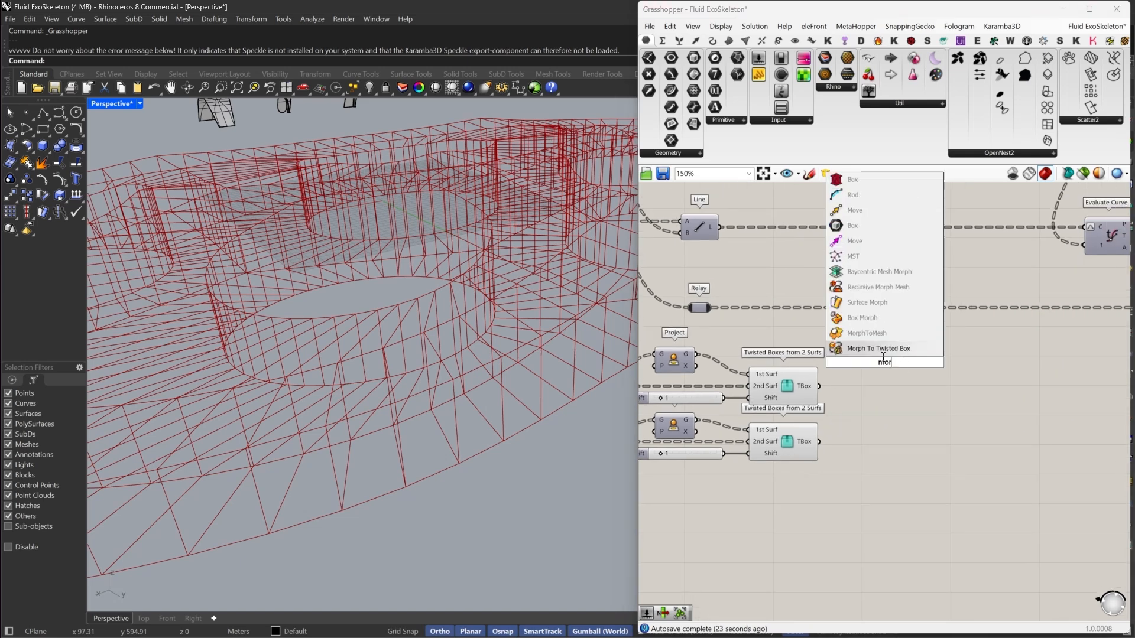
key("Return")
left_click_drag(824, 379, 857, 375)
left_click_drag(890, 368, 1001, 380)
right_click_drag(976, 395, 933, 389)
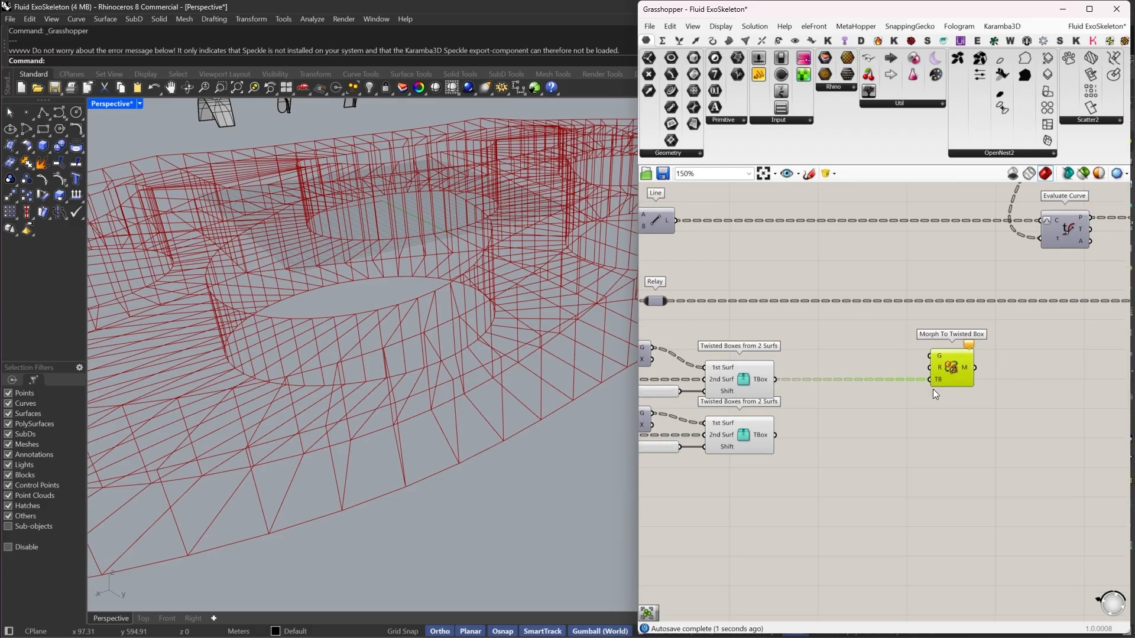
Select all meshes of the end module in the row of three modelled modules in the Rhino viewport
scroll(933, 376, "up", 3)
scroll(891, 339, "down", 4)
scroll(508, 343, "down", 12)
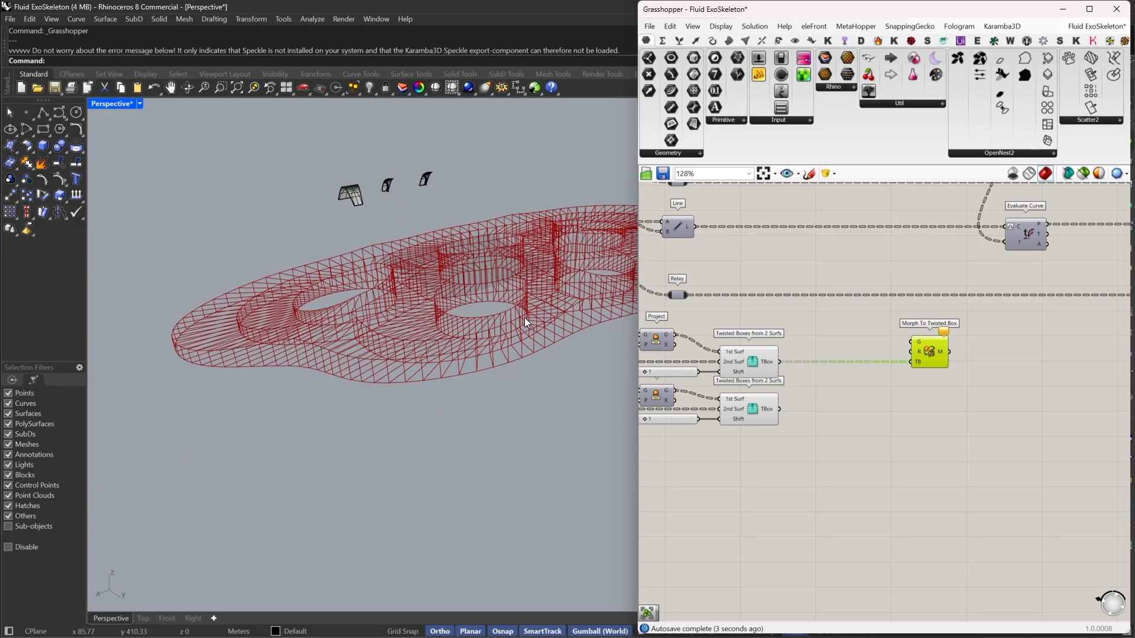
right_click_drag(476, 322, 669, 358)
scroll(545, 460, "up", 11)
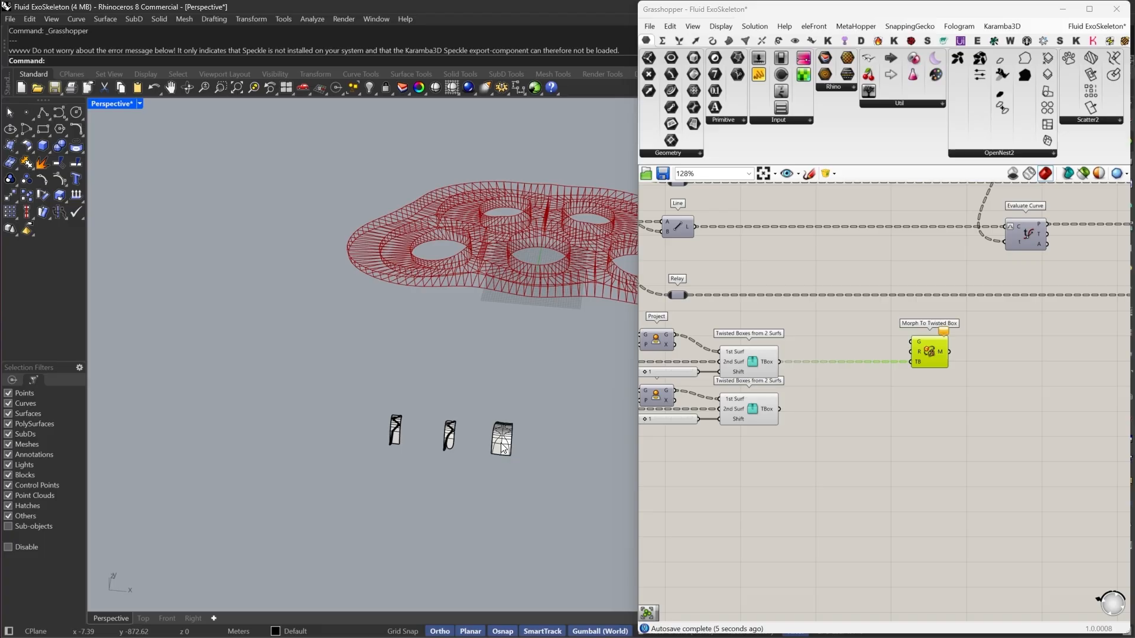
middle_click(372, 424)
scroll(352, 486, "up", 9)
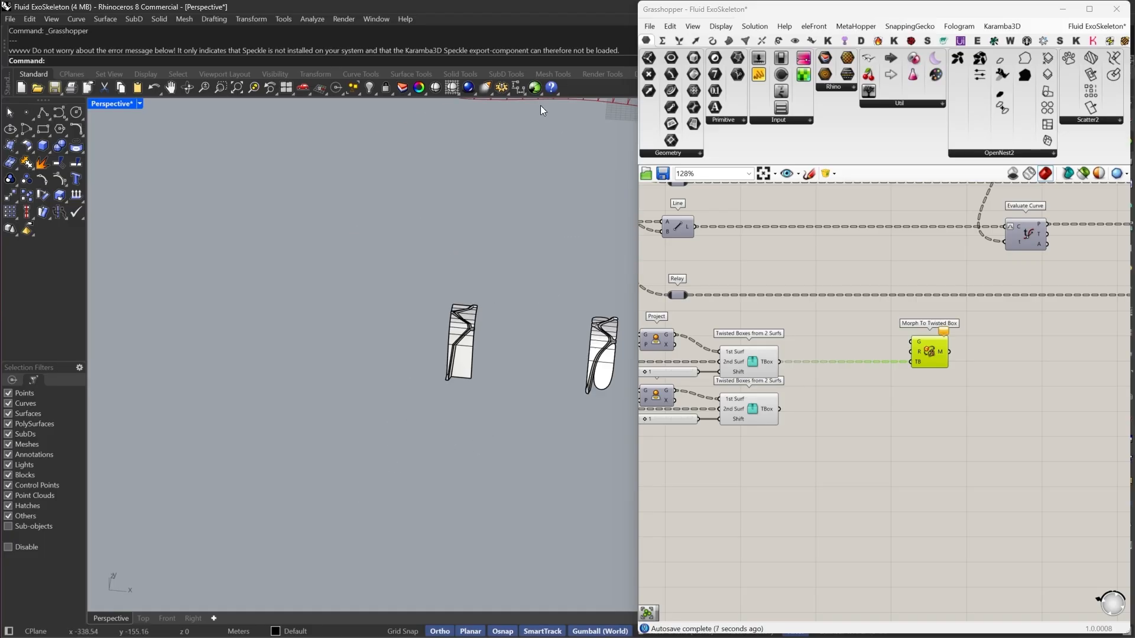
left_click_drag(507, 177, 391, 433)
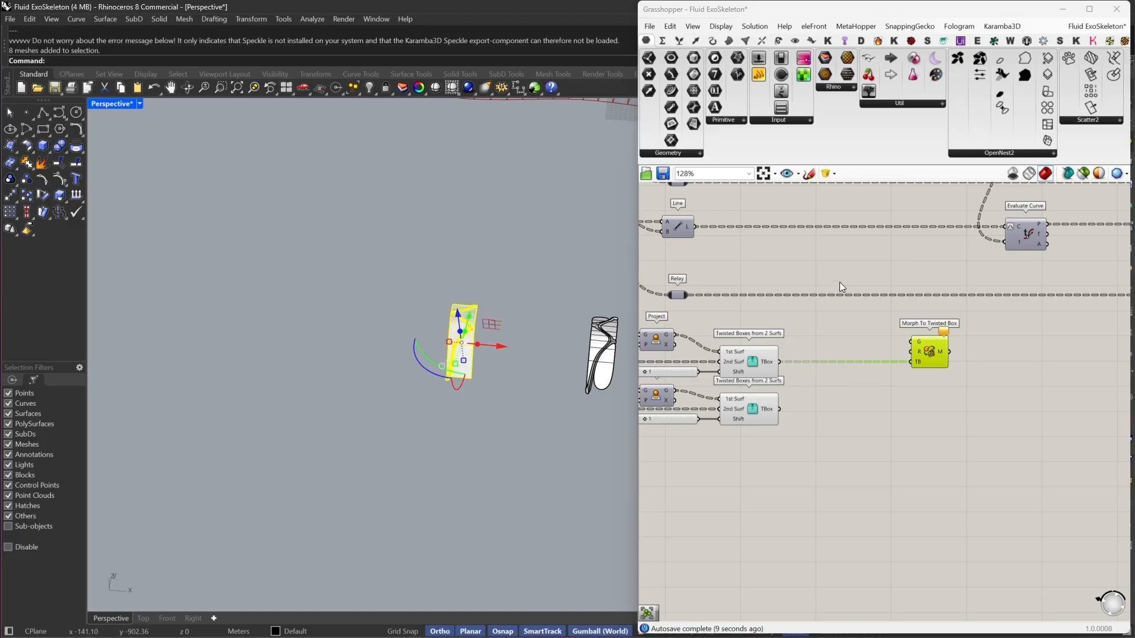
Add a Mesh parameter and reference the selected Rhino meshes in it as multiple meshes
double_click(848, 314)
type("mer")
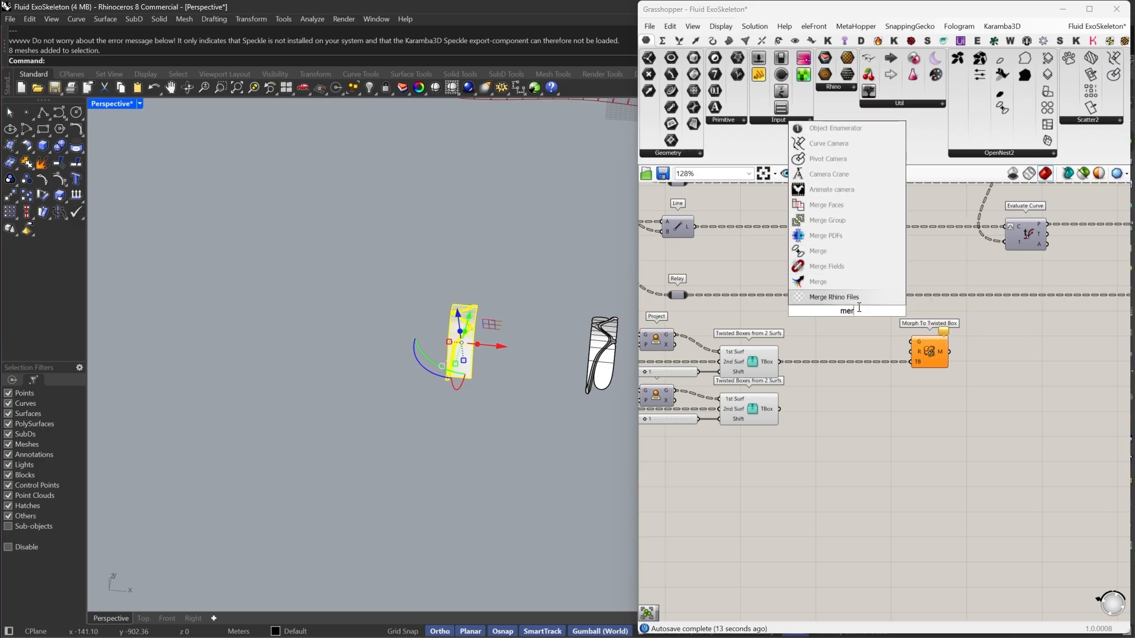
key("BackSpace")
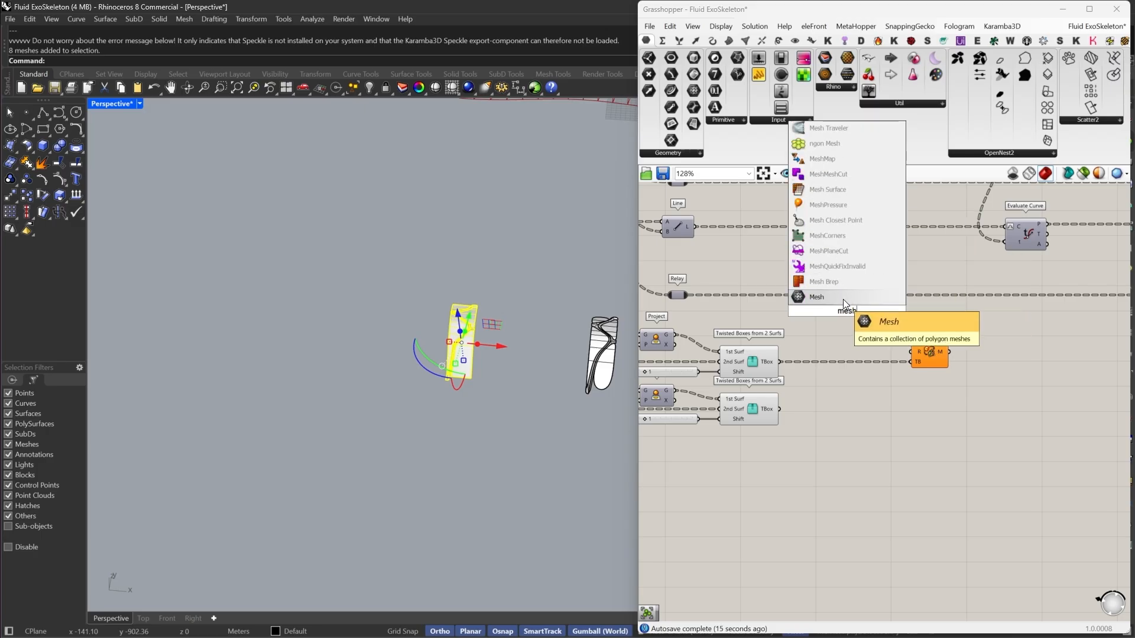
left_click(816, 297)
scroll(848, 308, "up", 3)
right_click(831, 360)
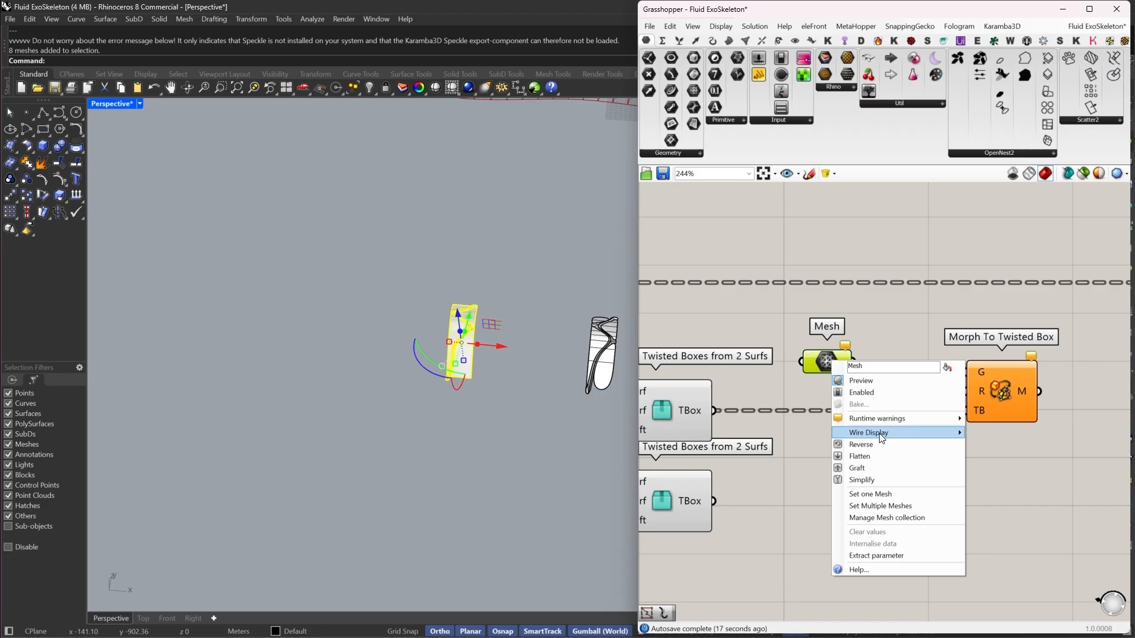
left_click(880, 506)
scroll(916, 358, "up", 3)
Add a Group component, connect the Mesh parameter to it and its output to the G input of Morph To Twisted Box
left_click(1055, 414)
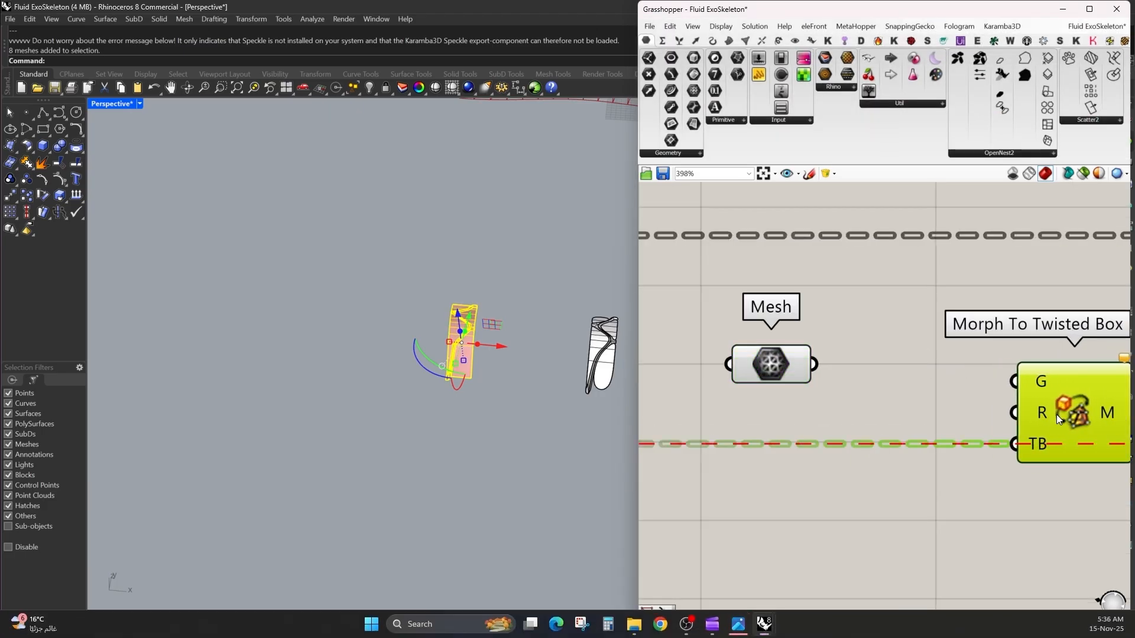
double_click(872, 376)
type("g")
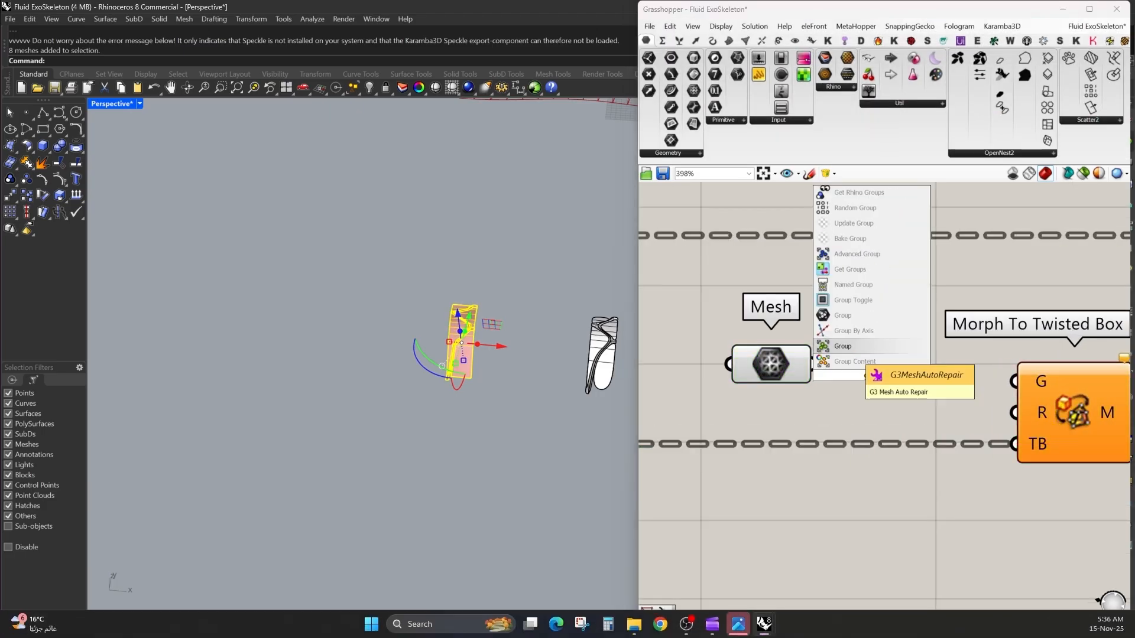
left_click(842, 346)
left_click_drag(902, 377, 894, 377)
left_click_drag(962, 365, 1004, 385)
right_click_drag(1053, 419, 944, 403)
left_click_drag(972, 418, 1065, 419)
Add a Bounding Box of the group, connect its box output to the morph's R input and place it below the Group component
double_click(859, 392)
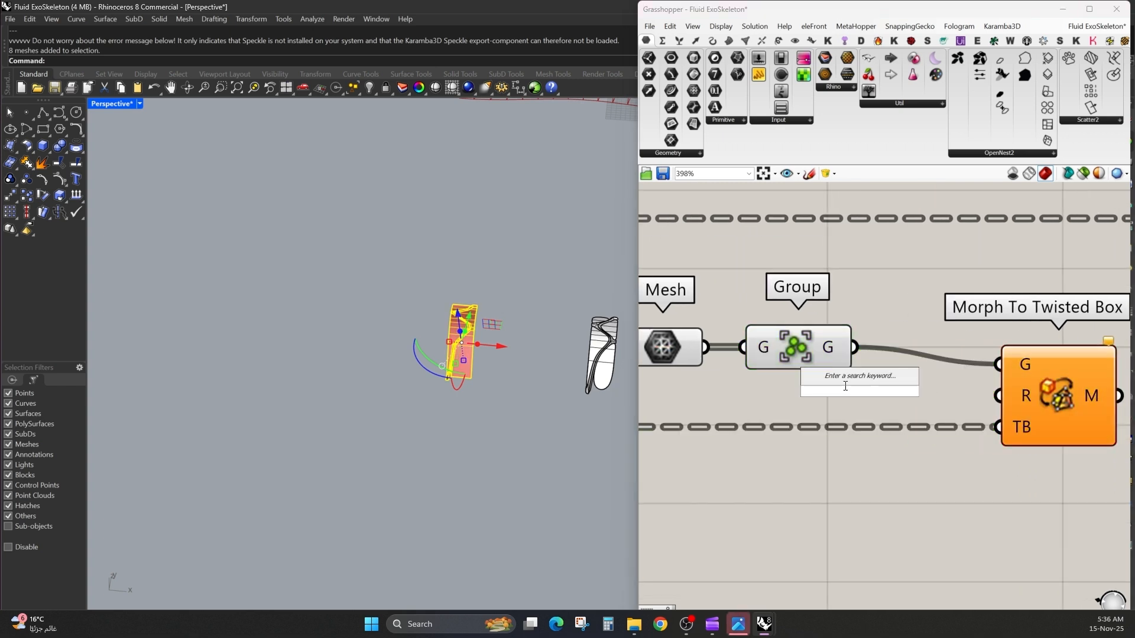
type("boun")
left_click(839, 346)
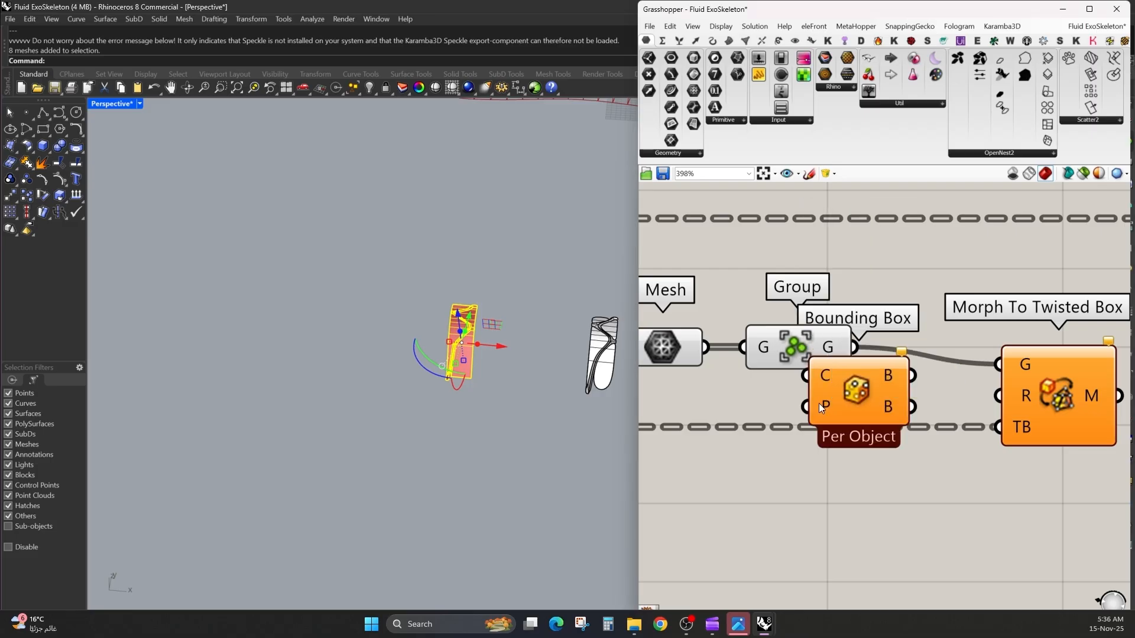
left_click_drag(811, 374, 1016, 389)
left_click_drag(832, 392, 851, 400)
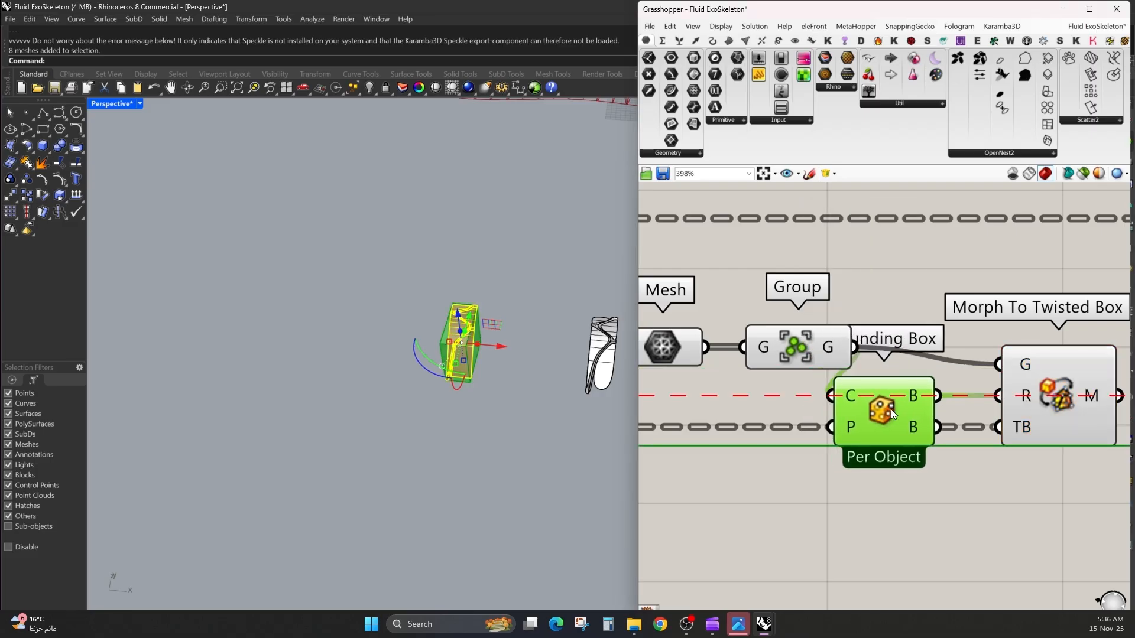
left_click(923, 492)
Turn off the preview of the Mesh, Group and Bounding Box components
scroll(961, 428, "down", 4)
left_click_drag(924, 354, 795, 467)
middle_click(848, 350)
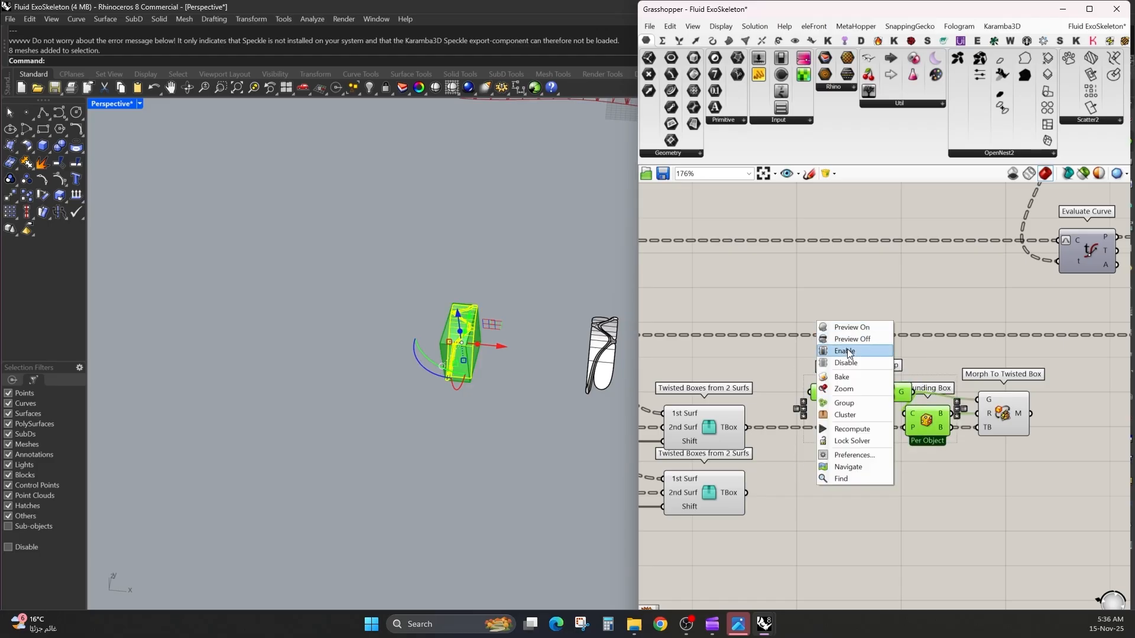
left_click(847, 341)
Zoom to the Morph To Twisted Box result in the Perspective viewport and examine the morphed modules from several angles
left_click(994, 430)
right_click(956, 475)
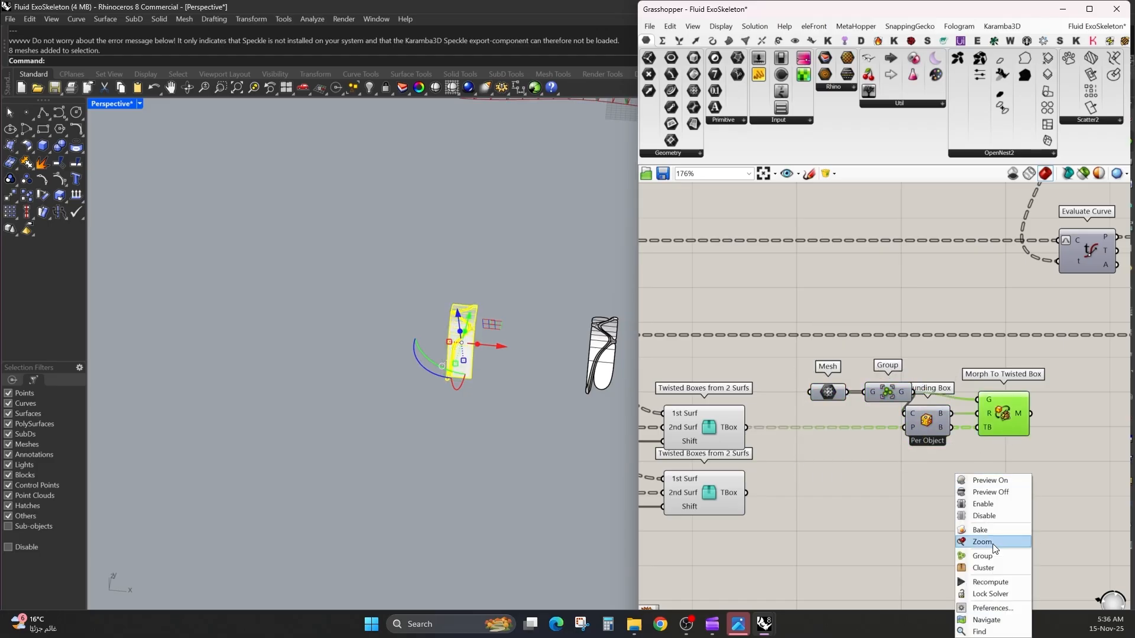
left_click(992, 549)
scroll(557, 449, "up", 6)
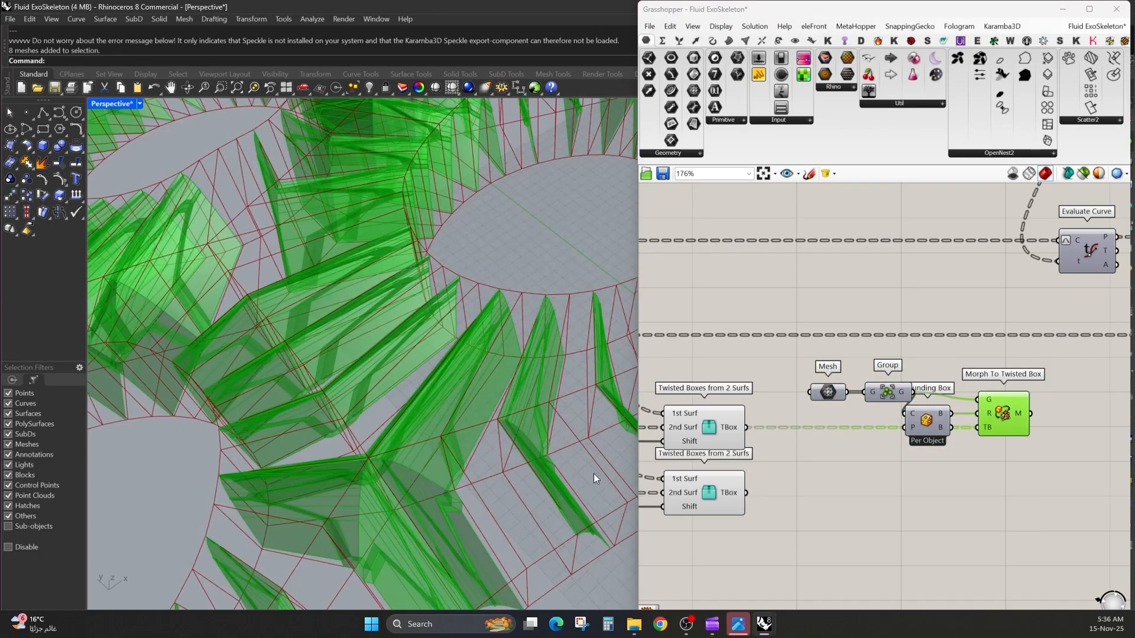
right_click_drag(557, 449, 508, 432)
scroll(437, 439, "down", 6)
right_click_drag(437, 439, 380, 389)
scroll(538, 307, "up", 5)
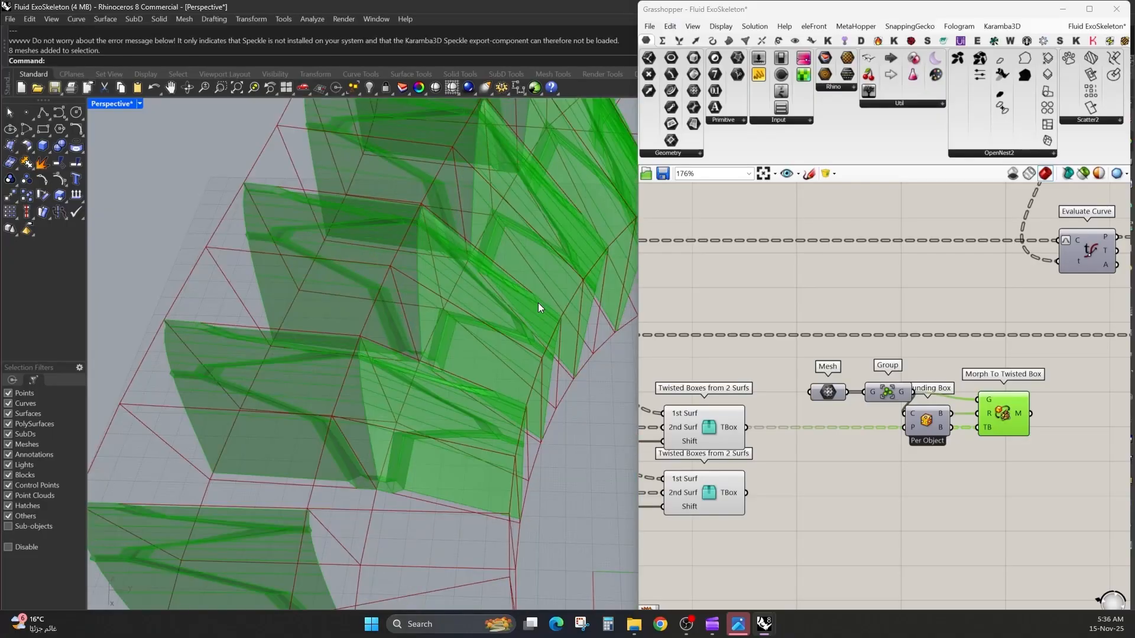
right_click_drag(537, 308, 616, 291)
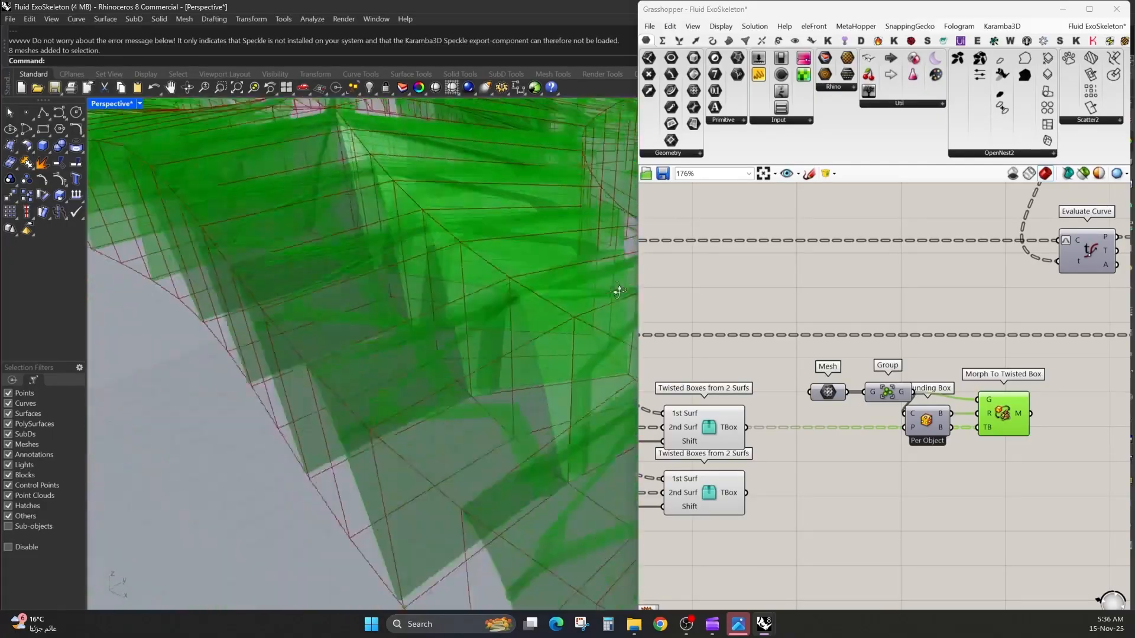
scroll(481, 313, "down", 4)
right_click_drag(788, 400, 945, 389)
left_click(930, 400)
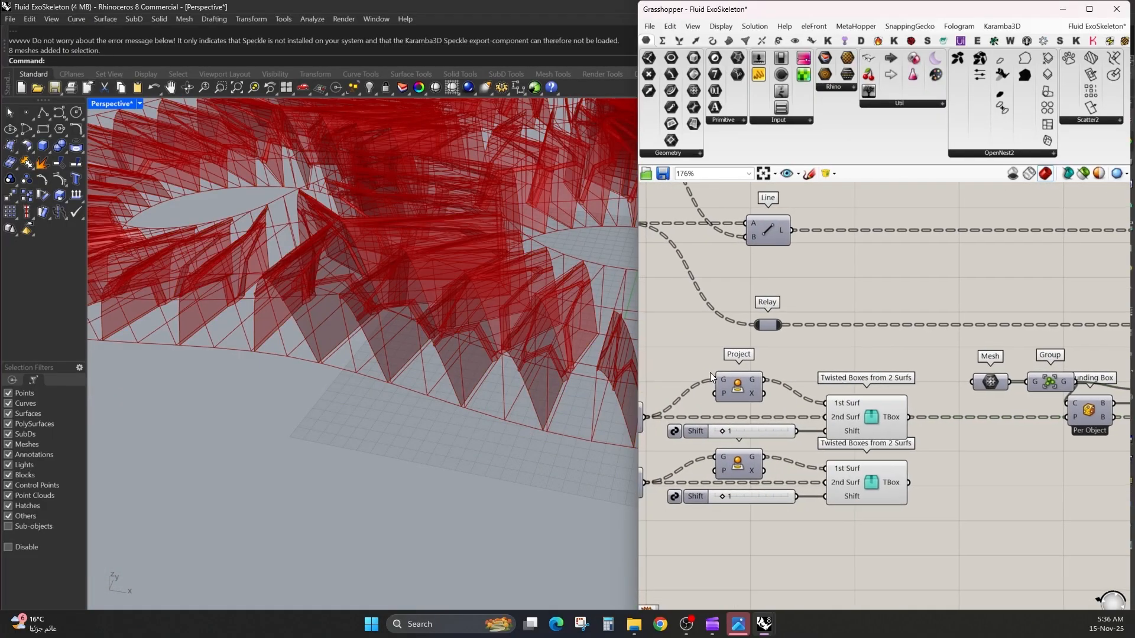
mouse_move(423, 331)
right_mouse_down()
mouse_move(485, 357)
mouse_move(548, 362)
mouse_move(502, 343)
mouse_move(441, 342)
right_mouse_up()
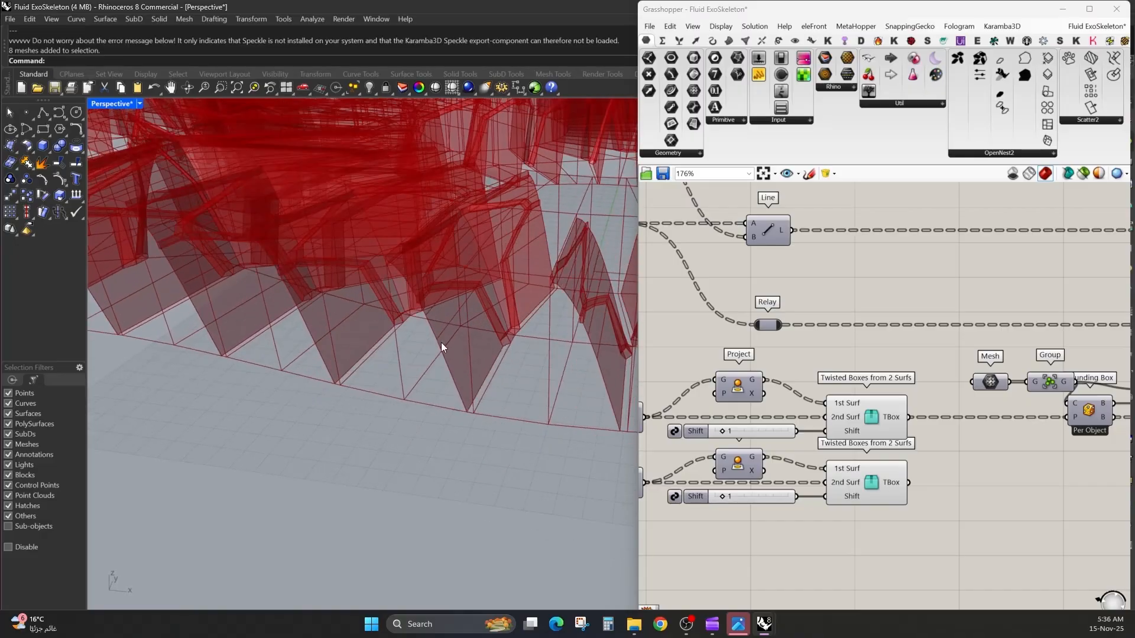
scroll(441, 343, "up", 5)
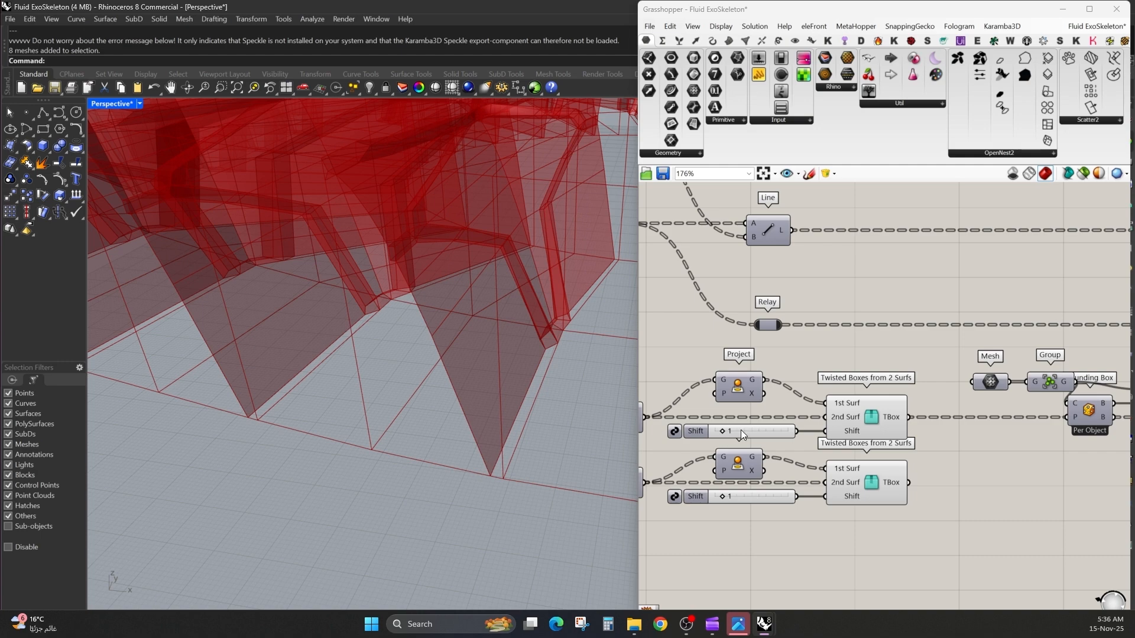
Set the Shift slider of the upper Twisted Boxes from 2 Surfs component to 2 and inspect the reoriented modules
left_click(891, 428)
right_click_drag(798, 521, 878, 475)
left_click(878, 474)
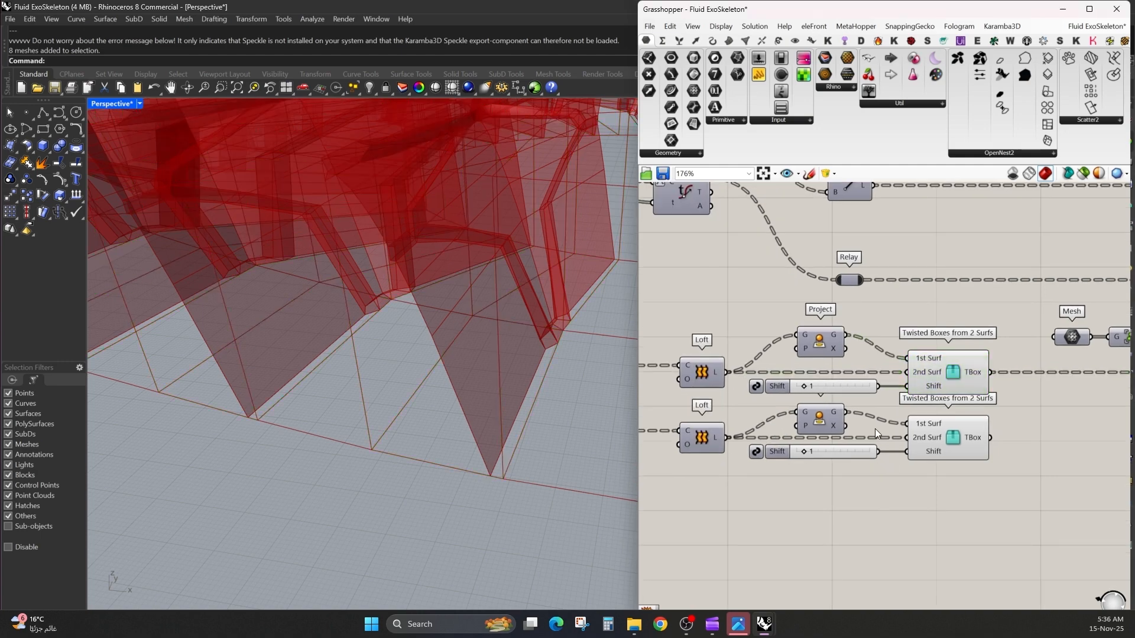
scroll(833, 405, "up", 4)
left_click_drag(775, 367, 792, 367)
right_click_drag(495, 419, 440, 392)
scroll(430, 430, "down", 4)
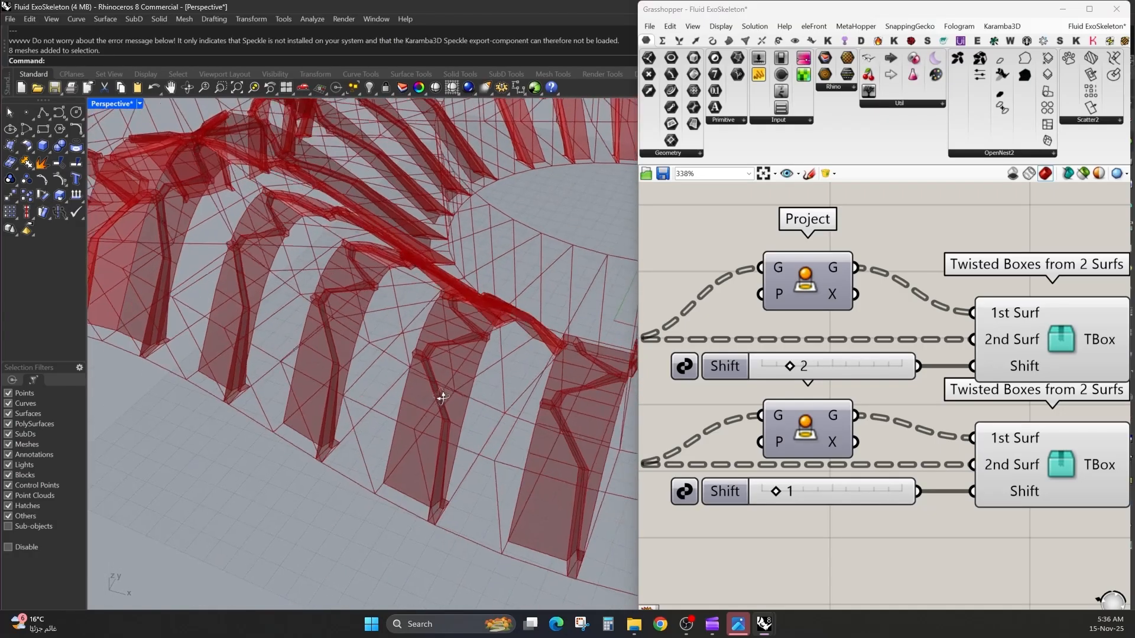
scroll(446, 545, "up", 5)
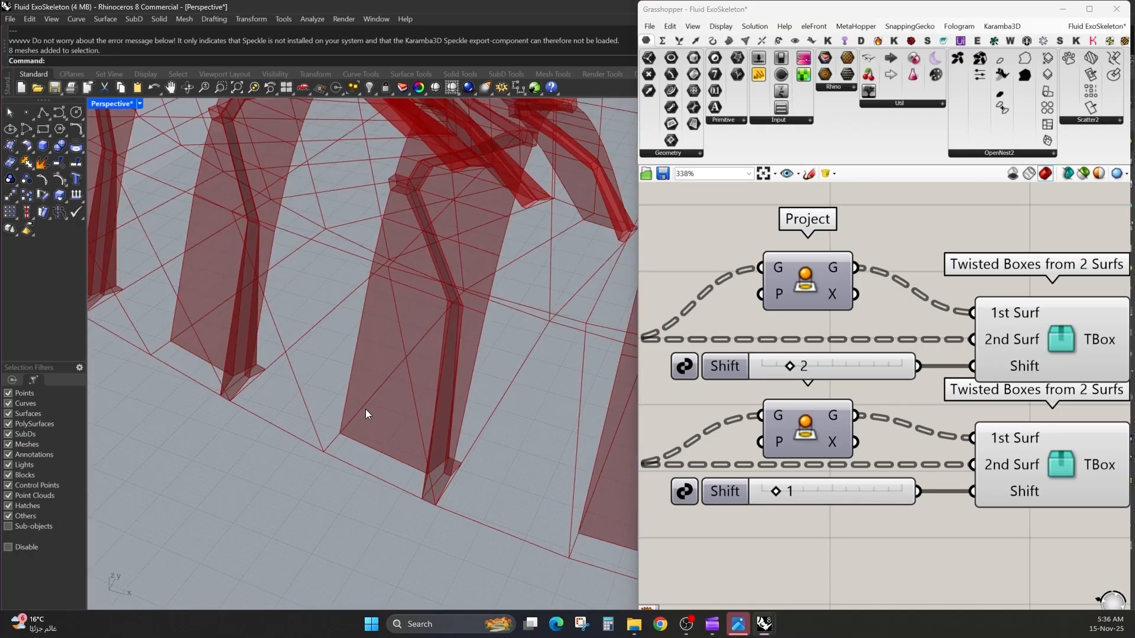
right_click_drag(565, 174, 565, 301)
right_click_drag(579, 423, 529, 351)
scroll(406, 387, "down", 5)
scroll(849, 388, "down", 2)
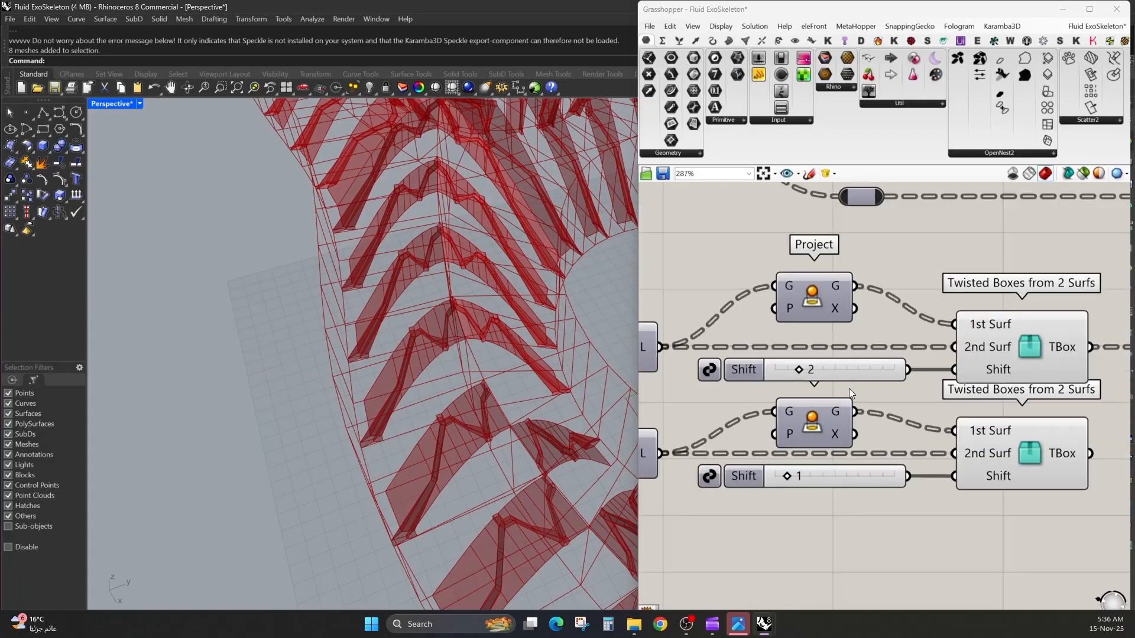
Space out the Morph To Twisted Box, Bounding Box, Group and Mesh components so they line up without overlapping
left_click(1008, 448)
right_click_drag(1074, 407, 722, 359)
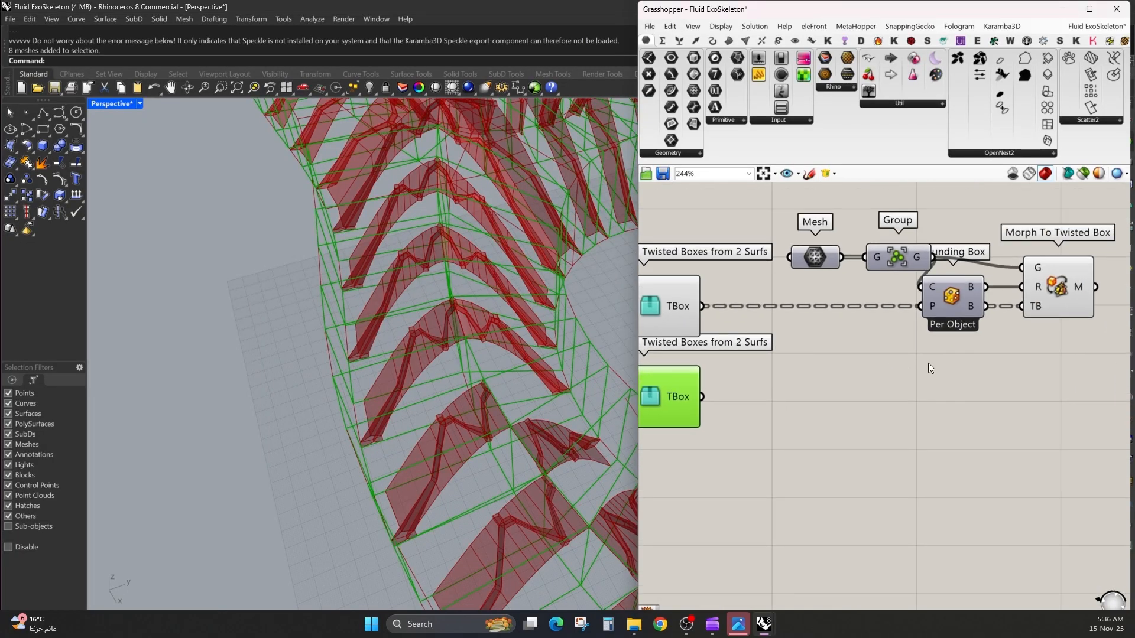
left_click_drag(1076, 360, 1032, 331)
right_click_drag(1057, 297, 994, 309)
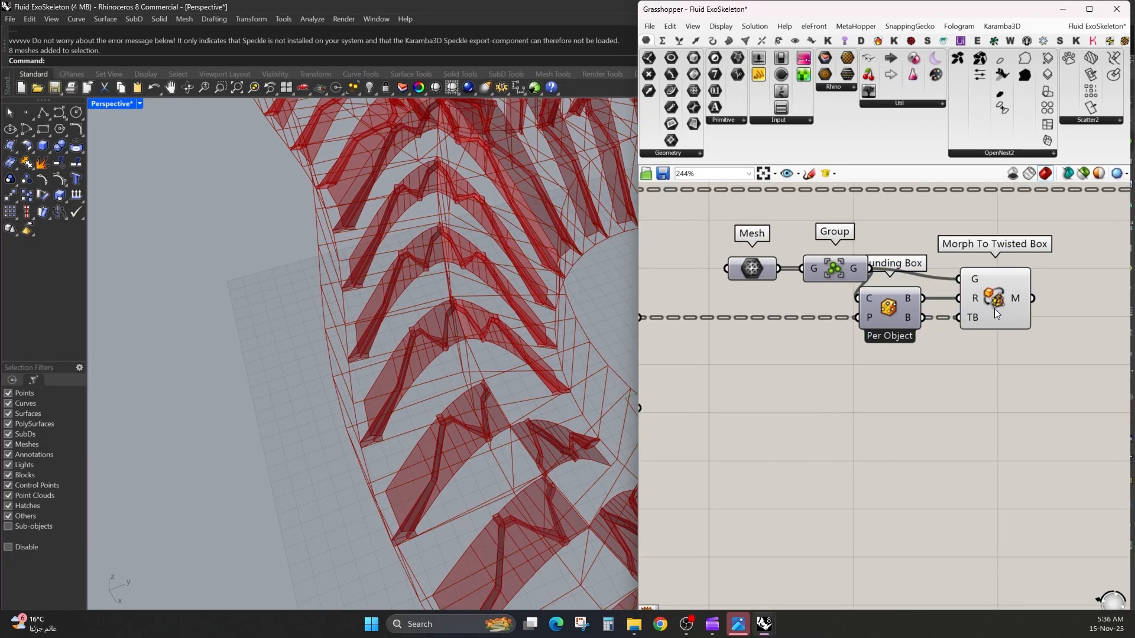
left_click_drag(994, 309, 1024, 310)
left_click_drag(889, 308, 916, 308)
left_click(842, 276)
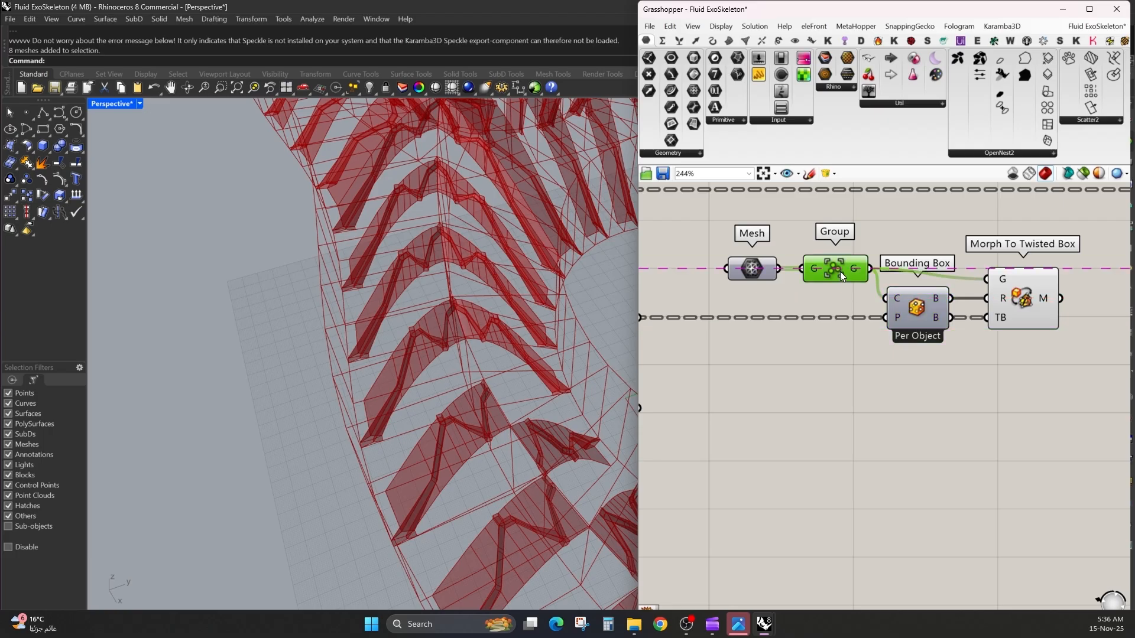
left_click_drag(843, 275, 843, 286)
left_click_drag(761, 276, 767, 286)
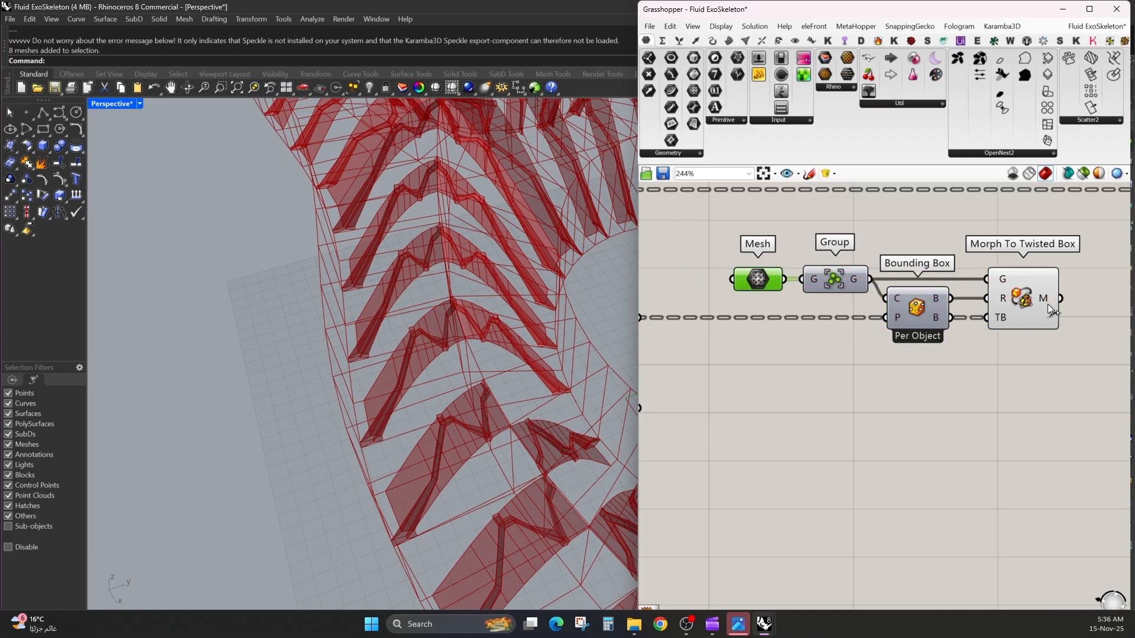
Duplicate Morph To Twisted Box below the original and connect the lower Twisted Boxes output to the copy's TB input
left_click(1025, 303)
right_click_drag(1011, 352, 980, 332)
key("ctrl+c")
key("ctrl+v")
left_click_drag(990, 295, 698, 383)
right_click_drag(800, 365, 824, 373)
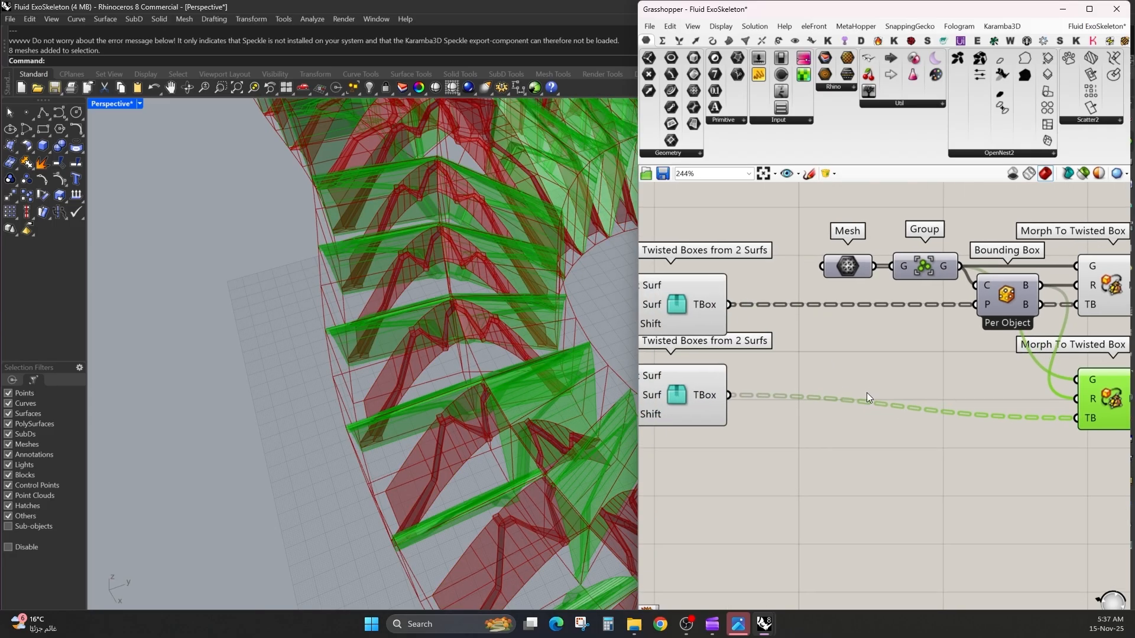
Set the Shift slider of the lower Twisted Boxes from 2 Surfs component to 2 and inspect the combined modules
right_click_drag(710, 418, 960, 396)
scroll(726, 380, "up", 2)
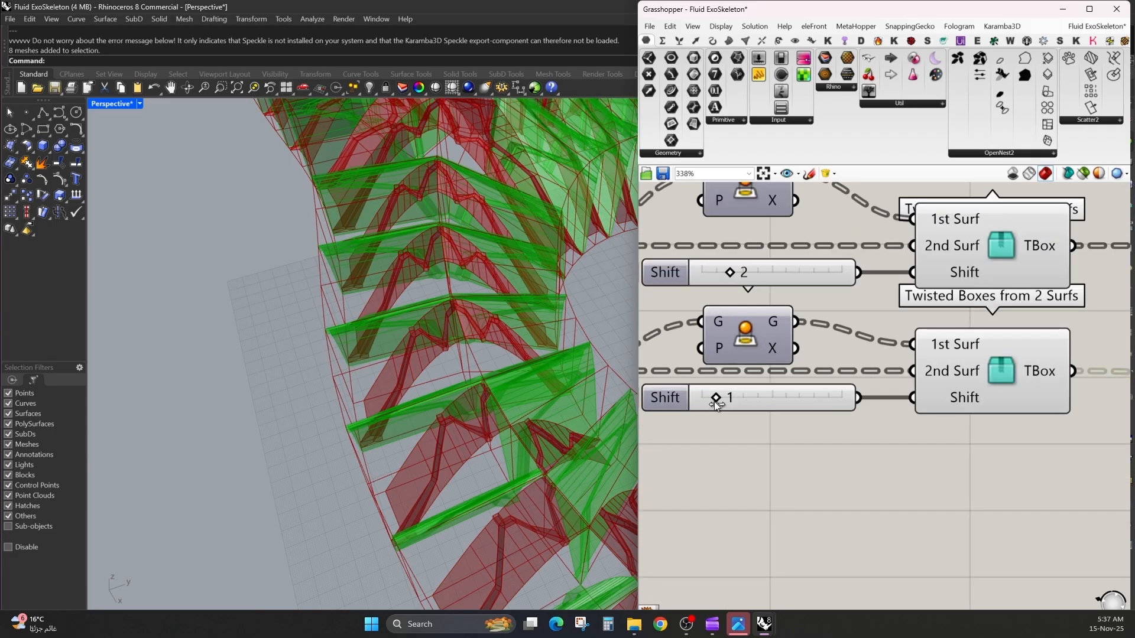
left_click_drag(719, 402, 728, 402)
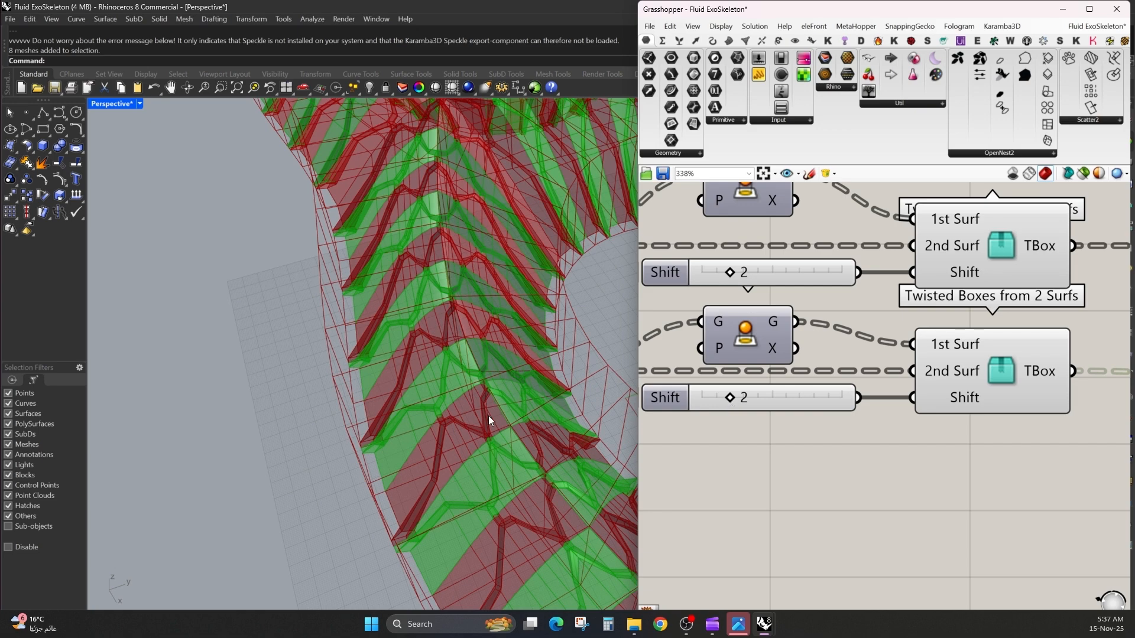
right_click_drag(489, 416, 401, 412)
left_click(920, 469)
scroll(942, 420, "down", 5)
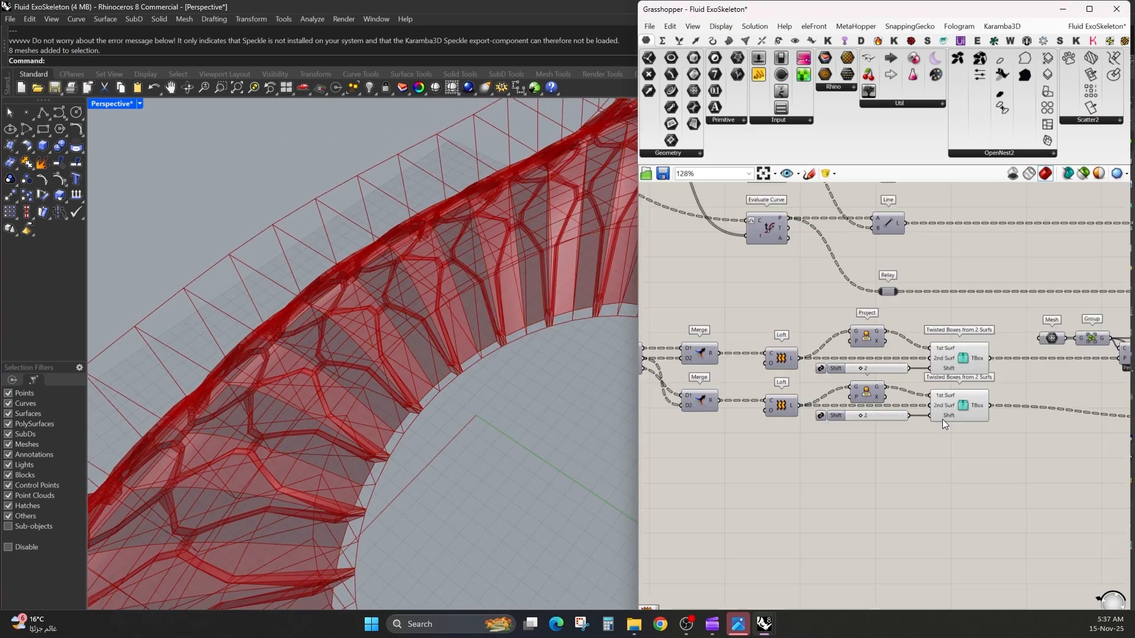
Try reversing the G output of the Project component that feeds List Item, and turn the reversal back off
right_click_drag(789, 438, 964, 438)
scroll(768, 370, "up", 4)
right_click(736, 338)
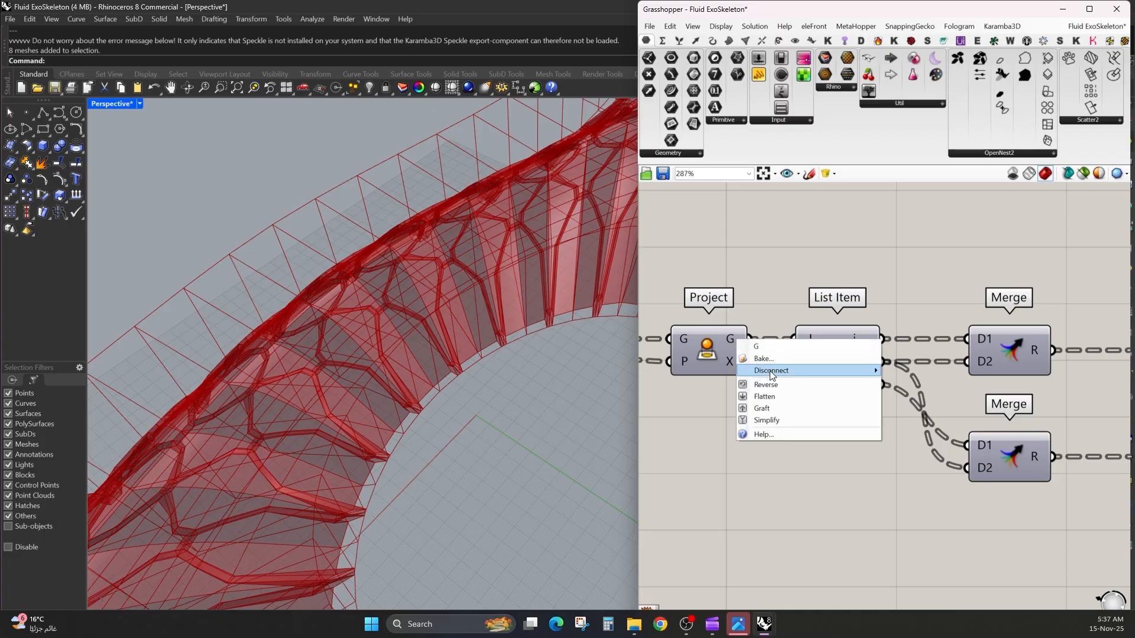
left_click(766, 385)
right_click_drag(437, 342, 582, 386)
right_click(752, 343)
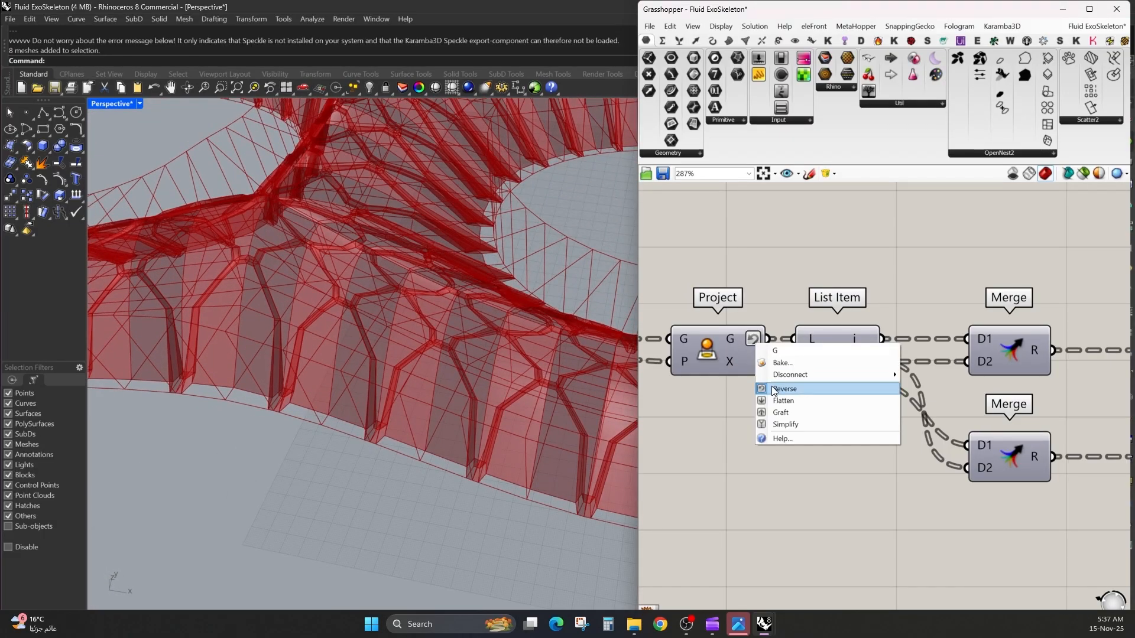
left_click(774, 390)
Try reversing the C input of both Loft components and inspect the effect on the module orientation
scroll(797, 369, "down", 2)
right_click_drag(1035, 354, 899, 347)
scroll(898, 347, "up", 2)
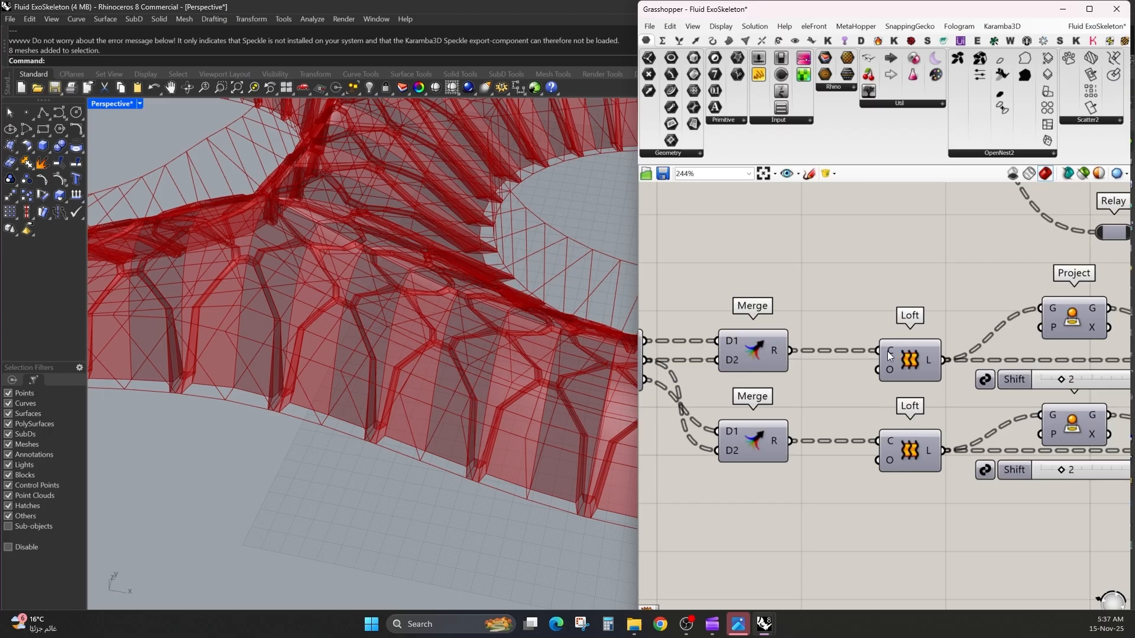
right_click(888, 351)
left_click(903, 422)
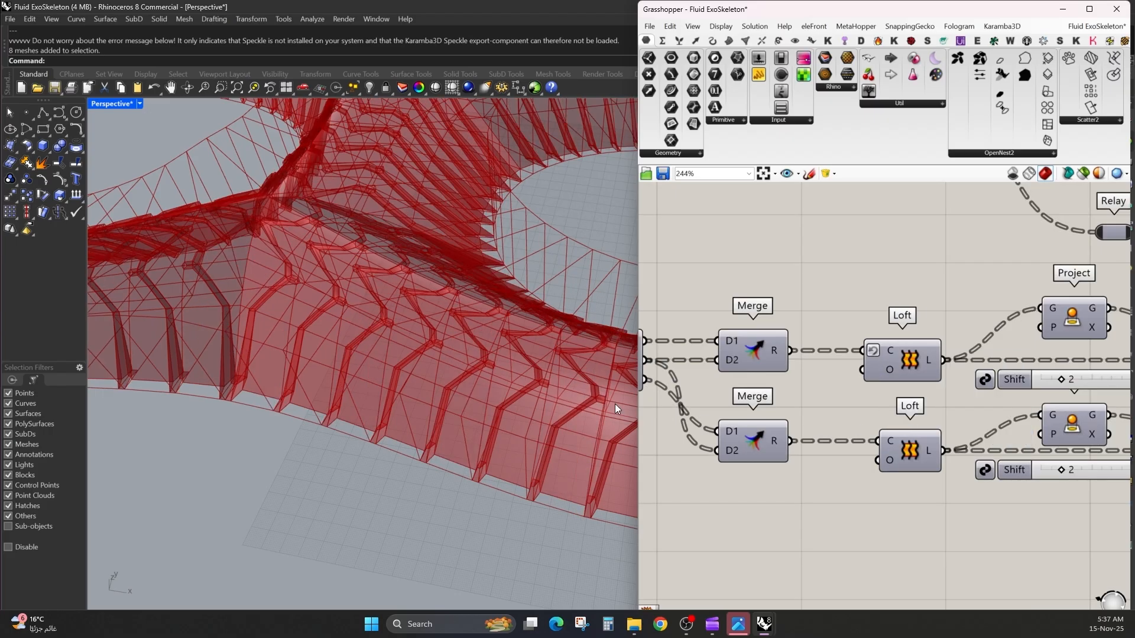
right_click_drag(615, 404, 527, 259)
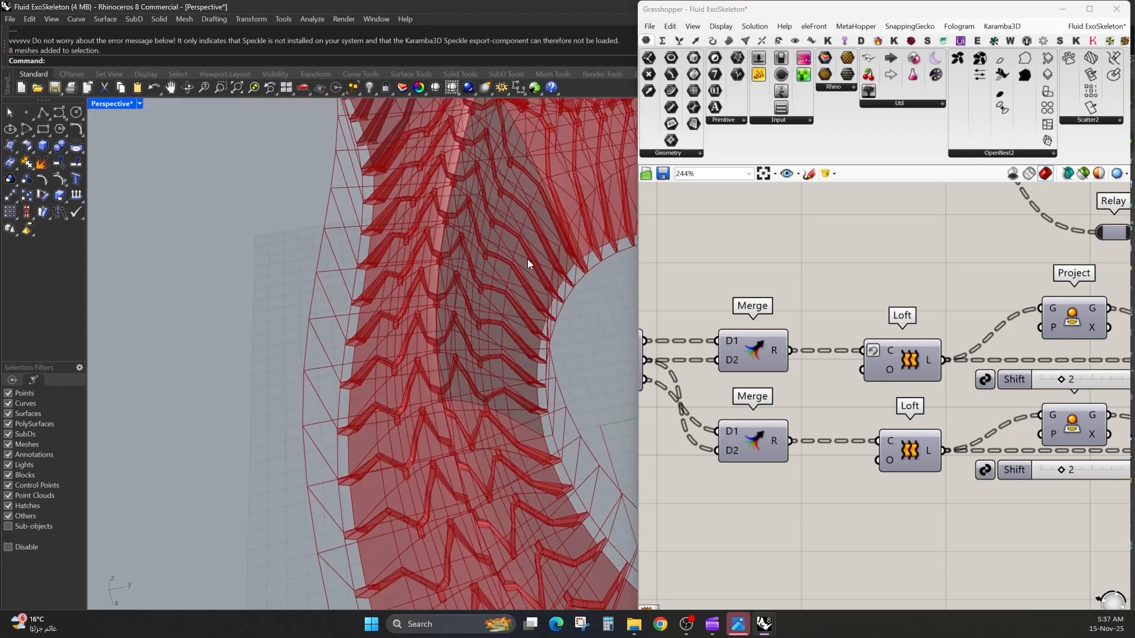
right_click(887, 445)
left_click(910, 516)
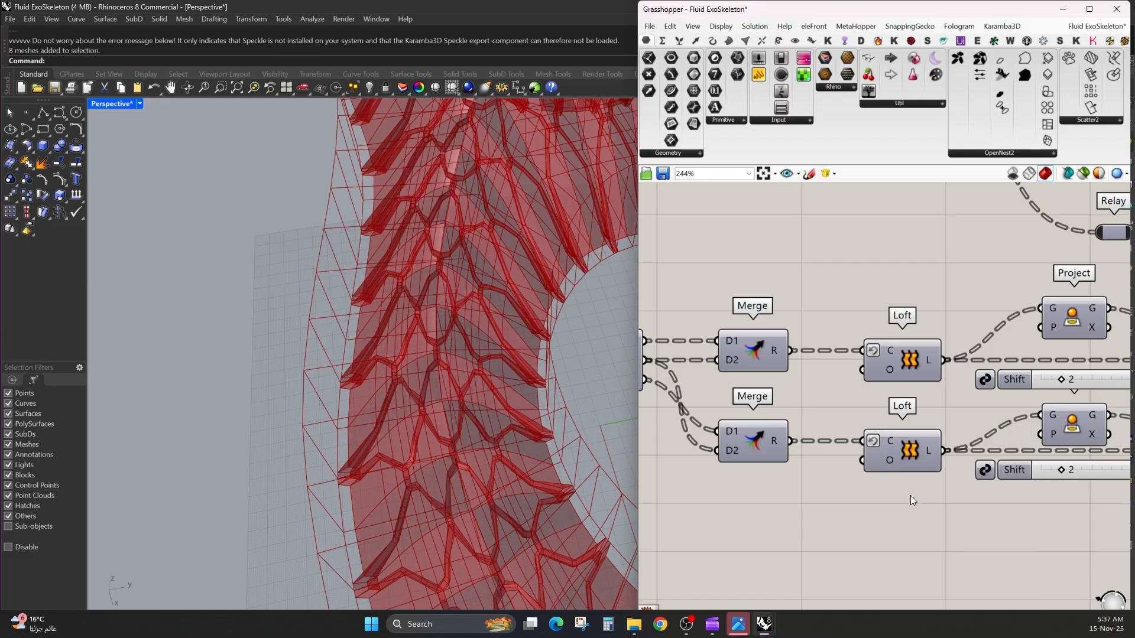
Turn off Reverse on the C input of both Loft components
right_click(869, 440)
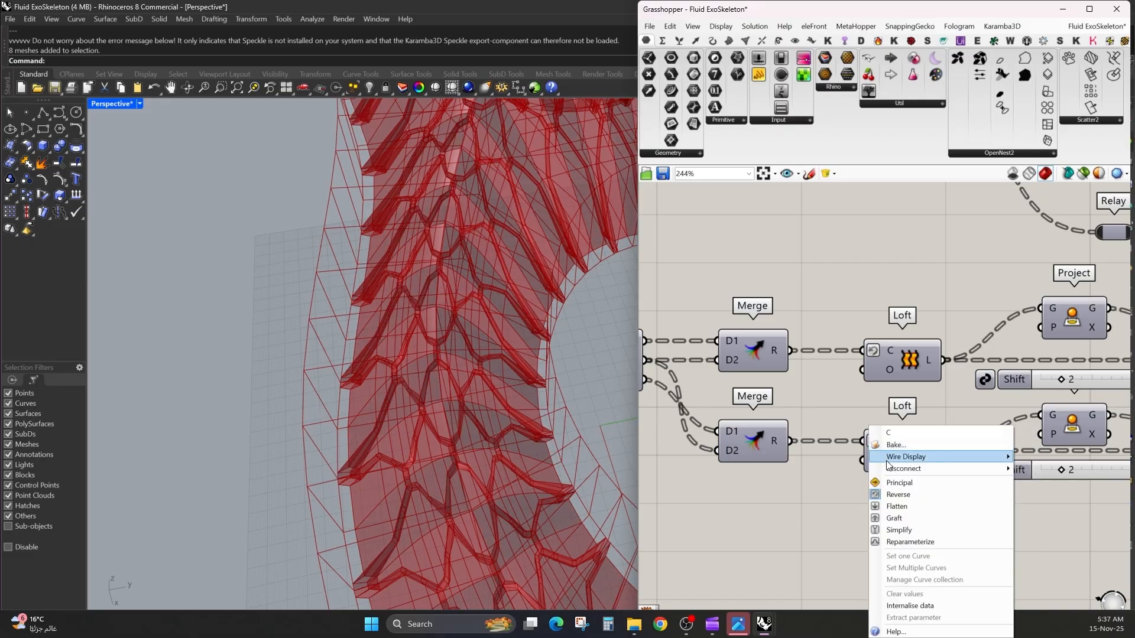
left_click(890, 494)
right_click(872, 354)
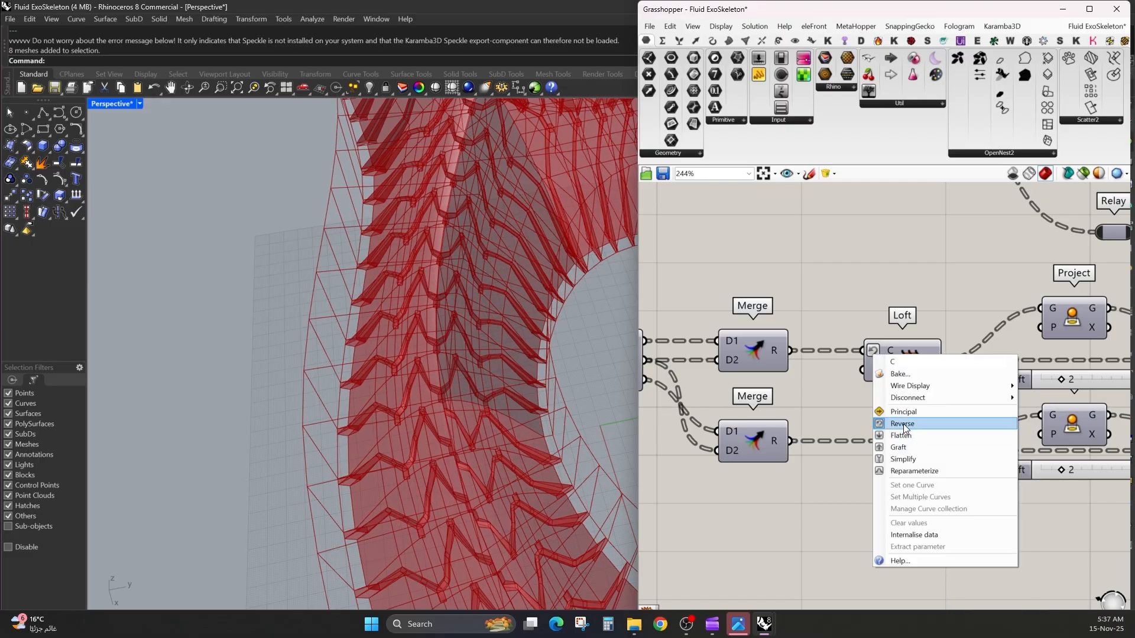
left_click(903, 424)
Try swapping the upper Twisted Boxes inputs, with the Loft feeding 1st Surf and the Project output feeding 2nd Surf
right_click_drag(970, 363, 790, 363)
left_click_drag(997, 339, 771, 357)
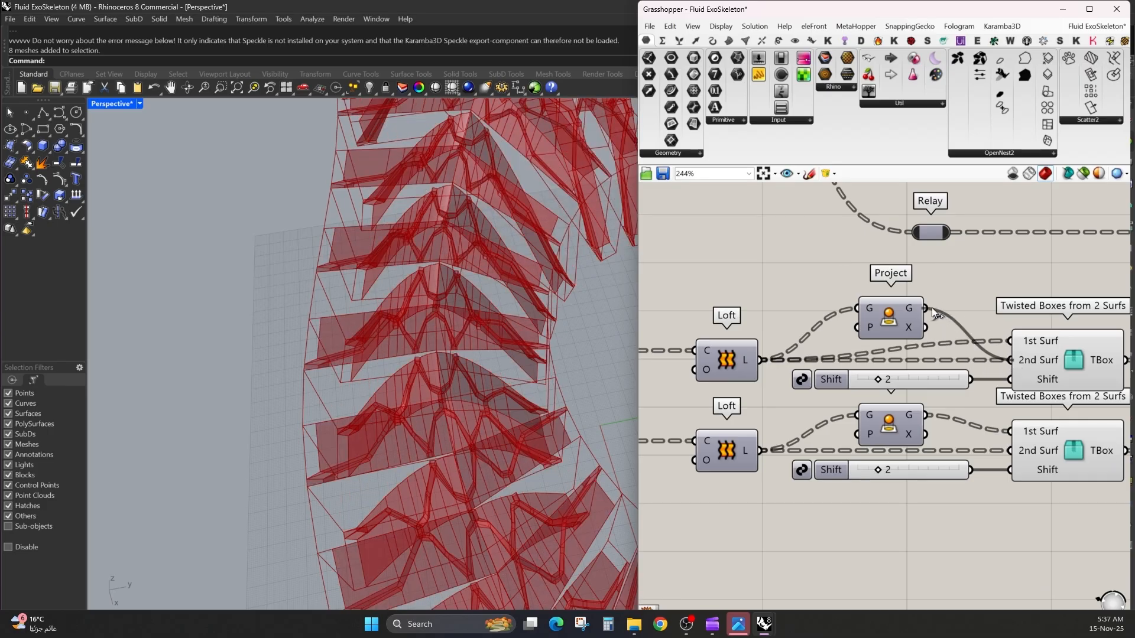
left_click_drag(932, 307, 926, 308)
right_click_drag(414, 407, 352, 374)
scroll(320, 410, "up", 5)
scroll(436, 211, "up", 3)
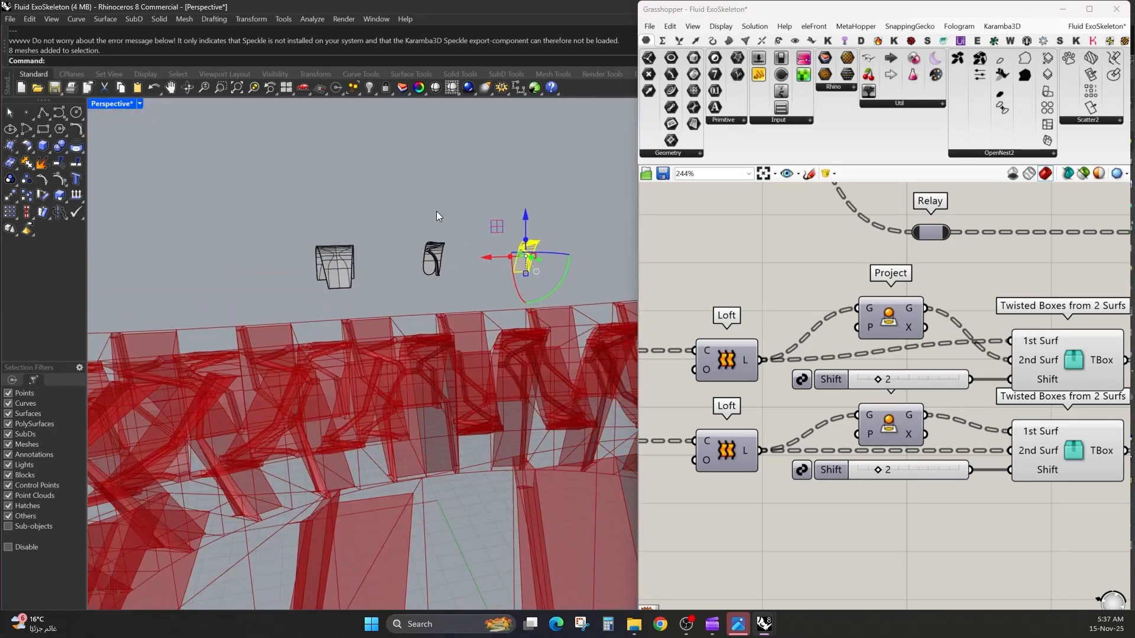
right_click_drag(436, 211, 730, 343)
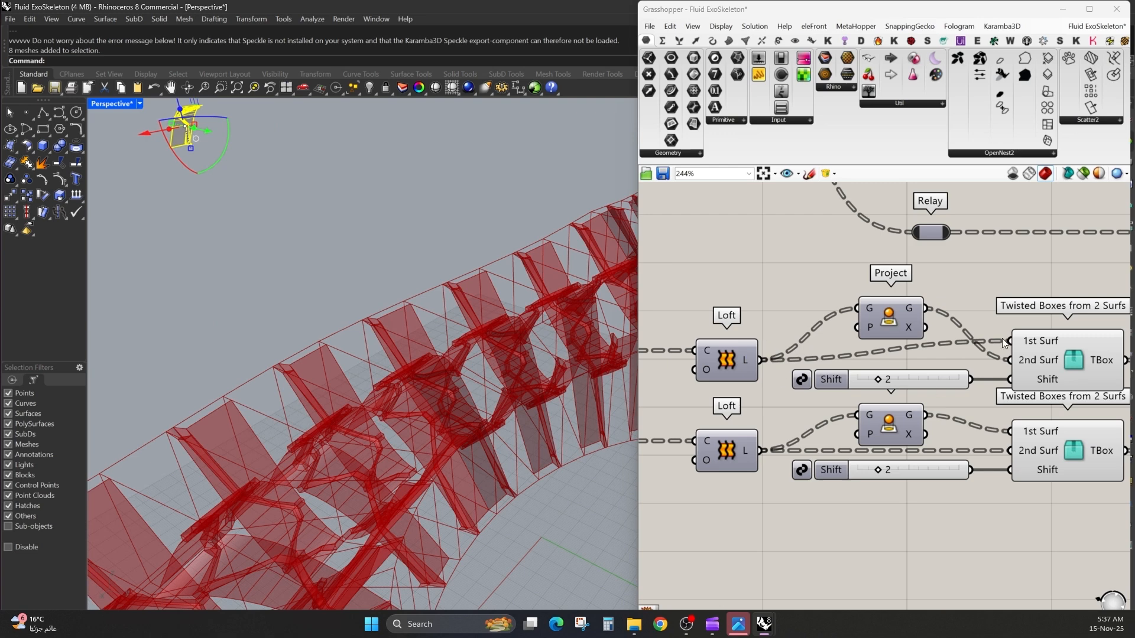
Restore the upper Twisted Boxes connections, with the Project output in 1st Surf and the Loft in 2nd Surf
left_click_drag(1011, 343, 767, 352)
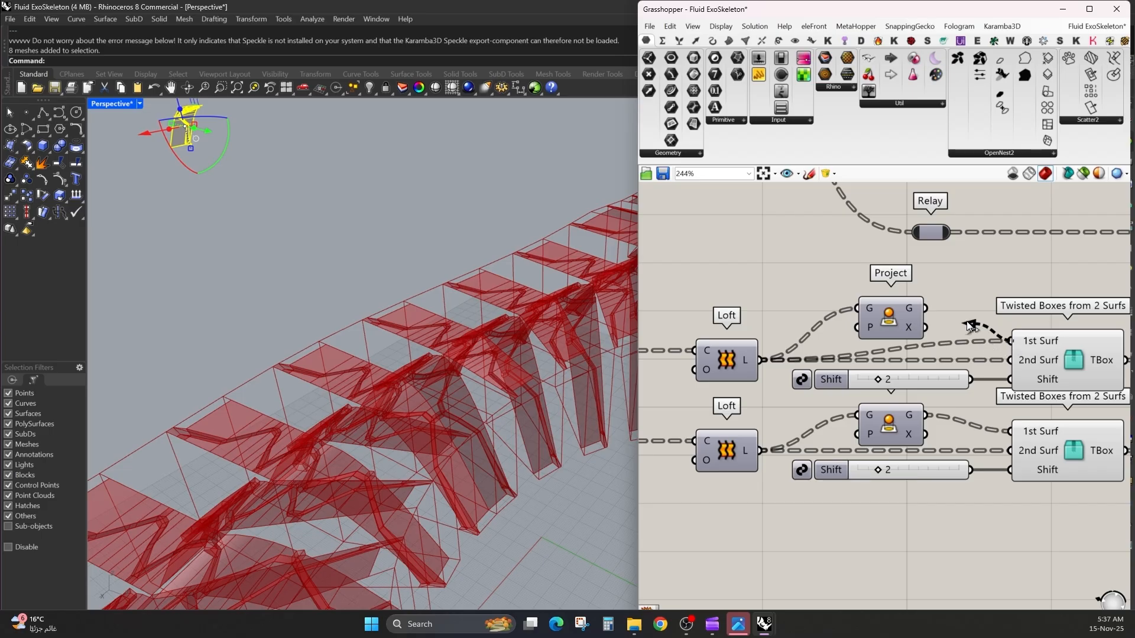
left_click_drag(967, 320, 925, 308)
scroll(331, 383, "down", 5)
right_click_drag(246, 389, 389, 410)
scroll(922, 349, "down", 3)
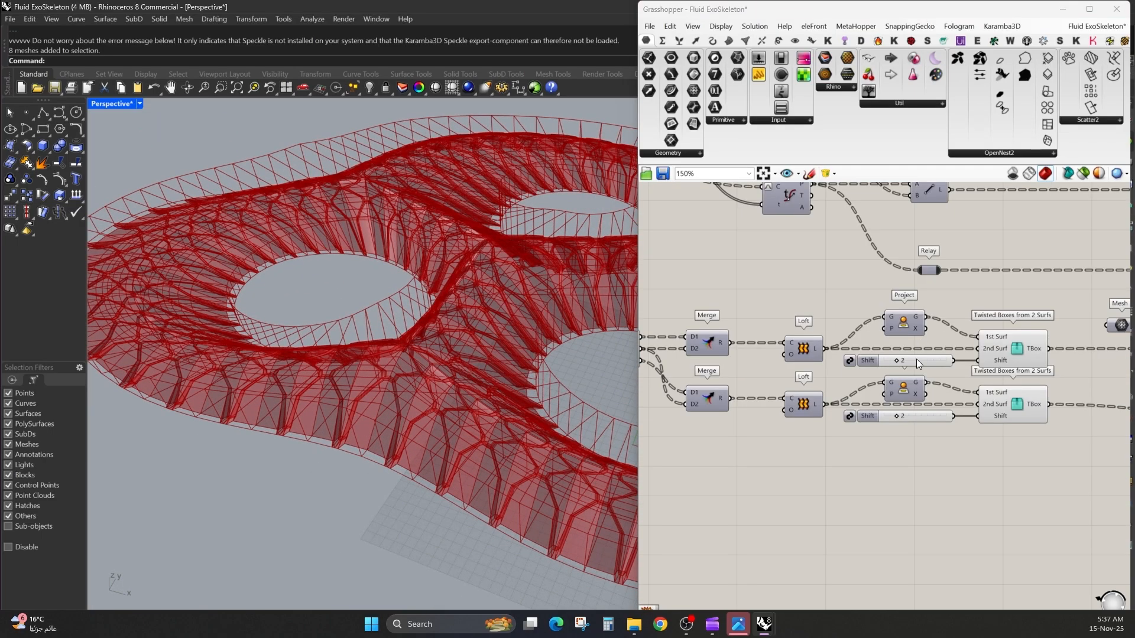
Add an Ungroup component, feed both Morph To Twisted Box outputs into its G input, and flatten that input
right_click_drag(996, 369, 853, 381)
scroll(852, 383, "down", 2)
right_click_drag(1004, 393, 874, 412)
scroll(991, 407, "up", 3)
left_click(1000, 406)
double_click(932, 340)
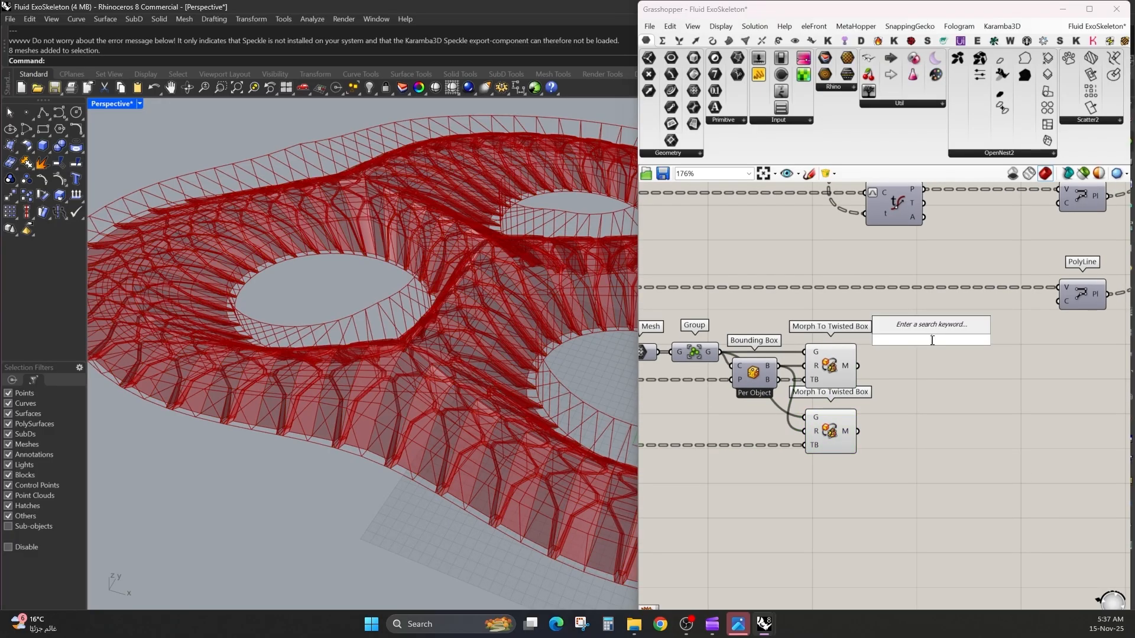
type("ung")
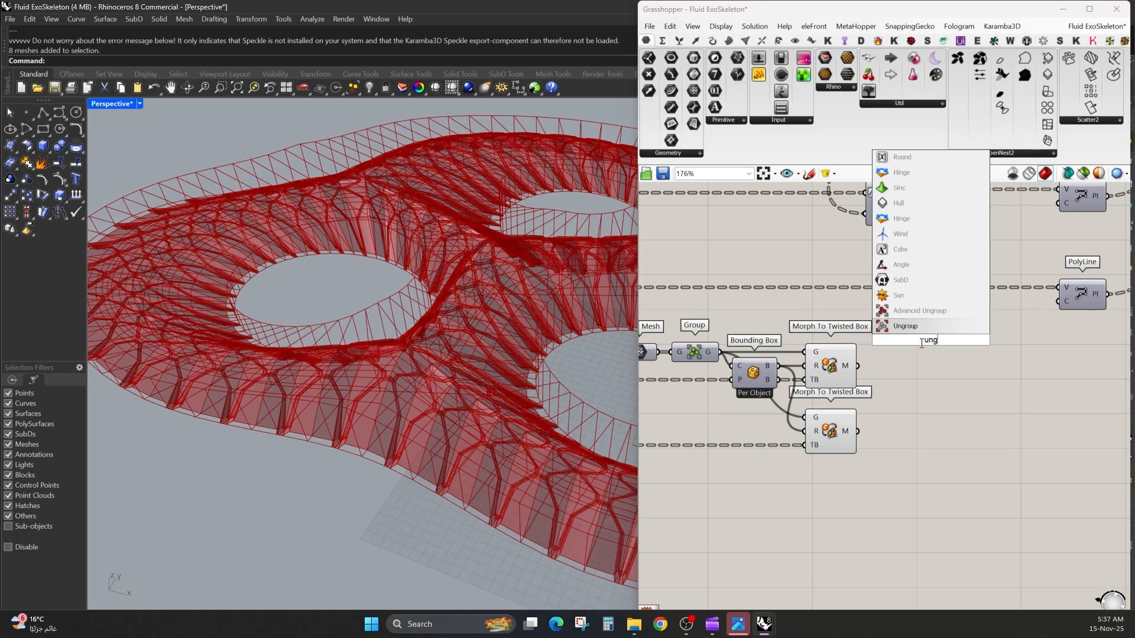
left_click(907, 329)
left_click_drag(907, 341, 864, 423)
scroll(913, 375, "up", 3)
right_click(914, 370)
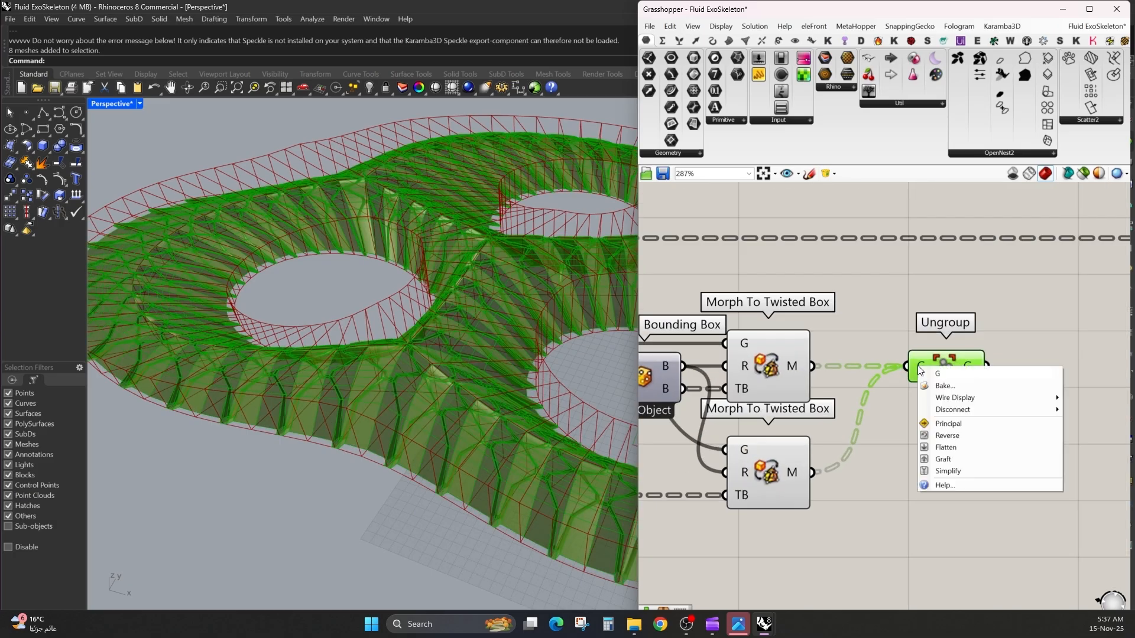
left_click(952, 447)
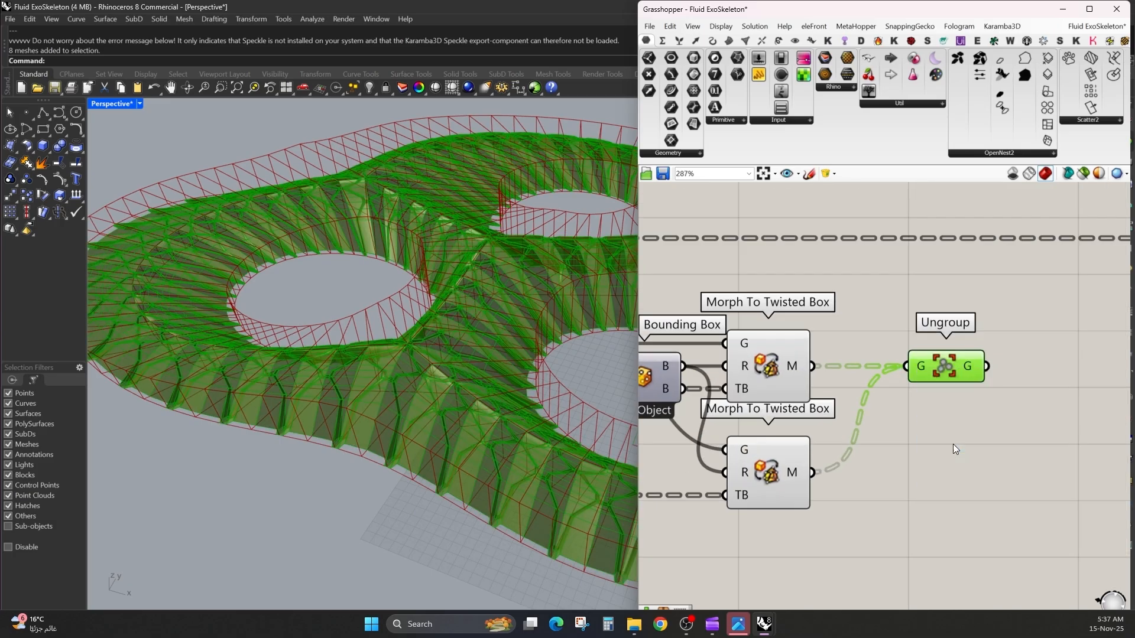
right_click(1008, 402)
left_click(968, 419)
scroll(981, 396, "down", 5)
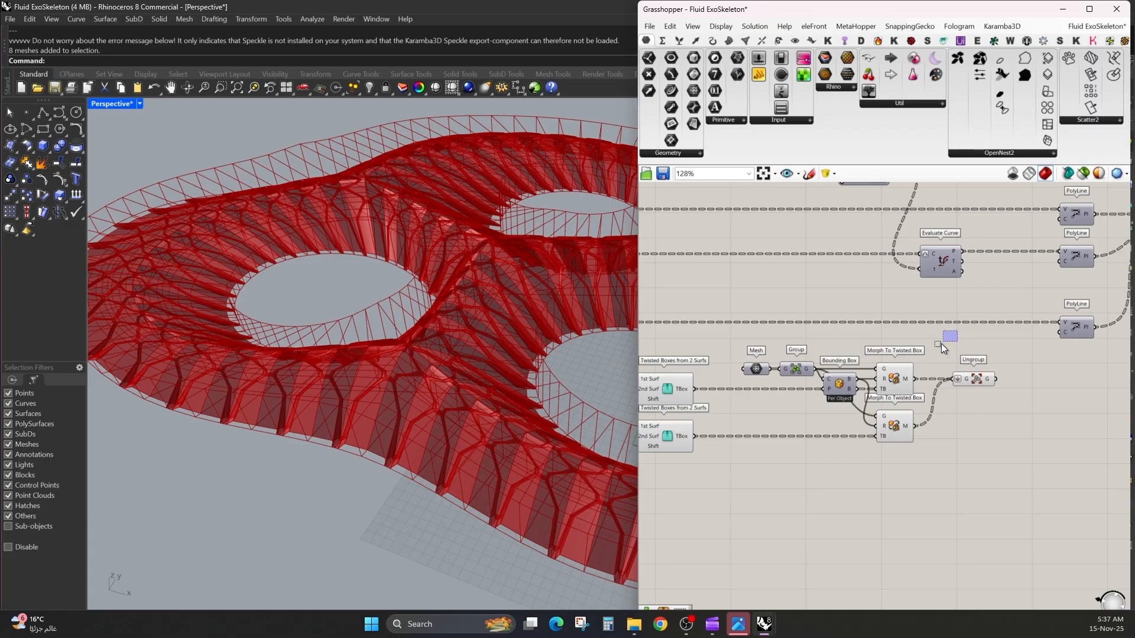
Turn off the preview of the twisted-box branch components, from its start through both Morph To Twisted Box components
scroll(941, 342, "down", 4)
left_click(927, 395)
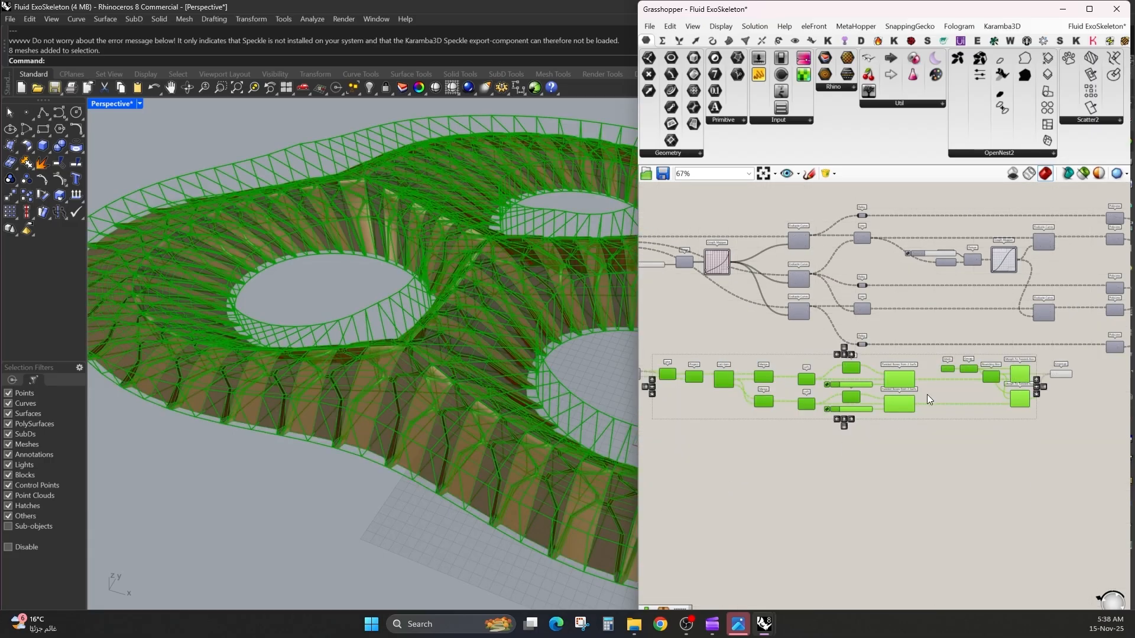
middle_click(927, 394)
left_click(963, 411)
right_click_drag(1059, 401, 861, 420)
scroll(877, 422, "up", 2)
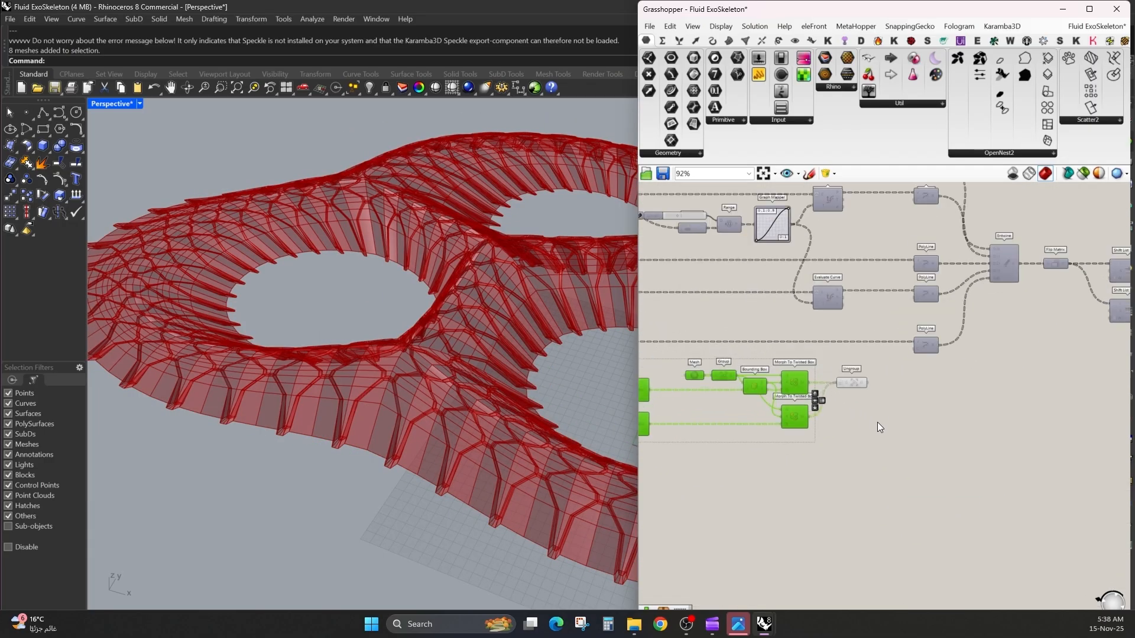
left_click(877, 422)
Copy the Mesh Join, Weaverbird's Join Meshes and Weld, Mesh WeldVertices and SubD from Mesh chain and place it beside Ungroup
right_click_drag(951, 391, 672, 406)
right_click_drag(1015, 322, 857, 325)
left_click_drag(794, 241, 1072, 403)
right_click_drag(905, 376, 930, 369)
left_click_drag(1106, 437, 874, 254)
right_click_drag(862, 332, 871, 313)
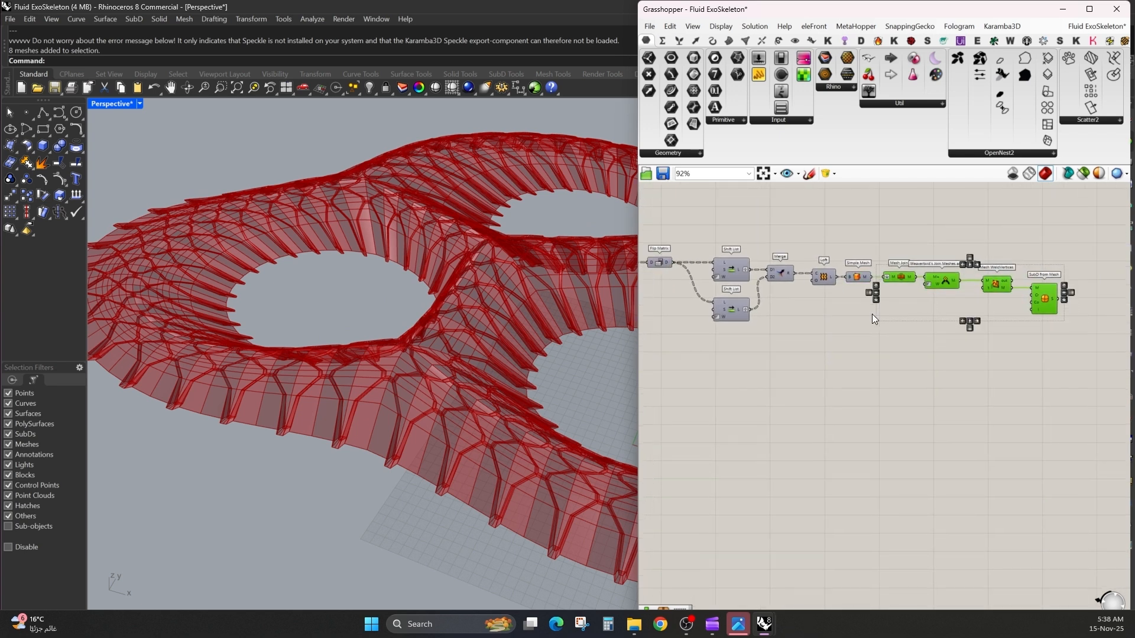
left_click_drag(898, 281, 878, 431)
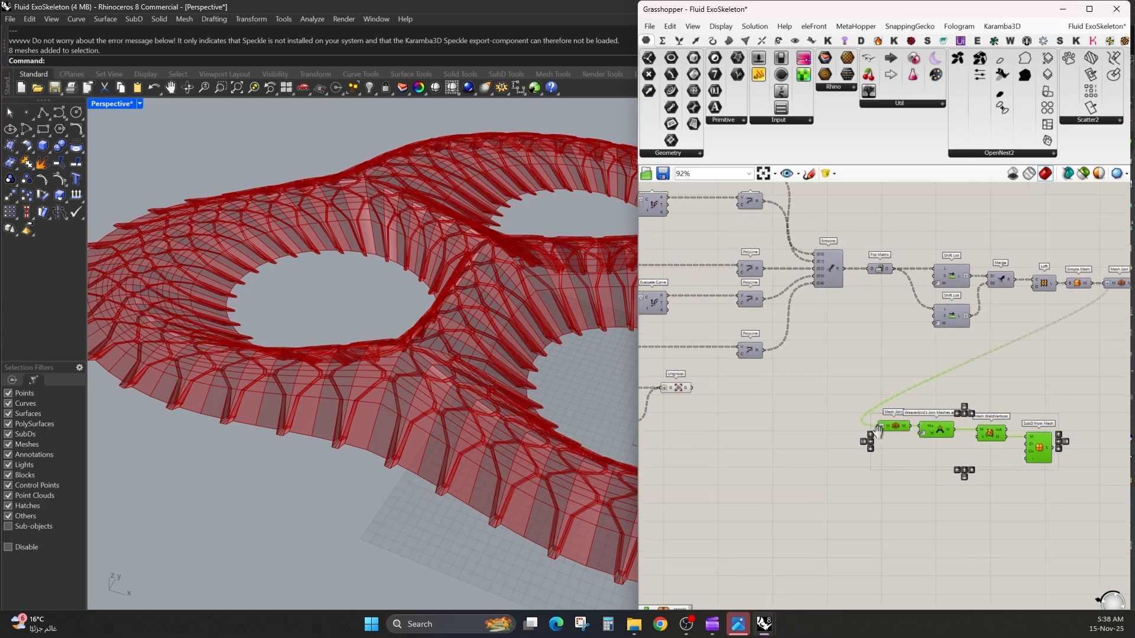
scroll(878, 430, "up", 3)
right_click_drag(907, 428, 1050, 441)
left_click_drag(1063, 435, 761, 382)
right_click_drag(712, 377, 821, 410)
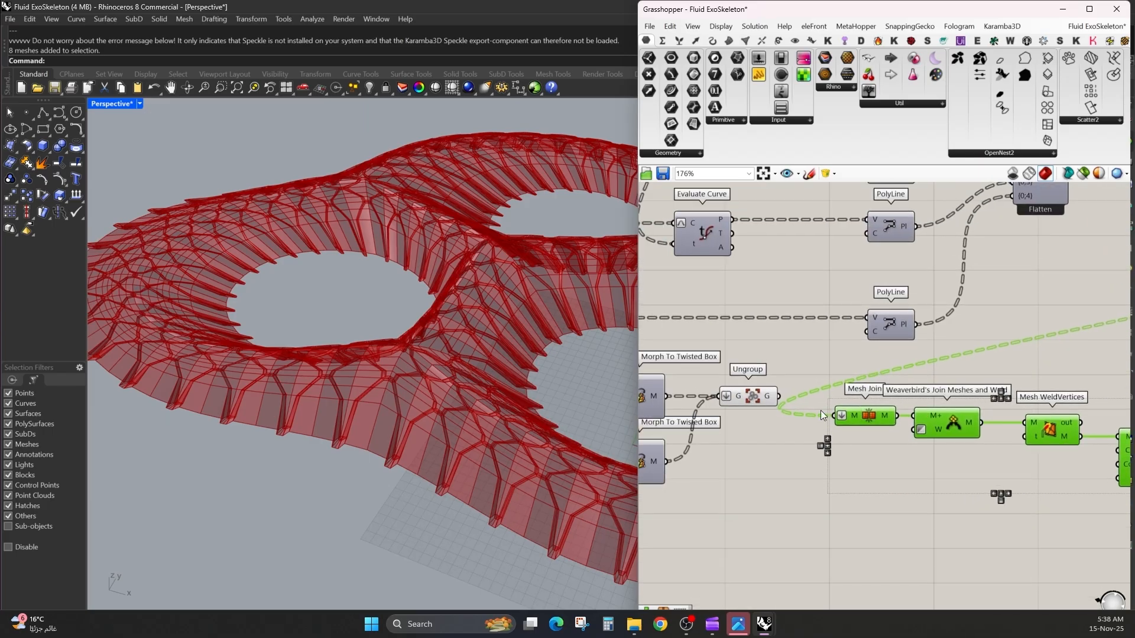
scroll(818, 410, "up", 1)
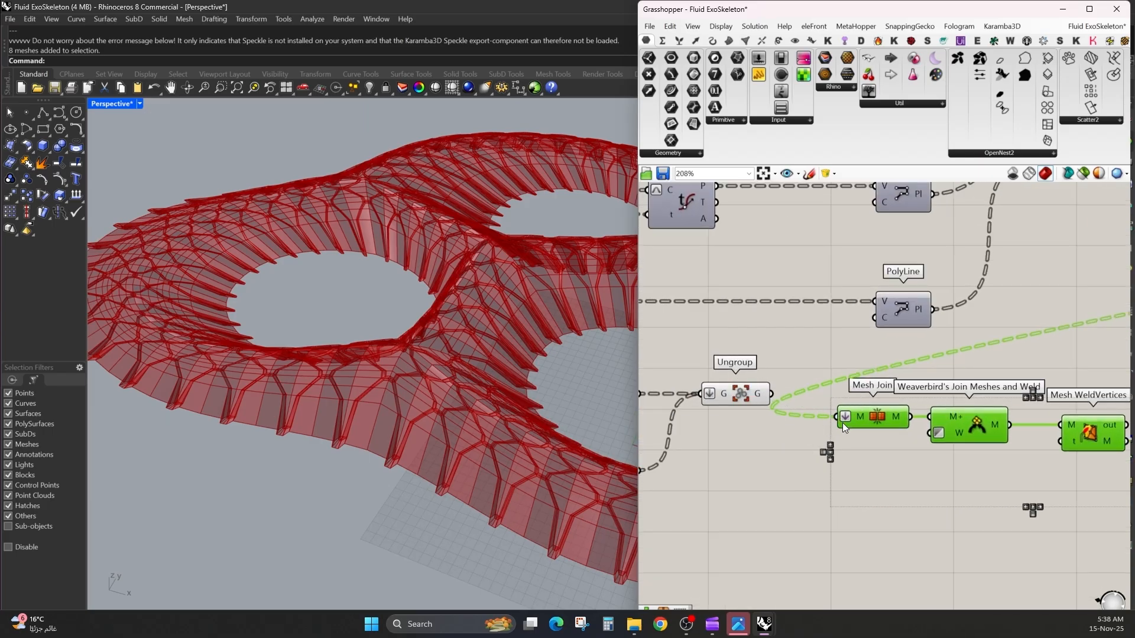
Remove Flatten from the copied Mesh Join's M input and disconnect the Simple Mesh source from it
right_click(843, 415)
left_click(878, 407)
right_click_drag(878, 406, 832, 396)
left_click_drag(832, 396, 893, 473)
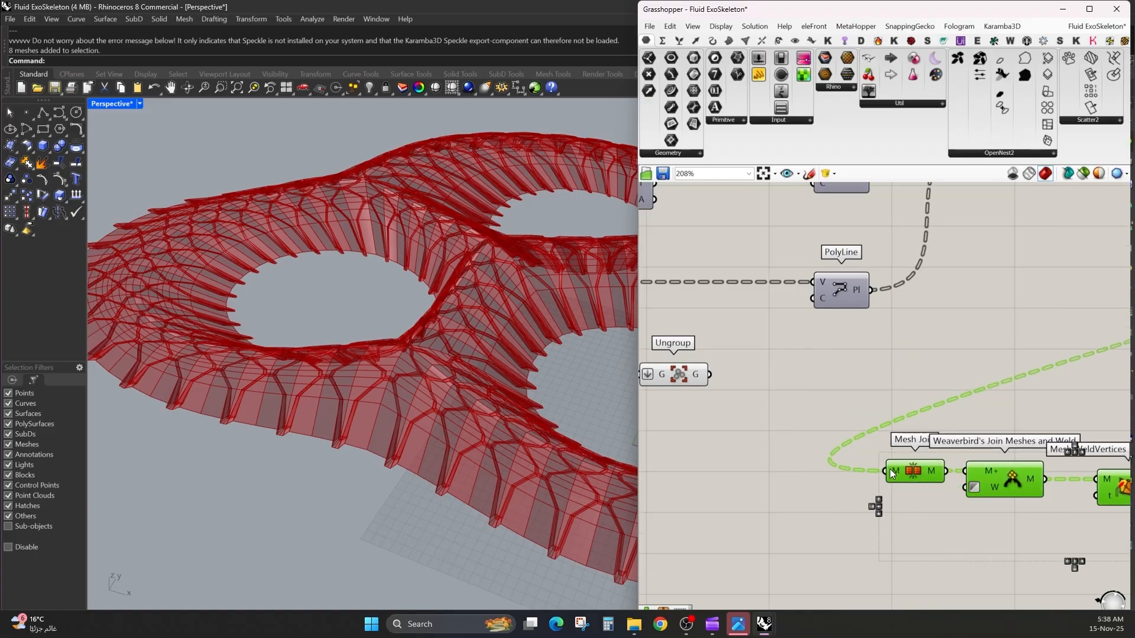
right_click(892, 473)
mouse_move(946, 480)
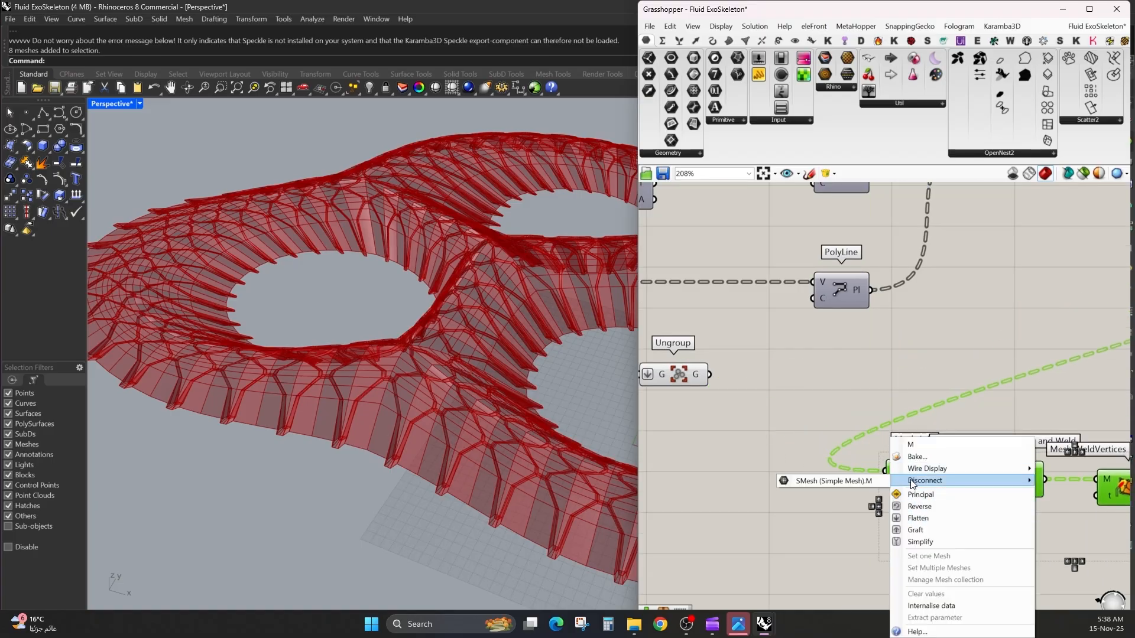
left_click(863, 480)
Check the data structure of the Ungroup output and add a Flip Matrix component below it
scroll(791, 440, "up", 3)
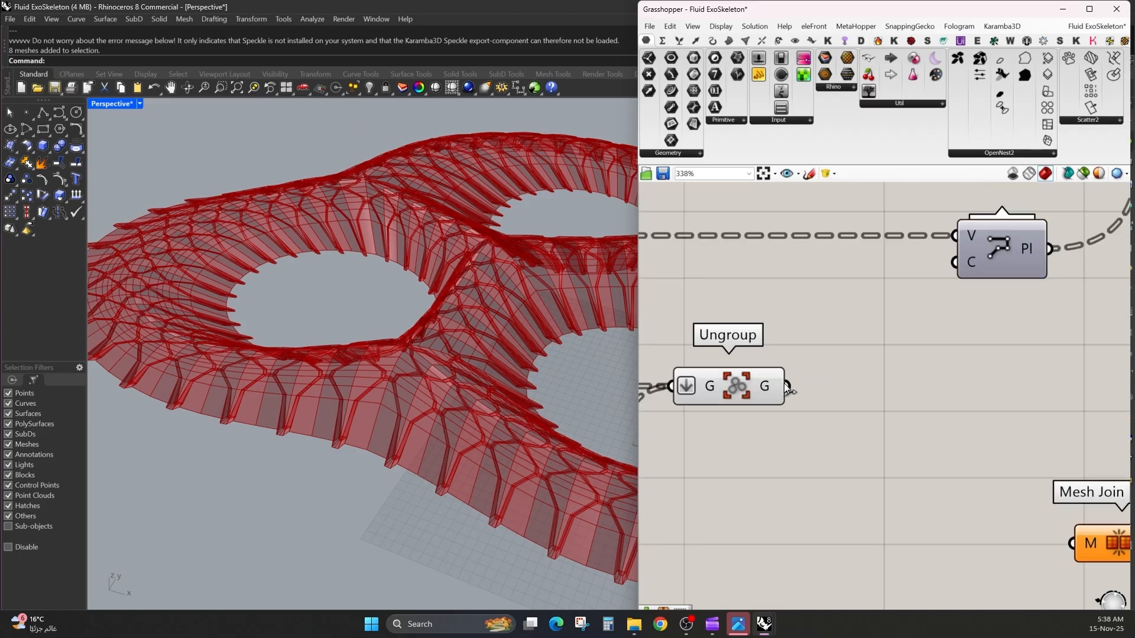
mouse_move(771, 387)
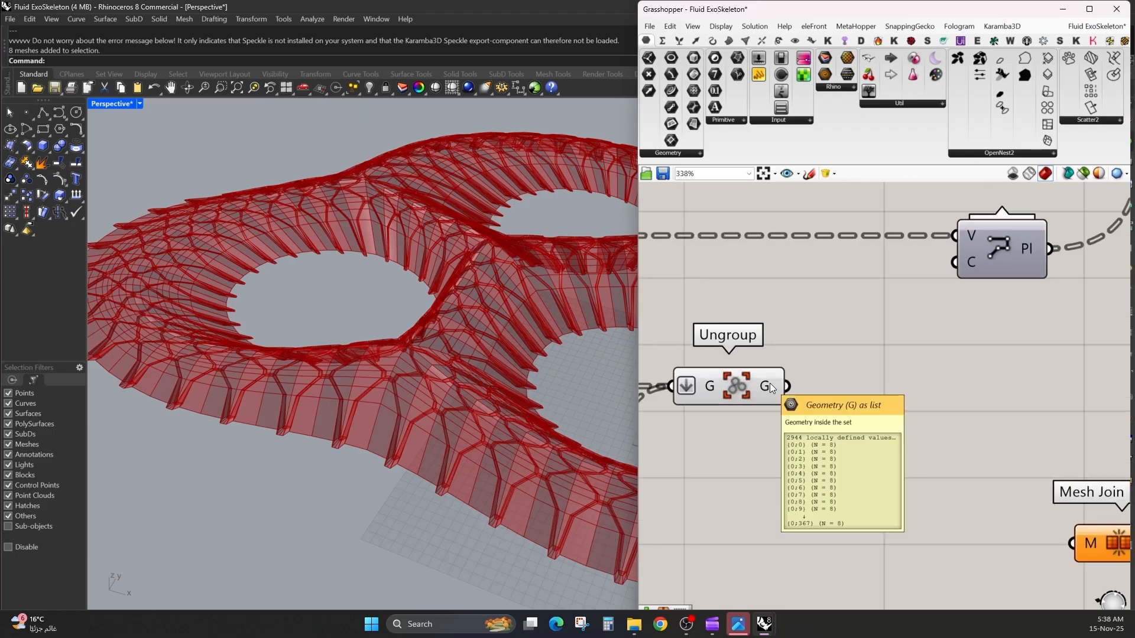
double_click(886, 390)
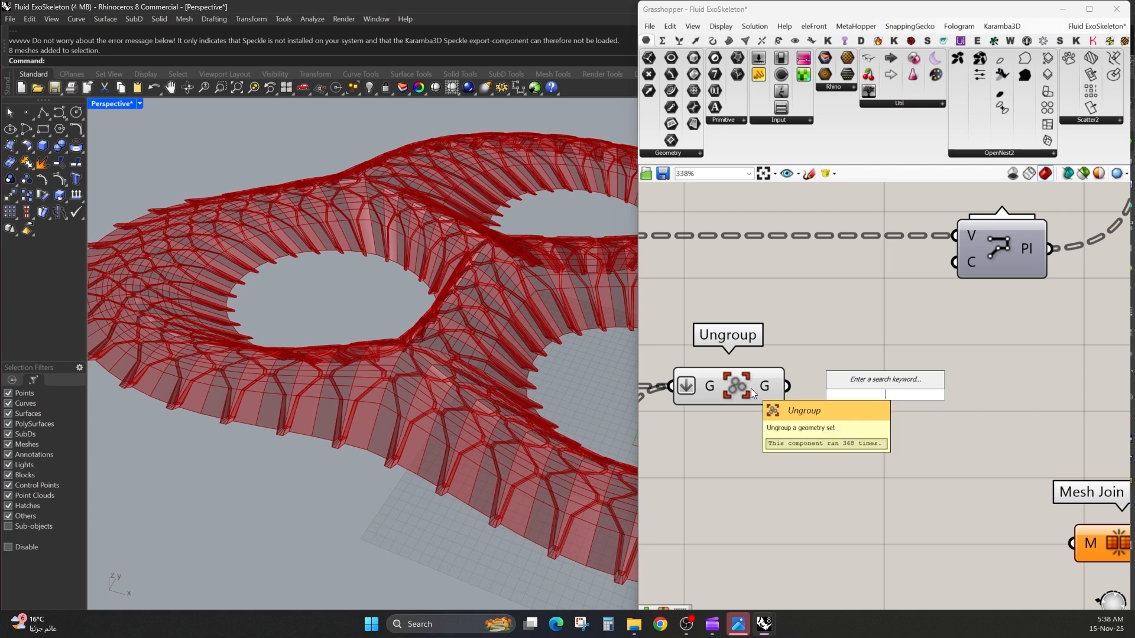
type("flip")
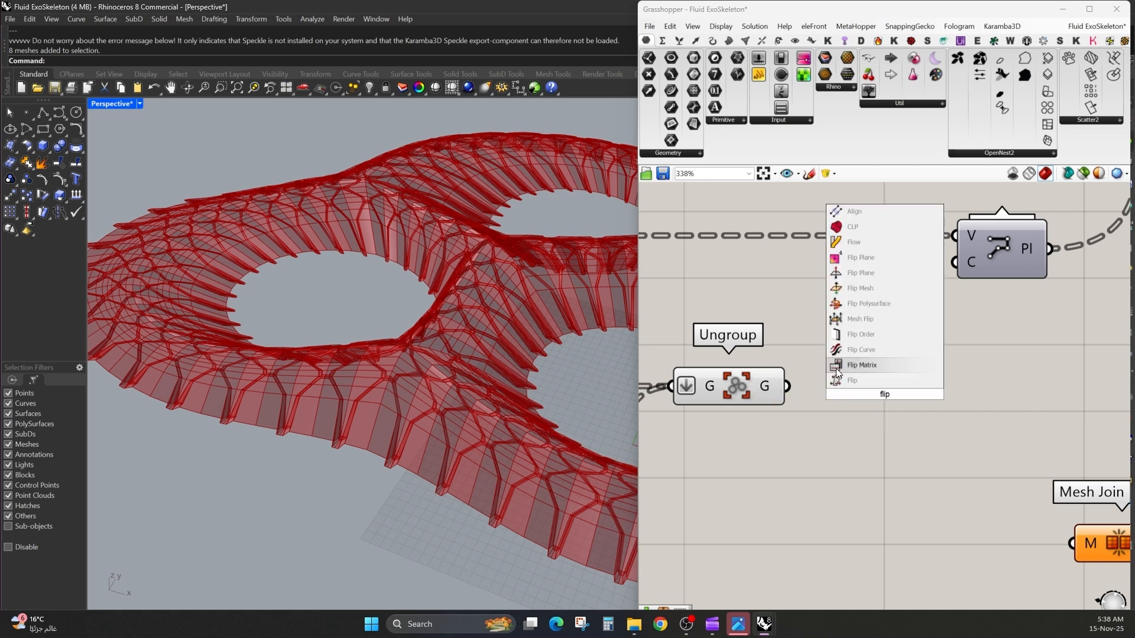
left_click(873, 365)
left_click_drag(879, 389, 793, 489)
Add a Tree Branch Check on the Ungroup output and inspect which geometry one branch contains
double_click(988, 374)
type("tr")
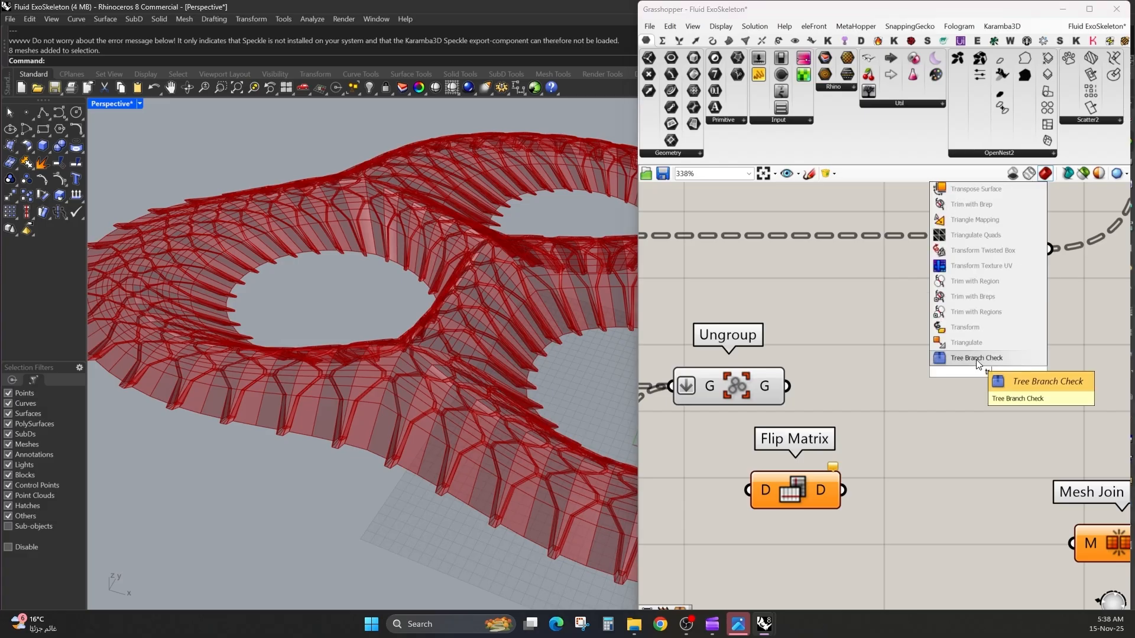
left_click(977, 359)
left_click_drag(787, 386, 963, 403)
scroll(272, 376, "down", 8)
scroll(391, 330, "up", 12)
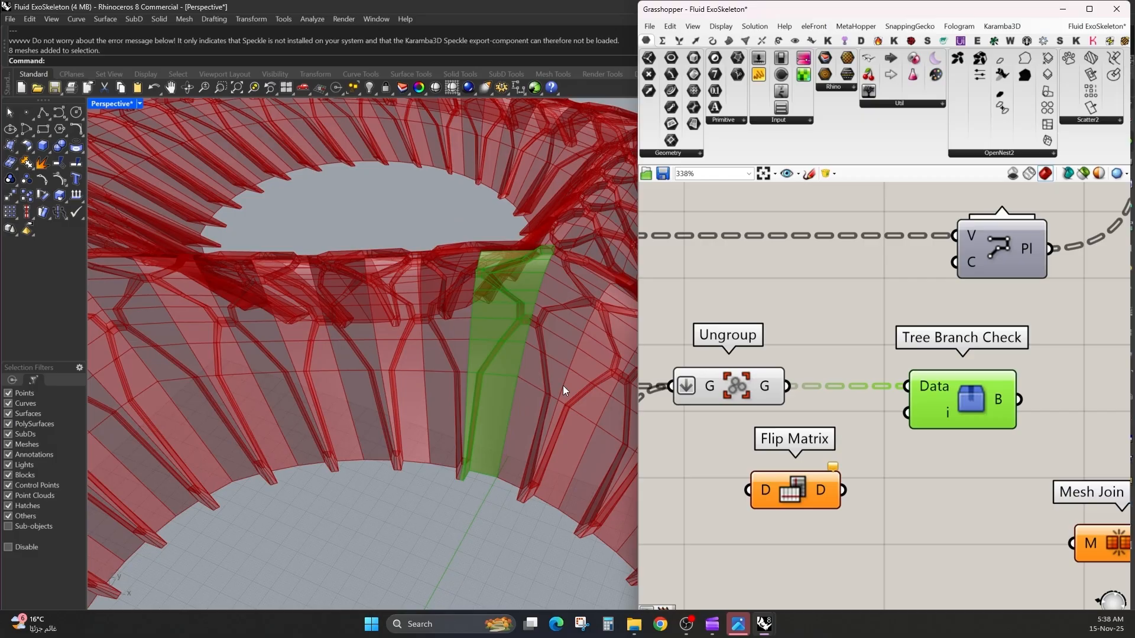
mouse_move(951, 392)
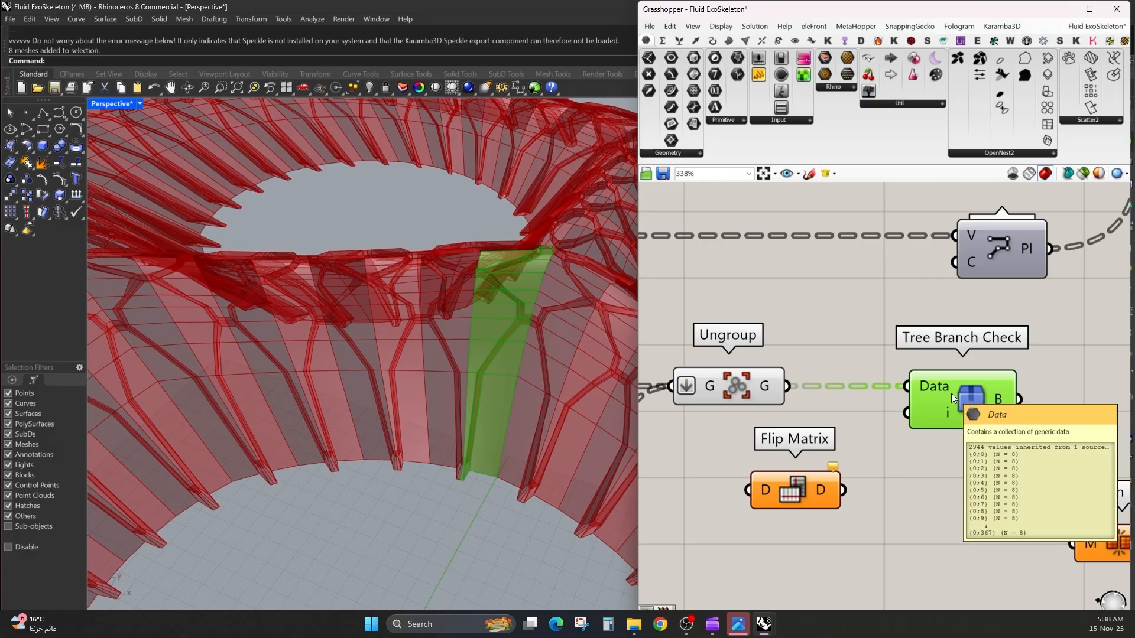
Route the Ungroup output through Flip Matrix into Tree Branch Check and inspect the highlighted branch on the structure
left_click_drag(747, 490, 795, 388)
left_click_drag(800, 378, 748, 490)
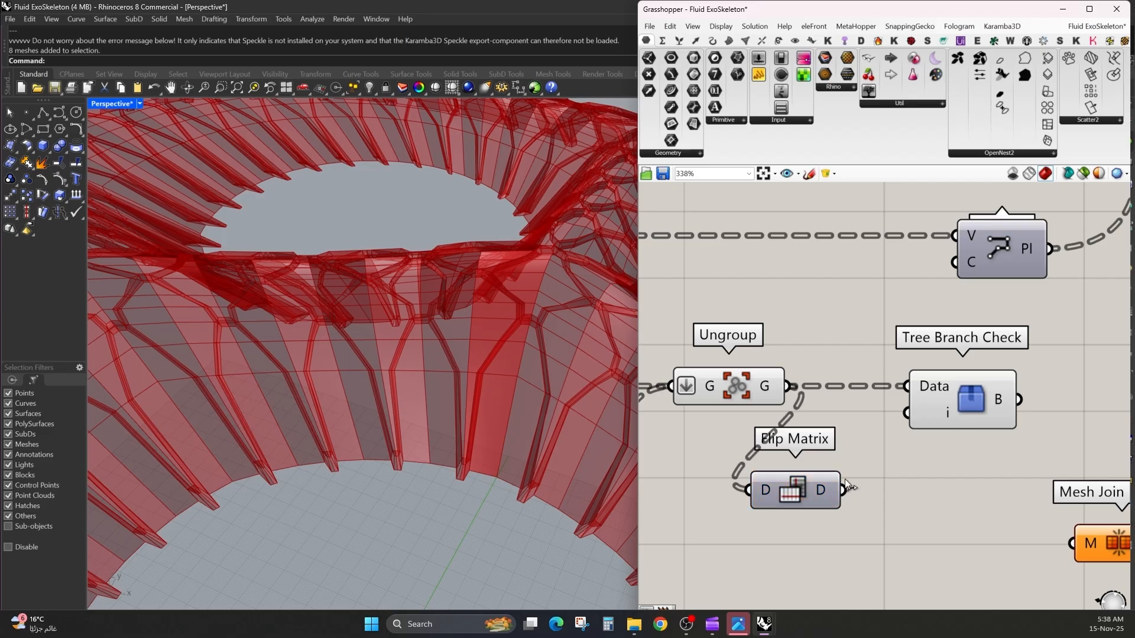
left_click_drag(843, 490, 993, 419)
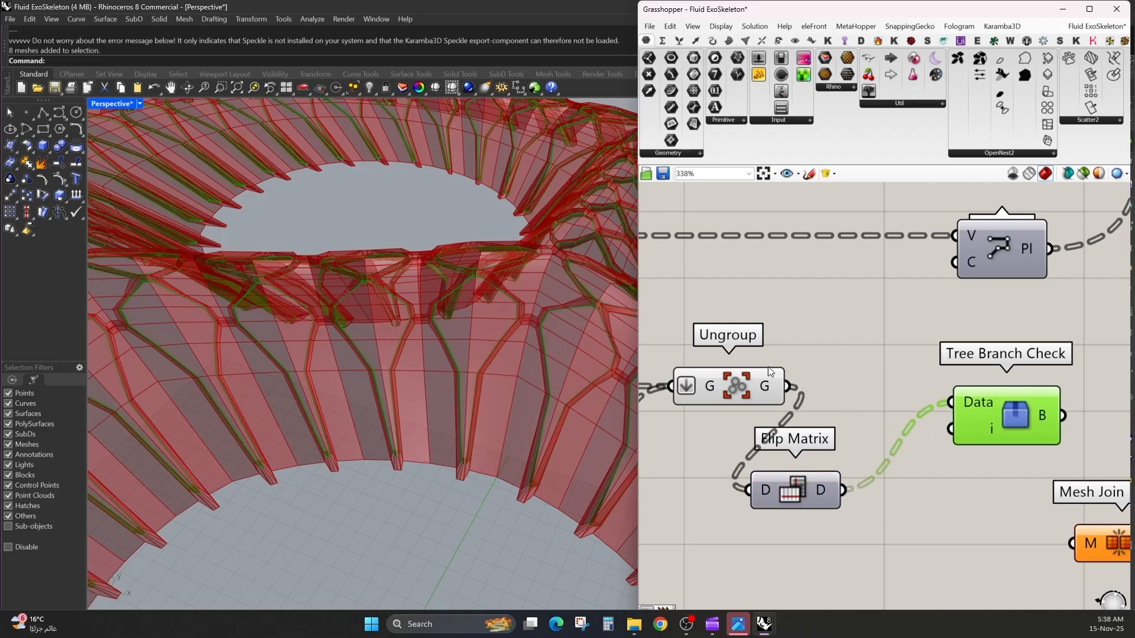
scroll(461, 349, "up", 8)
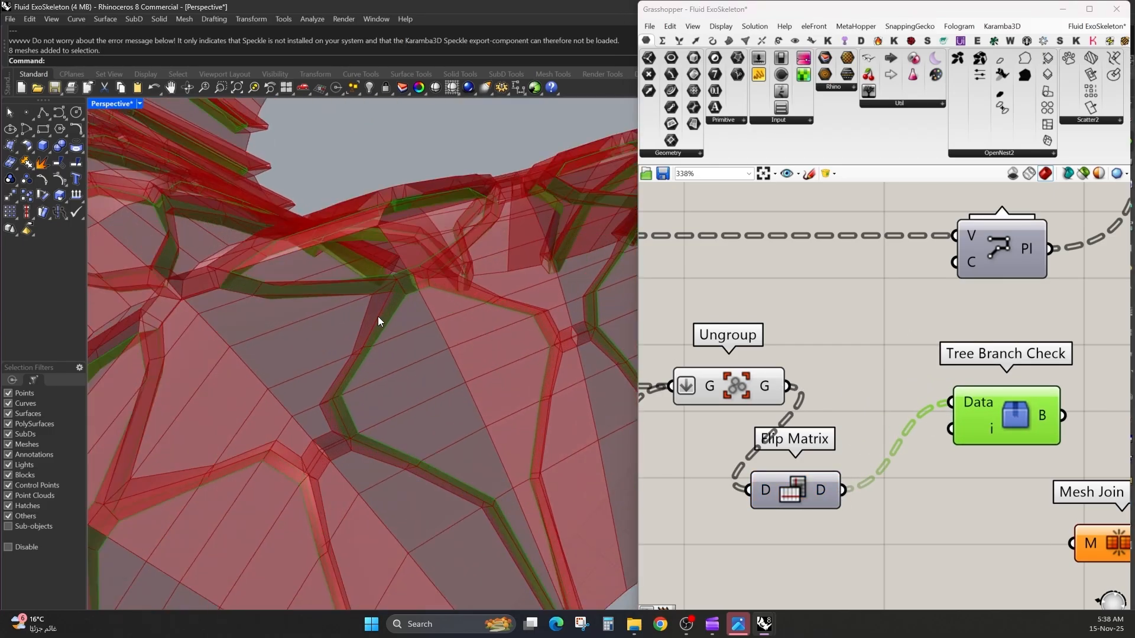
right_click_drag(580, 289, 429, 271)
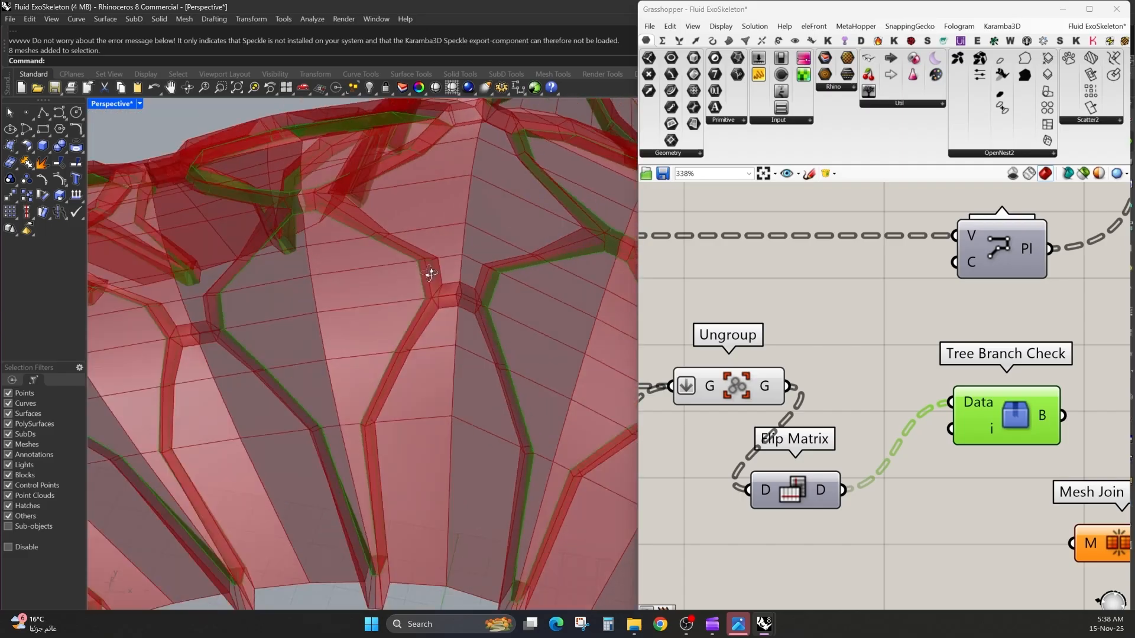
scroll(416, 283, "down", 12)
right_click_drag(516, 412, 549, 525)
scroll(587, 304, "up", 8)
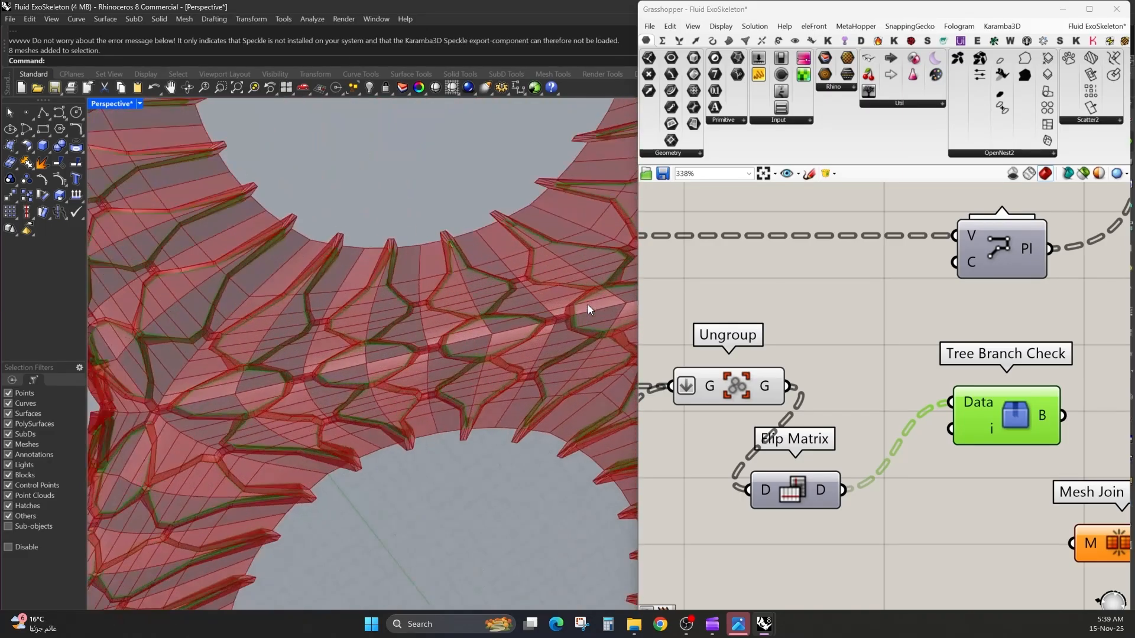
Place Flip Matrix directly beside Ungroup and check the data structure of its output
right_click_drag(1024, 371, 994, 389)
left_click_drag(985, 429, 1078, 431)
left_click_drag(752, 505, 823, 406)
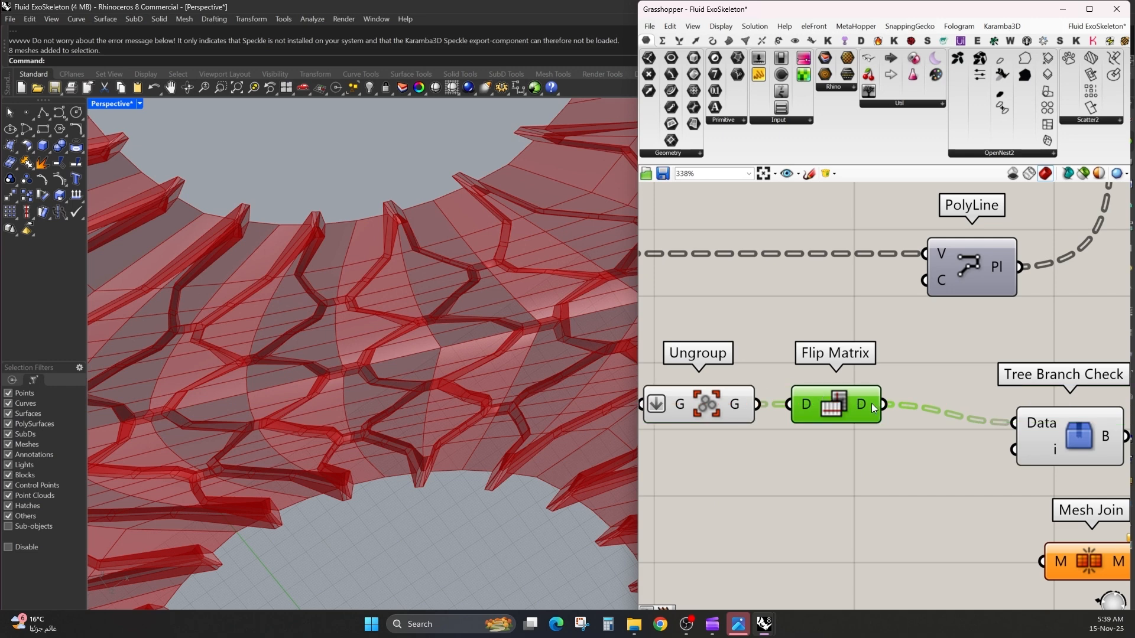
mouse_move(870, 403)
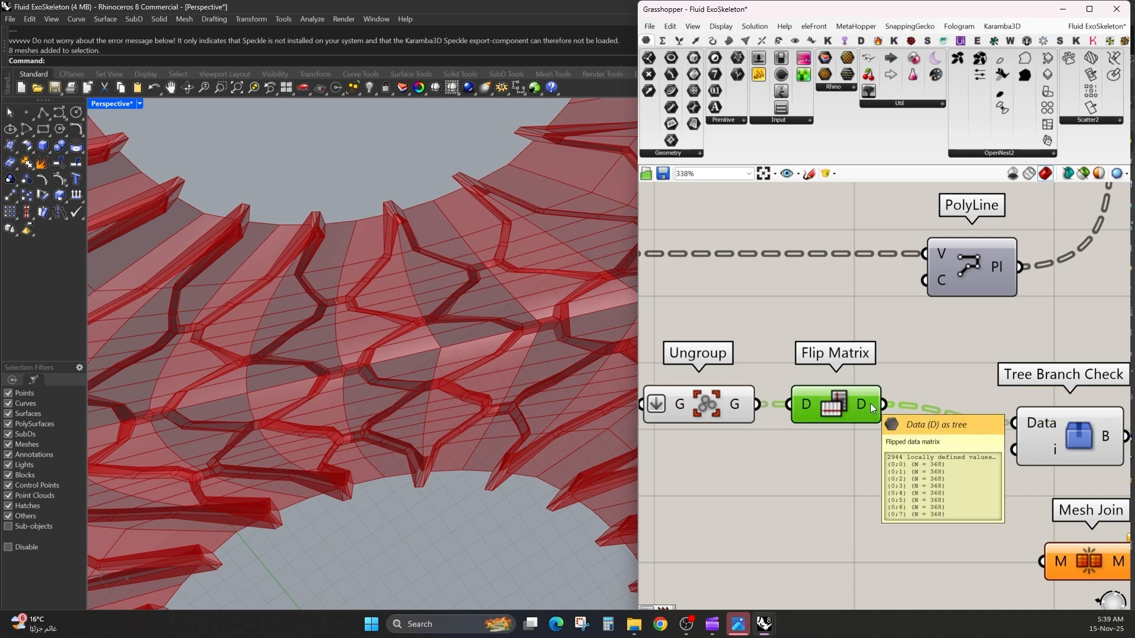
Connect the Flip Matrix output to the copied Mesh Join, move the chain next to it, and remove Tree Branch Check
right_click_drag(935, 432, 762, 366)
left_click_drag(866, 370, 726, 507)
left_click_drag(872, 495, 703, 326)
scroll(781, 366, "down", 6)
left_click_drag(984, 370, 824, 360)
scroll(819, 402, "up", 3)
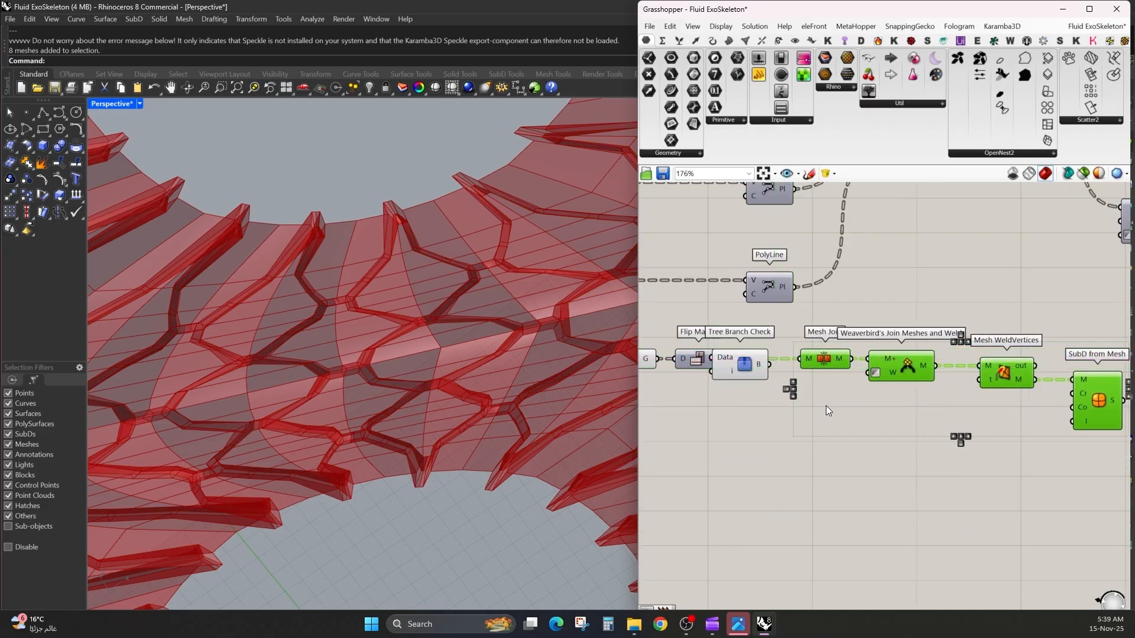
left_click_drag(731, 367, 761, 448)
right_click_drag(913, 428, 784, 393)
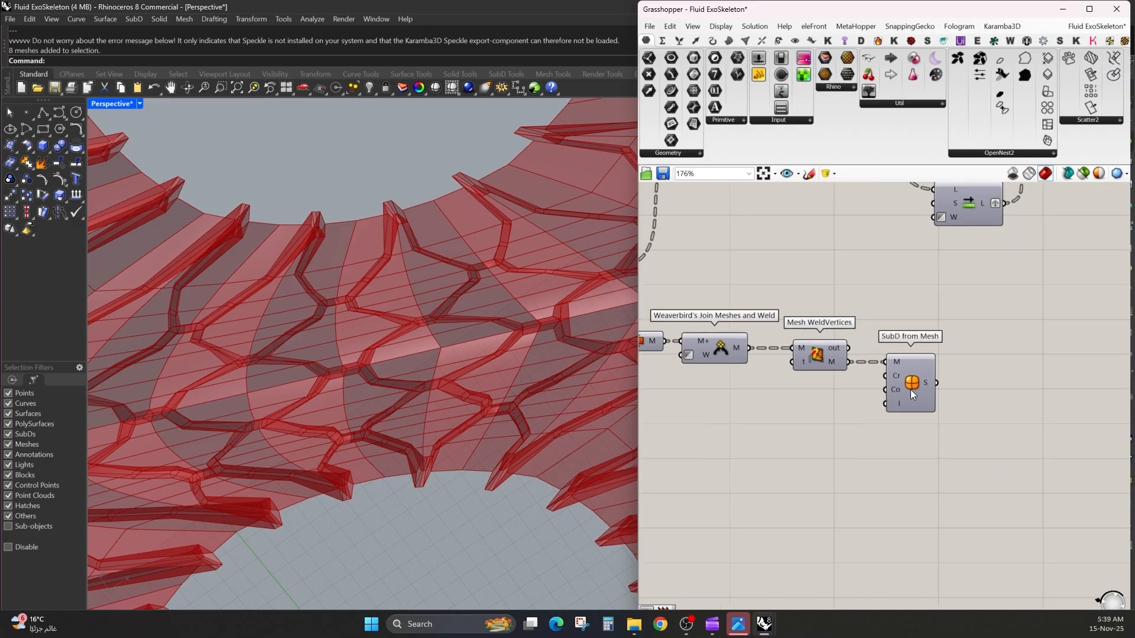
right_click(910, 383)
left_click(942, 437)
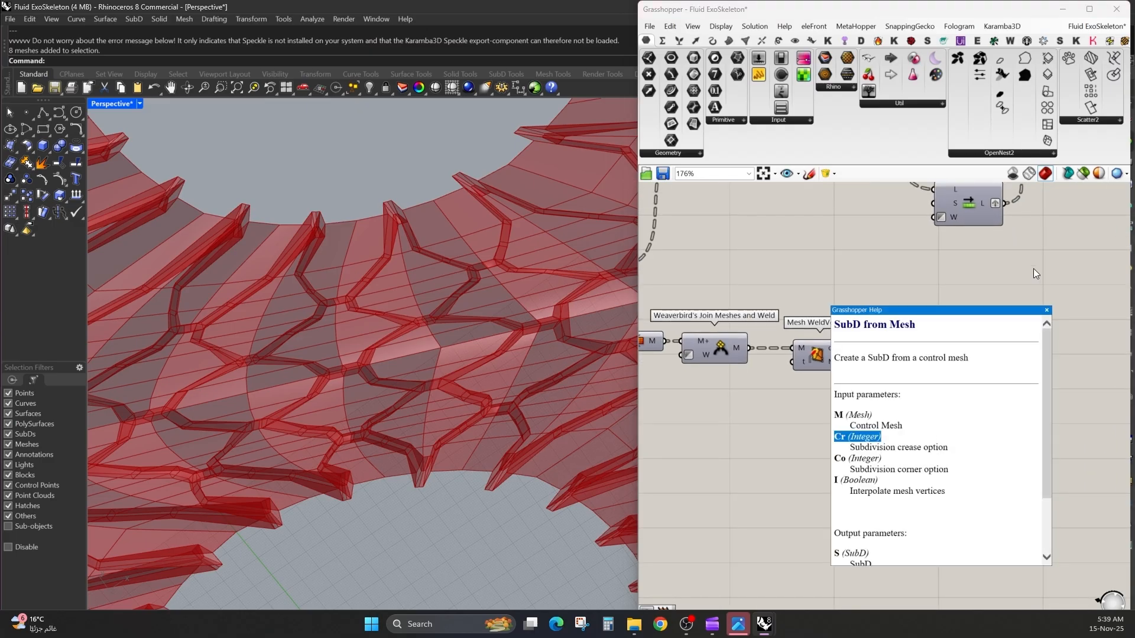
left_click(1047, 310)
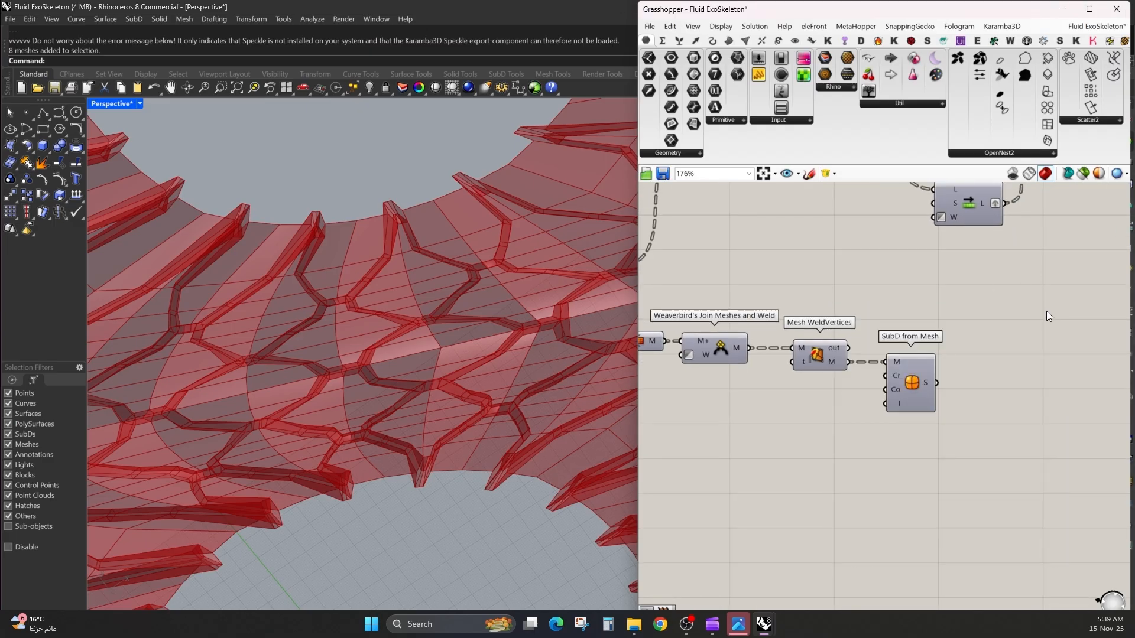
Bake the result of the copied SubD from Mesh component into the Rhino model
right_click(914, 383)
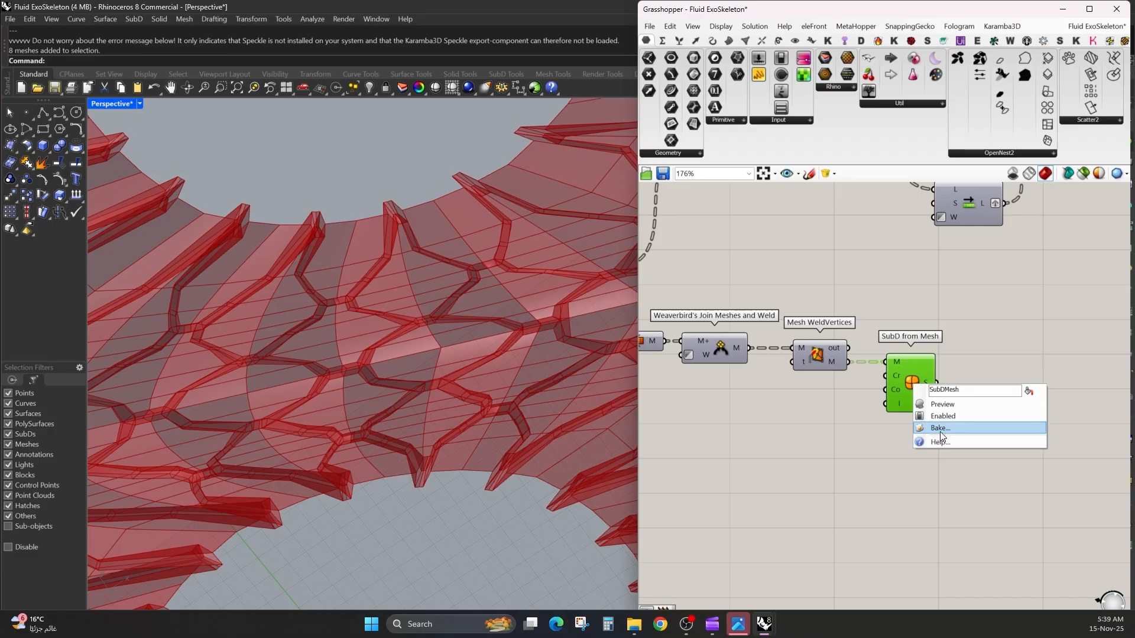
left_click(940, 432)
left_click(951, 540)
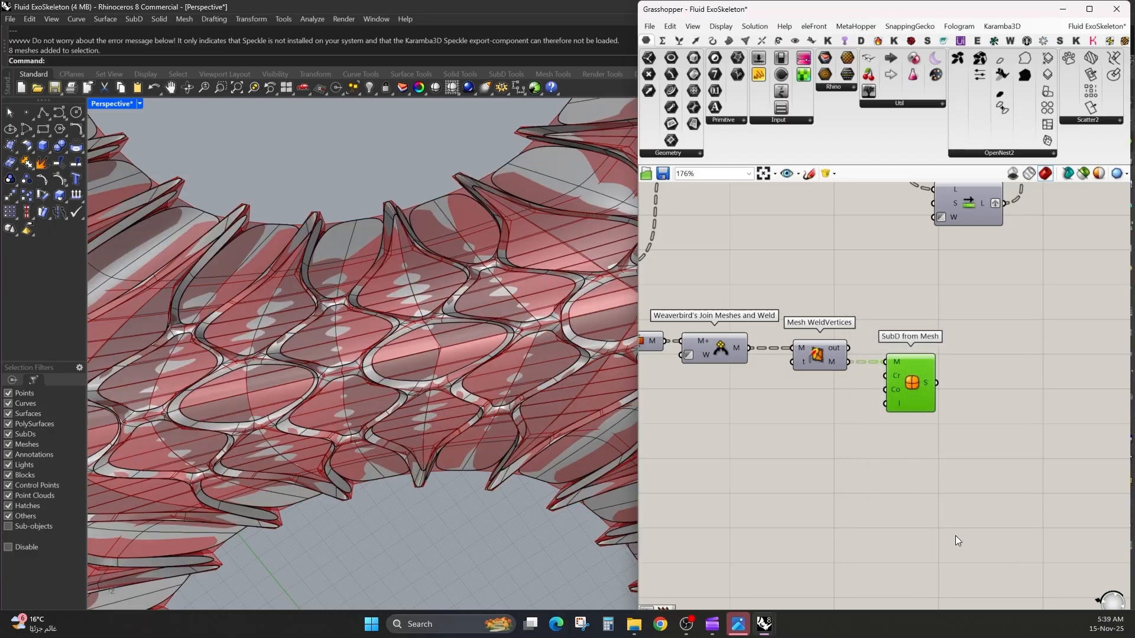
Turn off the preview of the components from Ungroup through SubD from Mesh, leaving only the baked geometry displayed
scroll(993, 402, "down", 2)
left_click_drag(1014, 352, 658, 421)
right_click(809, 291)
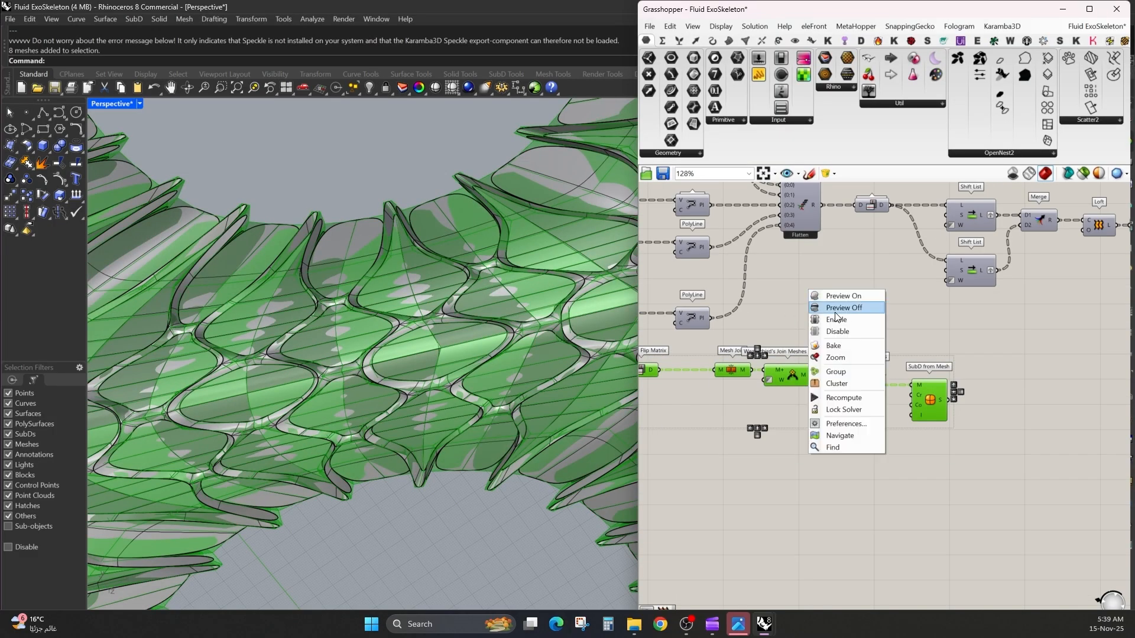
left_click(835, 308)
scroll(1011, 390, "down", 4)
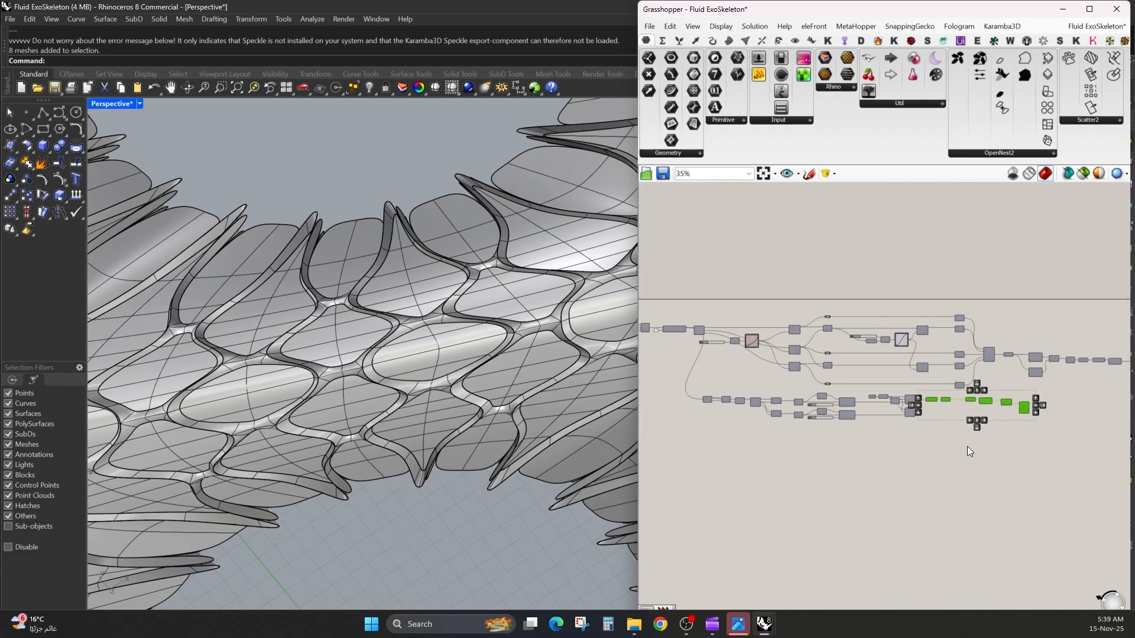
Examine the baked exoskeleton's ribs, panels and pointed tips up close and from several angles
right_click_drag(714, 422, 804, 389)
right_click_drag(491, 461, 467, 384)
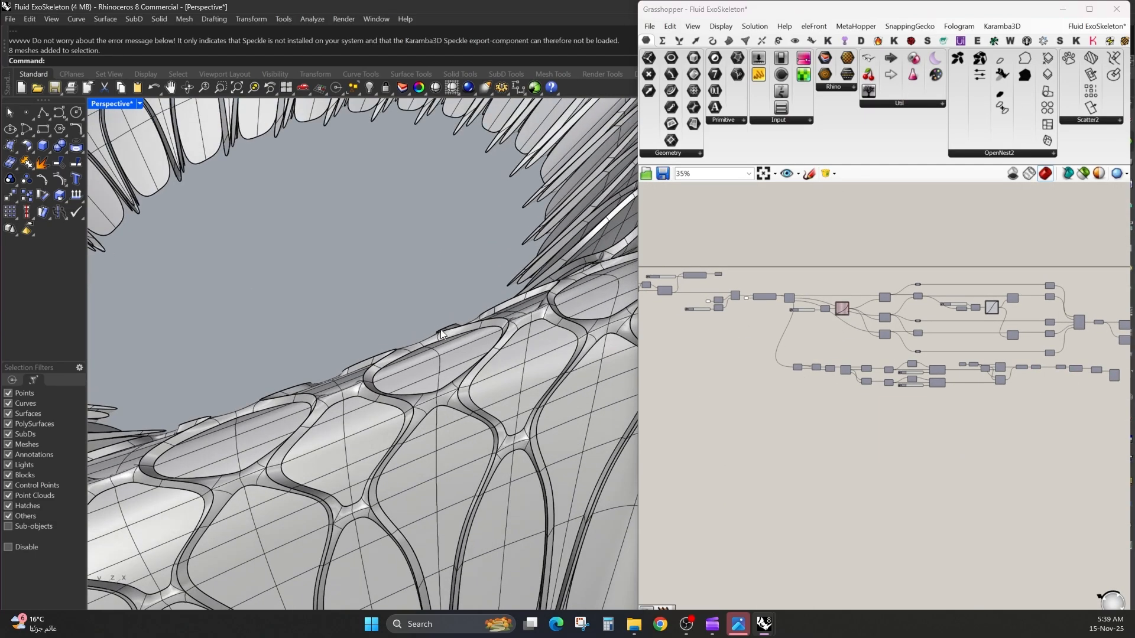
scroll(466, 384, "down", 5)
scroll(491, 491, "up", 5)
right_click_drag(491, 502, 467, 532)
scroll(460, 475, "up", 3)
scroll(461, 555, "up", 5)
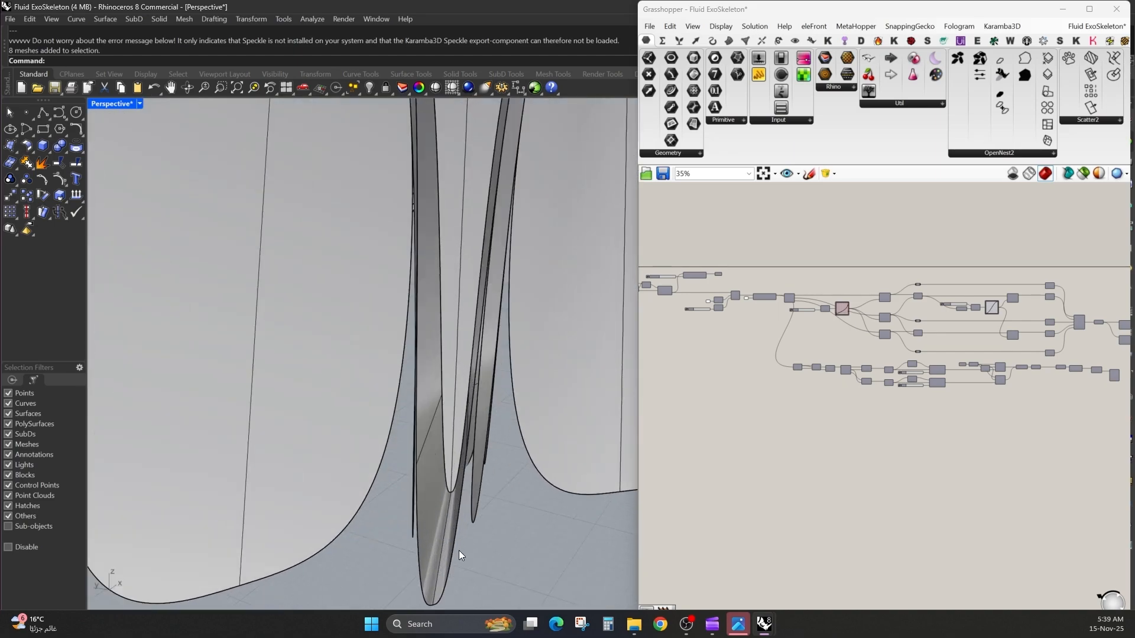
scroll(486, 489, "down", 9)
right_click_drag(543, 327, 481, 426)
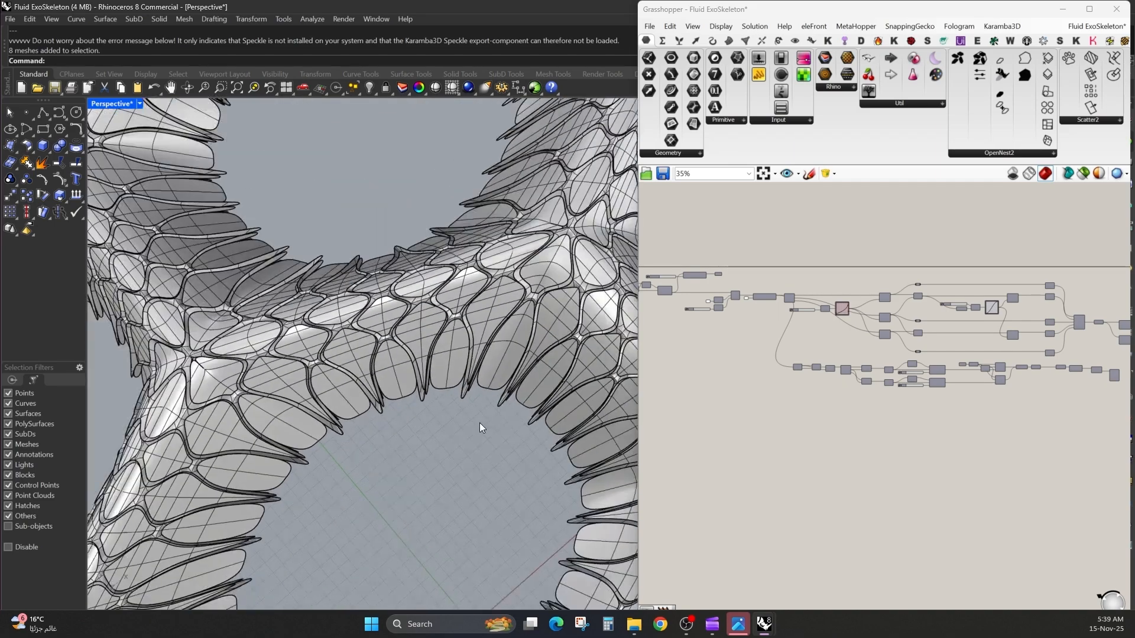
scroll(493, 387, "down", 6)
scroll(493, 388, "up", 8)
right_click_drag(493, 387, 614, 357)
scroll(566, 360, "up", 5)
Select the baked panel SubDs one after another to check how the infill panels are grouped
left_click(577, 354)
scroll(577, 354, "down", 6)
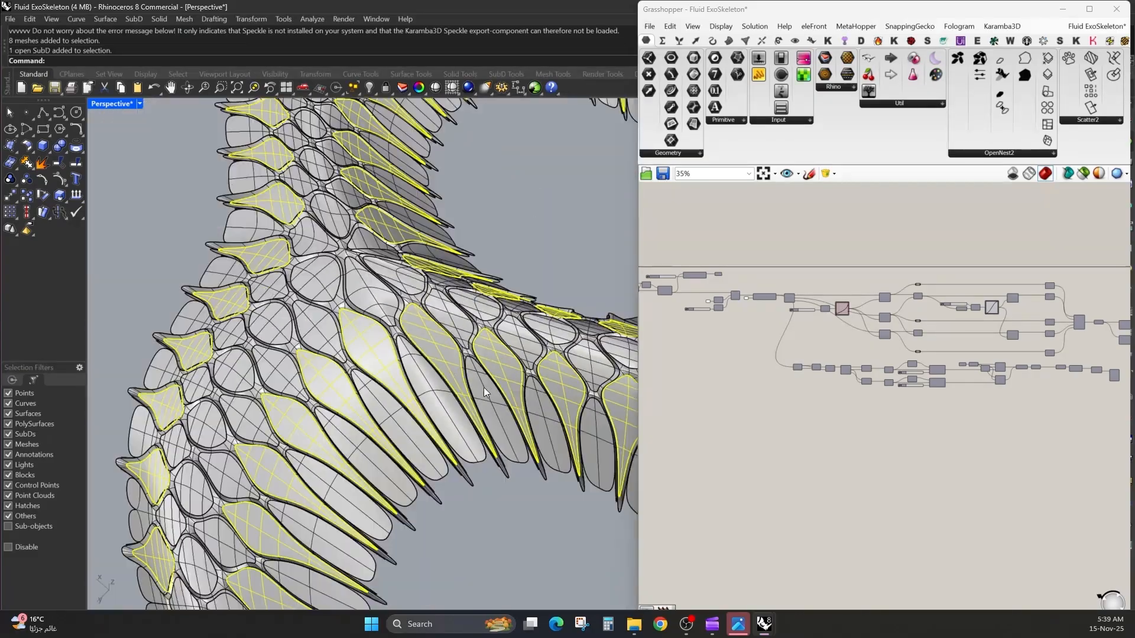
right_click_drag(483, 388, 581, 403)
scroll(581, 403, "up", 7)
left_click(582, 403, "shift")
left_click(460, 303, "shift")
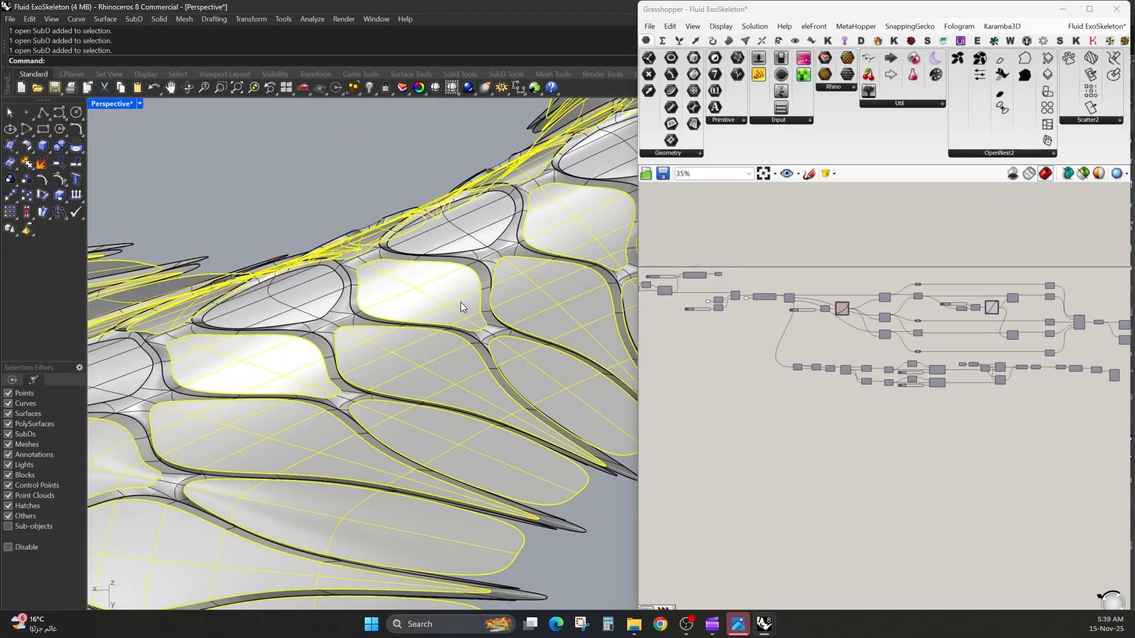
left_click(470, 229, "shift")
Clear the panel selection and select only the SubD of the rounded edge panels around the openings
scroll(471, 235, "down", 6)
right_click_drag(471, 234, 506, 431)
left_click(525, 261)
scroll(460, 408, "up", 4)
scroll(471, 405, "down", 6)
scroll(506, 431, "up", 6)
left_click(506, 431)
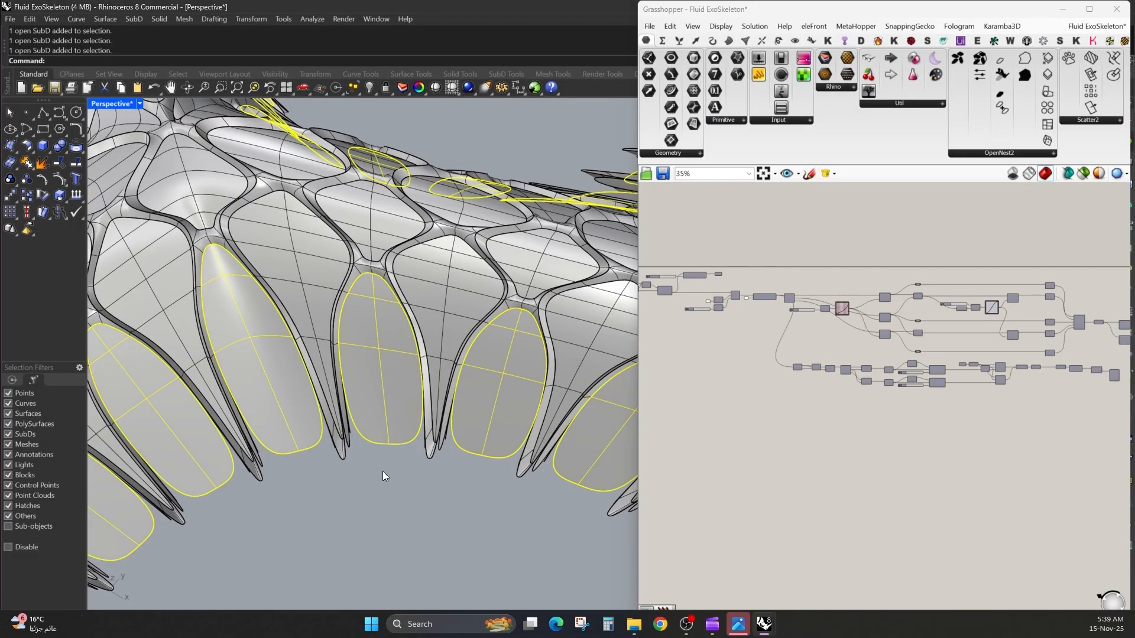
Try raising all infill panel SubDs vertically above the rib structure, and undo the move
scroll(385, 476, "down", 6)
right_click_drag(384, 477, 546, 414)
scroll(509, 420, "down", 4)
scroll(548, 418, "up", 4)
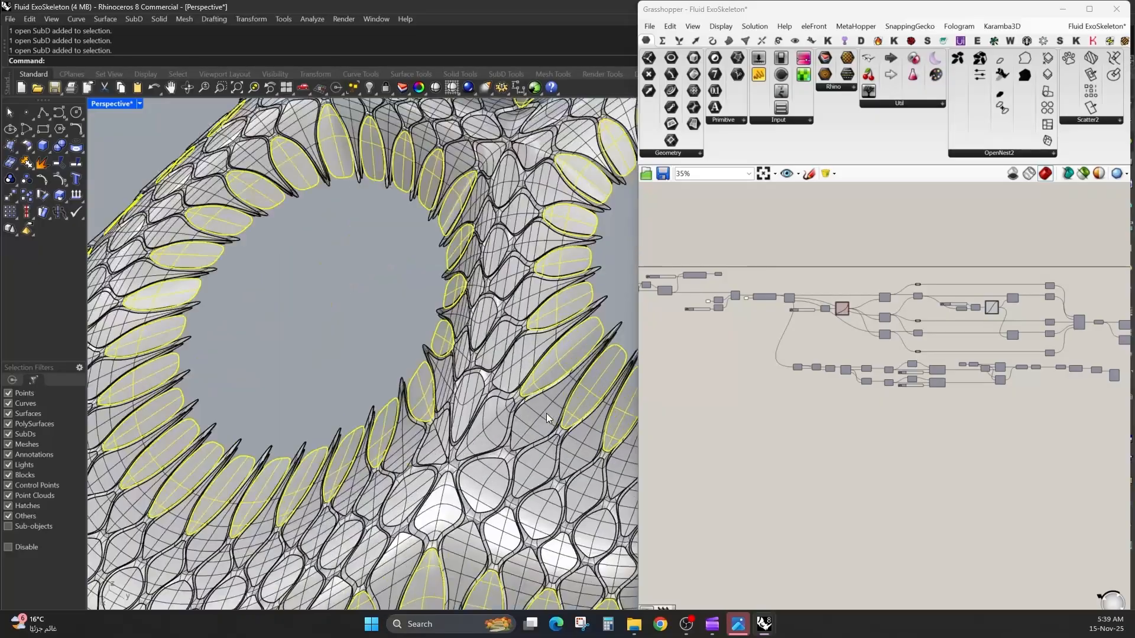
scroll(544, 413, "up", 2)
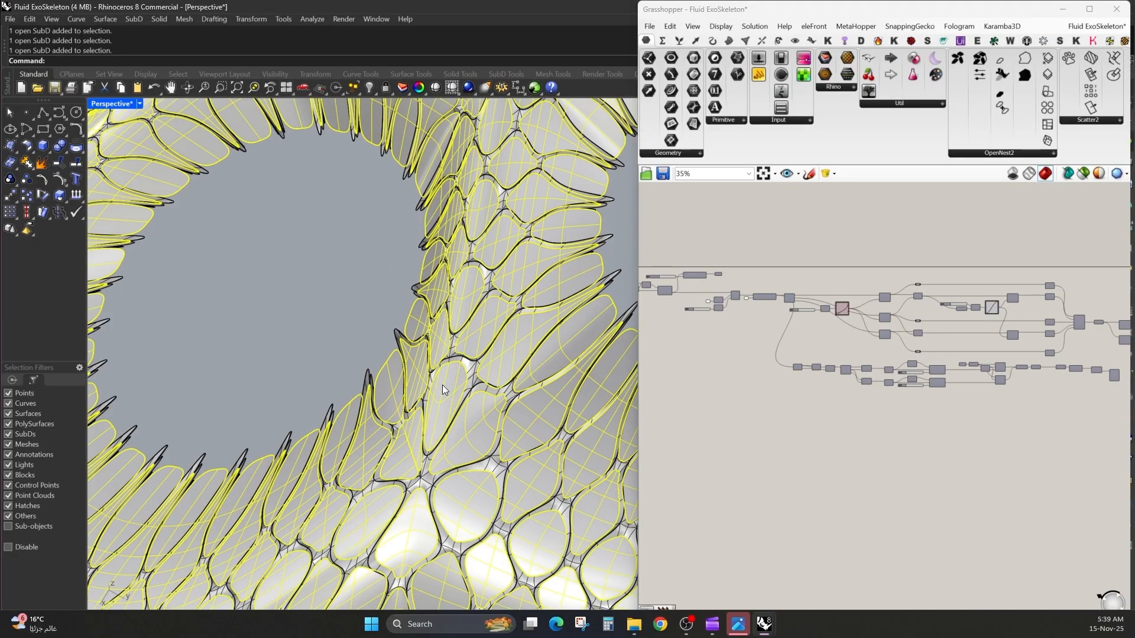
scroll(443, 385, "down", 6)
right_click_drag(480, 437, 472, 462)
scroll(474, 418, "down", 5)
scroll(499, 324, "up", 5)
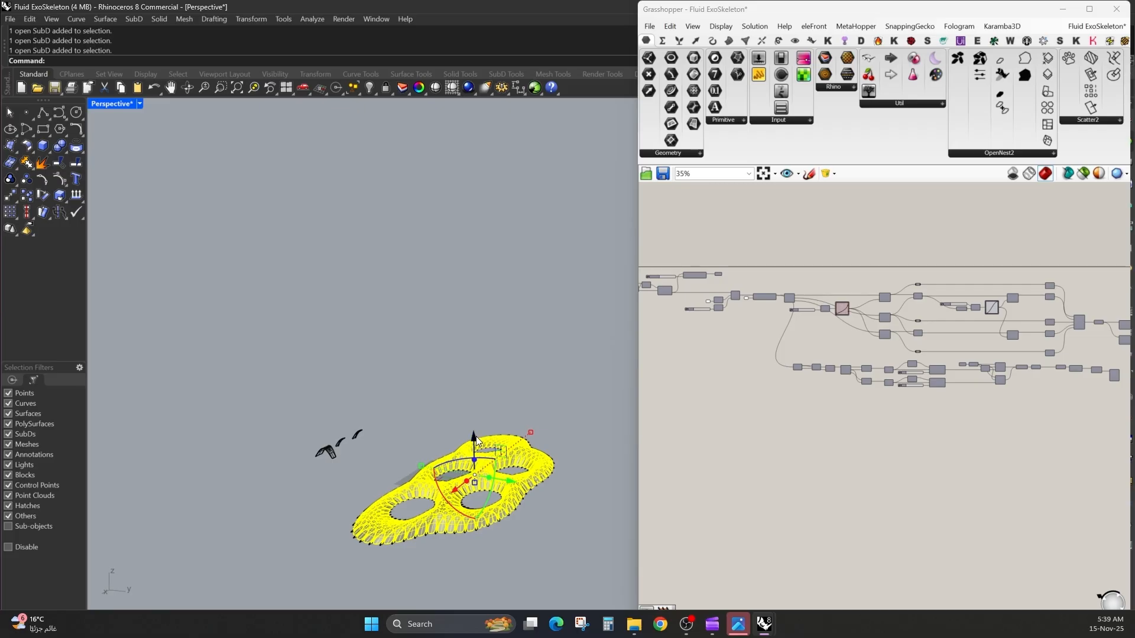
left_click_drag(476, 442, 485, 345)
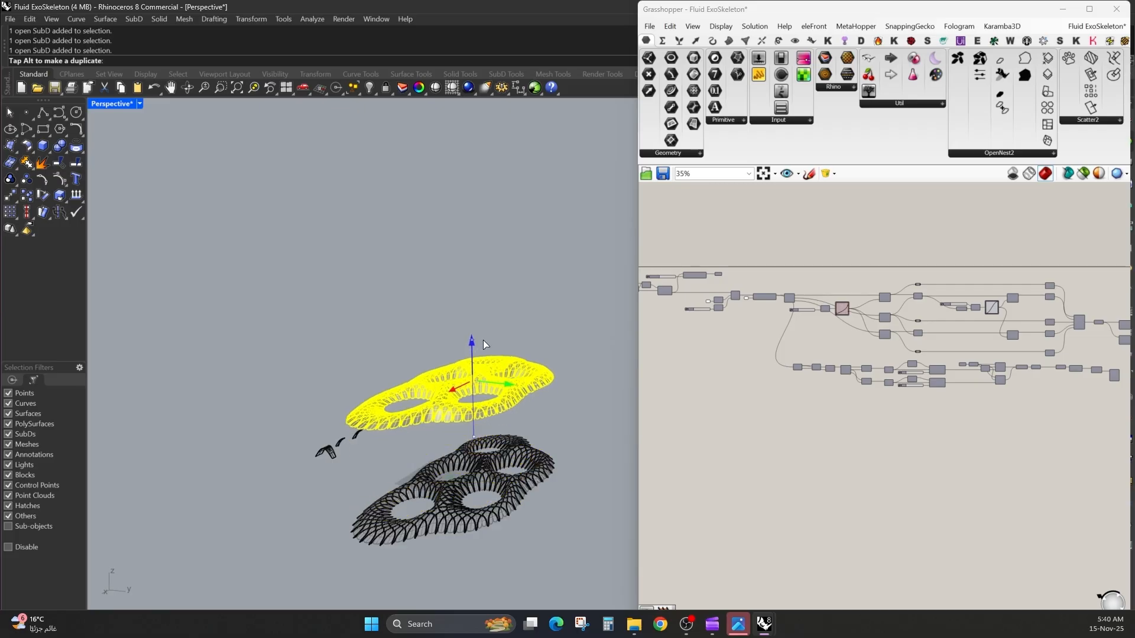
left_click(551, 326)
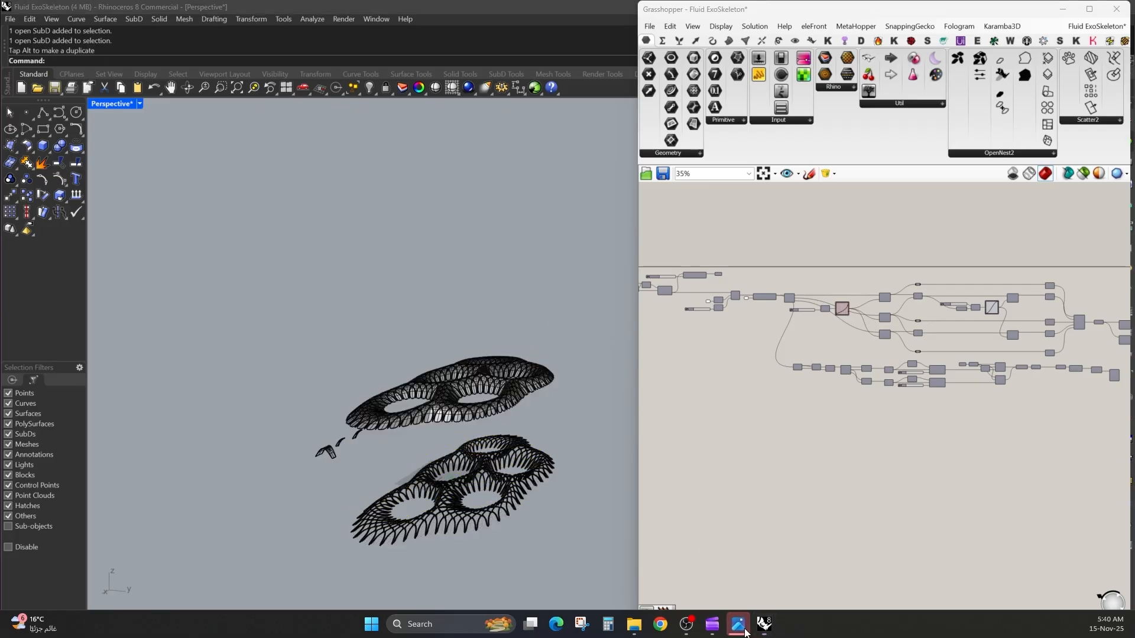
right_click_drag(562, 485, 562, 513)
scroll(382, 427, "up", 5)
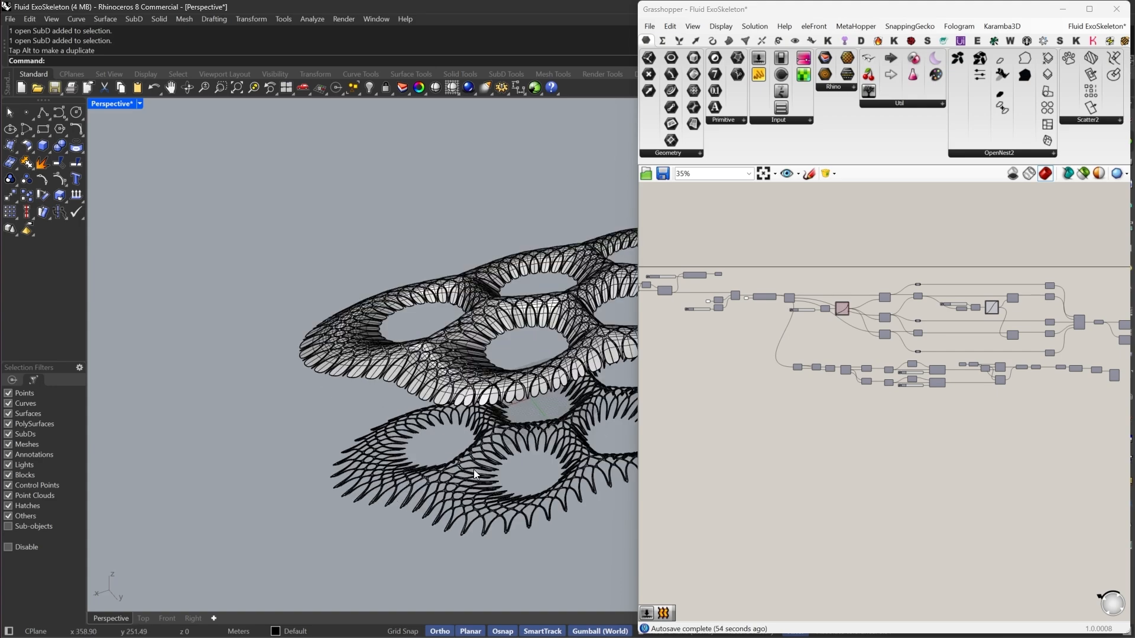
key("ctrl+z")
Select the edge panel SubD and examine the joined panels between the tips along the outer rim
right_click_drag(384, 427, 520, 537)
scroll(521, 540, "up", 10)
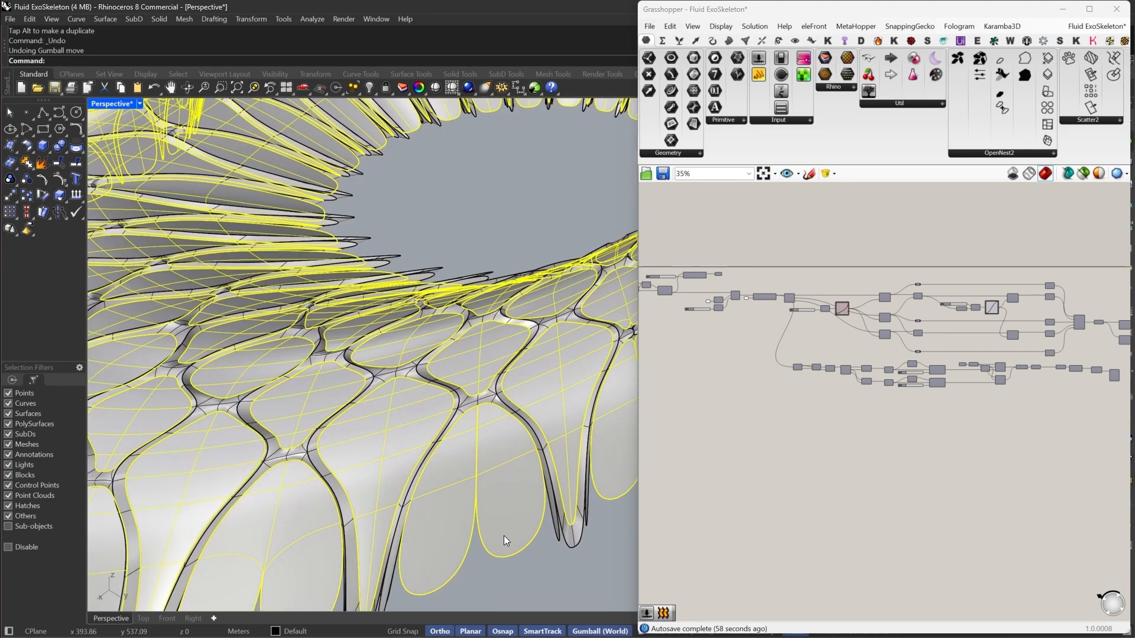
left_click(504, 535)
scroll(491, 496, "down", 5)
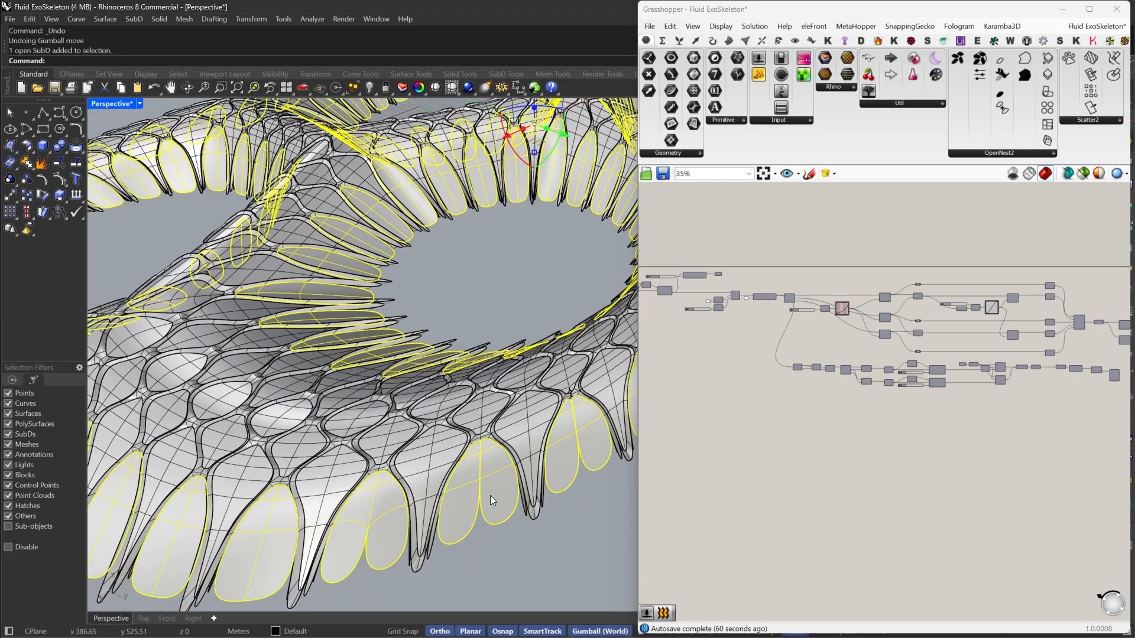
right_click_drag(491, 496, 520, 463)
scroll(521, 462, "down", 3)
scroll(492, 509, "down", 2)
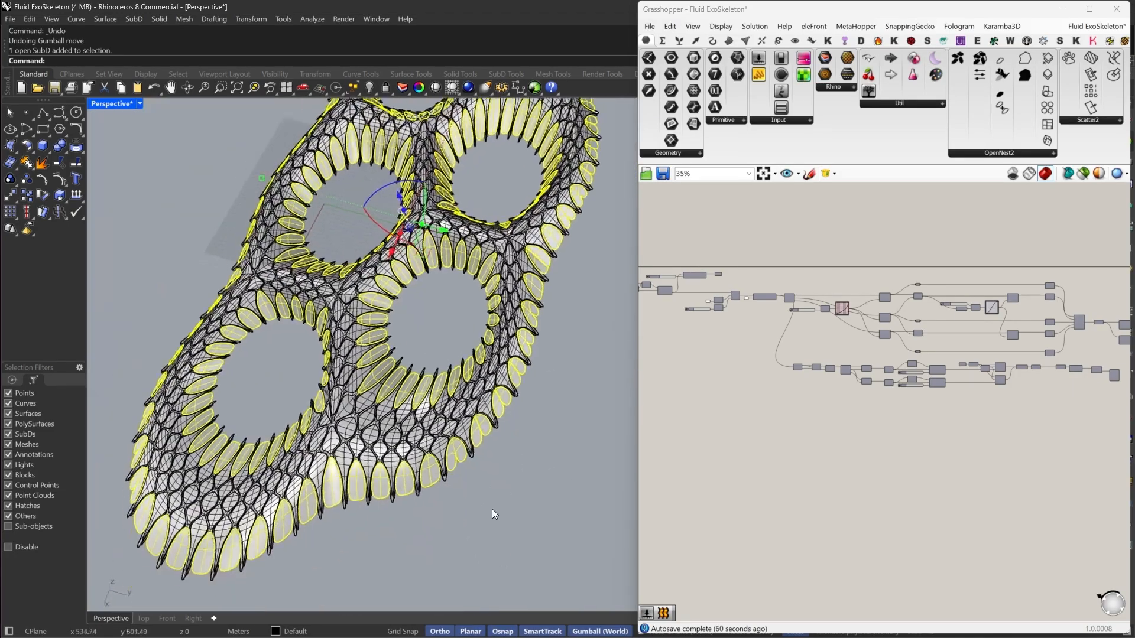
Undo the bake and turn the preview of SubD from Mesh back on
key("ctrl+z")
scroll(959, 399, "up", 4)
scroll(909, 396, "up", 3)
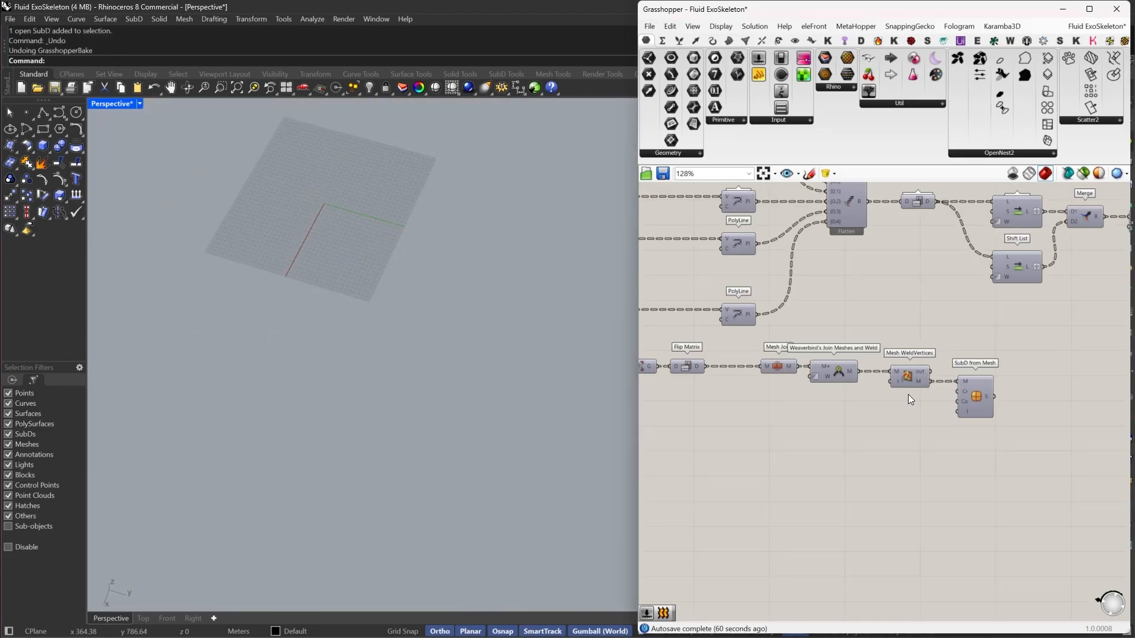
left_click(976, 402)
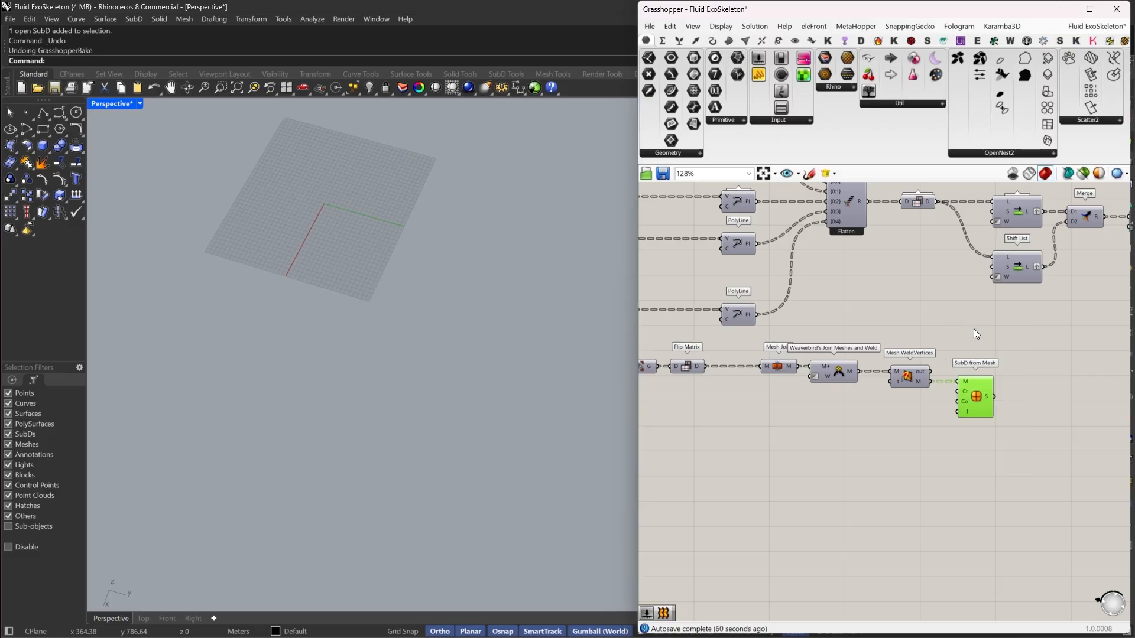
scroll(963, 383, "up", 1)
scroll(554, 382, "up", 6)
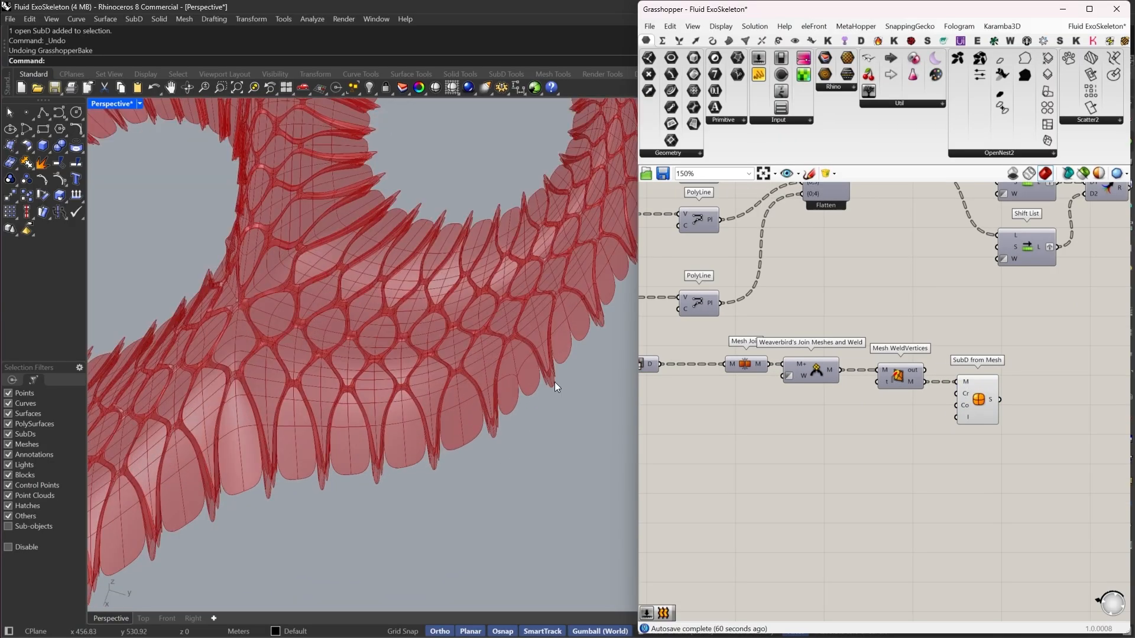
scroll(885, 397, "up", 2)
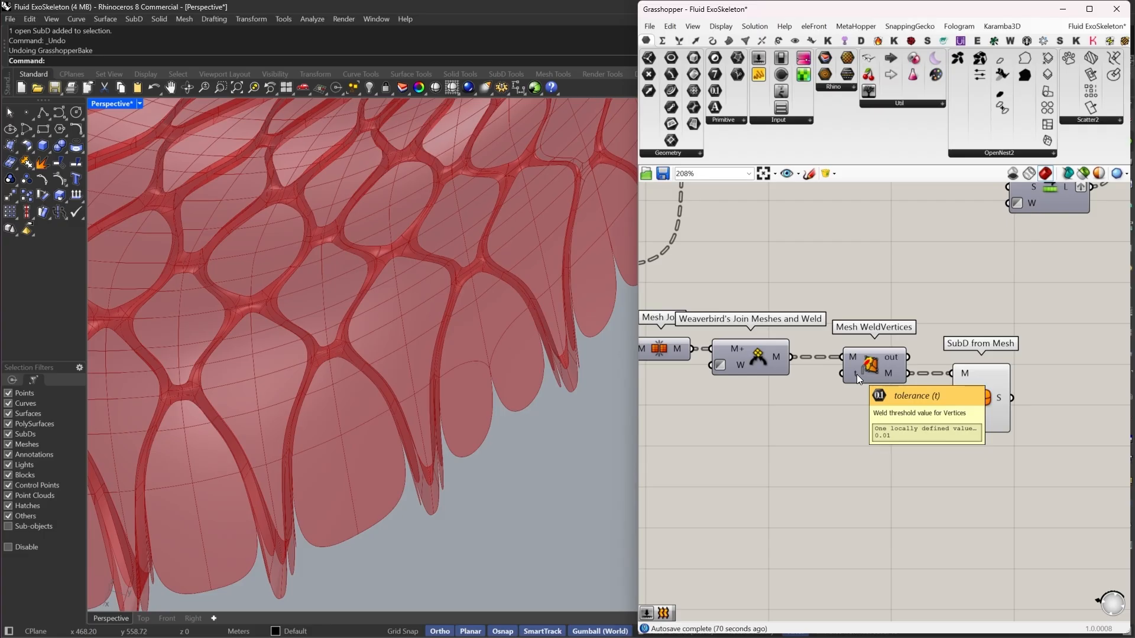
Change the weld tolerance on the t input of Mesh WeldVertices
right_click(856, 374)
mouse_move(946, 478)
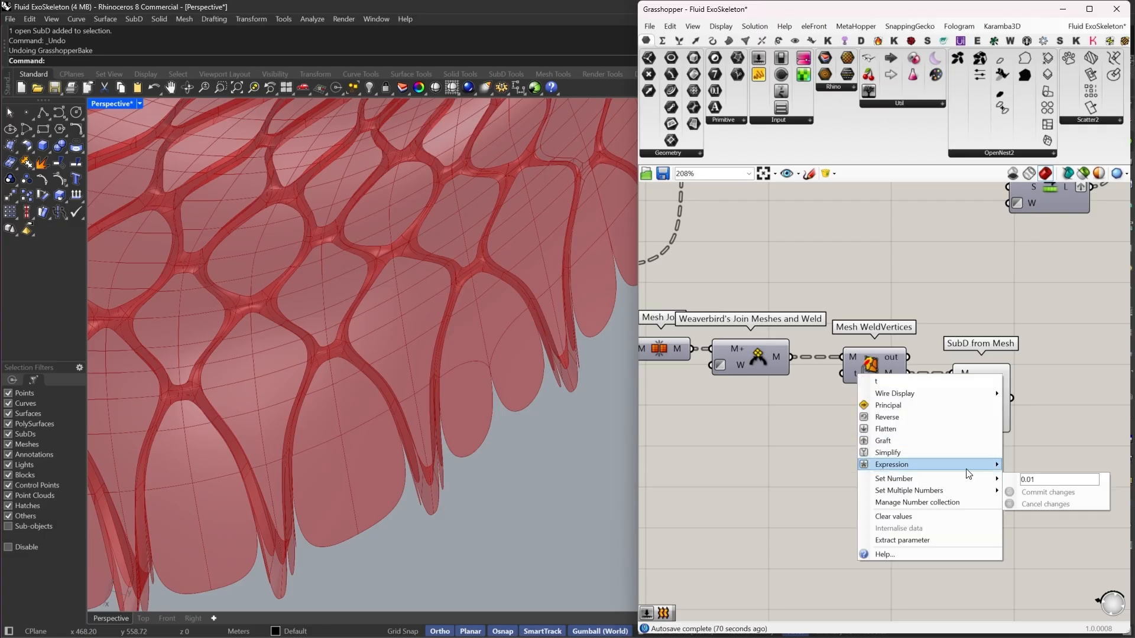
left_click_drag(1030, 482, 1034, 482)
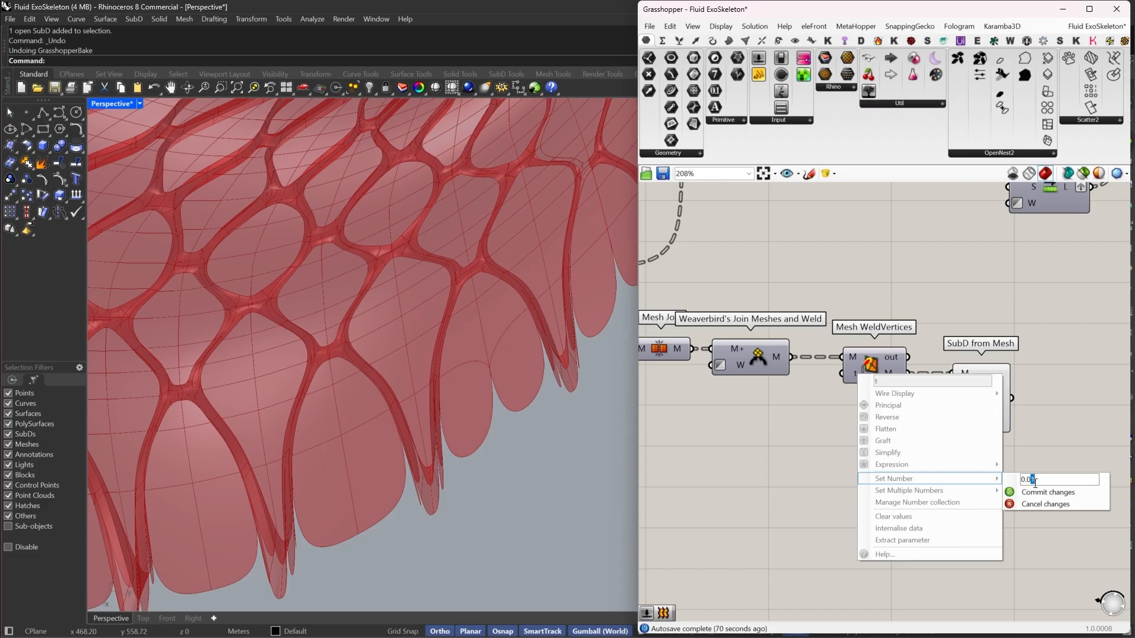
left_click(1044, 493)
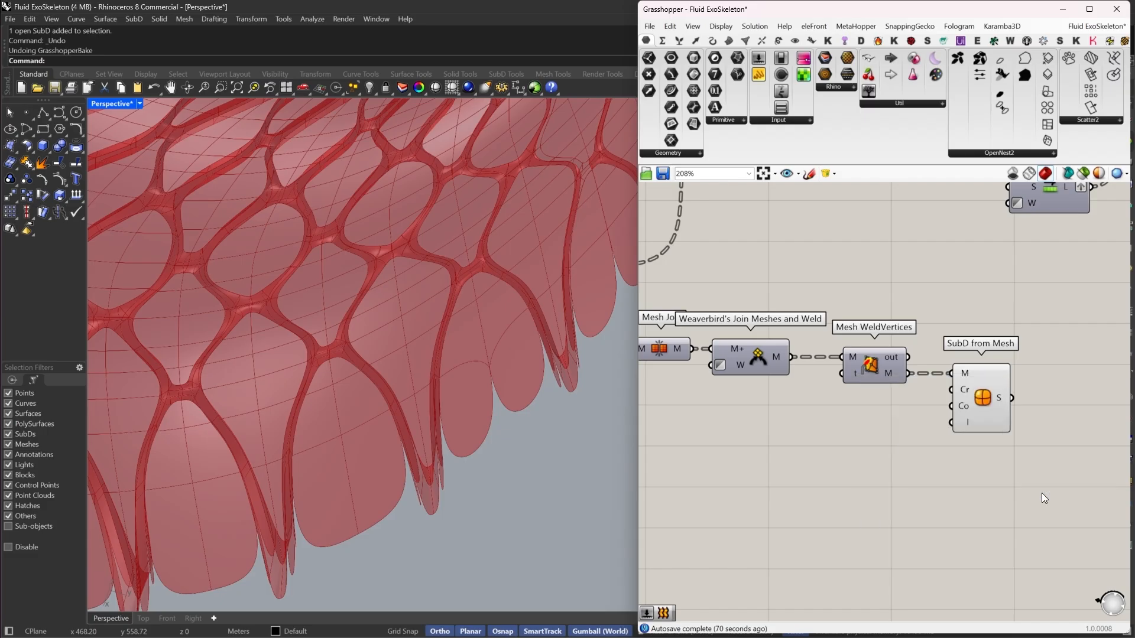
right_click(852, 374)
Examine the previewed SubD exoskeleton along its outer rim and around the openings, checking the edge panels for wrongly merged vertices
right_click_drag(443, 422, 505, 470)
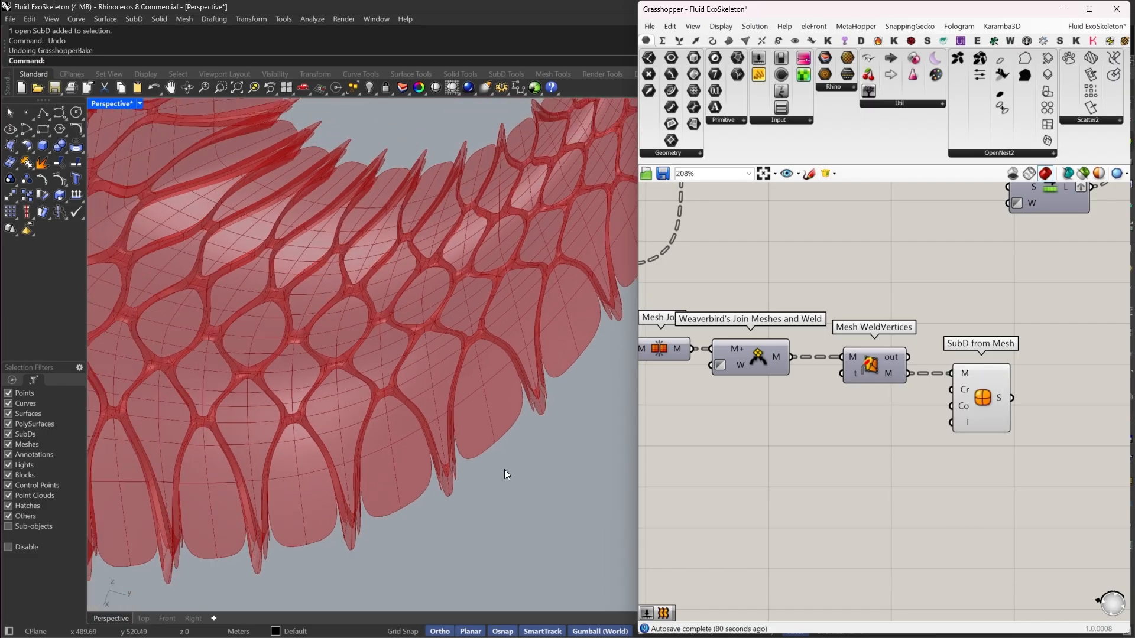
scroll(506, 470, "down", 12)
right_click_drag(438, 276, 538, 290)
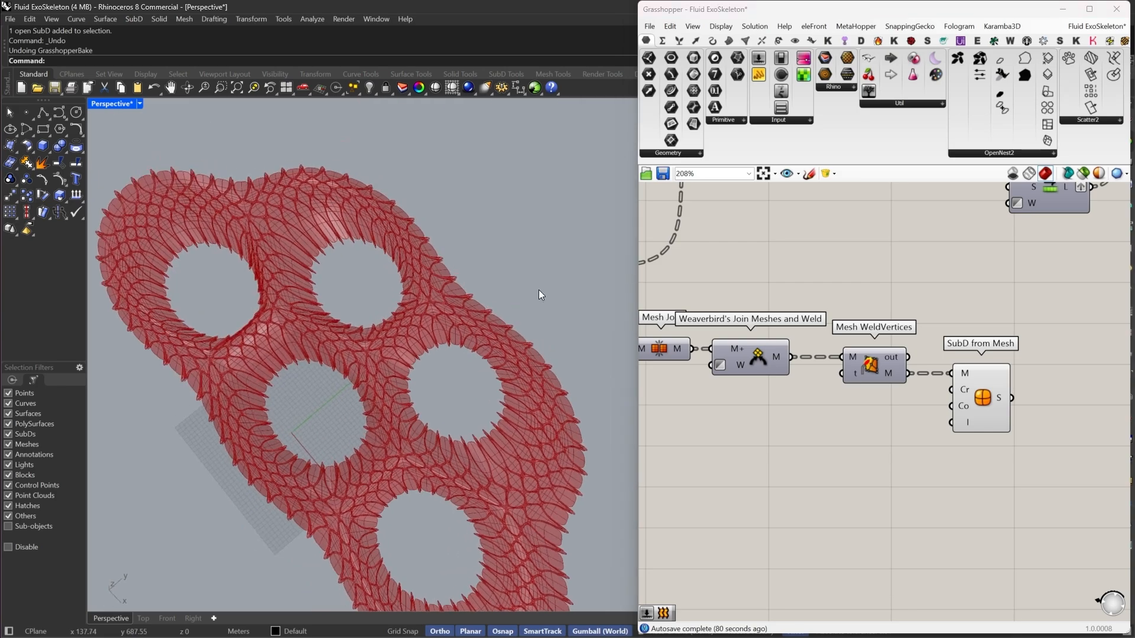
scroll(539, 290, "down", 3)
scroll(313, 303, "up", 6)
right_click_drag(313, 303, 314, 334)
scroll(314, 335, "up", 5)
scroll(461, 224, "down", 5)
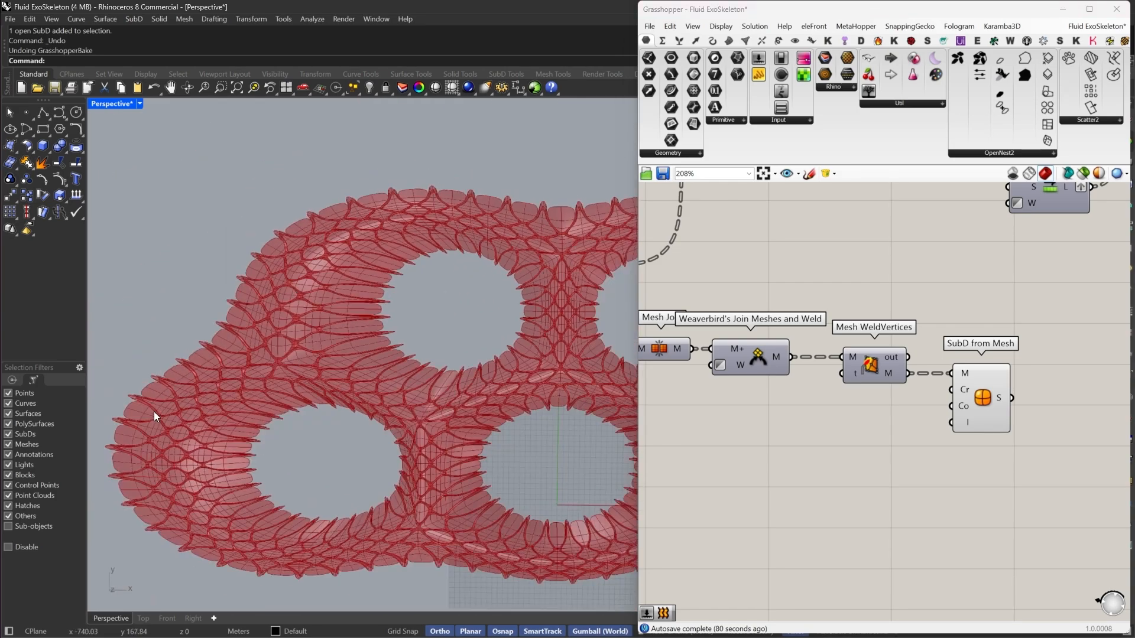
scroll(349, 559, "down", 2)
scroll(545, 527, "up", 5)
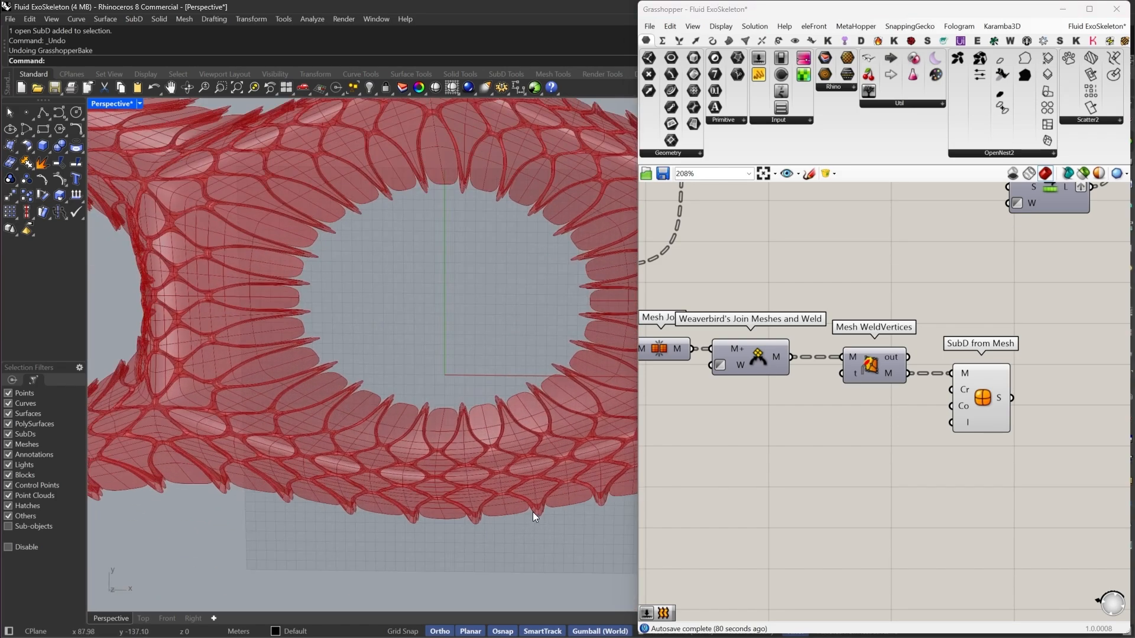
scroll(308, 459, "up", 3)
scroll(214, 478, "down", 8)
scroll(558, 490, "up", 7)
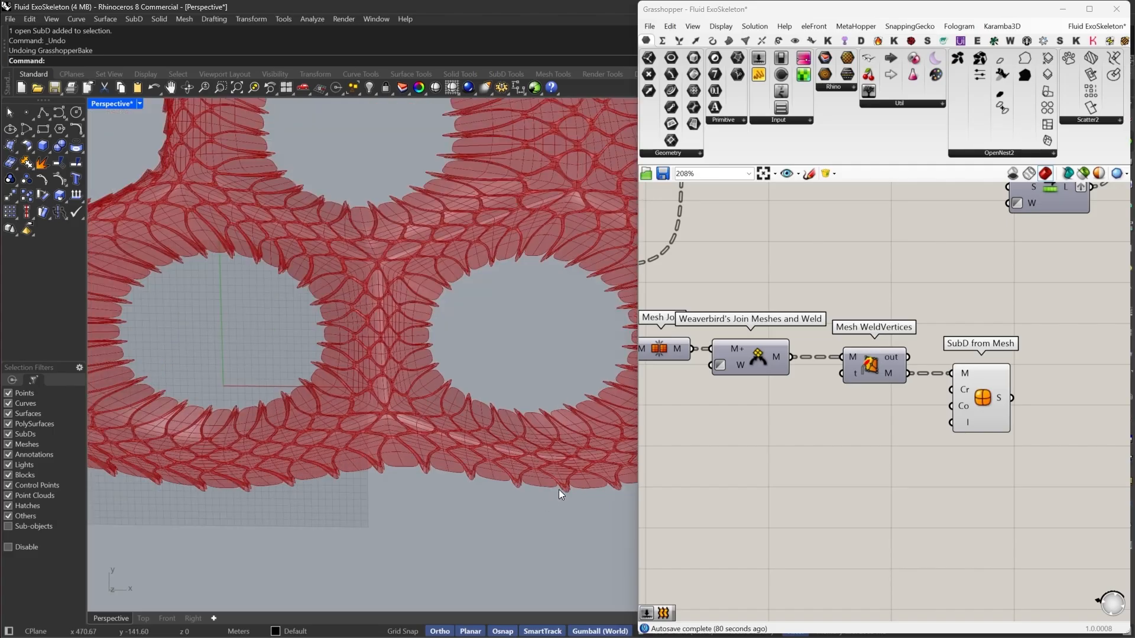
scroll(367, 438, "down", 5)
scroll(503, 418, "down", 3)
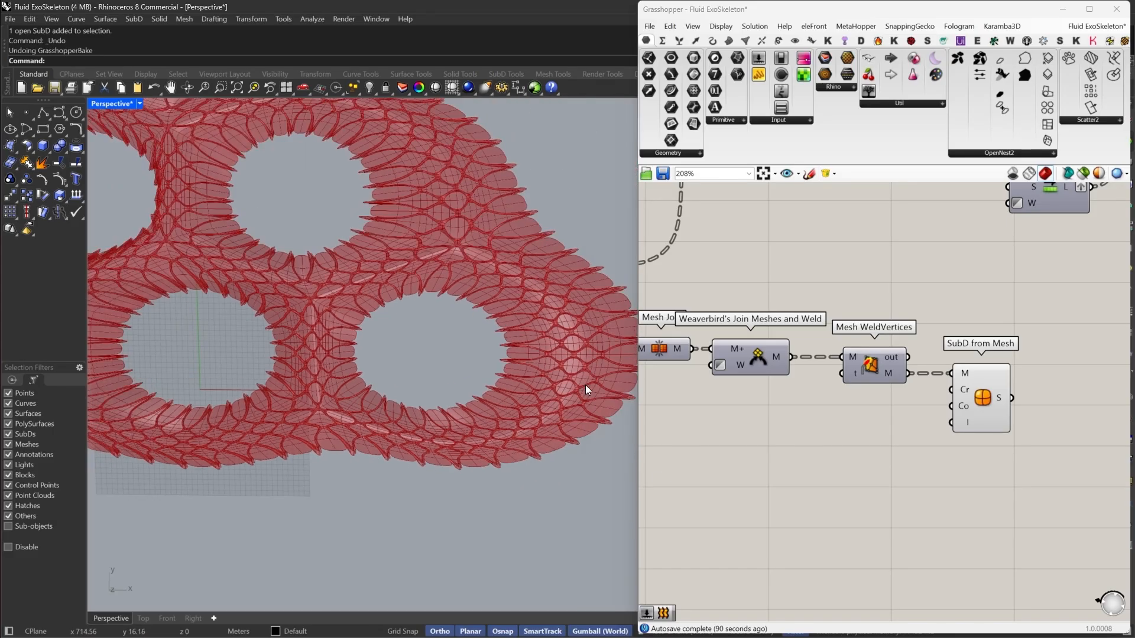
scroll(585, 385, "up", 8)
scroll(587, 385, "up", 10)
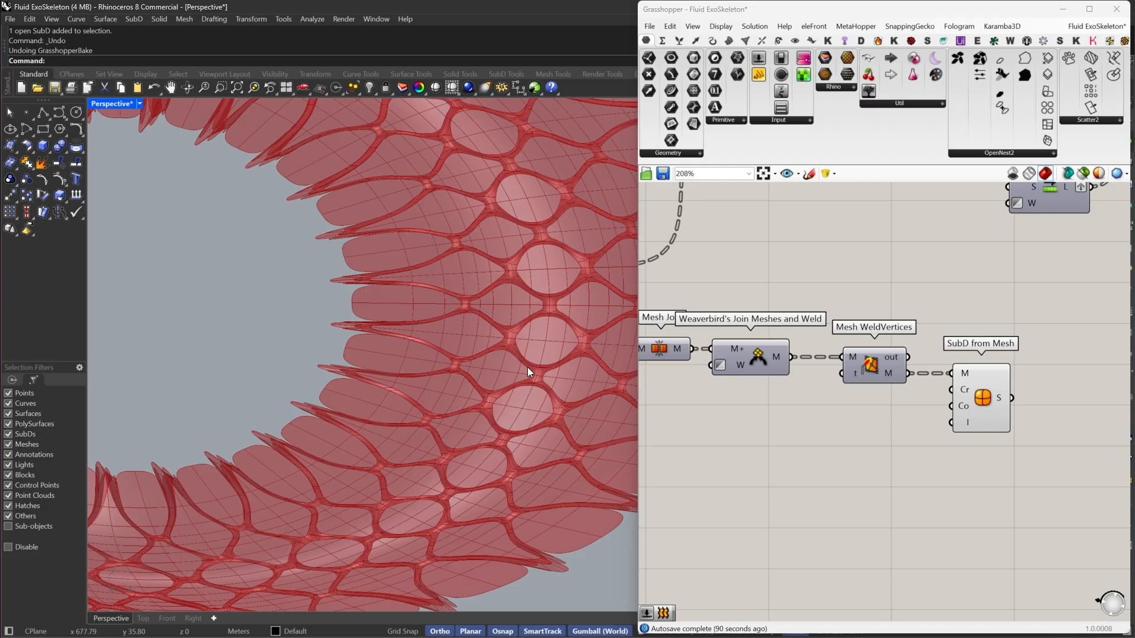
Bake the SubD from Mesh result into the Rhino model with the default attributes
left_click(984, 395)
right_click(987, 395)
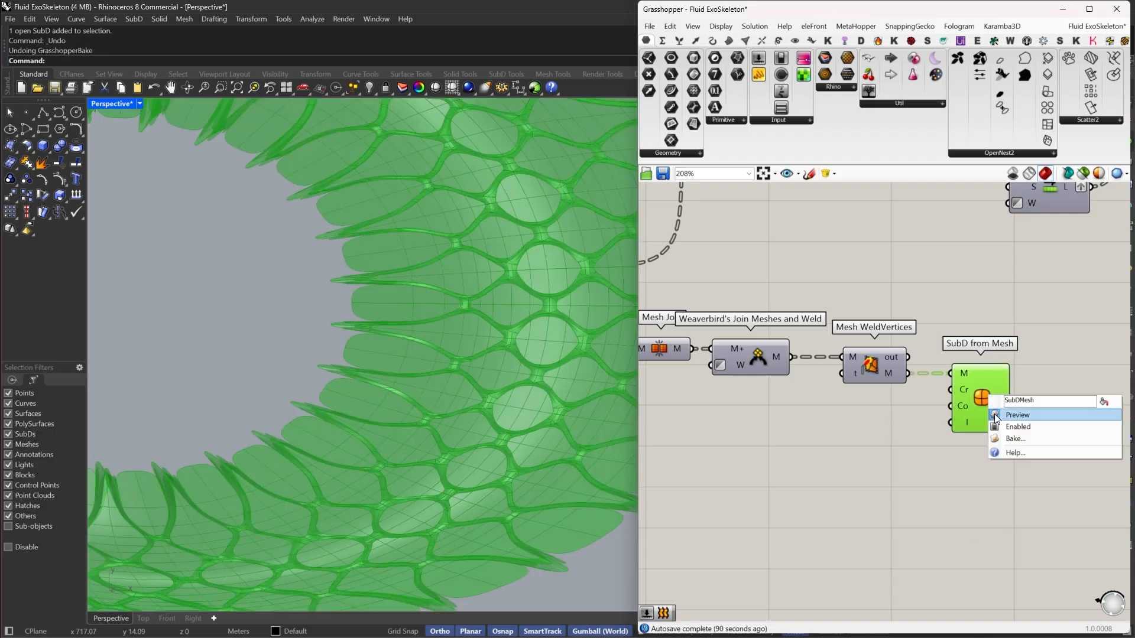
left_click(1010, 438)
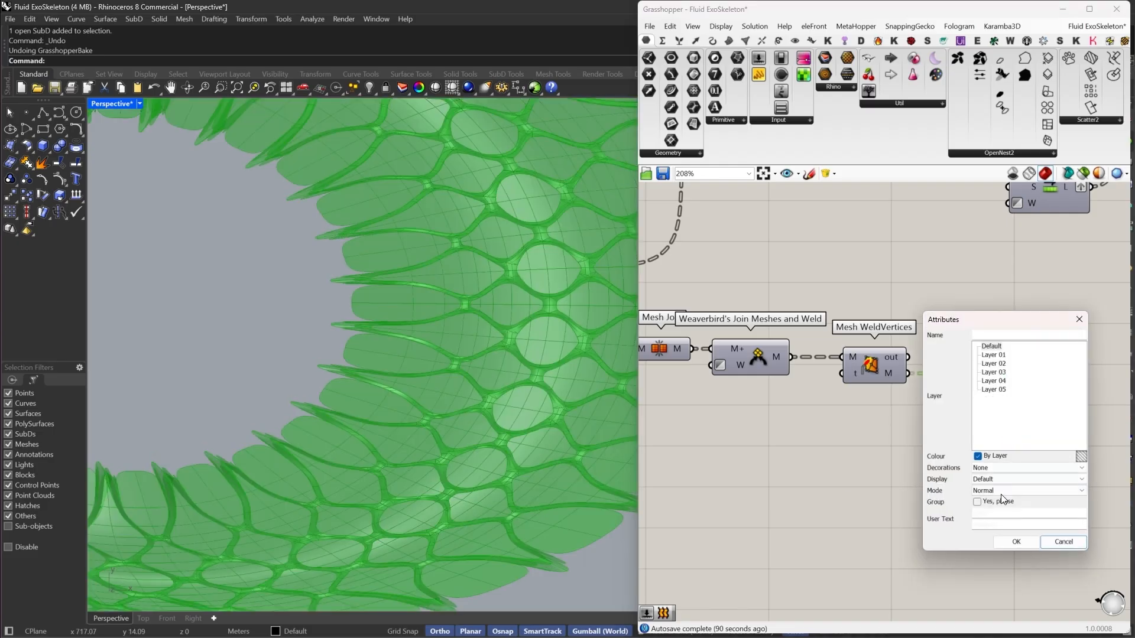
left_click(1010, 545)
Ungroup the baked SubDs and select the edge panel SubD on its own
left_click(583, 451)
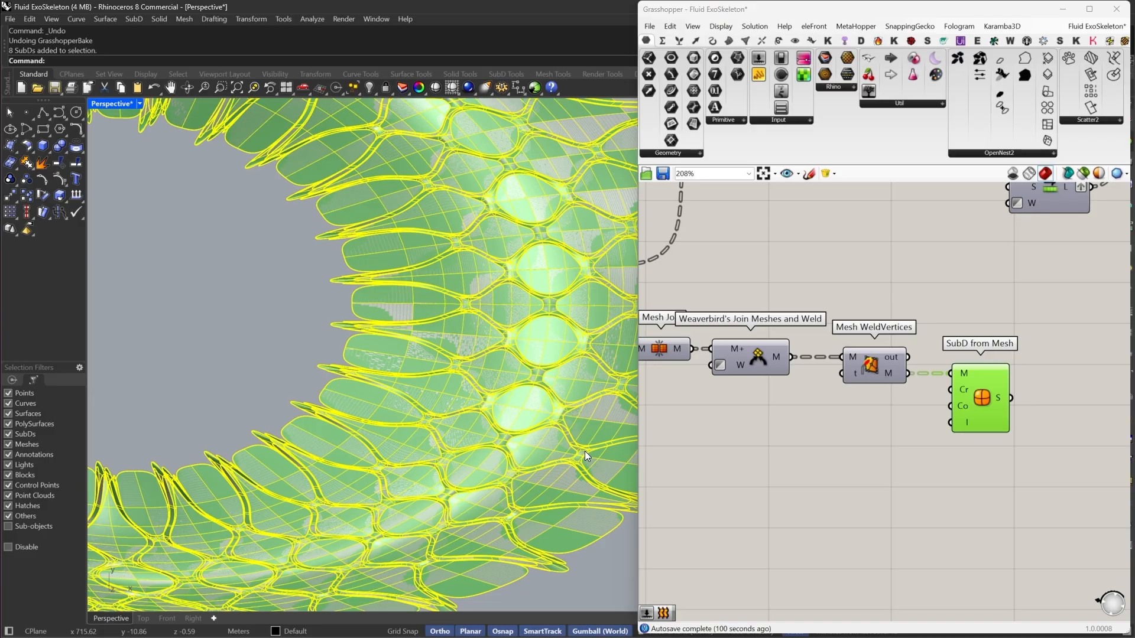
type("Ungroup")
key("Return")
key("Escape")
left_click(594, 463)
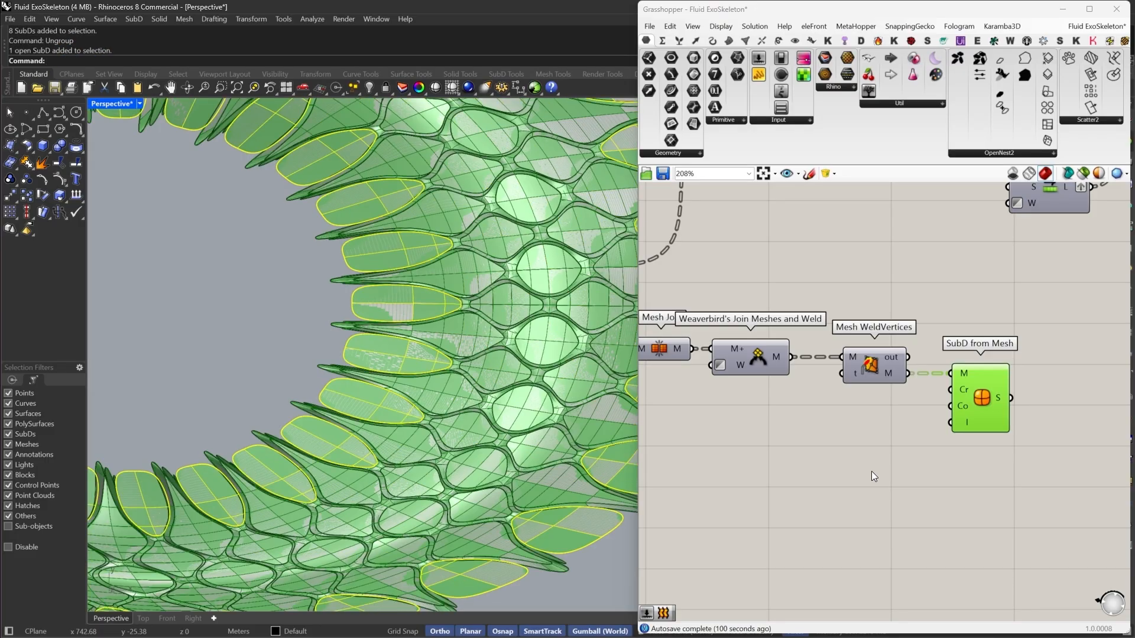
Turn off the preview of the SubD from Mesh component, leaving only the baked geometry displayed
scroll(964, 458, "down", 3)
left_click(1027, 451)
left_click_drag(1027, 450, 854, 369)
right_click(894, 352)
left_click(929, 371)
left_click(929, 370)
Select all infill panel SubDs together with the edge panels and move them vertically up, clear of the rib structure
scroll(603, 407, "down", 1)
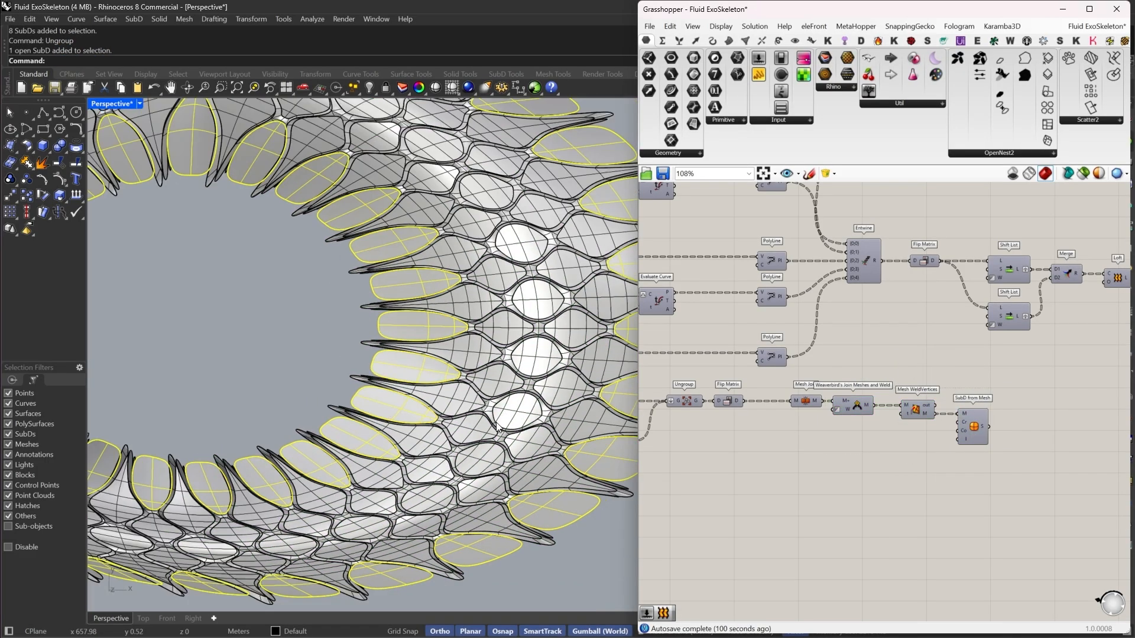
right_click_drag(602, 408, 547, 471)
left_click(547, 472, "shift")
left_click(530, 493, "shift")
left_click(459, 483, "shift")
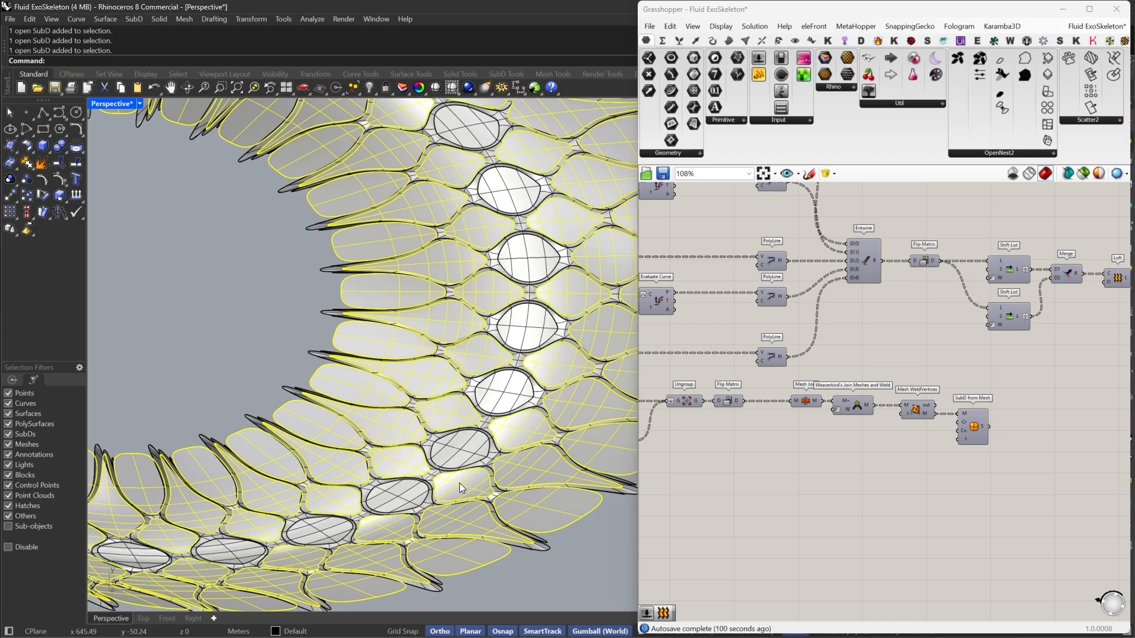
left_click(439, 473, "shift")
scroll(464, 430, "up", 2)
left_click(490, 420, "ctrl")
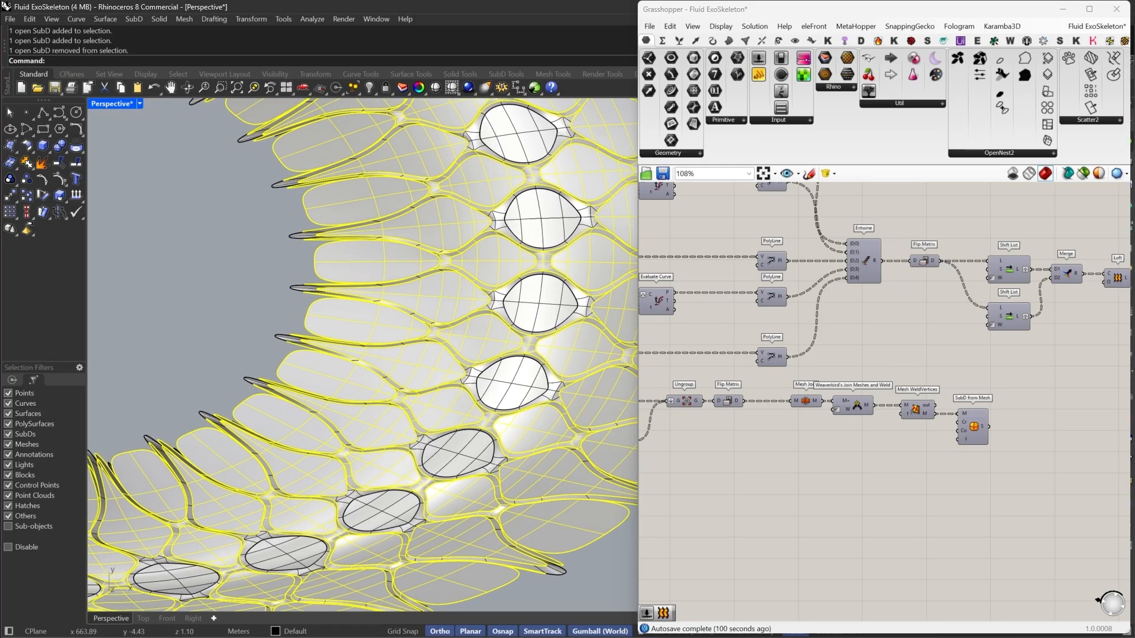
left_click(508, 389, "shift")
scroll(541, 417, "down", 6)
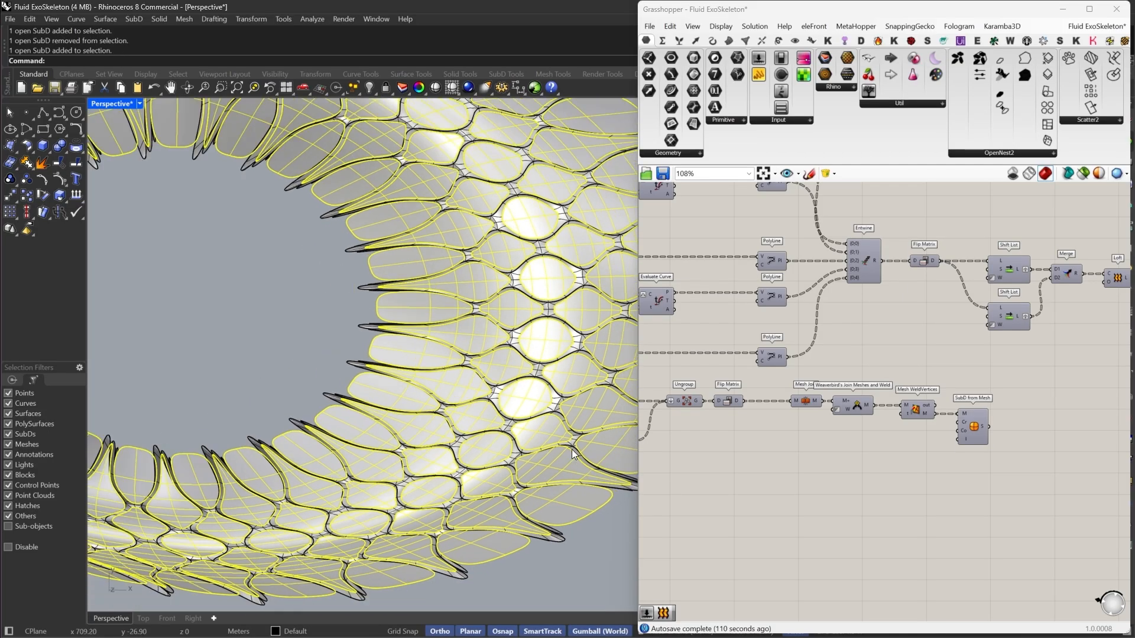
scroll(306, 445, "up", 2)
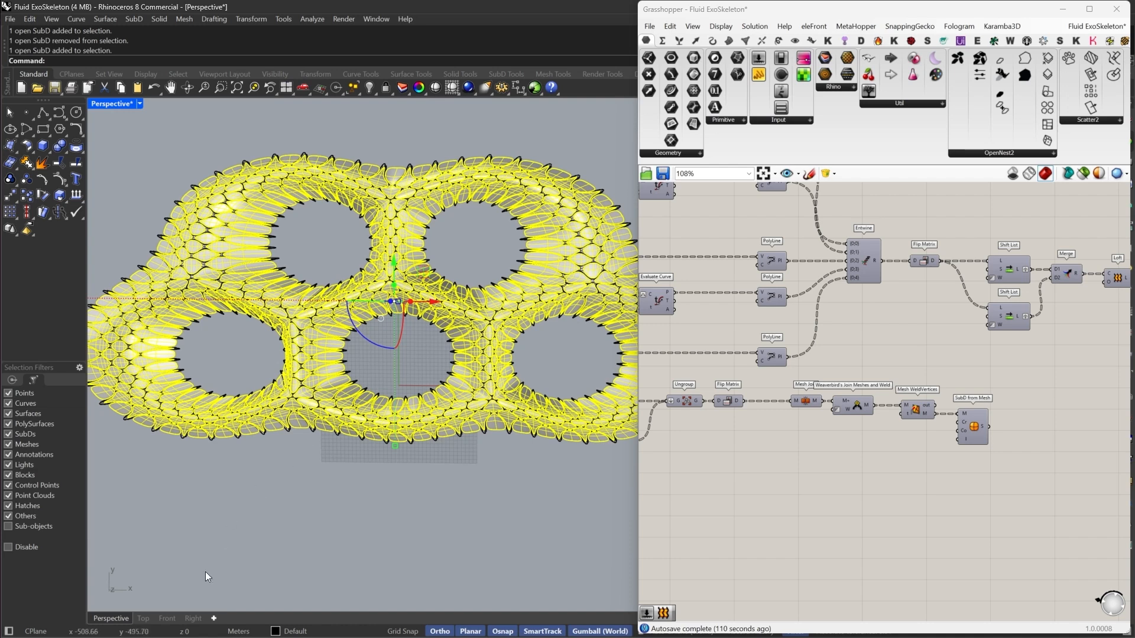
right_click_drag(178, 585, 366, 425)
scroll(503, 349, "down", 6)
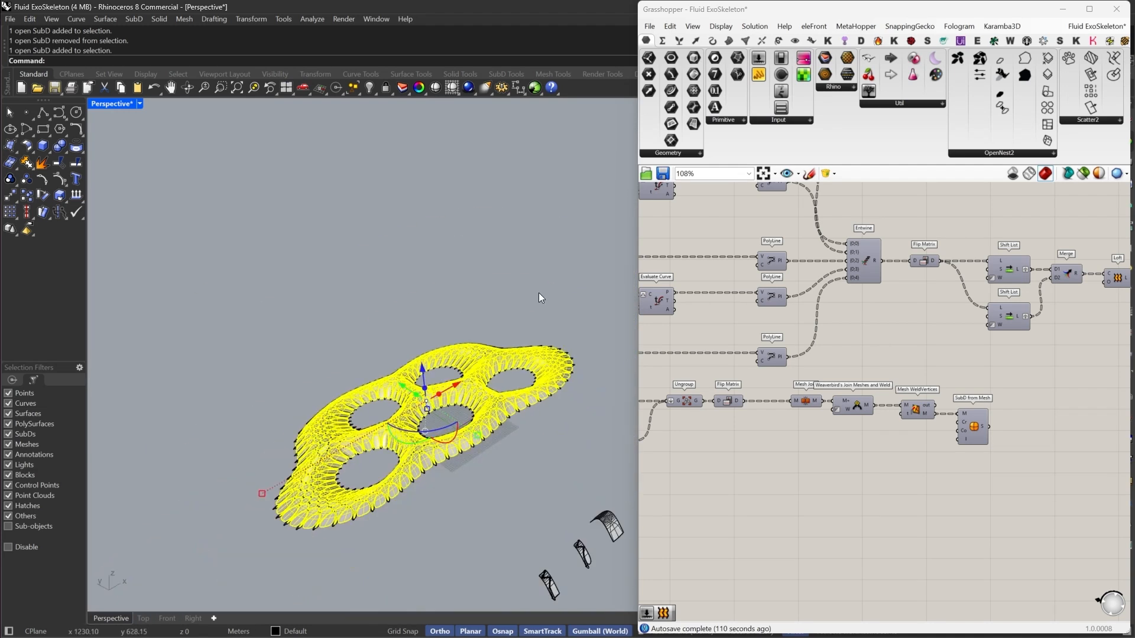
left_click_drag(459, 373, 465, 320)
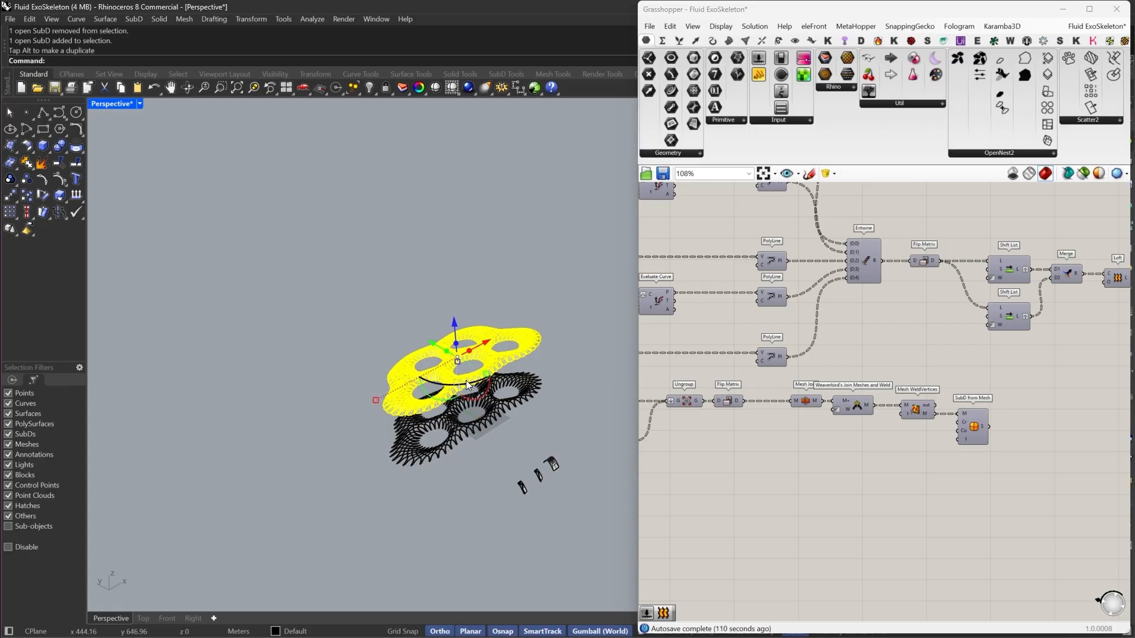
scroll(470, 414, "up", 6)
right_click_drag(454, 555, 454, 508)
left_click(454, 510)
Join the four rib SubDs of the lower structure into one SubD with SubDJoinedEdges set to Crease
scroll(608, 358, "up", 7)
right_click_drag(607, 358, 557, 375)
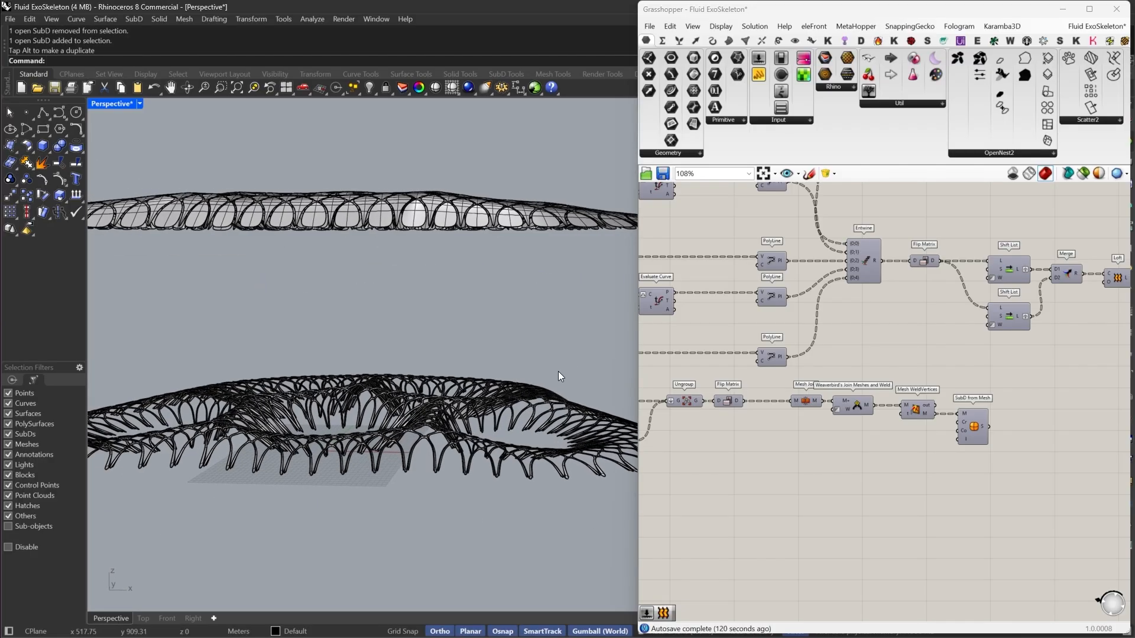
scroll(574, 358, "down", 6)
left_click_drag(574, 354, 229, 427)
scroll(459, 388, "up", 6)
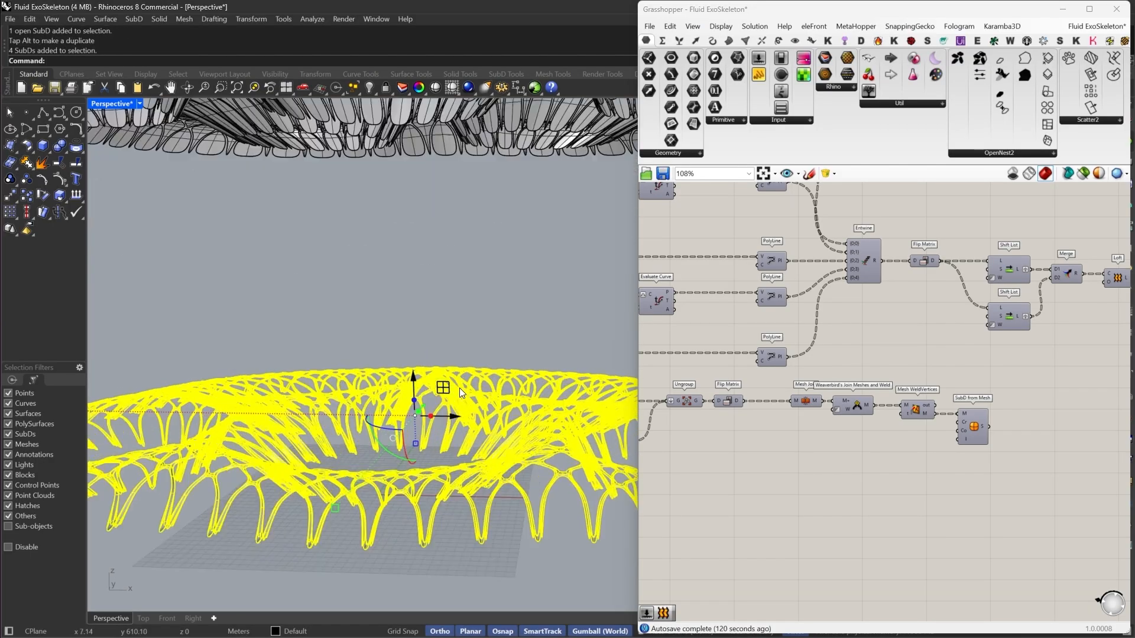
type("join")
key("Return")
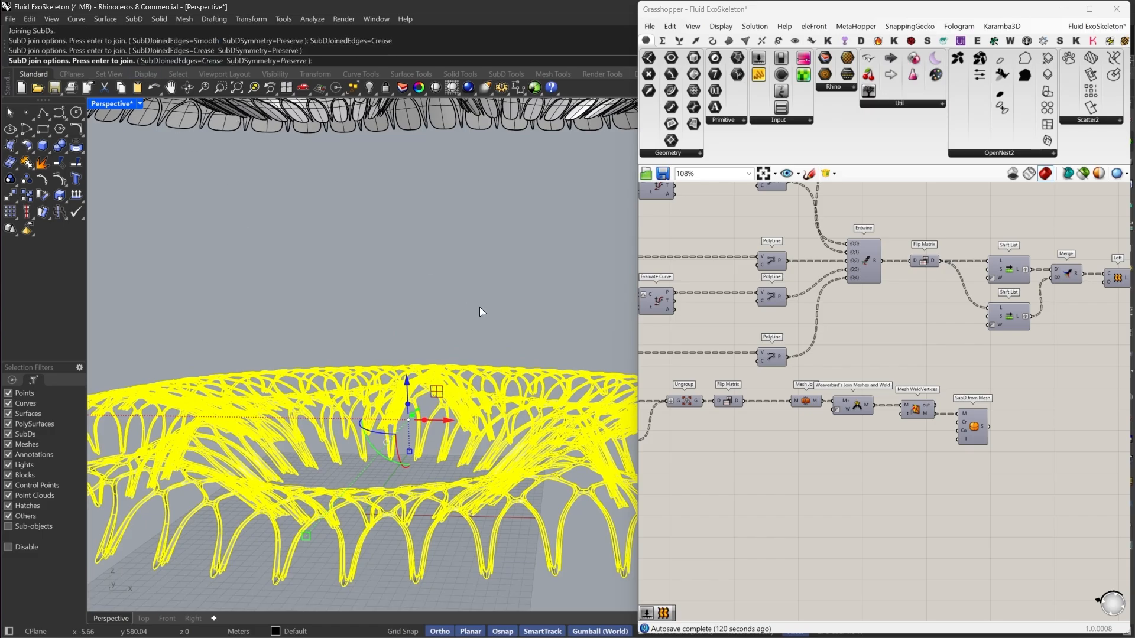
key("Return")
Examine the joined rib structure's nodes and legs and the raised panels from several angles
left_click(460, 544)
scroll(477, 577, "up", 5)
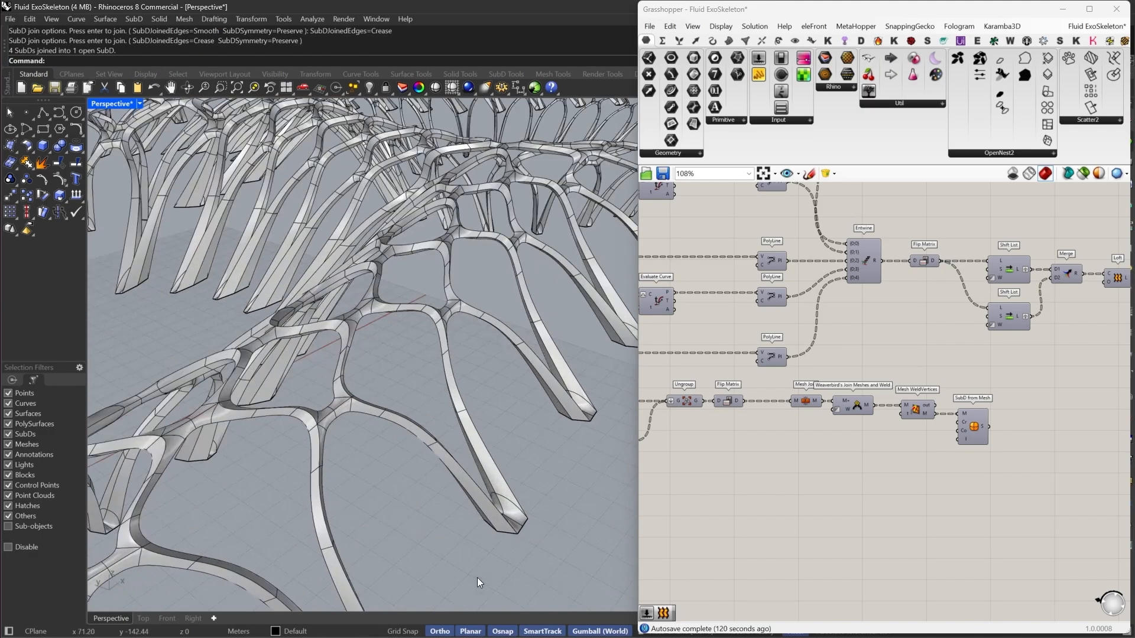
right_click_drag(477, 577, 526, 307)
scroll(525, 307, "down", 8)
scroll(570, 366, "up", 6)
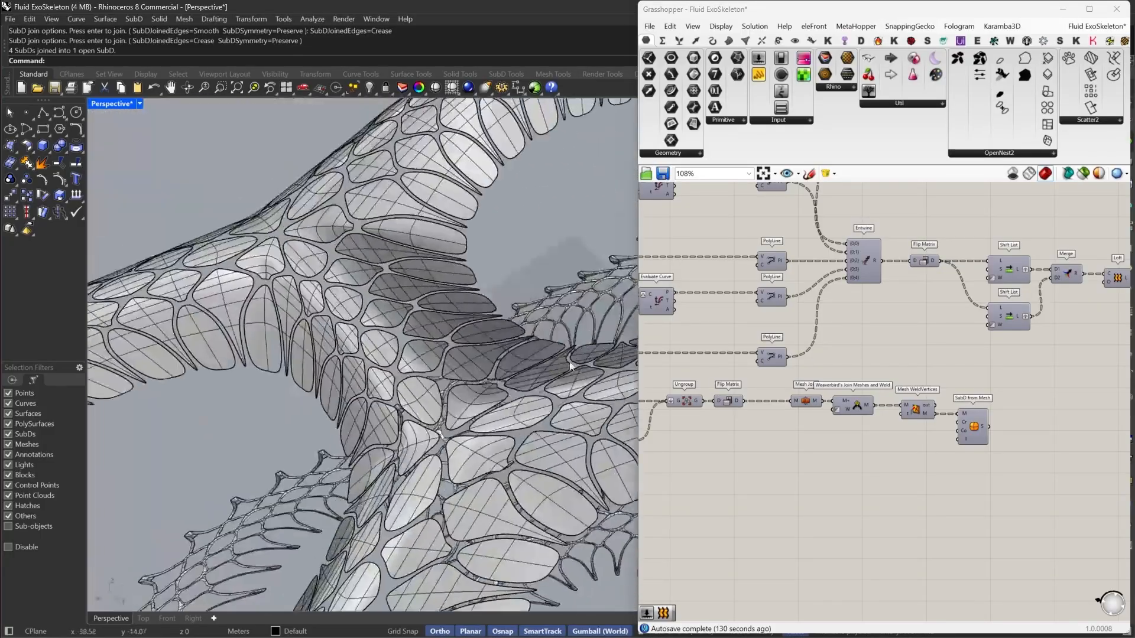
scroll(570, 366, "up", 12)
scroll(459, 387, "down", 12)
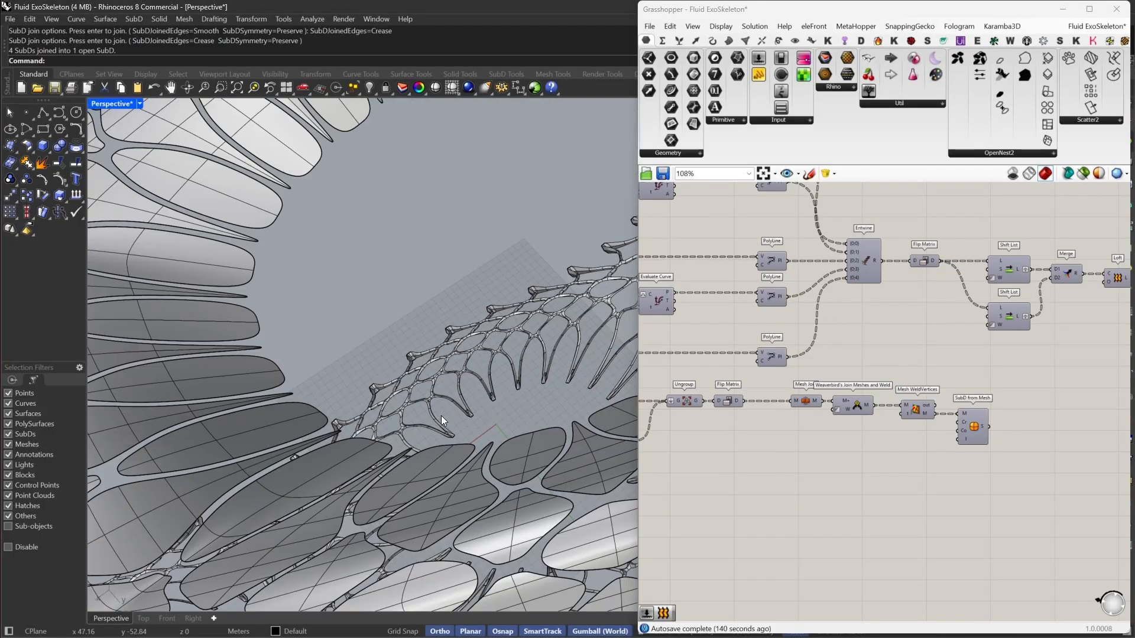
scroll(441, 417, "down", 12)
right_click_drag(439, 384, 483, 324)
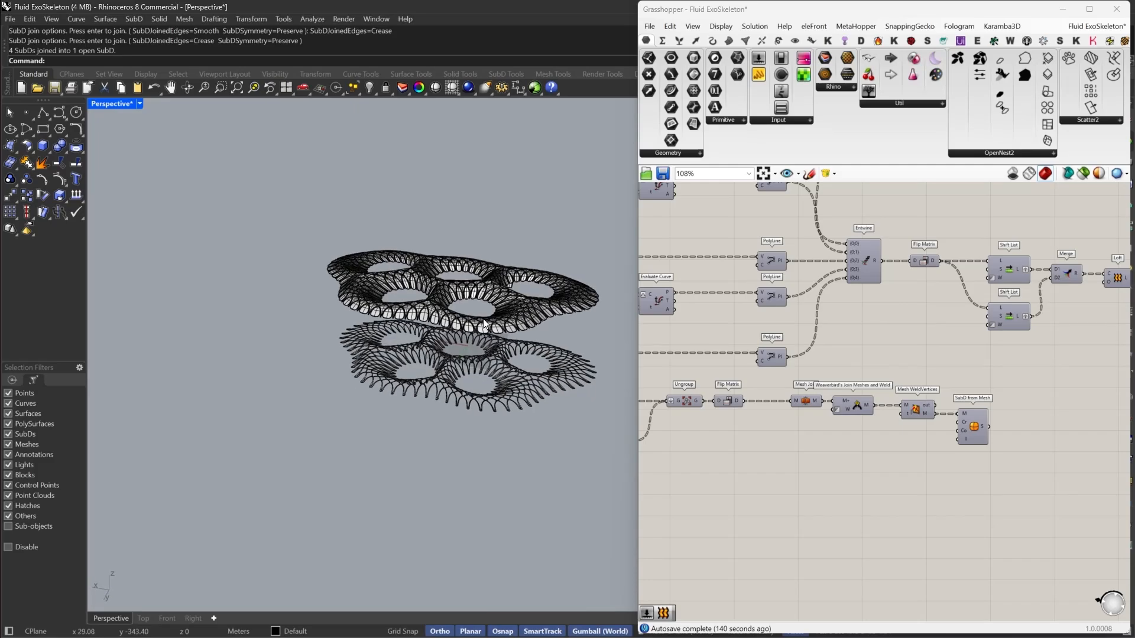
Select the three inner infill panel SubDs without the edge panels and move them 500 m down into the rib structure
scroll(491, 331, "up", 6)
left_click(496, 339)
scroll(597, 468, "up", 3)
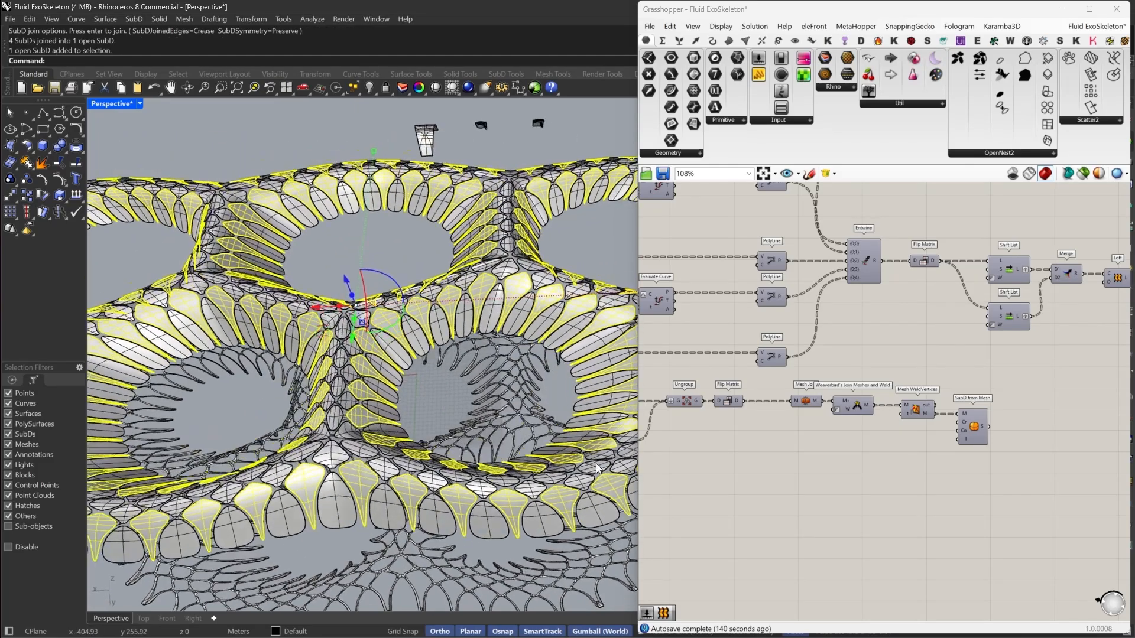
scroll(597, 469, "up", 5)
left_click(566, 495, "shift")
left_click(603, 453, "shift")
scroll(497, 473, "down", 7)
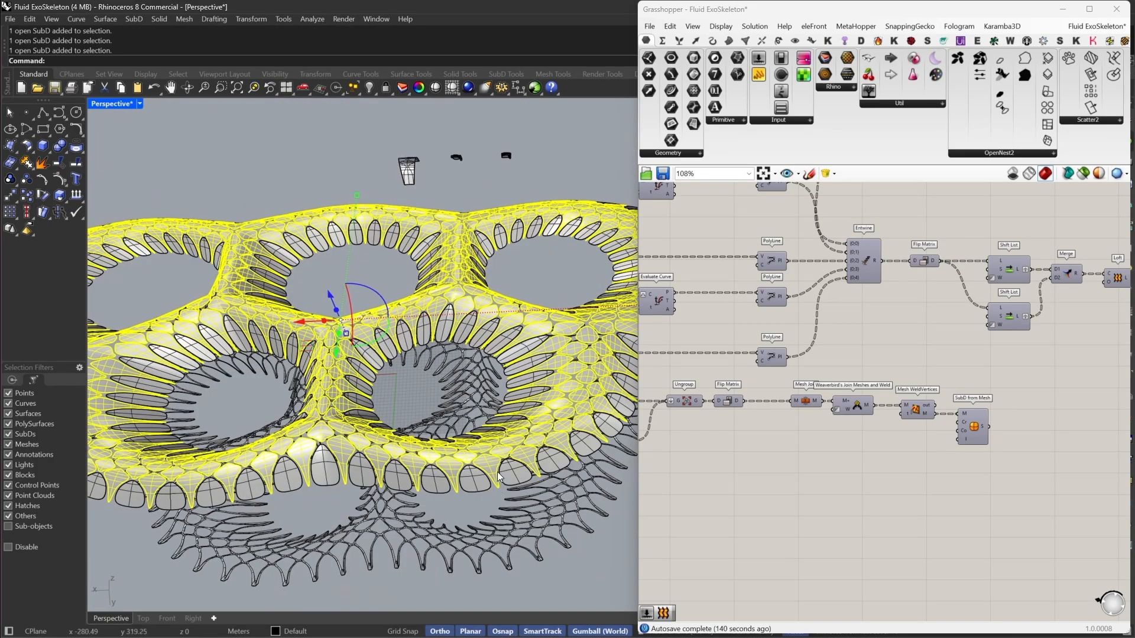
scroll(498, 472, "down", 5)
right_click_drag(497, 471, 523, 375)
left_click_drag(456, 276, 505, 353)
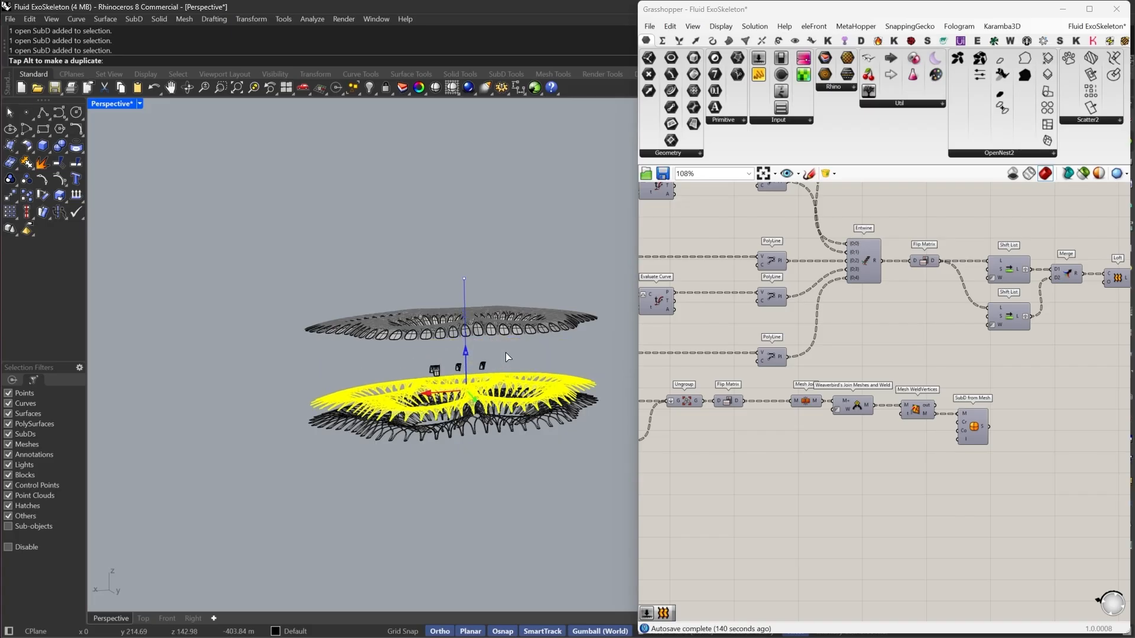
type("5")
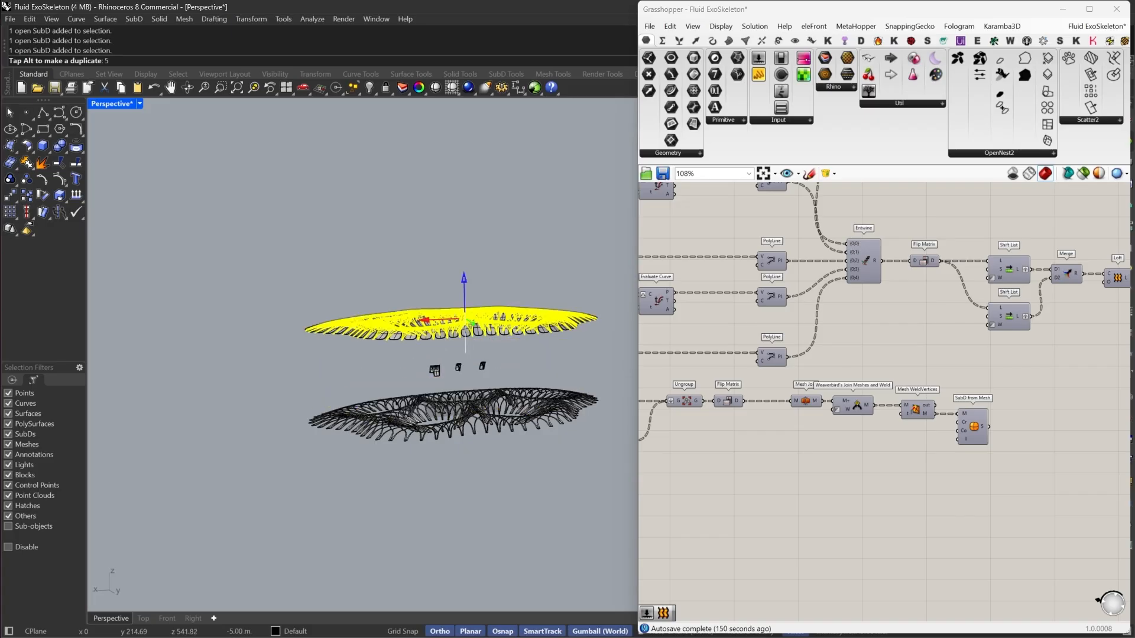
type("00")
key("Return")
left_click(507, 526)
Try lowering the edge panel SubD into the rib structure, toggling the SubD display to flat and back to smooth
scroll(480, 390, "up", 3)
key("Tab")
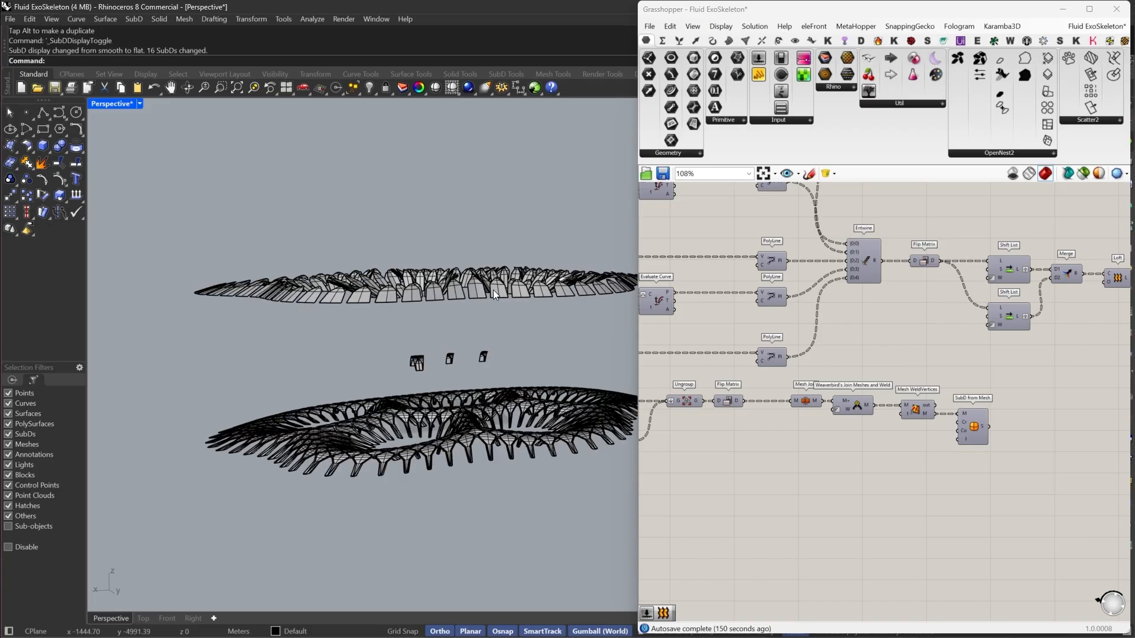
left_click(493, 290)
scroll(502, 291, "down", 5)
left_click_drag(452, 257, 471, 355)
scroll(505, 427, "up", 4)
key("Tab")
right_click_drag(461, 390, 435, 456)
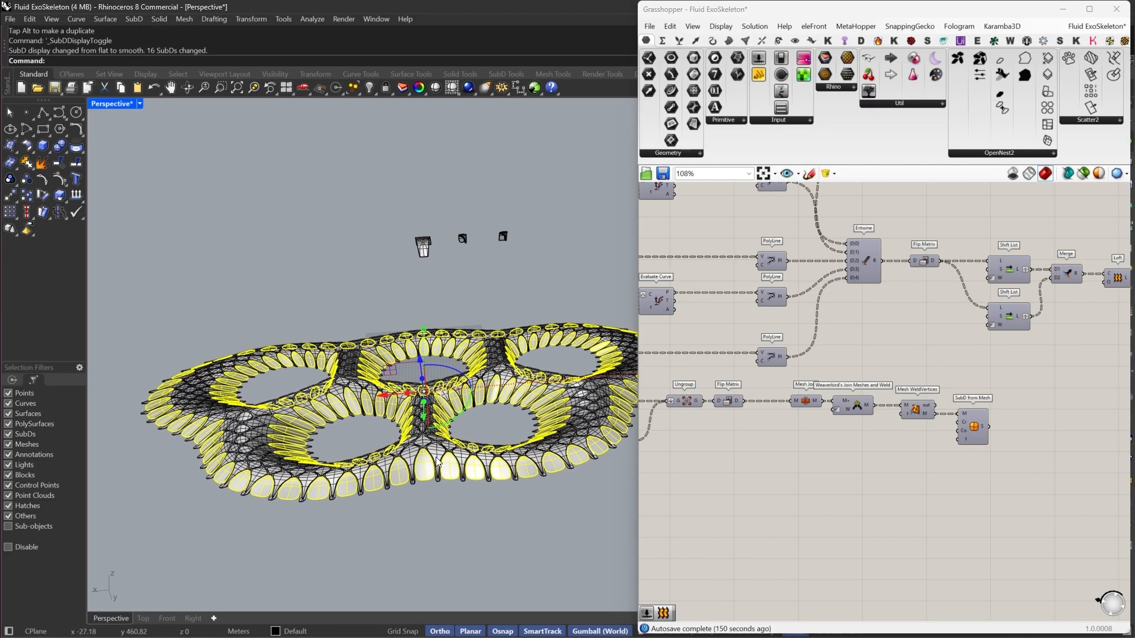
Check how the lowered edge panels meet the rib legs, and undo their last move
scroll(432, 473, "up", 5)
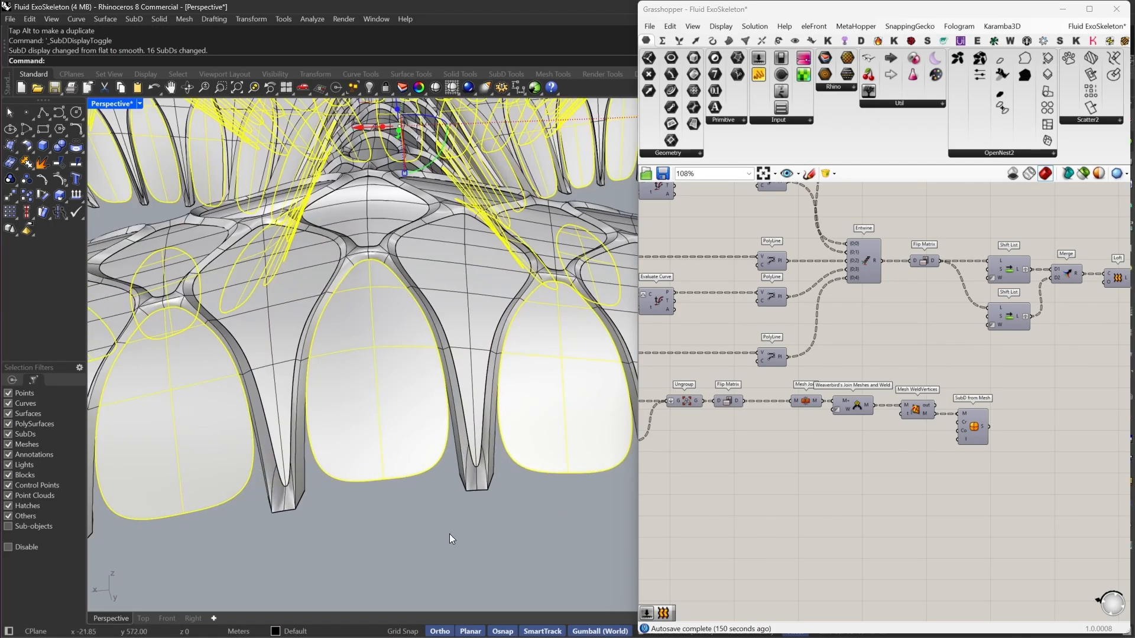
scroll(449, 539, "down", 5)
right_click_drag(378, 490, 462, 448)
key("ctrl+z")
scroll(462, 448, "down", 2)
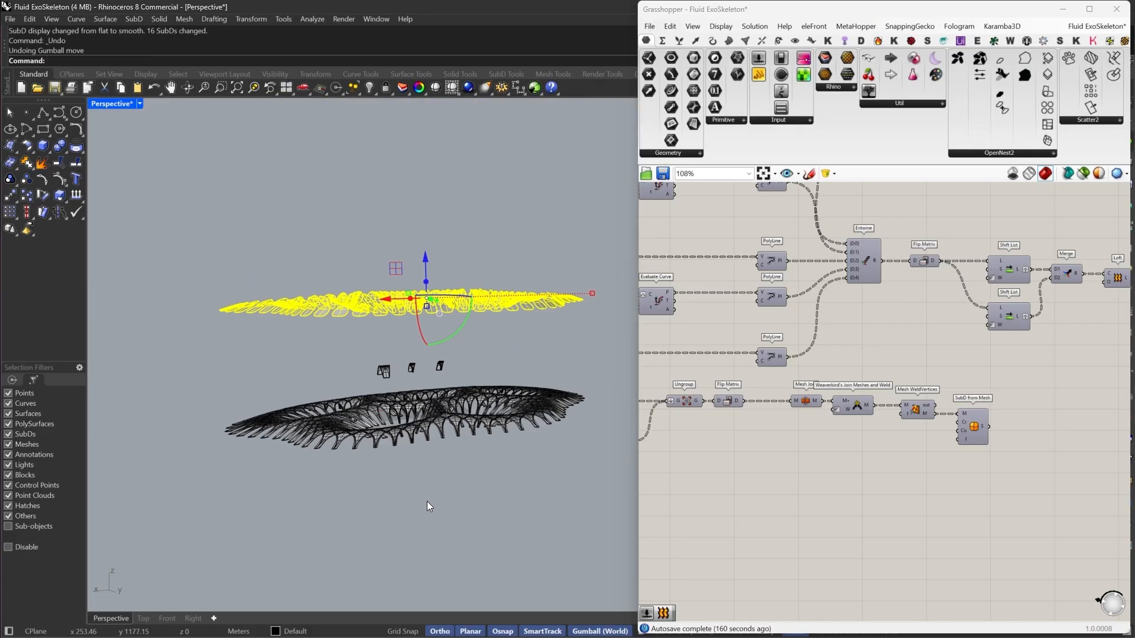
Deselect the edge panels and switch the Rhino viewport to the Front view
left_click(427, 501)
scroll(428, 501, "down", 4)
right_click_drag(449, 495, 488, 448)
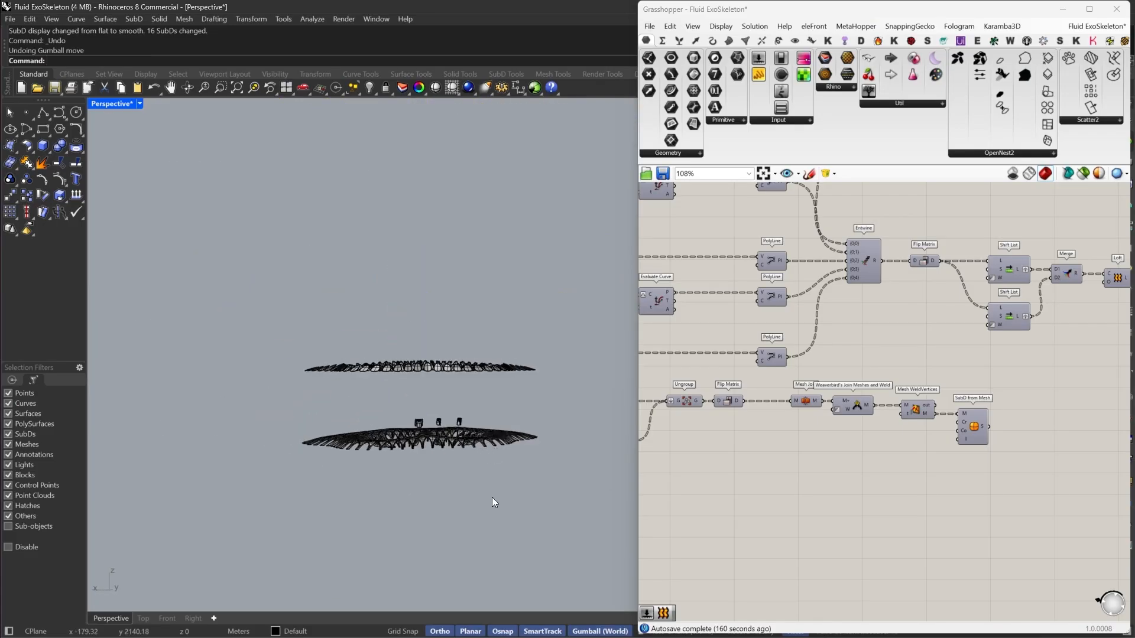
left_click(167, 619)
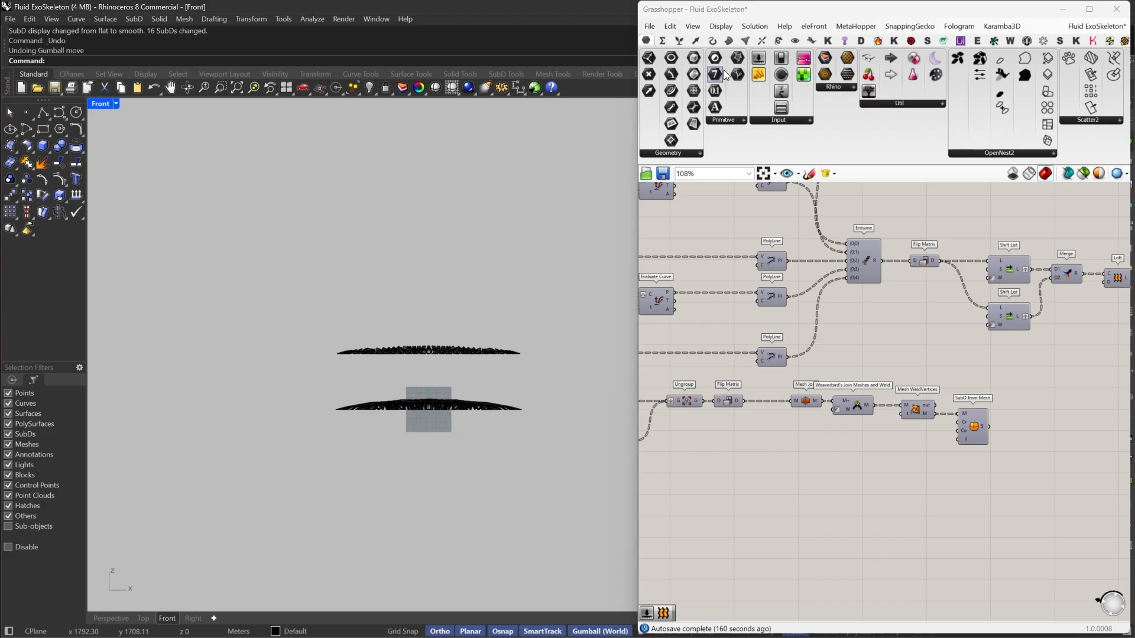
Move the lower branch of Grasshopper components further down, away from the upper branch
scroll(908, 403, "down", 8)
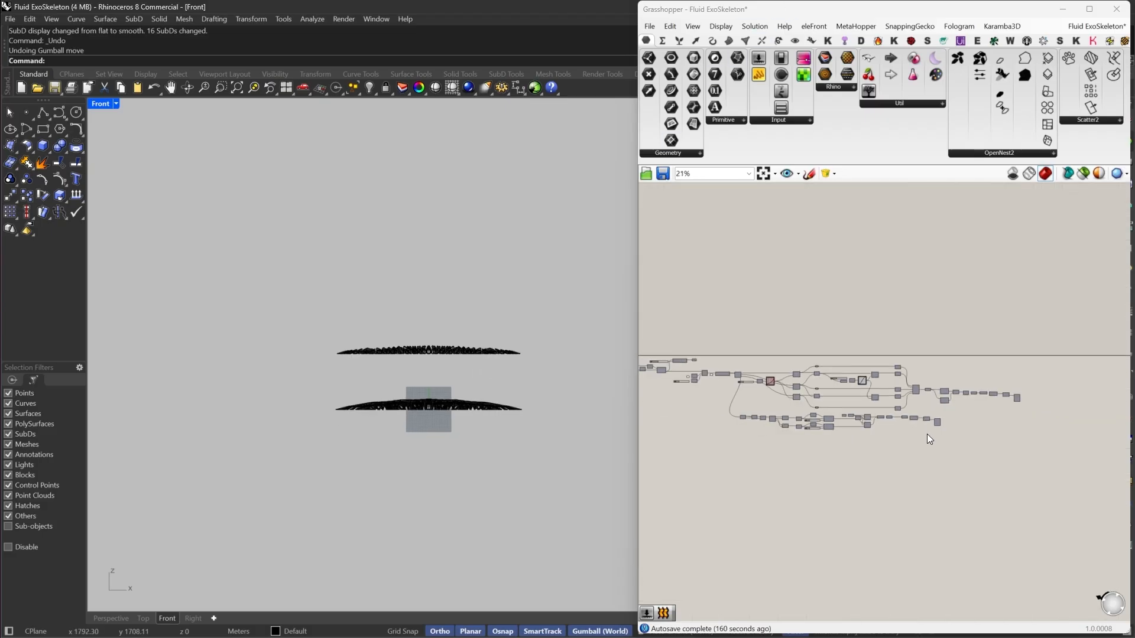
left_click_drag(1004, 458, 742, 392)
scroll(873, 408, "up", 2)
left_click_drag(860, 409, 864, 453)
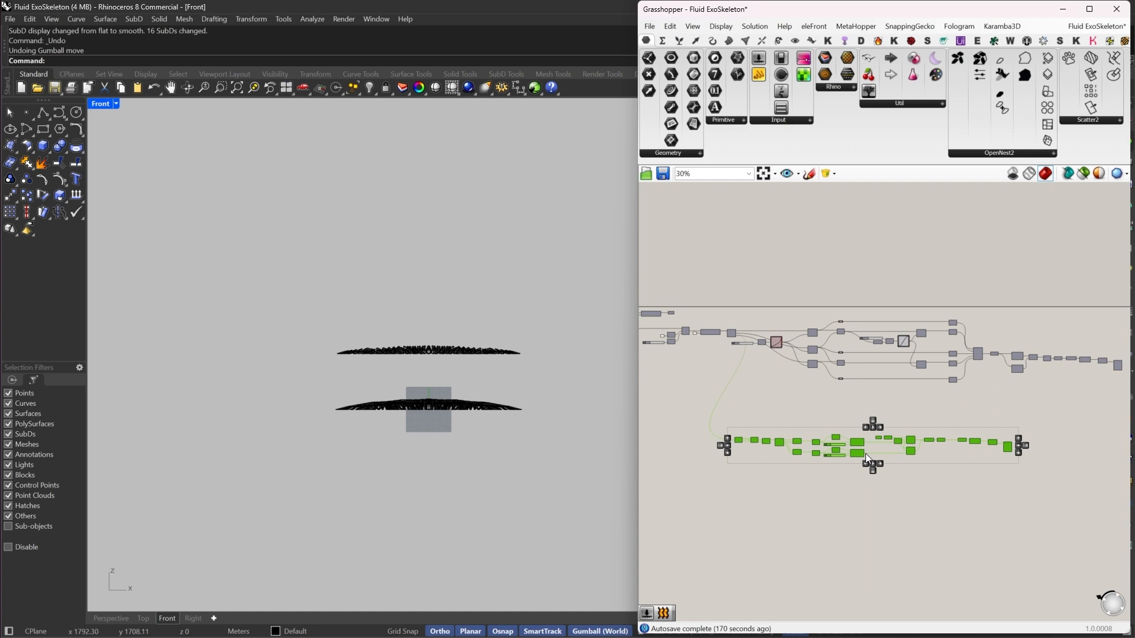
left_click(859, 397)
right_click_drag(960, 407, 926, 401)
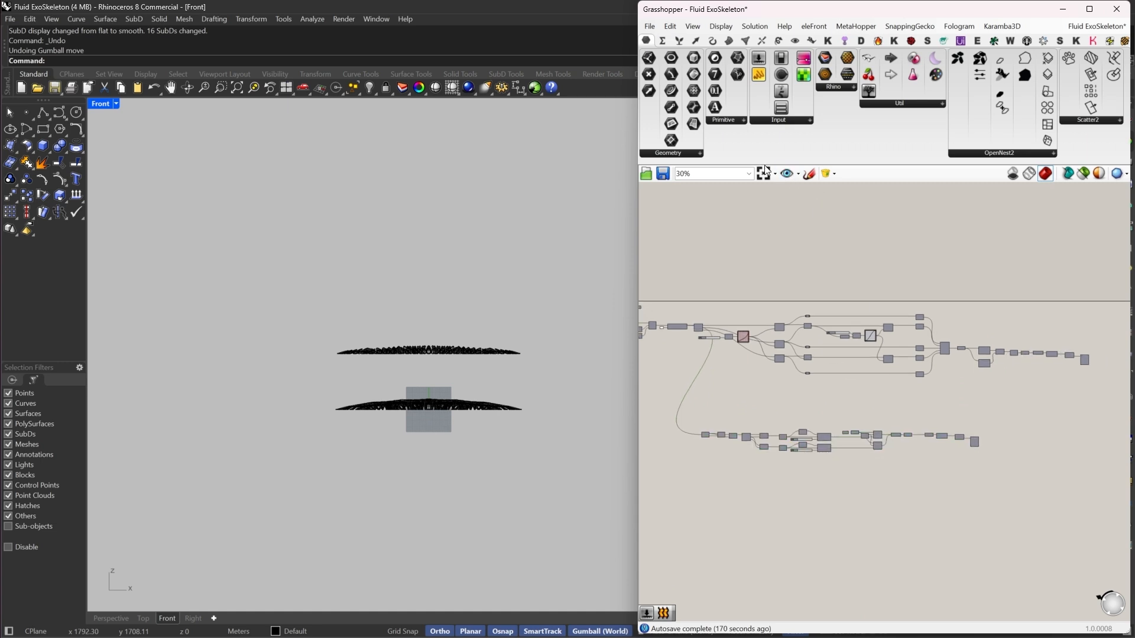
Save the Grasshopper definition and collapse its window to free the Rhino viewport
left_click_drag(1007, 405, 665, 471)
right_click_drag(1050, 362, 893, 360)
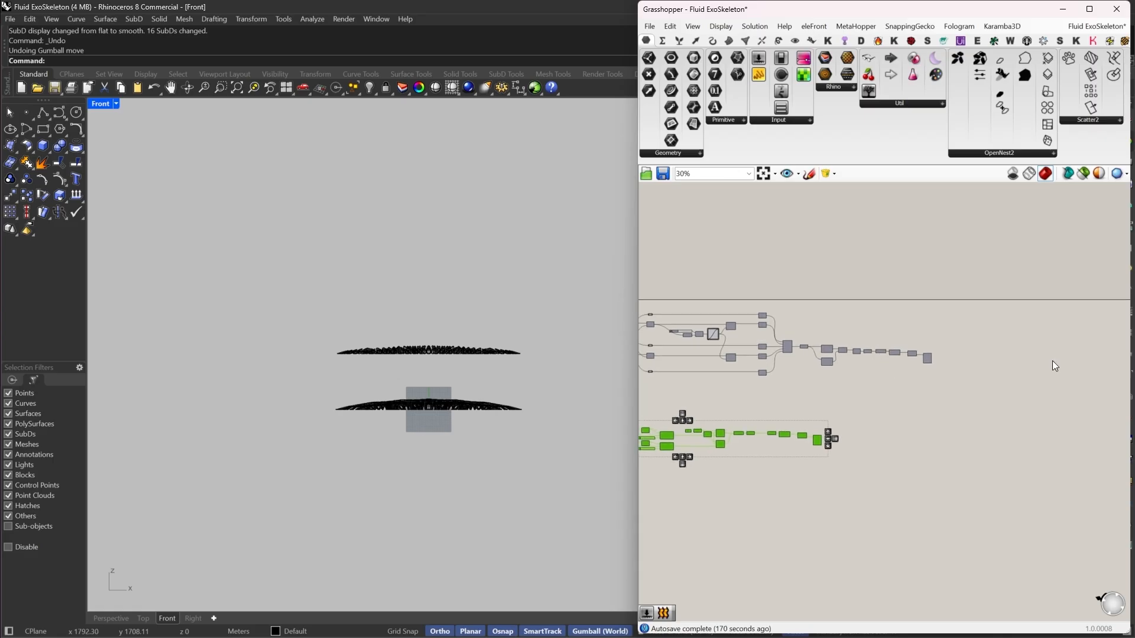
left_click(662, 174)
right_click_drag(738, 392, 891, 374)
double_click(985, 16)
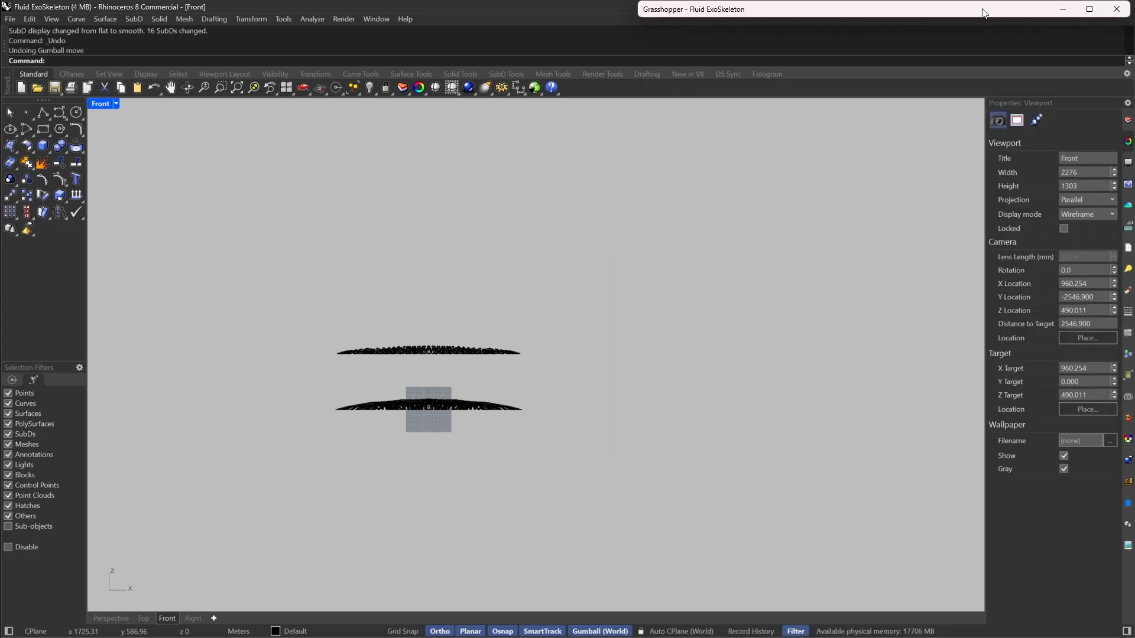
Restrict selection to SubD vertices and select the bottom vertices of all raised edge panels in the Front view
scroll(378, 396, "up", 5)
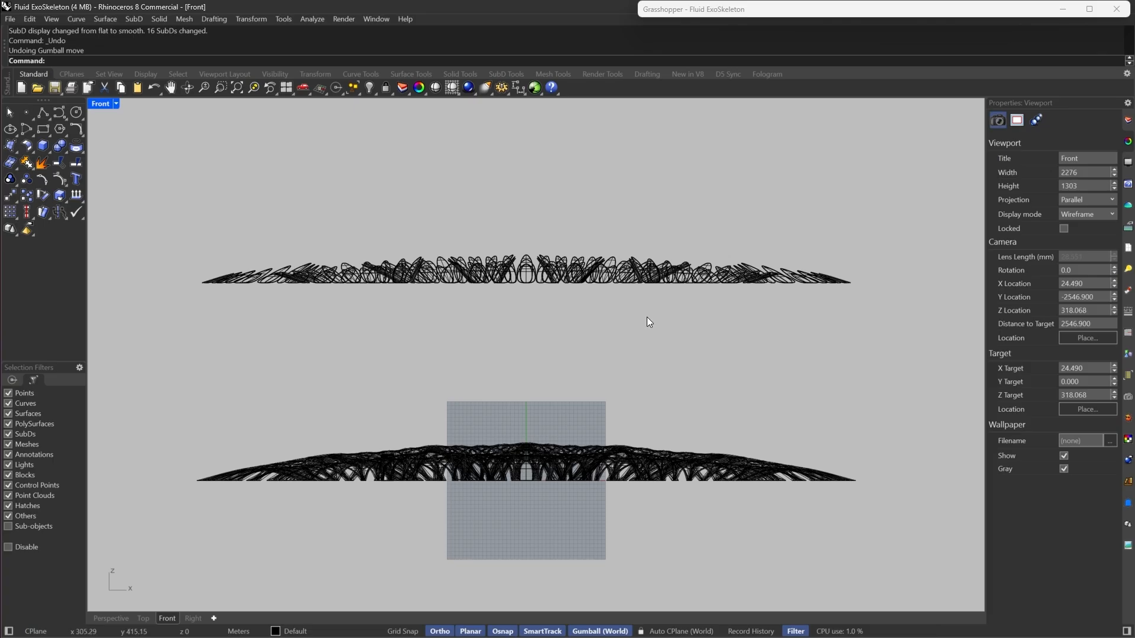
left_click(487, 75)
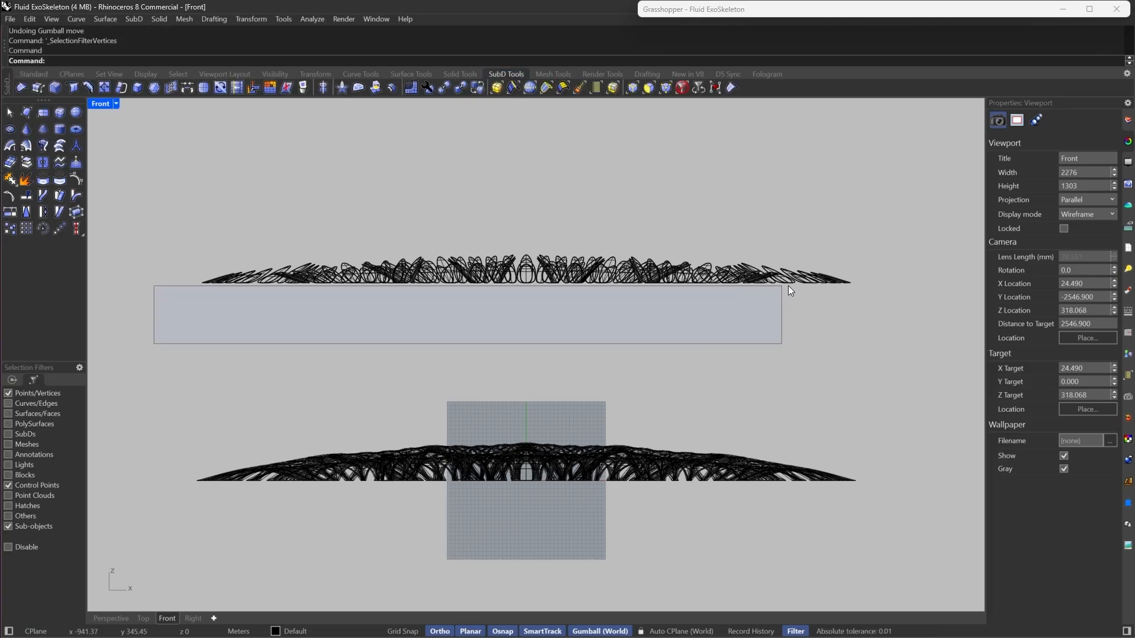
left_click_drag(909, 278, 912, 280)
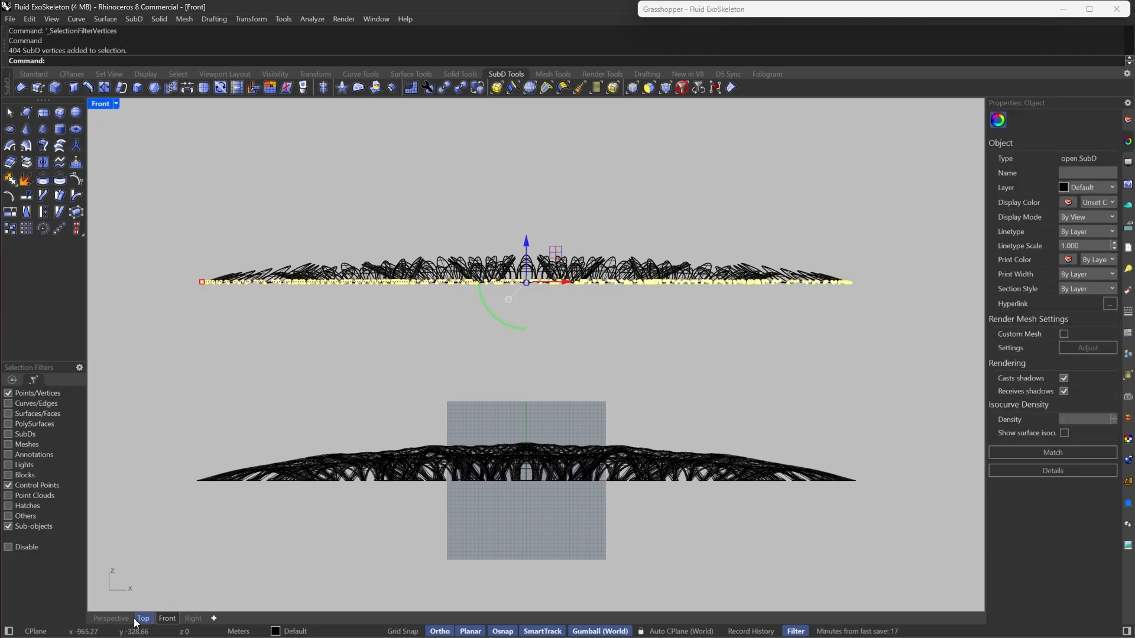
Check the selected bottom vertices of the edge panels up close and in the Perspective view
scroll(301, 247, "up", 6)
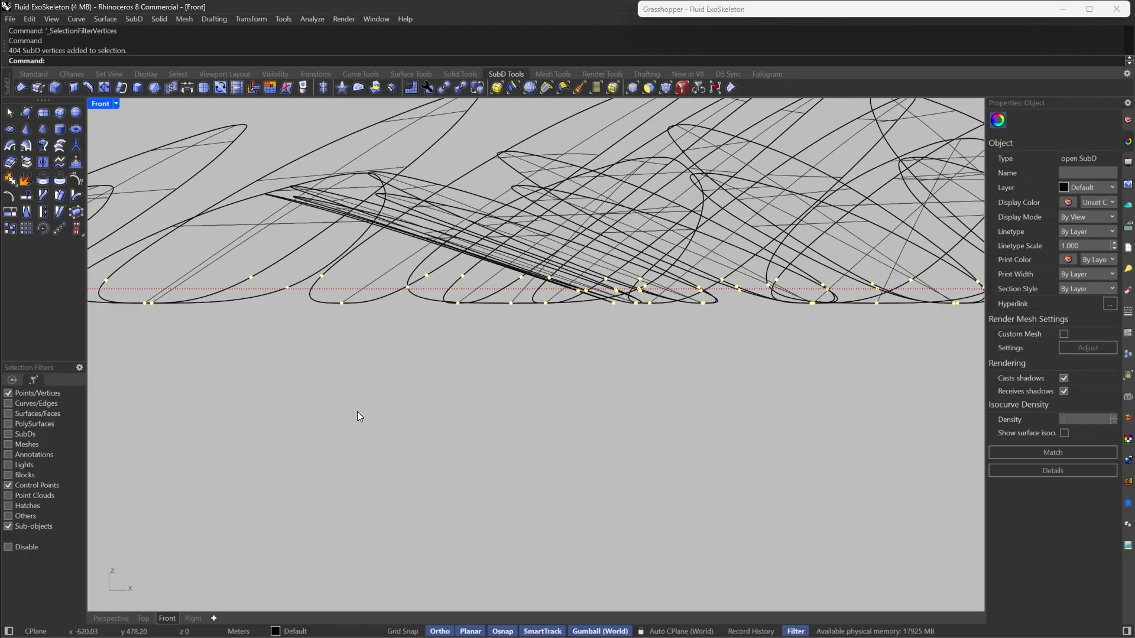
left_click(102, 620)
scroll(418, 254, "up", 8)
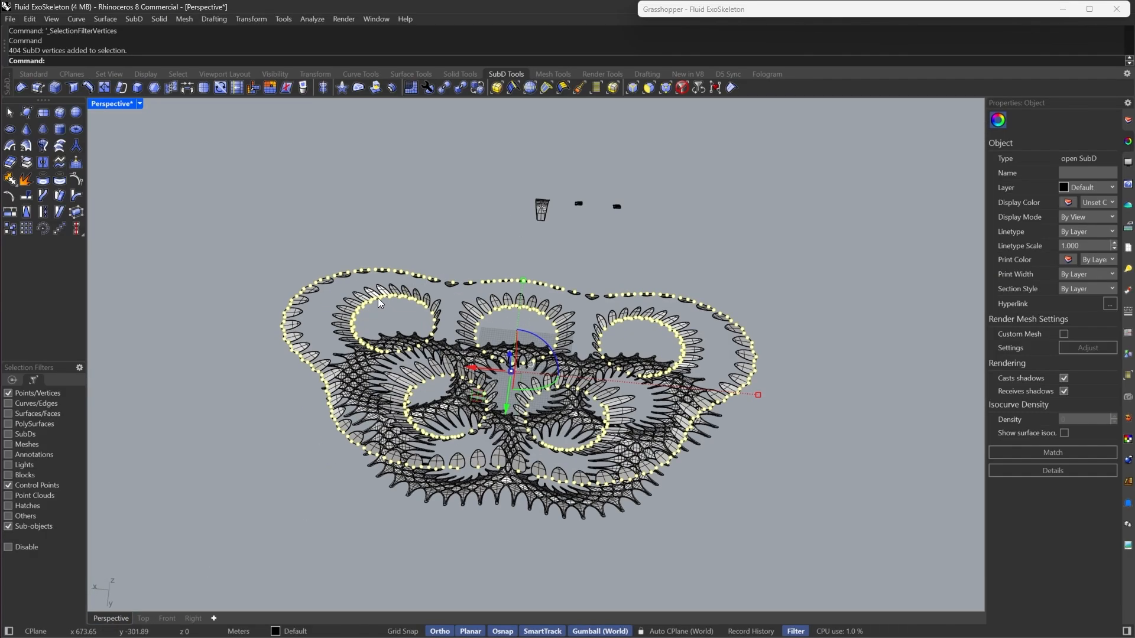
right_click_drag(419, 254, 551, 219)
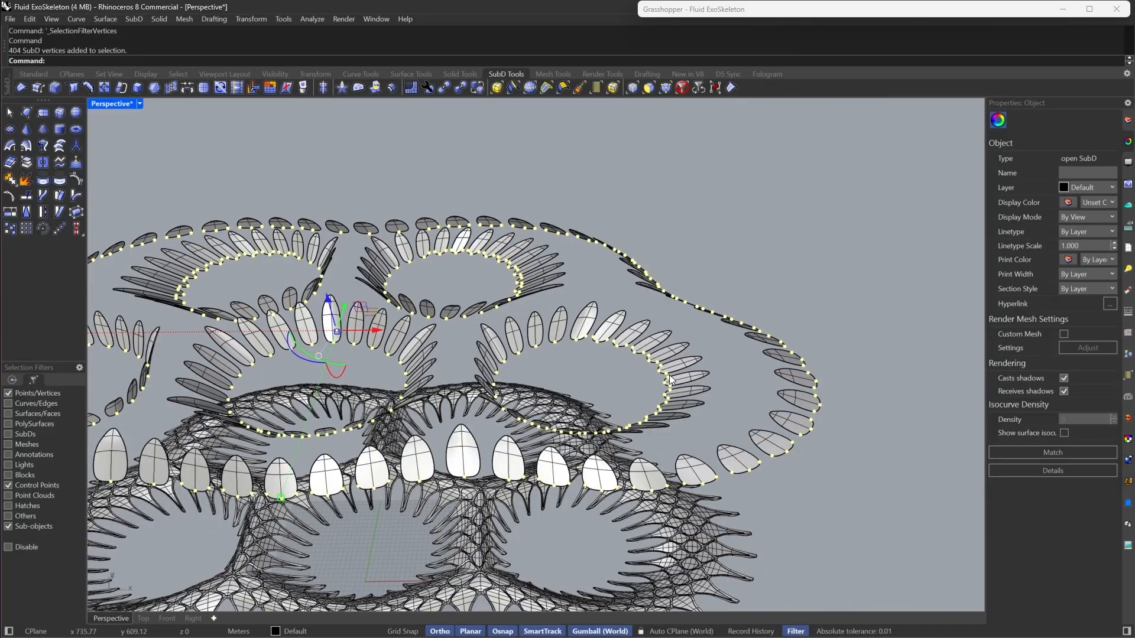
Examine the edge panels' selected bottom vertices up close and pick only the two lower corner vertices of one front panel
right_click_drag(669, 375, 677, 363)
scroll(677, 364, "down", 5)
scroll(521, 458, "up", 5)
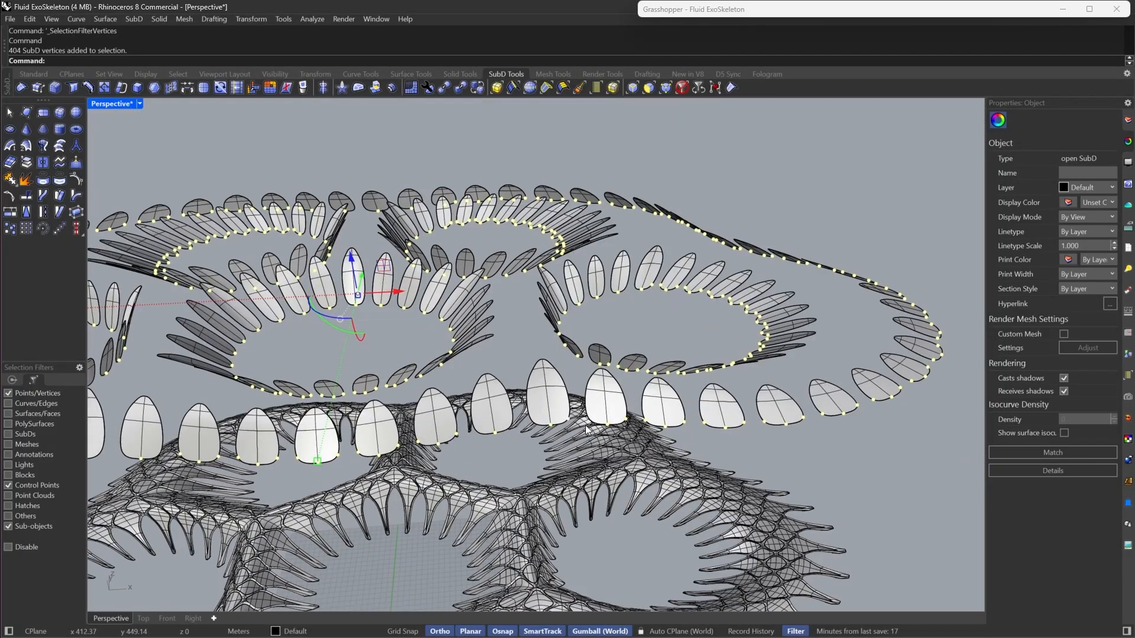
right_click_drag(587, 430, 492, 471)
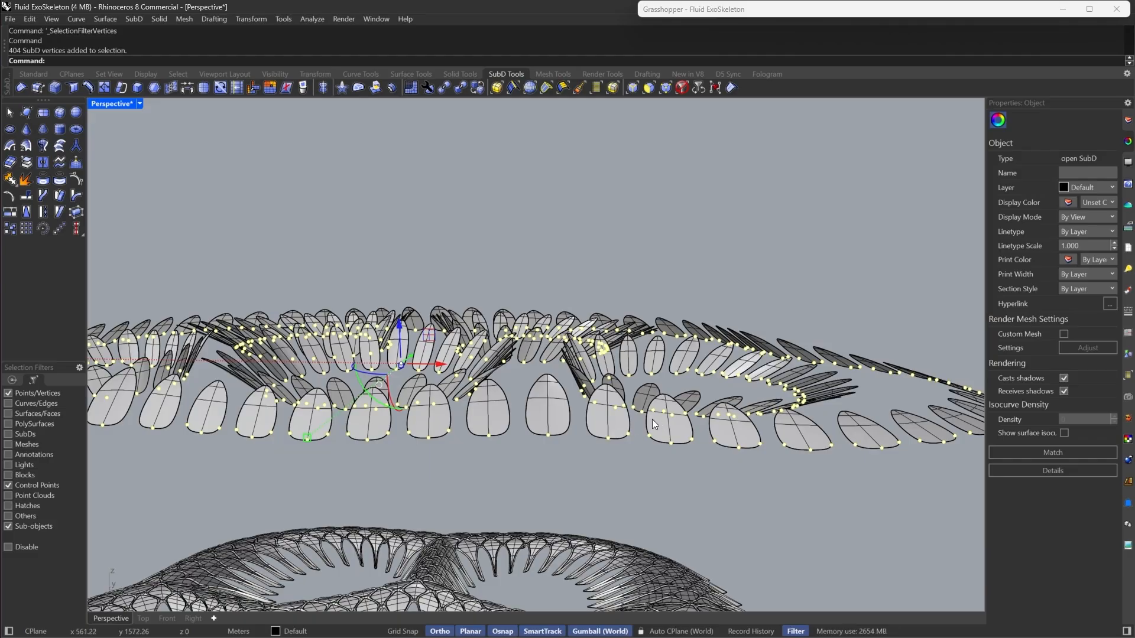
right_click_drag(652, 420, 690, 435)
scroll(792, 436, "up", 5)
scroll(799, 462, "up", 6)
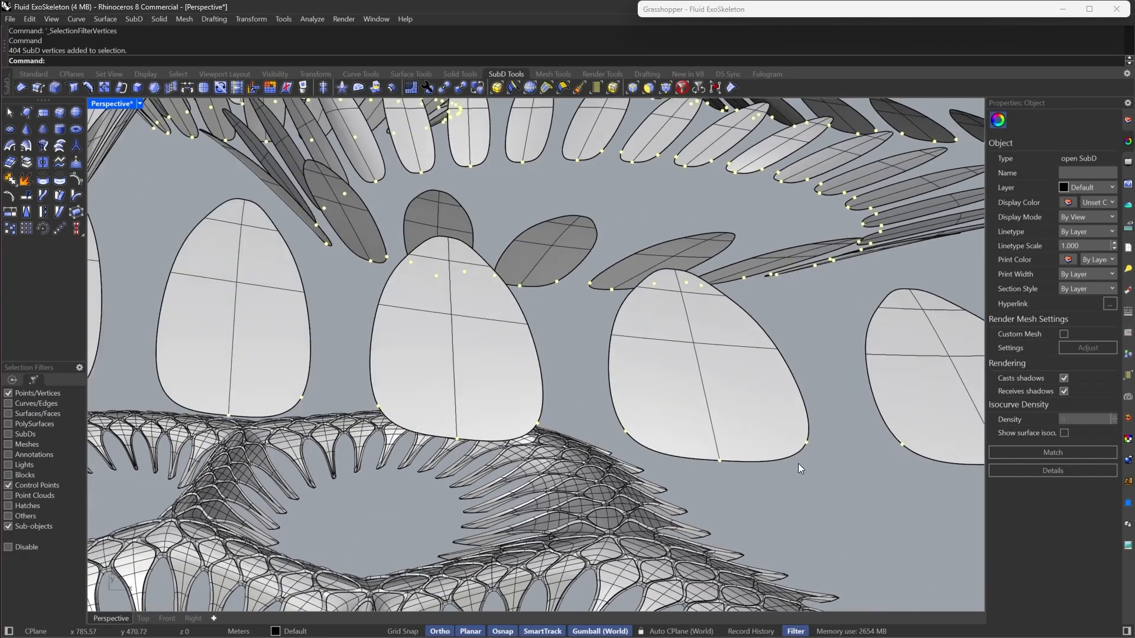
scroll(576, 407, "down", 3)
right_click_drag(577, 406, 712, 410)
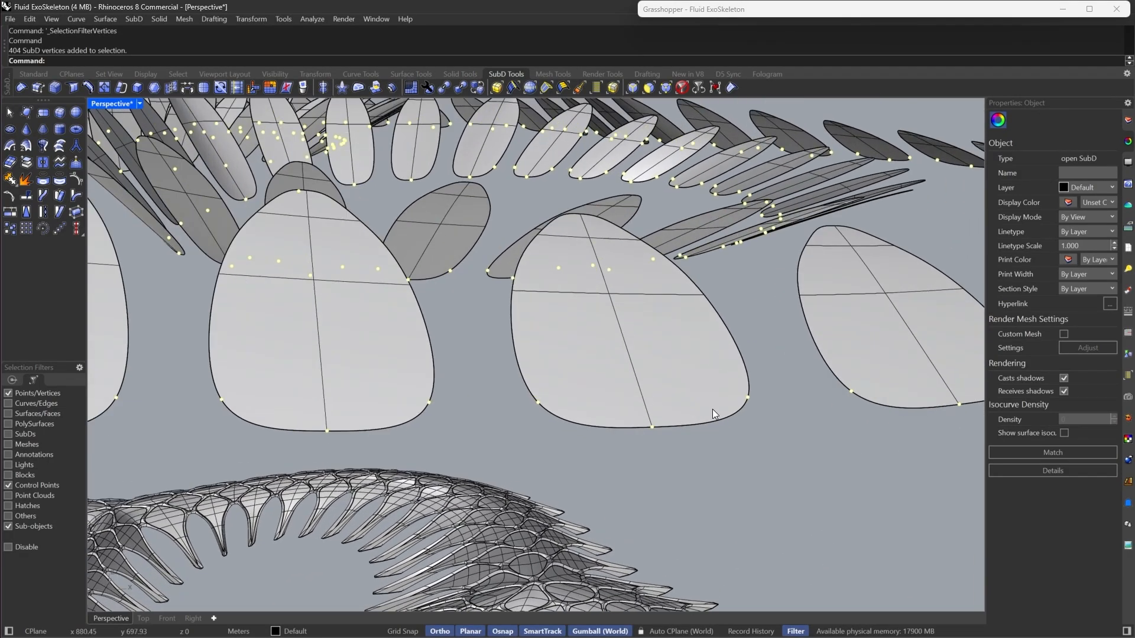
left_click_drag(483, 369, 828, 416)
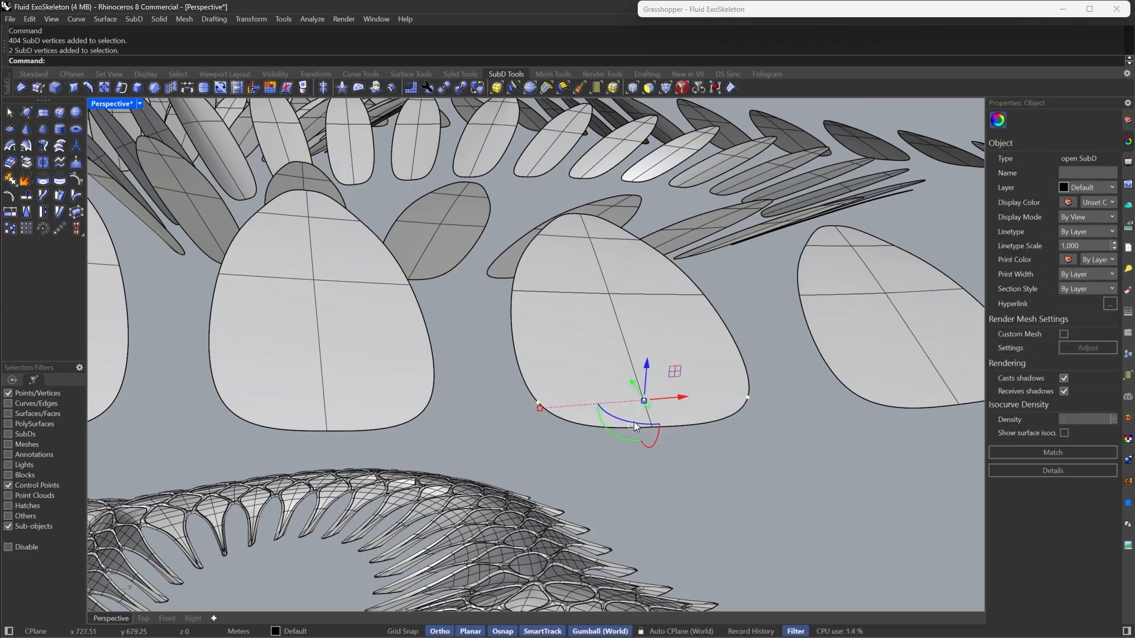
scroll(625, 417, "down", 4)
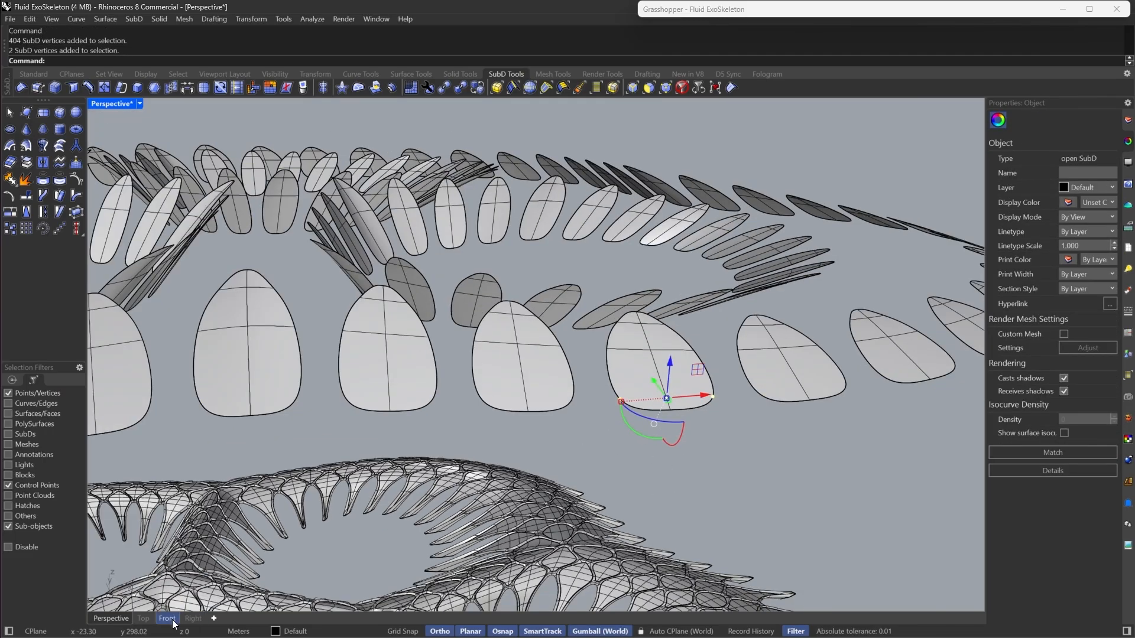
Select the lower corner and bottom middle vertices of all raised edge panels in the Front view
left_click(171, 619)
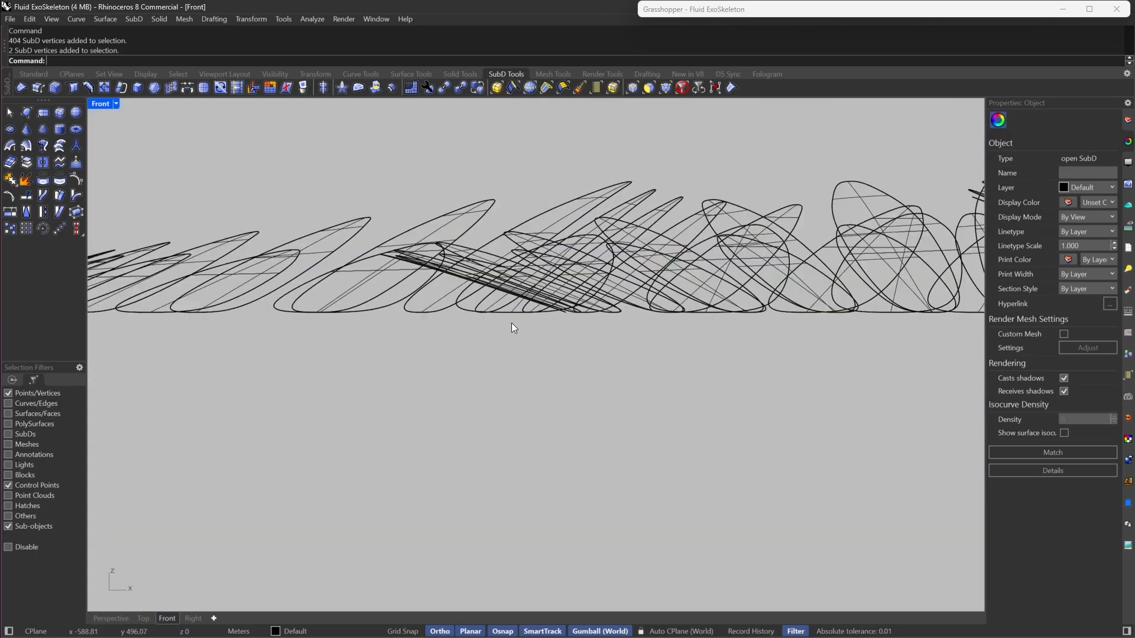
scroll(380, 387, "down", 5)
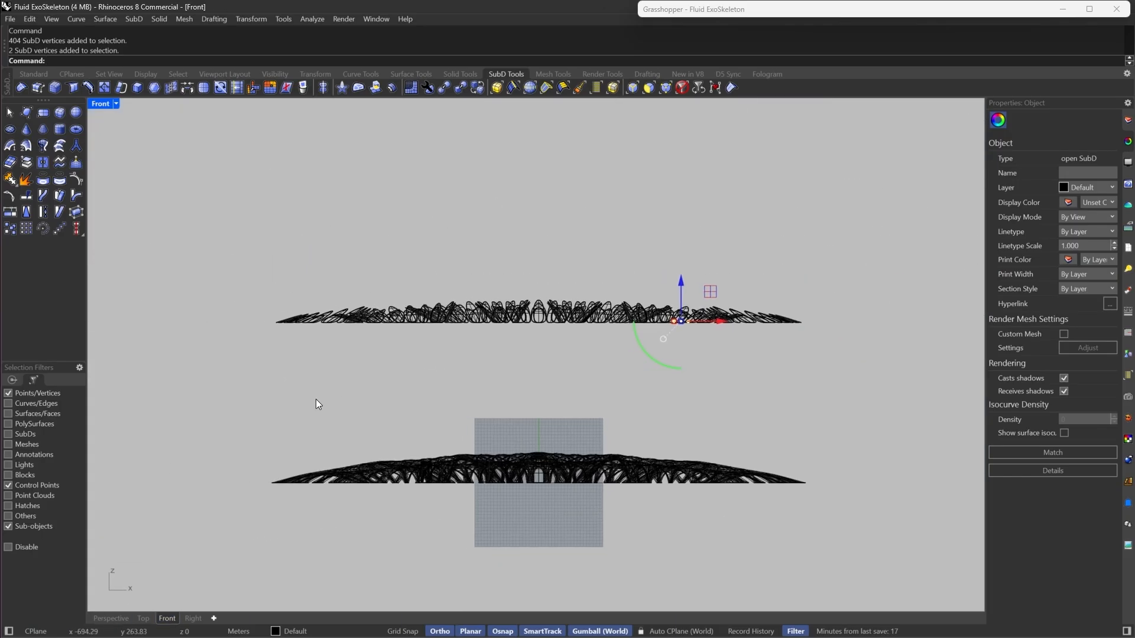
left_click_drag(181, 396, 884, 321)
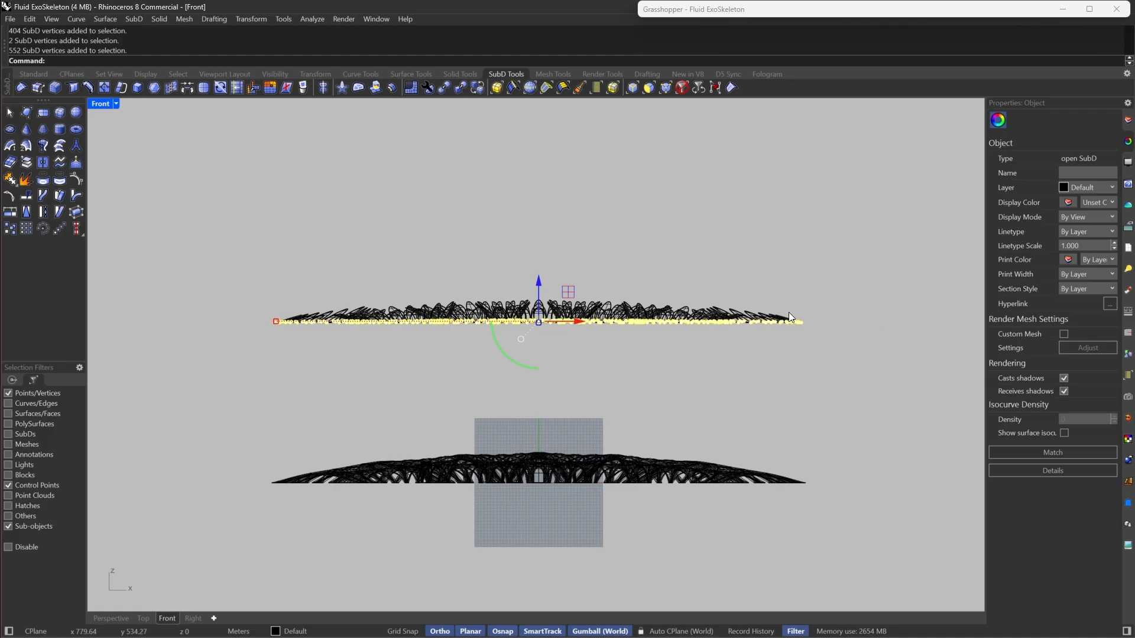
scroll(733, 335, "up", 5)
mouse_move(310, 385)
right_mouse_down()
mouse_move(582, 379)
mouse_move(515, 379)
right_mouse_up()
mouse_move(249, 374)
right_mouse_down()
mouse_move(493, 367)
mouse_move(414, 386)
right_mouse_up()
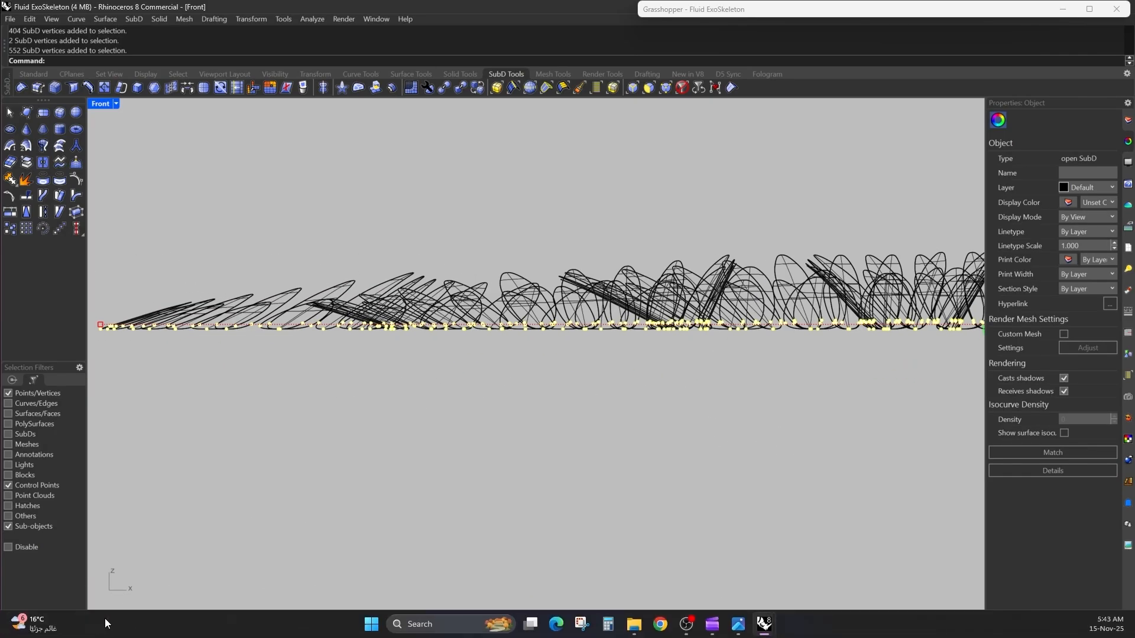
Check in the Perspective view which bottom vertices are selected around the openings and along the outer border
left_click(112, 618)
scroll(594, 355, "down", 10)
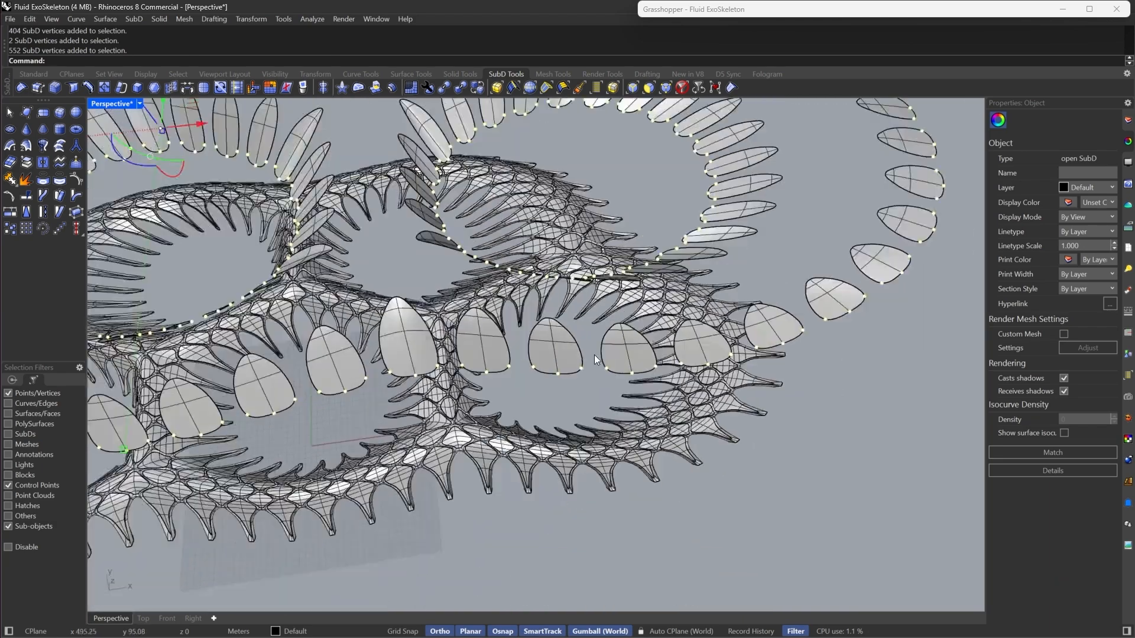
scroll(662, 347, "up", 3)
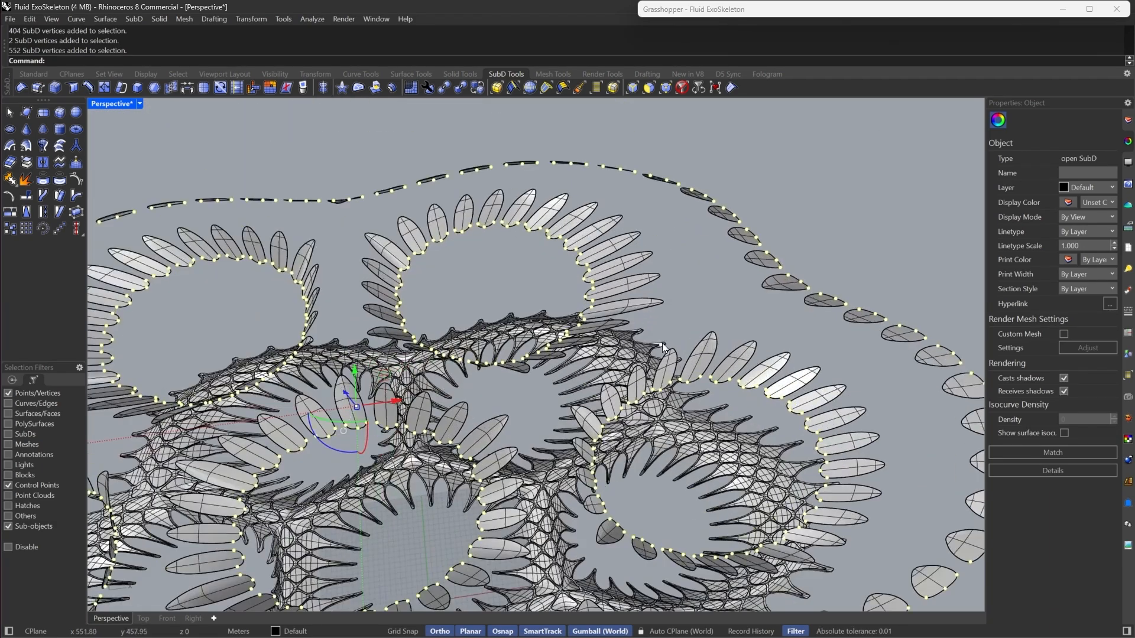
scroll(775, 242, "down", 5)
scroll(722, 250, "up", 8)
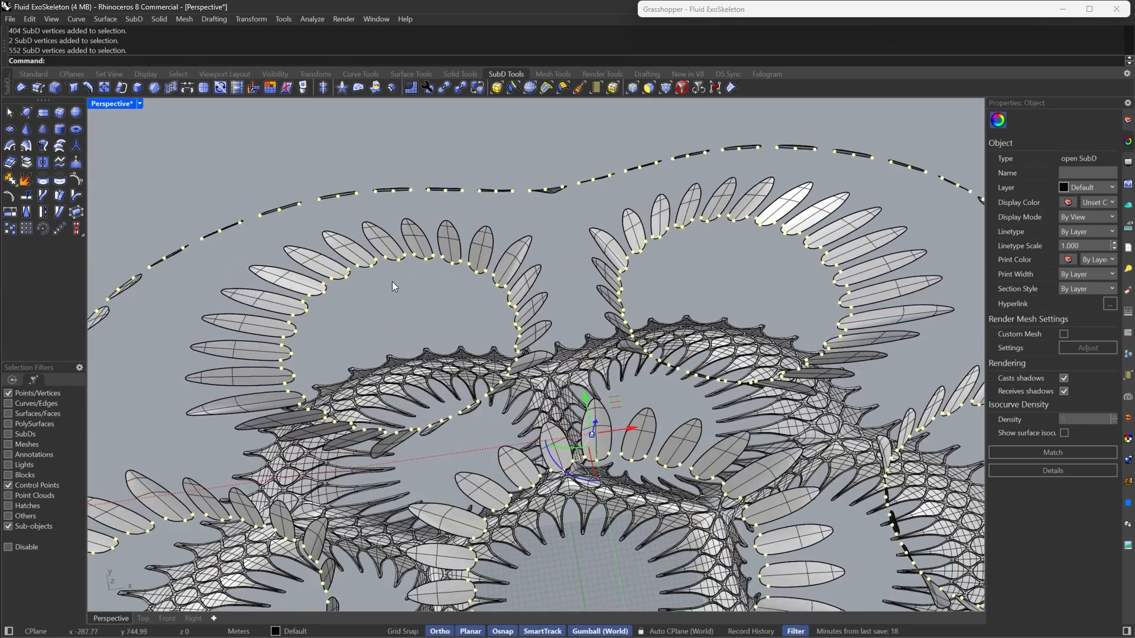
scroll(581, 197, "down", 5)
scroll(257, 335, "up", 4)
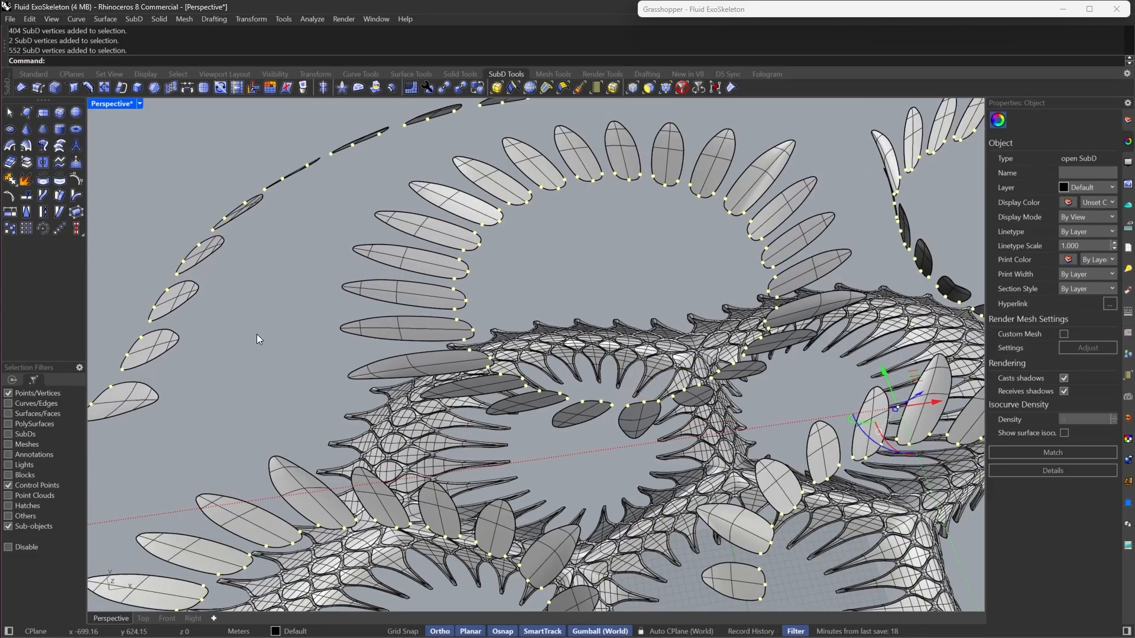
scroll(519, 214, "up", 5)
scroll(568, 207, "down", 7)
scroll(569, 211, "down", 5)
scroll(547, 234, "up", 9)
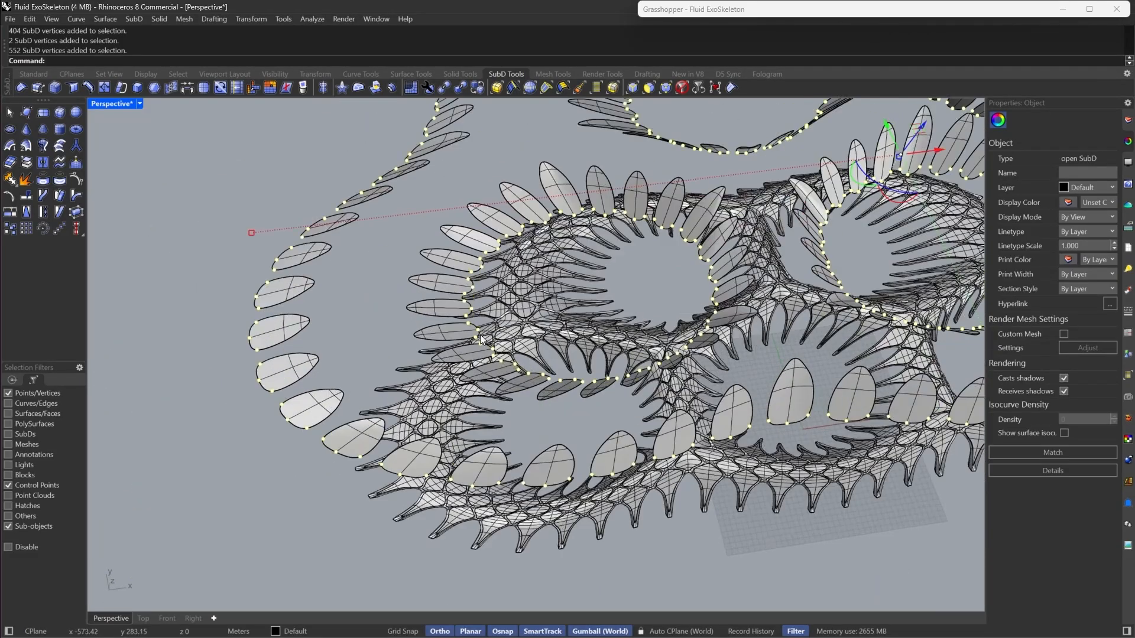
scroll(733, 229, "down", 6)
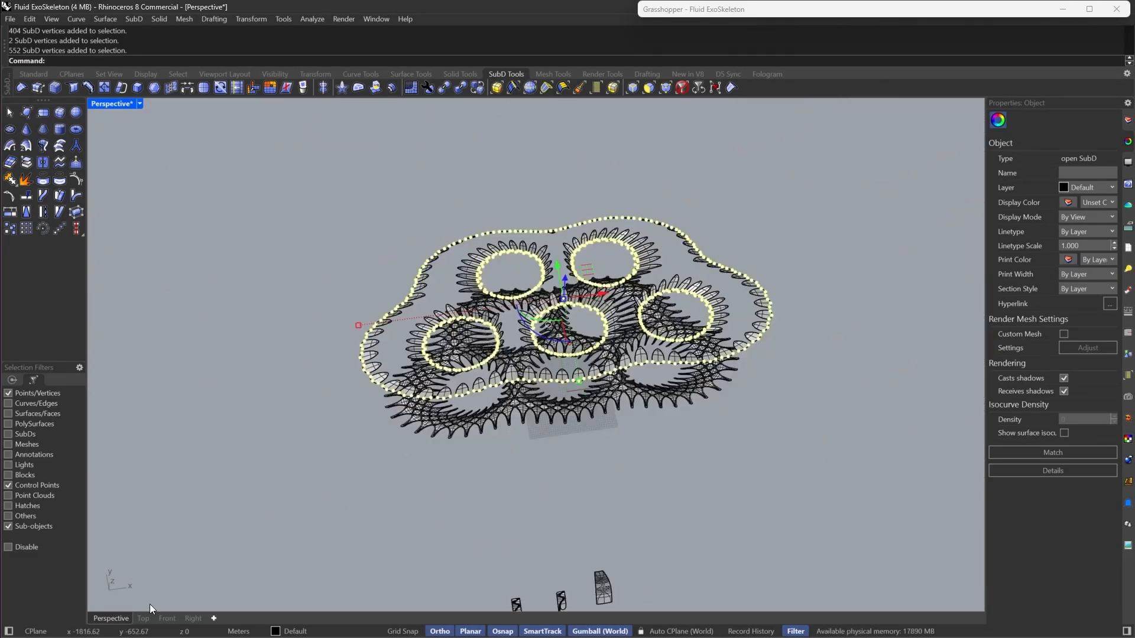
Remove the lowest middle vertices from the selection in the Front view, keeping only the panels' lower corner vertices
left_click(144, 619)
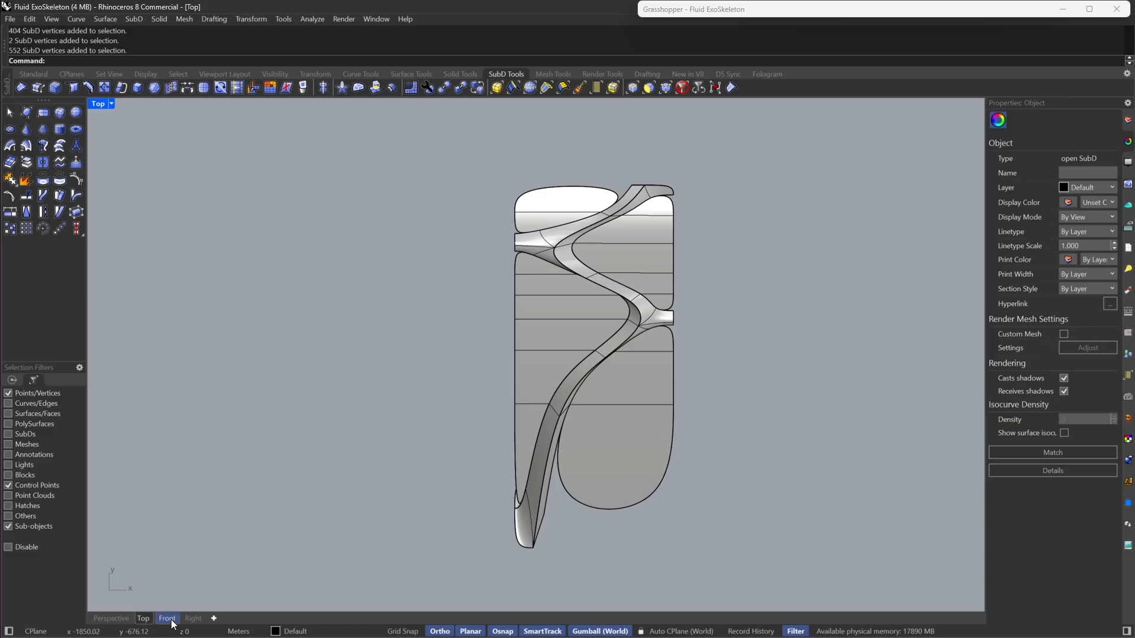
left_click(171, 621)
scroll(473, 333, "down", 6)
right_click_drag(597, 355, 385, 329)
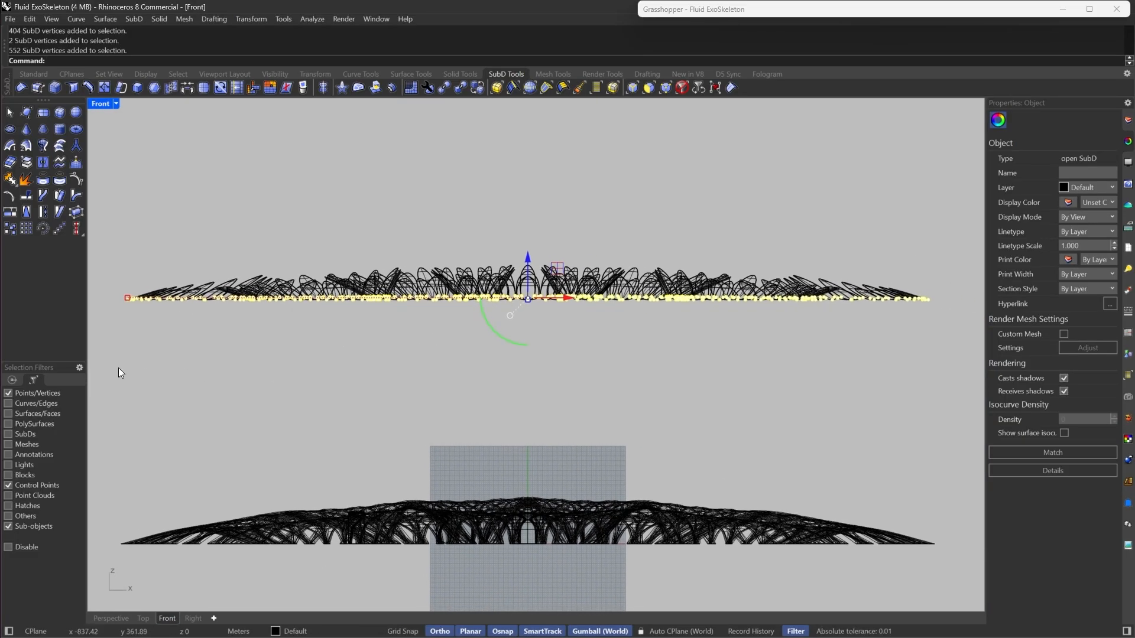
left_click_drag(119, 367, 964, 300)
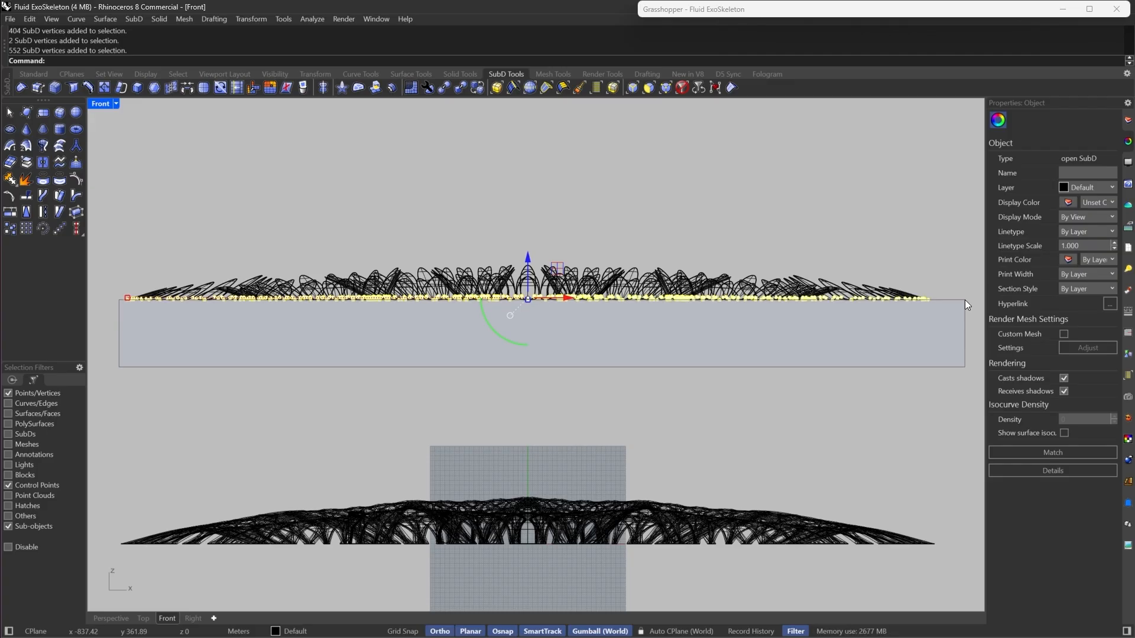
left_click_drag(964, 301, 965, 299, "ctrl")
scroll(921, 278, "up", 4)
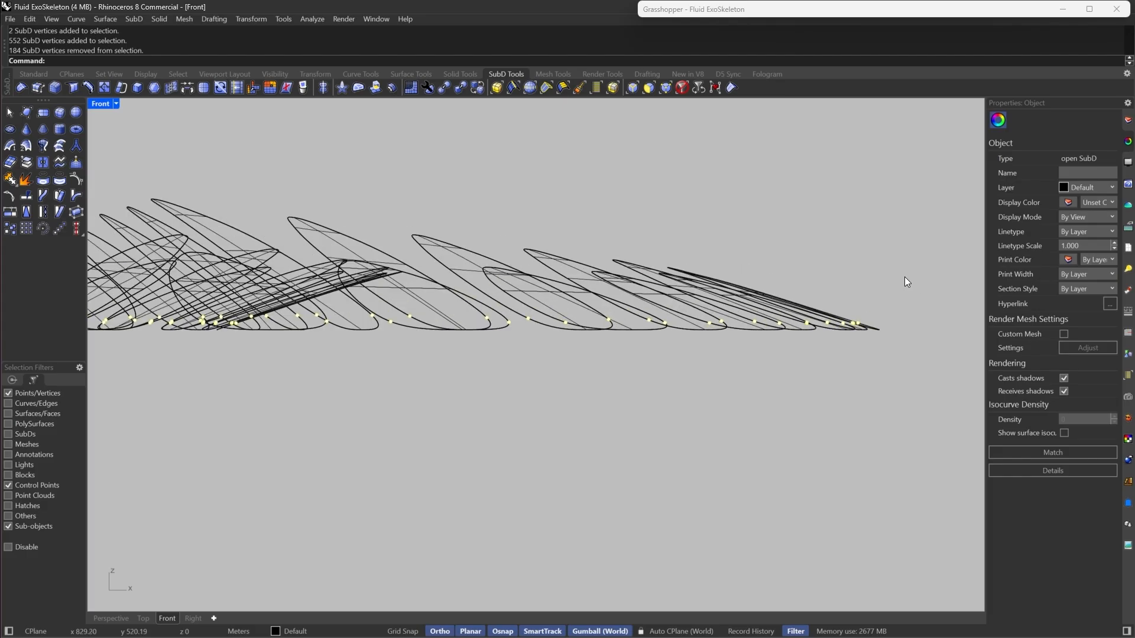
Crease the selected lower corner vertices of all edge panels so their bottom edges become straight with sharp corners
scroll(927, 317, "down", 9)
right_click_drag(286, 336, 679, 339)
right_click_drag(426, 356, 586, 352)
right_click_drag(355, 355, 578, 353)
right_click_drag(354, 361, 553, 360)
right_click_drag(301, 344, 392, 348)
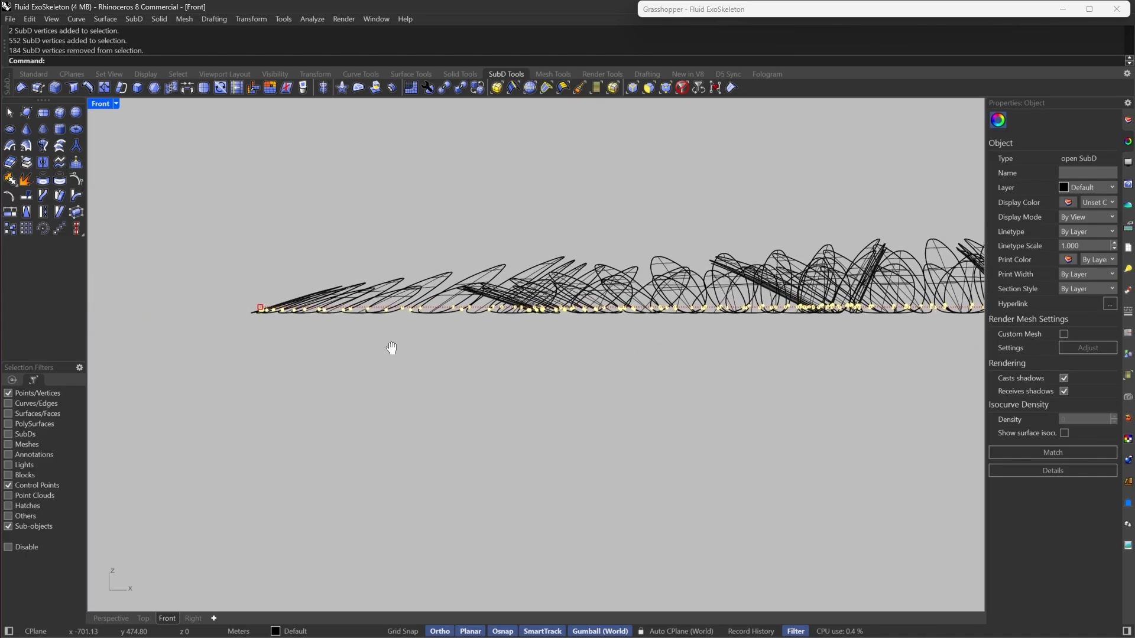
scroll(285, 317, "up", 6)
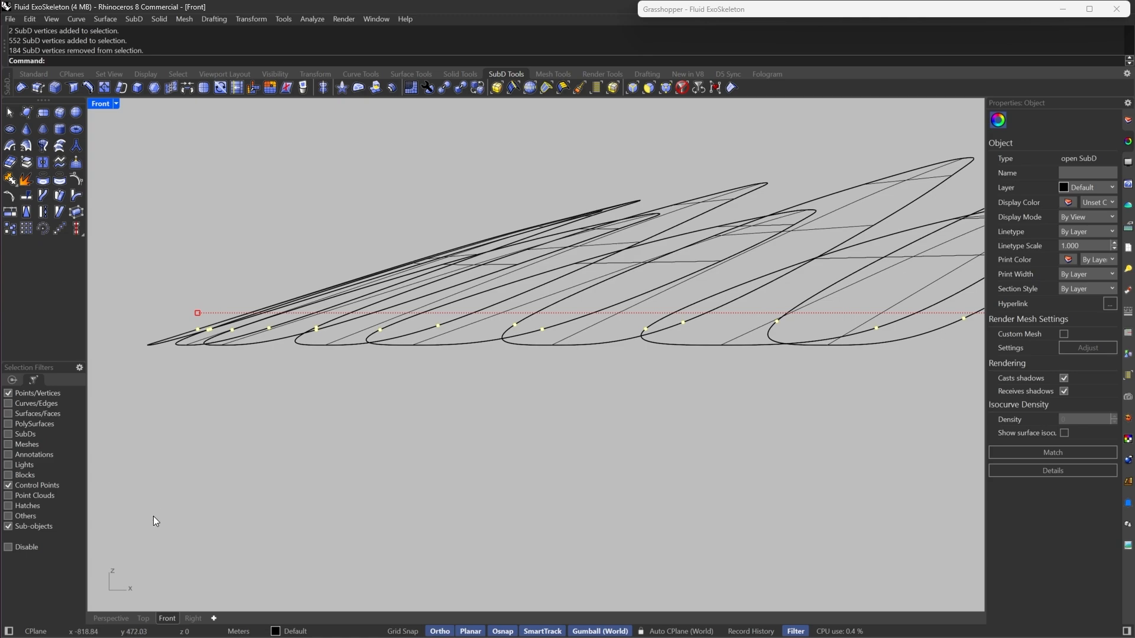
left_click(732, 88)
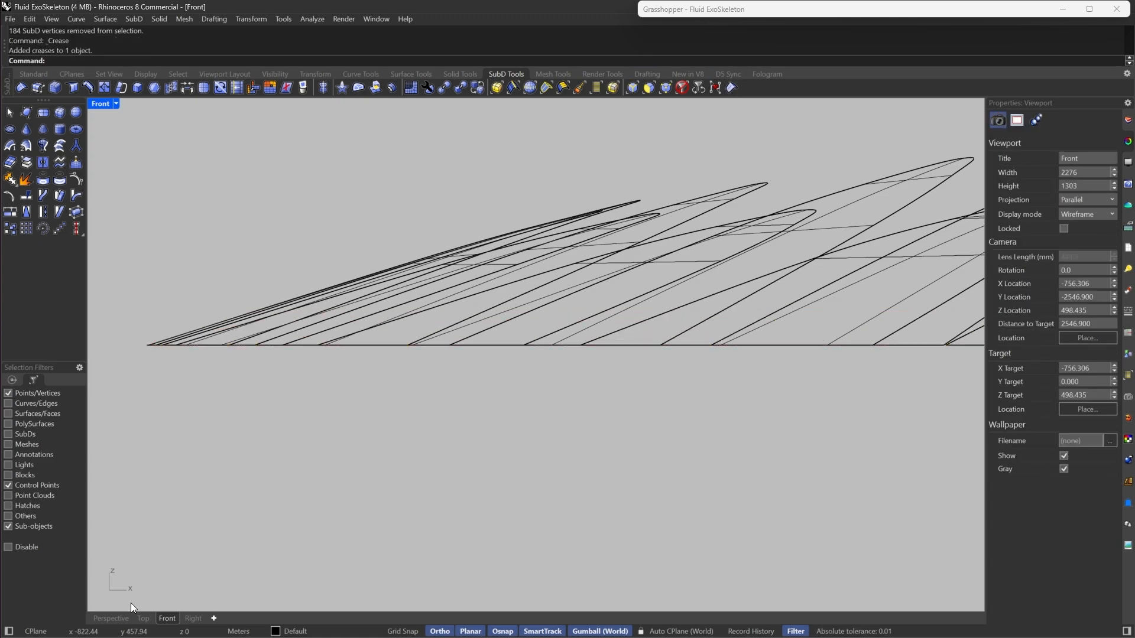
Inspect the creased bottom corners of the edge panels from several angles in the Perspective view
left_click(111, 618)
scroll(387, 337, "up", 6)
right_click_drag(318, 374, 494, 335)
scroll(151, 335, "up", 6)
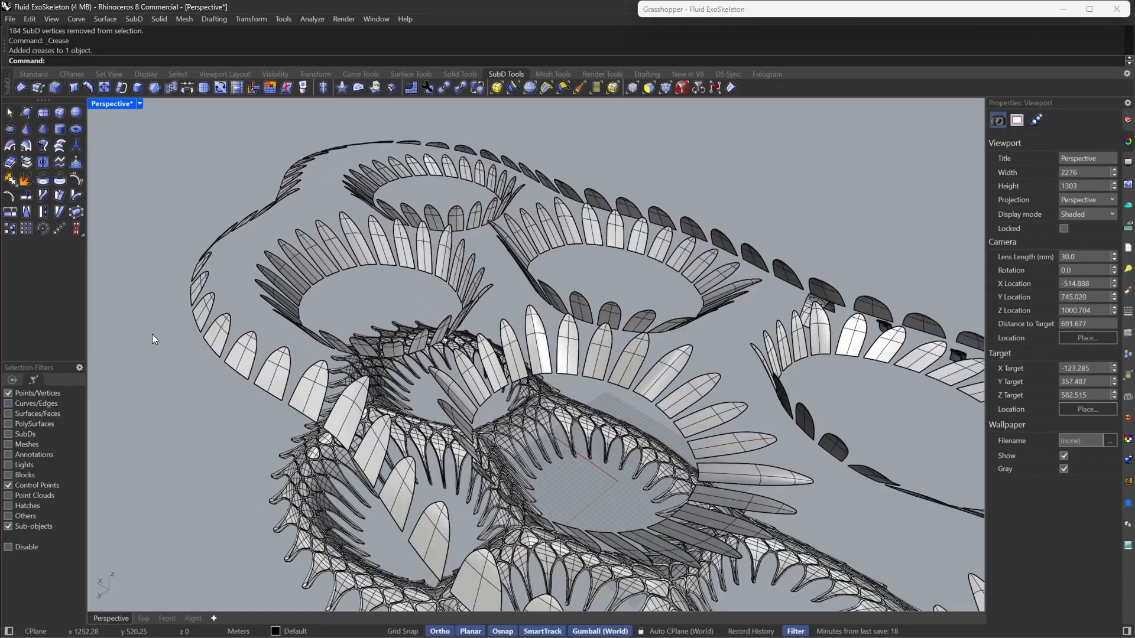
right_click_drag(153, 334, 618, 271)
scroll(615, 273, "down", 6)
right_click_drag(355, 431, 541, 360)
scroll(545, 340, "down", 8)
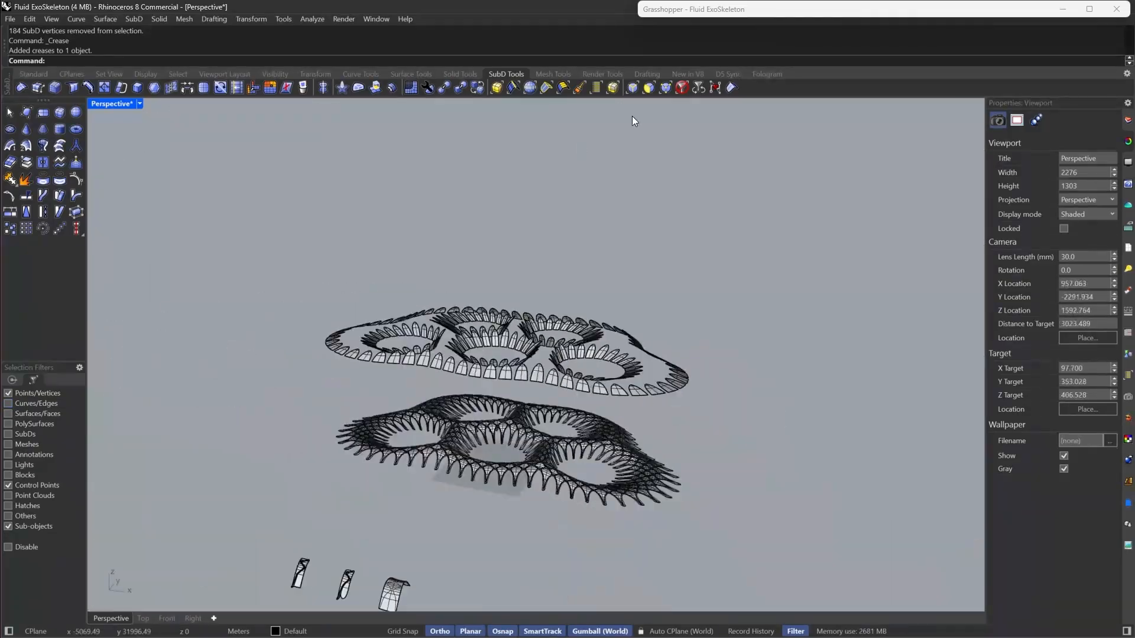
Reset the selection filter to whole objects and move the raised edge panels back down into the exoskeleton
left_click(671, 92)
left_click_drag(671, 222, 381, 402)
left_click_drag(507, 297, 526, 404)
scroll(447, 506, "up", 9)
left_click(448, 505)
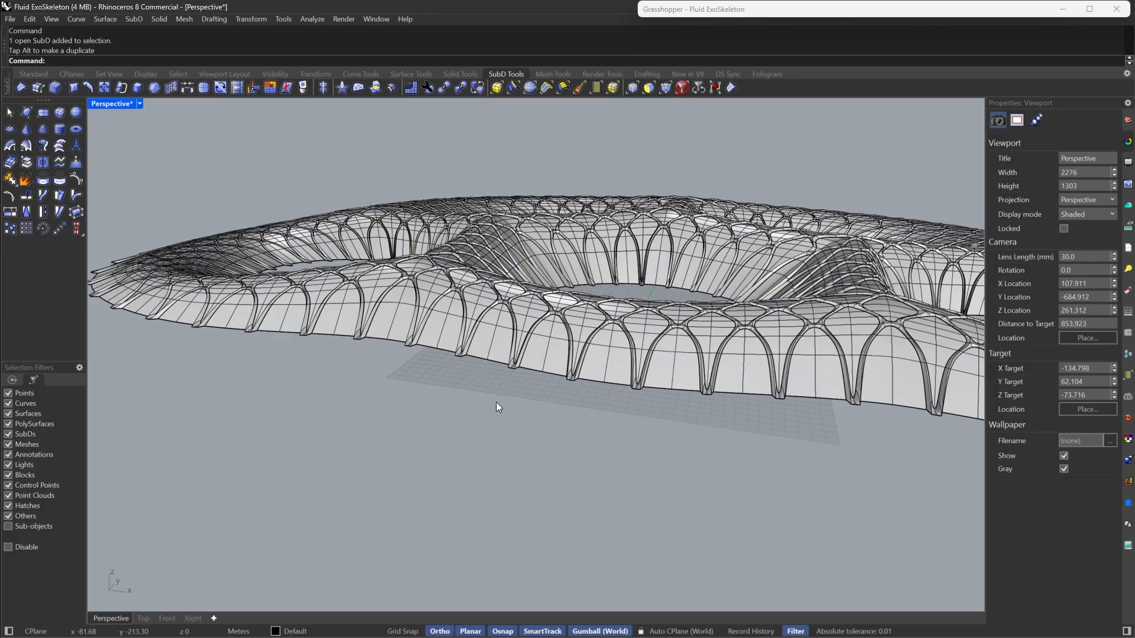
Set the Perspective viewport to Rendered display mode, looking from inside the shell
right_click_drag(495, 403, 441, 364)
scroll(459, 406, "down", 8)
scroll(379, 411, "up", 9)
right_click_drag(379, 412, 439, 357)
scroll(628, 243, "up", 8)
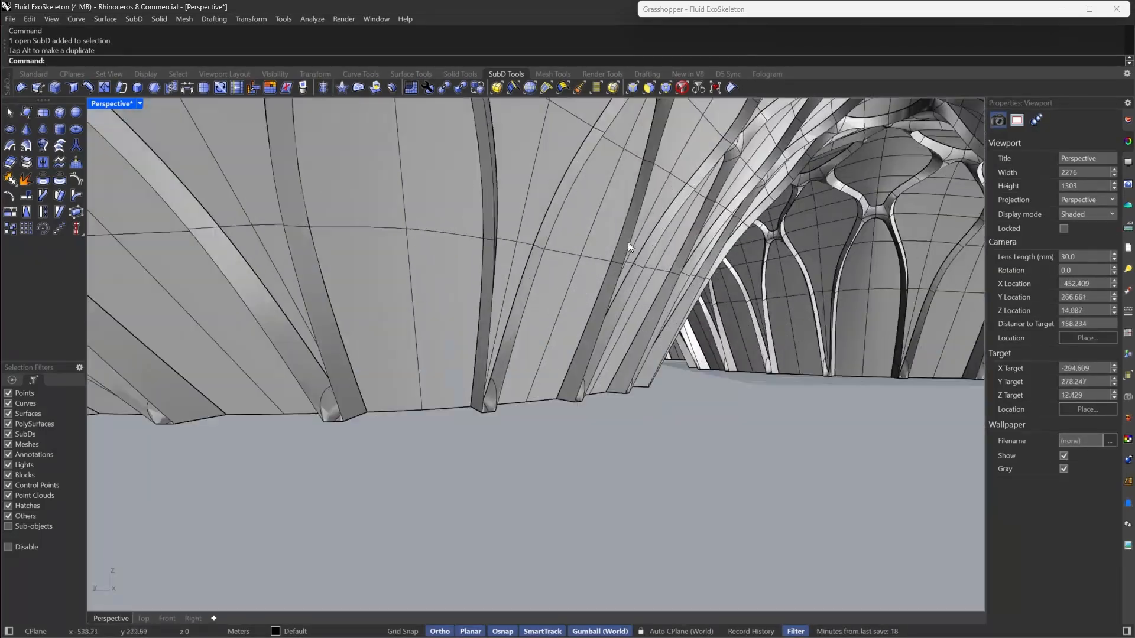
right_click_drag(628, 243, 495, 223)
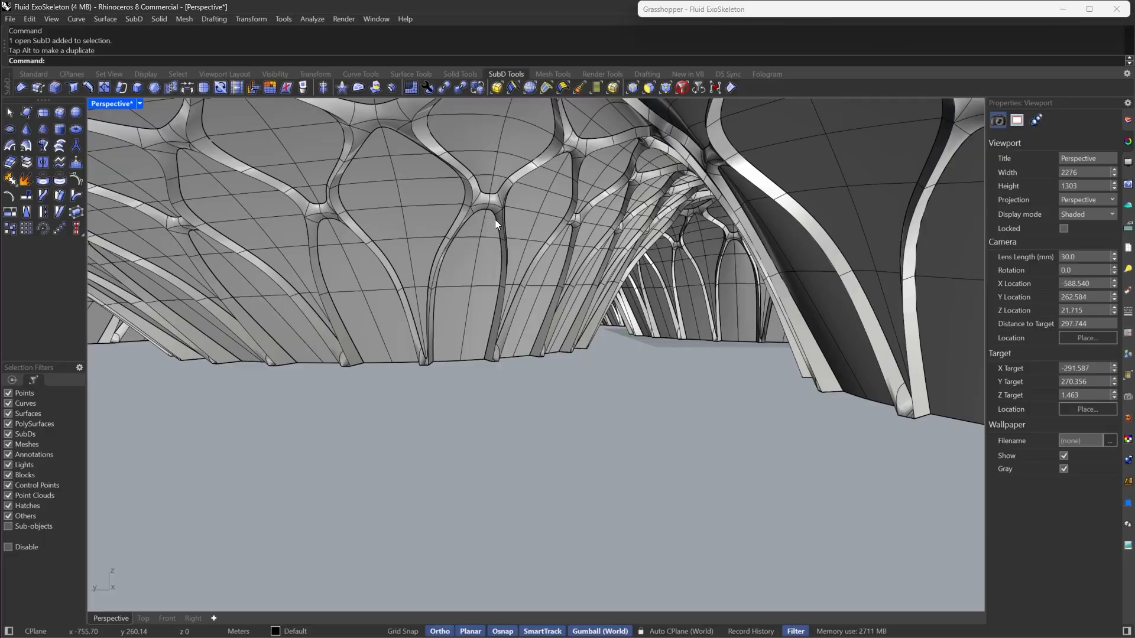
left_click(140, 104)
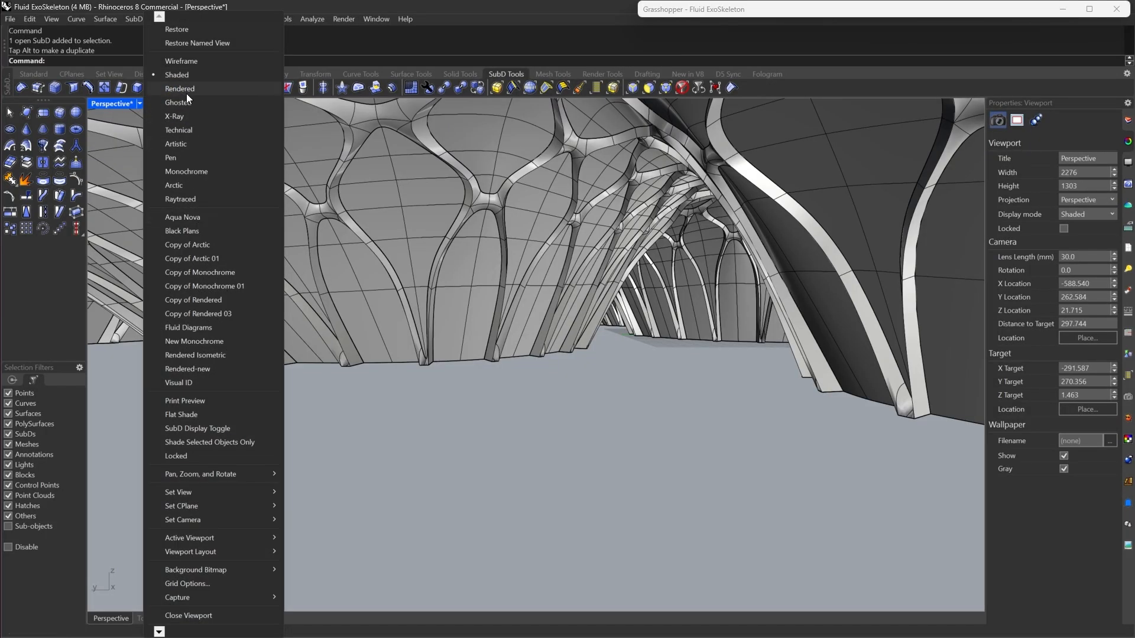
left_click(187, 90)
scroll(590, 317, "up", 5)
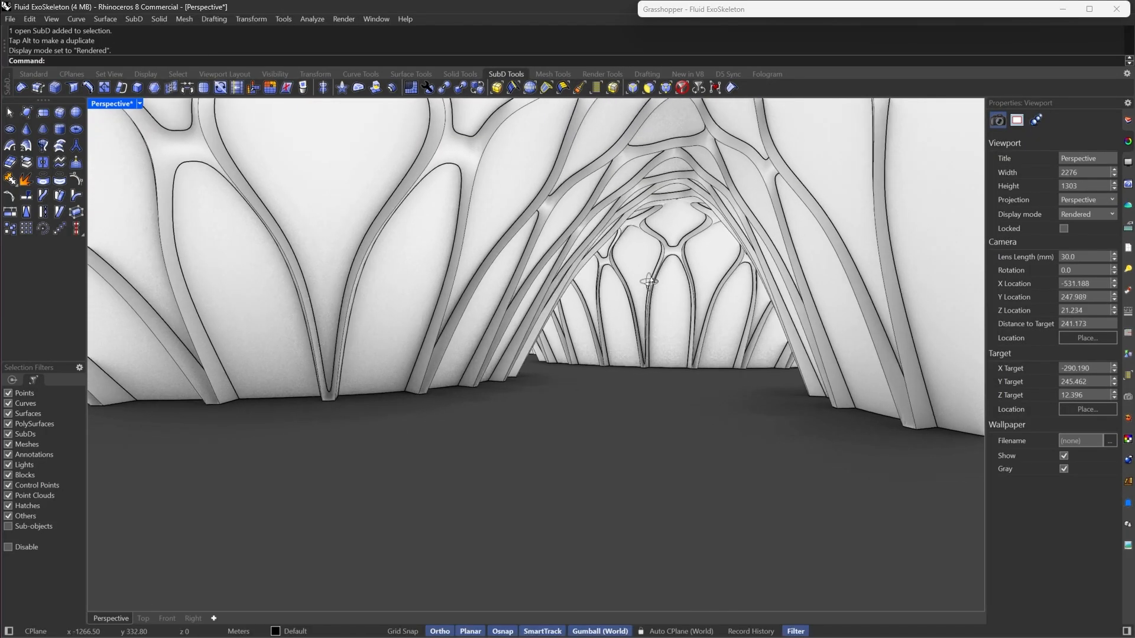
Examine the fit between the ribs and infill panels from above and from inside the rendered shell
right_click_drag(649, 282, 746, 350)
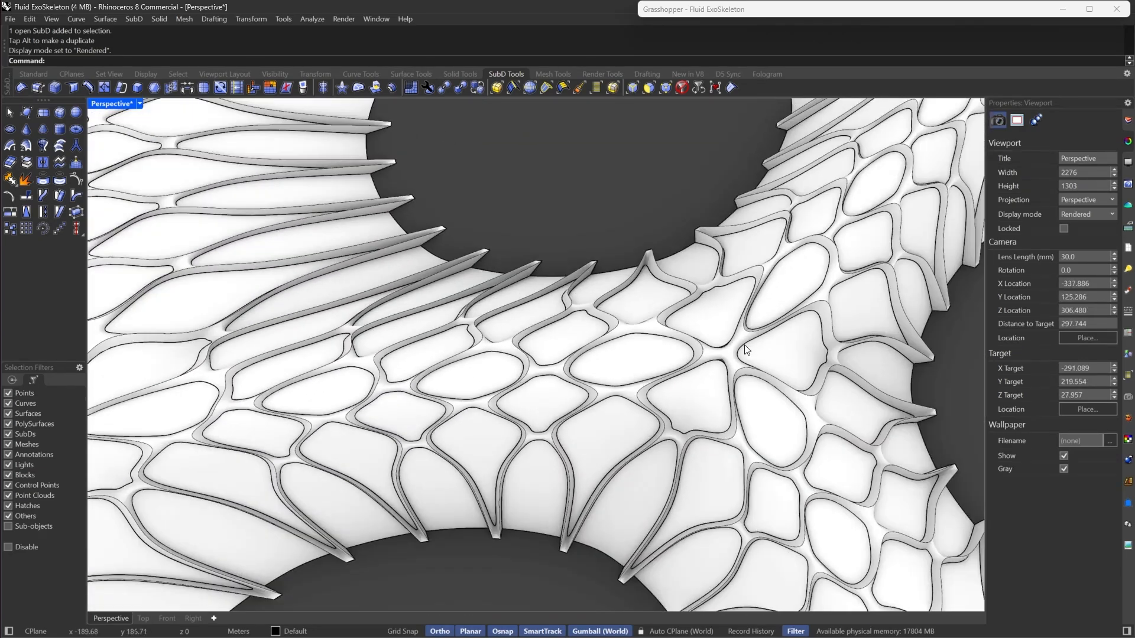
scroll(746, 350, "up", 5)
right_click_drag(594, 395, 780, 378)
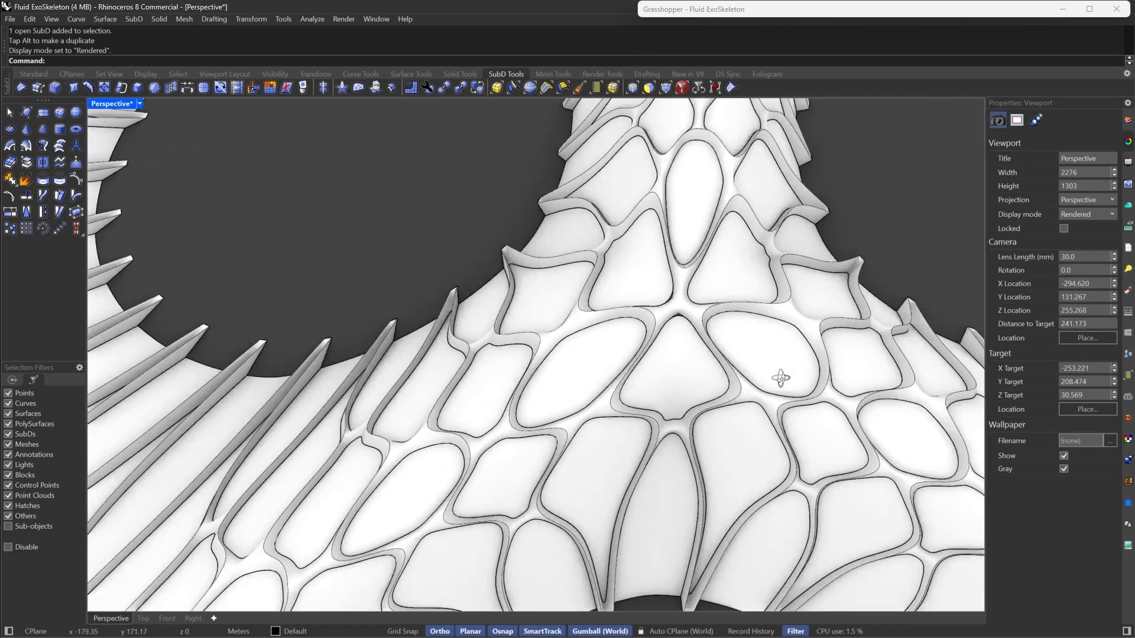
scroll(780, 378, "down", 5)
right_click_drag(760, 329, 278, 300)
scroll(618, 272, "down", 6)
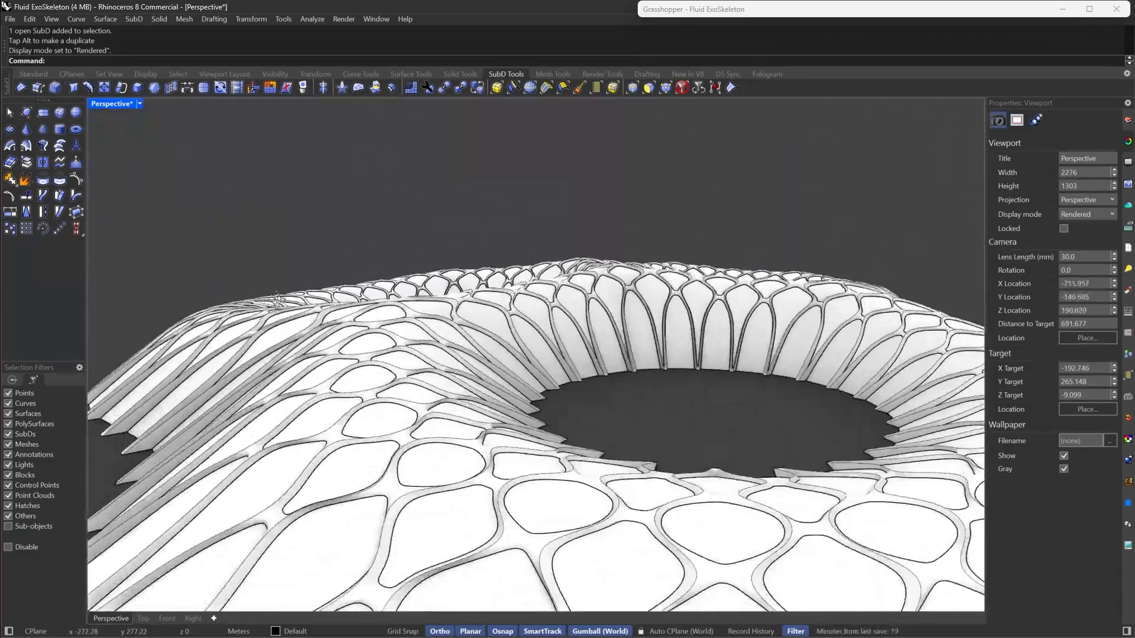
scroll(279, 297, "up", 12)
right_click_drag(356, 366, 461, 346)
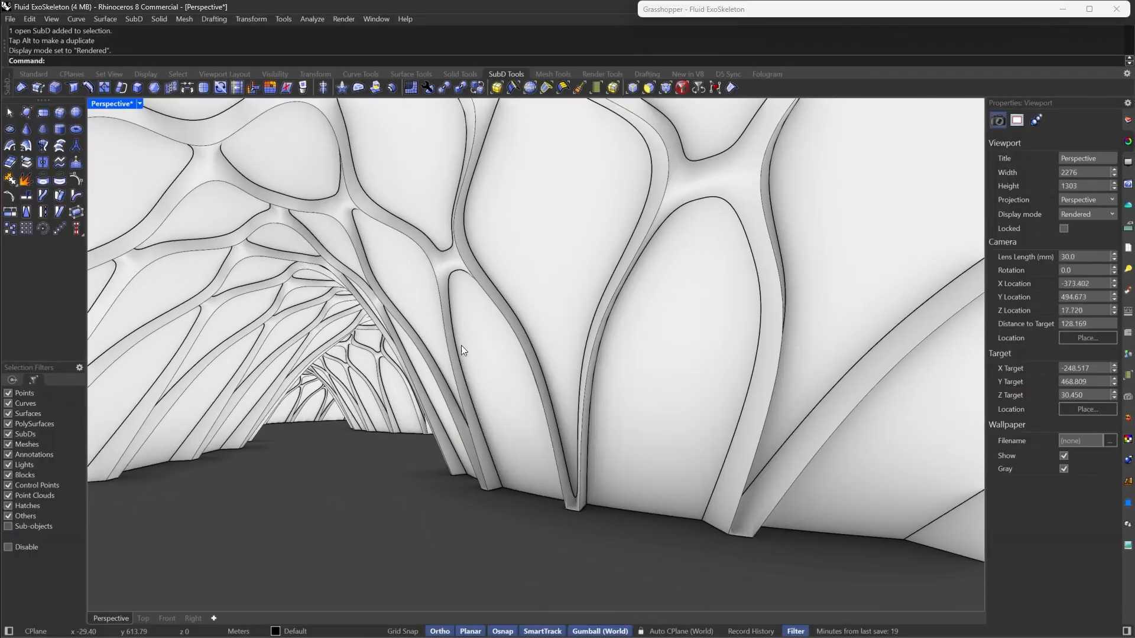
Select all the infill panel SubDs between the ribs, including the edge panels and the remaining round ones
scroll(314, 340, "up", 4)
right_click_drag(314, 339, 527, 396)
left_click(649, 300)
left_click(728, 452, "shift")
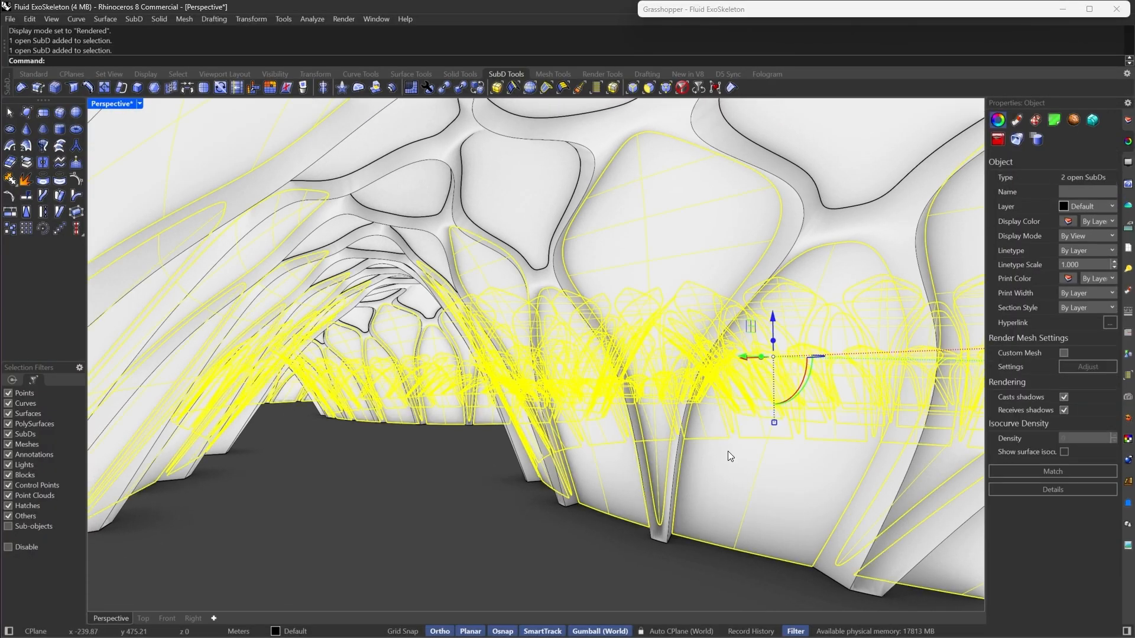
left_click(849, 165, "shift")
scroll(694, 338, "down", 6)
right_click_drag(694, 338, 742, 409)
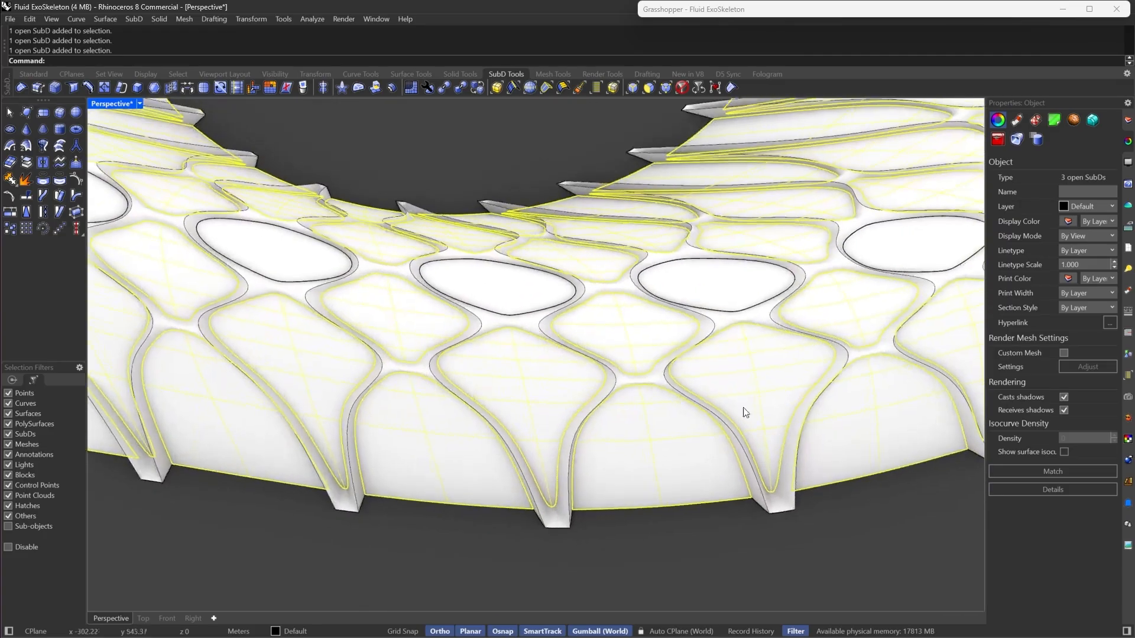
scroll(625, 389, "down", 5)
scroll(631, 349, "up", 3)
left_click(658, 334, "shift")
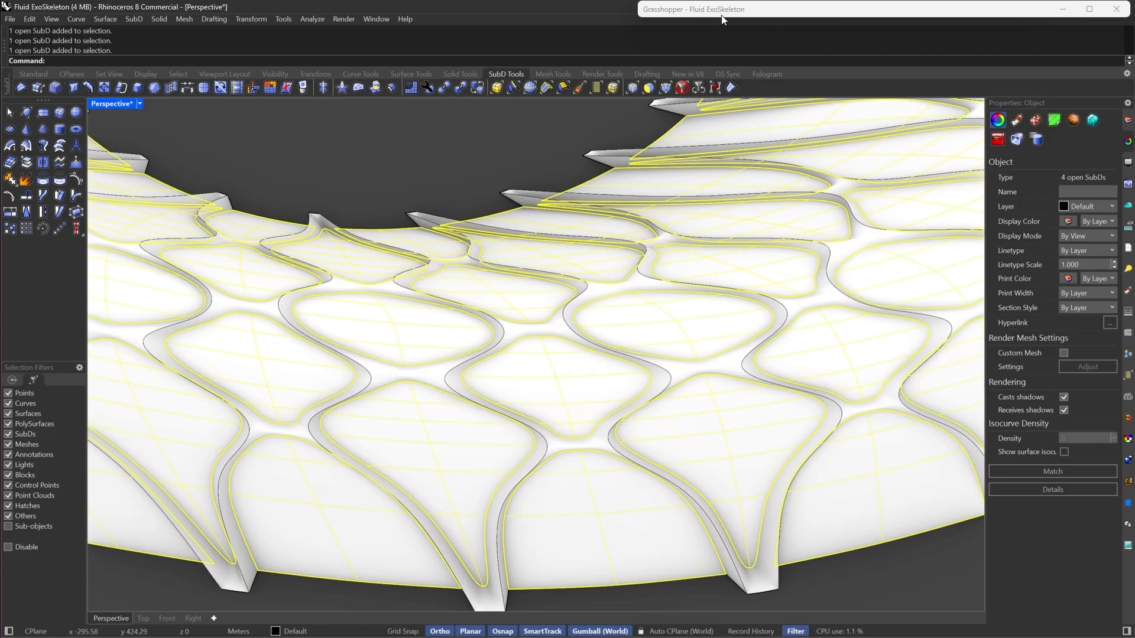
Add a Brep parameter to an empty area of the Grasshopper canvas and reference all the selected panels in it
double_click(722, 16)
scroll(906, 390, "down", 2)
right_click_drag(1064, 364, 810, 362)
left_click(843, 397)
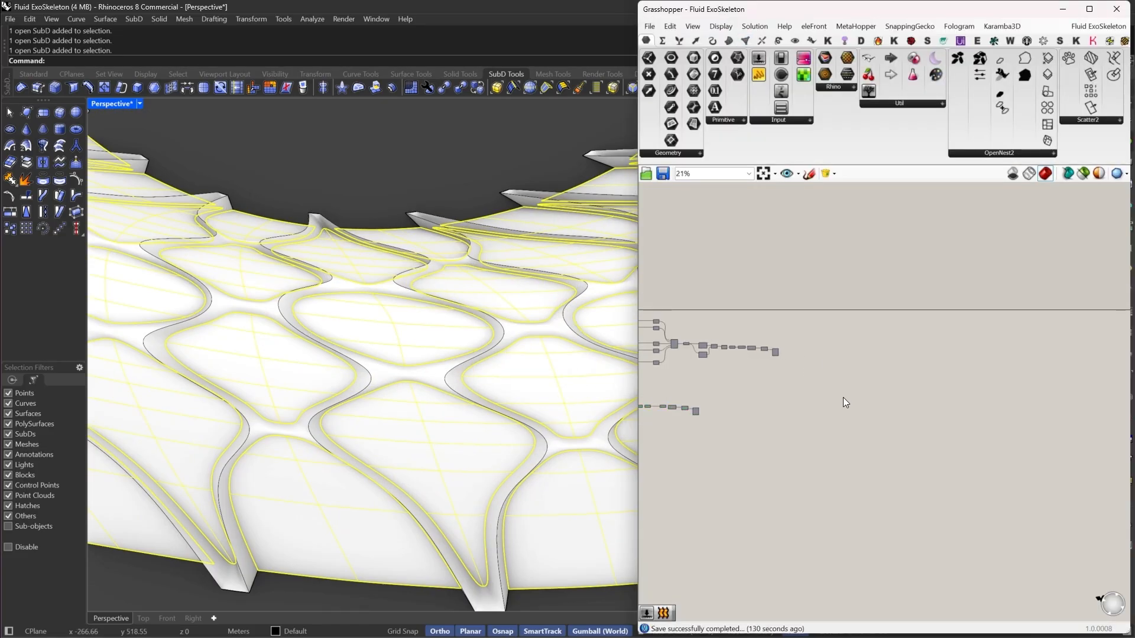
scroll(837, 353, "up", 5)
left_click_drag(696, 72, 853, 390)
right_click(853, 390)
left_click(885, 530)
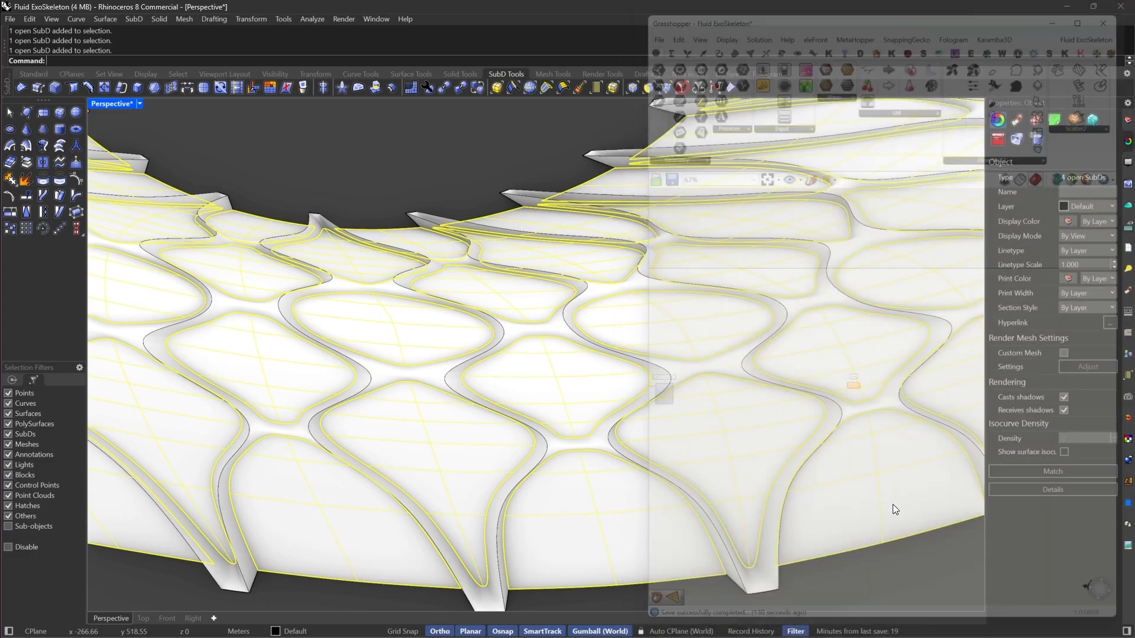
scroll(871, 389, "up", 6)
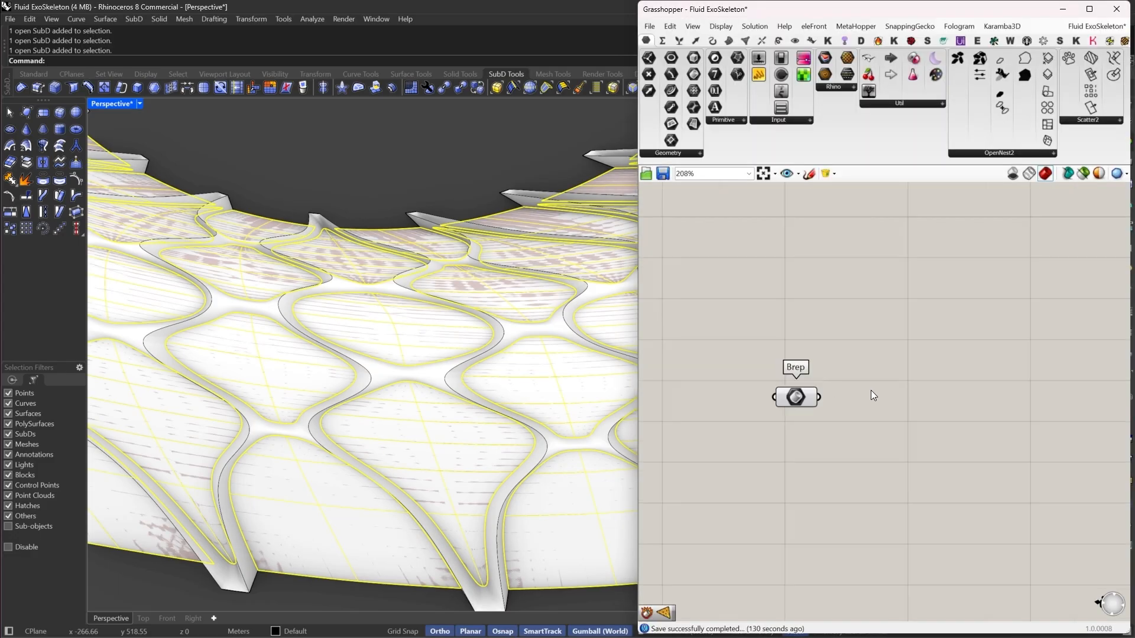
left_click(395, 139)
scroll(341, 303, "down", 5)
right_click_drag(341, 303, 438, 307)
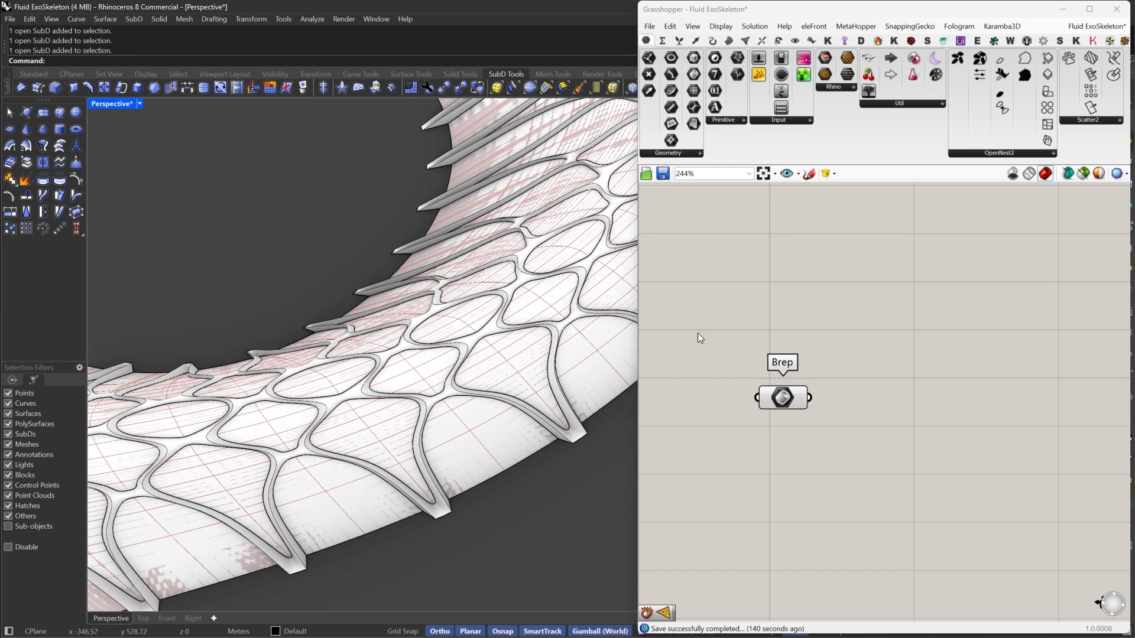
Add a Deconstruct Brep component and feed it the referenced panel Breps
right_click_drag(905, 340, 869, 309)
double_click(807, 346)
type("de")
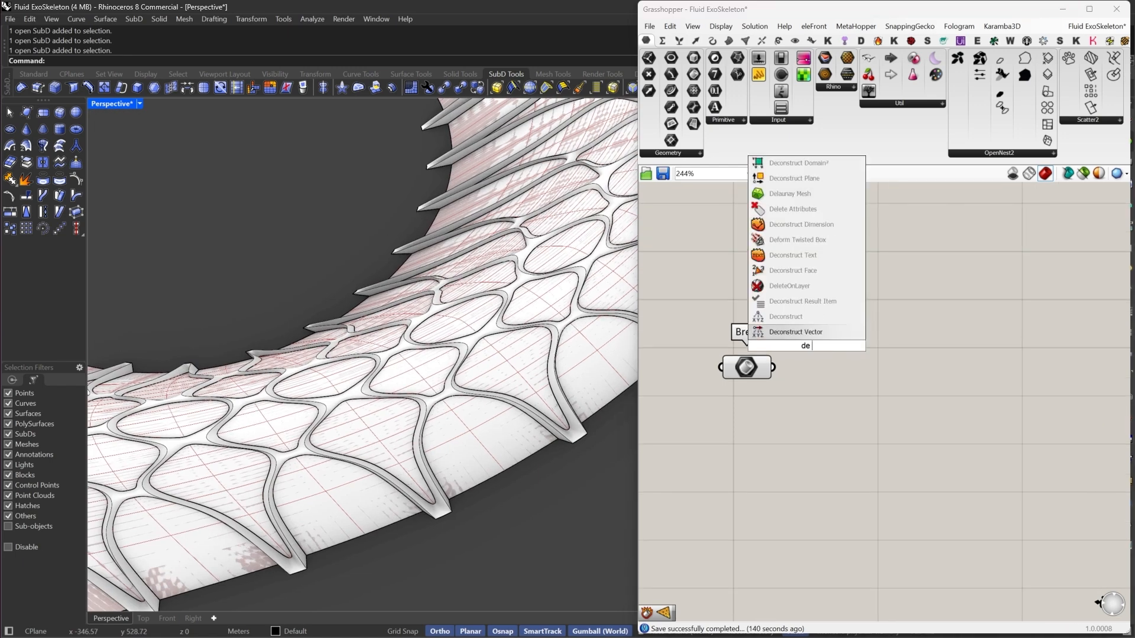
left_click(797, 304)
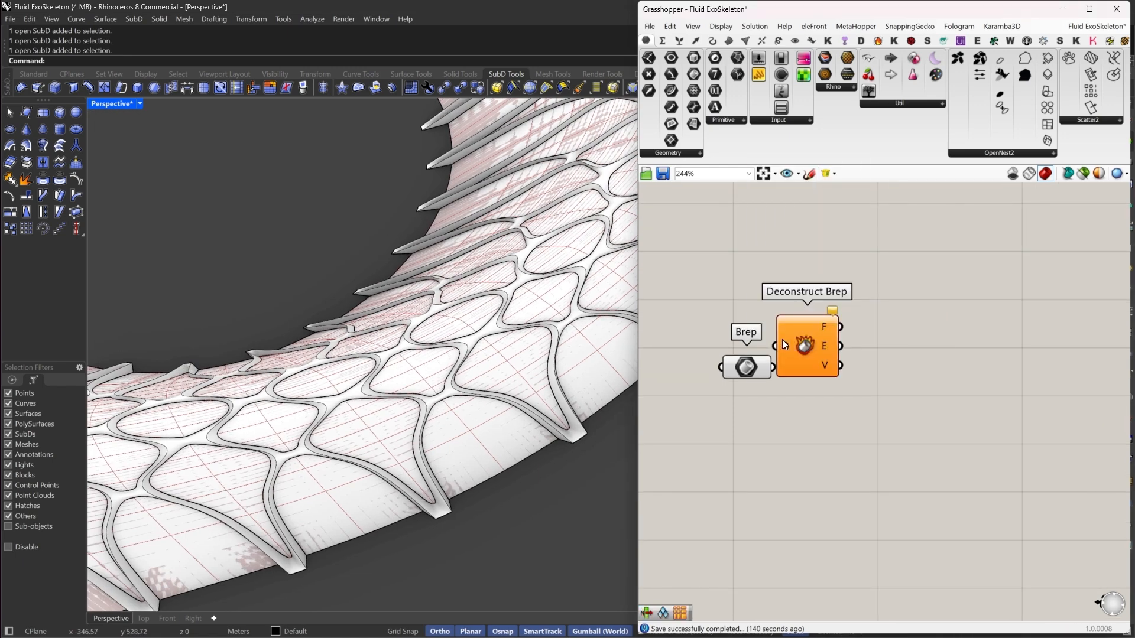
left_click_drag(775, 345, 773, 367)
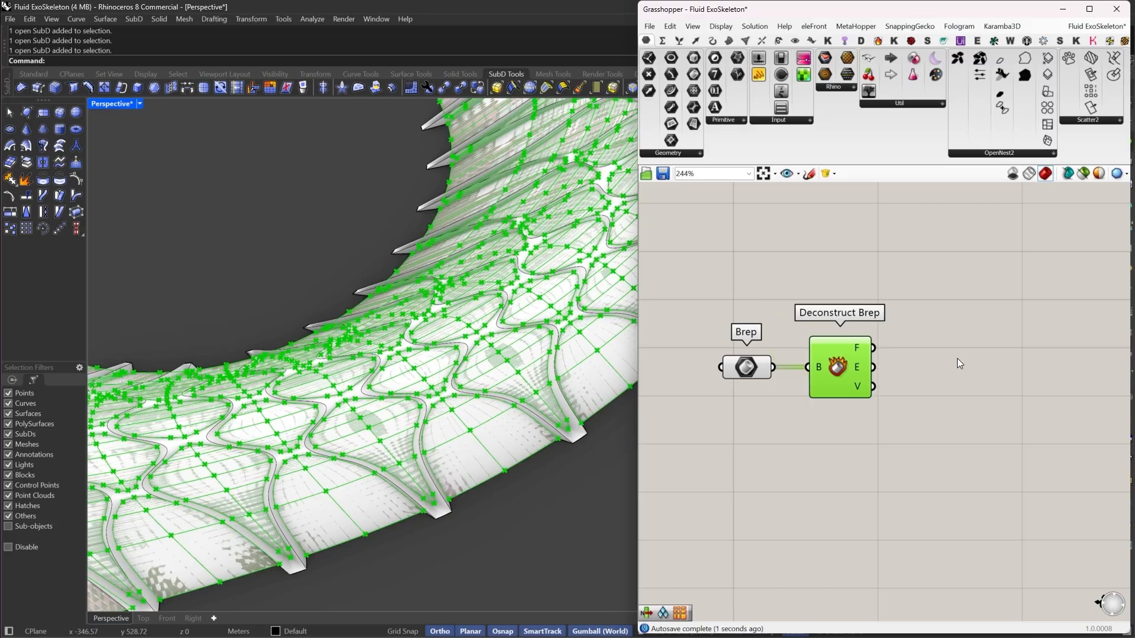
Add a Diamond Panels component after Deconstruct Brep, leaving space between the two
right_click_drag(925, 339, 869, 342)
double_click(869, 341)
type("dia")
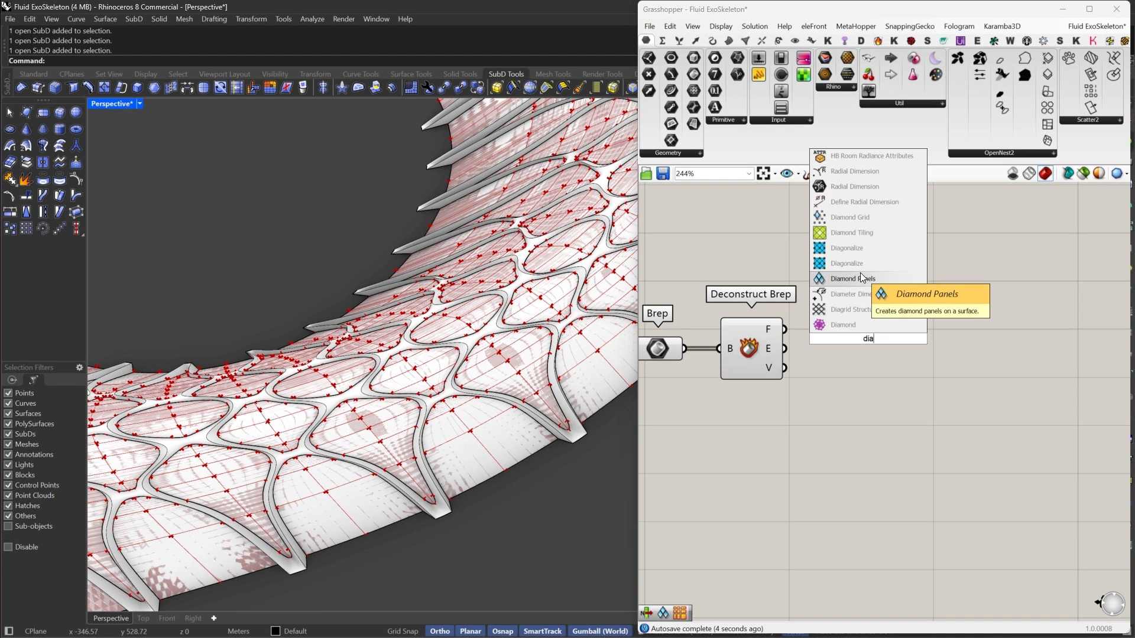
left_click(861, 278)
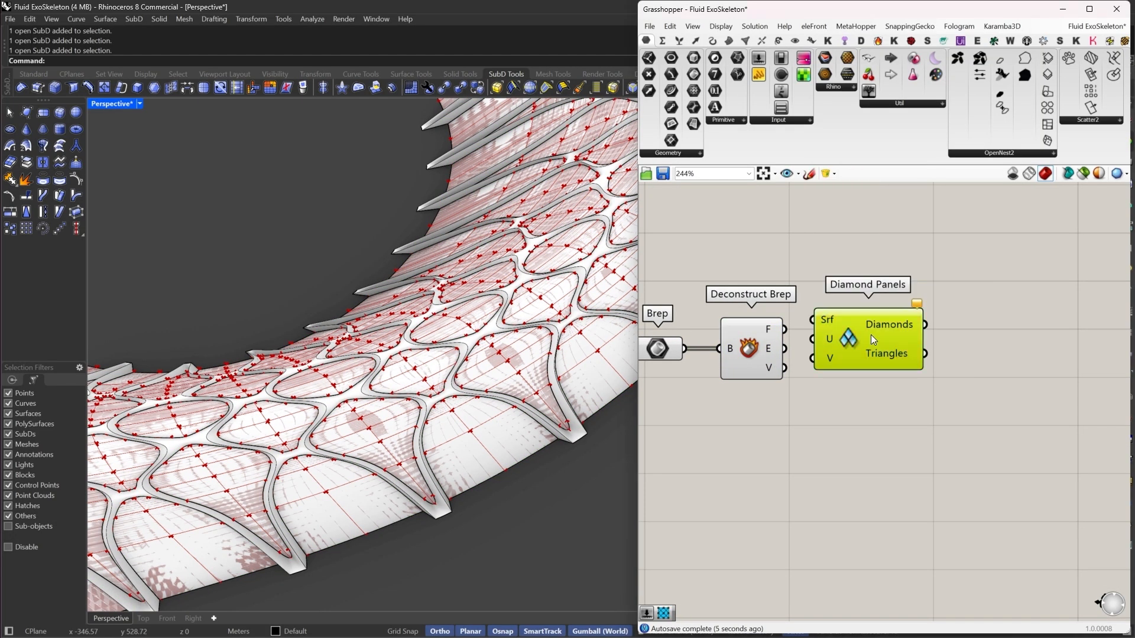
left_click_drag(870, 335, 968, 344)
right_click_drag(967, 344, 926, 296)
Create a number slider set to 4 and restrict its rounding to even numbers
double_click(782, 393)
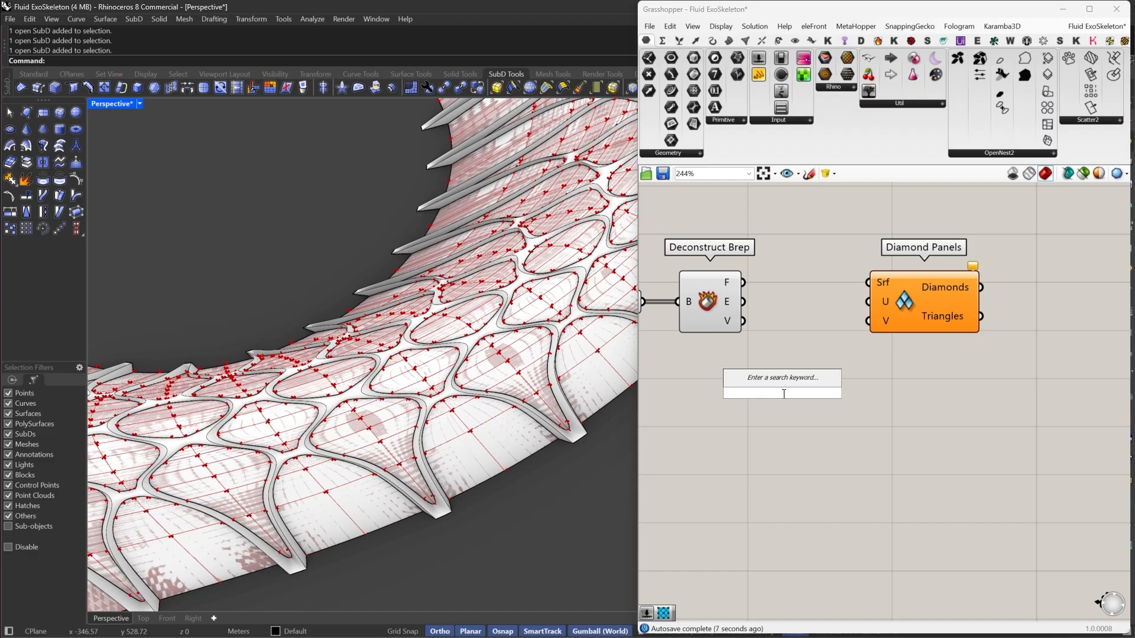
type("5")
key("Return")
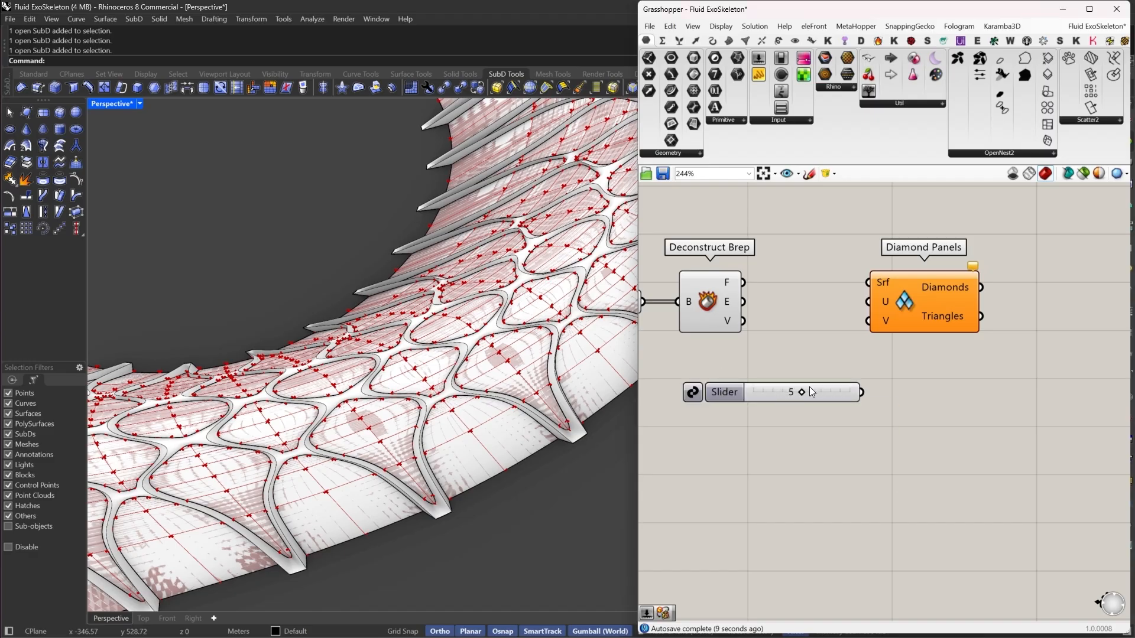
left_click_drag(796, 391, 790, 392)
double_click(714, 394)
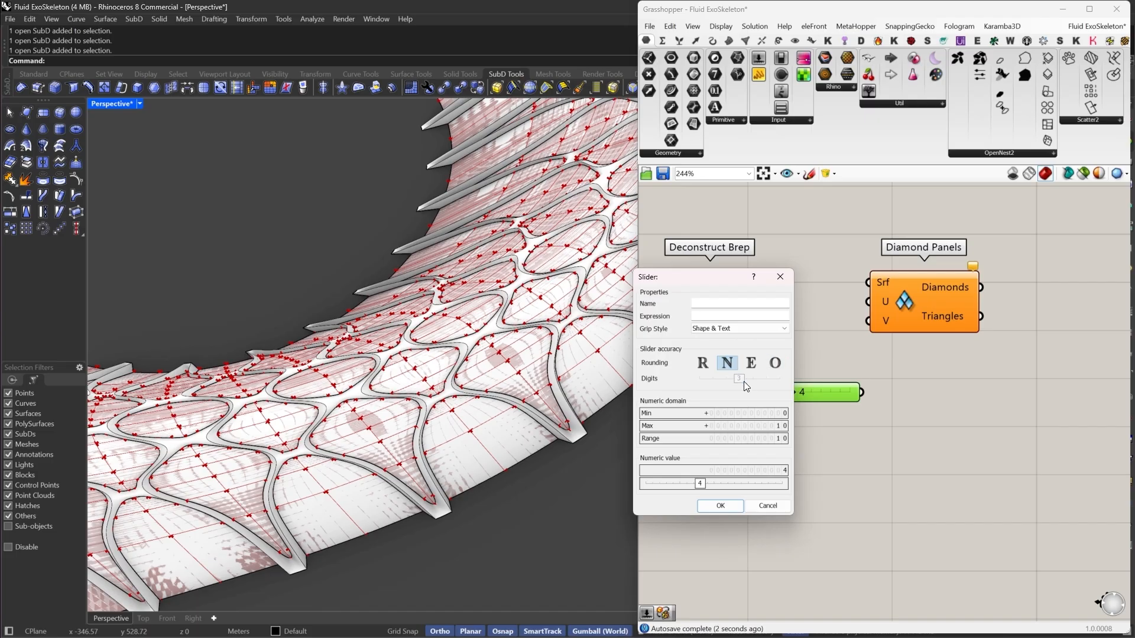
left_click(748, 363)
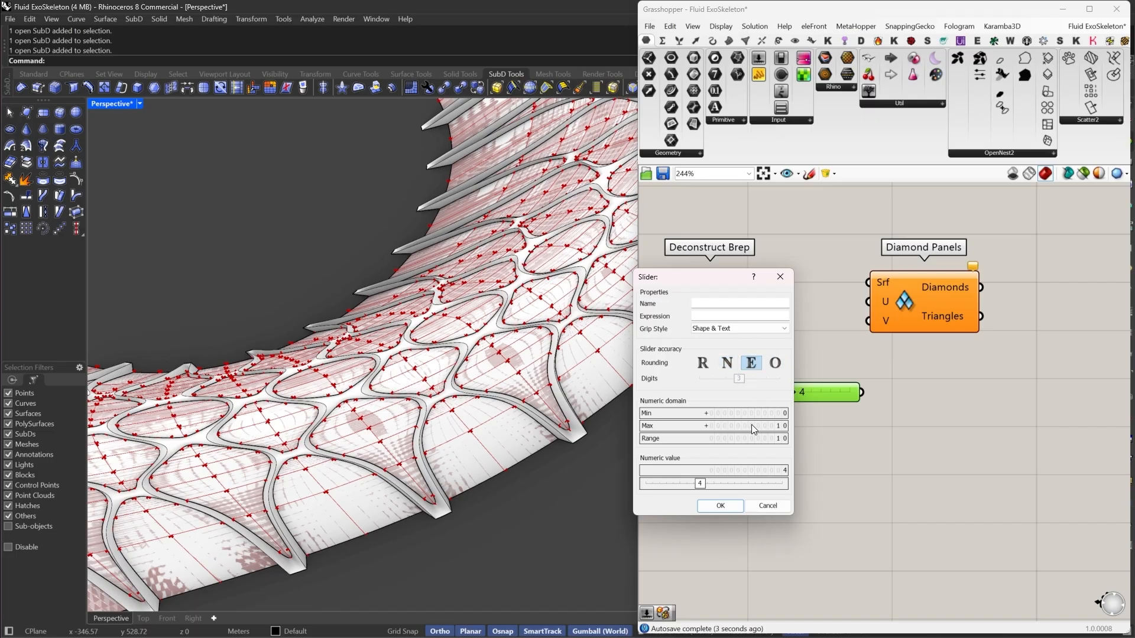
left_click(719, 507)
Wire the slider into both U and V of Diamond Panels and the deconstructed Brep faces into its Srf input
left_click_drag(870, 318, 869, 321)
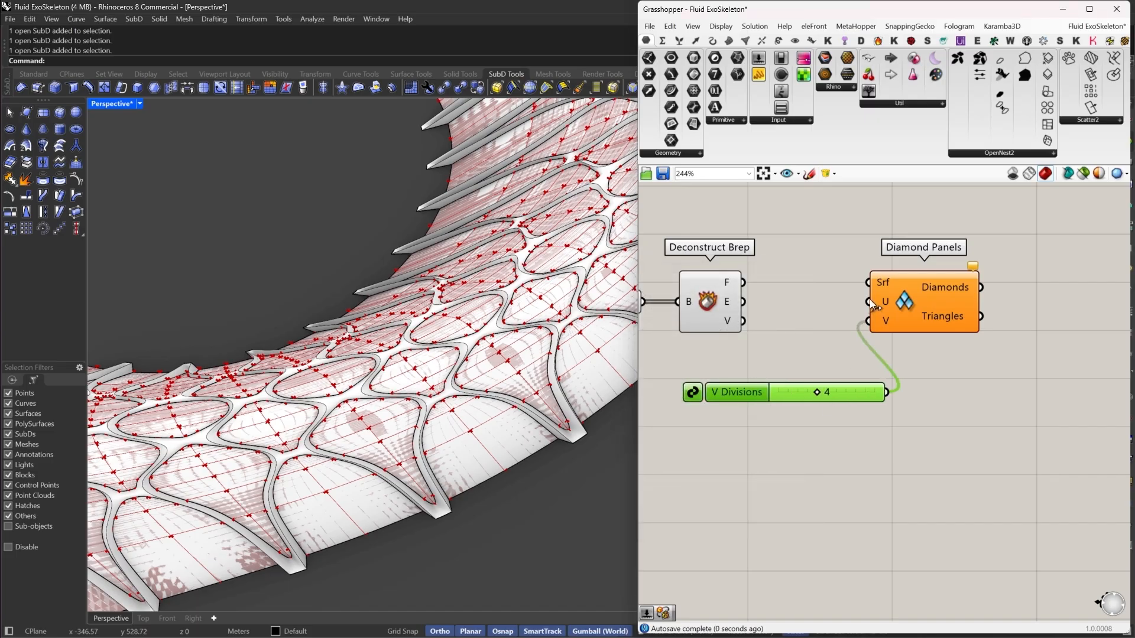
left_click_drag(882, 279, 741, 285)
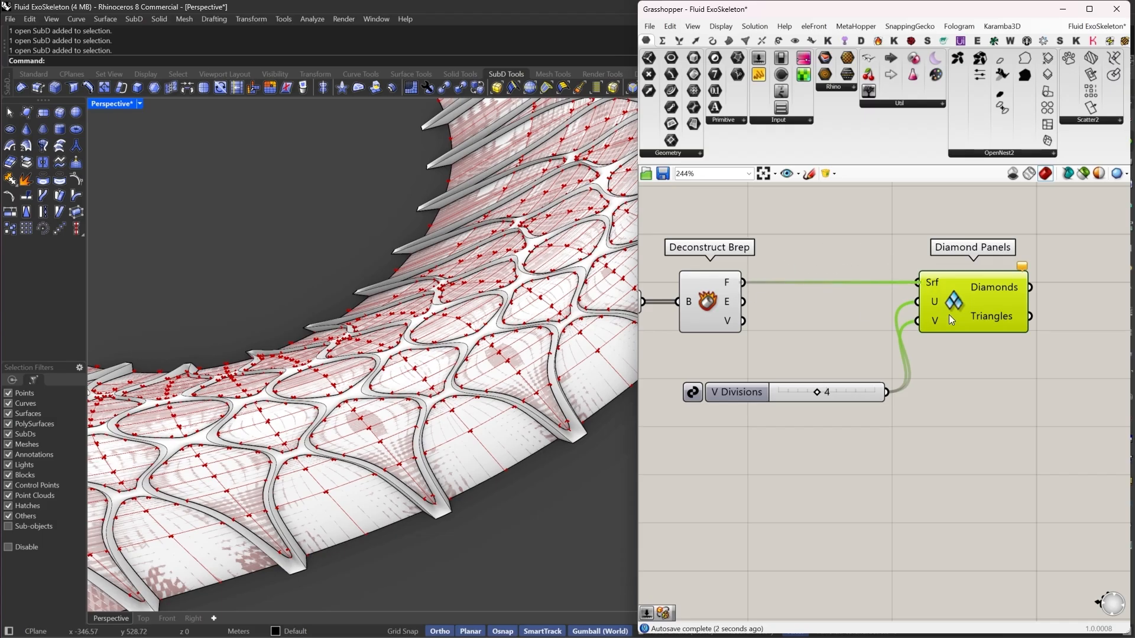
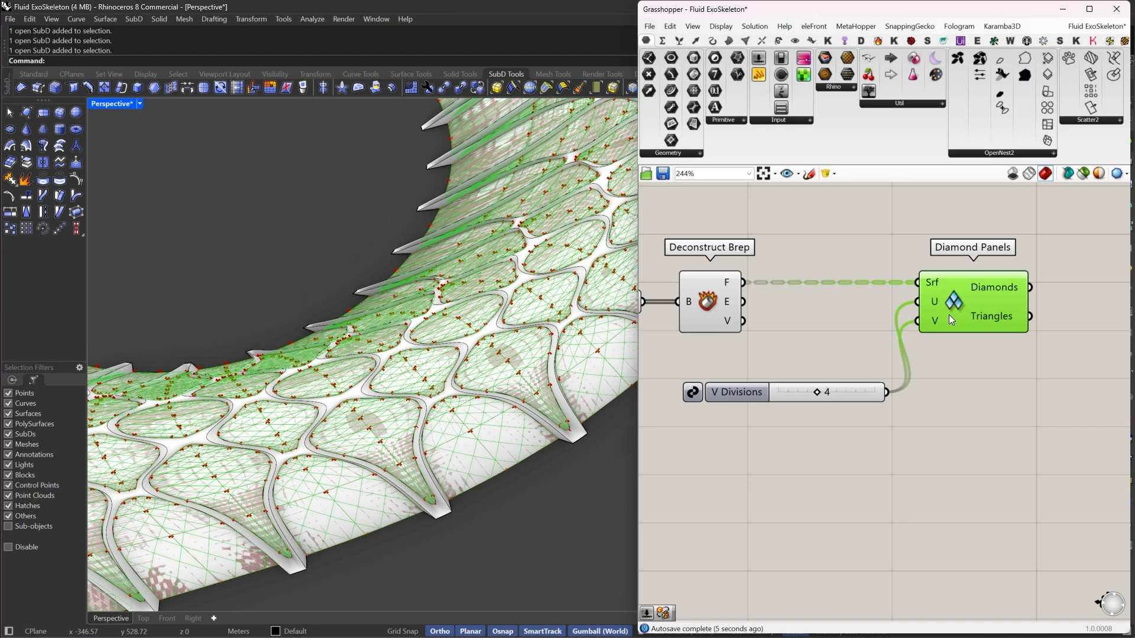
left_click_drag(948, 314, 972, 317)
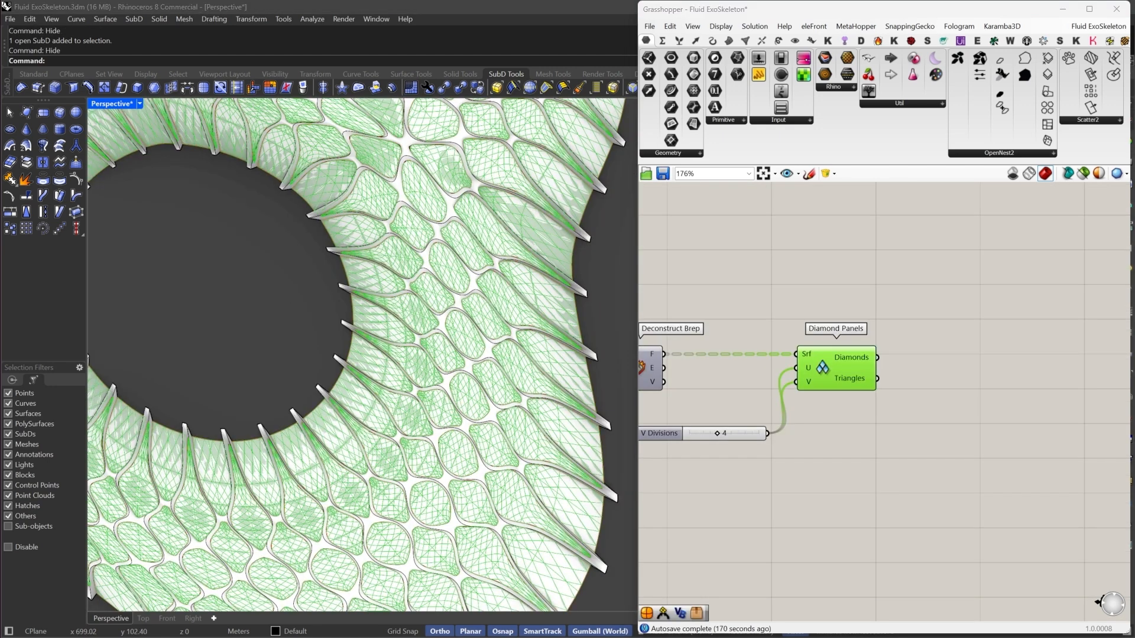
Examine the Diamond Panels outputs and the resulting diamond subdivision on the infill panels up close
right_click_drag(993, 326, 927, 356)
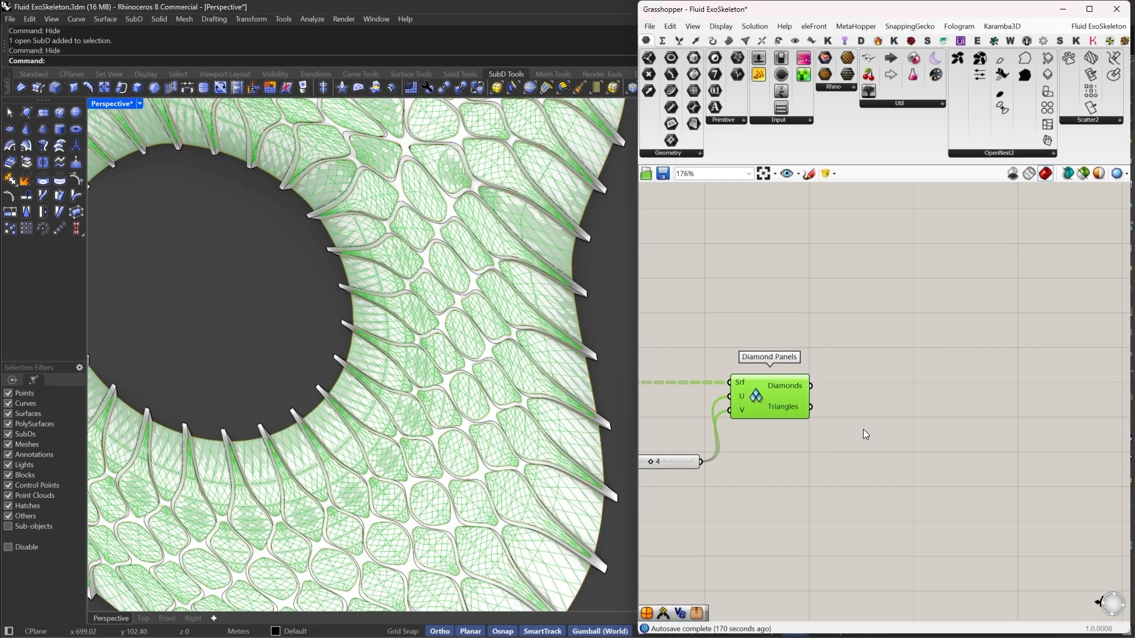
scroll(864, 434, "up", 4)
right_click_drag(874, 408, 879, 384)
right_click_drag(790, 345, 783, 366)
left_click(811, 380)
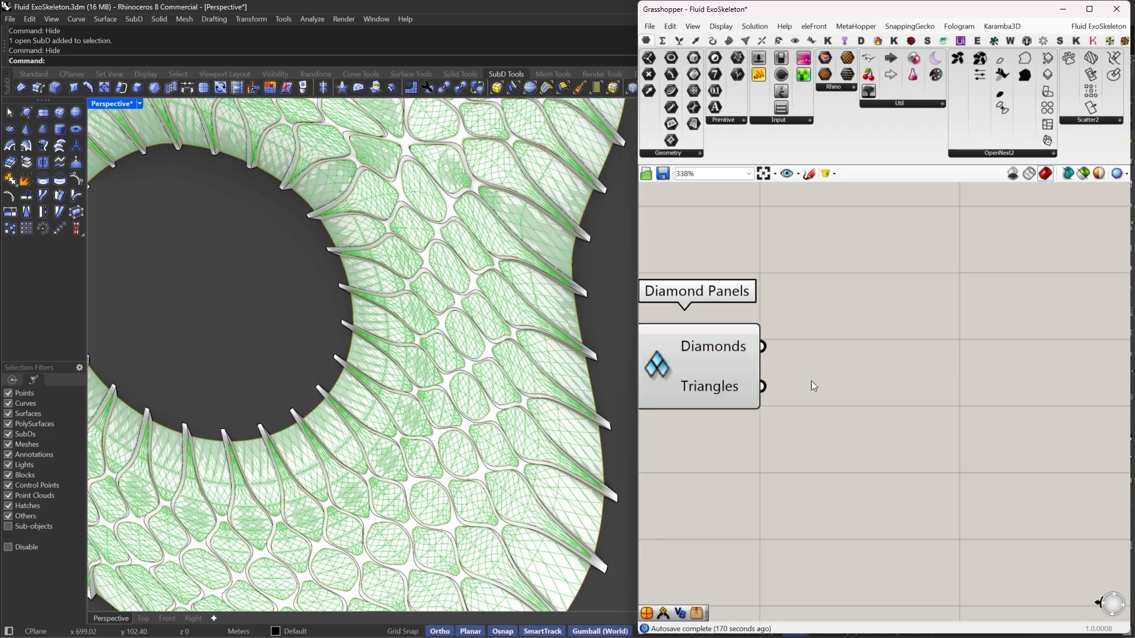
scroll(474, 388, "up", 2)
right_click_drag(662, 370, 820, 359)
scroll(492, 397, "up", 5)
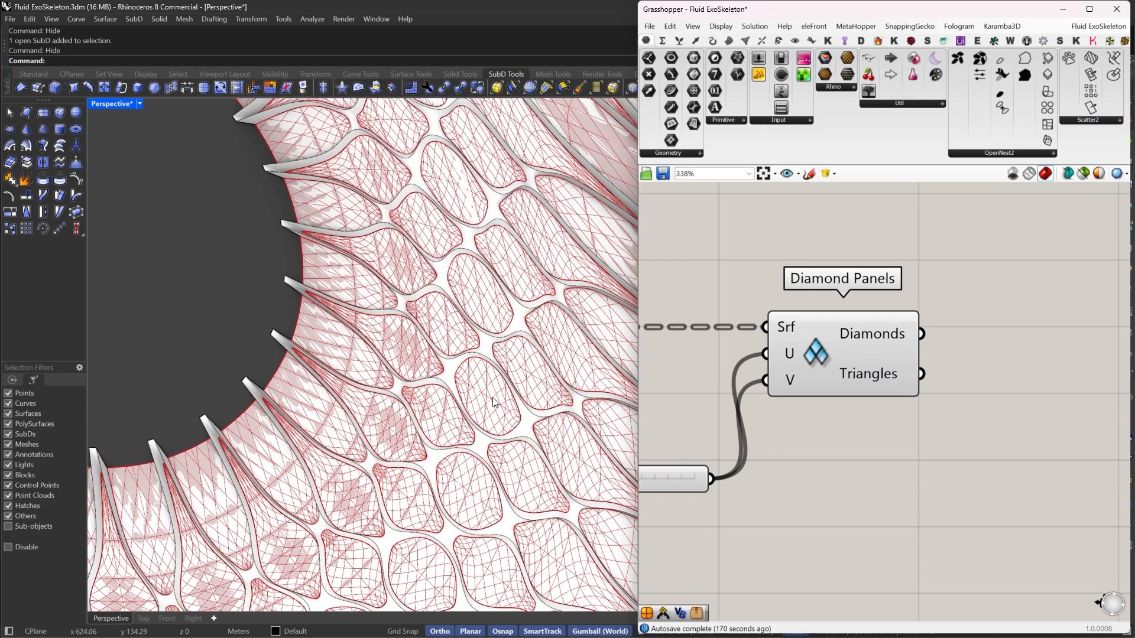
scroll(512, 315, "up", 2)
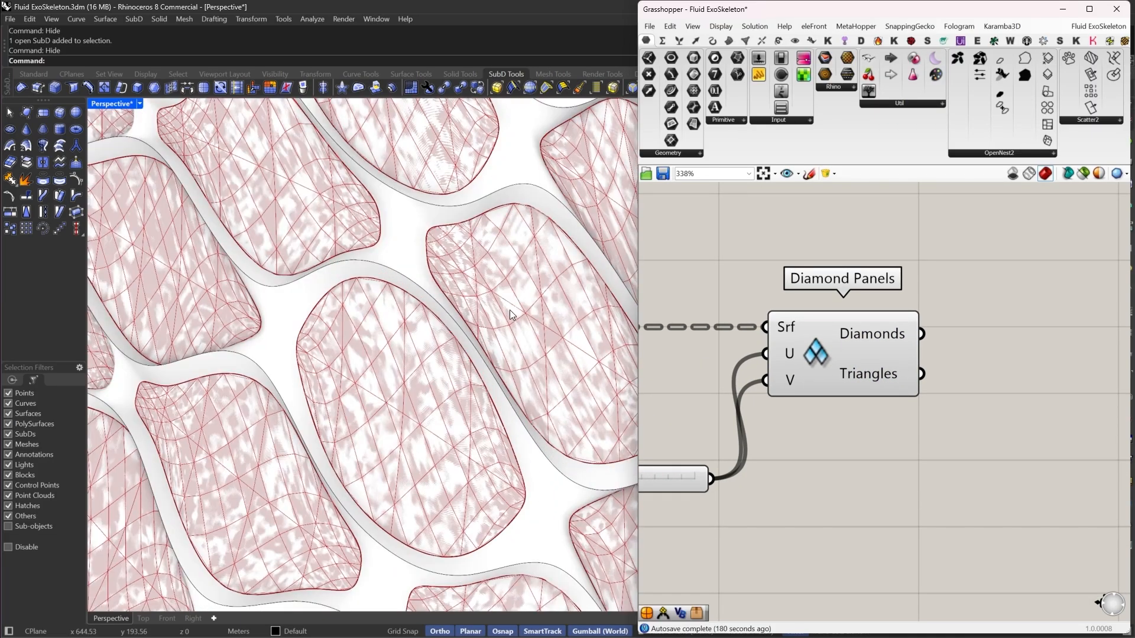
Add a Surface parameter and connect the Triangles output of Diamond Panels to it
right_click_drag(986, 355, 864, 347)
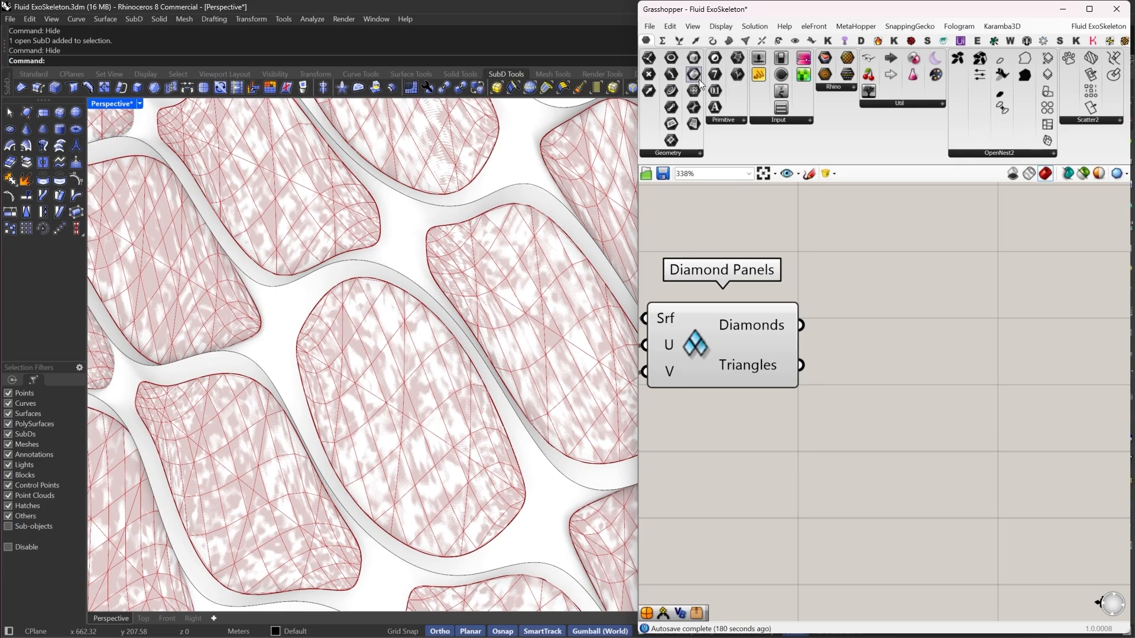
left_click_drag(925, 324, 923, 363)
right_click_drag(767, 390, 952, 386)
scroll(953, 386, "down", 5)
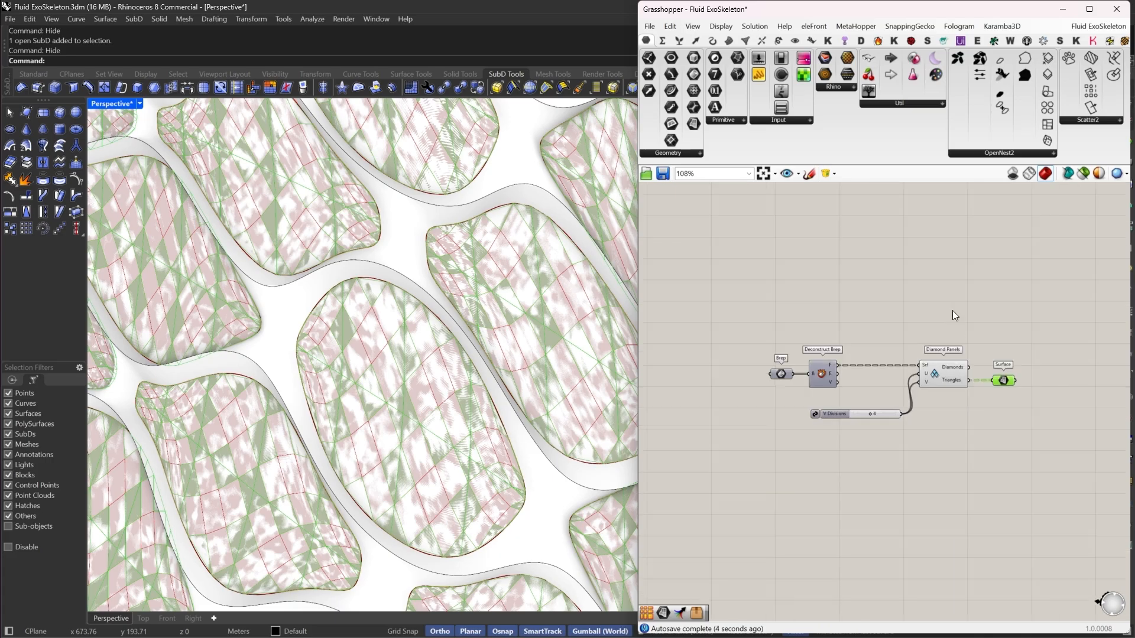
Turn off the preview of the Brep, Deconstruct Brep and Diamond Panels components
left_click_drag(949, 311, 729, 482)
right_click(885, 322)
left_click(890, 325)
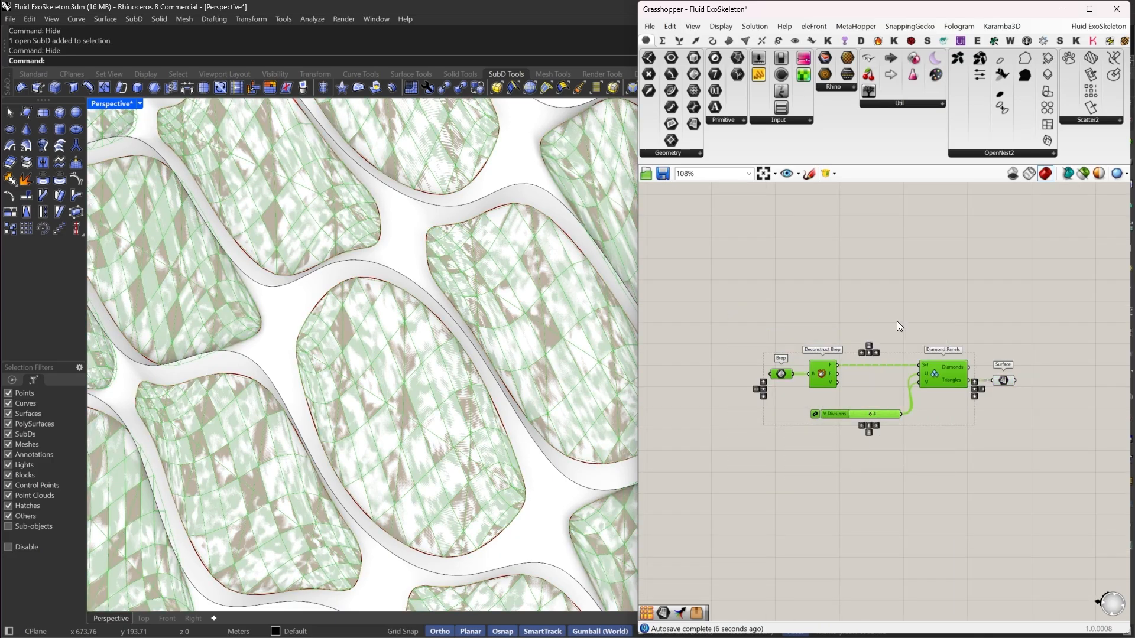
left_click(896, 321)
Select all the infill panel SubDs in the Rhino model and move them to Layer 01
left_click(574, 341)
scroll(412, 386, "down", 5)
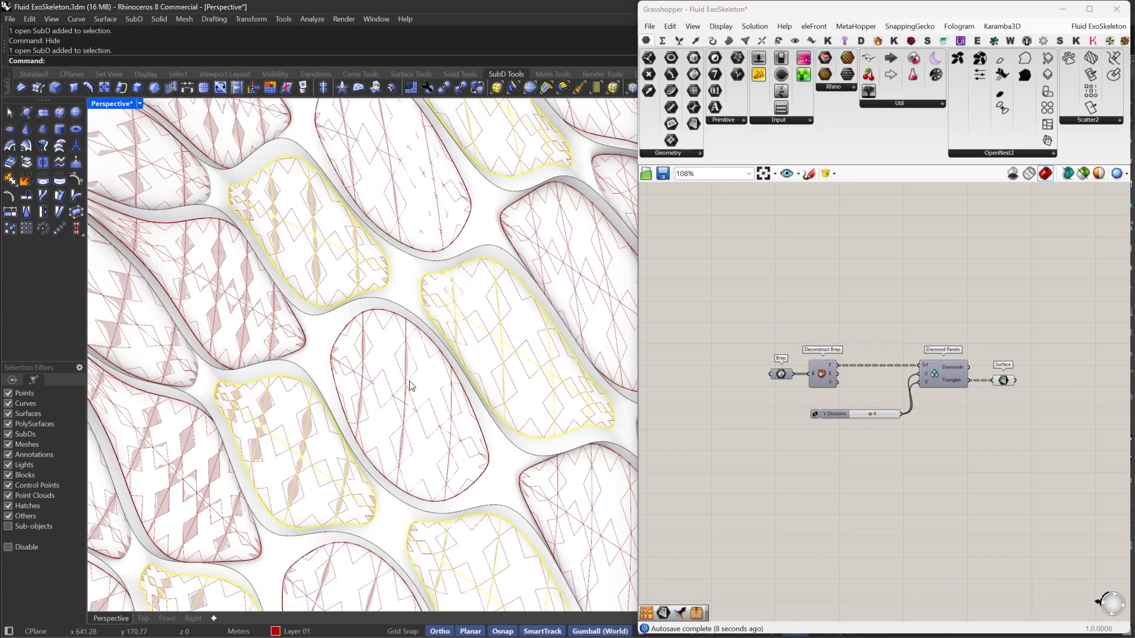
left_click(409, 380, "shift")
left_click(552, 324, "shift")
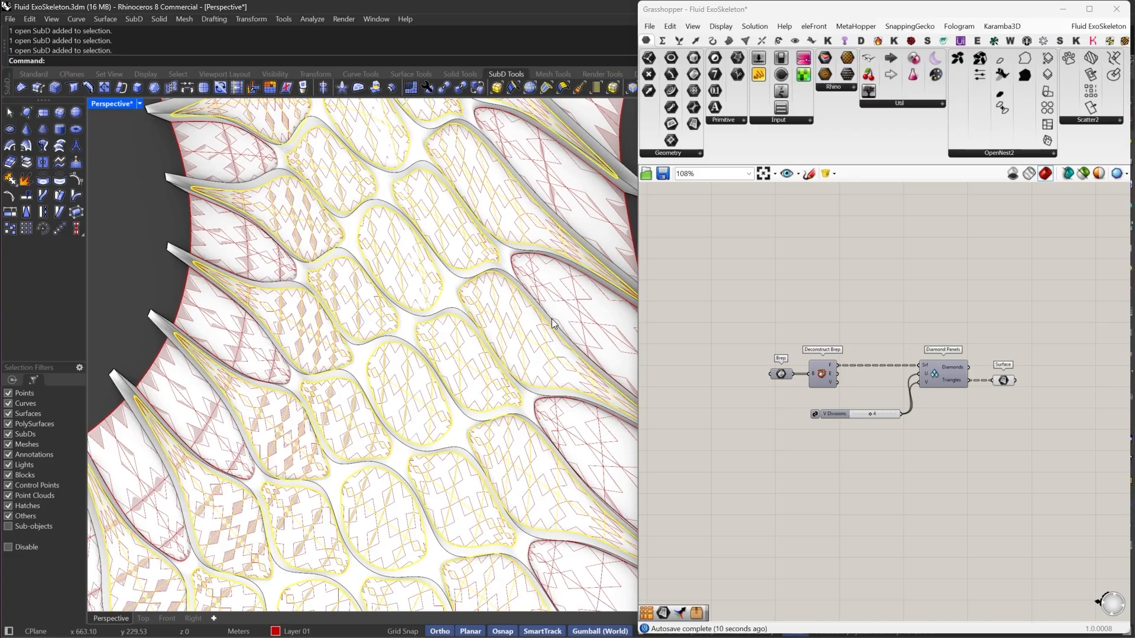
left_click(584, 305, "shift")
double_click(773, 9)
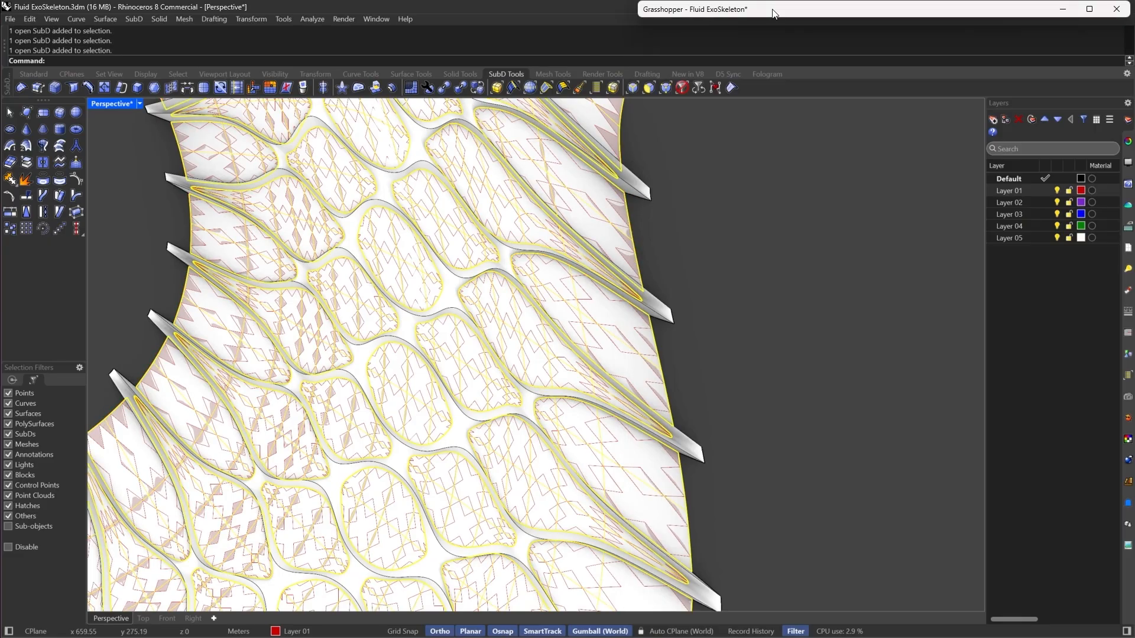
right_click(1031, 190)
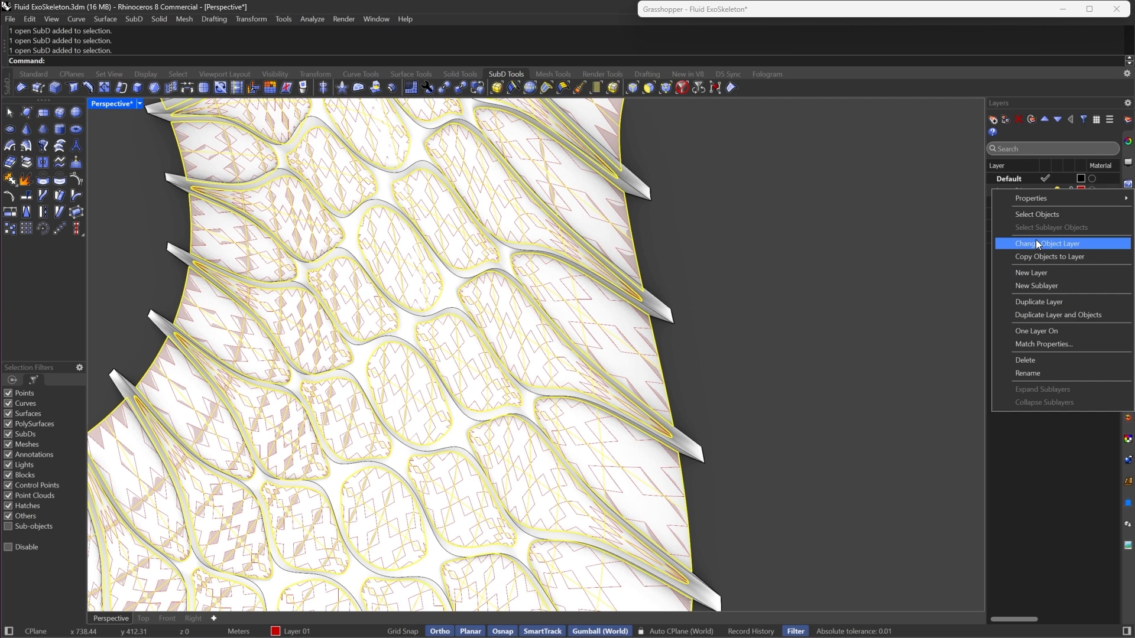
left_click(1038, 243)
Hide Layer 01 and reopen the Grasshopper definition at the Surface parameter, with a close view of the panels
double_click(862, 13)
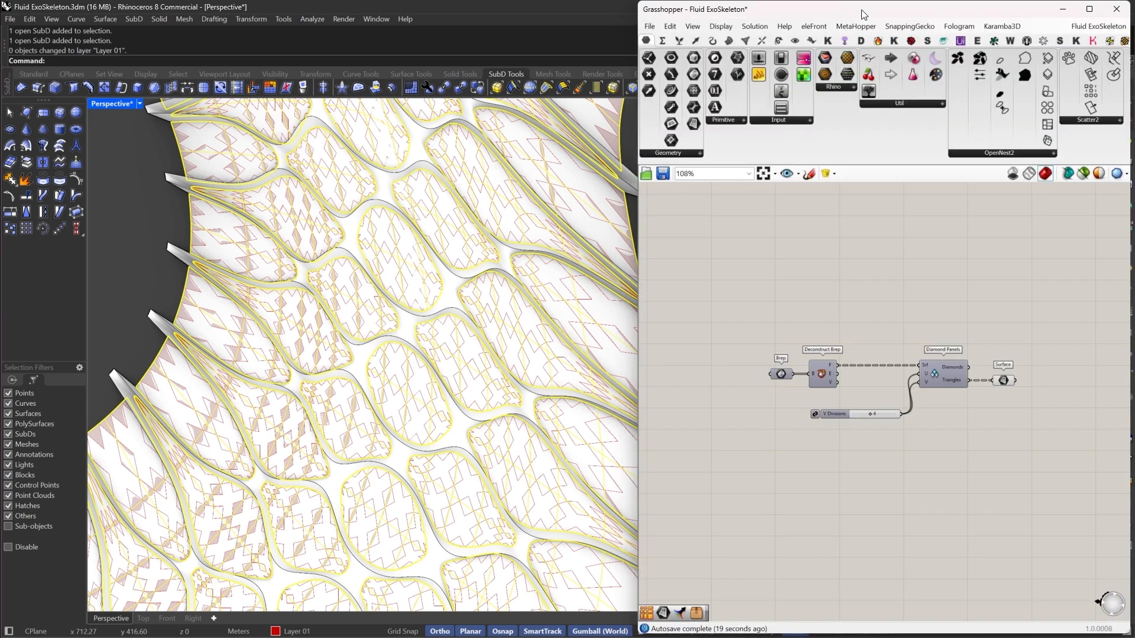
double_click(889, 16)
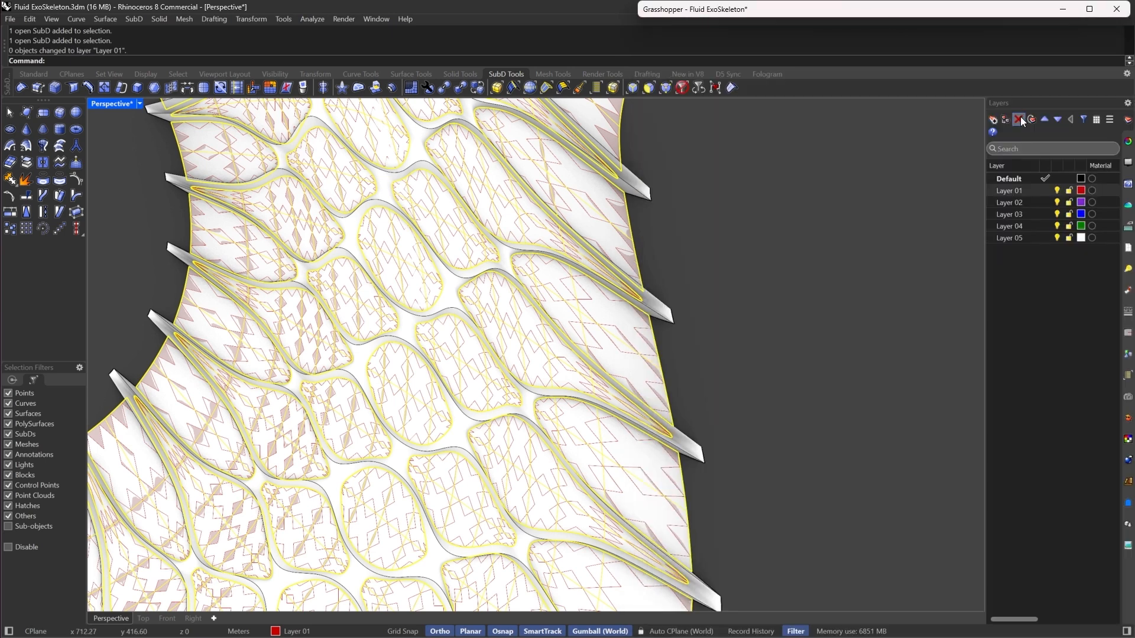
left_click(1055, 191)
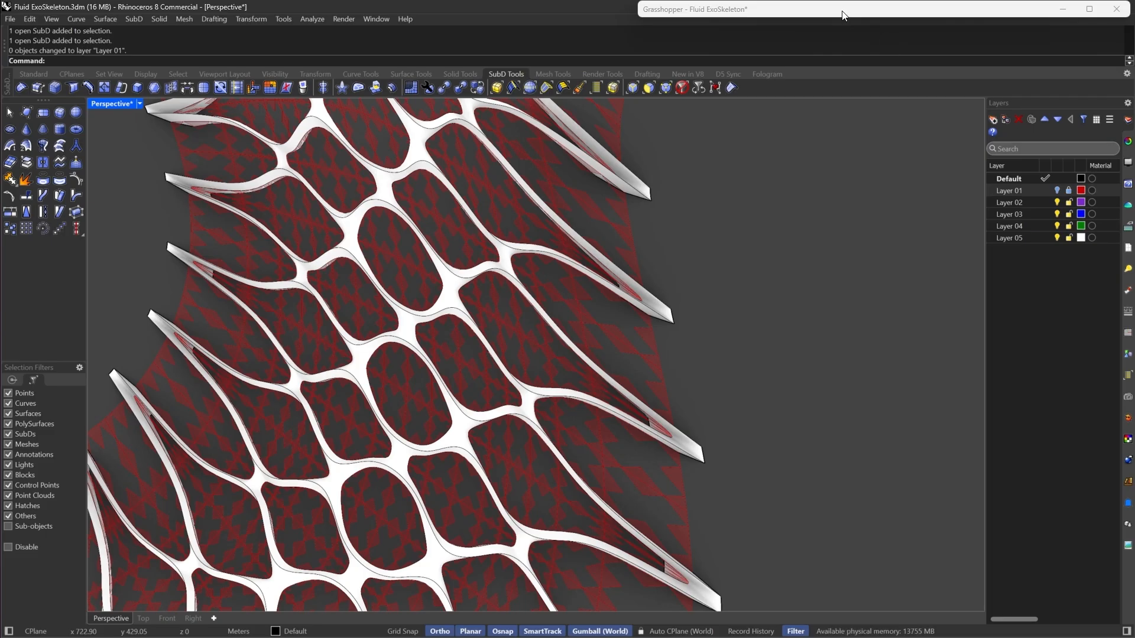
double_click(844, 16)
scroll(554, 453, "up", 5)
scroll(864, 299, "up", 3)
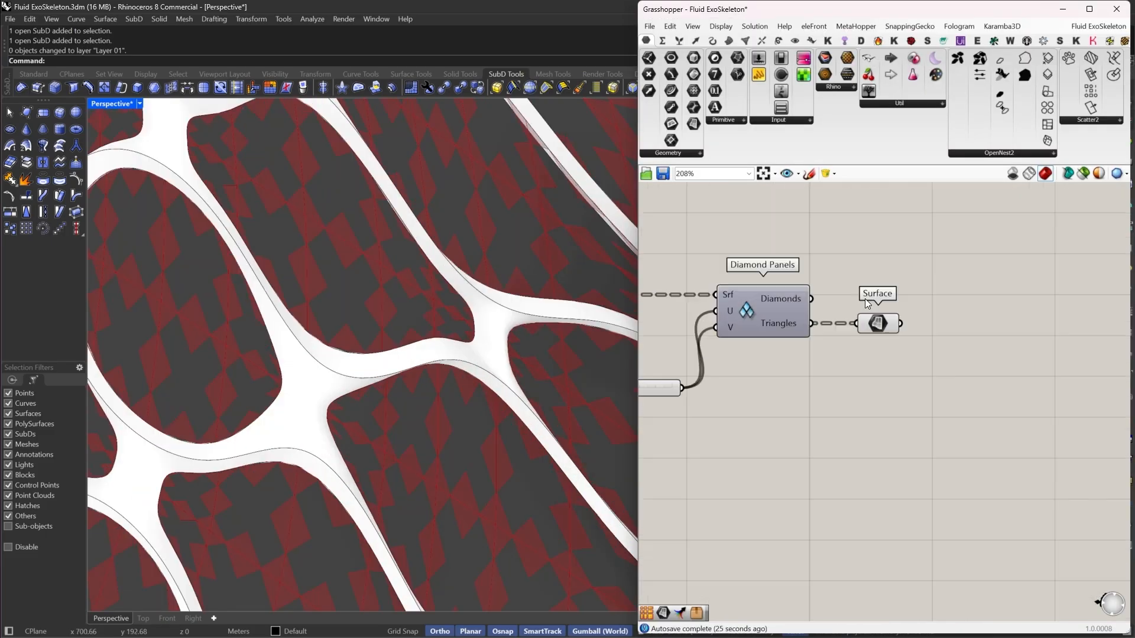
Select the Surface parameter and examine the highlighted triangular panels along the shell's ribs and outer edge
scroll(864, 299, "up", 3)
left_click_drag(903, 260, 845, 390)
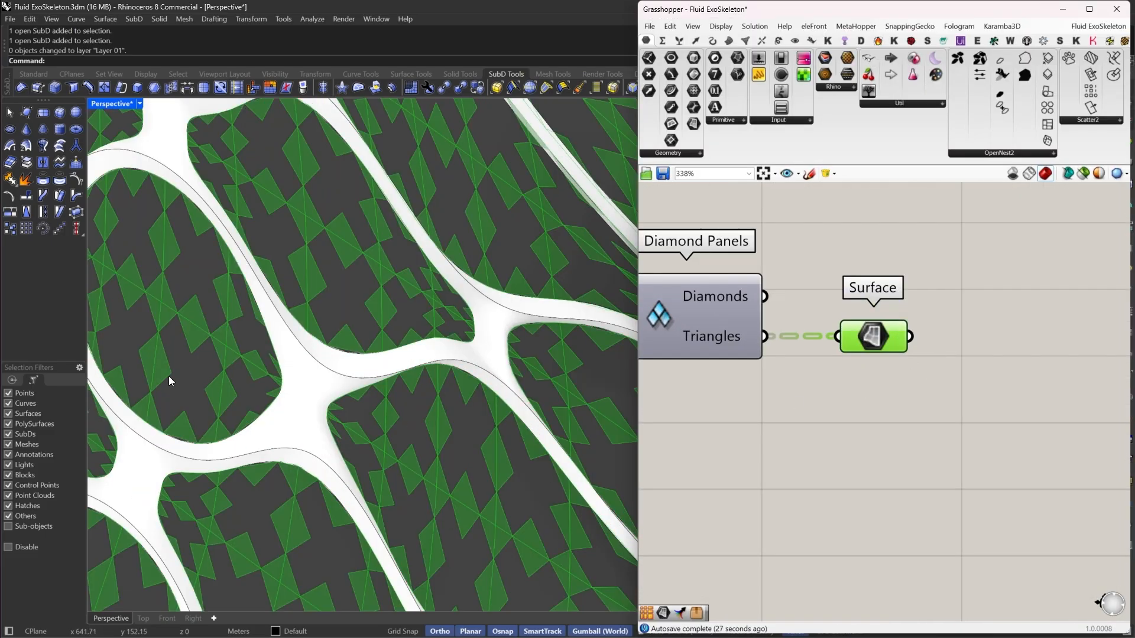
scroll(247, 322, "down", 10)
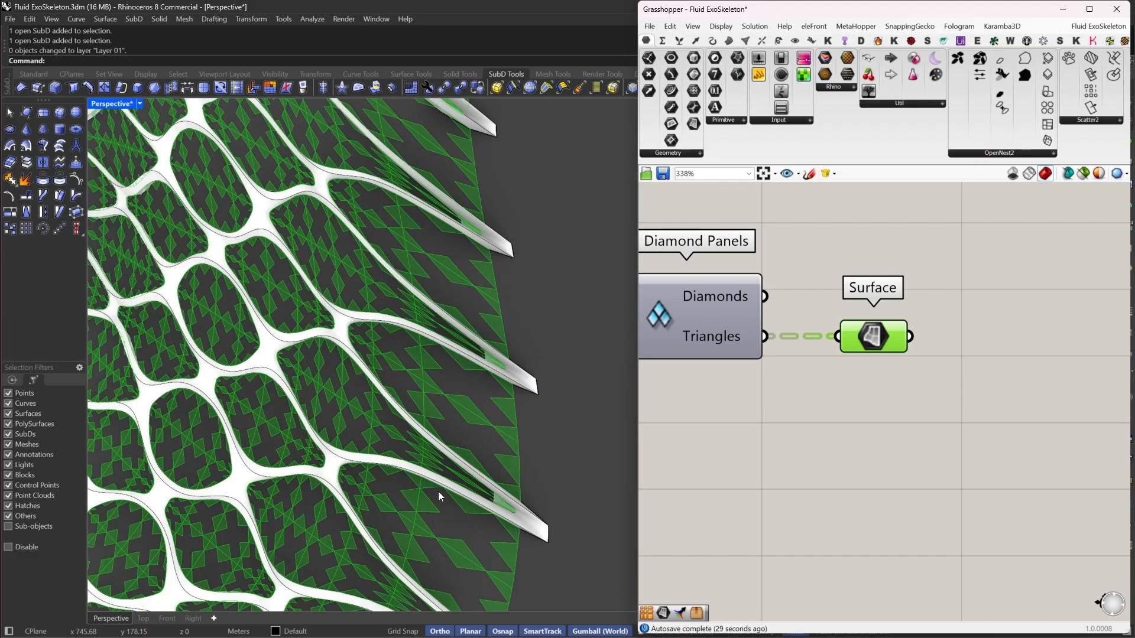
scroll(438, 491, "up", 8)
scroll(350, 431, "up", 3)
right_click_drag(859, 357, 821, 375)
Inspect one branch of the Triangles output with a temporary Tree Branch Check component and delete that component
double_click(904, 376)
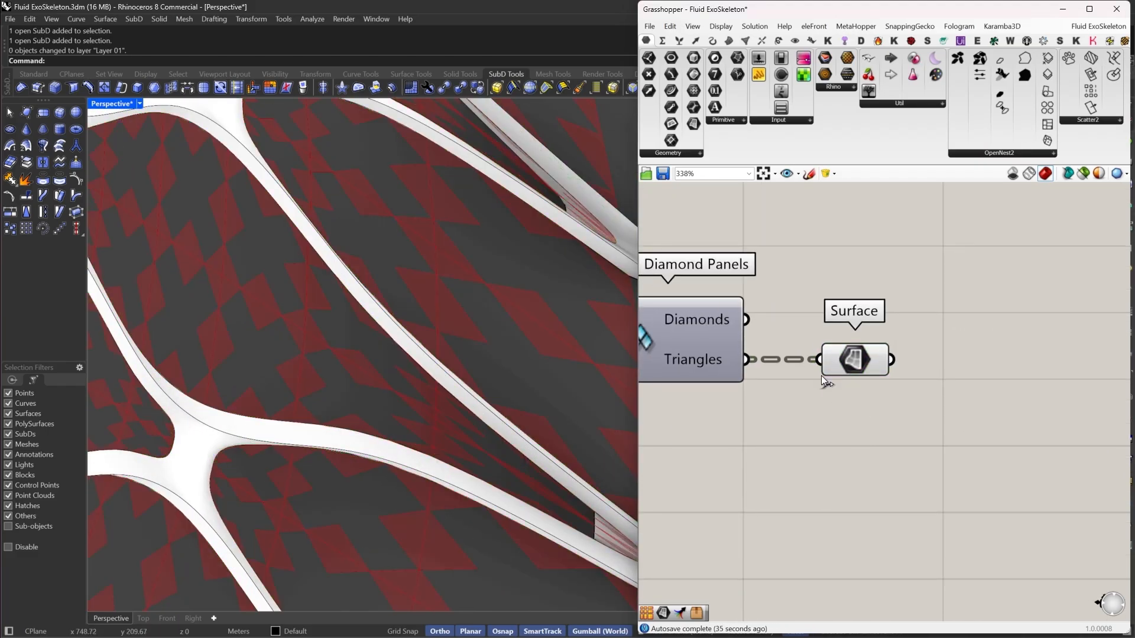
double_click(883, 448)
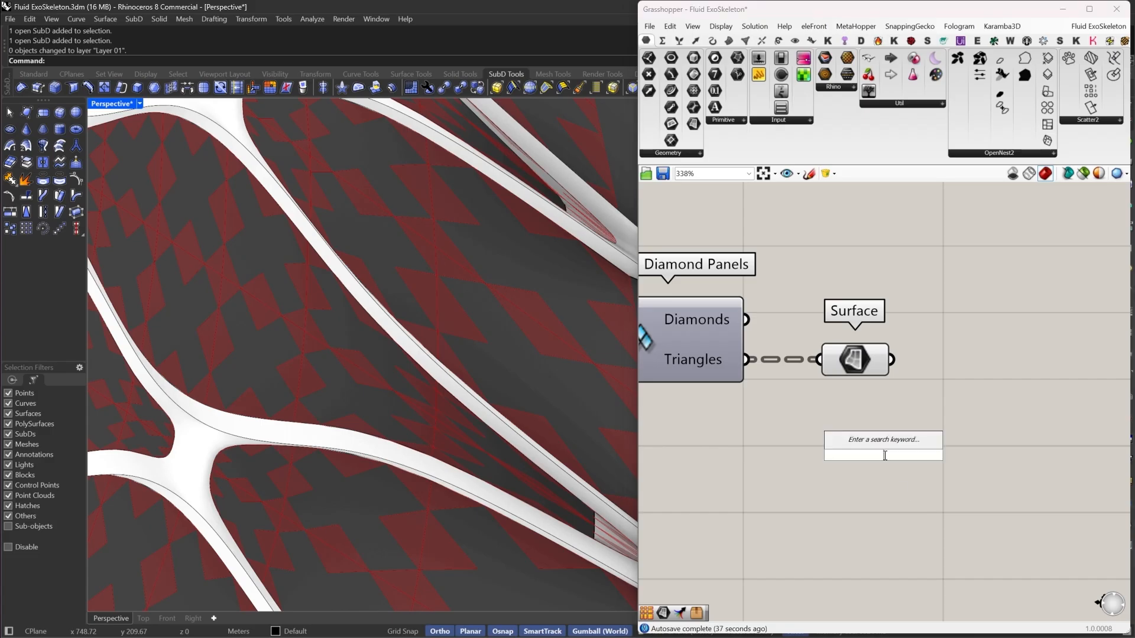
type("tbc")
left_click(857, 444)
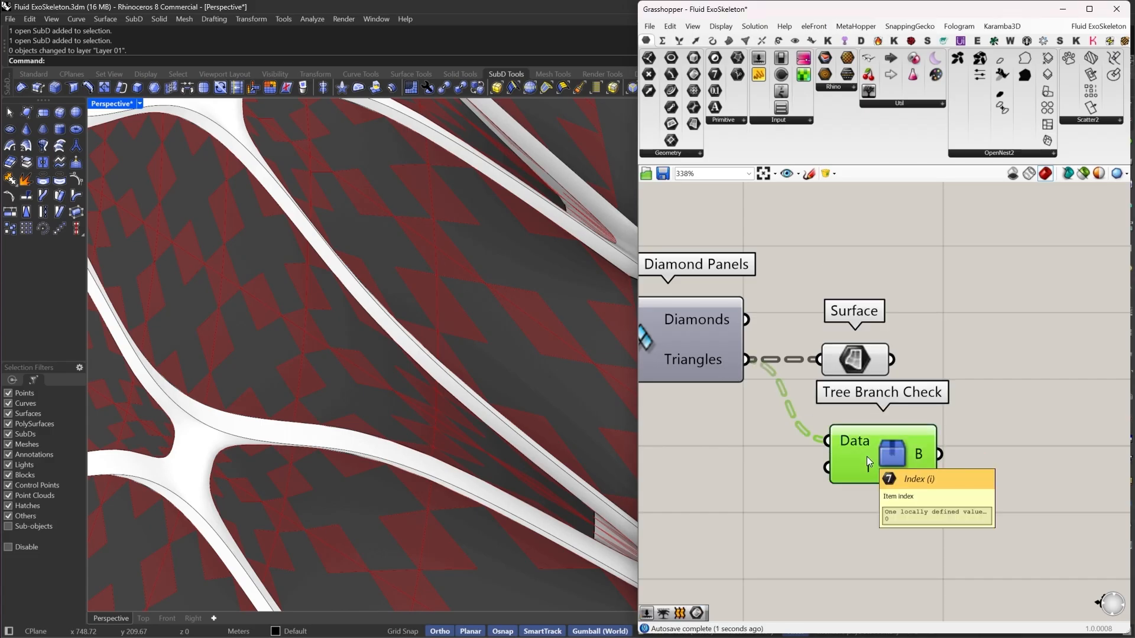
scroll(396, 391, "down", 8)
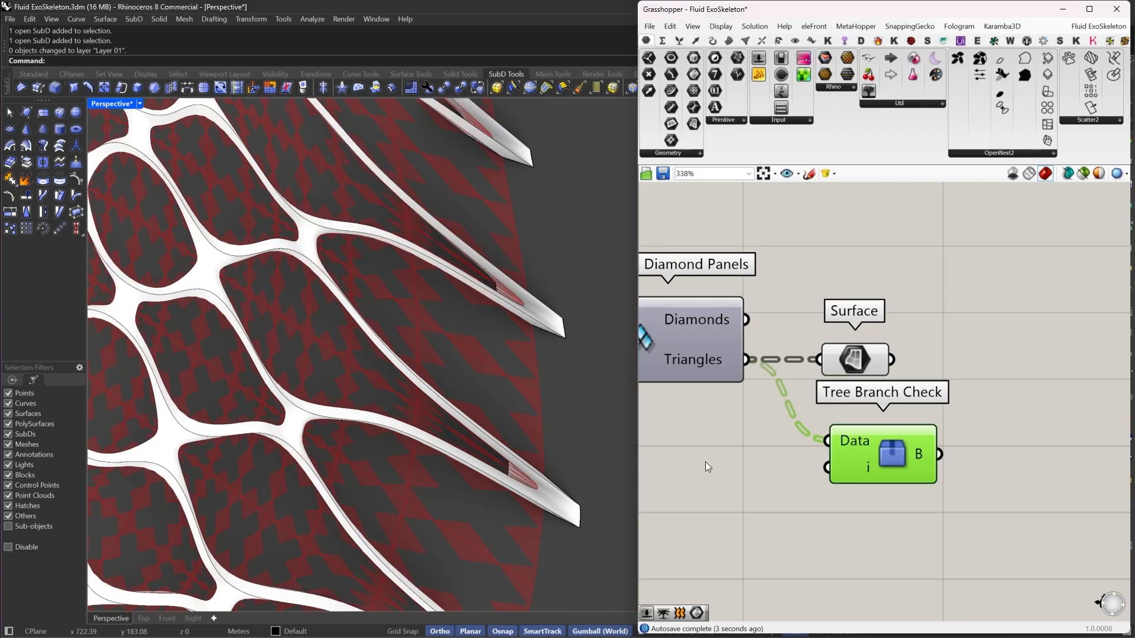
right_click(705, 462)
left_click(743, 530)
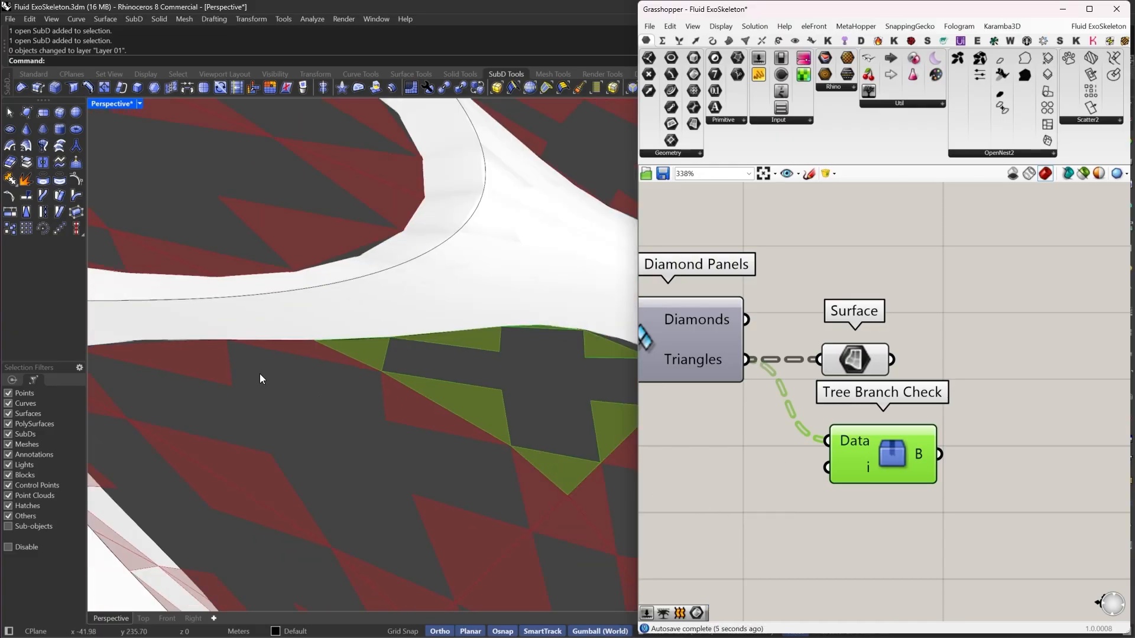
scroll(260, 373, "down", 10)
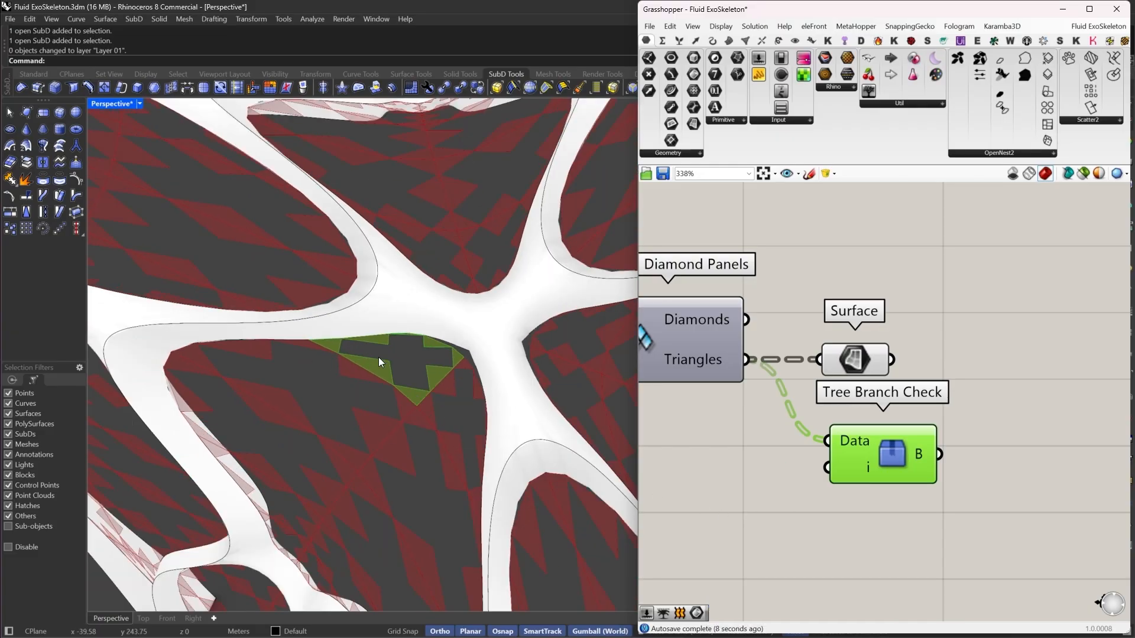
scroll(378, 357, "down", 8)
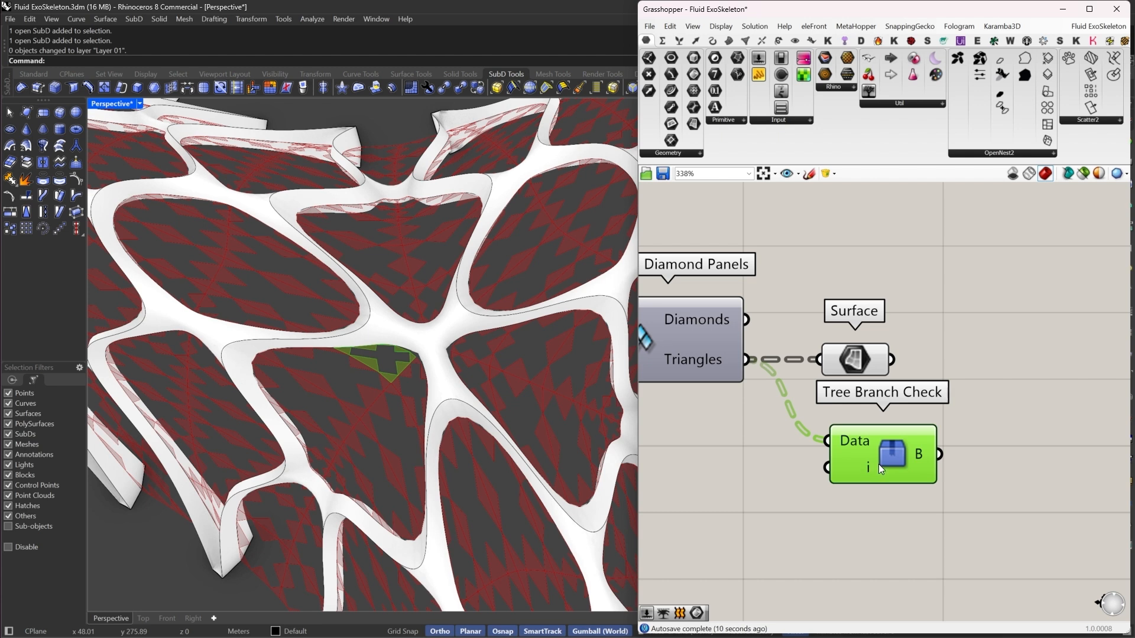
left_click_drag(878, 463, 930, 467)
key("Delete")
Add a Trim Tree component, connect the Triangles output to its T input and simplify that input
double_click(821, 452)
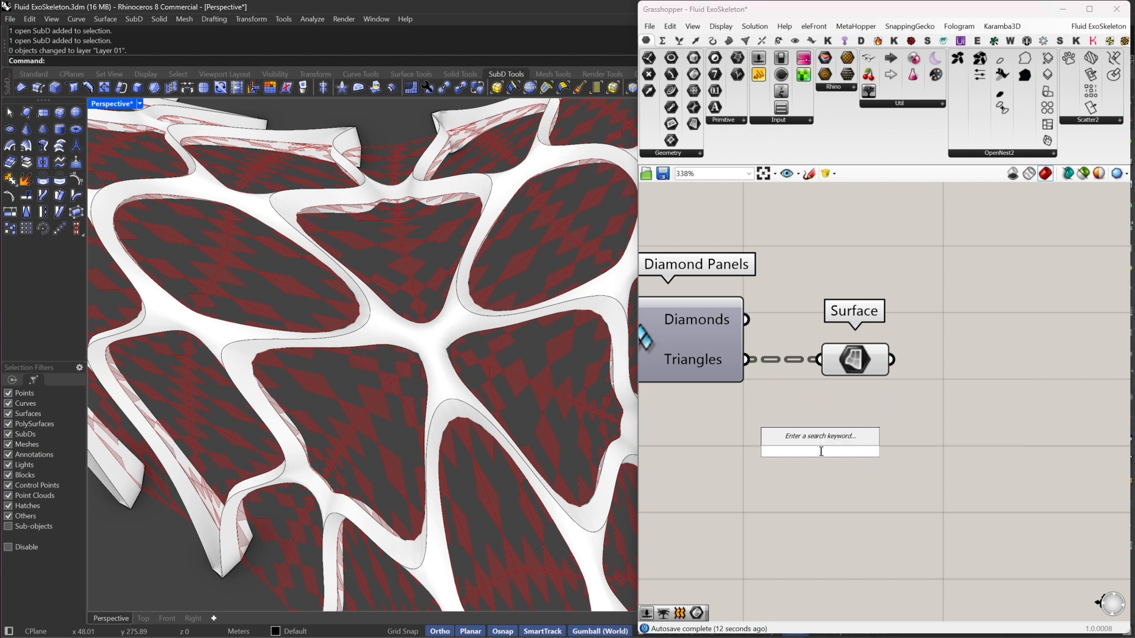
type("trim")
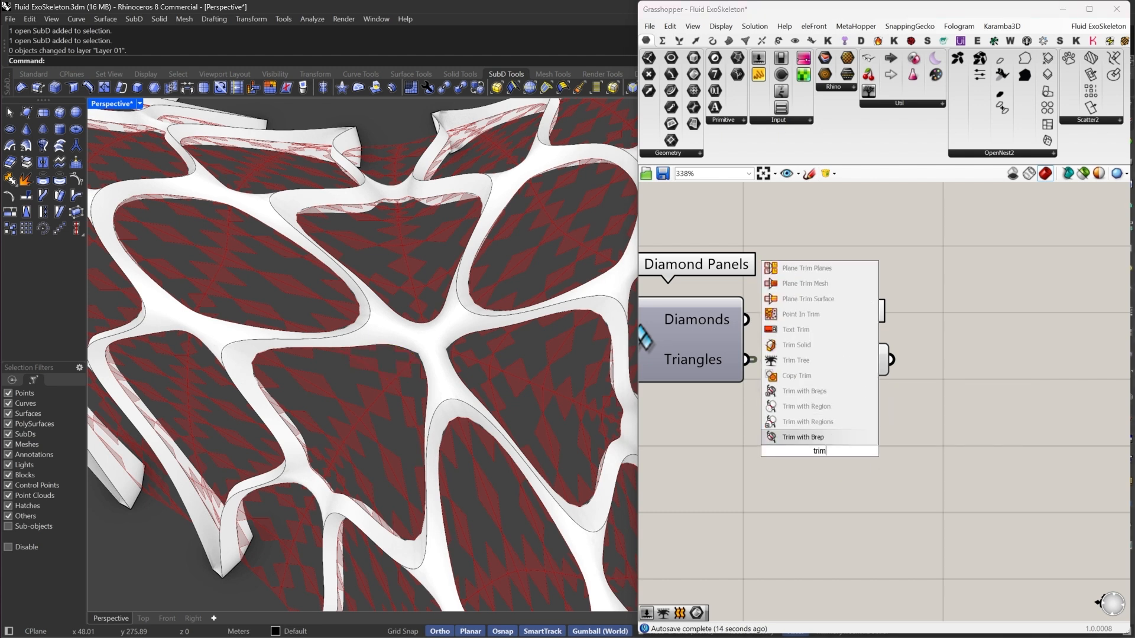
left_click(806, 360)
left_click_drag(774, 438, 746, 359)
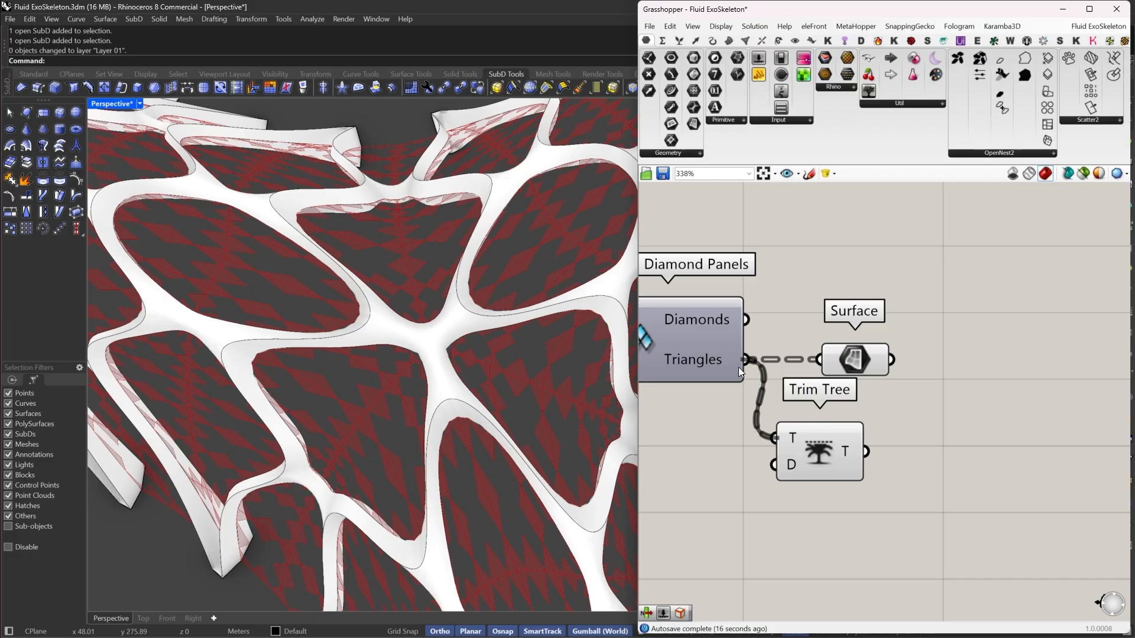
right_click(793, 437)
left_click(826, 534)
left_click_drag(851, 361, 963, 273)
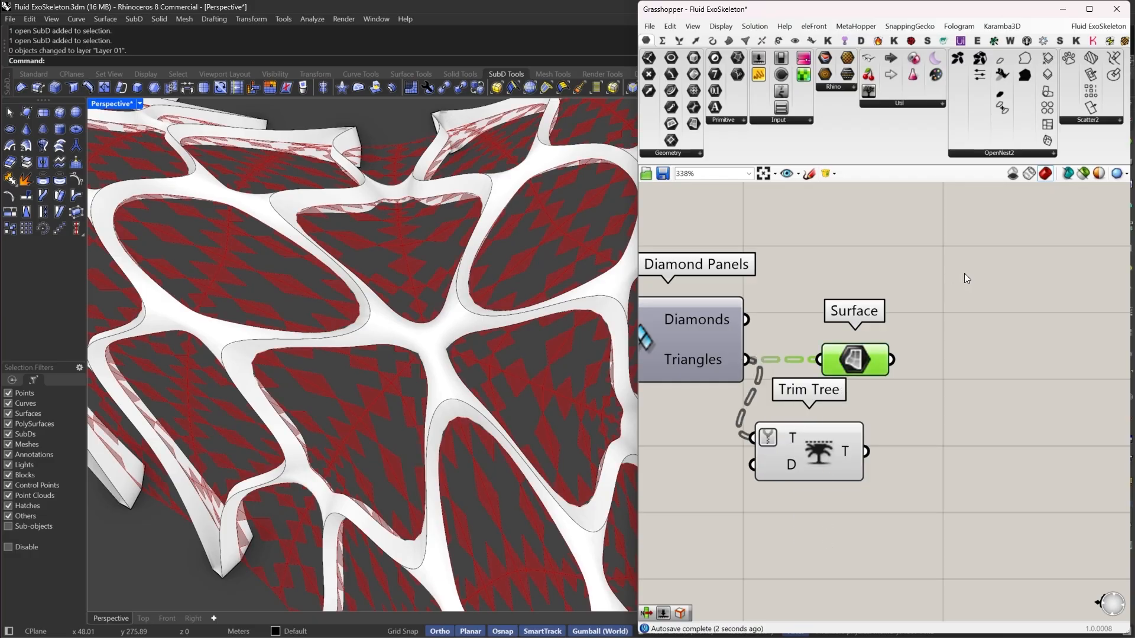
Add a Brep Join component and connect the Trim Tree output to its B input
left_click(818, 461)
left_click_drag(901, 405, 873, 388)
right_click_drag(976, 383, 873, 391)
left_click(874, 391)
double_click(873, 391)
type("joi")
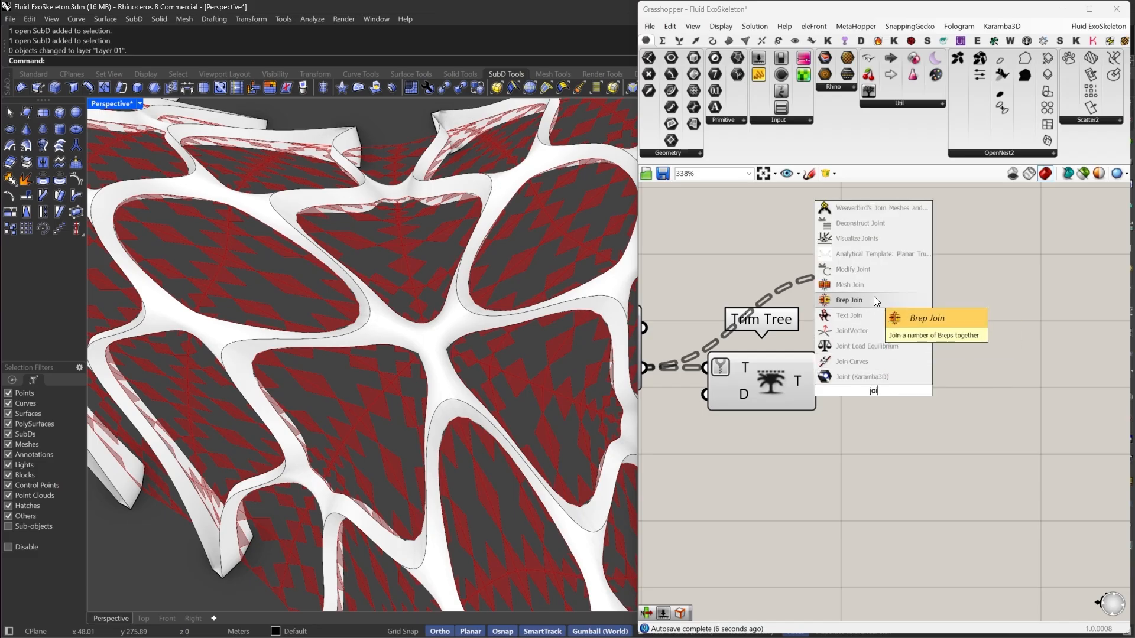
left_click(873, 301)
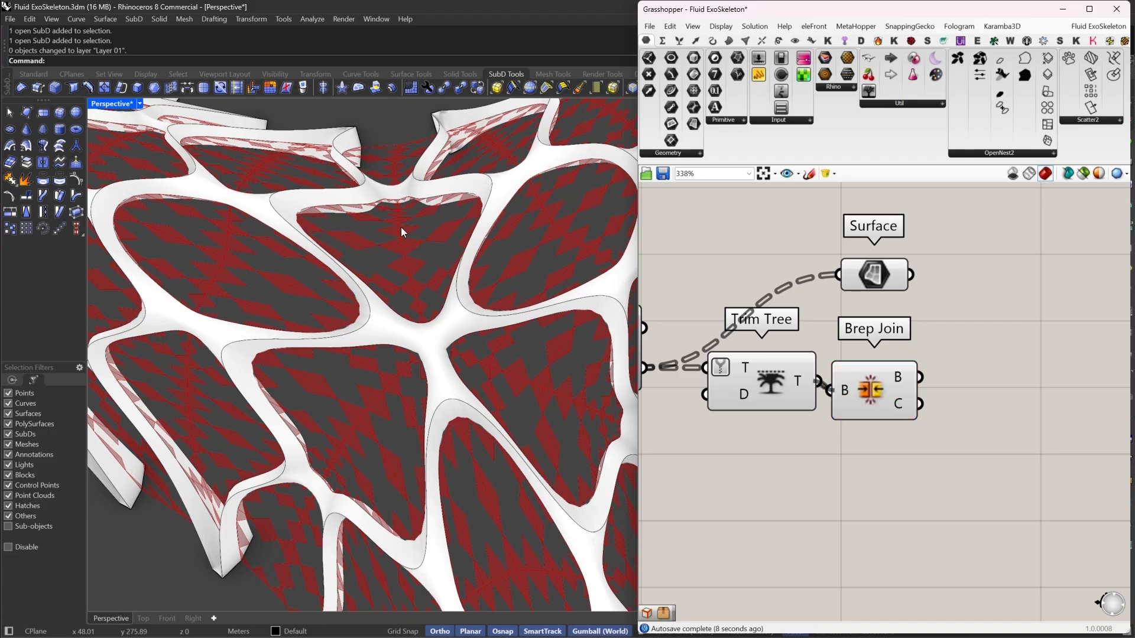
scroll(420, 233, "up", 2)
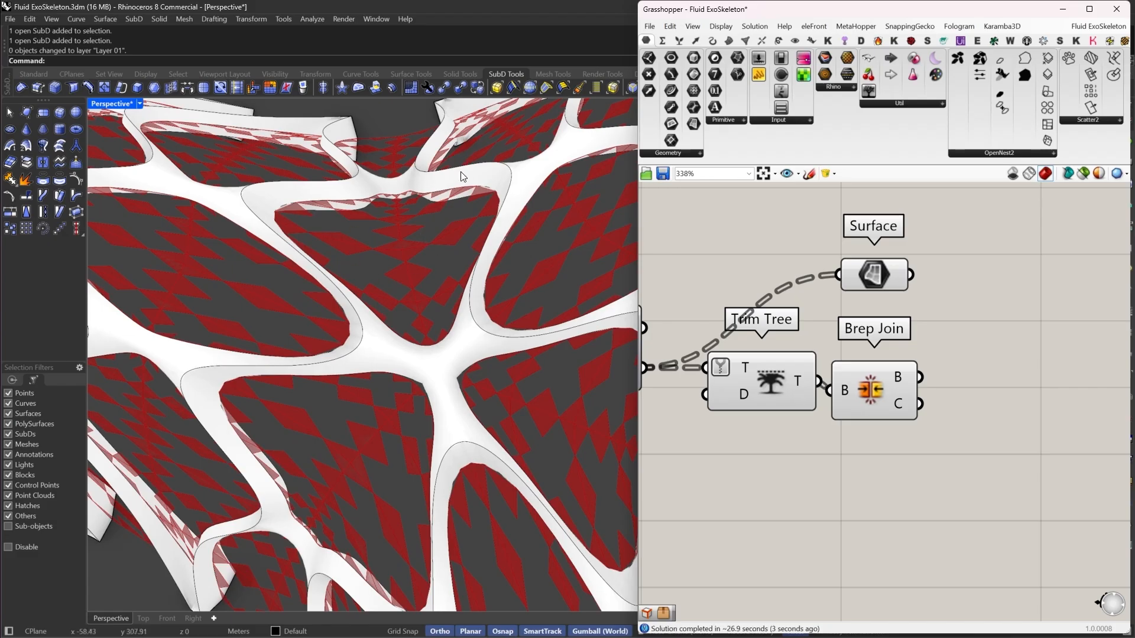
scroll(431, 193, "up", 3)
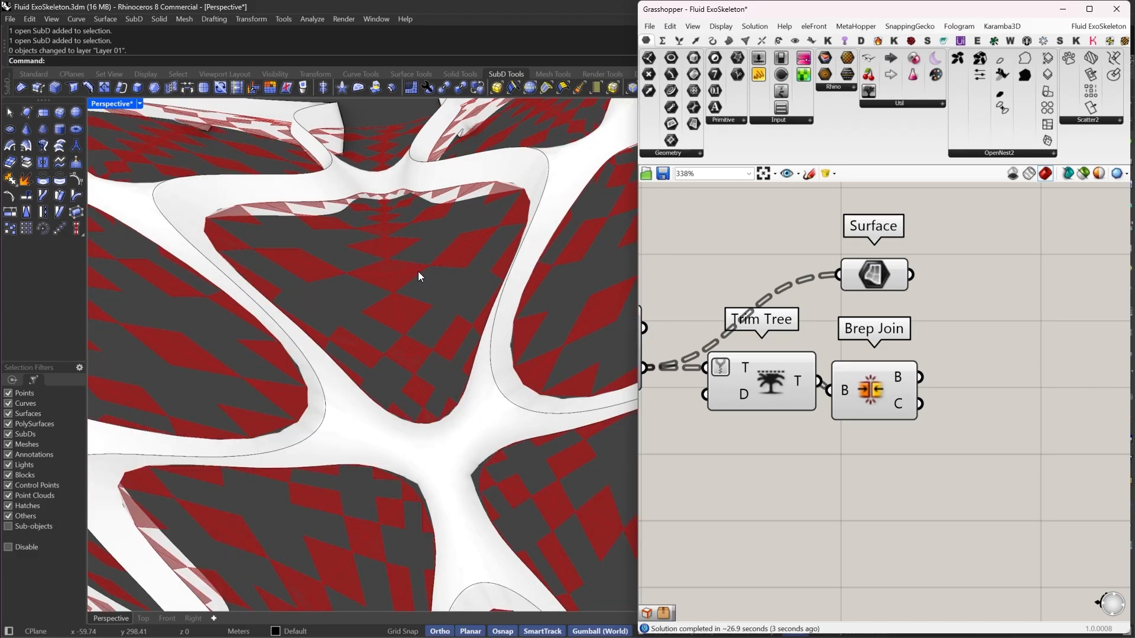
scroll(418, 271, "up", 2)
scroll(378, 294, "up", 2)
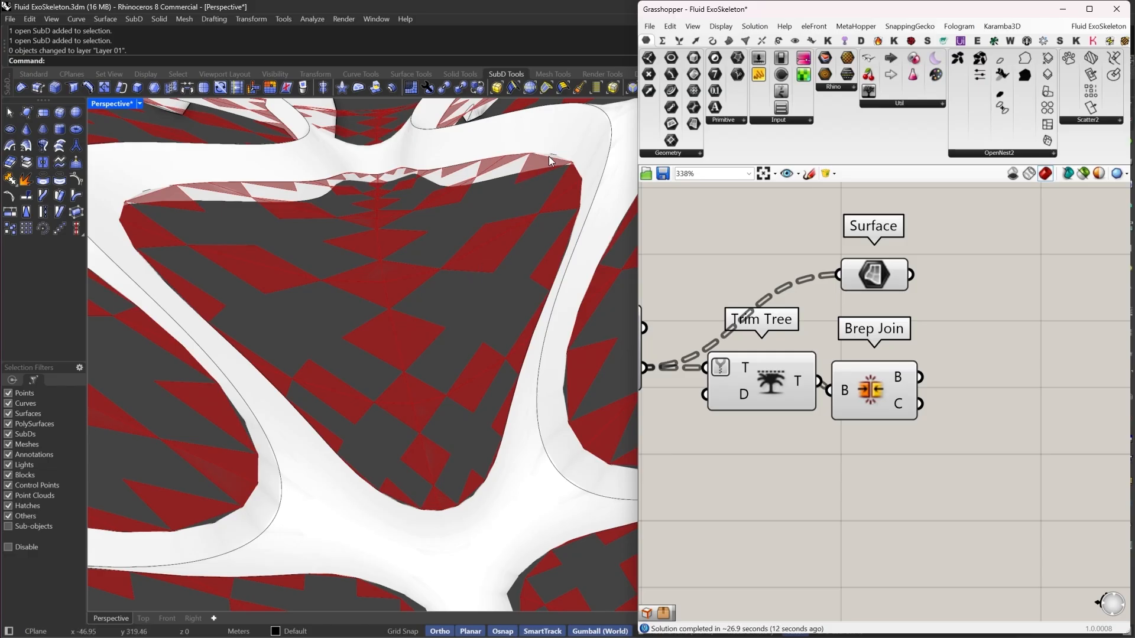
Add a Brep Edges component after Brep Join and connect the joined breps to it
left_click_drag(875, 399, 888, 391)
right_click_drag(970, 381, 857, 384)
left_click(857, 384)
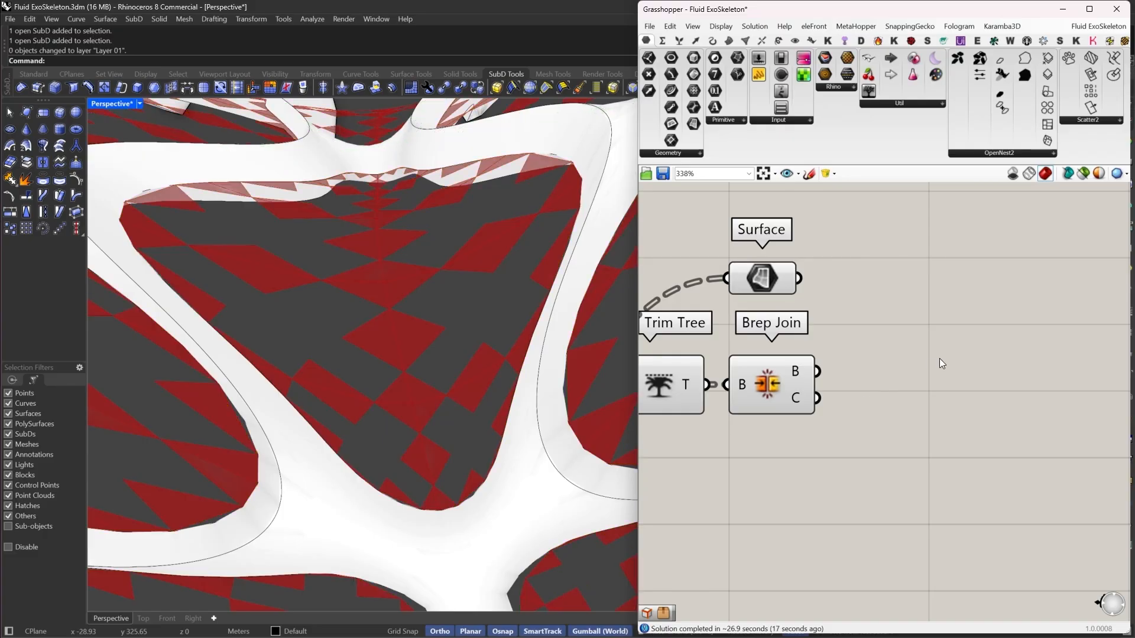
type("EdgeSrf")
double_click(910, 371)
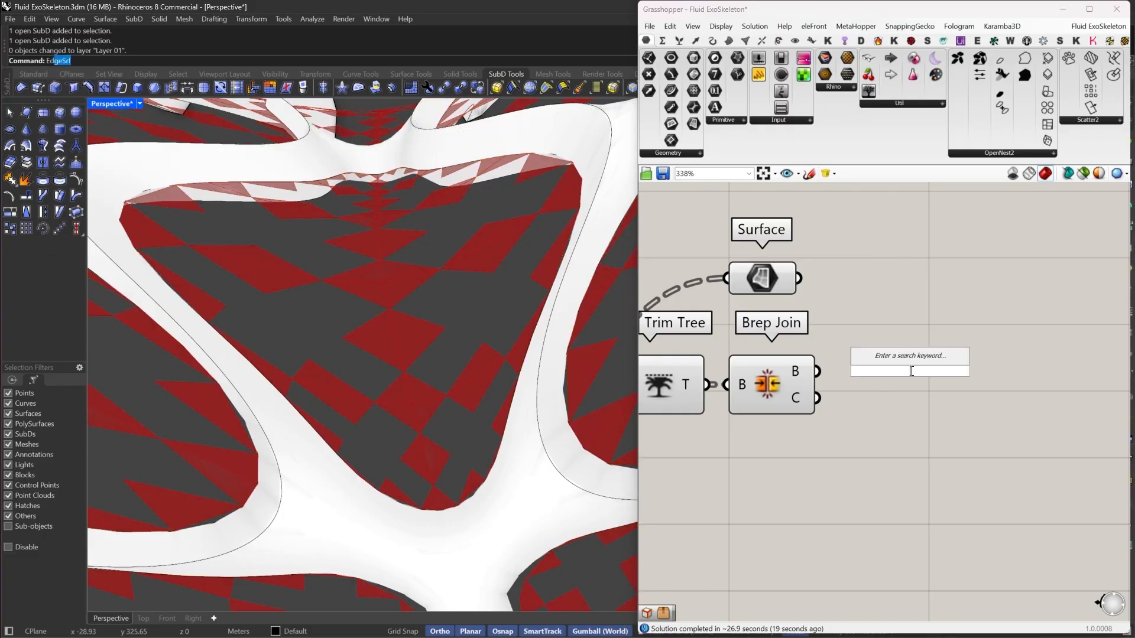
type("ed b")
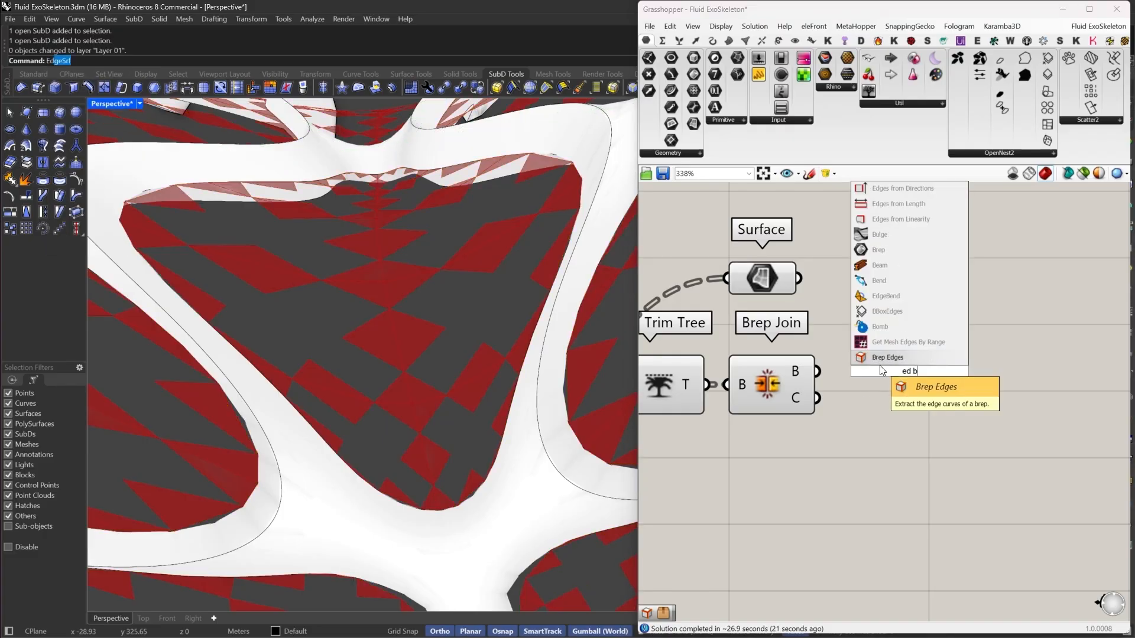
key("Return")
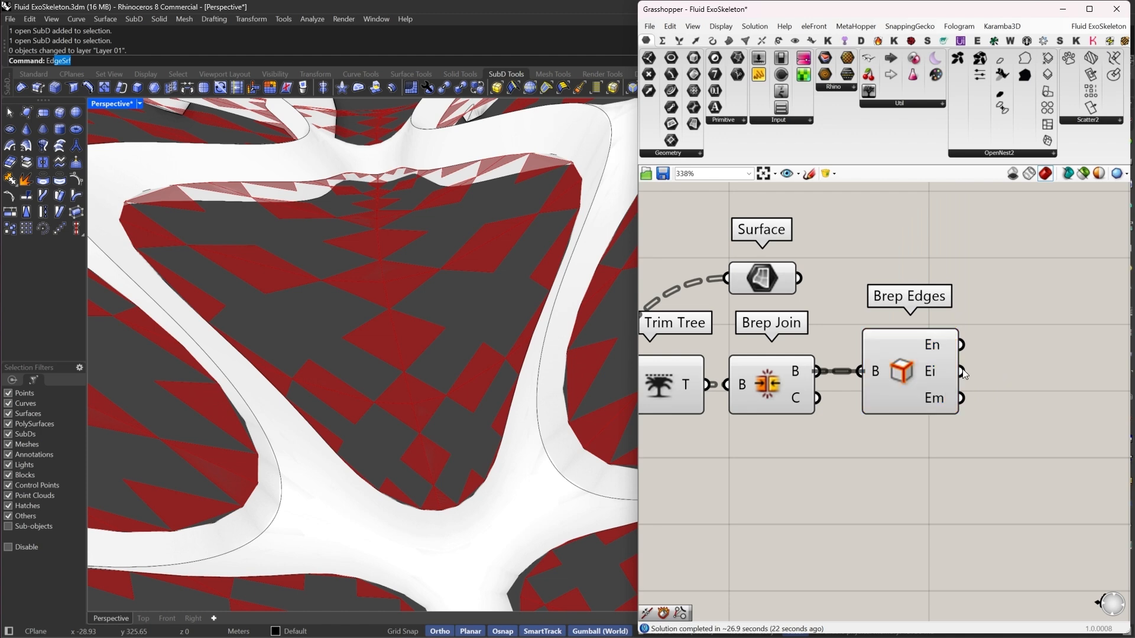
right_click_drag(999, 373, 826, 365)
left_click(743, 374)
left_click_drag(743, 374, 750, 375)
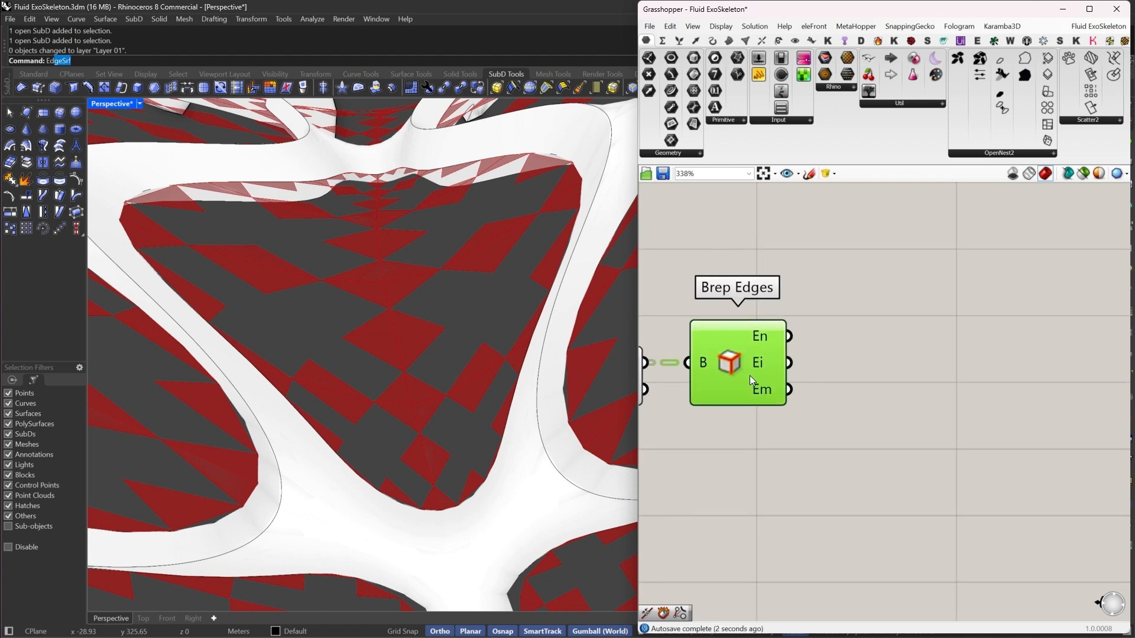
Turn off the preview of the Surface, Trim Tree and Brep Join components
right_click_drag(732, 372, 1003, 375)
left_click(646, 246)
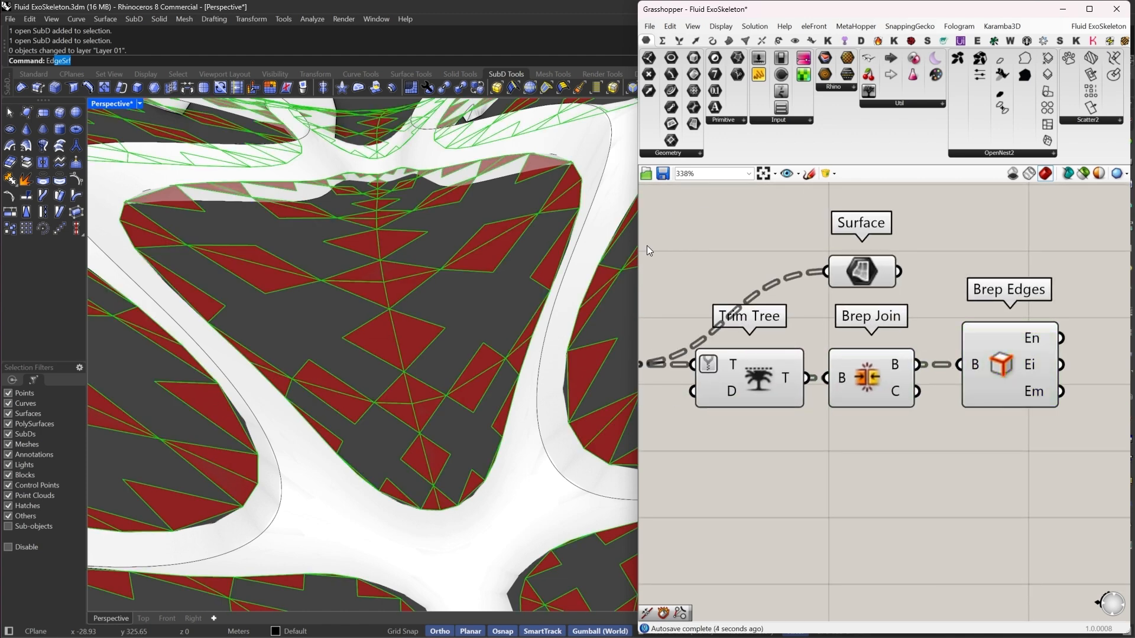
left_click_drag(942, 462, 722, 227)
right_click(722, 227)
left_click(749, 247)
left_click(969, 265)
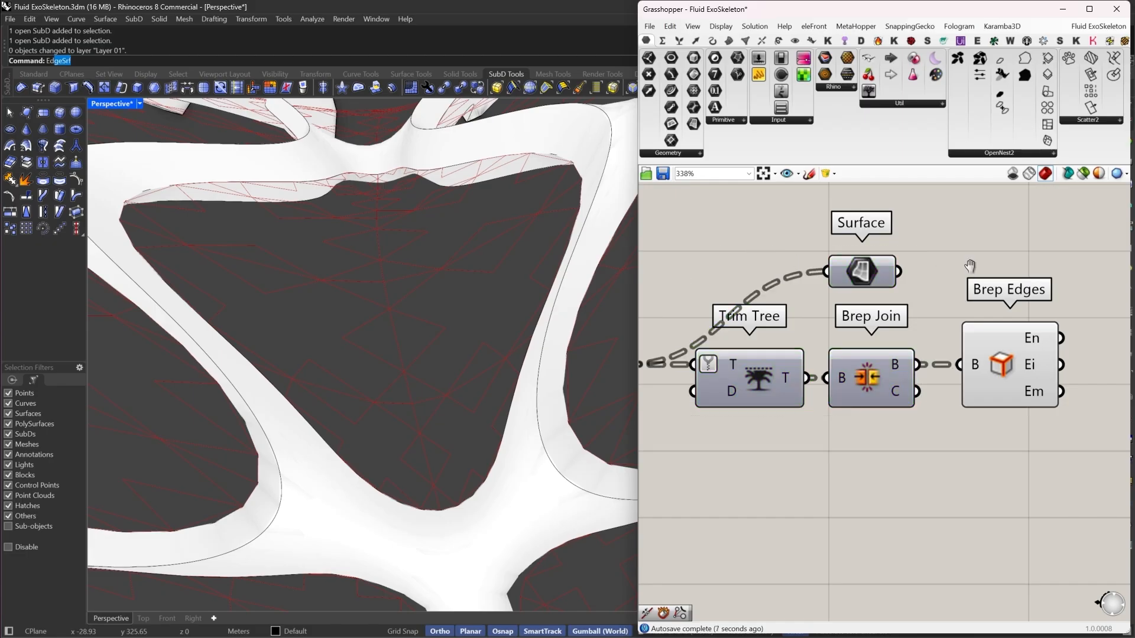
Add a List Item component fed by the En output of Brep Edges and extend its outputs to +3
right_click_drag(970, 265, 671, 260)
double_click(814, 330)
type("list item")
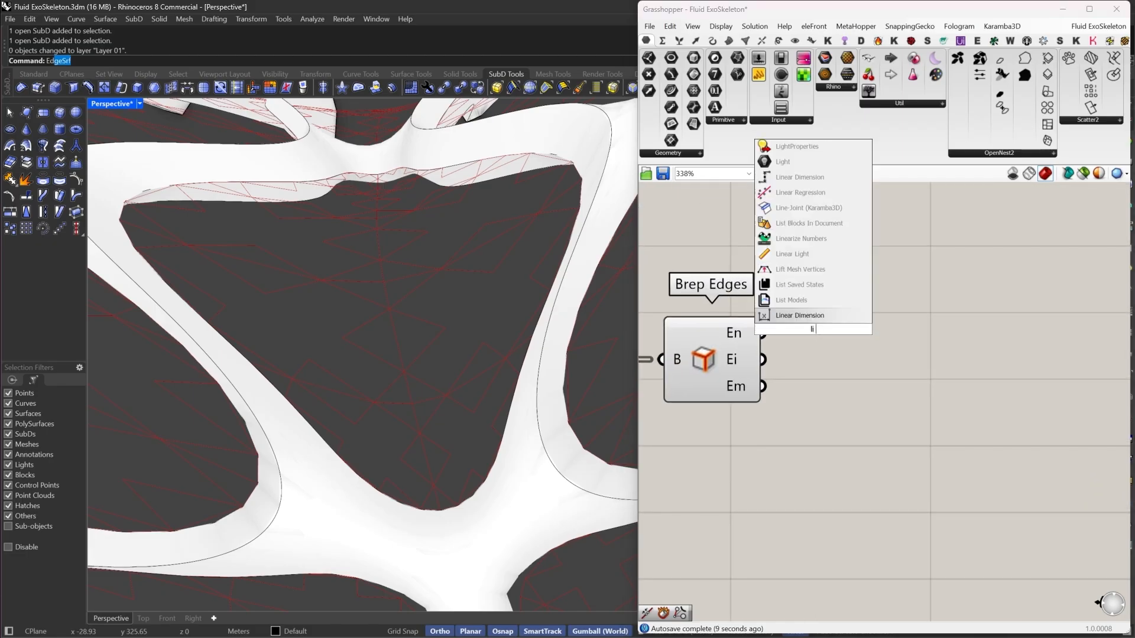
left_click(806, 315)
left_click_drag(769, 302, 763, 332)
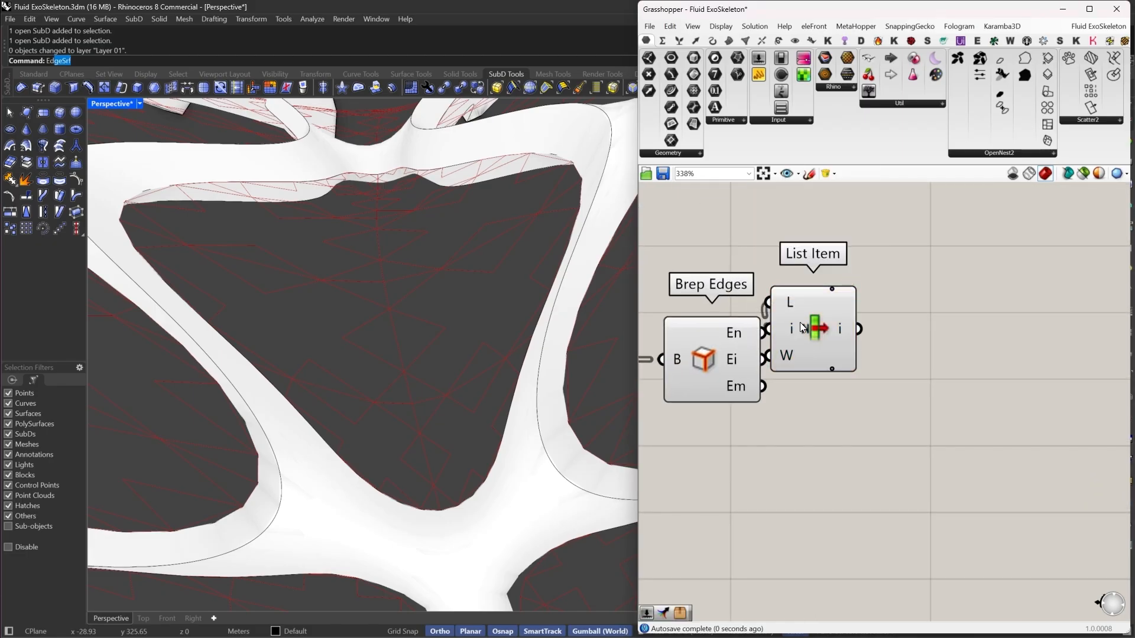
left_click_drag(816, 364, 850, 394)
scroll(849, 393, "up", 3)
left_click(879, 404)
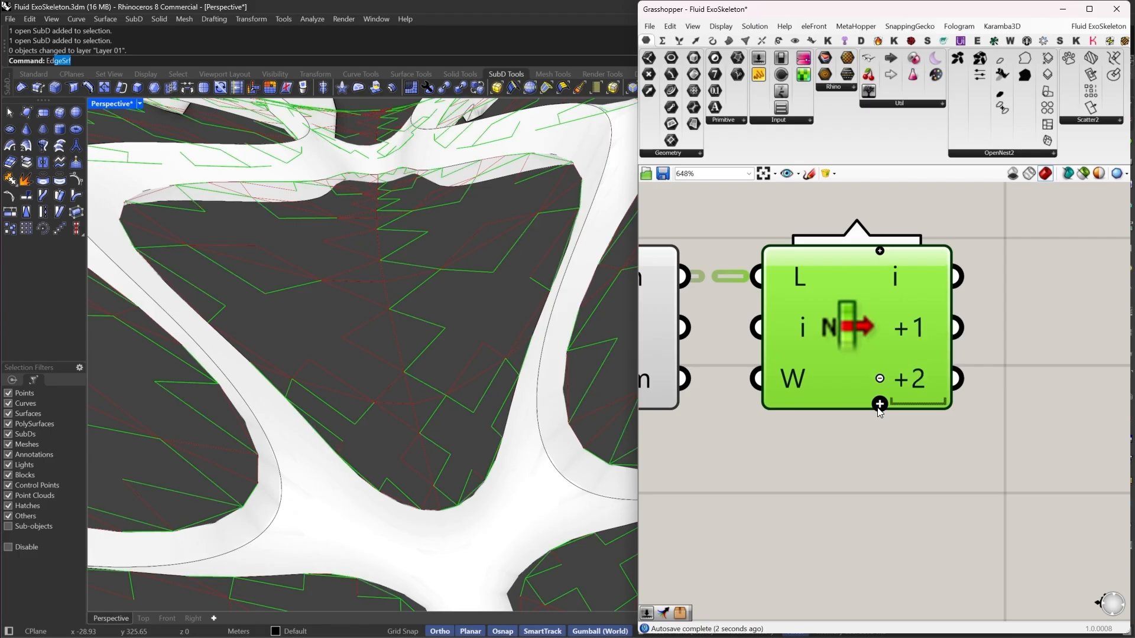
left_click(879, 402)
left_click_drag(854, 324, 843, 335)
right_click_drag(976, 329, 790, 339)
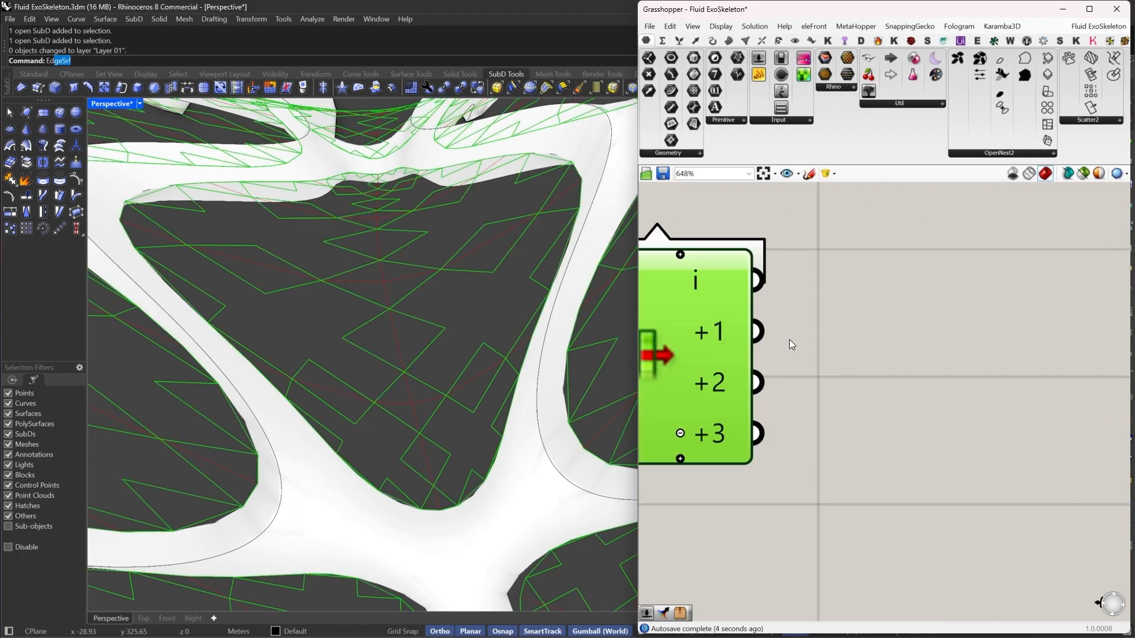
double_click(867, 341)
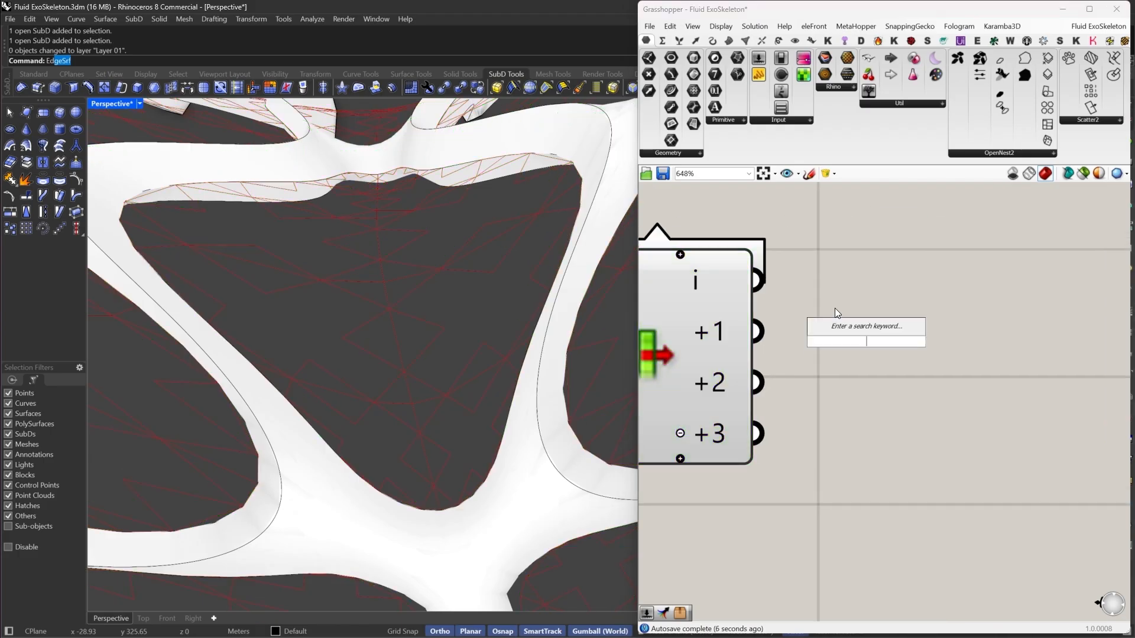
type("edge b")
left_click(845, 316)
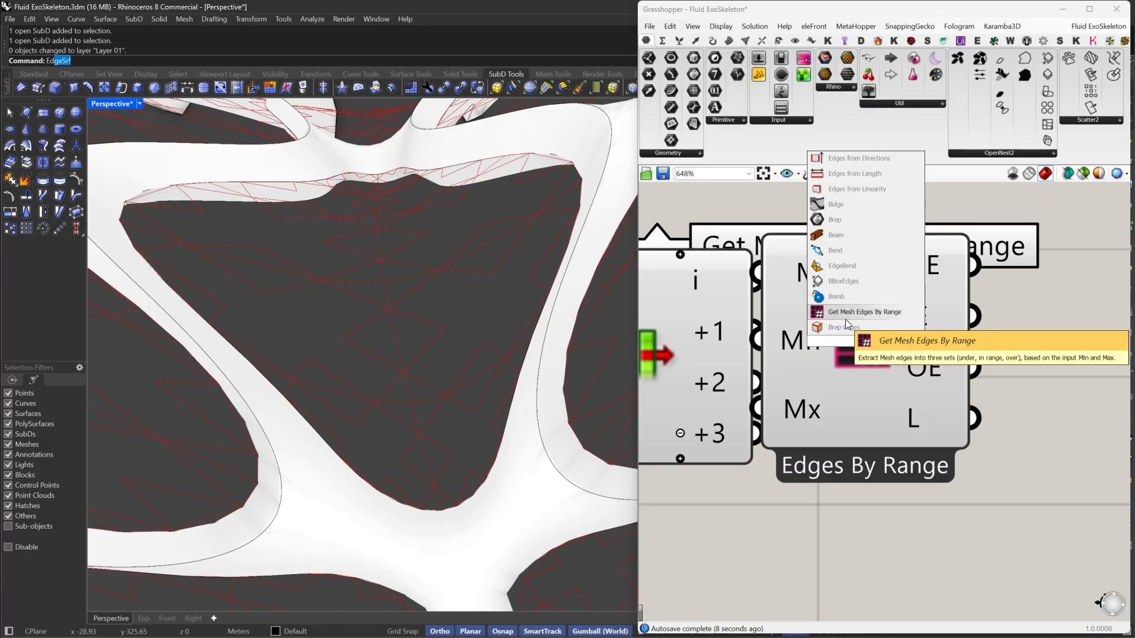
left_click(874, 343)
key("Delete")
scroll(874, 342, "down", 3)
double_click(884, 334)
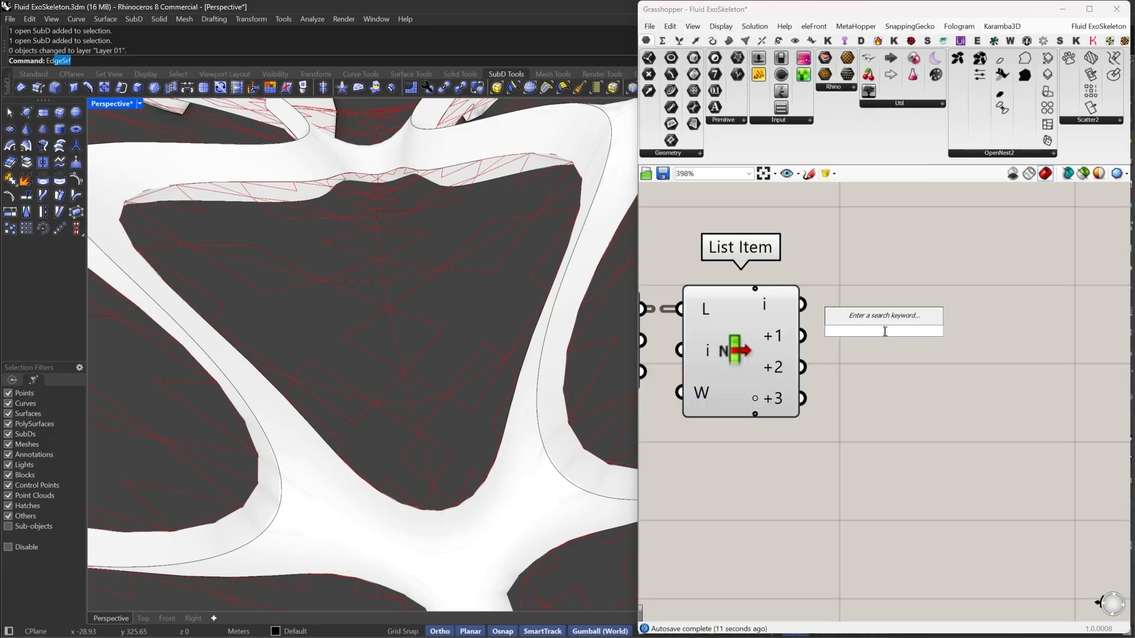
type("ed b")
key("Return")
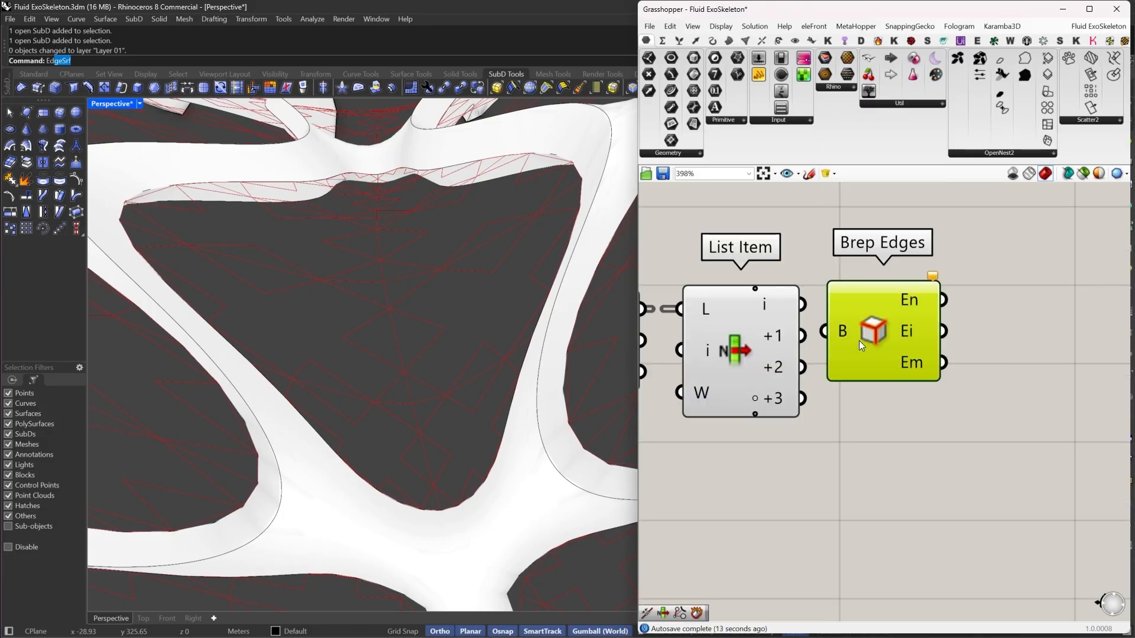
key("Delete")
Add an Edge Surface component next to the List Item component
scroll(904, 360, "down", 3)
double_click(896, 350)
type("edge")
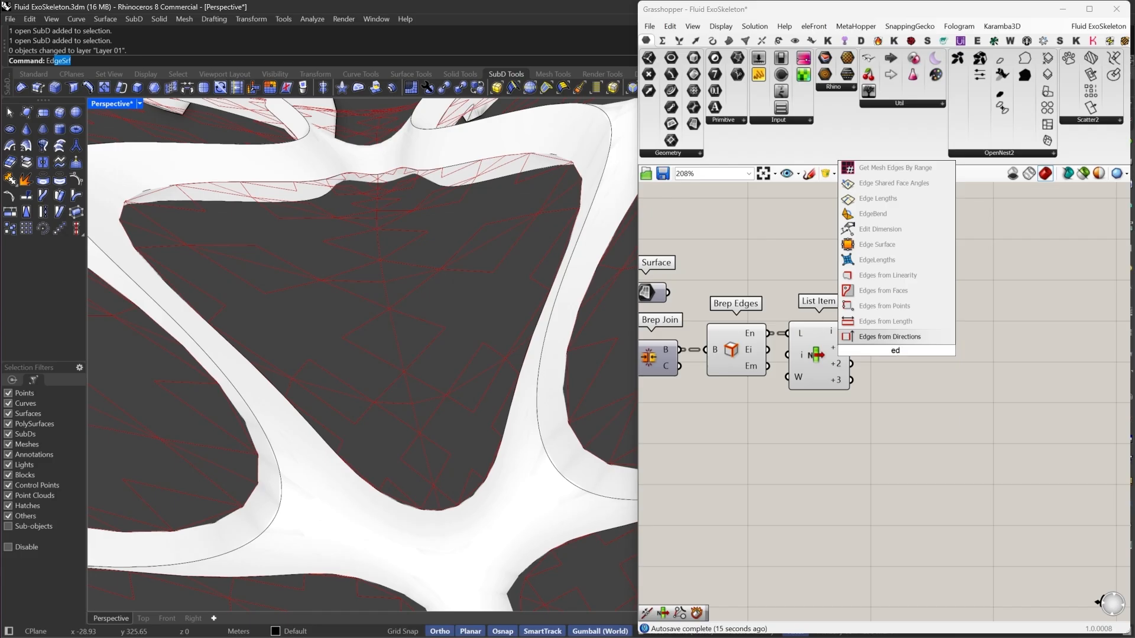
left_click(874, 307)
scroll(845, 364, "up", 2)
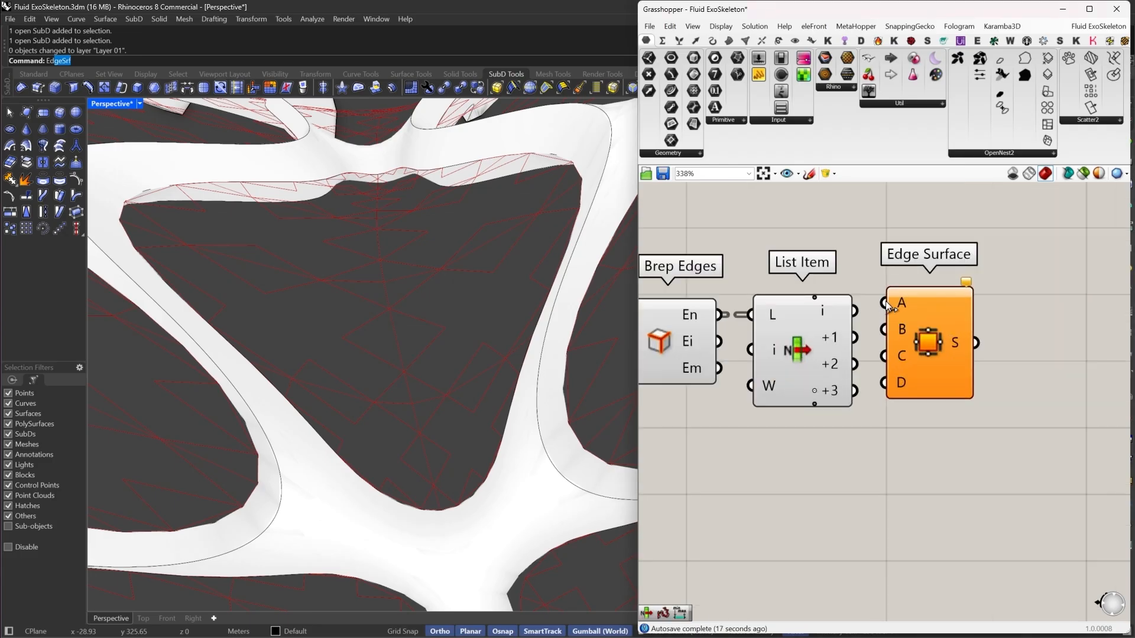
Connect List Item outputs i, +1, +2 and +3 to Edge Surface inputs A to D, and hide the Brep Edges and List Item previews
mouse_move(883, 303)
left_mouse_down()
mouse_move(855, 310)
mouse_move(884, 329)
left_mouse_up()
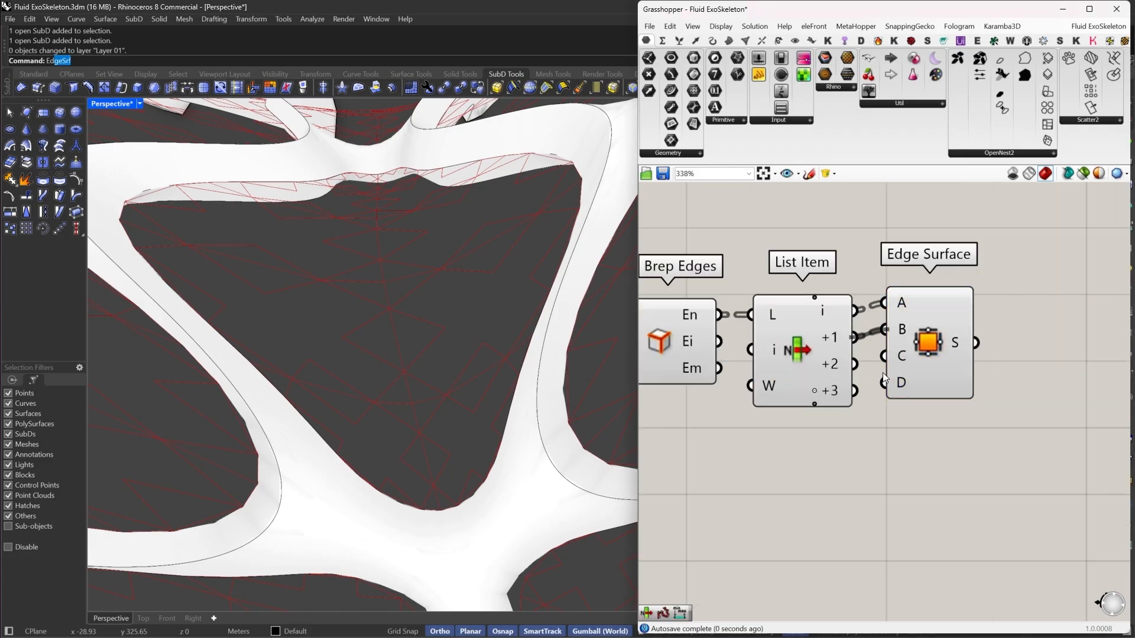
left_click_drag(854, 364, 853, 391)
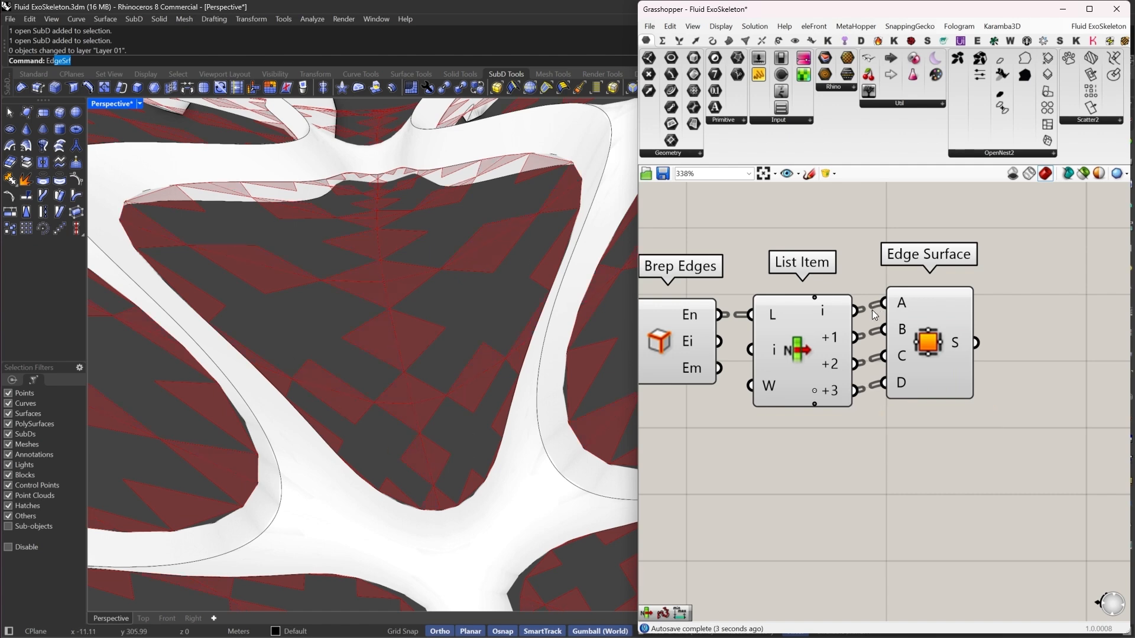
right_click_drag(874, 313, 950, 310)
left_click_drag(883, 229, 580, 499)
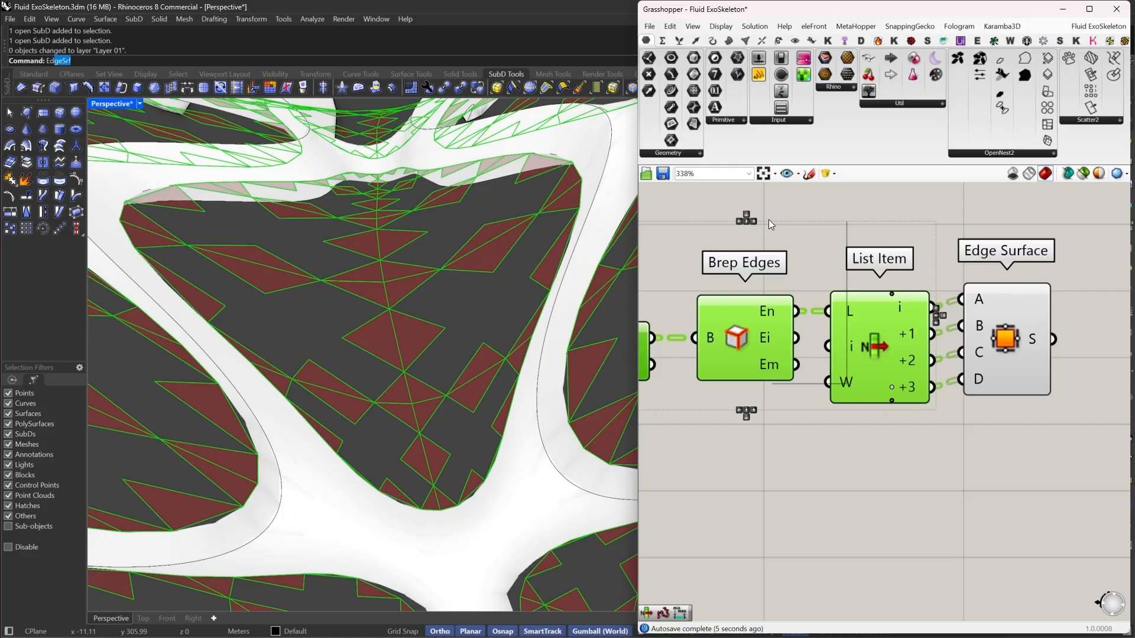
left_click(792, 241)
Move the Surface component above Edge Surface at the end of the definition and add a Merge component beside them
right_click_drag(471, 299, 542, 385)
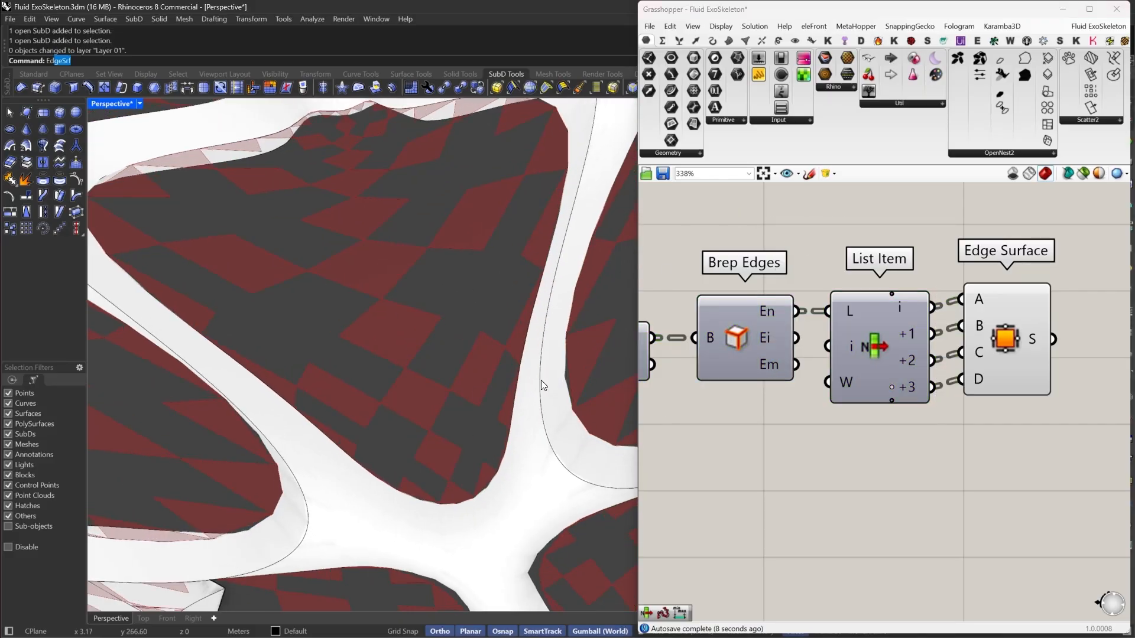
left_click(1025, 334)
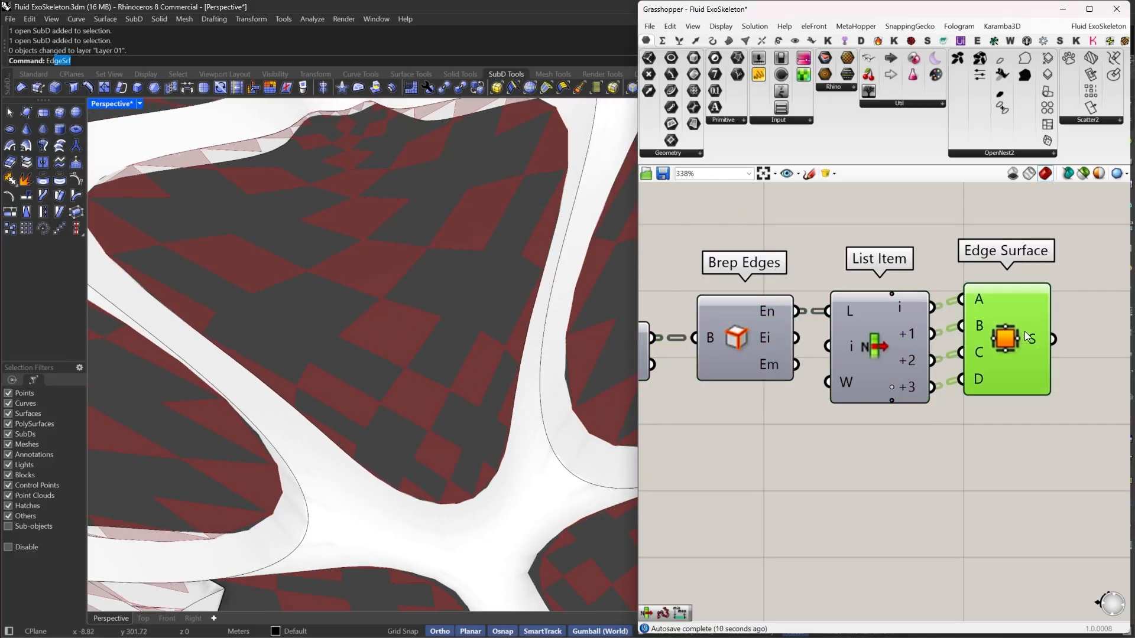
scroll(1016, 317, "down", 3)
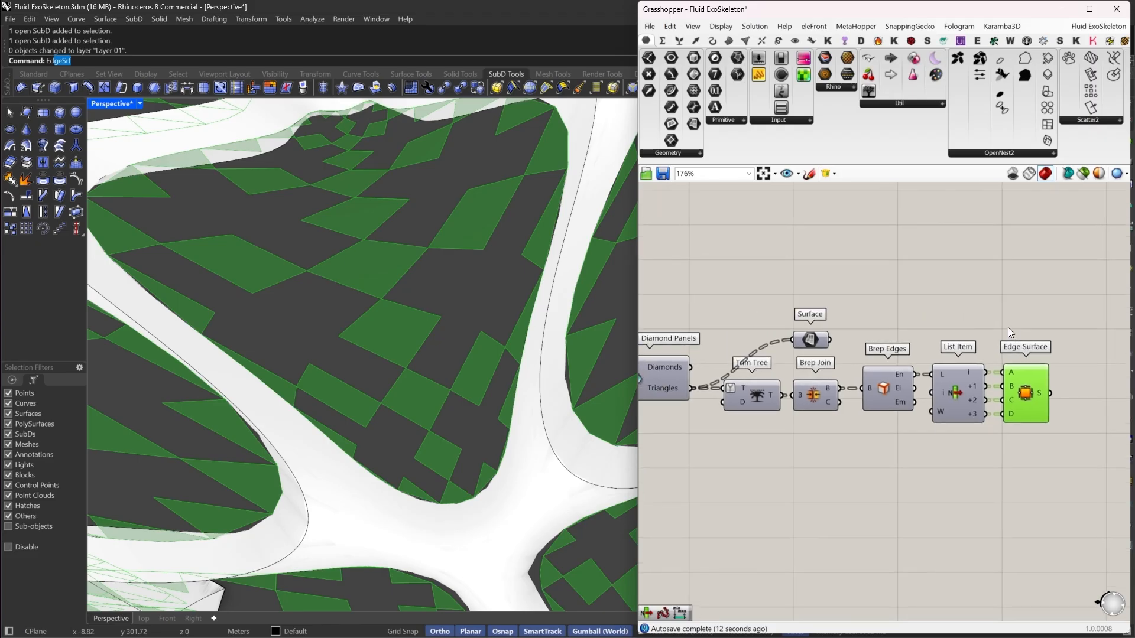
left_click_drag(793, 339, 697, 360)
left_click_drag(811, 343, 1027, 336)
right_click_drag(1058, 340, 865, 340)
double_click(905, 354)
type("merge")
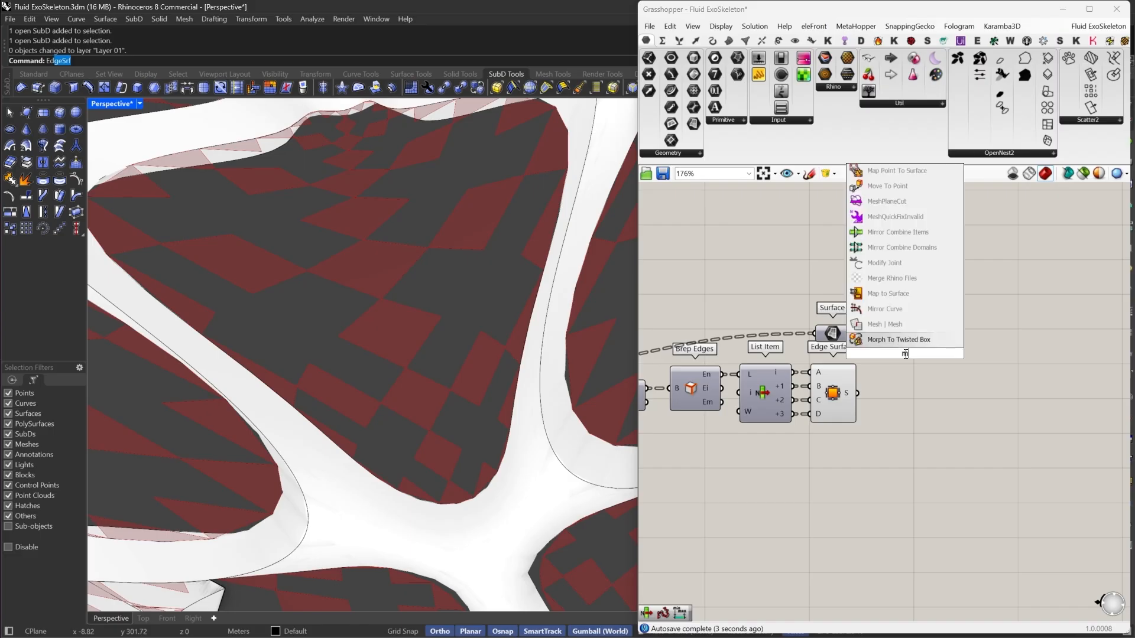
left_click(897, 342)
Connect Surface and Edge Surface to Merge inputs D1 and D2, hide their previews, and align Merge with the Surface component
right_click(846, 378)
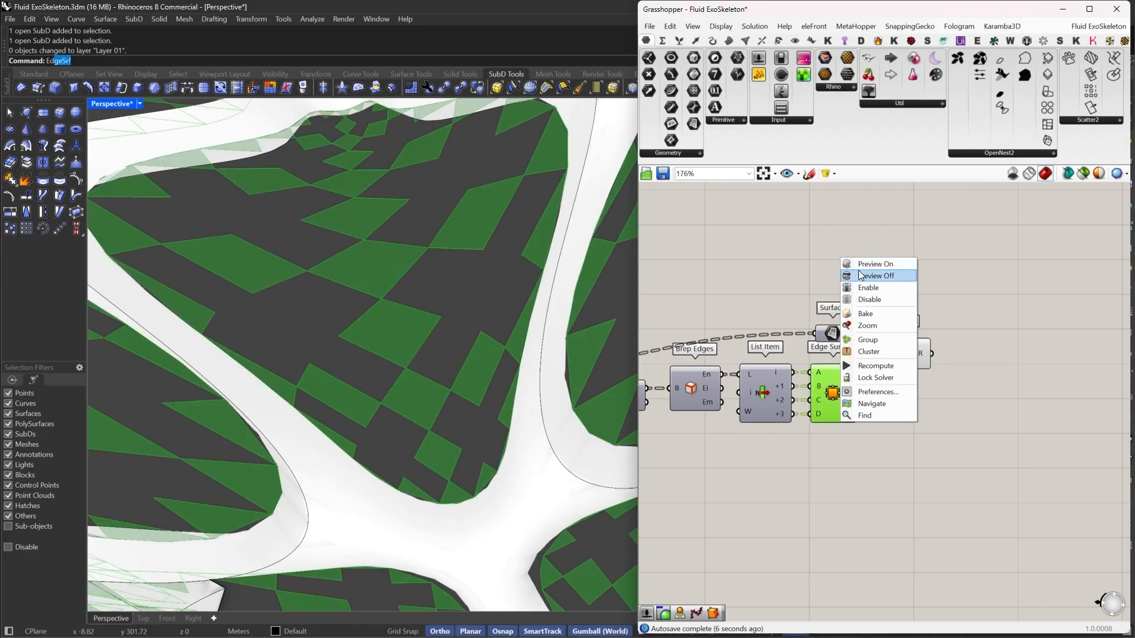
left_click(870, 267)
left_click_drag(883, 348, 859, 396)
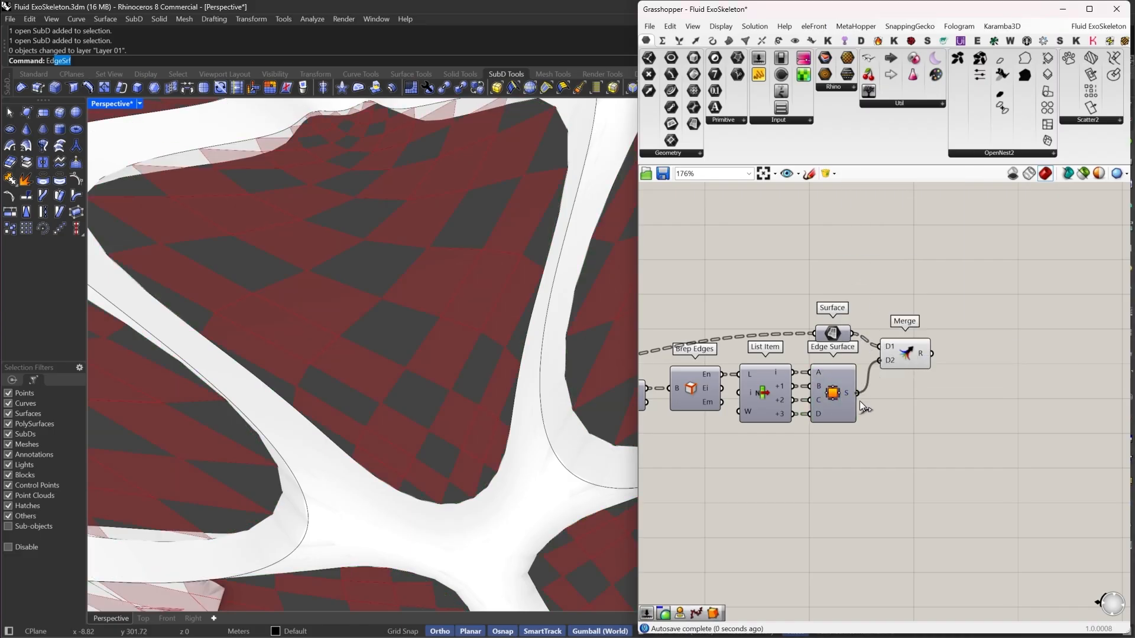
scroll(901, 366, "up", 5)
left_click(894, 368)
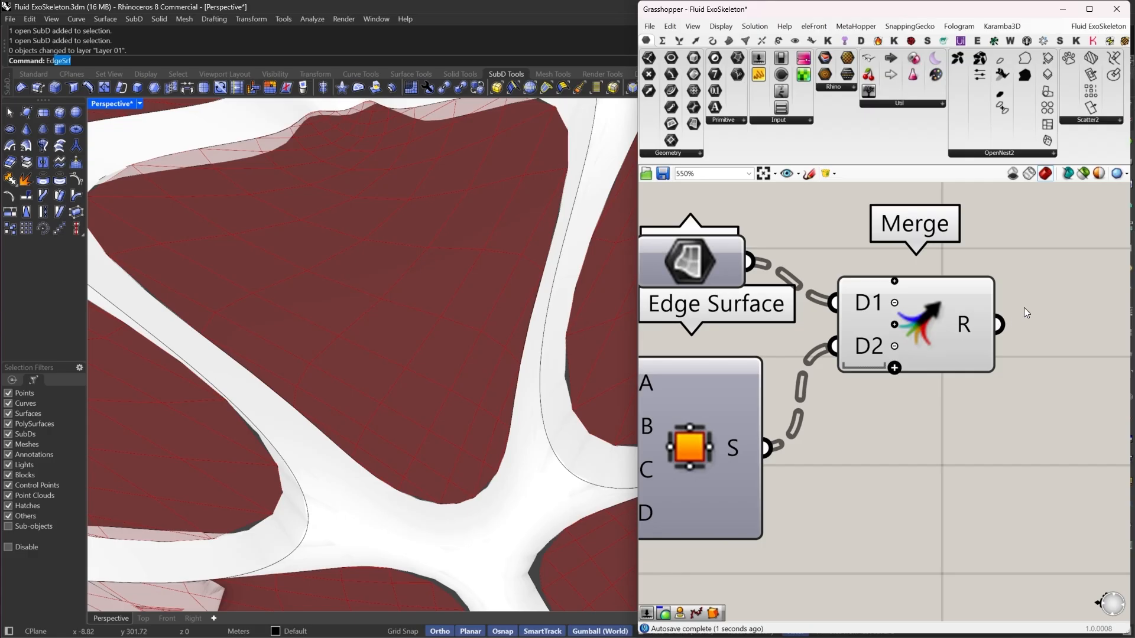
left_click_drag(946, 349, 987, 310)
scroll(958, 313, "down", 3)
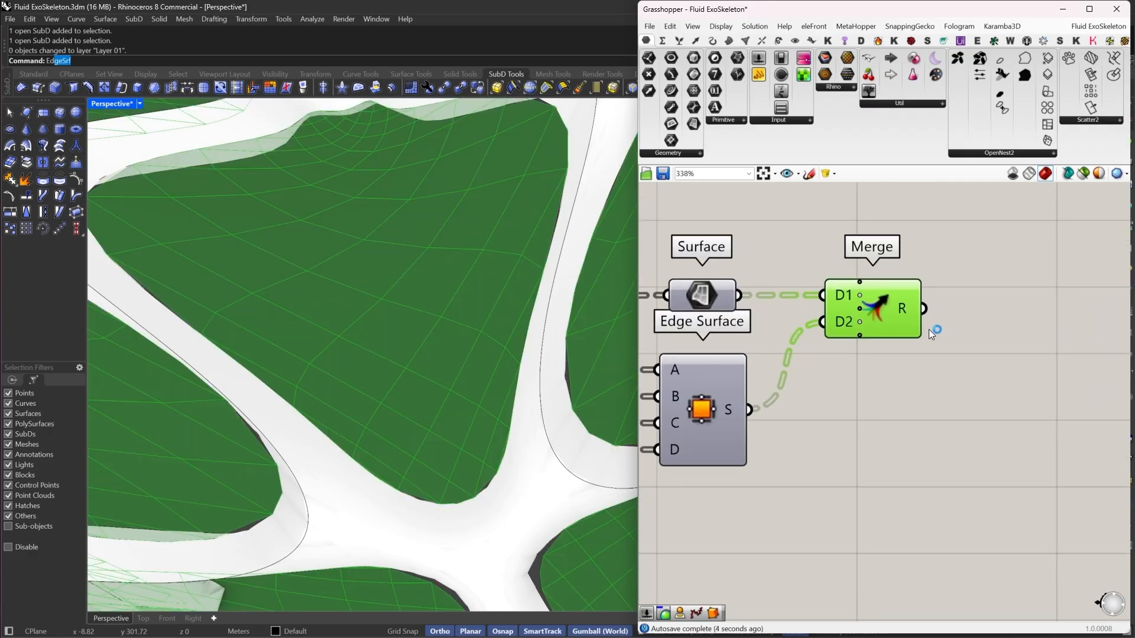
Bake the merged panels into the Rhino model with the default attributes
scroll(928, 329, "down", 3)
right_click(881, 314)
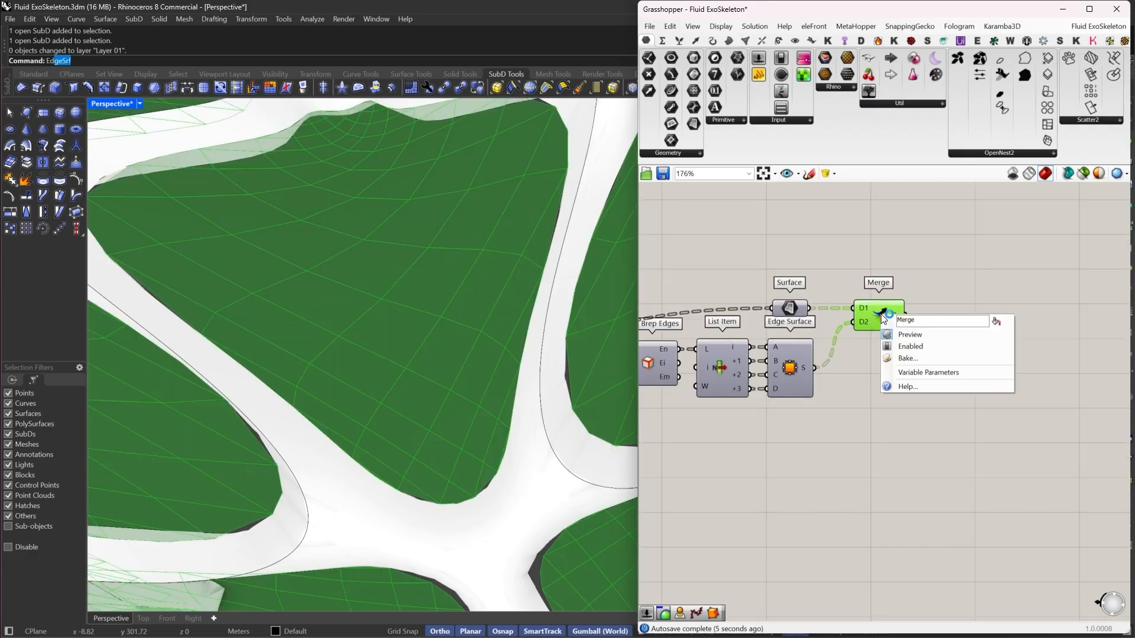
left_click(909, 360)
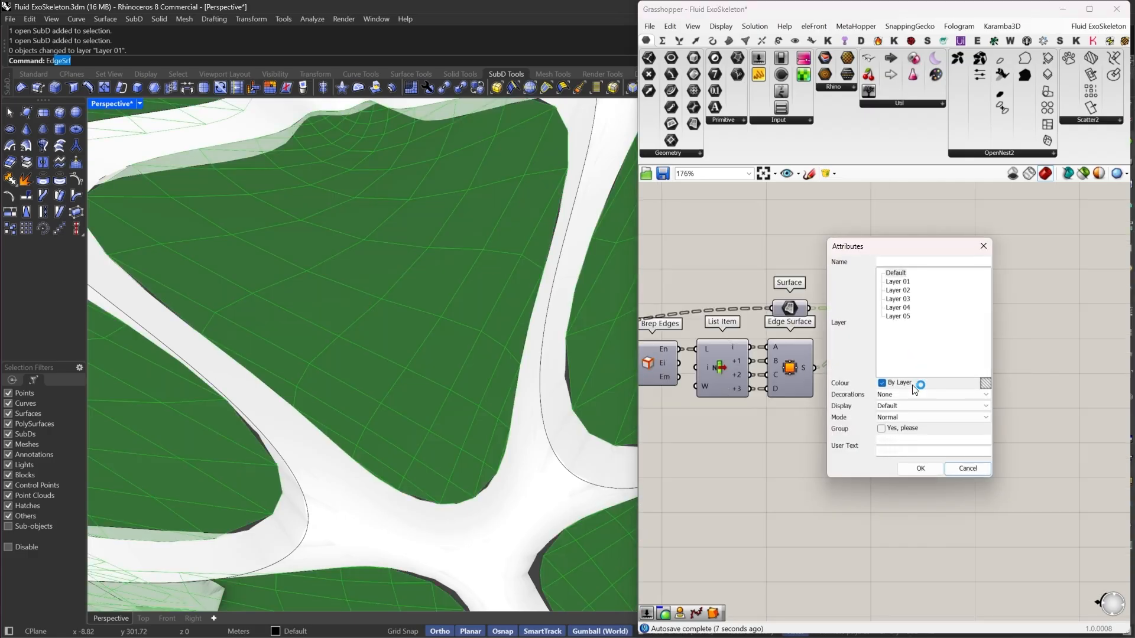
left_click(917, 467)
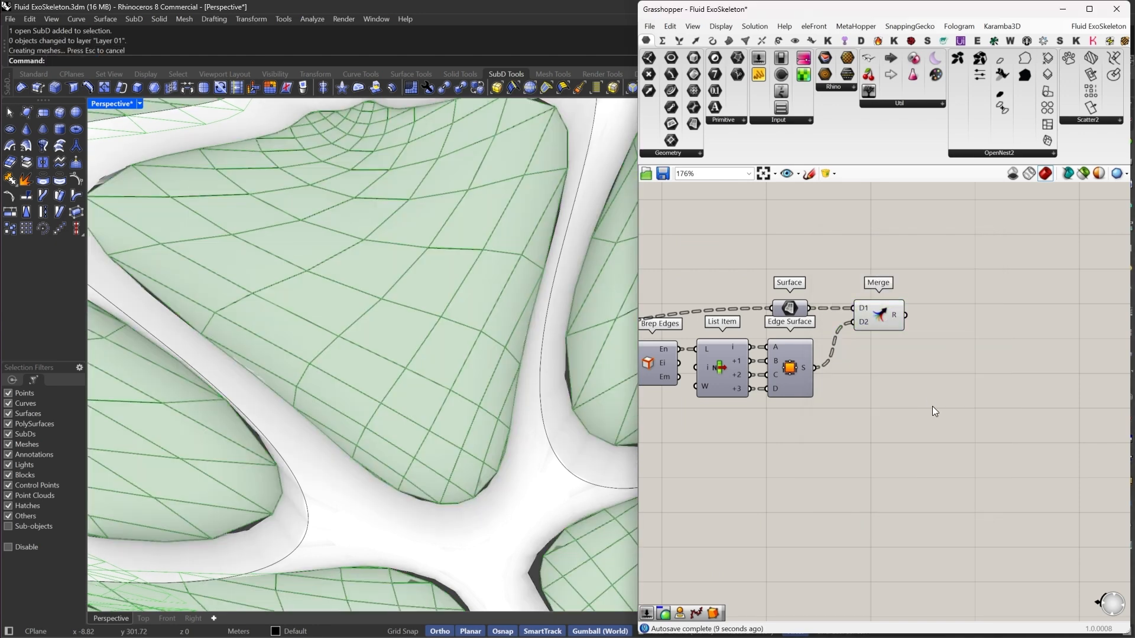
Turn off the preview of the Surface, Edge Surface and Merge components
left_click_drag(932, 406, 767, 222)
right_click(823, 251)
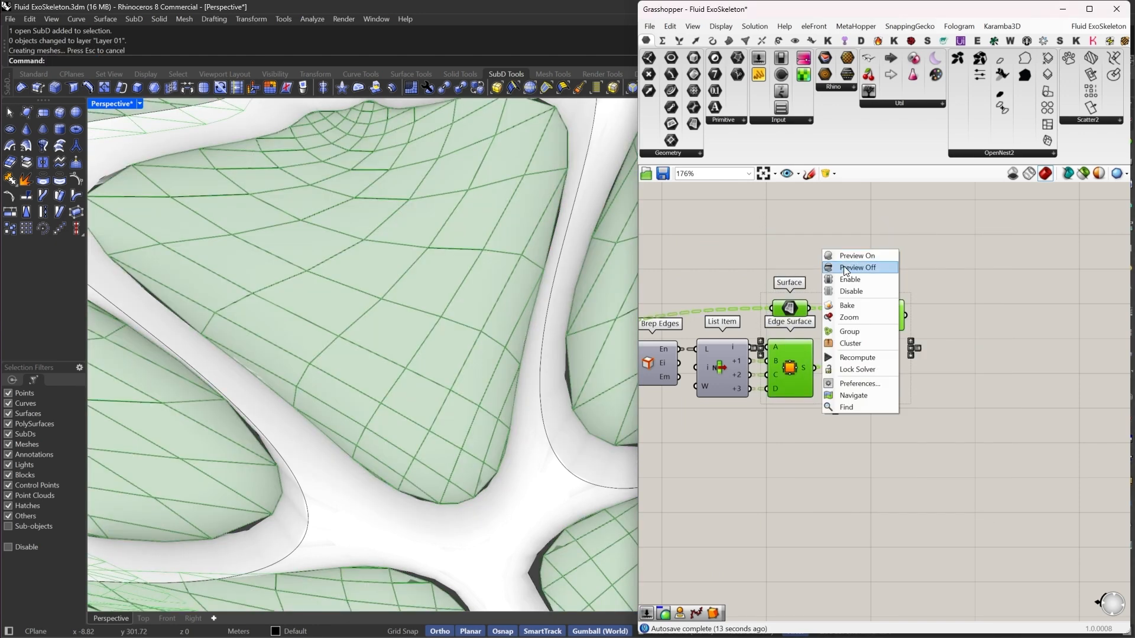
left_click(846, 267)
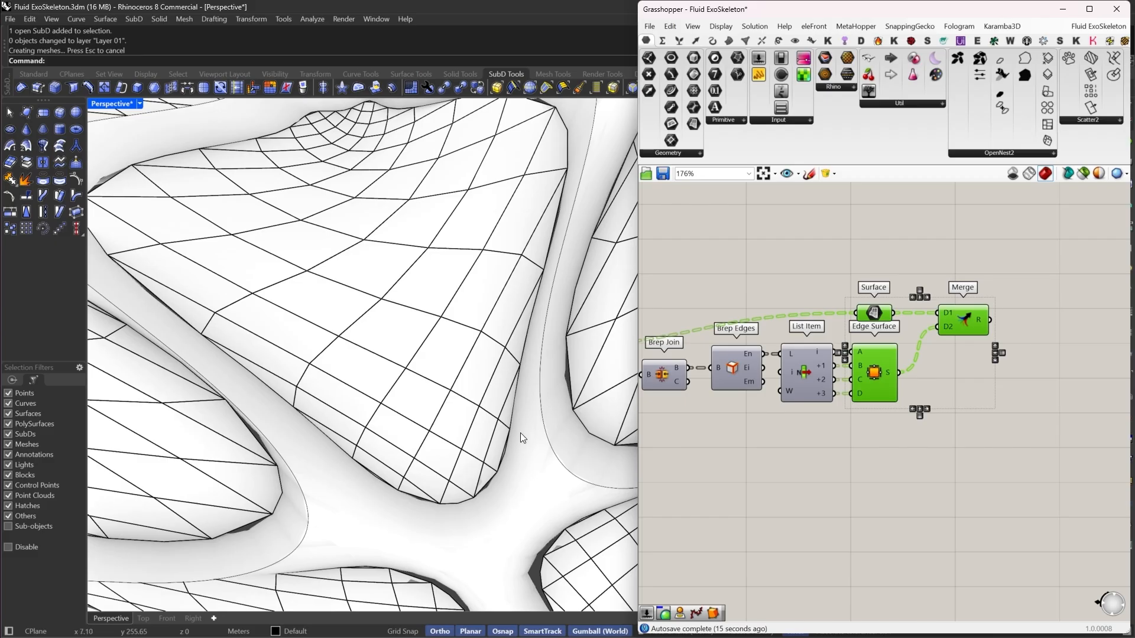
Collapse the Grasshopper window and examine the baked diamond panels between the exoskeleton ribs from inside the vault
right_click_drag(520, 437, 480, 260)
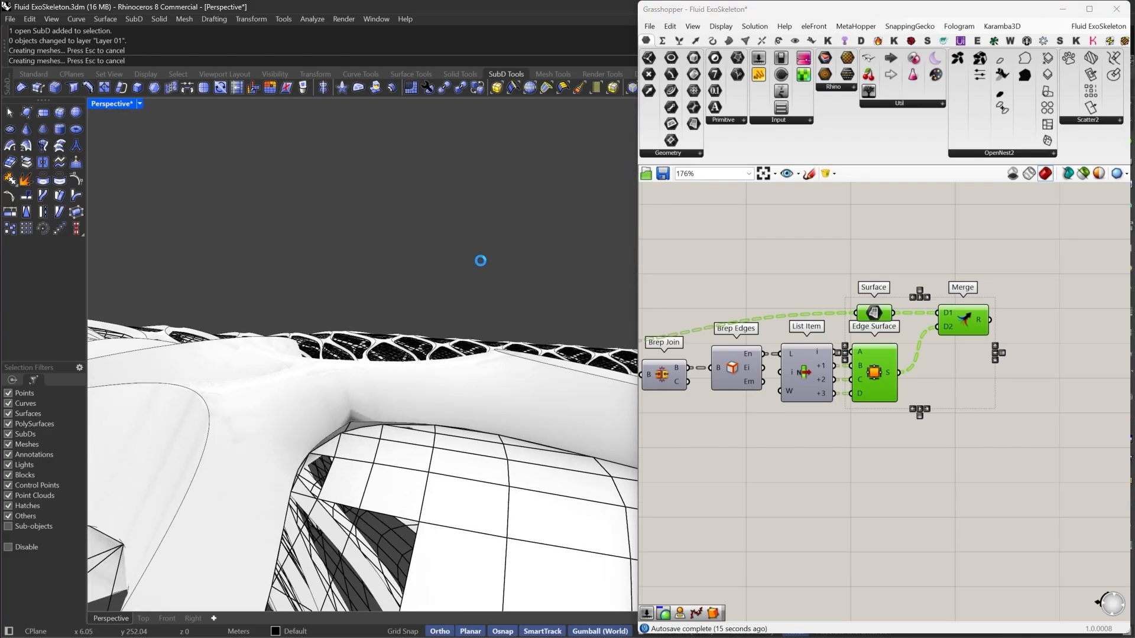
scroll(446, 238, "down", 5)
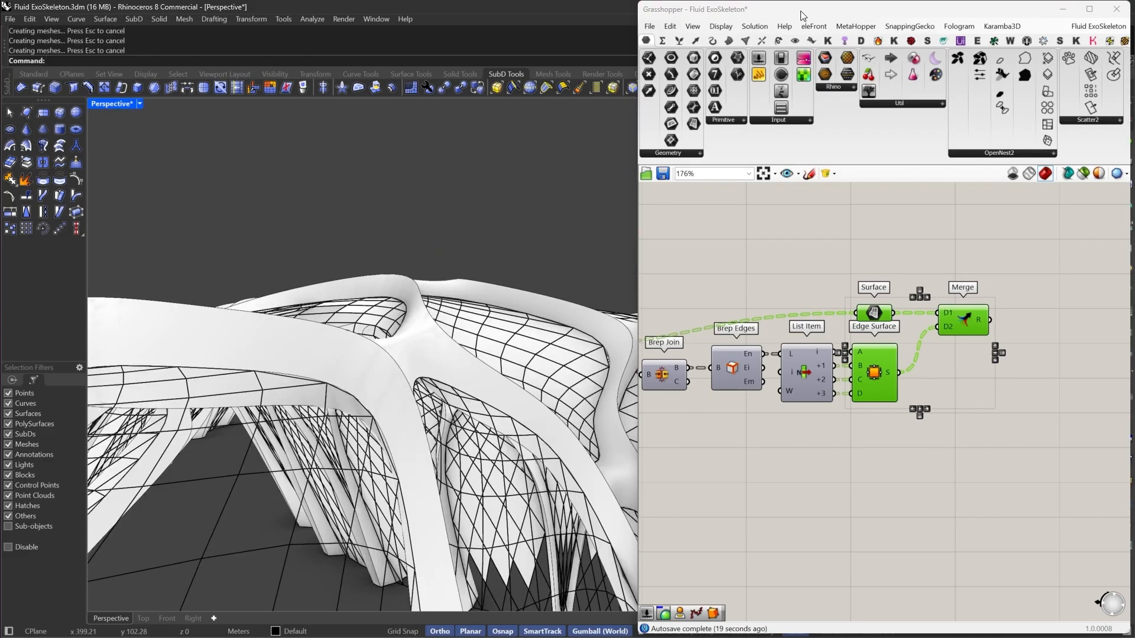
double_click(800, 10)
scroll(239, 520, "up", 5)
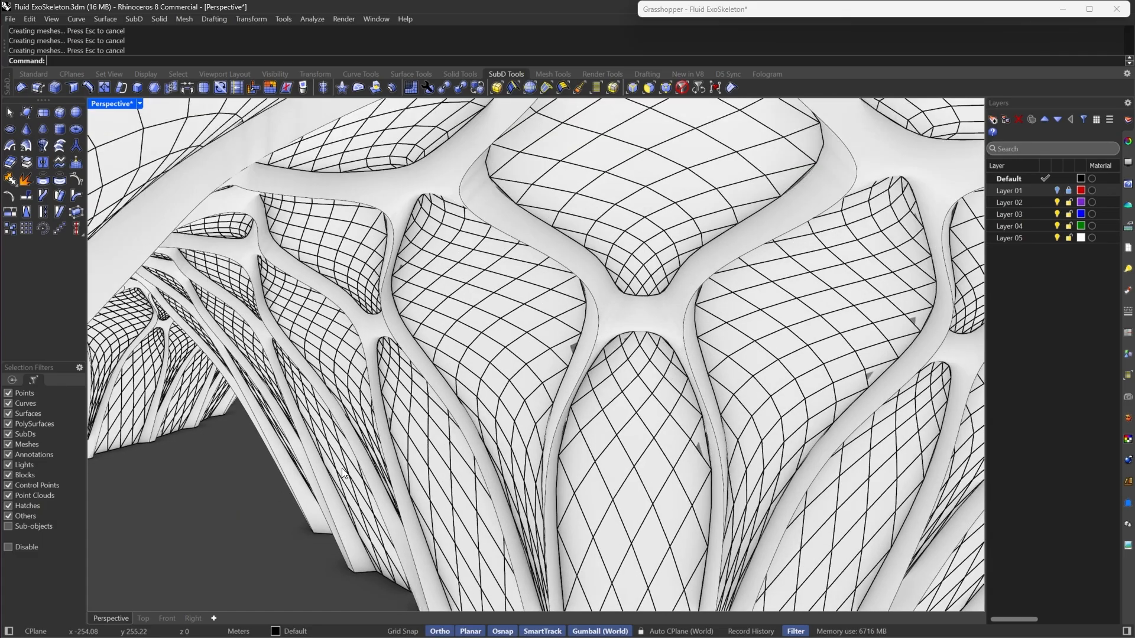
right_click_drag(343, 473, 352, 584)
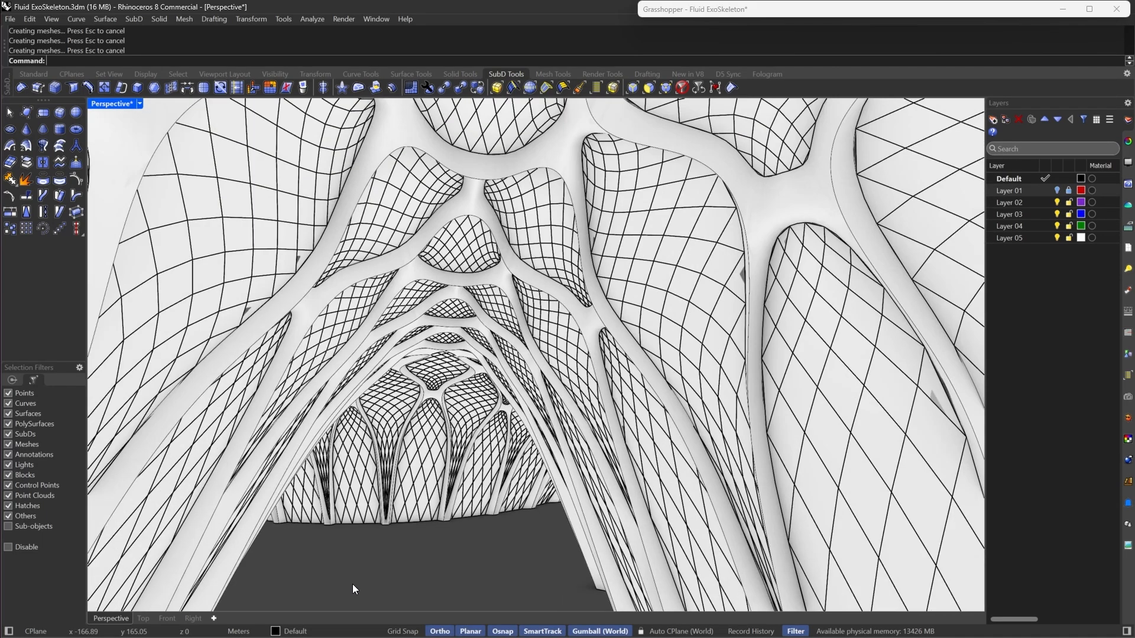
right_click_drag(483, 558, 483, 539)
right_click_drag(727, 301, 245, 177)
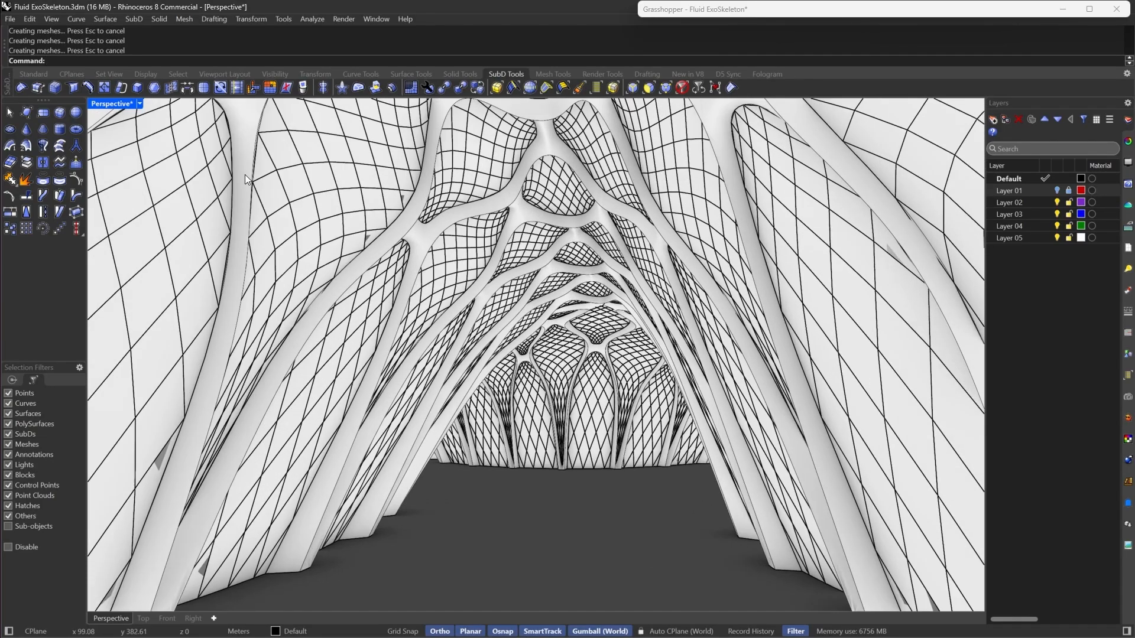
Try the Copy of Arctic 01 display mode in the Perspective viewport
left_click(140, 103)
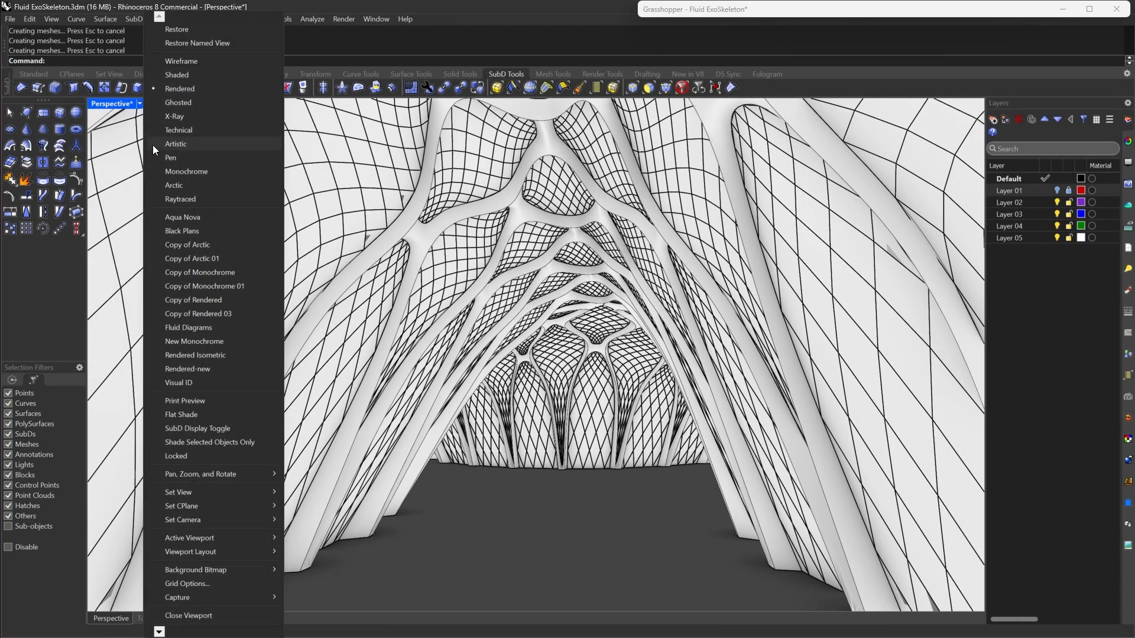
left_click(182, 258)
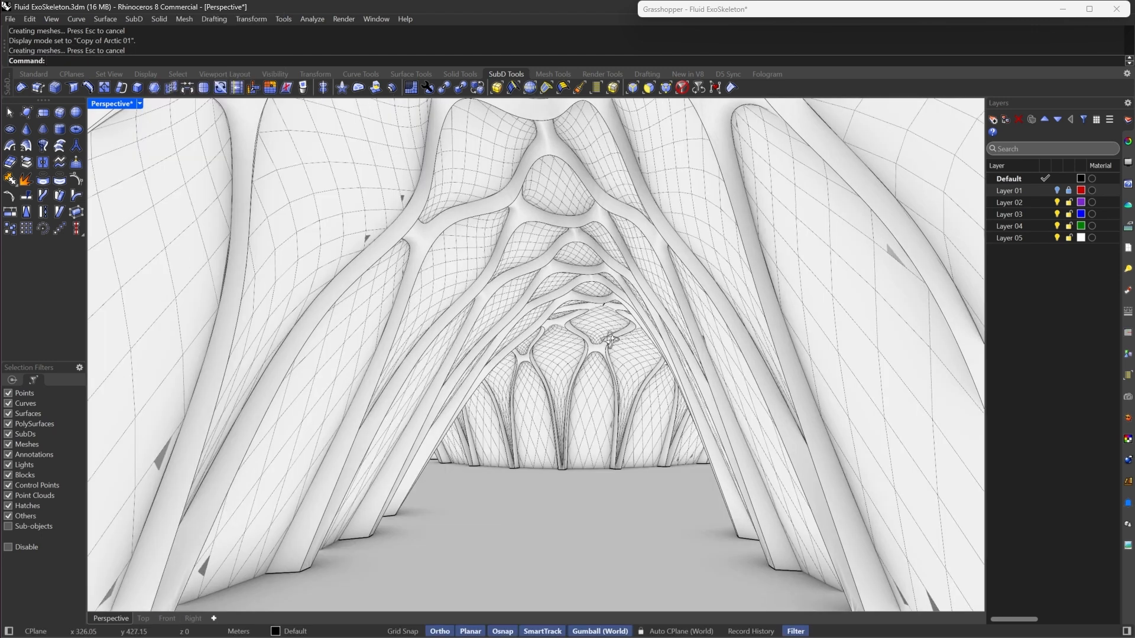
right_click_drag(610, 340, 621, 343)
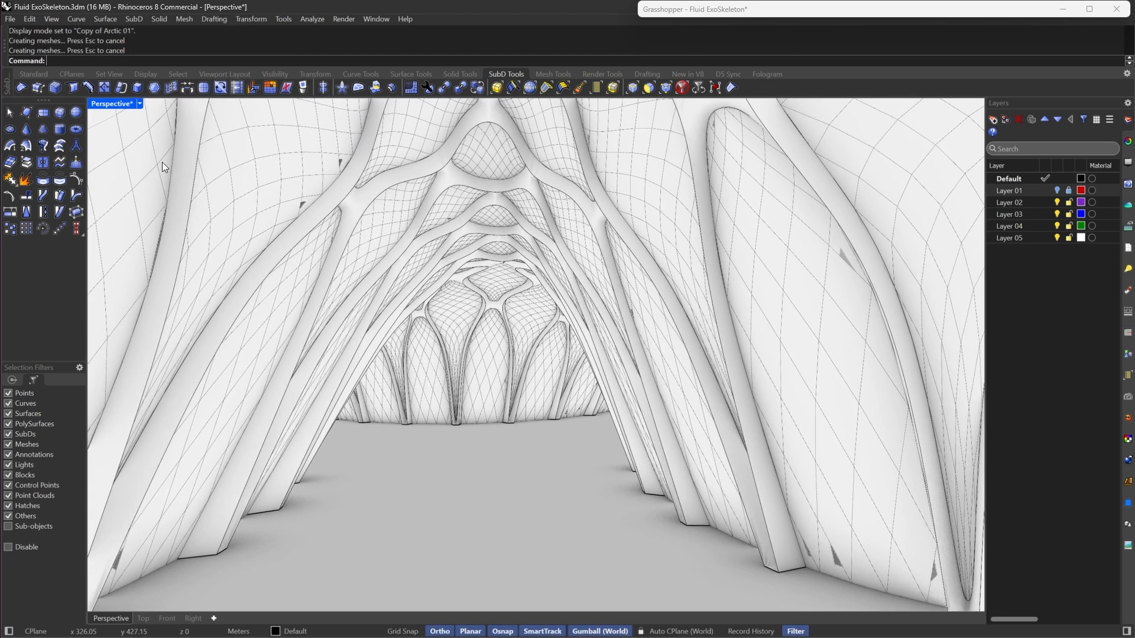
Try the Copy of Monochrome and Copy of Monochrome 01 display modes on the vault interior in the Perspective viewport
left_click(140, 103)
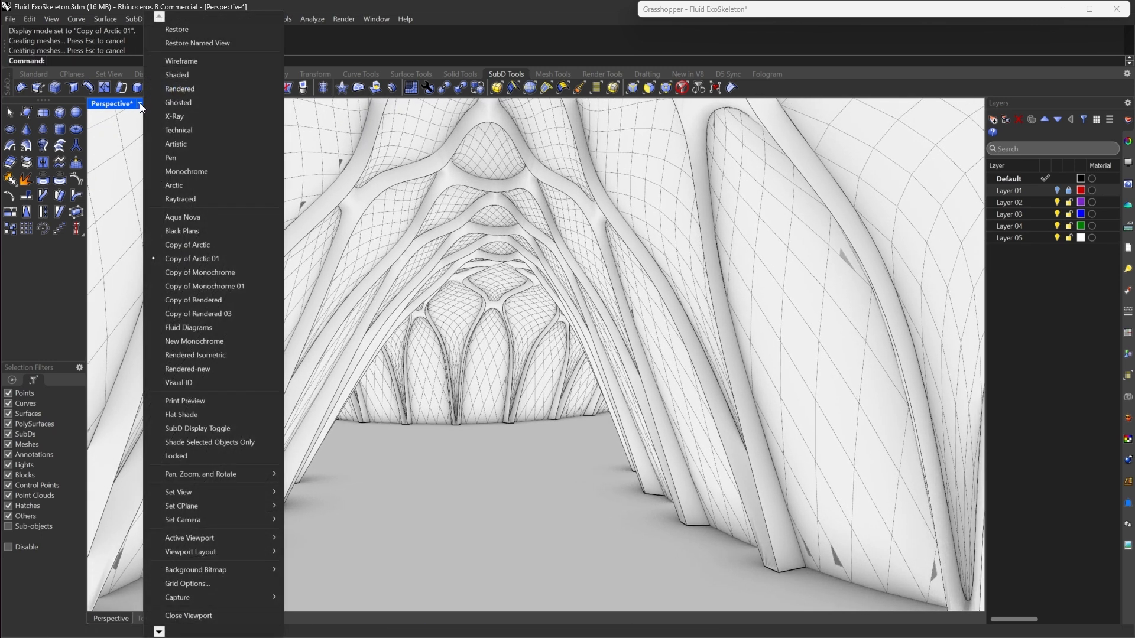
left_click(192, 272)
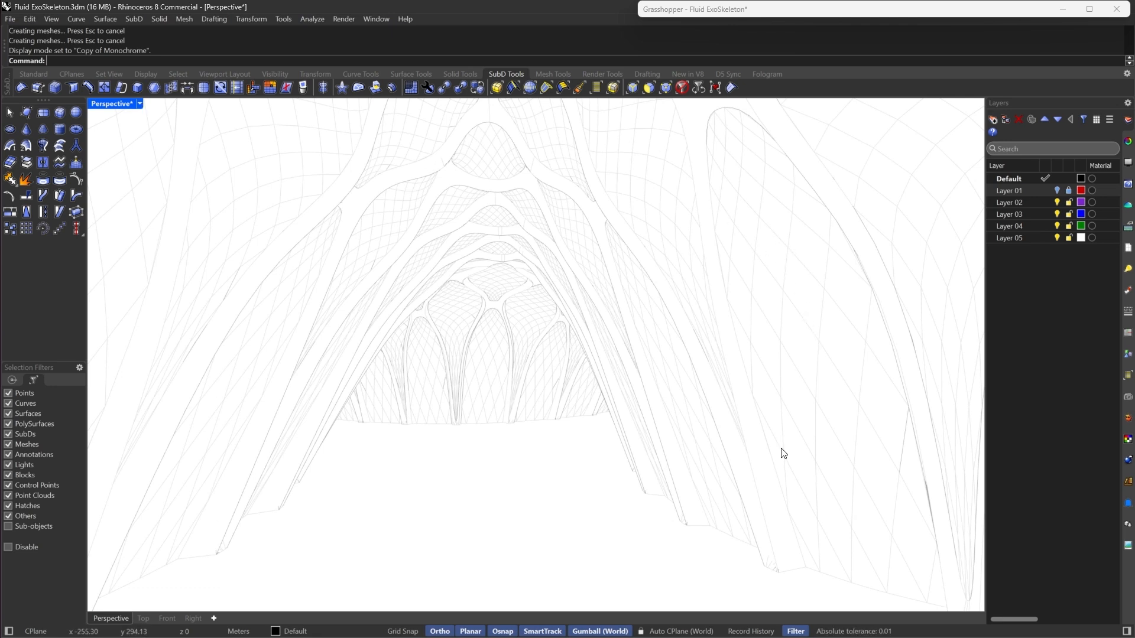
scroll(660, 427, "up", 1)
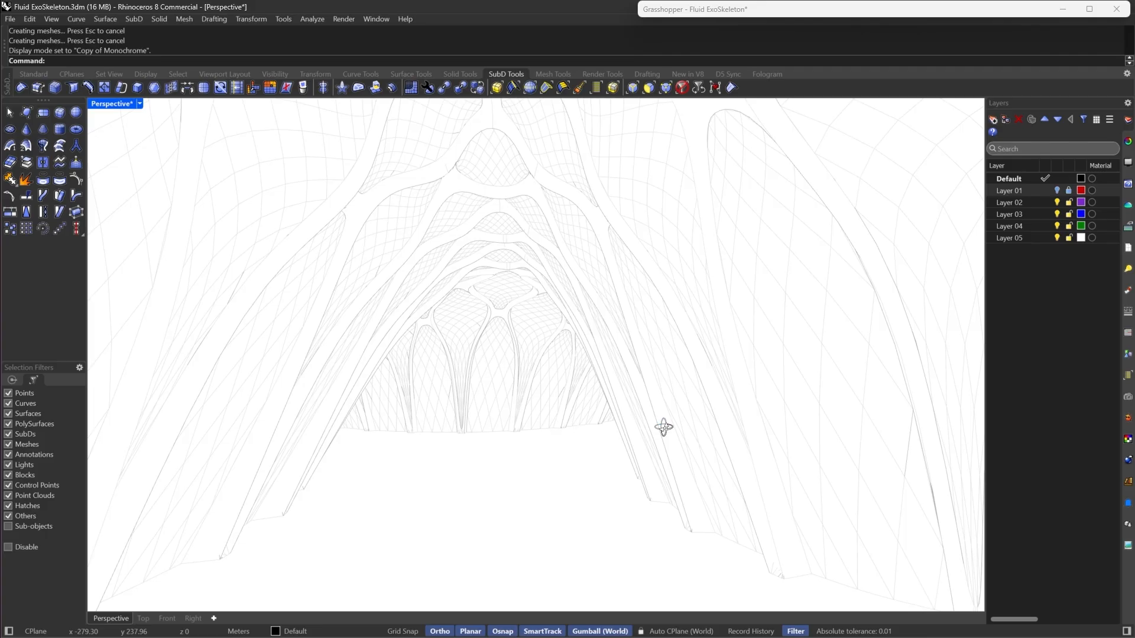
scroll(660, 429, "up", 2)
scroll(659, 430, "up", 1)
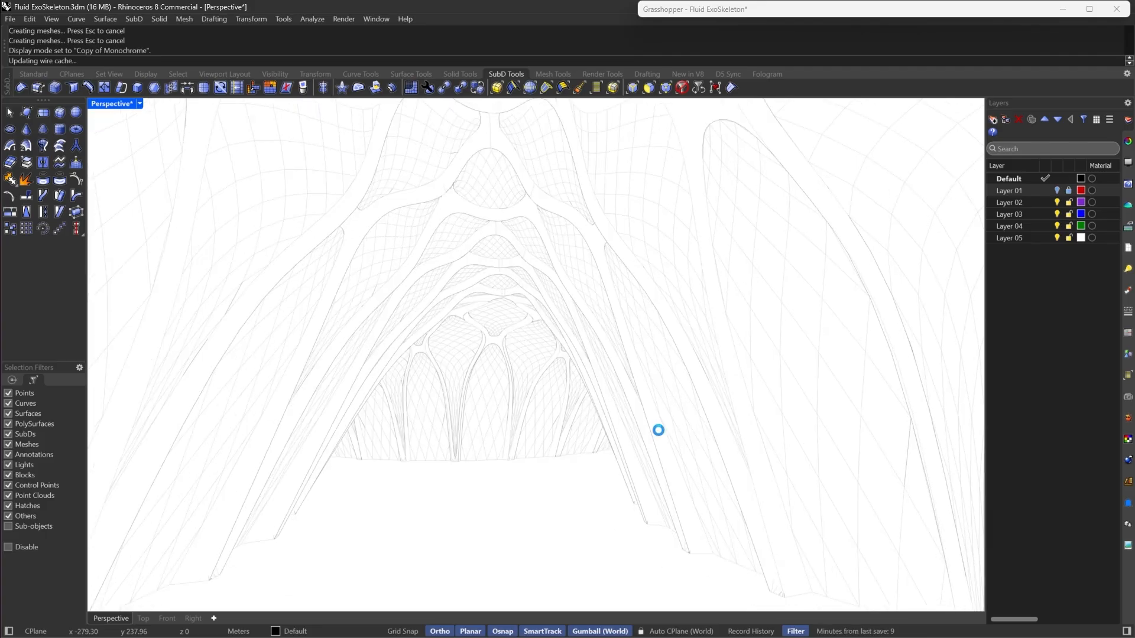
scroll(658, 431, "up", 1)
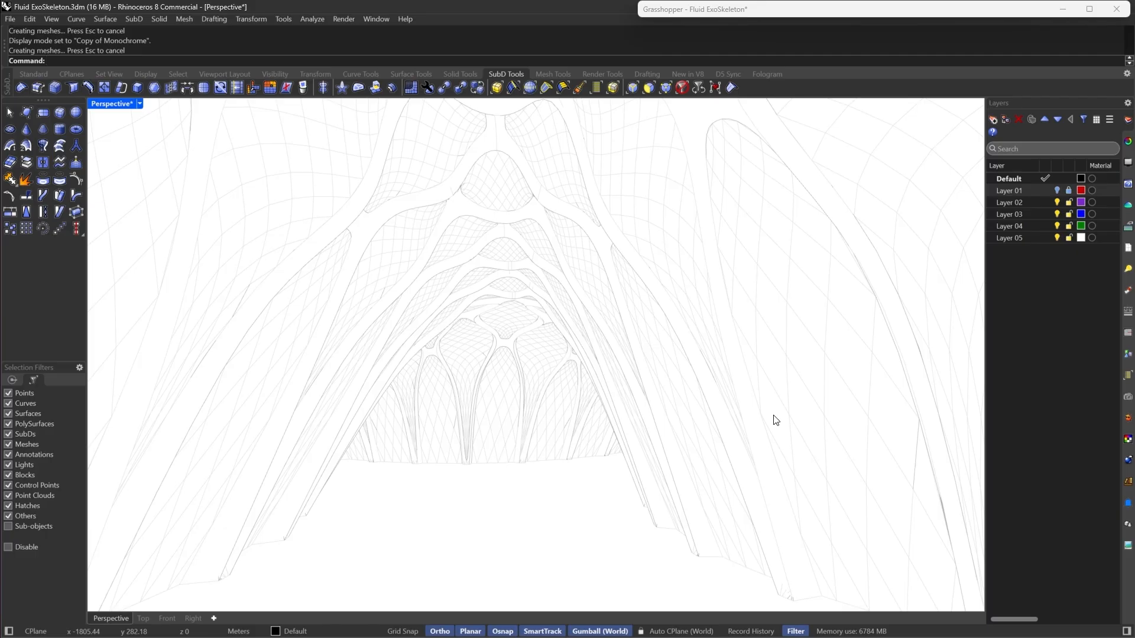
left_click(140, 104)
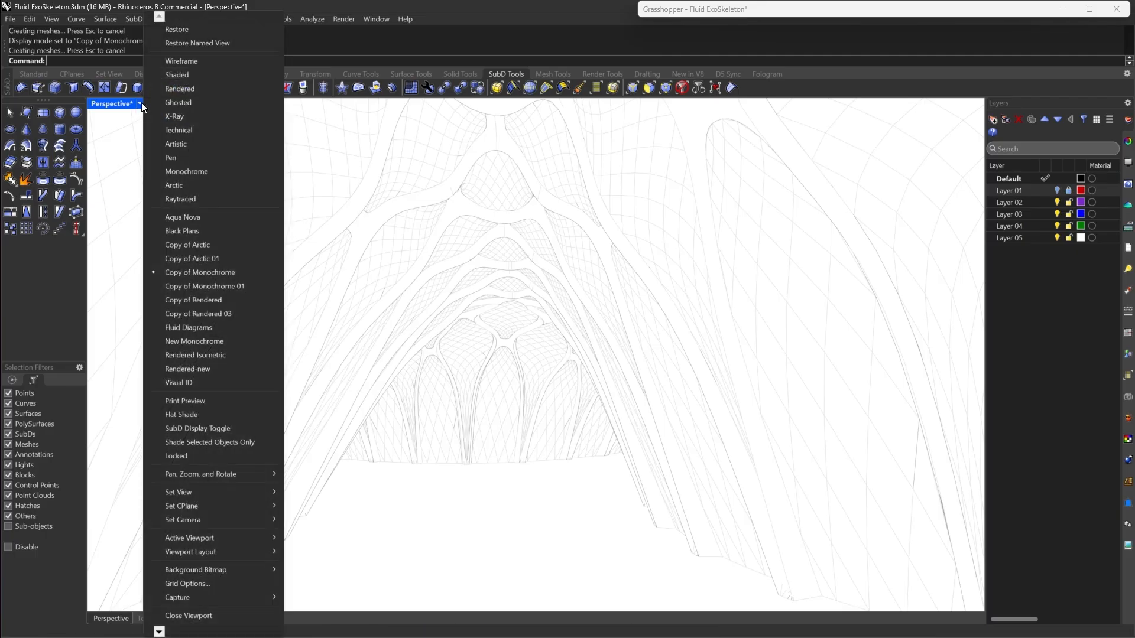
left_click(207, 286)
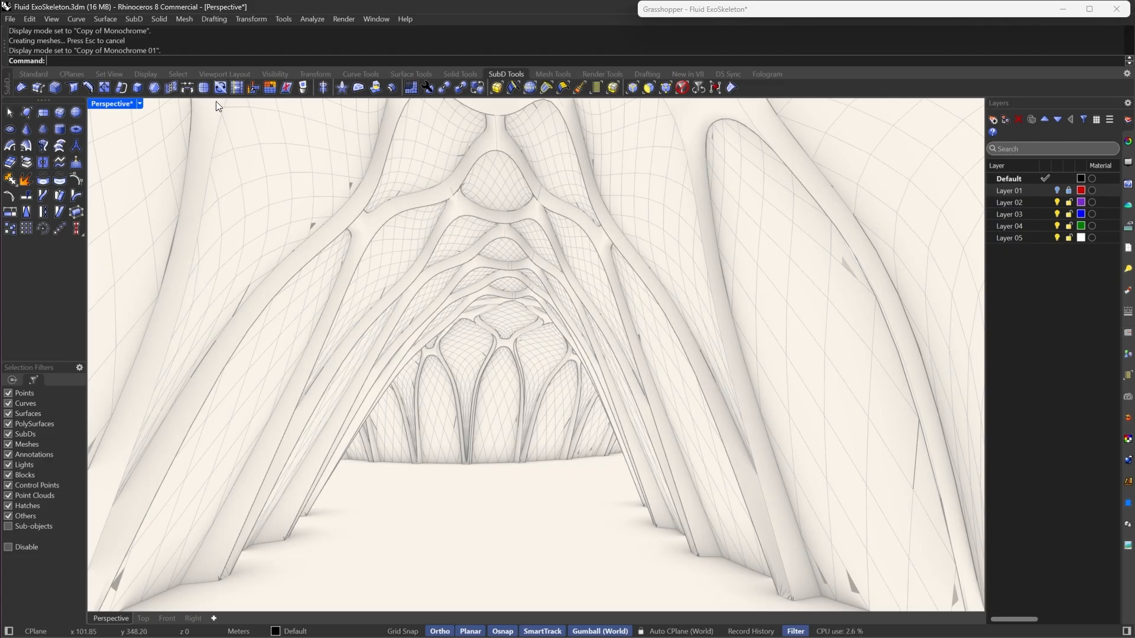
Set the Perspective viewport's display mode to Copy of Rendered and frame the vault interior
left_click(140, 104)
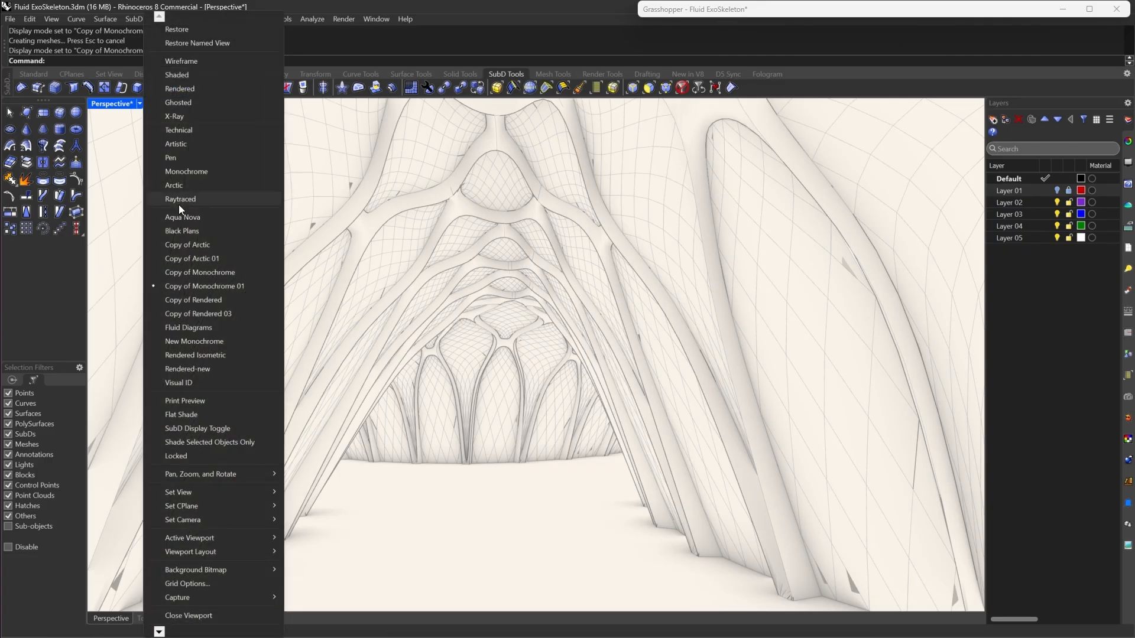
left_click(218, 300)
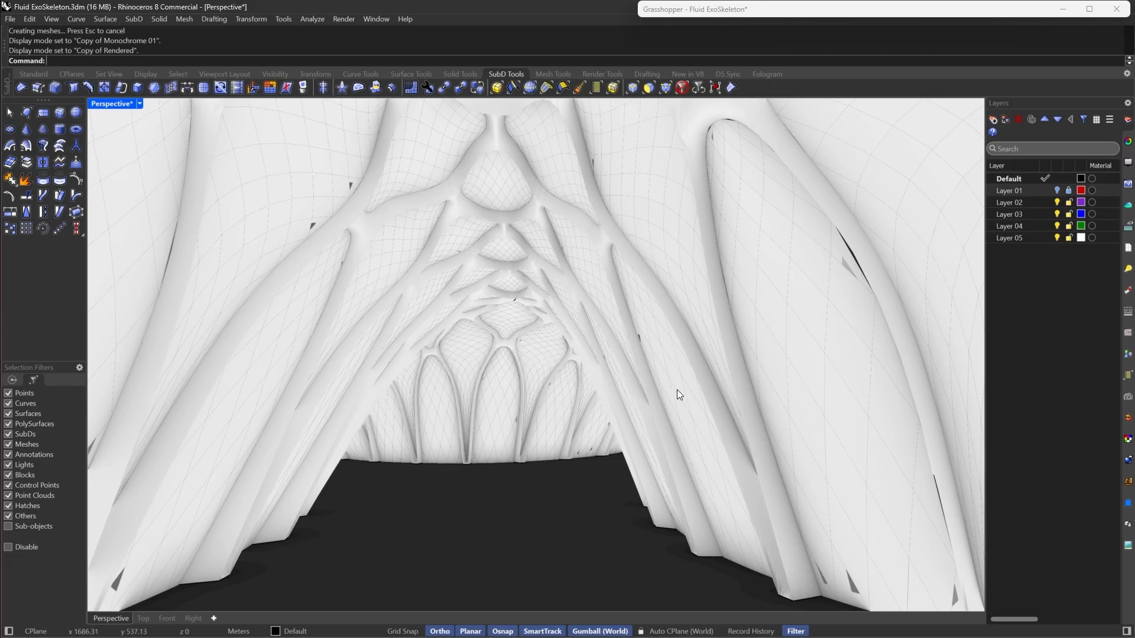
right_click_drag(677, 391, 698, 392)
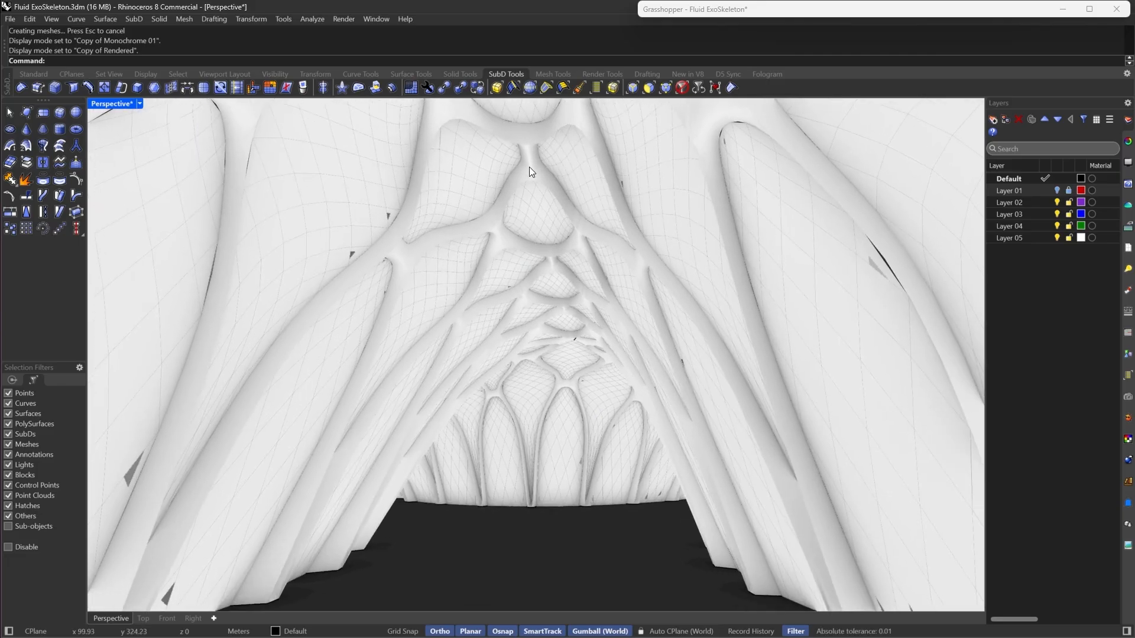
right_click_drag(473, 301, 483, 315)
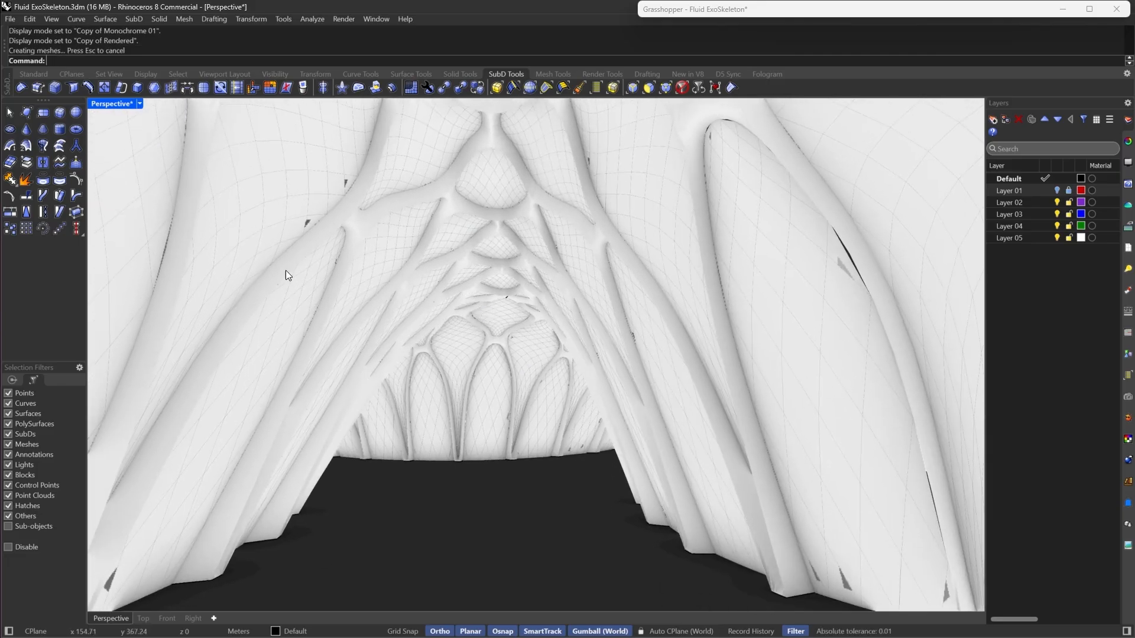
Set the Perspective viewport's display mode to Copy of Rendered 03 and check the vault interior in it
left_click(140, 104)
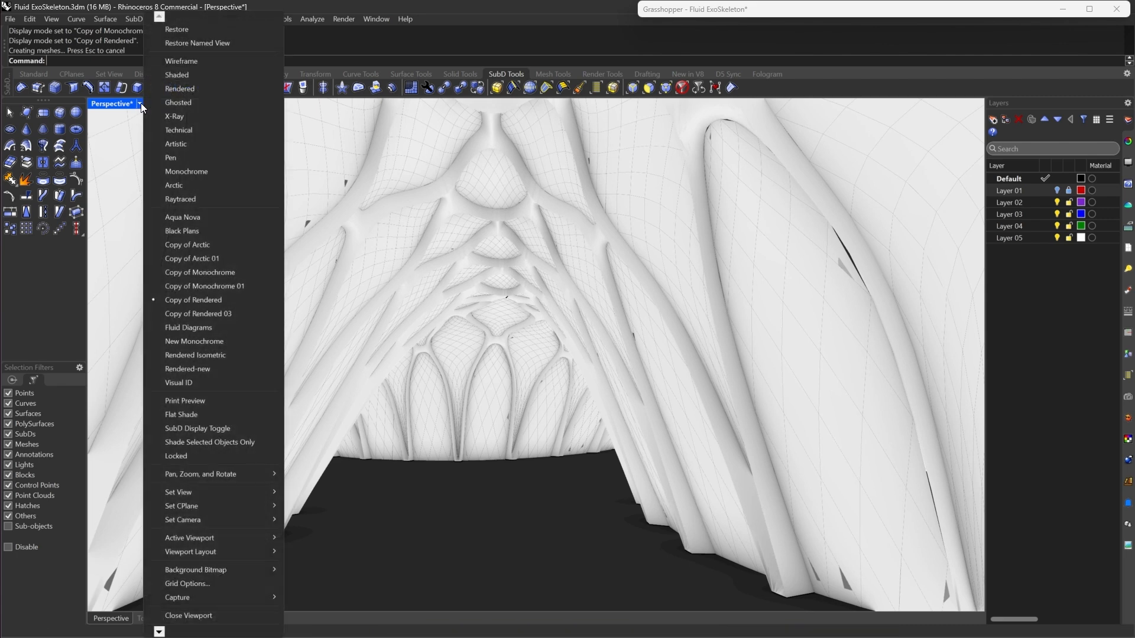
left_click(201, 317)
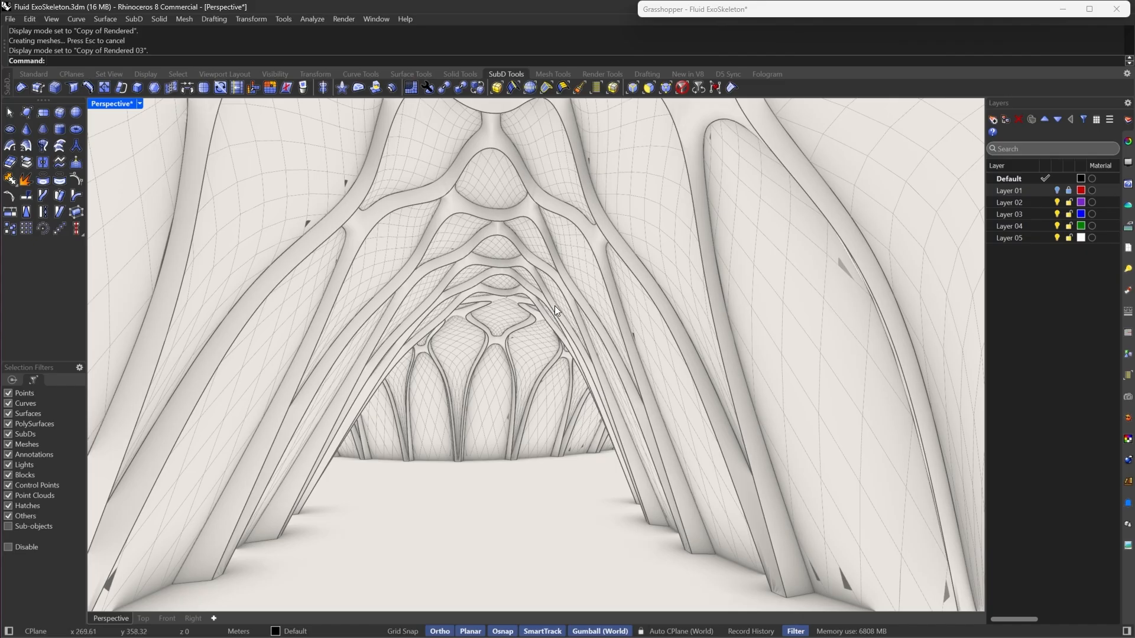
scroll(498, 297, "up", 5)
scroll(496, 298, "down", 5)
scroll(497, 299, "up", 1)
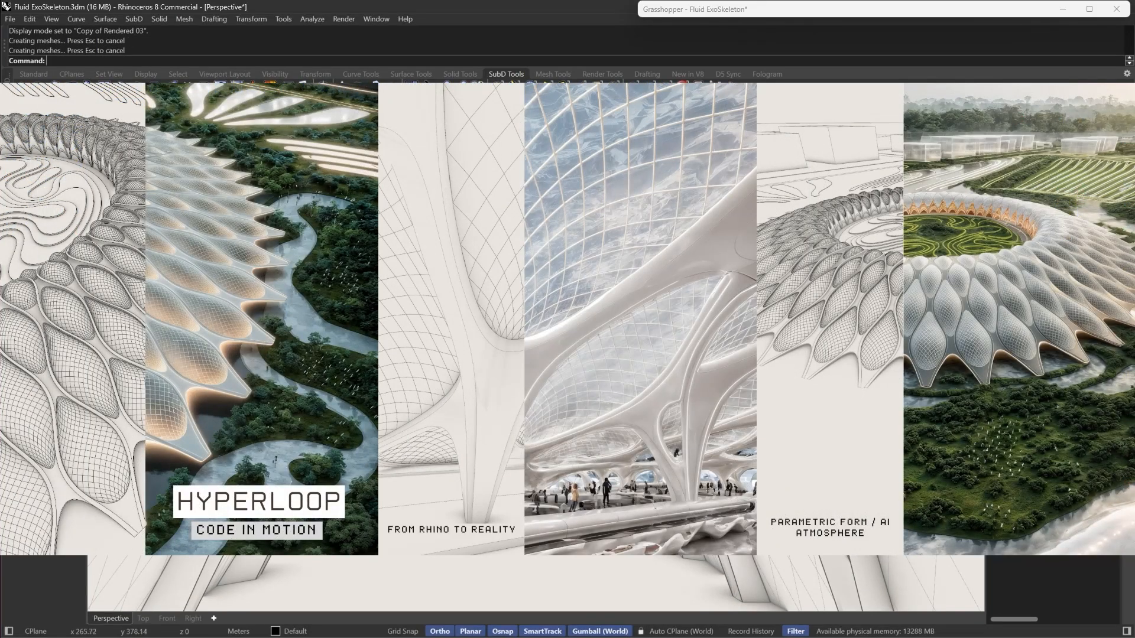
right_click_drag(496, 299, 520, 298)
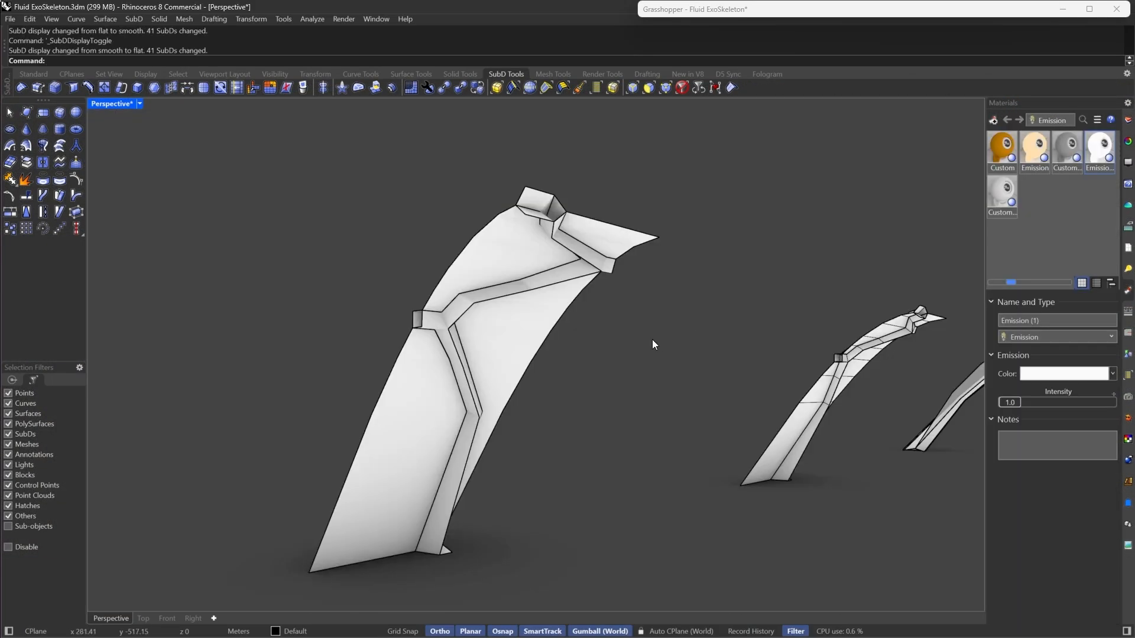
Examine the flat-faceted SubD rib modules and the patterned shells with round openings beside the ribbed vault
right_click_drag(652, 339, 530, 171)
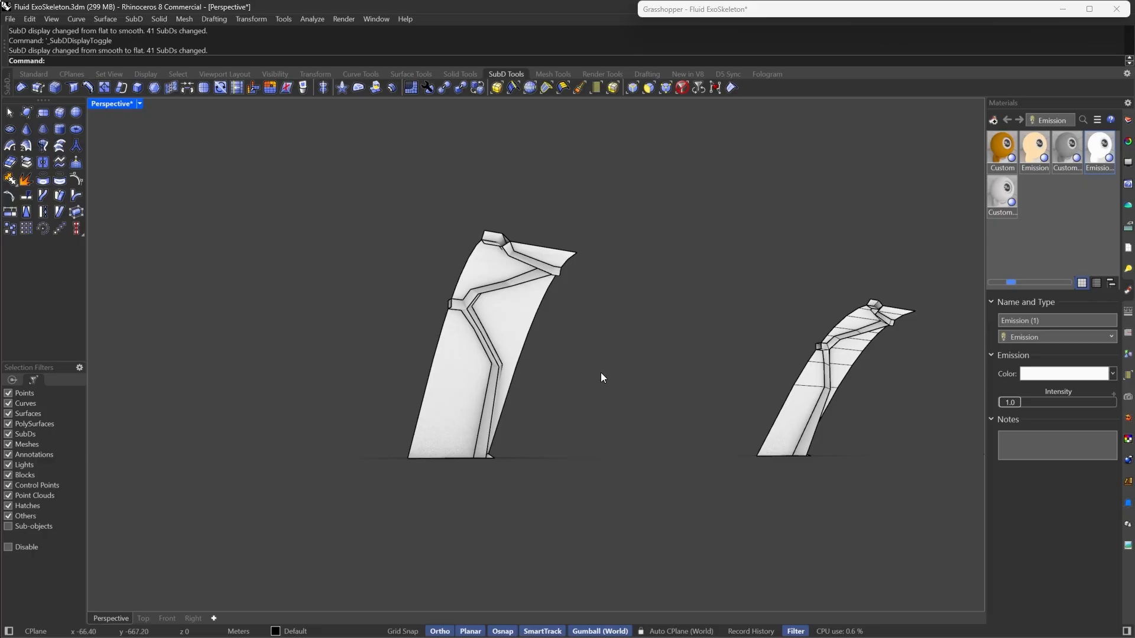
right_click_drag(601, 372, 544, 456)
scroll(542, 455, "down", 2)
scroll(228, 151, "up", 7)
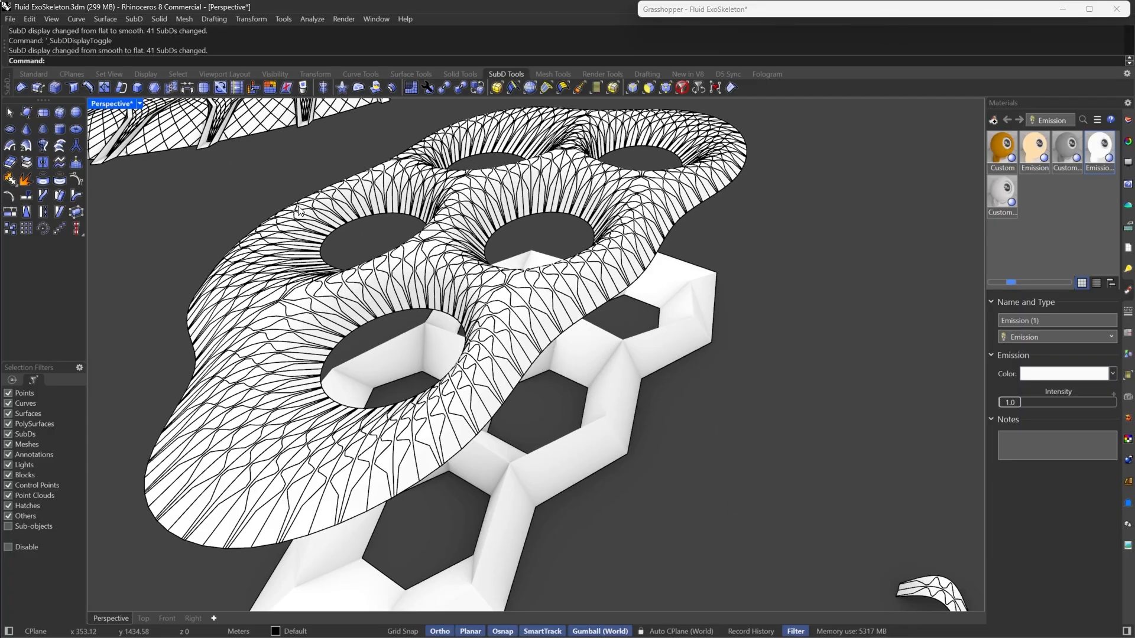
scroll(299, 210, "down", 6)
scroll(355, 210, "up", 9)
scroll(457, 274, "down", 4)
mouse_move(458, 274)
right_mouse_down()
mouse_move(441, 271)
mouse_move(455, 293)
right_mouse_up()
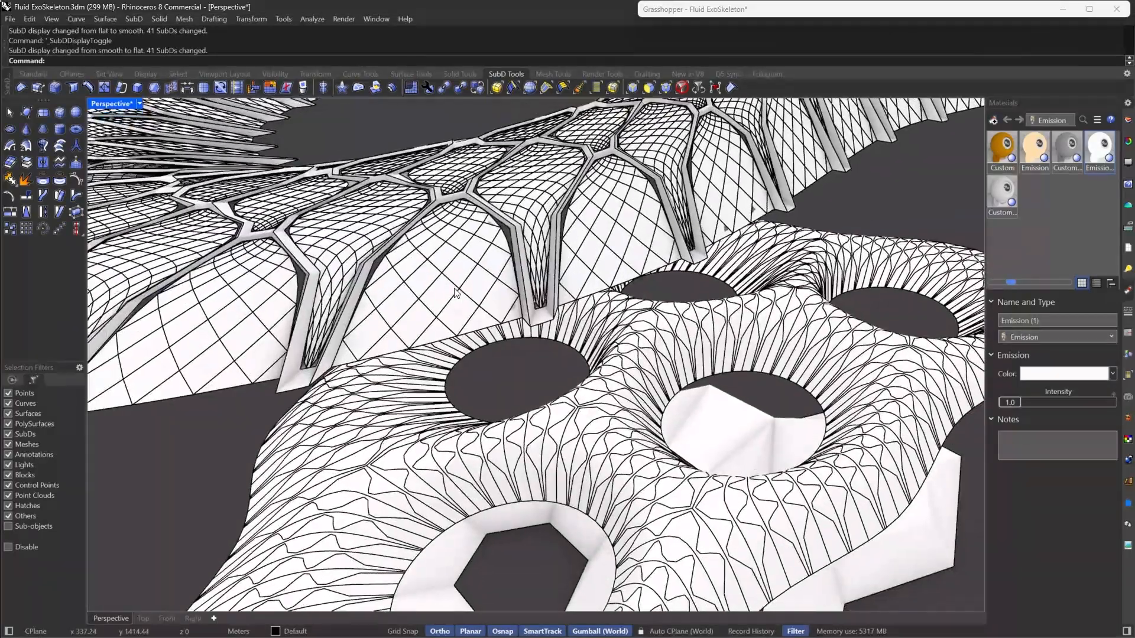
Examine the smooth SubD rib modules from several angles, including their infill panels and the orange inset strip
scroll(495, 310, "down", 7)
right_click_drag(572, 304, 551, 332)
scroll(655, 279, "down", 11)
scroll(457, 380, "up", 6)
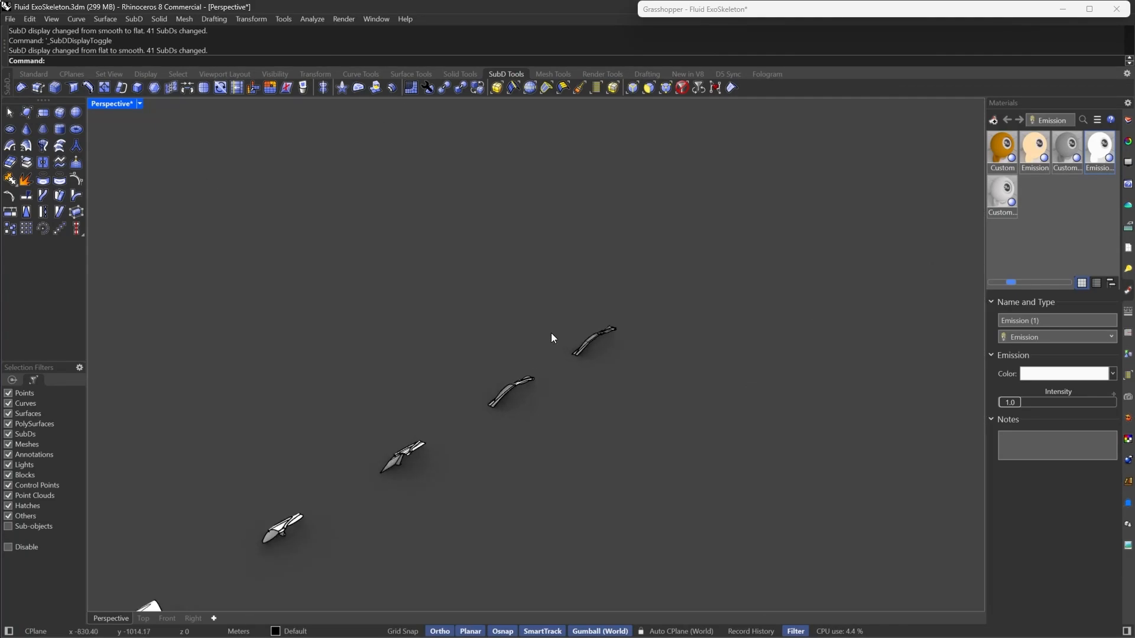
scroll(544, 397, "up", 5)
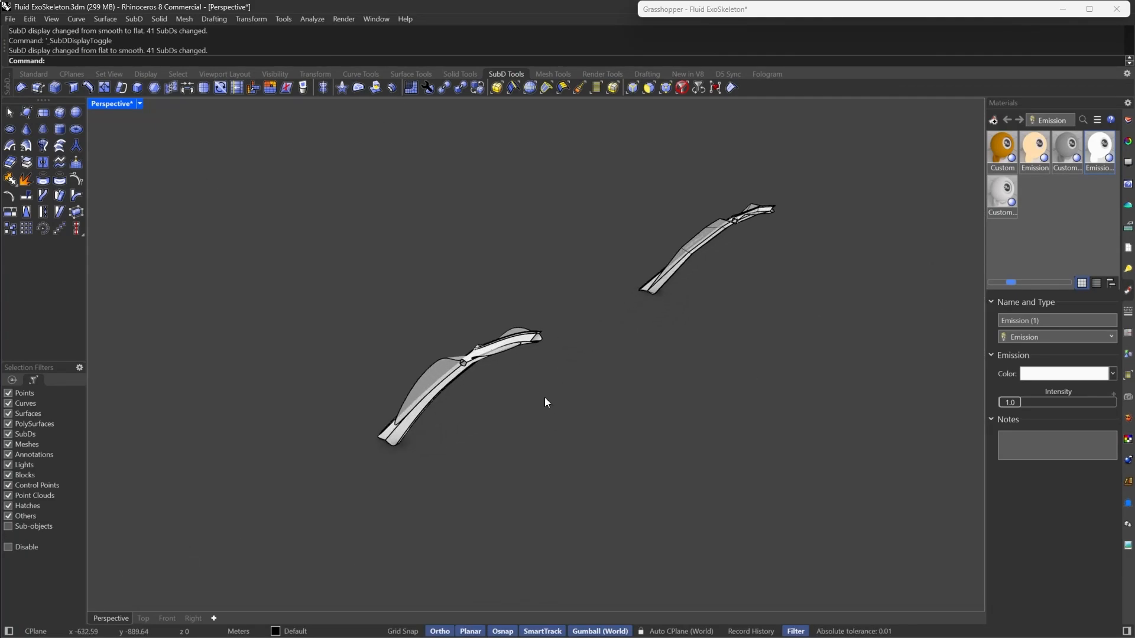
right_click_drag(555, 409, 524, 412)
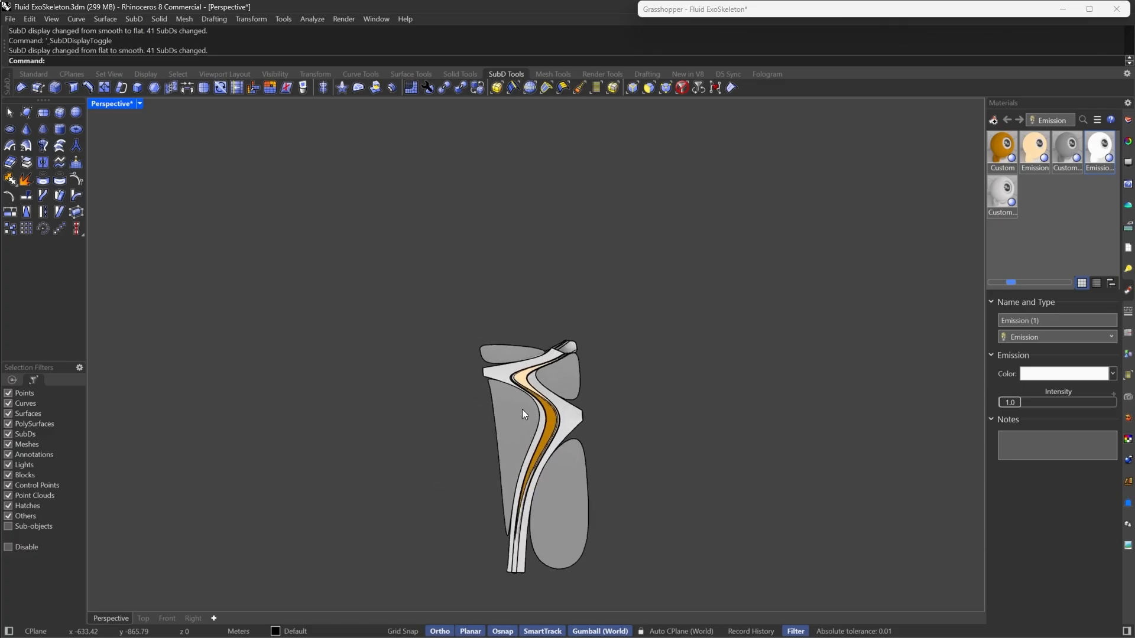
scroll(524, 411, "up", 7)
scroll(632, 271, "up", 4)
right_click_drag(633, 271, 725, 417)
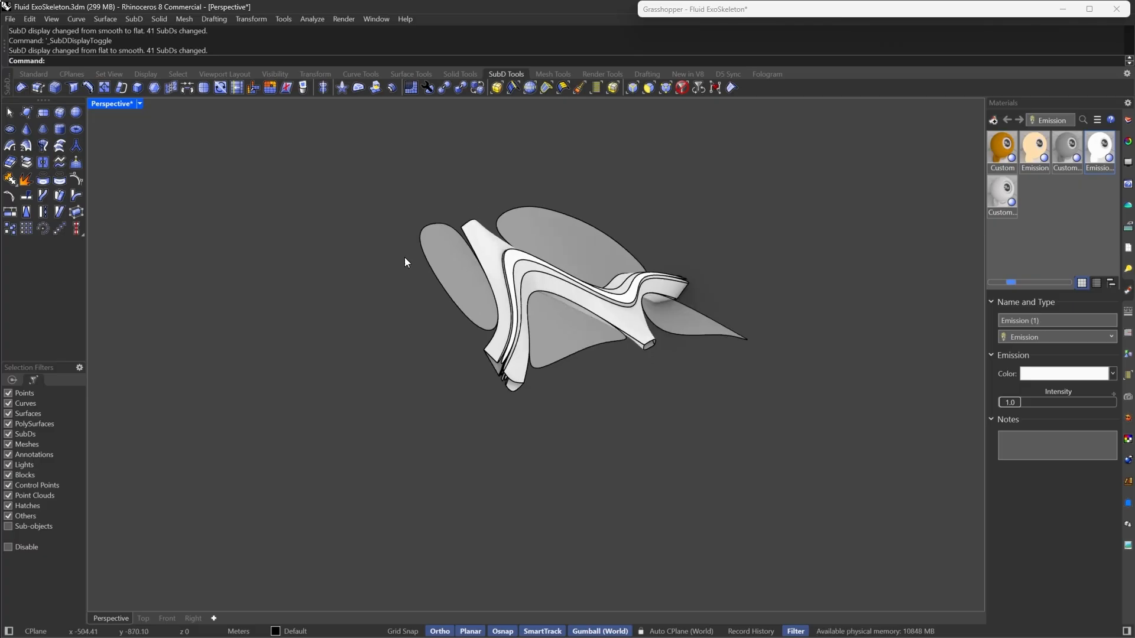
right_click_drag(404, 257, 607, 214)
scroll(607, 214, "up", 6)
scroll(658, 385, "down", 3)
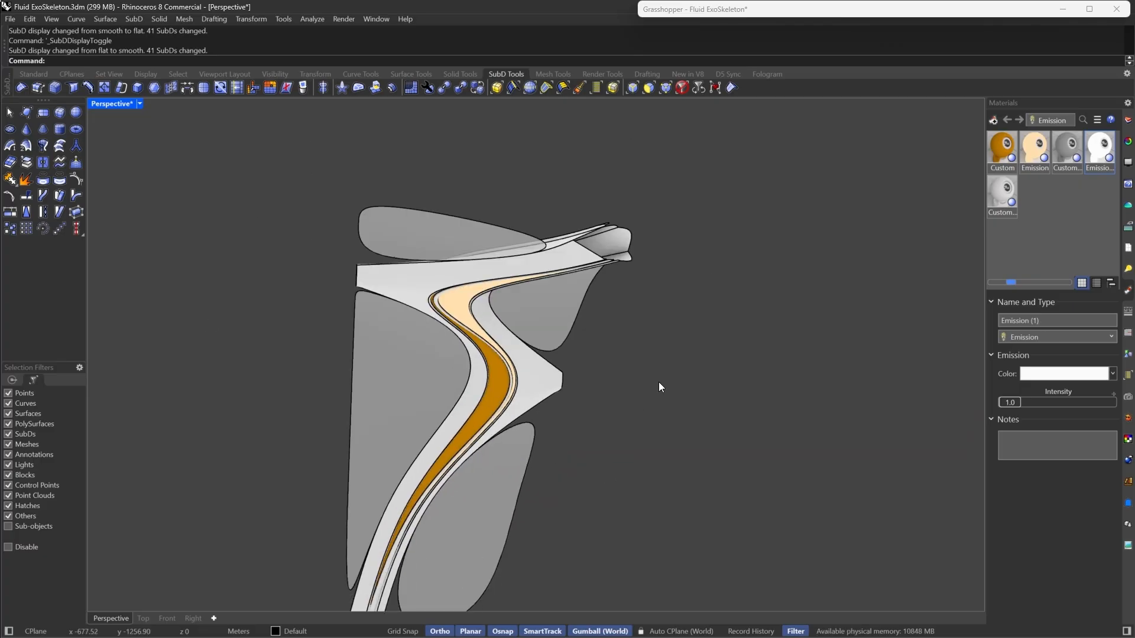
right_click_drag(659, 384, 459, 473)
scroll(459, 471, "down", 3)
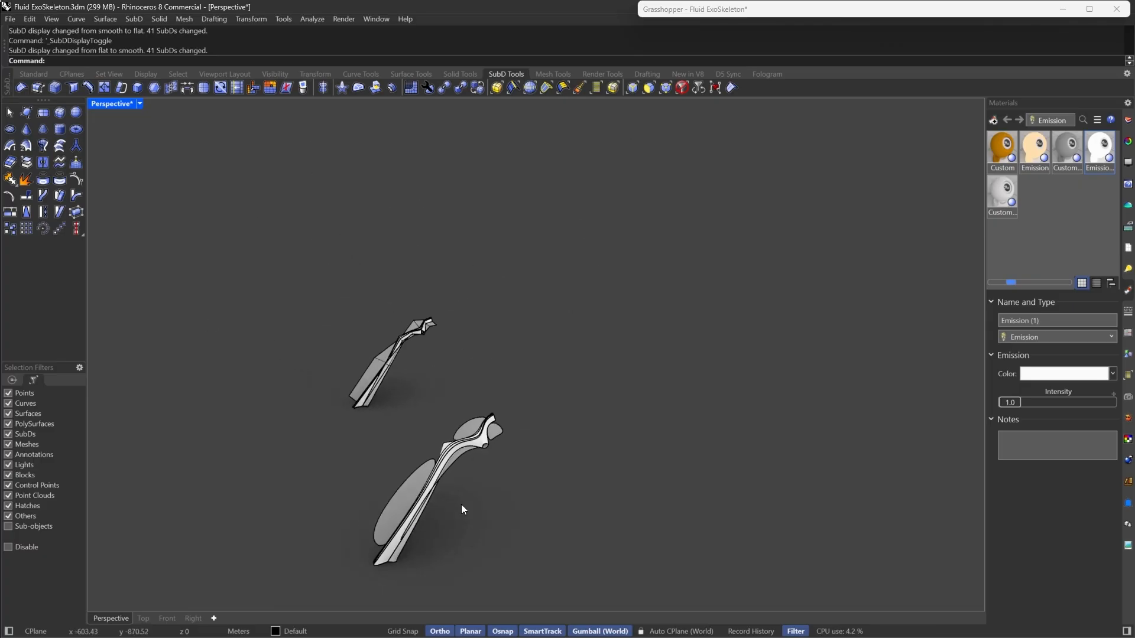
Compare the assembled exoskeleton shell variants and inspect the large ribbed structure from inside at ground level
scroll(414, 496, "down", 3)
right_click_drag(422, 520, 604, 562)
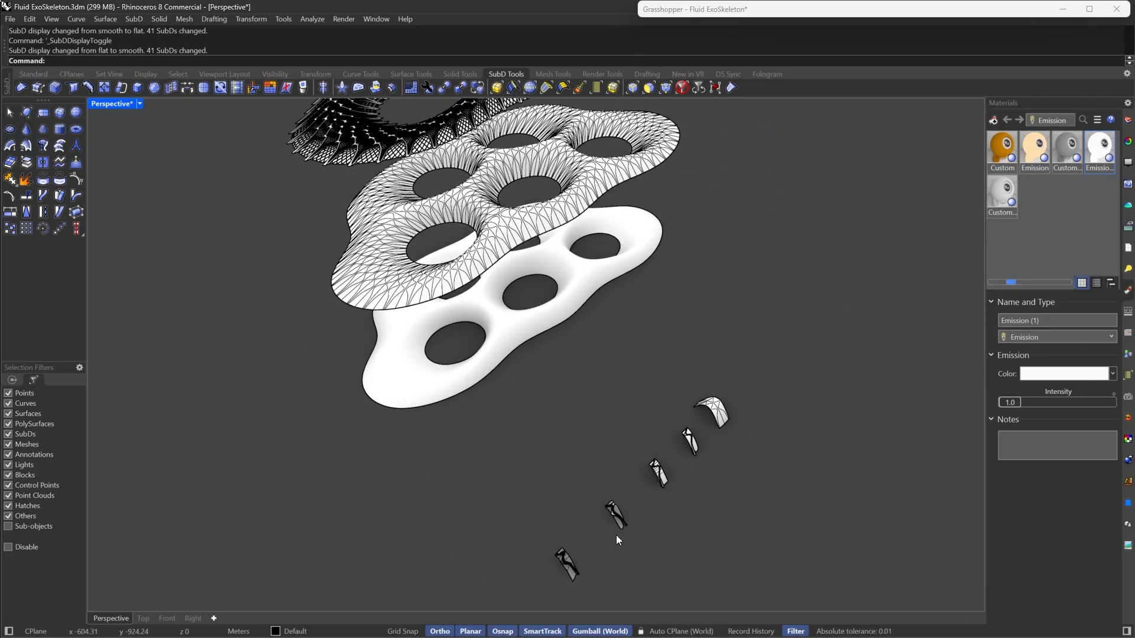
scroll(615, 537, "down", 6)
scroll(548, 222, "up", 3)
scroll(548, 222, "up", 10)
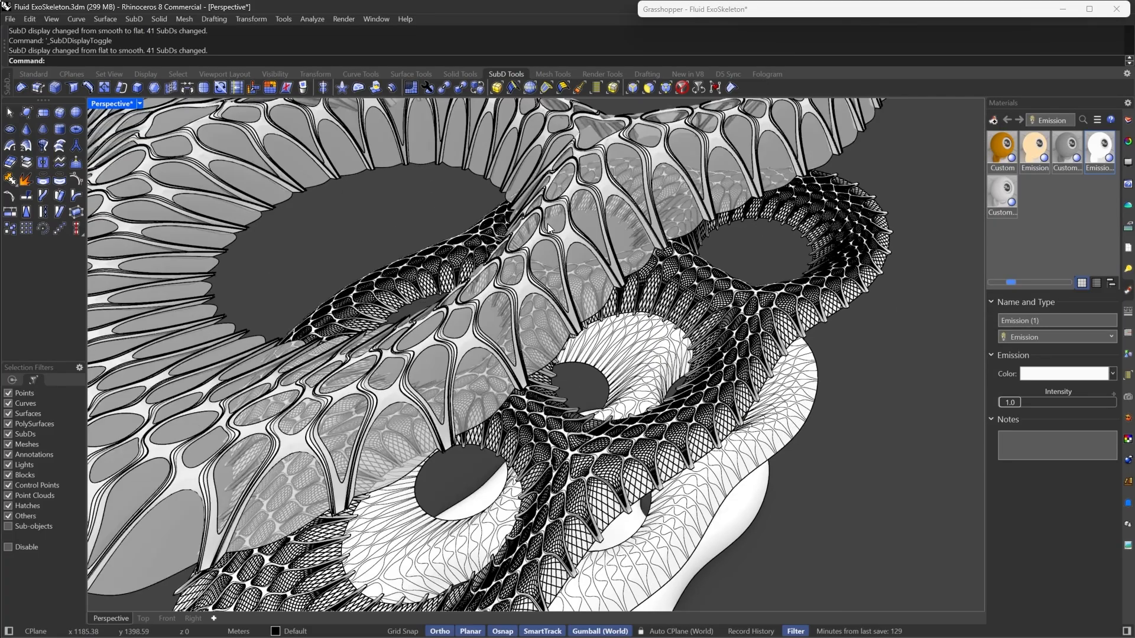
right_click_drag(621, 261, 481, 236)
scroll(396, 348, "down", 7)
scroll(523, 143, "up", 8)
scroll(518, 244, "up", 10)
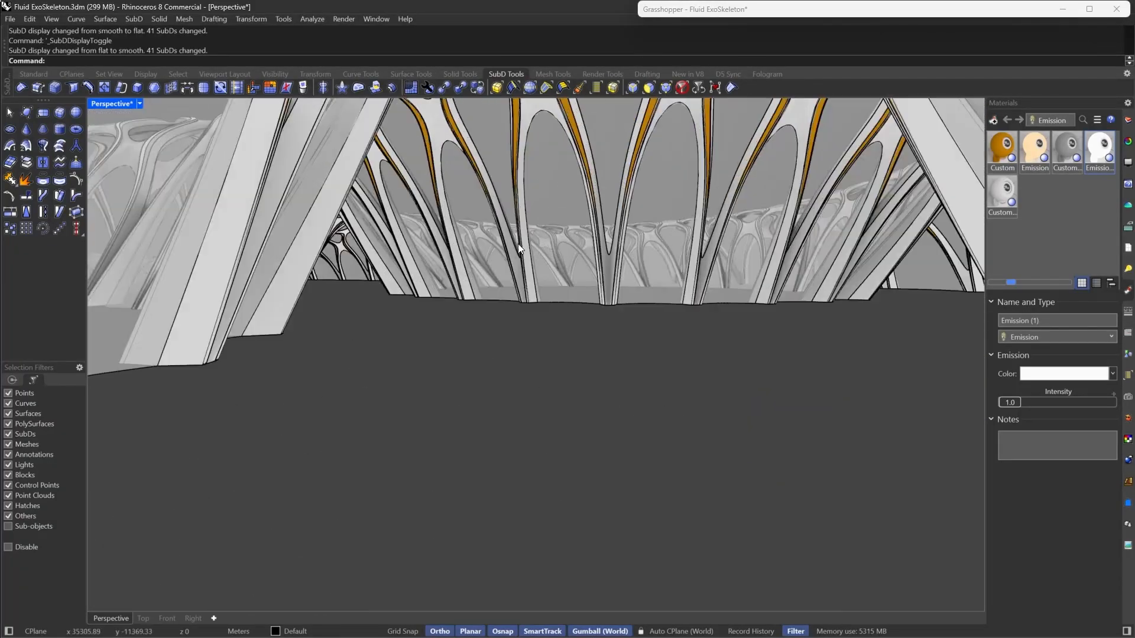
right_click_drag(609, 243, 680, 234)
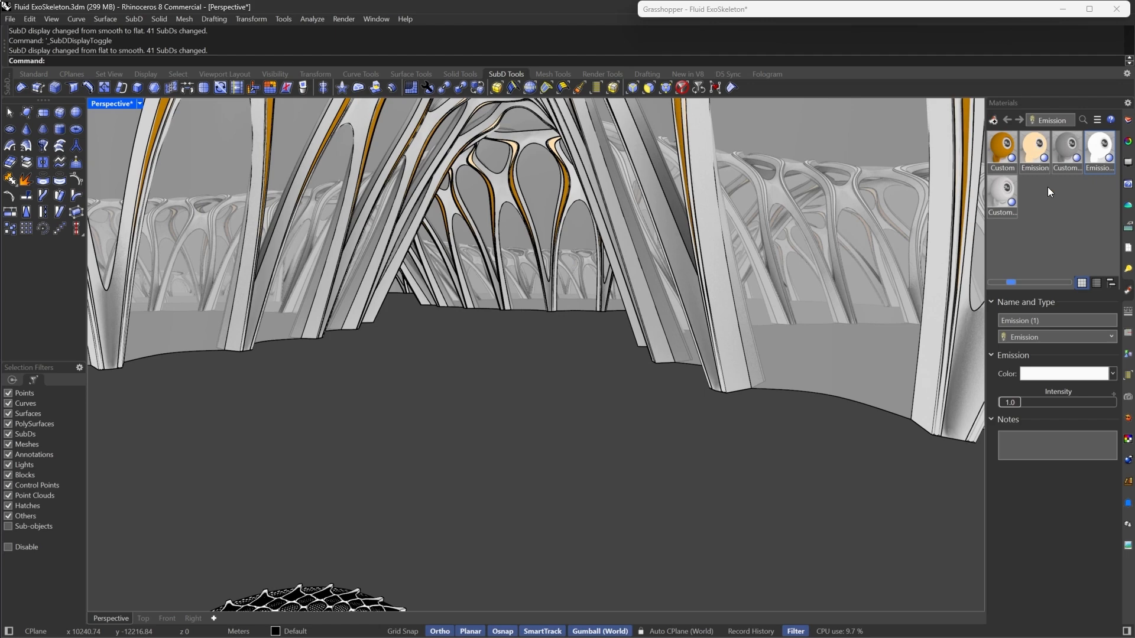
right_click_drag(612, 379, 514, 305)
scroll(579, 272, "up", 5)
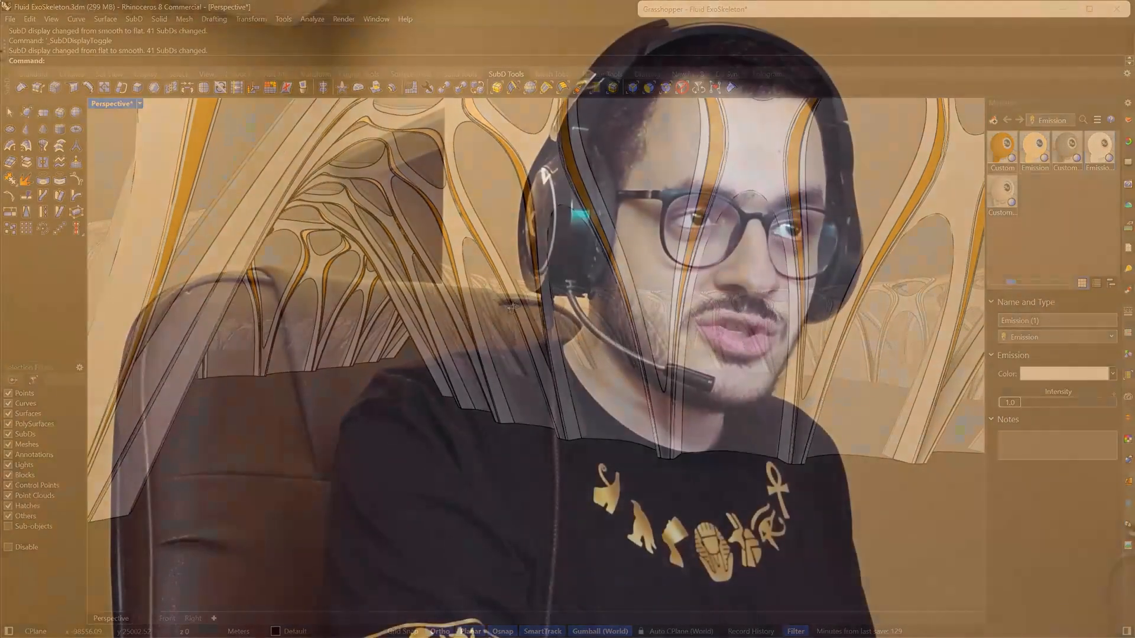